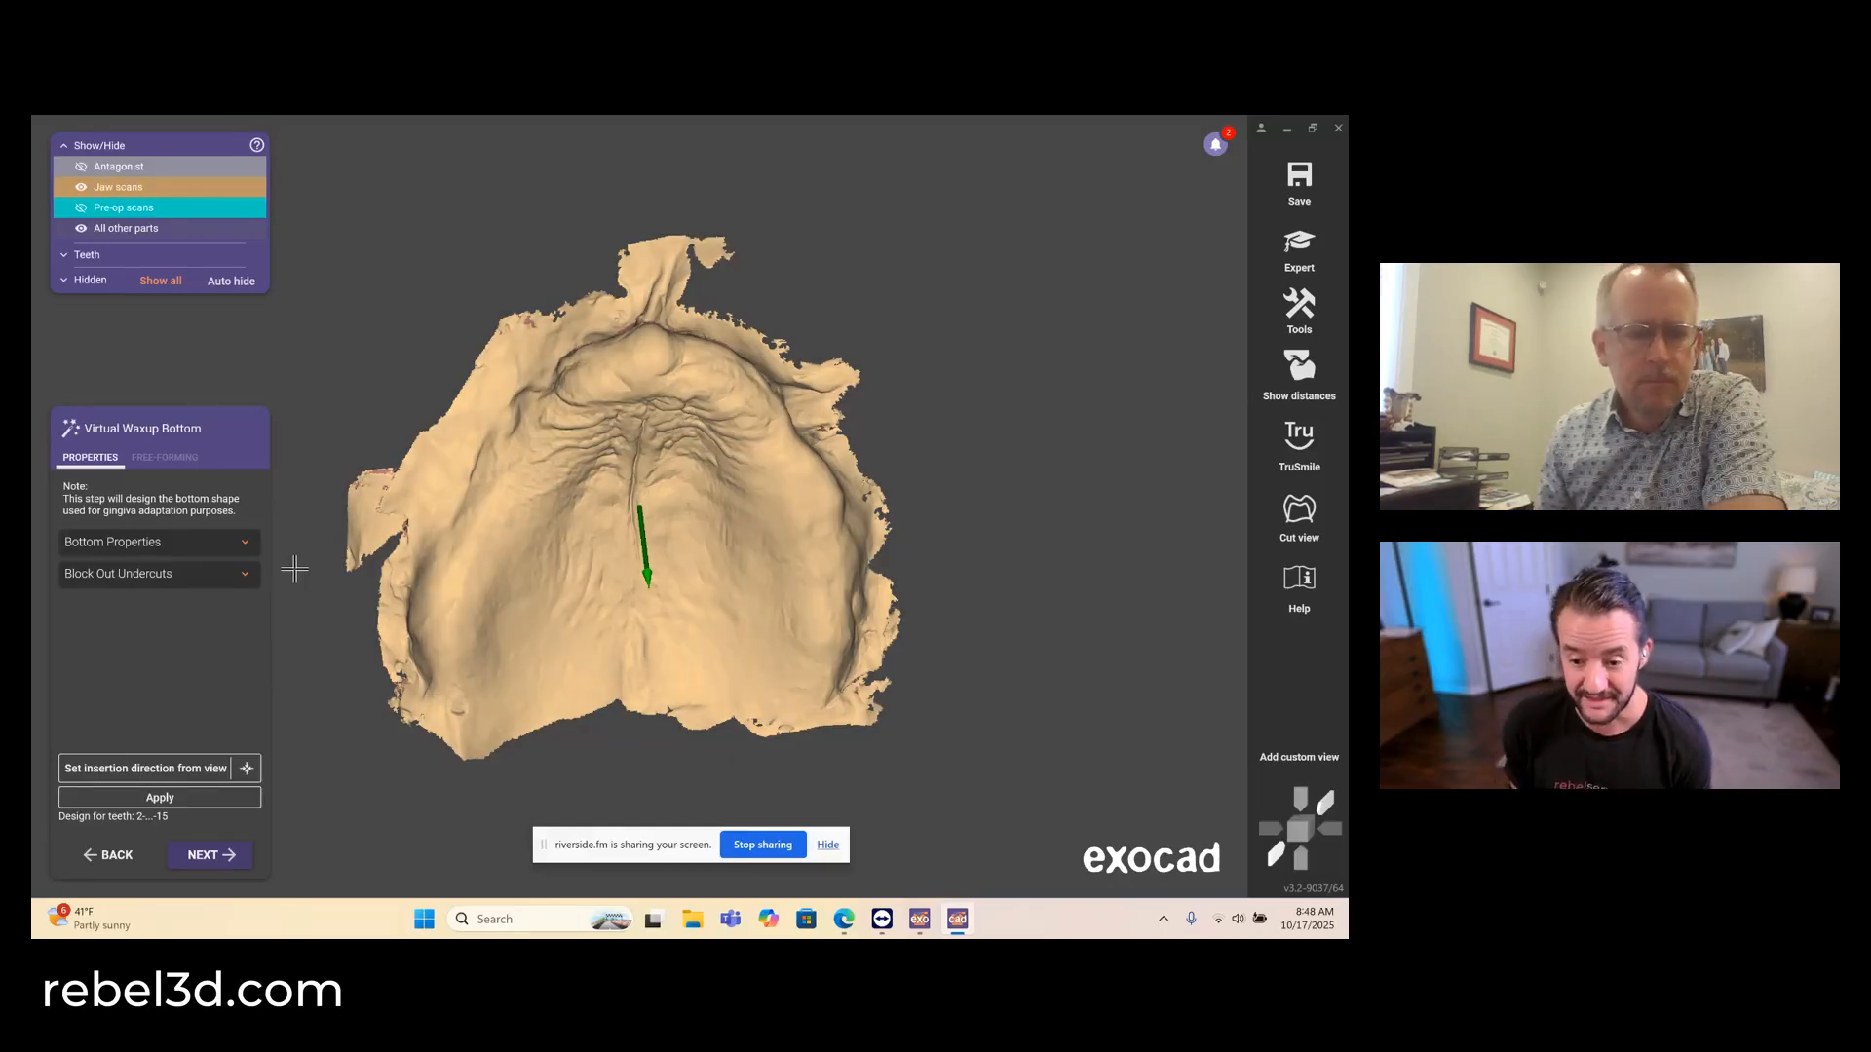
- Set the insertion direction from the current view and generate the waxup bottom with a -15° block-out angle and undercuts allowed to 0.4 mm
{"action": "left_click", "coordinate": [148, 772]}
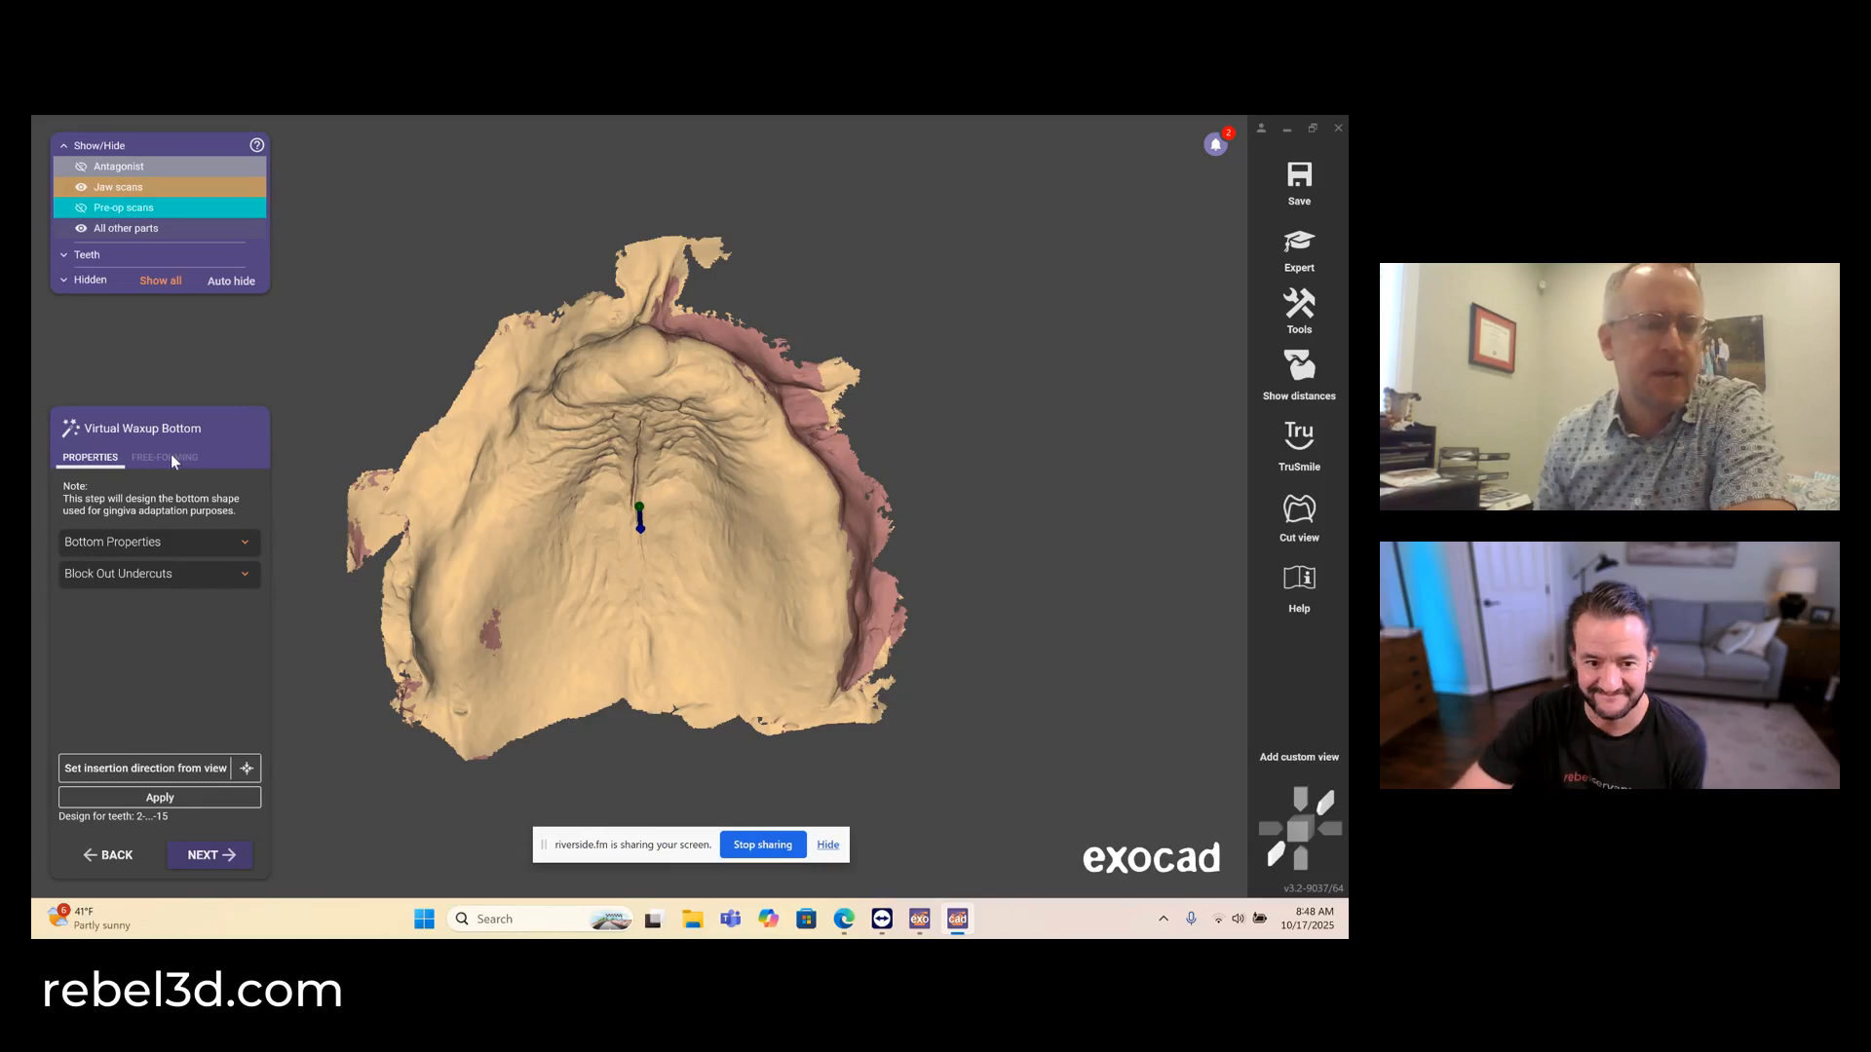
{"action": "left_click", "coordinate": [207, 553]}
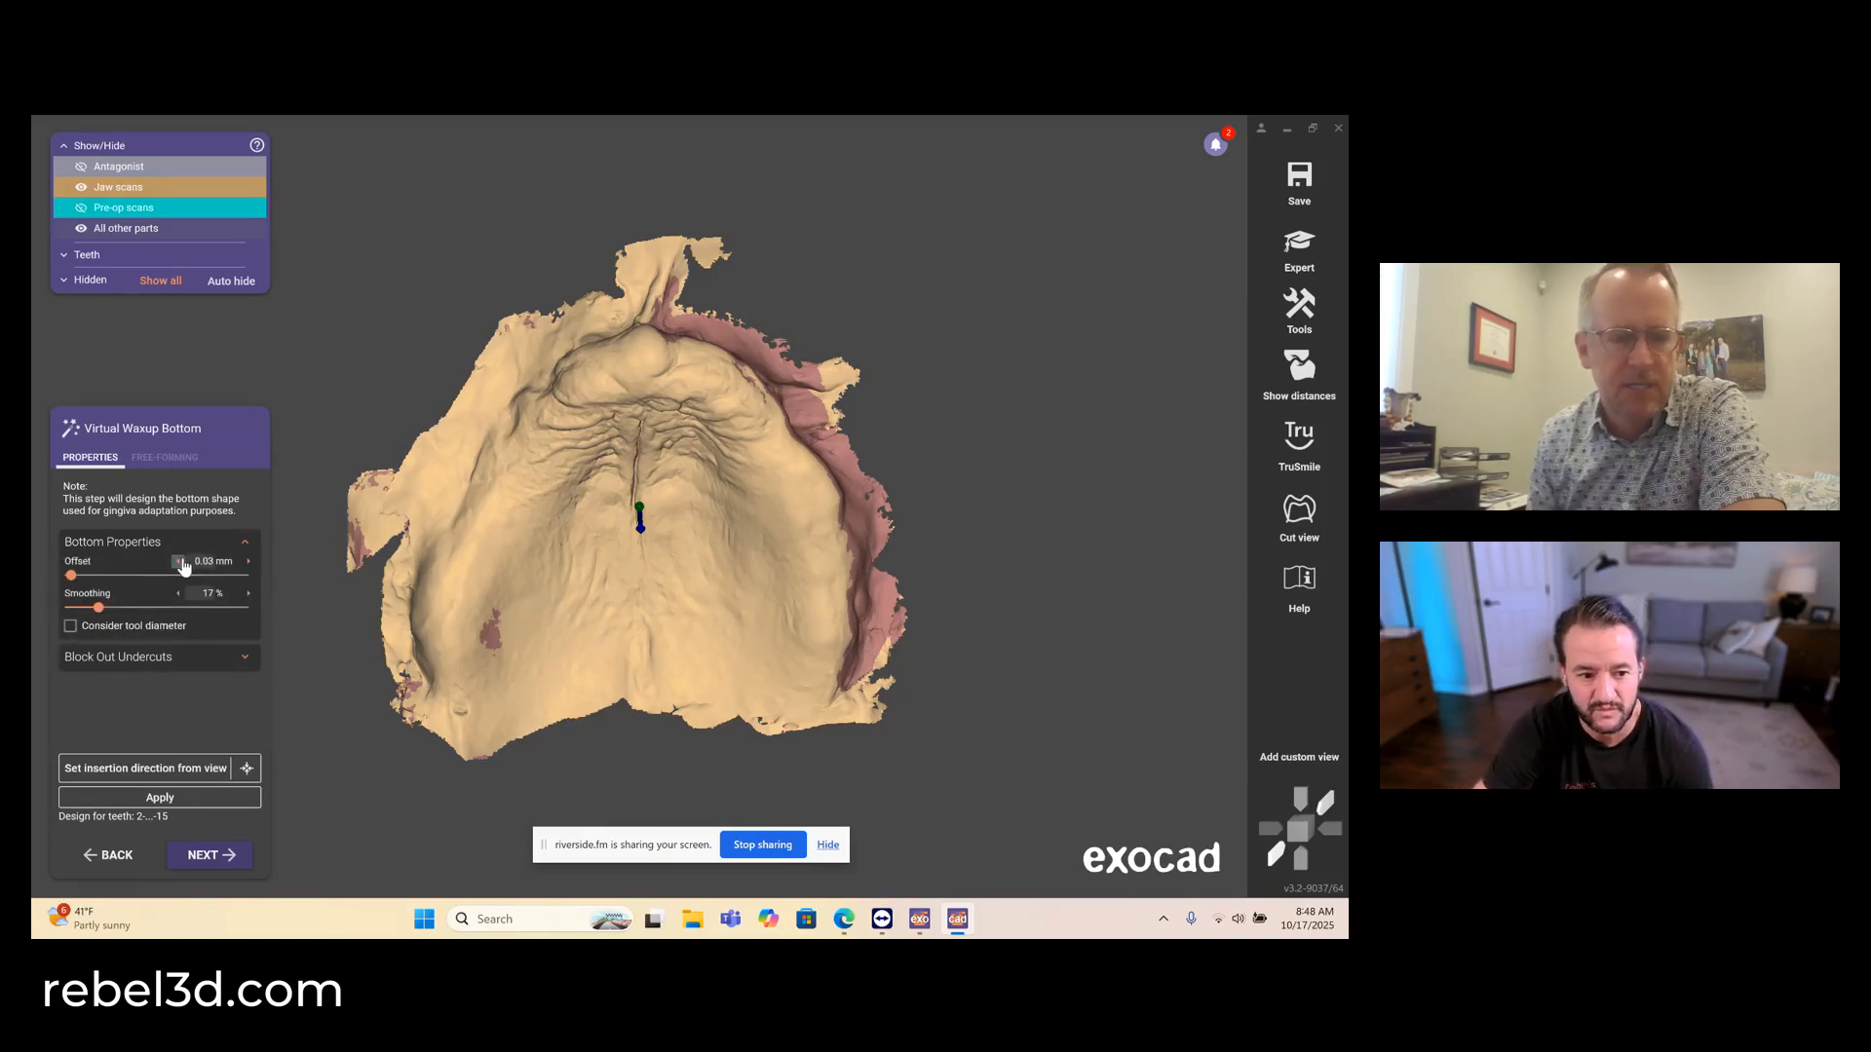
{"action": "left_click", "coordinate": [189, 656]}
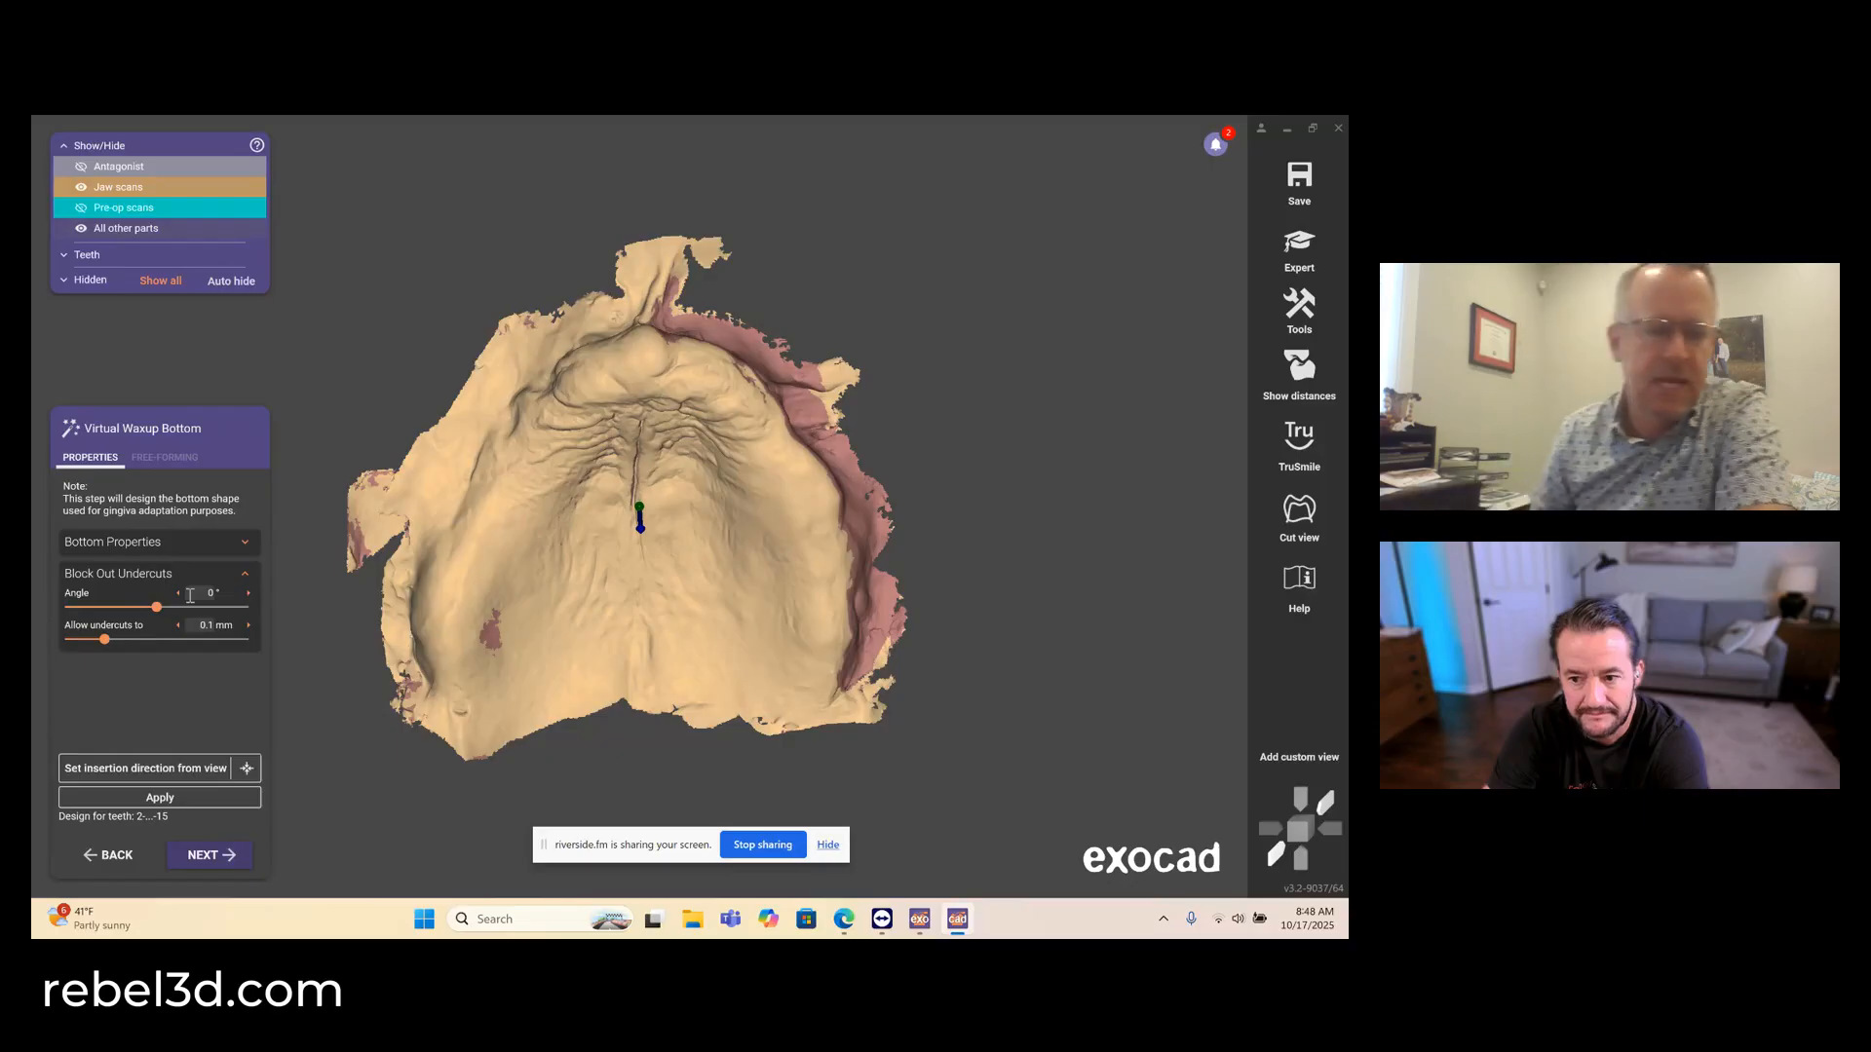
{"action": "left_click", "coordinate": [178, 593]}
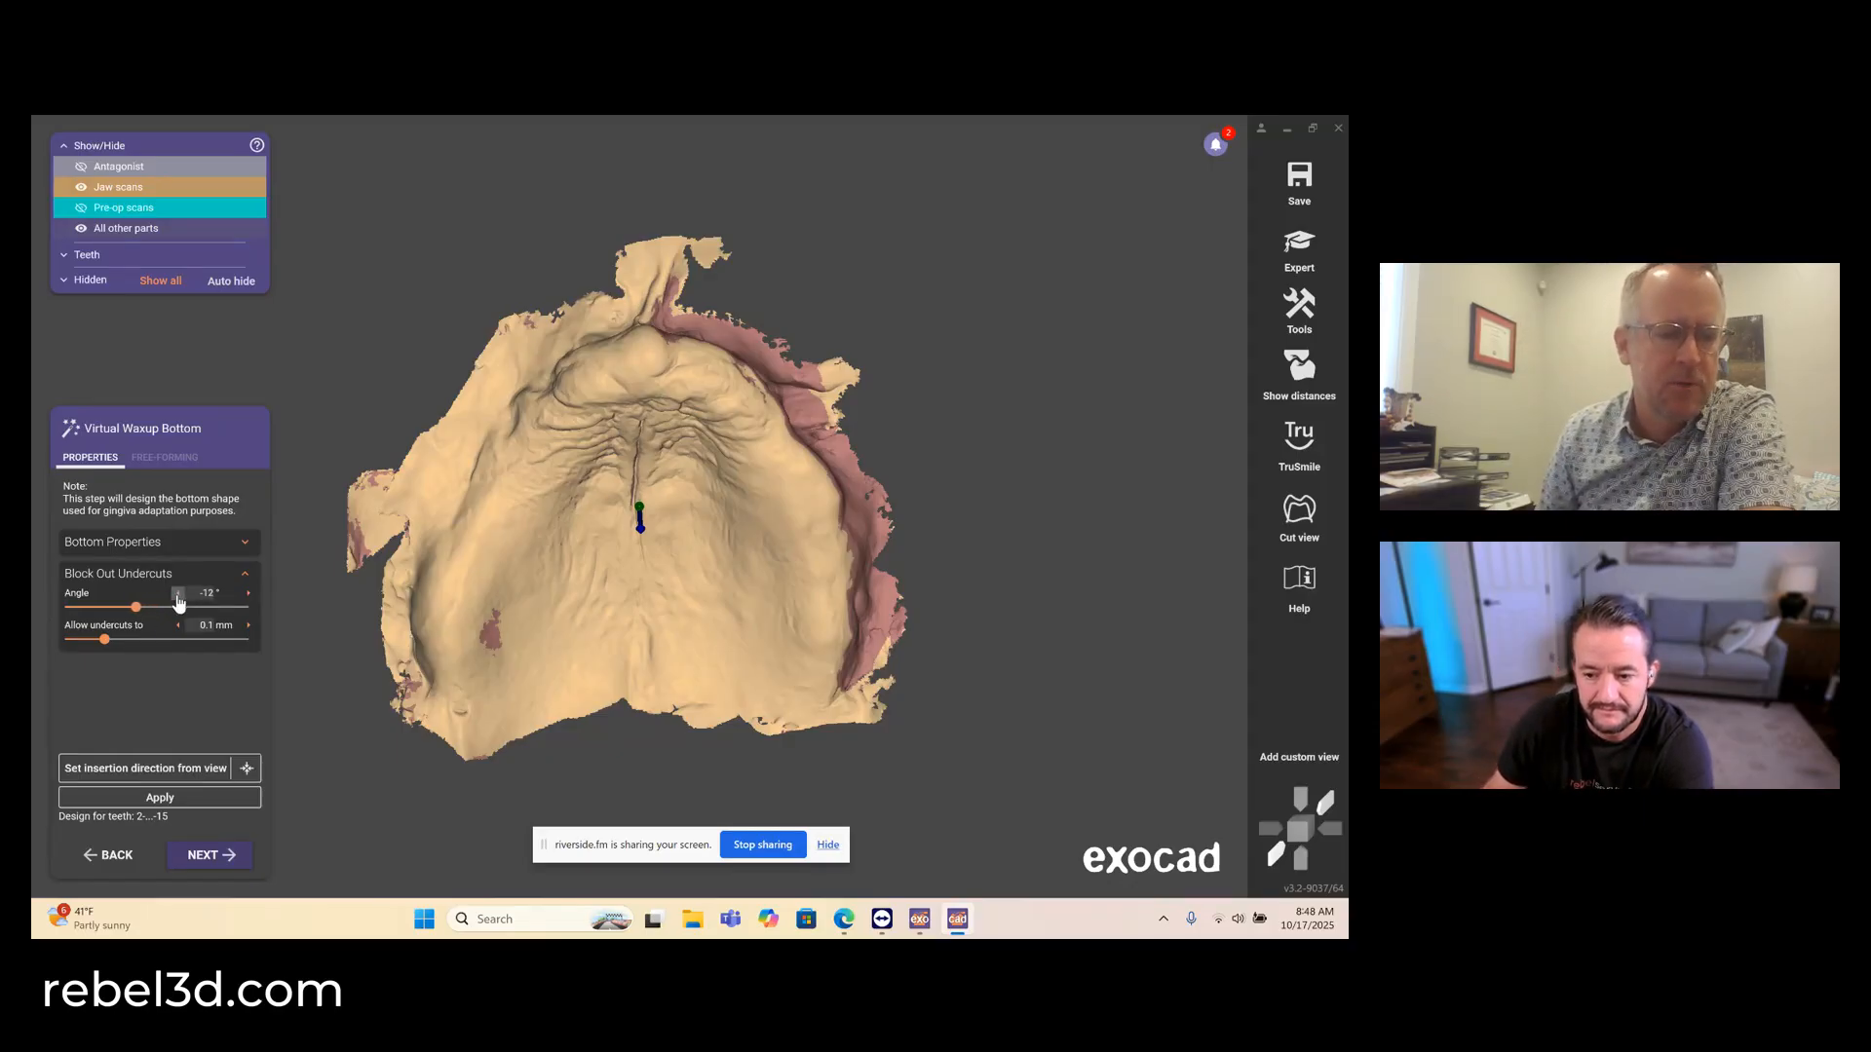
{"action": "left_click", "coordinate": [247, 626]}
{"action": "left_click", "coordinate": [247, 625]}
{"action": "left_click", "coordinate": [248, 626]}
{"action": "left_click", "coordinate": [248, 625]}
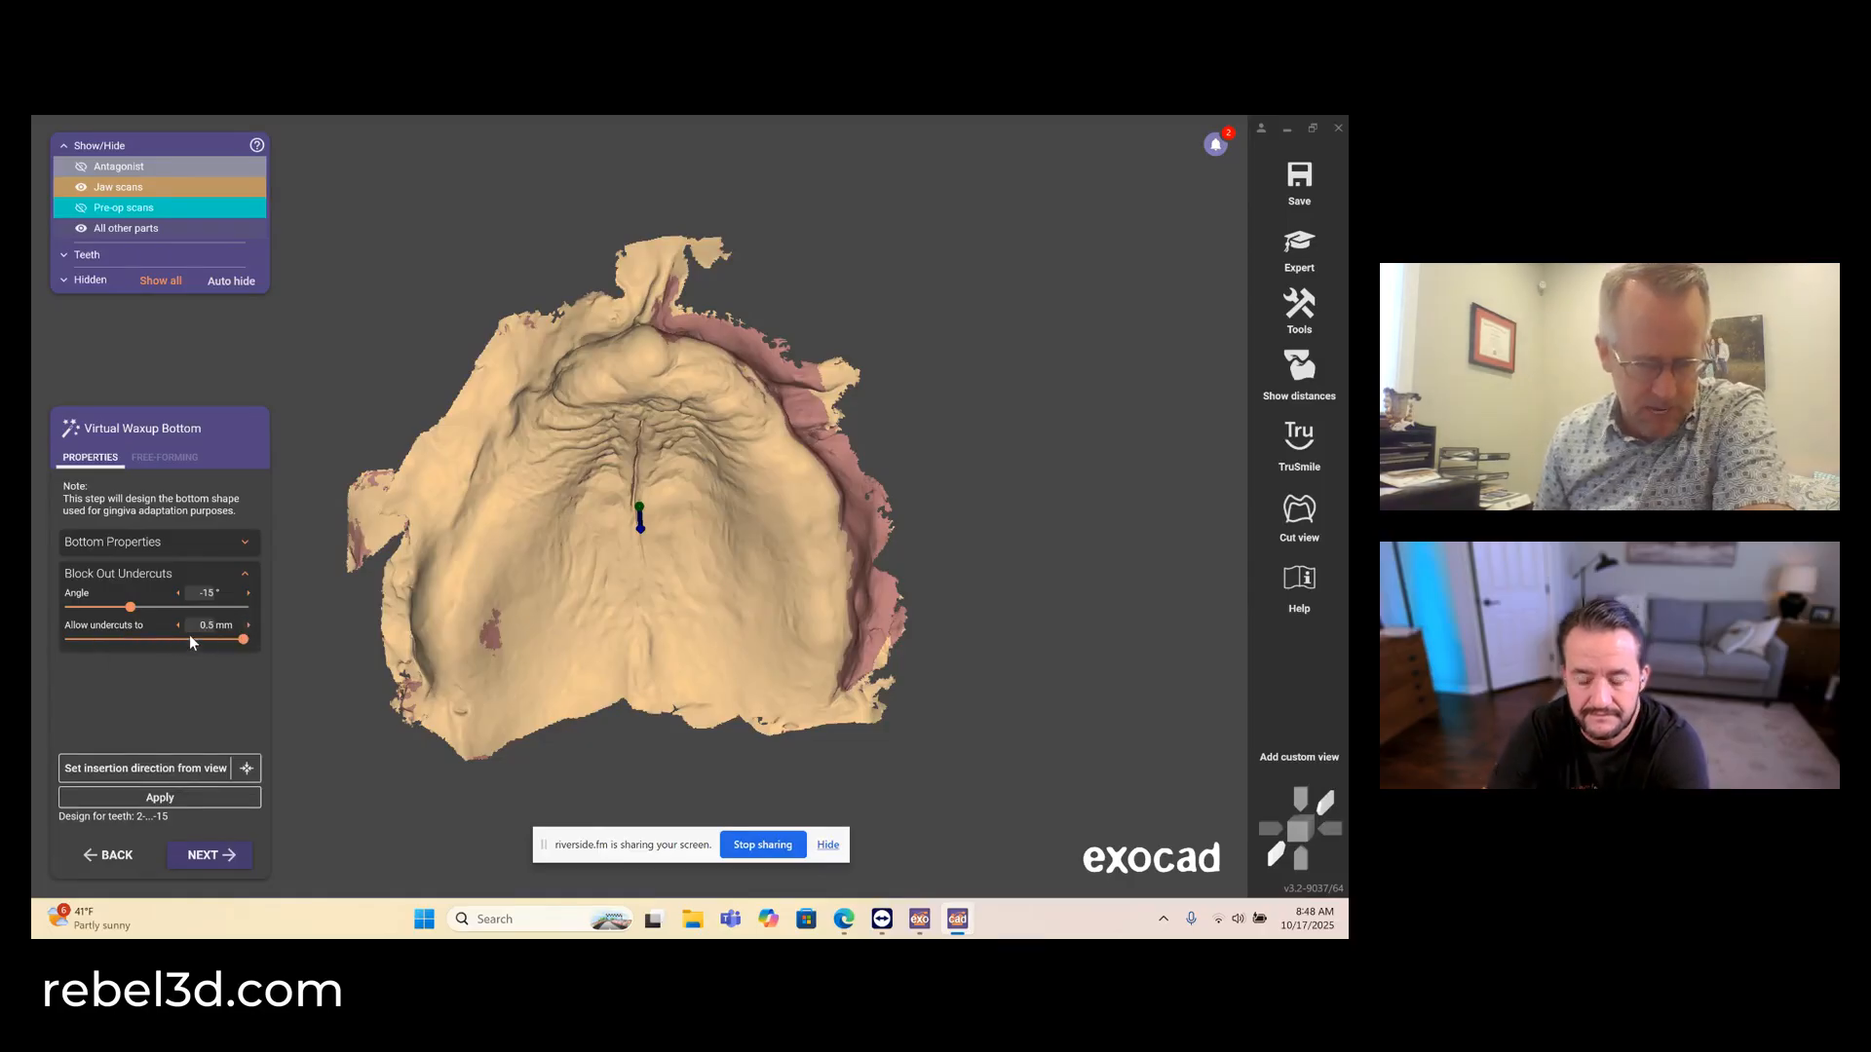
{"action": "left_click", "coordinate": [161, 796]}
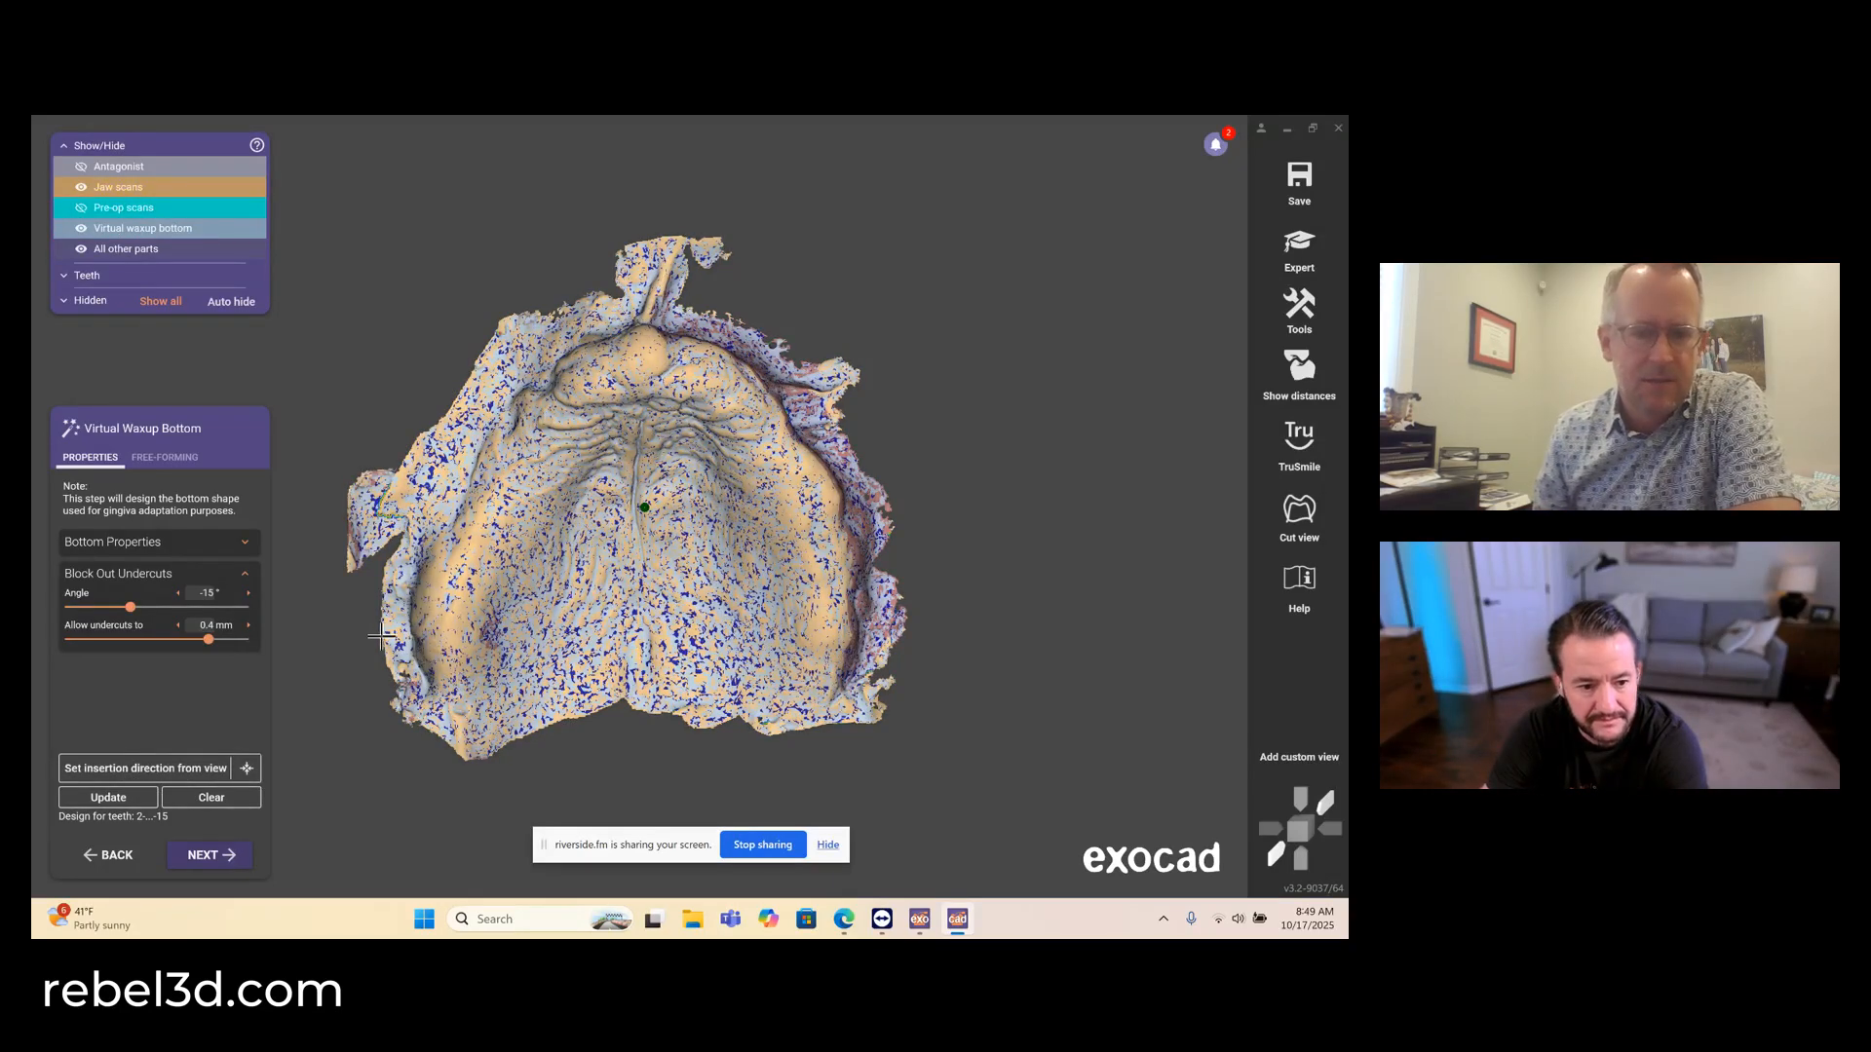
- Inspect the generated waxup bottom from both sides in free-forming mode and continue to placing the tooth models
{"action": "left_click", "coordinate": [165, 457]}
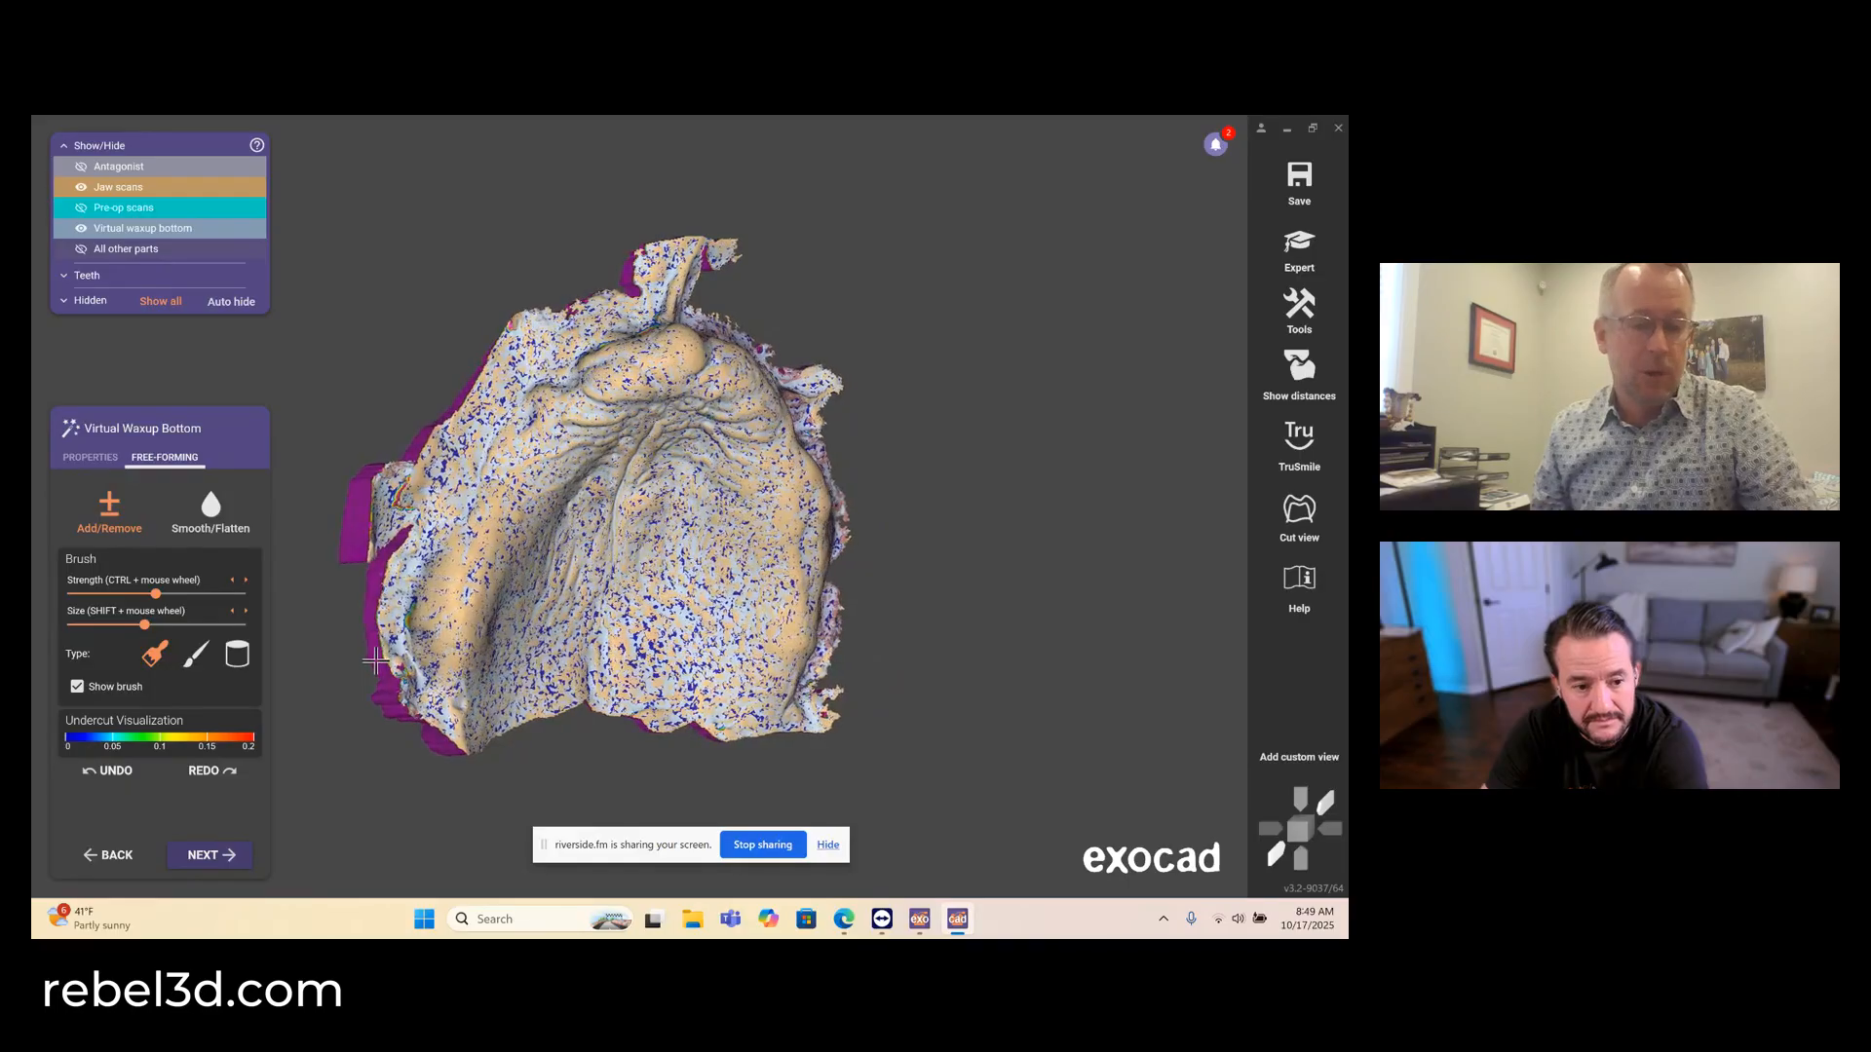
{"action": "right_click_drag", "start_coordinate": [376, 661], "coordinate": [395, 643]}
{"action": "right_click_drag", "start_coordinate": [425, 568], "coordinate": [862, 582]}
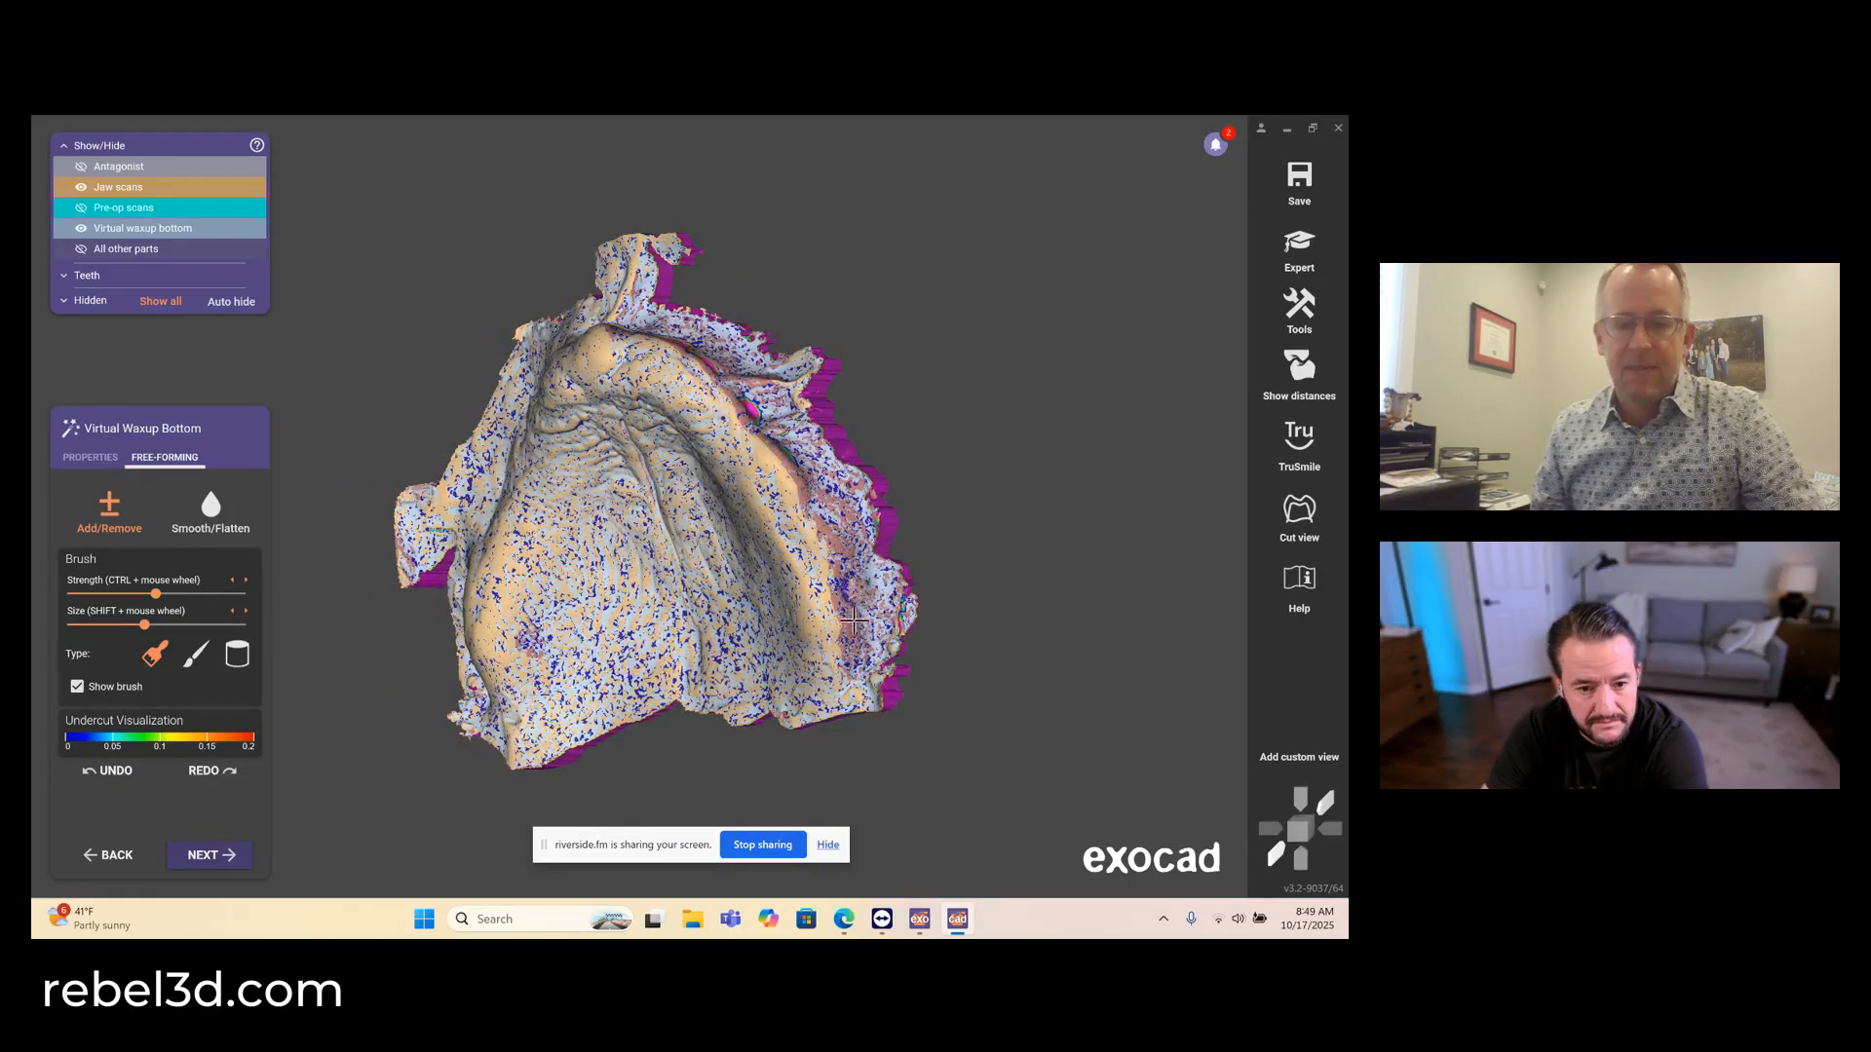
{"action": "right_click_drag", "start_coordinate": [721, 448], "coordinate": [679, 448]}
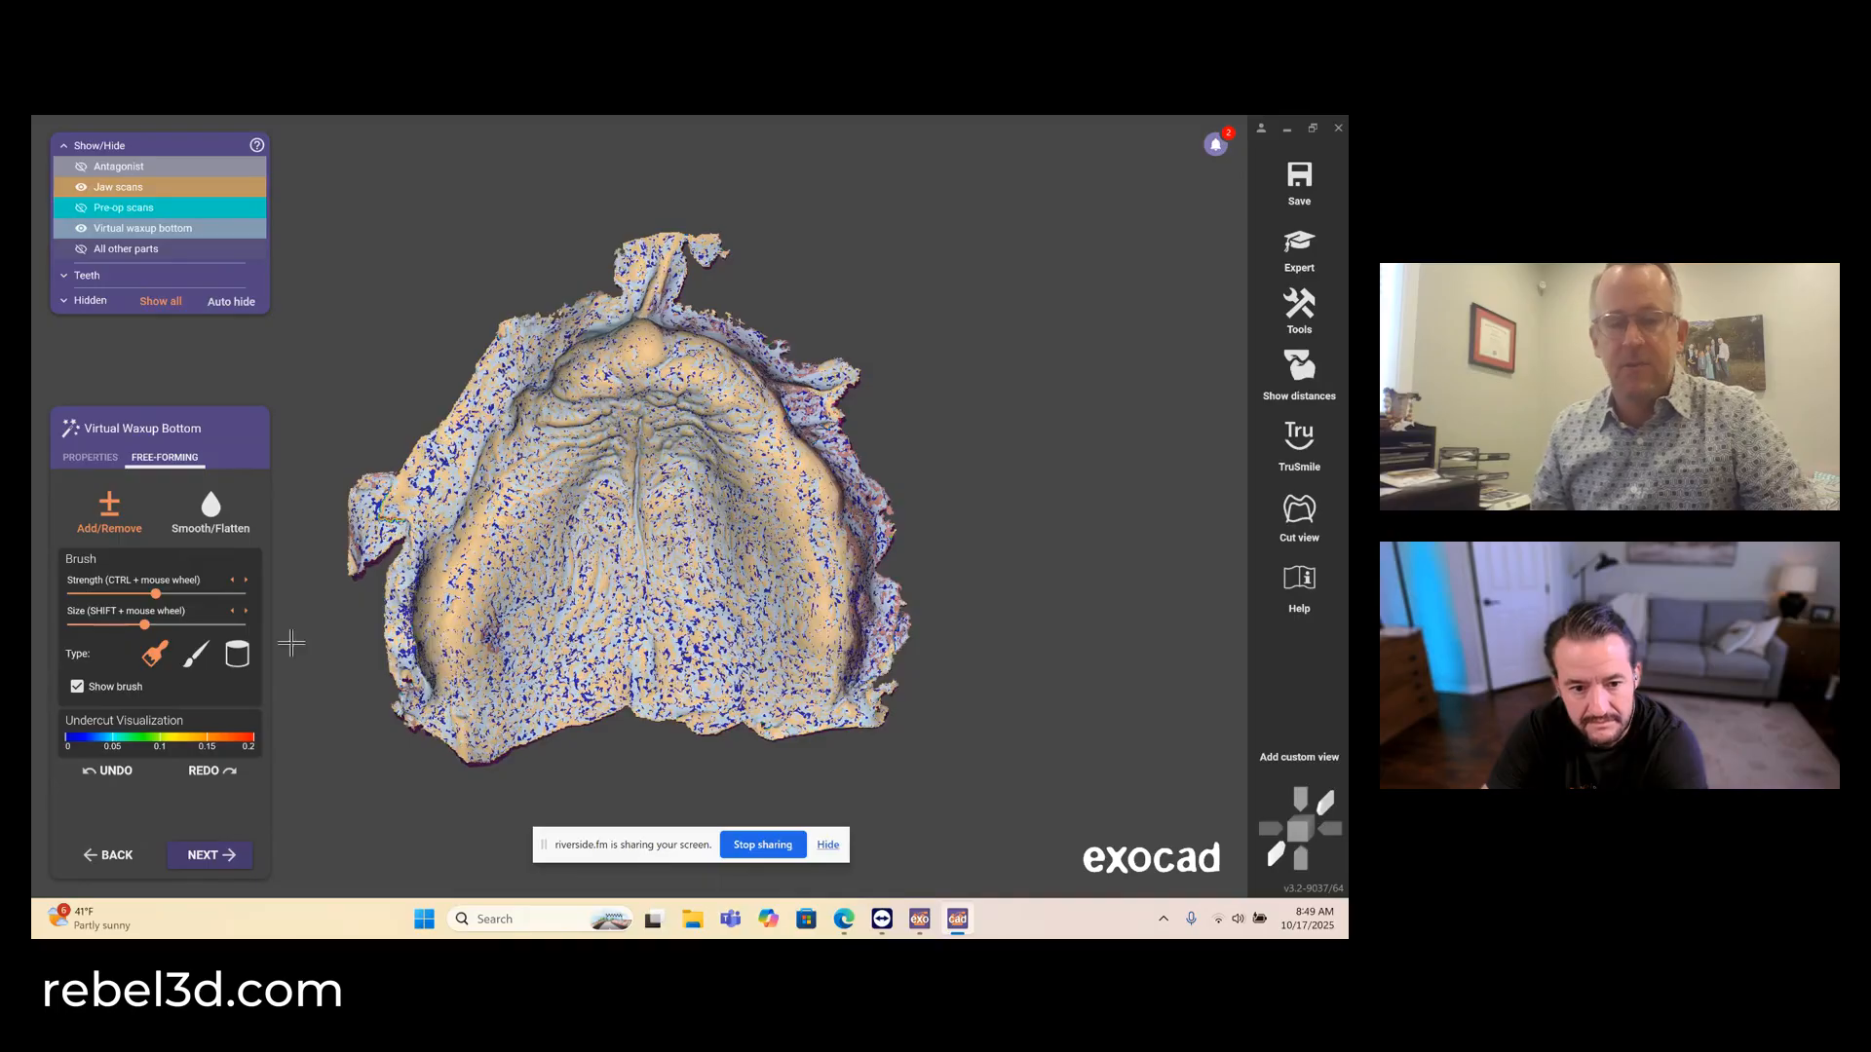
{"action": "left_click", "coordinate": [205, 855]}
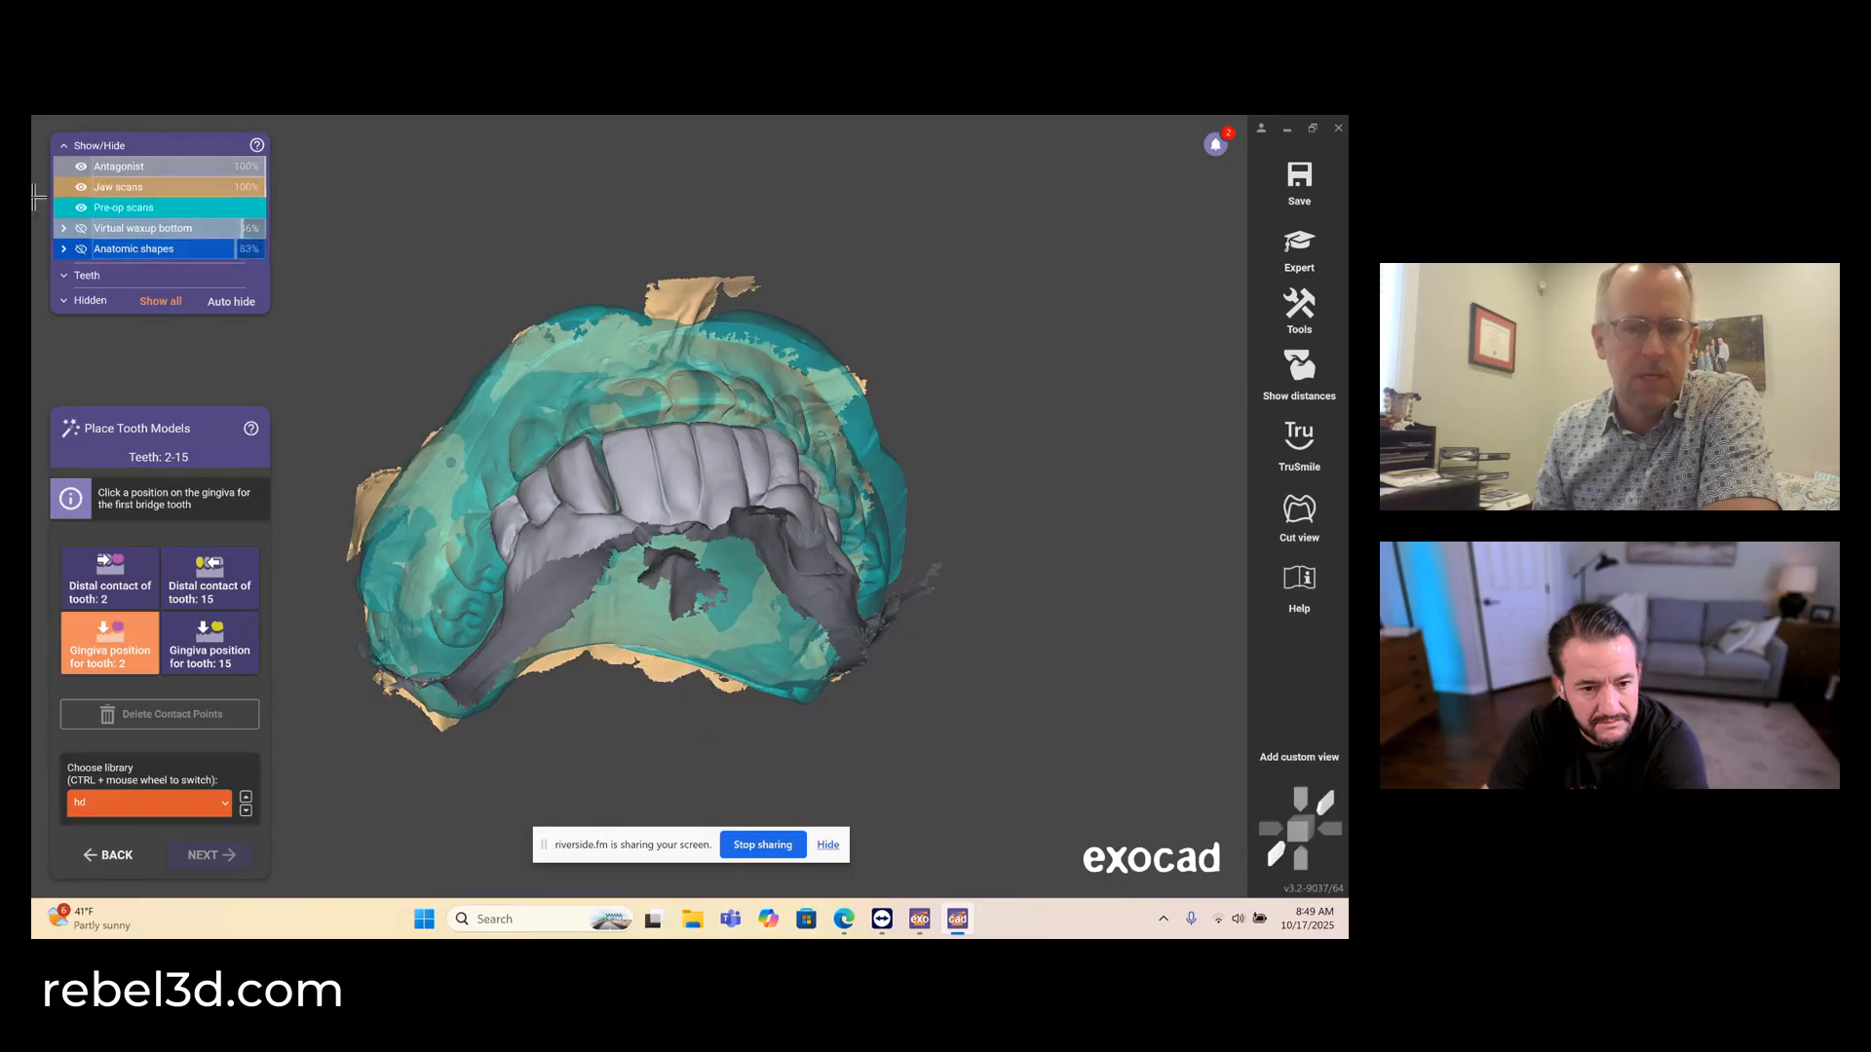
- Show only the jaw scan and place the gingiva positions for teeth 2 and 15 on opposite posterior ends of the ridge
{"action": "left_click", "coordinate": [81, 207]}
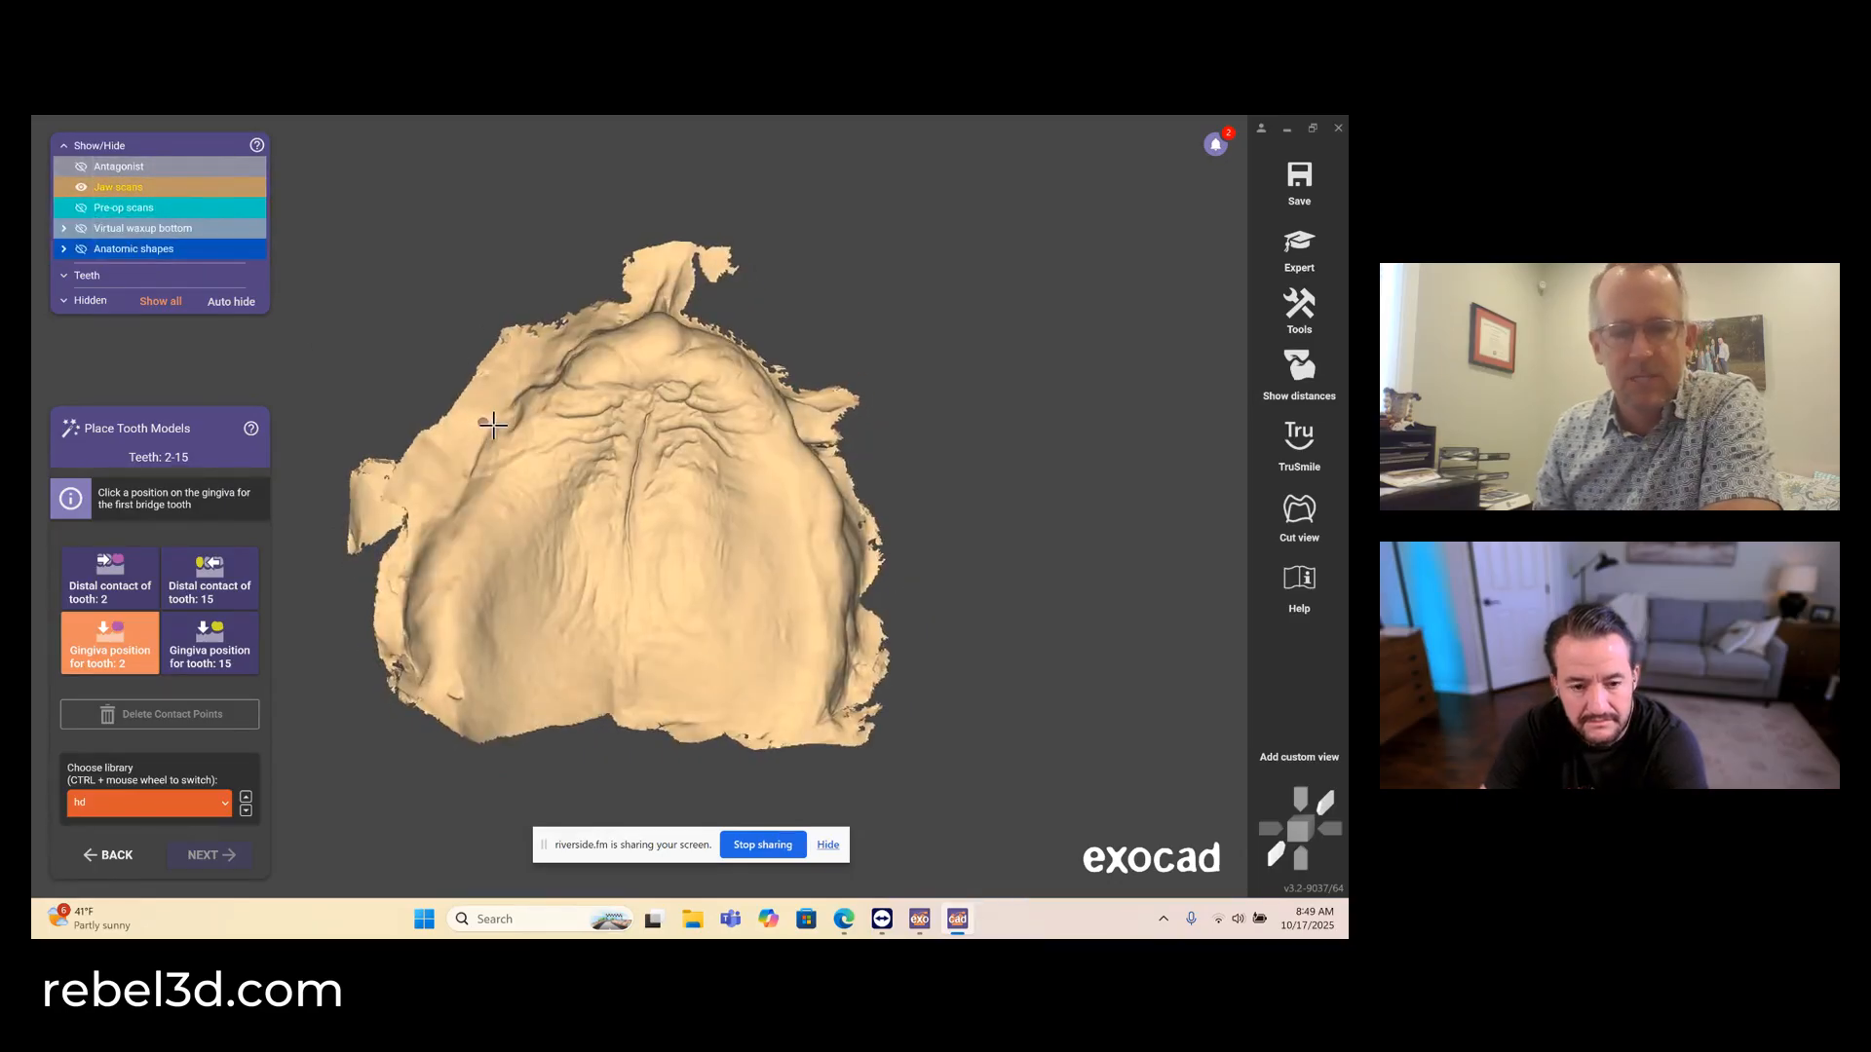
{"action": "left_click", "coordinate": [436, 621]}
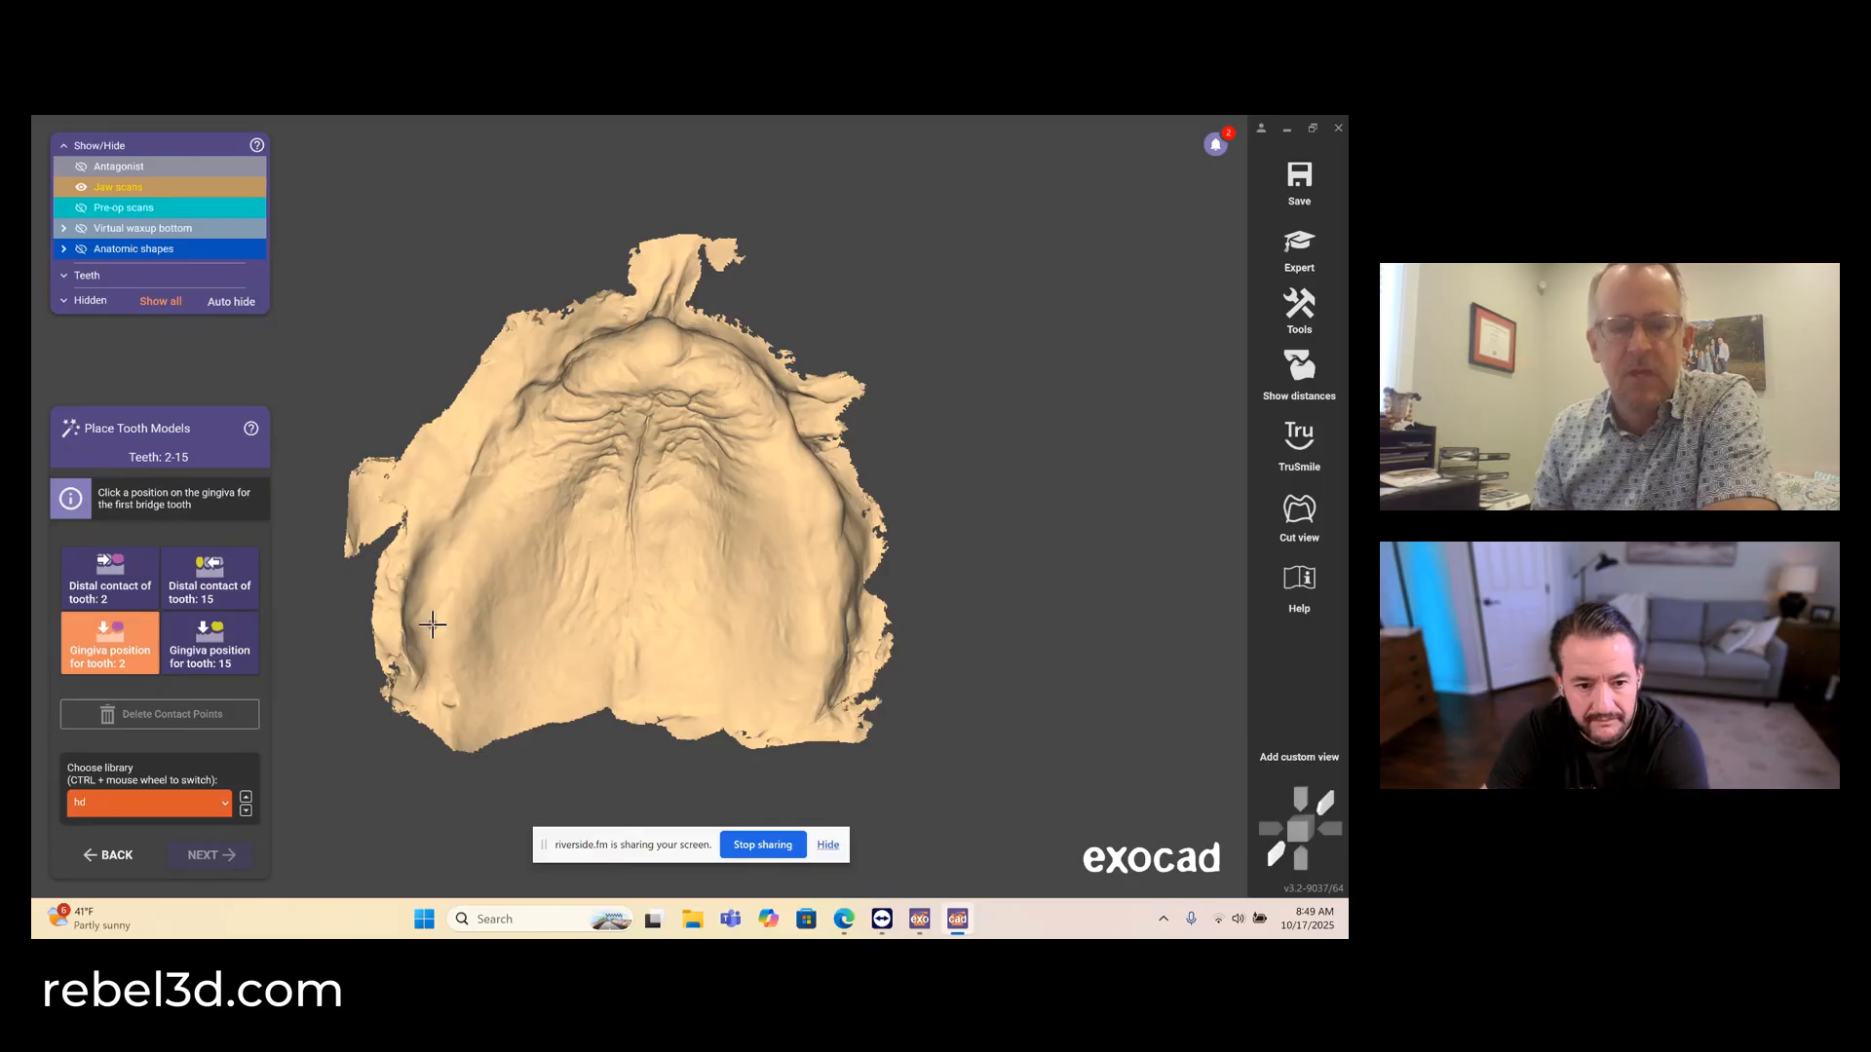
{"action": "left_click", "coordinate": [819, 635]}
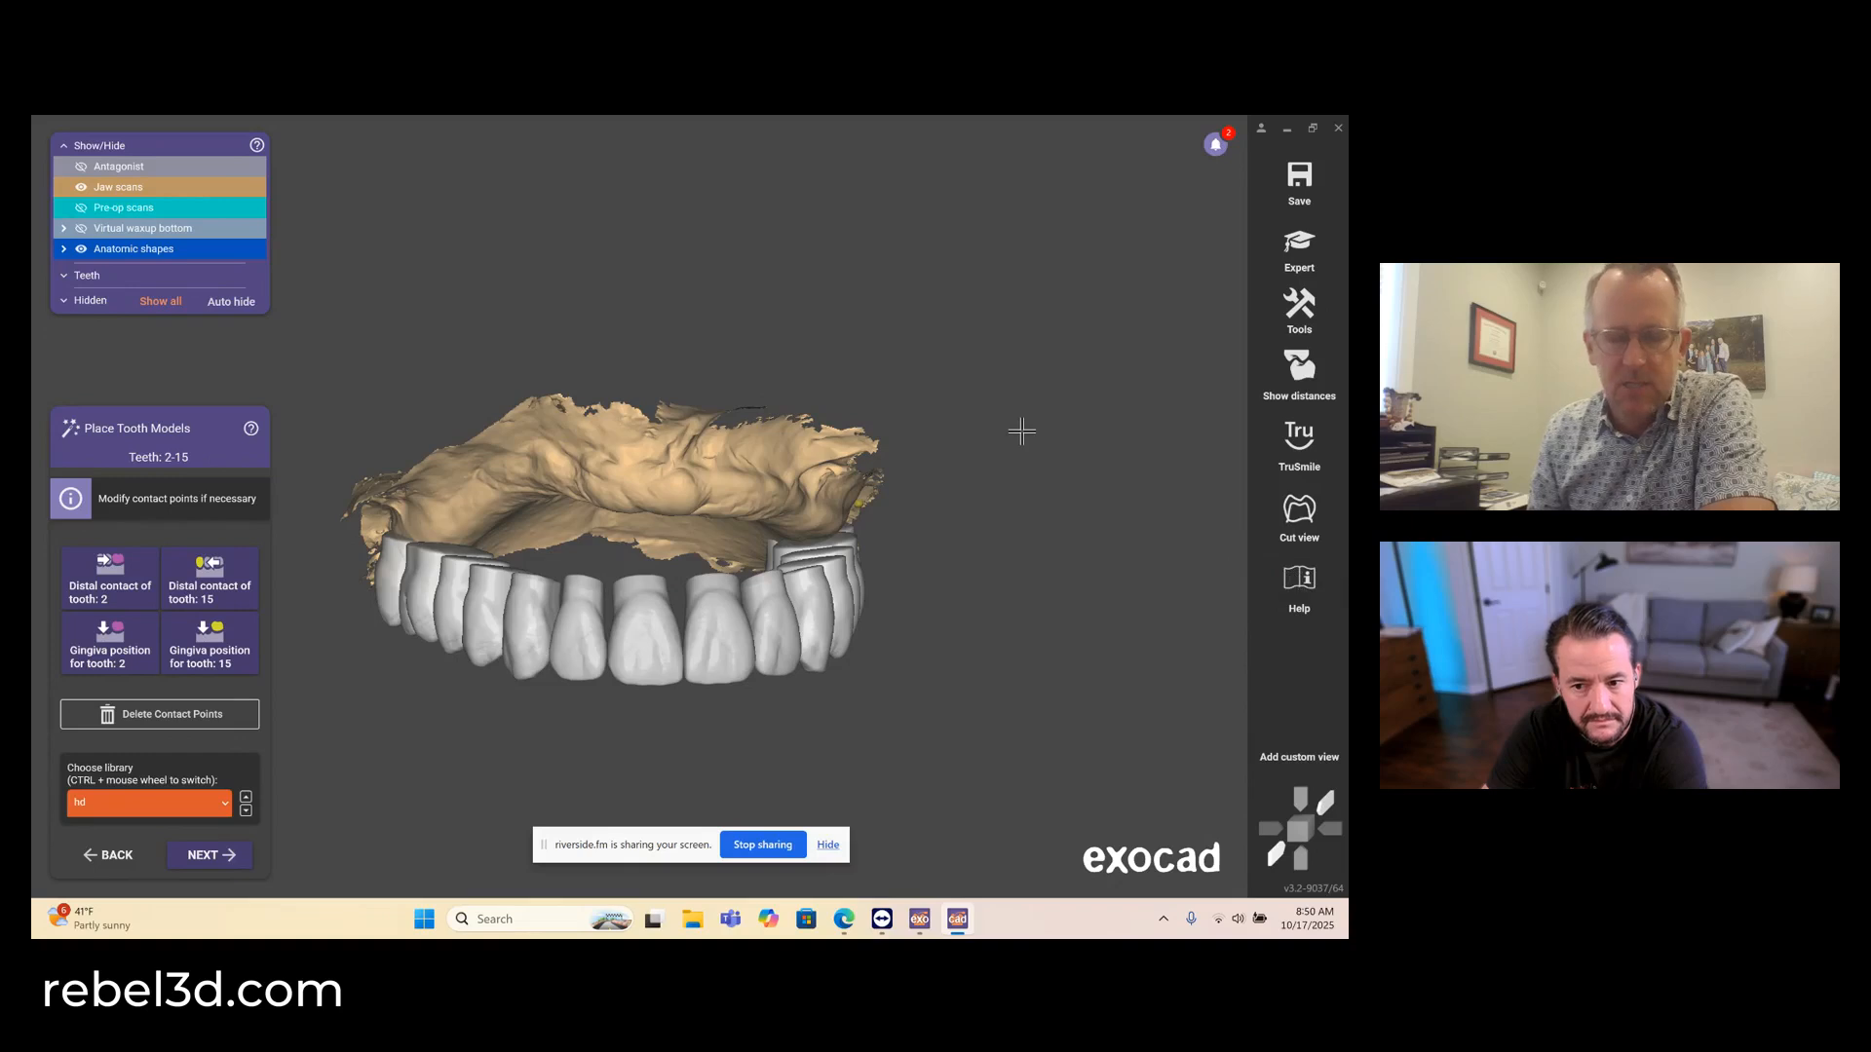
{"action": "right_click_drag", "start_coordinate": [1022, 432], "coordinate": [1000, 485]}
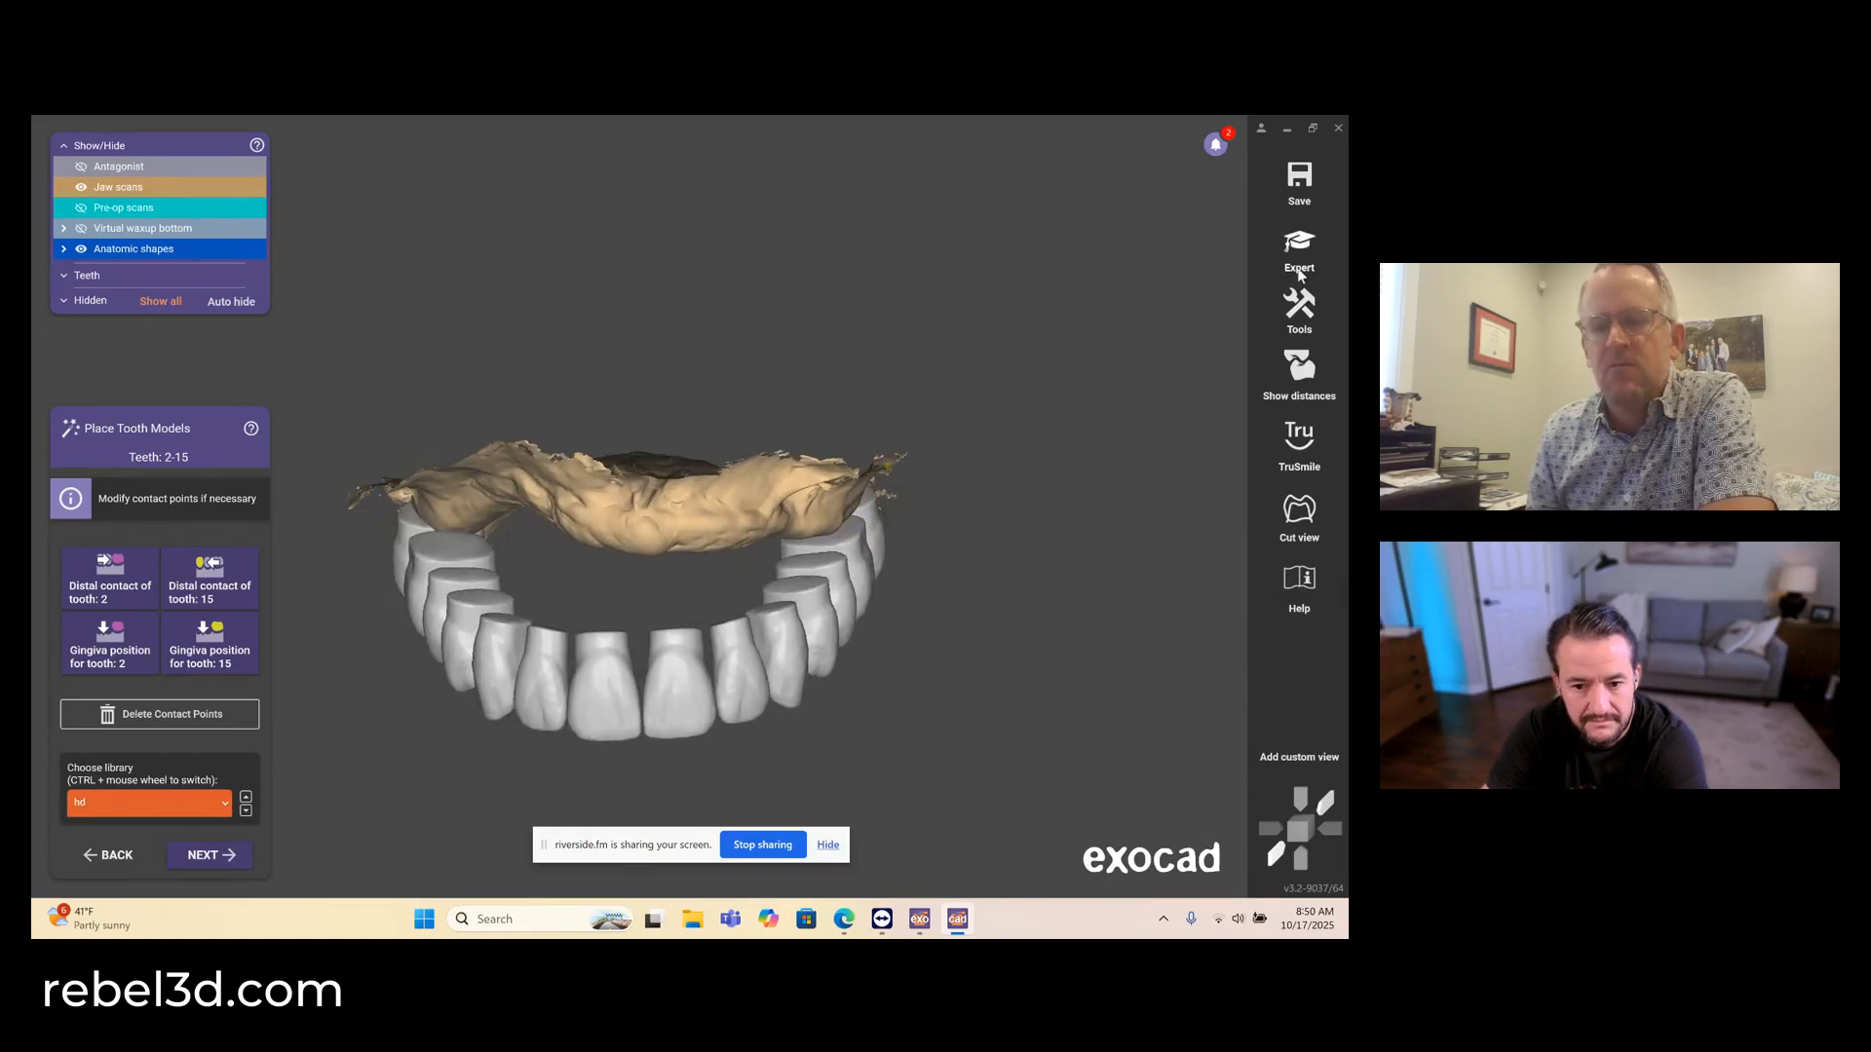
- Start Smile Creator, turn the scans to a frontal view and load 171A3507 from Downloads as the retracted image
{"action": "left_click", "coordinate": [1297, 310]}
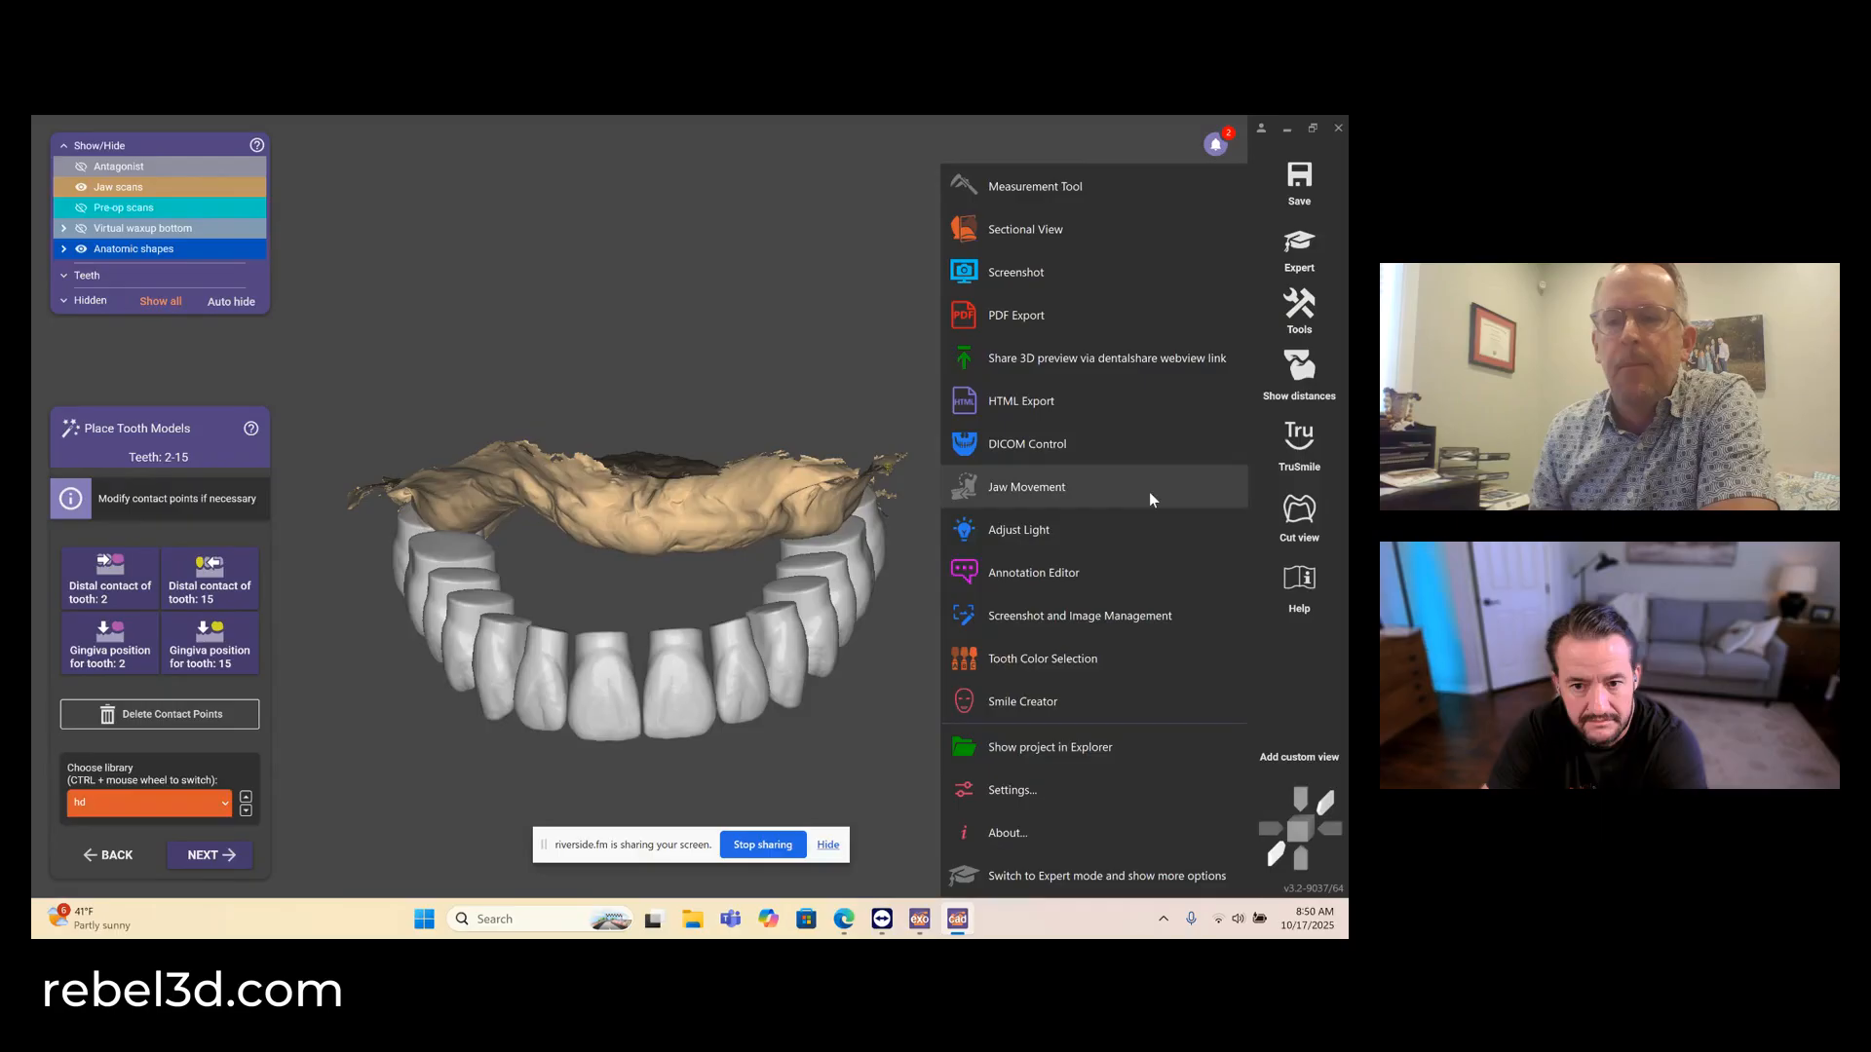
{"action": "left_click", "coordinate": [1093, 692]}
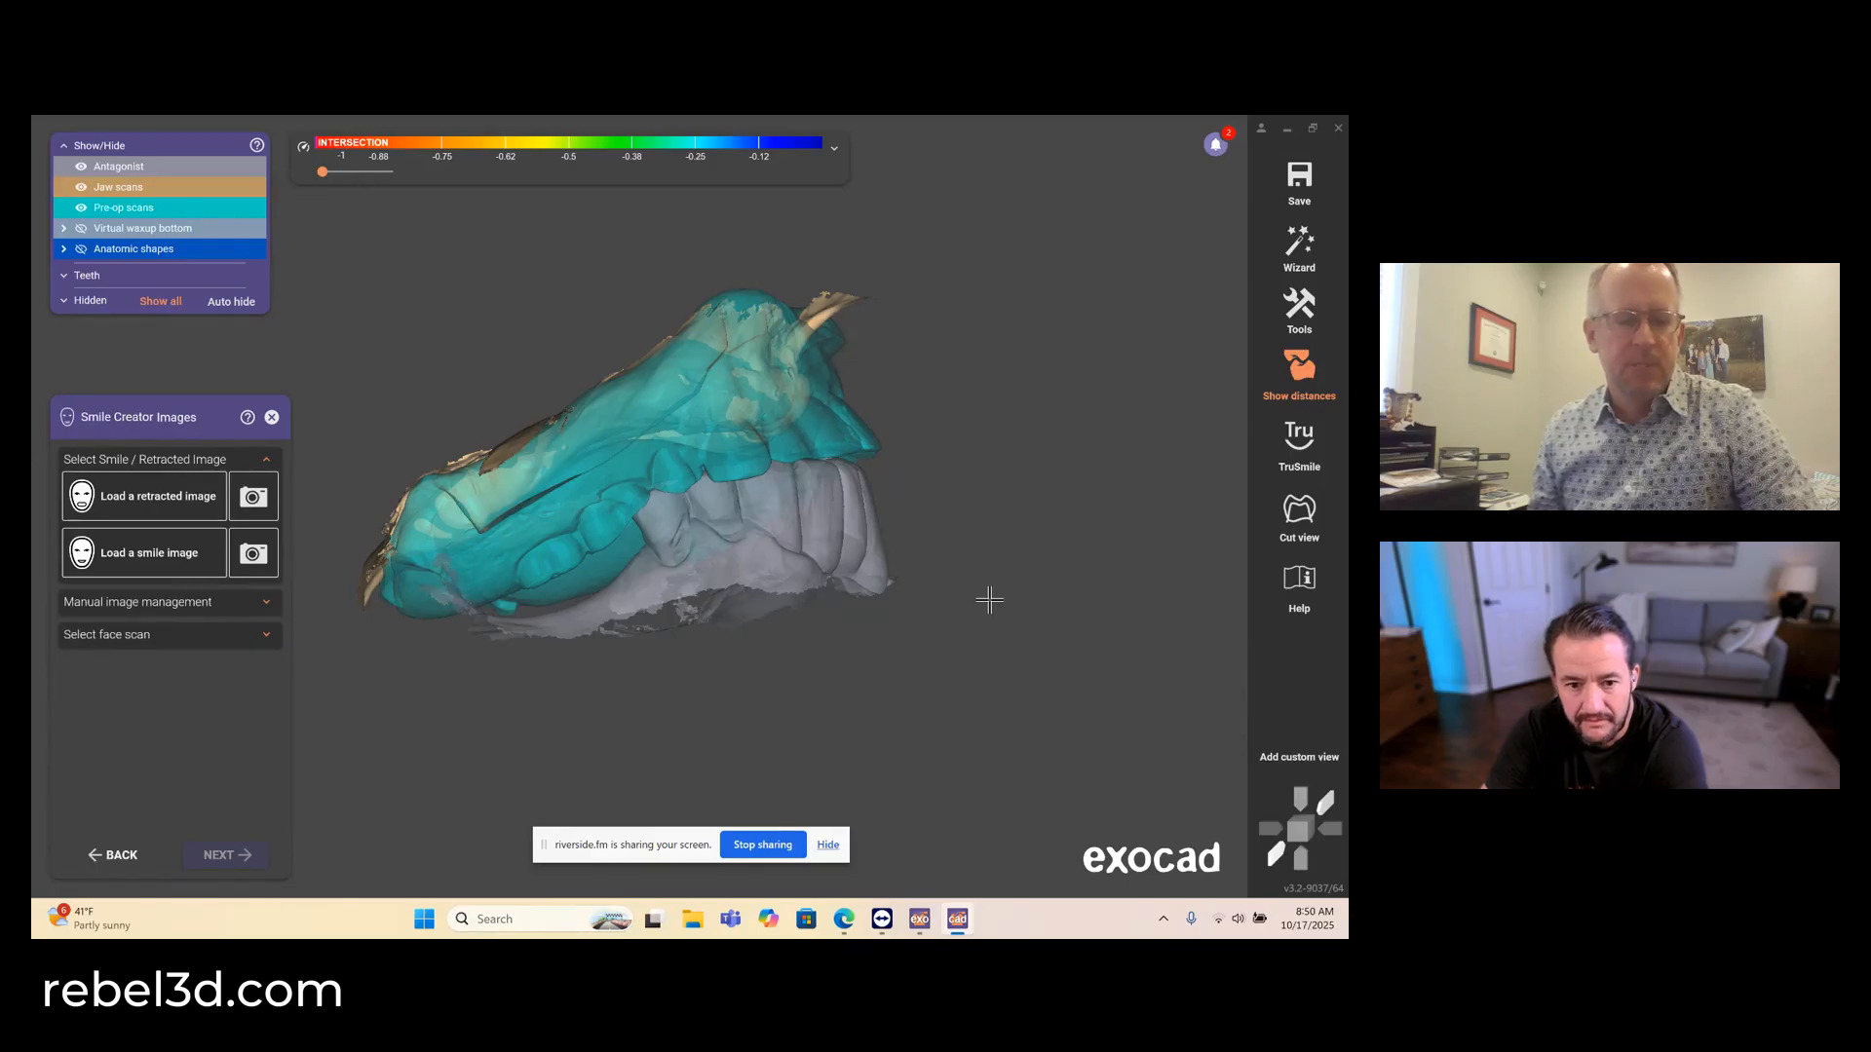
{"action": "right_click_drag", "start_coordinate": [962, 595], "coordinate": [961, 593]}
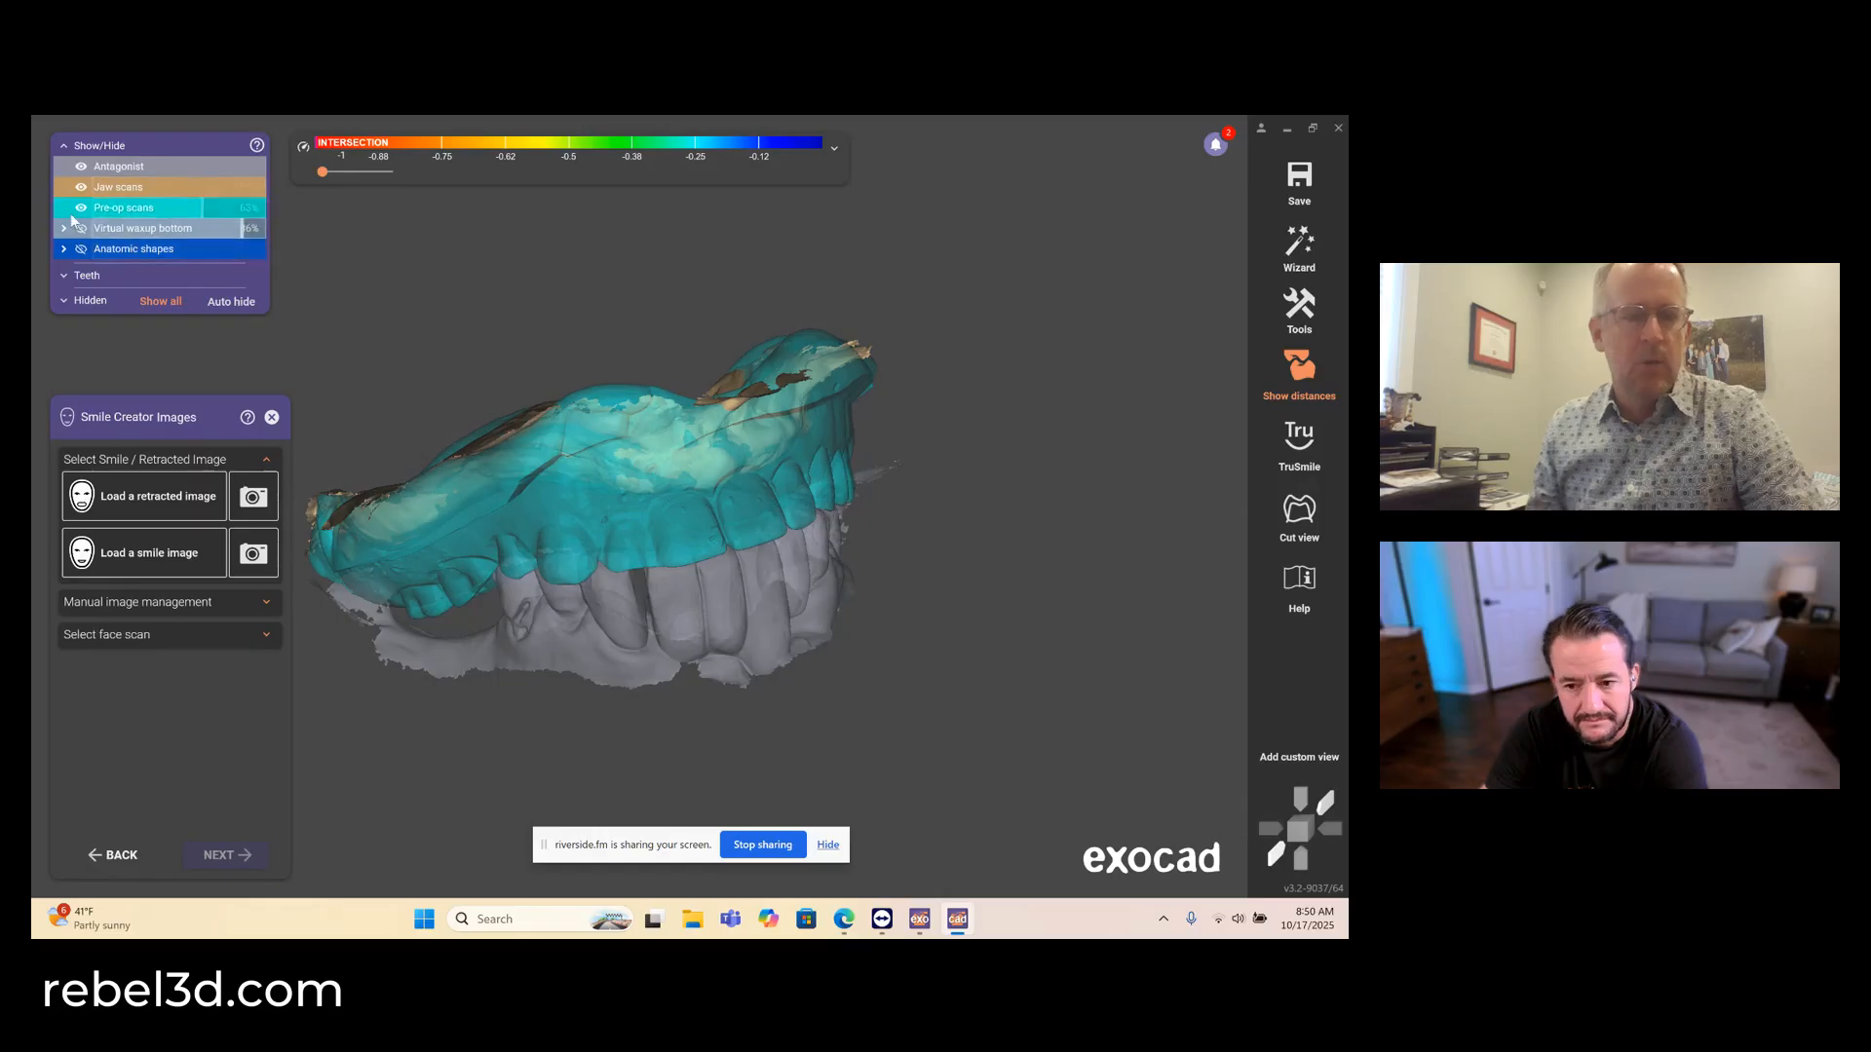
{"action": "right_click_drag", "start_coordinate": [667, 508], "coordinate": [664, 500]}
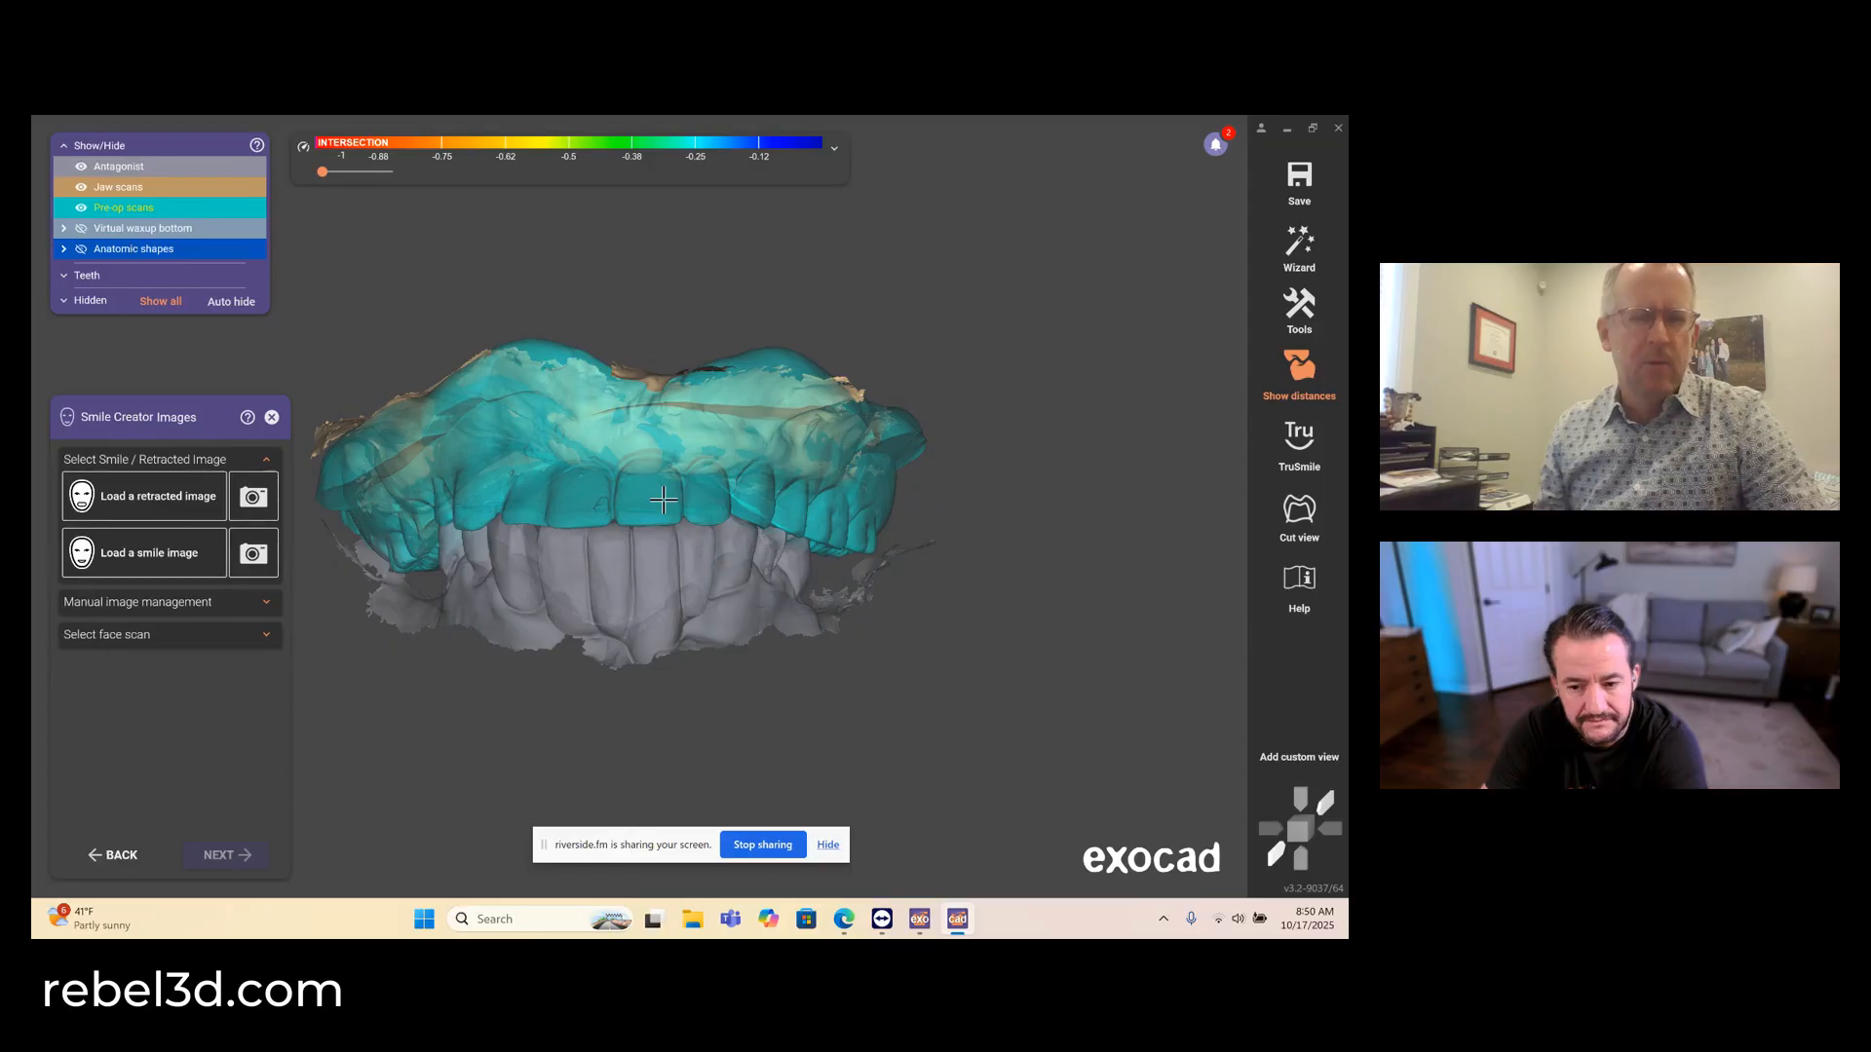
{"action": "left_click", "coordinate": [157, 499]}
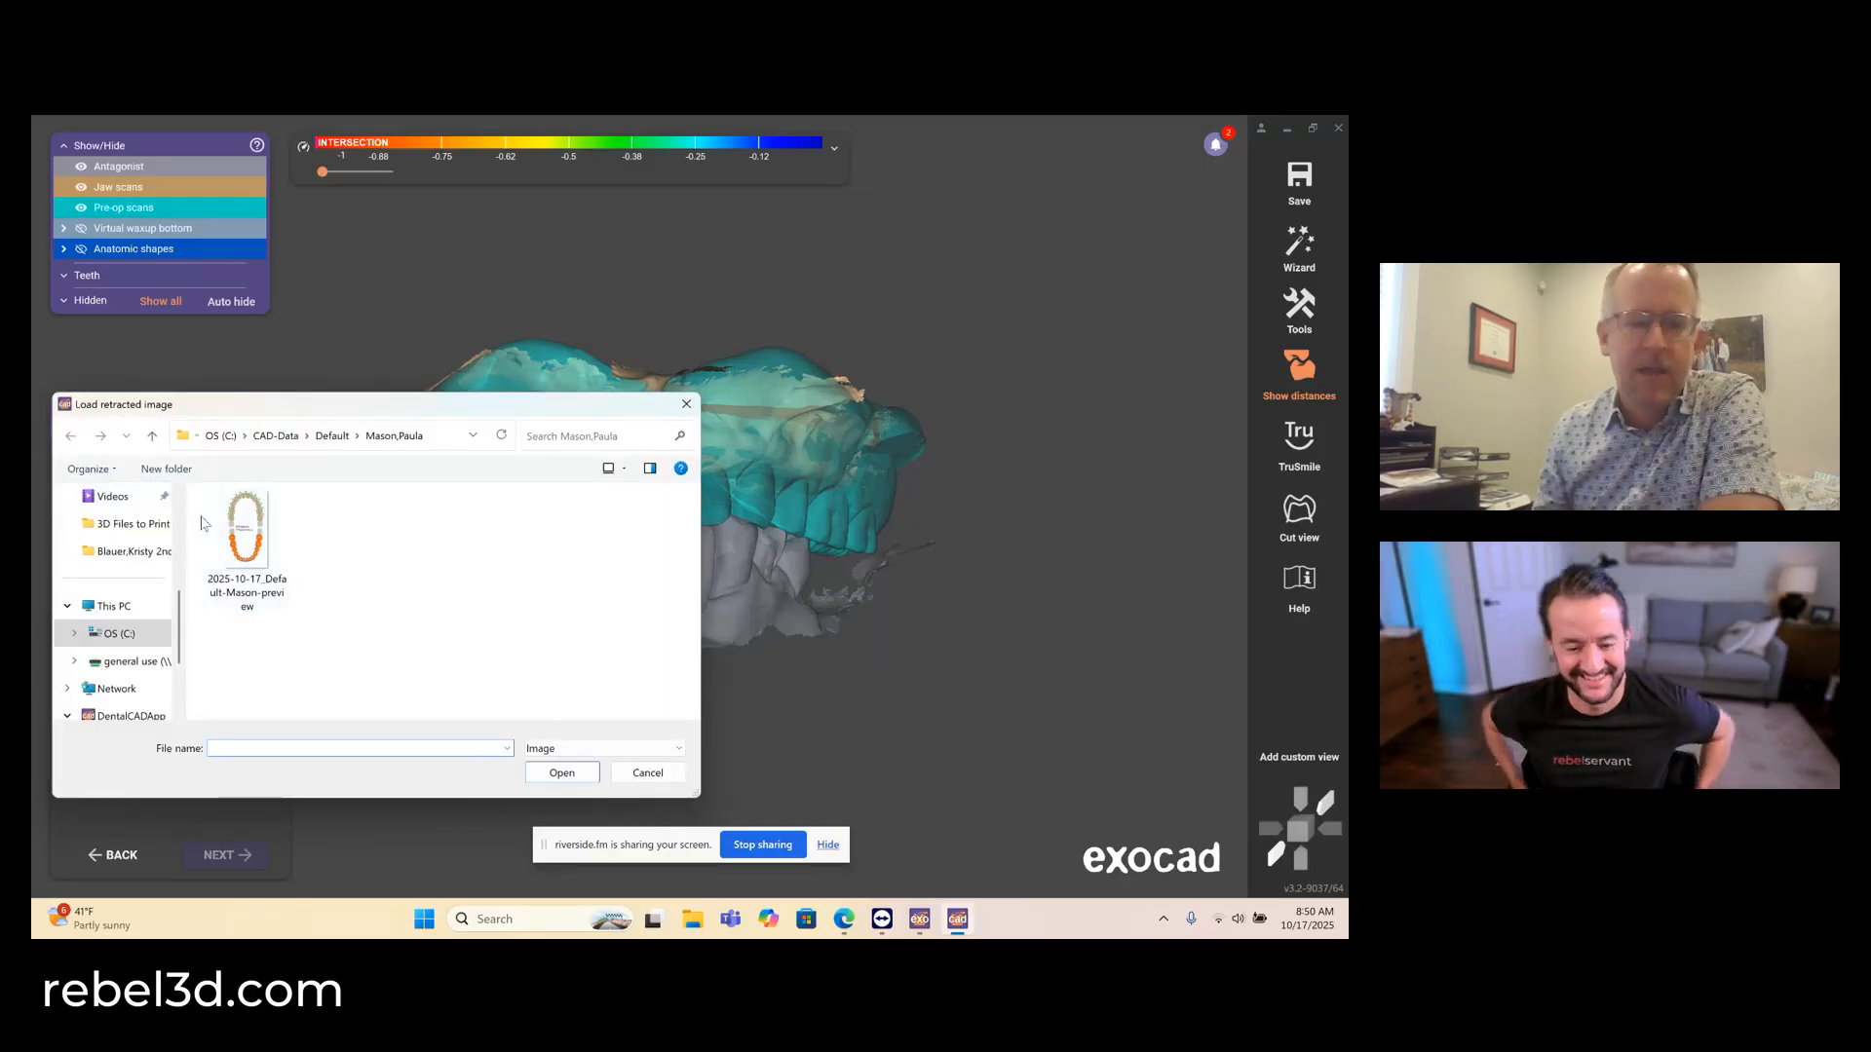
{"action": "scroll", "coordinate": [122, 551], "scroll_direction": "up", "scroll_amount": 3}
{"action": "left_click", "coordinate": [122, 551]}
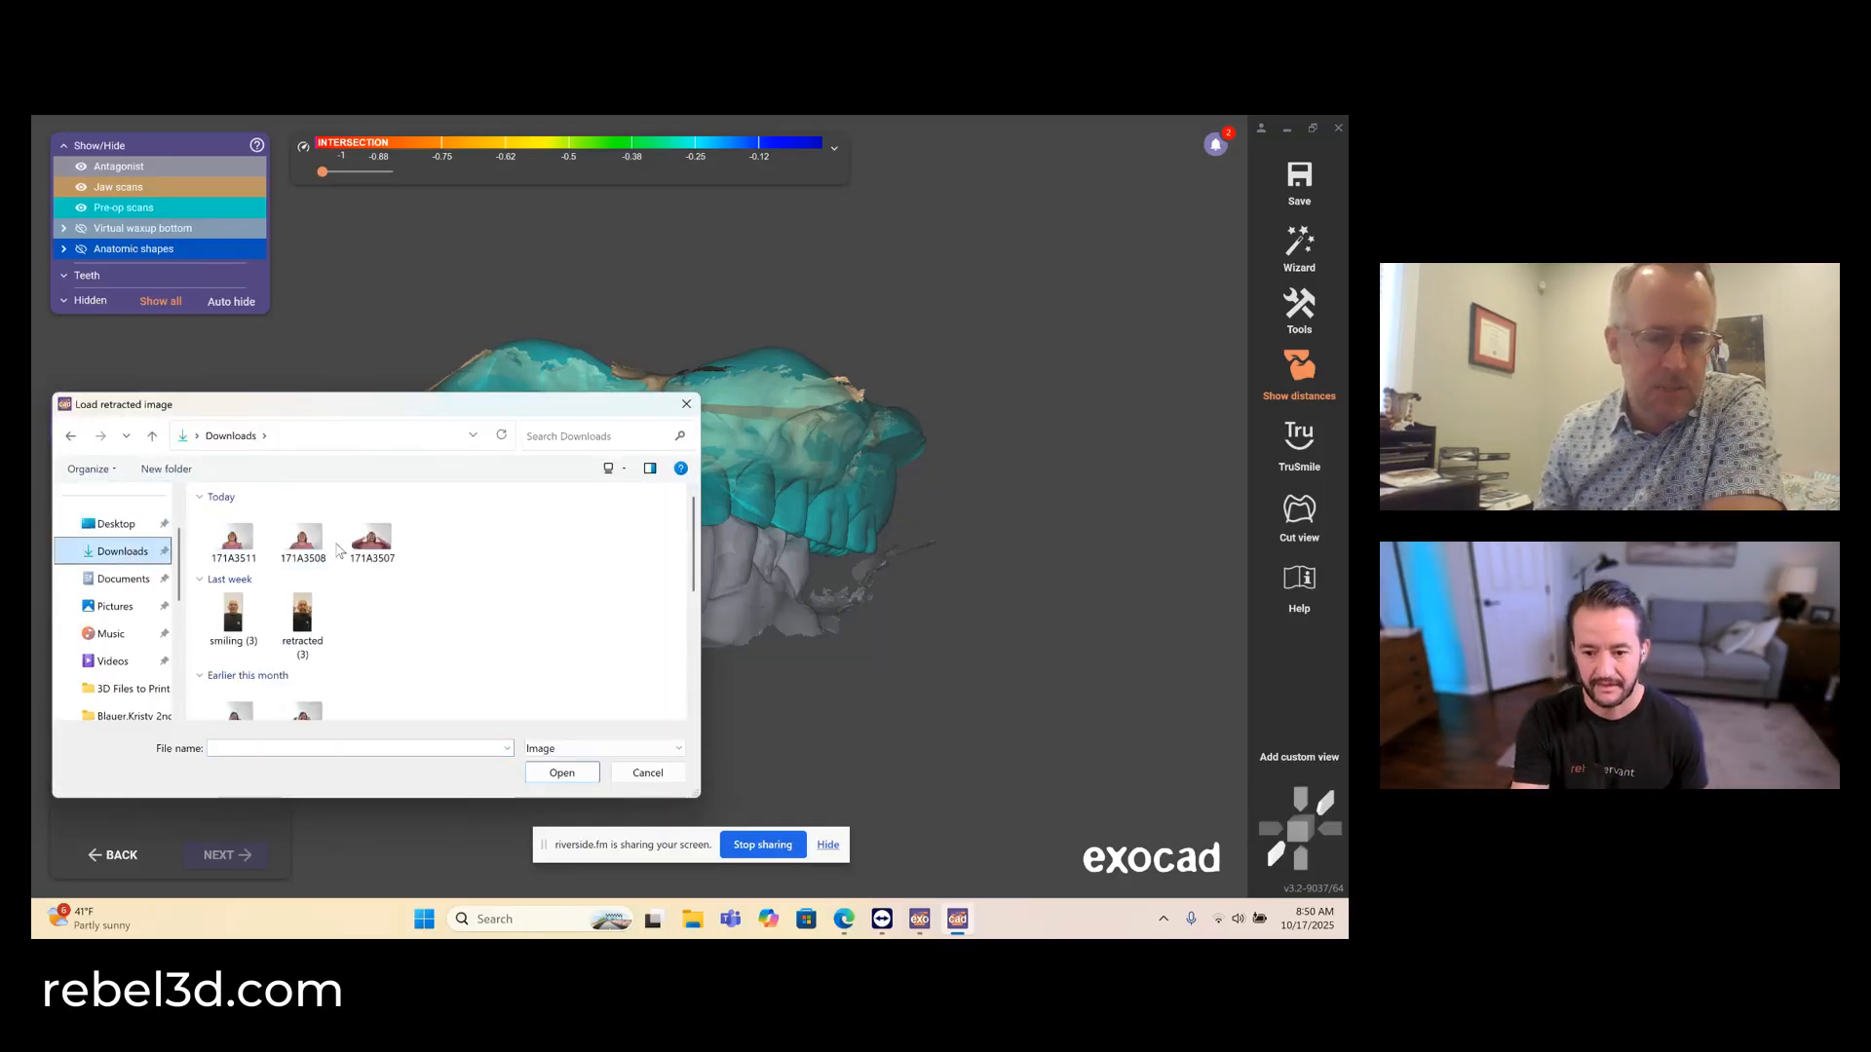
{"action": "double_click", "coordinate": [372, 537]}
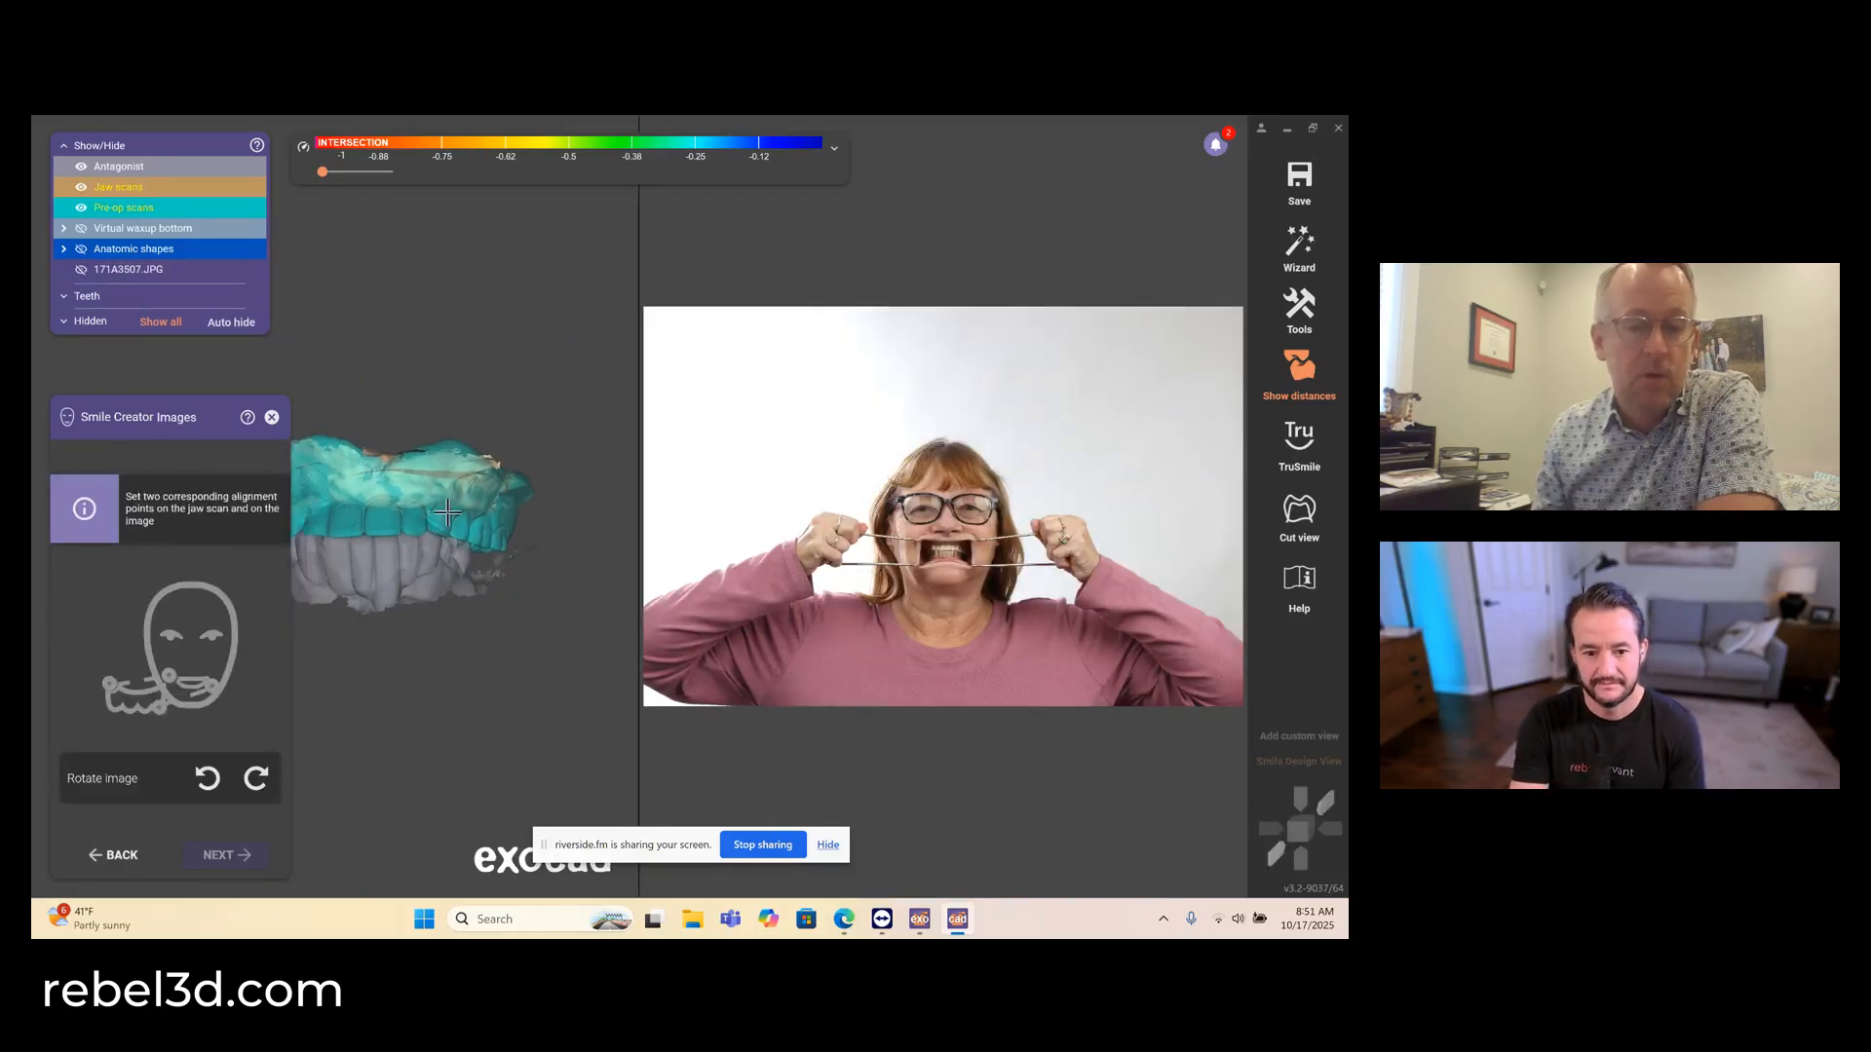
- Set two corresponding alignment points near the opposite canines on the scan and the retracted image, and continue to placement fine-tuning
{"action": "middle_click_drag", "start_coordinate": [447, 512], "coordinate": [541, 519]}
{"action": "scroll", "coordinate": [948, 536], "scroll_direction": "up", "scroll_amount": 9}
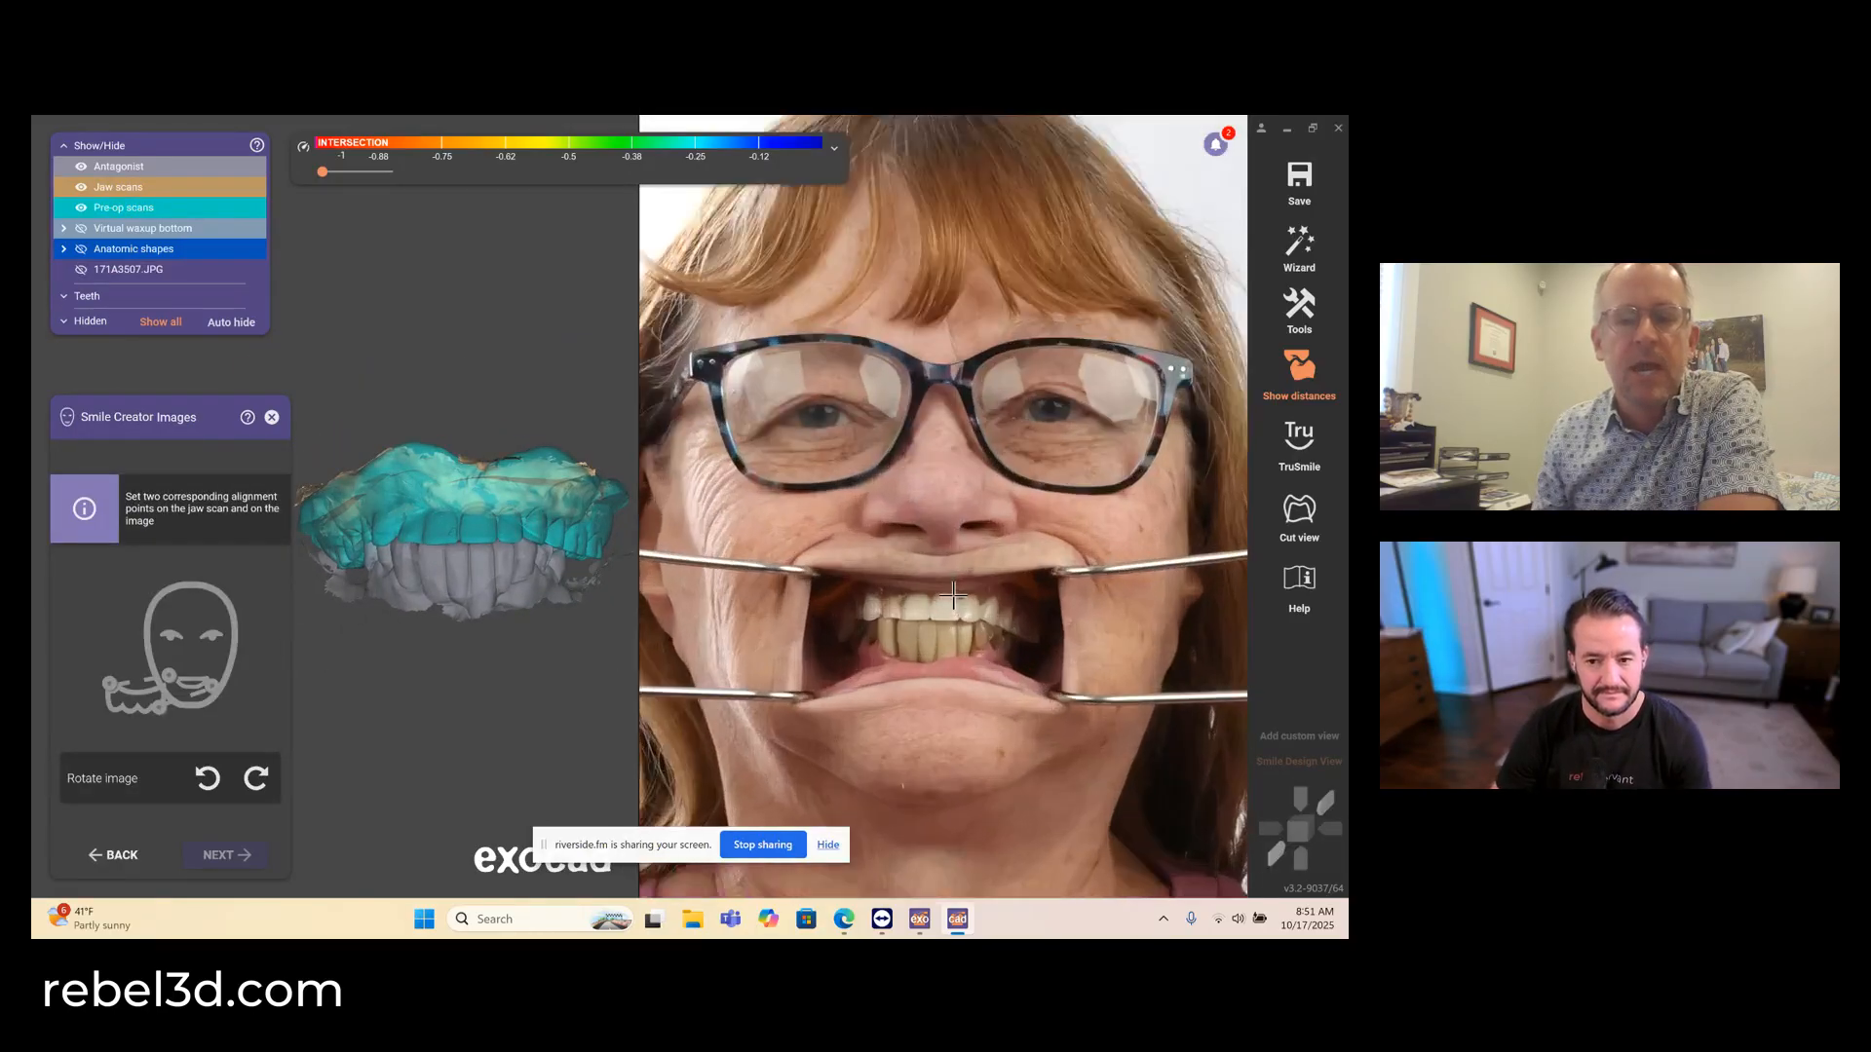
{"action": "scroll", "coordinate": [953, 595], "scroll_direction": "up", "scroll_amount": 3}
{"action": "scroll", "coordinate": [419, 492], "scroll_direction": "up", "scroll_amount": 5}
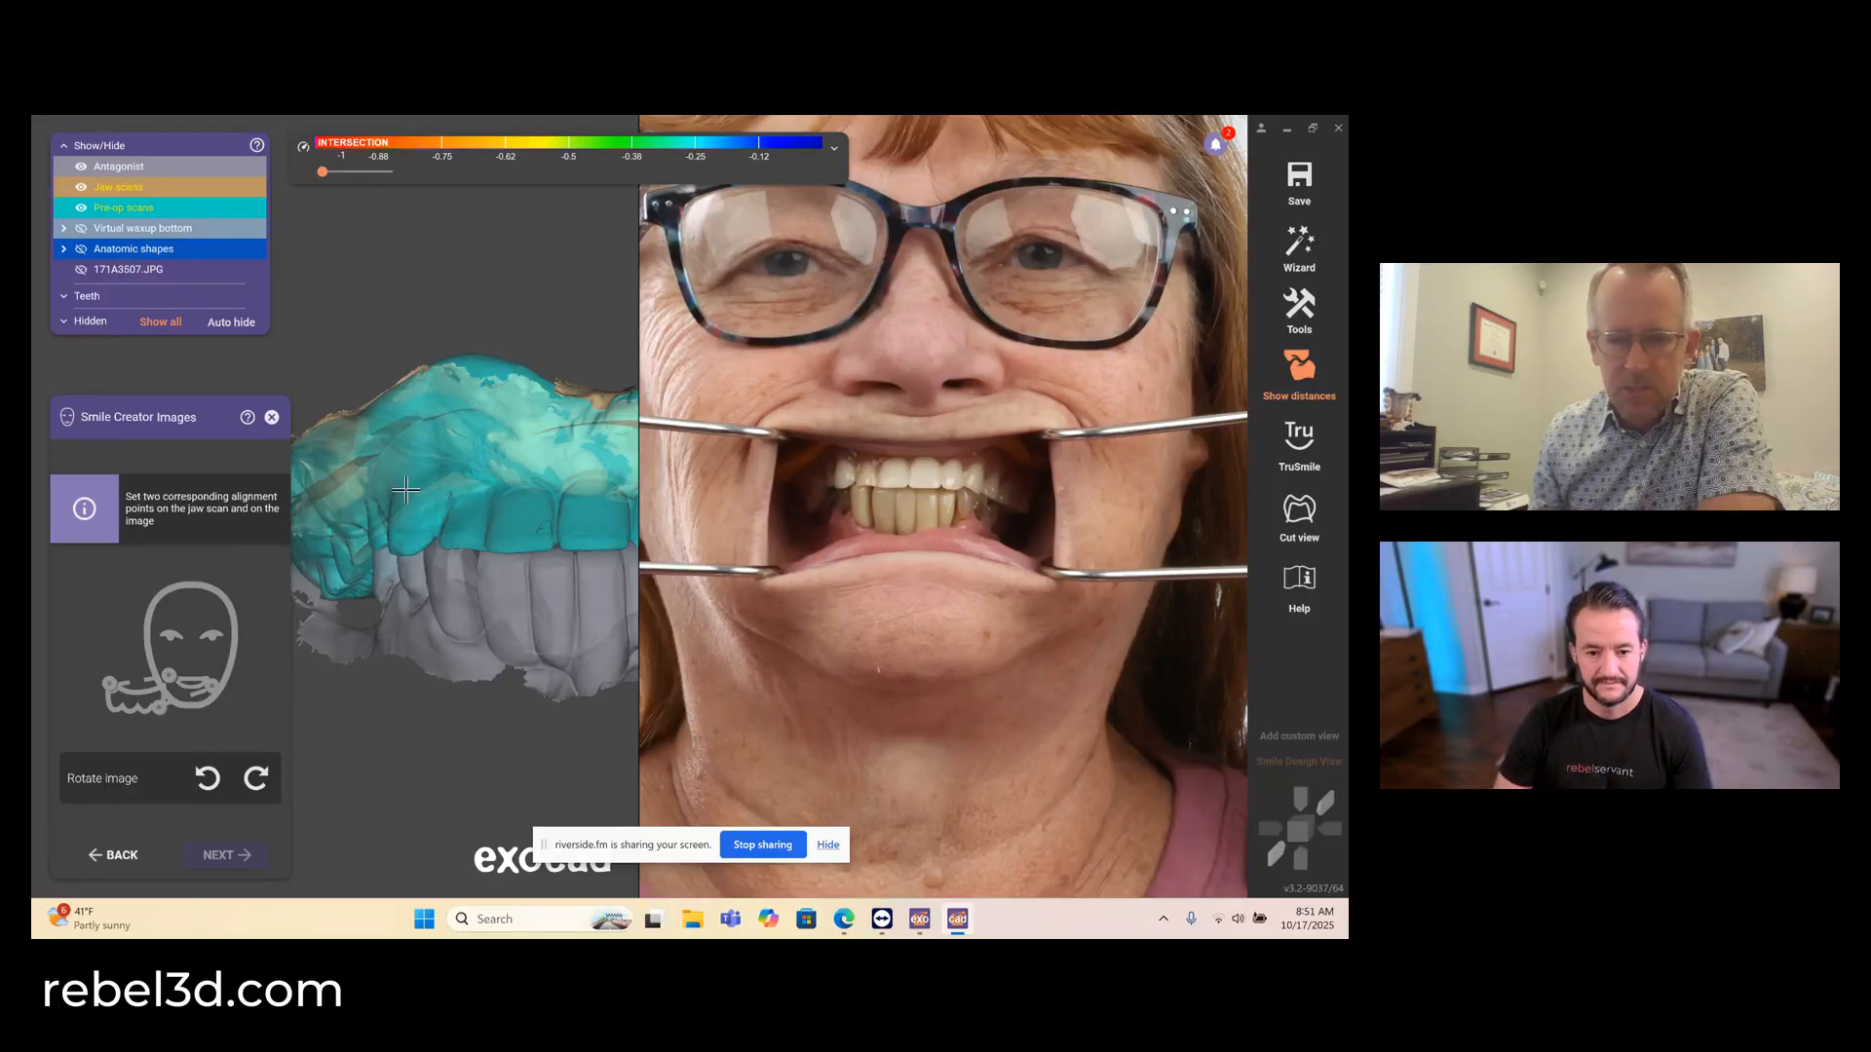
{"action": "middle_click", "coordinate": [498, 496]}
{"action": "left_click", "coordinate": [548, 560]}
{"action": "scroll", "coordinate": [846, 468], "scroll_direction": "up", "scroll_amount": 8}
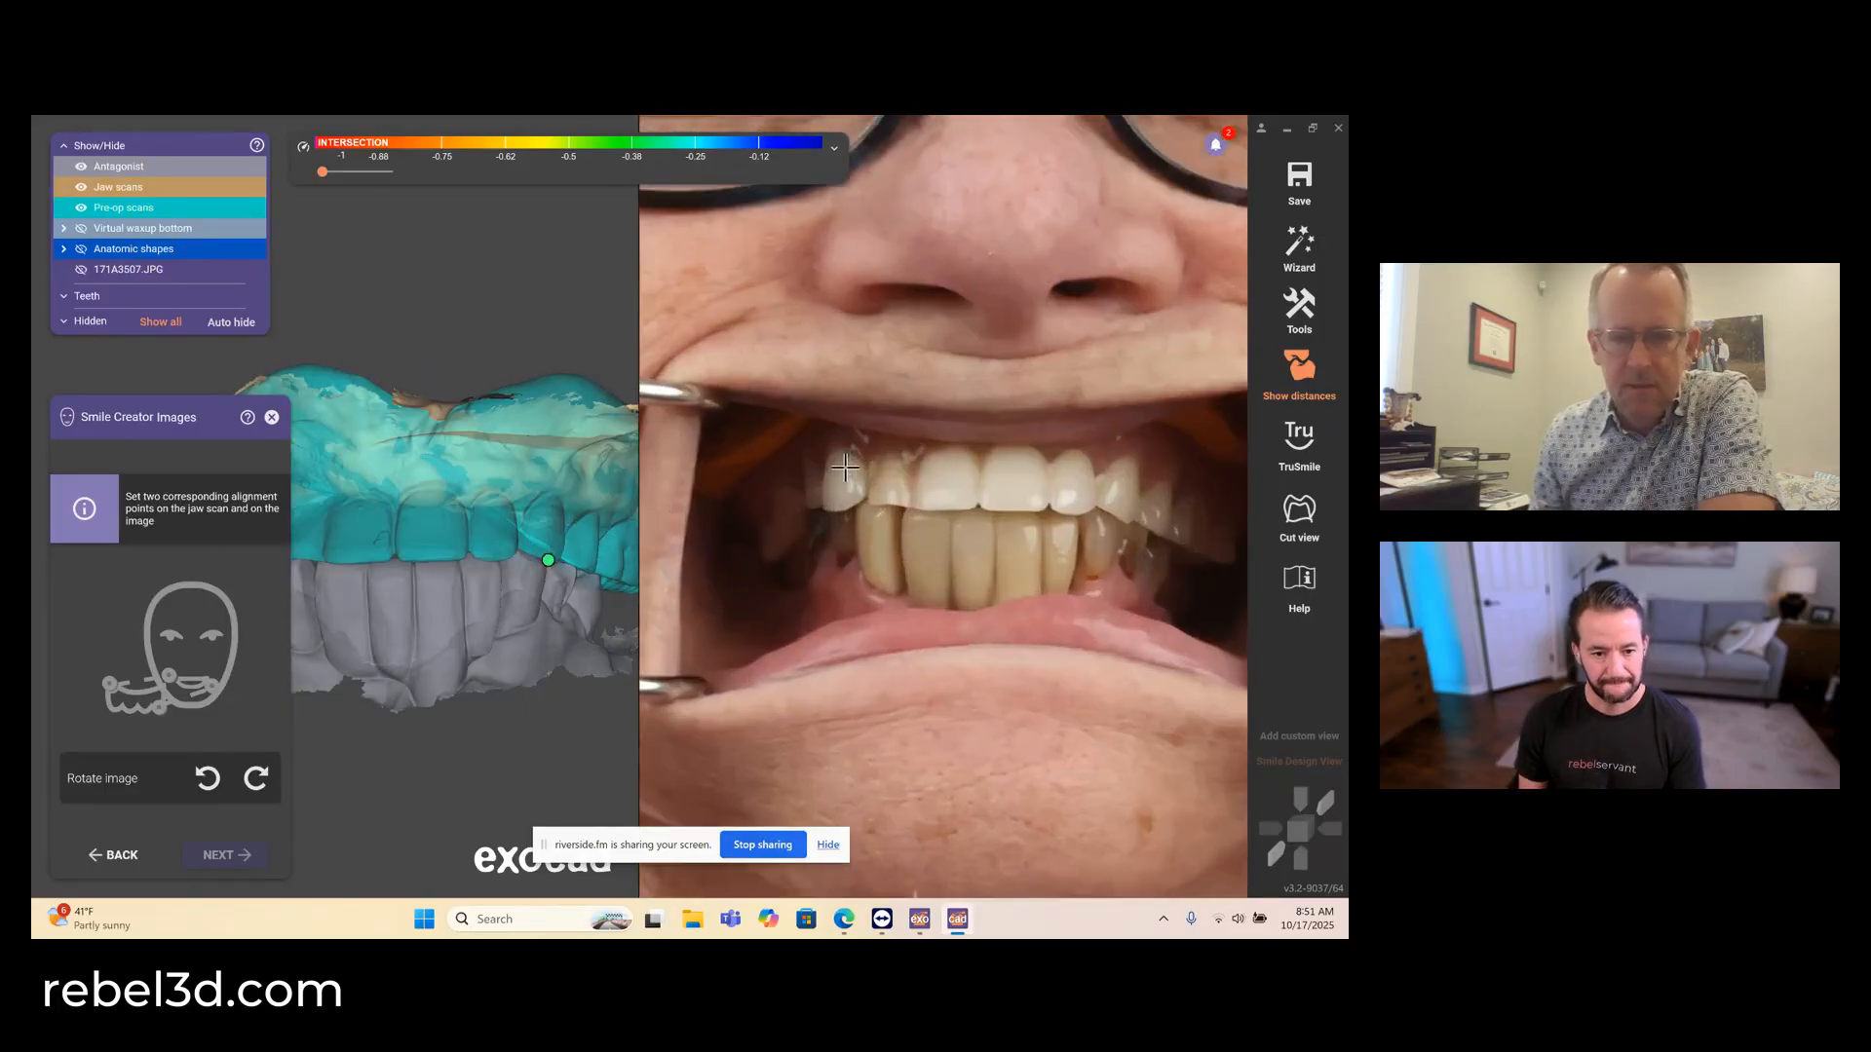
{"action": "left_click", "coordinate": [838, 433]}
{"action": "scroll", "coordinate": [939, 498], "scroll_direction": "down", "scroll_amount": 6}
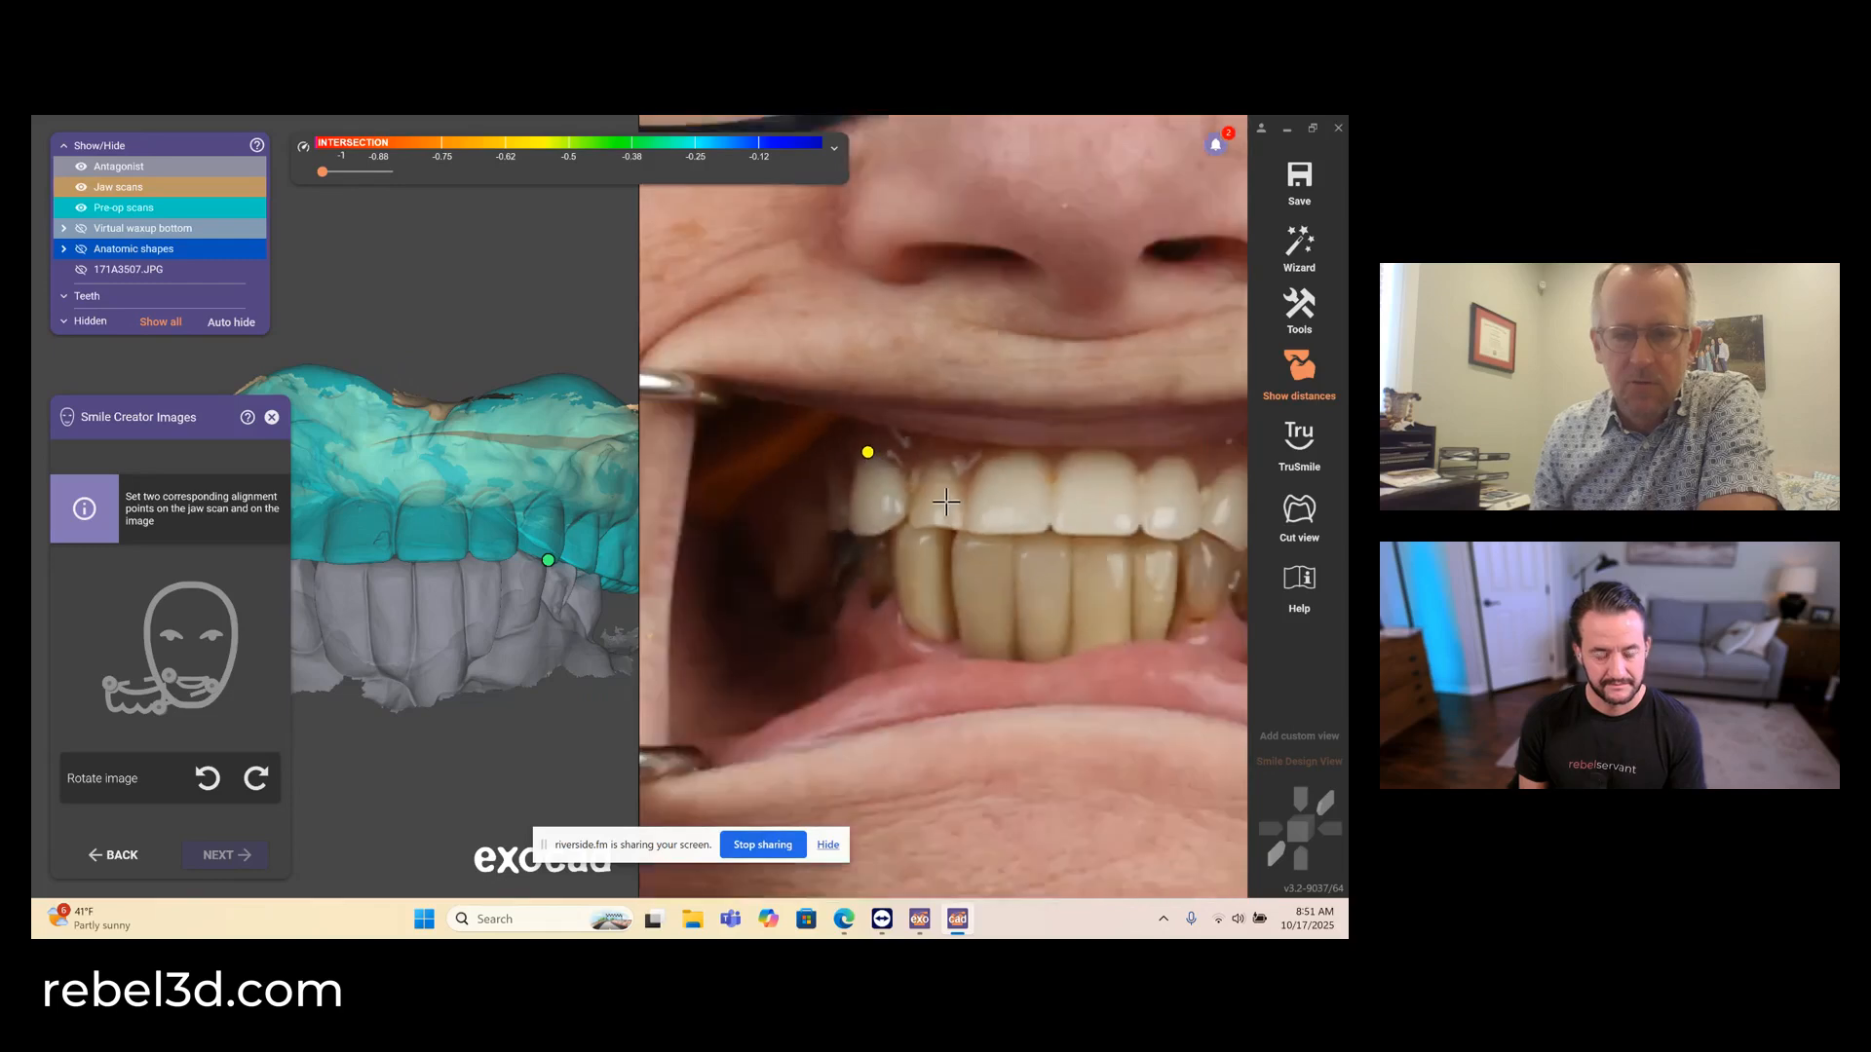
{"action": "scroll", "coordinate": [1098, 533], "scroll_direction": "up", "scroll_amount": 4}
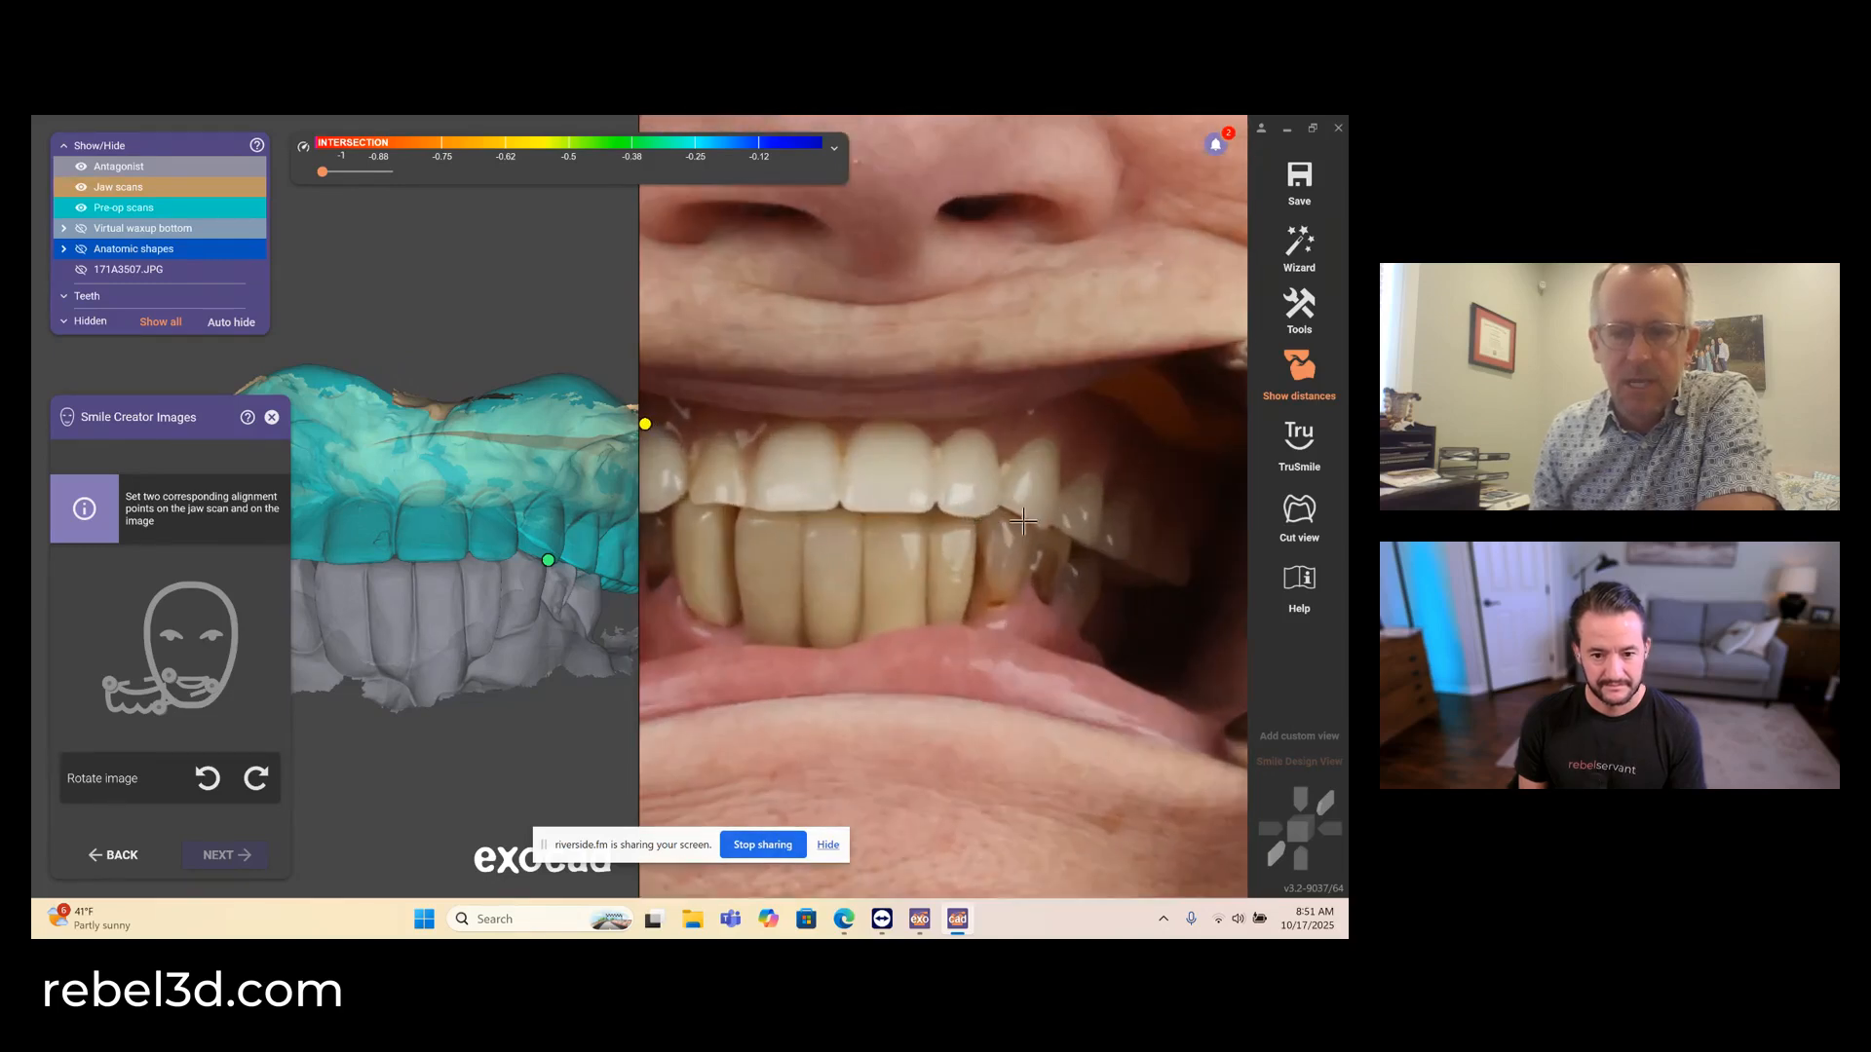
{"action": "left_click", "coordinate": [1041, 524]}
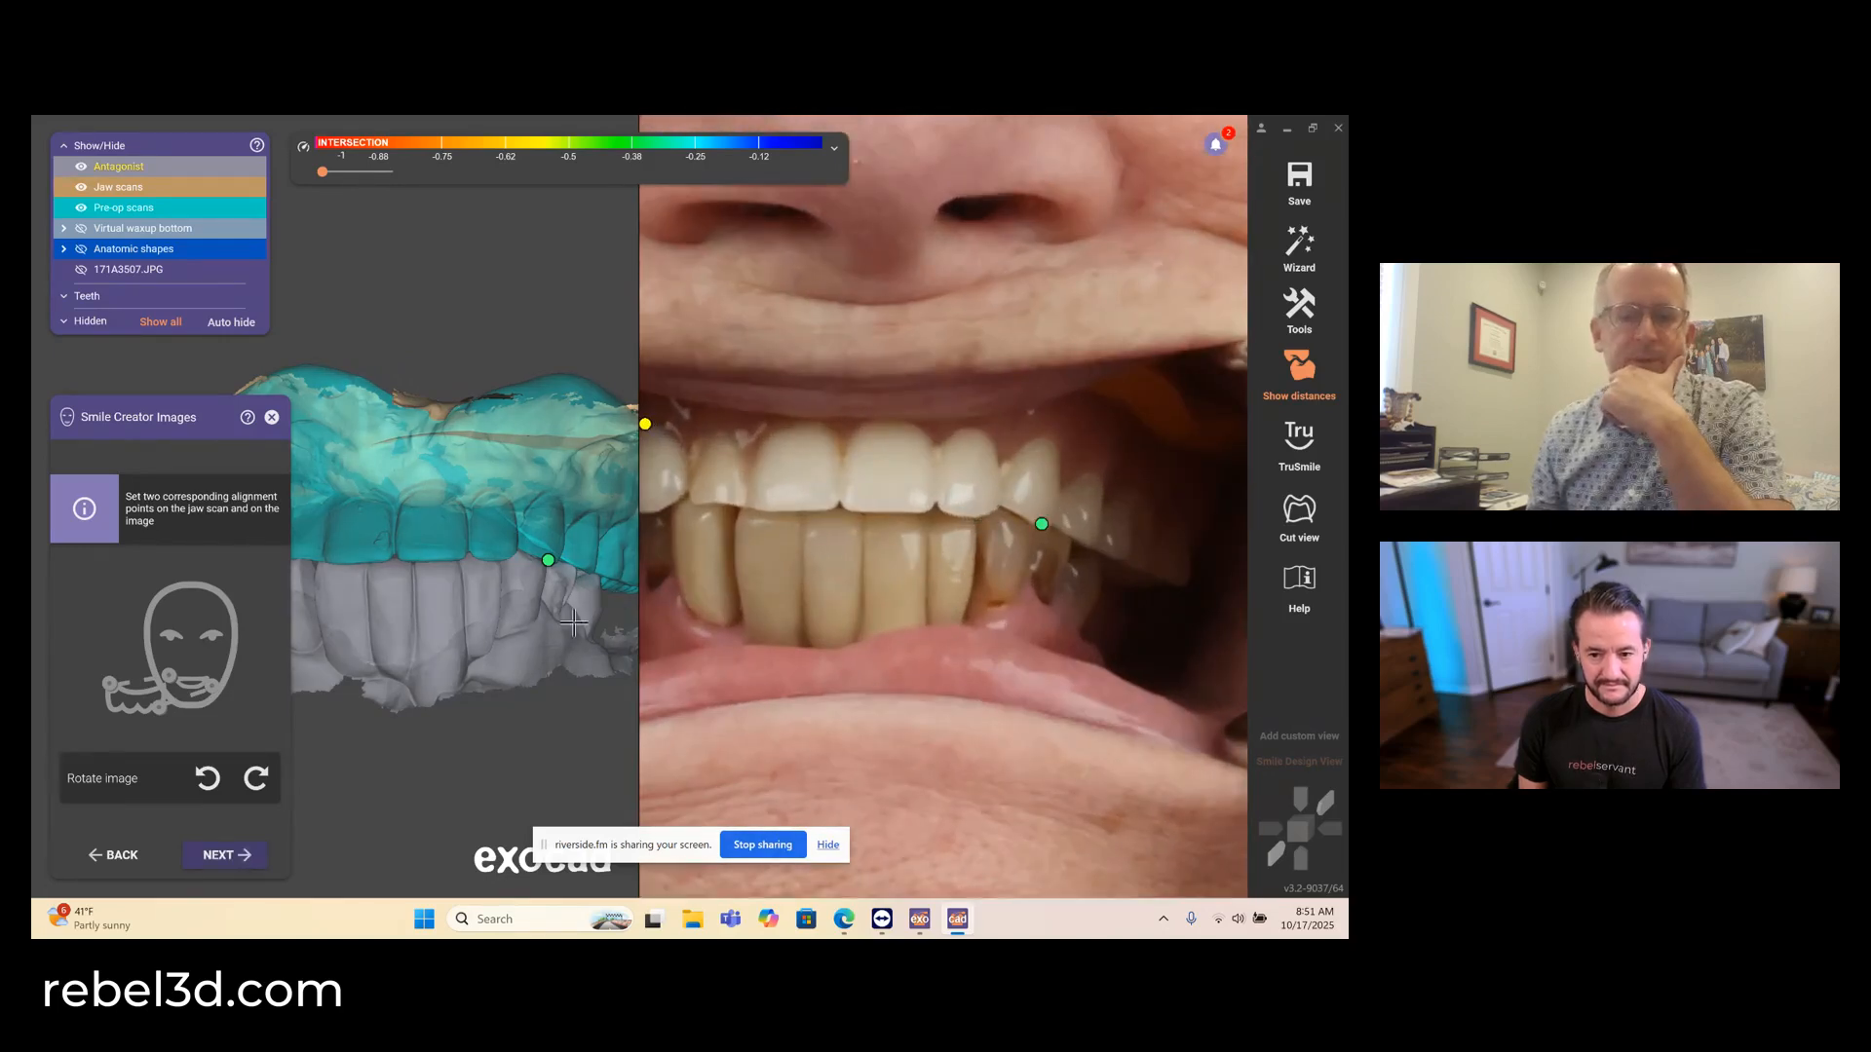
{"action": "left_click", "coordinate": [219, 856]}
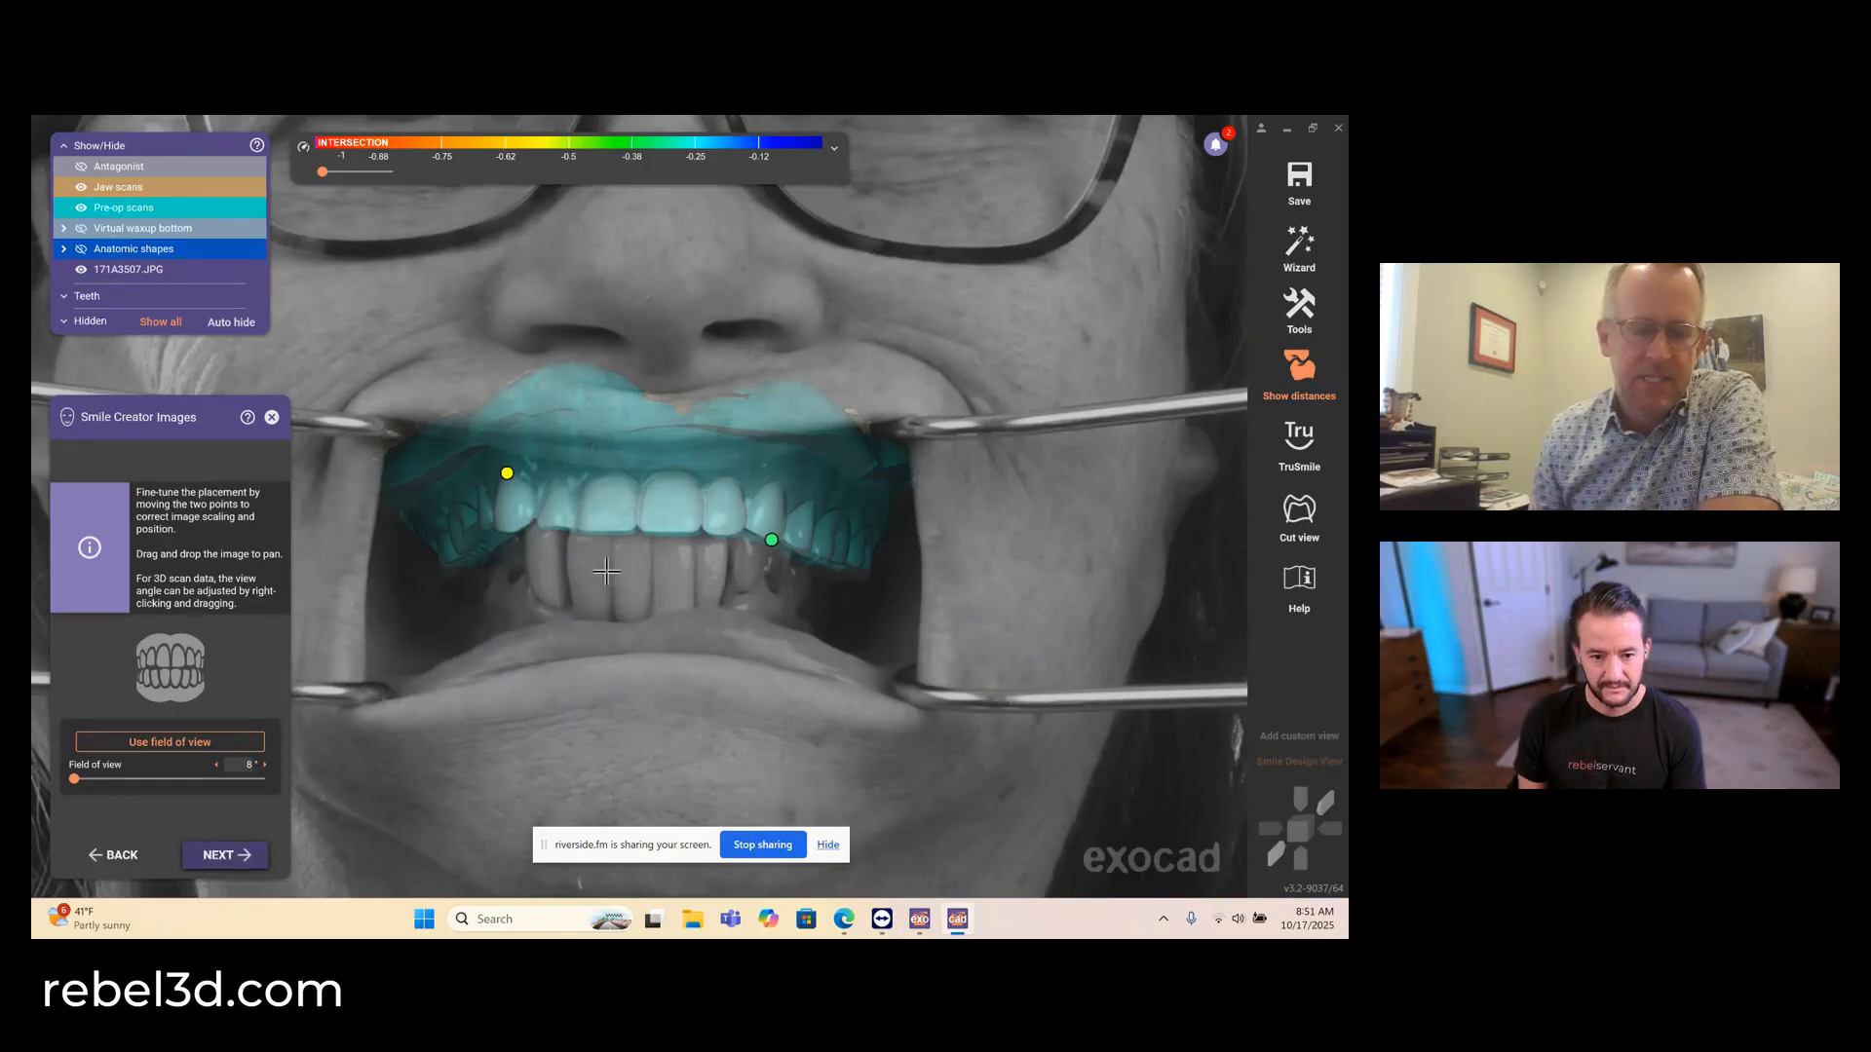
- Fine-tune both canine alignment points so the retracted image matches the pre-op scan's teeth, and accept the placement
{"action": "scroll", "coordinate": [606, 572], "scroll_direction": "up", "scroll_amount": 1}
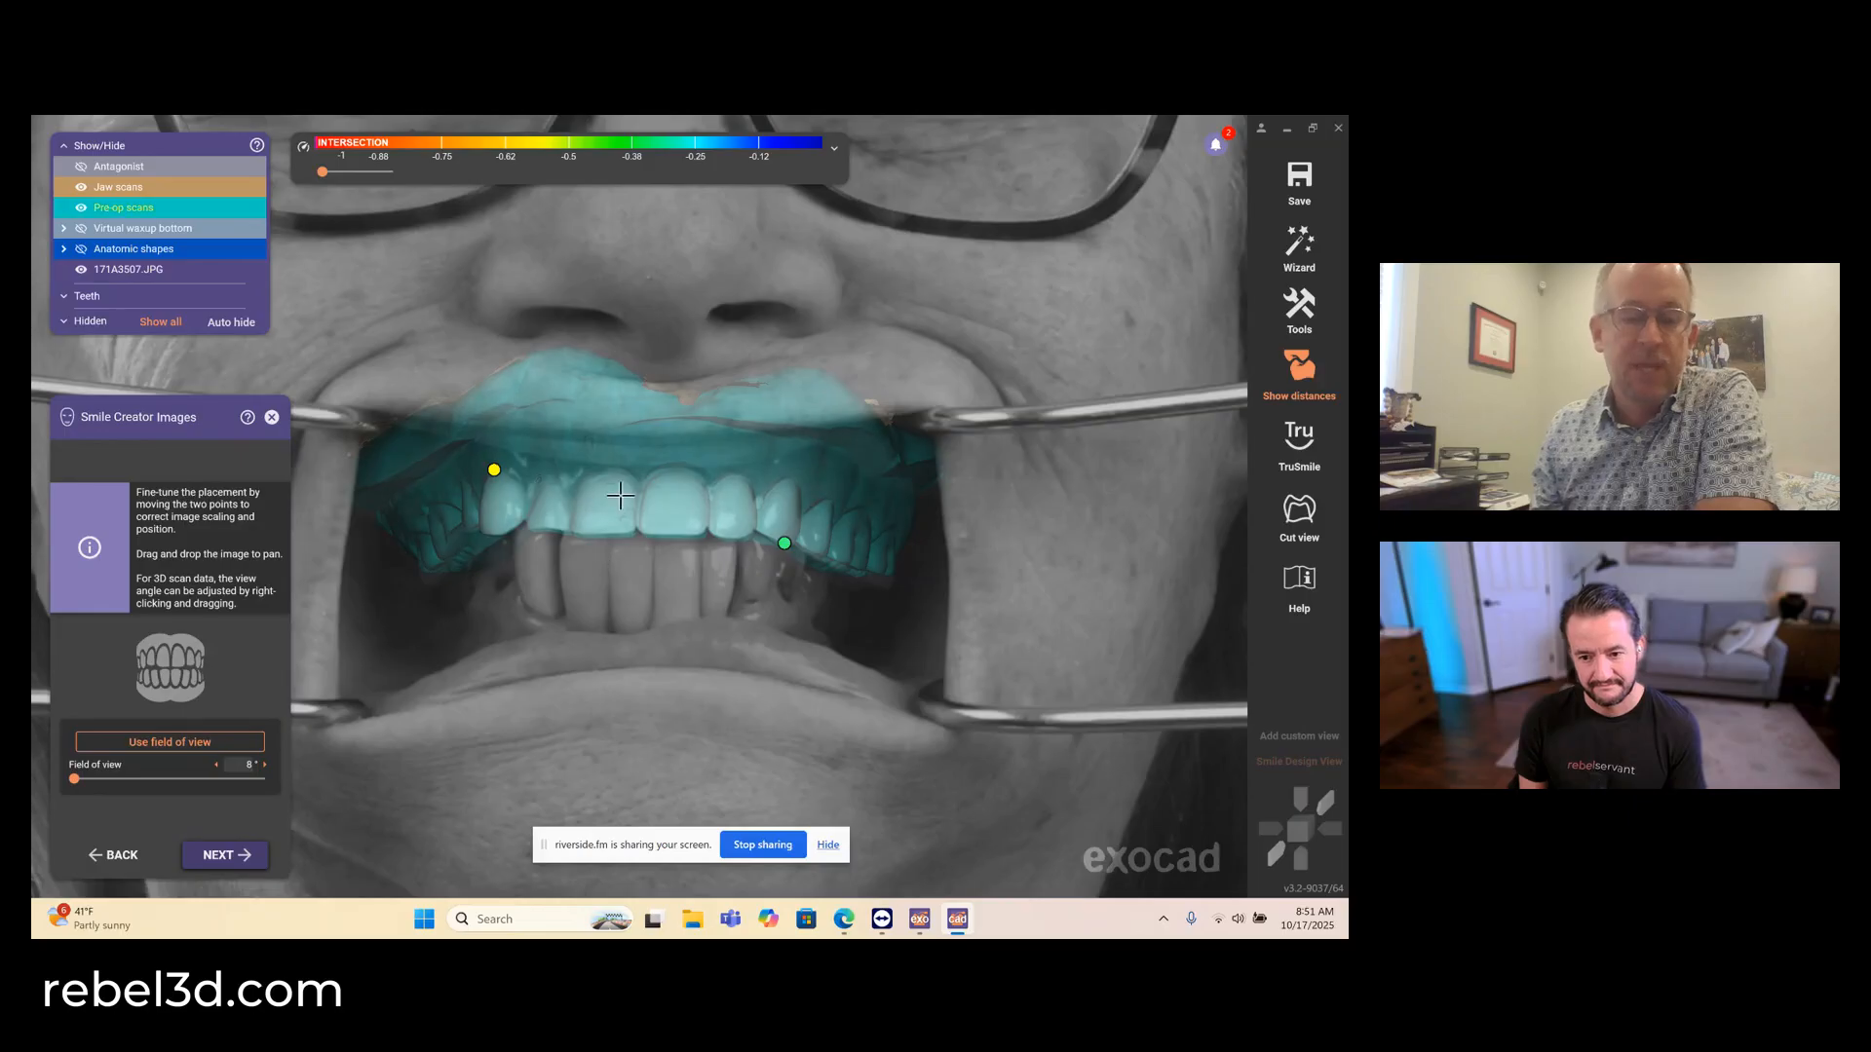
{"action": "scroll", "coordinate": [620, 497], "scroll_direction": "up", "scroll_amount": 4}
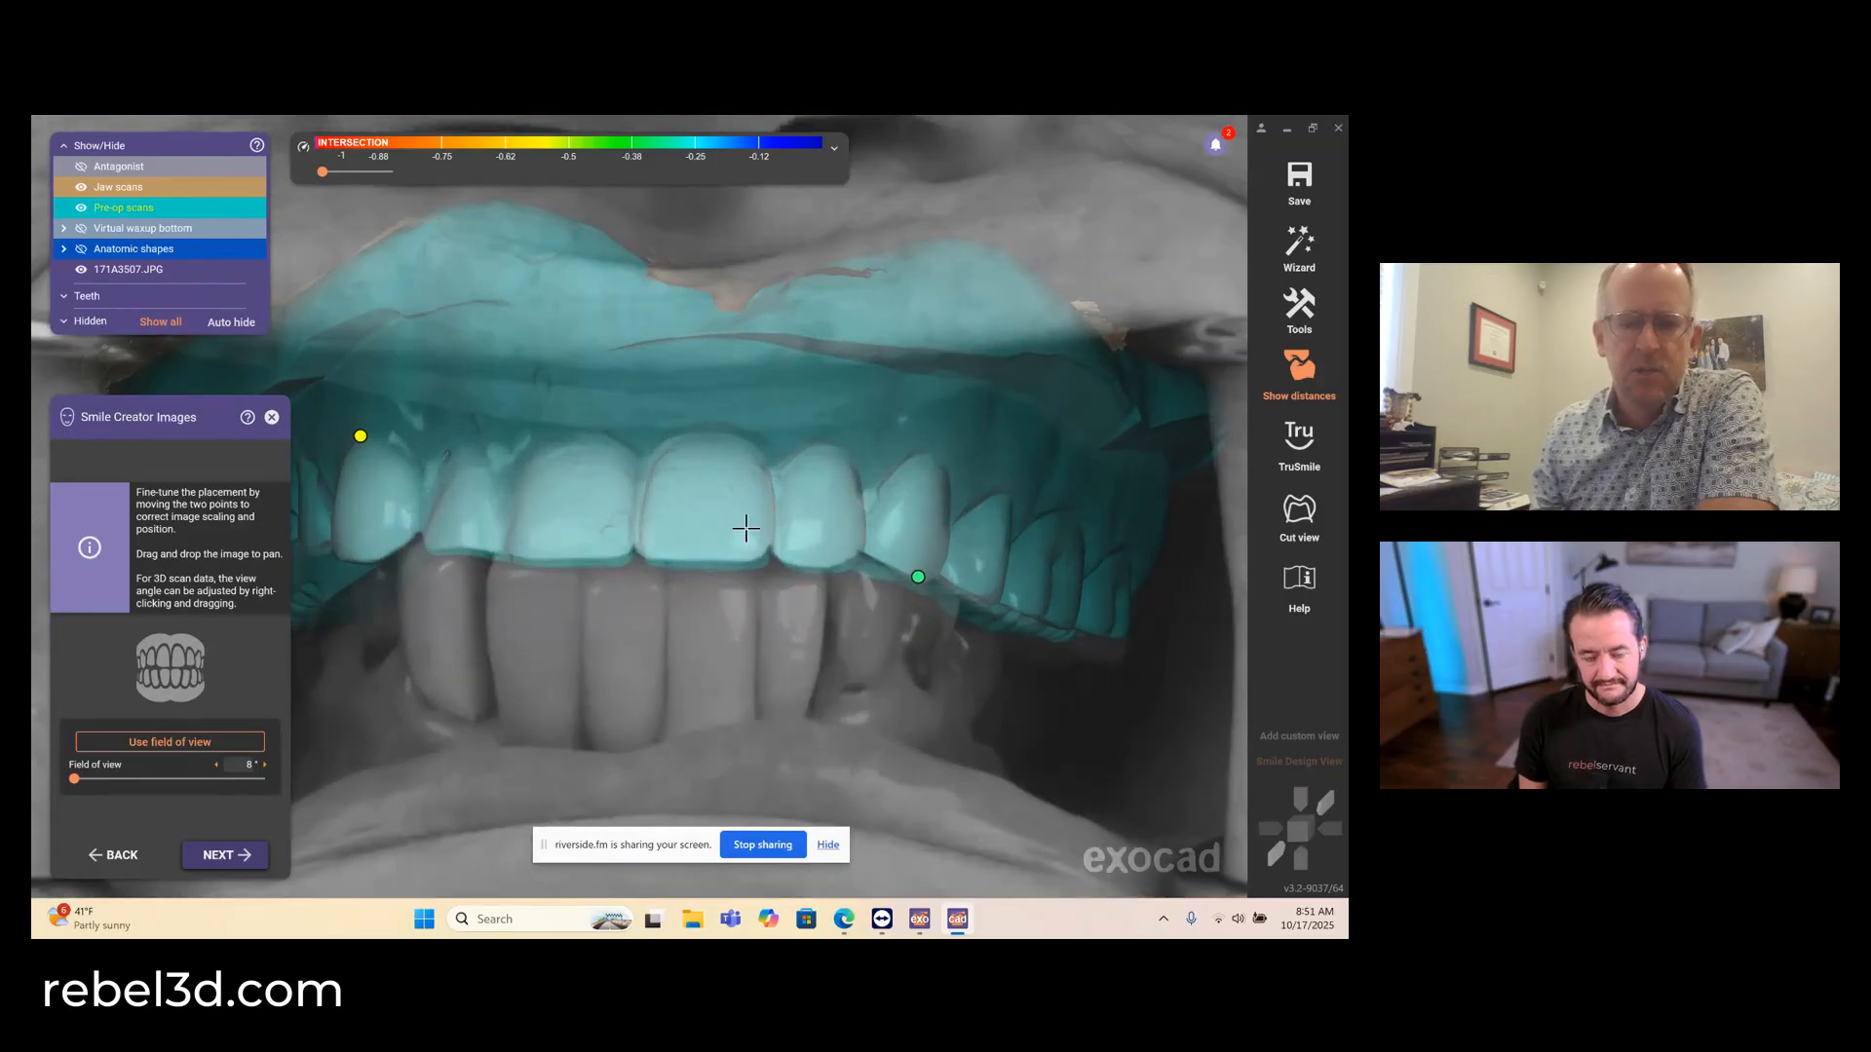
{"action": "left_click_drag", "start_coordinate": [918, 576], "coordinate": [919, 579]}
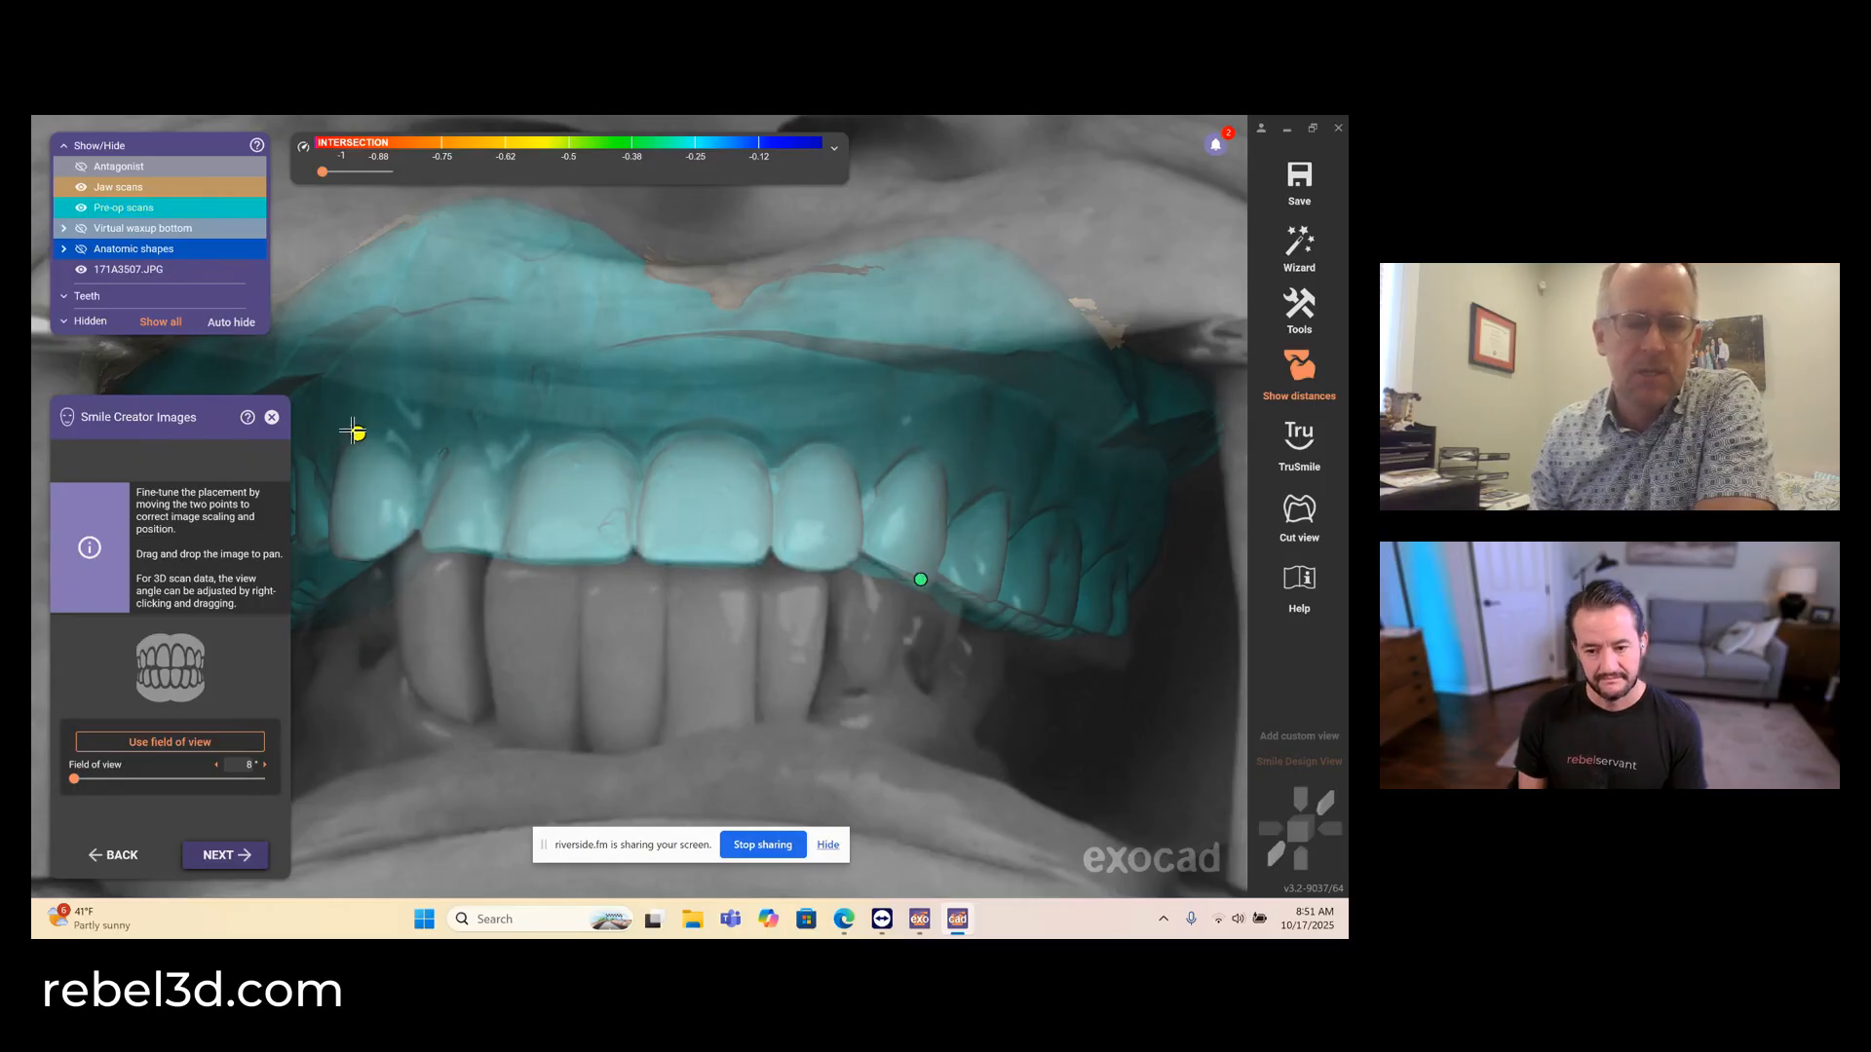
{"action": "left_click_drag", "start_coordinate": [355, 432], "coordinate": [360, 437]}
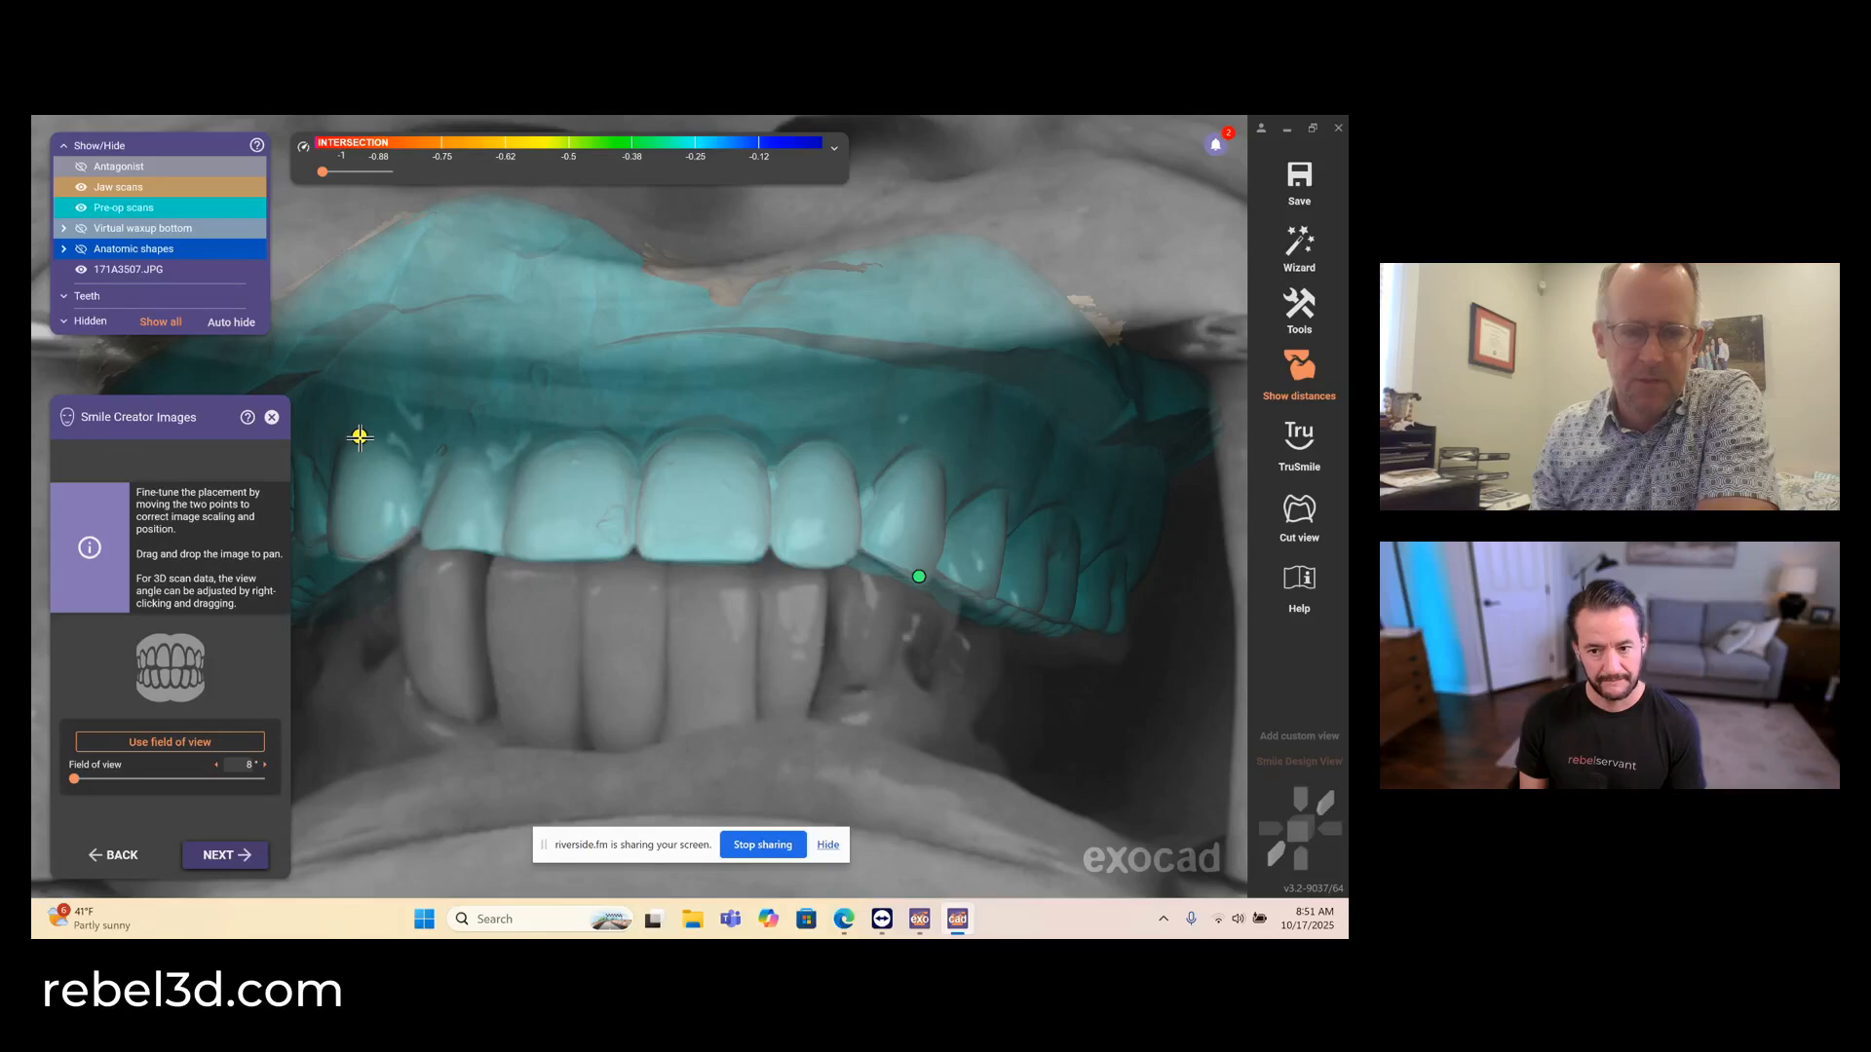
{"action": "left_click_drag", "start_coordinate": [359, 438], "coordinate": [393, 442]}
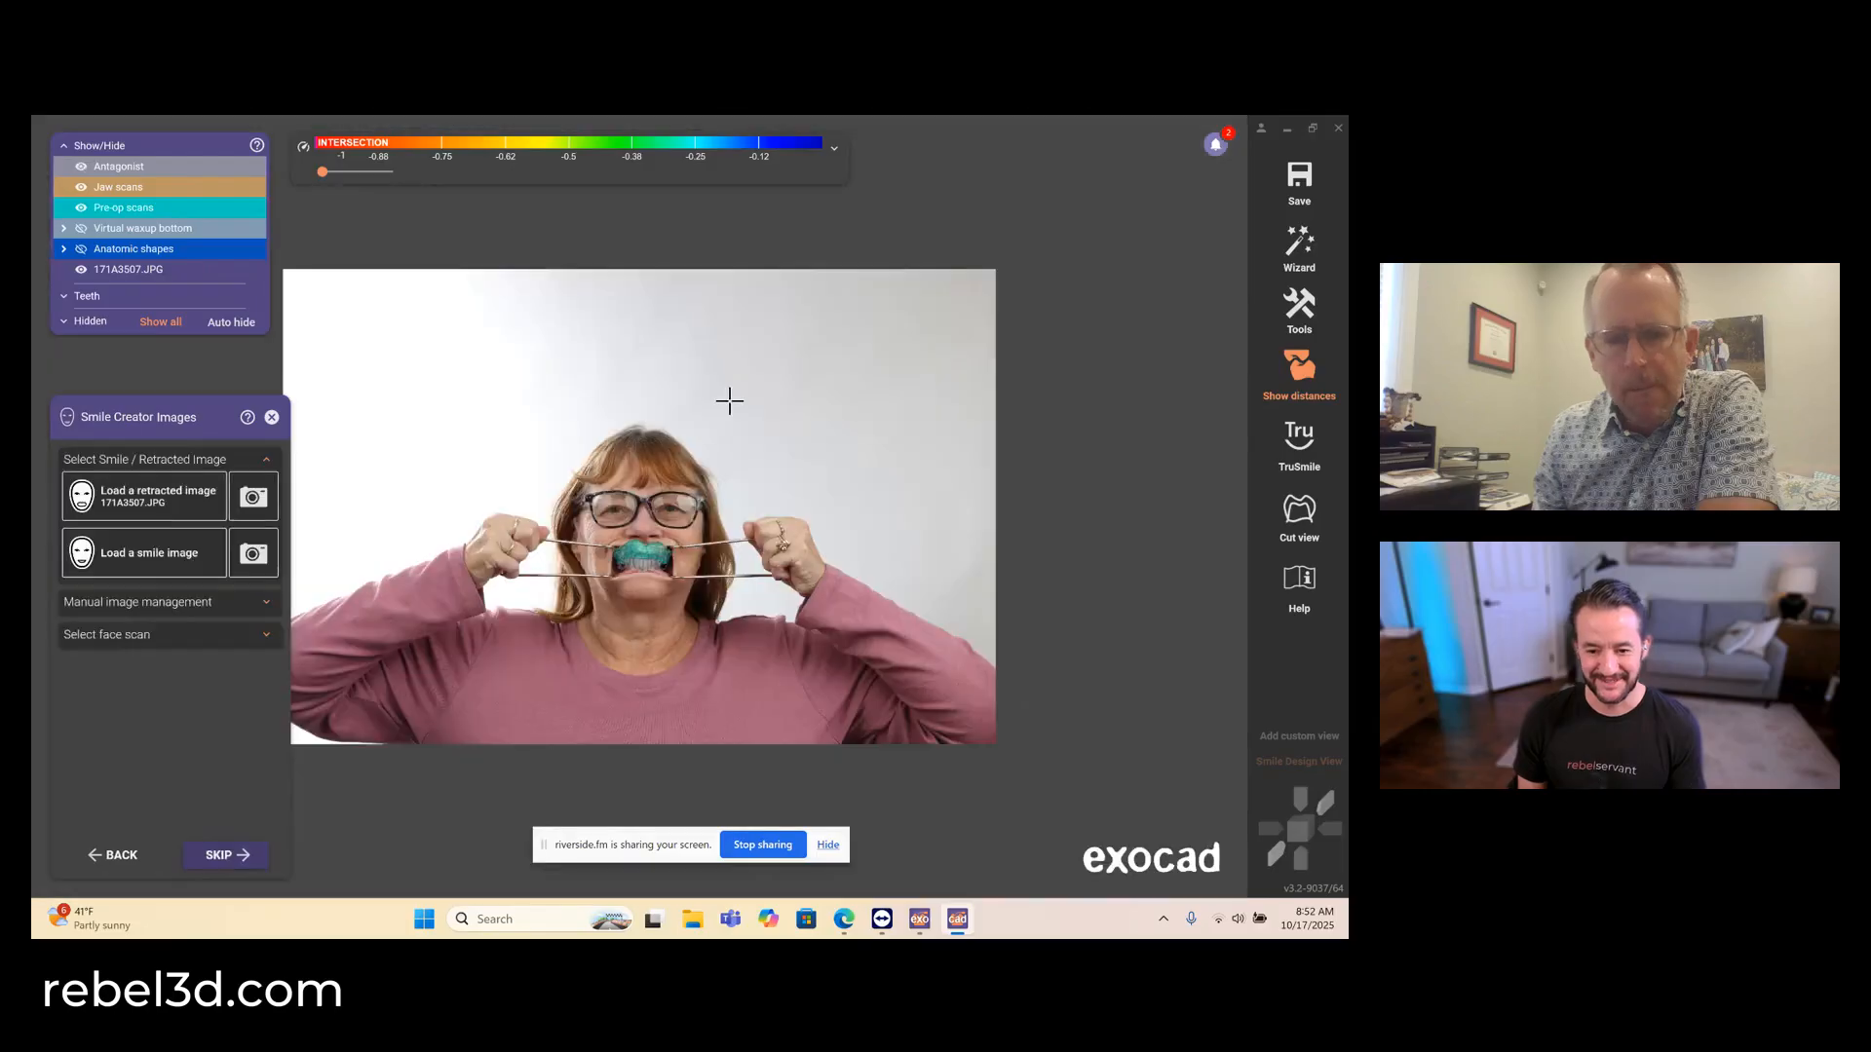
- Load the patient's smile image, check its automatic alignment over the retracted image at the teeth, and accept the alignment
{"action": "left_click", "coordinate": [149, 563]}
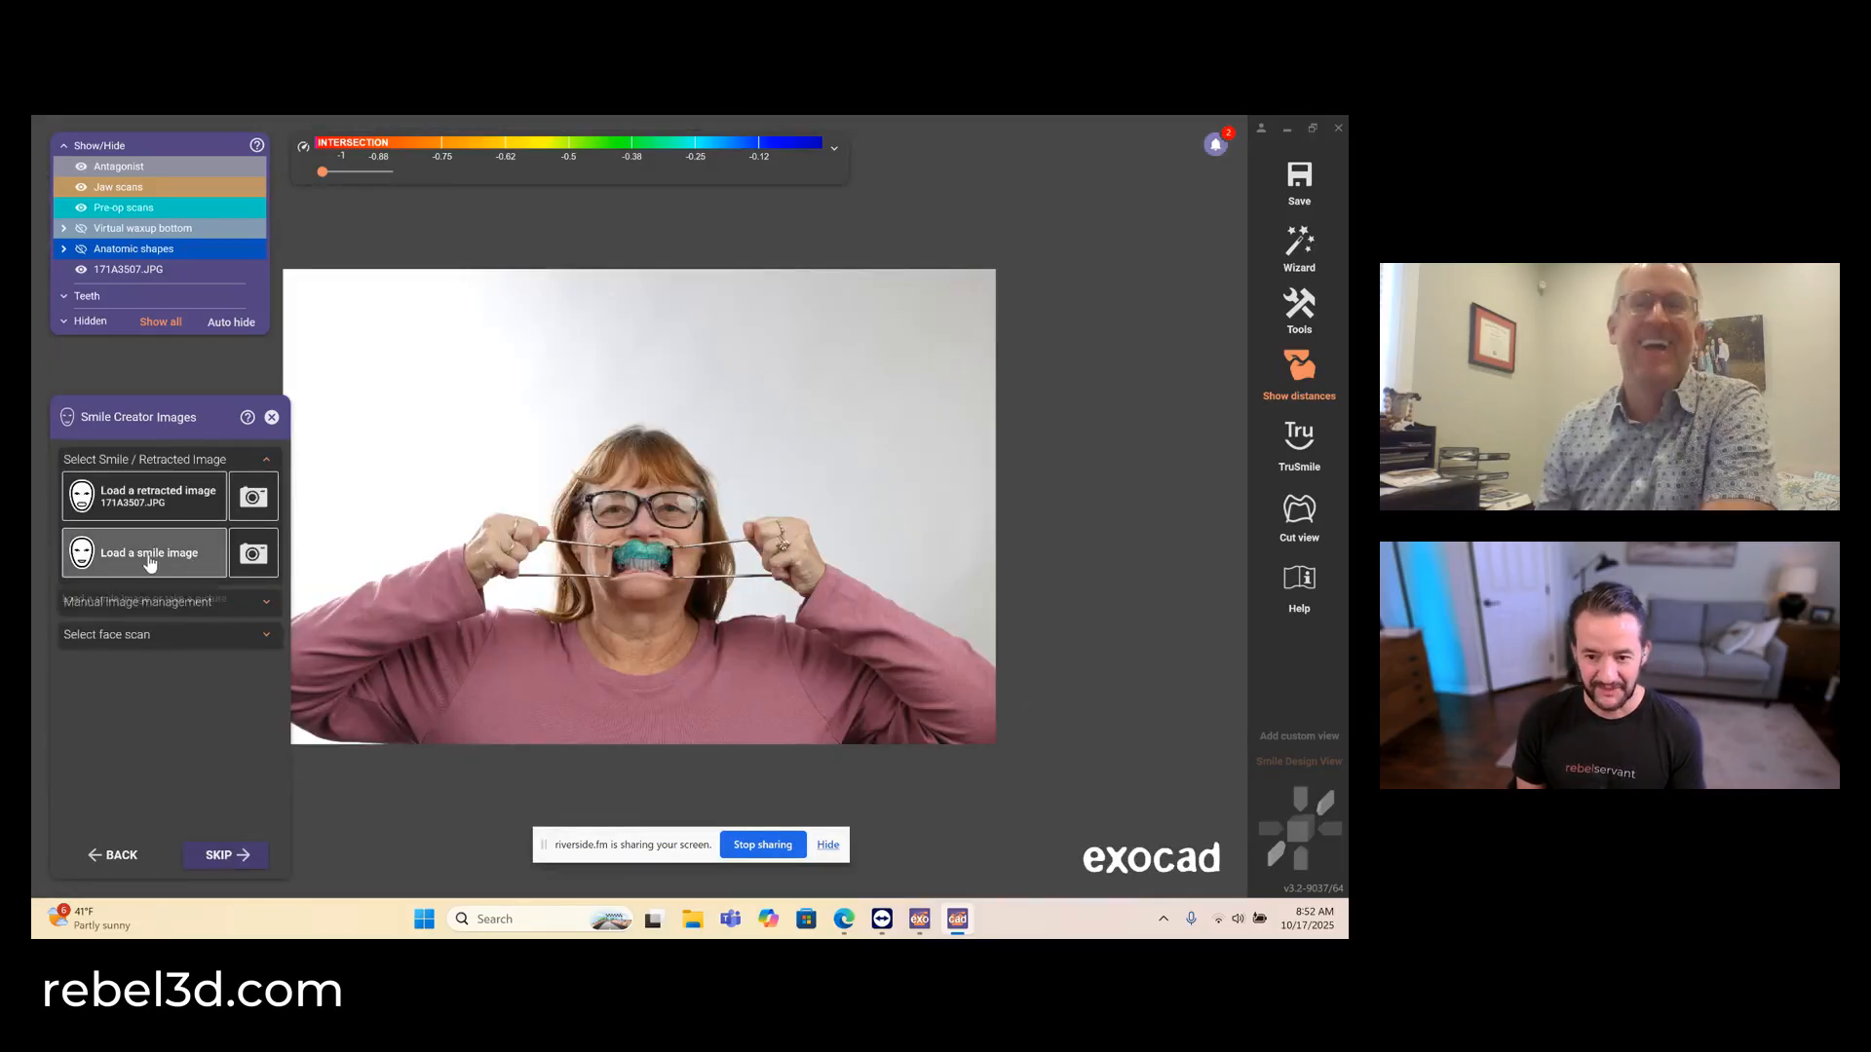
{"action": "scroll", "coordinate": [110, 634], "scroll_direction": "up", "scroll_amount": 3}
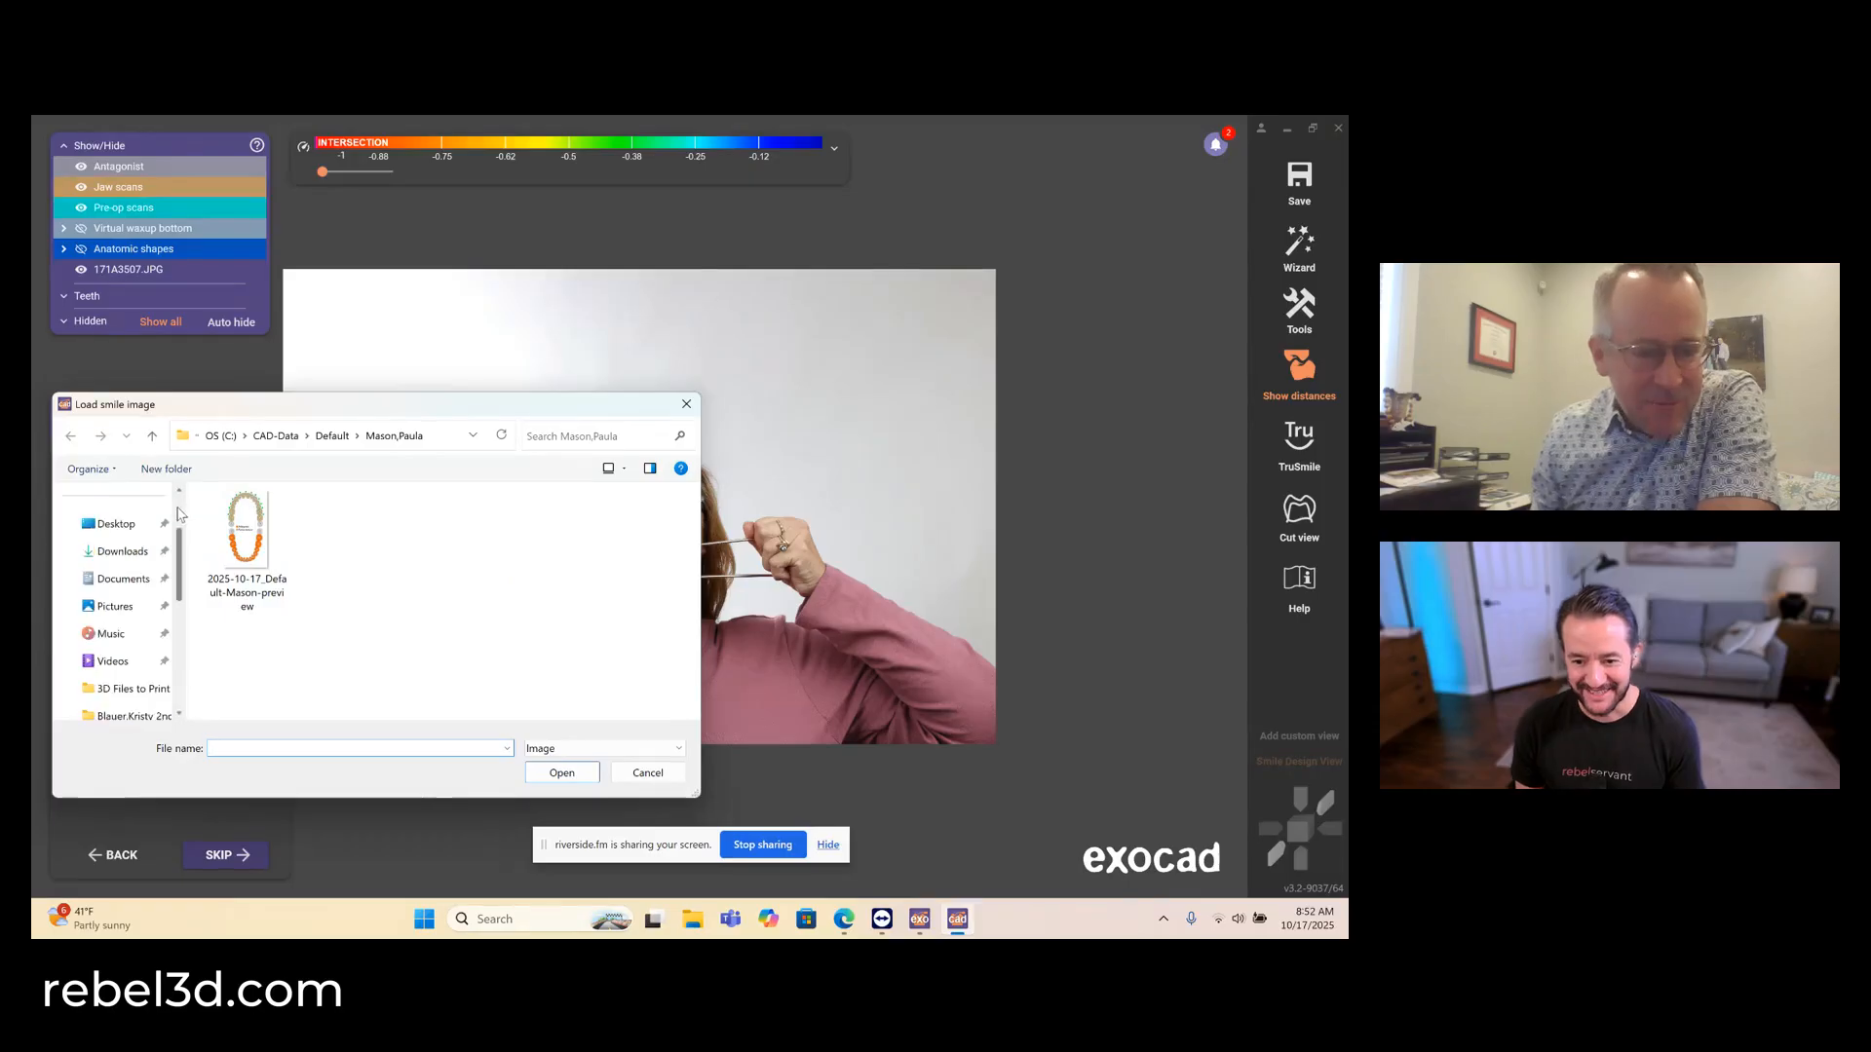
{"action": "left_click", "coordinate": [113, 642]}
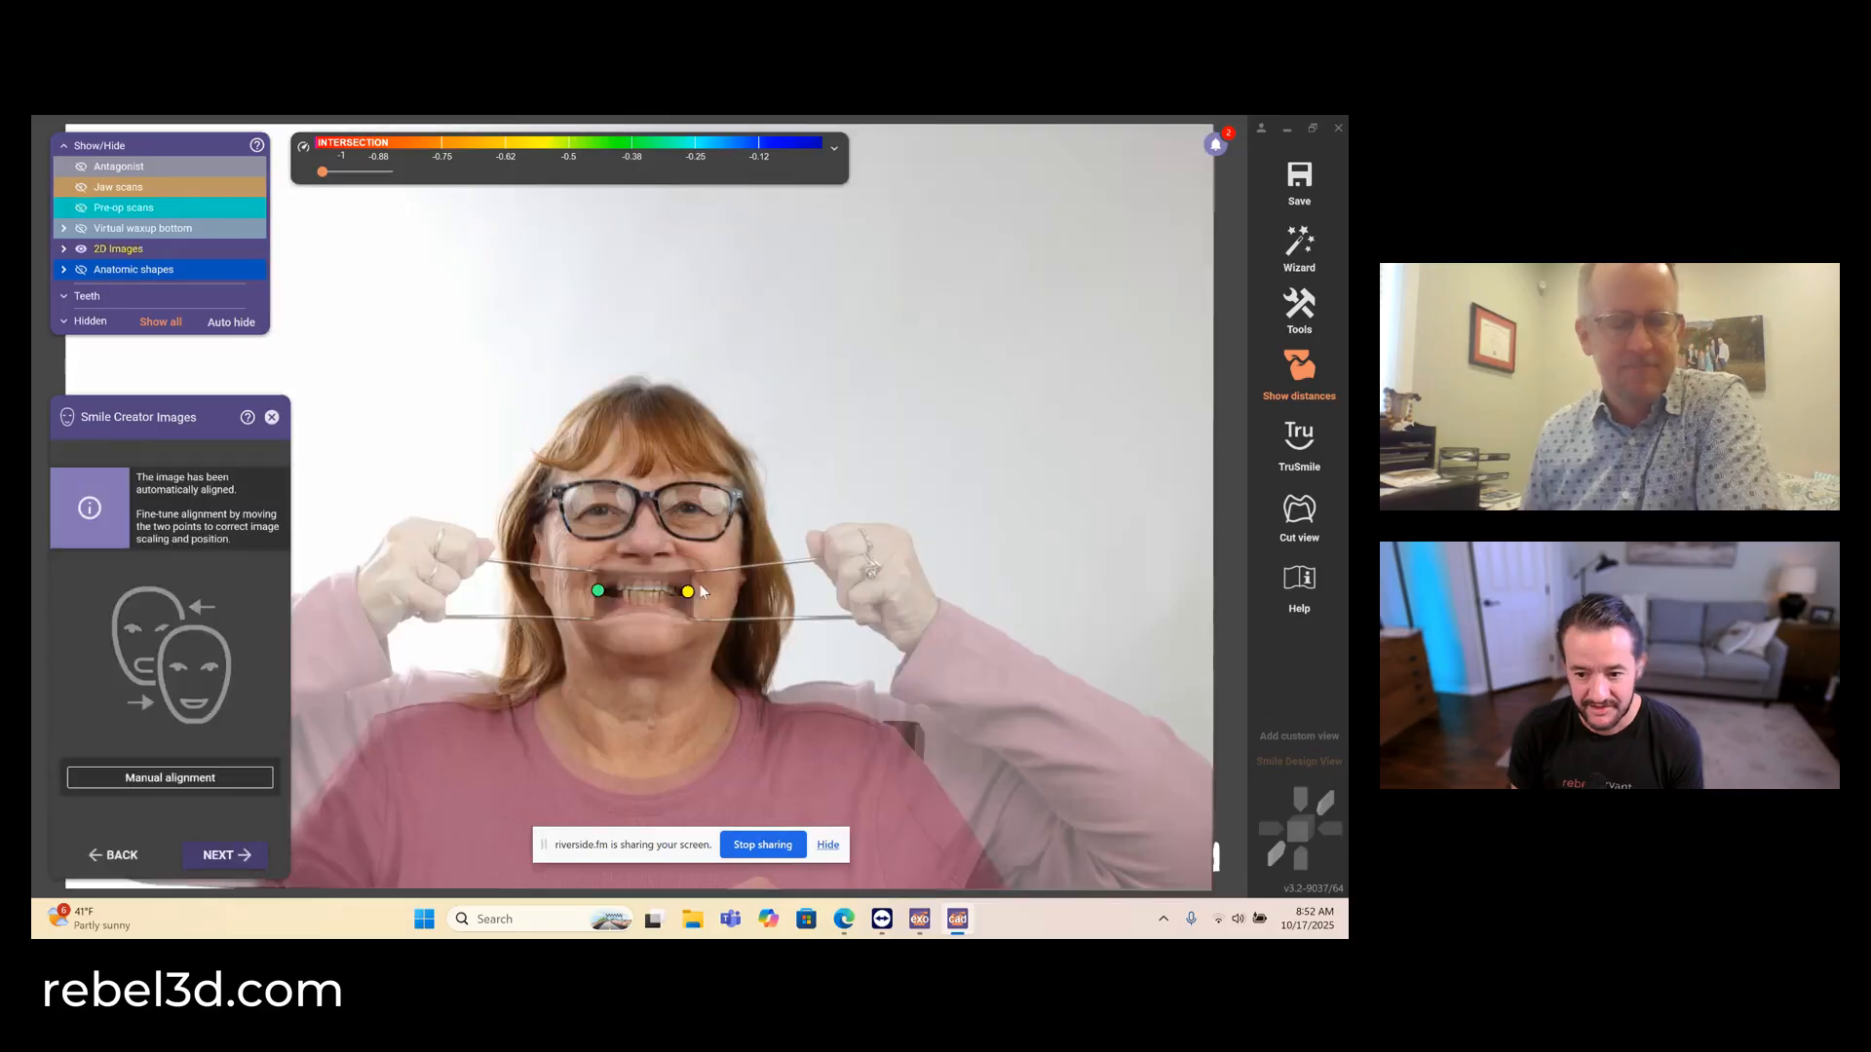
{"action": "scroll", "coordinate": [644, 596], "scroll_direction": "up", "scroll_amount": 6}
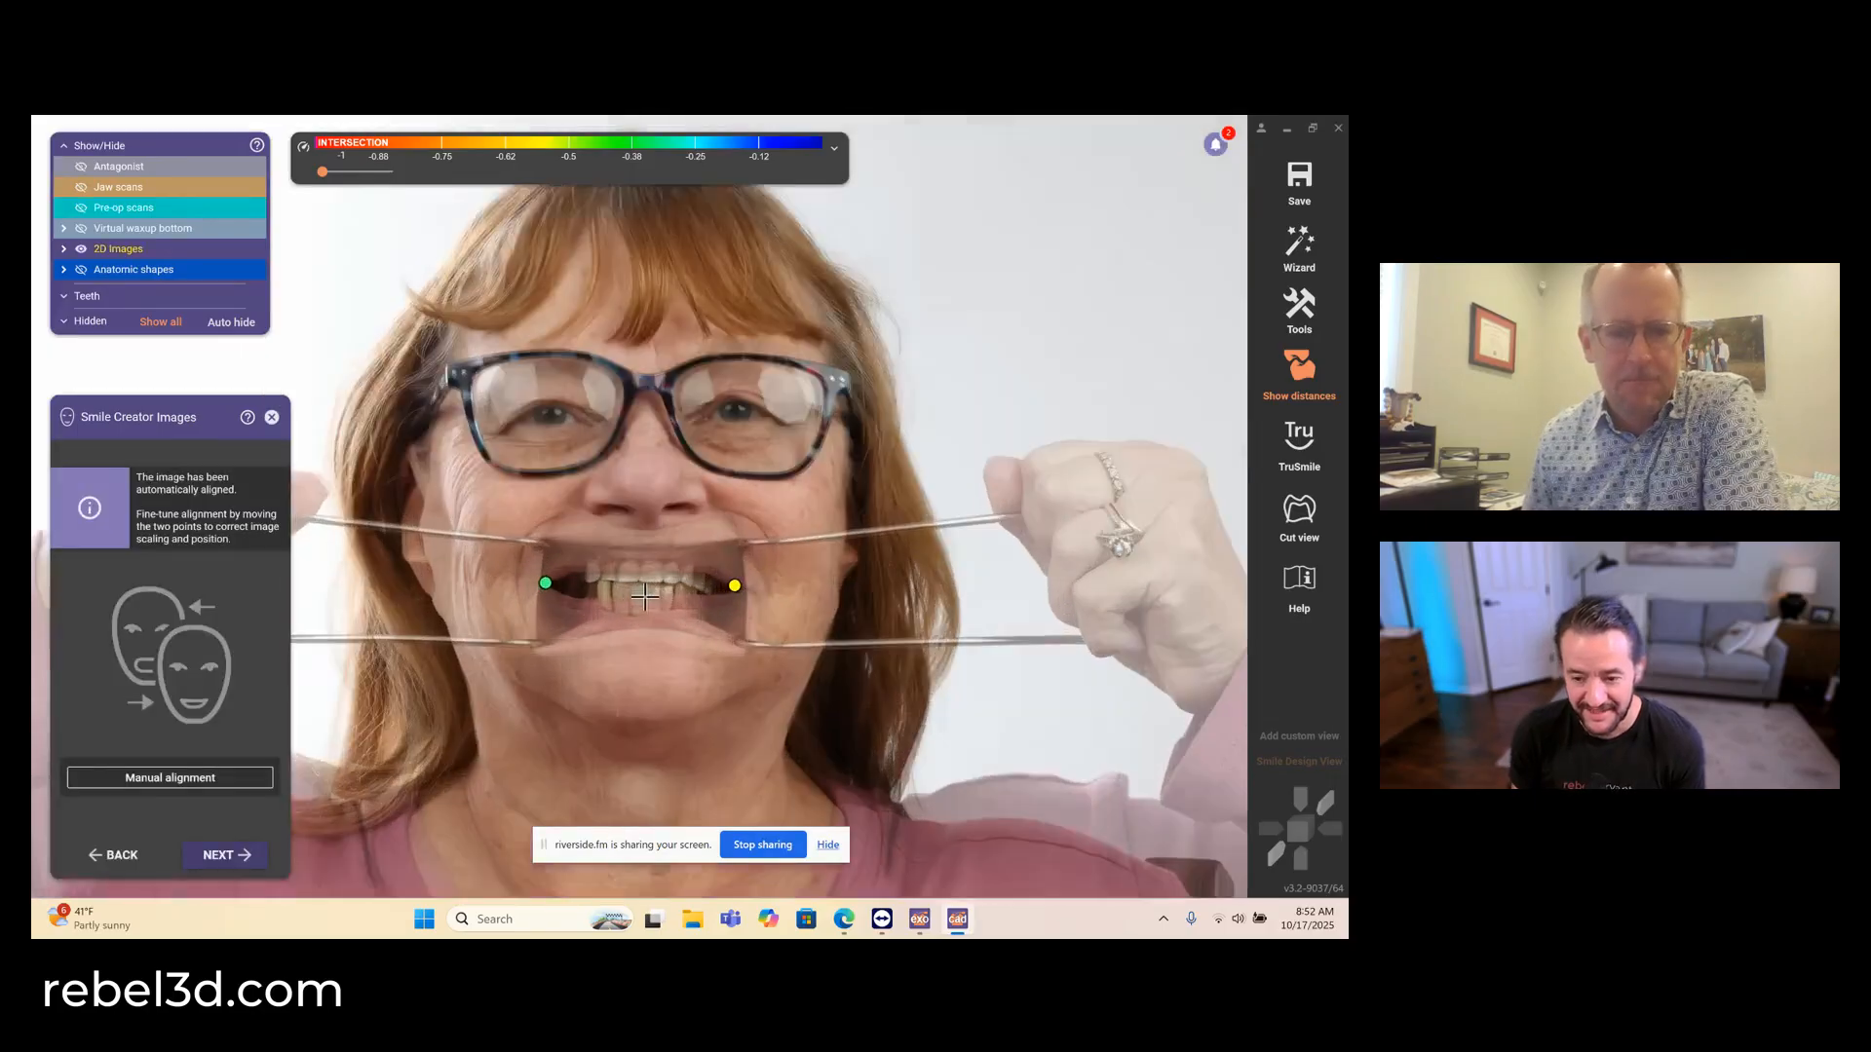
{"action": "scroll", "coordinate": [644, 596], "scroll_direction": "up", "scroll_amount": 2}
{"action": "scroll", "coordinate": [644, 597], "scroll_direction": "down", "scroll_amount": 3}
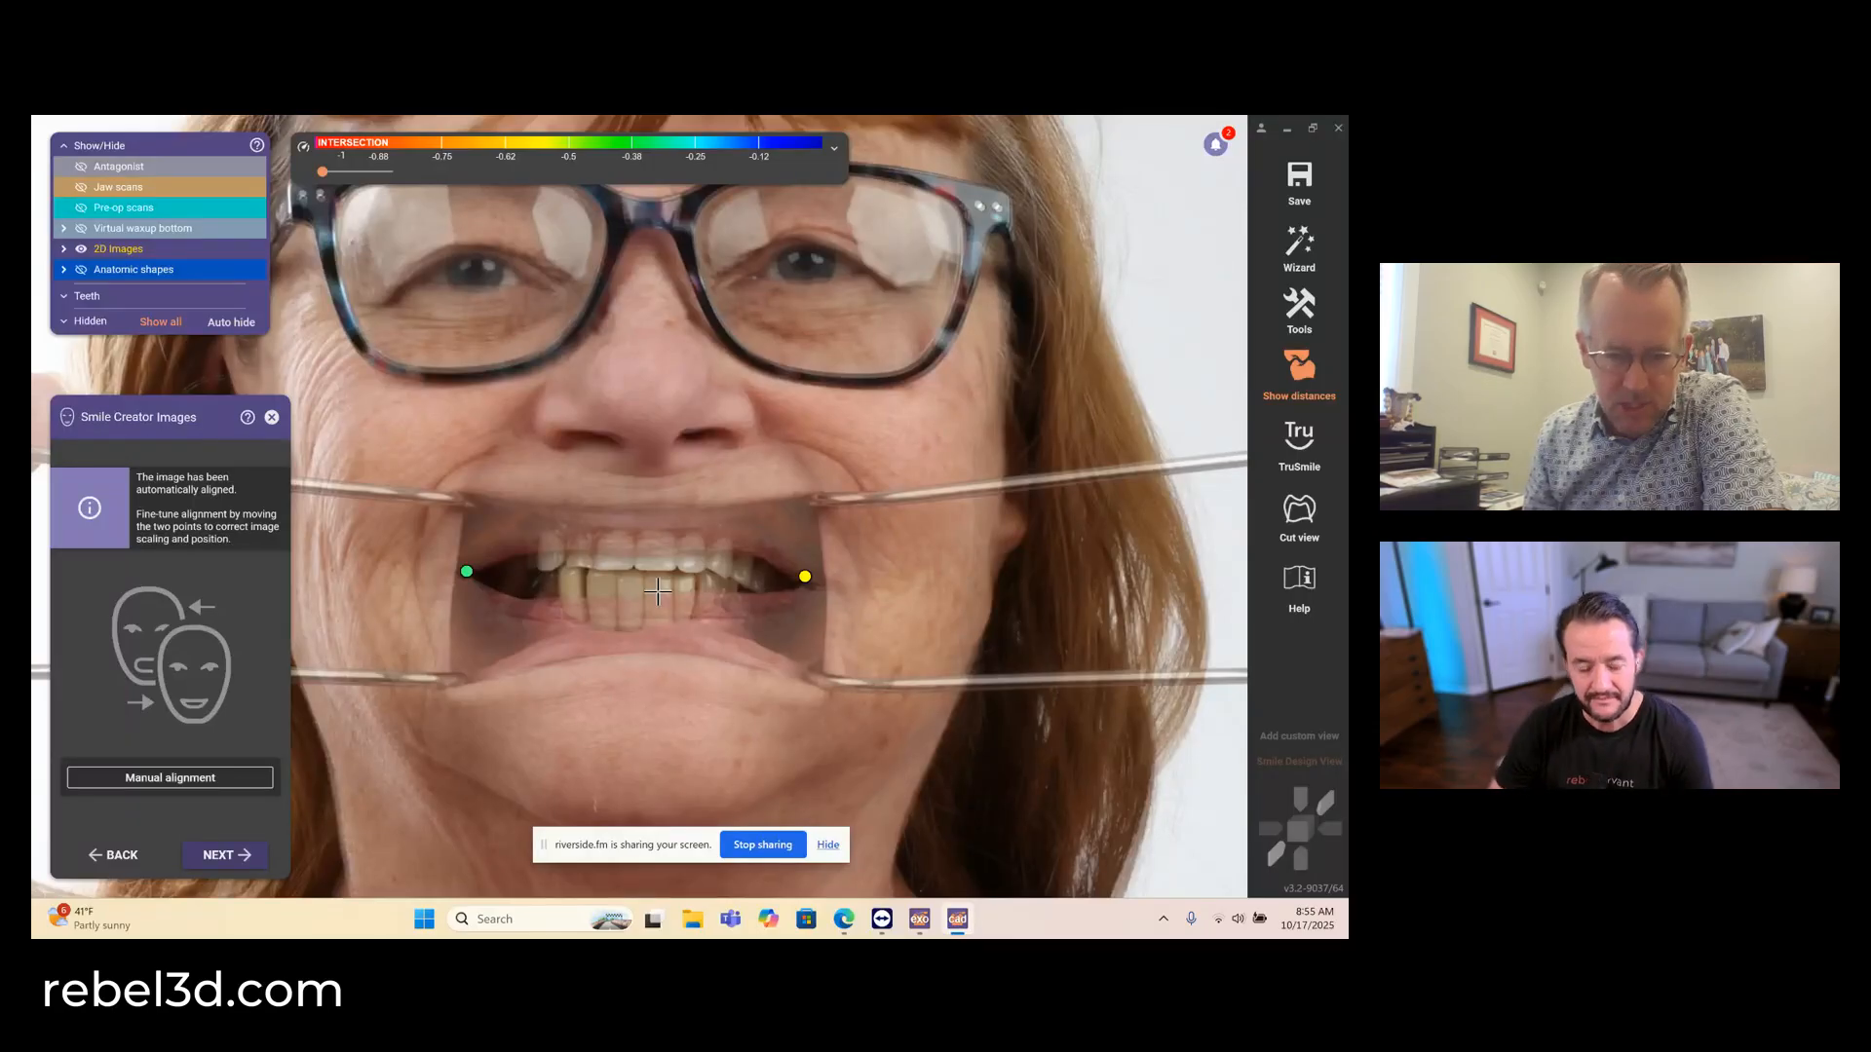
{"action": "scroll", "coordinate": [661, 554], "scroll_direction": "up", "scroll_amount": 3}
{"action": "scroll", "coordinate": [658, 557], "scroll_direction": "down", "scroll_amount": 4}
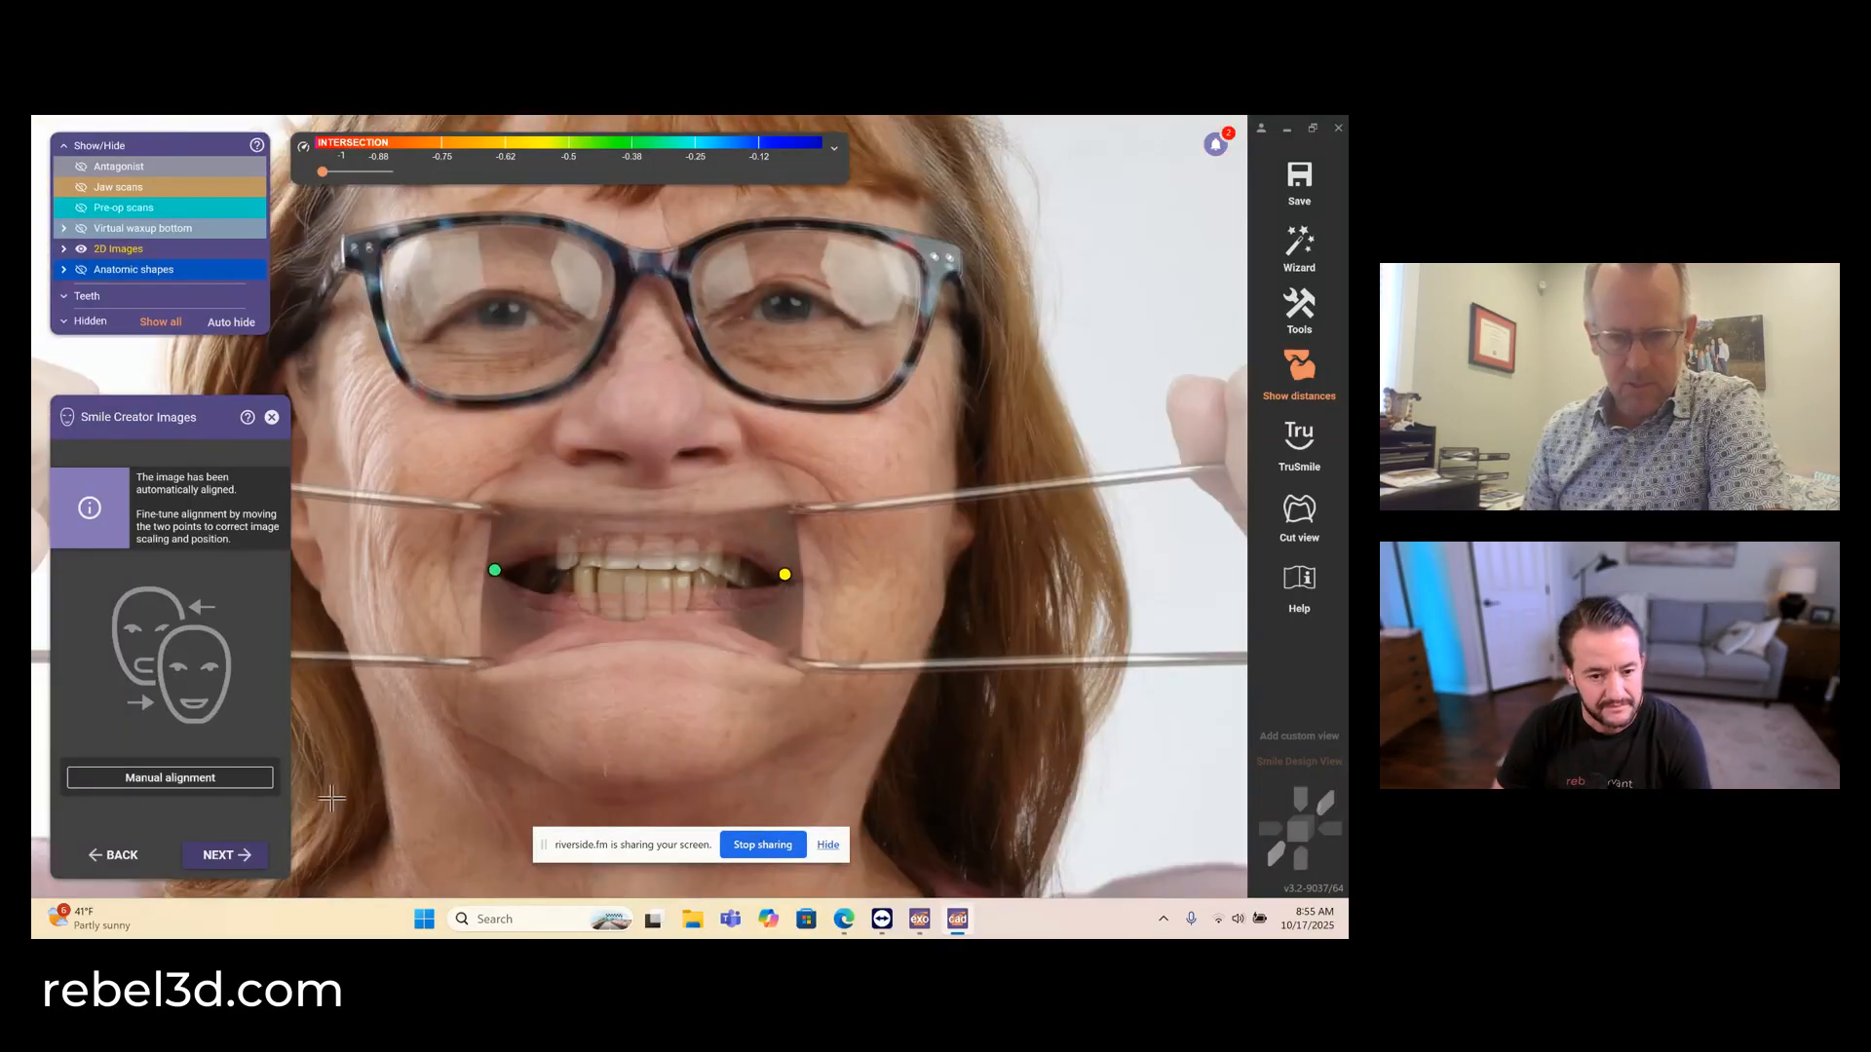
{"action": "left_click", "coordinate": [217, 856]}
- Adjust the auto-detected lip curve to follow the upper lip, lower lip and mouth corner, and accept it
{"action": "left_click_drag", "start_coordinate": [779, 544], "coordinate": [785, 553]}
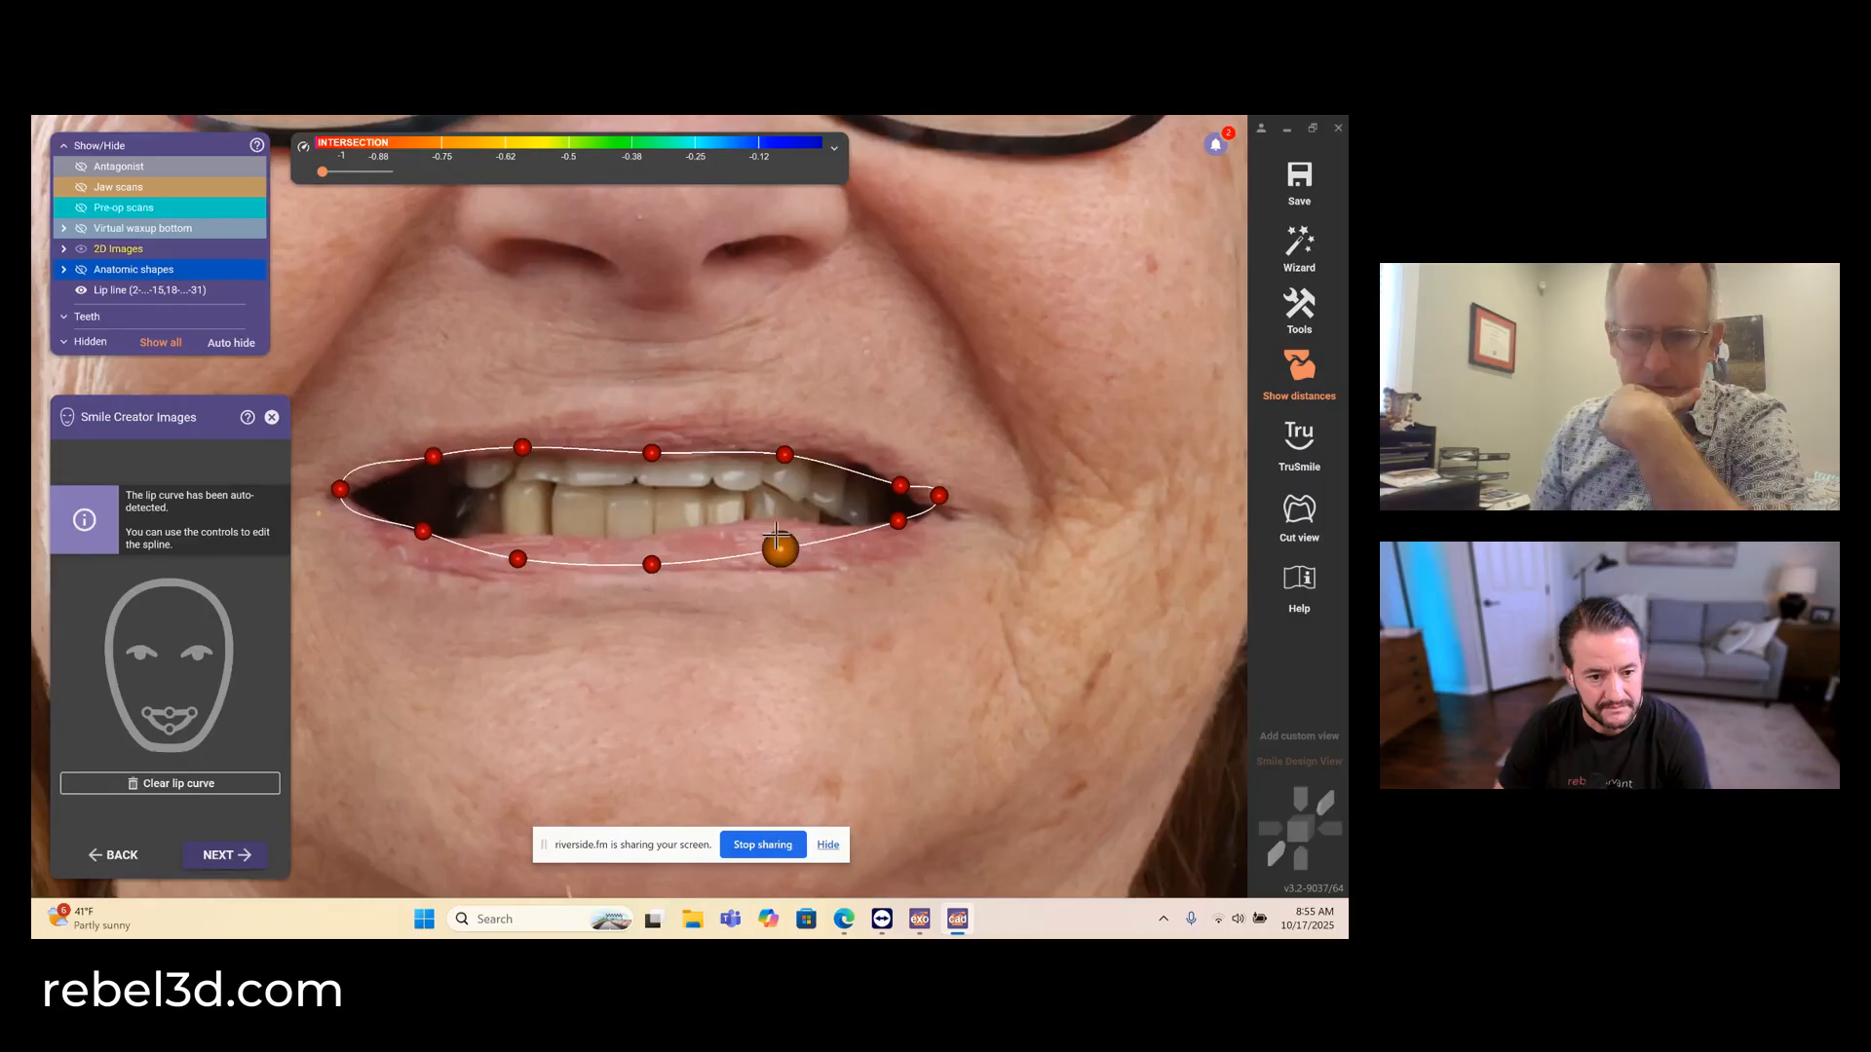
{"action": "left_click_drag", "start_coordinate": [785, 455], "coordinate": [790, 443]}
{"action": "left_click_drag", "start_coordinate": [890, 484], "coordinate": [932, 507]}
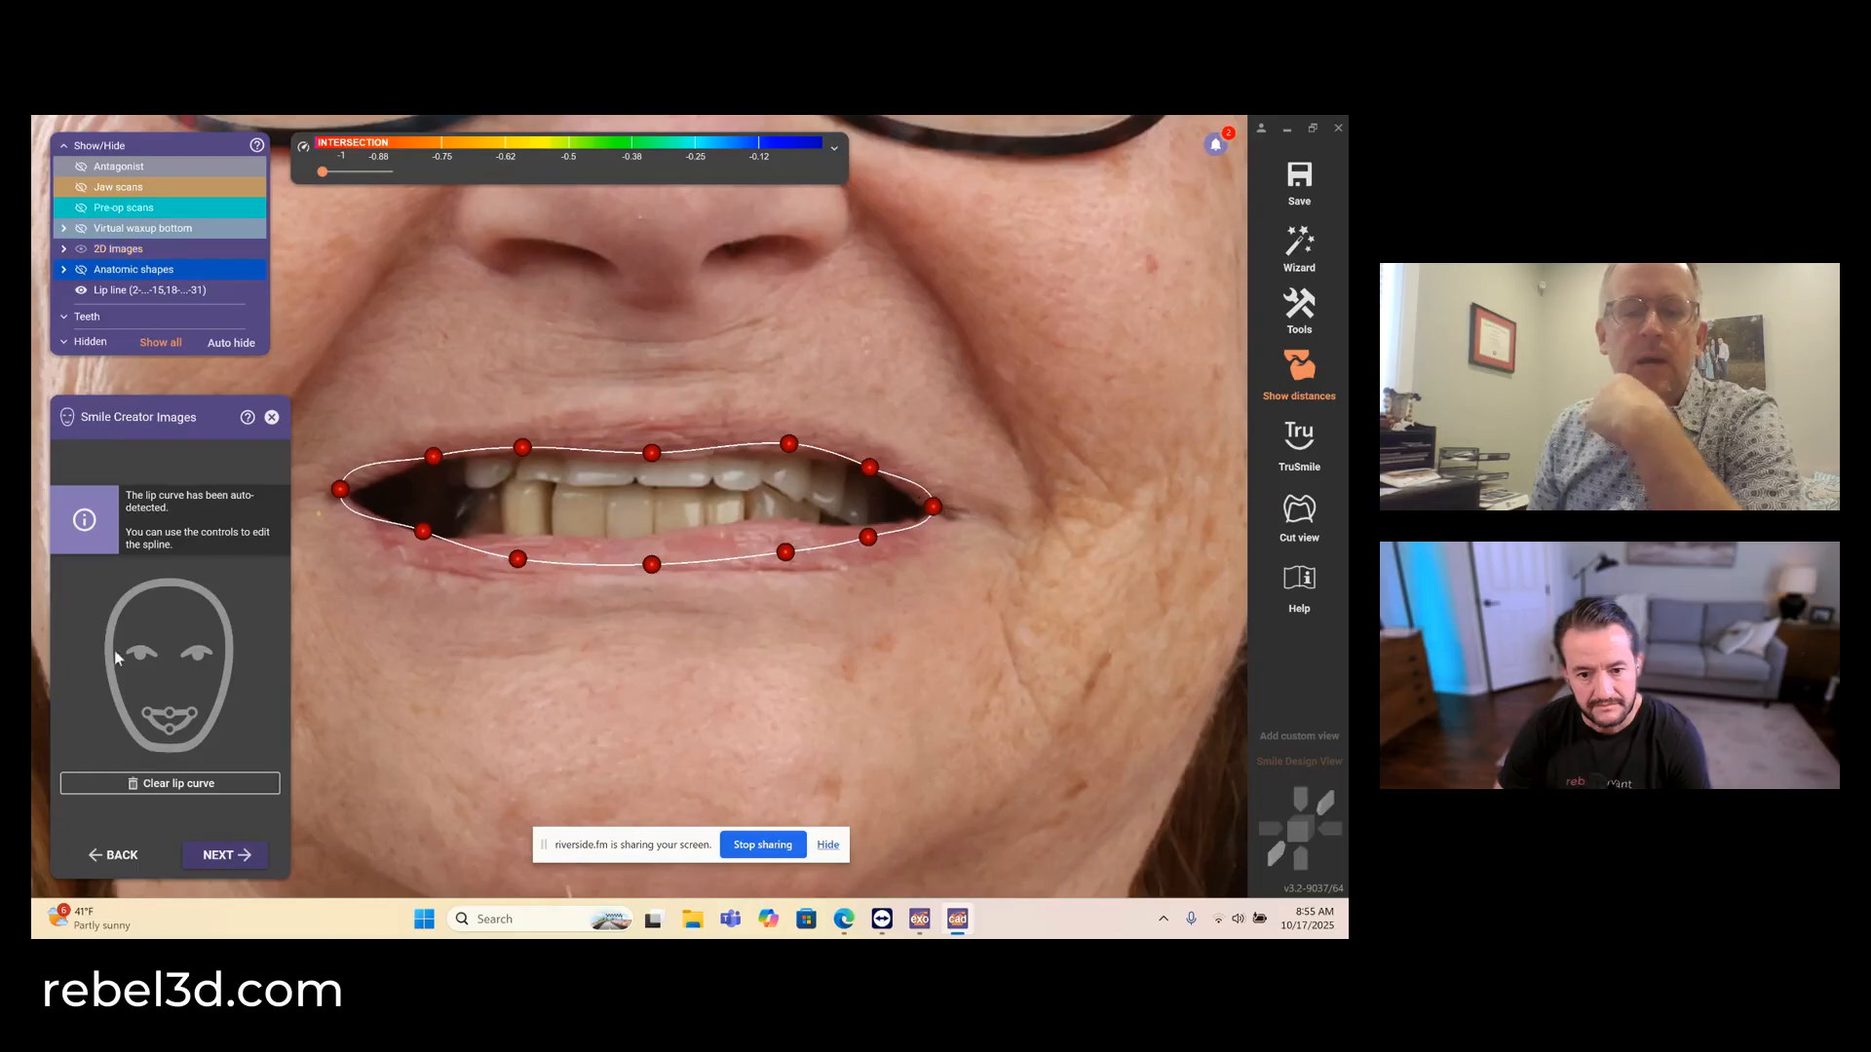
{"action": "left_click", "coordinate": [216, 858]}
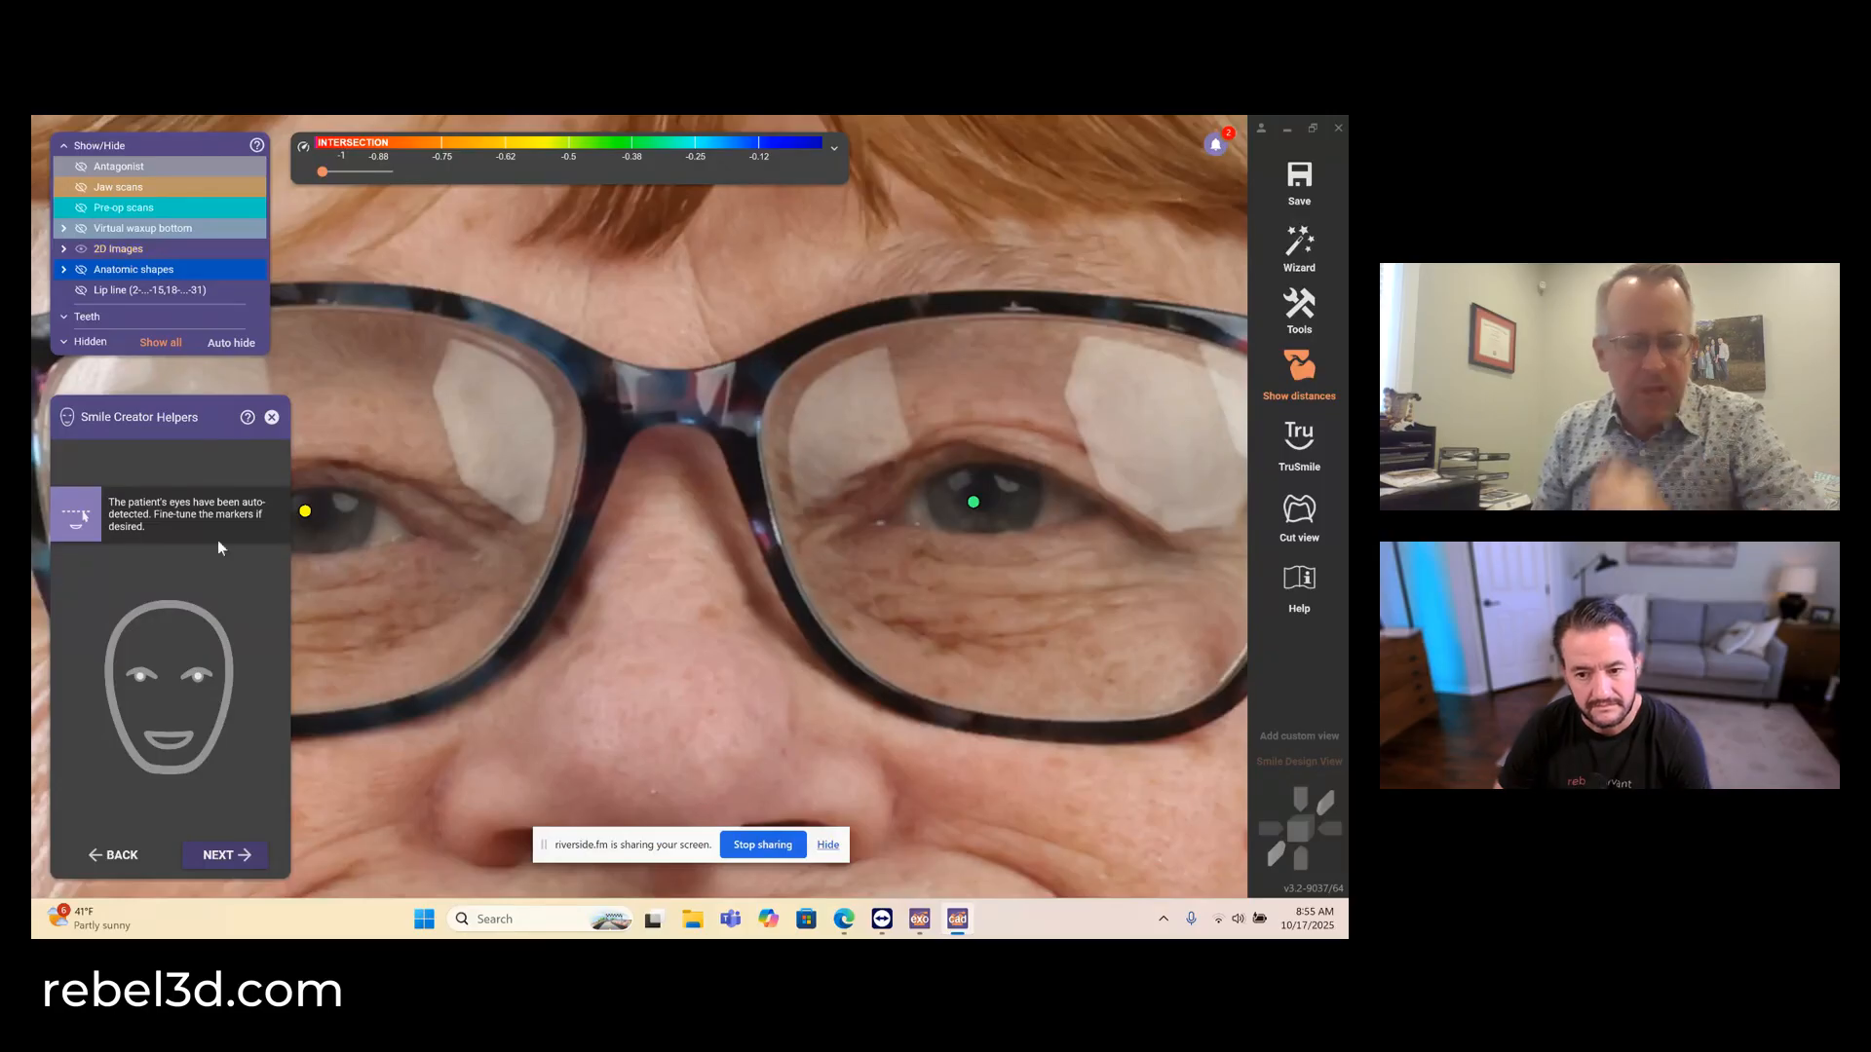
- Fine-tune both auto-detected eye markers onto the centres of the pupils and accept them
{"action": "scroll", "coordinate": [322, 487], "scroll_direction": "up", "scroll_amount": 3}
{"action": "left_click_drag", "start_coordinate": [299, 527], "coordinate": [316, 531]}
{"action": "scroll", "coordinate": [627, 564], "scroll_direction": "down", "scroll_amount": 3}
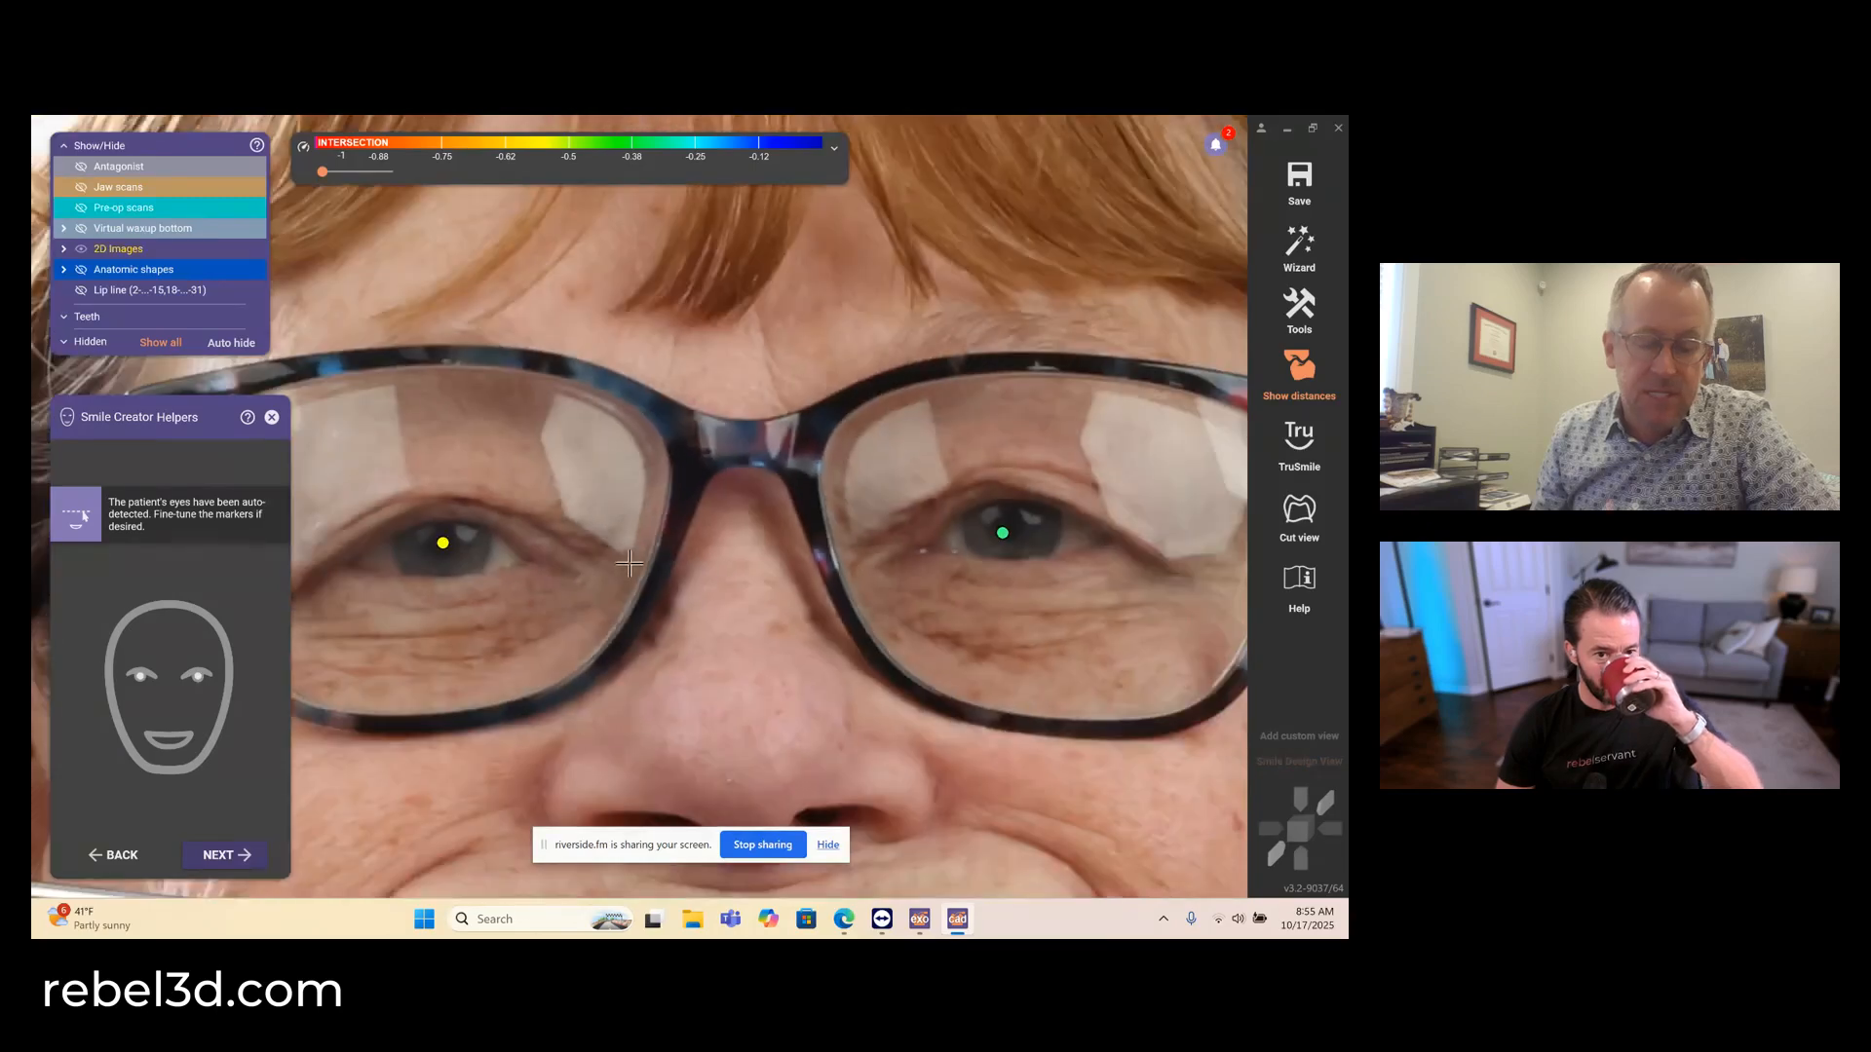
{"action": "middle_click_drag", "start_coordinate": [776, 575], "coordinate": [625, 594]}
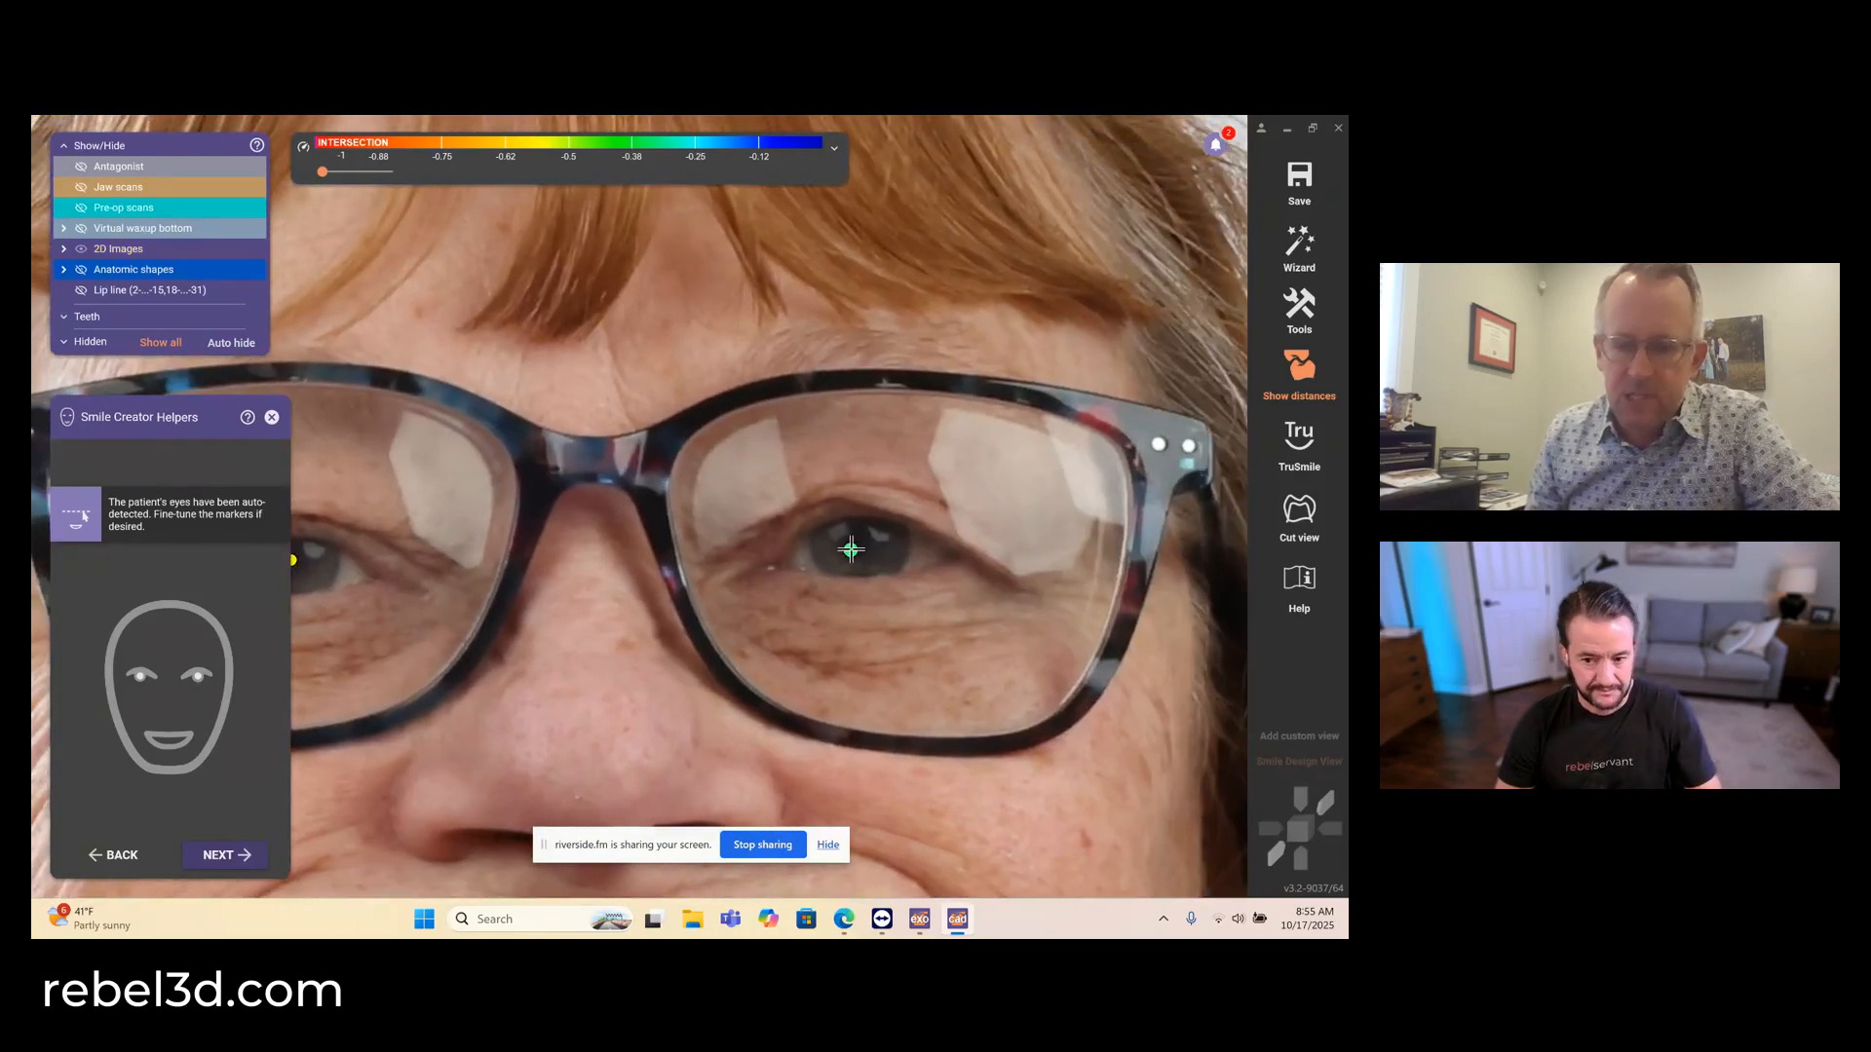
{"action": "left_click_drag", "start_coordinate": [852, 548], "coordinate": [855, 545]}
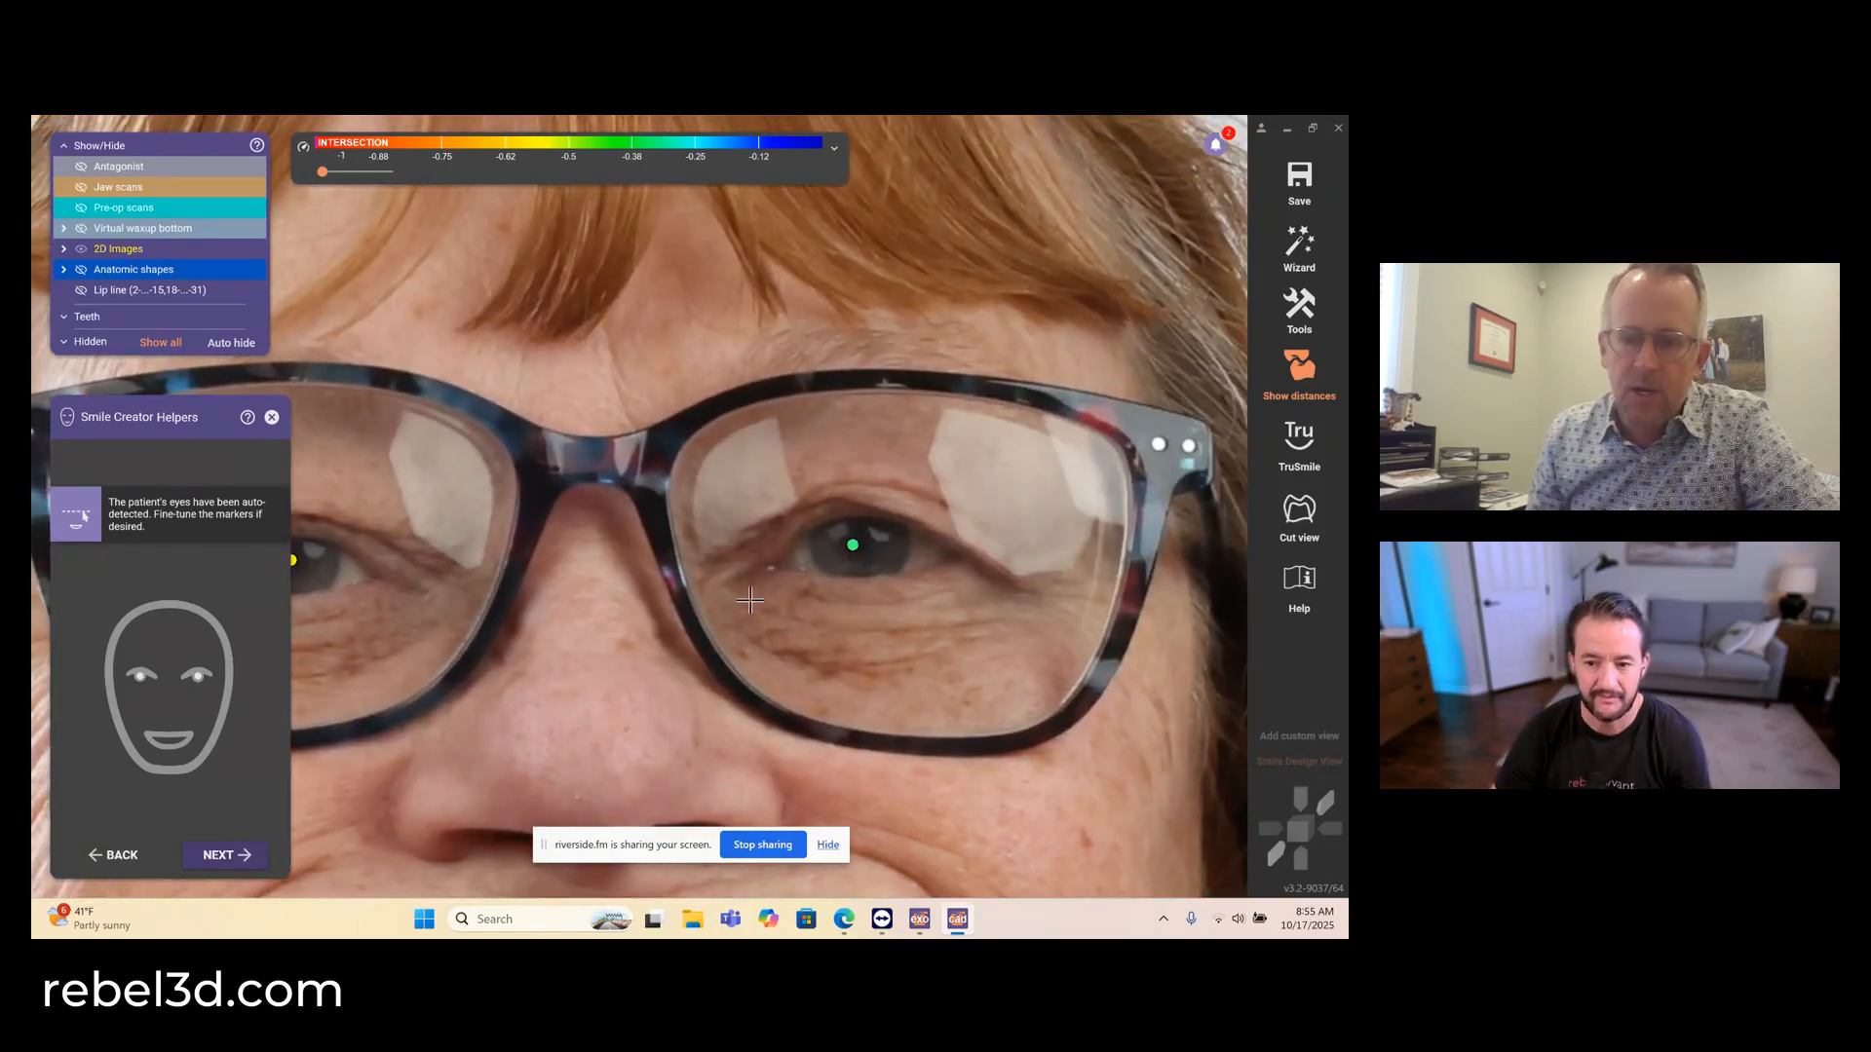
{"action": "scroll", "coordinate": [674, 623], "scroll_direction": "down", "scroll_amount": 6}
{"action": "left_click", "coordinate": [225, 855]}
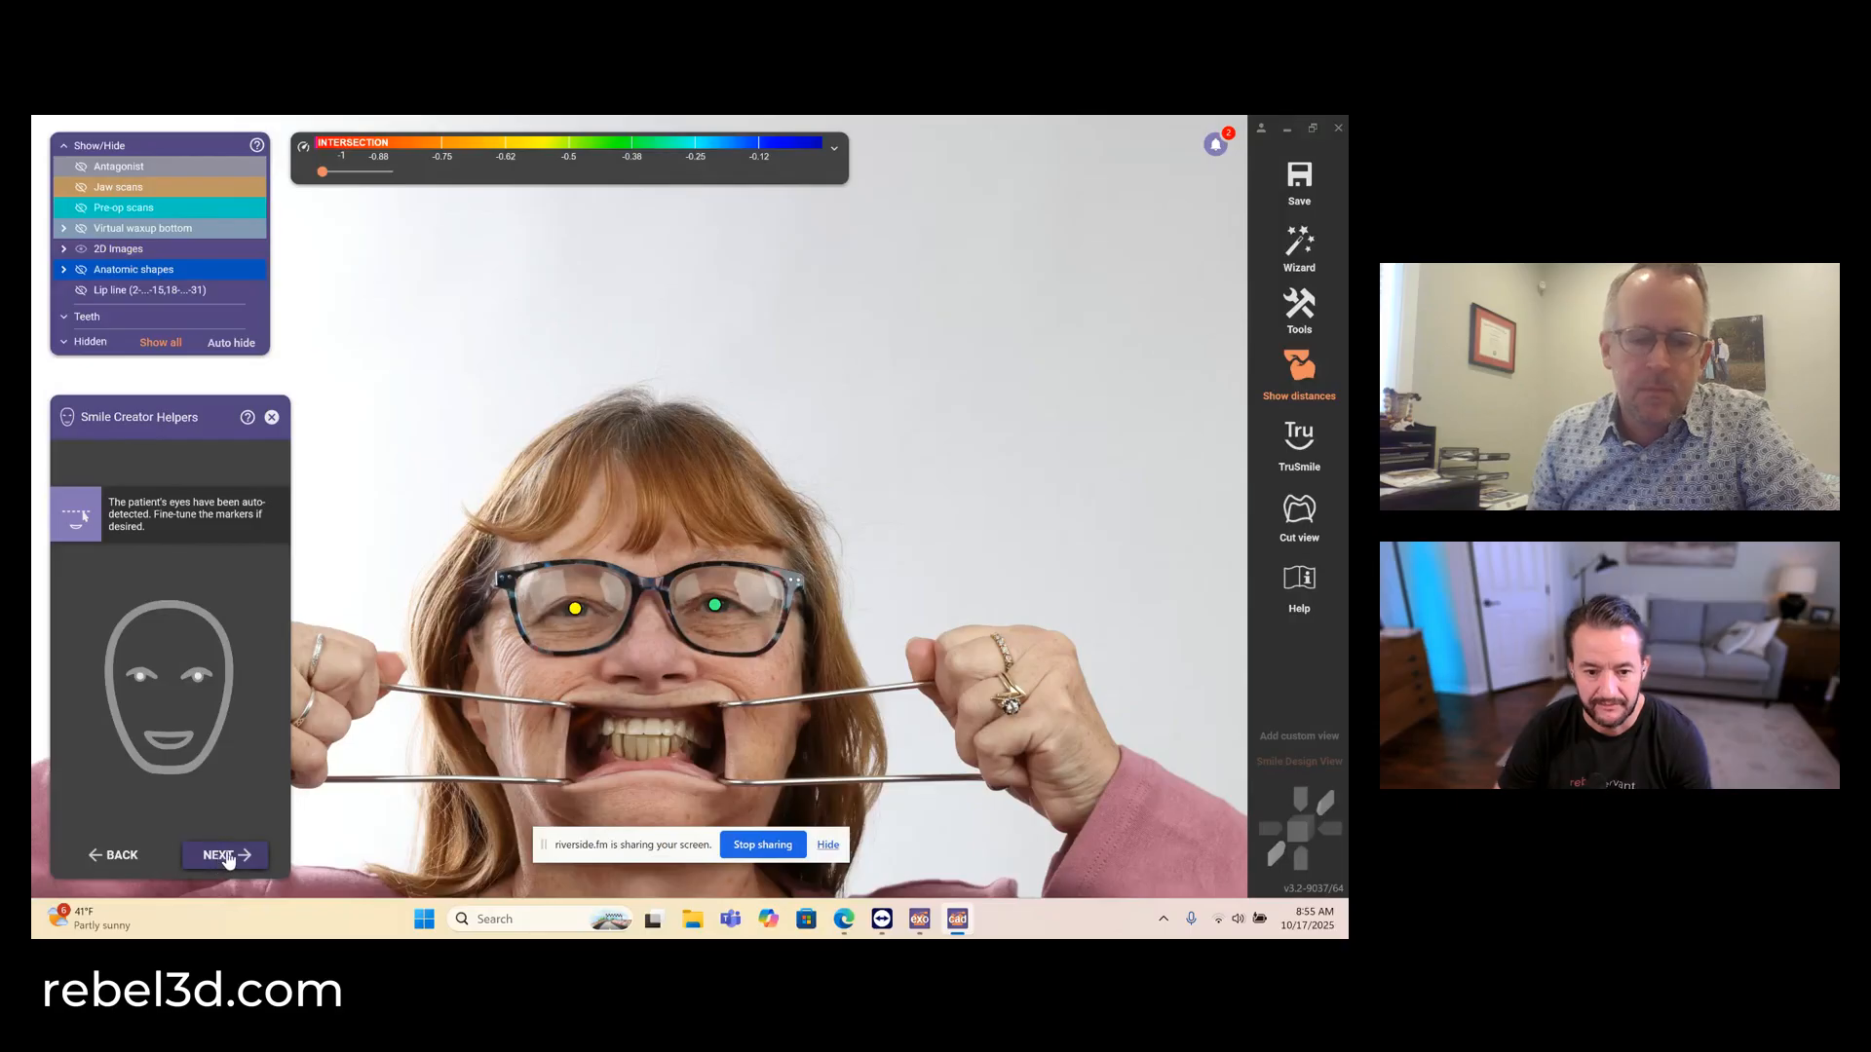
- Delete the curved smile helper line below the horizontal proportion guide
{"action": "scroll", "coordinate": [644, 610], "scroll_direction": "up", "scroll_amount": 8}
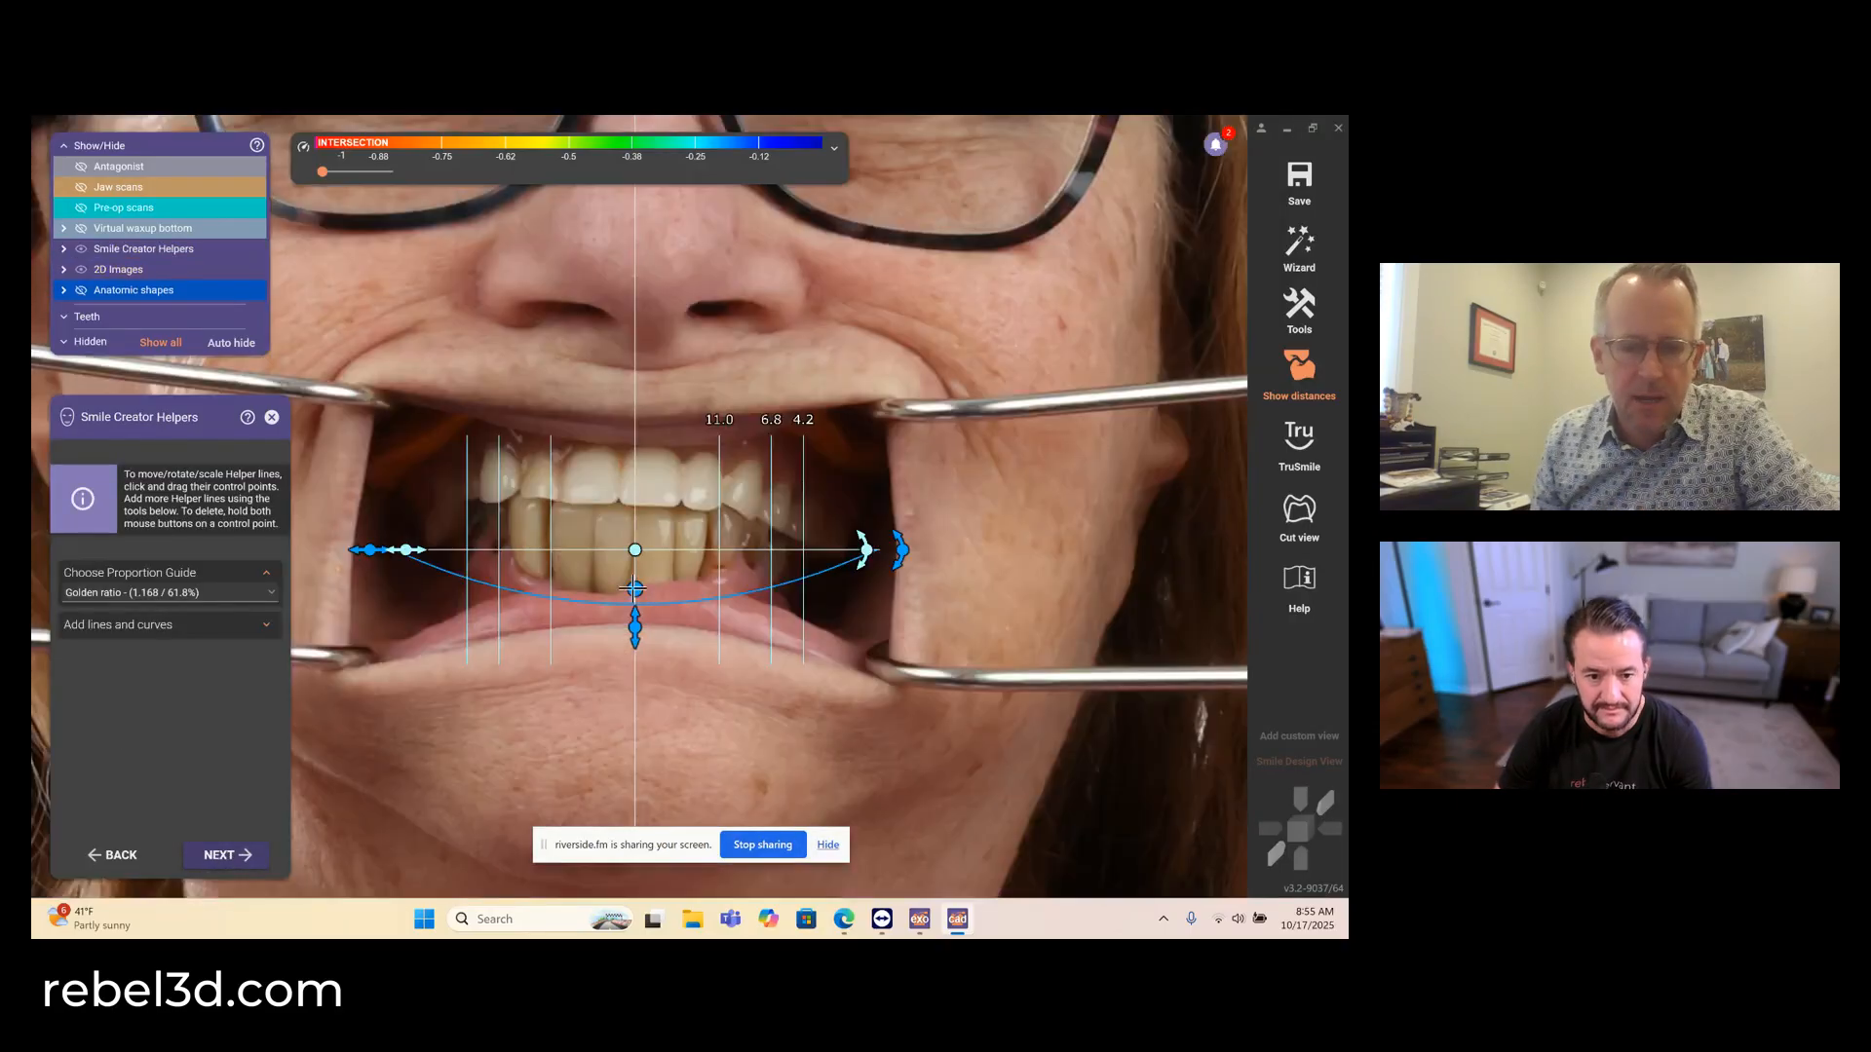
{"action": "left_click_drag", "start_coordinate": [635, 591], "coordinate": [472, 736]}
{"action": "left_click", "coordinate": [473, 735]}
{"action": "right_click", "coordinate": [473, 736]}
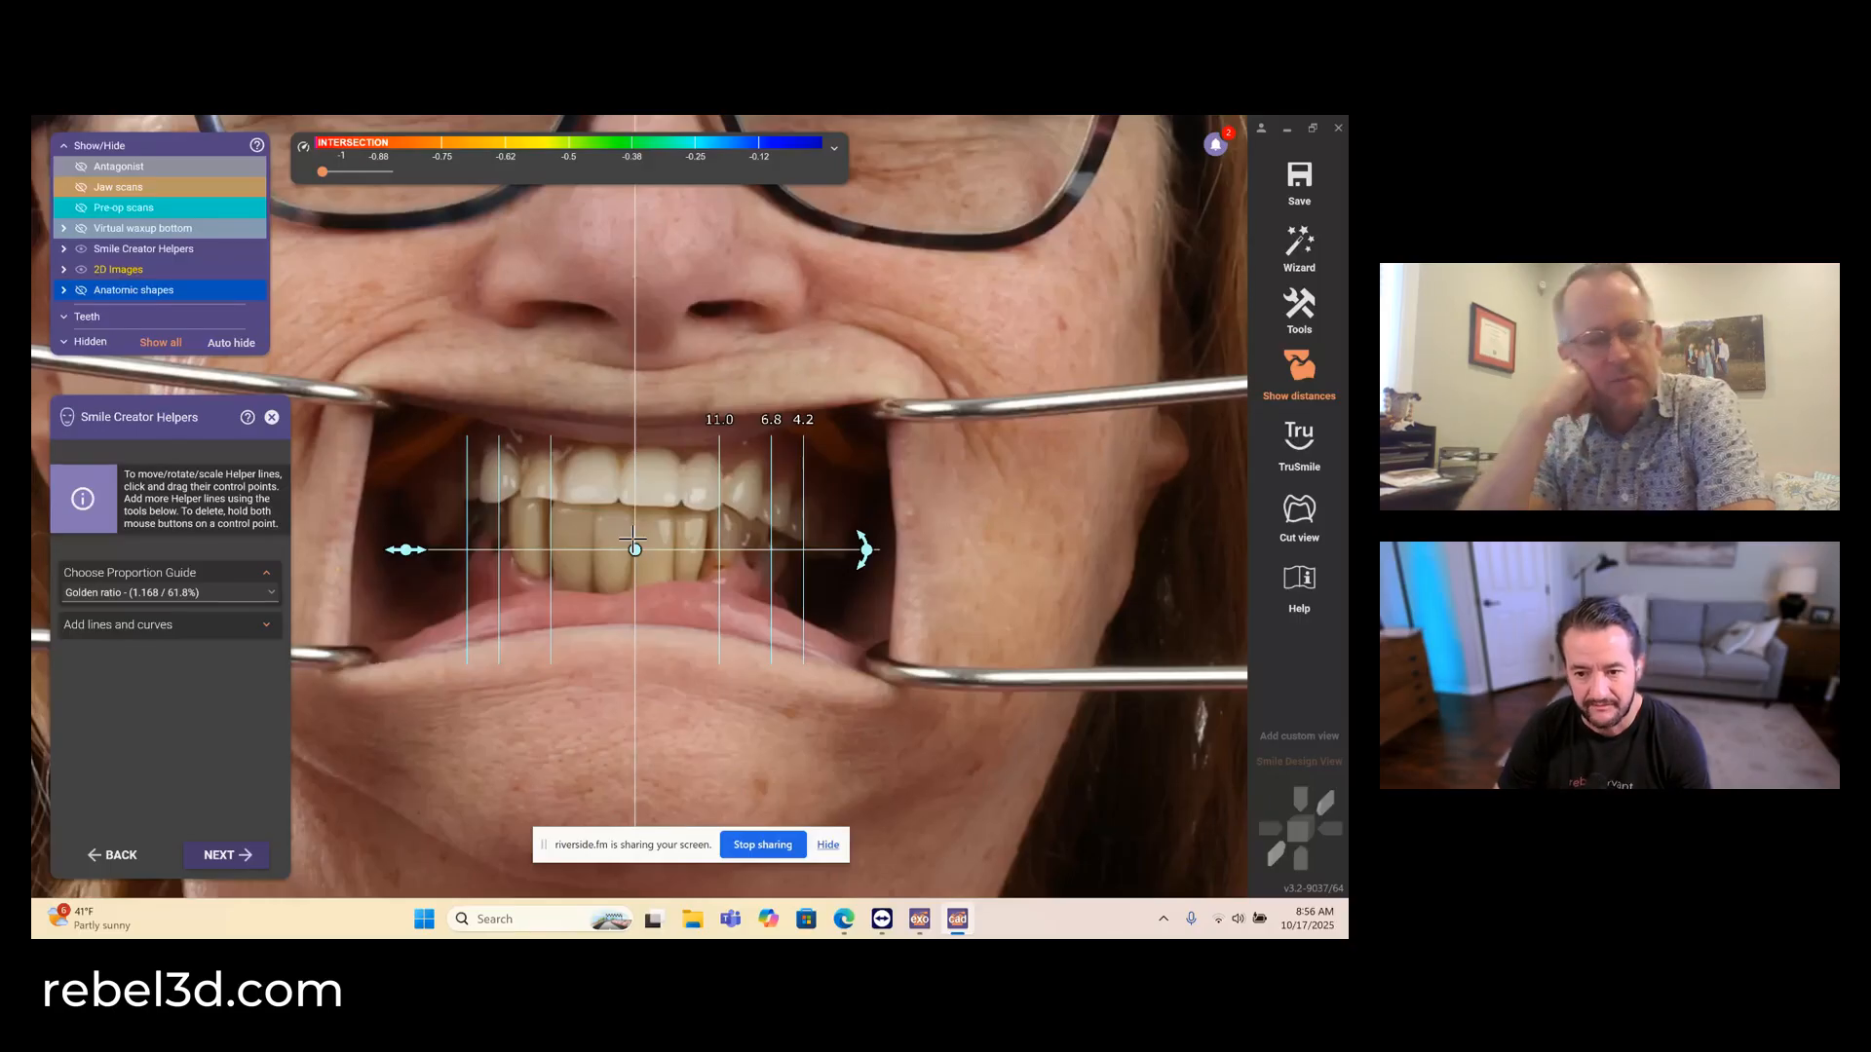
- Raise the proportion guide to the upper incisal edges and set its proportions to 100% - 65% - 50%
{"action": "scroll", "coordinate": [633, 539], "scroll_direction": "up", "scroll_amount": 2}
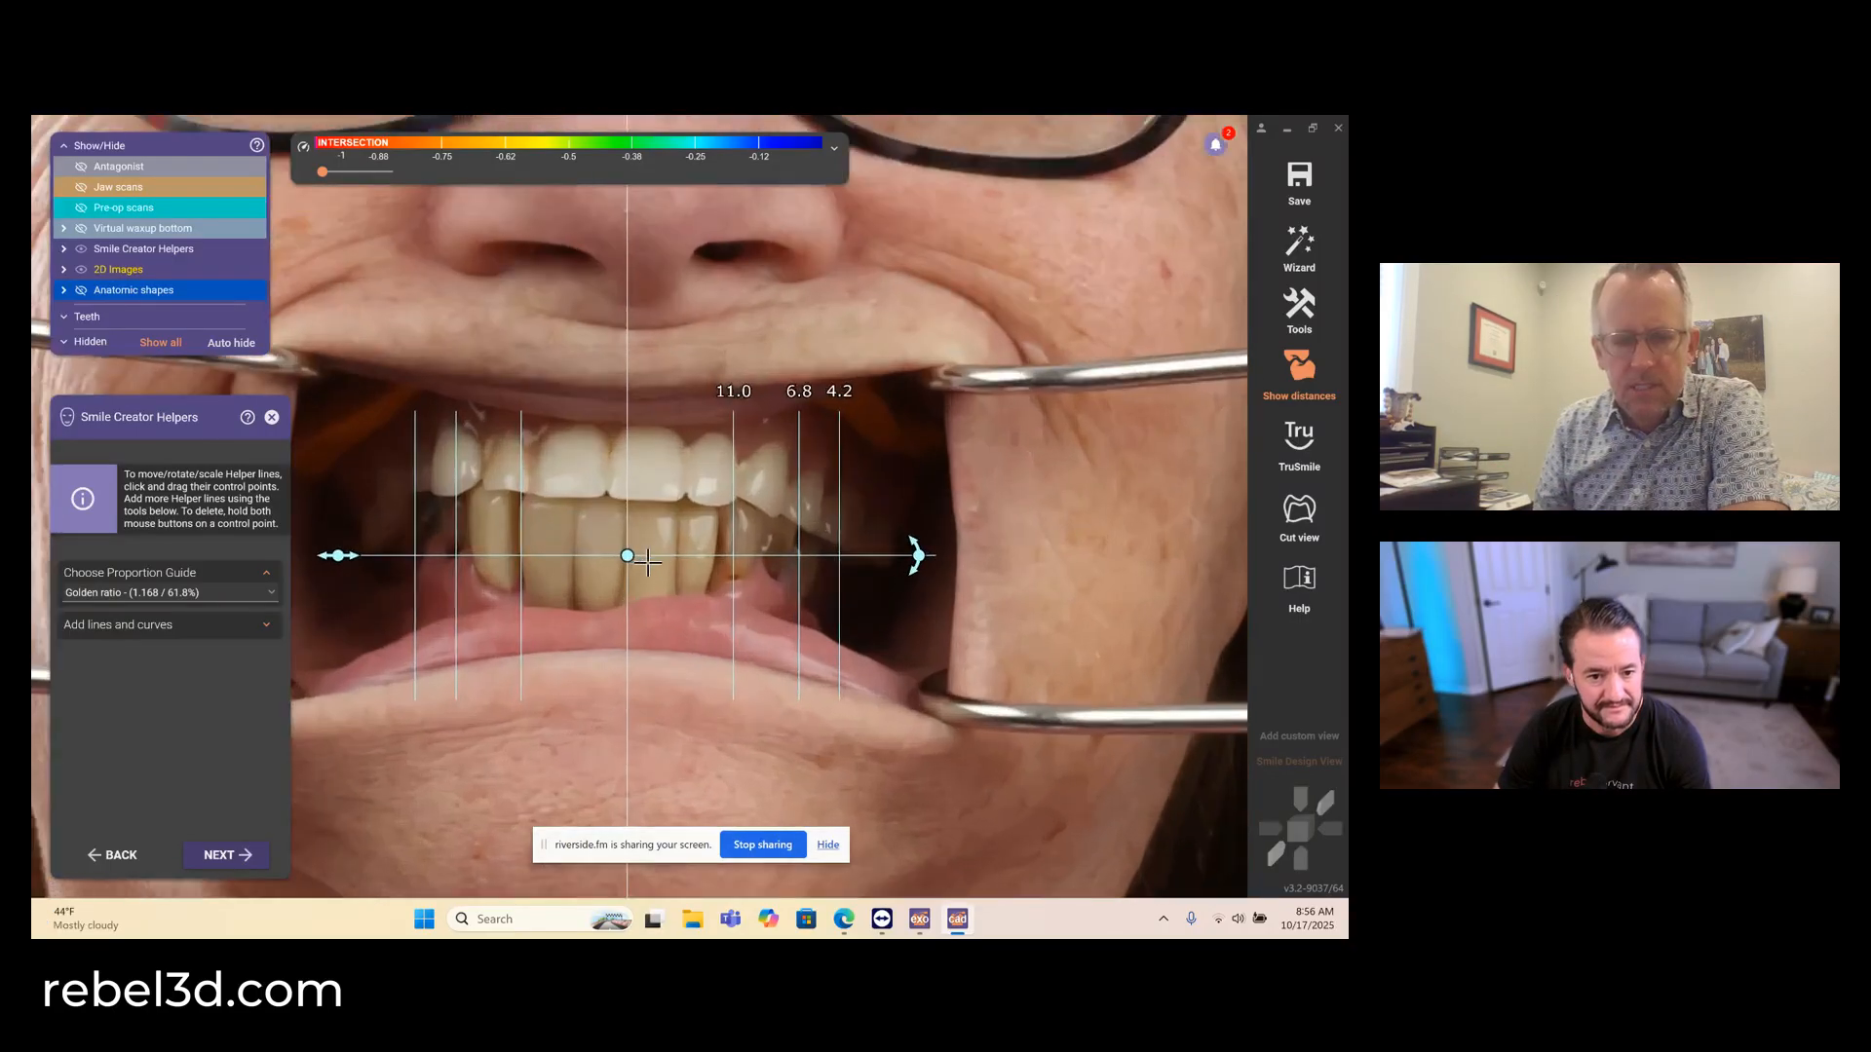
{"action": "left_click_drag", "start_coordinate": [631, 551], "coordinate": [627, 506]}
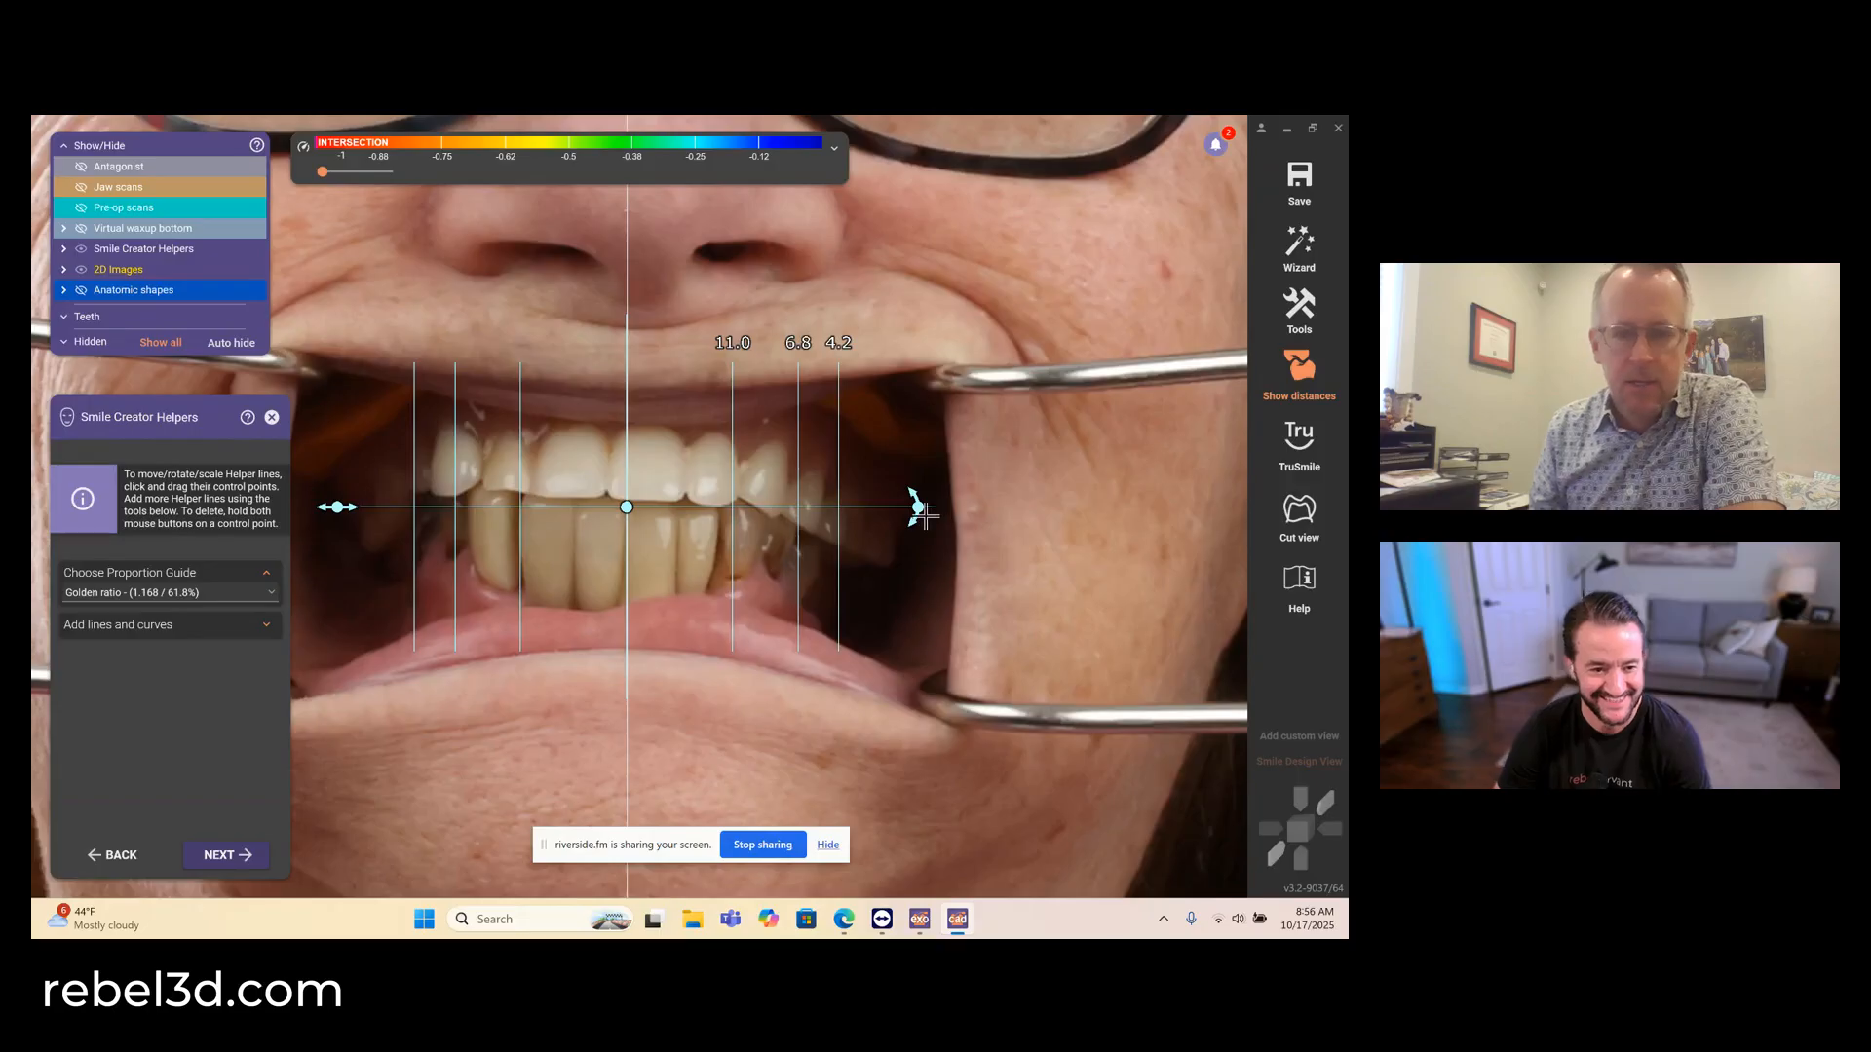
{"action": "left_click", "coordinate": [244, 593]}
{"action": "left_click", "coordinate": [220, 648]}
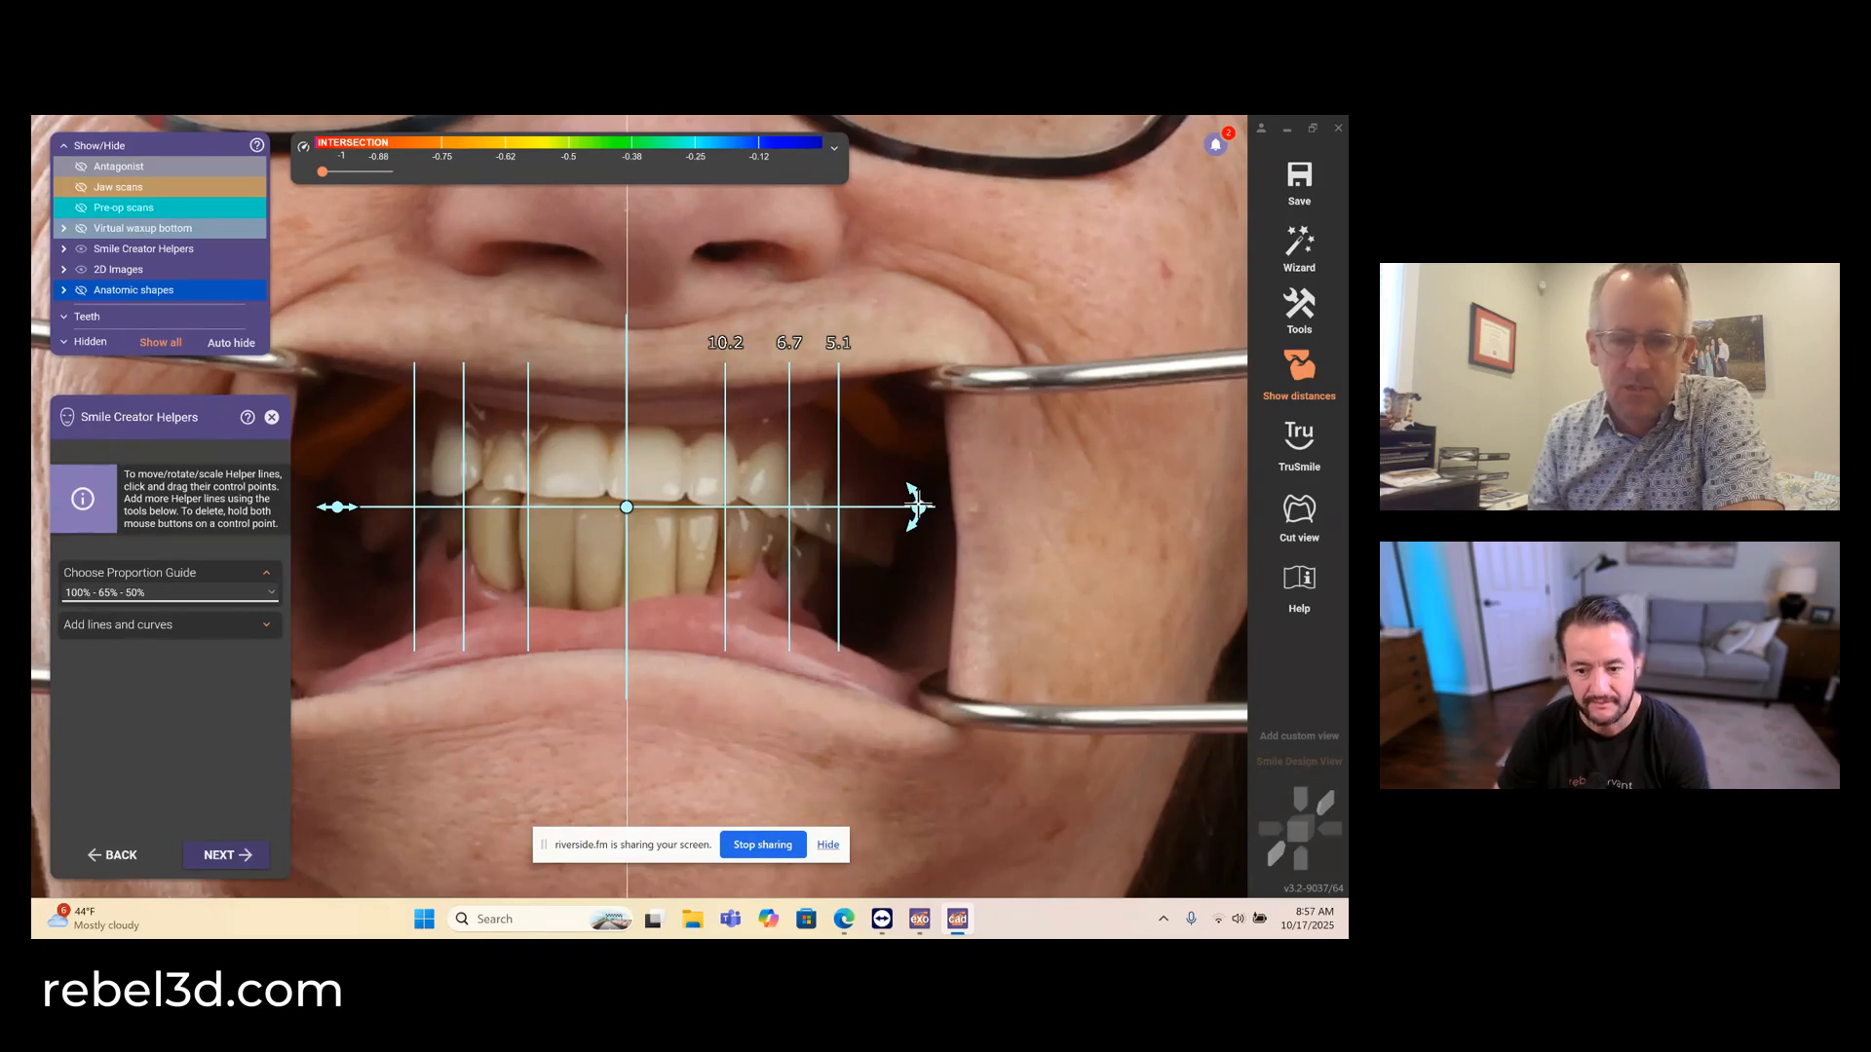
- Level the proportion guide to 0.0°, scale it to tooth widths of about 8.6, 5.6 and 4.3, and accept the helper lines
{"action": "left_click_drag", "start_coordinate": [916, 504], "coordinate": [906, 506]}
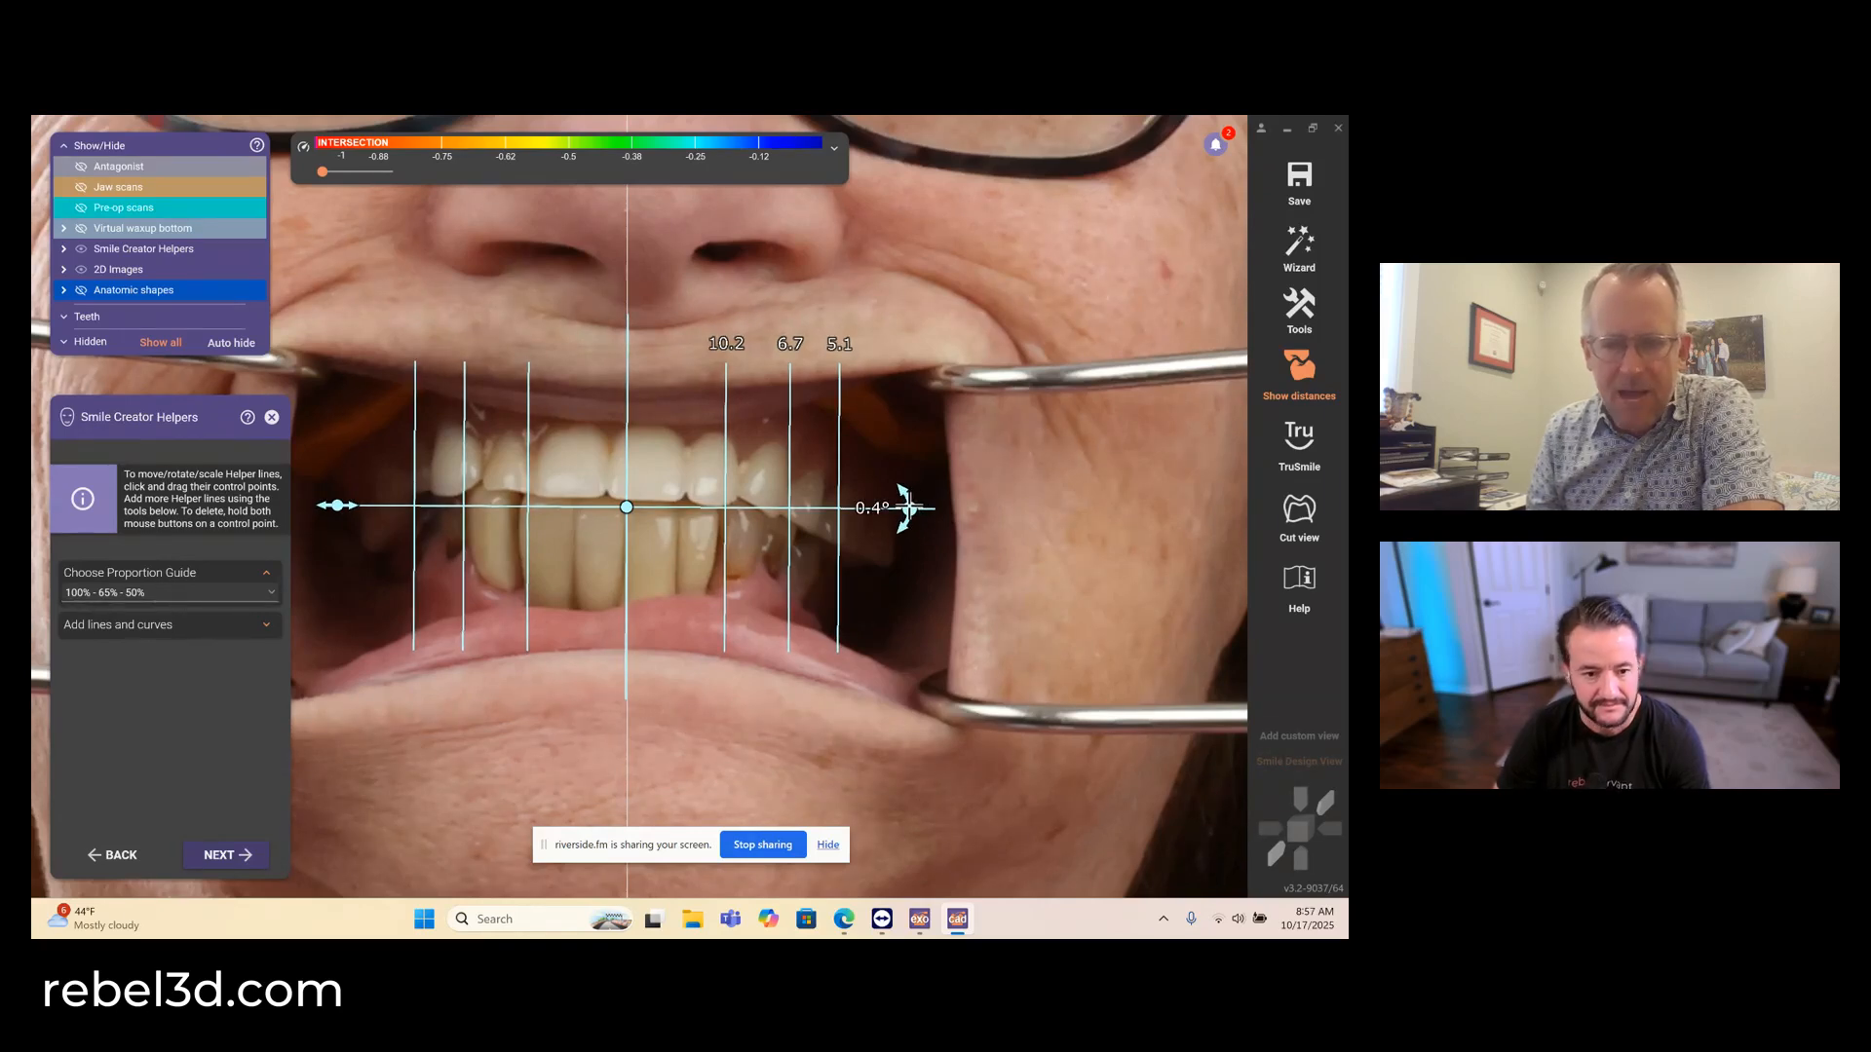
{"action": "scroll", "coordinate": [486, 715], "scroll_direction": "down", "scroll_amount": 3}
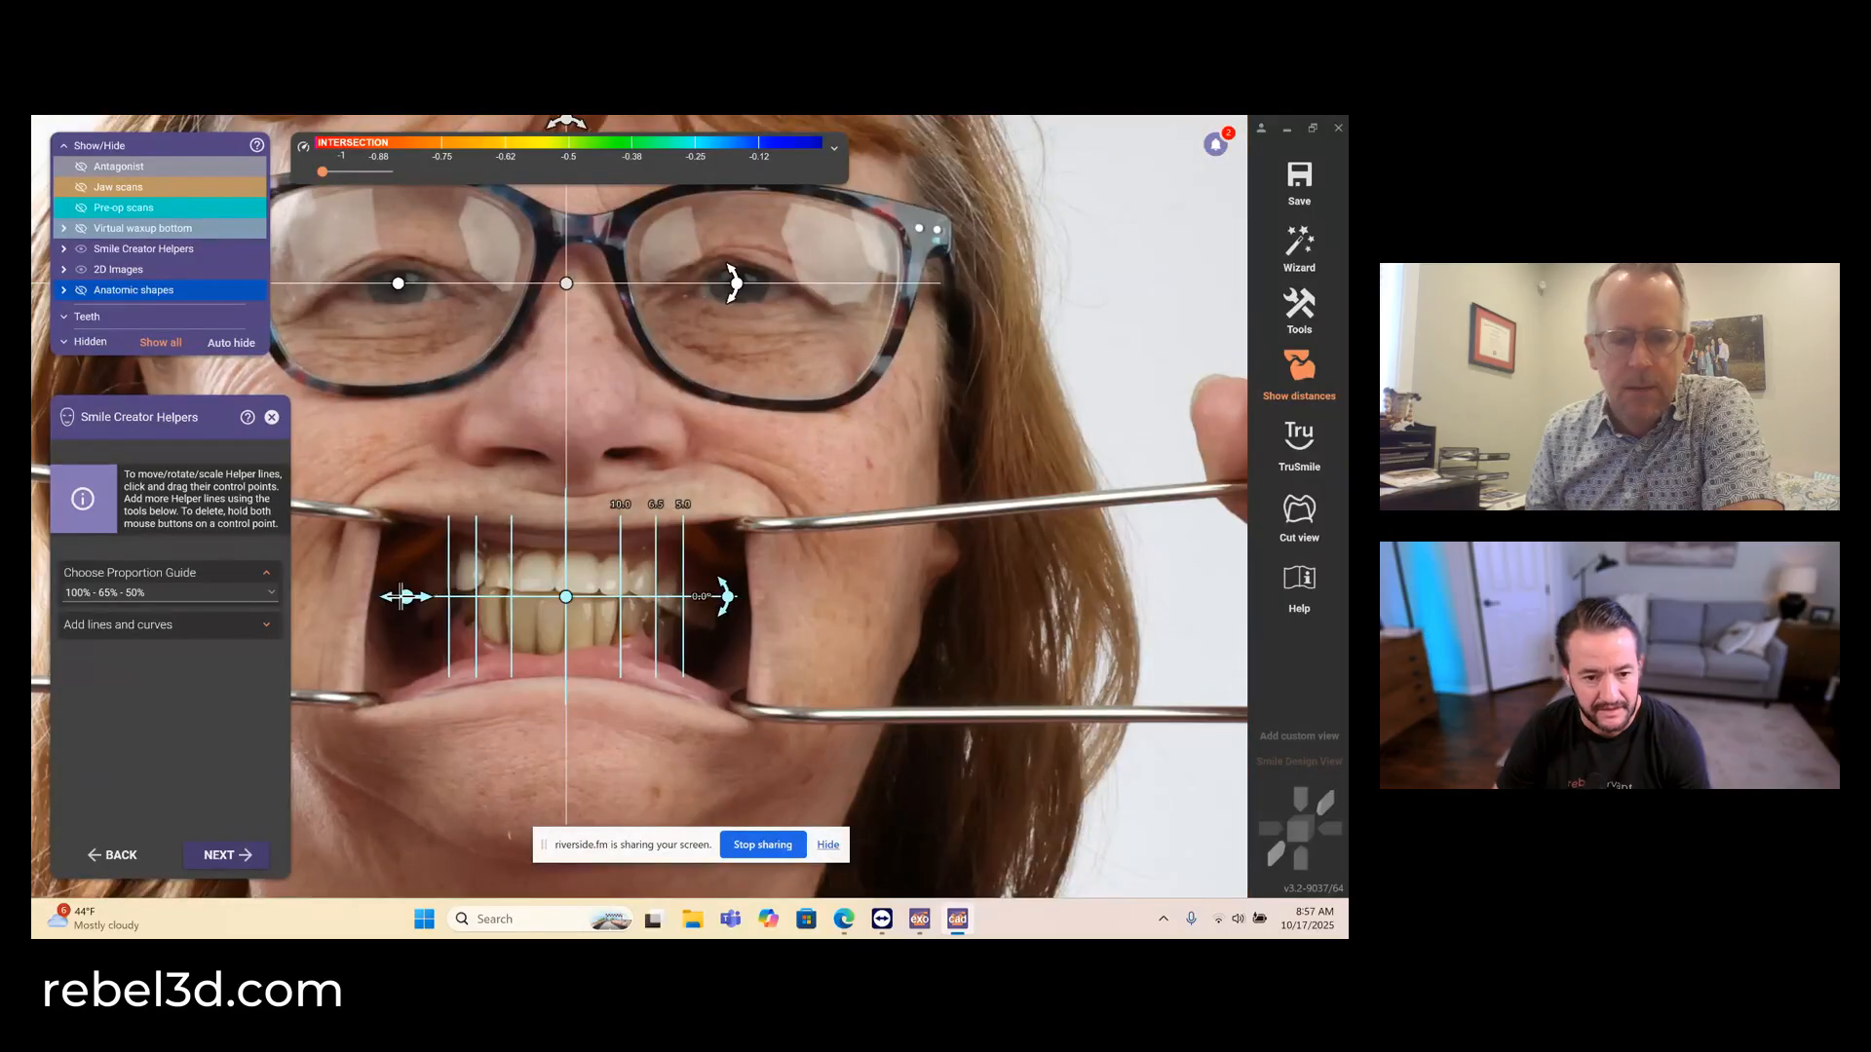
{"action": "left_click_drag", "start_coordinate": [404, 596], "coordinate": [429, 598]}
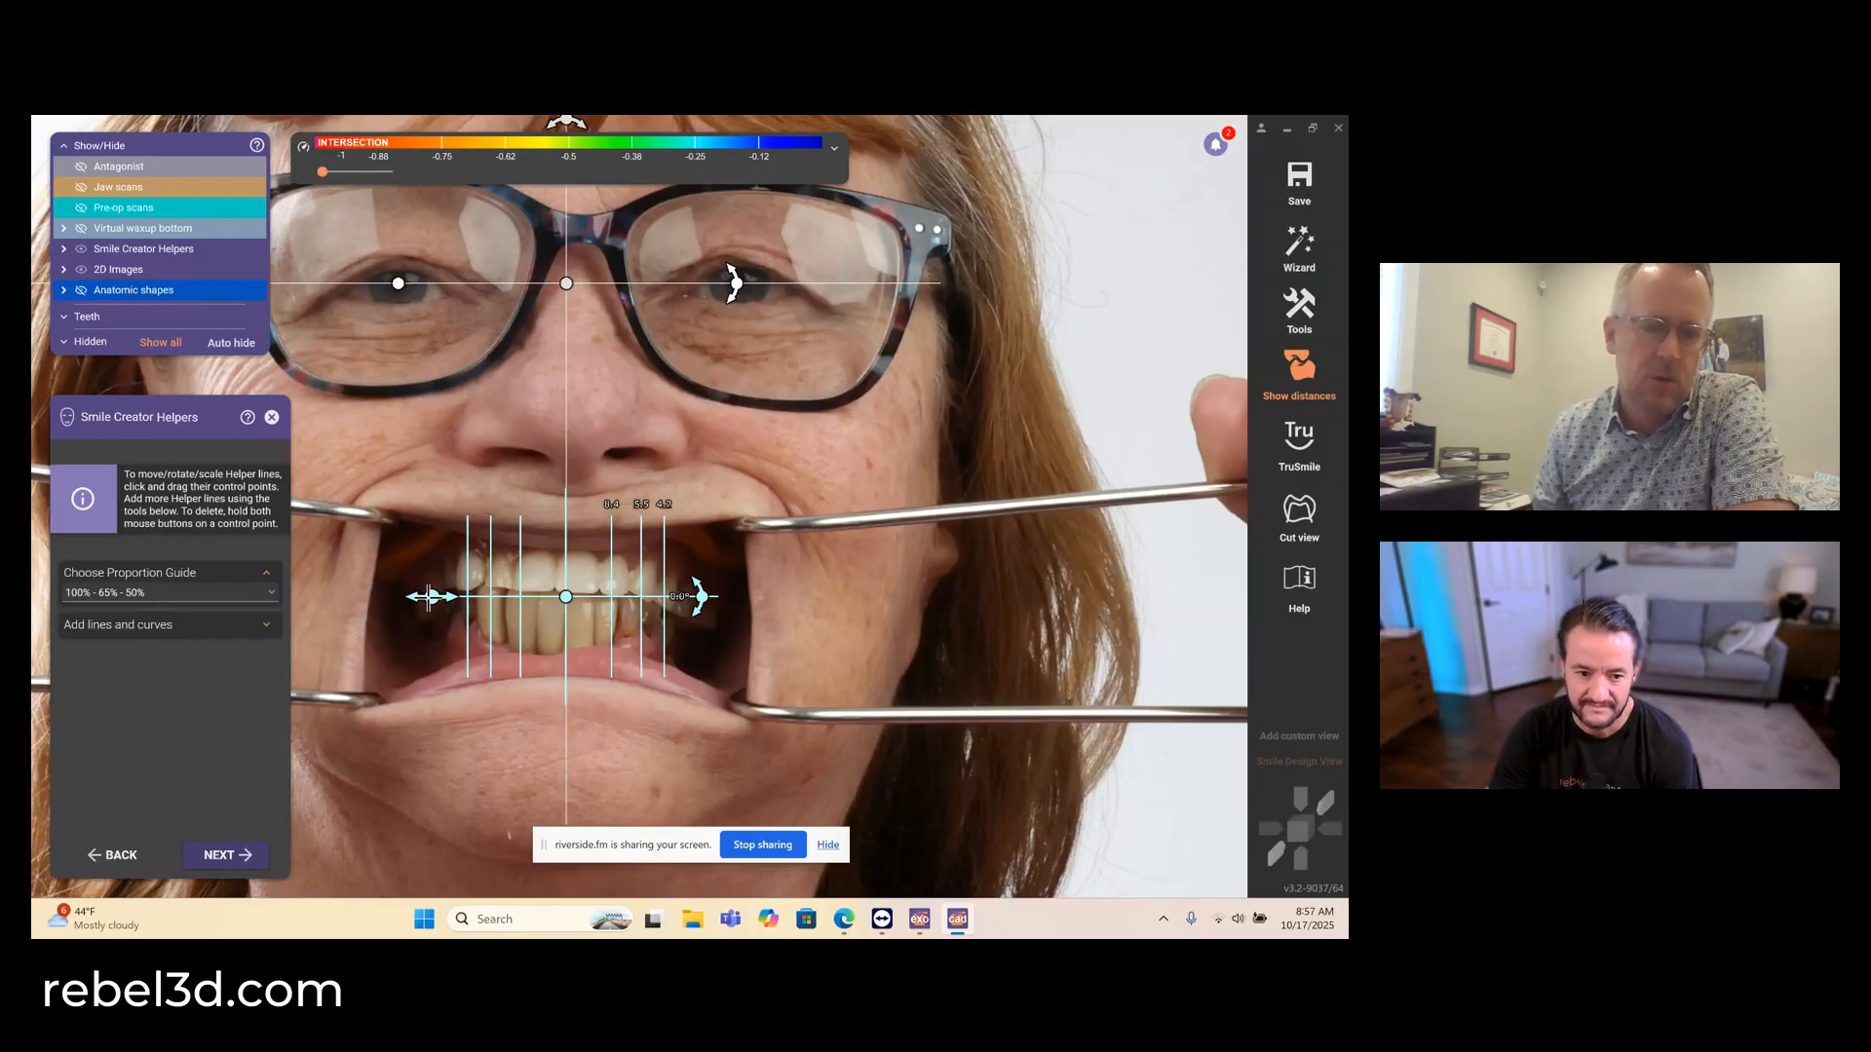
{"action": "scroll", "coordinate": [428, 596], "scroll_direction": "up", "scroll_amount": 2}
{"action": "scroll", "coordinate": [428, 597], "scroll_direction": "down", "scroll_amount": 2}
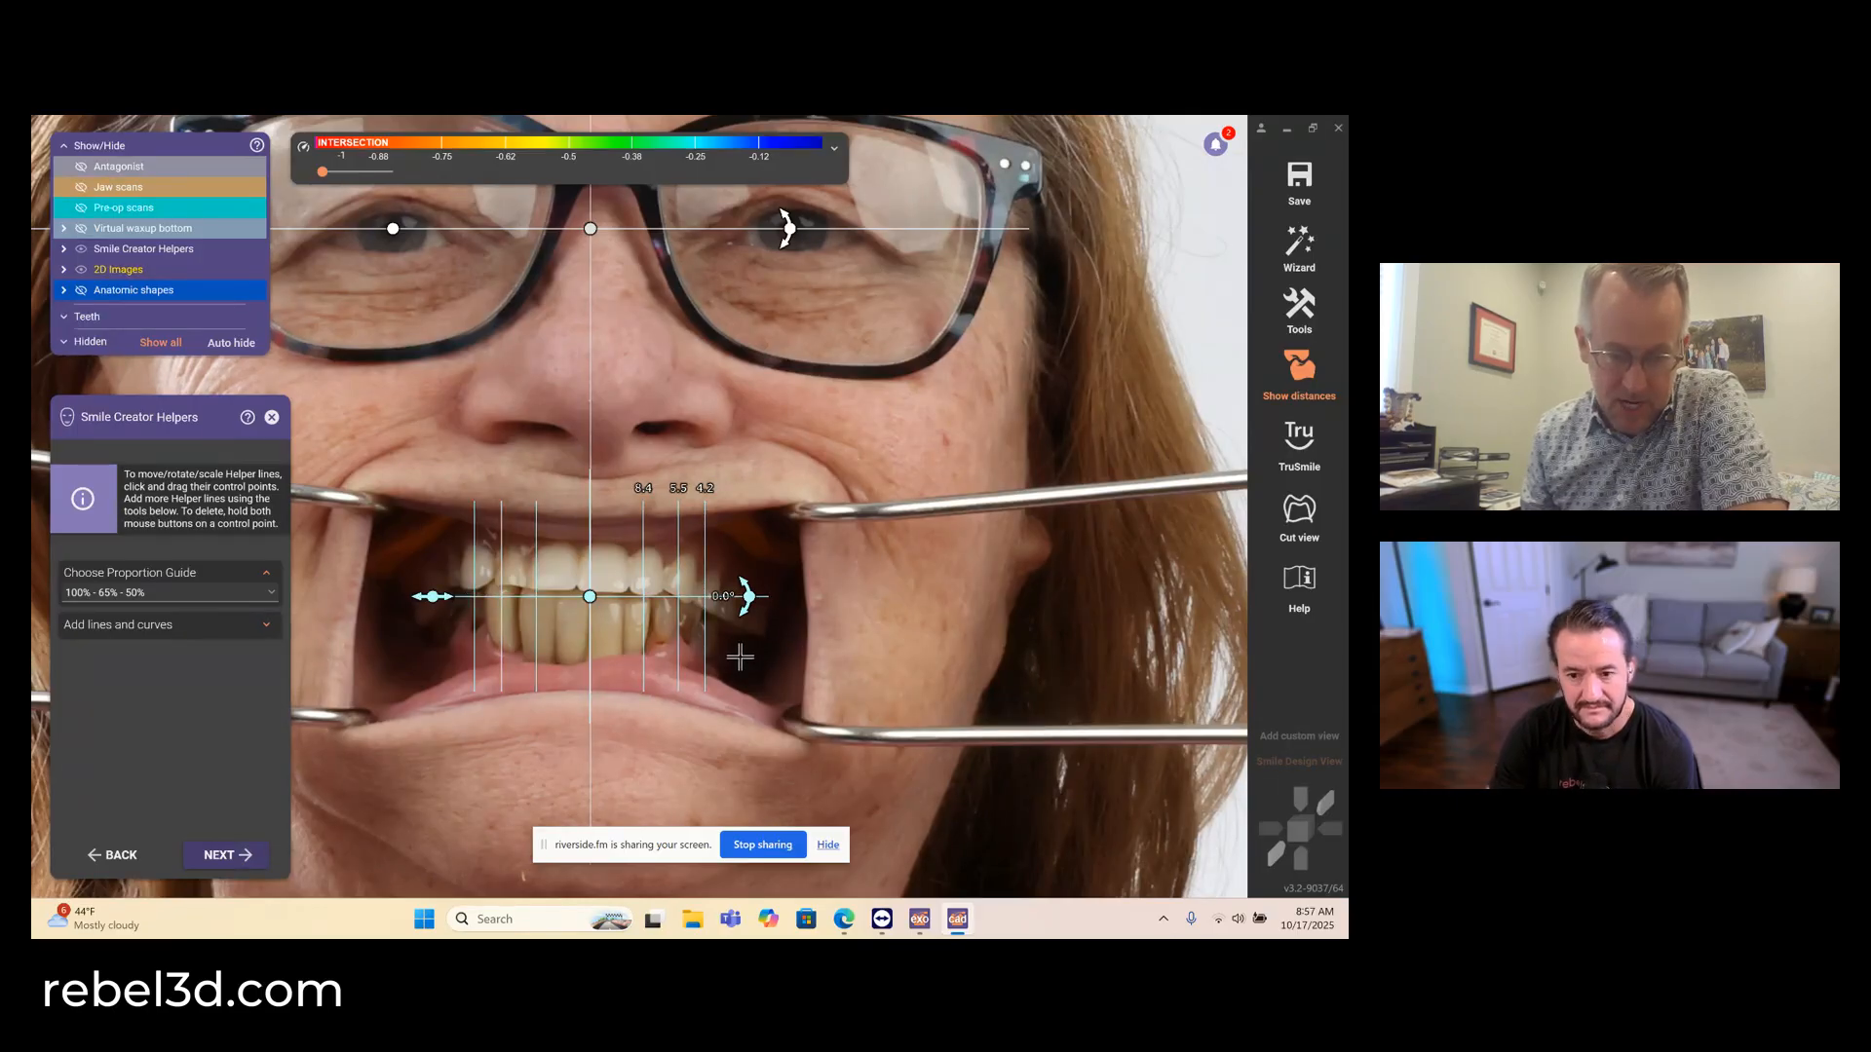
{"action": "scroll", "coordinate": [467, 619], "scroll_direction": "up", "scroll_amount": 2}
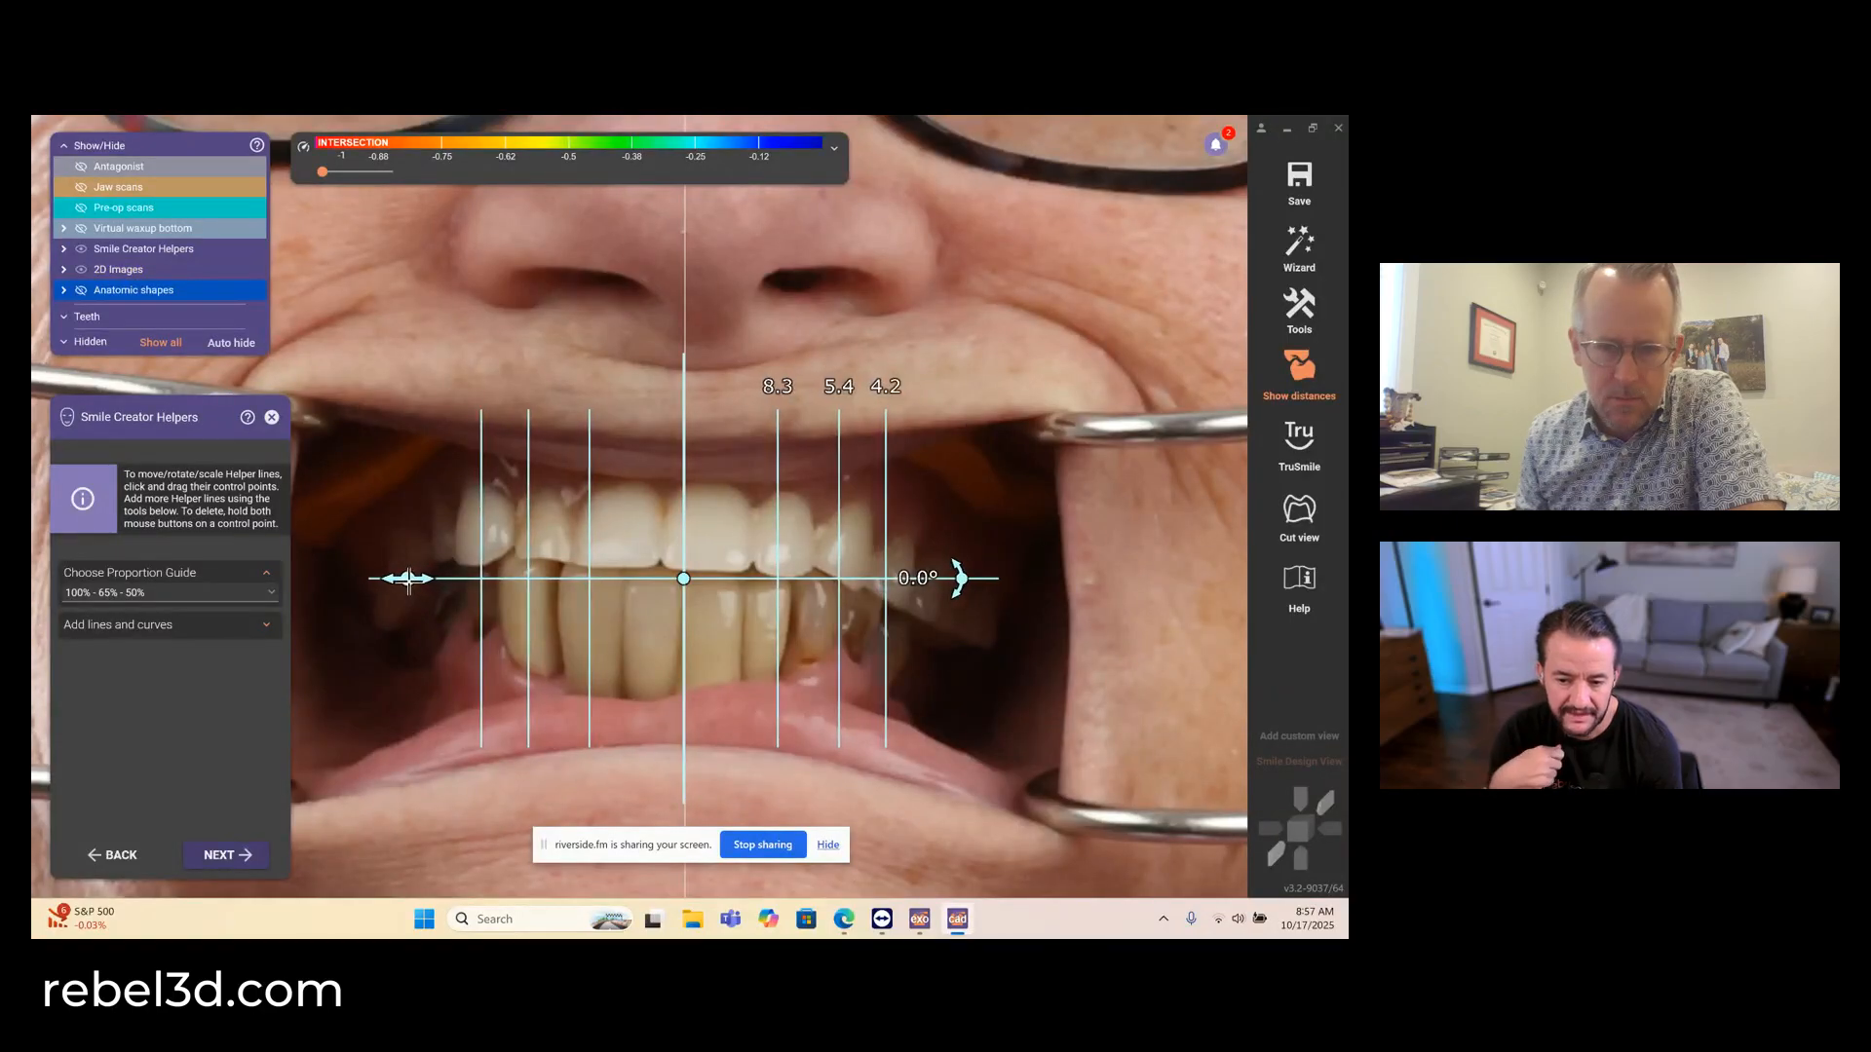
{"action": "left_click_drag", "start_coordinate": [406, 578], "coordinate": [401, 578]}
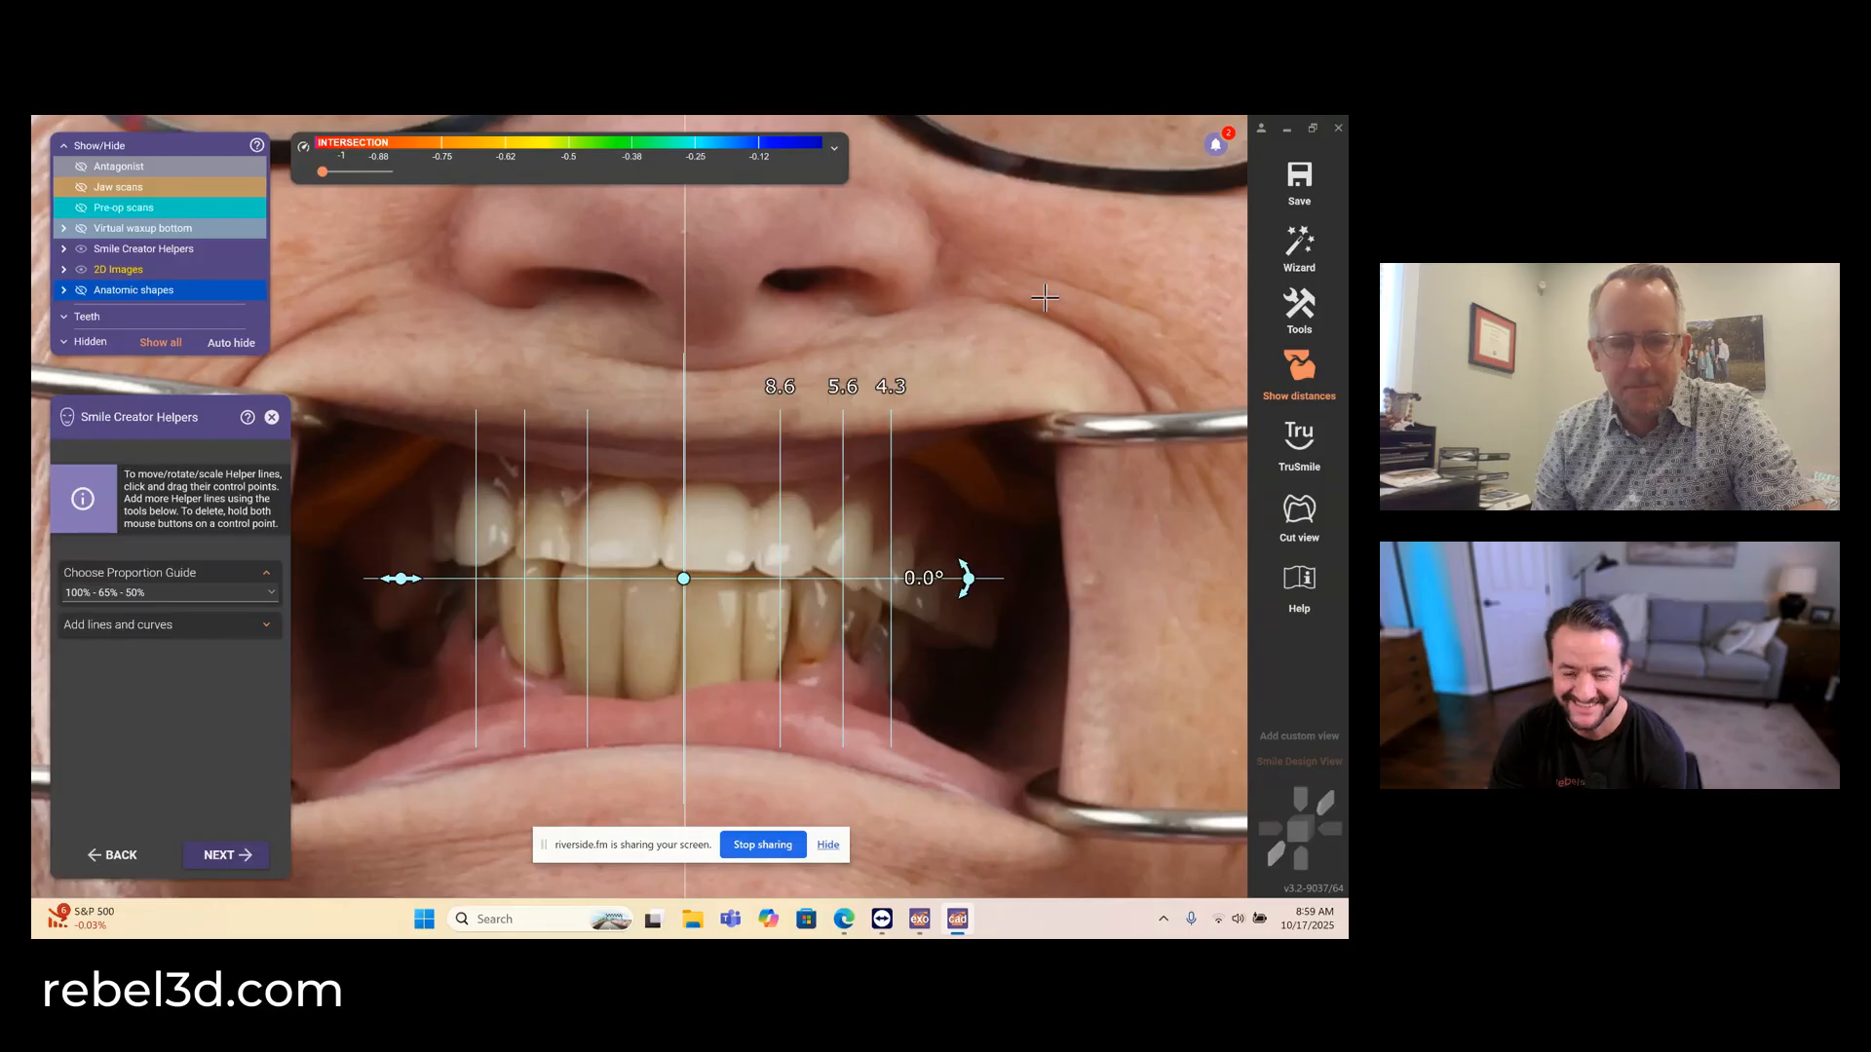
{"action": "left_click", "coordinate": [227, 856]}
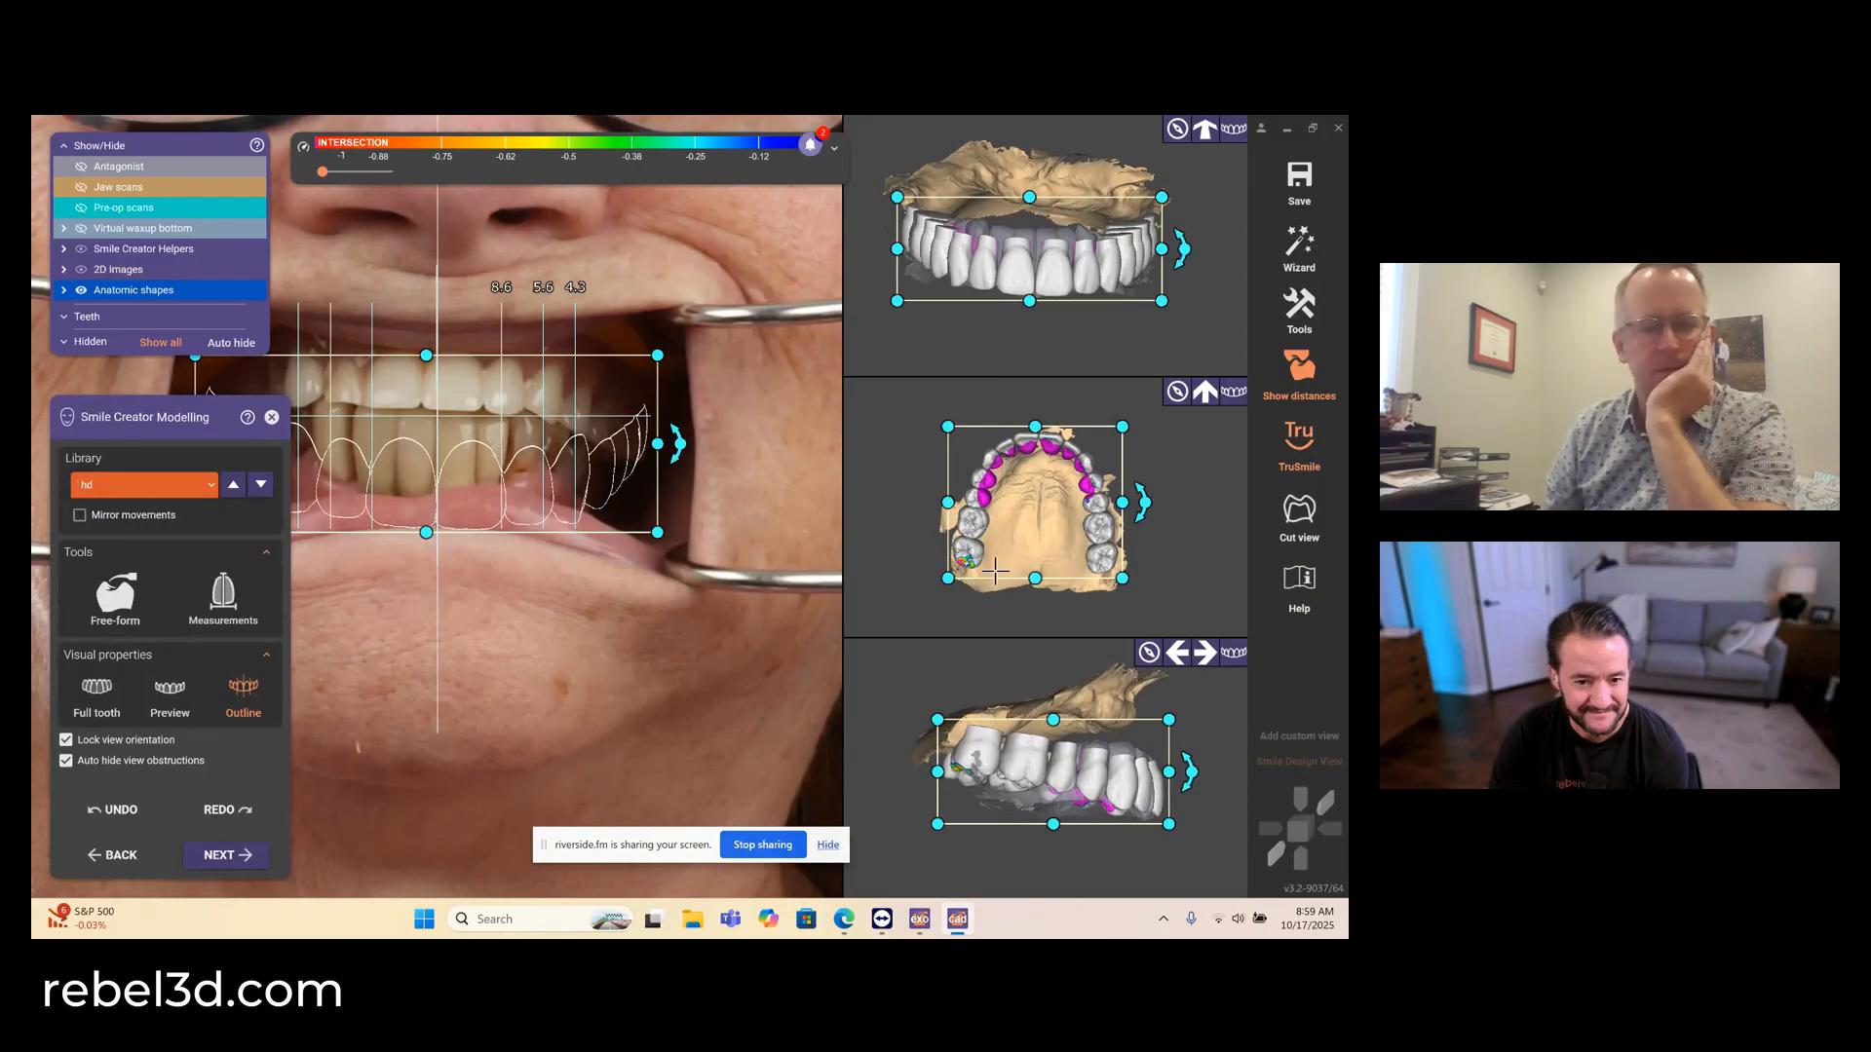
- Move the library tooth arch up over the patient's upper teeth and adjust its tilt and height in the side view
{"action": "left_click_drag", "start_coordinate": [995, 571], "coordinate": [994, 578]}
{"action": "left_click_drag", "start_coordinate": [1056, 206], "coordinate": [1058, 199]}
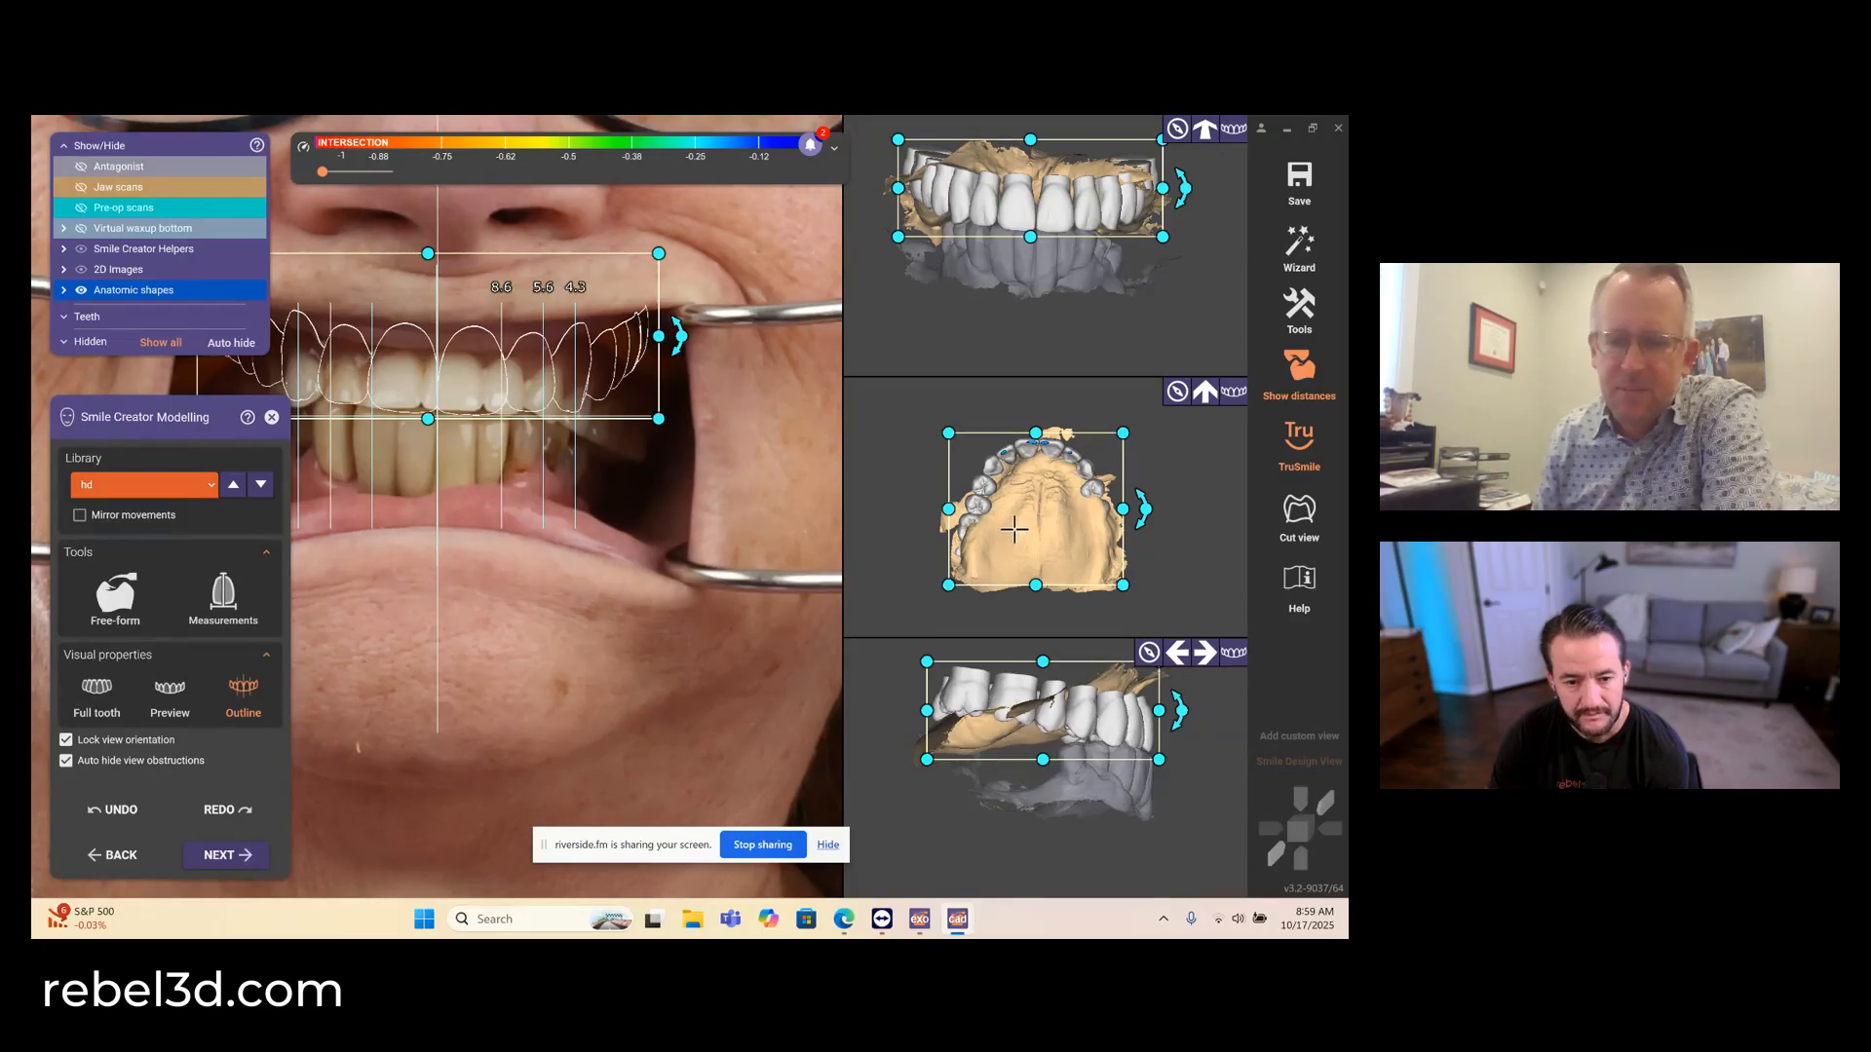
{"action": "left_click_drag", "start_coordinate": [1055, 696], "coordinate": [1117, 716], "text": "ctrl"}
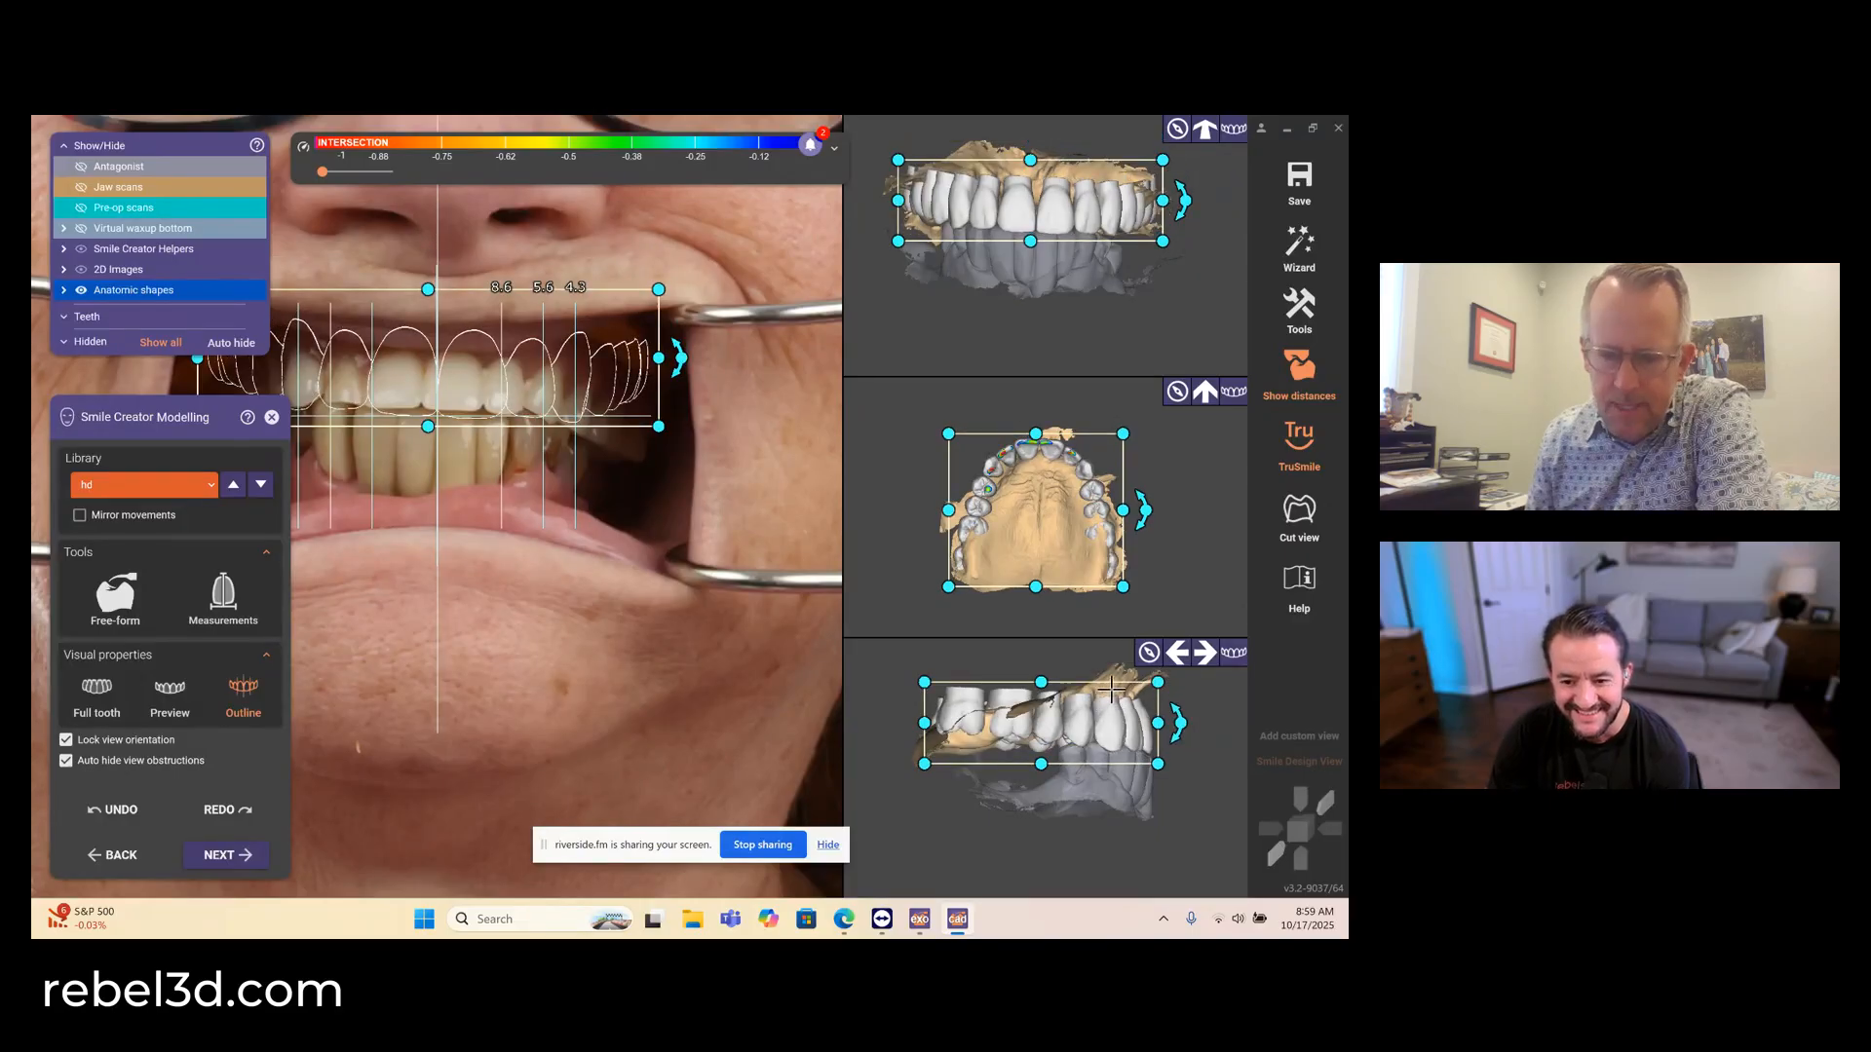
{"action": "left_click_drag", "start_coordinate": [1111, 690], "coordinate": [1103, 703]}
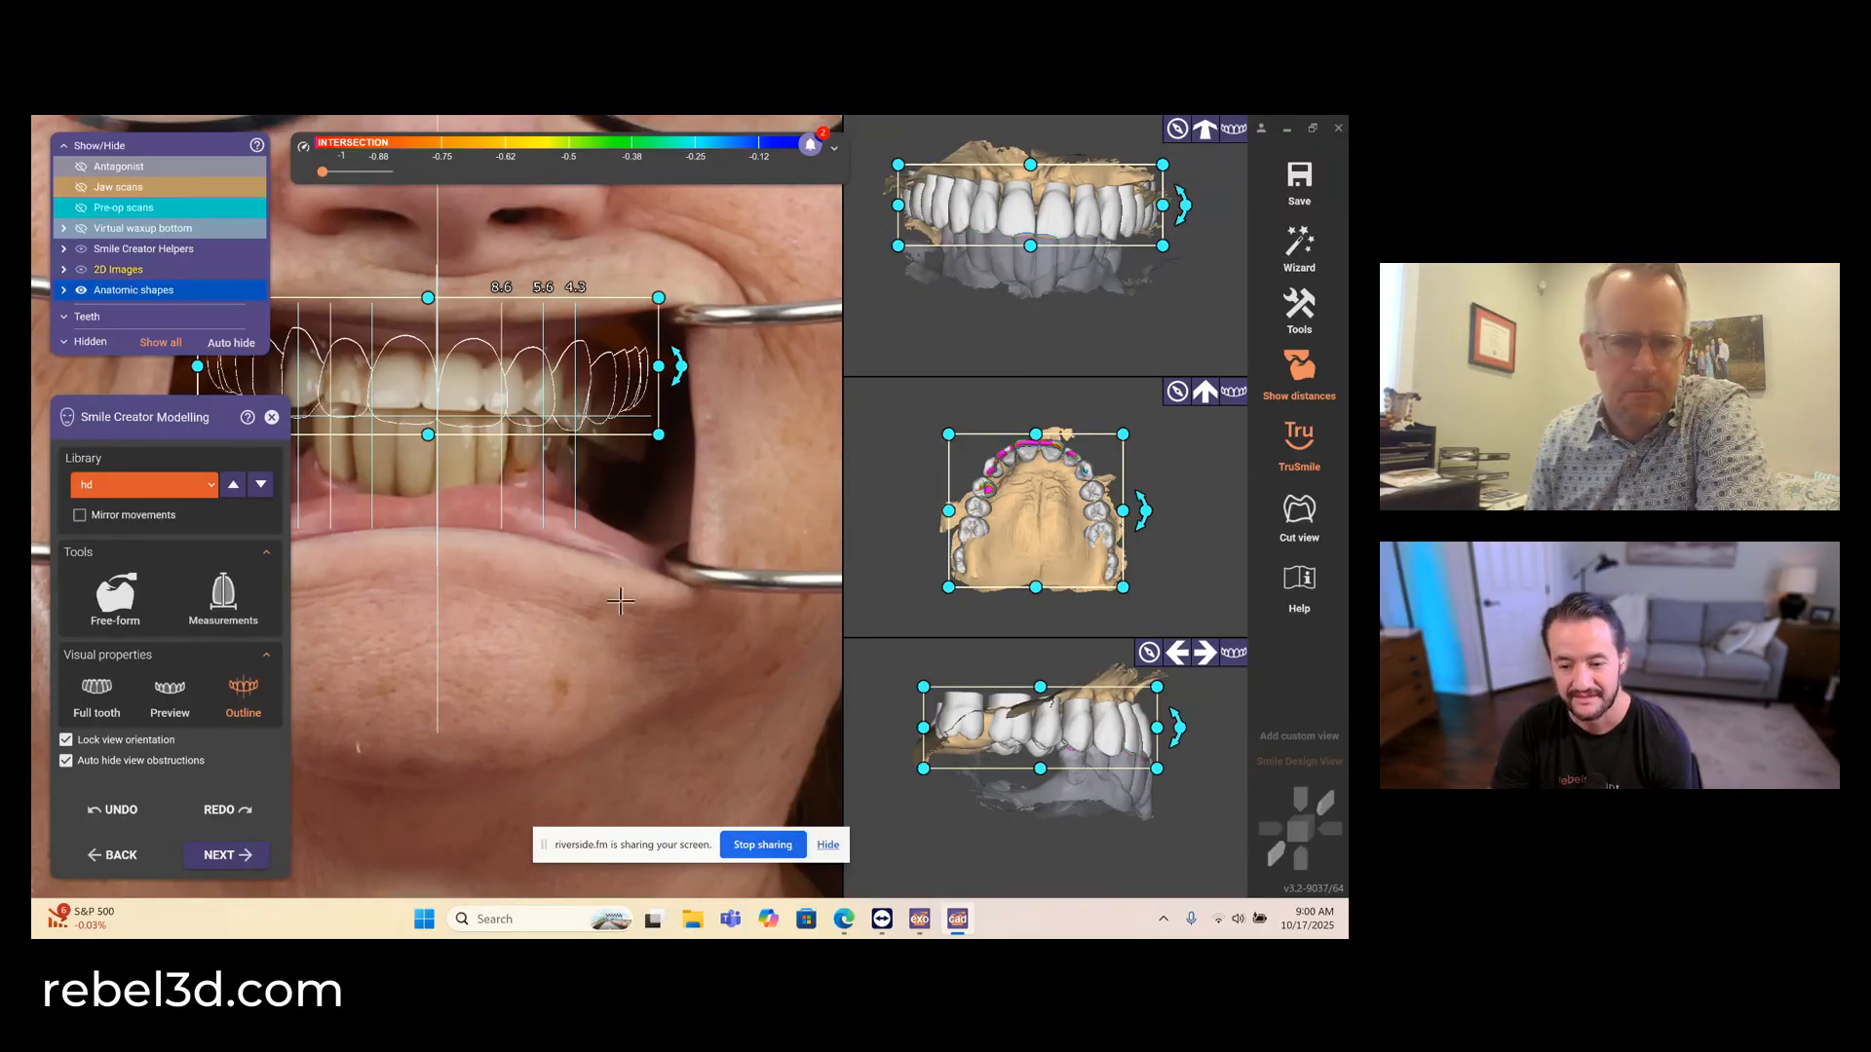
- With tooth measurements shown, narrow the arch to a central incisor width of about 8.45 and align it with the midline and incisal line
{"action": "left_click", "coordinate": [208, 609]}
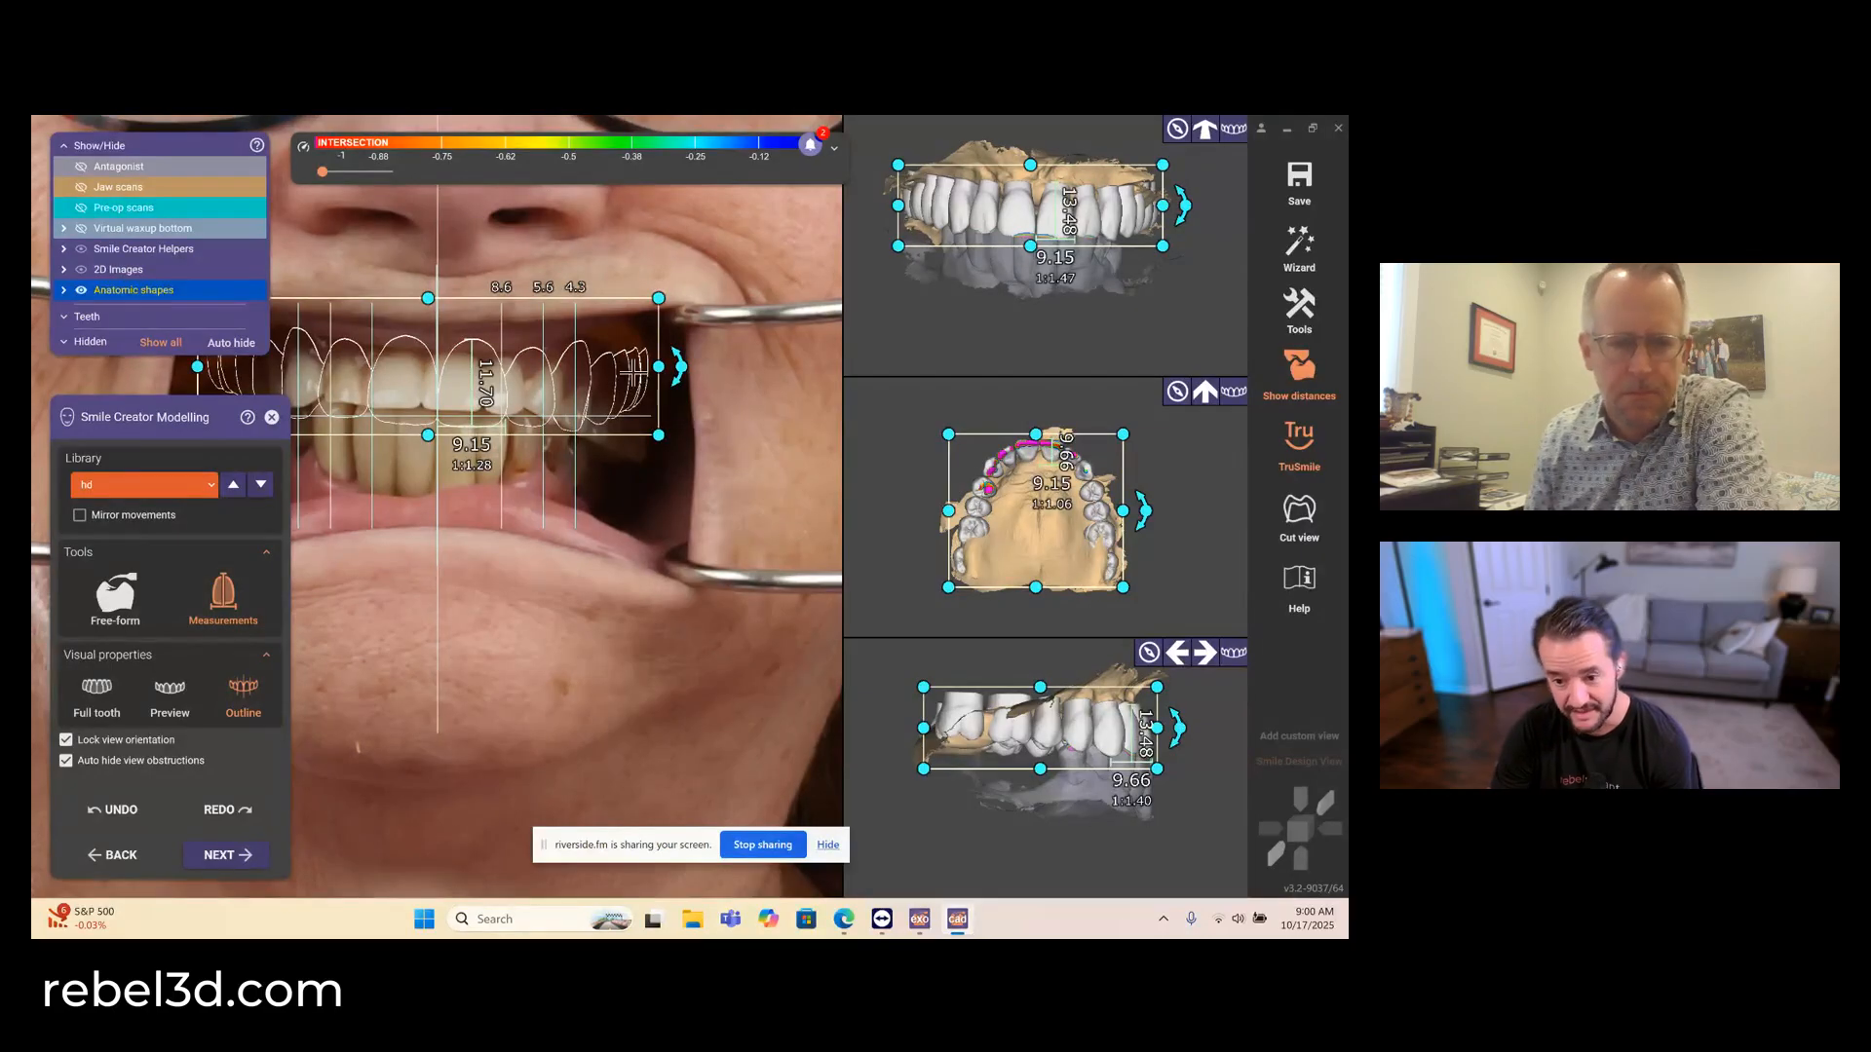
{"action": "middle_click_drag", "start_coordinate": [477, 539], "coordinate": [590, 608]}
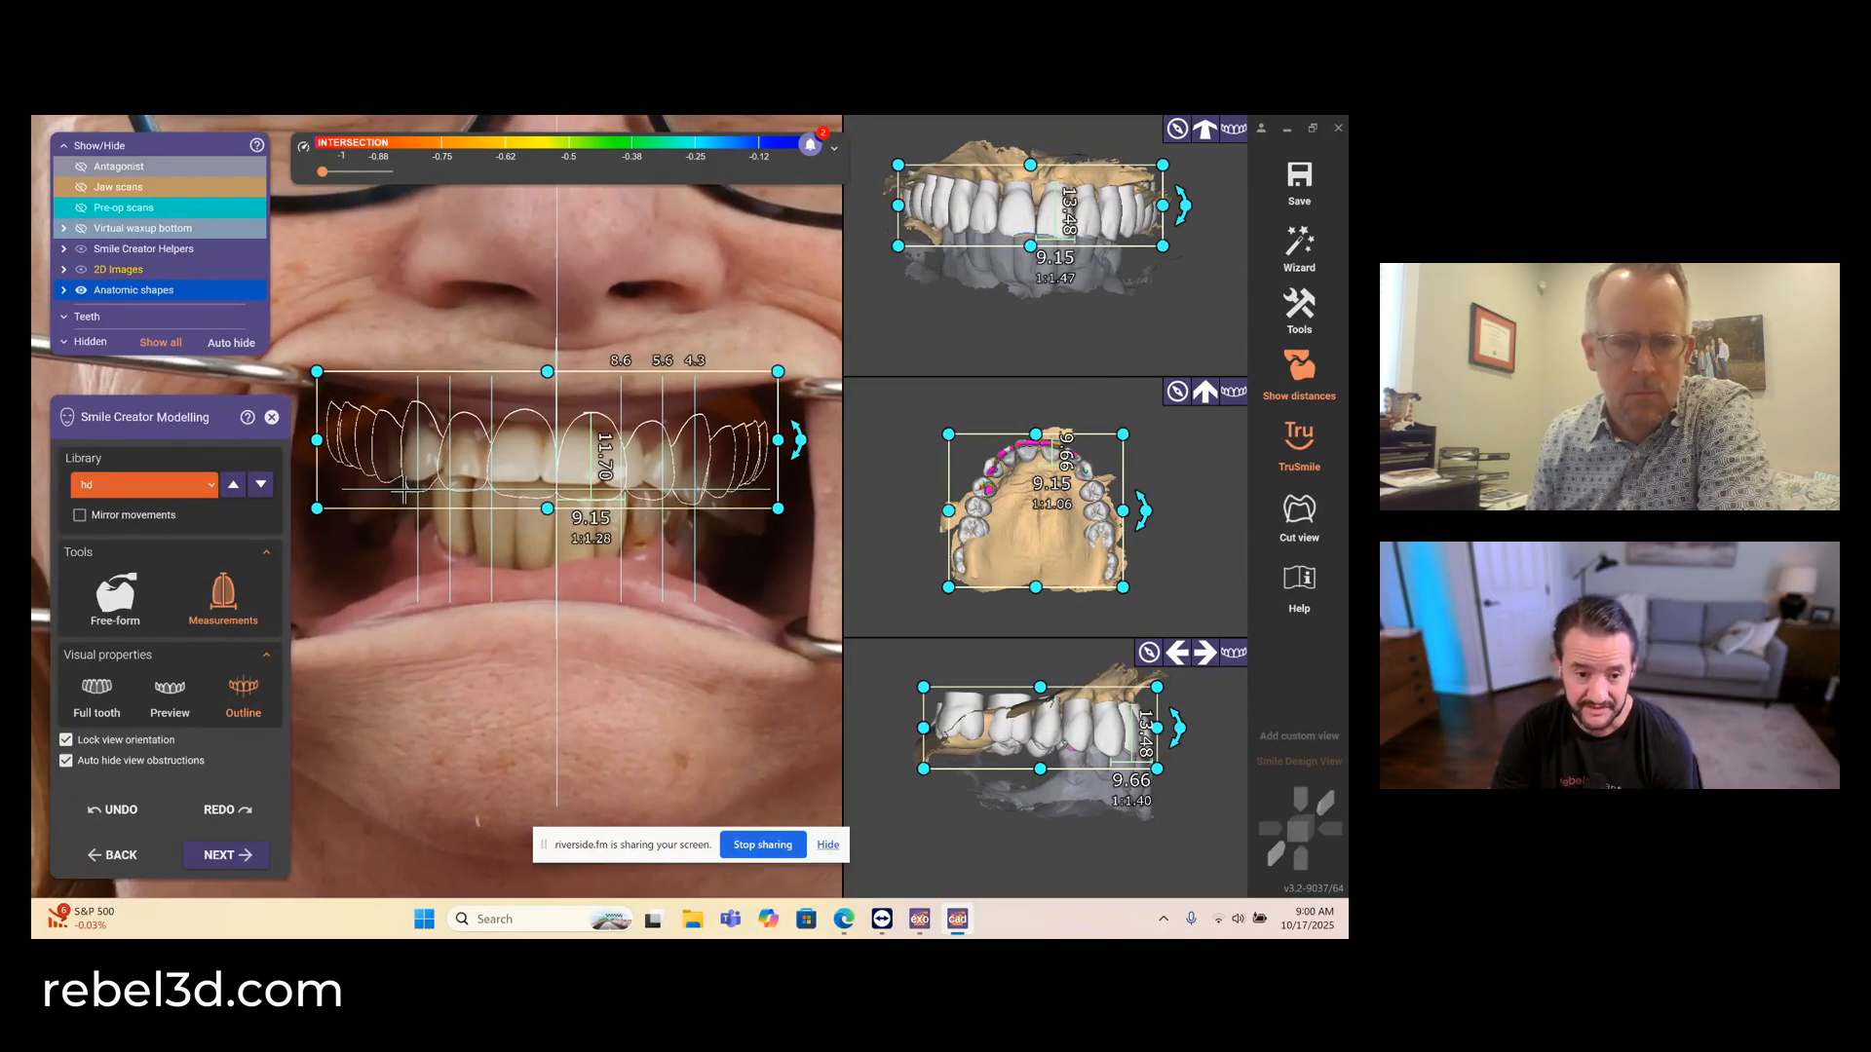
{"action": "left_click_drag", "start_coordinate": [316, 440], "coordinate": [336, 440]}
{"action": "scroll", "coordinate": [621, 469], "scroll_direction": "up", "scroll_amount": 5}
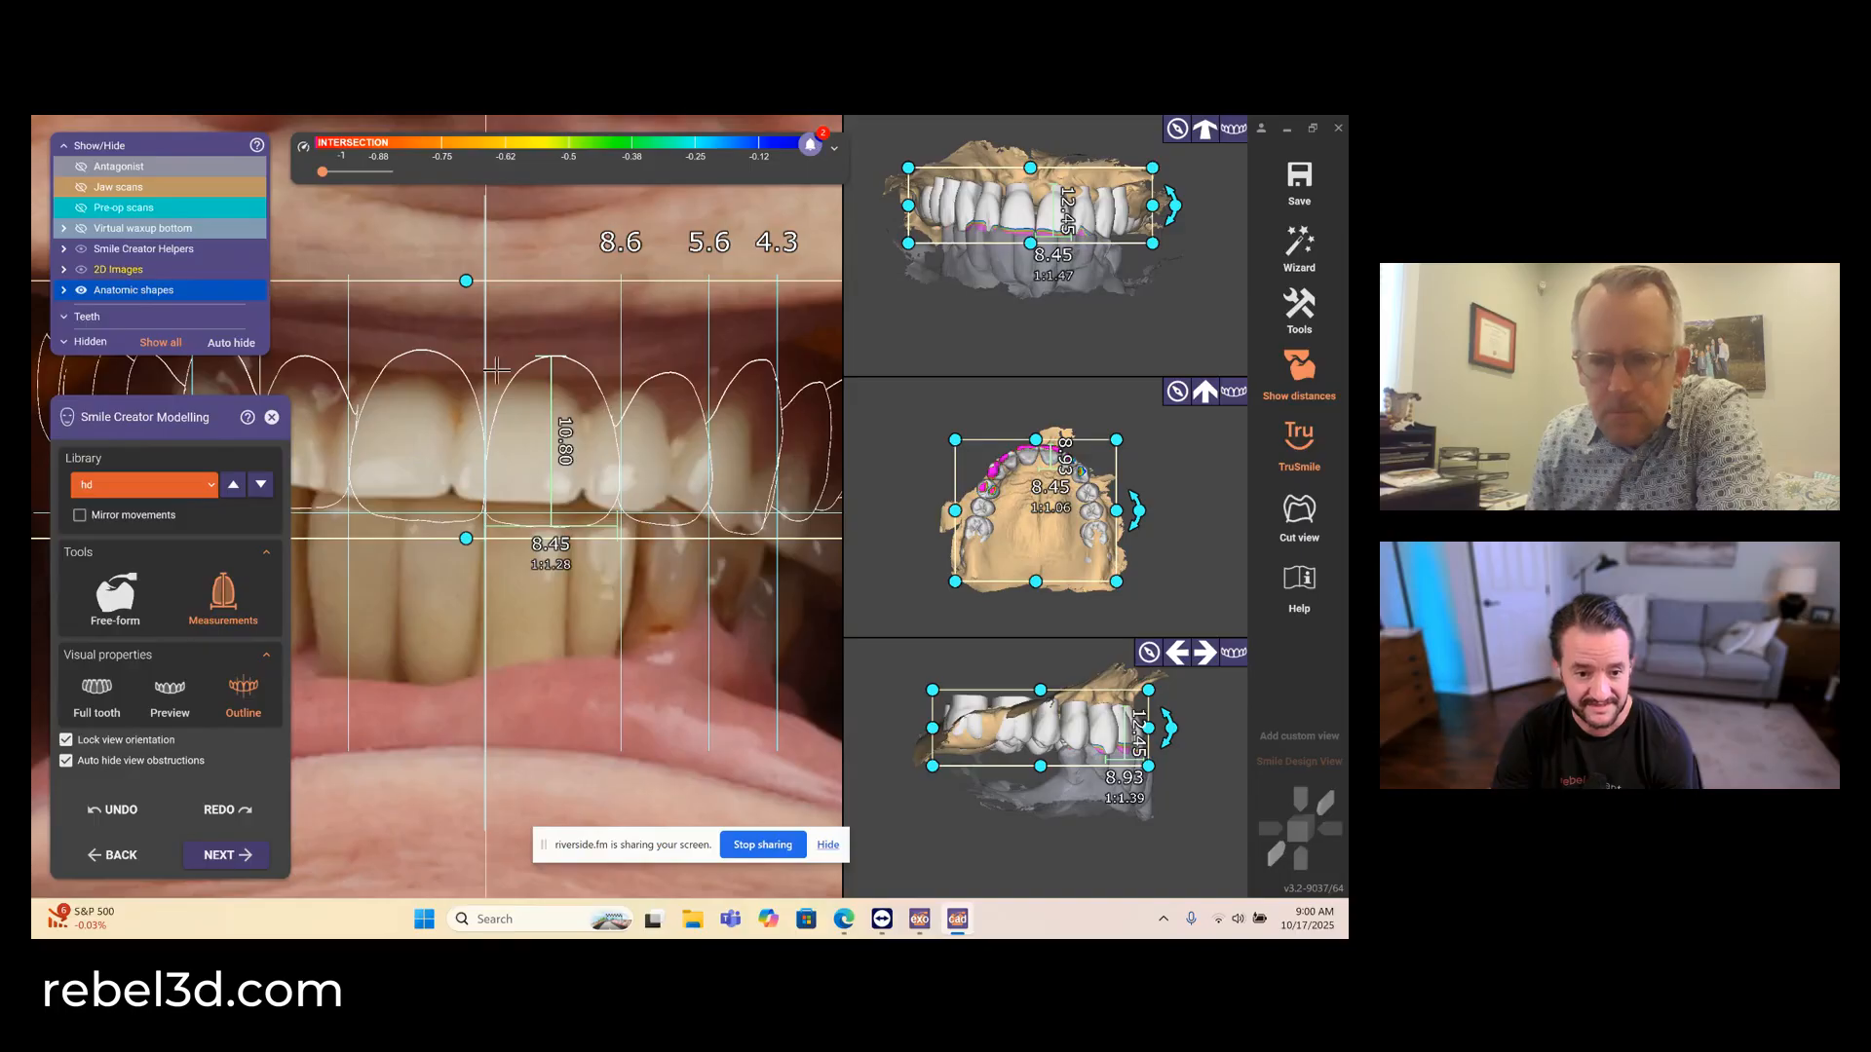
{"action": "left_click_drag", "start_coordinate": [496, 370], "coordinate": [495, 361]}
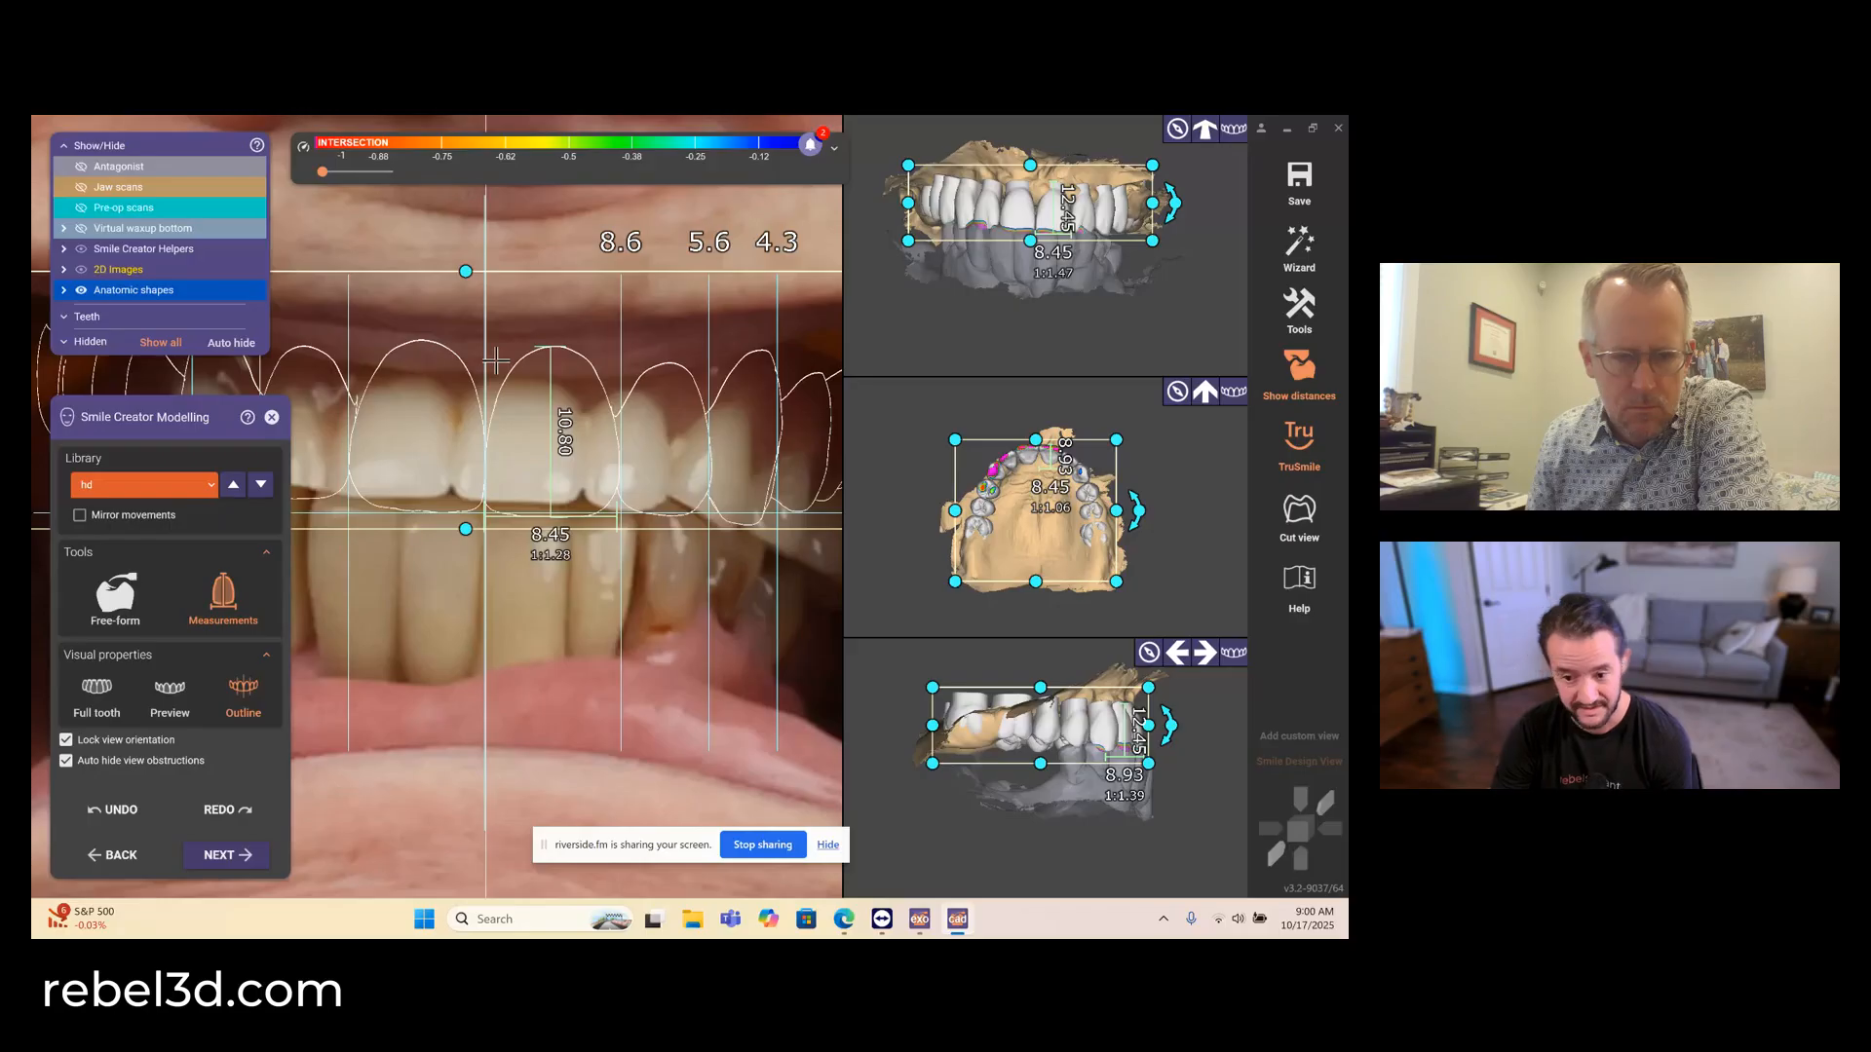
{"action": "left_click_drag", "start_coordinate": [495, 360], "coordinate": [497, 365]}
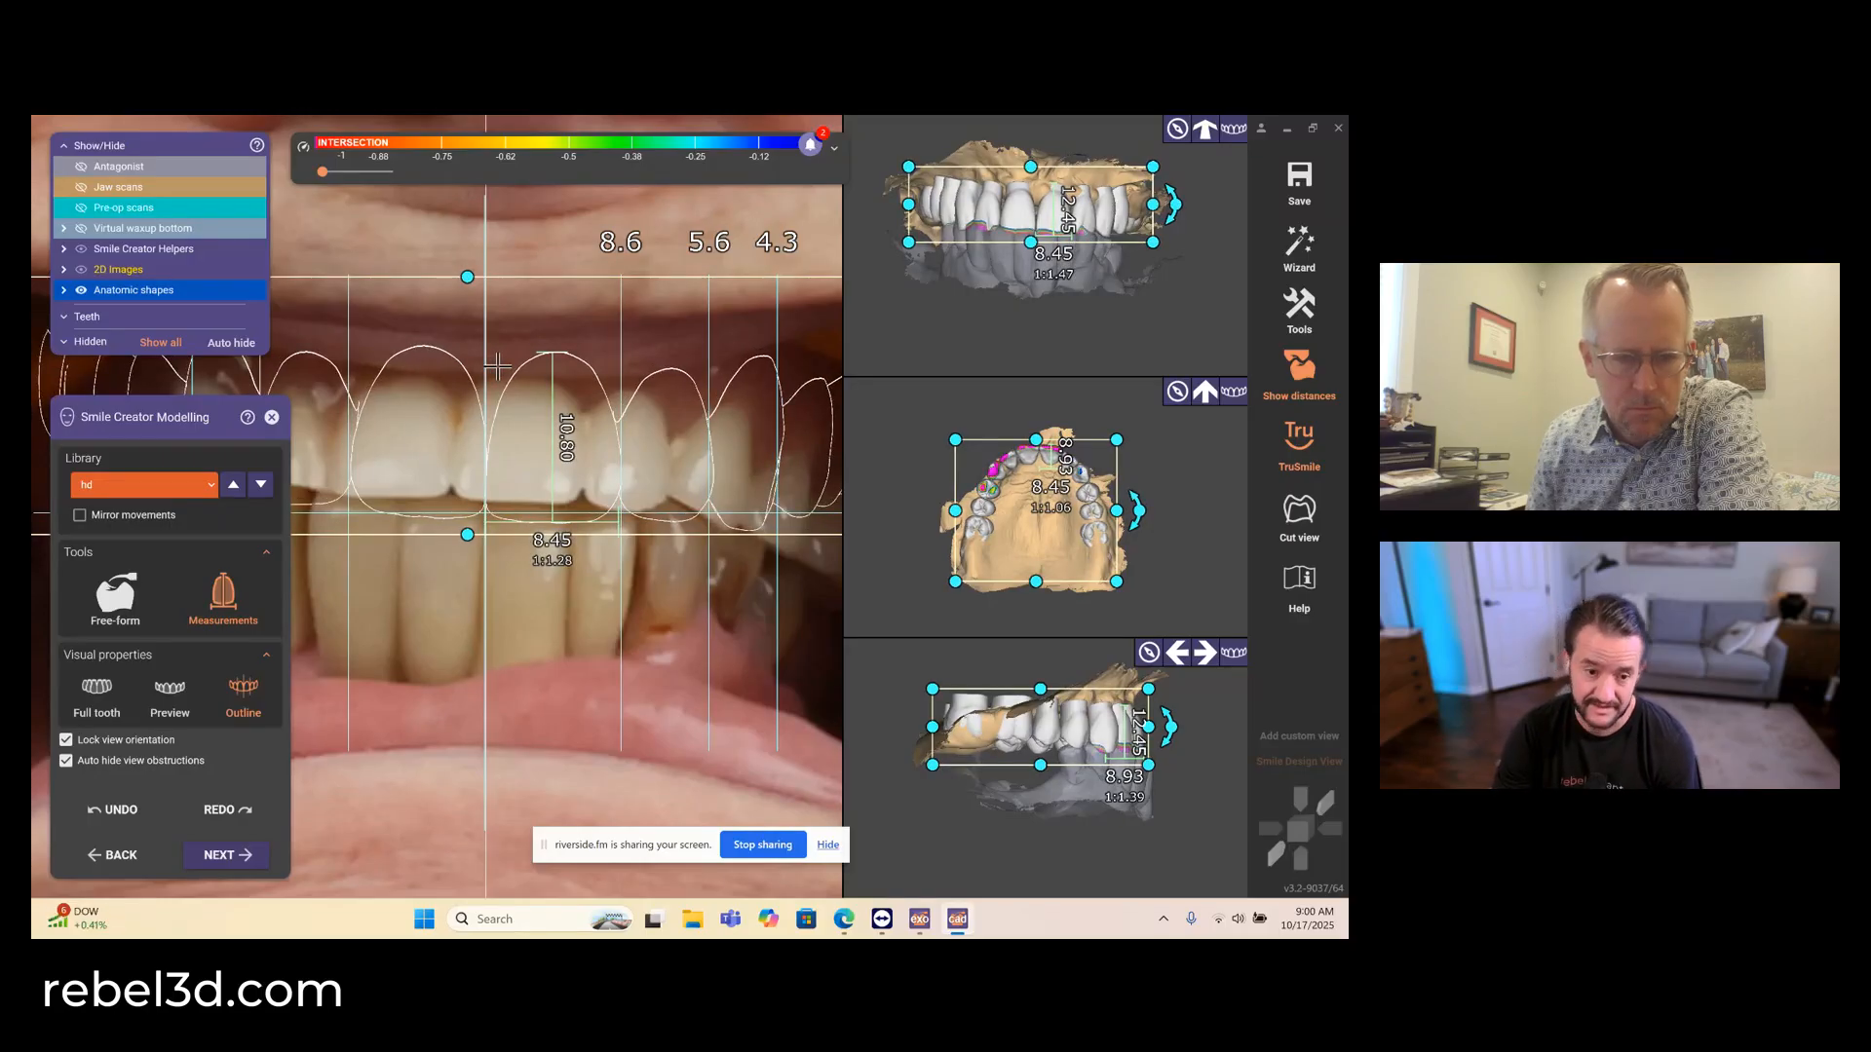
- Preview the new smile, compare it with the previous one using the before/after divider, and return to modelling
{"action": "left_click", "coordinate": [216, 856]}
{"action": "left_click", "coordinate": [216, 855]}
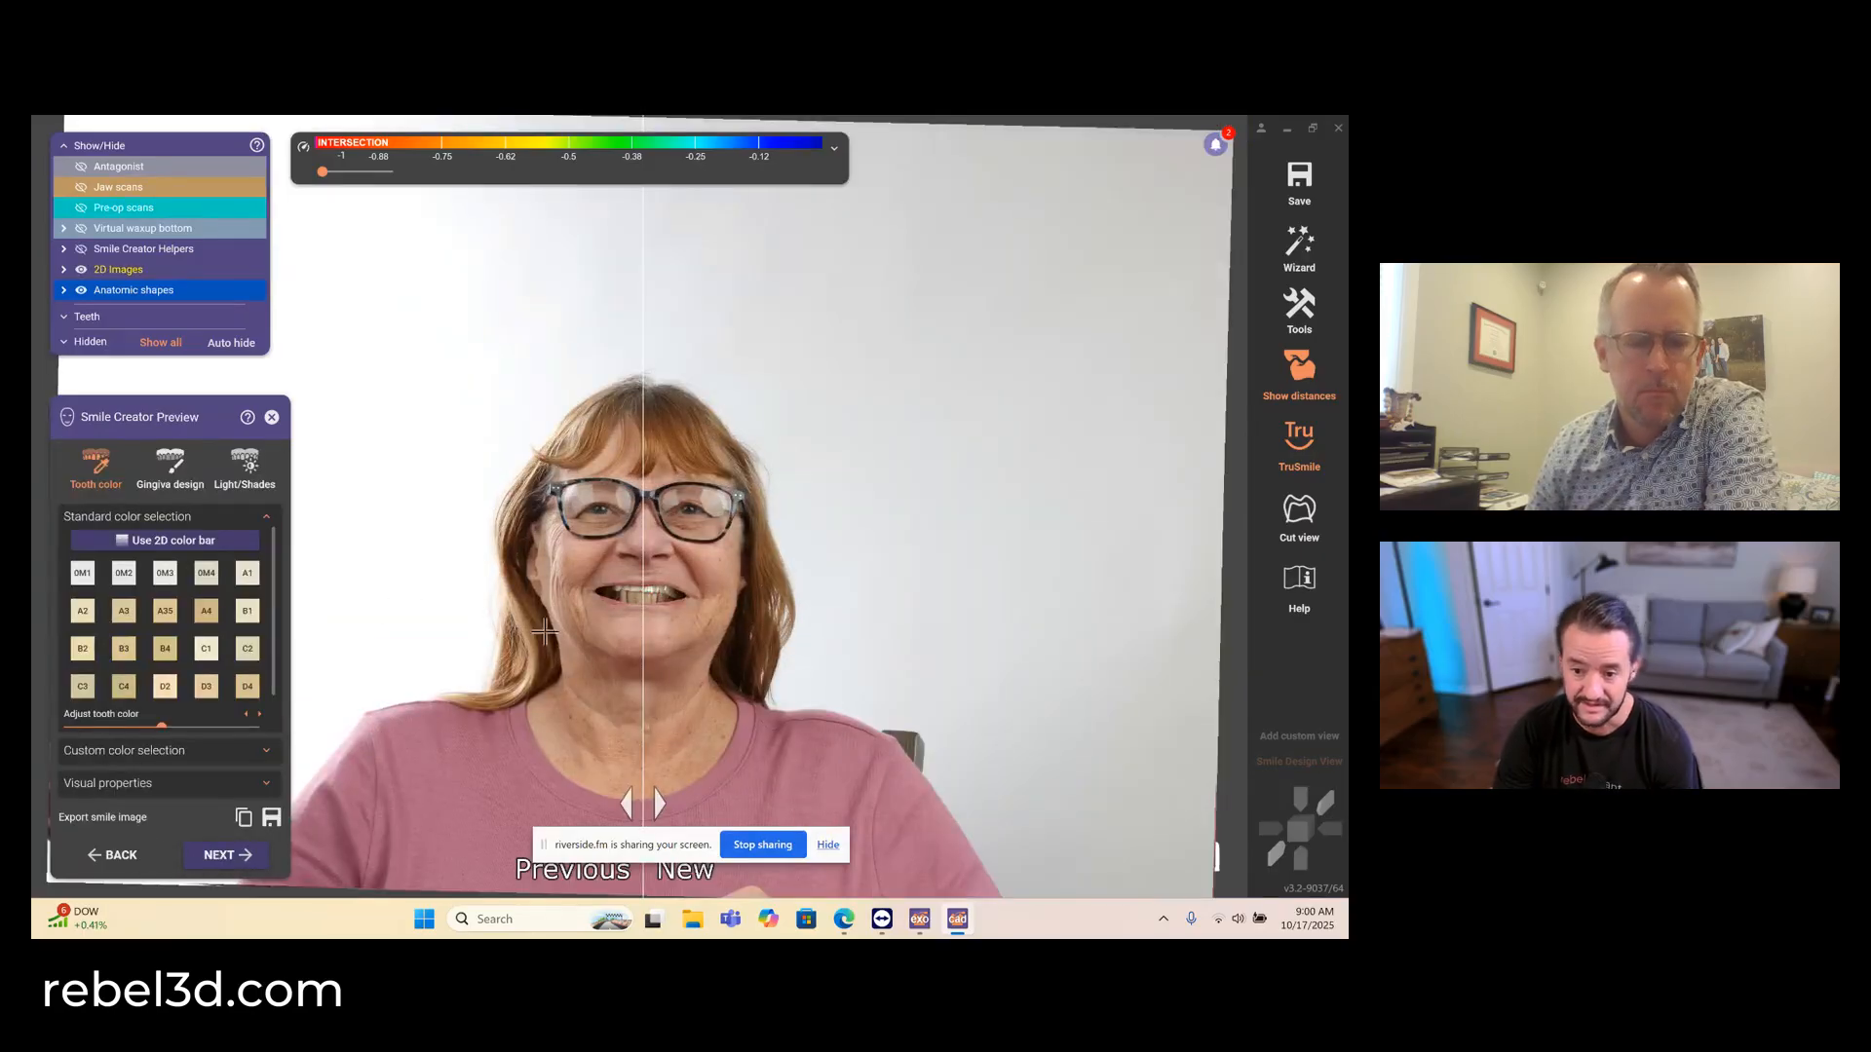
{"action": "mouse_move", "coordinate": [629, 803]}
{"action": "left_mouse_down"}
{"action": "mouse_move", "coordinate": [582, 804]}
{"action": "mouse_move", "coordinate": [667, 805]}
{"action": "mouse_move", "coordinate": [544, 809]}
{"action": "mouse_move", "coordinate": [752, 805]}
{"action": "mouse_move", "coordinate": [595, 805]}
{"action": "left_mouse_up"}
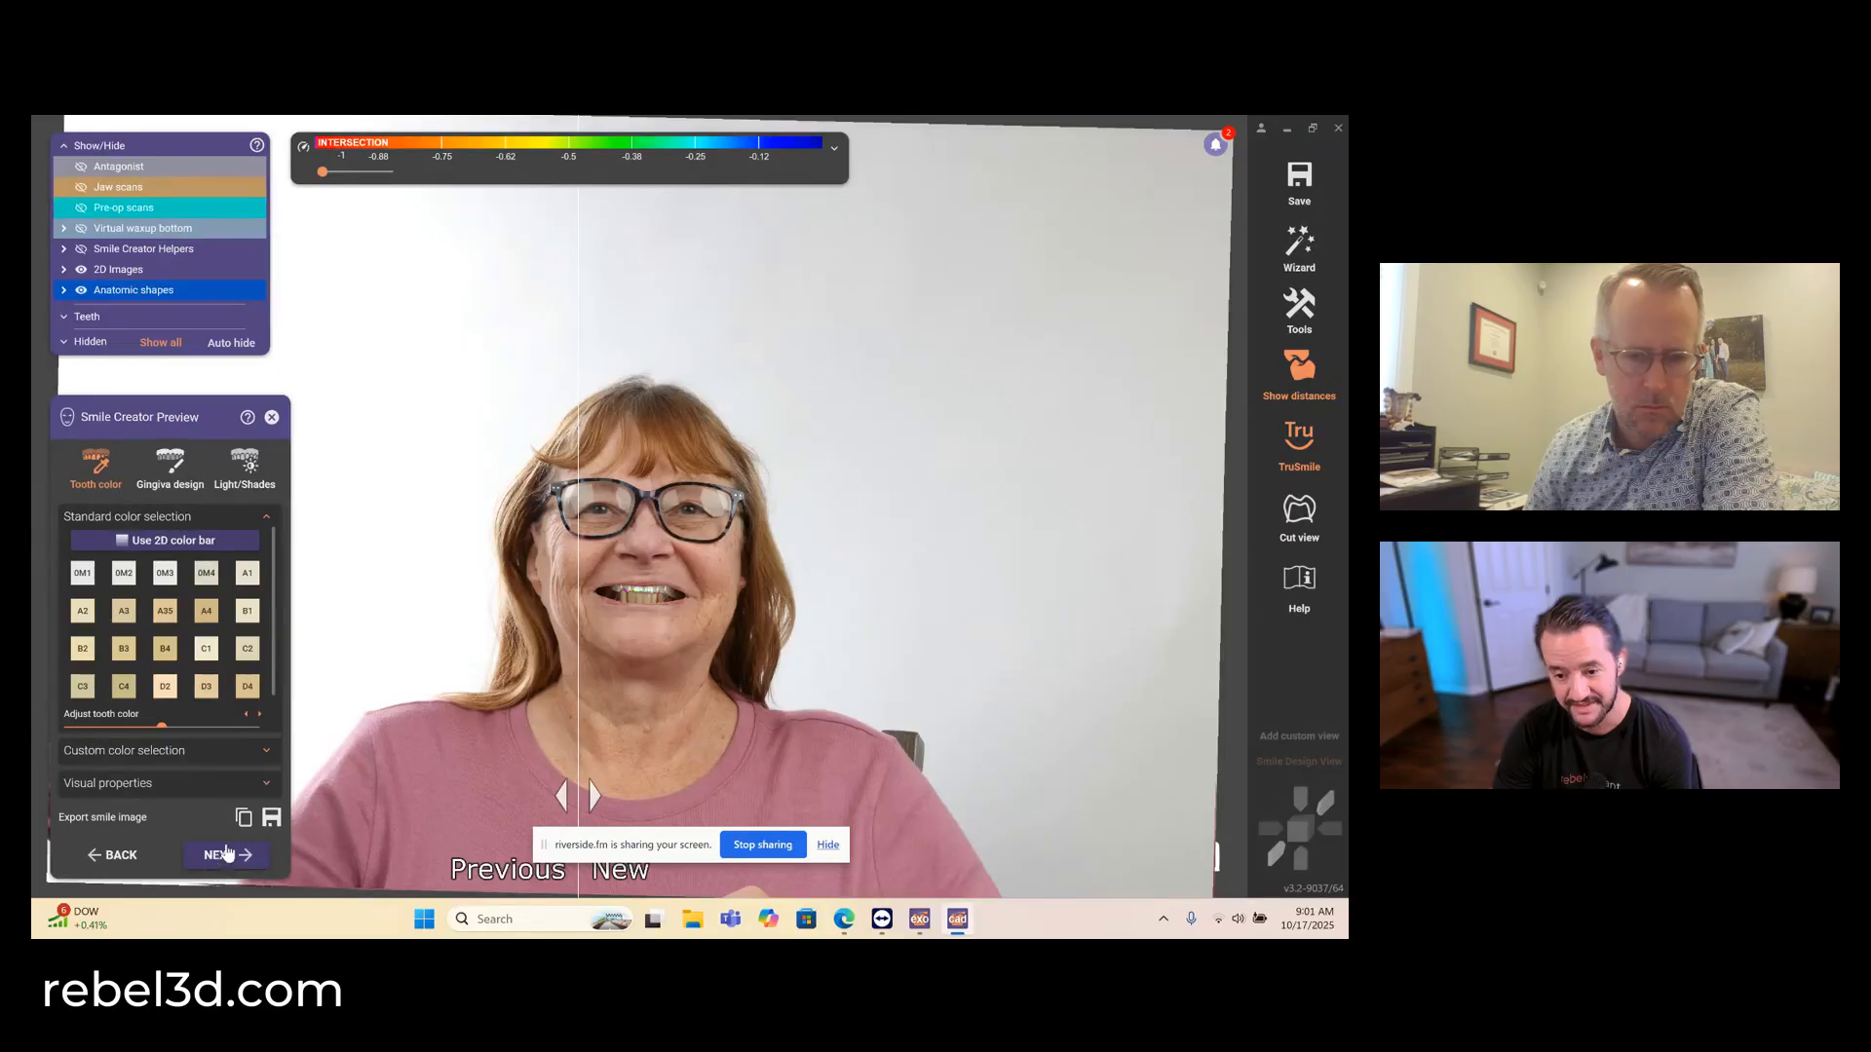
{"action": "left_click", "coordinate": [227, 853]}
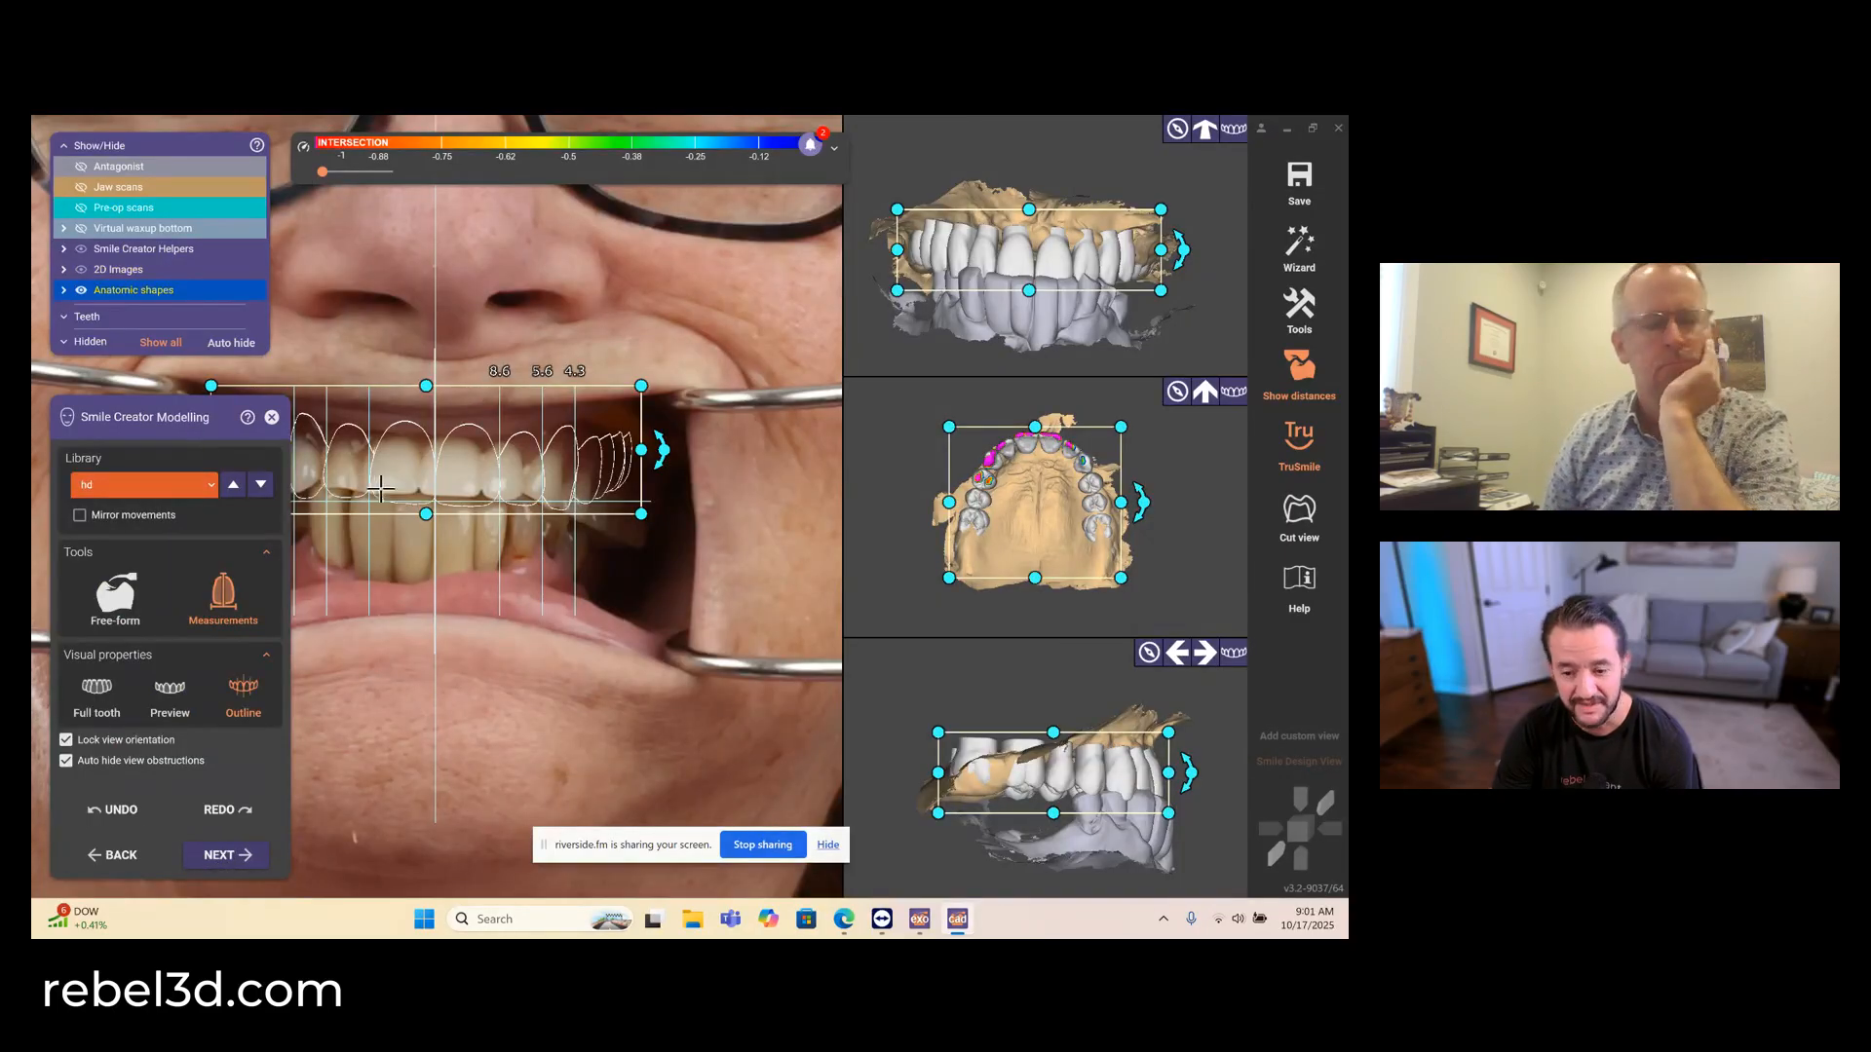
- Lower the tooth arch slightly over the patient's teeth and accept it after a before/after smile preview
{"action": "scroll", "coordinate": [447, 461], "scroll_direction": "up", "scroll_amount": 3}
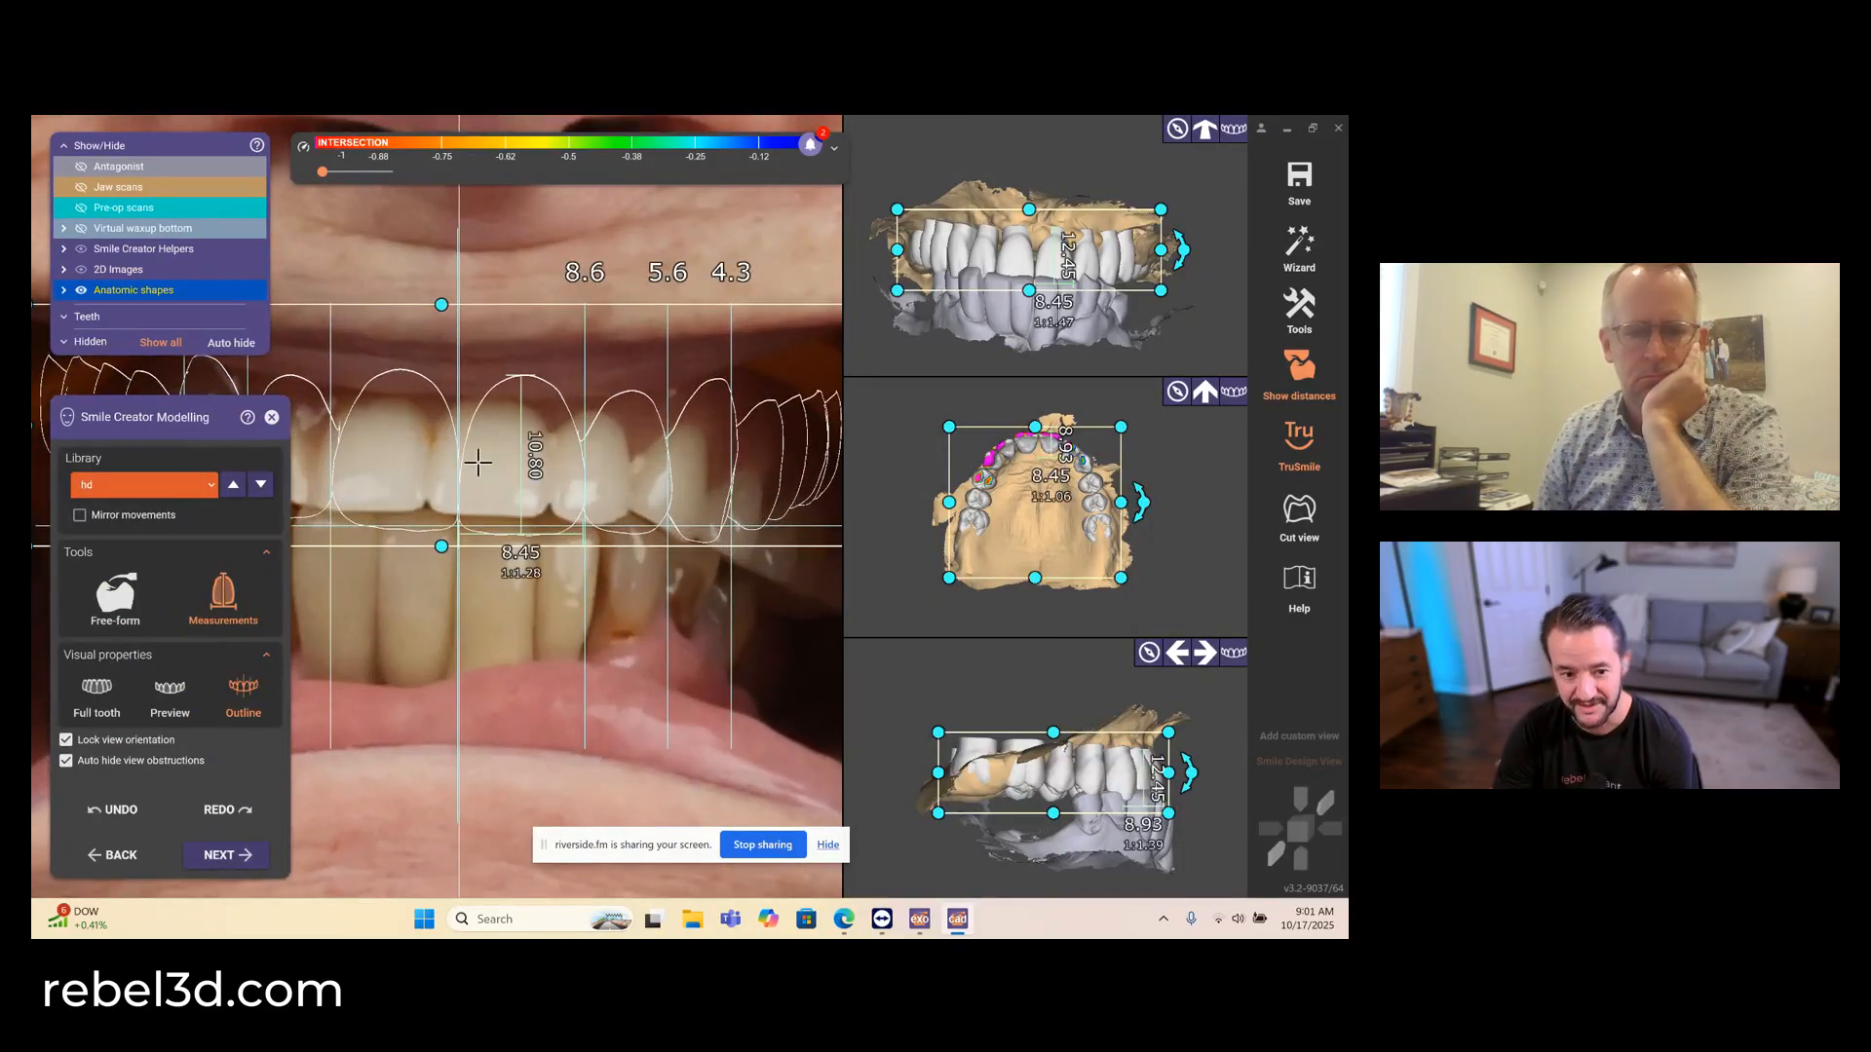
{"action": "left_click_drag", "start_coordinate": [477, 461], "coordinate": [477, 469]}
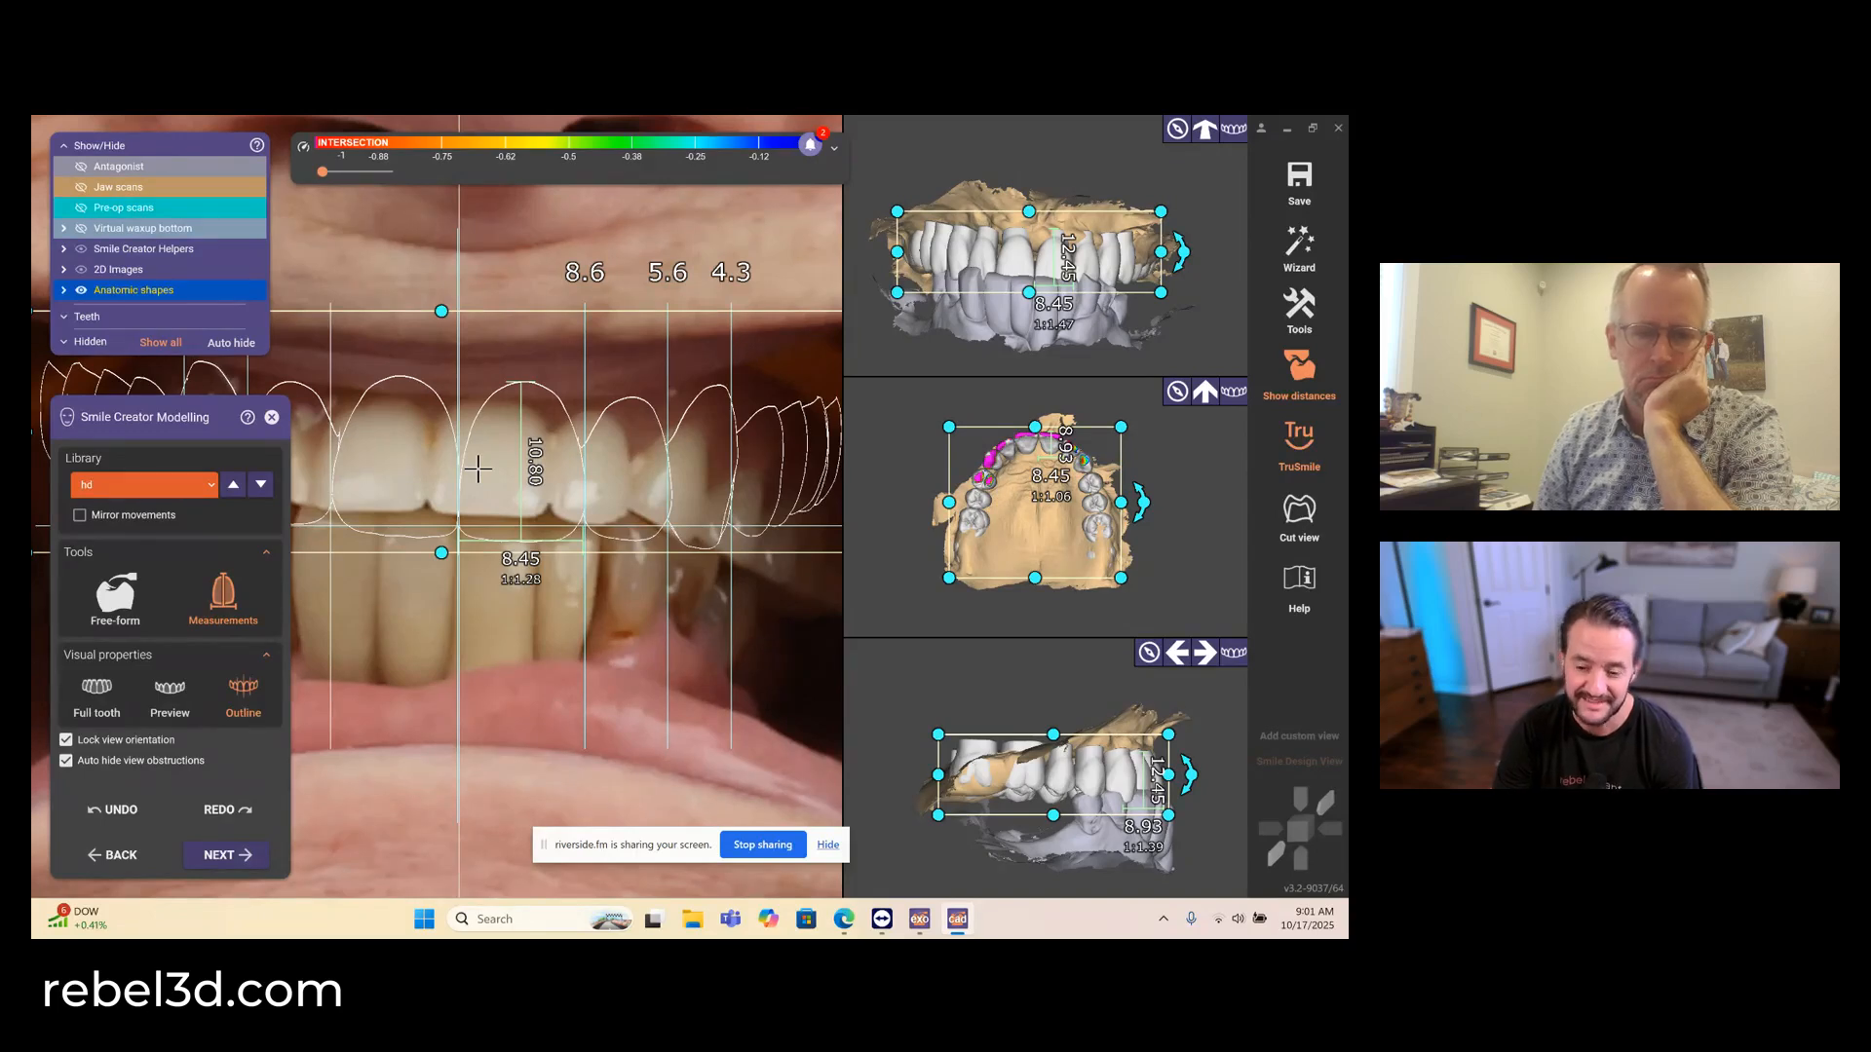
{"action": "left_click", "coordinate": [219, 855]}
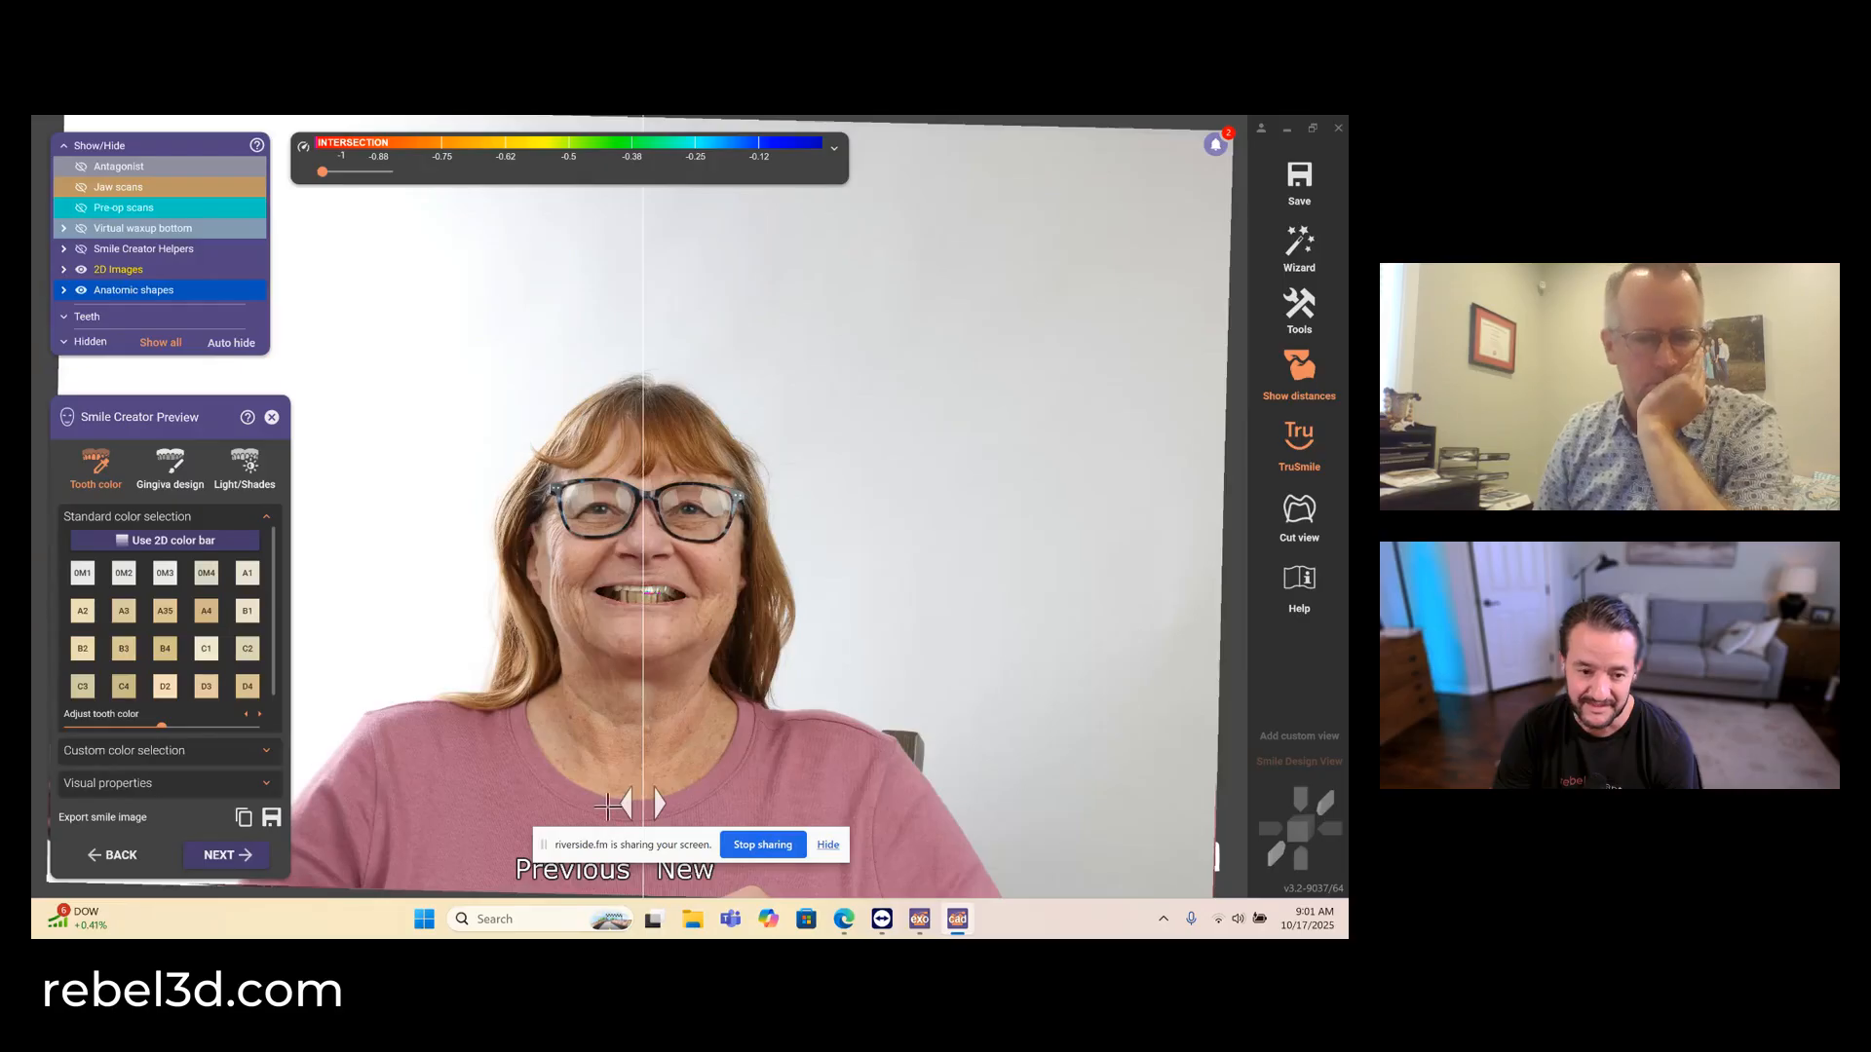
{"action": "left_click_drag", "start_coordinate": [629, 801], "coordinate": [588, 801]}
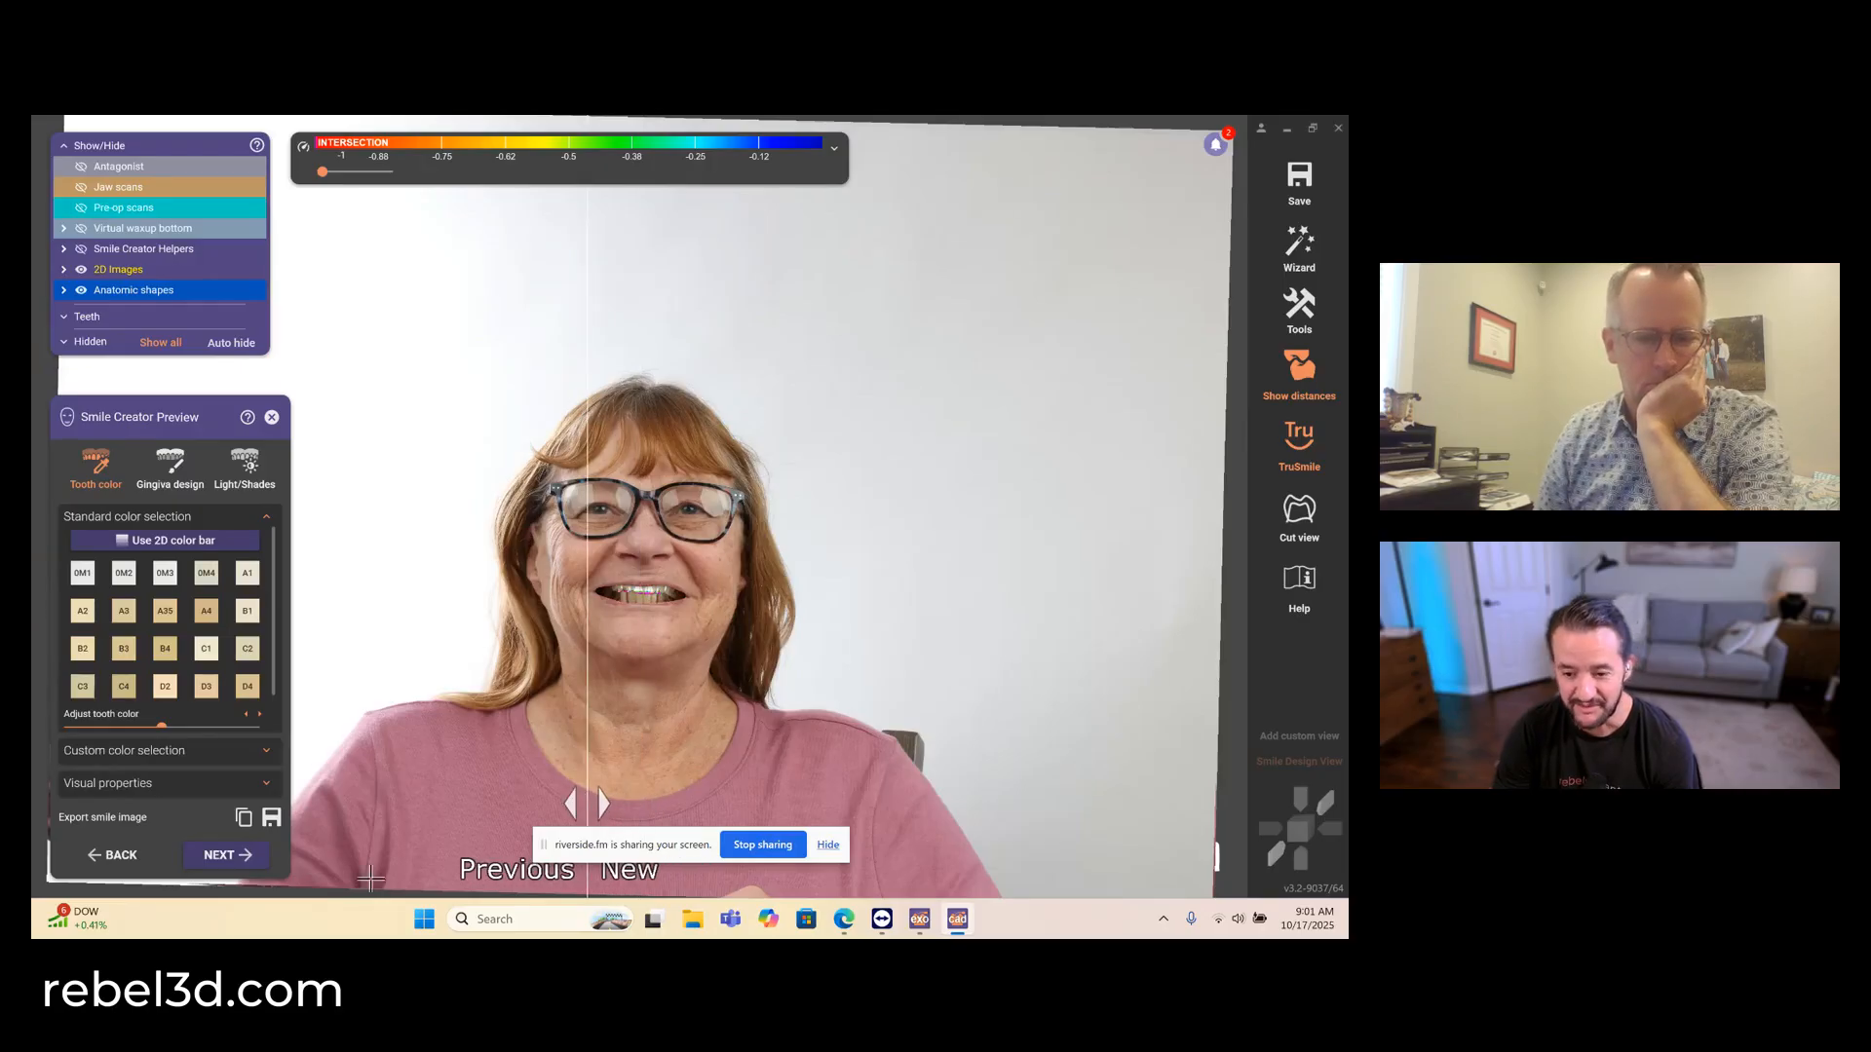
{"action": "left_click", "coordinate": [218, 854]}
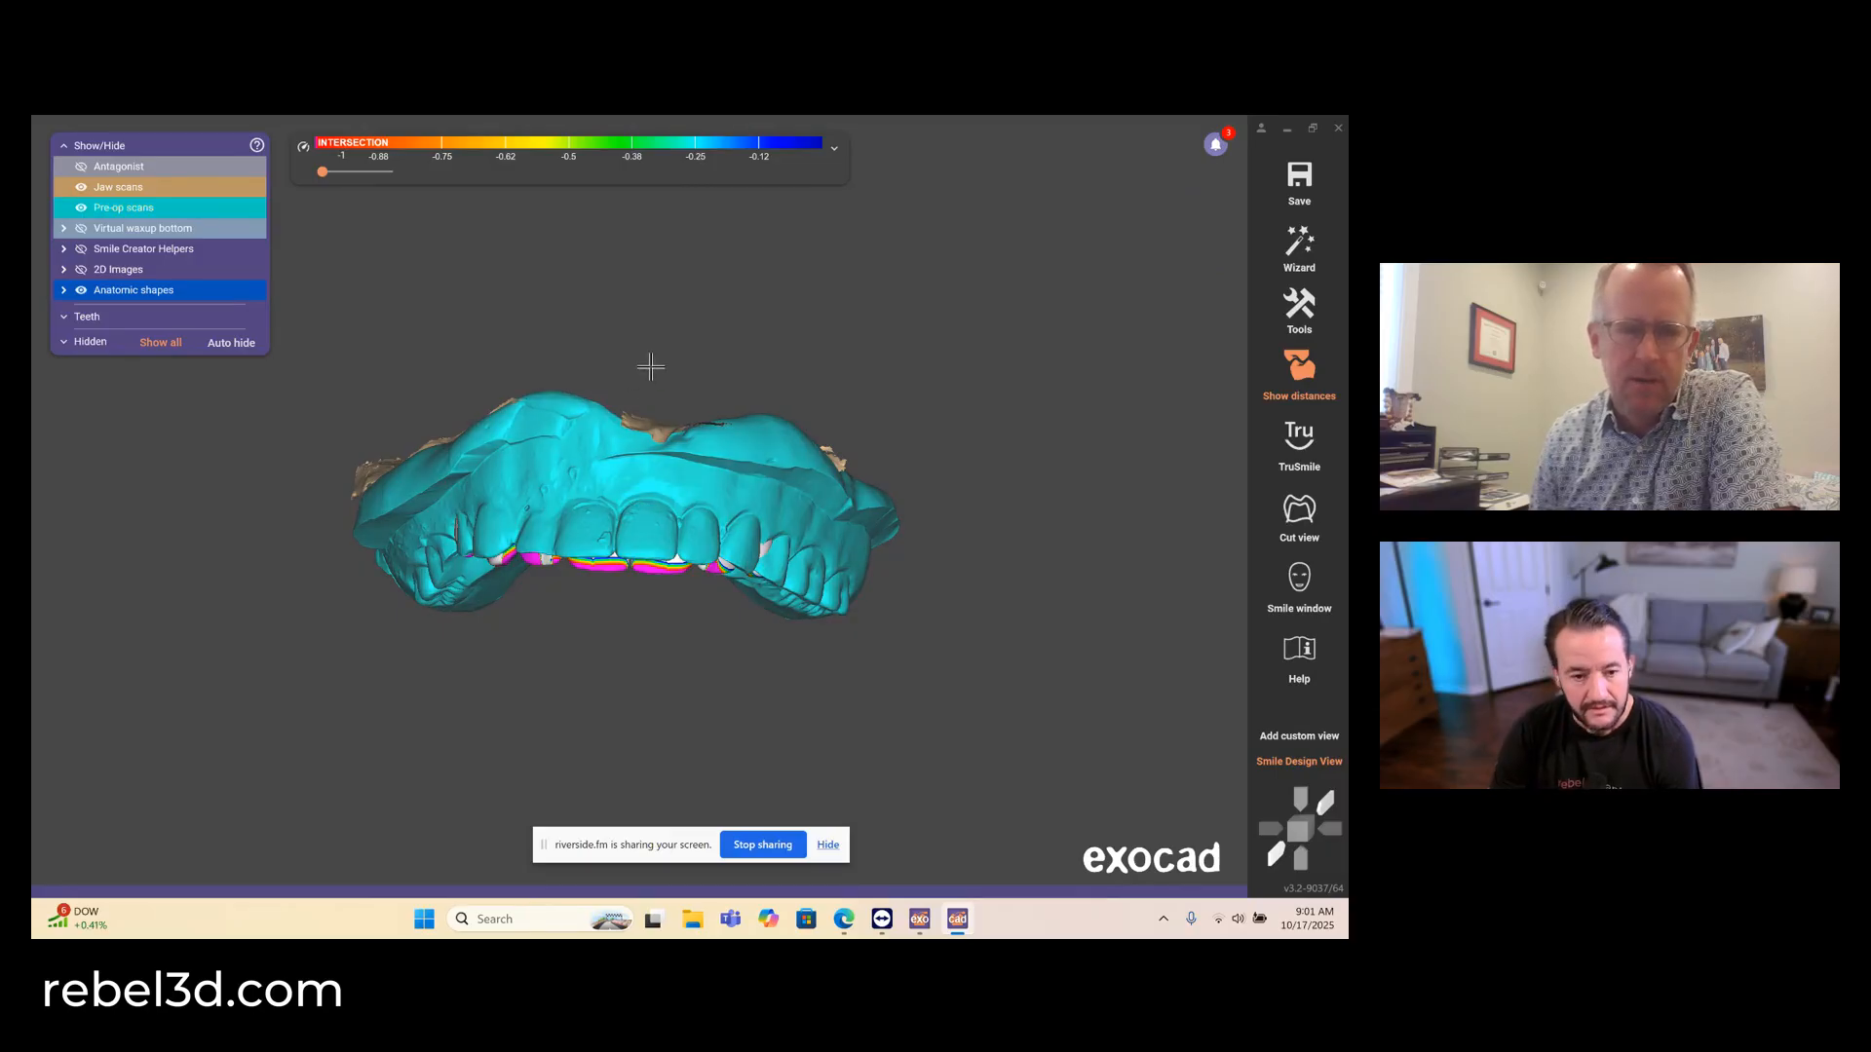
- Show the antagonist and hide the pre-op scan to inspect the designed teeth against the lower arch
{"action": "left_click", "coordinate": [81, 189]}
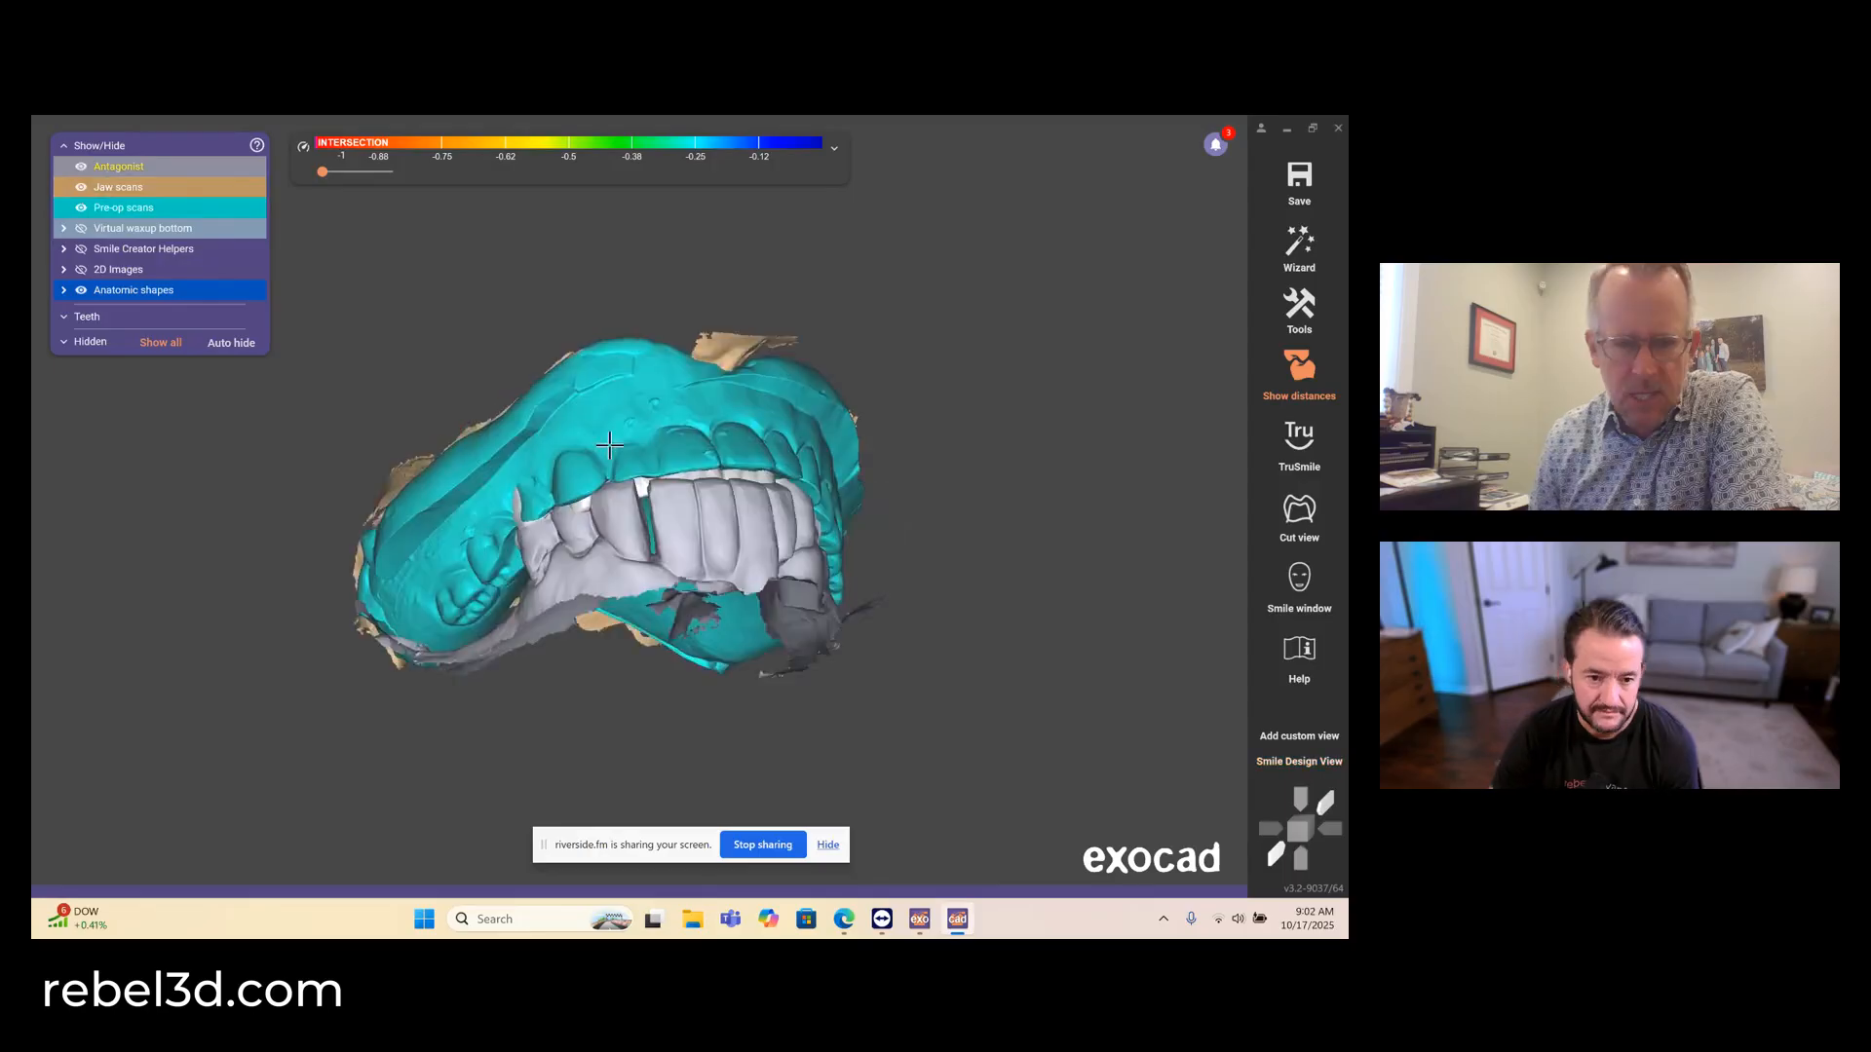
{"action": "right_click_drag", "start_coordinate": [610, 445], "coordinate": [606, 444]}
{"action": "left_click", "coordinate": [118, 208]}
{"action": "right_click_drag", "start_coordinate": [693, 486], "coordinate": [694, 487]}
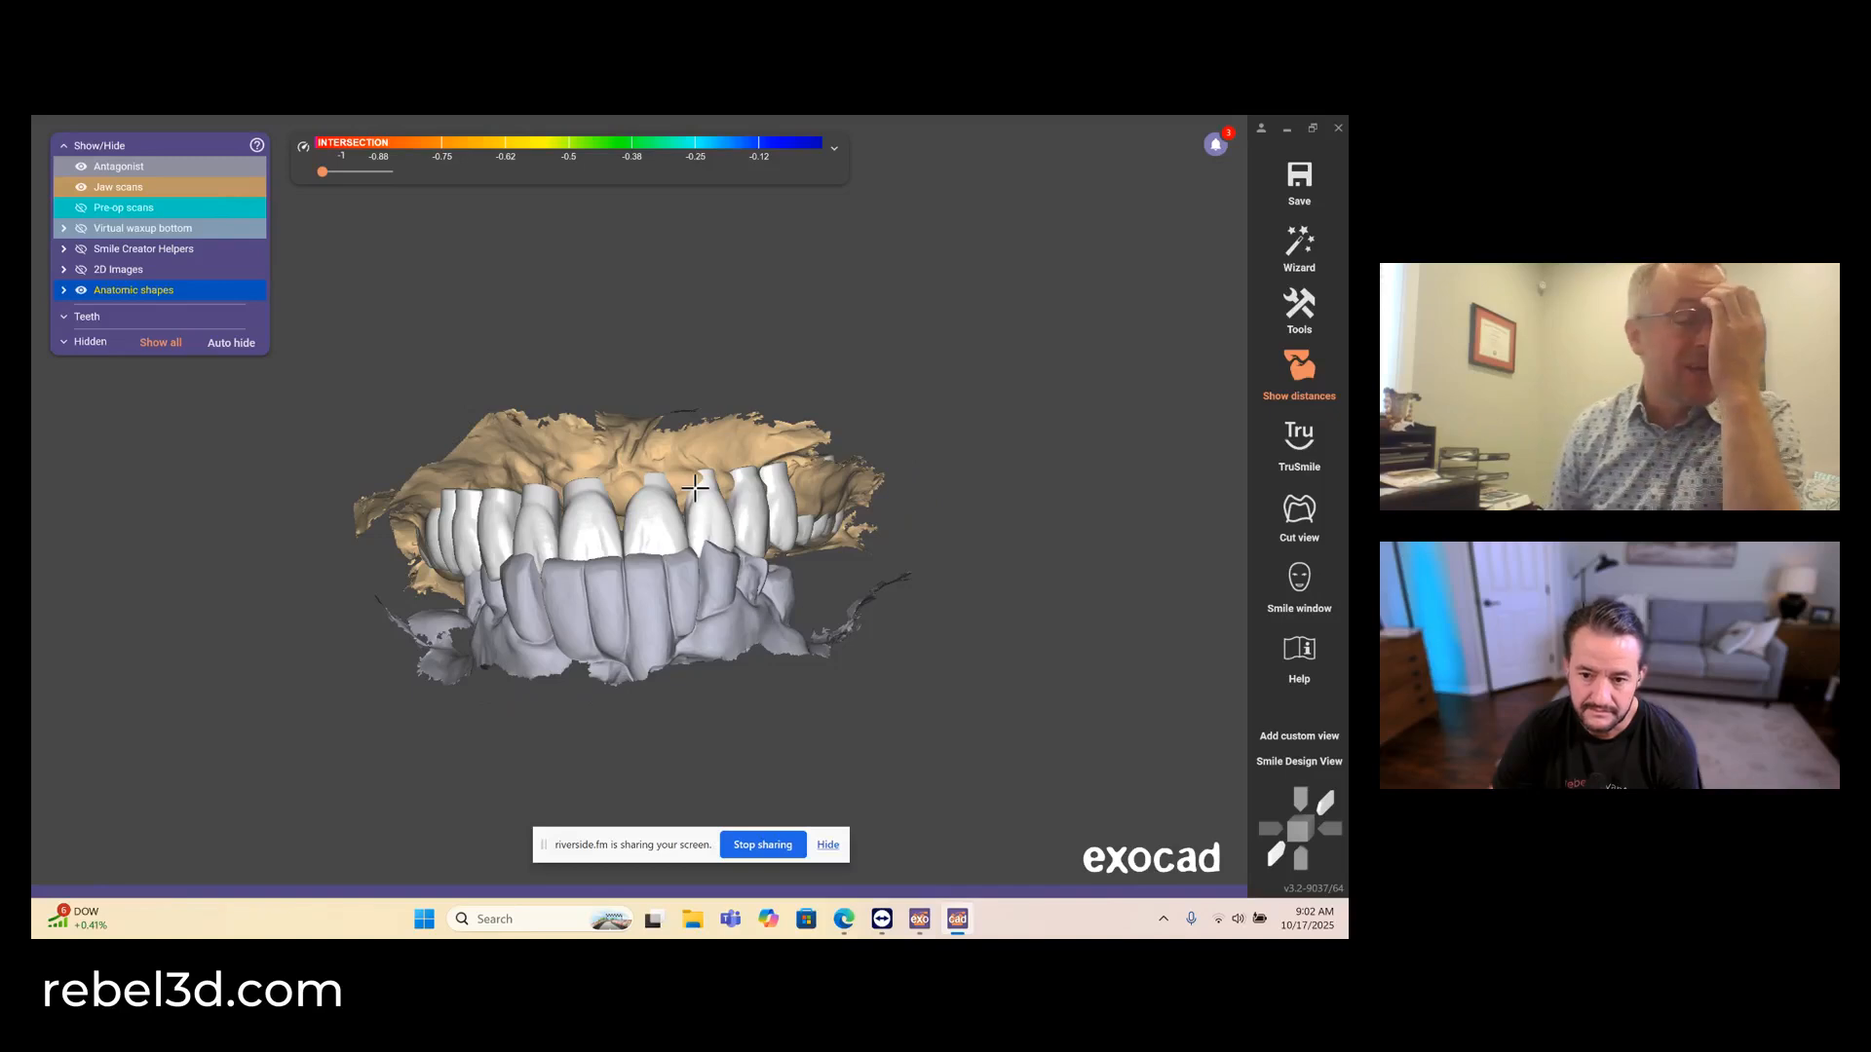
- Return to the wizard and accept the hd library models for teeth 2–15, continuing to tooth placement
{"action": "left_click", "coordinate": [1299, 248]}
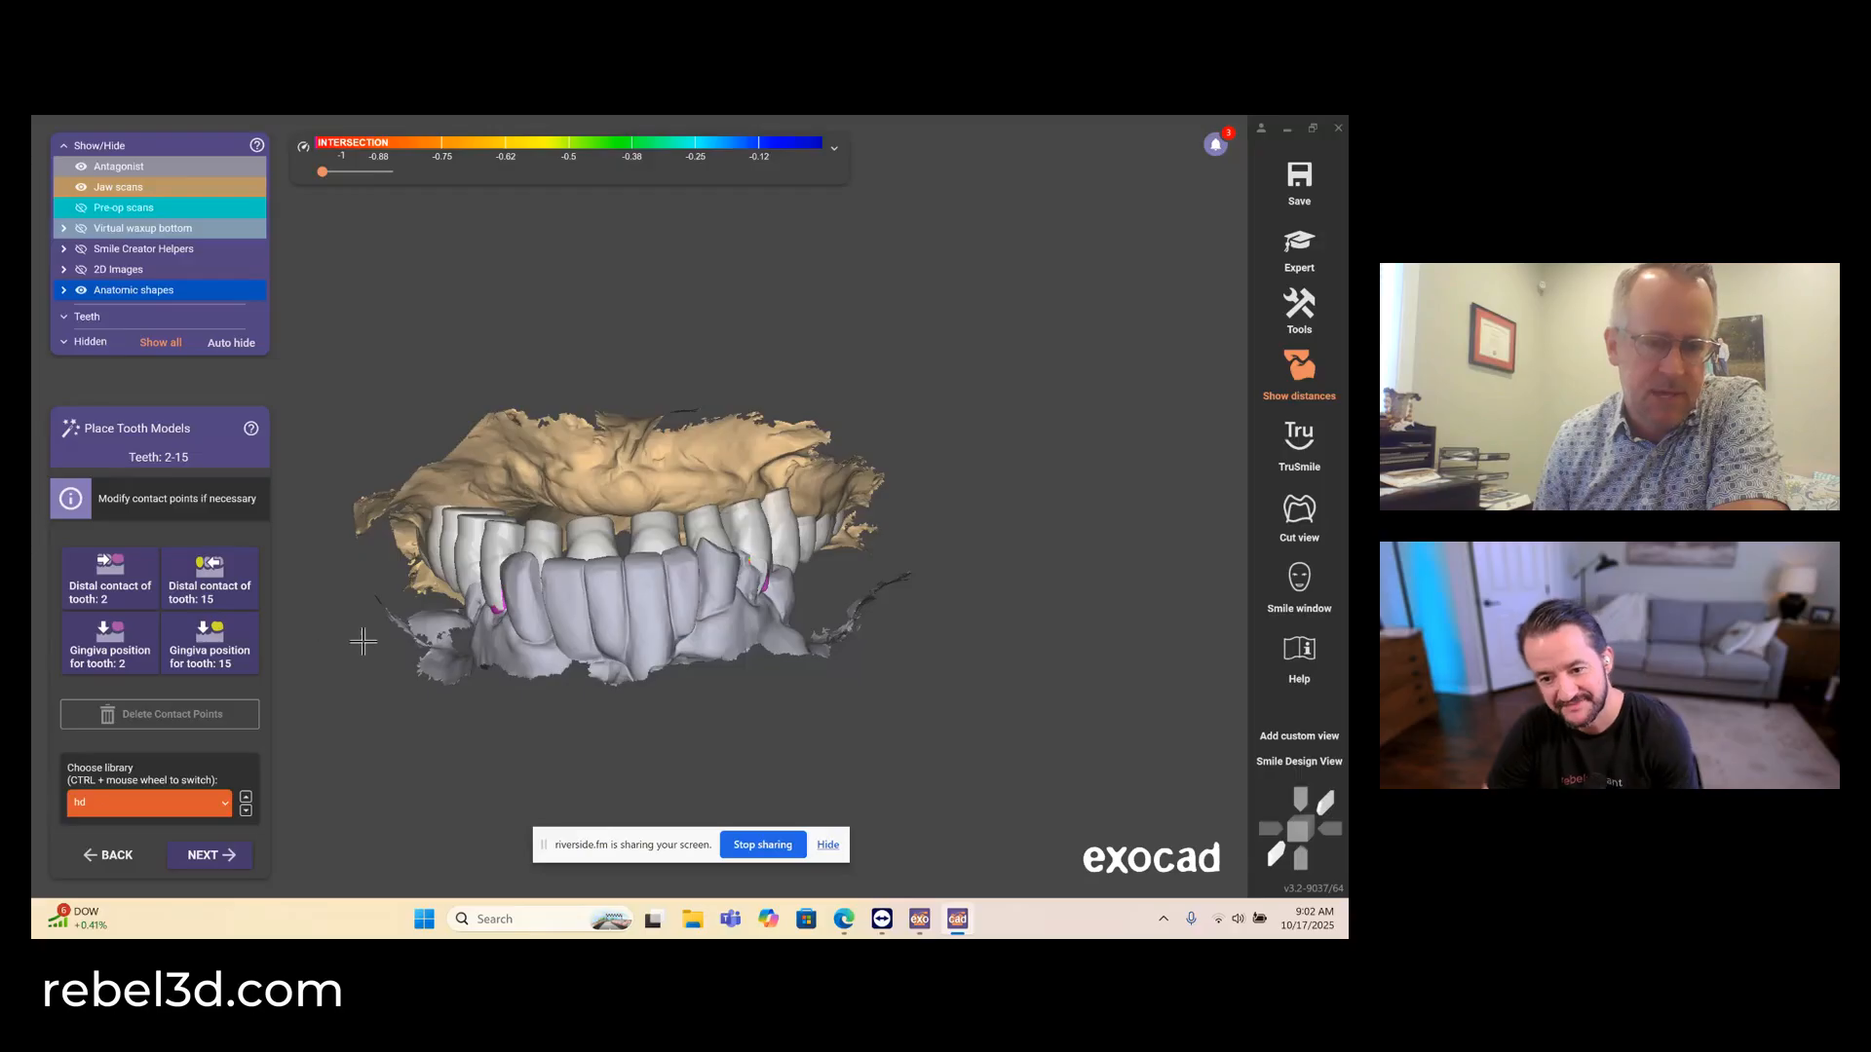
{"action": "mouse_move", "coordinate": [469, 640]}
{"action": "right_mouse_down"}
{"action": "mouse_move", "coordinate": [531, 468]}
{"action": "mouse_move", "coordinate": [487, 526]}
{"action": "mouse_move", "coordinate": [475, 640]}
{"action": "right_mouse_up"}
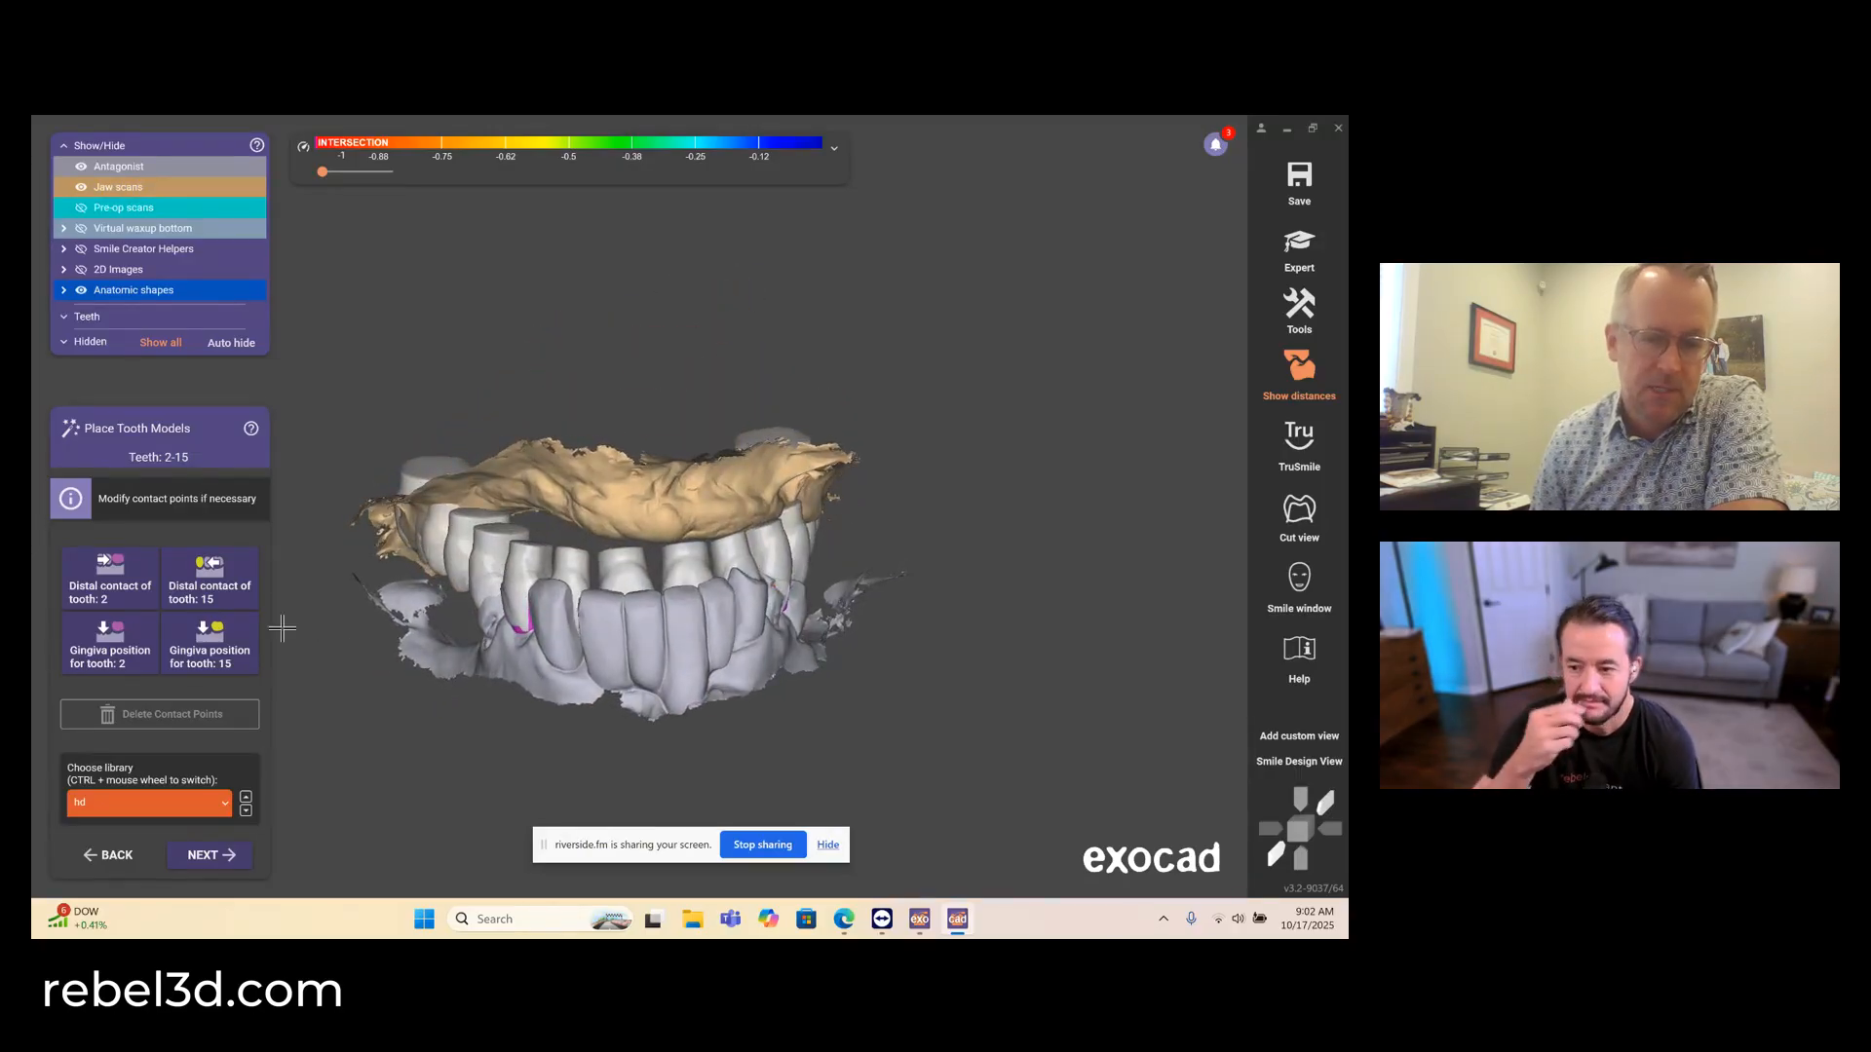
{"action": "left_click", "coordinate": [208, 856]}
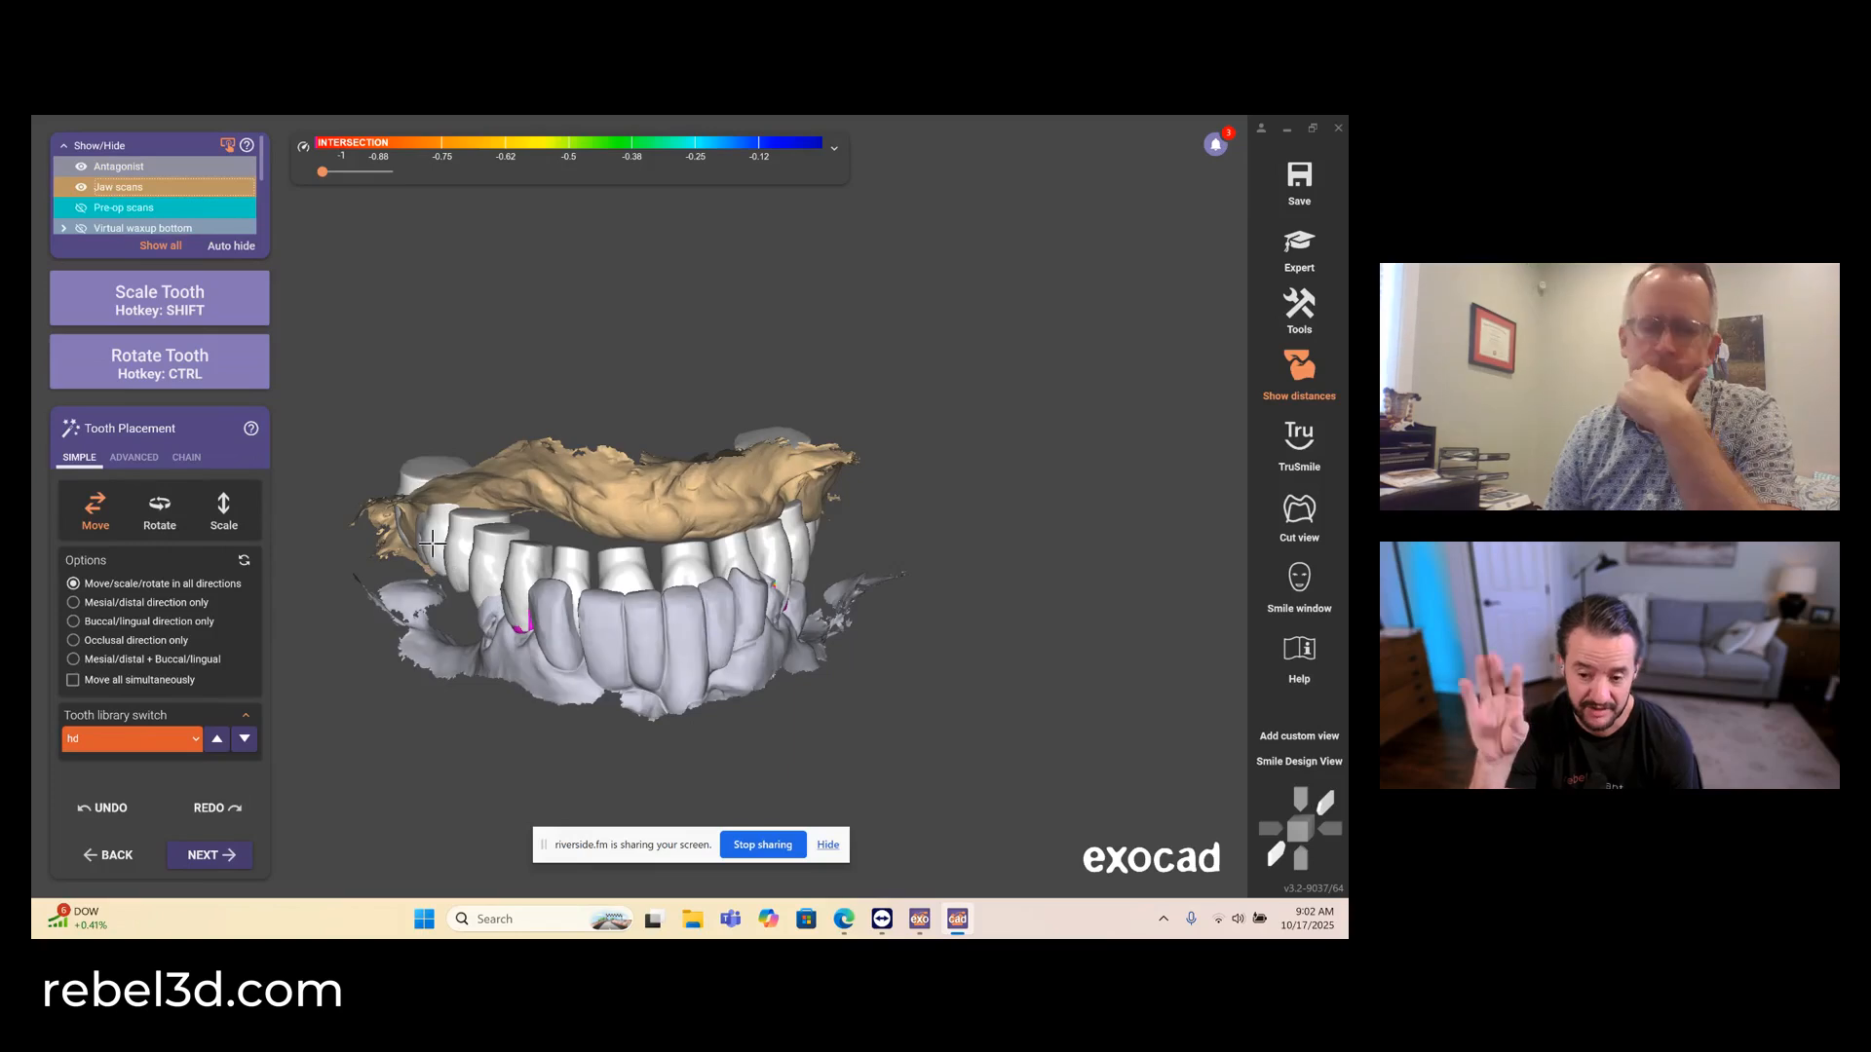
- Hide the antagonist and, with all teeth set to move simultaneously, shift the whole arch forward on the upper jaw scan
{"action": "left_click", "coordinate": [83, 168]}
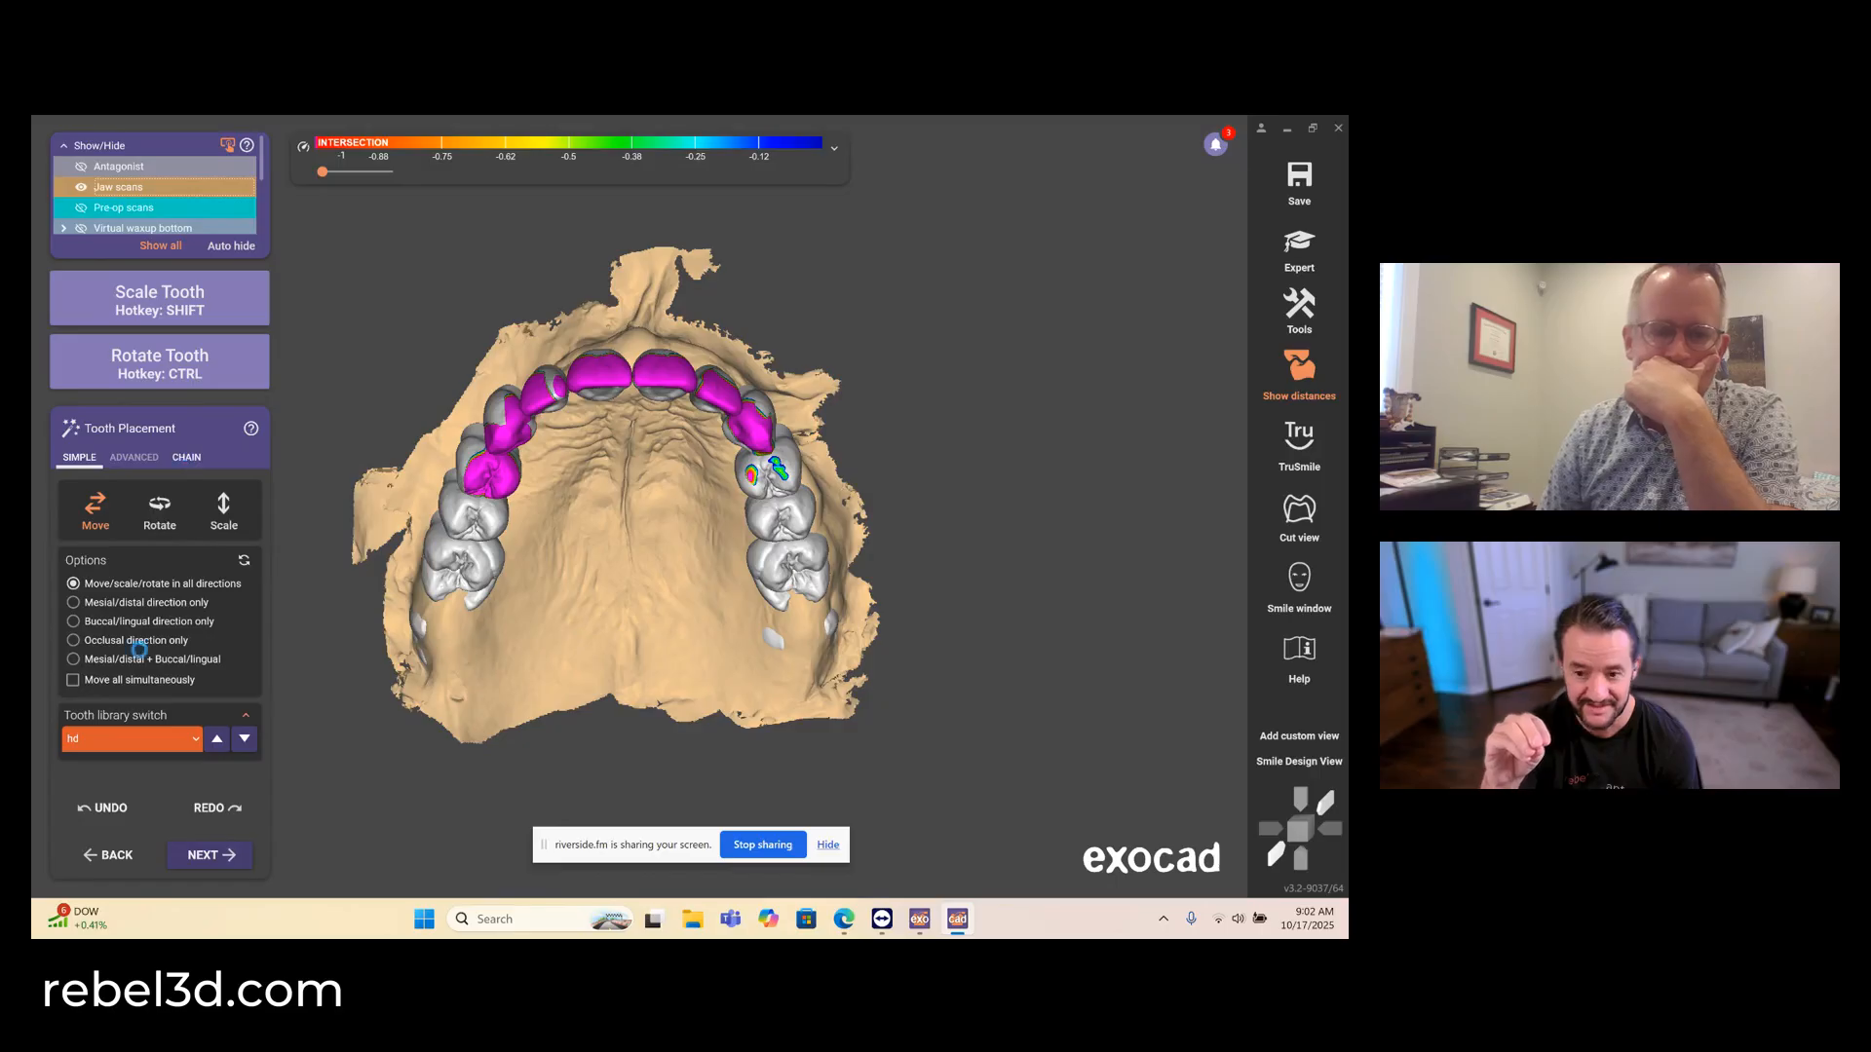
{"action": "left_click", "coordinate": [90, 459]}
{"action": "left_click", "coordinate": [73, 680]}
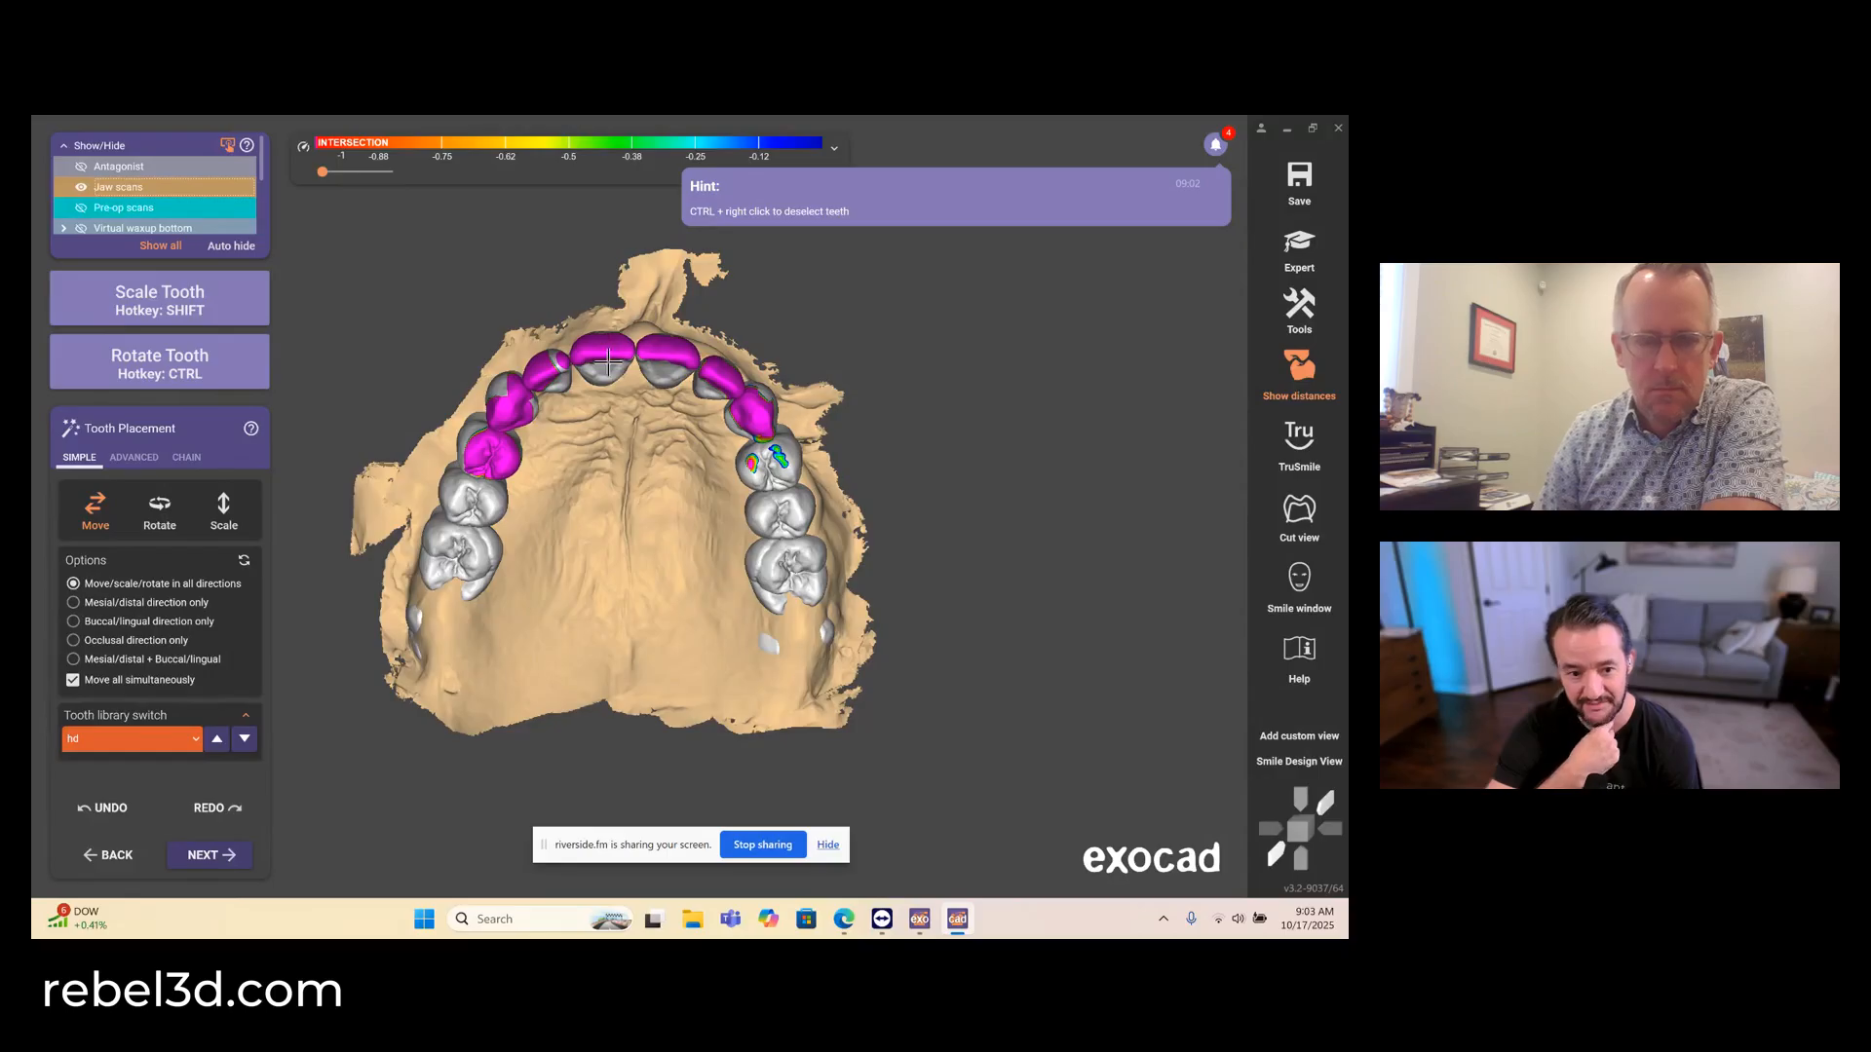
{"action": "left_click_drag", "start_coordinate": [608, 363], "coordinate": [620, 325]}
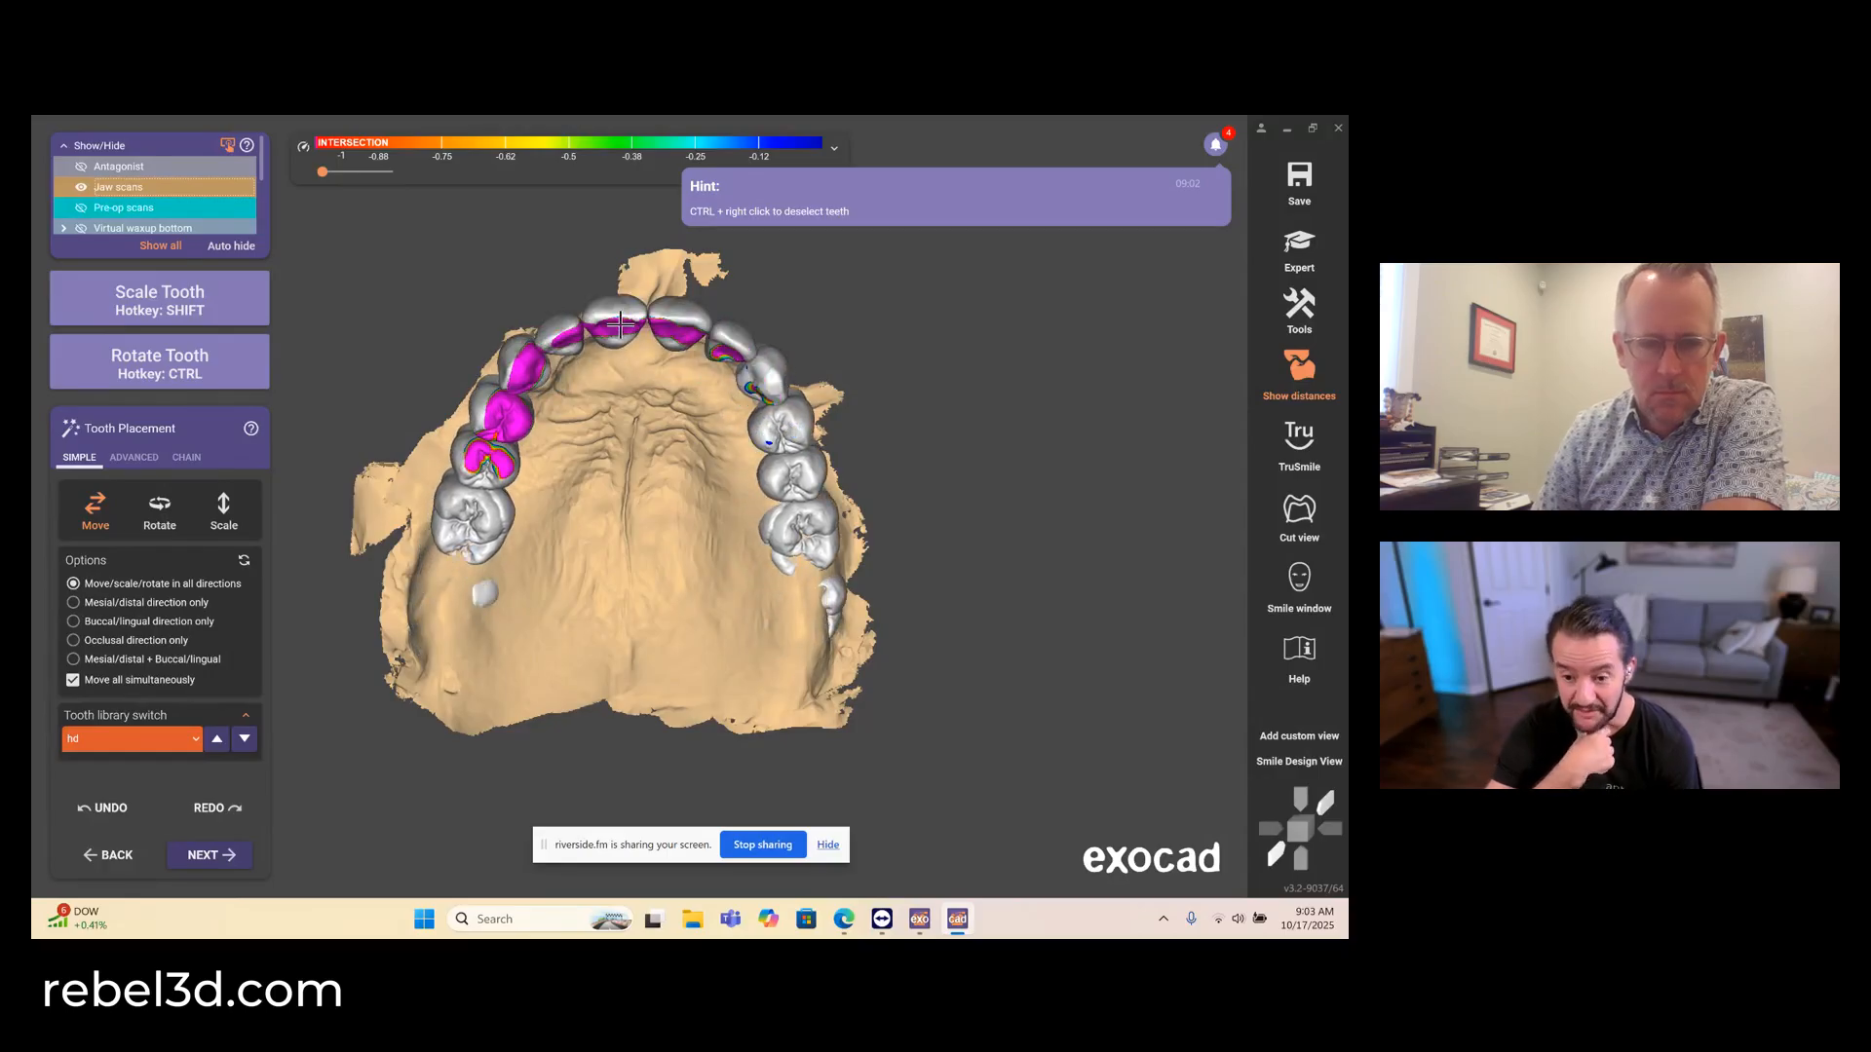
- Refine the whole arch's position over the upper jaw, checking its overlap with the antagonist shown and hidden
{"action": "left_click", "coordinate": [81, 166]}
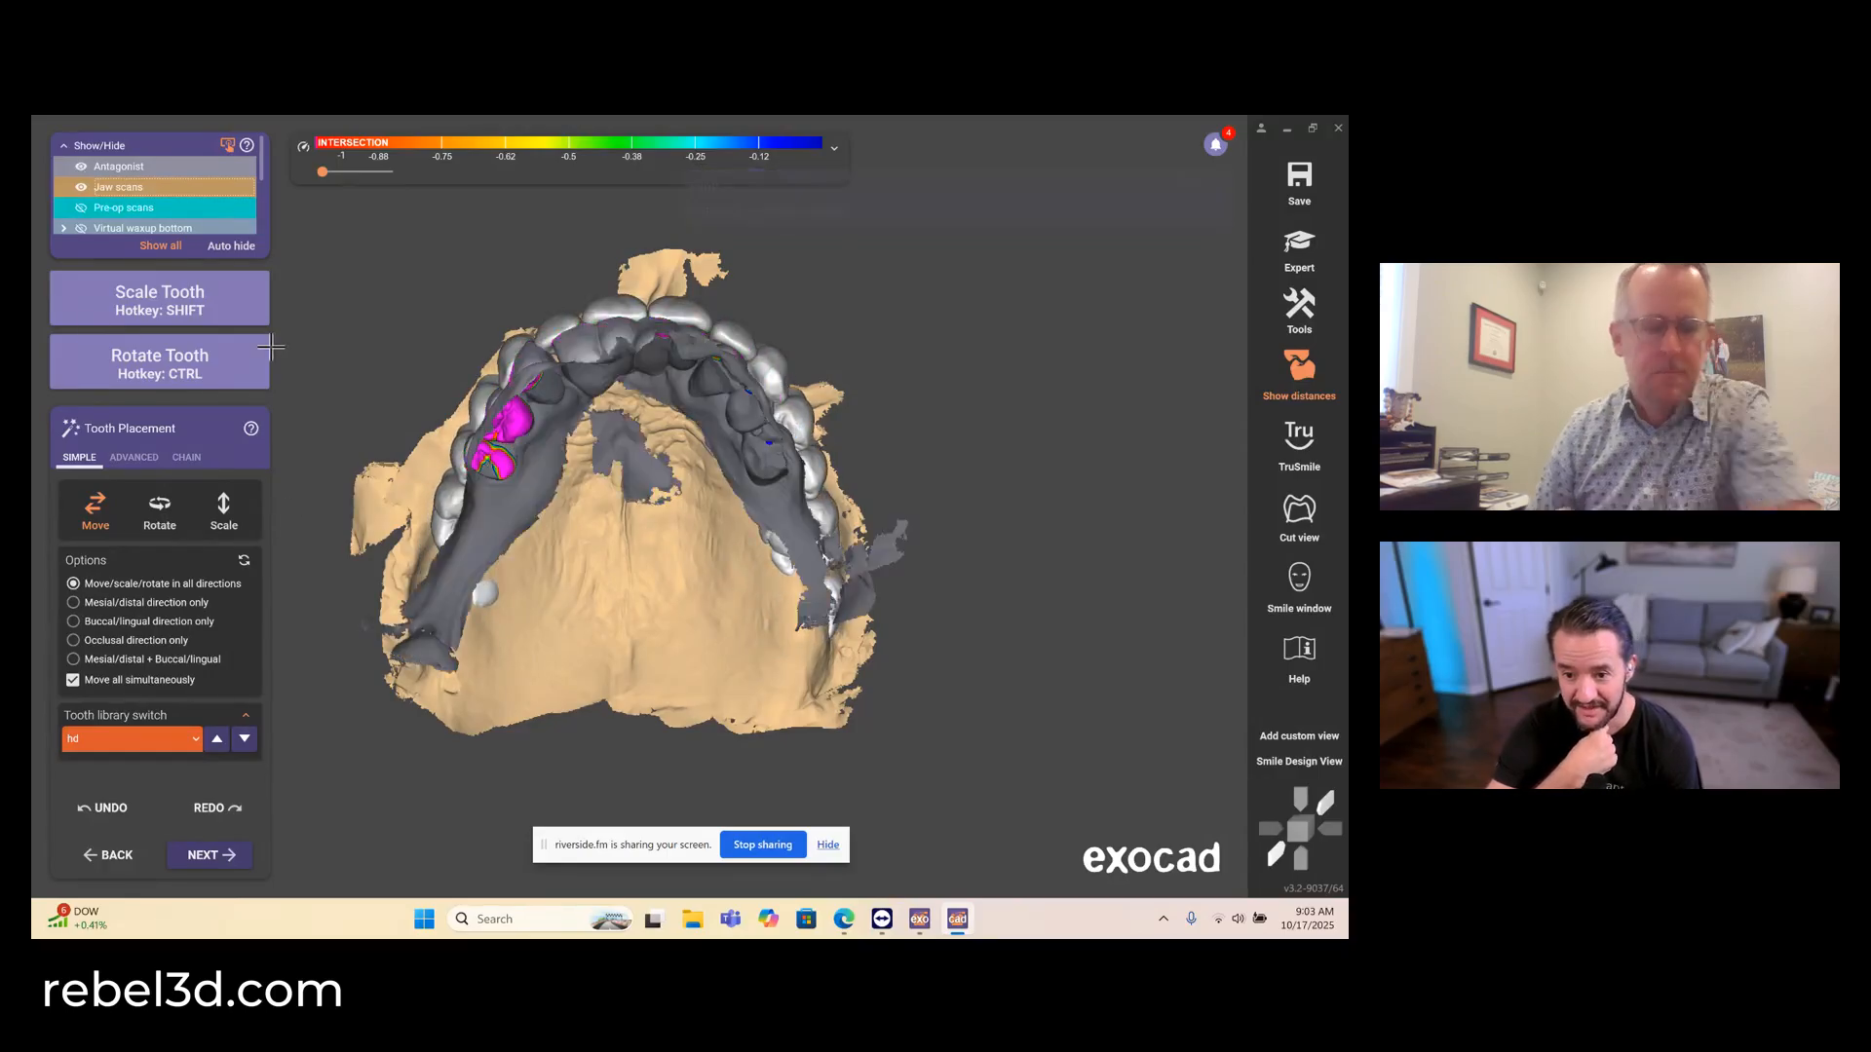
{"action": "right_click_drag", "start_coordinate": [375, 450], "coordinate": [501, 301]}
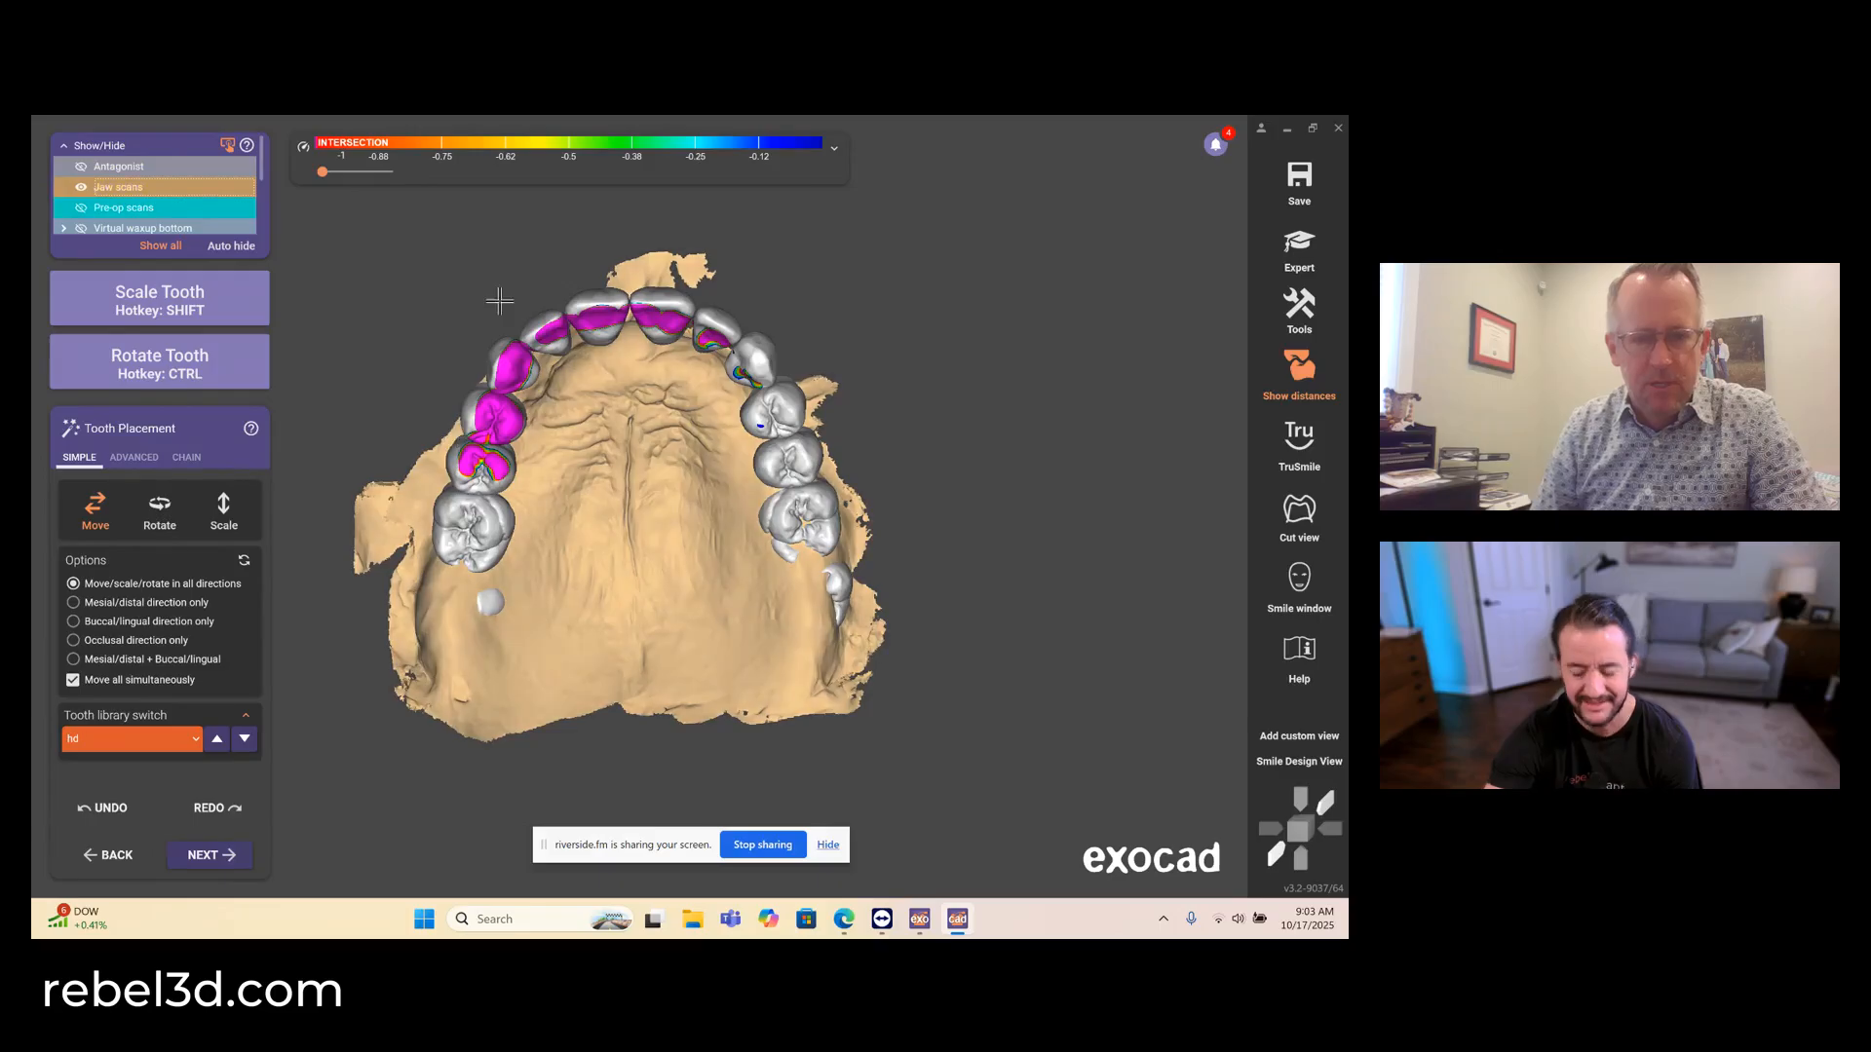
{"action": "left_click_drag", "start_coordinate": [493, 423], "coordinate": [498, 411]}
{"action": "right_click_drag", "start_coordinate": [499, 411], "coordinate": [590, 596]}
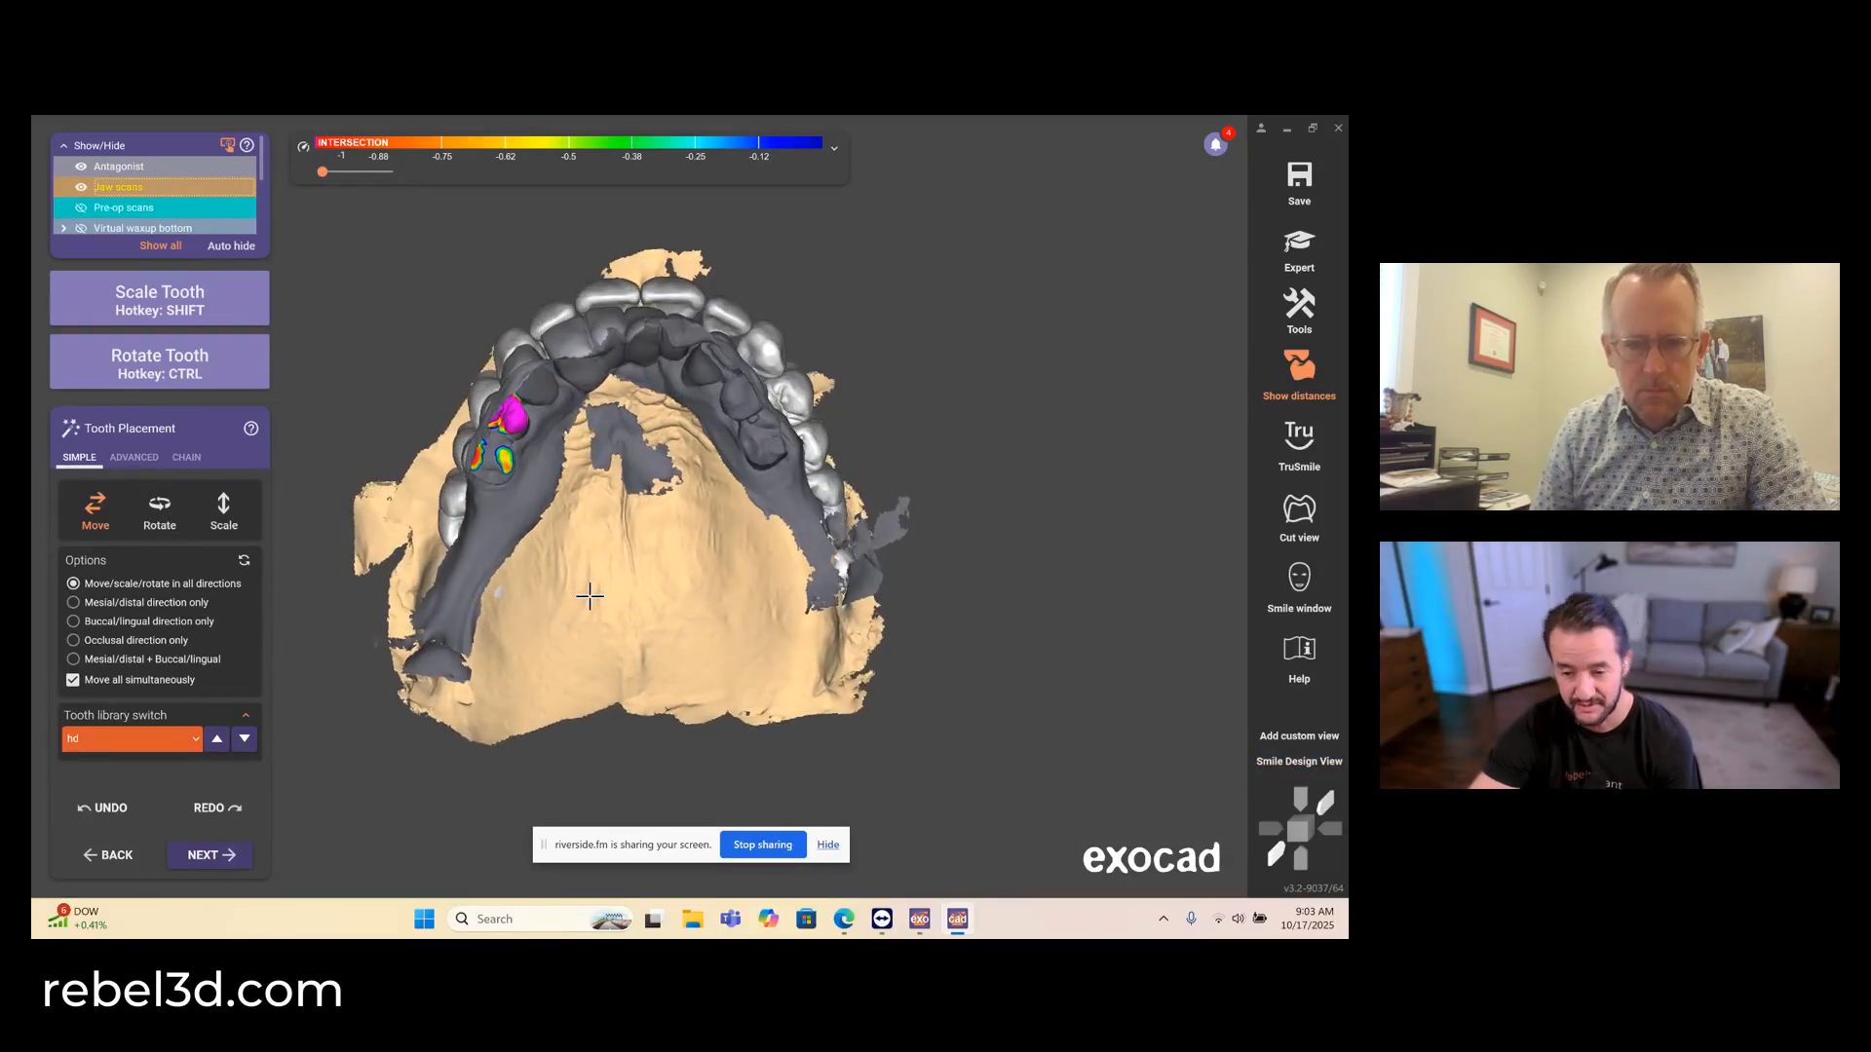
{"action": "key", "text": "a"}
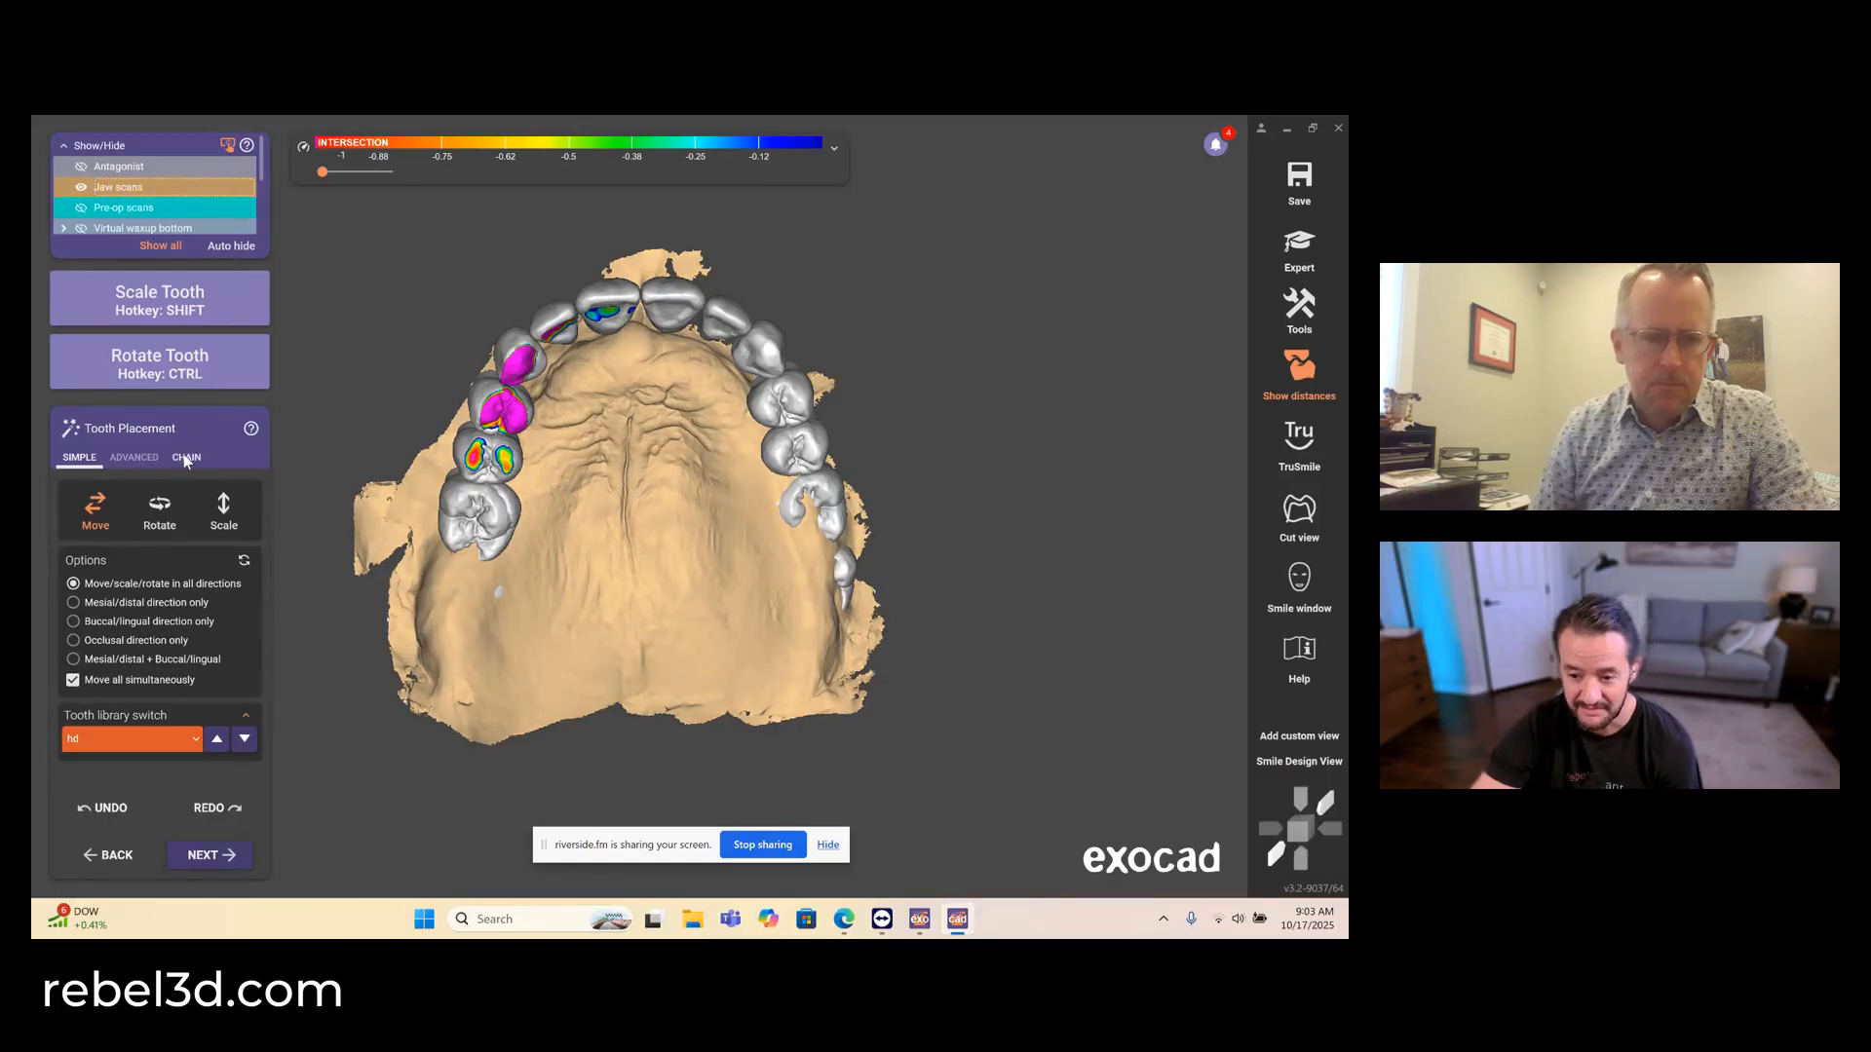
- In chain mode, anchor the two central incisors and pull the posterior teeth back and outward along the ridge
{"action": "right_click_drag", "start_coordinate": [592, 480], "coordinate": [593, 481]}
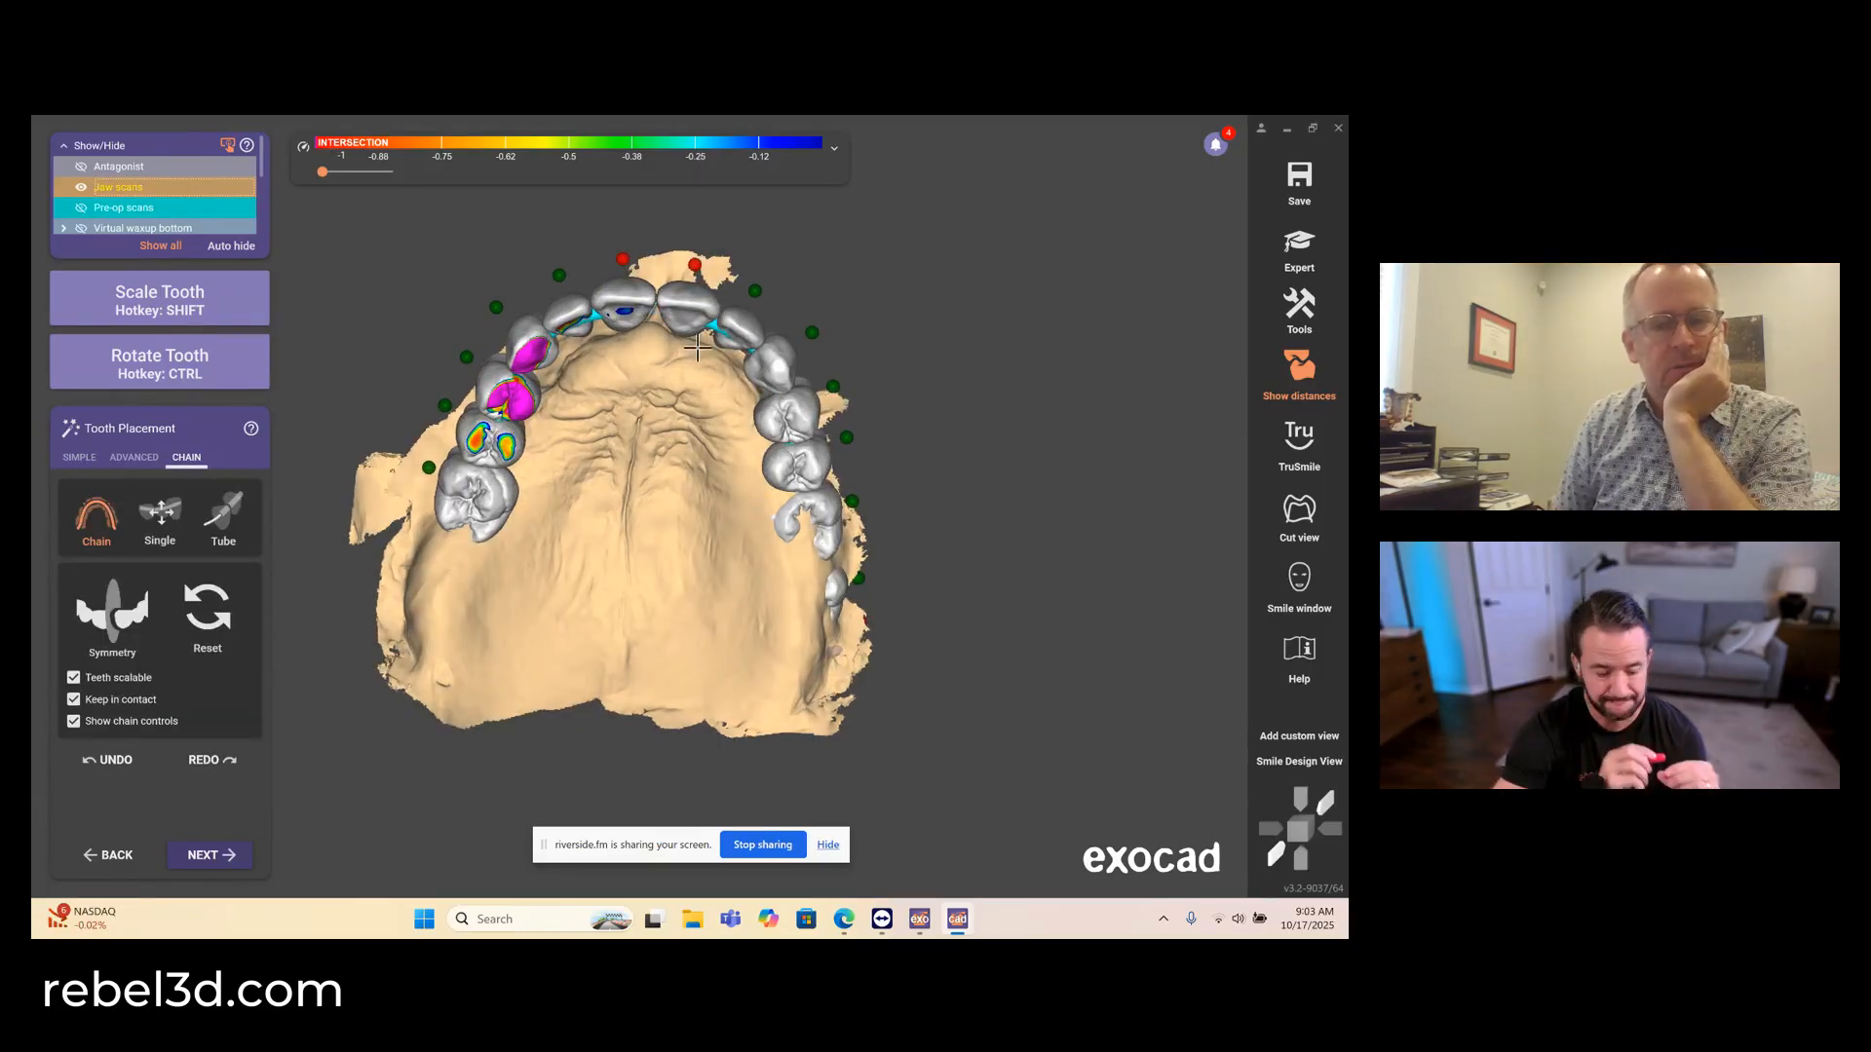
{"action": "right_click_drag", "start_coordinate": [604, 473], "coordinate": [492, 552]}
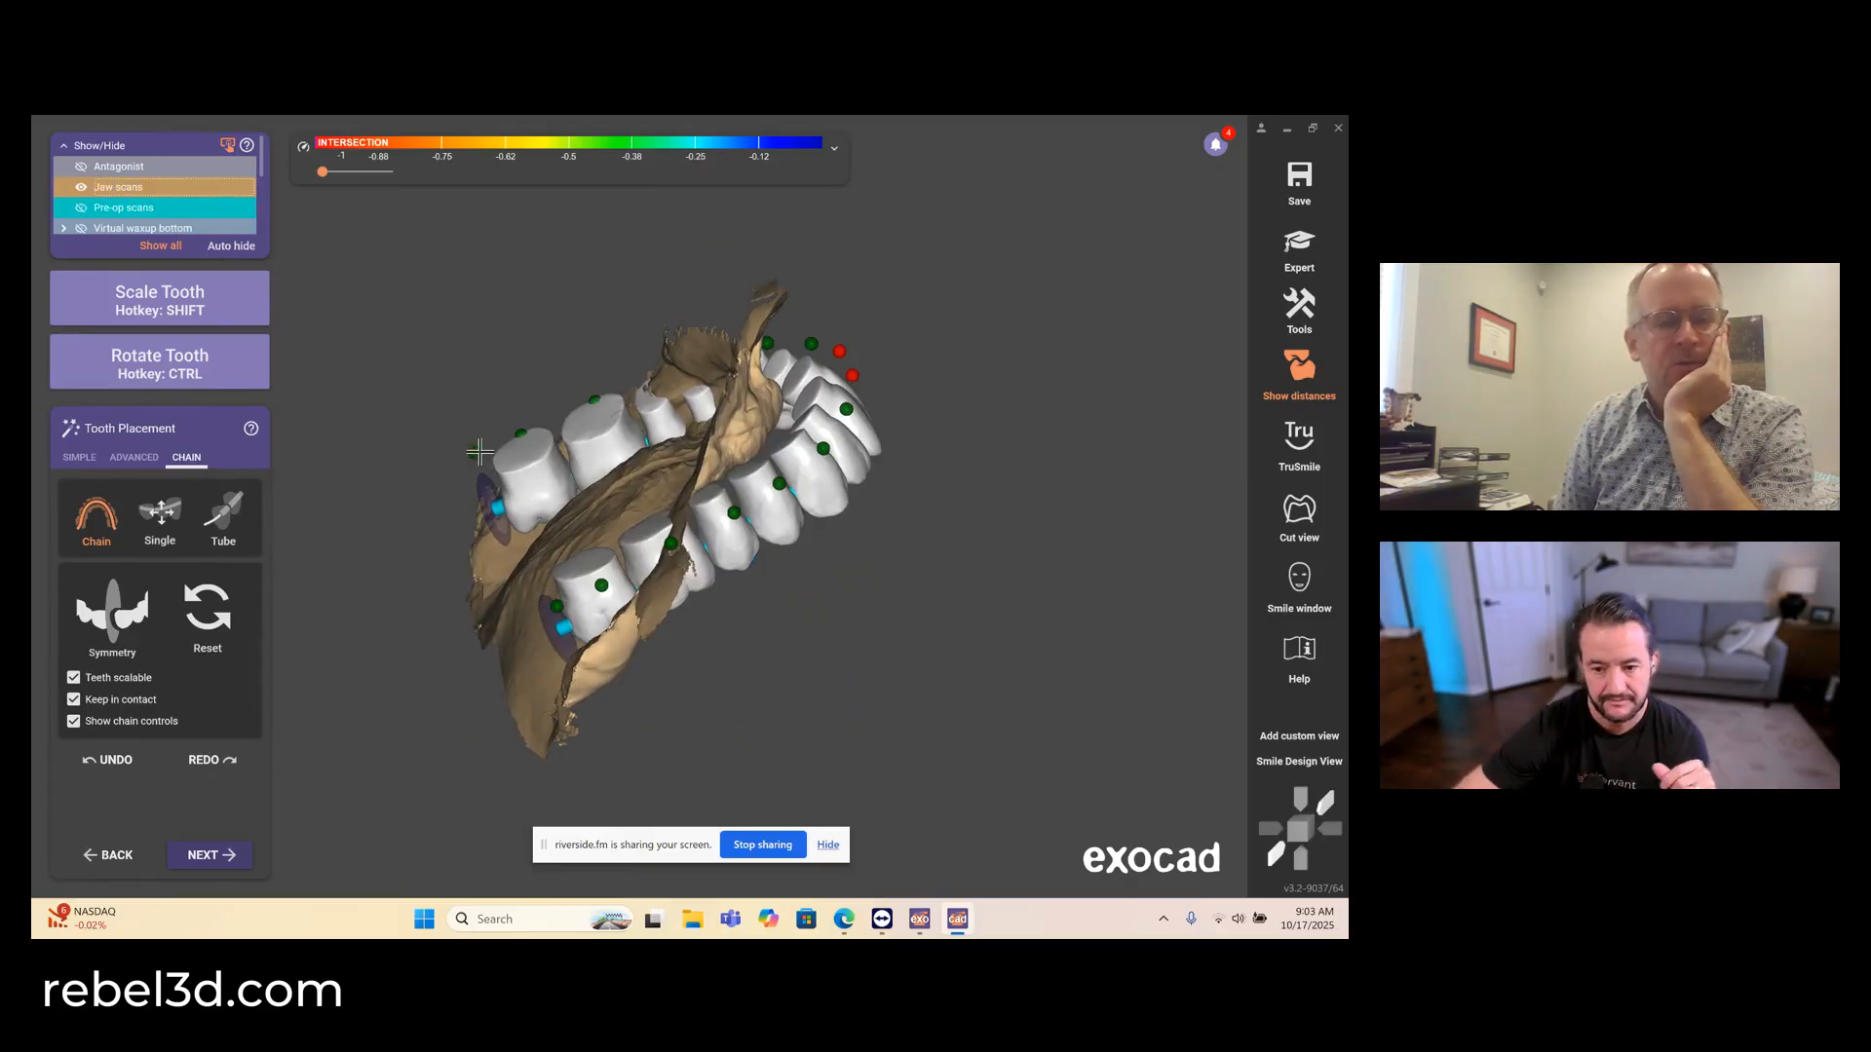
{"action": "right_click_drag", "start_coordinate": [479, 451], "coordinate": [565, 594]}
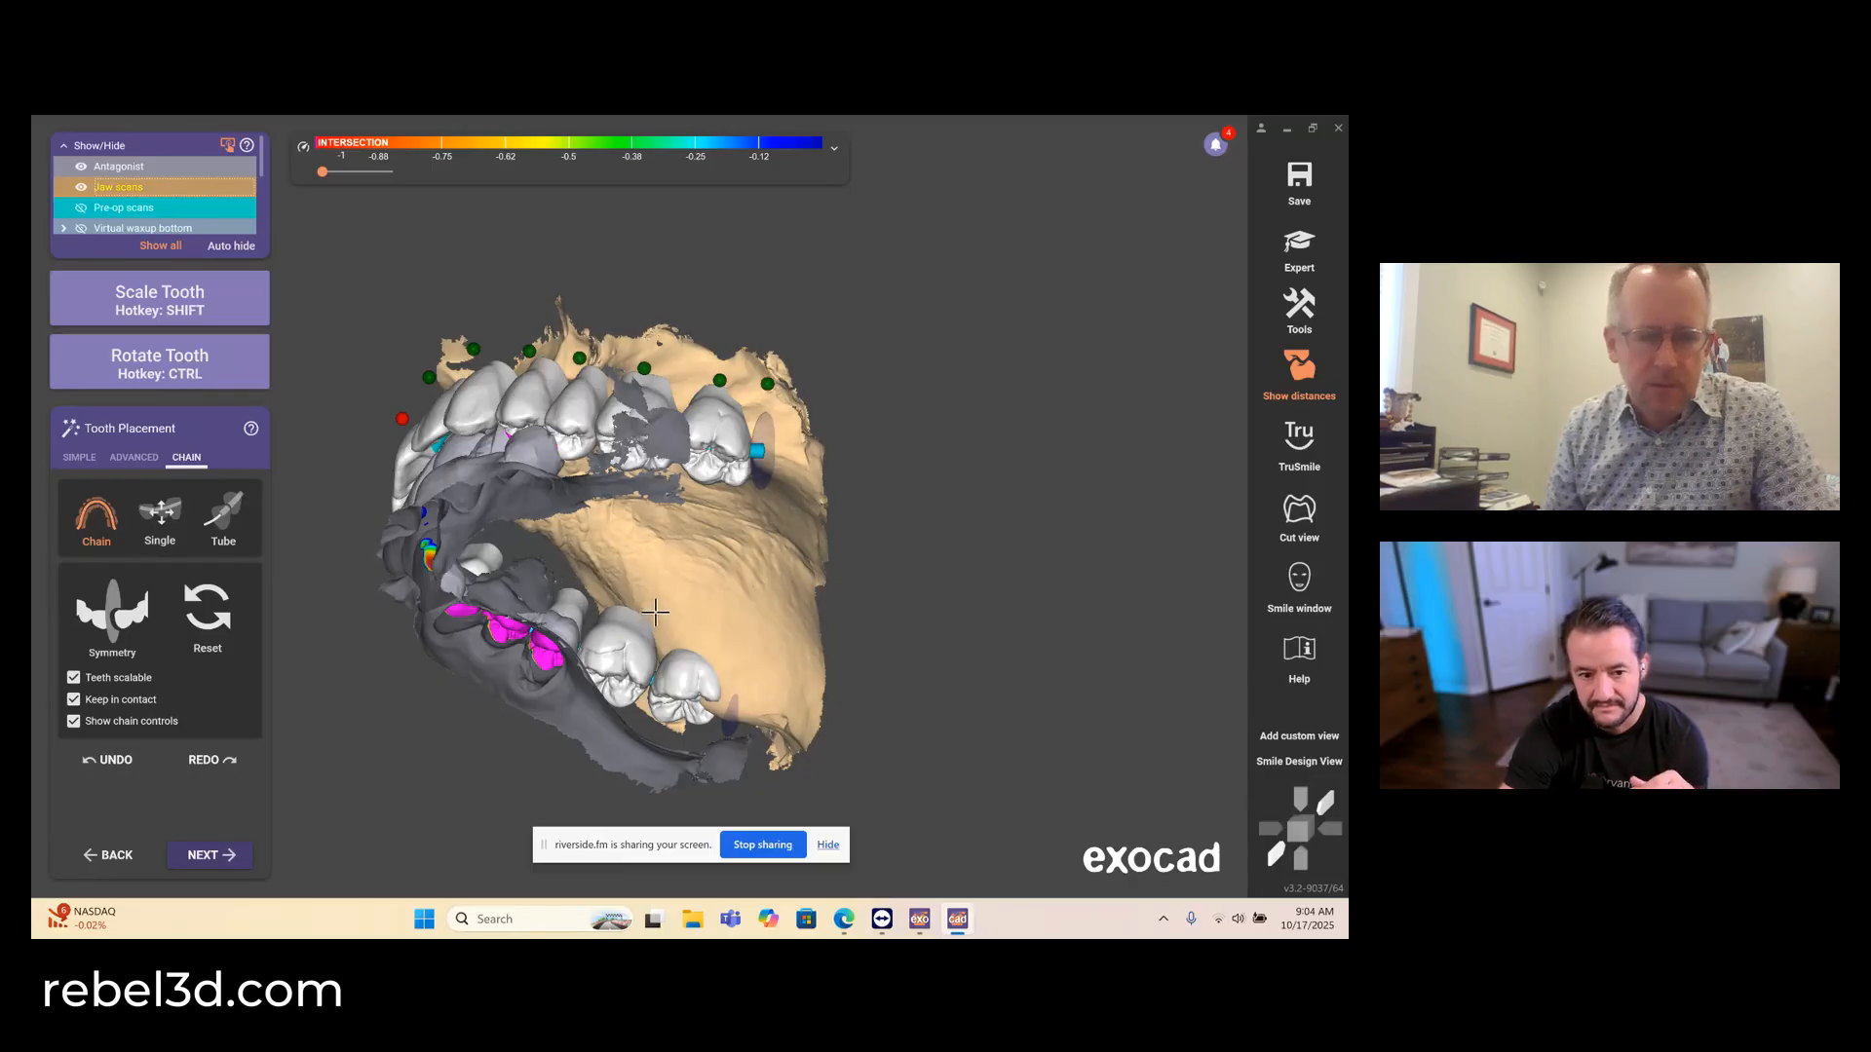
{"action": "right_click_drag", "start_coordinate": [655, 612], "coordinate": [646, 631]}
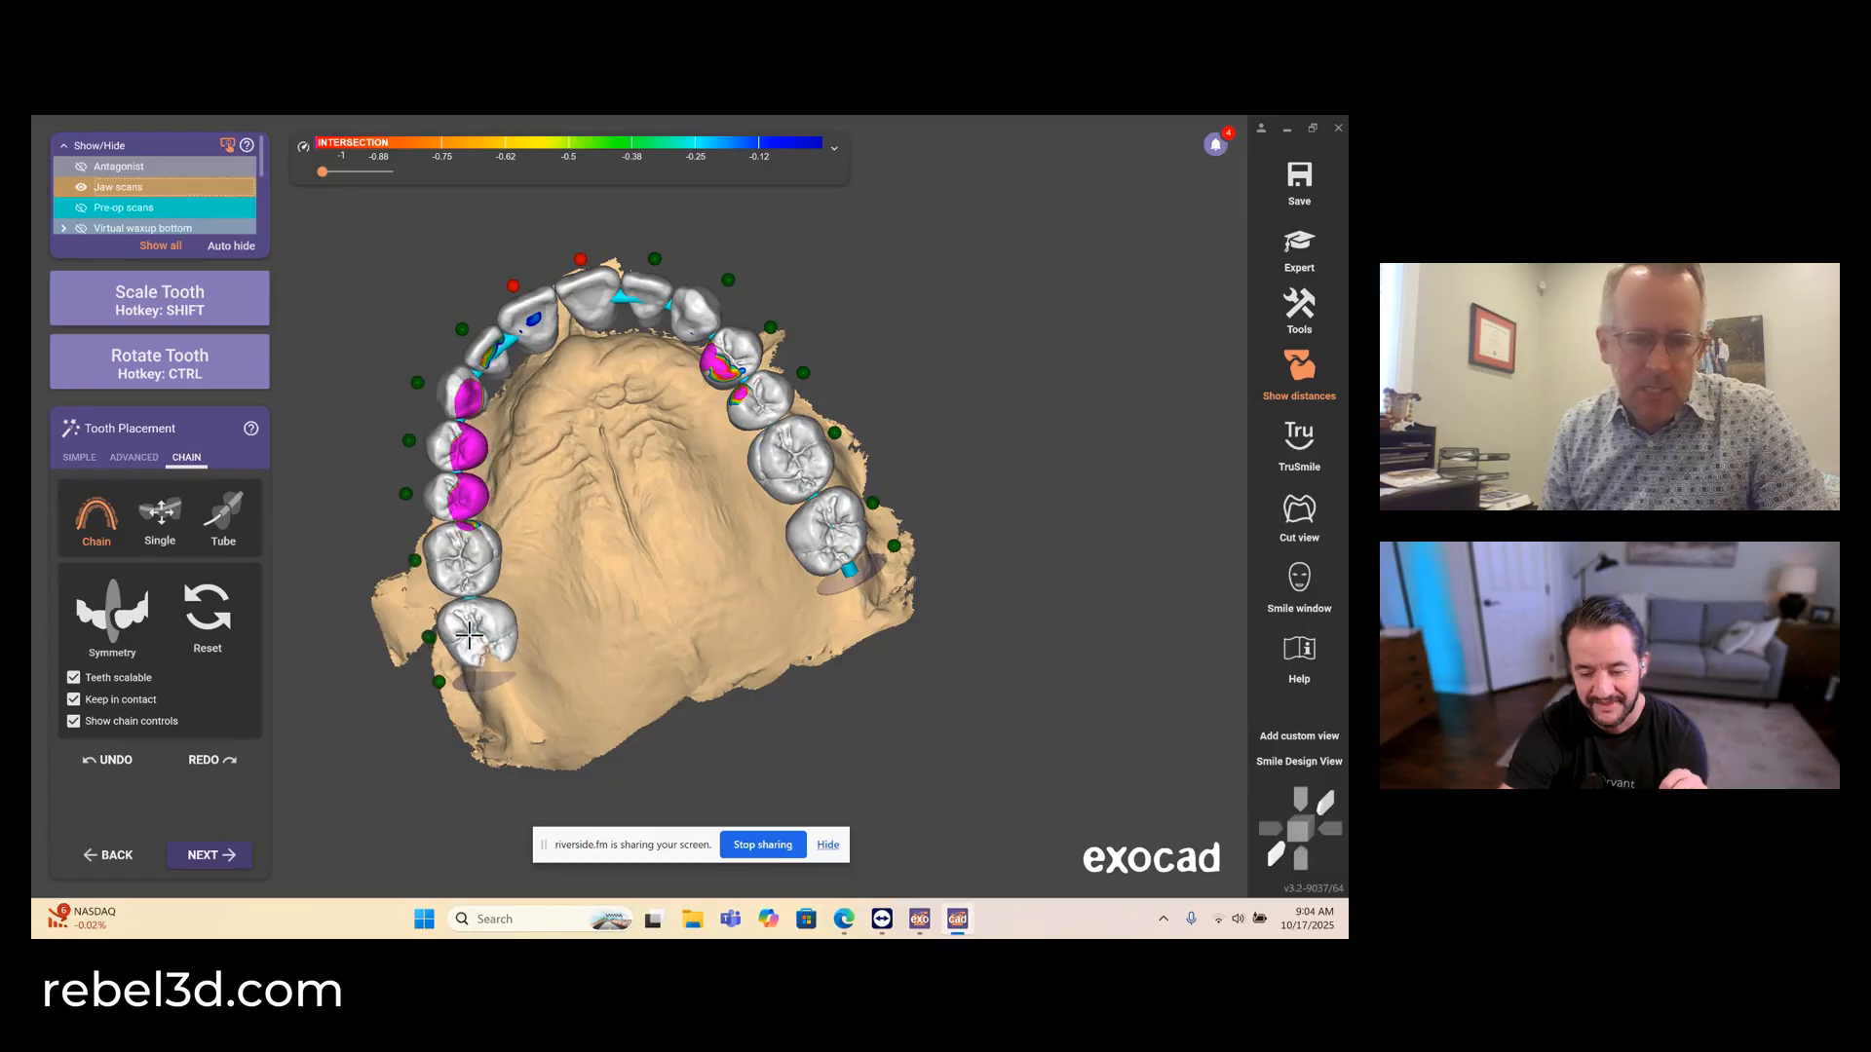
{"action": "left_click_drag", "start_coordinate": [468, 634], "coordinate": [446, 634]}
{"action": "right_click_drag", "start_coordinate": [446, 634], "coordinate": [686, 601]}
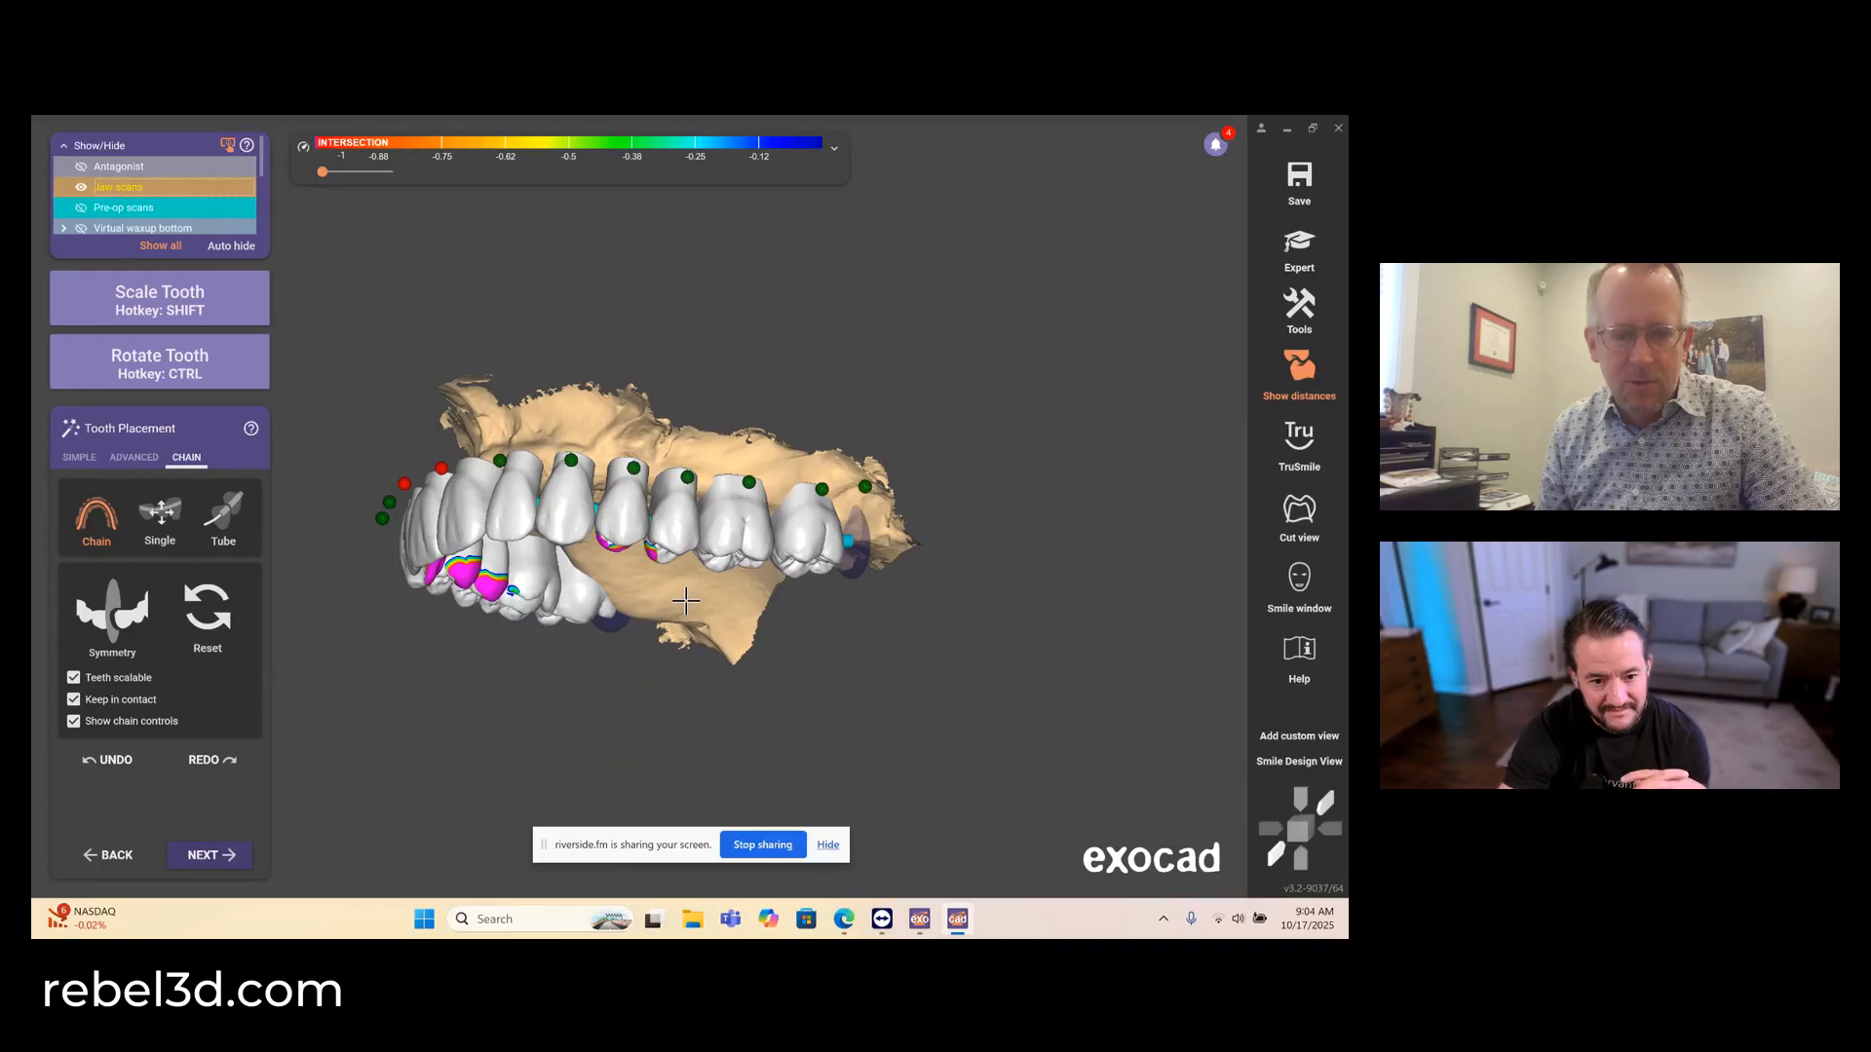
- Anchor the last molars and adjust the posterior segments of the chain in the side view, checking against the antagonist
{"action": "key", "text": "a"}
{"action": "key", "text": "a"}
{"action": "right_click_drag", "start_coordinate": [688, 601], "coordinate": [960, 471]}
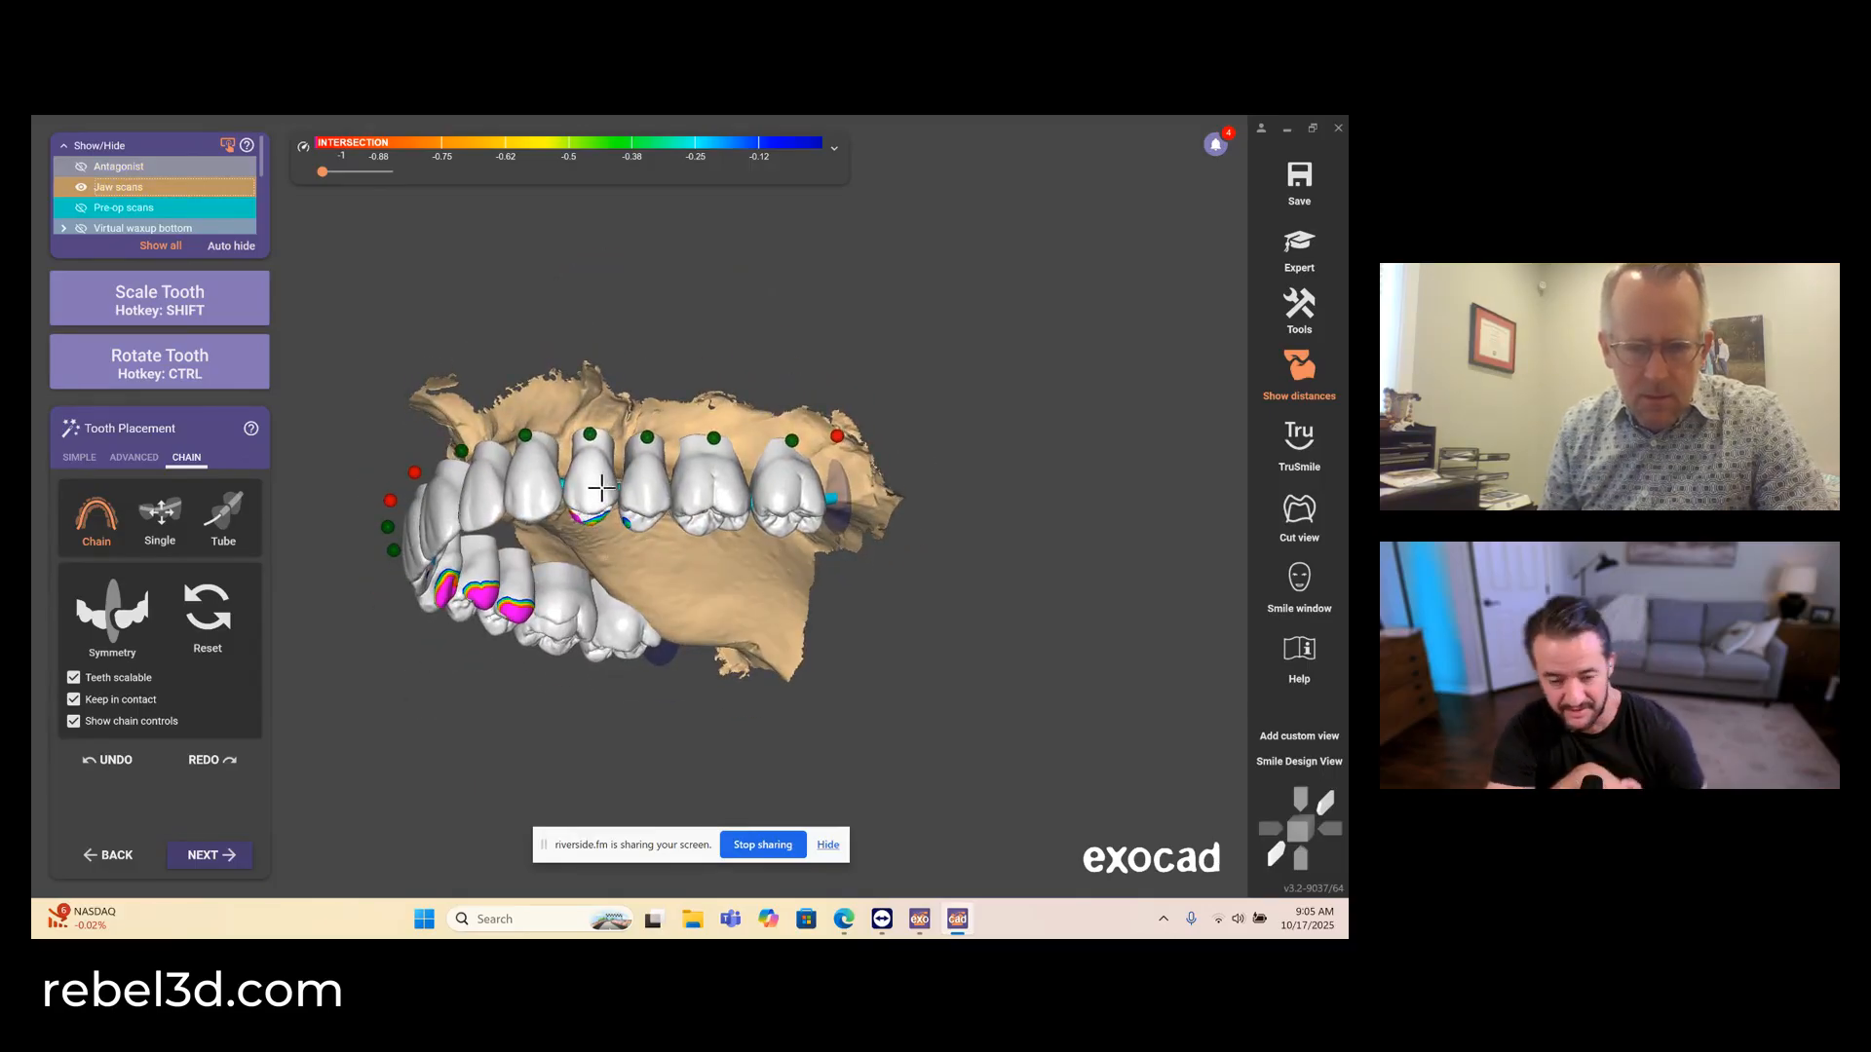
{"action": "right_click_drag", "start_coordinate": [610, 492], "coordinate": [603, 590]}
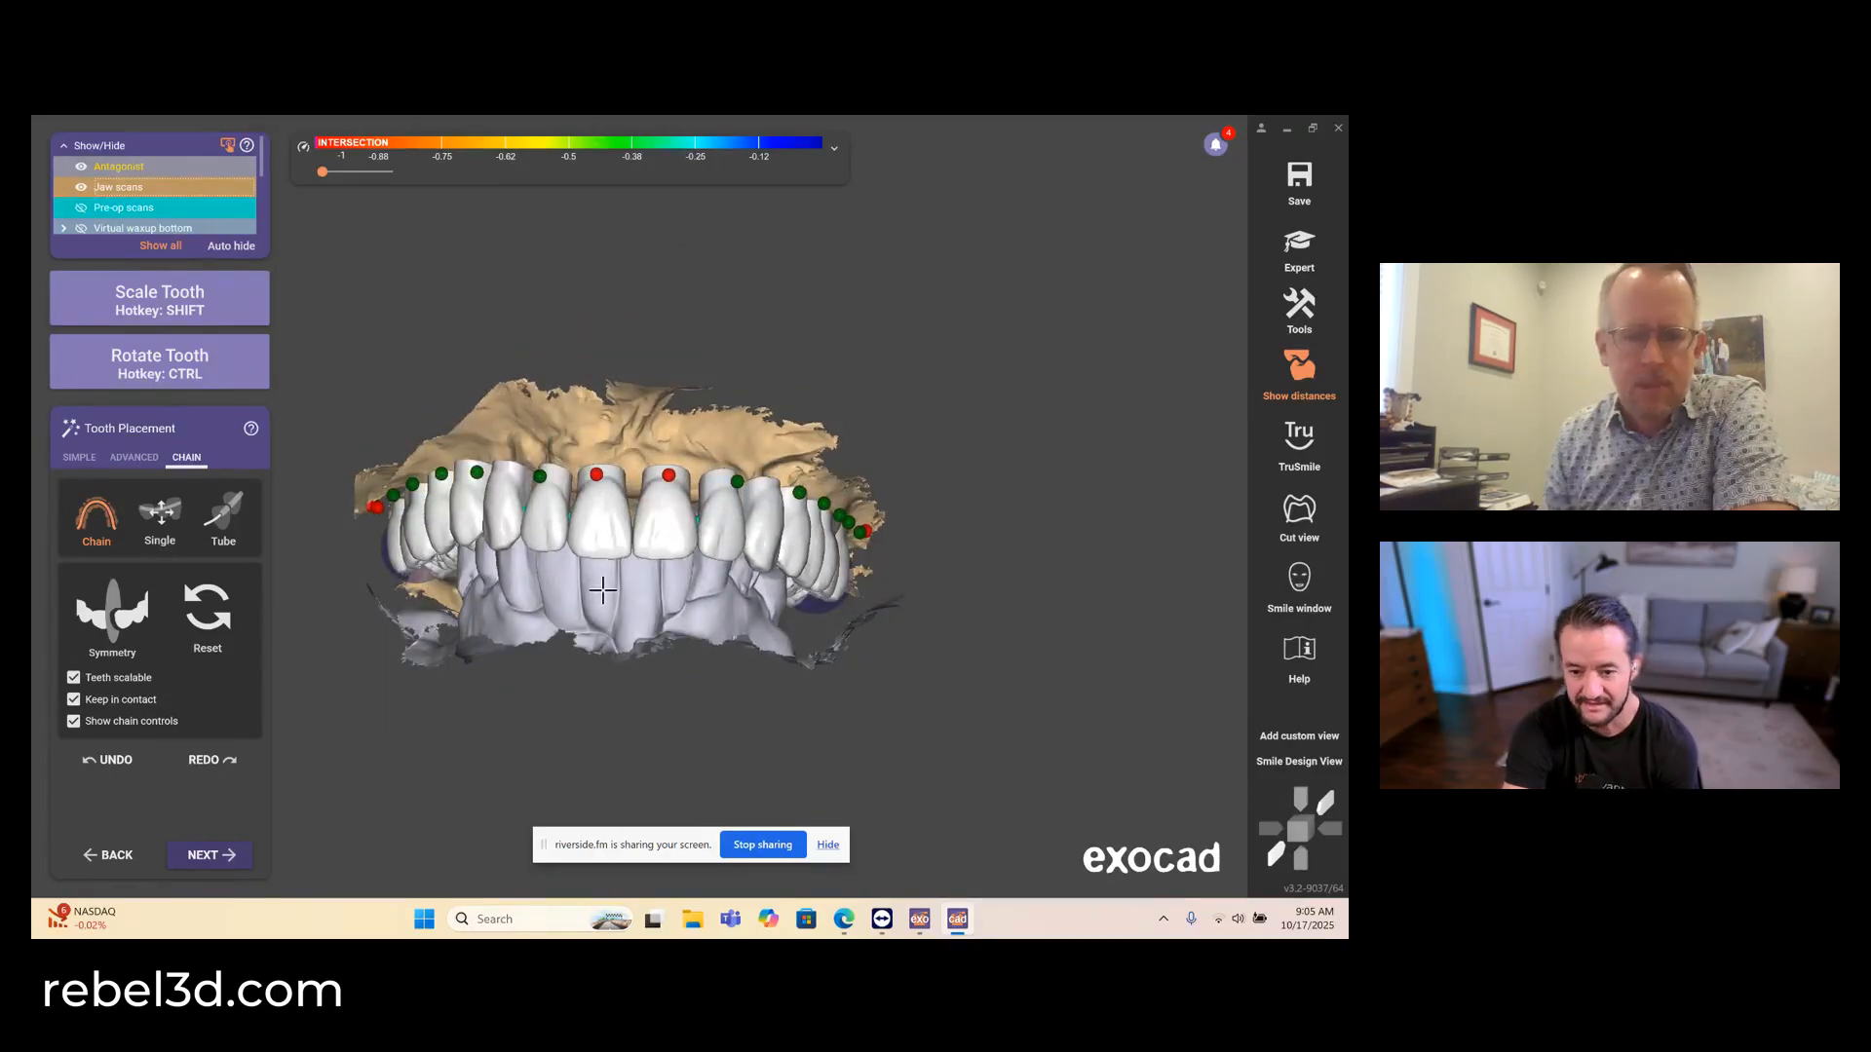
{"action": "right_click_drag", "start_coordinate": [606, 600], "coordinate": [840, 614]}
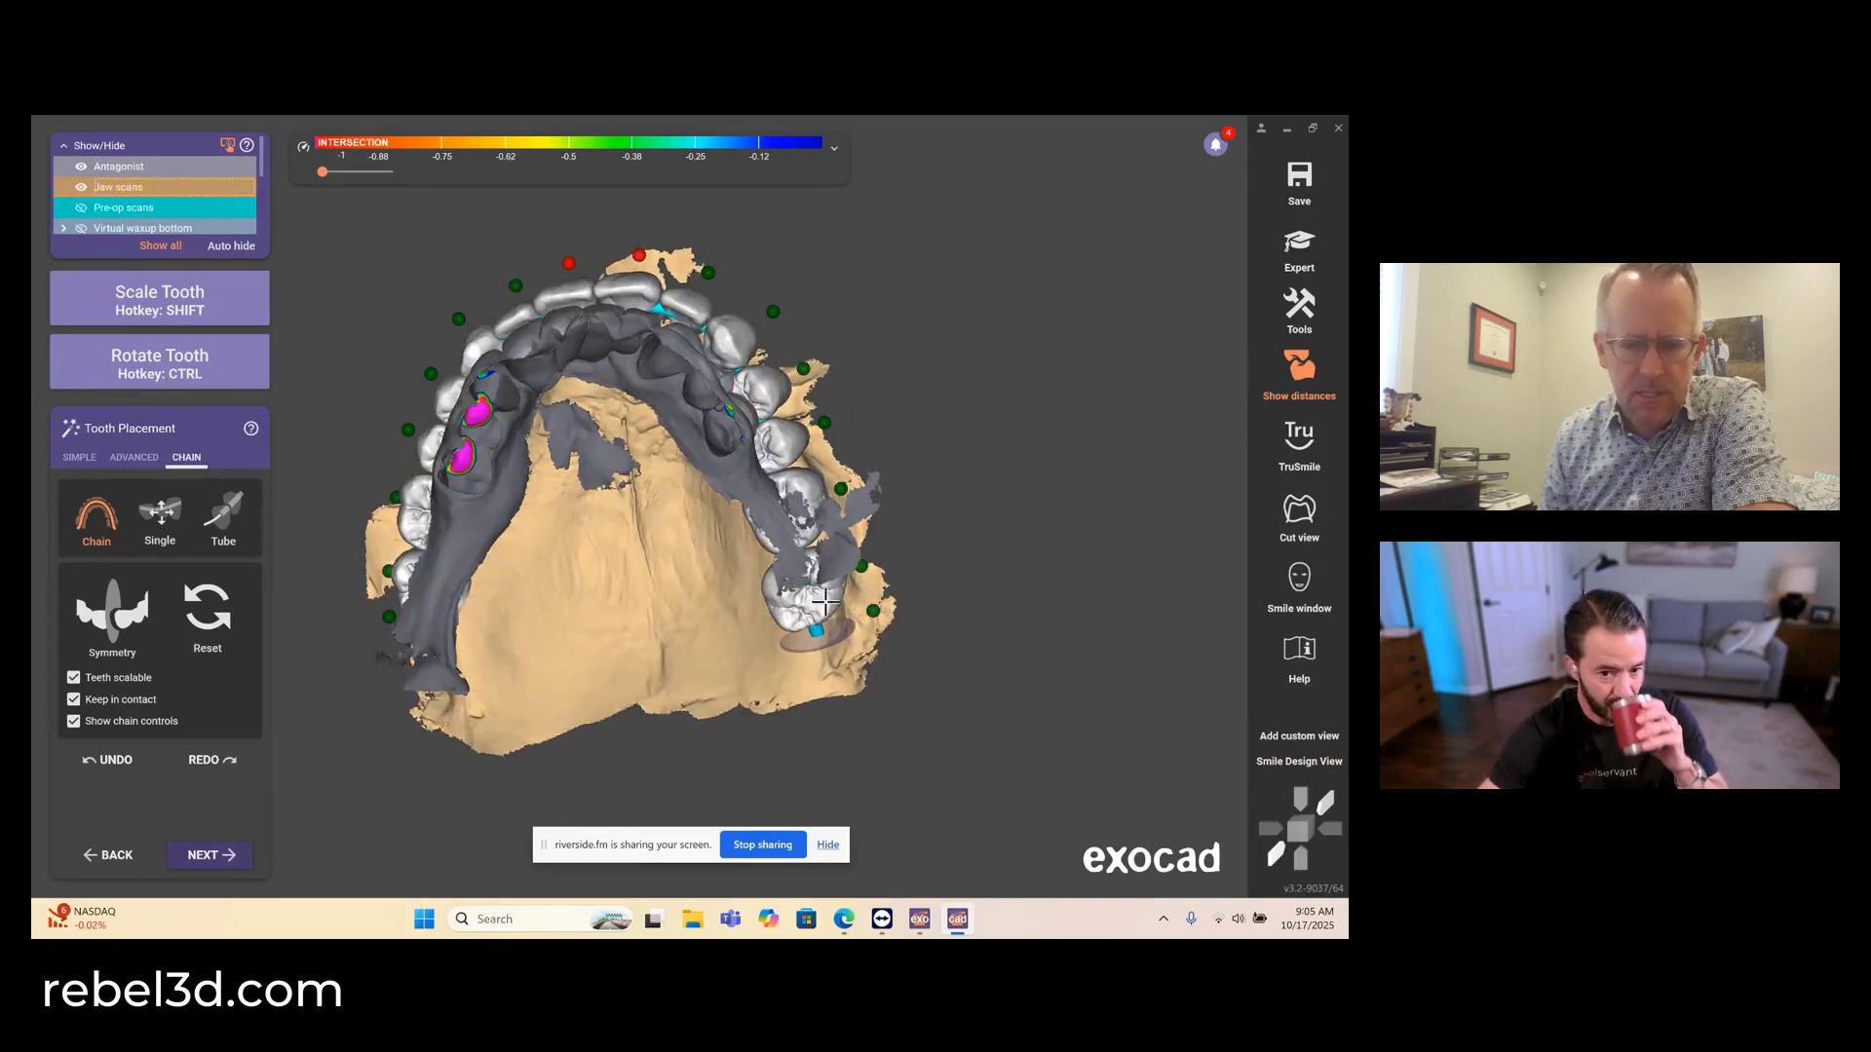
- Release the chain anchors and refine the front of the arch, checking its fit to the lower teeth from several angles
{"action": "right_click_drag", "start_coordinate": [595, 490], "coordinate": [598, 599]}
{"action": "right_click_drag", "start_coordinate": [690, 341], "coordinate": [649, 453]}
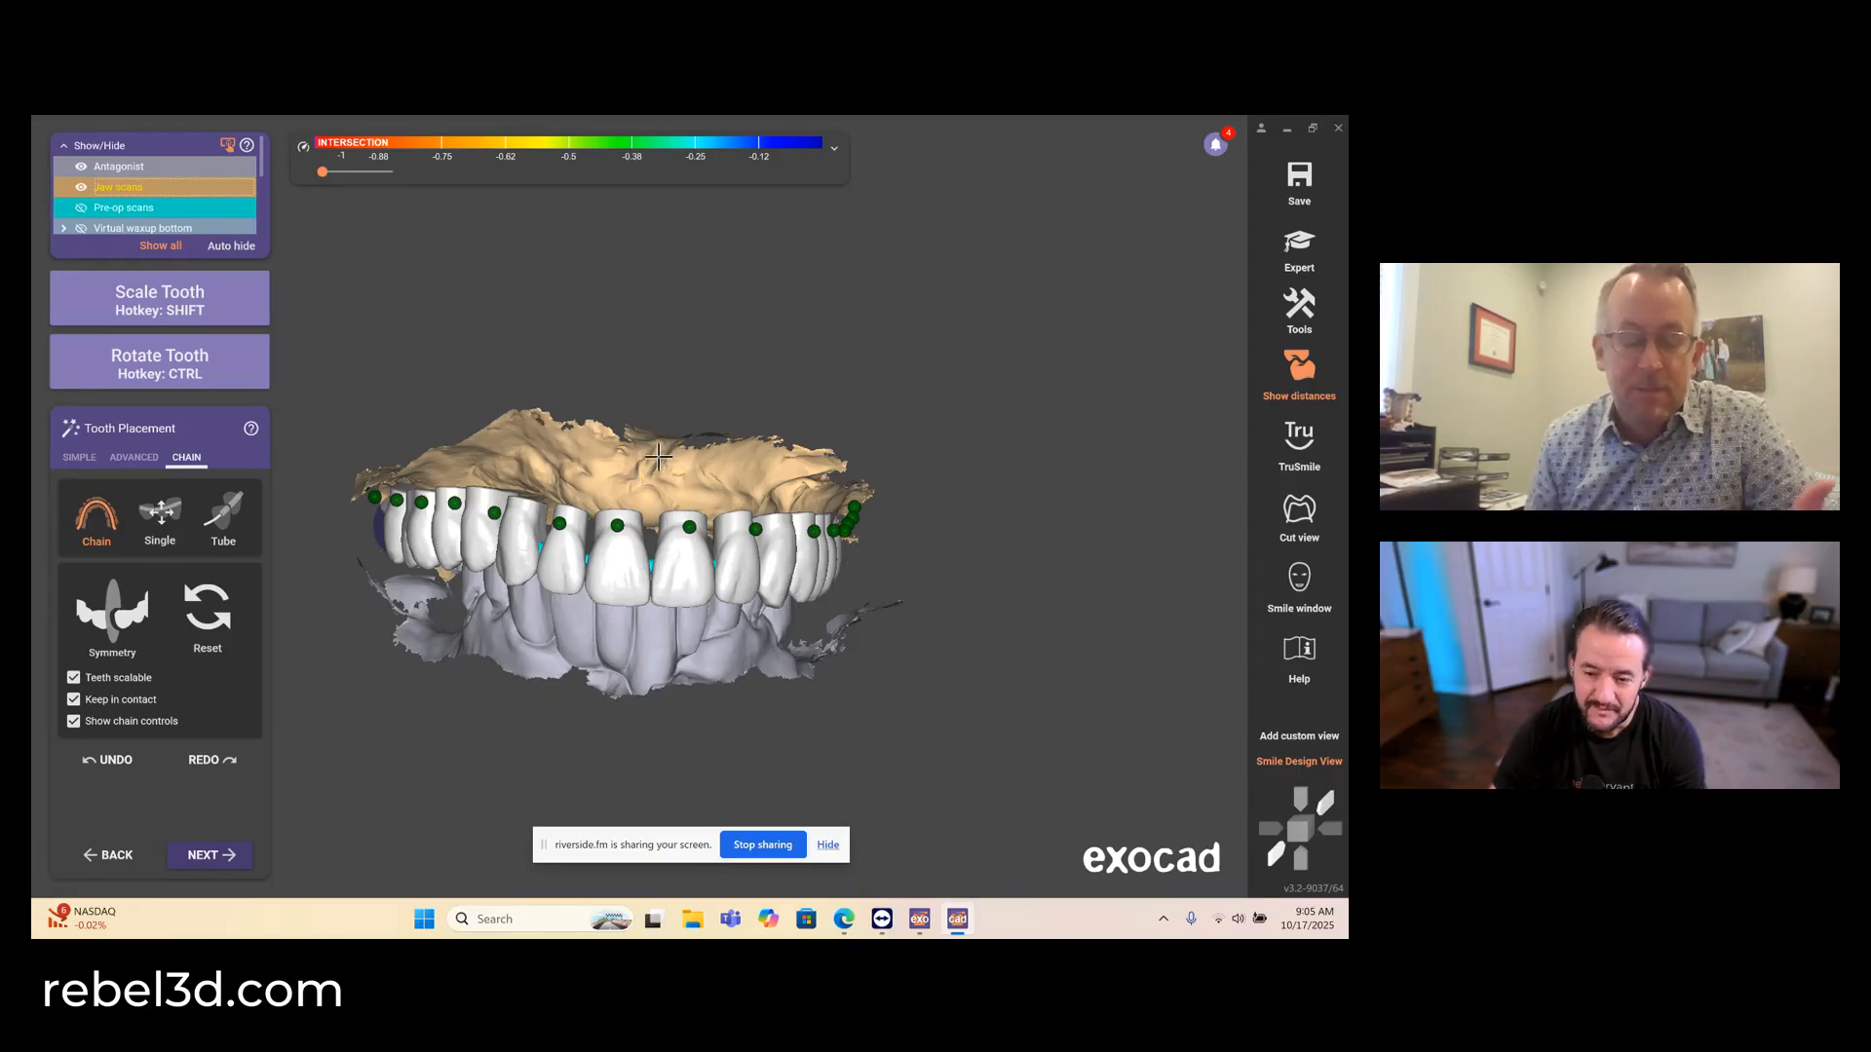
{"action": "right_click_drag", "start_coordinate": [659, 456], "coordinate": [659, 455]}
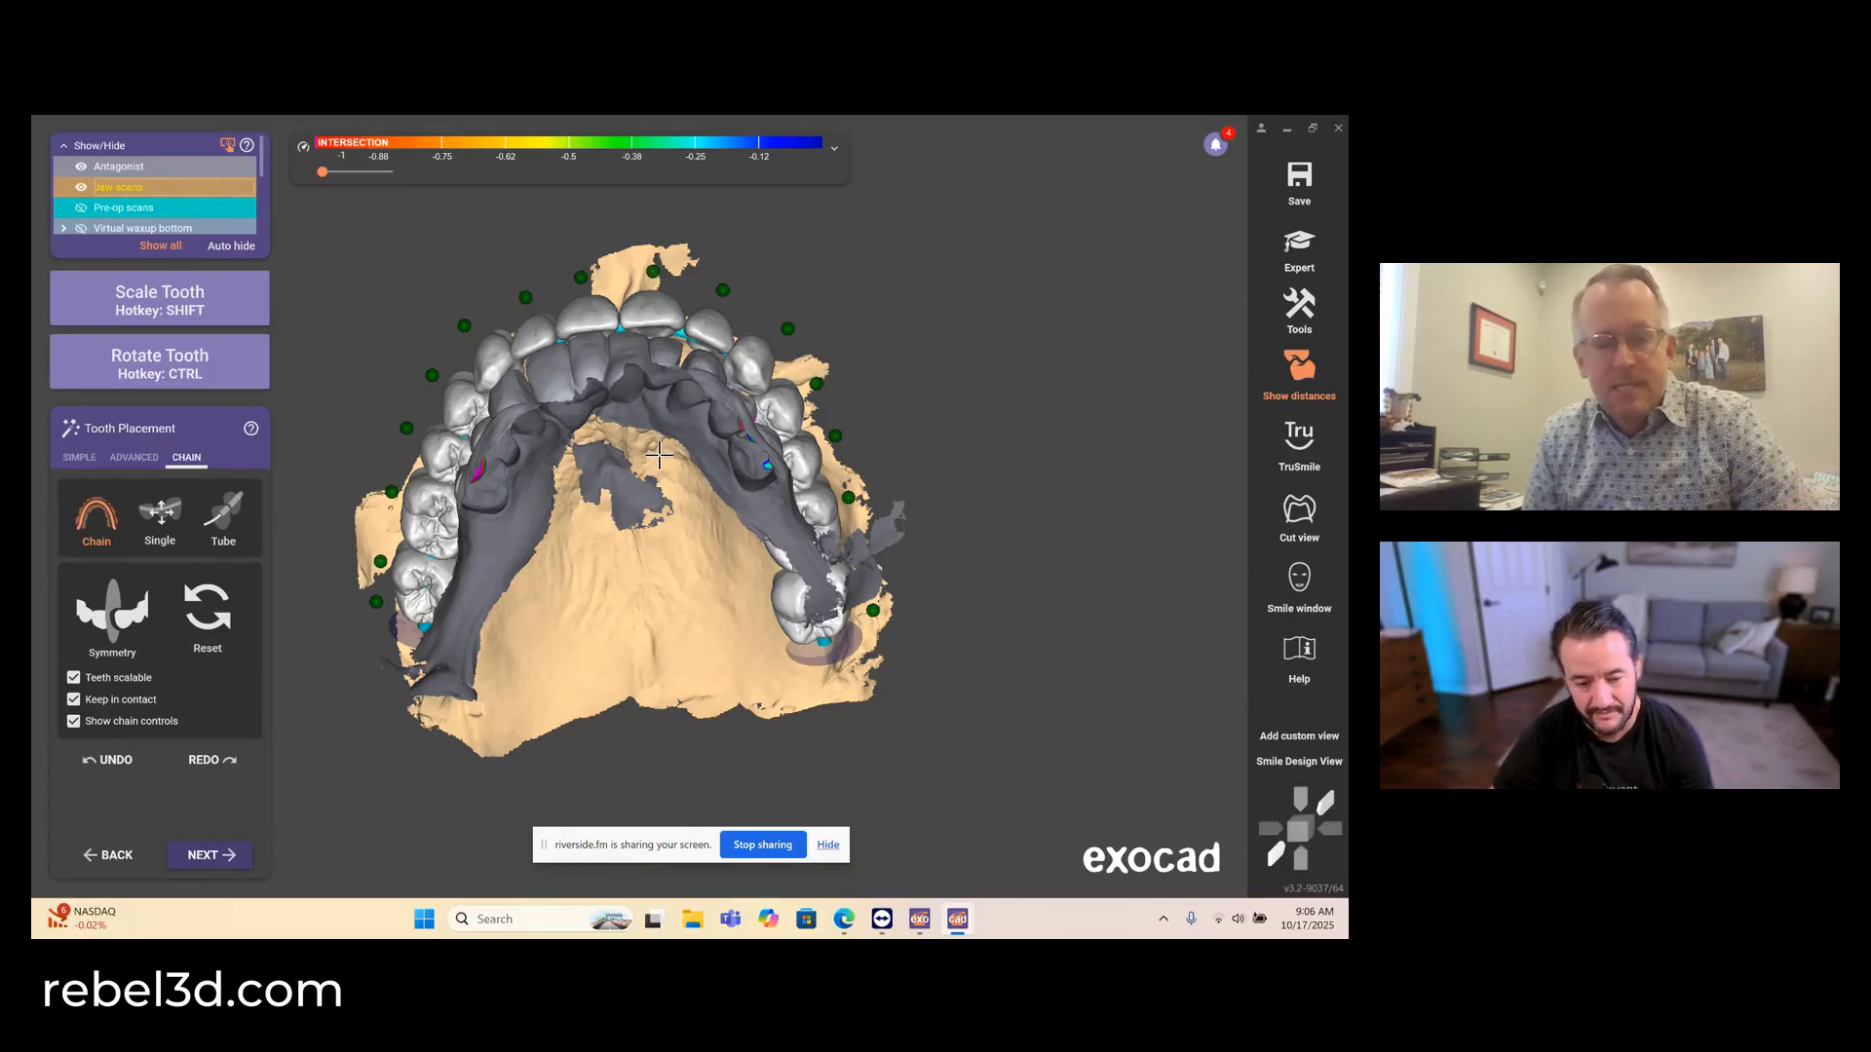
{"action": "right_click_drag", "start_coordinate": [685, 371], "coordinate": [684, 371]}
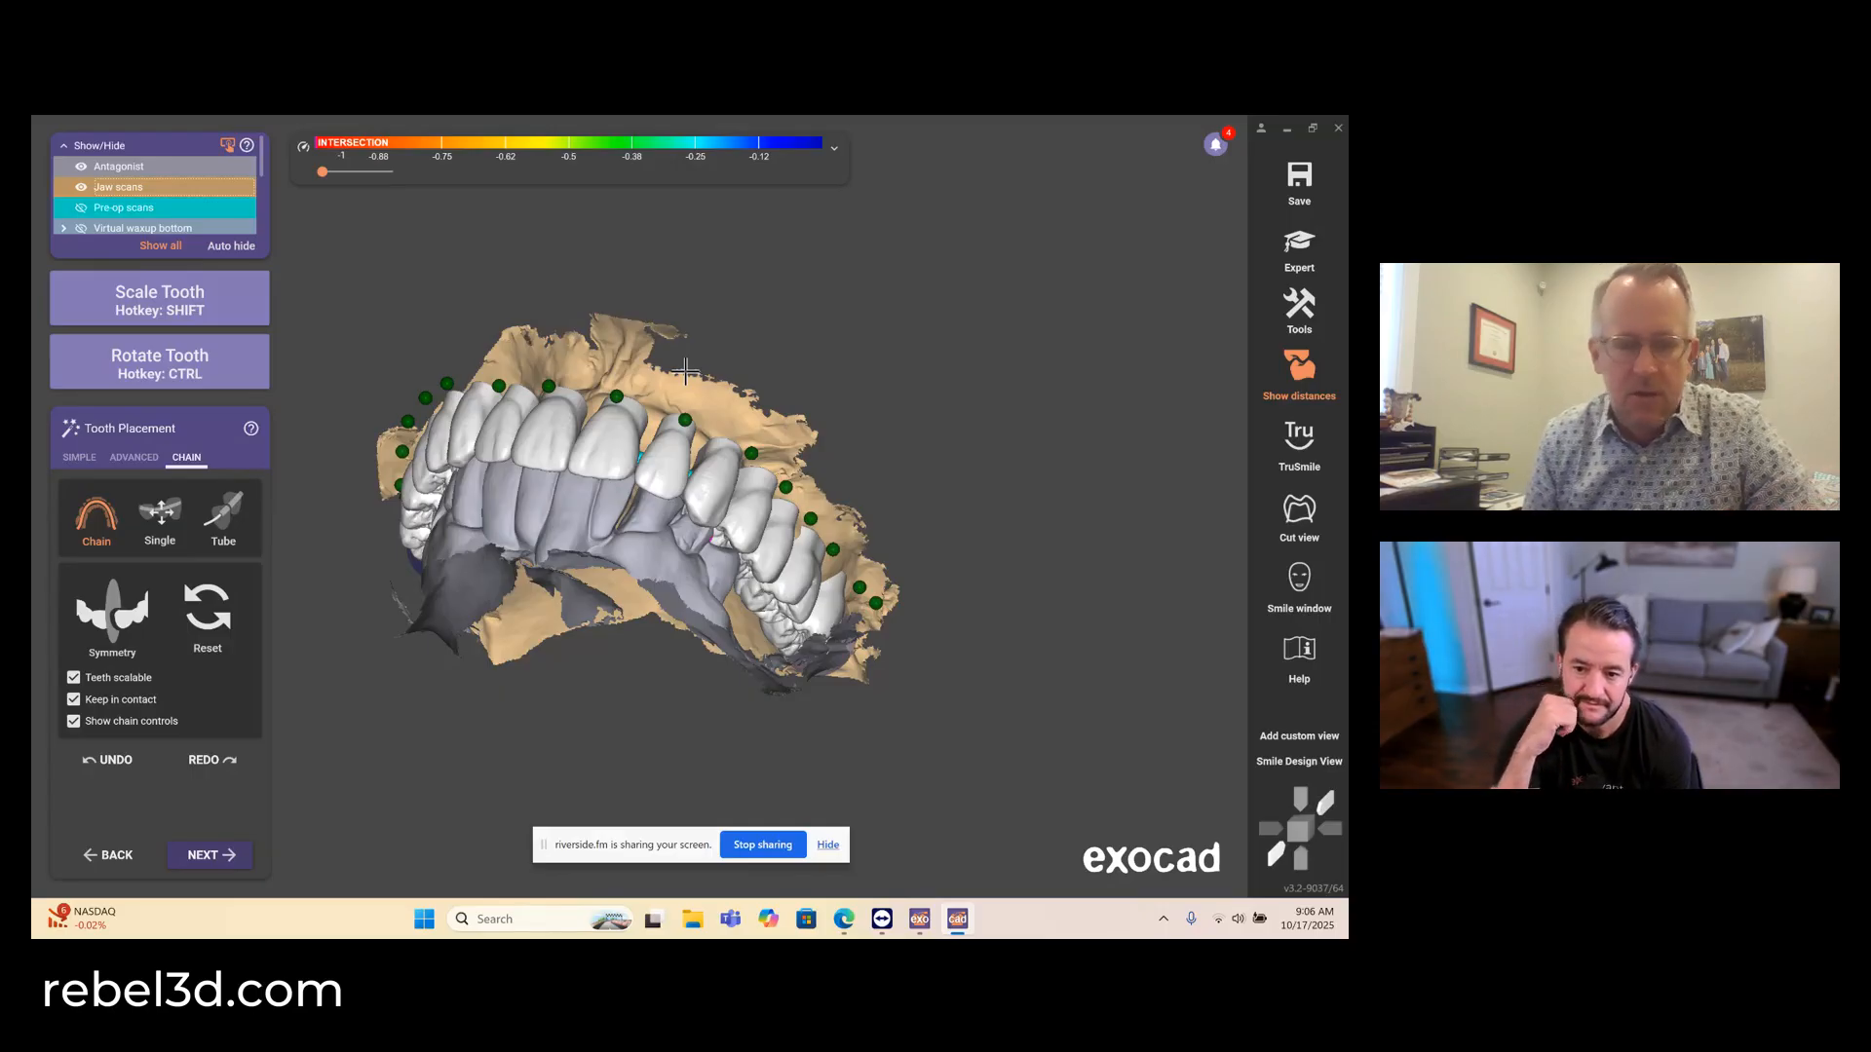
{"action": "mouse_move", "coordinate": [685, 372]}
{"action": "right_mouse_down"}
{"action": "mouse_move", "coordinate": [709, 314]}
{"action": "mouse_move", "coordinate": [682, 374]}
{"action": "right_mouse_up"}
- Open the Smile window and raise the whole arch slightly with simultaneous movement while checking it on the patient's photo
{"action": "key", "text": "a"}
{"action": "left_click", "coordinate": [1299, 761]}
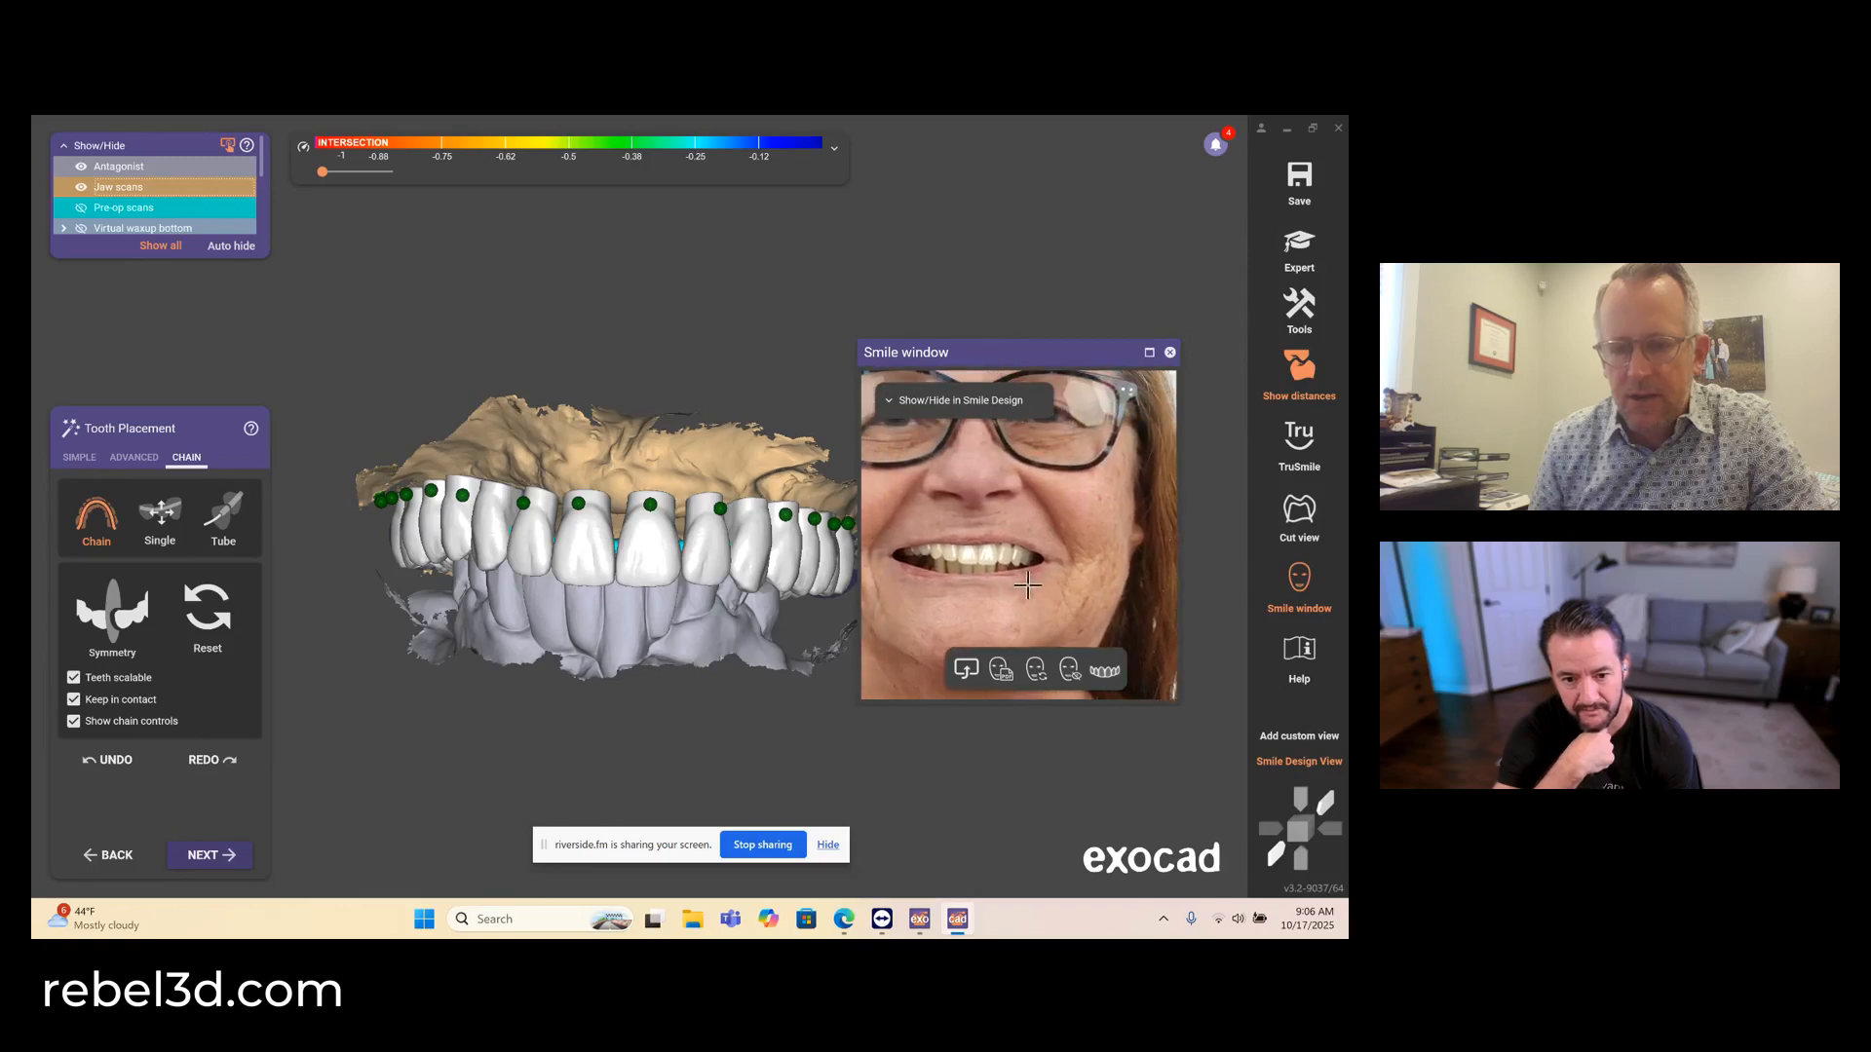
{"action": "scroll", "coordinate": [973, 541], "scroll_direction": "up", "scroll_amount": 3}
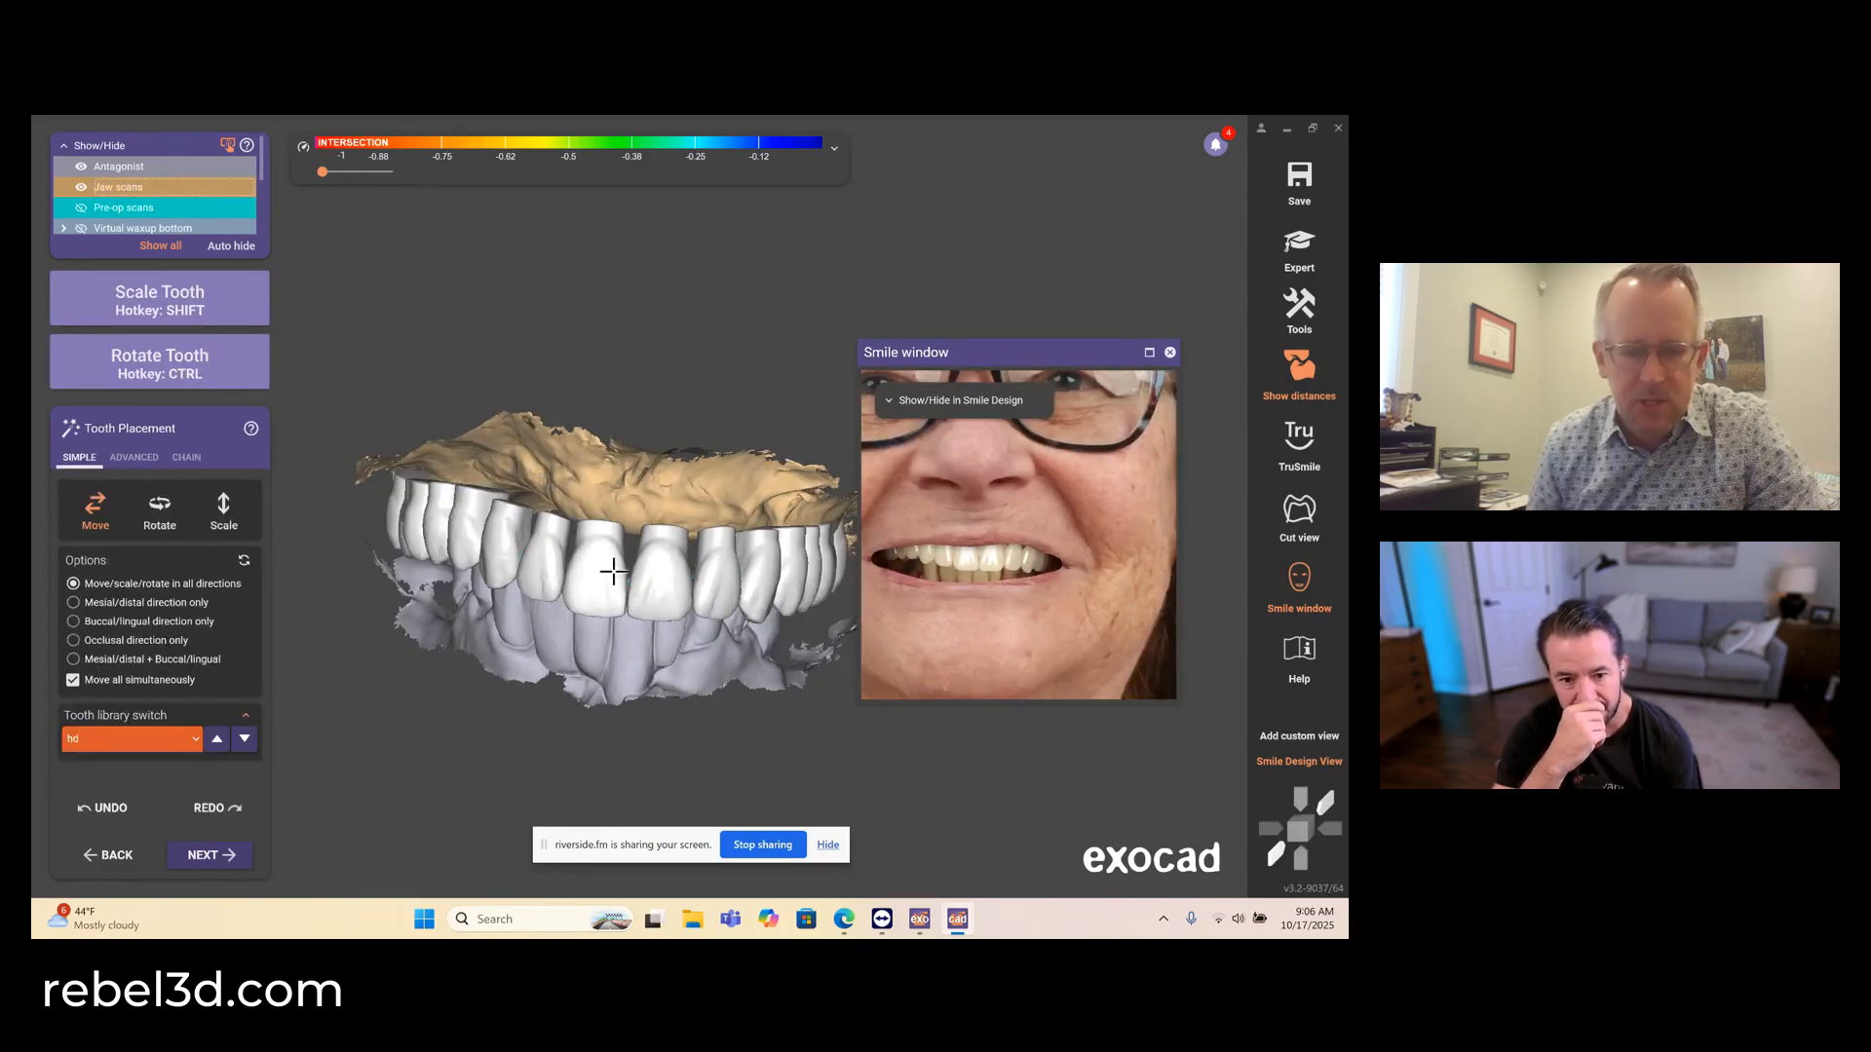
{"action": "left_click_drag", "start_coordinate": [613, 572], "coordinate": [596, 554]}
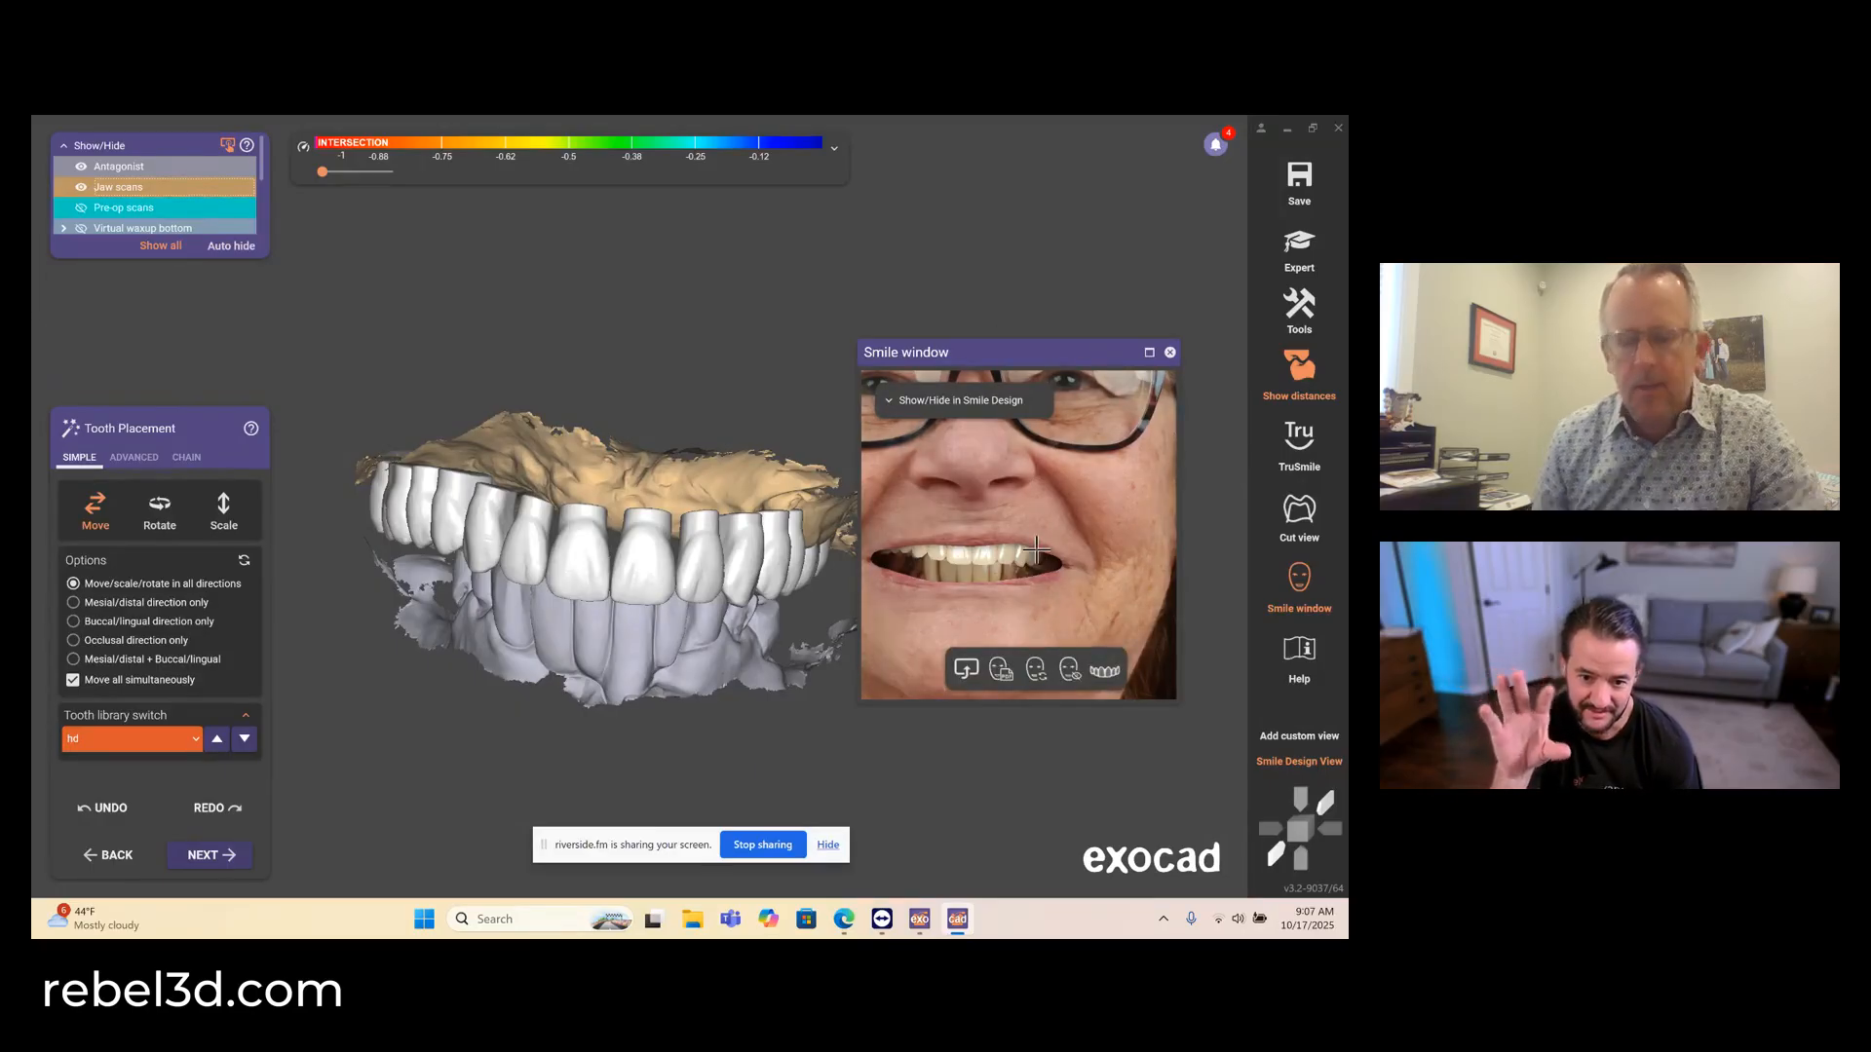
{"action": "scroll", "coordinate": [1036, 554], "scroll_direction": "up", "scroll_amount": 3}
{"action": "middle_click_drag", "start_coordinate": [1069, 608], "coordinate": [1117, 607]}
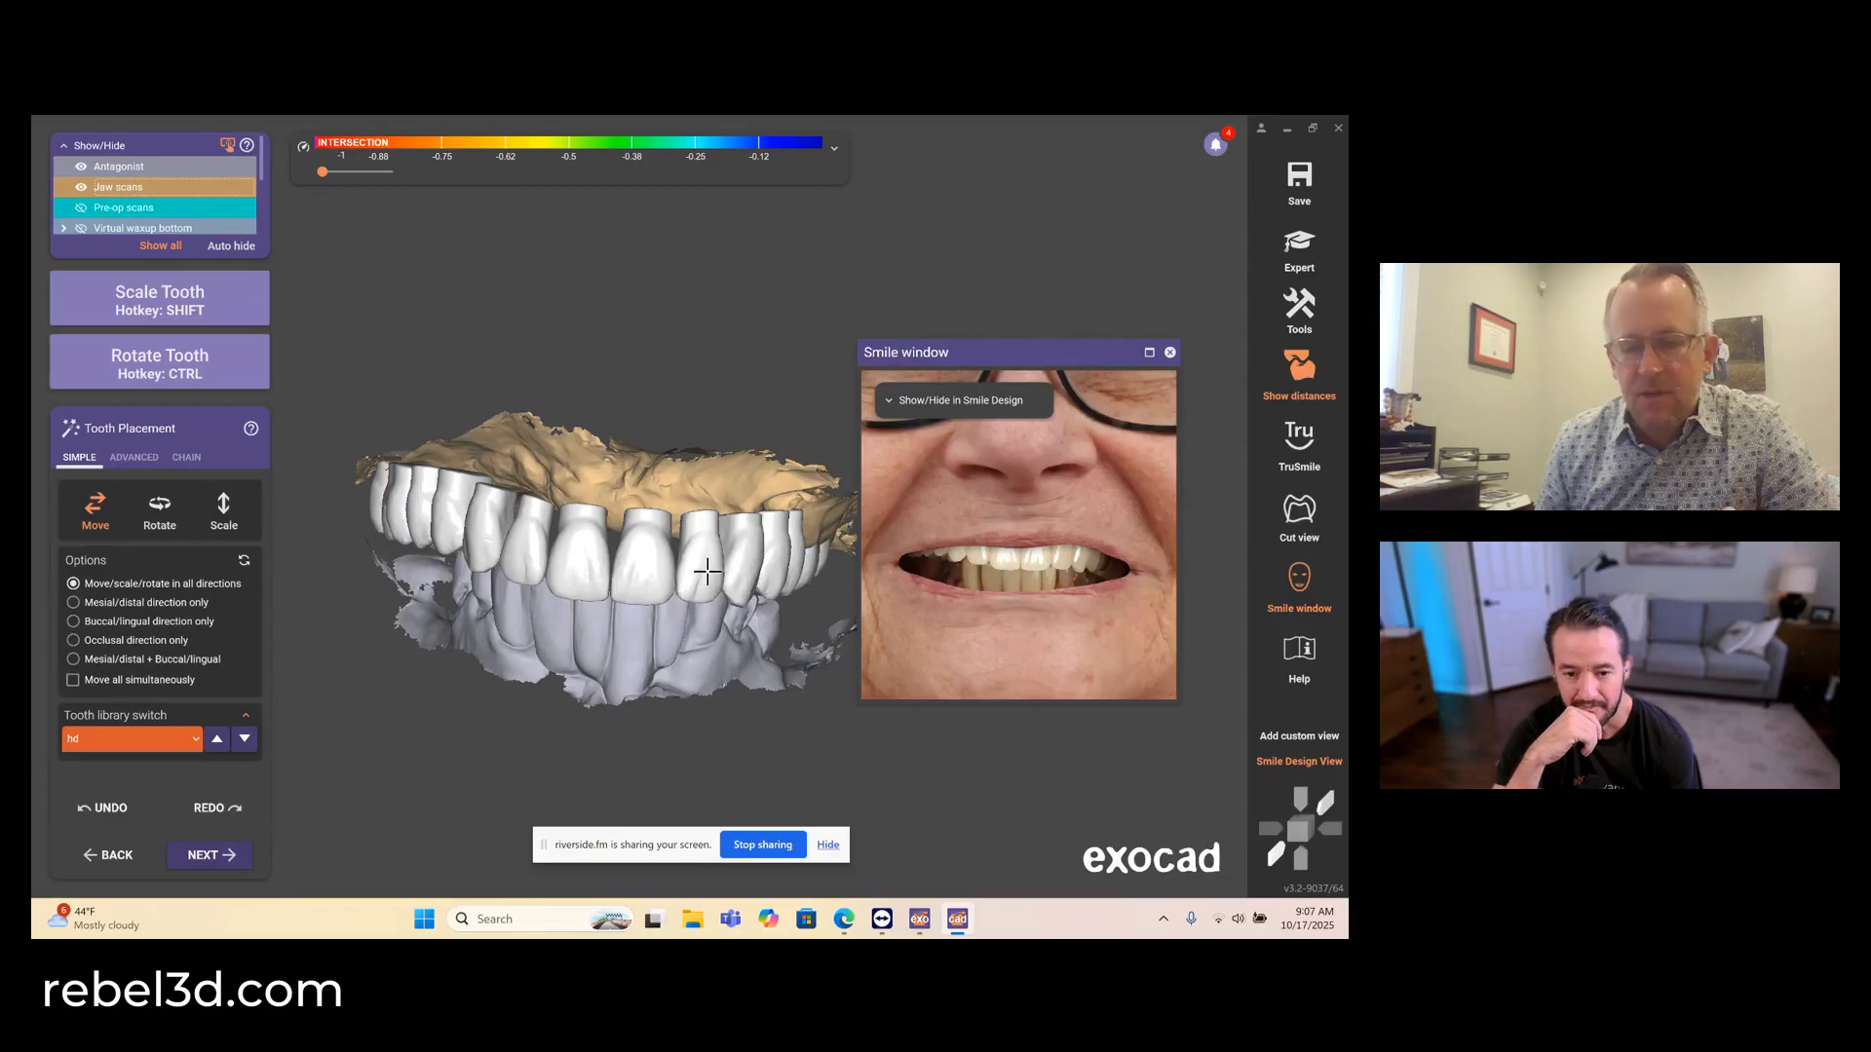
- Try raising the upper left lateral incisor on its own, and undo the move
{"action": "mouse_move", "coordinate": [707, 572]}
{"action": "left_mouse_down"}
{"action": "mouse_move", "coordinate": [701, 532]}
{"action": "mouse_move", "coordinate": [703, 609]}
{"action": "mouse_move", "coordinate": [701, 557]}
{"action": "left_mouse_up"}
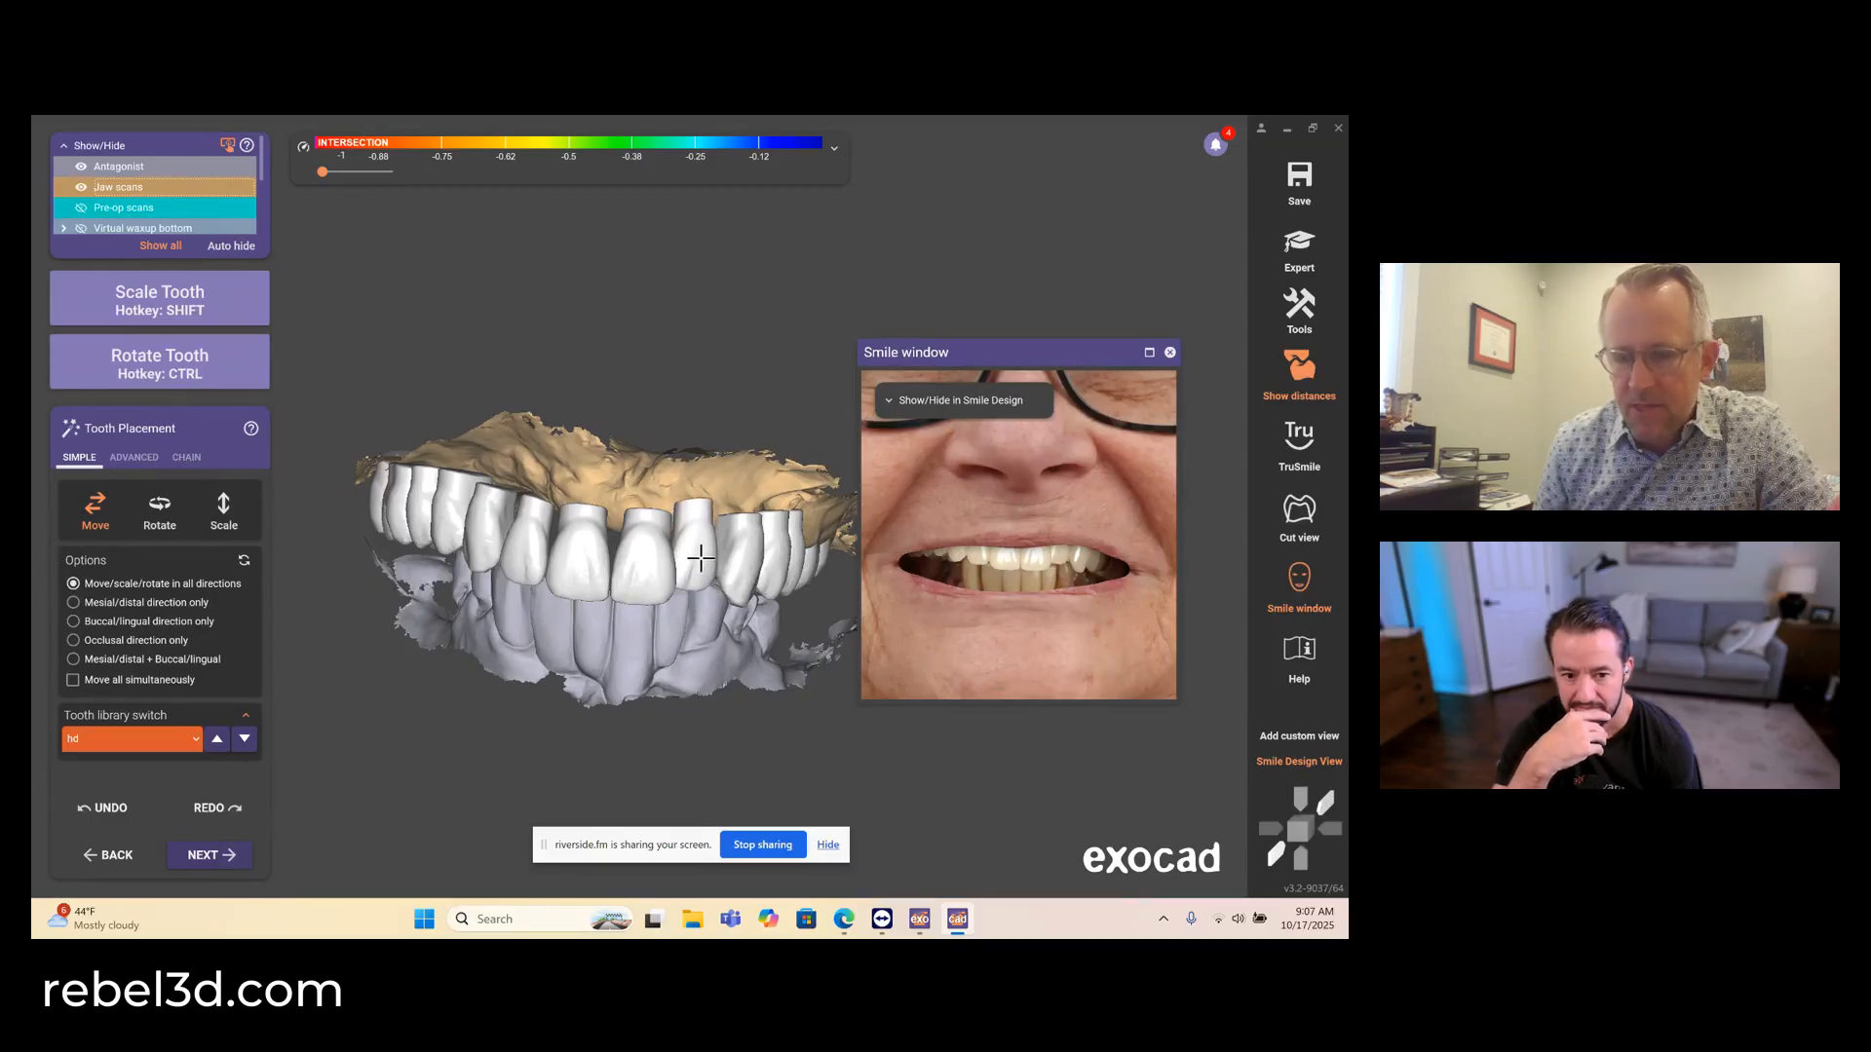
{"action": "left_click", "coordinate": [105, 808]}
- Close the Smile window, return to chain placement, and anchor the four upper incisors
{"action": "right_click_drag", "start_coordinate": [604, 455], "coordinate": [645, 462]}
{"action": "left_click", "coordinate": [1170, 352]}
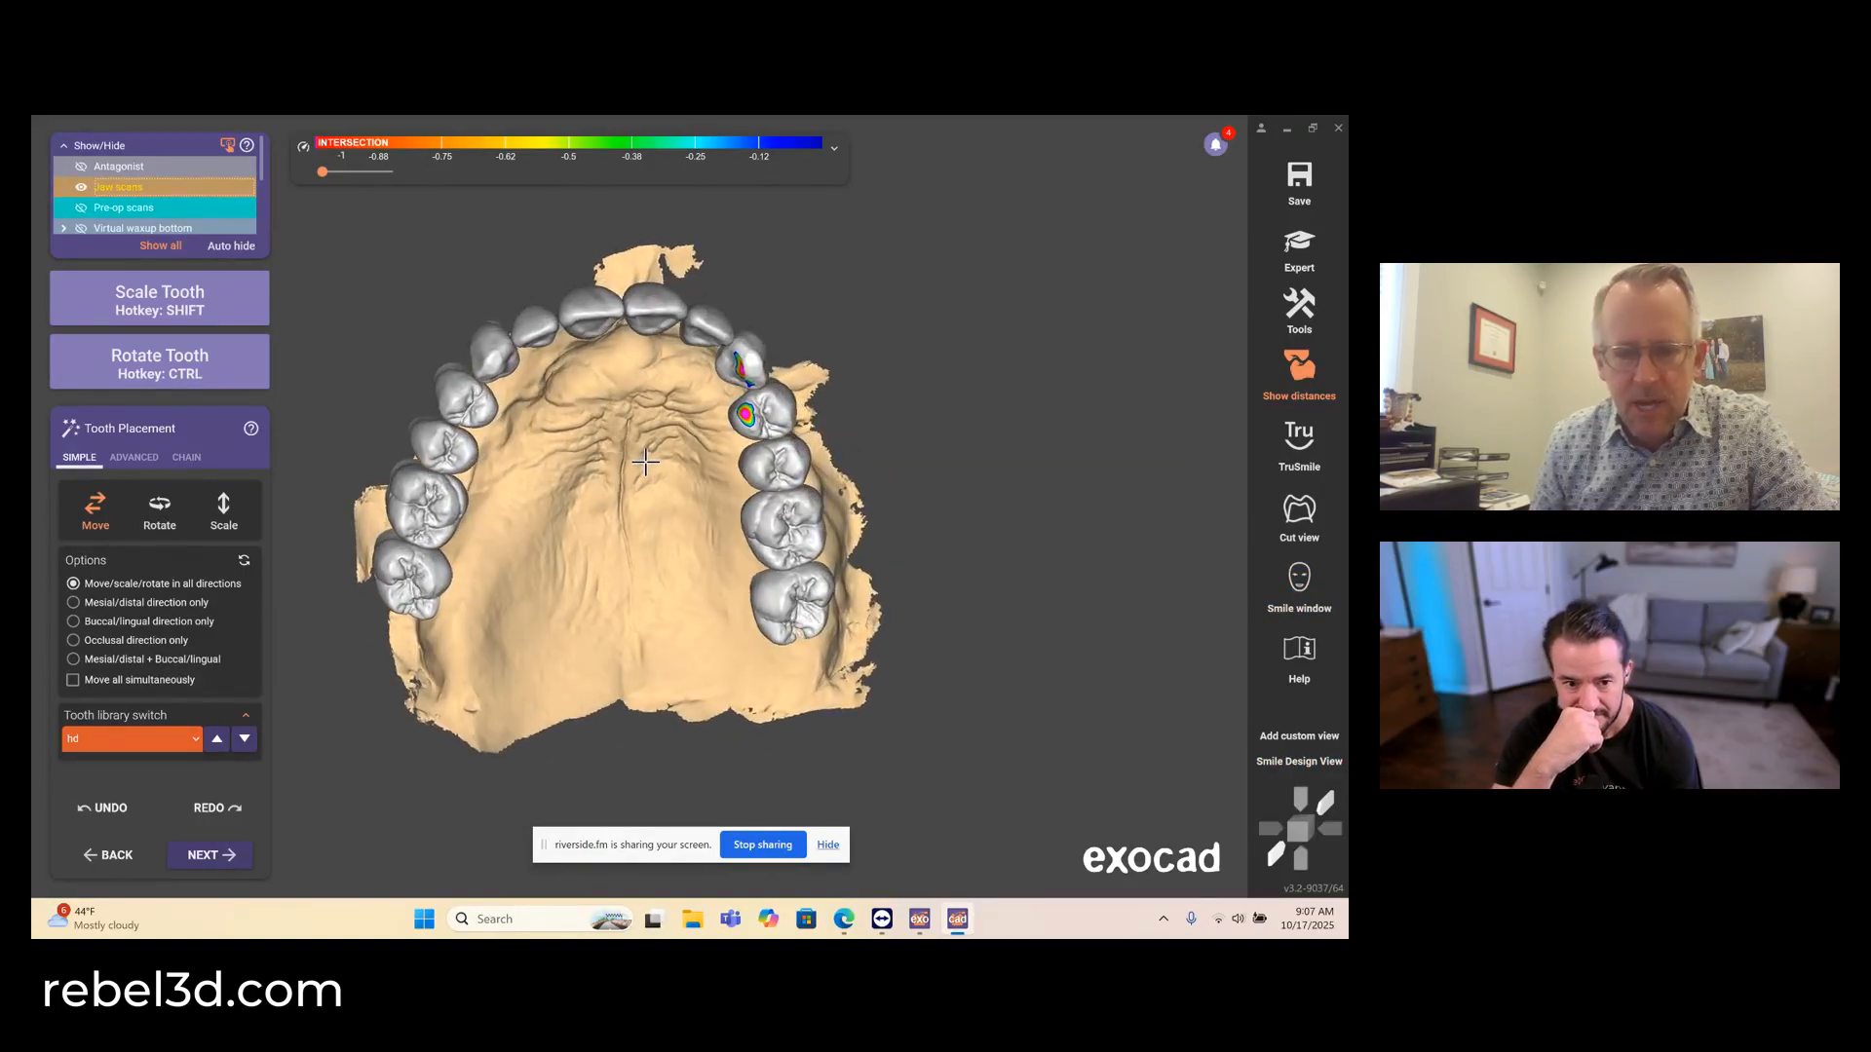
{"action": "left_click", "coordinate": [186, 458]}
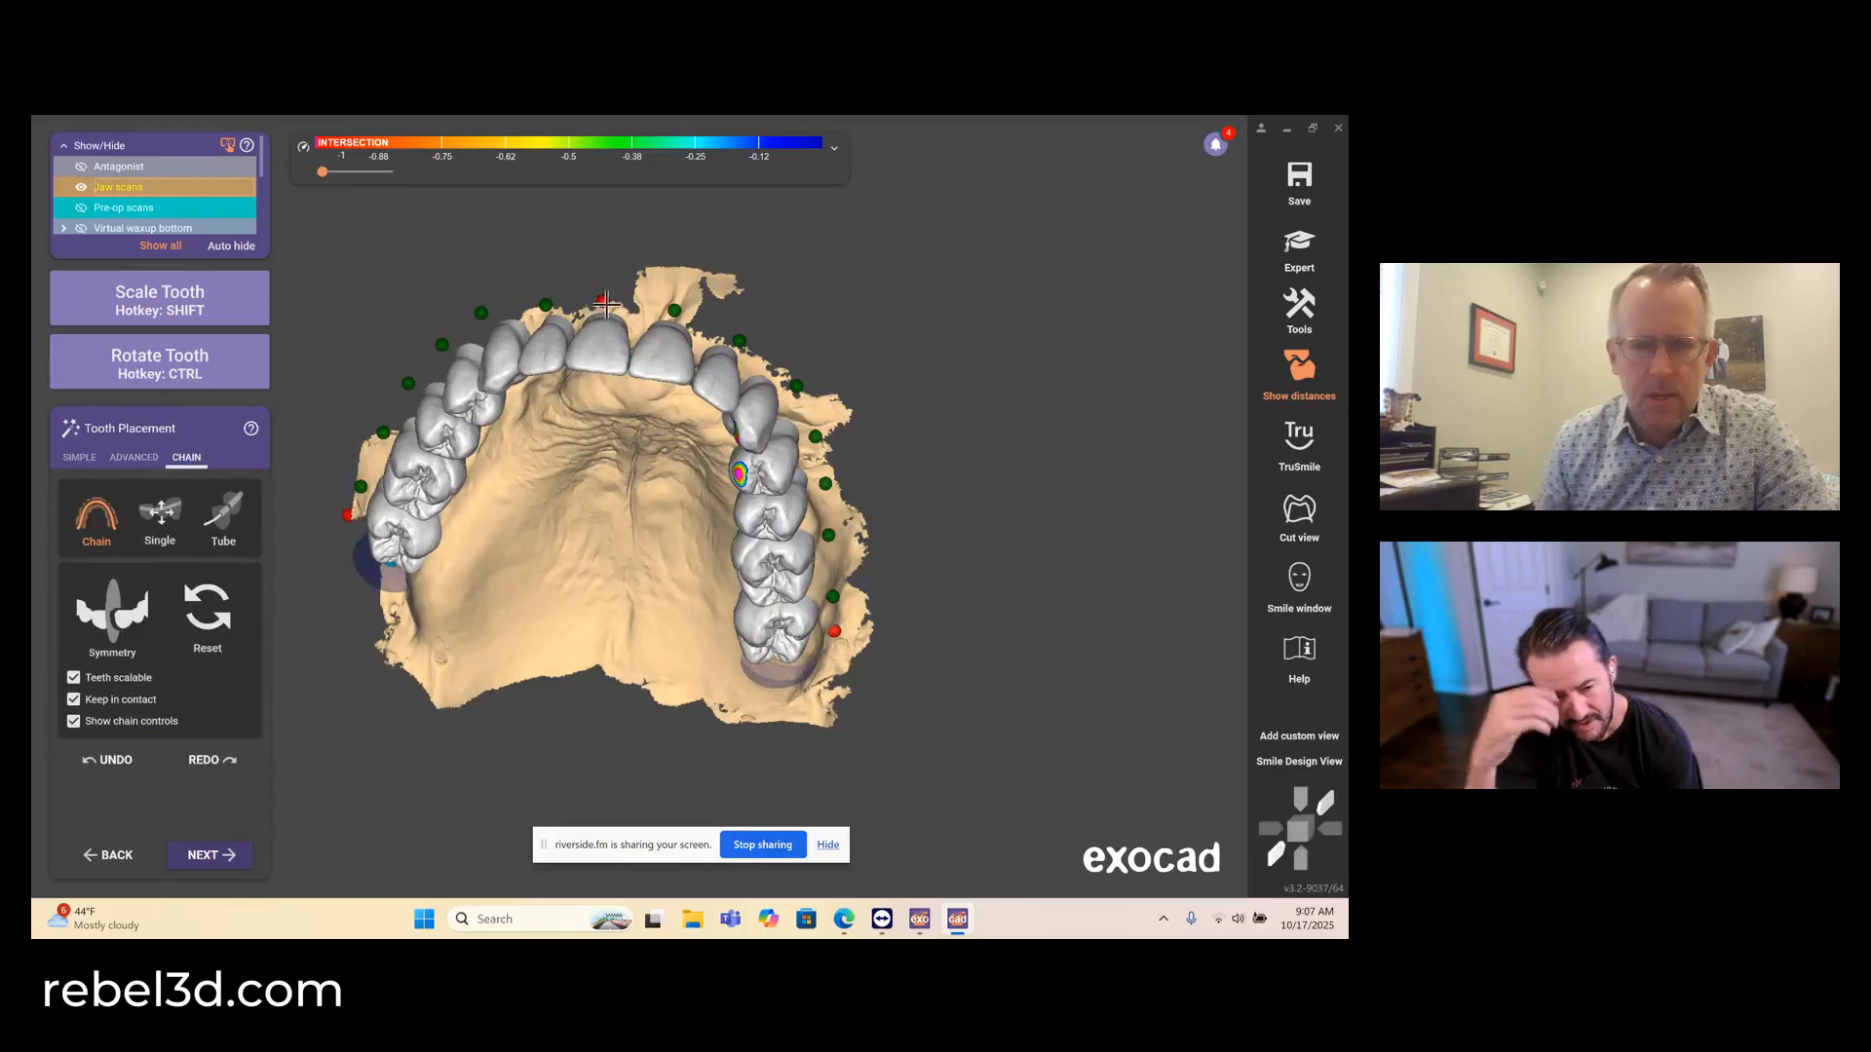
{"action": "left_click", "coordinate": [672, 310]}
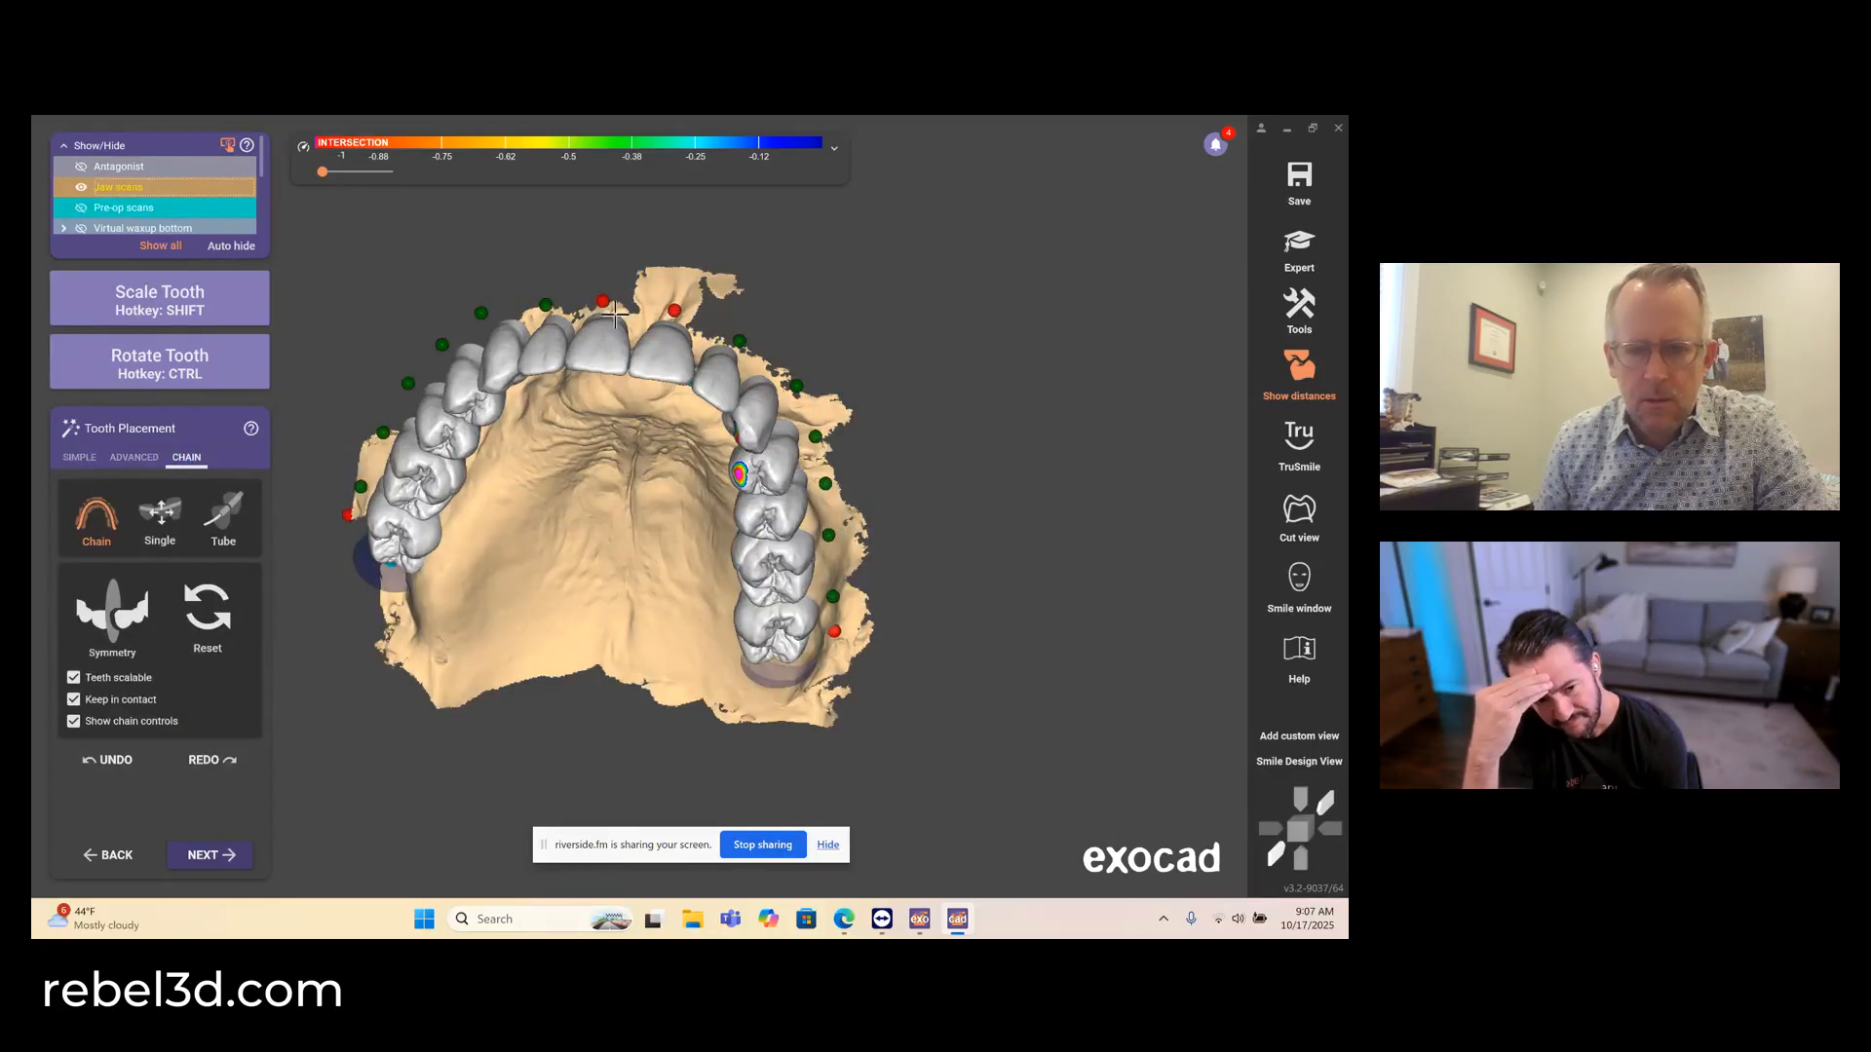
{"action": "left_click", "coordinate": [546, 305]}
- Shift the upper right posterior segment of the chain toward the palate, checking the arch against the antagonist from the front
{"action": "right_click_drag", "start_coordinate": [634, 352], "coordinate": [380, 510]}
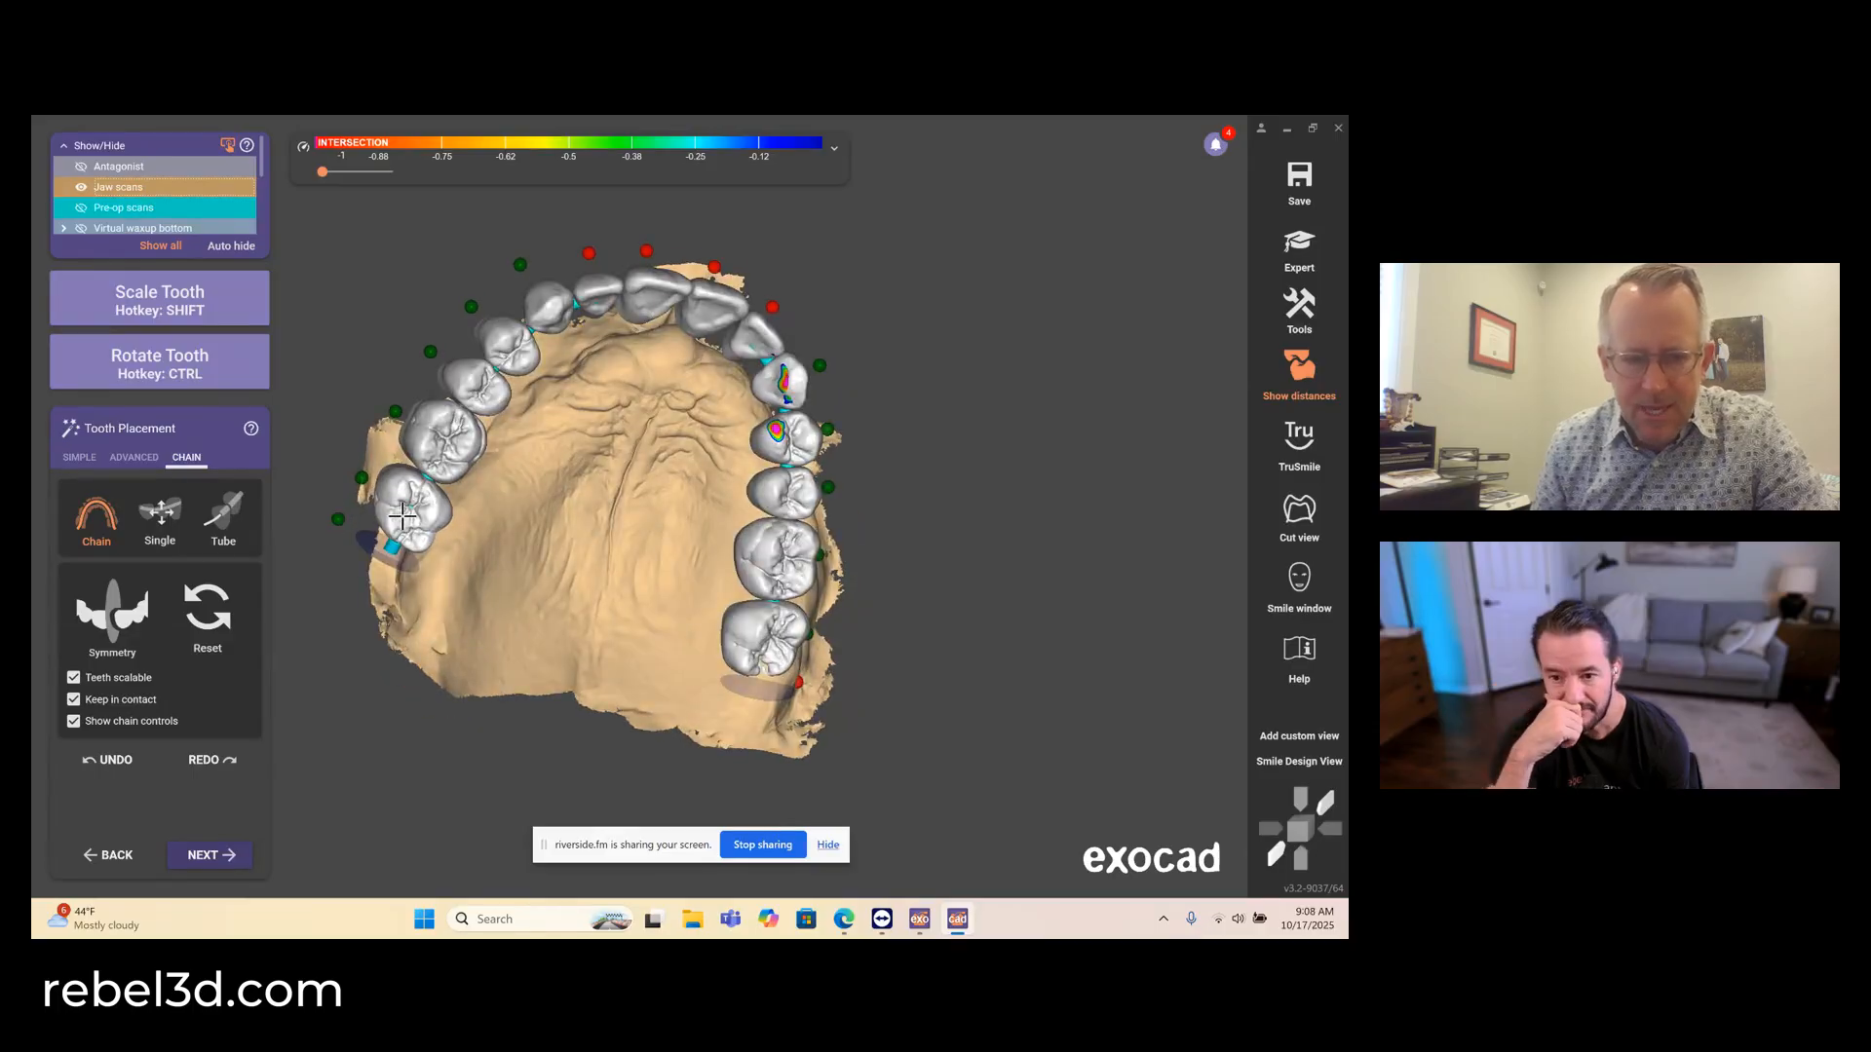
{"action": "mouse_move", "coordinate": [401, 517]}
{"action": "right_mouse_down"}
{"action": "mouse_move", "coordinate": [424, 568]}
{"action": "mouse_move", "coordinate": [653, 474]}
{"action": "right_mouse_up"}
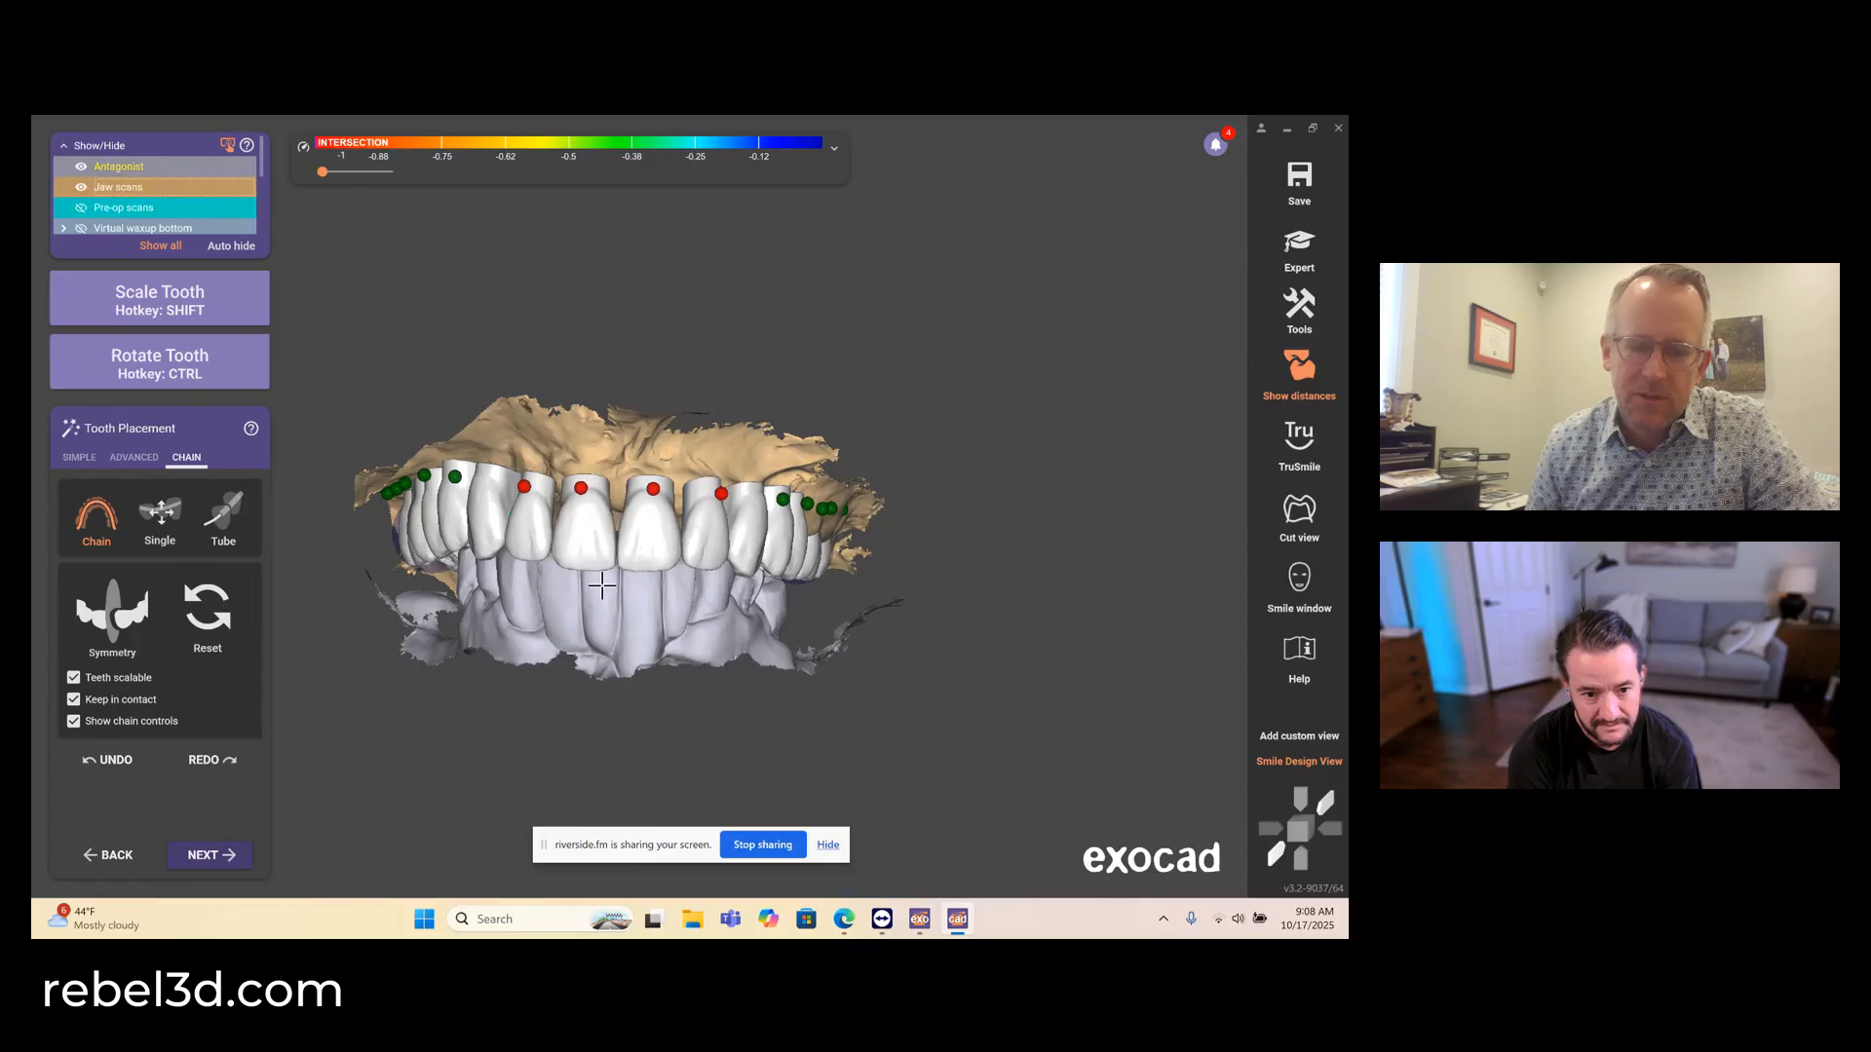
{"action": "mouse_move", "coordinate": [584, 569]}
{"action": "right_mouse_down"}
{"action": "mouse_move", "coordinate": [552, 595]}
{"action": "mouse_move", "coordinate": [606, 574]}
{"action": "right_mouse_up"}
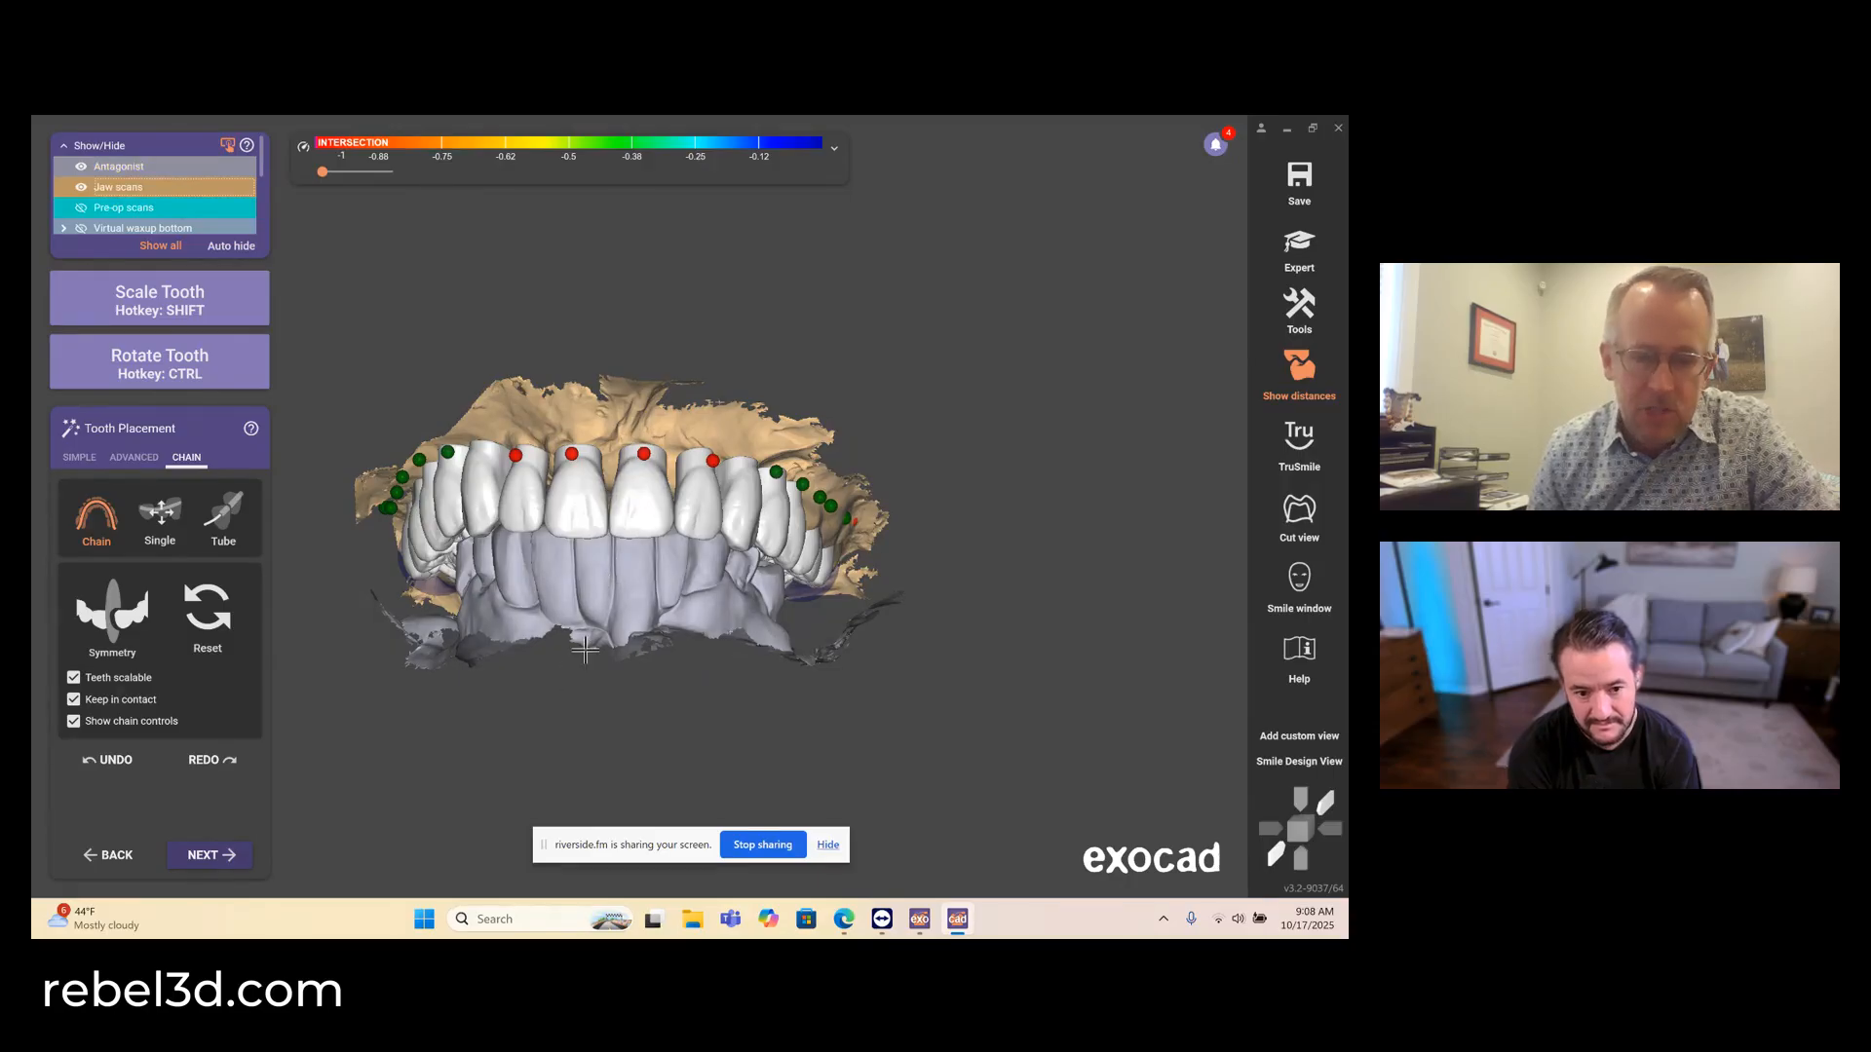
{"action": "key", "text": "space"}
{"action": "right_click_drag", "start_coordinate": [588, 653], "coordinate": [583, 644]}
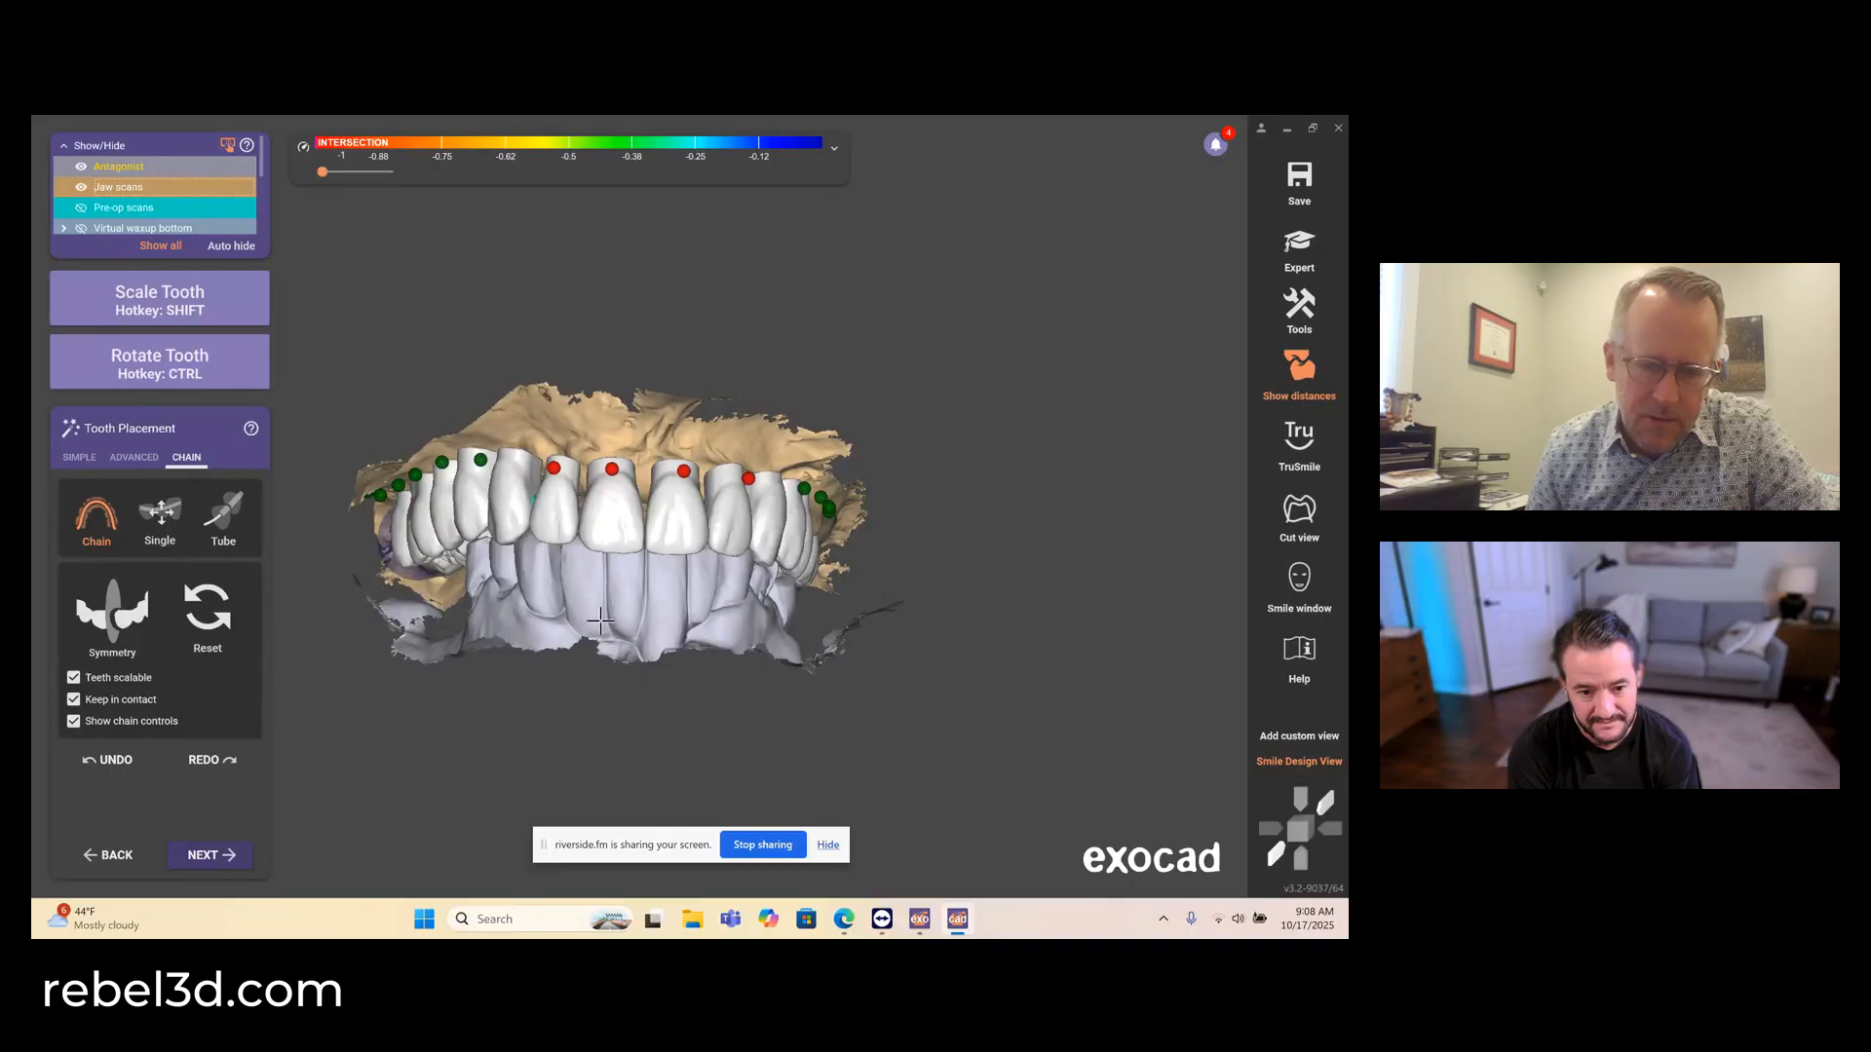
{"action": "right_click_drag", "start_coordinate": [482, 638], "coordinate": [490, 634]}
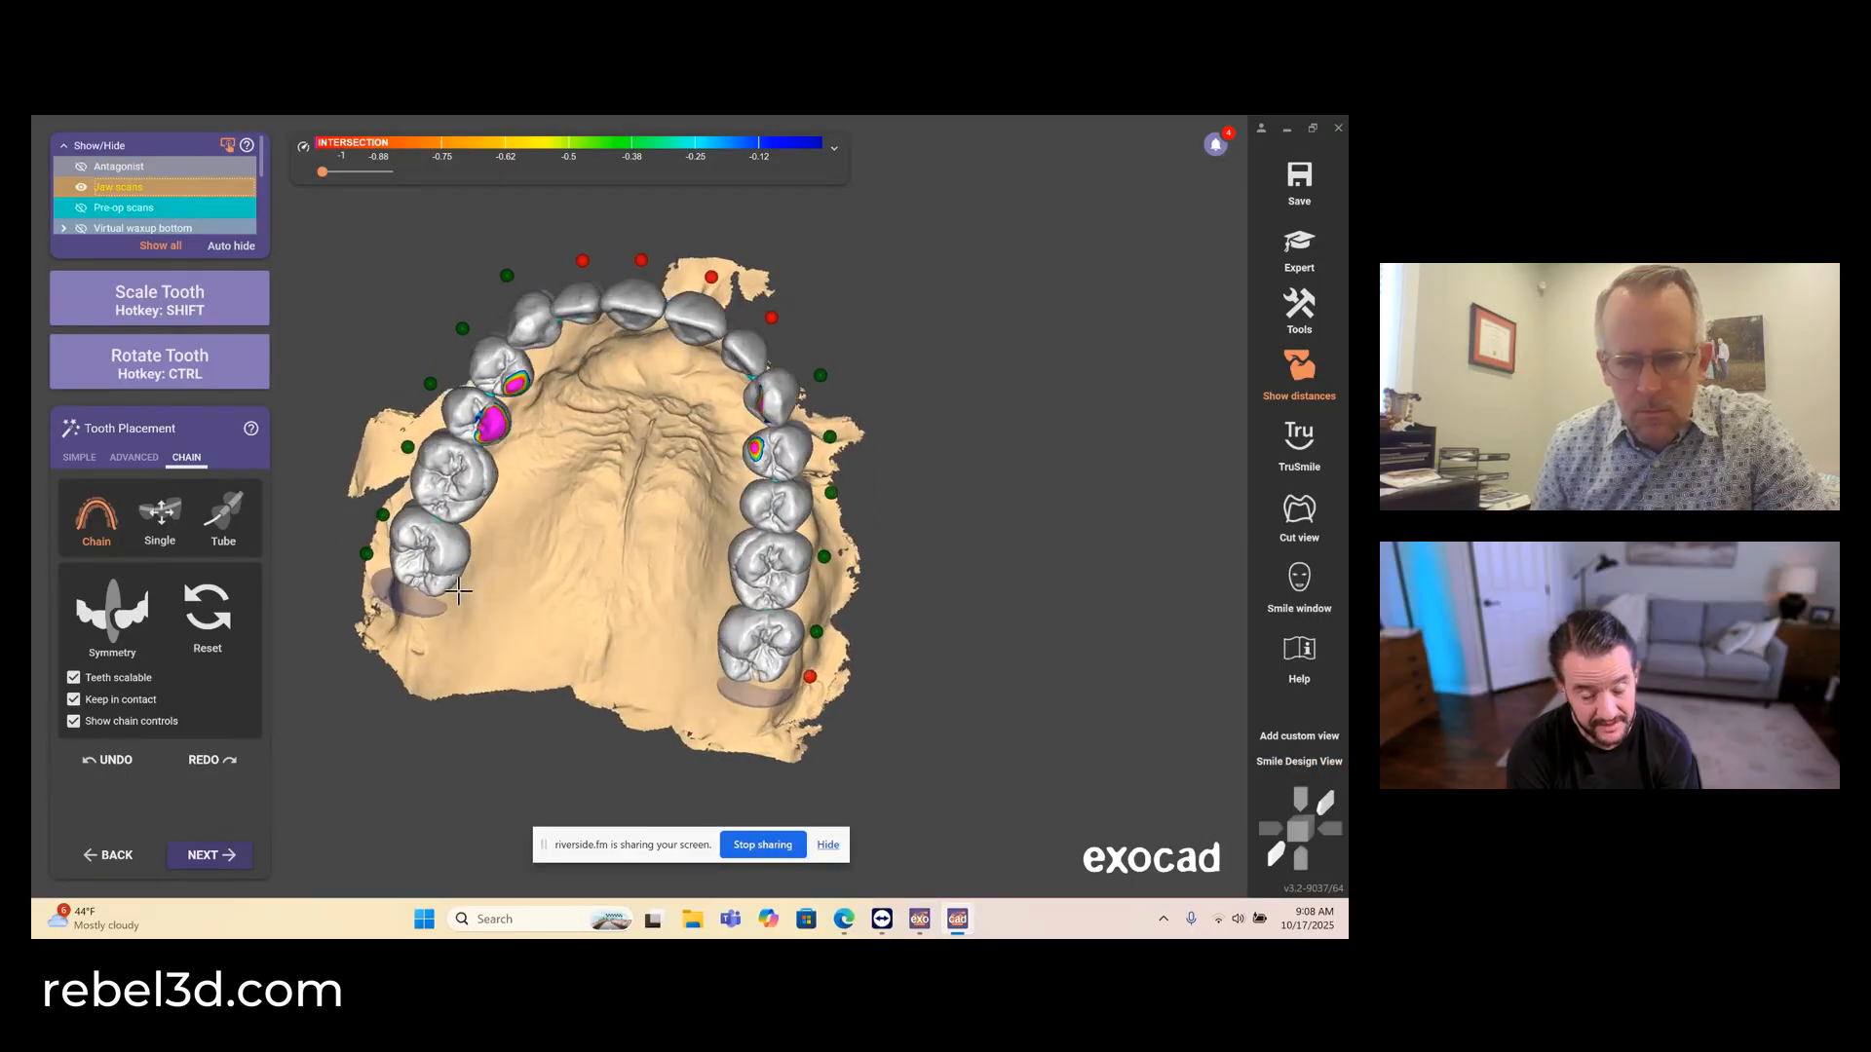
- Return to simple tooth placement, check the arch against the antagonist, and proceed to Free-Forming
{"action": "left_click", "coordinate": [78, 457]}
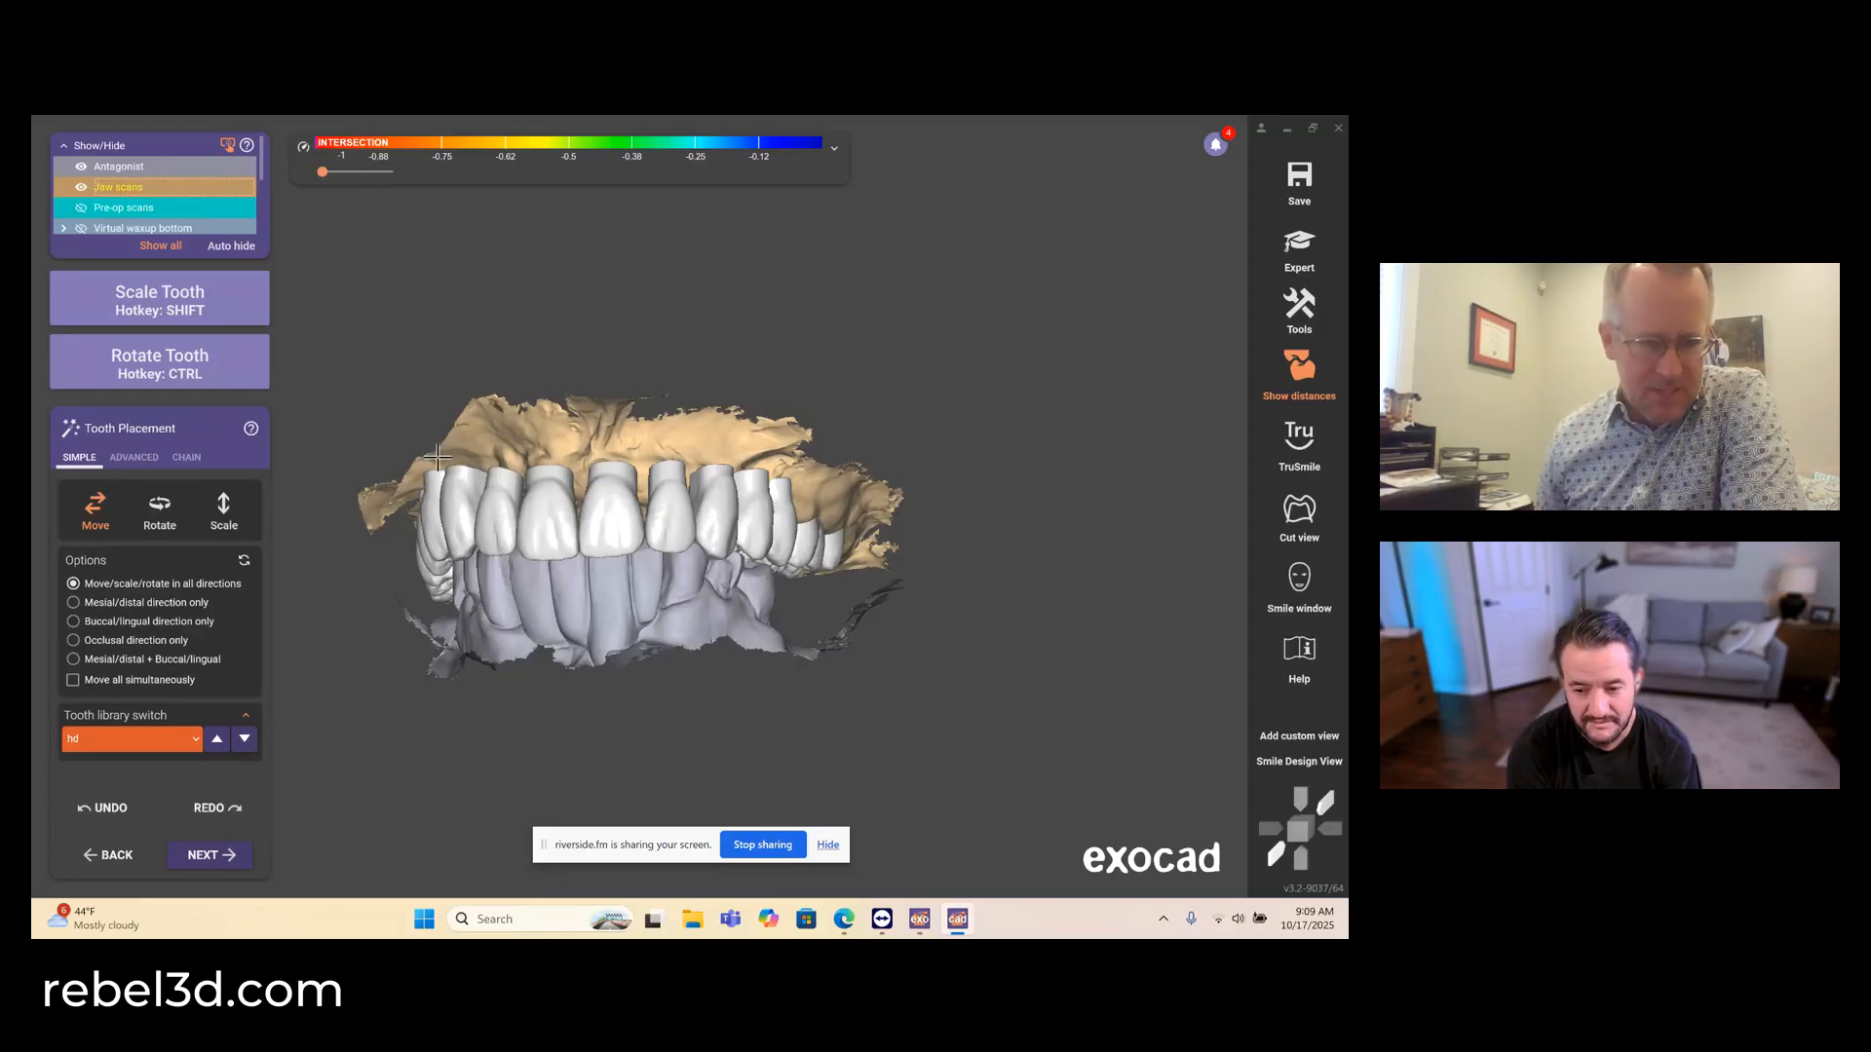
{"action": "mouse_move", "coordinate": [436, 455]}
{"action": "right_mouse_down"}
{"action": "mouse_move", "coordinate": [497, 462]}
{"action": "mouse_move", "coordinate": [405, 475]}
{"action": "right_mouse_up"}
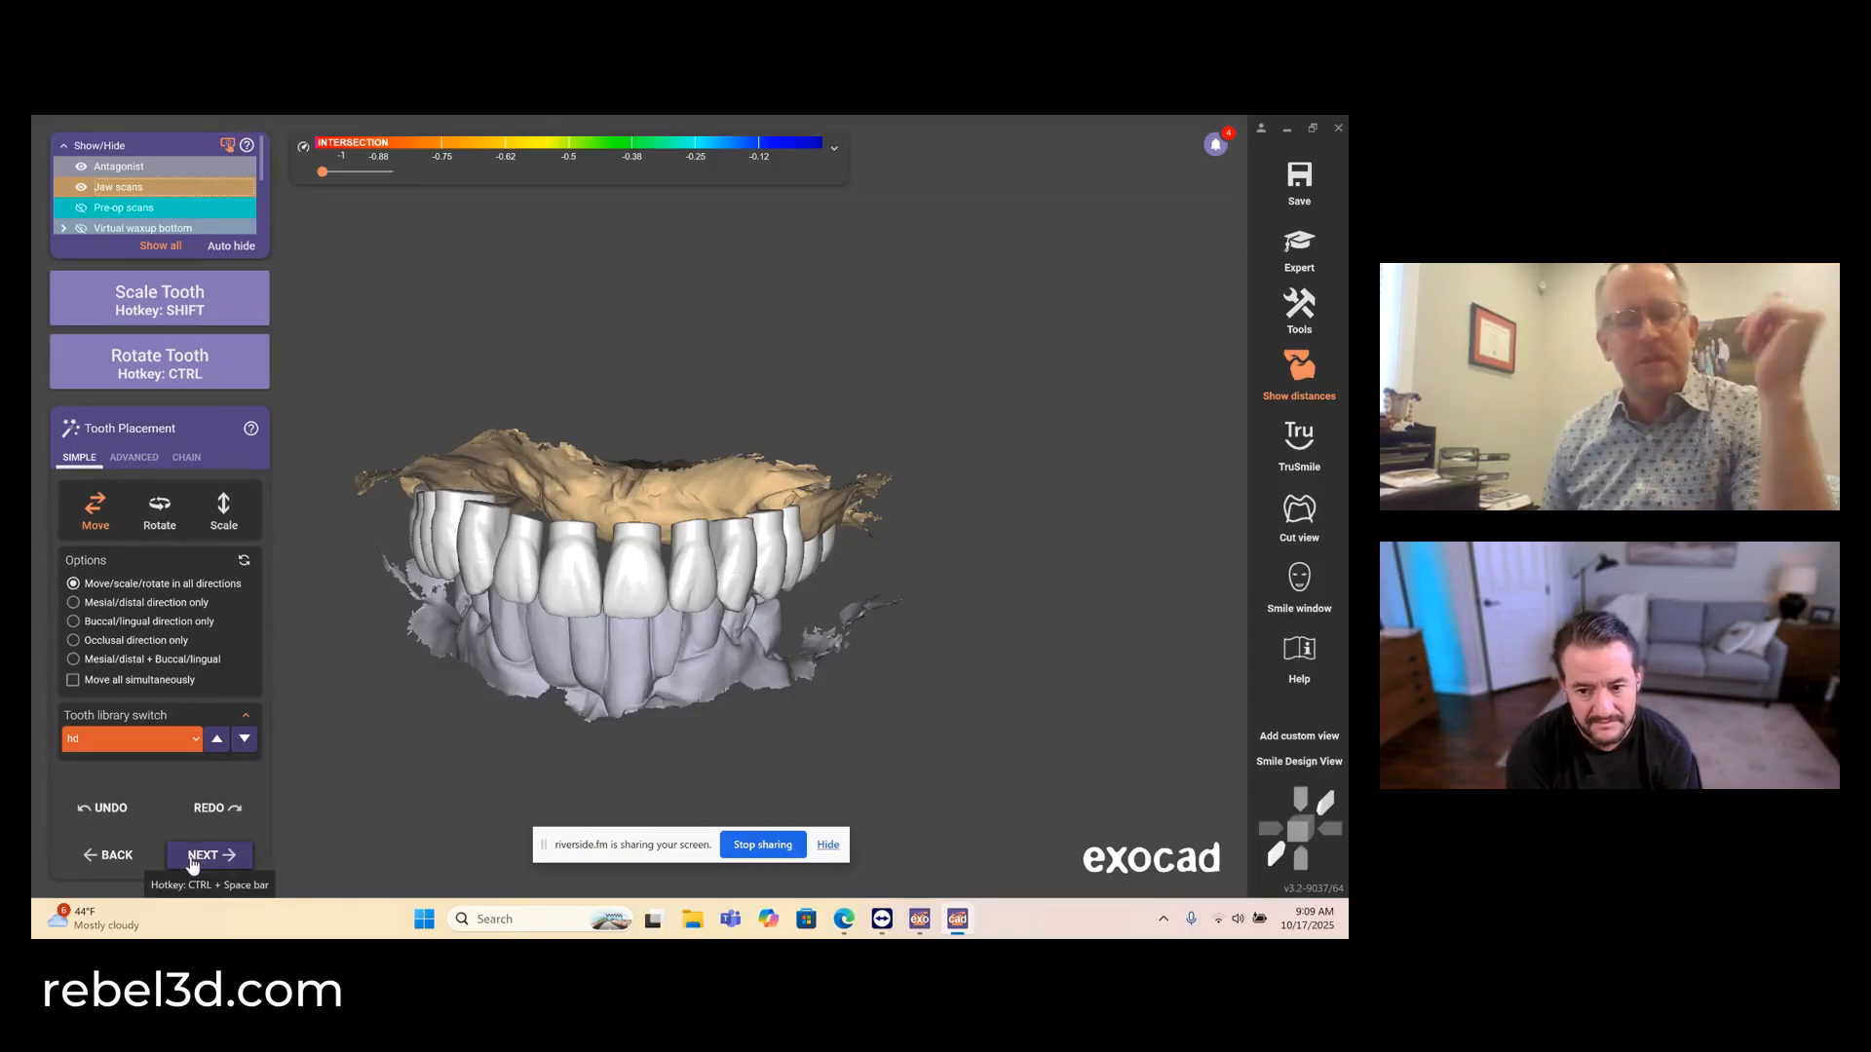
{"action": "right_click_drag", "start_coordinate": [424, 716], "coordinate": [429, 717]}
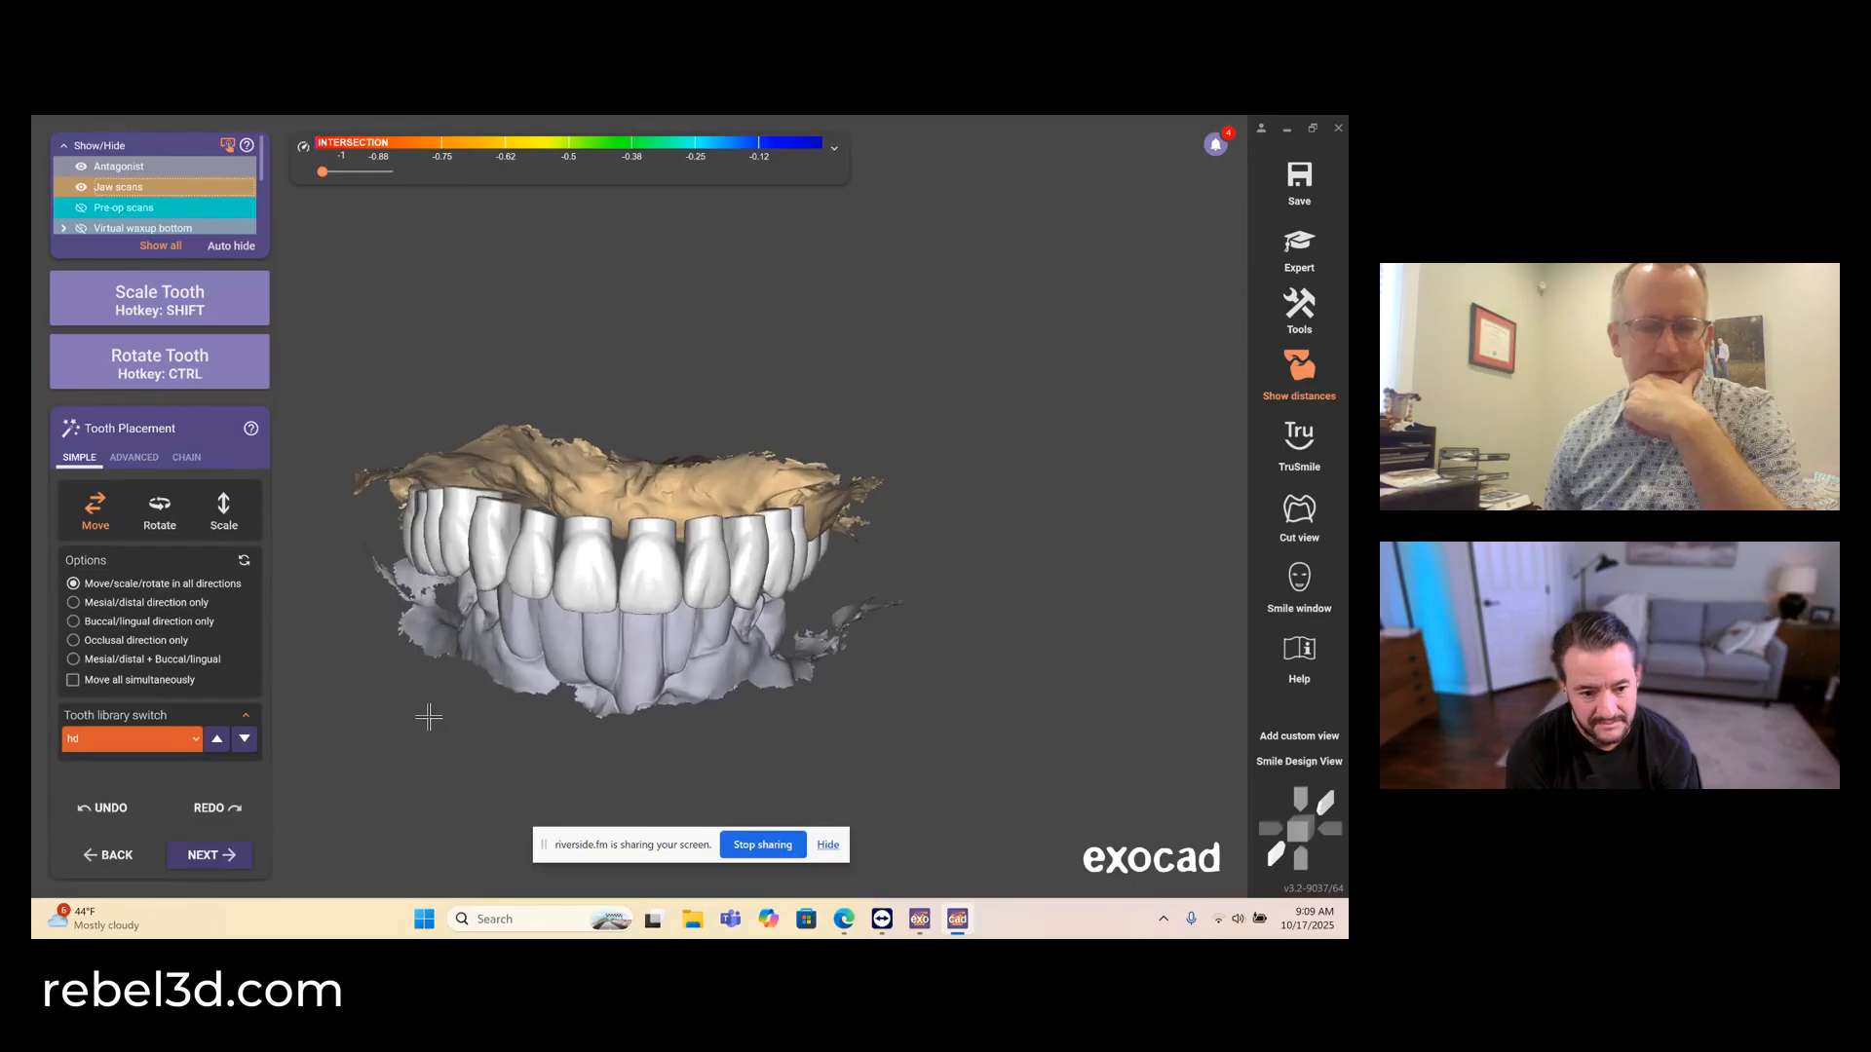
{"action": "left_click", "coordinate": [207, 848]}
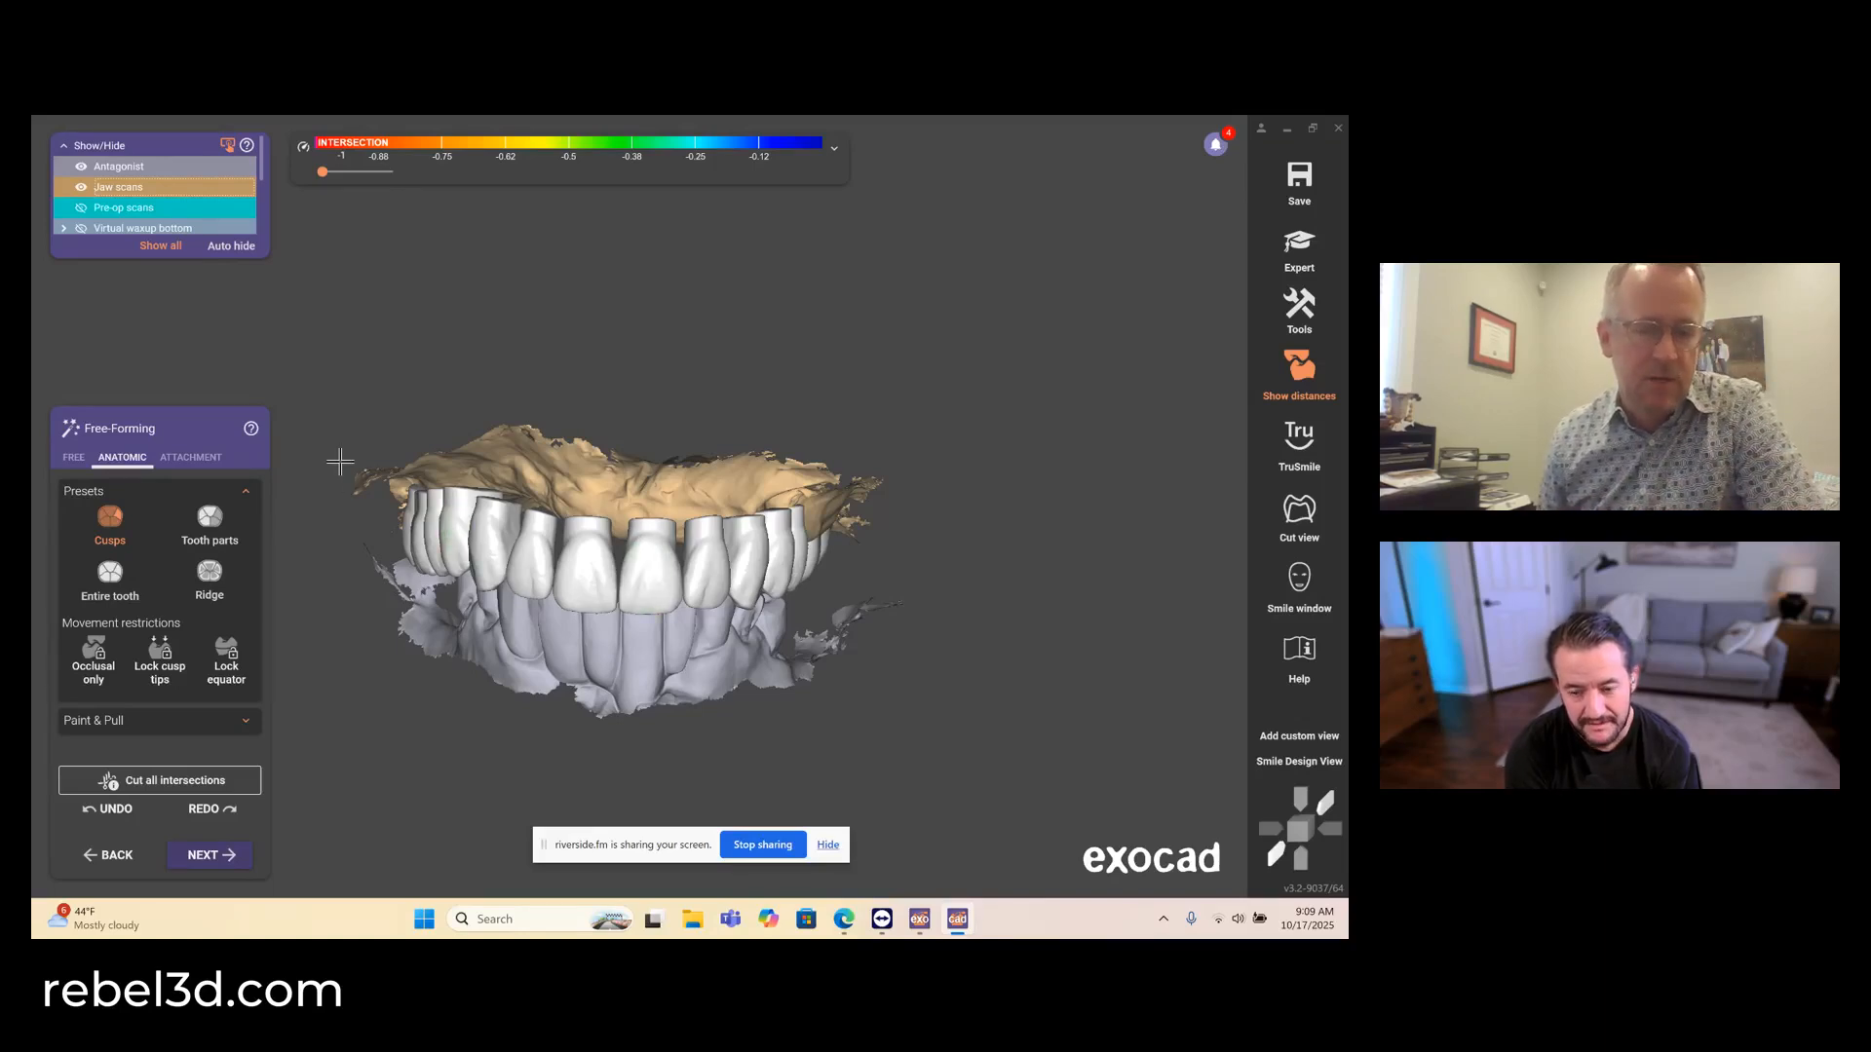
- Hide the antagonist and reduce the intersecting palatal cusps of the two upper right premolars with the anatomic Cusps preset
{"action": "key", "text": "a"}
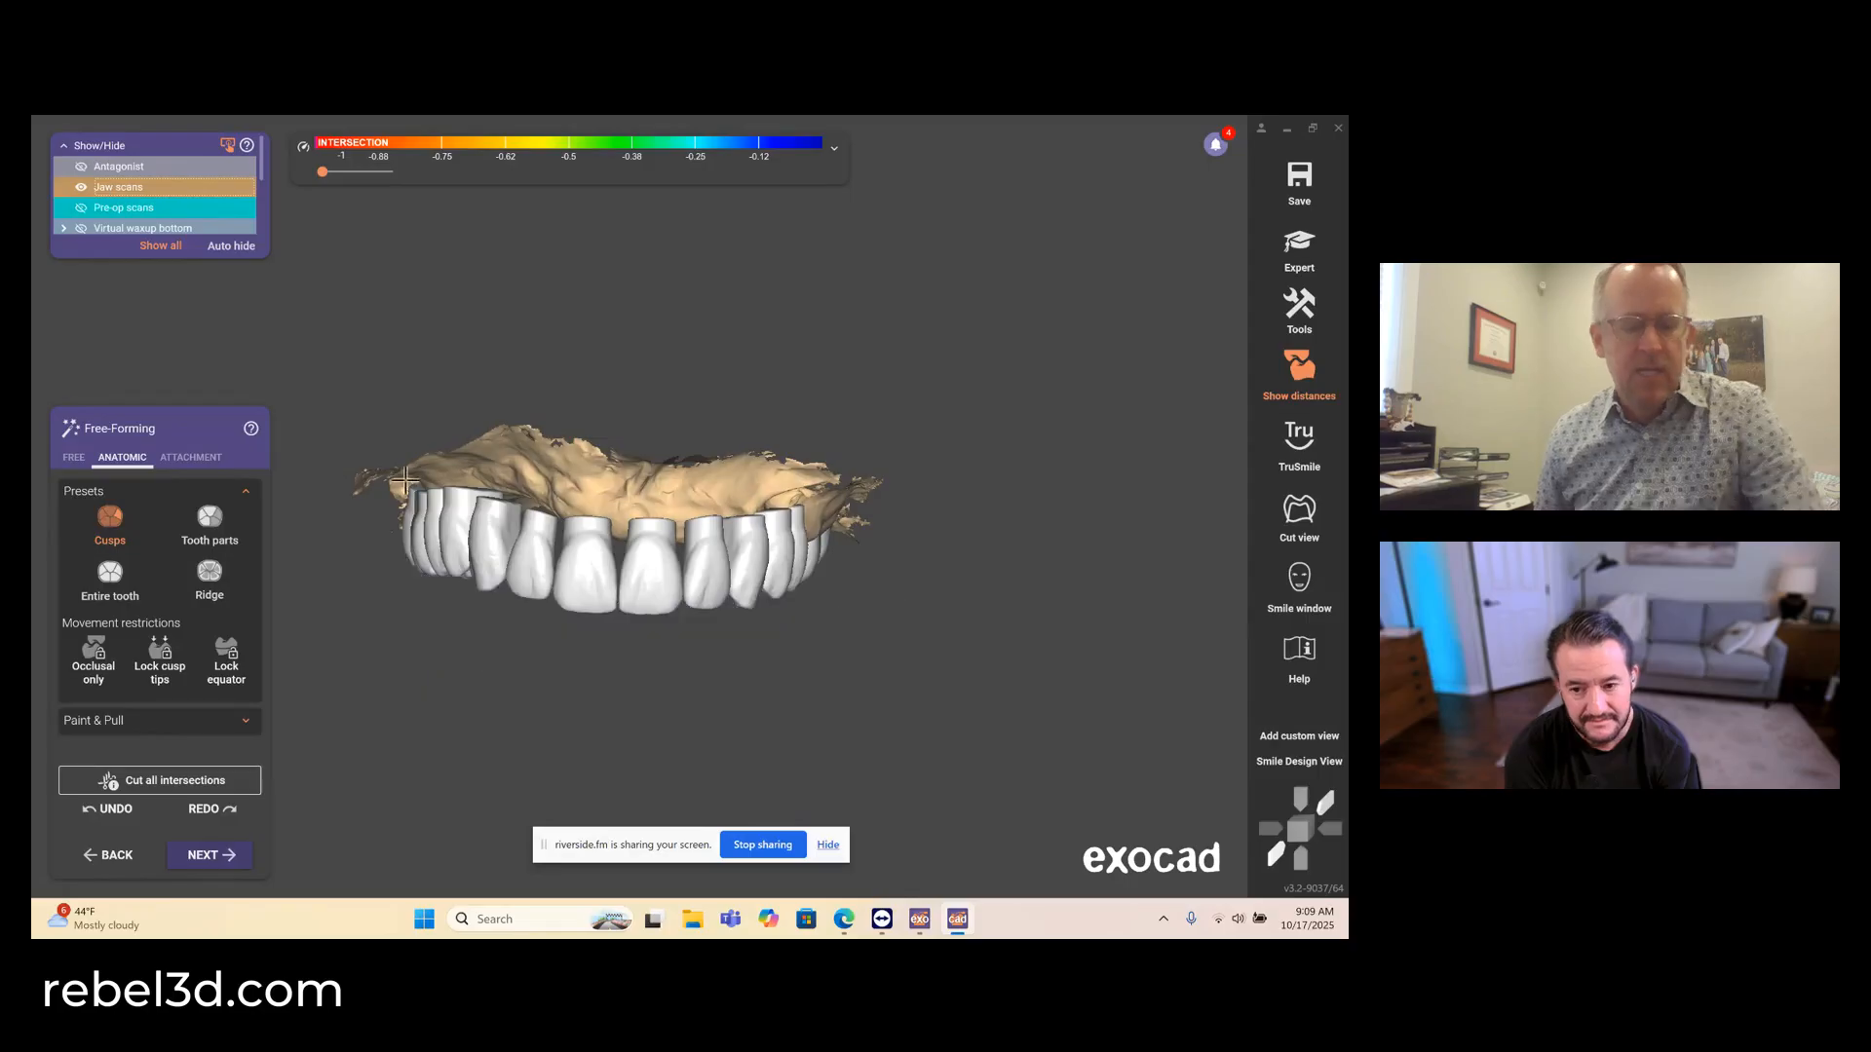
{"action": "right_click_drag", "start_coordinate": [542, 770], "coordinate": [550, 580]}
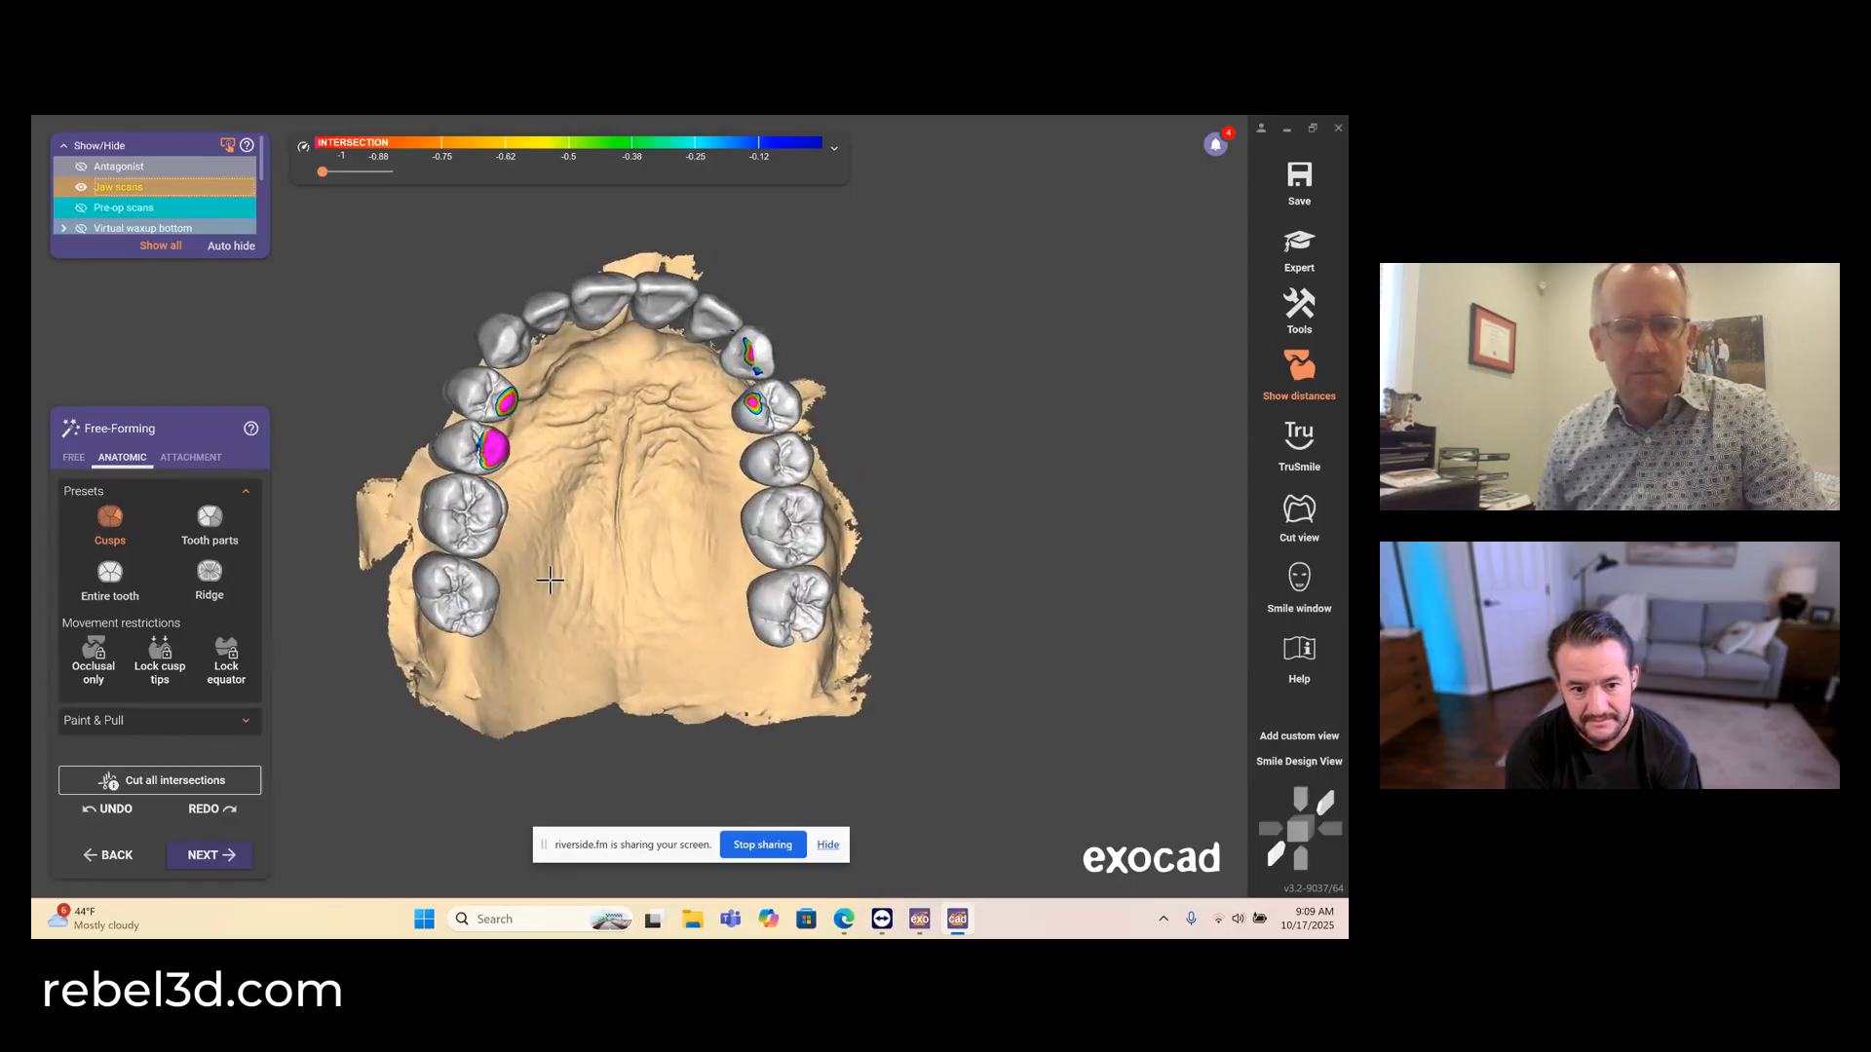
{"action": "scroll", "coordinate": [526, 423], "scroll_direction": "up", "scroll_amount": 3}
{"action": "scroll", "coordinate": [528, 423], "scroll_direction": "up", "scroll_amount": 3}
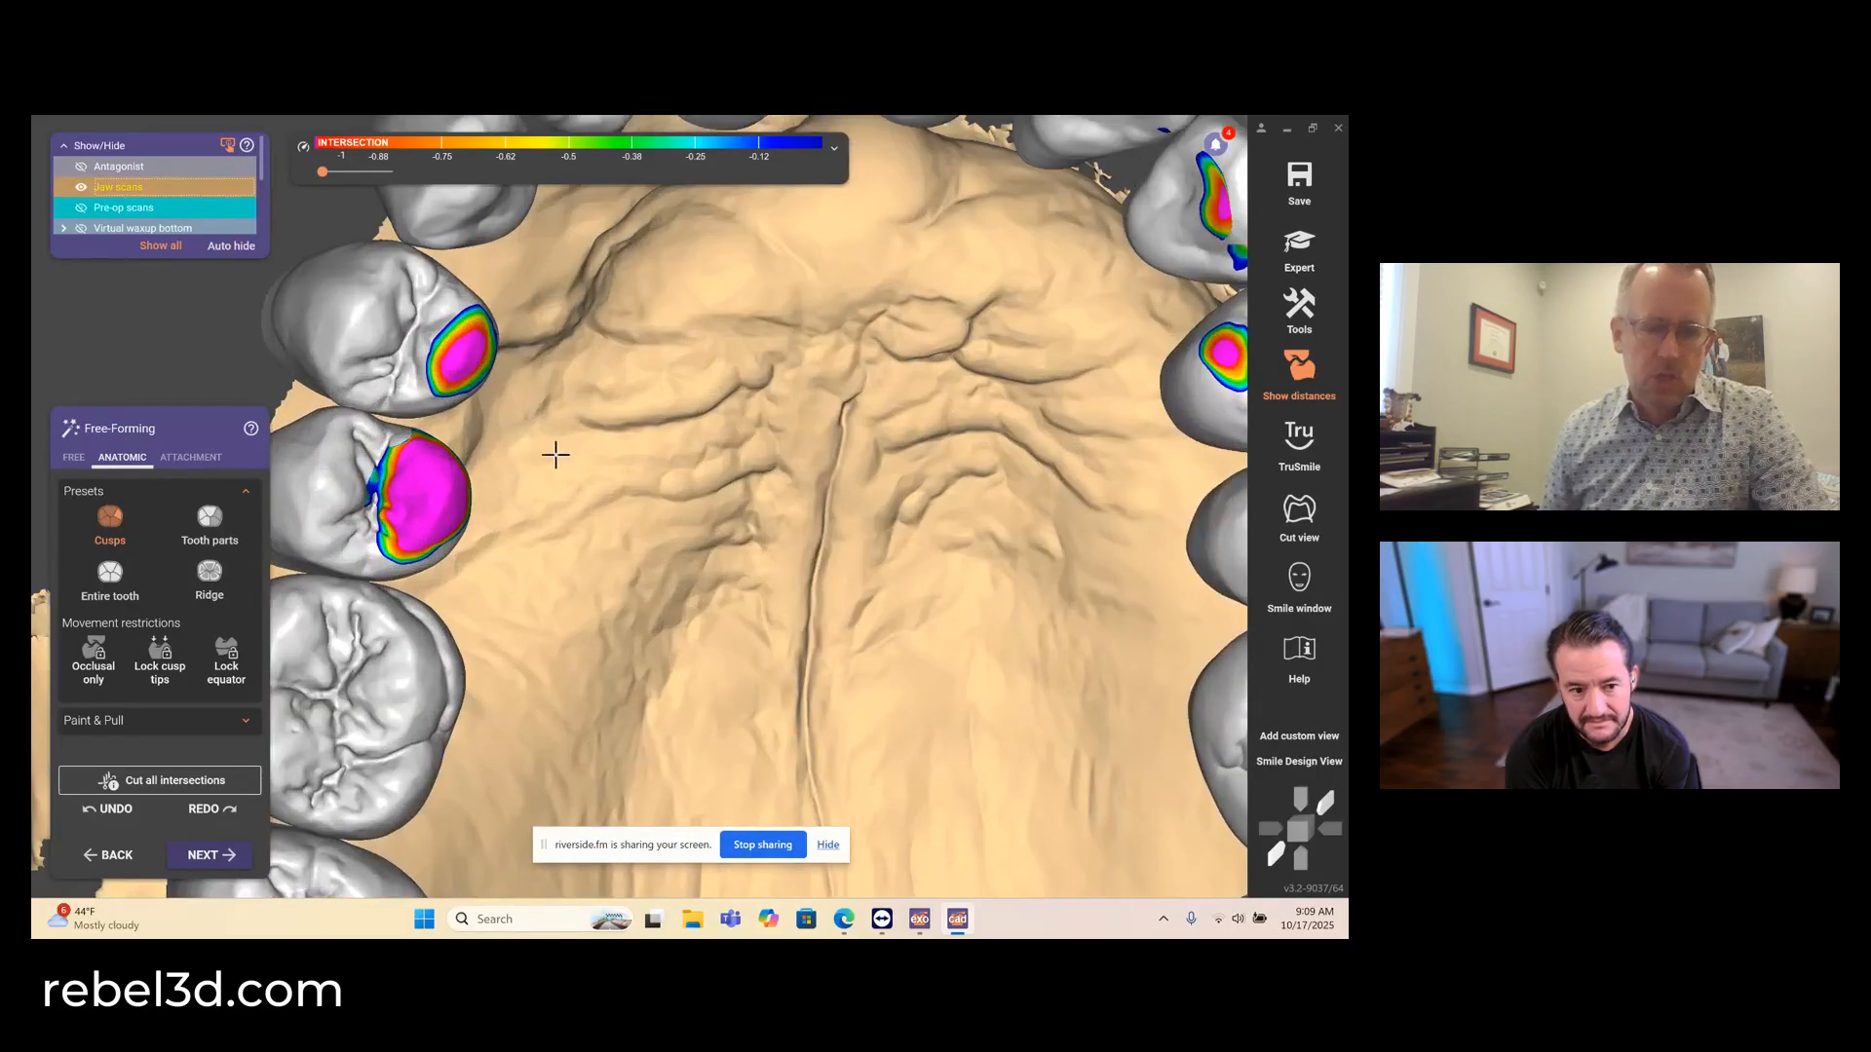
{"action": "scroll", "coordinate": [477, 500], "scroll_direction": "down", "scroll_amount": 3}
{"action": "right_click_drag", "start_coordinate": [477, 501], "coordinate": [435, 515]}
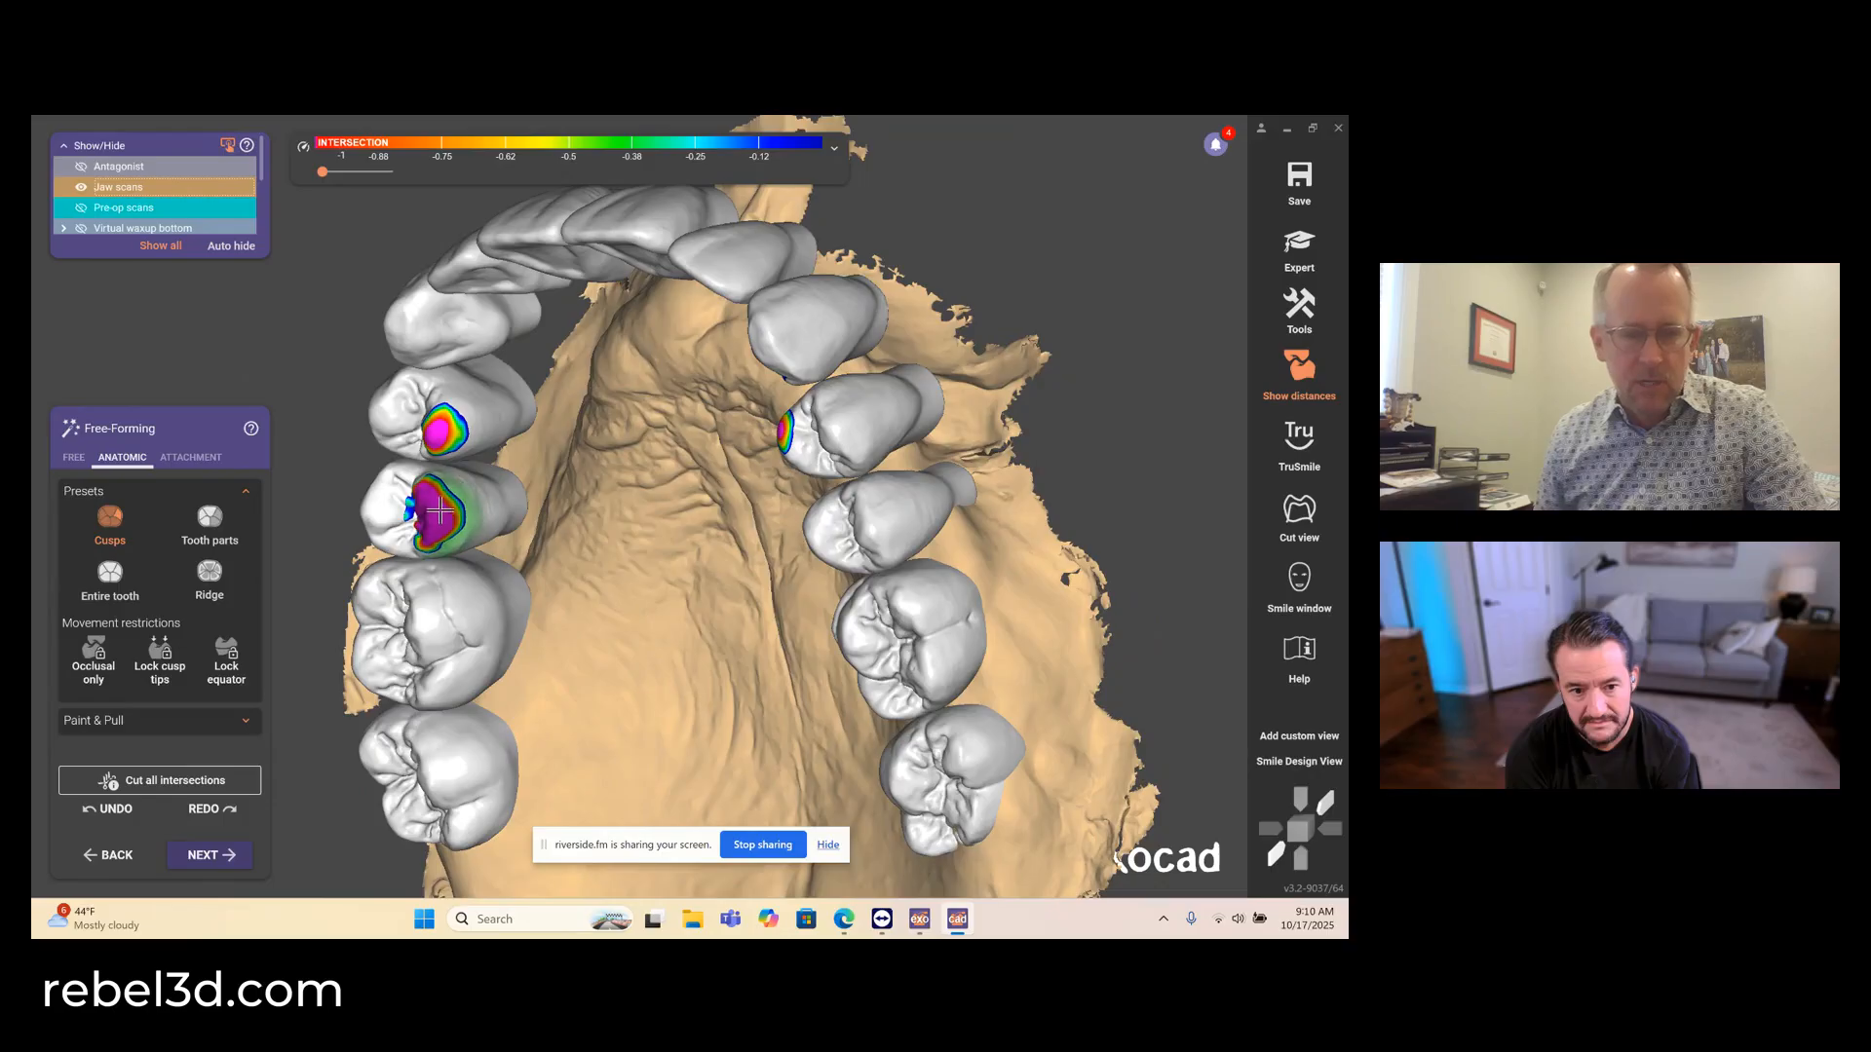
{"action": "left_click_drag", "start_coordinate": [444, 423], "coordinate": [453, 423]}
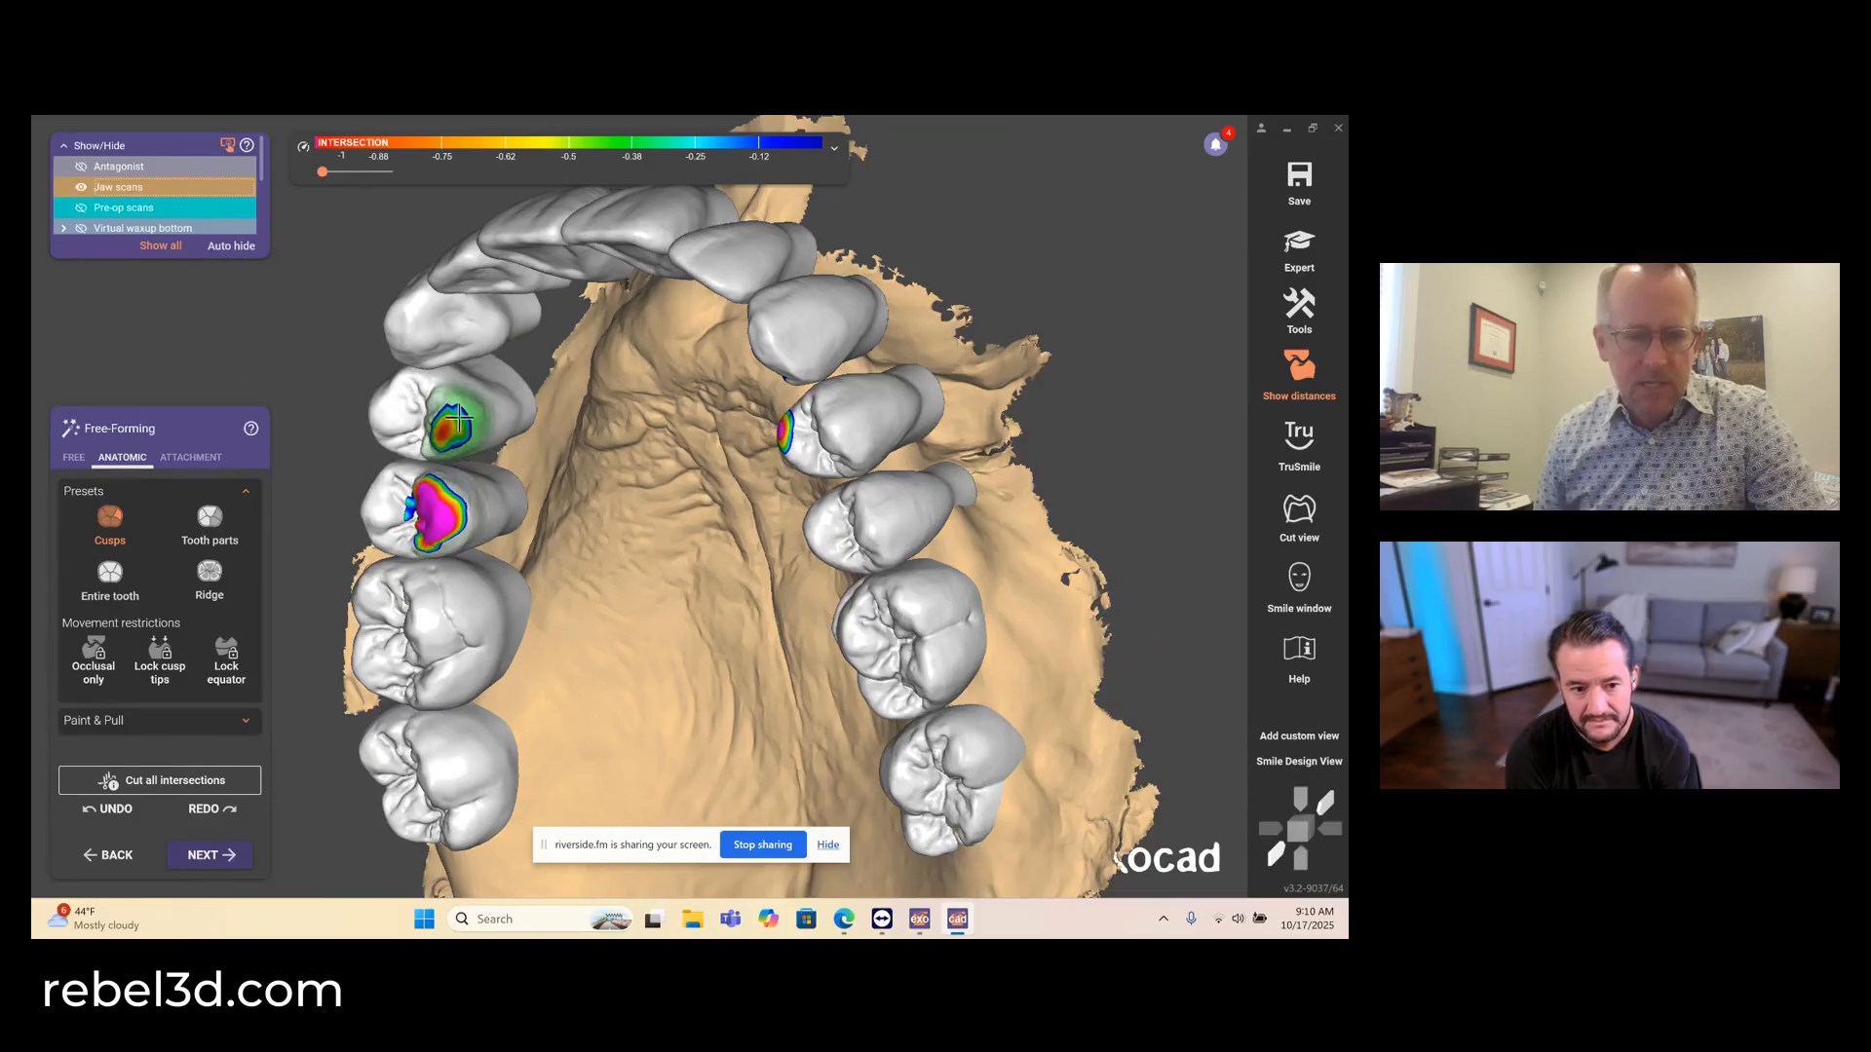
{"action": "left_click_drag", "start_coordinate": [427, 511], "coordinate": [436, 485]}
- Reshape the intersecting contact areas on the upper left first premolar and canine with the anatomic Cusps preset
{"action": "right_click_drag", "start_coordinate": [443, 486], "coordinate": [555, 474]}
{"action": "right_click_drag", "start_coordinate": [959, 433], "coordinate": [956, 478]}
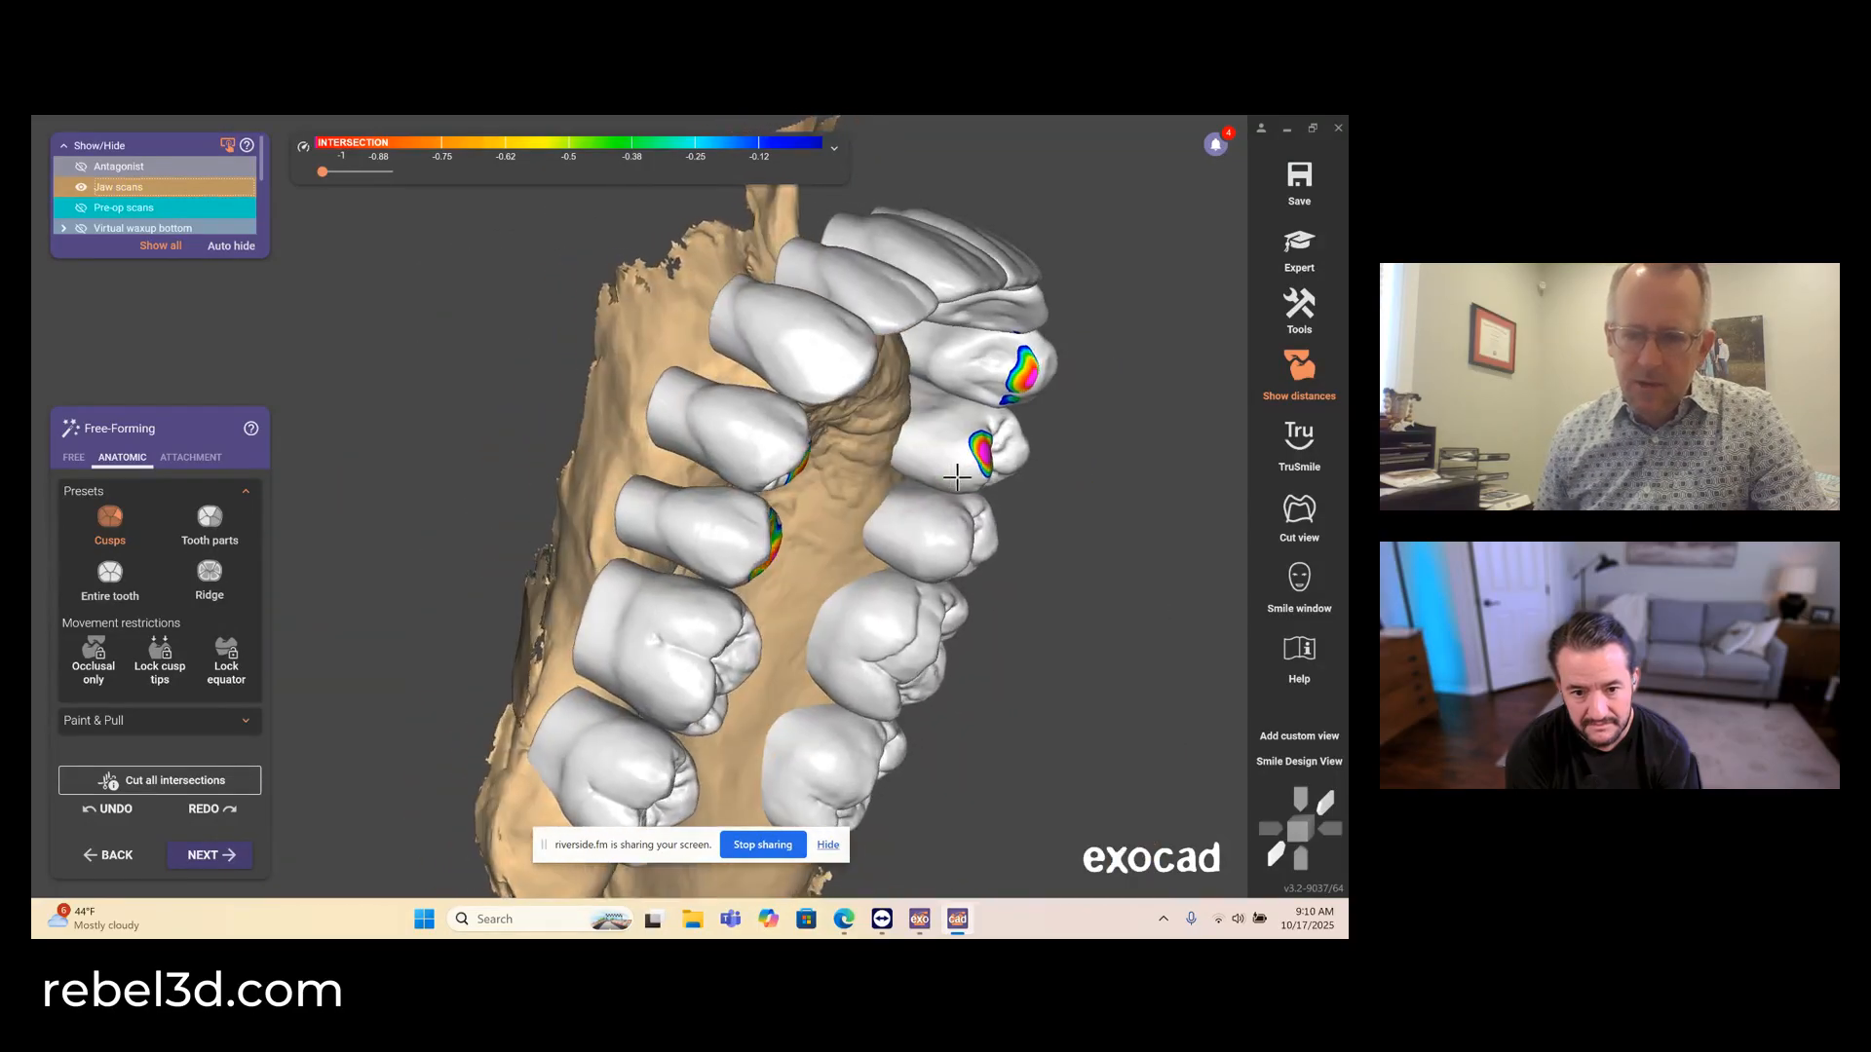
{"action": "left_click_drag", "start_coordinate": [973, 459], "coordinate": [975, 456]}
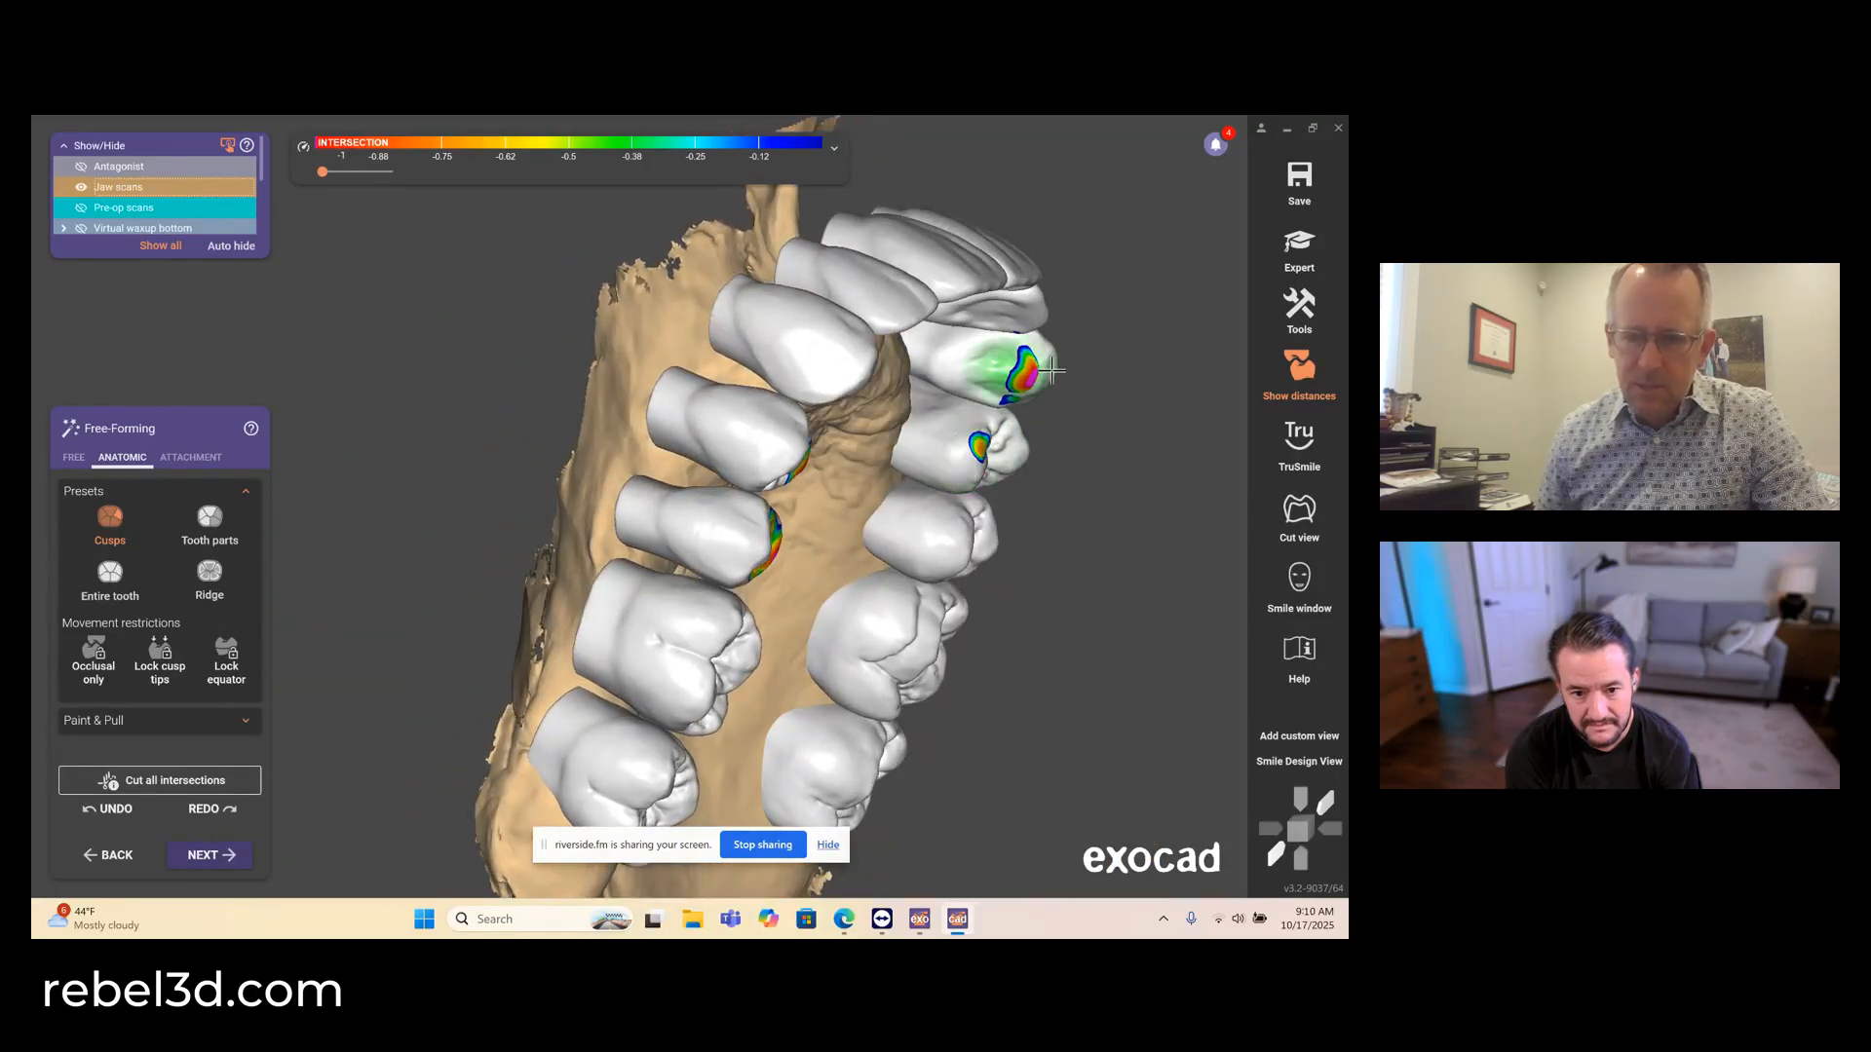
{"action": "left_click_drag", "start_coordinate": [1021, 372], "coordinate": [1020, 366]}
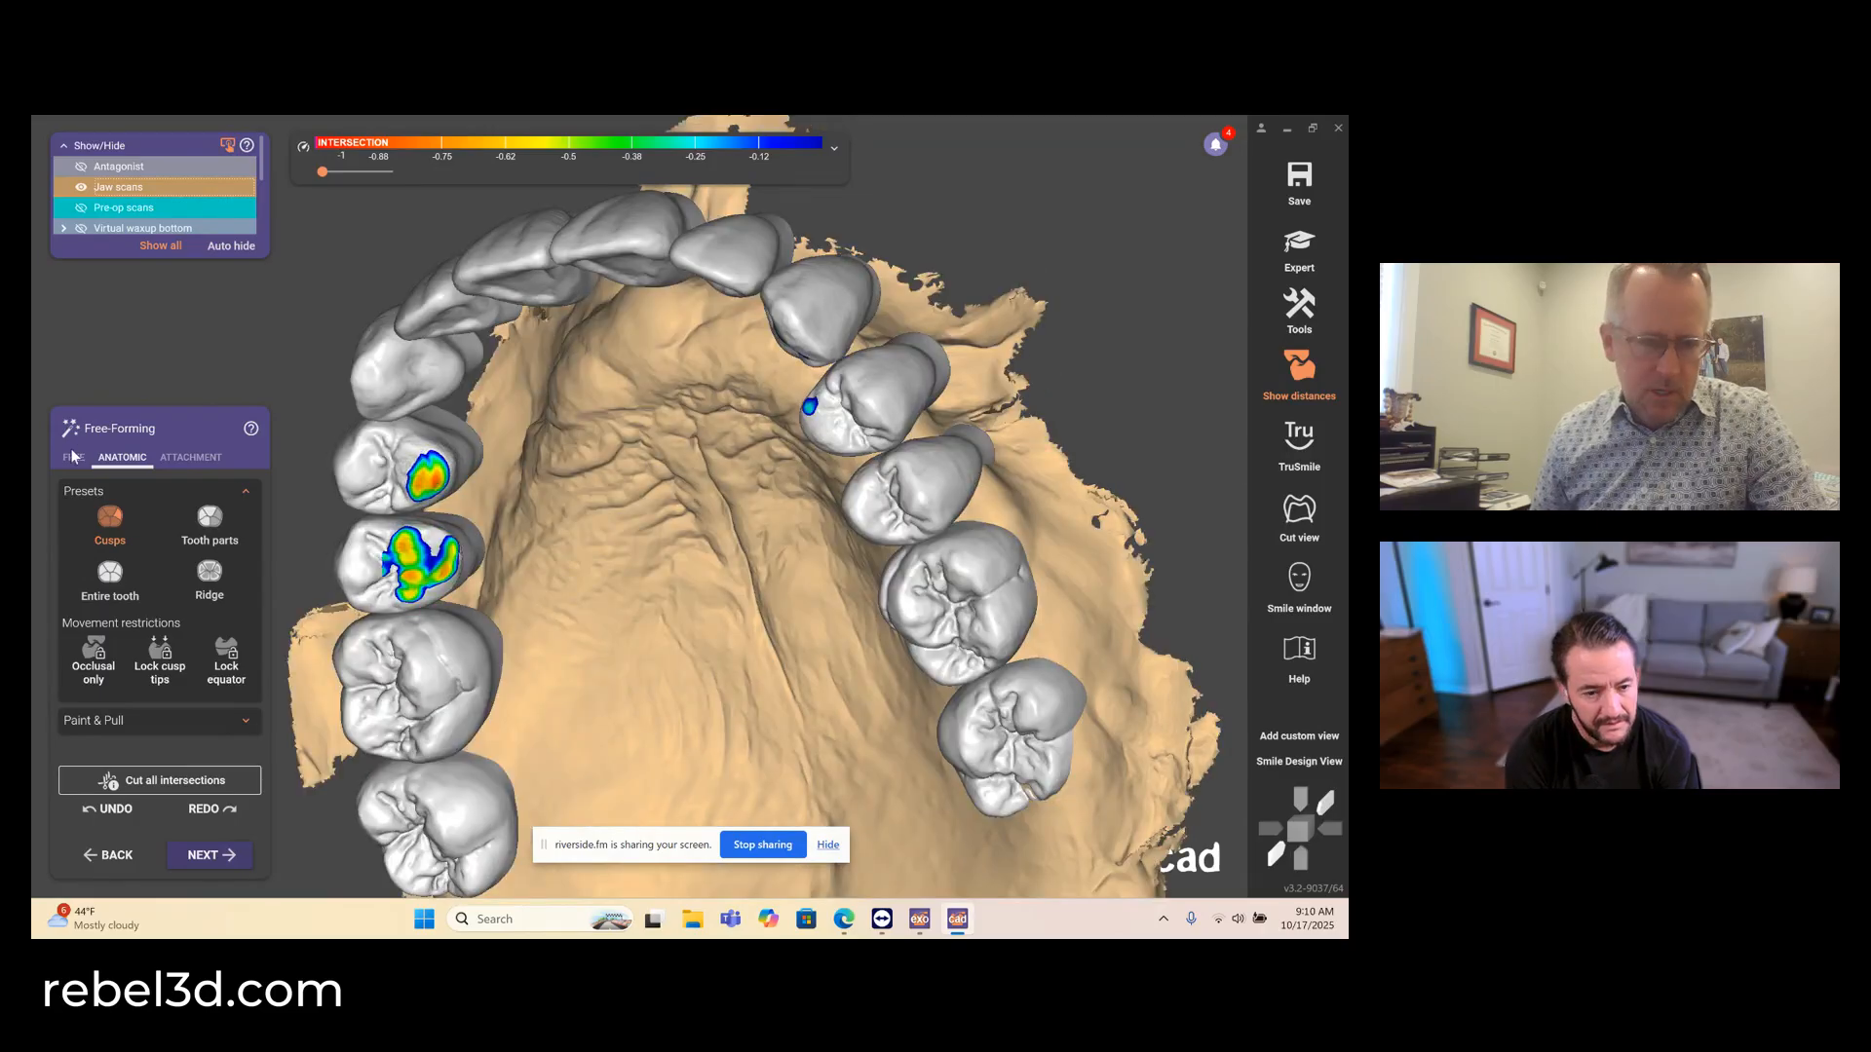
- Flatten the intersecting areas on both upper right premolars using the free-form Smooth/Flatten brush
{"action": "left_click", "coordinate": [72, 456]}
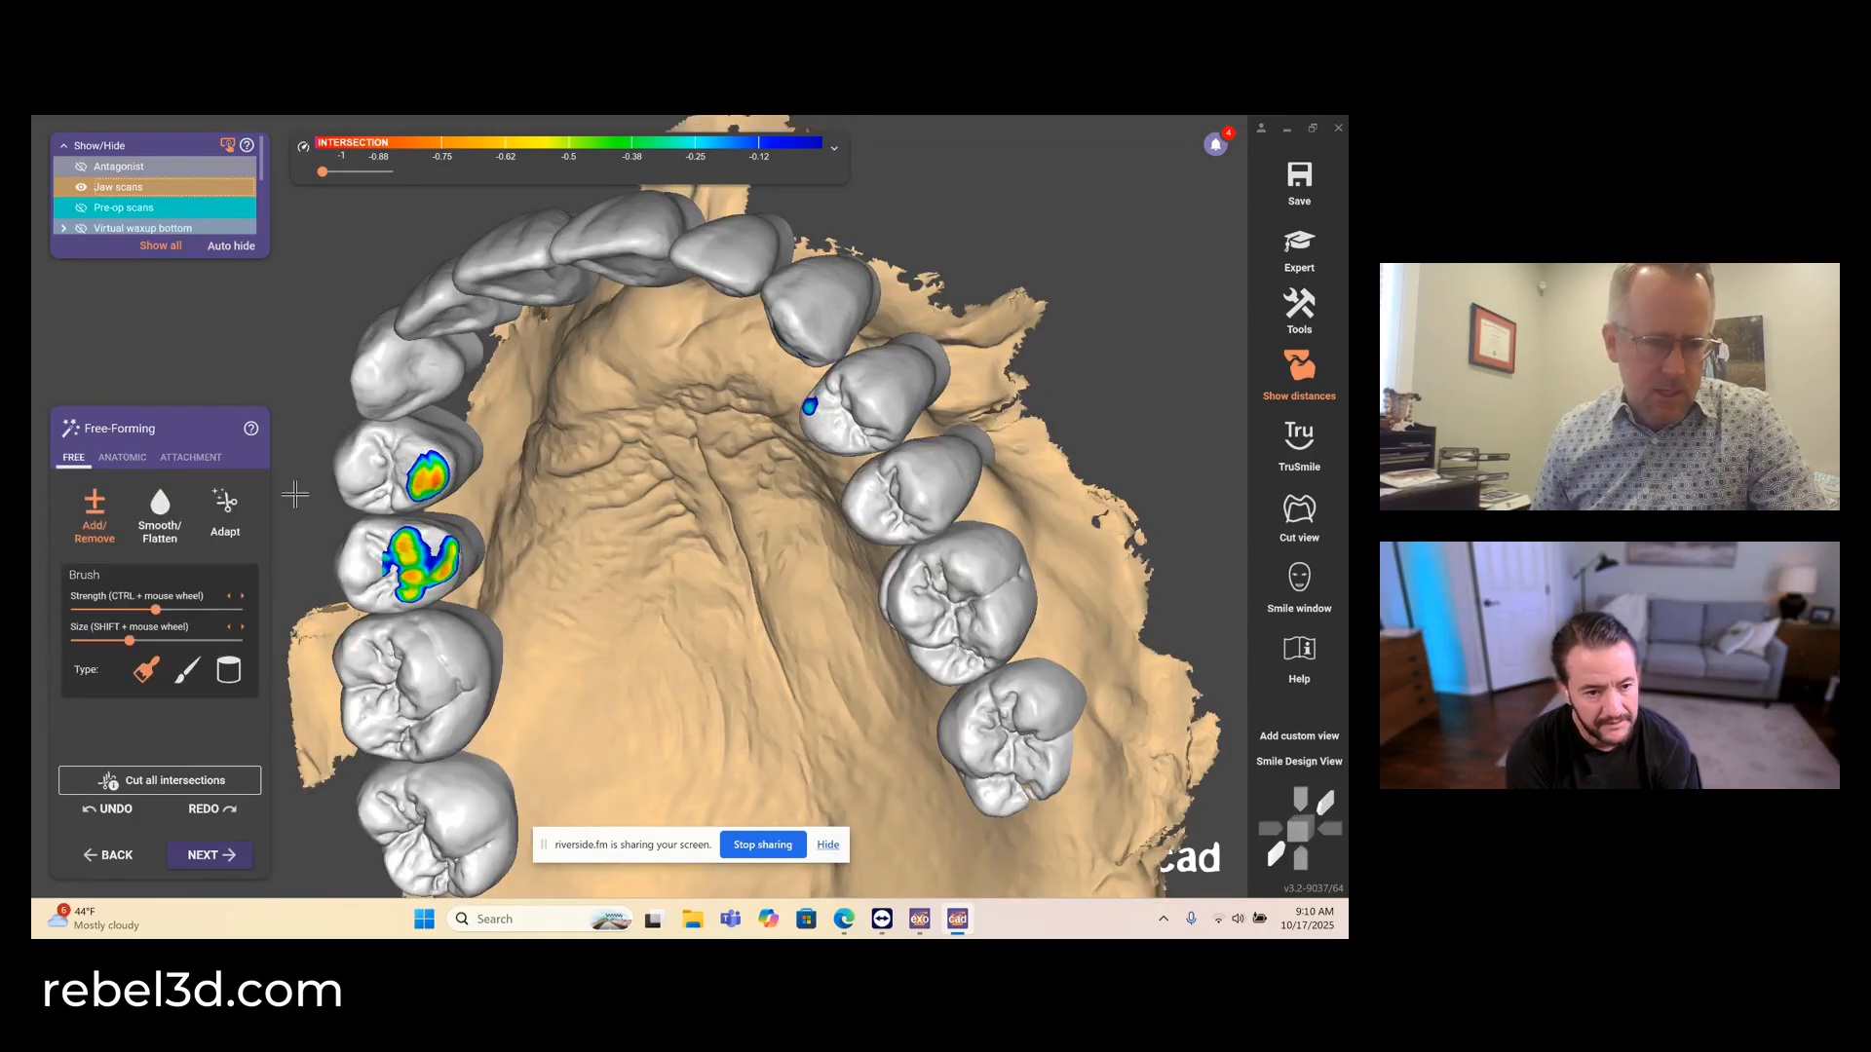
{"action": "left_click", "coordinate": [162, 514]}
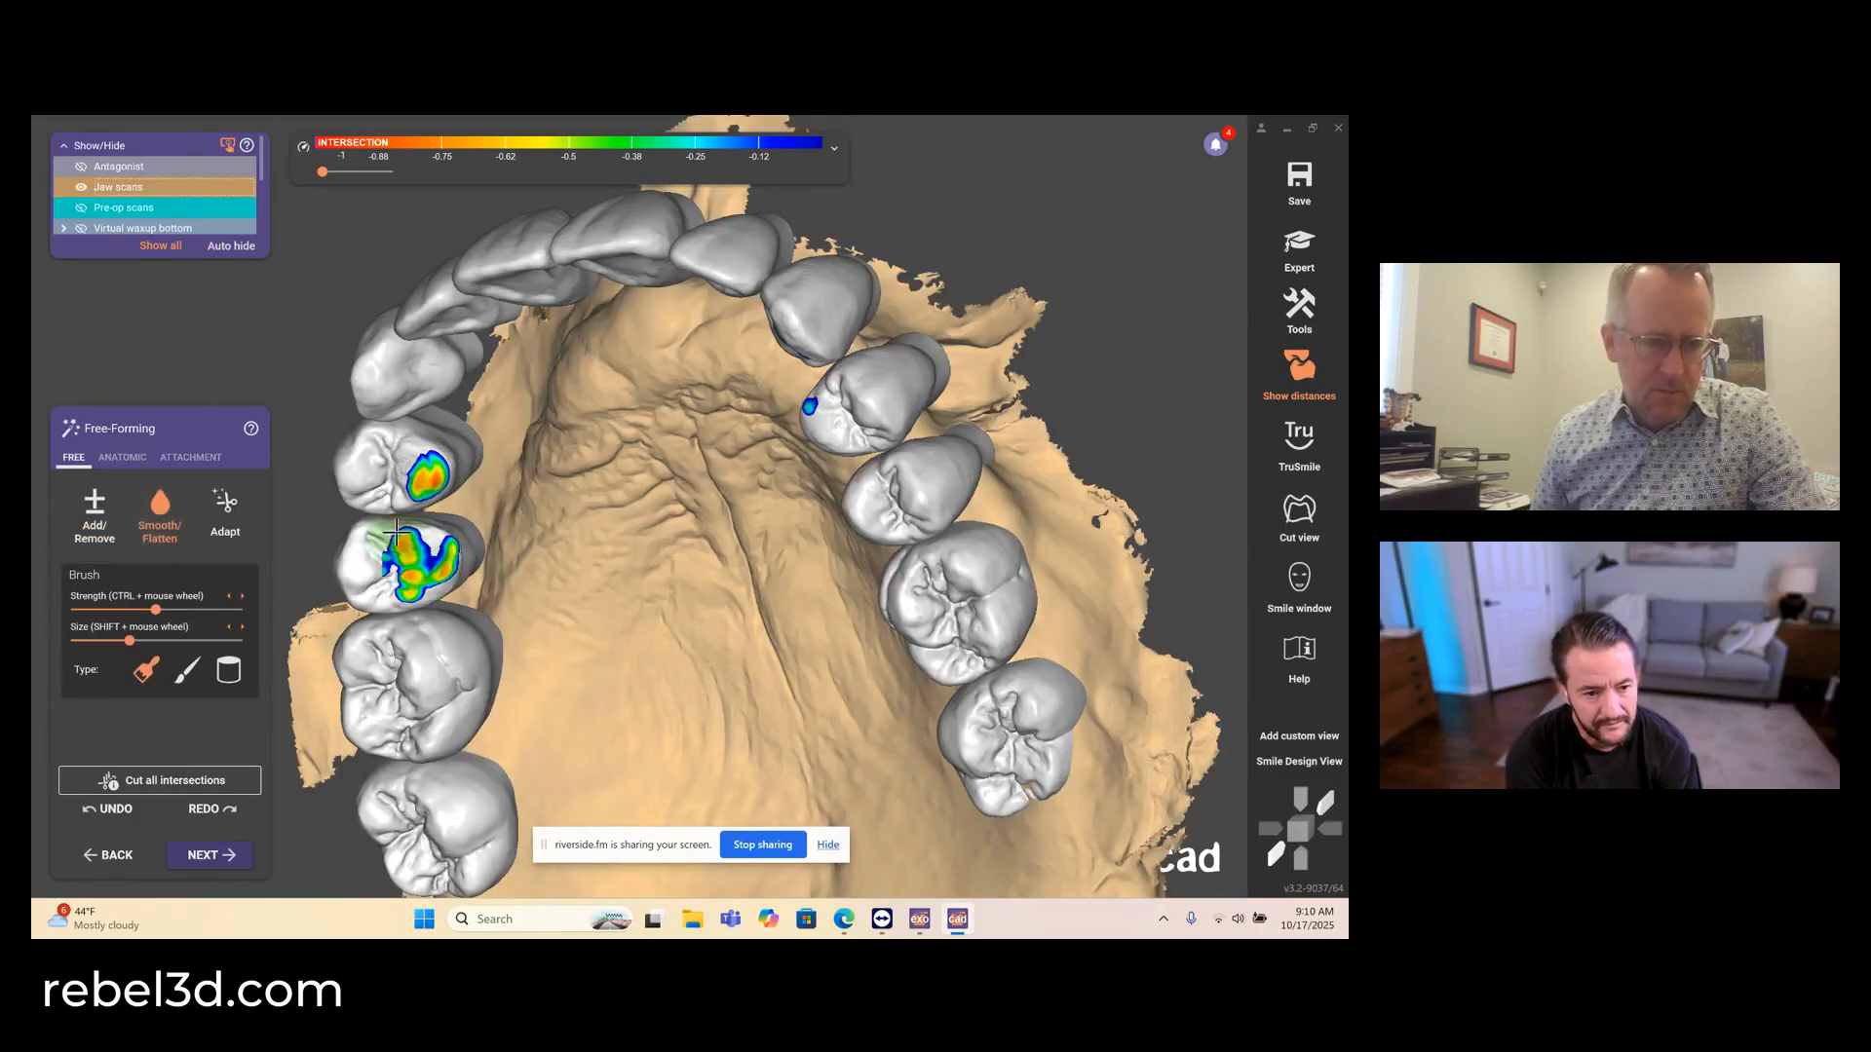
{"action": "scroll", "coordinate": [421, 477], "scroll_direction": "up", "scroll_amount": 5}
{"action": "left_click", "coordinate": [420, 477]}
{"action": "left_click_drag", "start_coordinate": [420, 477], "coordinate": [410, 480]}
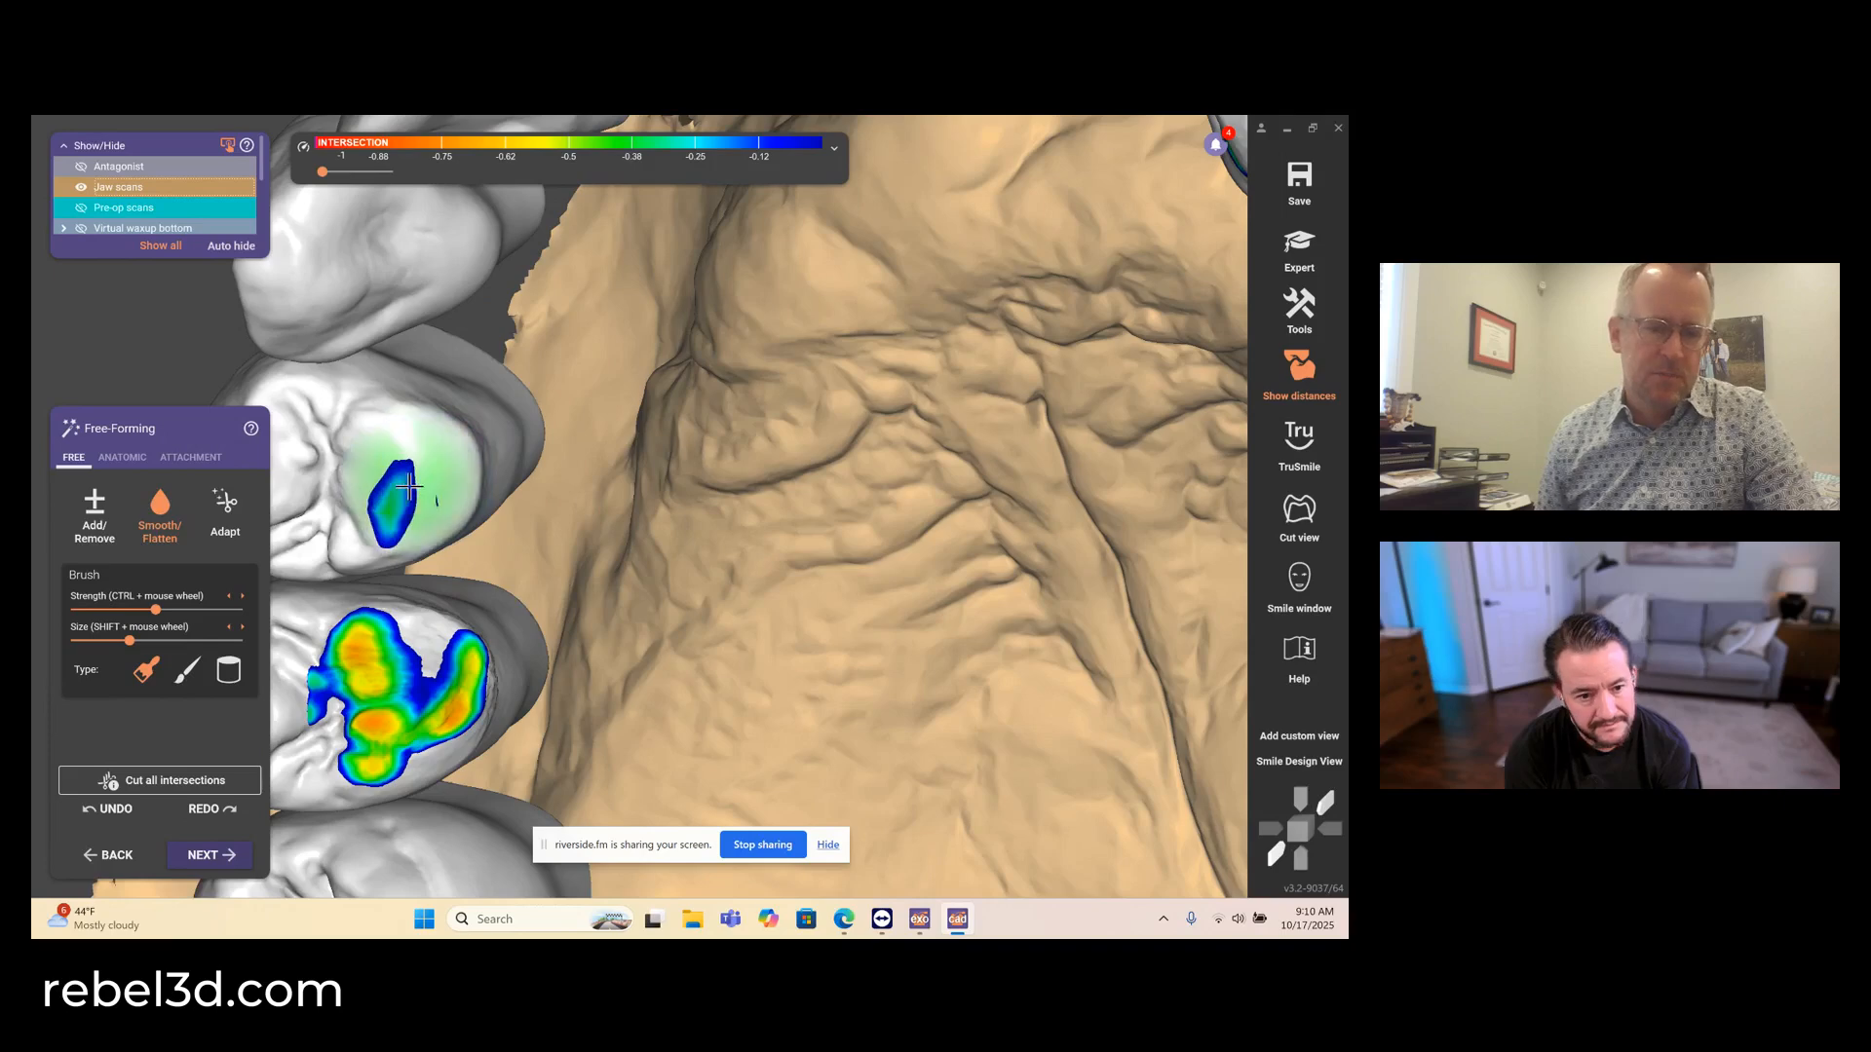
{"action": "mouse_move", "coordinate": [376, 662]}
{"action": "left_mouse_down"}
{"action": "mouse_move", "coordinate": [376, 729]}
{"action": "mouse_move", "coordinate": [414, 681]}
{"action": "mouse_move", "coordinate": [458, 672]}
{"action": "mouse_move", "coordinate": [375, 691]}
{"action": "left_mouse_up"}
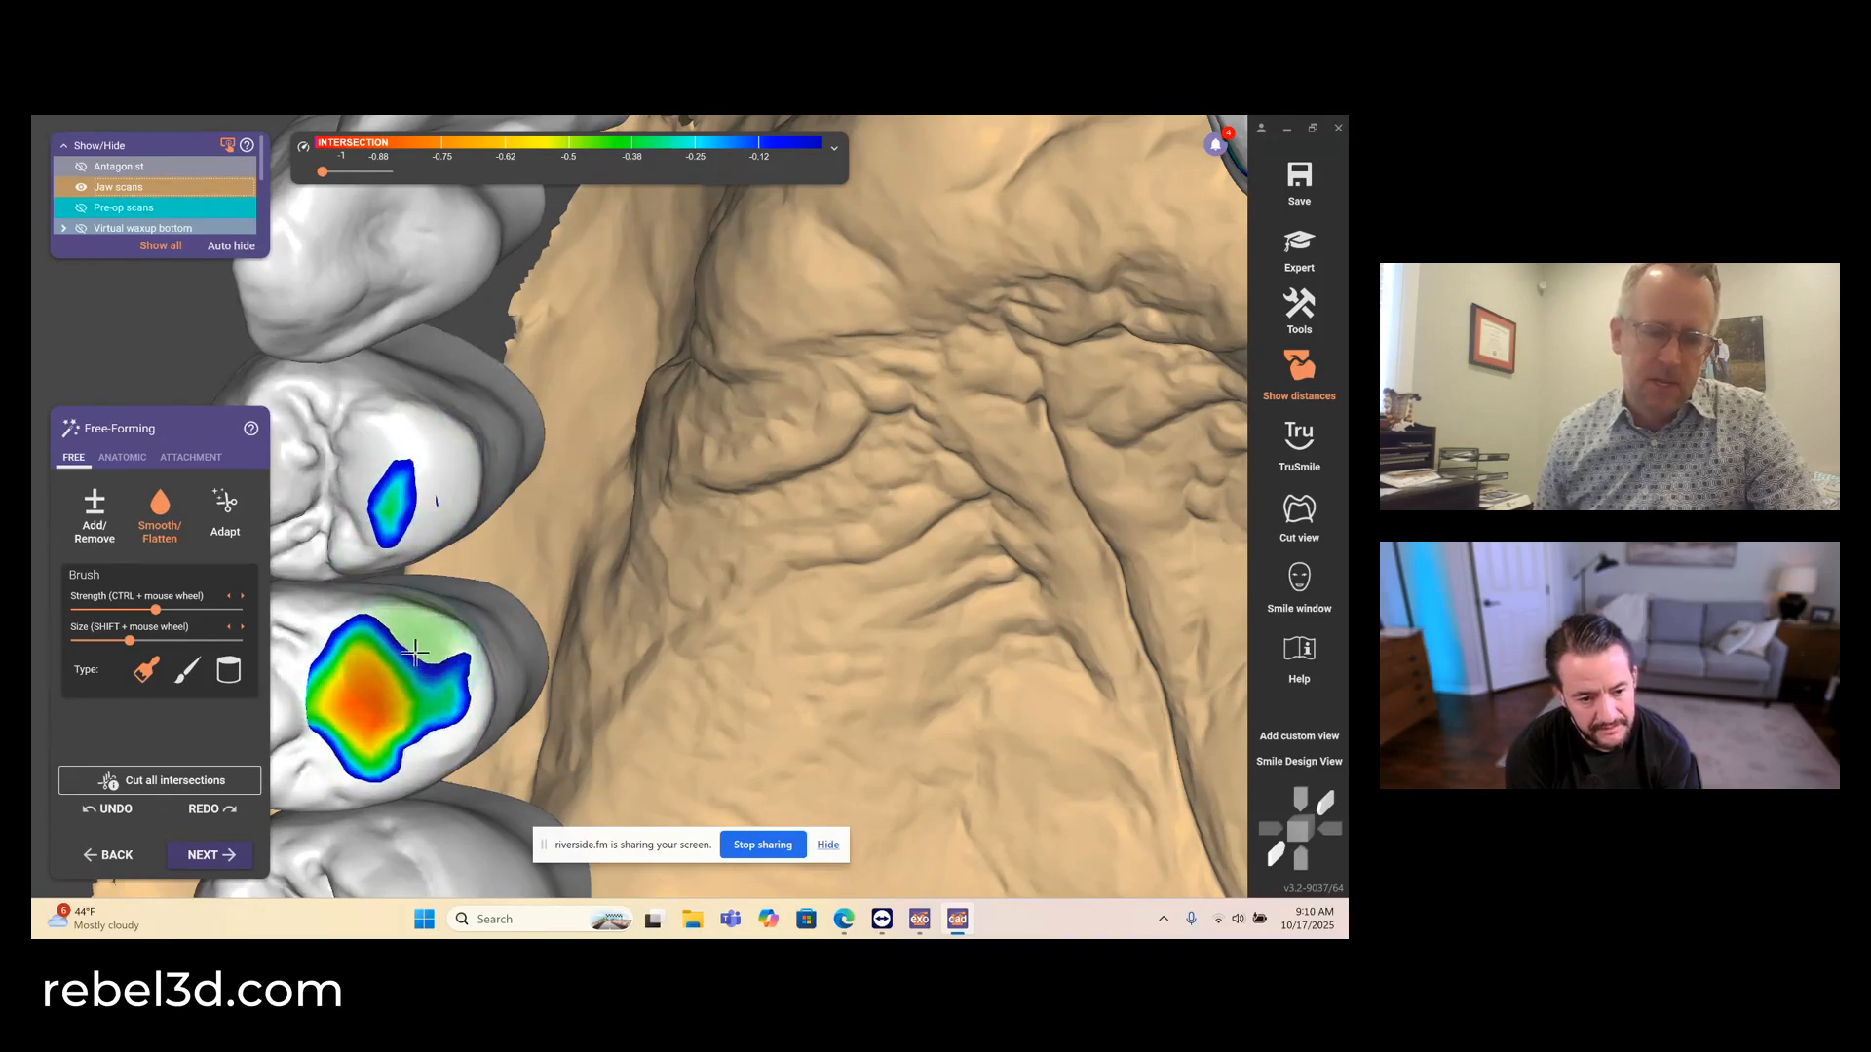
{"action": "scroll", "coordinate": [422, 644], "scroll_direction": "down", "scroll_amount": 5}
{"action": "scroll", "coordinate": [434, 670], "scroll_direction": "up", "scroll_amount": 4}
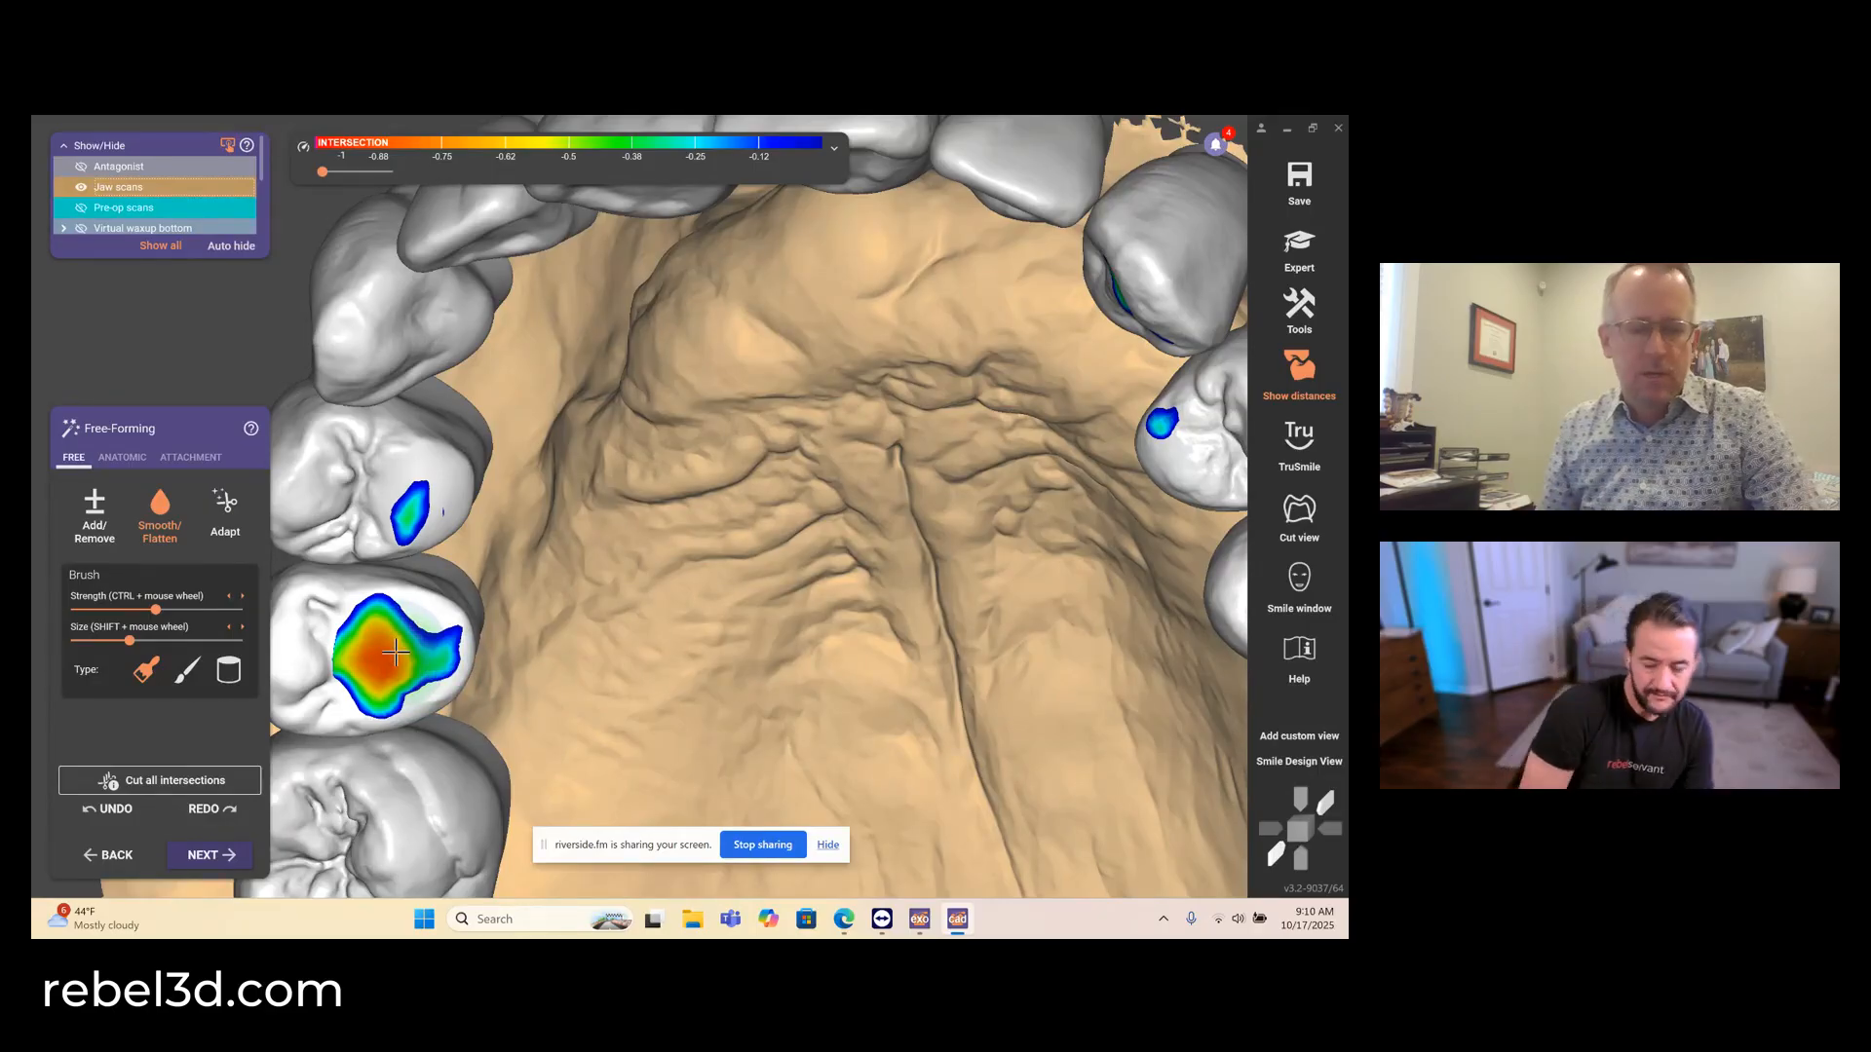
{"action": "mouse_move", "coordinate": [395, 653]}
{"action": "left_mouse_down"}
{"action": "mouse_move", "coordinate": [381, 629]}
{"action": "mouse_move", "coordinate": [369, 672]}
{"action": "left_mouse_up"}
- Fine-tune the remaining intersection spots on the upper right premolars with the Add/Remove brush
{"action": "left_click", "coordinate": [103, 523]}
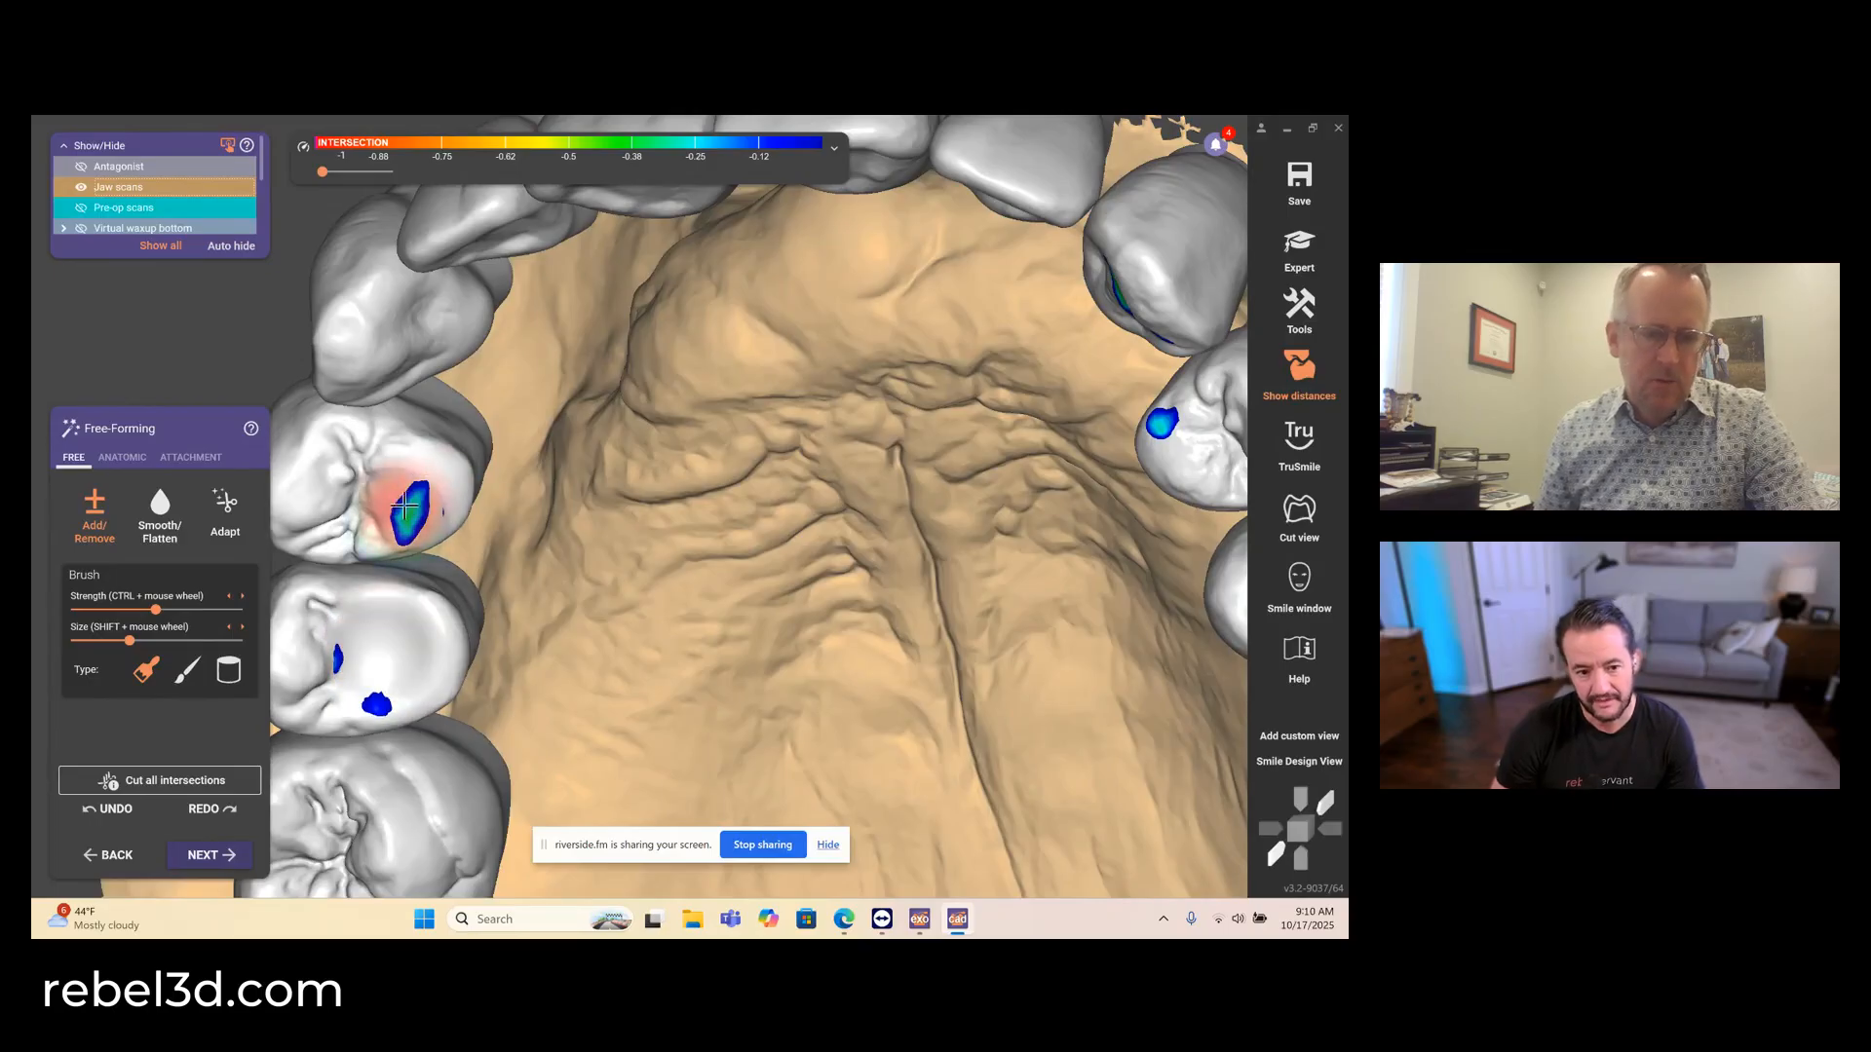
{"action": "left_click_drag", "start_coordinate": [403, 505], "coordinate": [414, 498]}
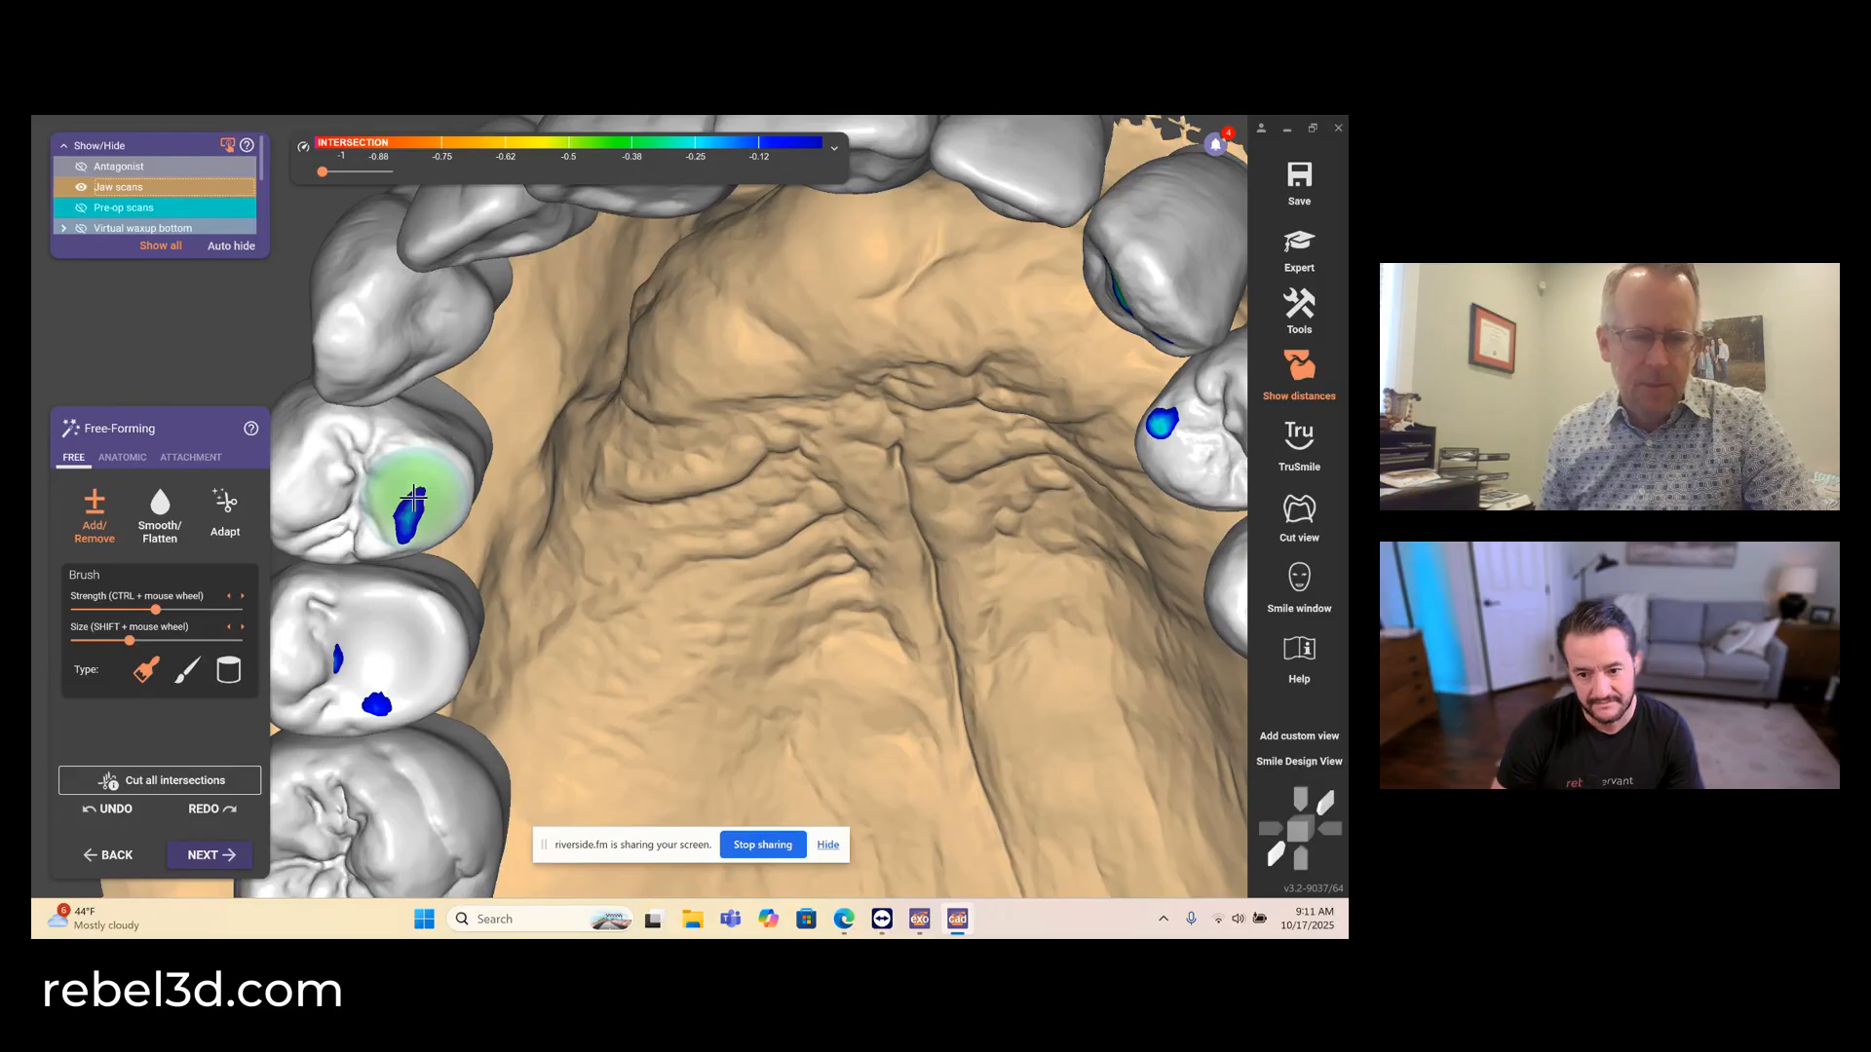
{"action": "left_click", "coordinate": [413, 499], "text": "shift"}
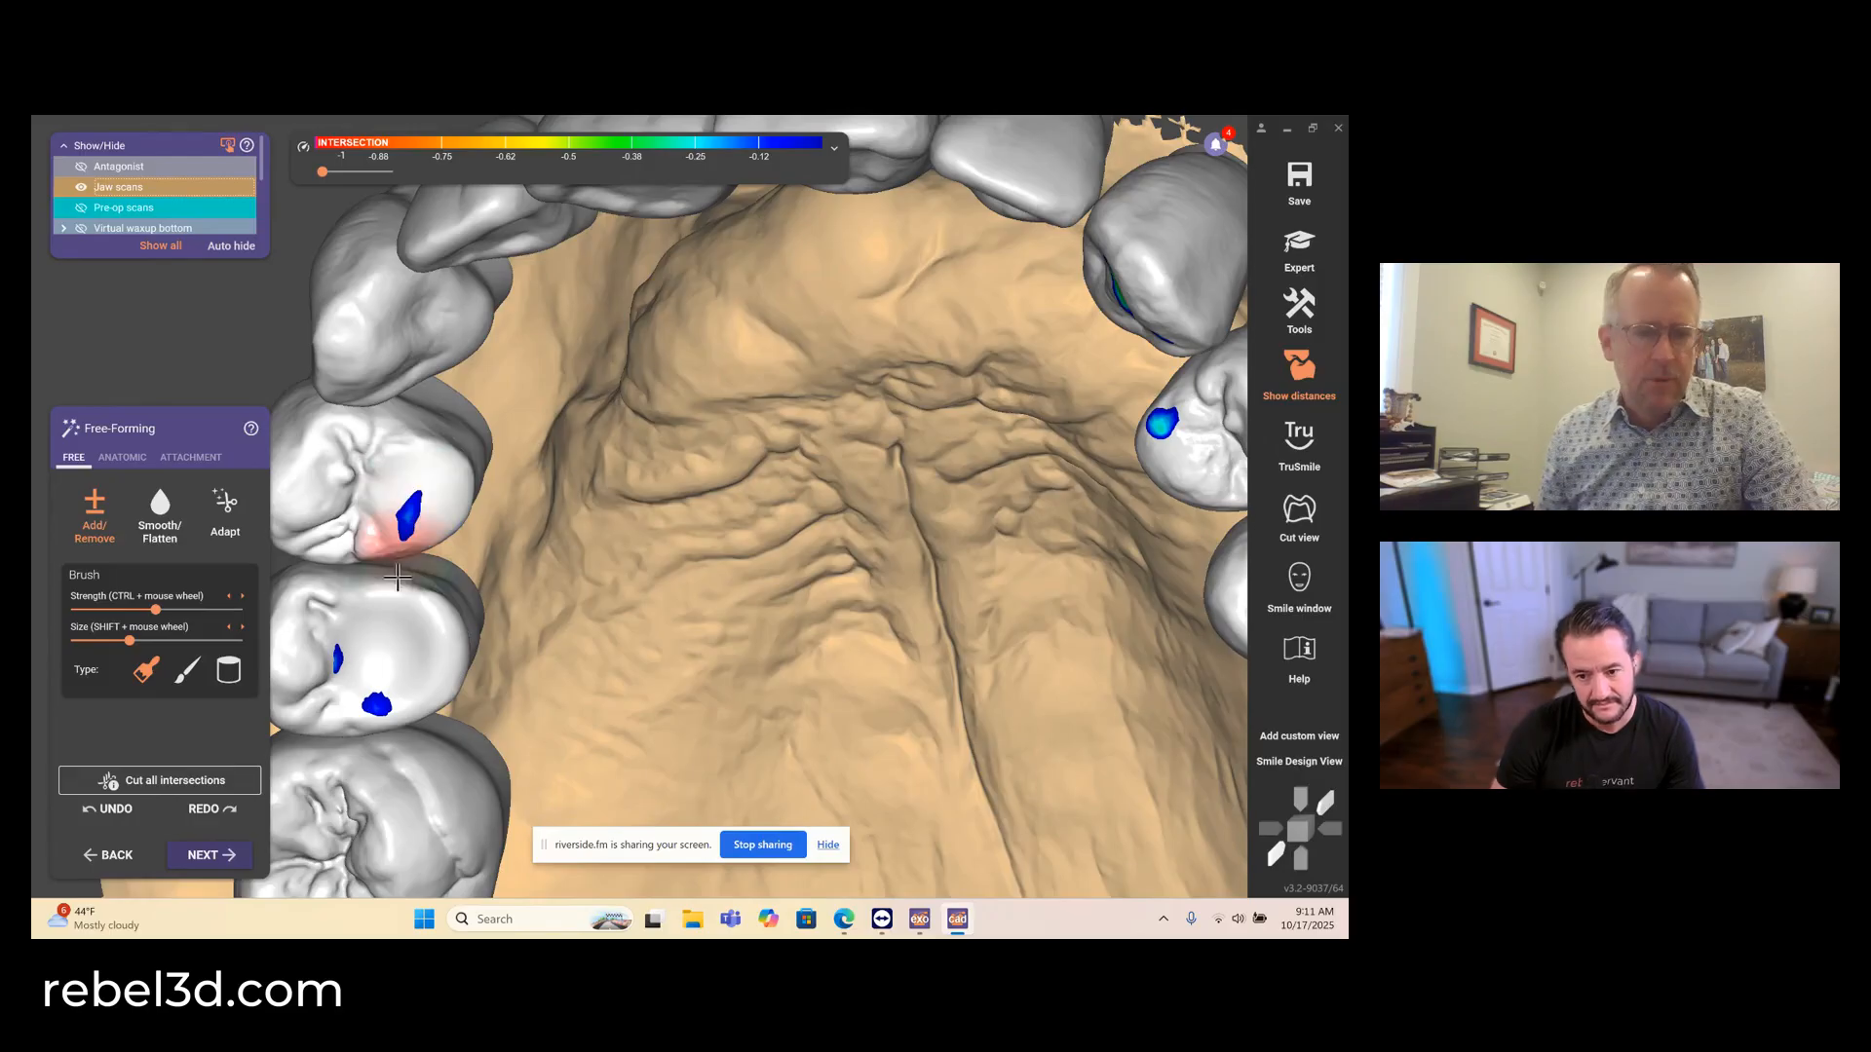
{"action": "left_click", "coordinate": [375, 664], "text": "shift"}
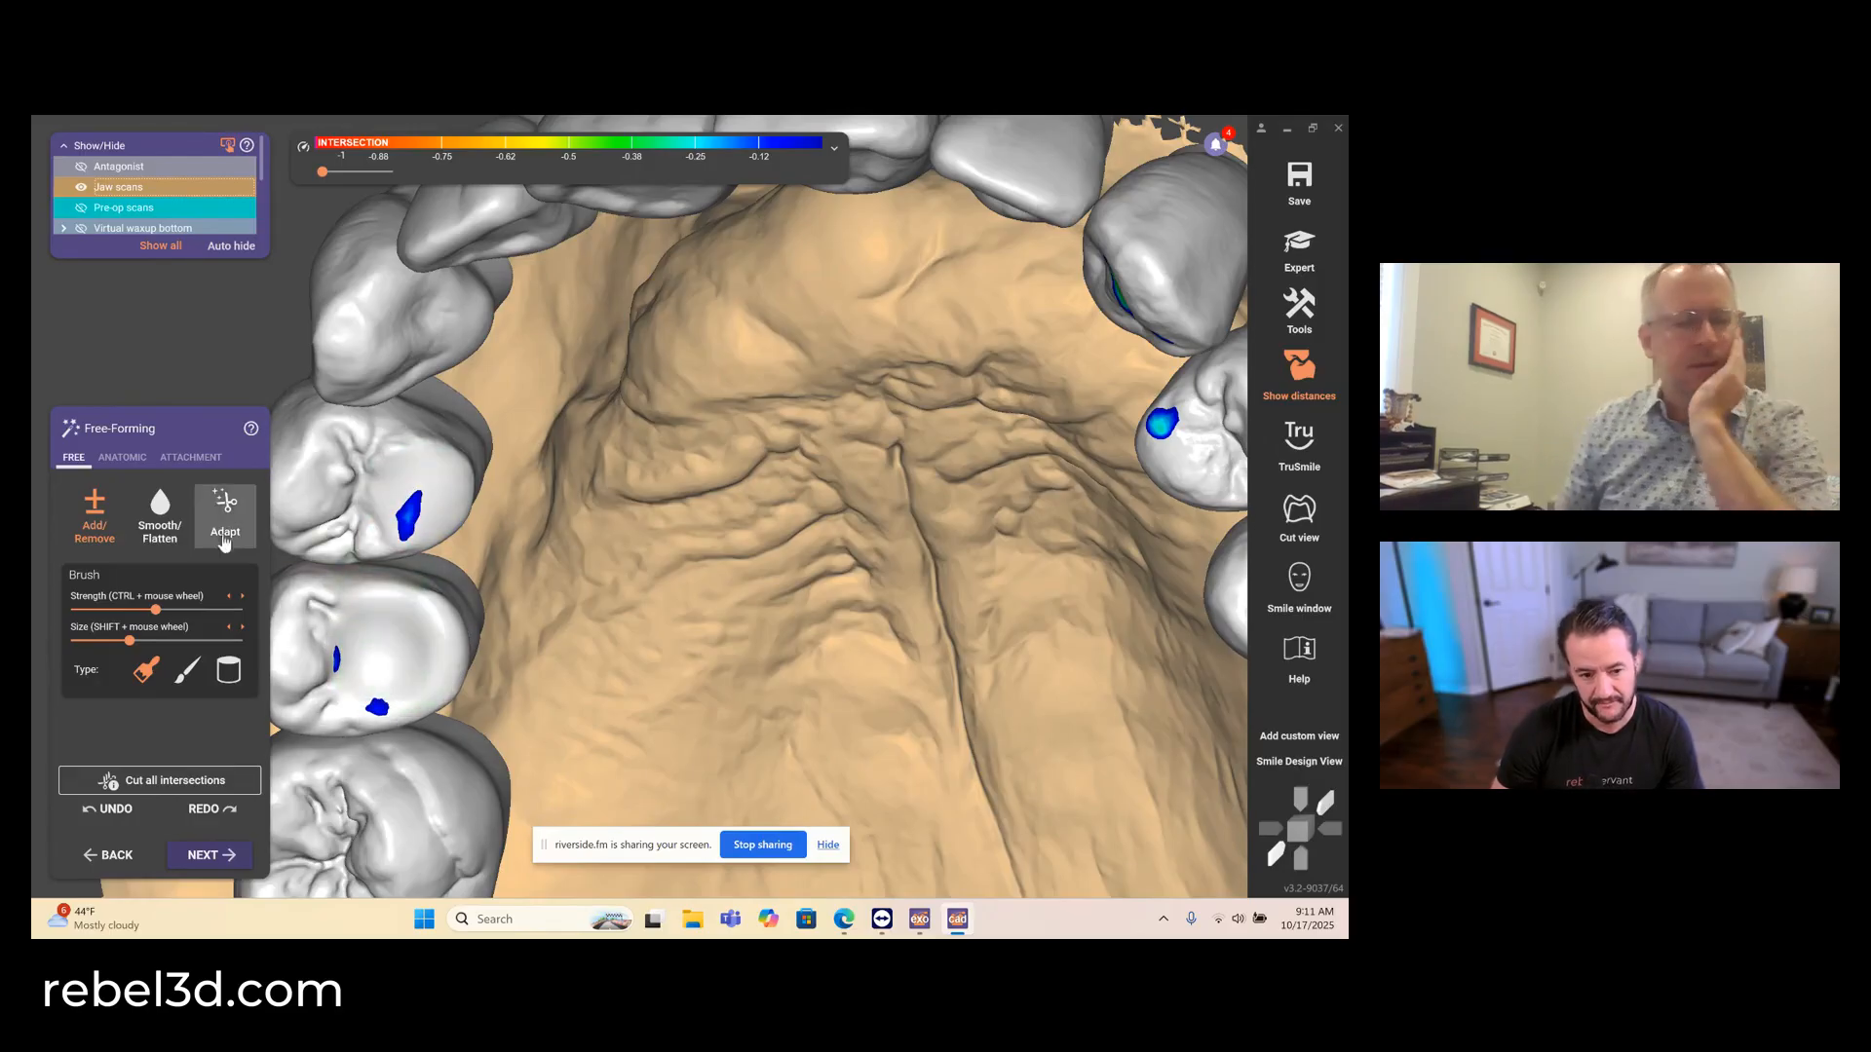
{"action": "left_click", "coordinate": [410, 505]}
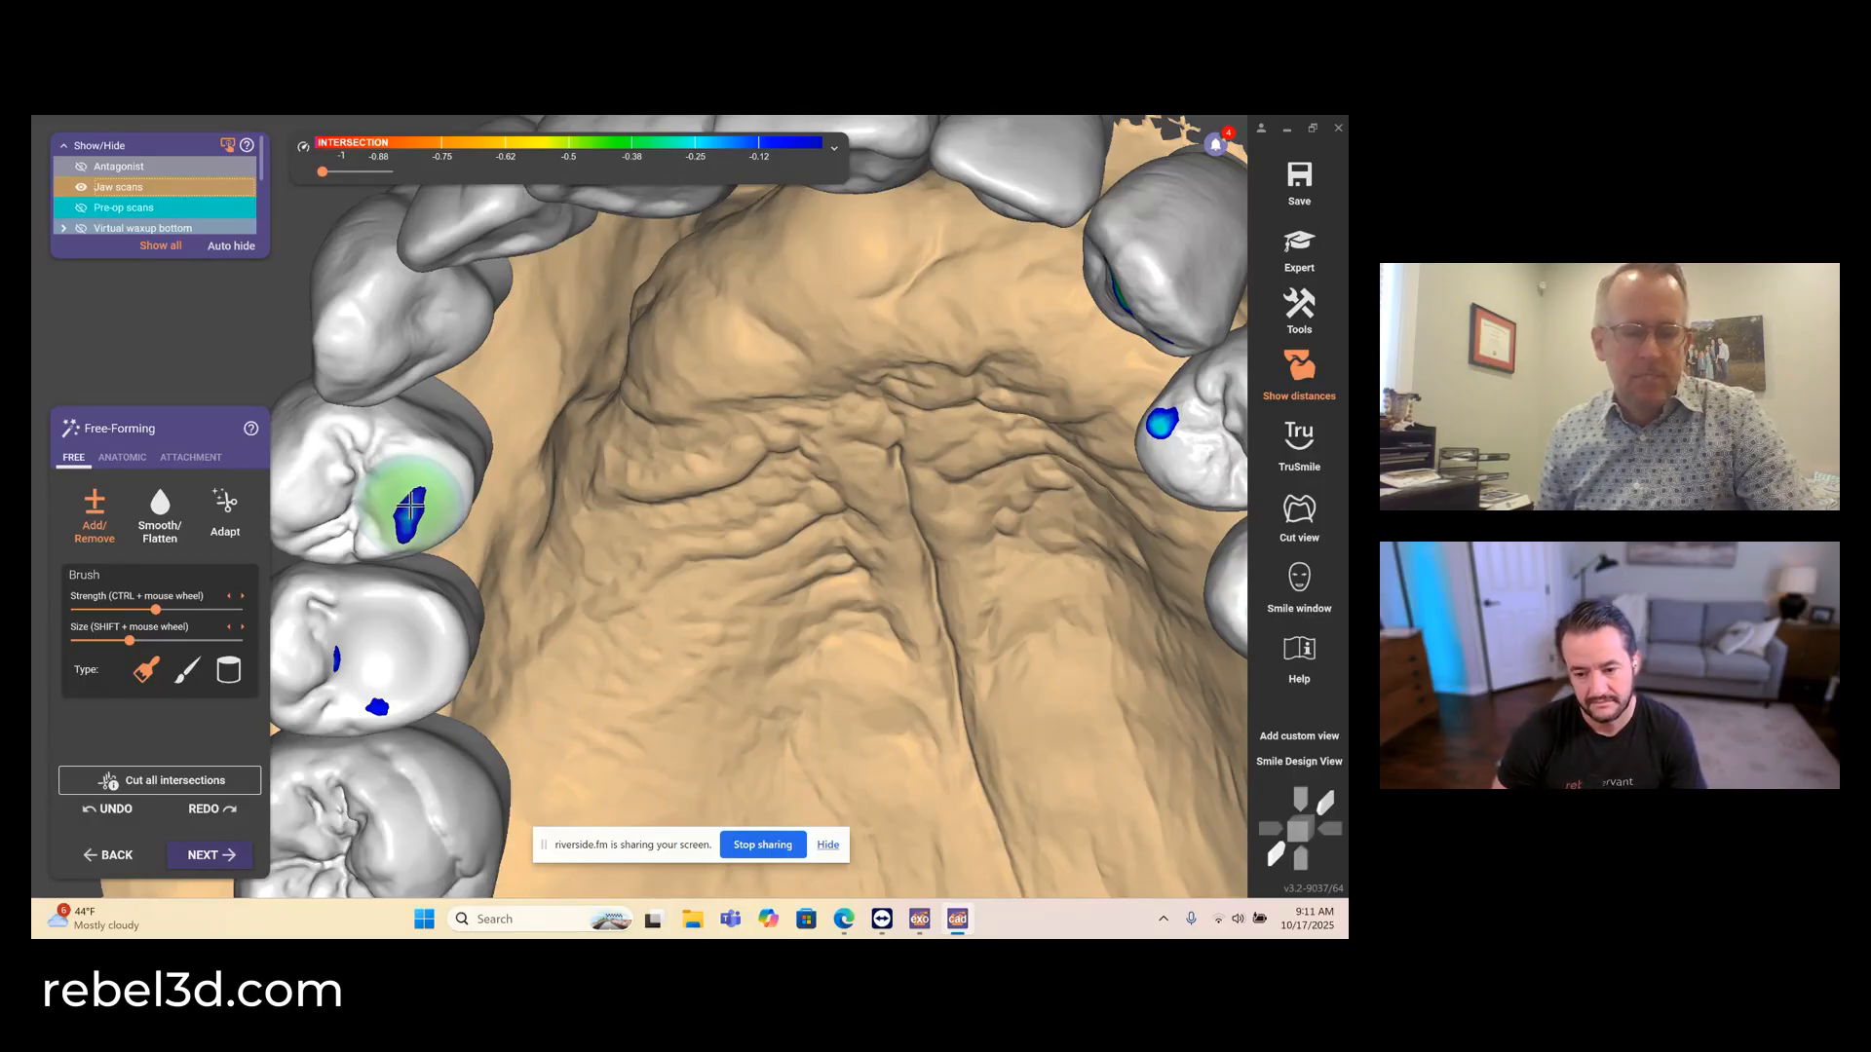
{"action": "mouse_move", "coordinate": [425, 508]}
{"action": "right_mouse_down"}
{"action": "mouse_move", "coordinate": [426, 487]}
{"action": "mouse_move", "coordinate": [428, 507]}
{"action": "right_mouse_up"}
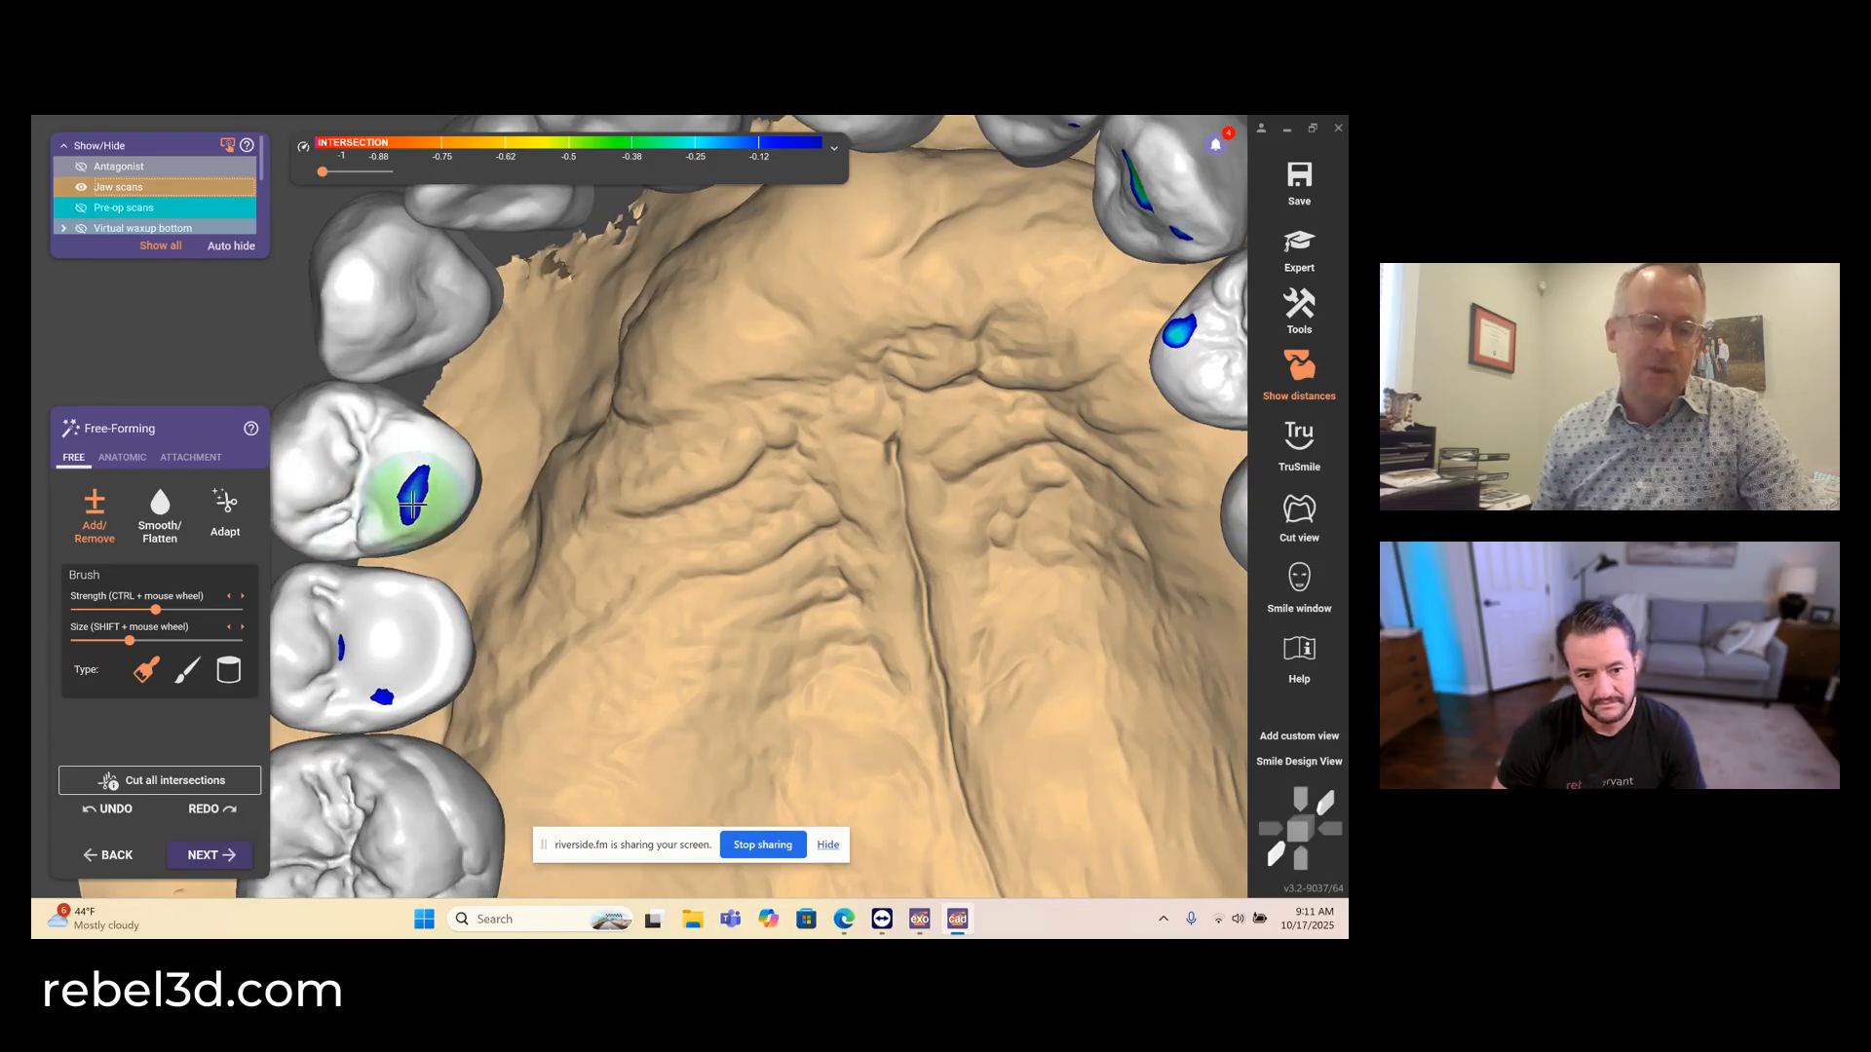
{"action": "left_click", "coordinate": [415, 496], "text": "shift"}
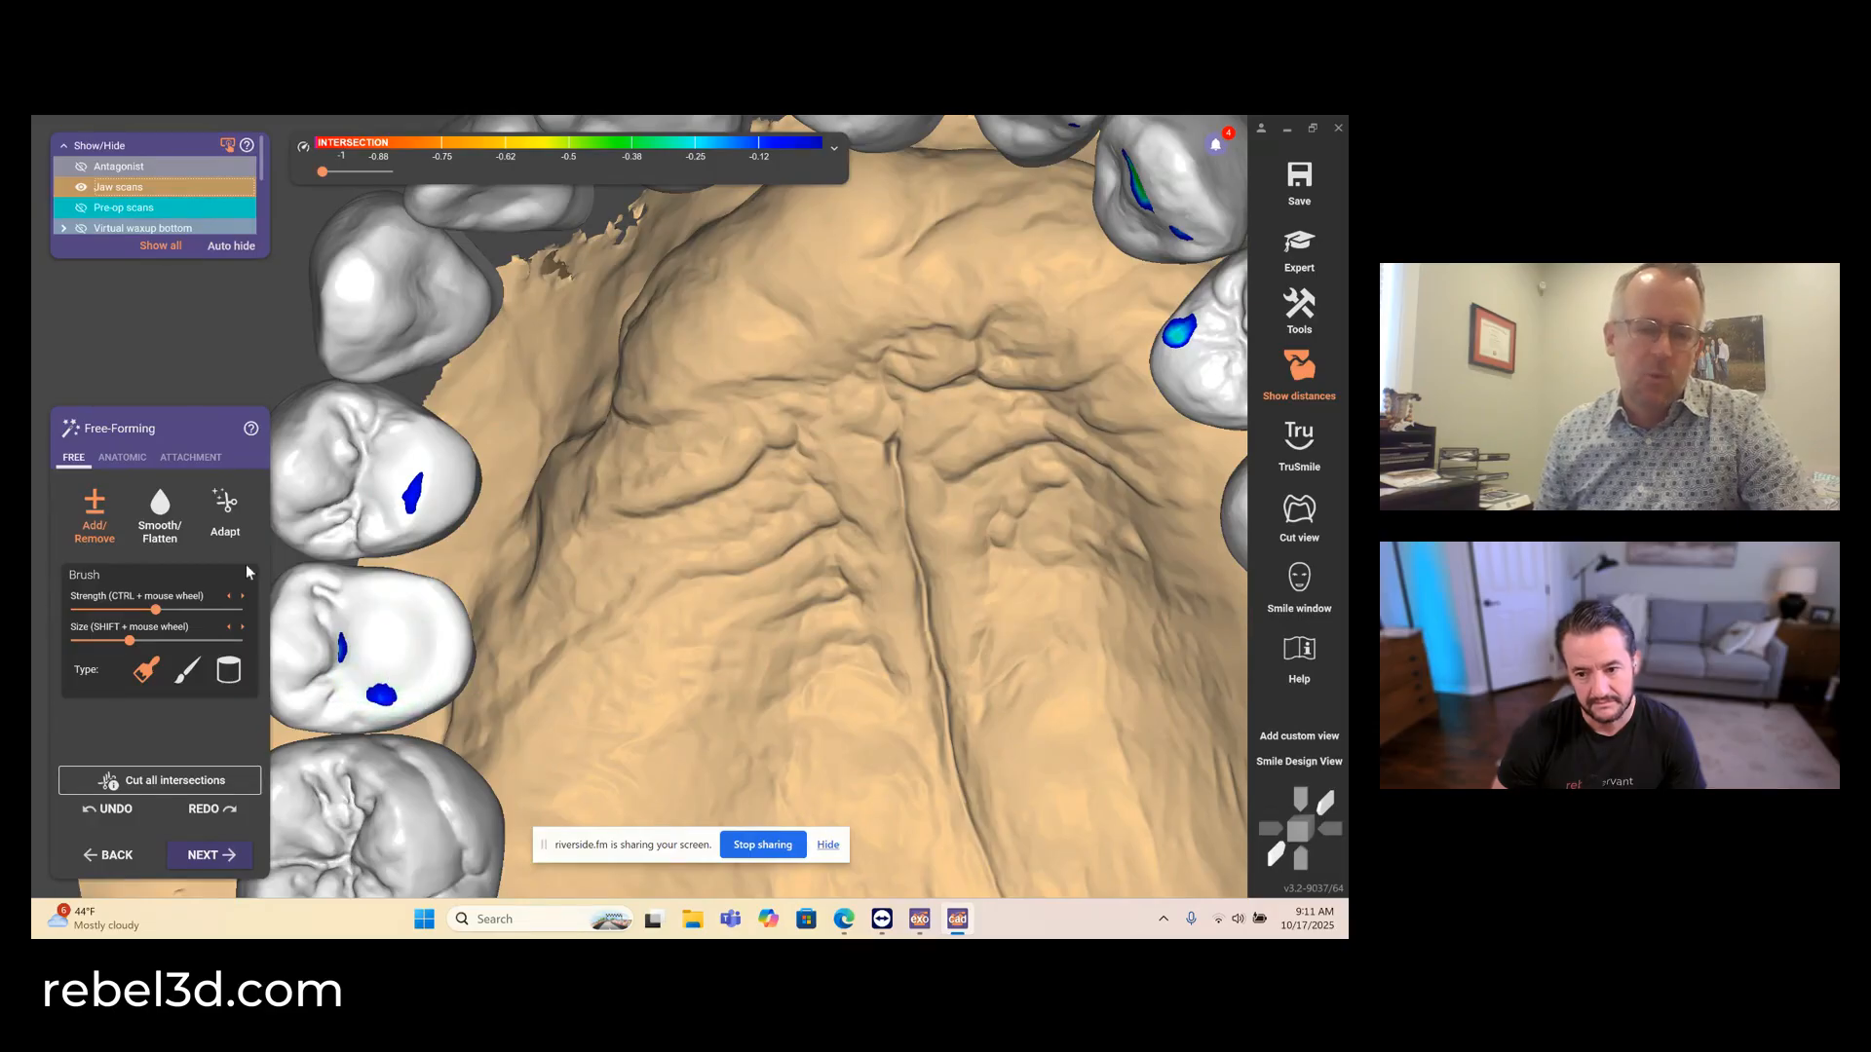
- Carve occlusal grooves into the upper right second premolar with the small Add/Remove brush, and soften the premolar surfaces with Smooth/Flatten
{"action": "left_click", "coordinate": [184, 676]}
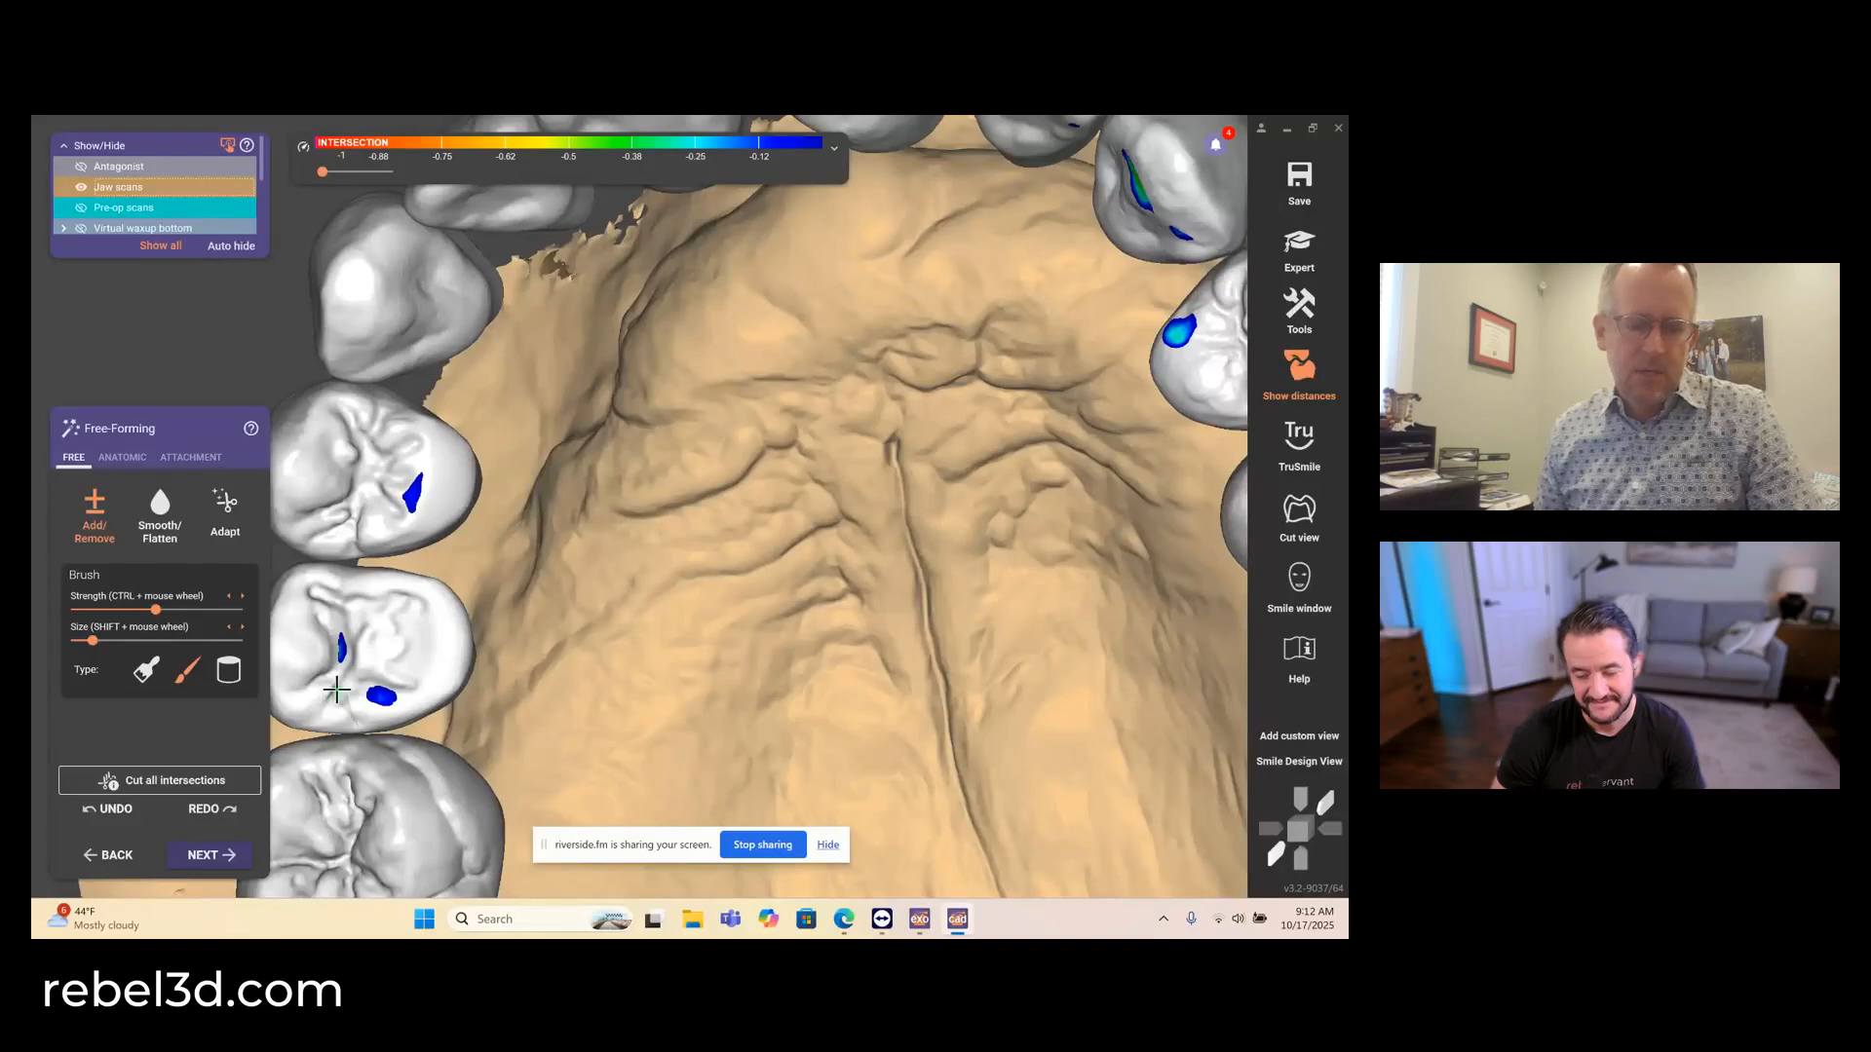
{"action": "mouse_move", "coordinate": [397, 639]}
{"action": "left_mouse_down", "text": "shift"}
{"action": "mouse_move", "coordinate": [400, 672]}
{"action": "mouse_move", "coordinate": [378, 634]}
{"action": "mouse_move", "coordinate": [337, 684]}
{"action": "mouse_move", "coordinate": [395, 651]}
{"action": "mouse_move", "coordinate": [323, 679]}
{"action": "left_mouse_up", "text": "shift"}
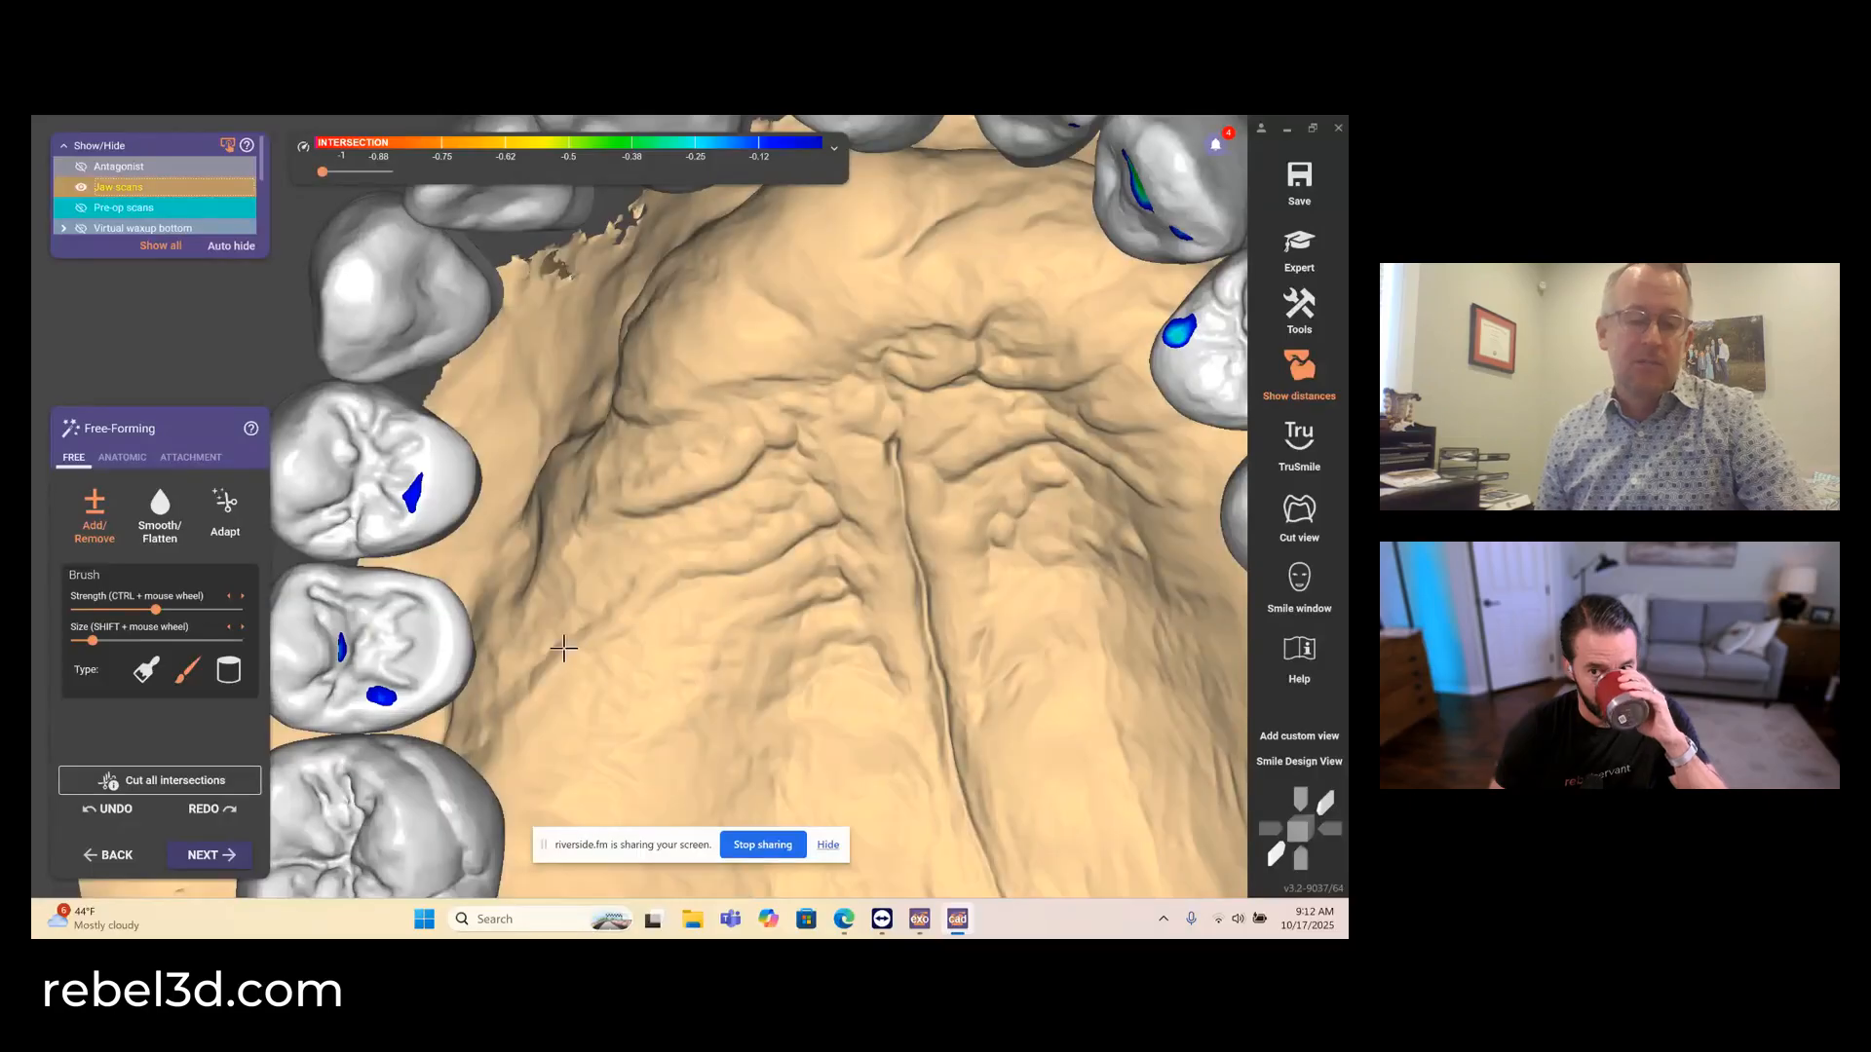
{"action": "left_click", "coordinate": [160, 514]}
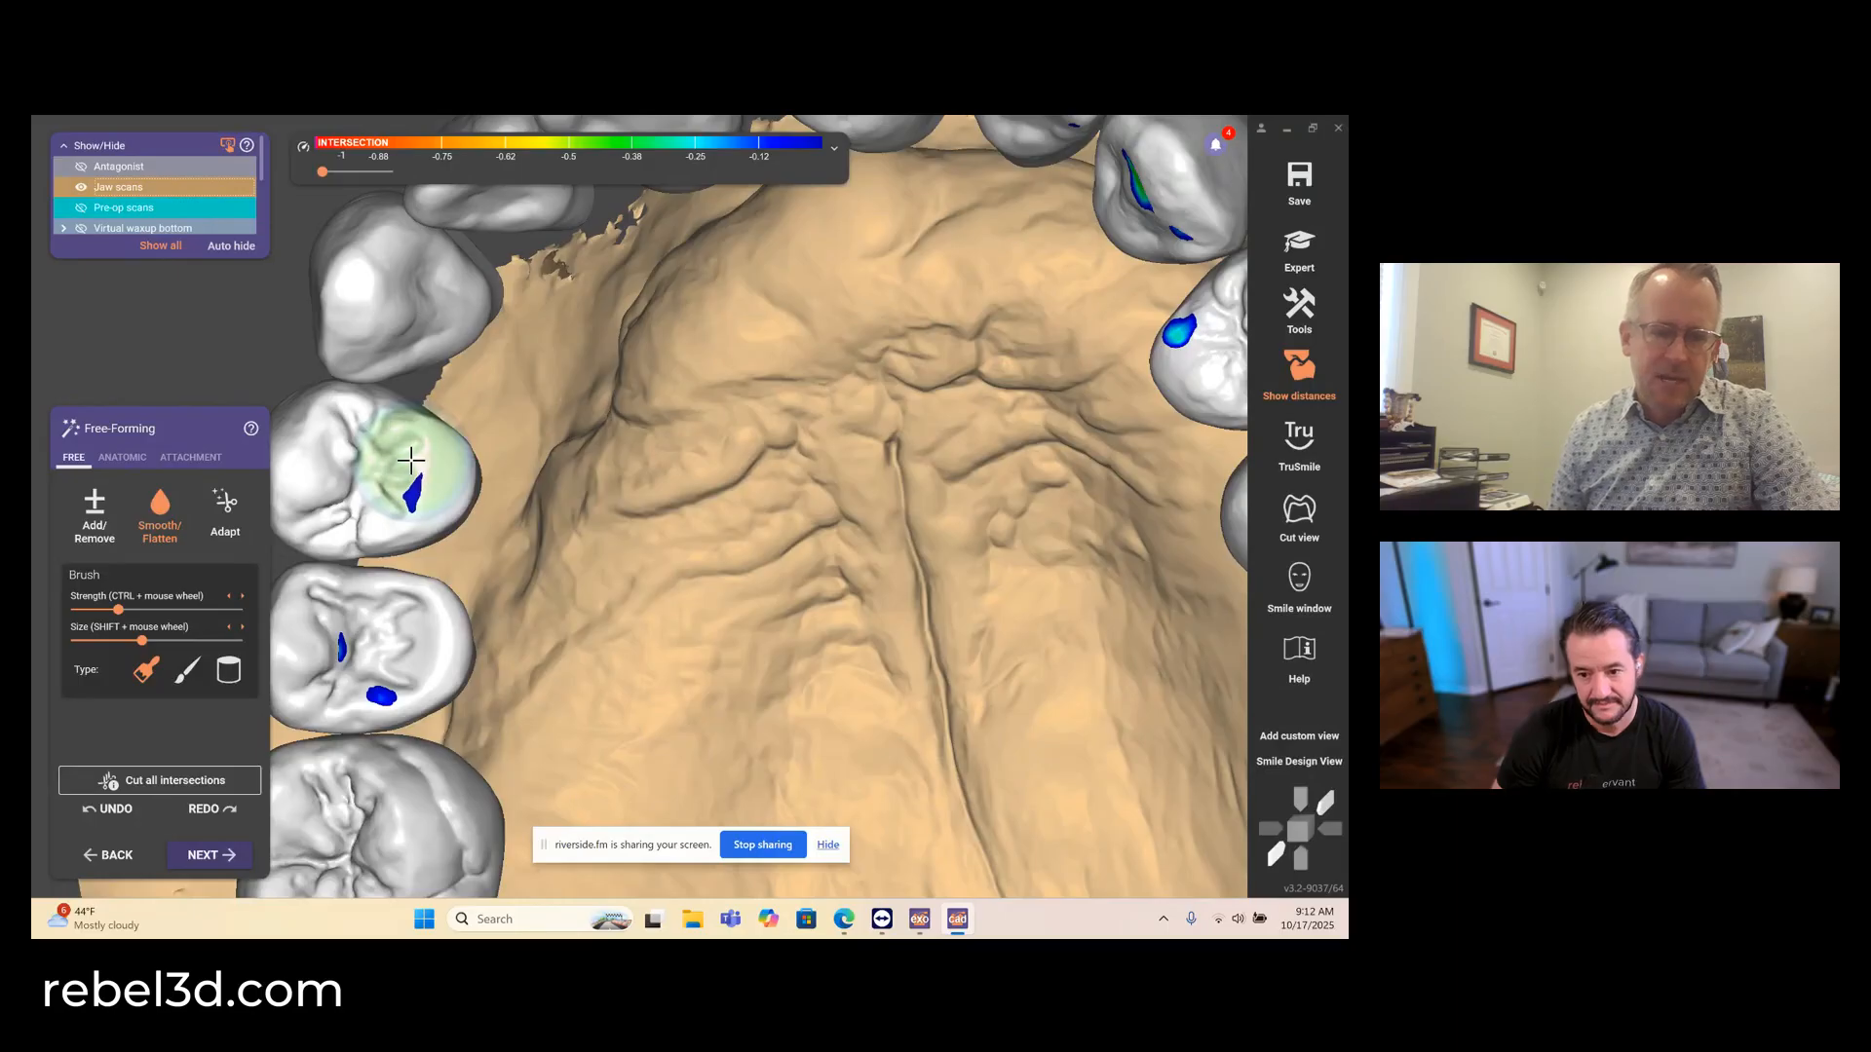
{"action": "scroll", "coordinate": [290, 541], "scroll_direction": "down", "scroll_amount": 5}
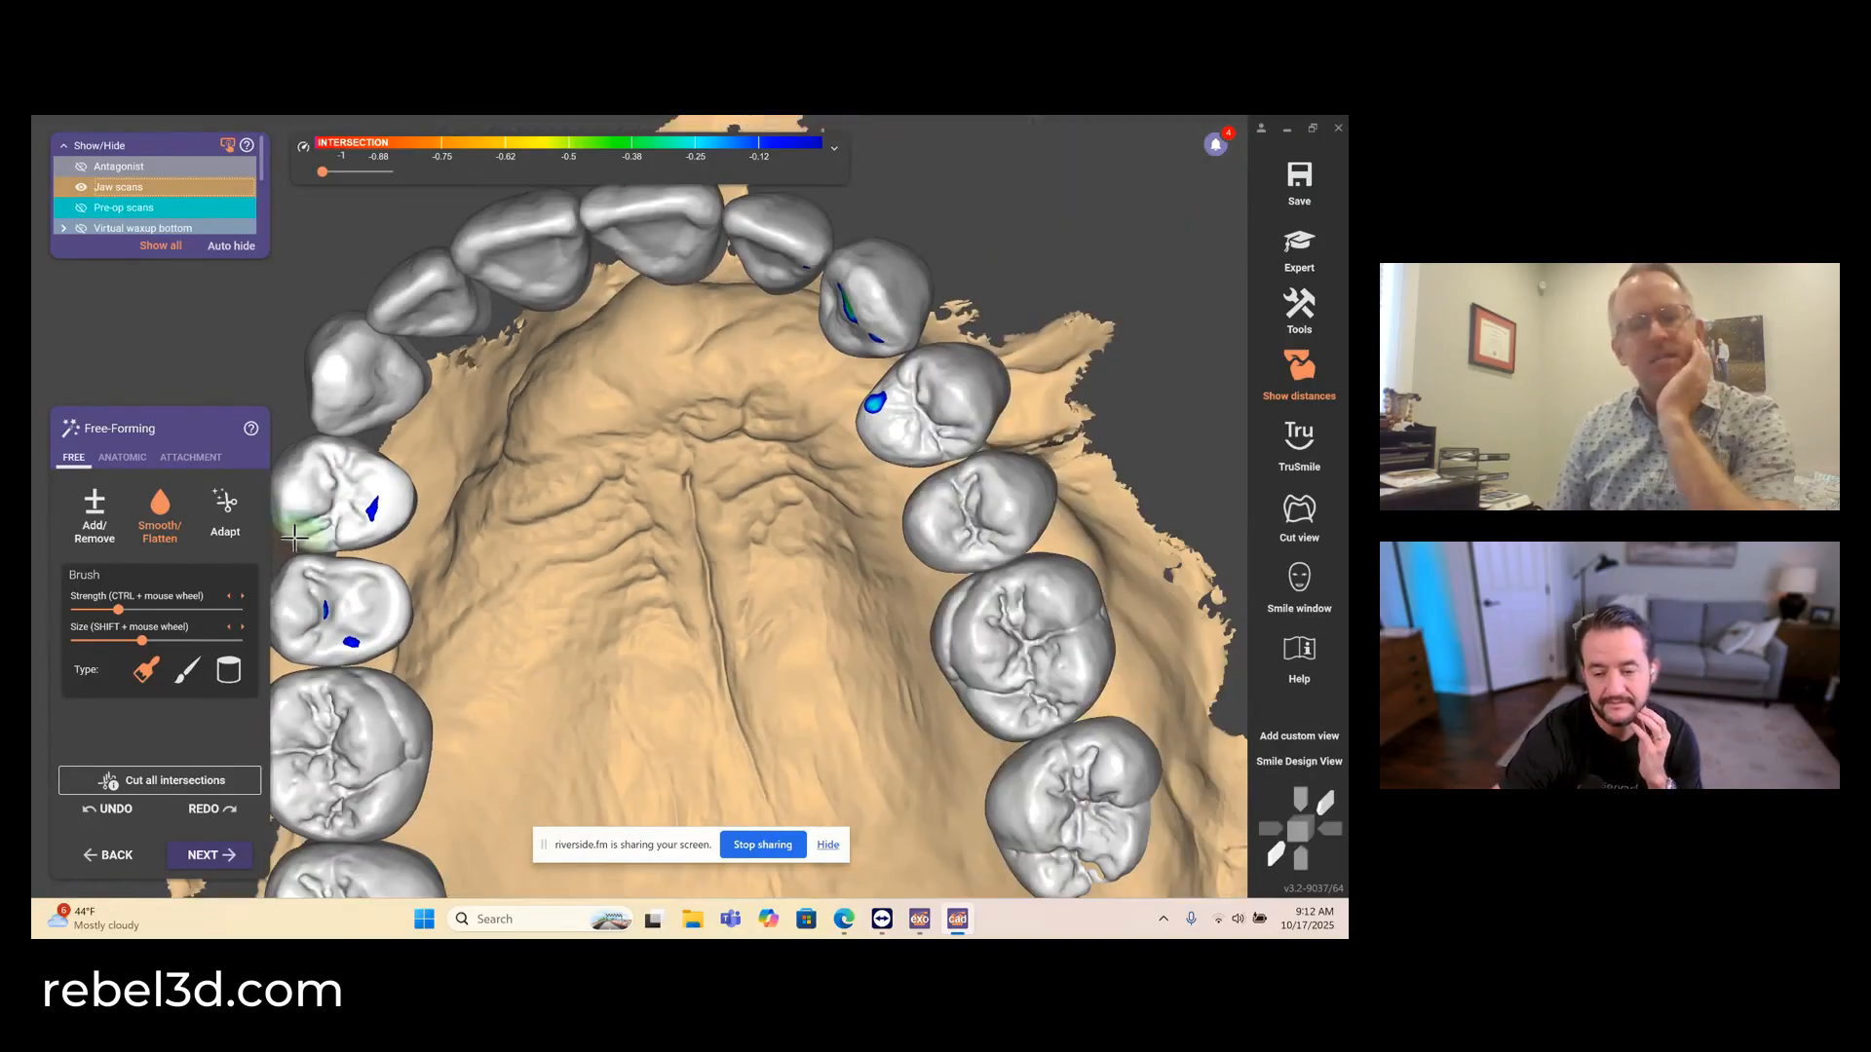
{"action": "middle_click_drag", "start_coordinate": [352, 596], "coordinate": [453, 570]}
{"action": "scroll", "coordinate": [453, 570], "scroll_direction": "up", "scroll_amount": 5}
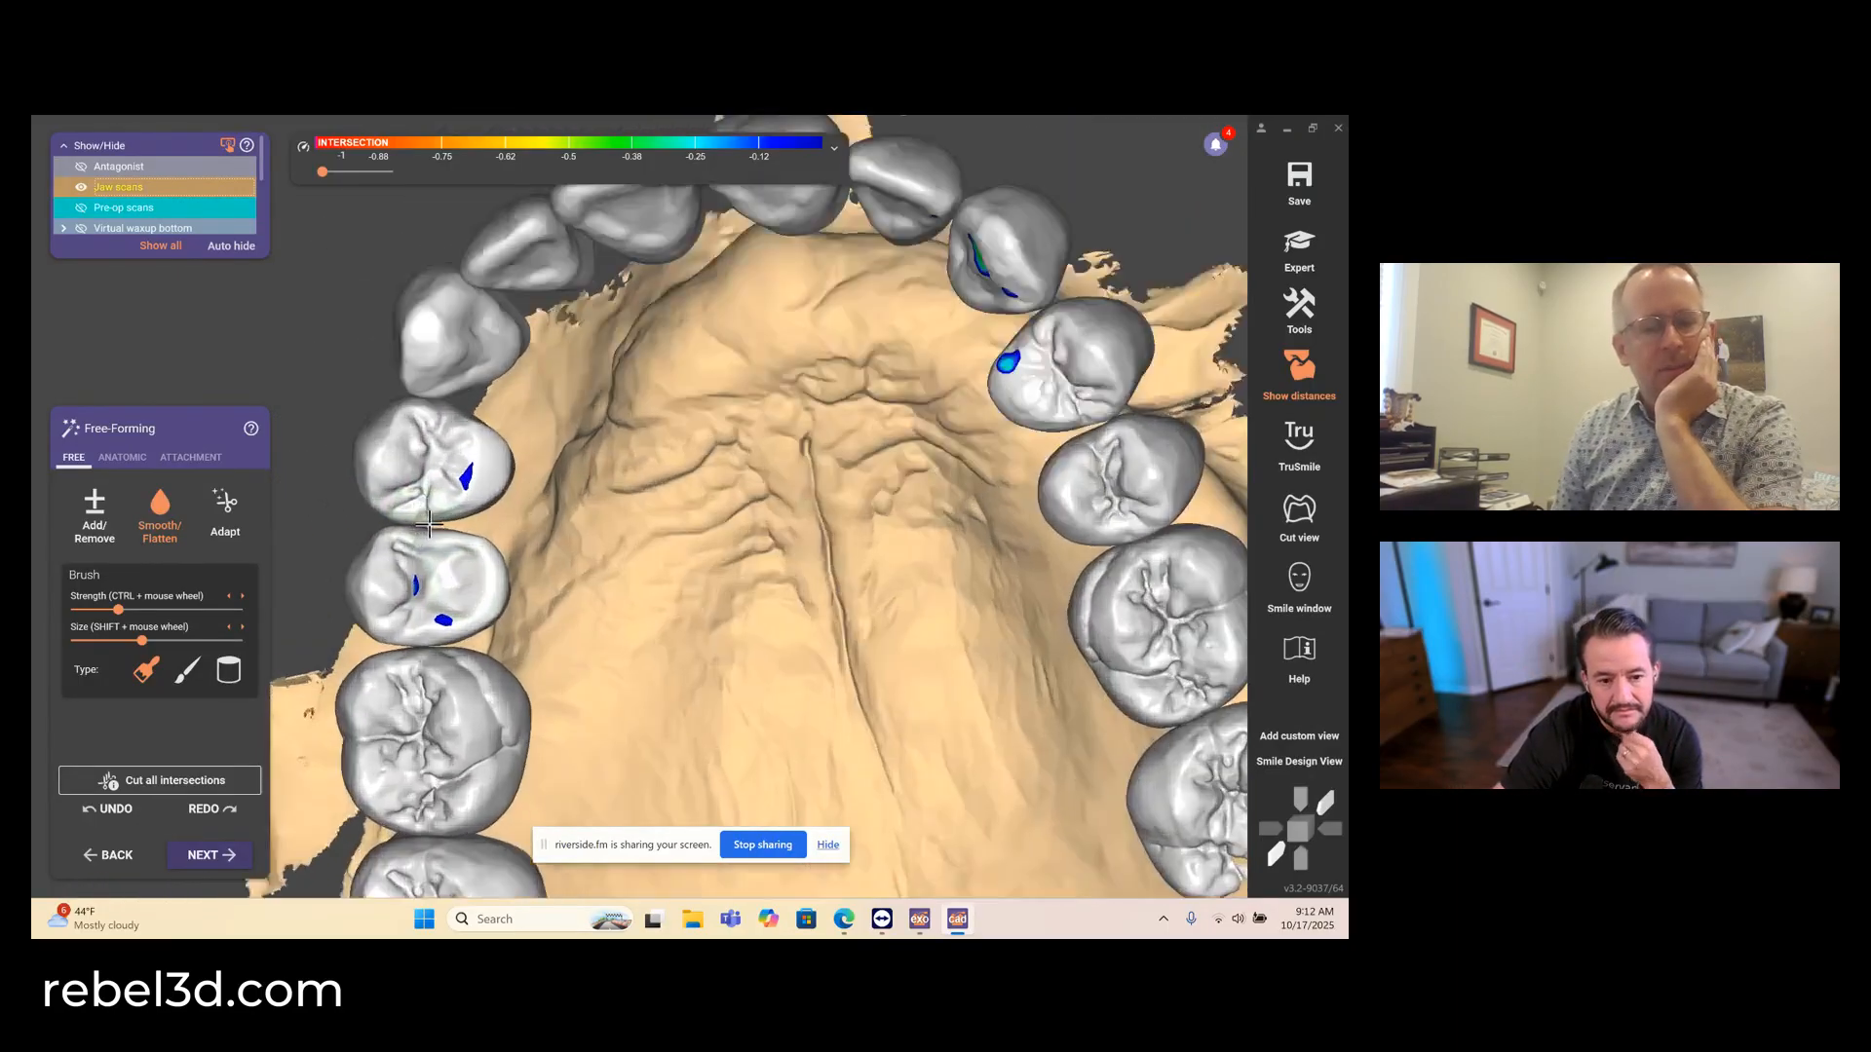
- Add fine Add/Remove detail to the palatal cusp of the upper right second premolar and smooth it with the same small brush
{"action": "left_click", "coordinate": [109, 530]}
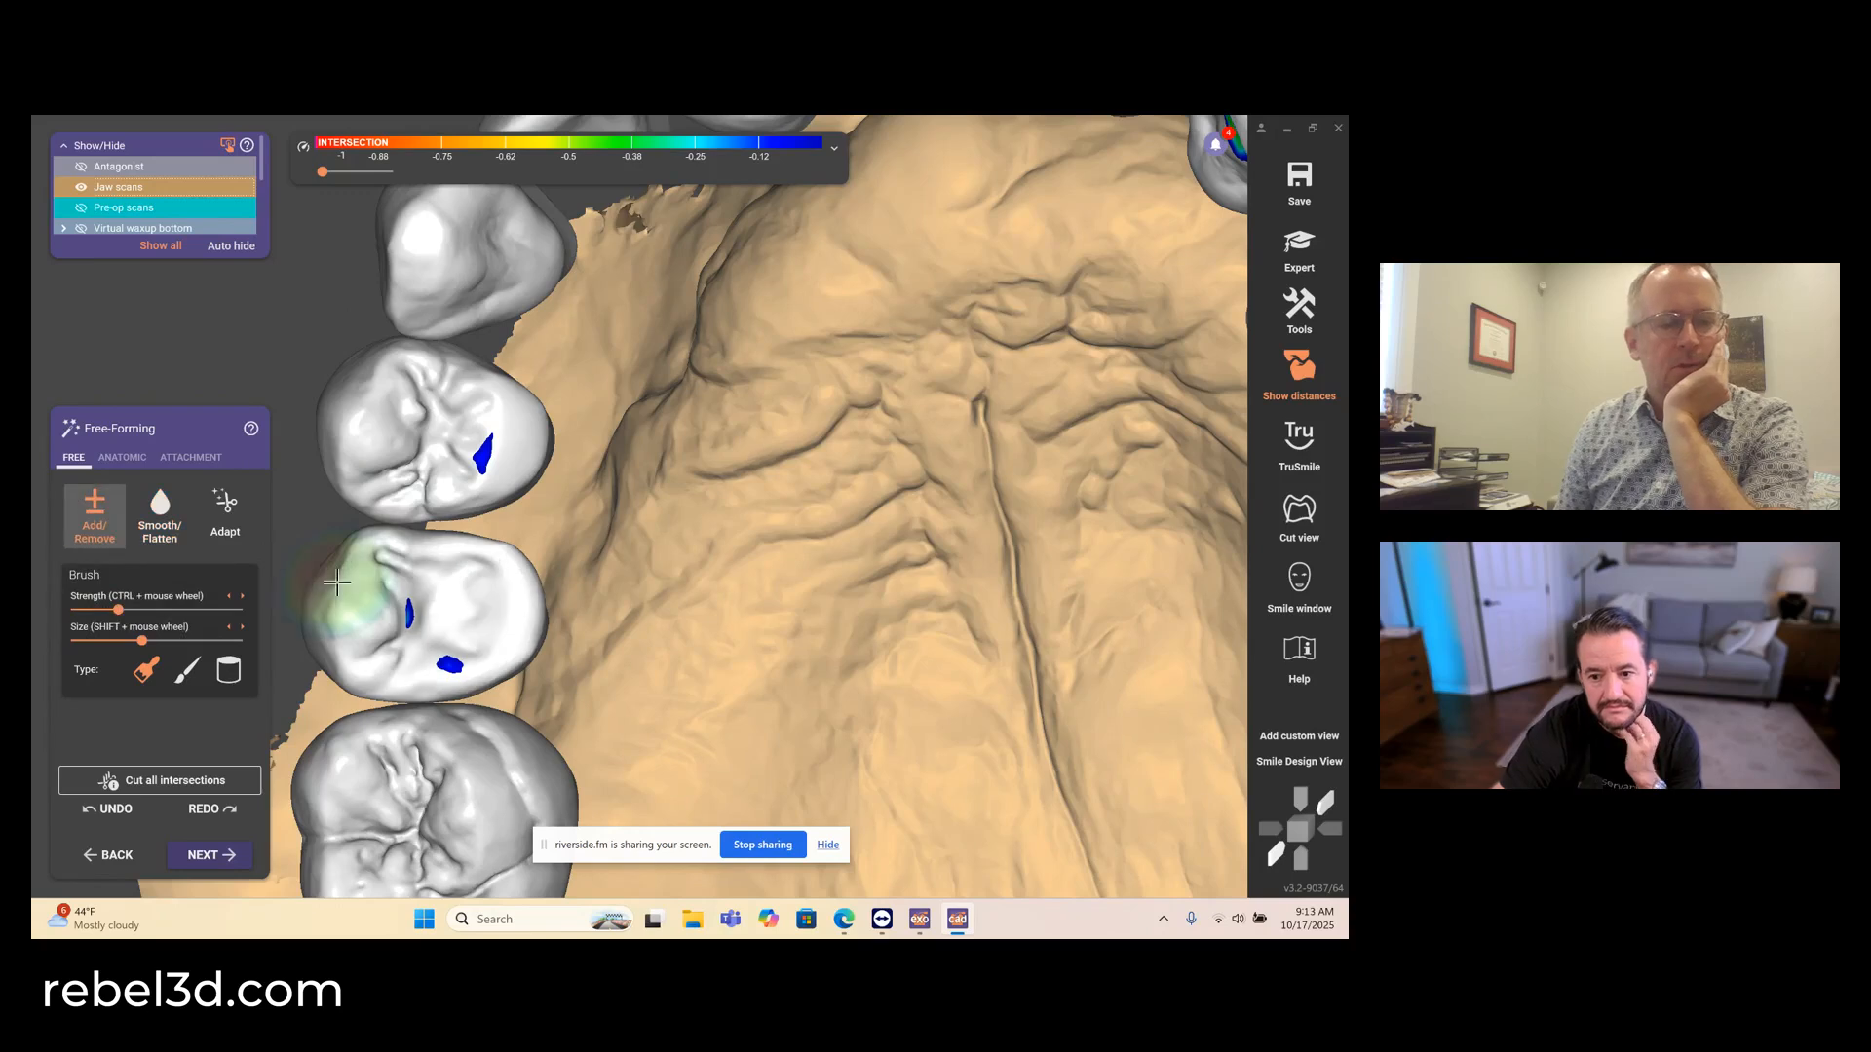
{"action": "left_click", "coordinate": [187, 669]}
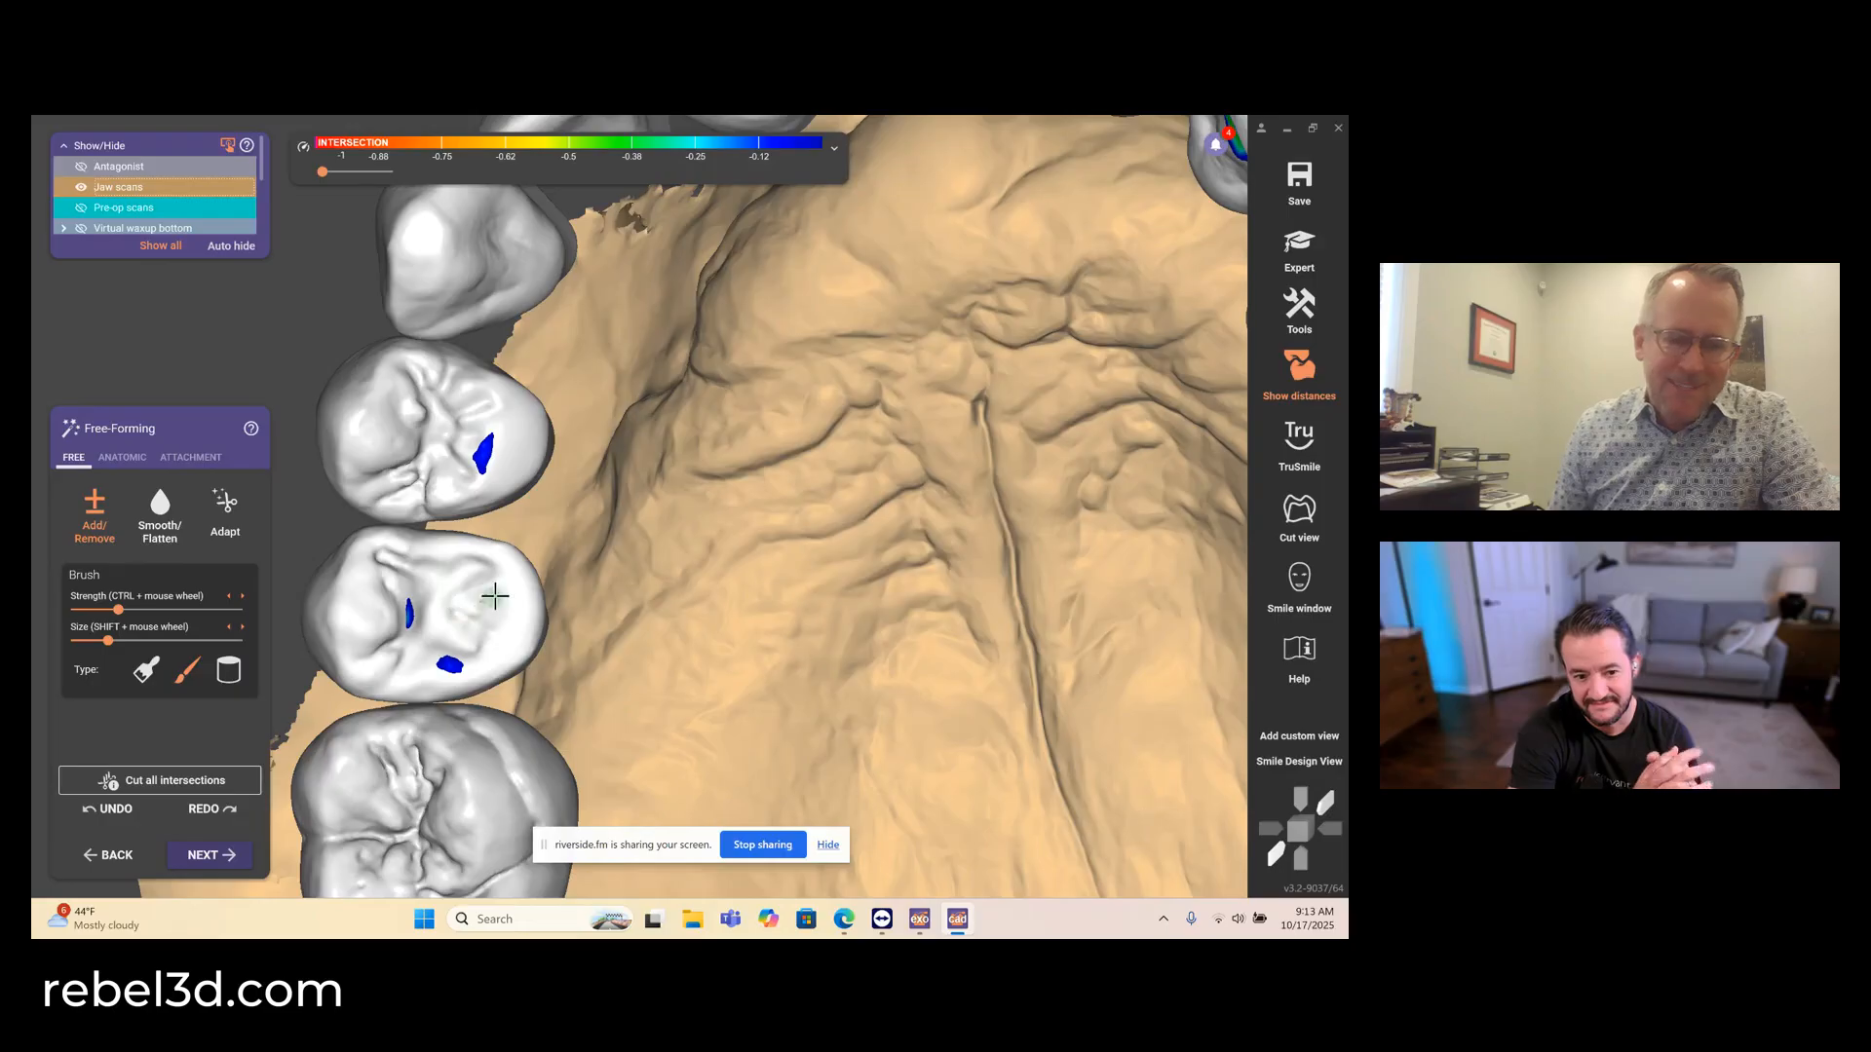
{"action": "mouse_move", "coordinate": [495, 596]}
{"action": "left_mouse_down"}
{"action": "mouse_move", "coordinate": [478, 601]}
{"action": "mouse_move", "coordinate": [492, 609]}
{"action": "left_mouse_up"}
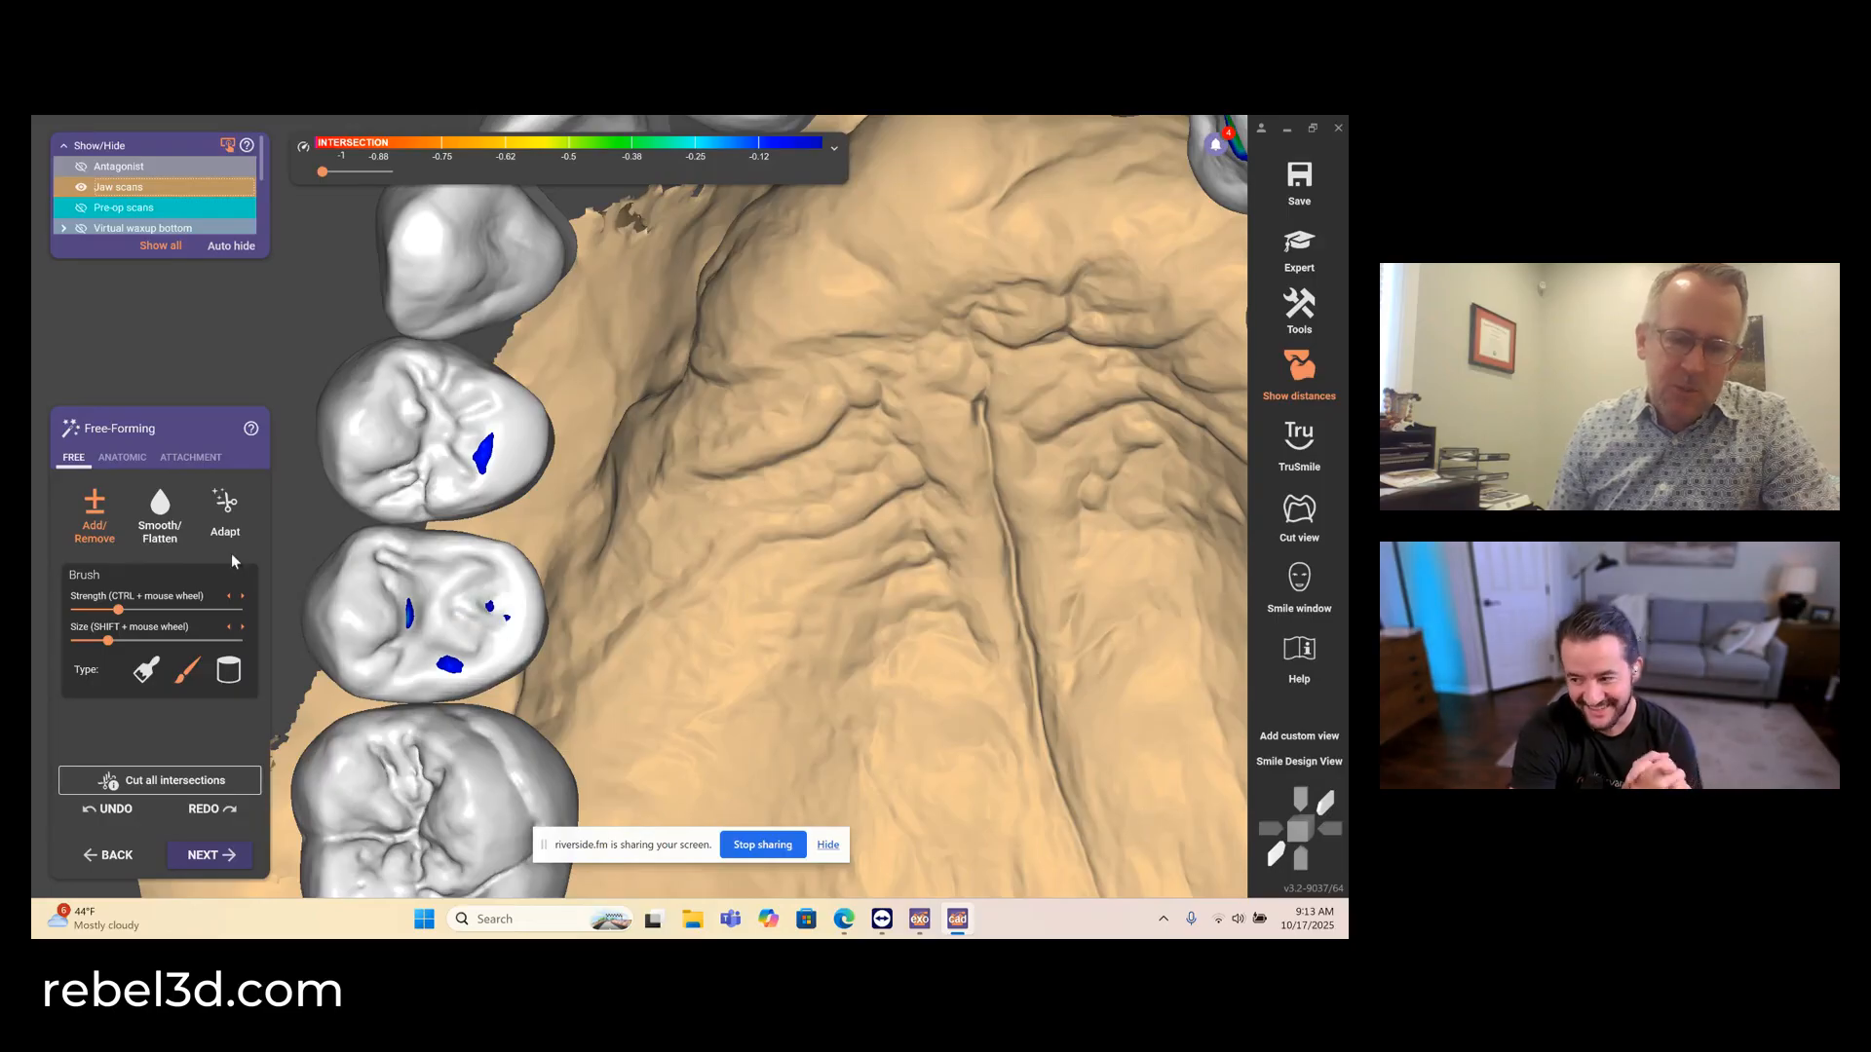
{"action": "left_click", "coordinate": [160, 512]}
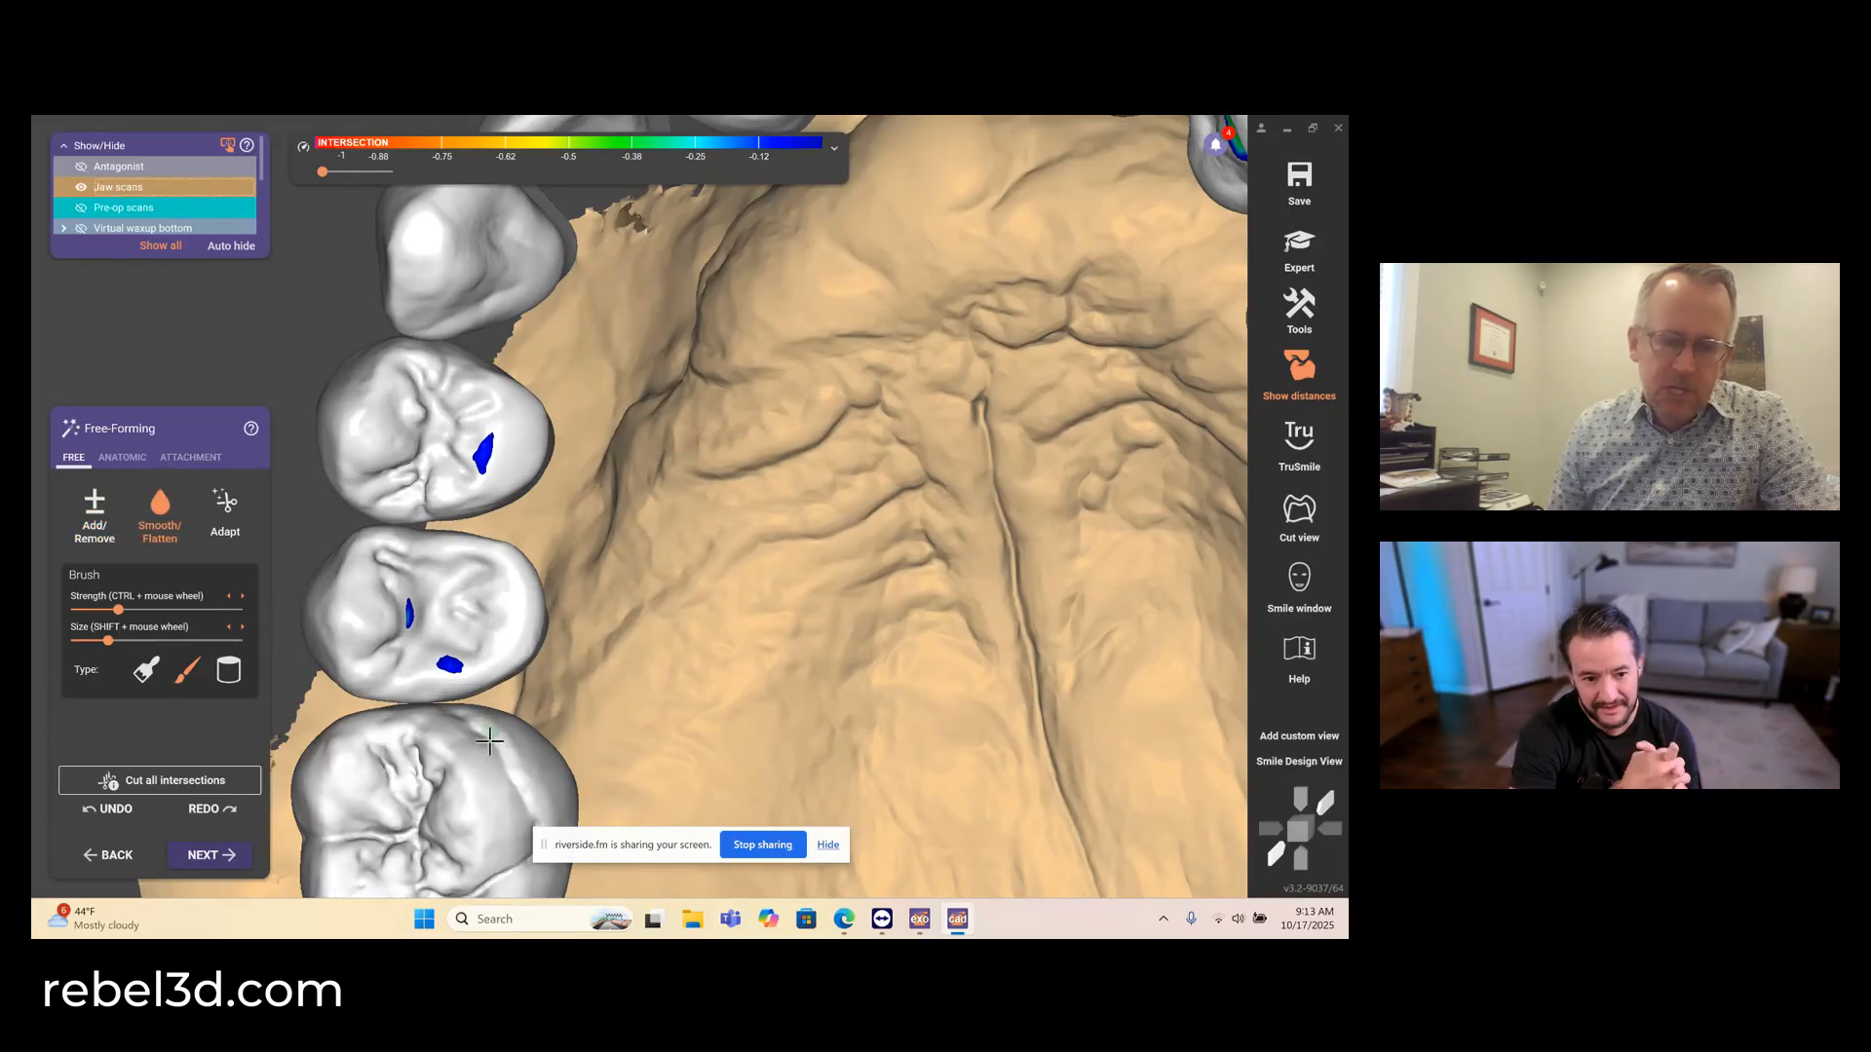
- Examine the whole upper arch against the antagonist, toggling the antagonist's visibility to compare tooth positions with the intersection areas
{"action": "scroll", "coordinate": [668, 716], "scroll_direction": "down", "scroll_amount": 5}
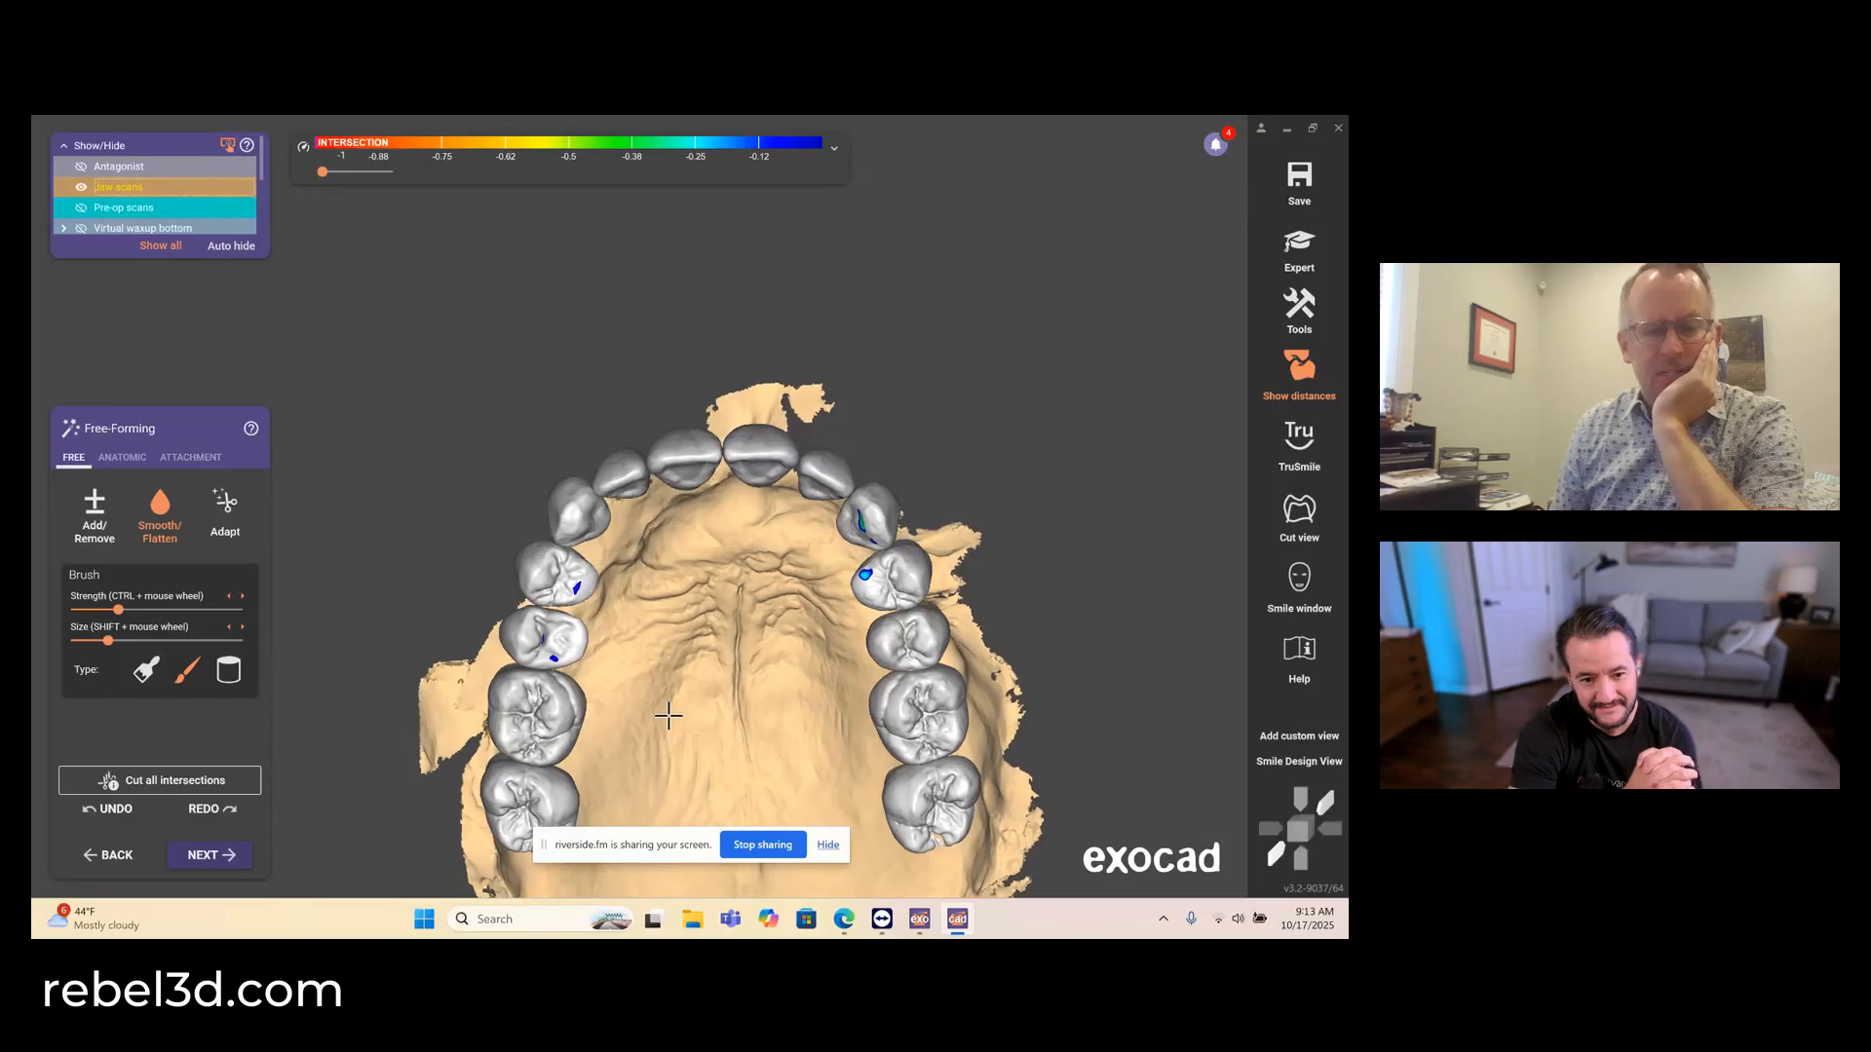
{"action": "key", "text": "ctrl+a"}
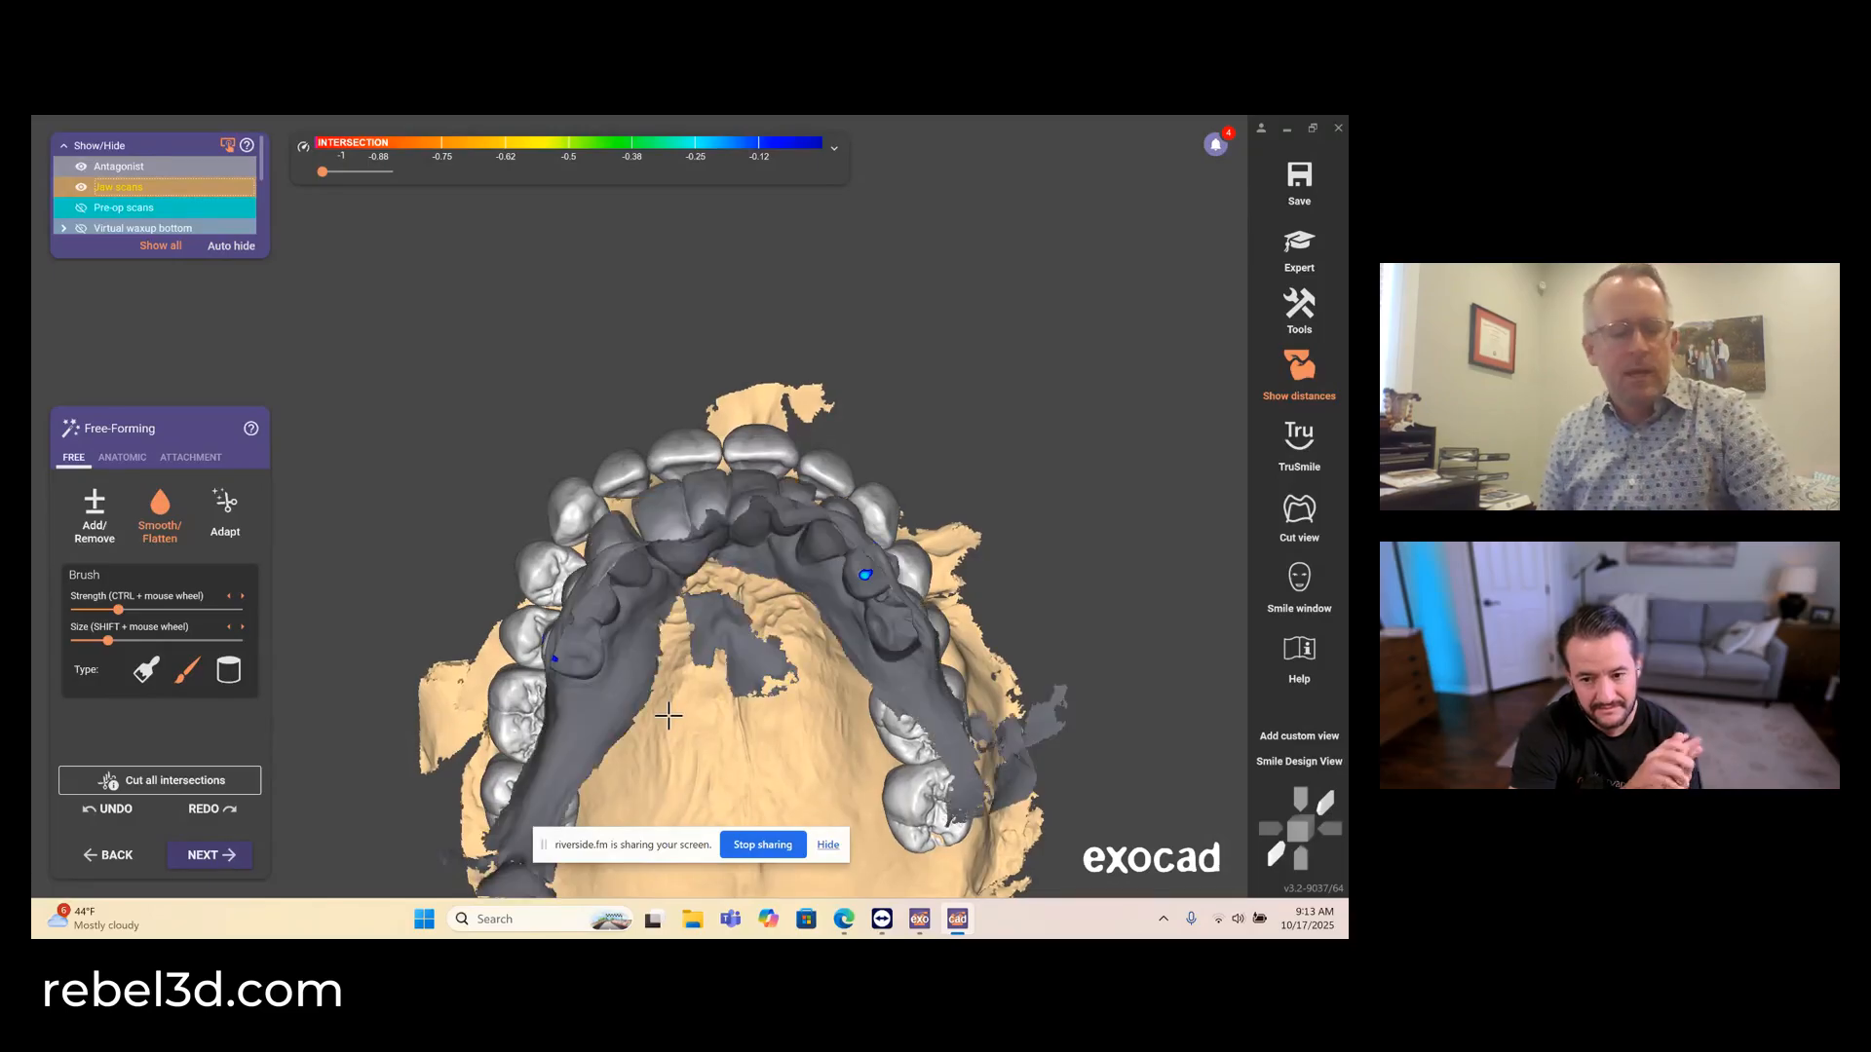
{"action": "mouse_move", "coordinate": [718, 670]}
{"action": "right_mouse_down"}
{"action": "mouse_move", "coordinate": [769, 651]}
{"action": "mouse_move", "coordinate": [718, 671]}
{"action": "right_mouse_up"}
{"action": "key", "text": "ctrl+a"}
{"action": "key", "text": "ctrl+a"}
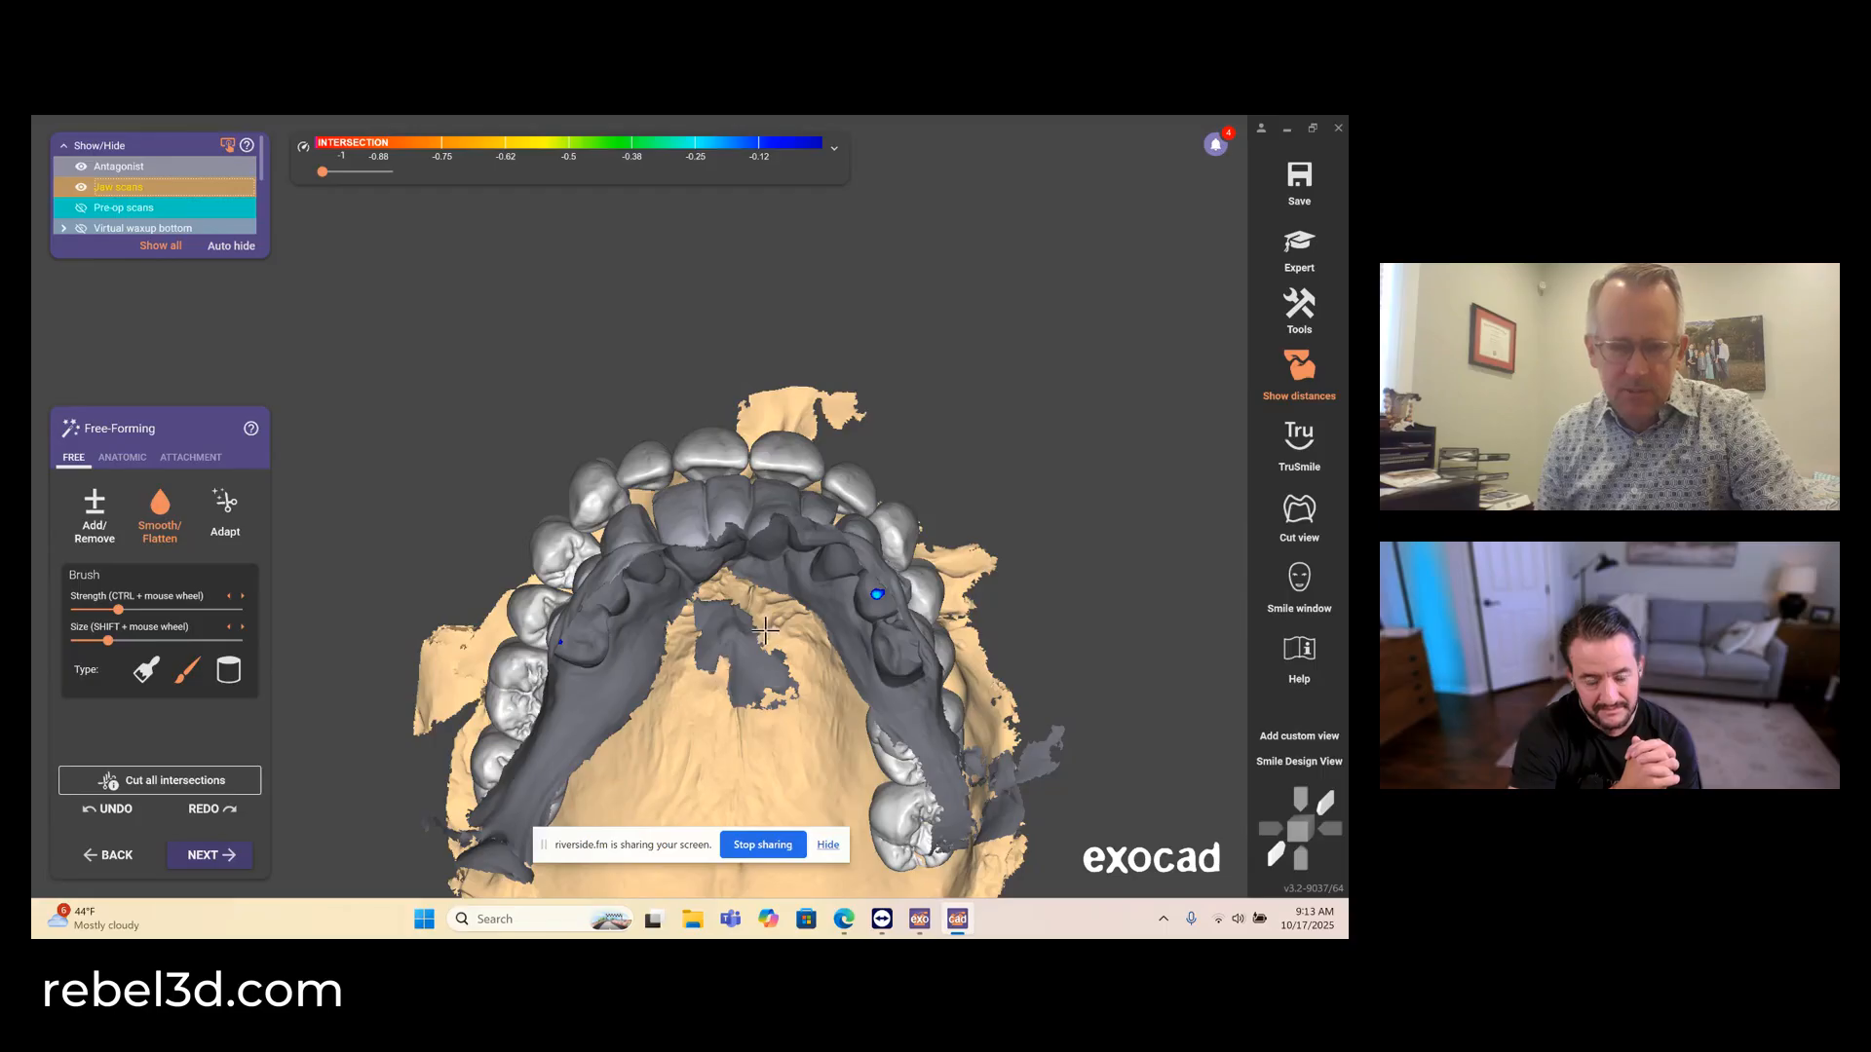
{"action": "key", "text": "ctrl+a"}
{"action": "key", "text": "ctrl+a"}
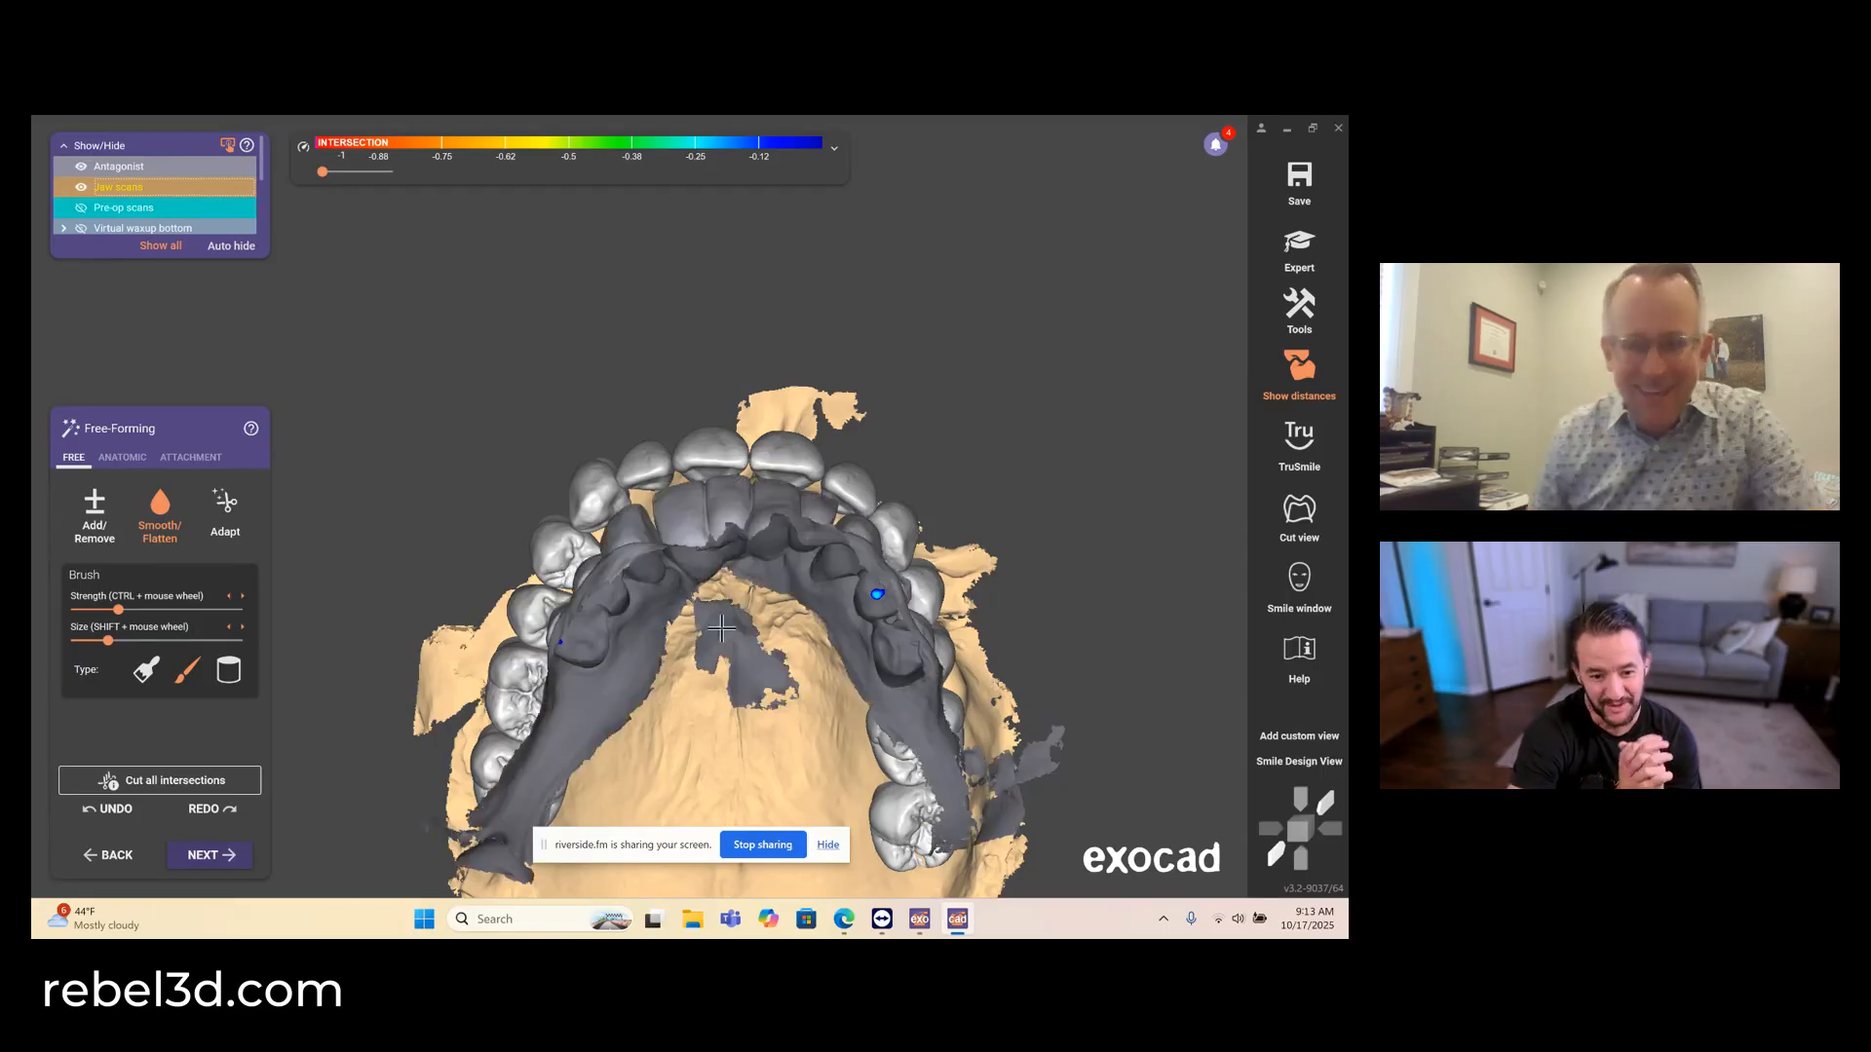
{"action": "mouse_move", "coordinate": [726, 631]}
{"action": "right_mouse_down"}
{"action": "mouse_move", "coordinate": [770, 624]}
{"action": "mouse_move", "coordinate": [753, 635]}
{"action": "mouse_move", "coordinate": [782, 645]}
{"action": "mouse_move", "coordinate": [754, 637]}
{"action": "right_mouse_up"}
{"action": "key", "text": "ctrl+a"}
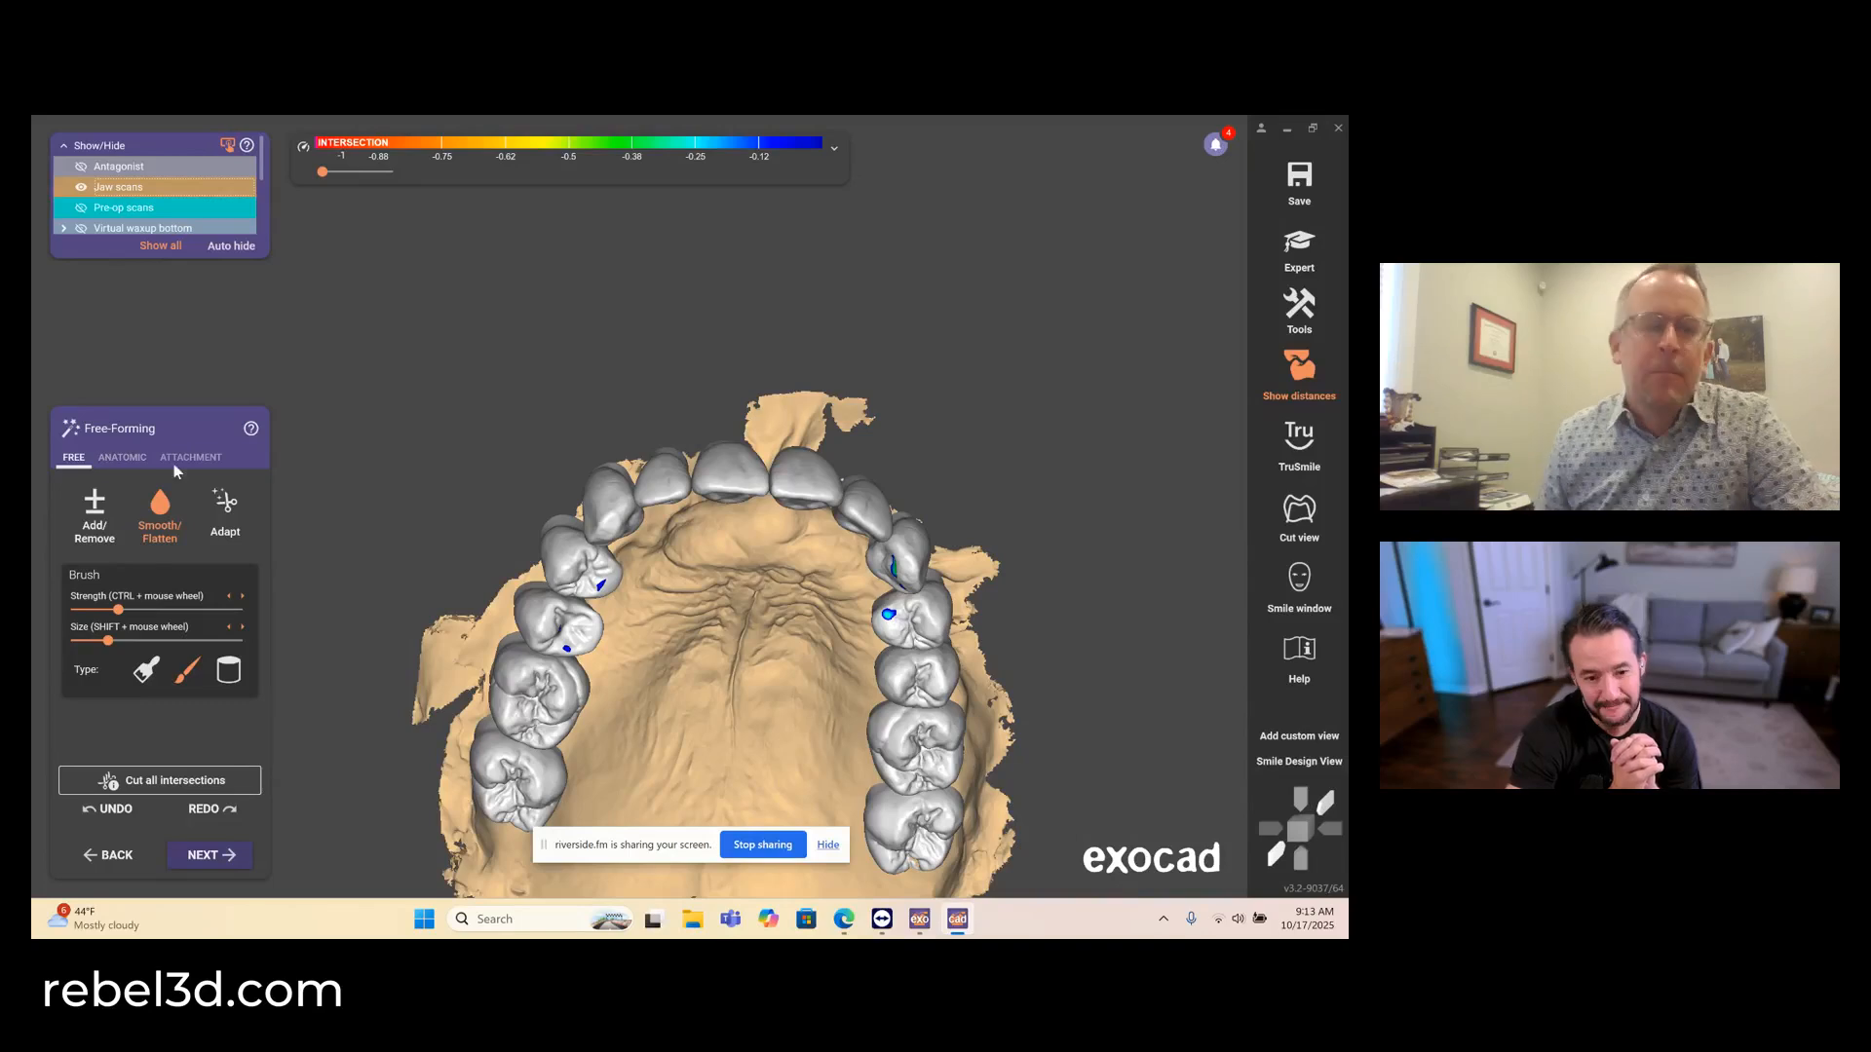
- Leave the free-forming wizard for expert mode and start Tooth Placement
{"action": "key", "text": "ctrl+w"}
{"action": "mouse_move", "coordinate": [284, 897]}
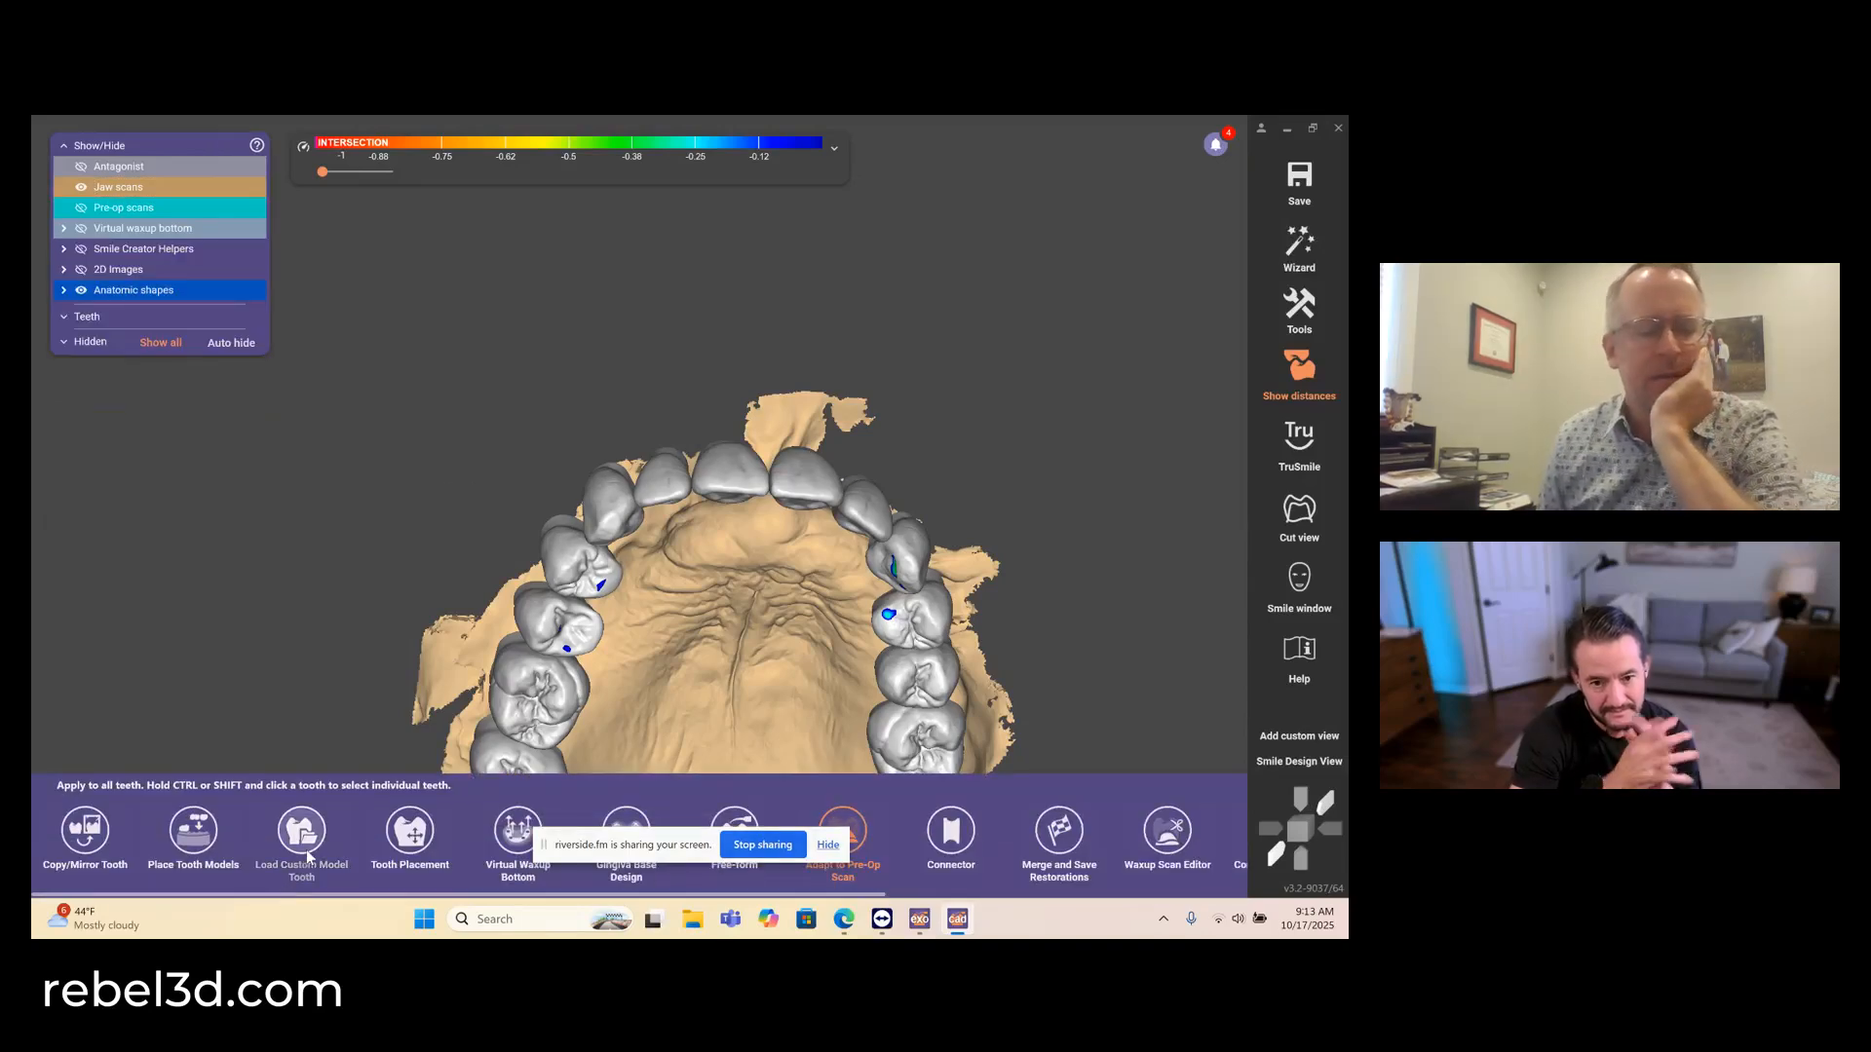
{"action": "mouse_move", "coordinate": [447, 892]}
{"action": "left_click", "coordinate": [410, 831]}
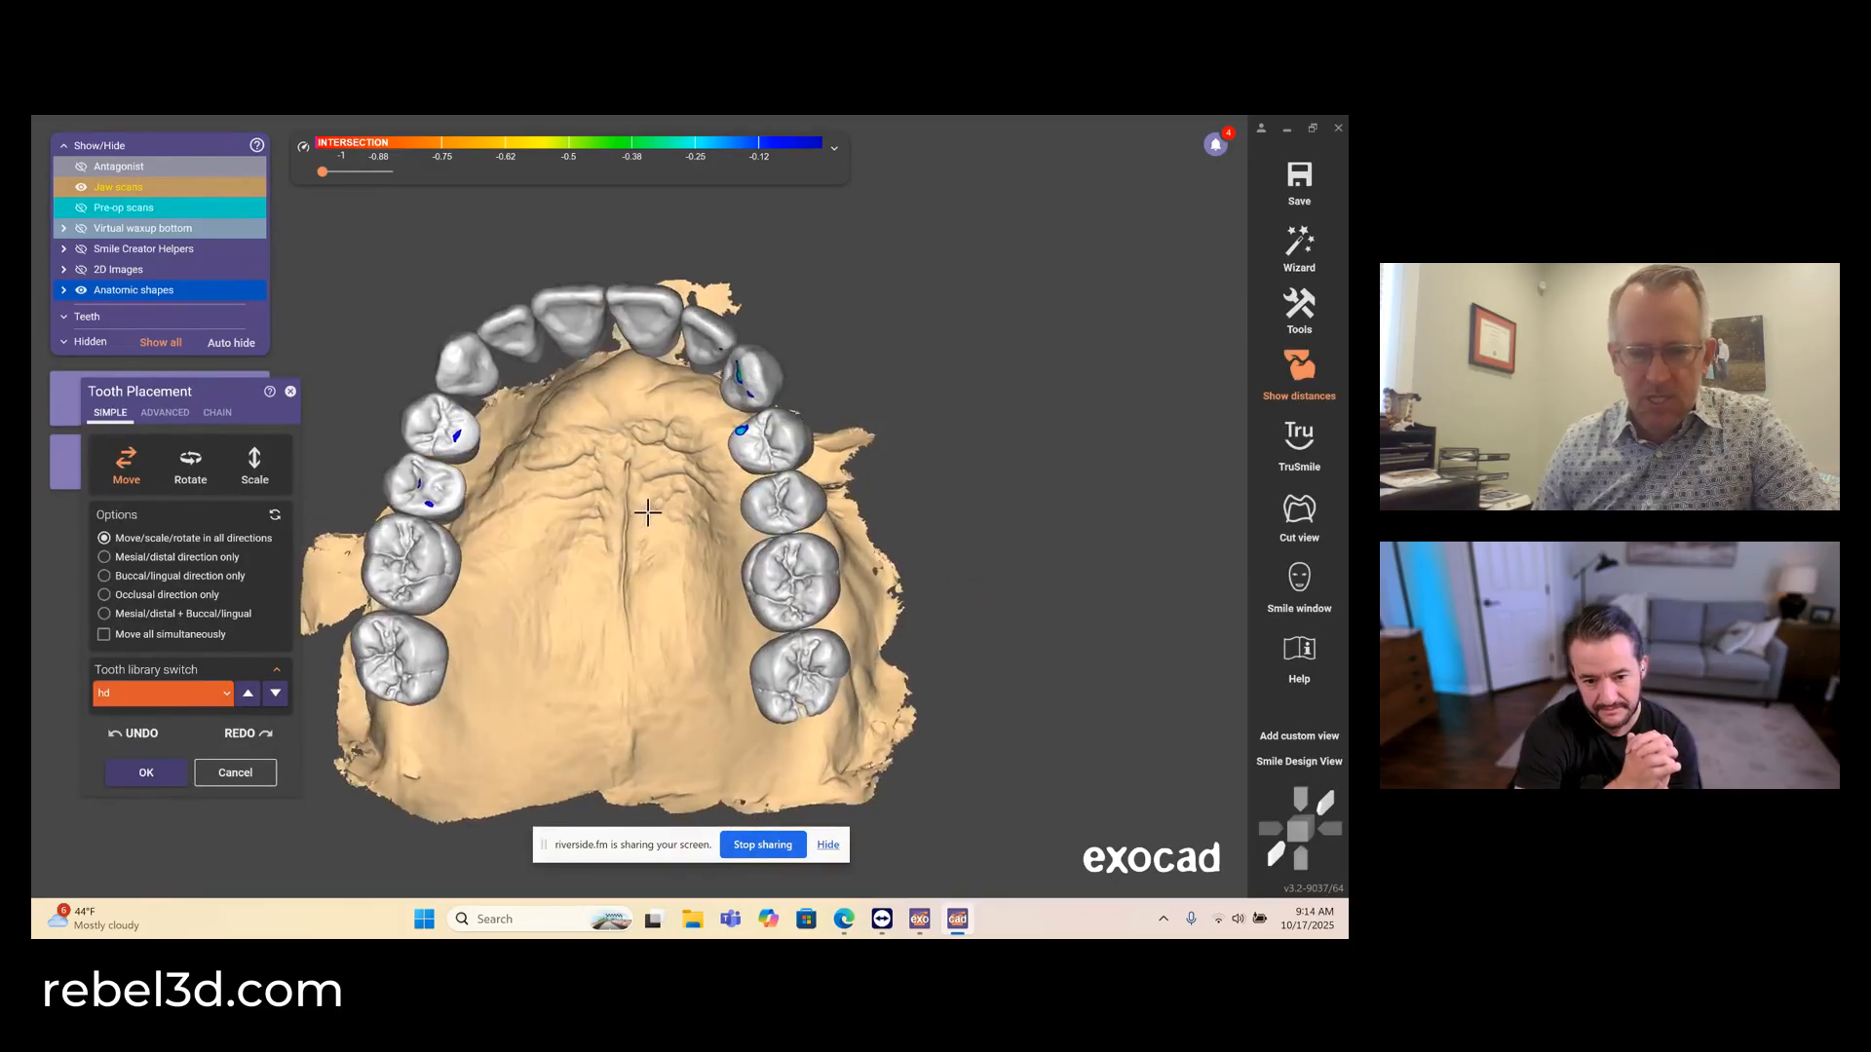
- Reposition the upper right premolars in Move mode, using the antagonist as a reference for their alignment
{"action": "right_click_drag", "start_coordinate": [647, 512], "coordinate": [587, 546]}
{"action": "key", "text": "ctrl+a"}
{"action": "right_click_drag", "start_coordinate": [587, 546], "coordinate": [576, 544]}
{"action": "right_click_drag", "start_coordinate": [448, 417], "coordinate": [439, 504]}
{"action": "right_click_drag", "start_coordinate": [538, 537], "coordinate": [633, 375]}
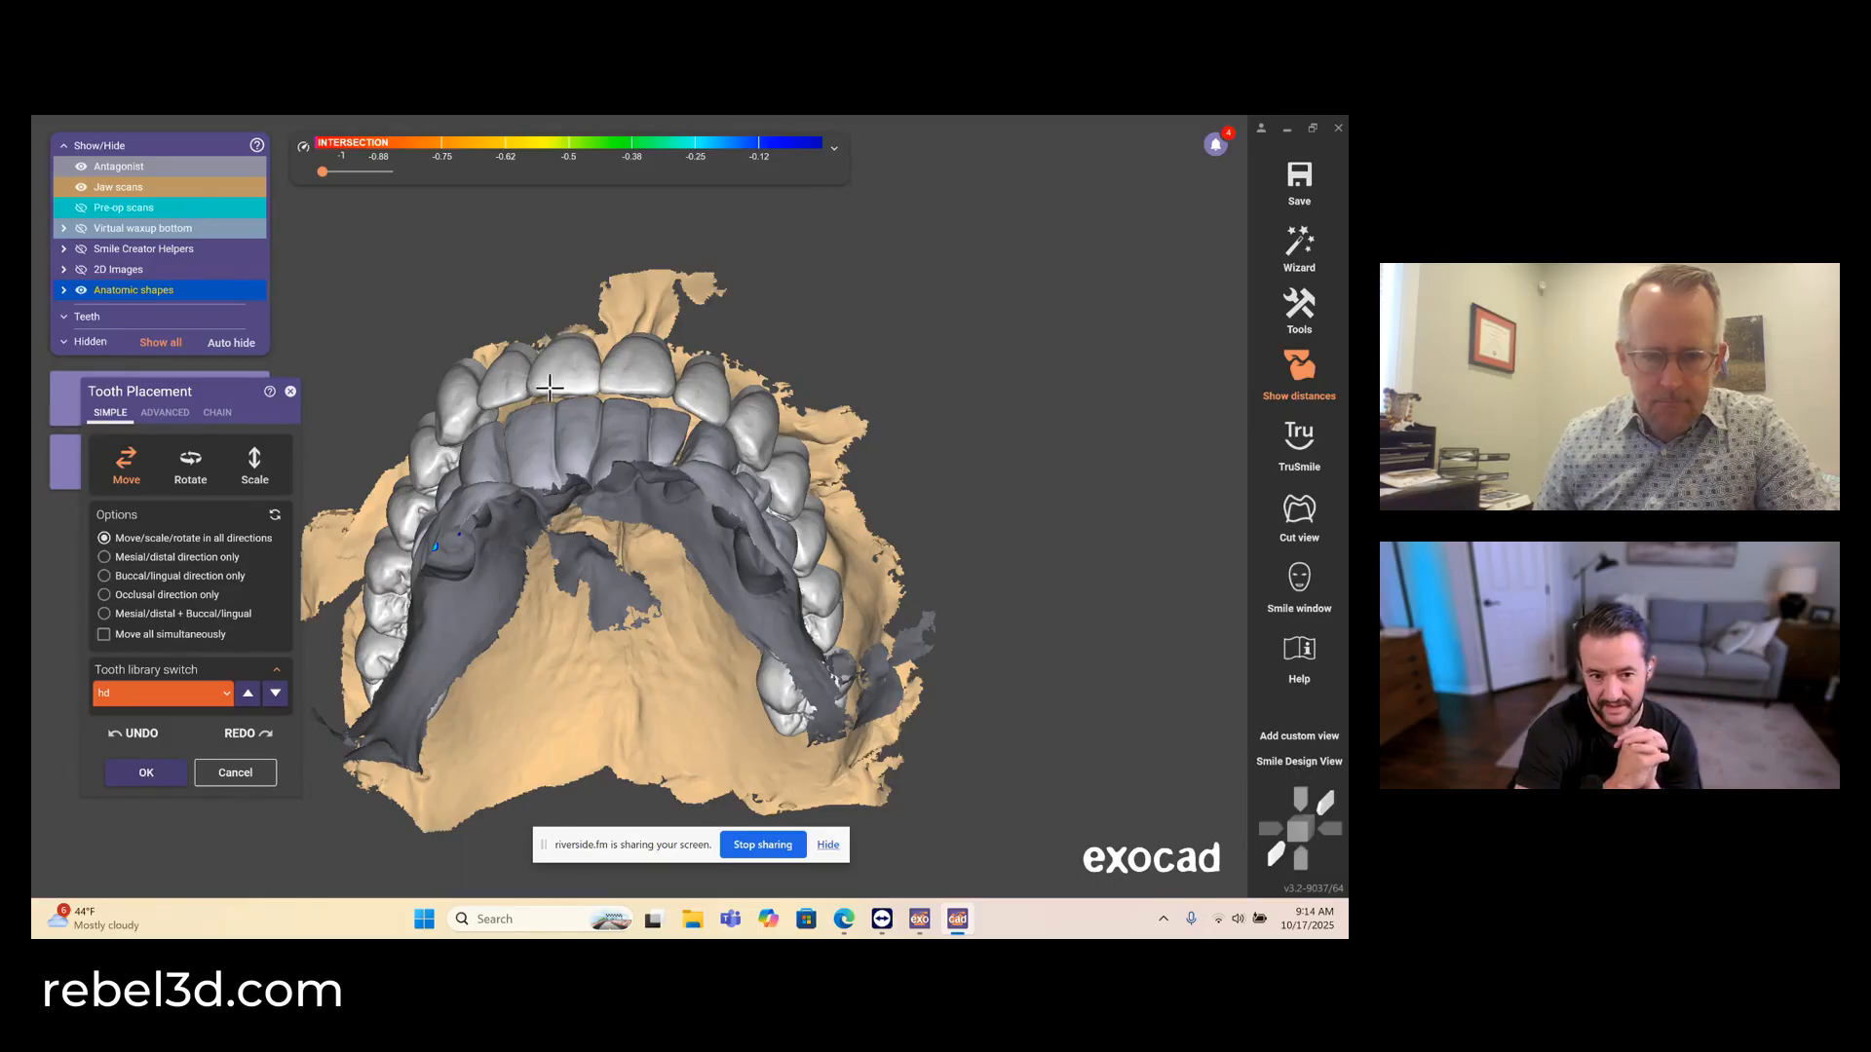
{"action": "right_click_drag", "start_coordinate": [531, 397], "coordinate": [482, 383]}
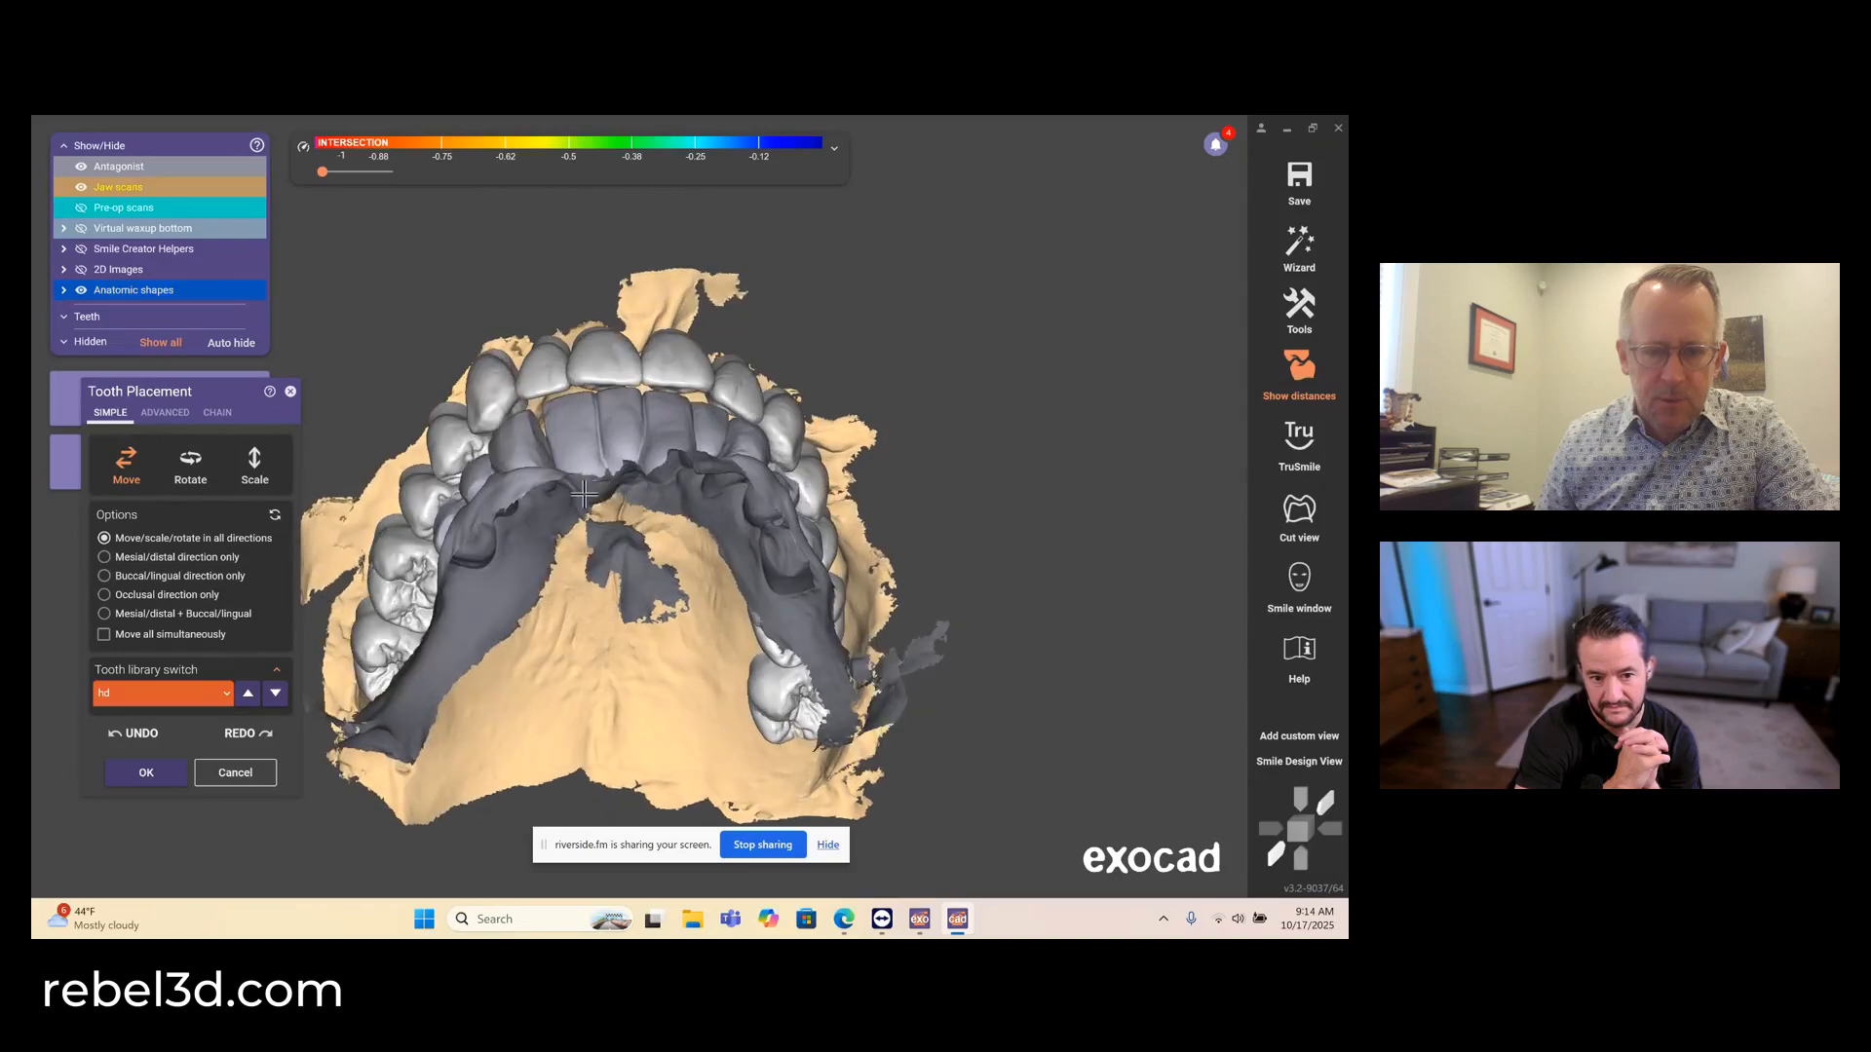
{"action": "left_click", "coordinate": [185, 471]}
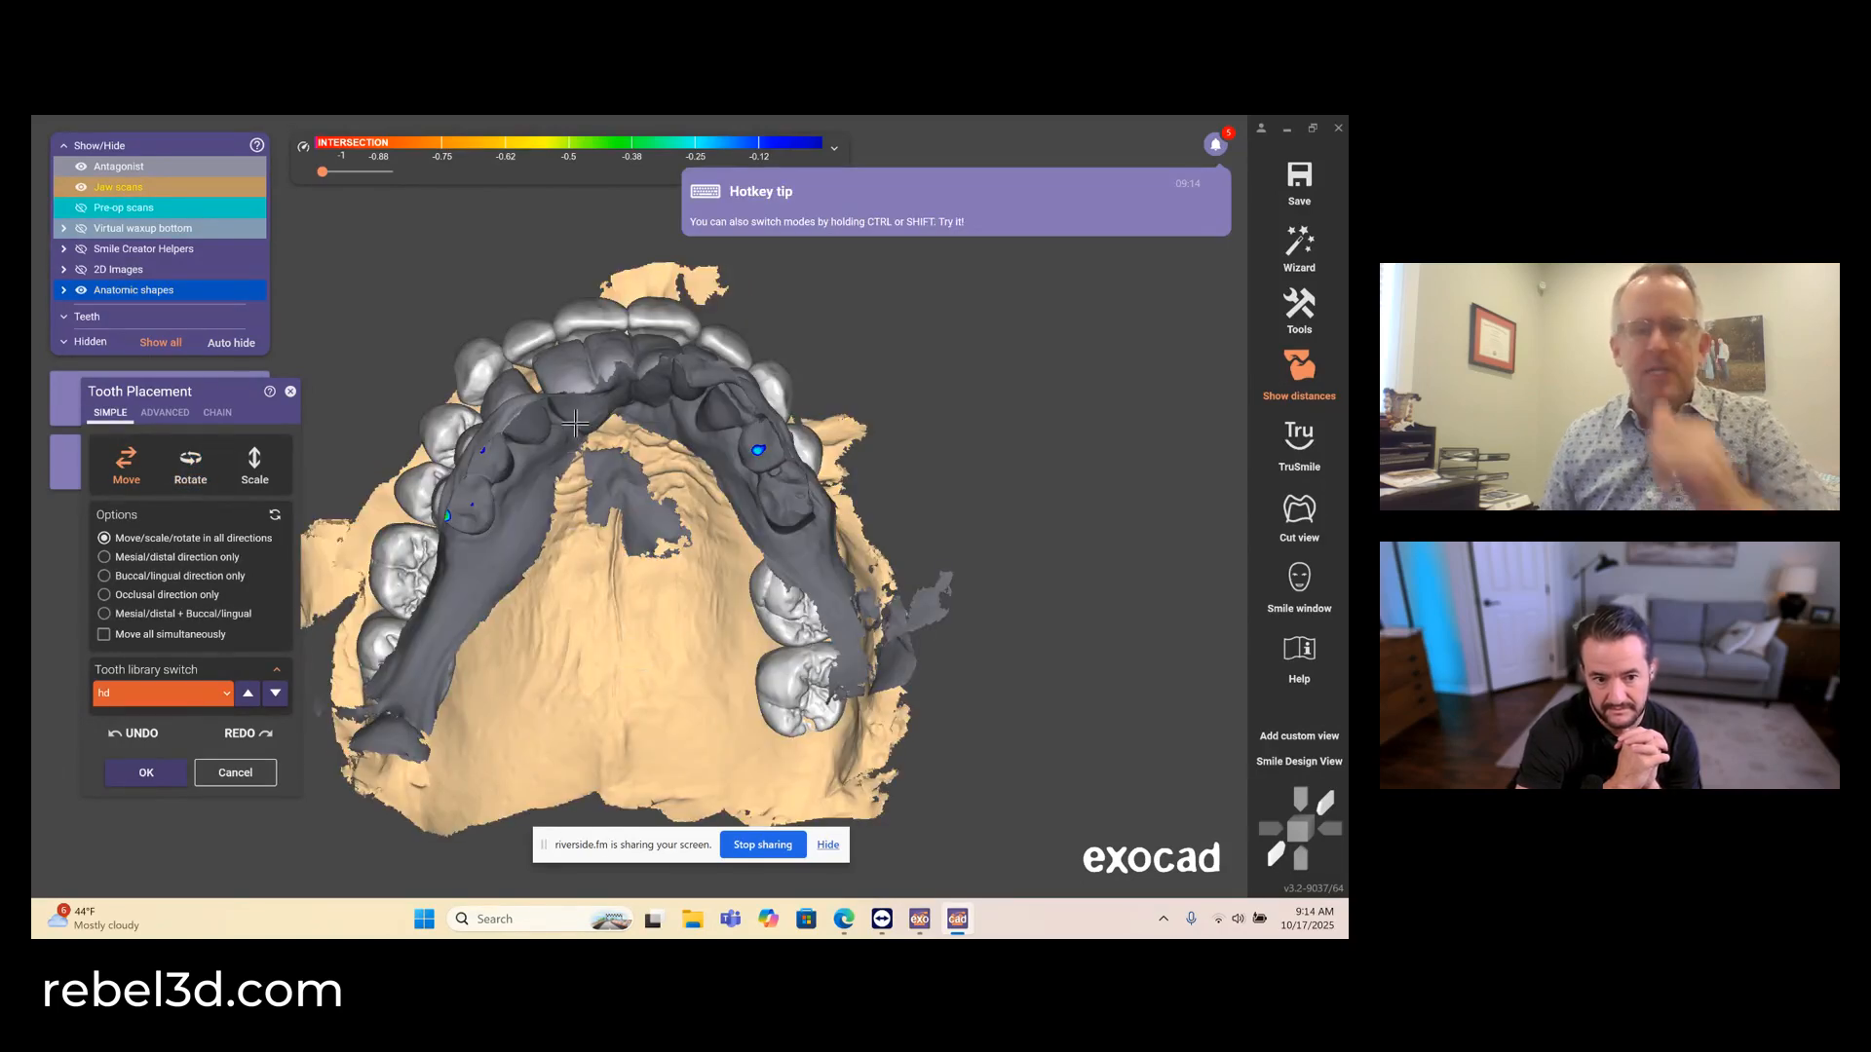
{"action": "right_click_drag", "start_coordinate": [575, 422], "coordinate": [609, 542]}
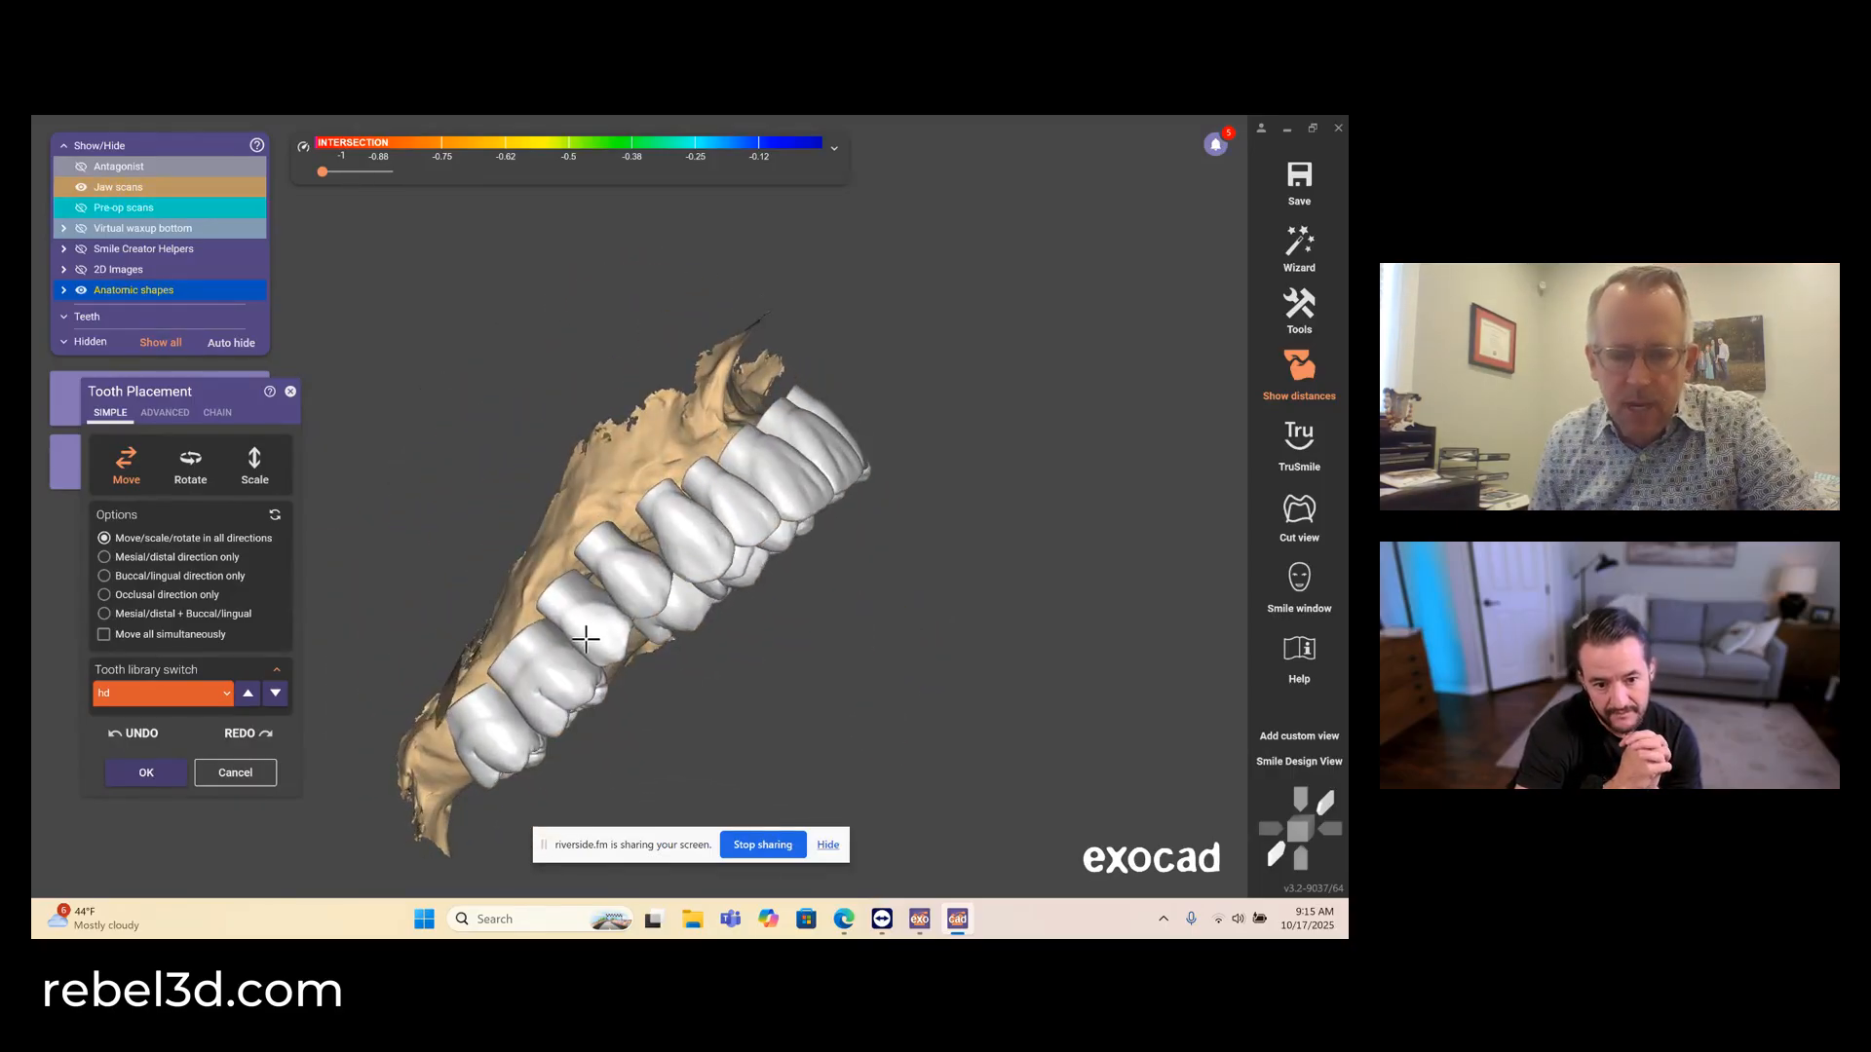
{"action": "right_click_drag", "start_coordinate": [594, 653], "coordinate": [590, 651]}
- Rotate the upper right second premolar and canine in all directions to adjust their contacts with the antagonist
{"action": "left_click", "coordinate": [190, 465]}
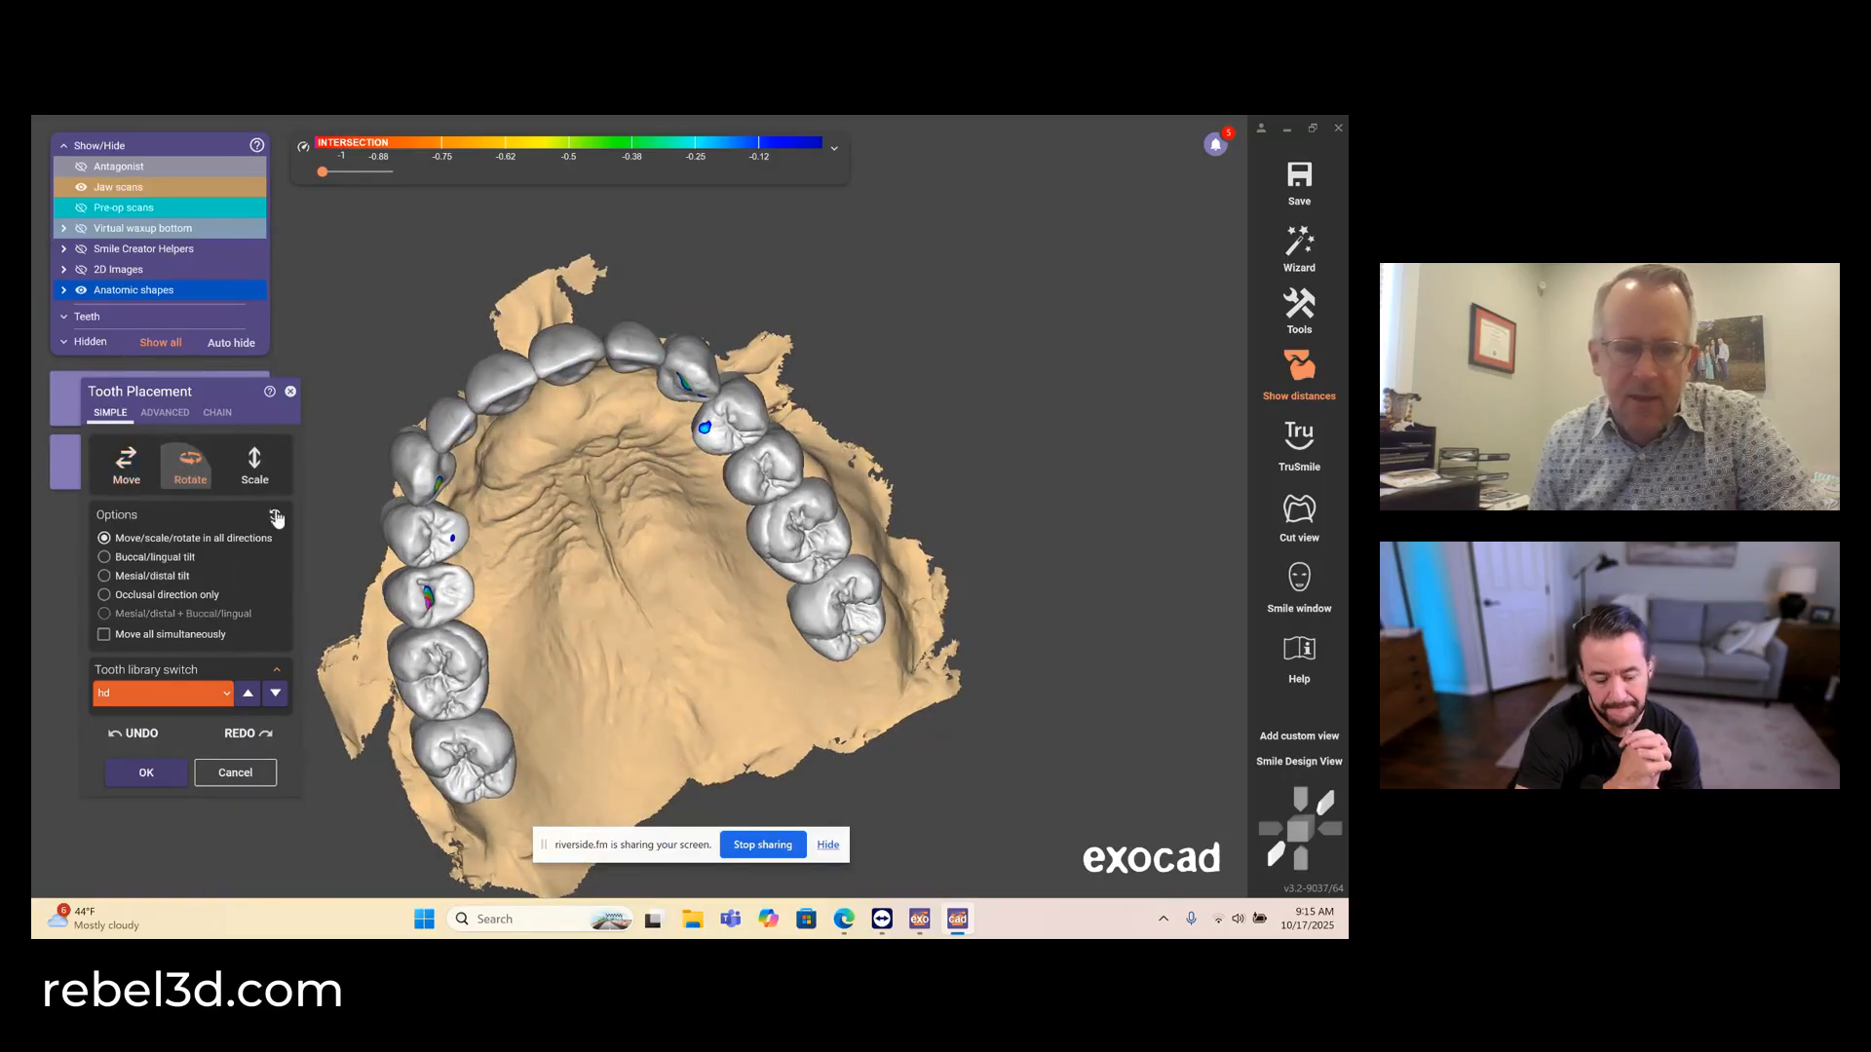
{"action": "right_click_drag", "start_coordinate": [418, 604], "coordinate": [408, 606]}
{"action": "left_click_drag", "start_coordinate": [407, 605], "coordinate": [402, 606]}
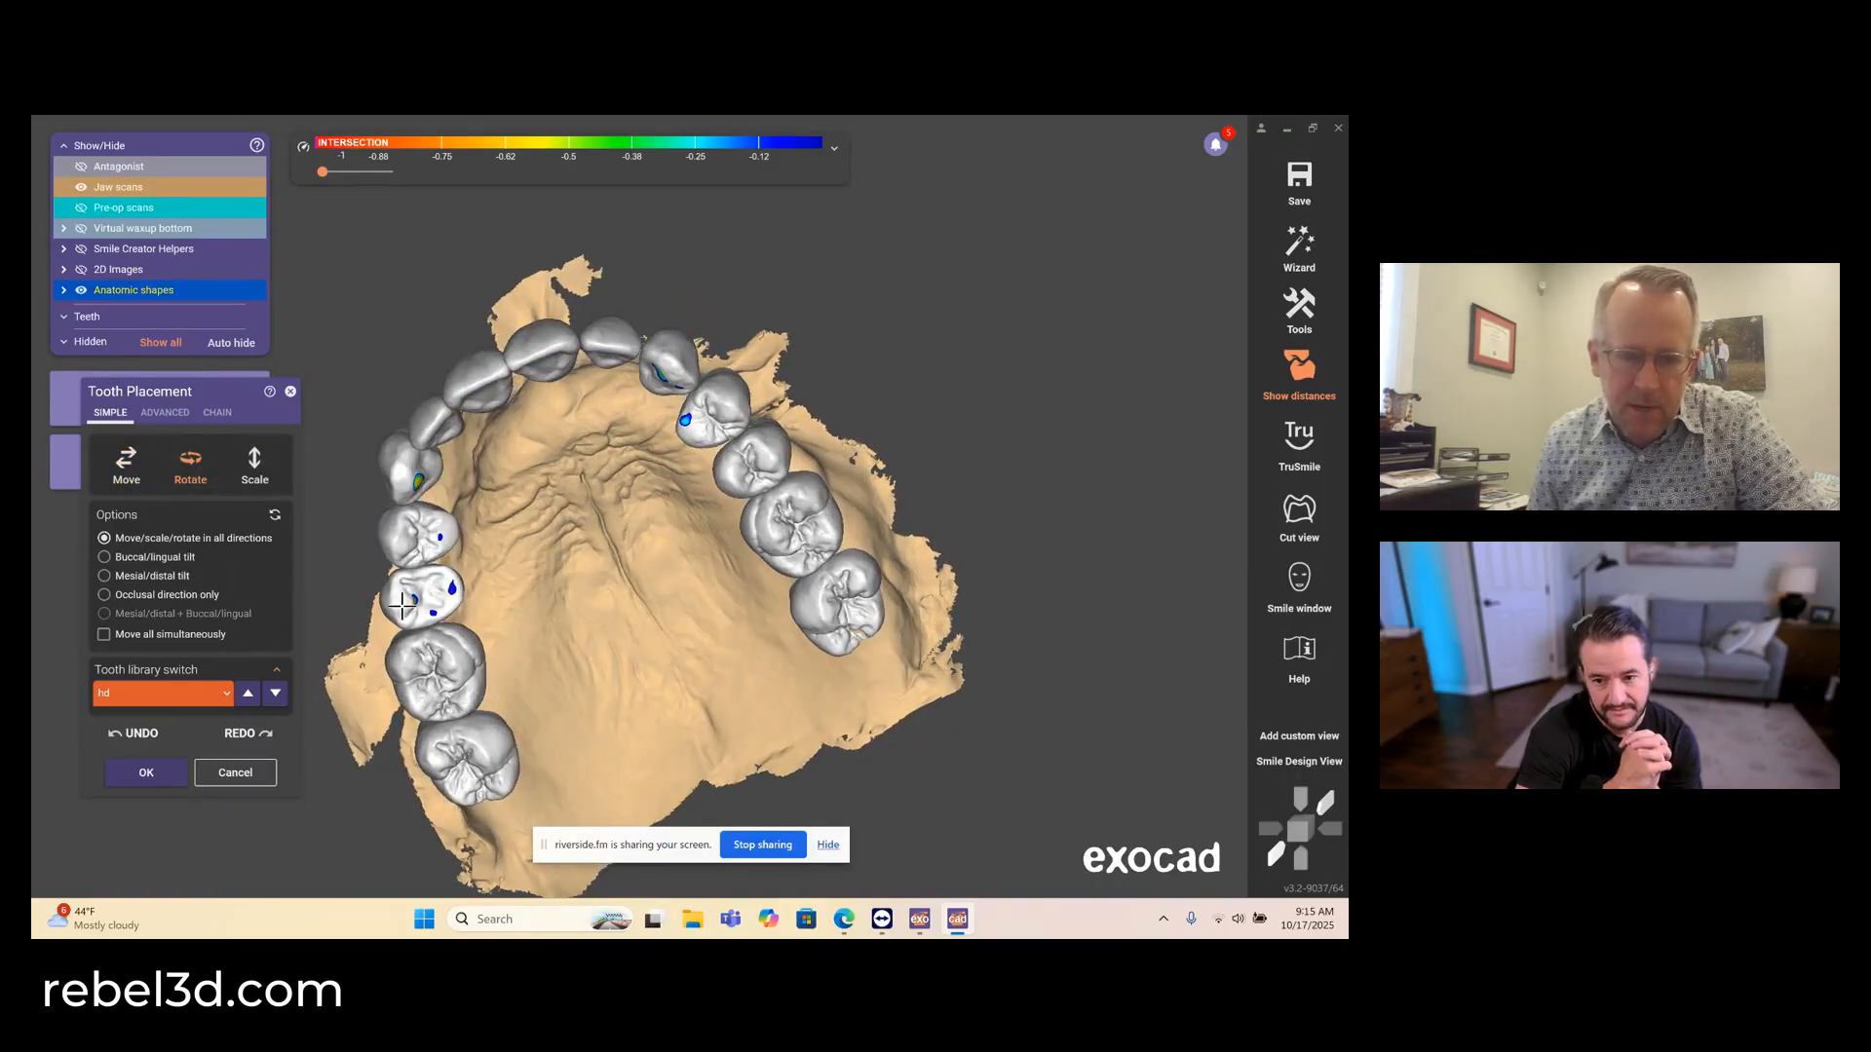
{"action": "right_click_drag", "start_coordinate": [450, 593], "coordinate": [538, 584]}
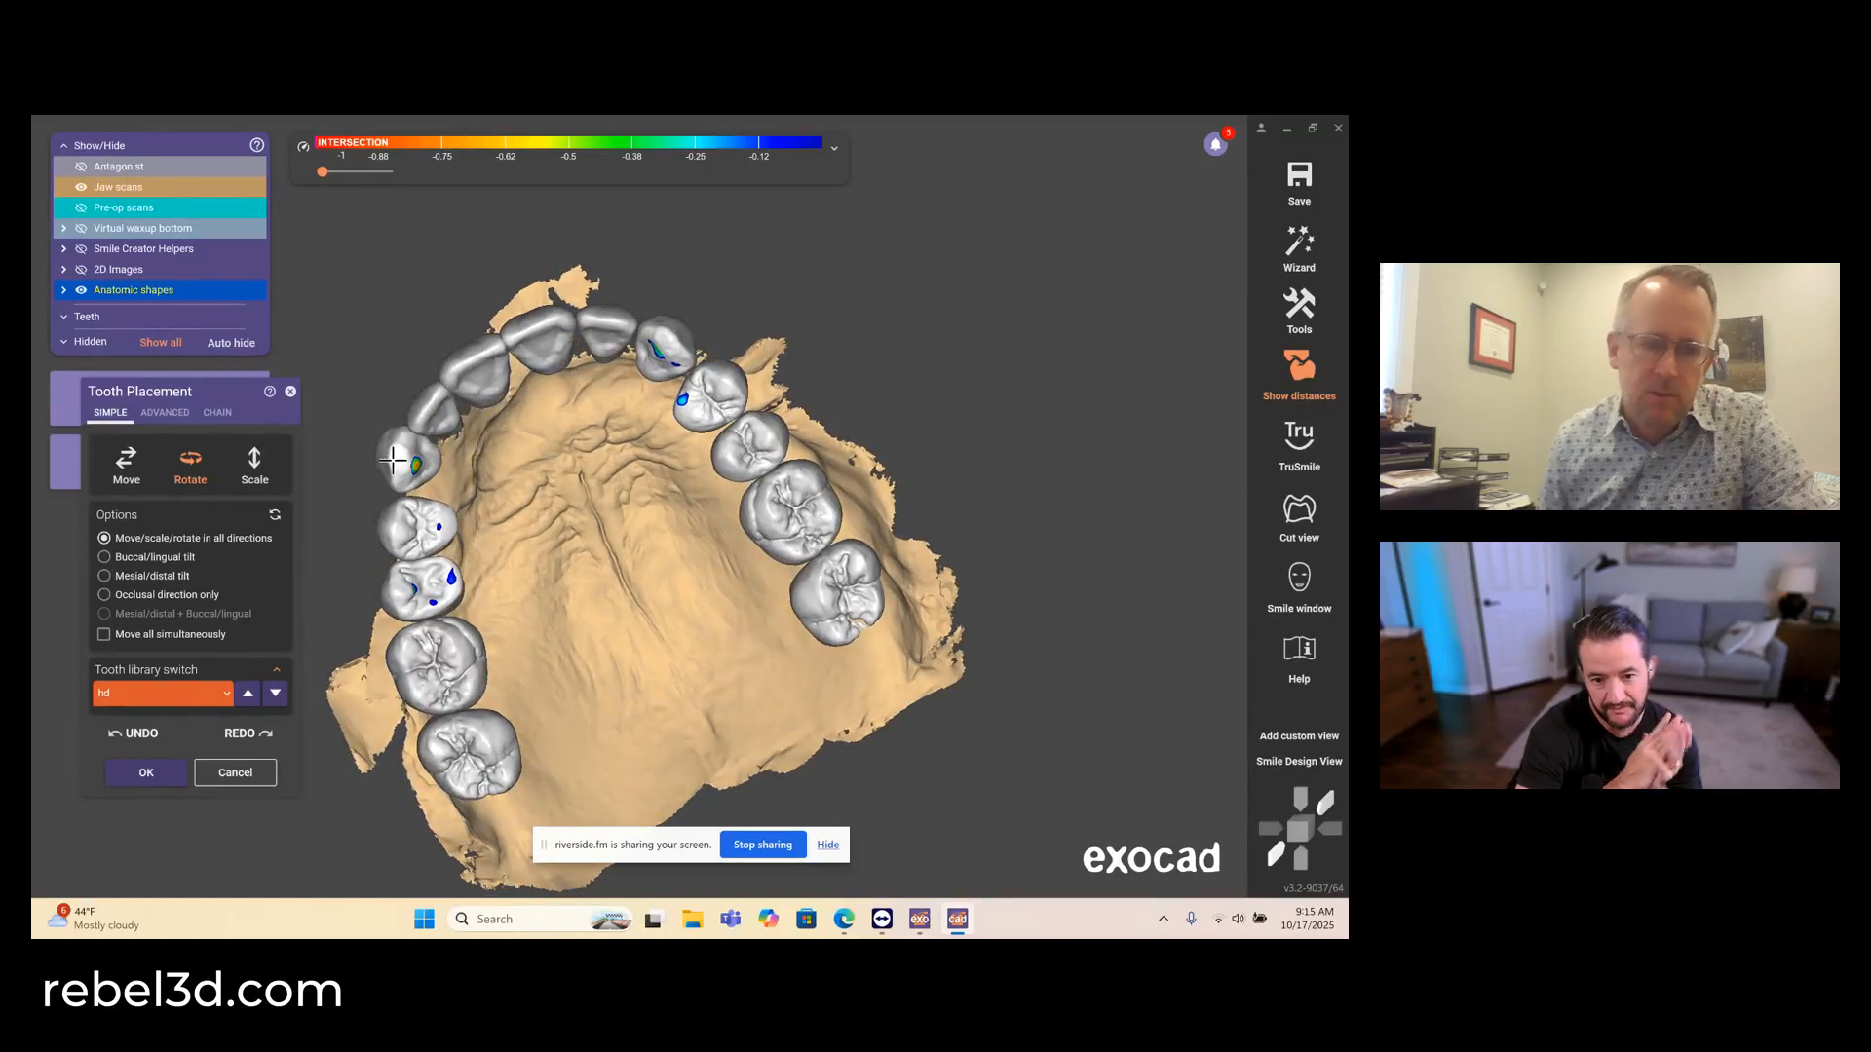
{"action": "left_click_drag", "start_coordinate": [393, 460], "coordinate": [402, 461]}
- Move the upper right central incisor slightly down and shift the upper left lateral incisor distally, with the antagonist shown
{"action": "left_click", "coordinate": [127, 466]}
{"action": "key", "text": "ctrl+a"}
{"action": "right_click_drag", "start_coordinate": [478, 443], "coordinate": [534, 515]}
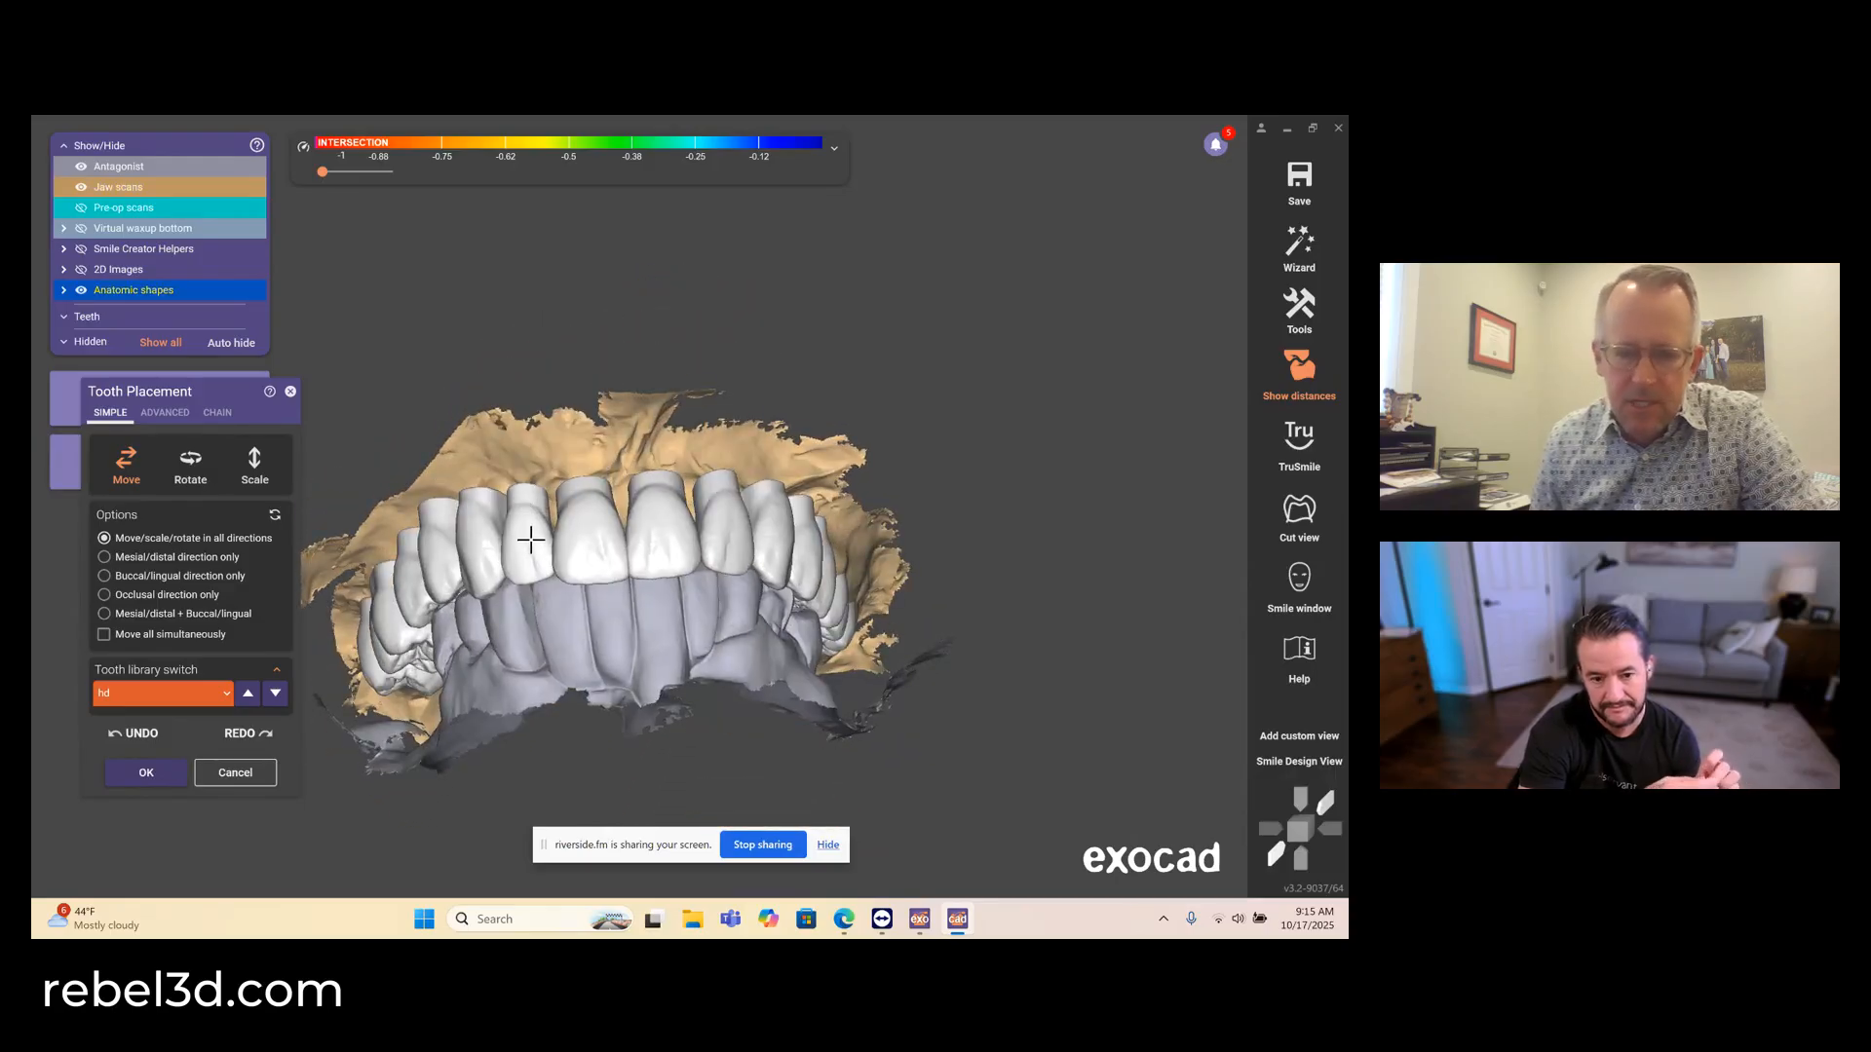
{"action": "left_click_drag", "start_coordinate": [574, 547], "coordinate": [573, 548]}
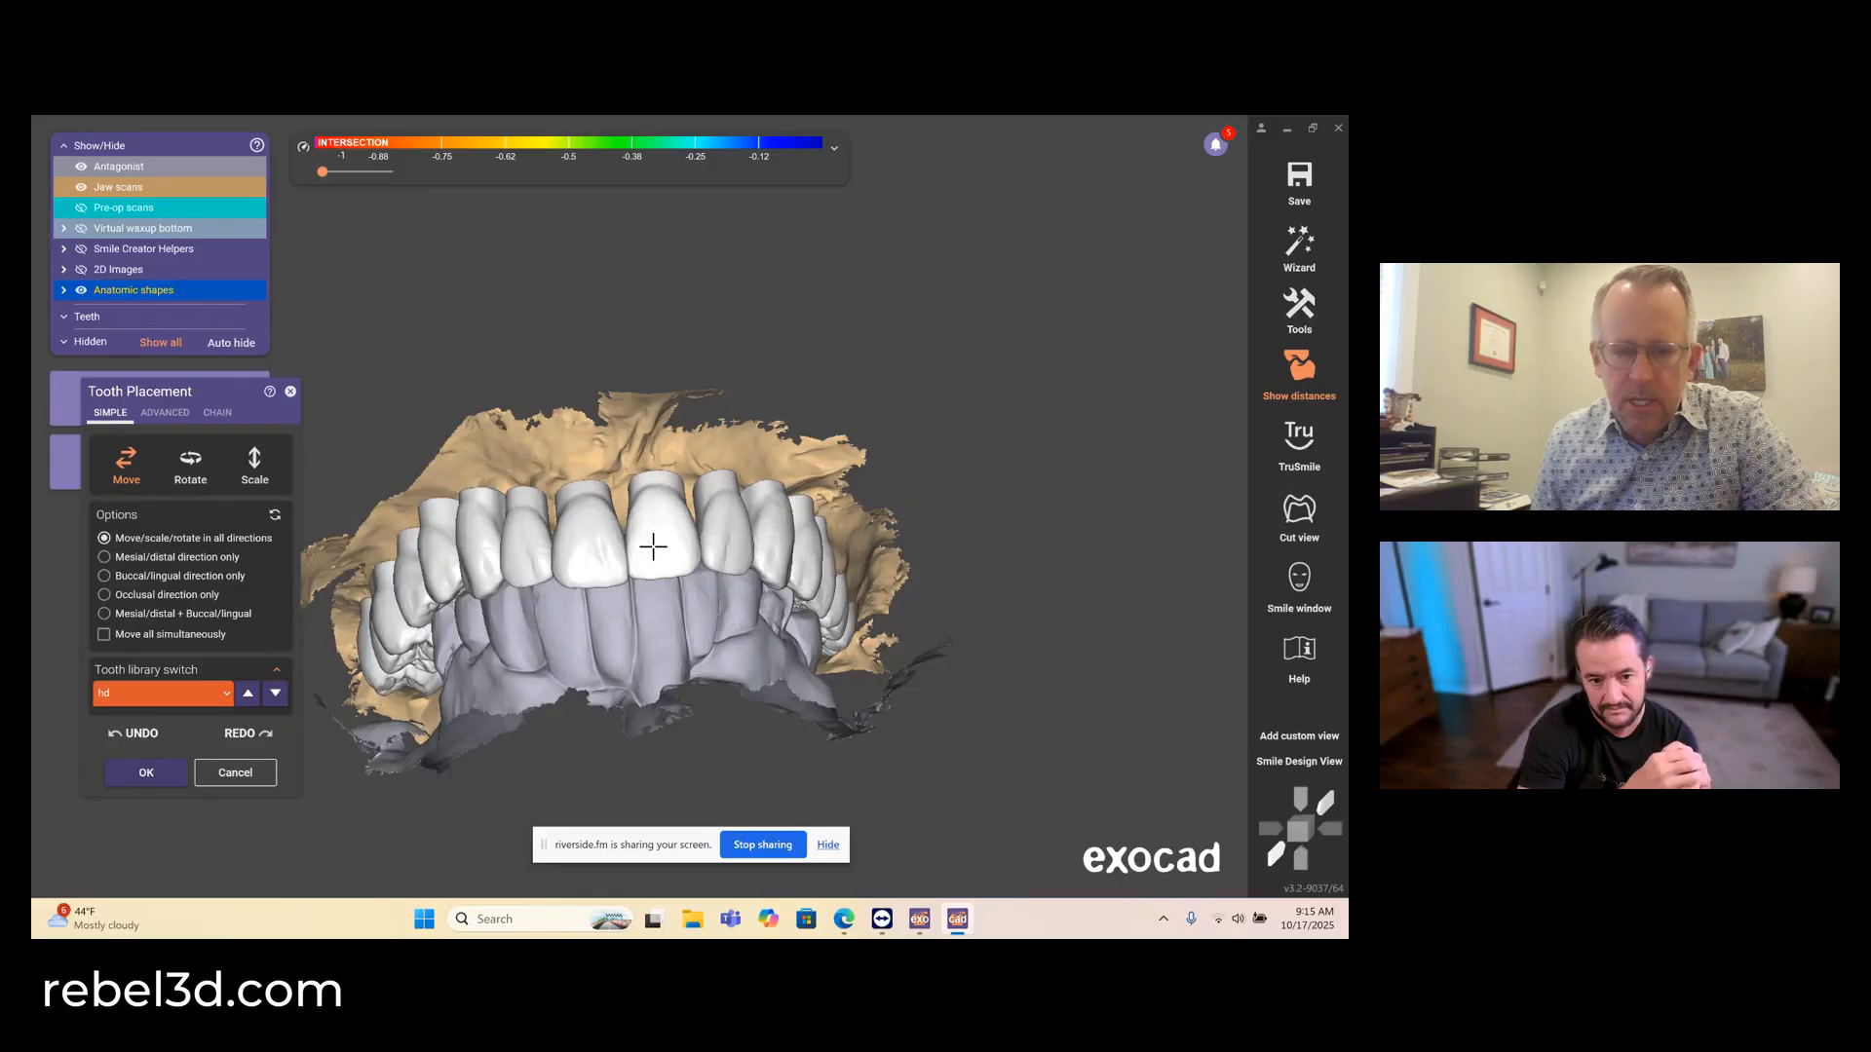
{"action": "right_click_drag", "start_coordinate": [653, 547], "coordinate": [639, 564]}
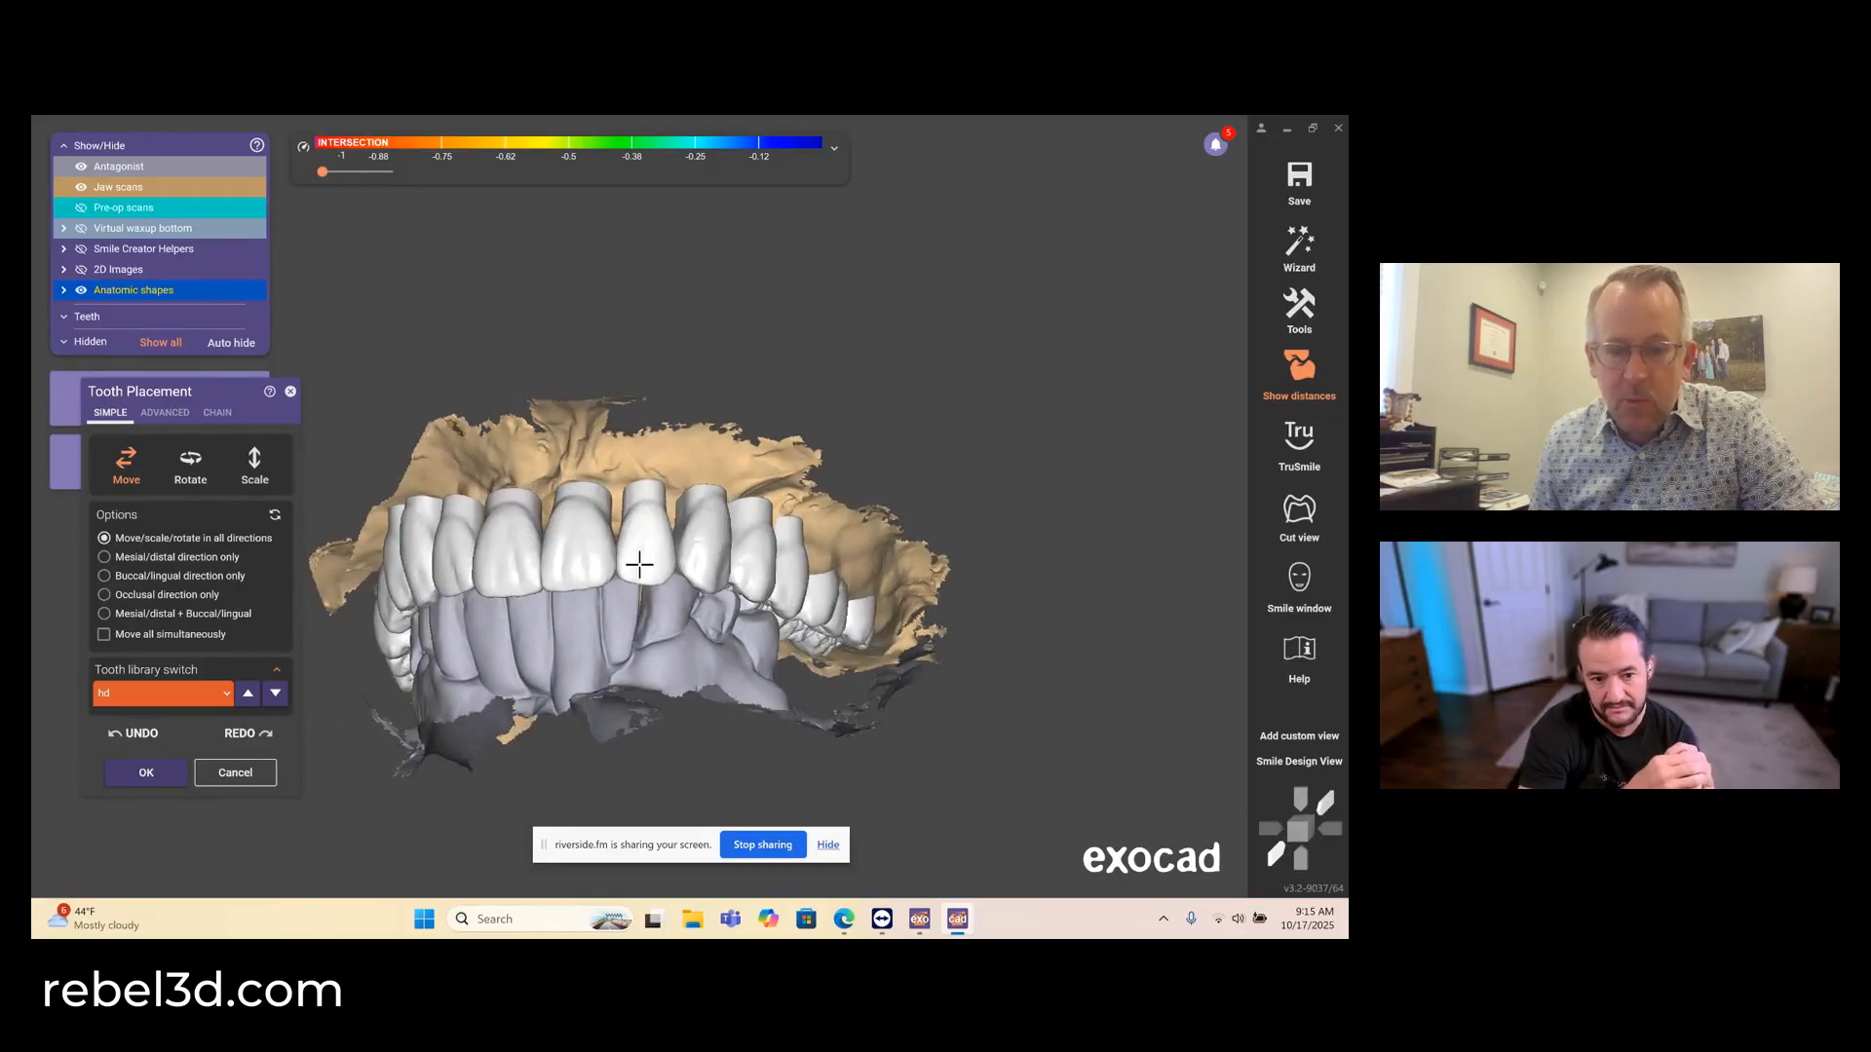
{"action": "right_click", "coordinate": [642, 562]}
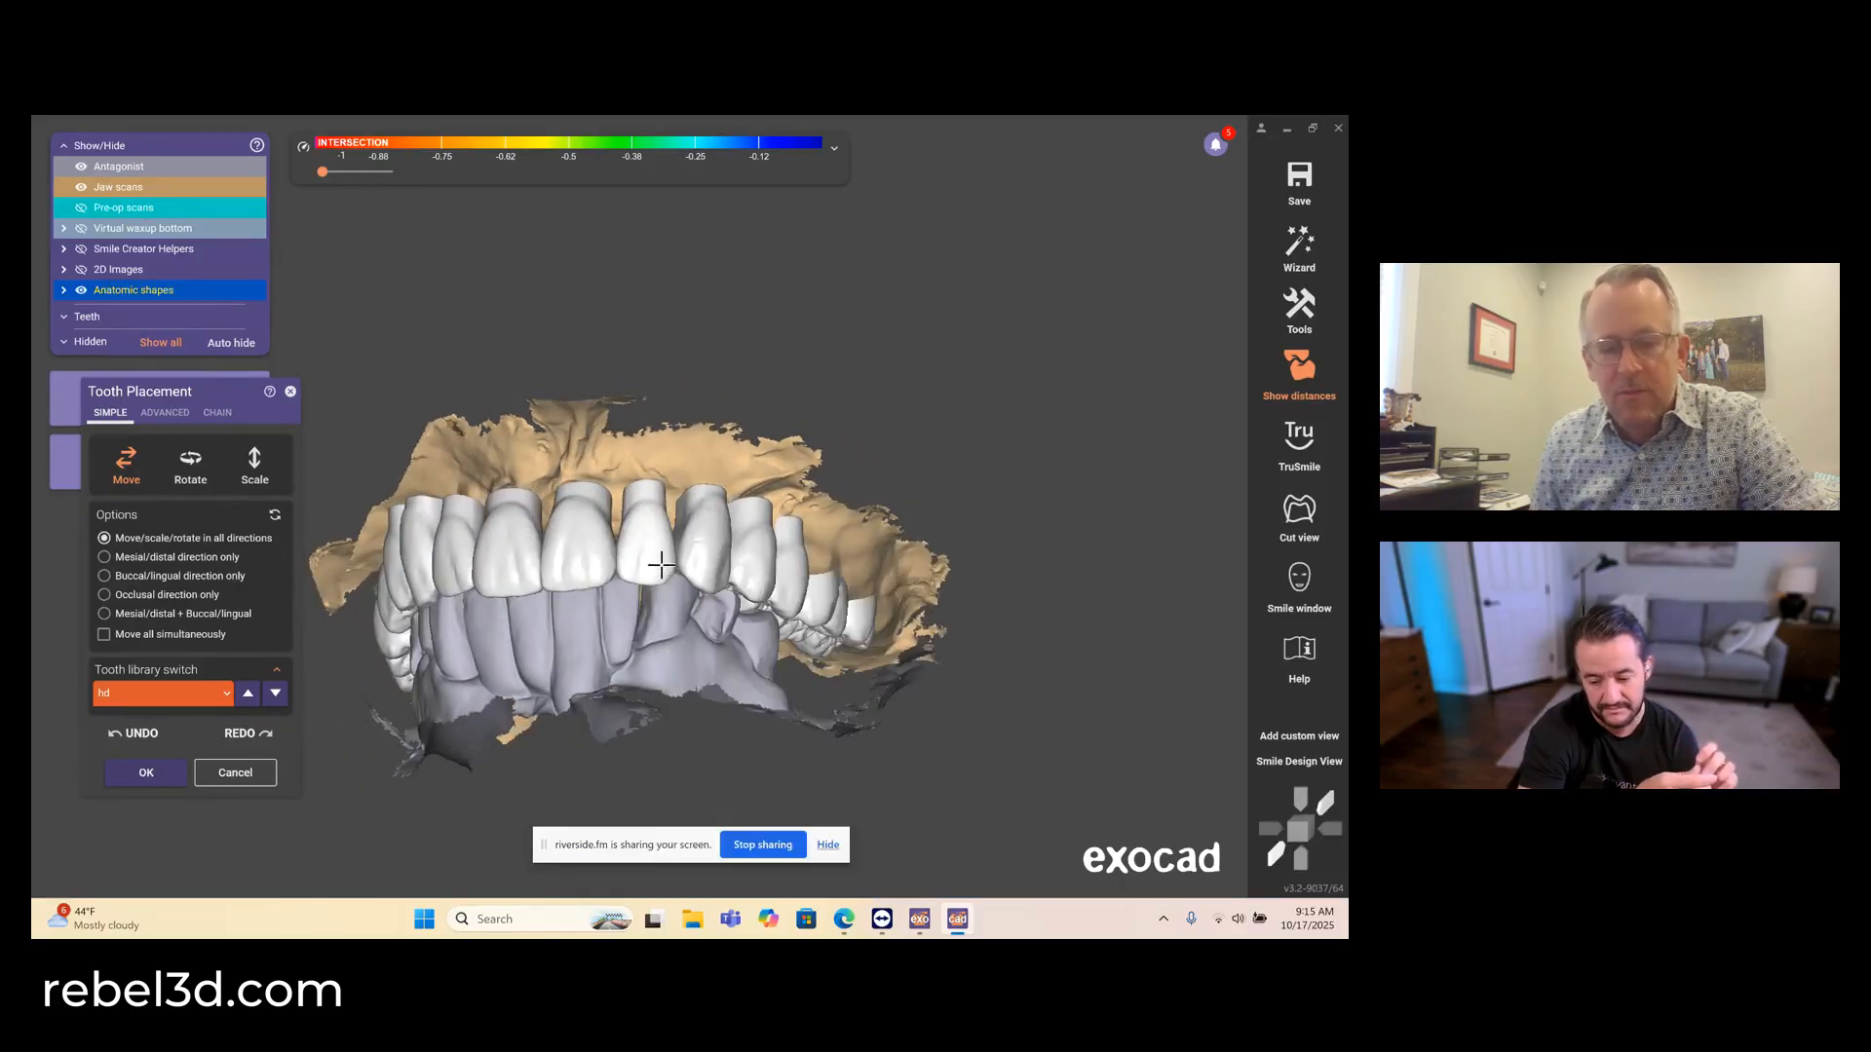
{"action": "right_click", "coordinate": [663, 567]}
{"action": "right_click_drag", "start_coordinate": [655, 568], "coordinate": [485, 383]}
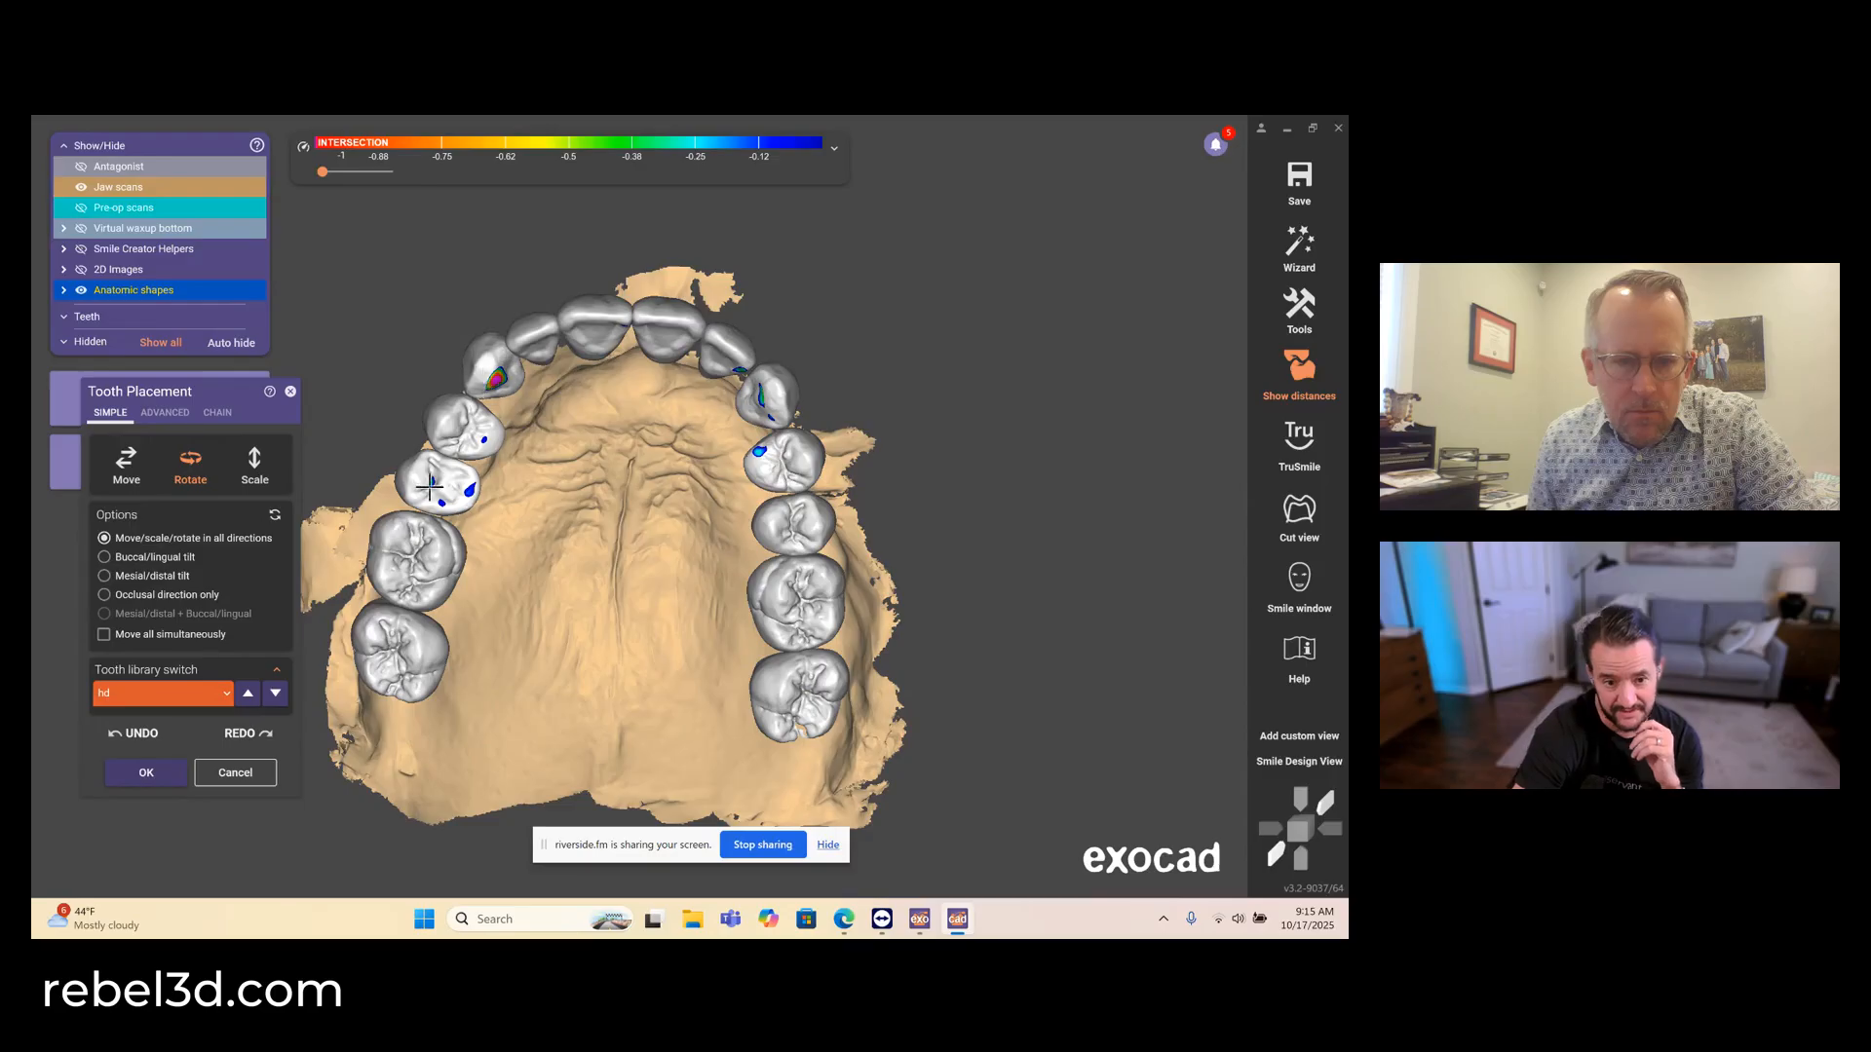
- Scale up the upper right second premolar and the upper left canine slightly
{"action": "left_click", "coordinate": [244, 471]}
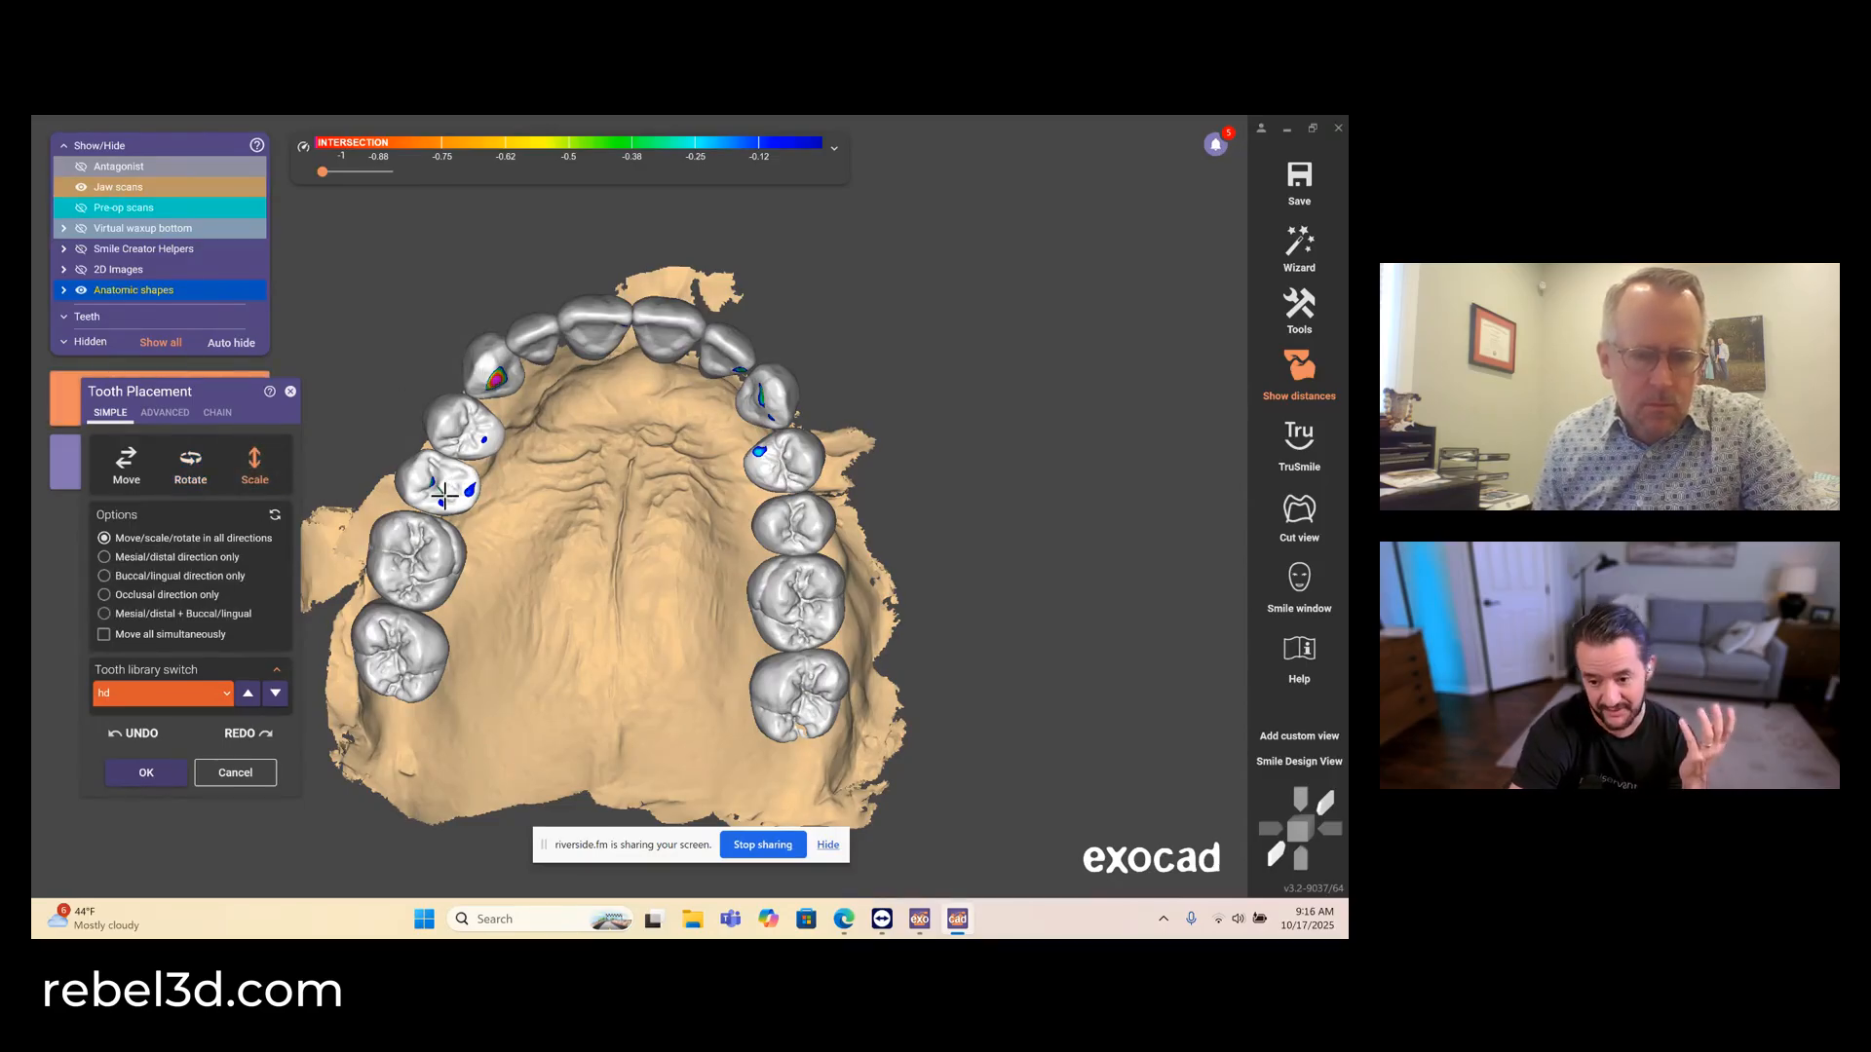
{"action": "left_click_drag", "start_coordinate": [444, 496], "coordinate": [449, 488]}
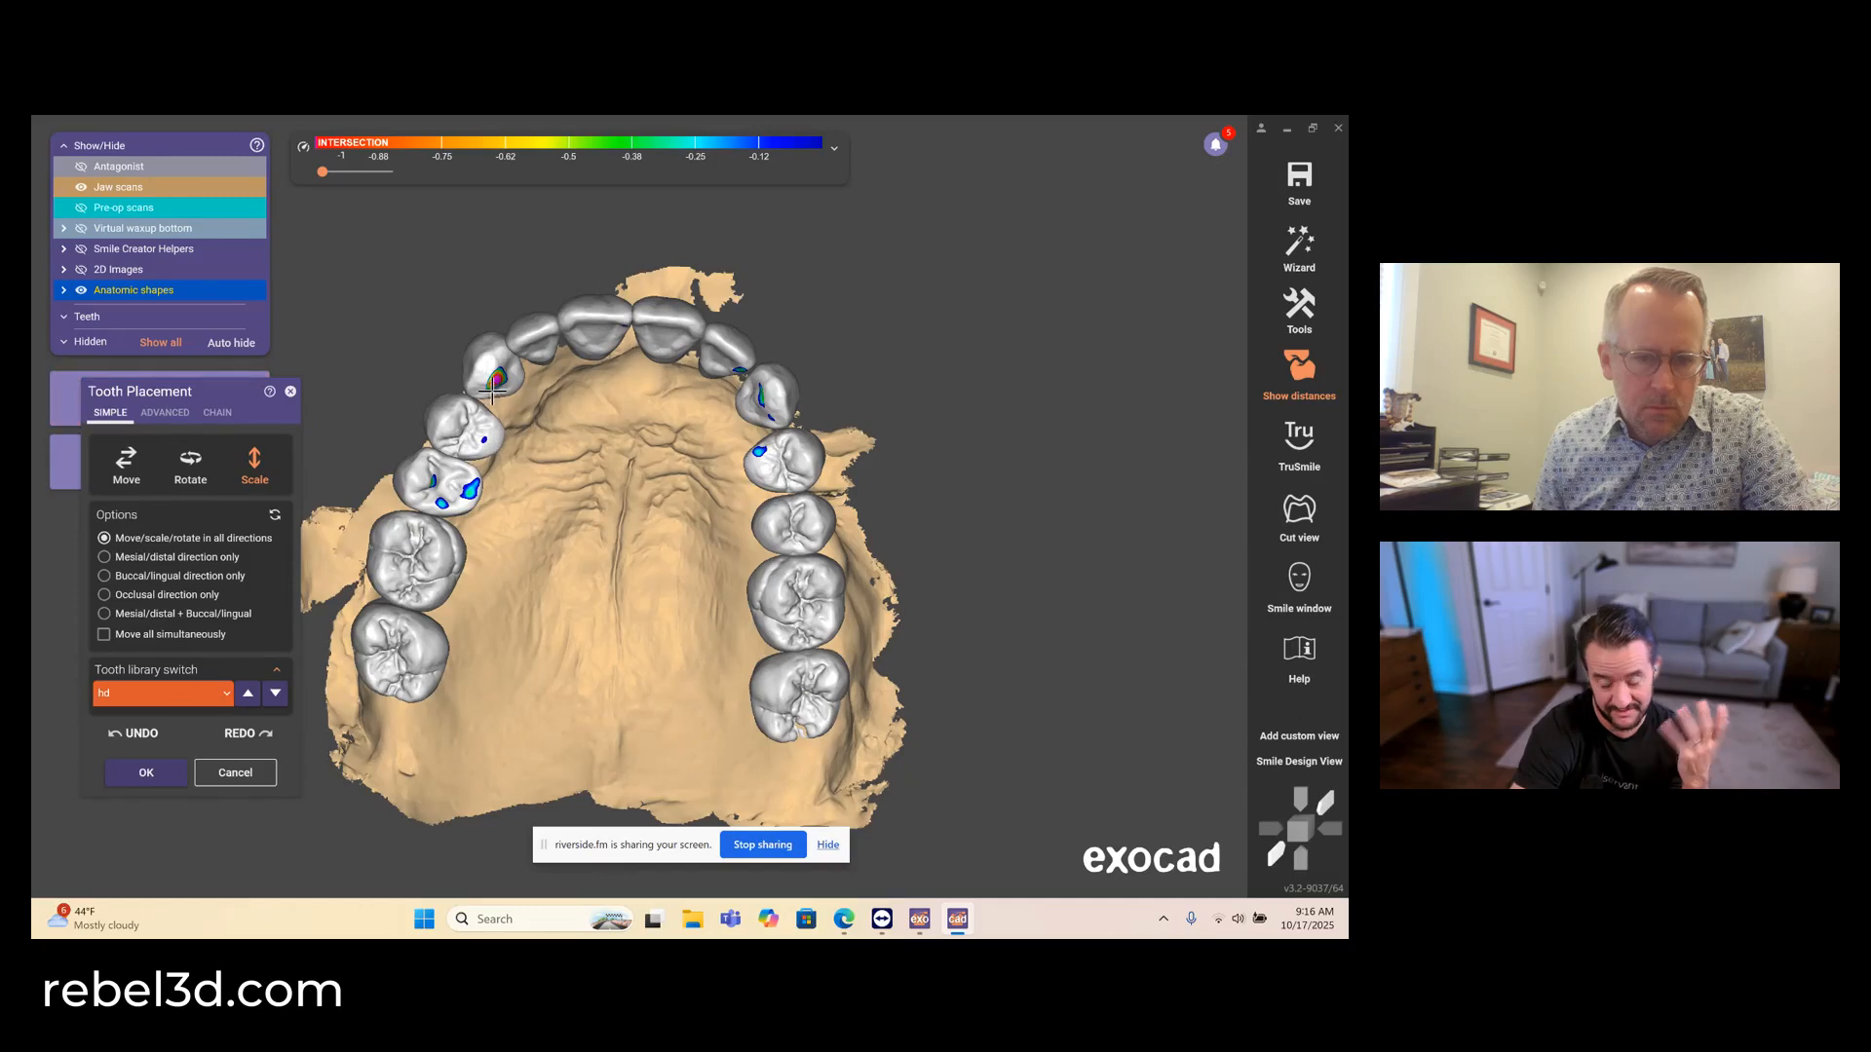
{"action": "scroll", "coordinate": [793, 355], "scroll_direction": "up", "scroll_amount": 5}
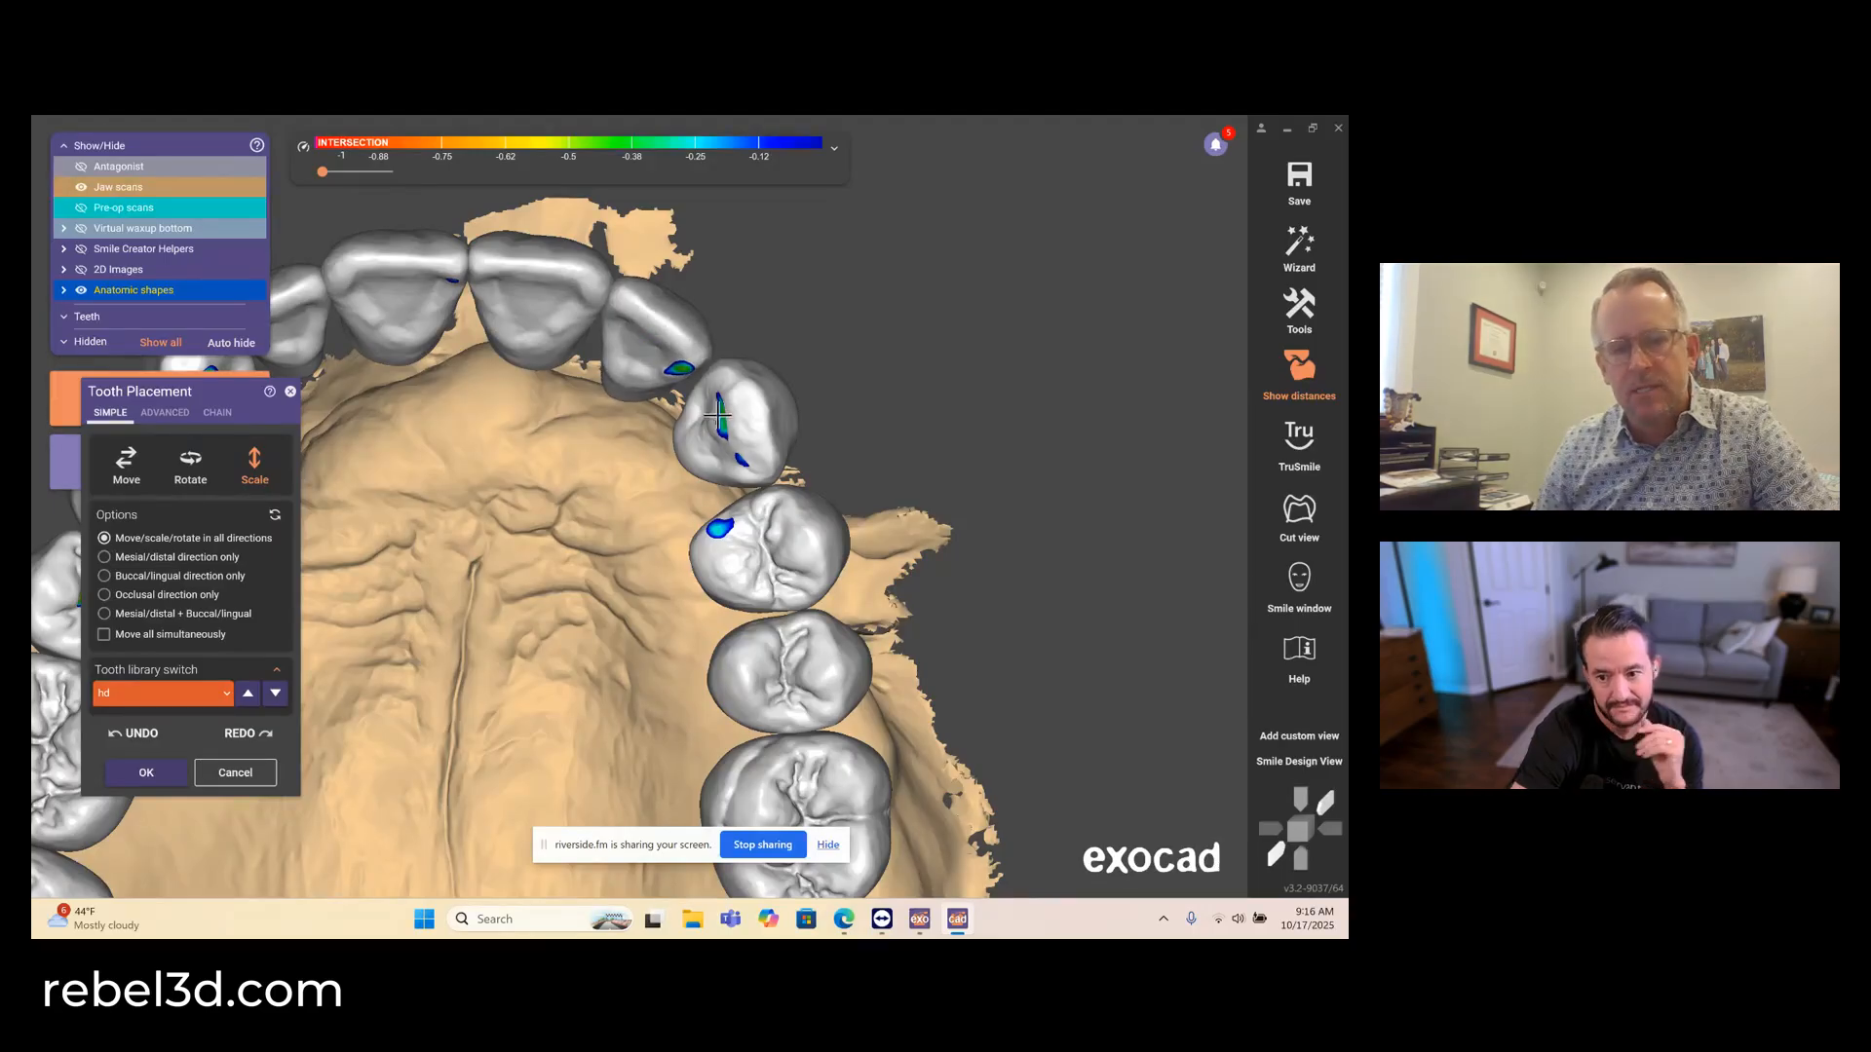
{"action": "left_click_drag", "start_coordinate": [718, 415], "coordinate": [713, 413]}
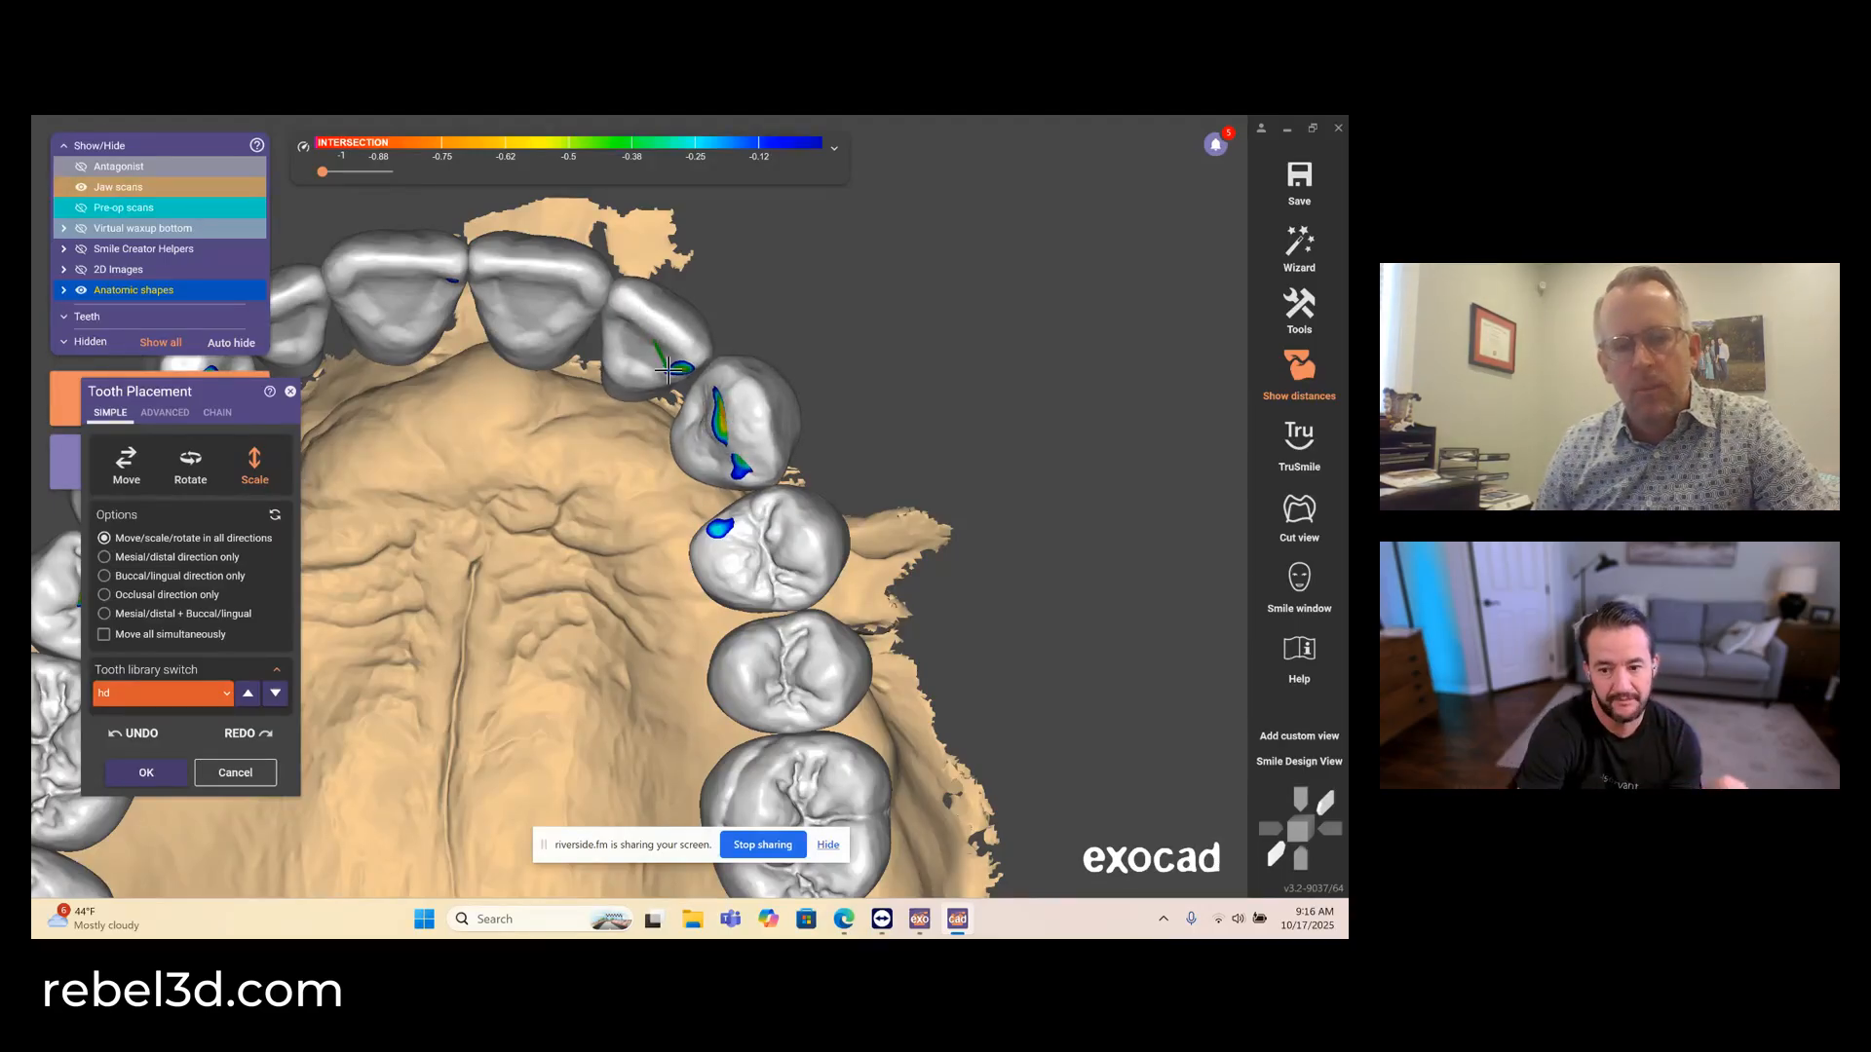
- Examine the adjusted arch from occlusal and front views with the antagonist shown and hidden
{"action": "scroll", "coordinate": [635, 455], "scroll_direction": "down", "scroll_amount": 5}
{"action": "key", "text": "a"}
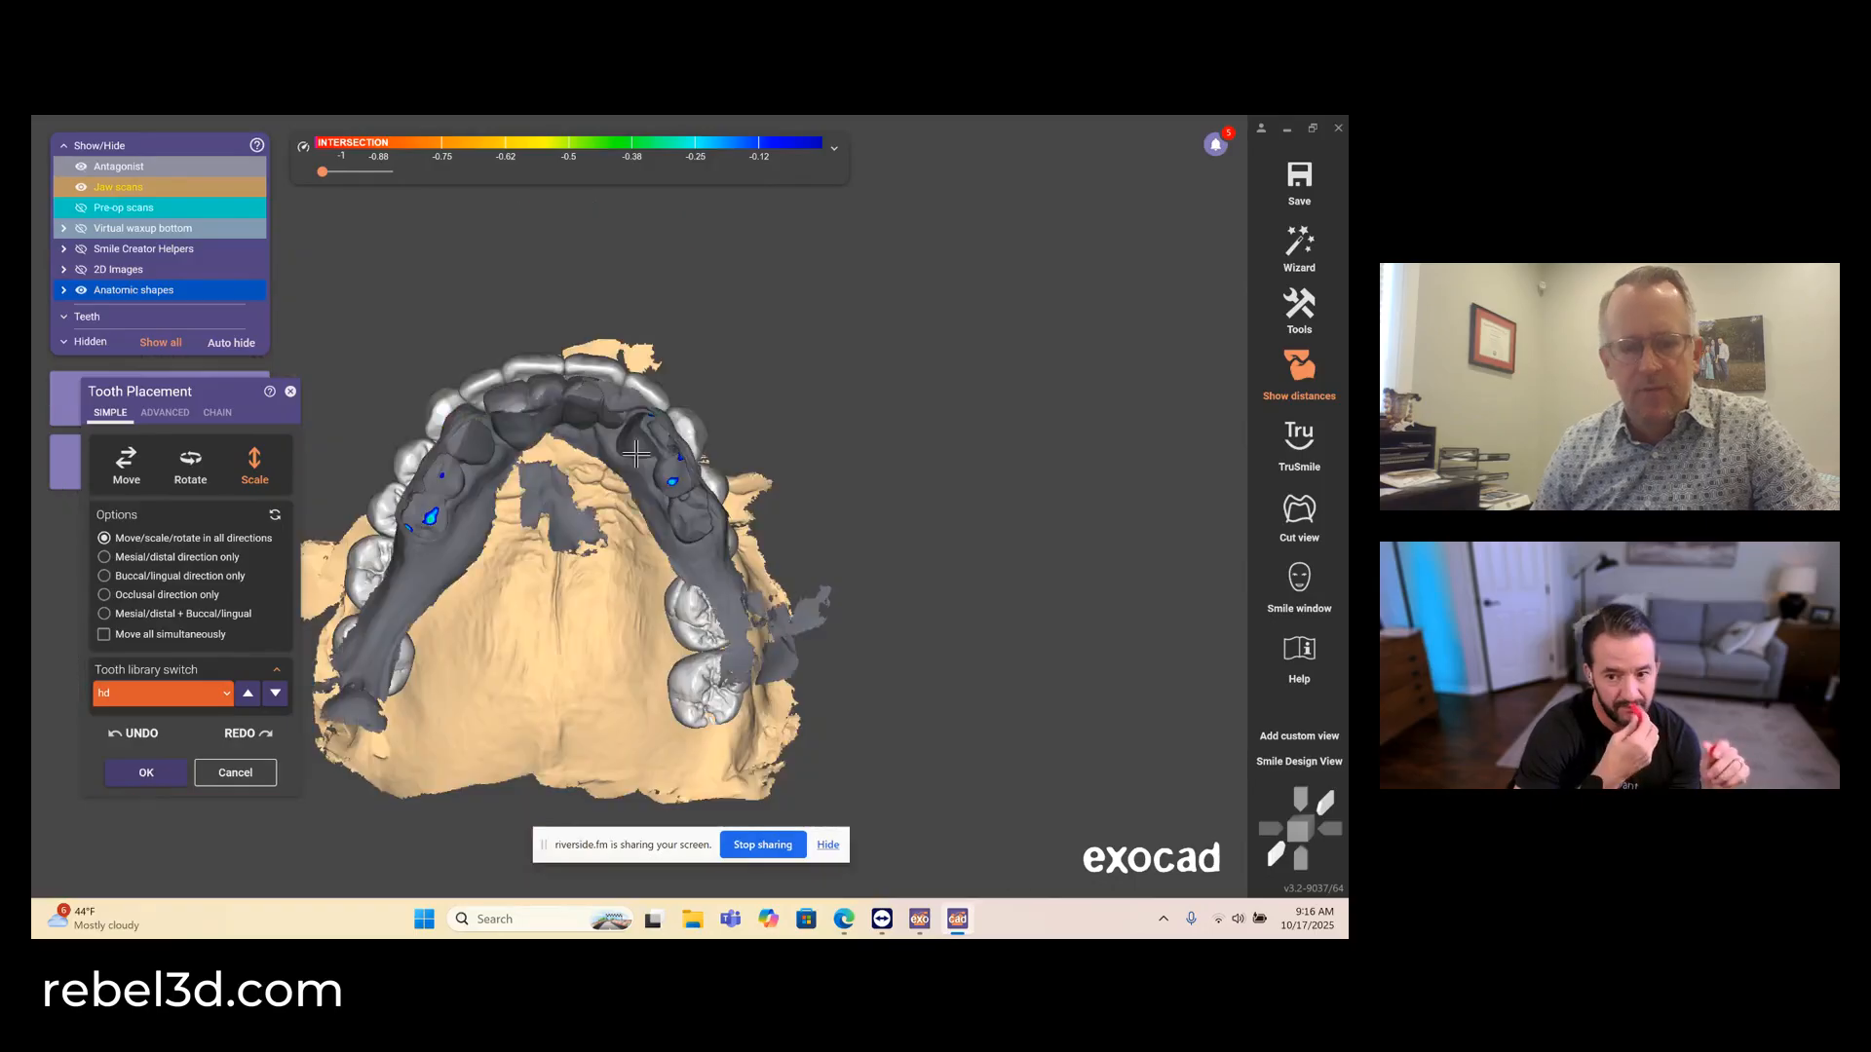
{"action": "right_click_drag", "start_coordinate": [635, 455], "coordinate": [505, 718]}
{"action": "scroll", "coordinate": [502, 713], "scroll_direction": "down", "scroll_amount": 5, "text": "ctrl"}
{"action": "scroll", "coordinate": [504, 710], "scroll_direction": "up", "scroll_amount": 5, "text": "ctrl"}
{"action": "scroll", "coordinate": [505, 715], "scroll_direction": "up", "scroll_amount": 5, "text": "ctrl"}
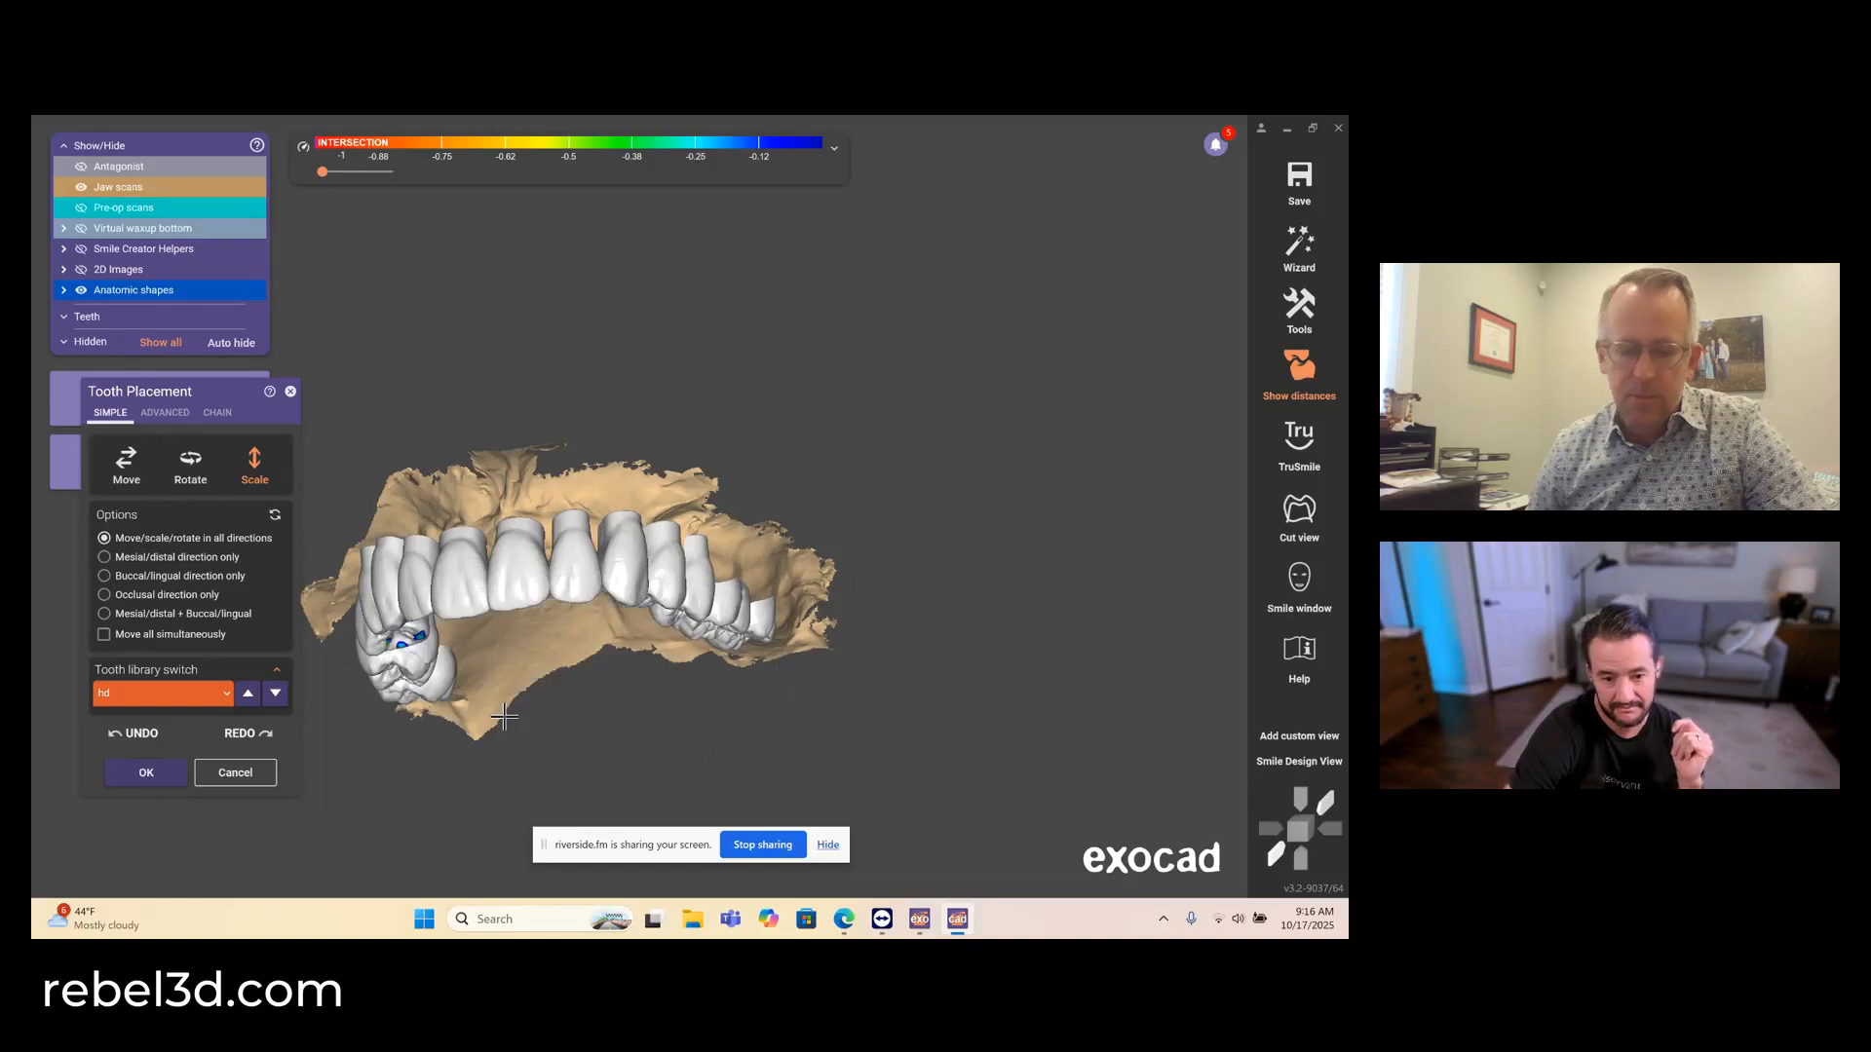
{"action": "right_click_drag", "start_coordinate": [551, 686], "coordinate": [564, 674]}
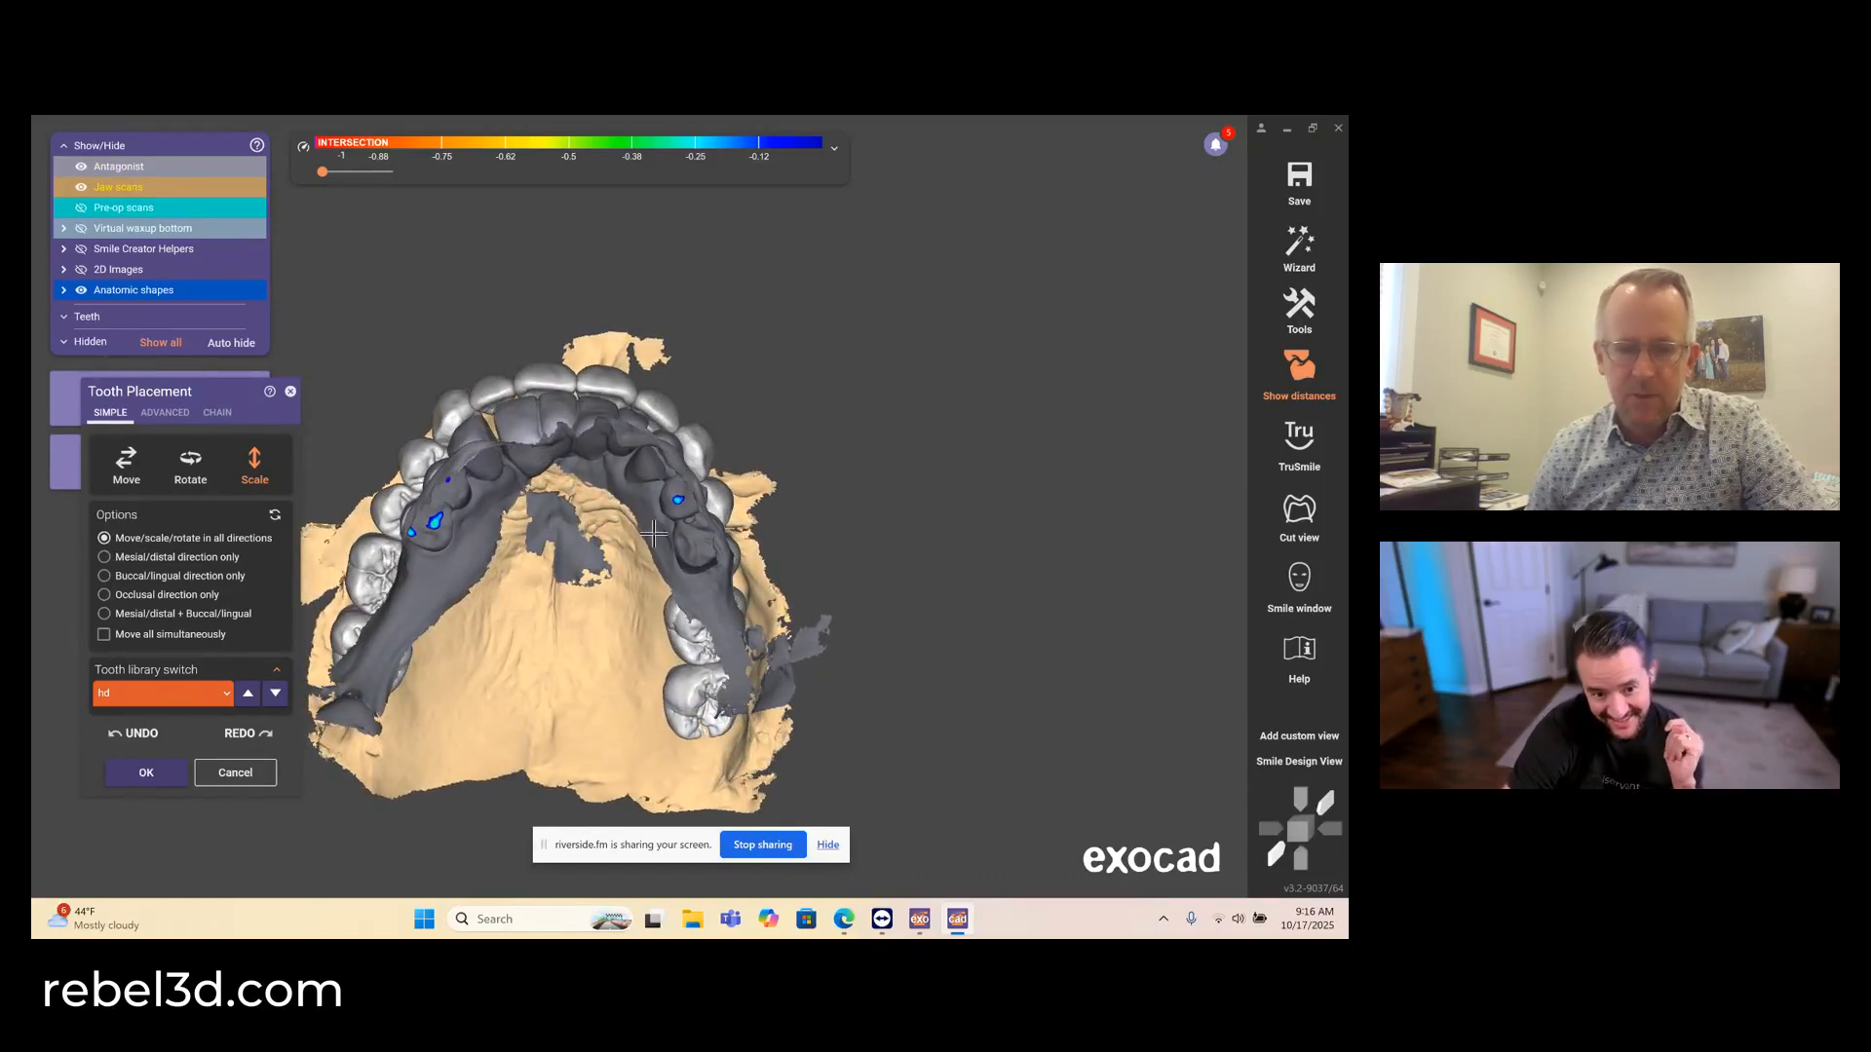
- Confirm the tooth placement changes and resume the wizard at Free-Forming
{"action": "right_click_drag", "start_coordinate": [699, 545], "coordinate": [691, 562]}
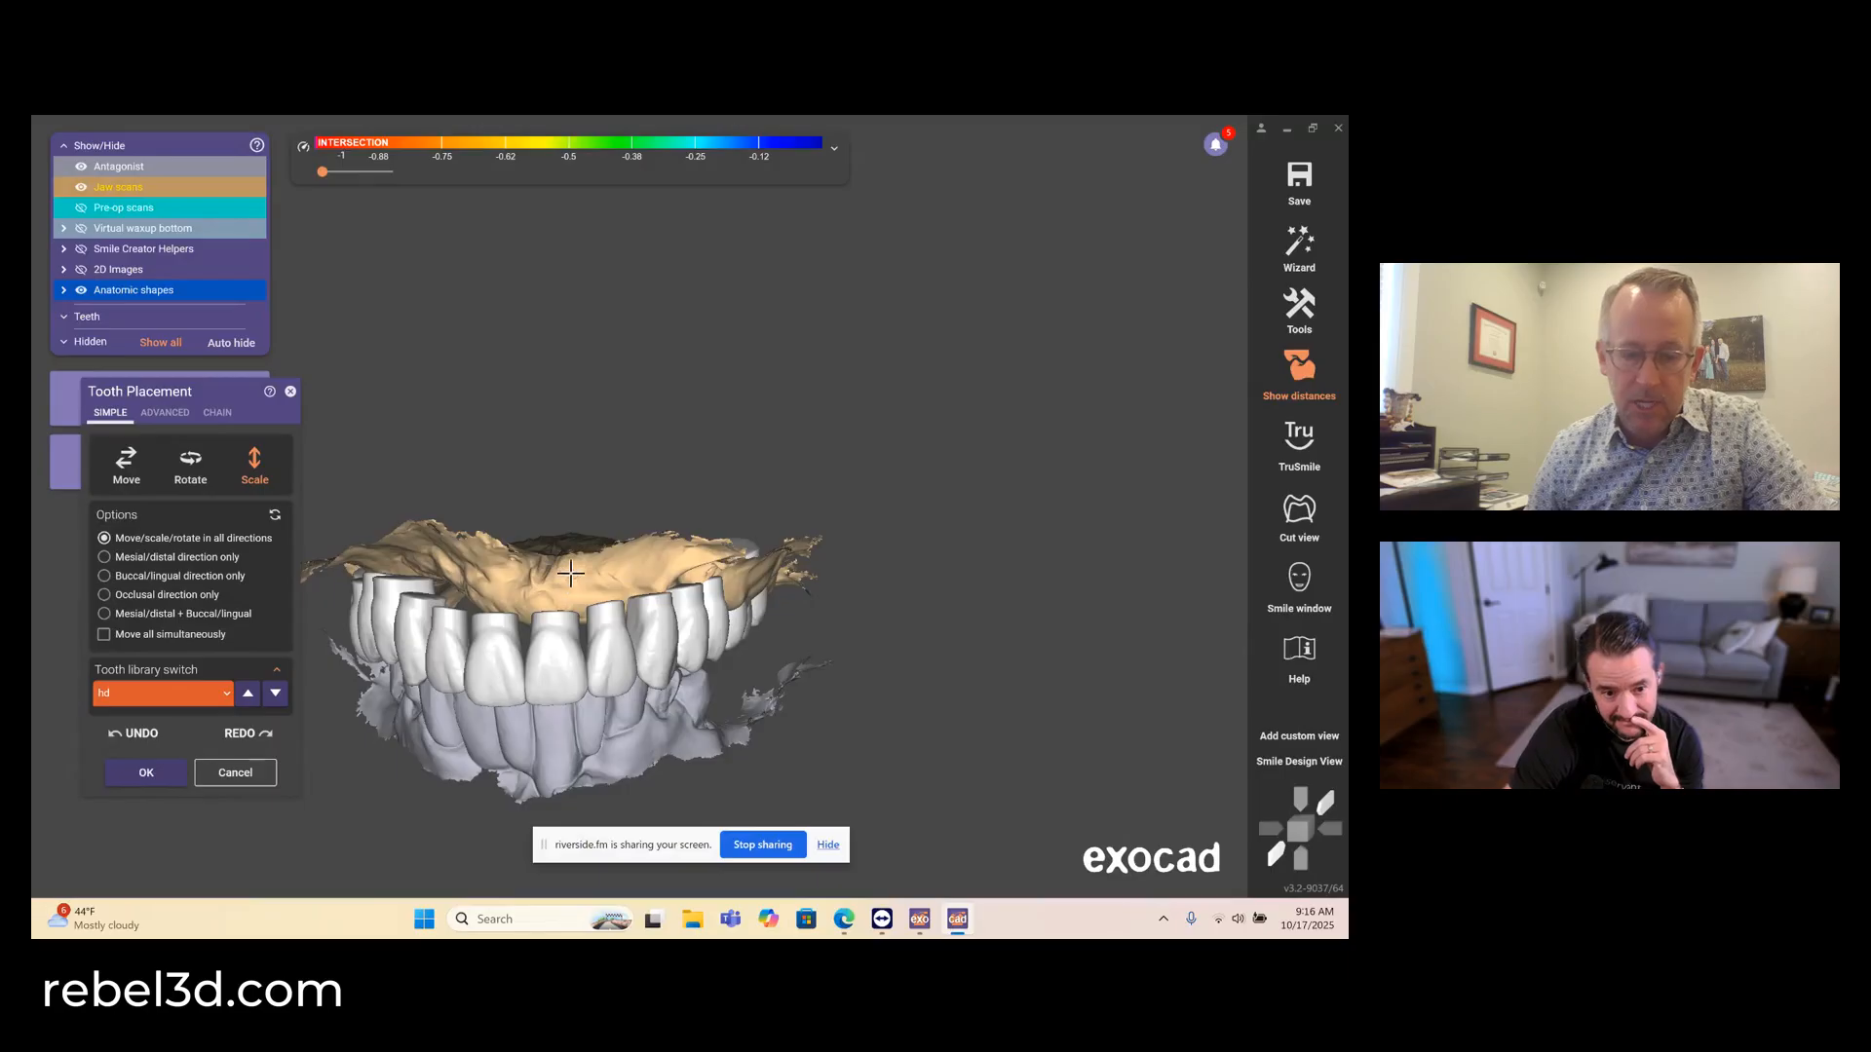
{"action": "right_click_drag", "start_coordinate": [566, 581], "coordinate": [531, 598]}
{"action": "key", "text": "Return"}
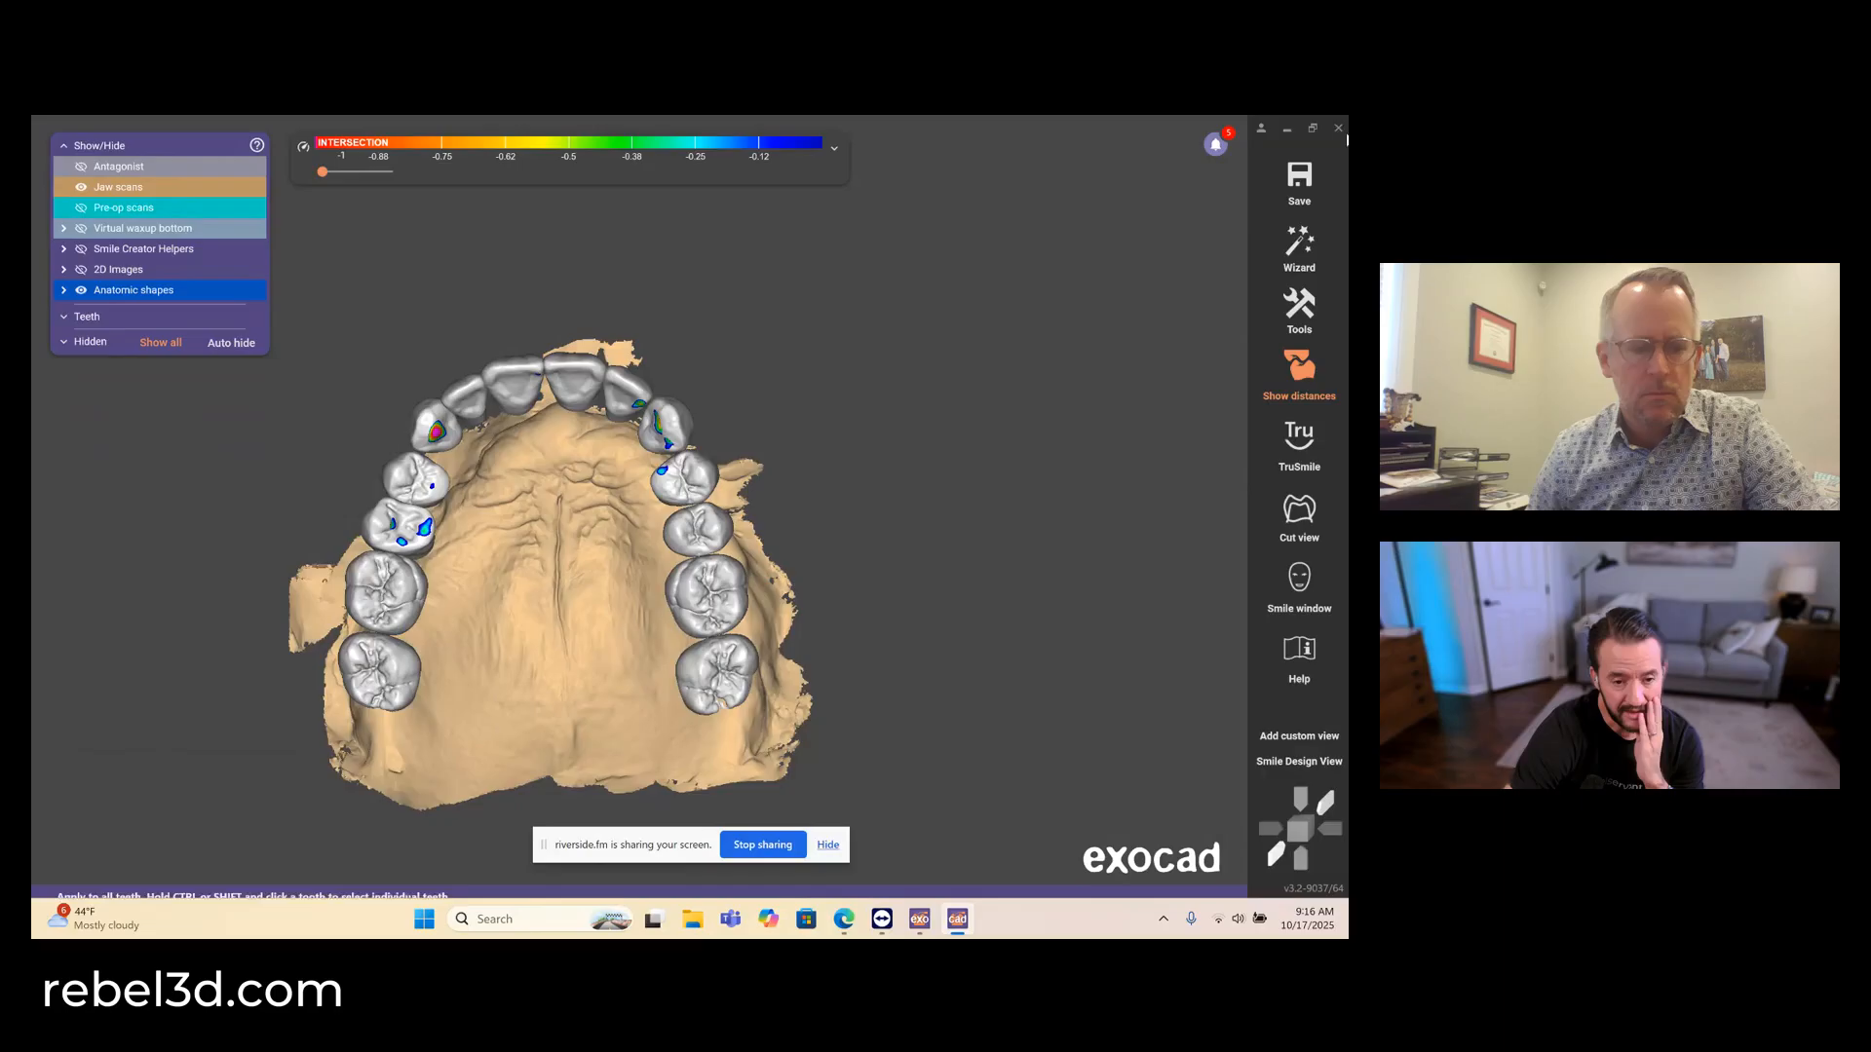
{"action": "left_click", "coordinate": [1299, 249]}
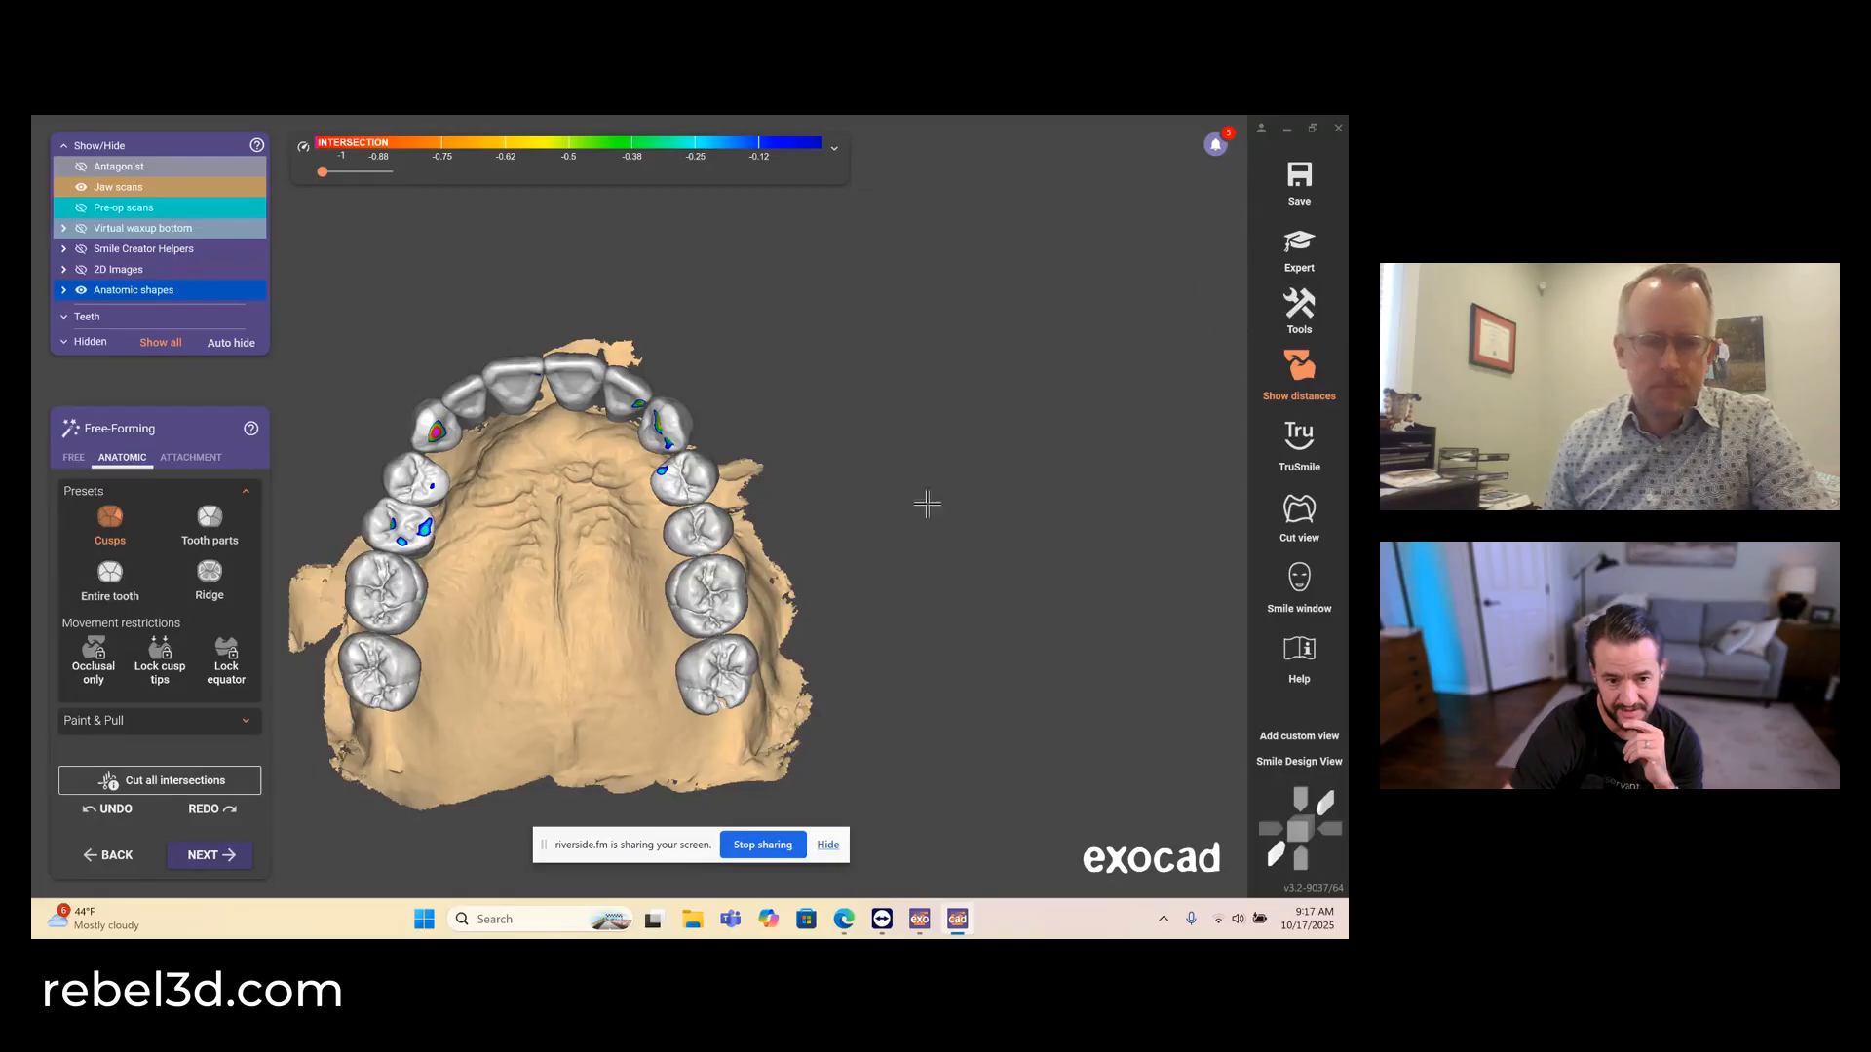
{"action": "right_click_drag", "start_coordinate": [465, 555], "coordinate": [482, 574]}
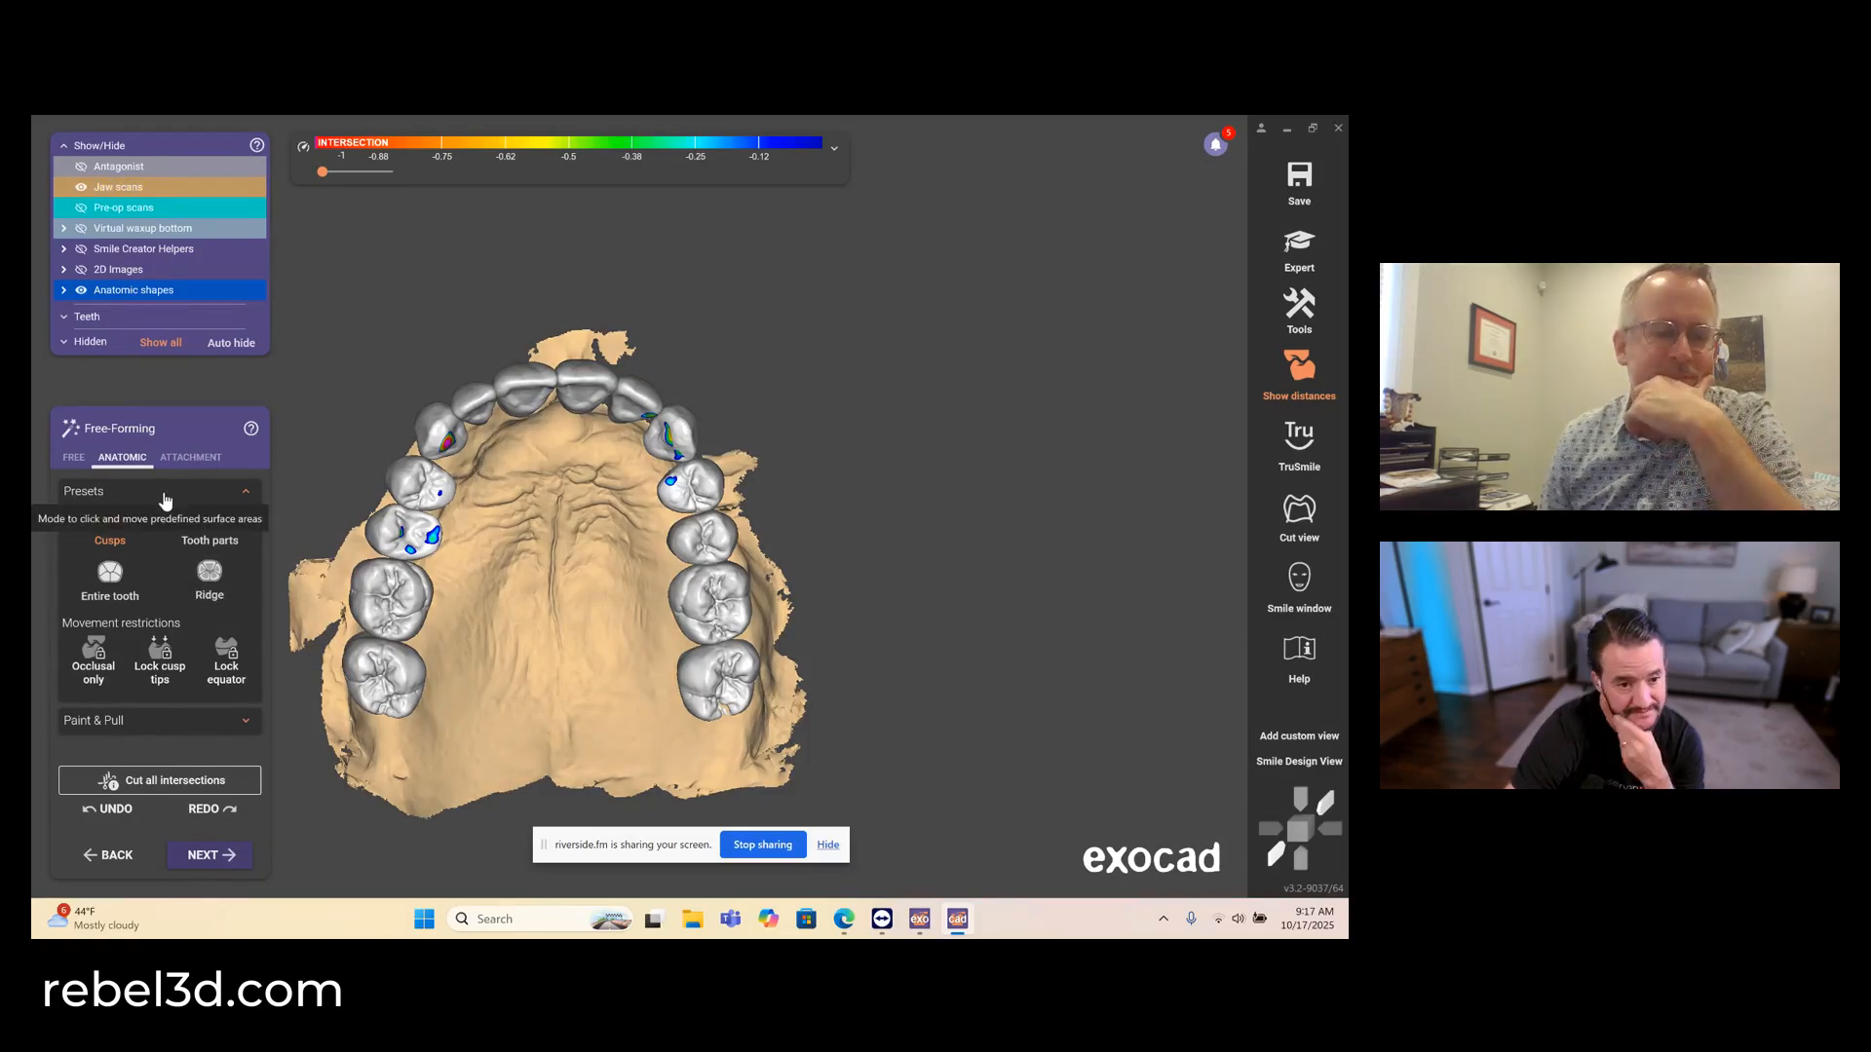
- Isolate the anatomic shapes and smooth the cervical edges of the upper right molars and premolars with the free Smooth/Flatten brush
{"action": "left_click", "coordinate": [74, 458]}
{"action": "scroll", "coordinate": [454, 544], "scroll_direction": "down", "scroll_amount": 1}
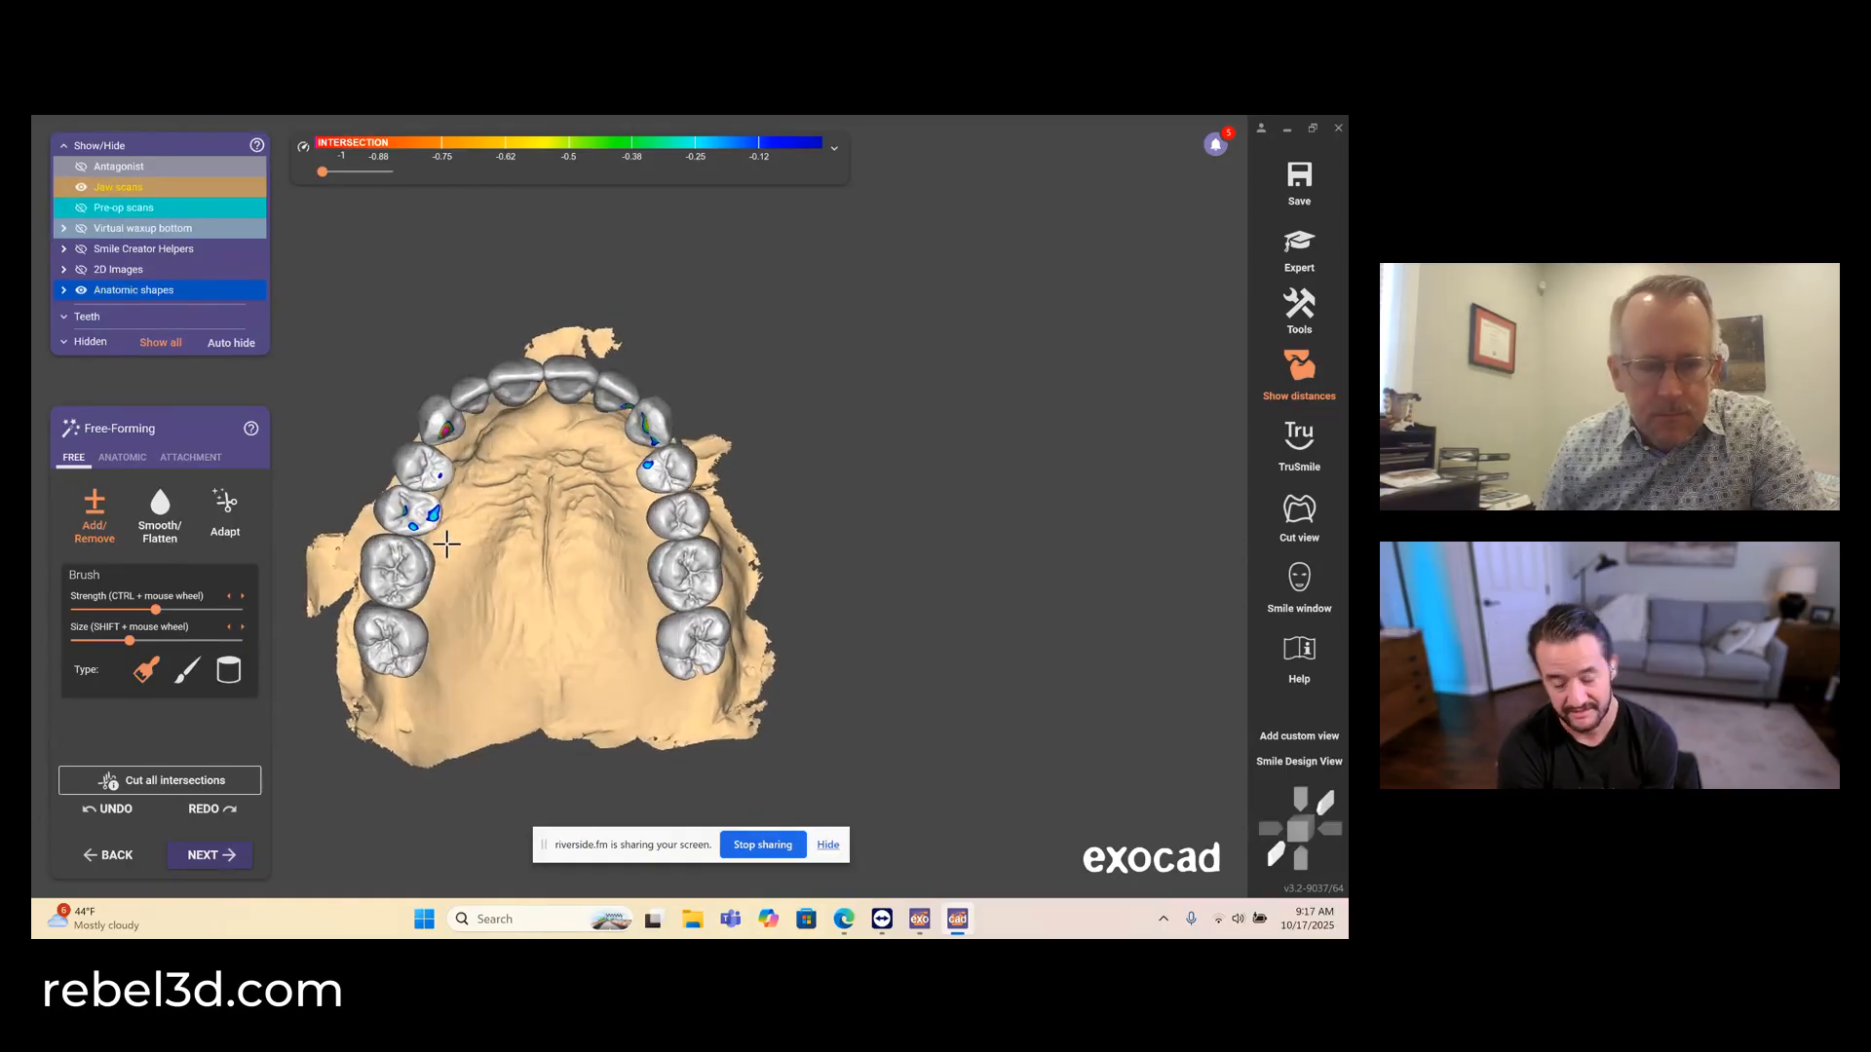
{"action": "right_click_drag", "start_coordinate": [446, 544], "coordinate": [446, 545]}
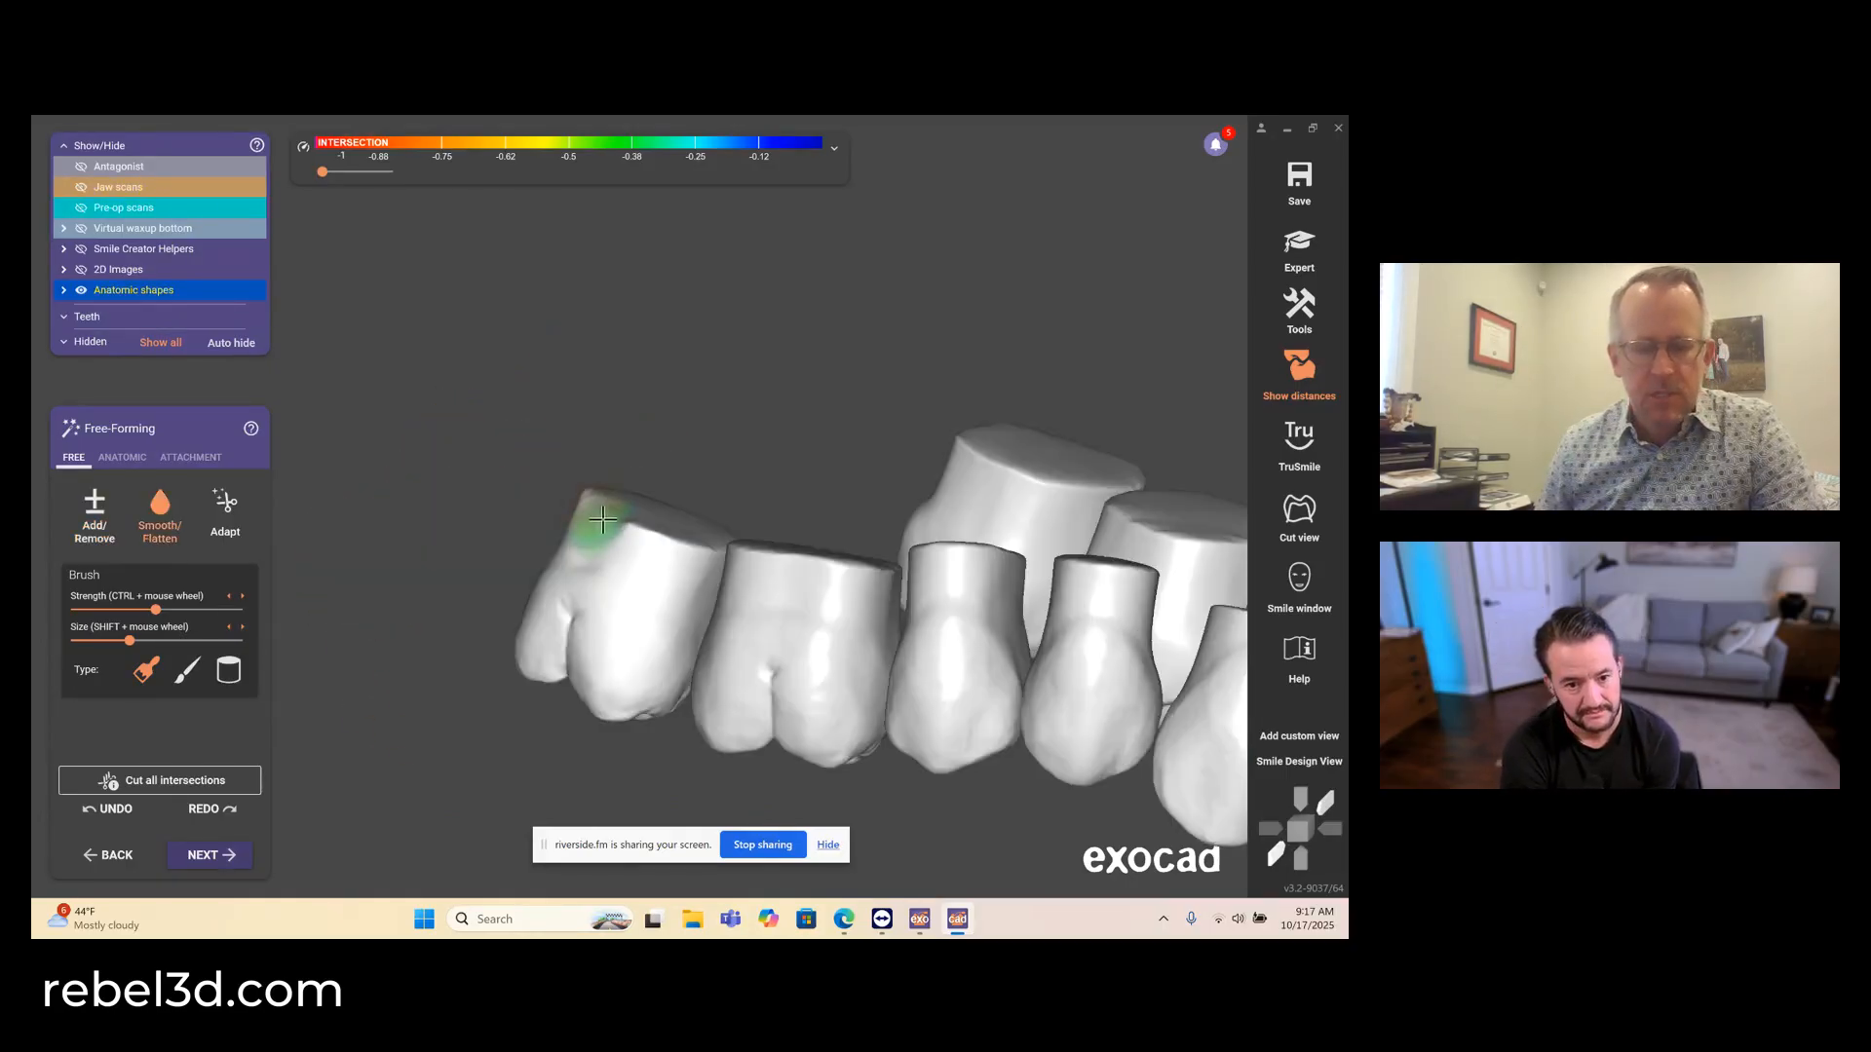
{"action": "mouse_move", "coordinate": [596, 522]}
{"action": "left_mouse_down"}
{"action": "mouse_move", "coordinate": [665, 545]}
{"action": "mouse_move", "coordinate": [594, 505]}
{"action": "left_mouse_up"}
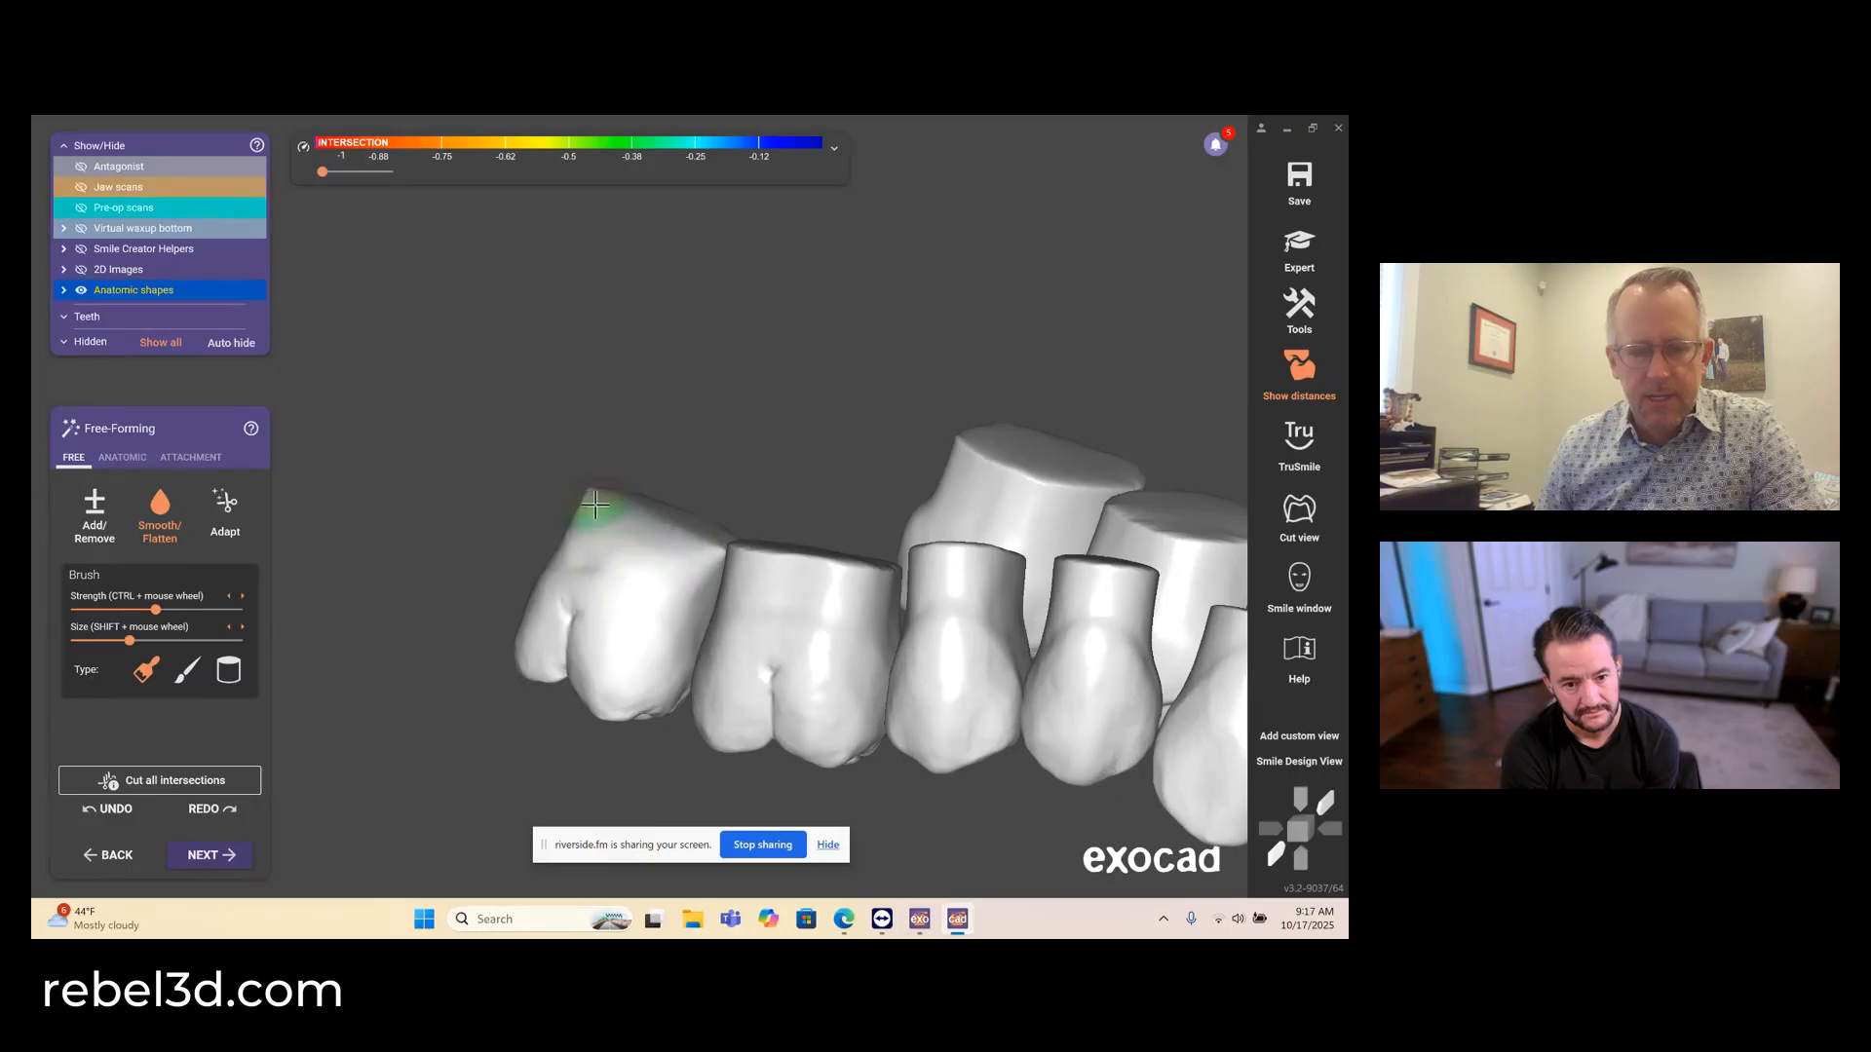
{"action": "mouse_move", "coordinate": [594, 505]}
{"action": "right_mouse_down"}
{"action": "mouse_move", "coordinate": [681, 585]}
{"action": "mouse_move", "coordinate": [764, 547]}
{"action": "right_mouse_up"}
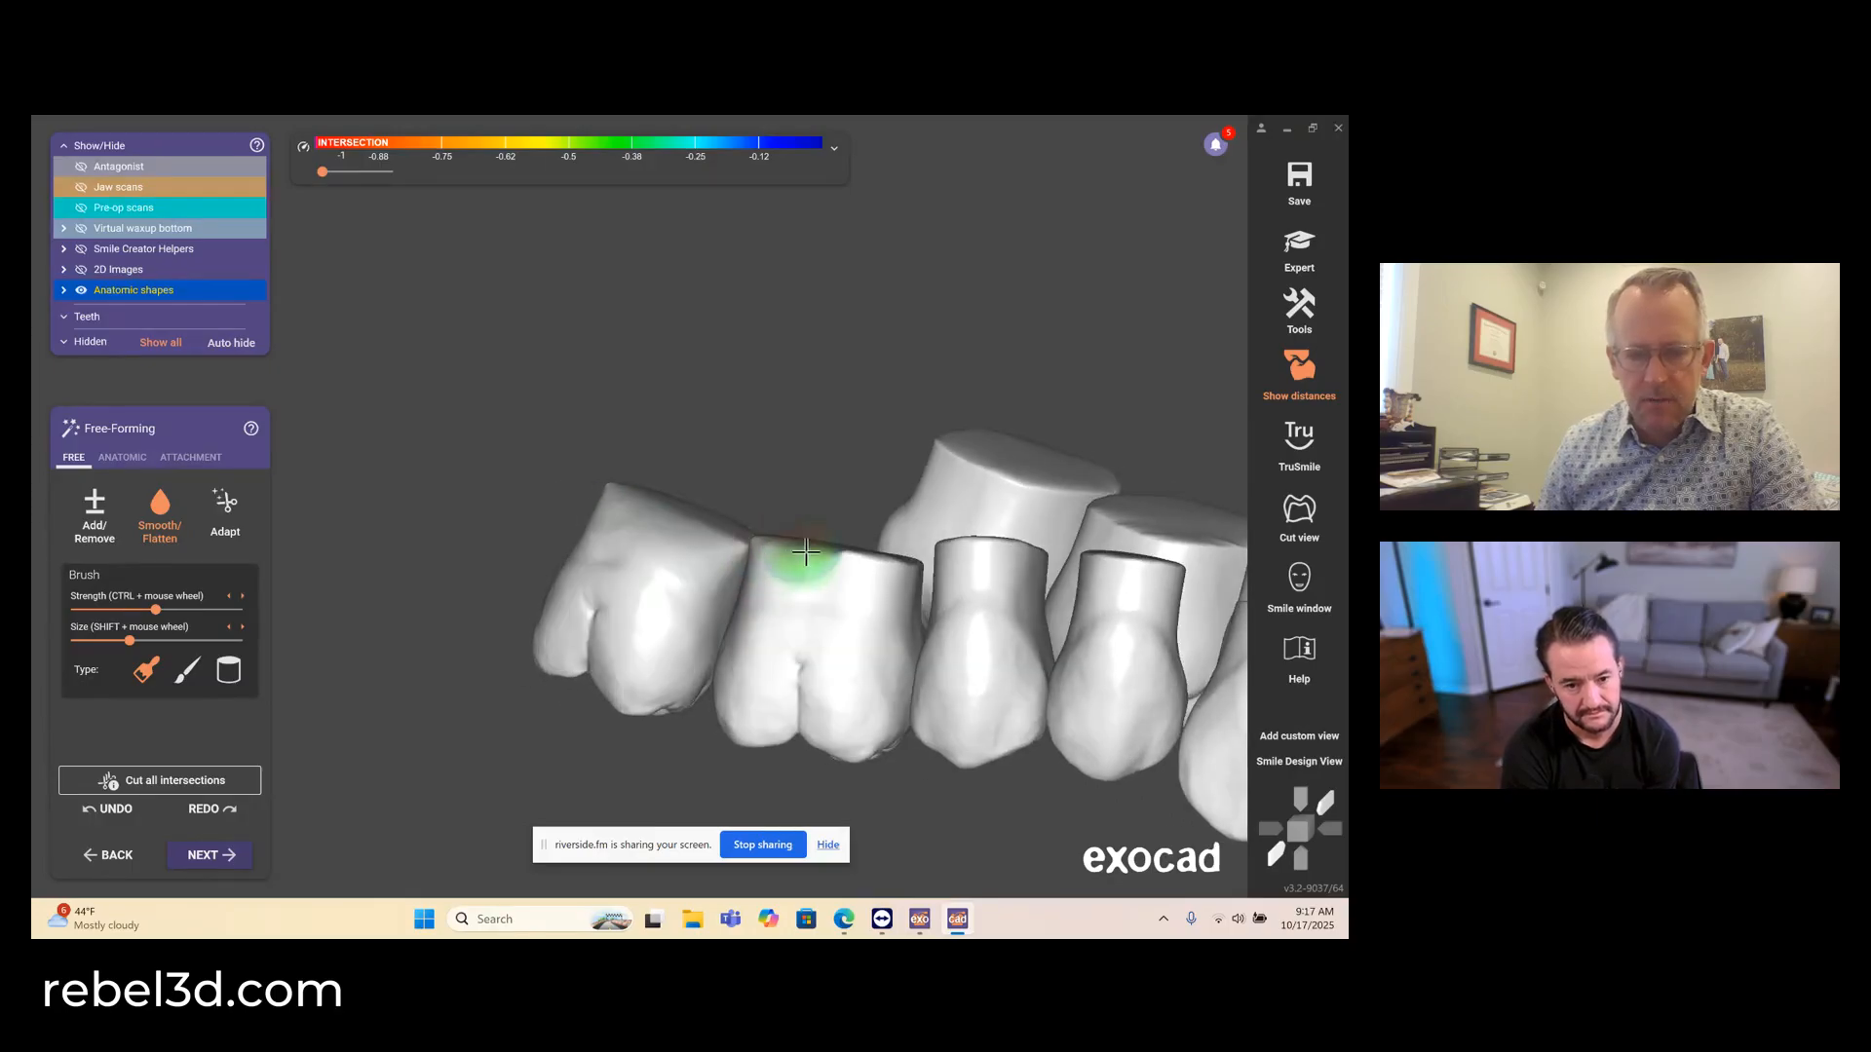
{"action": "mouse_move", "coordinate": [806, 553]}
{"action": "left_mouse_down"}
{"action": "mouse_move", "coordinate": [868, 559]}
{"action": "mouse_move", "coordinate": [856, 585]}
{"action": "left_mouse_up"}
{"action": "scroll", "coordinate": [848, 592], "scroll_direction": "down", "scroll_amount": 4}
{"action": "middle_click_drag", "start_coordinate": [848, 591], "coordinate": [734, 553]}
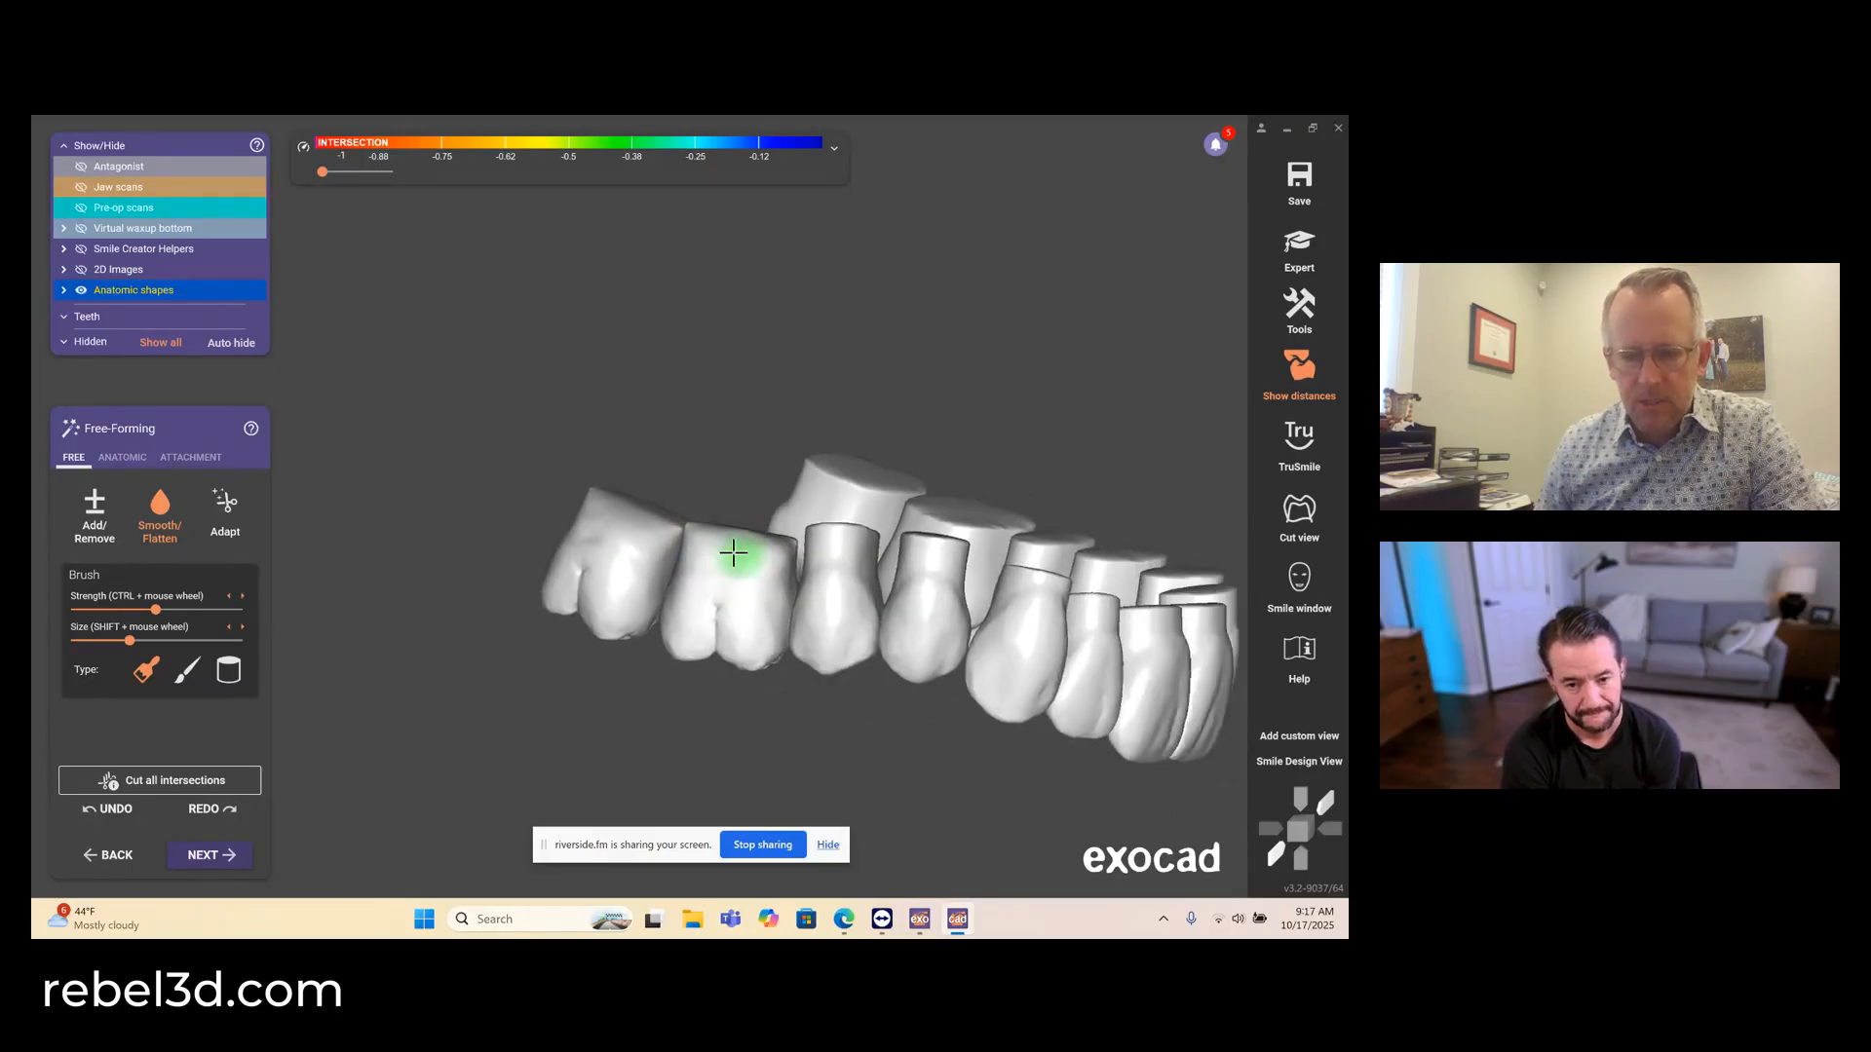
{"action": "right_click_drag", "start_coordinate": [734, 552], "coordinate": [584, 534]}
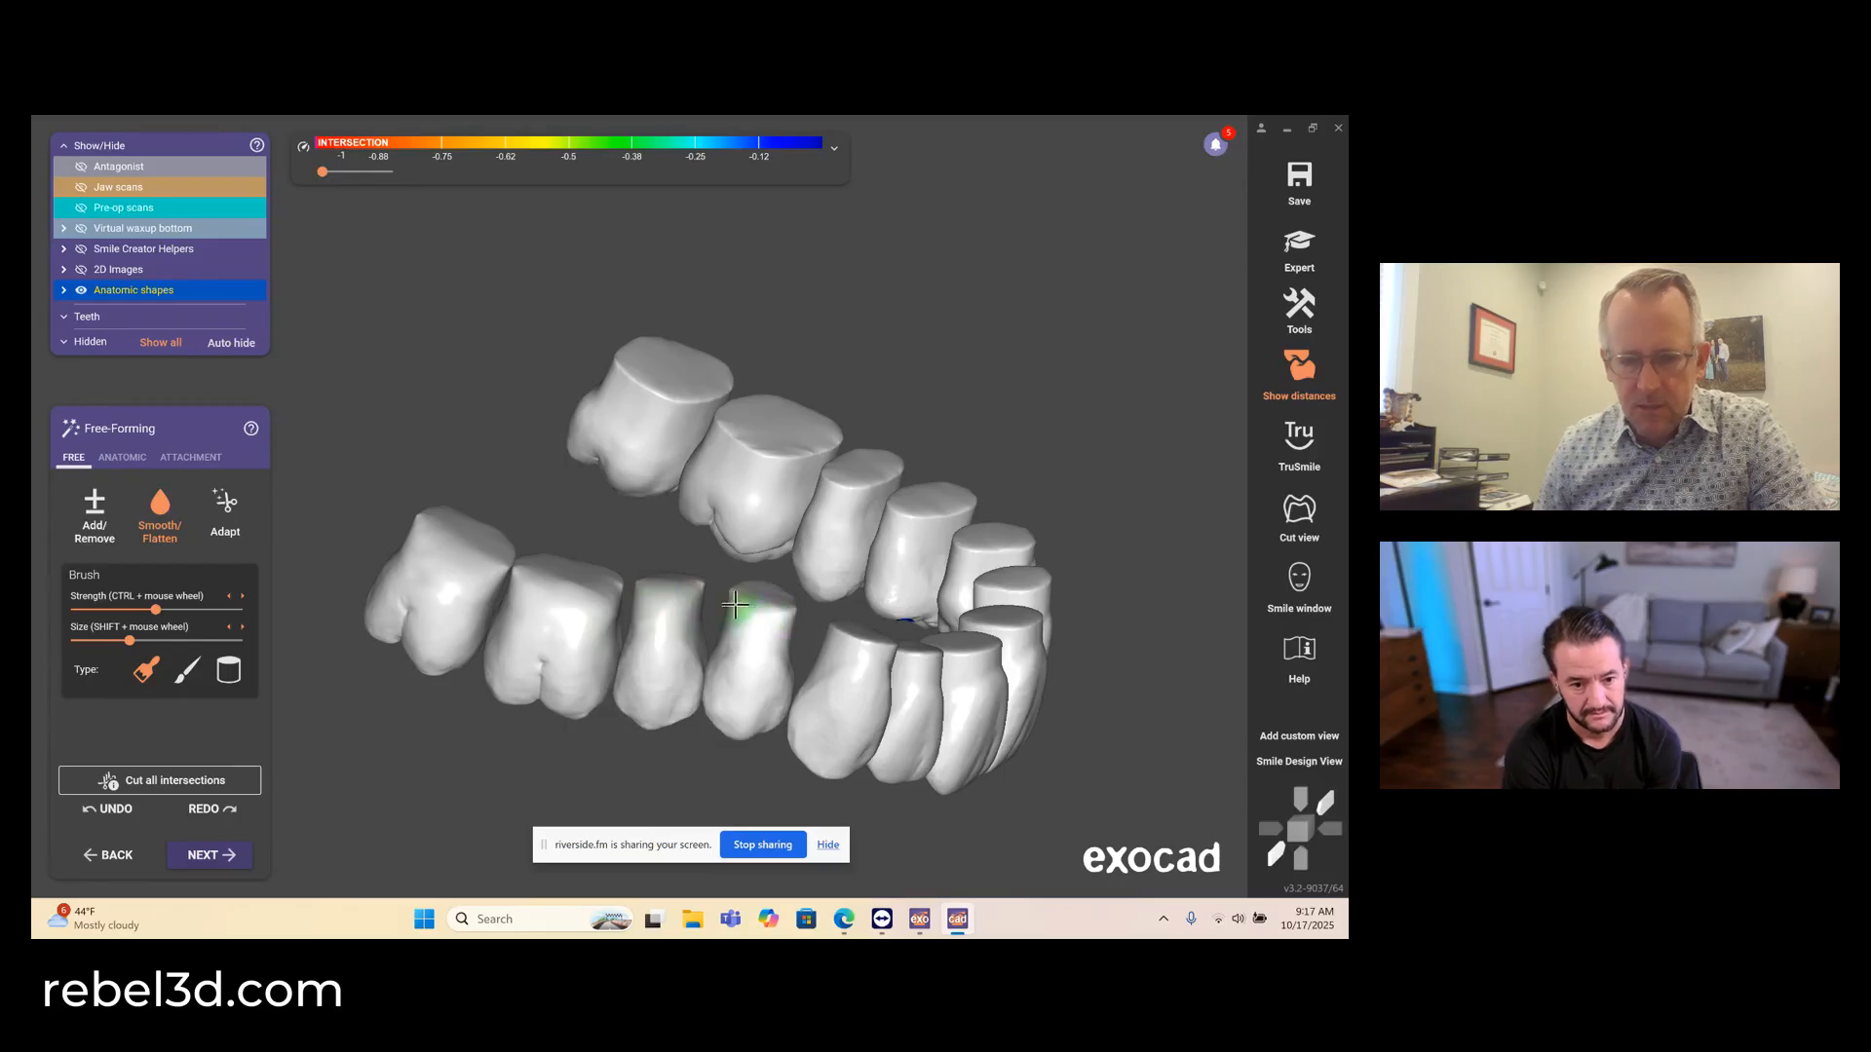
- Smooth the cervical edges of the anterior and upper left teeth, and touch up the upper right molars
{"action": "mouse_move", "coordinate": [734, 605]}
{"action": "right_mouse_down"}
{"action": "mouse_move", "coordinate": [852, 617]}
{"action": "mouse_move", "coordinate": [784, 578]}
{"action": "mouse_move", "coordinate": [855, 586]}
{"action": "right_mouse_up"}
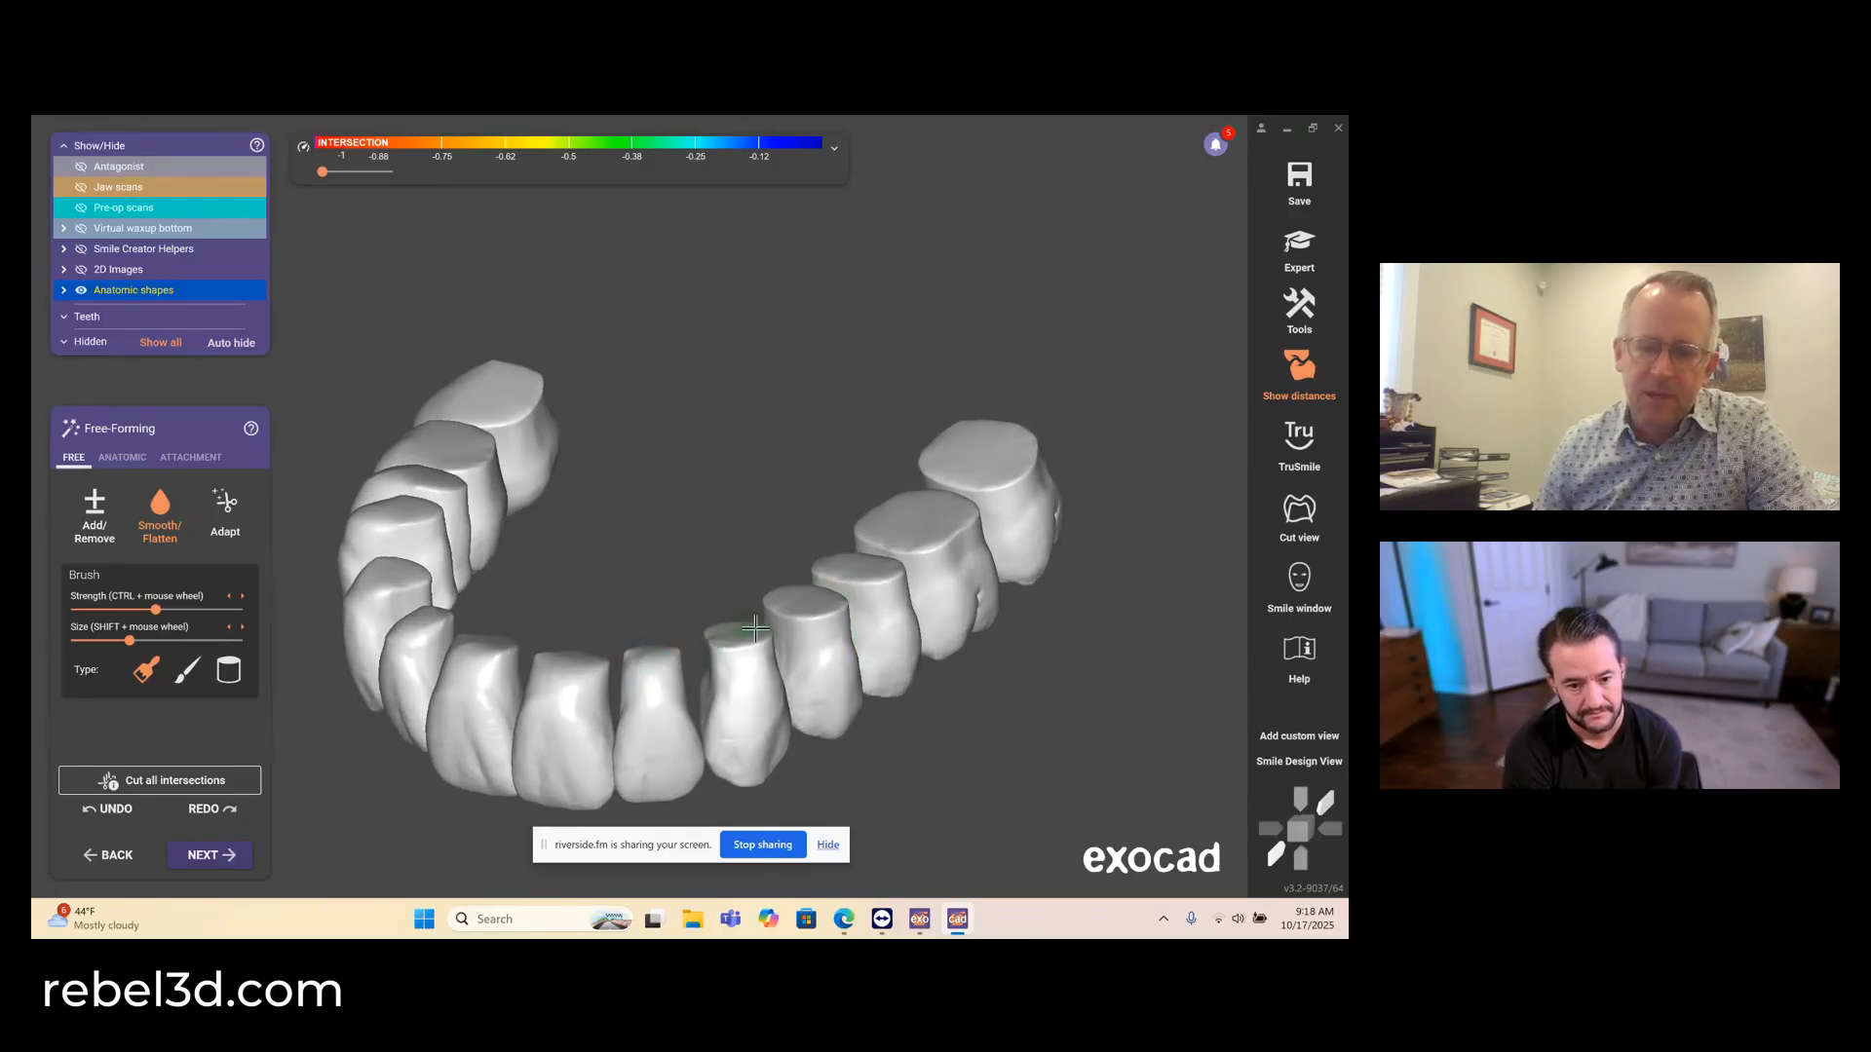
{"action": "right_click_drag", "start_coordinate": [817, 663], "coordinate": [722, 634]}
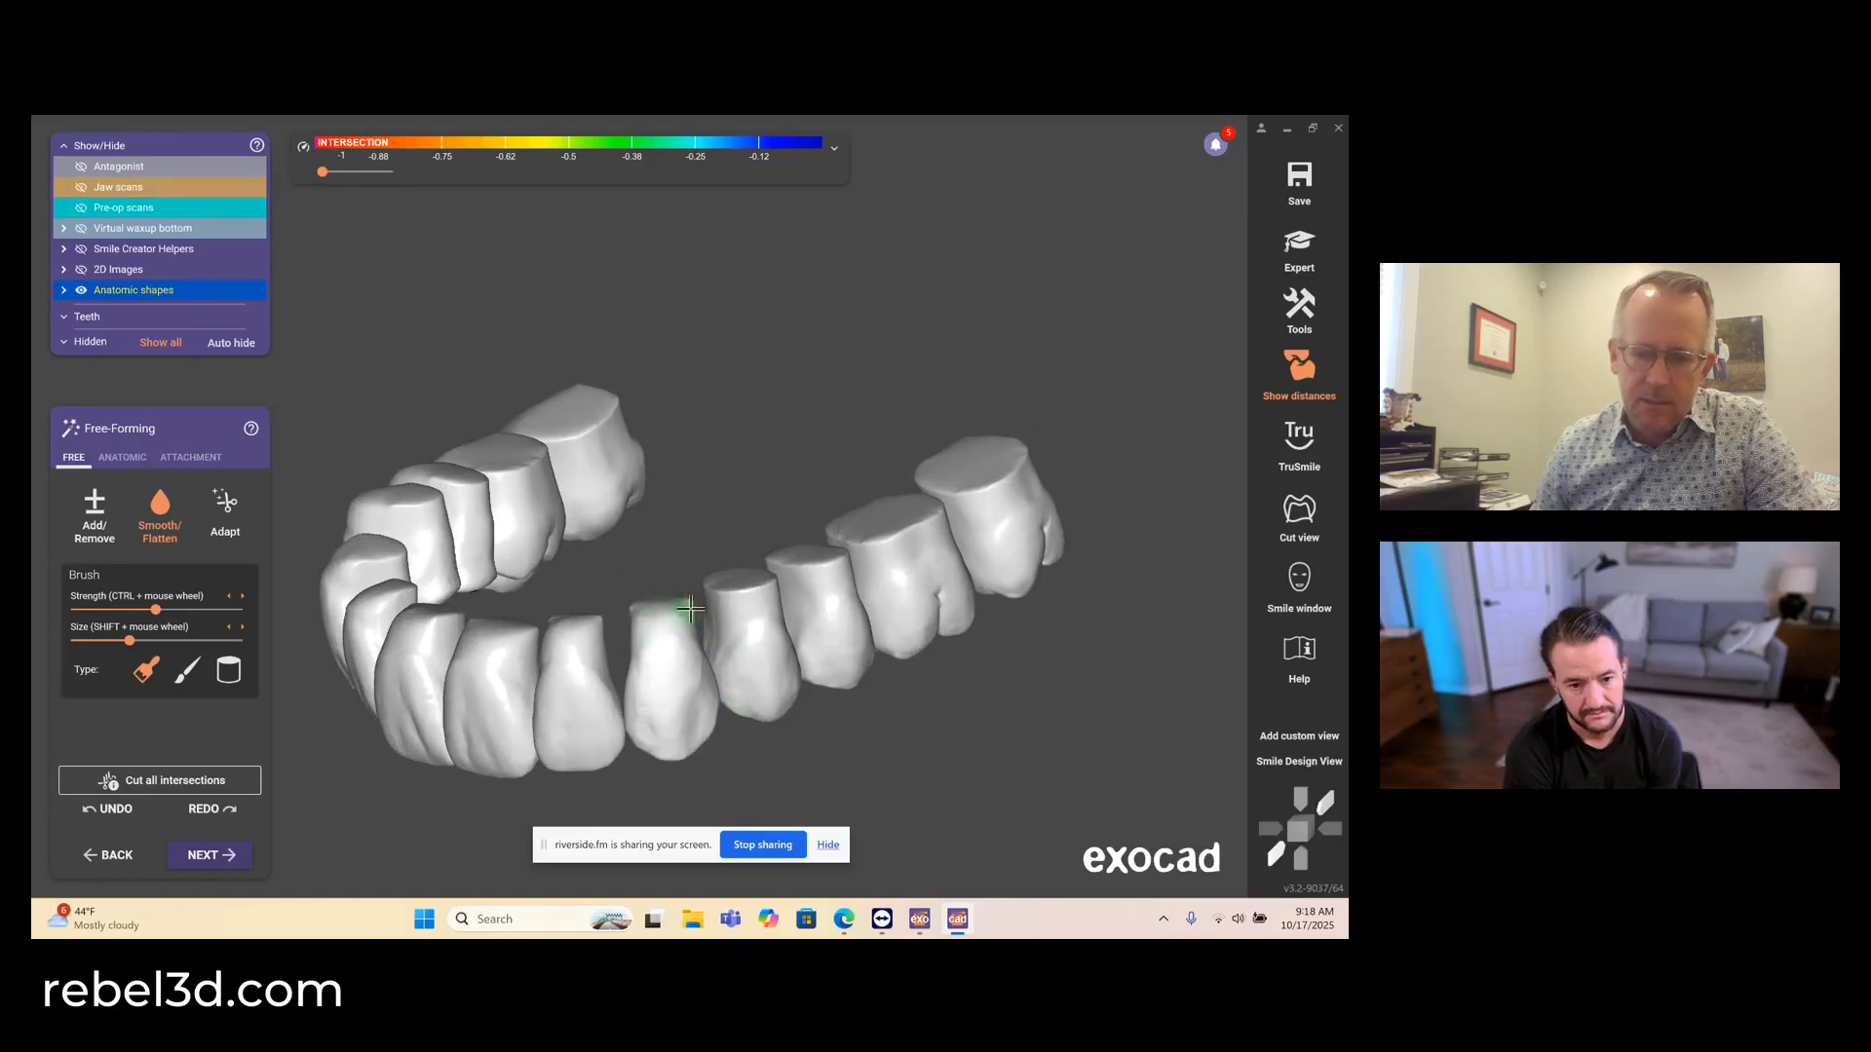
{"action": "right_click_drag", "start_coordinate": [751, 597], "coordinate": [760, 607]}
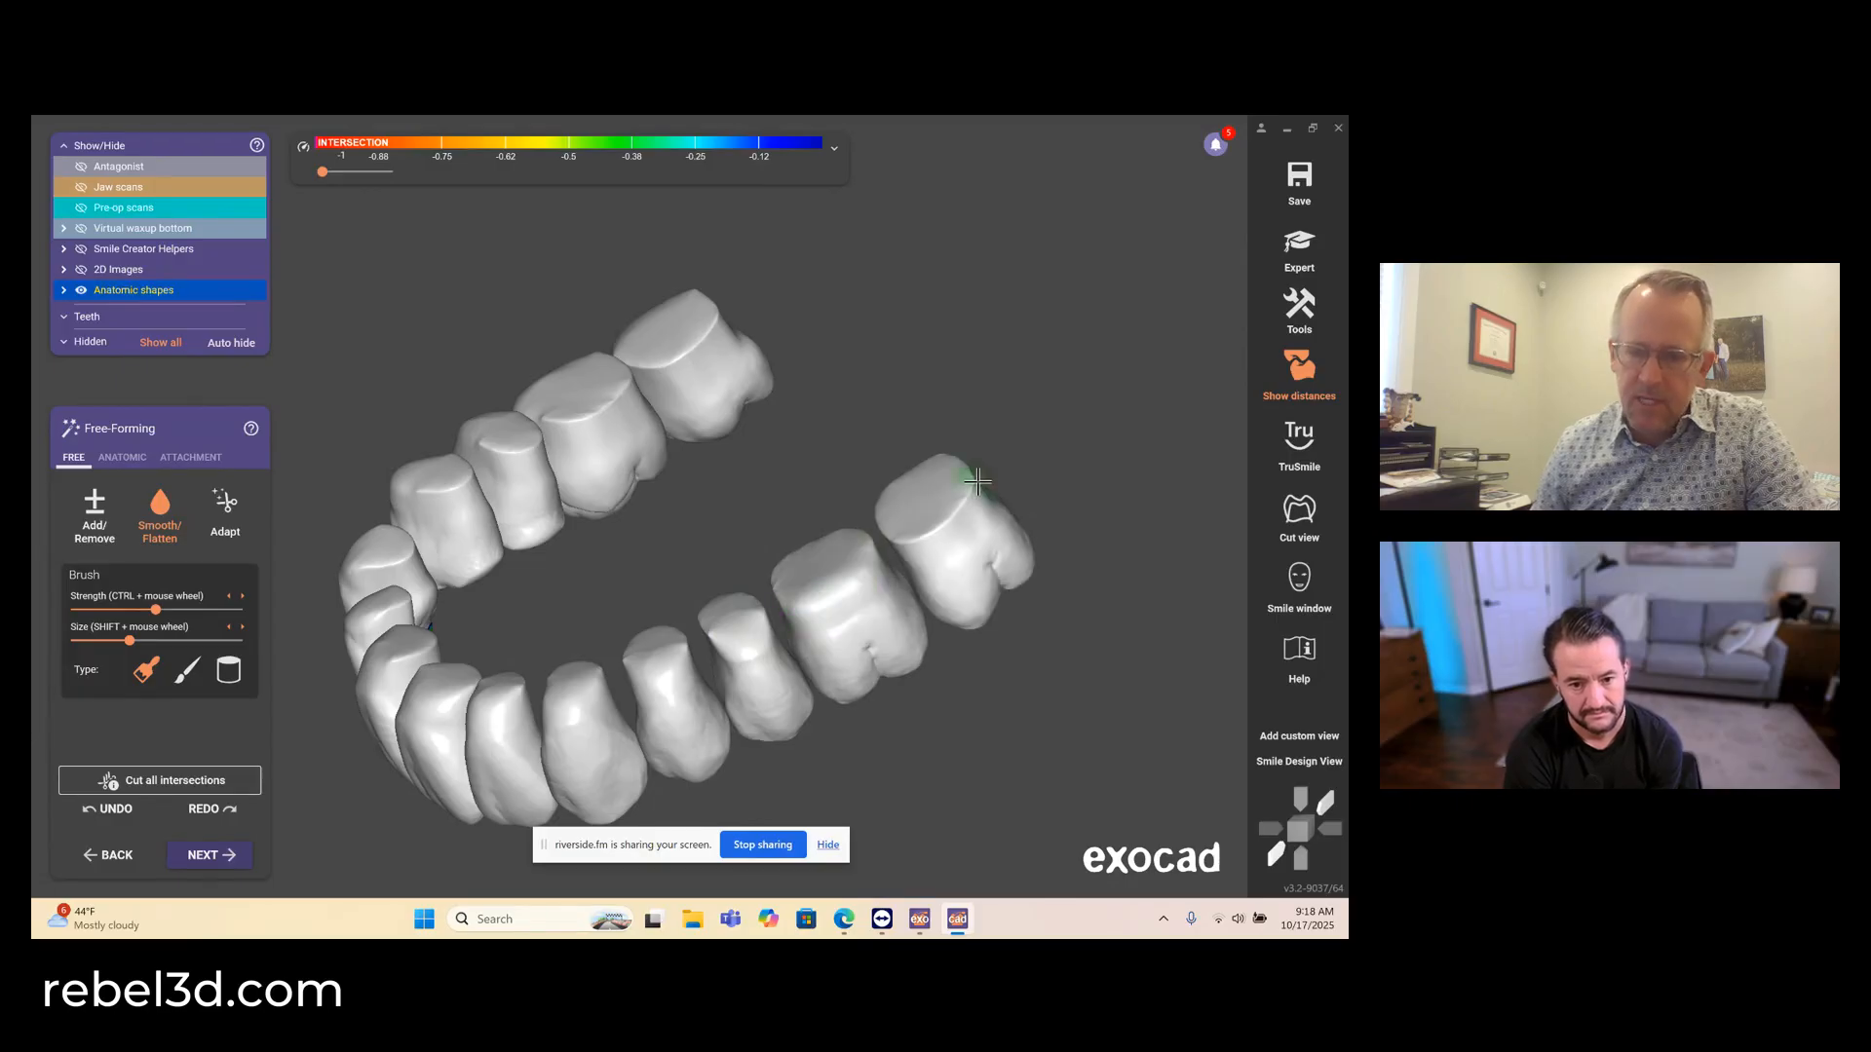
{"action": "mouse_move", "coordinate": [945, 499]}
{"action": "right_mouse_down"}
{"action": "mouse_move", "coordinate": [951, 519]}
{"action": "mouse_move", "coordinate": [906, 556]}
{"action": "right_mouse_up"}
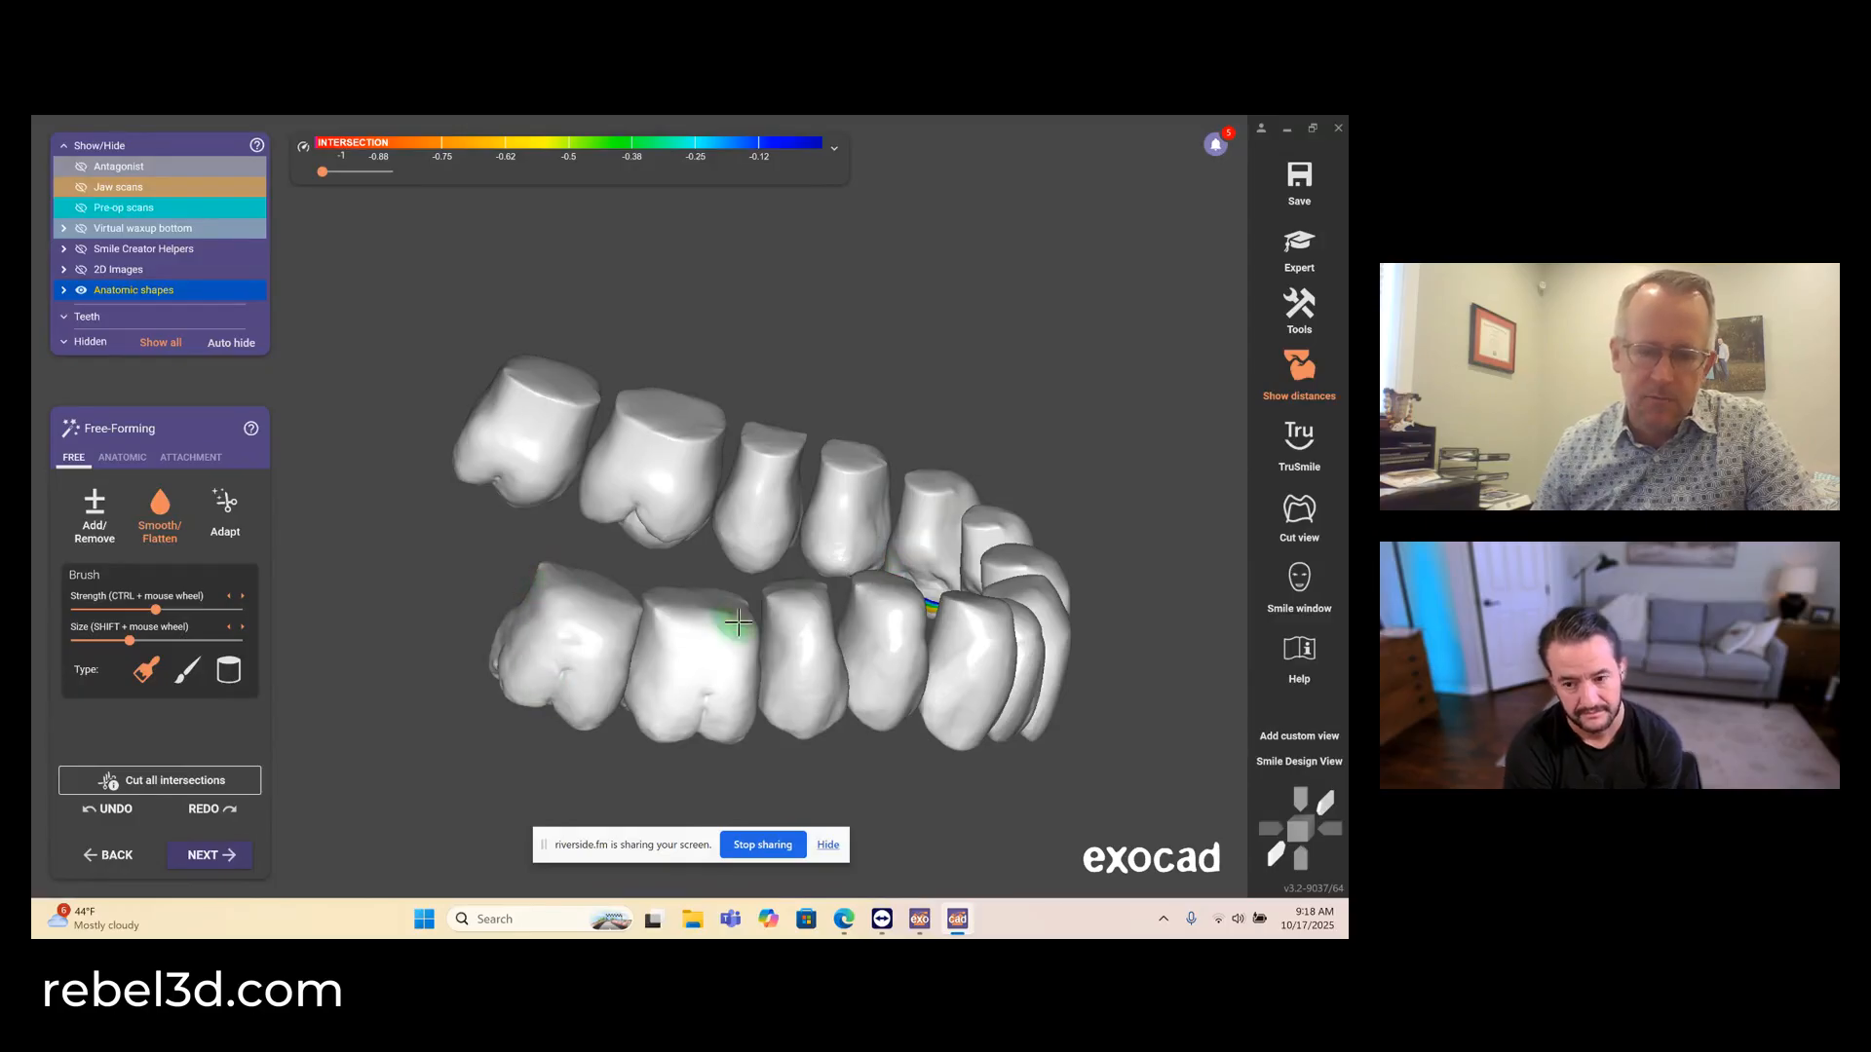
{"action": "right_click", "coordinate": [652, 610]}
{"action": "left_click", "coordinate": [651, 610]}
{"action": "key", "text": "Home"}
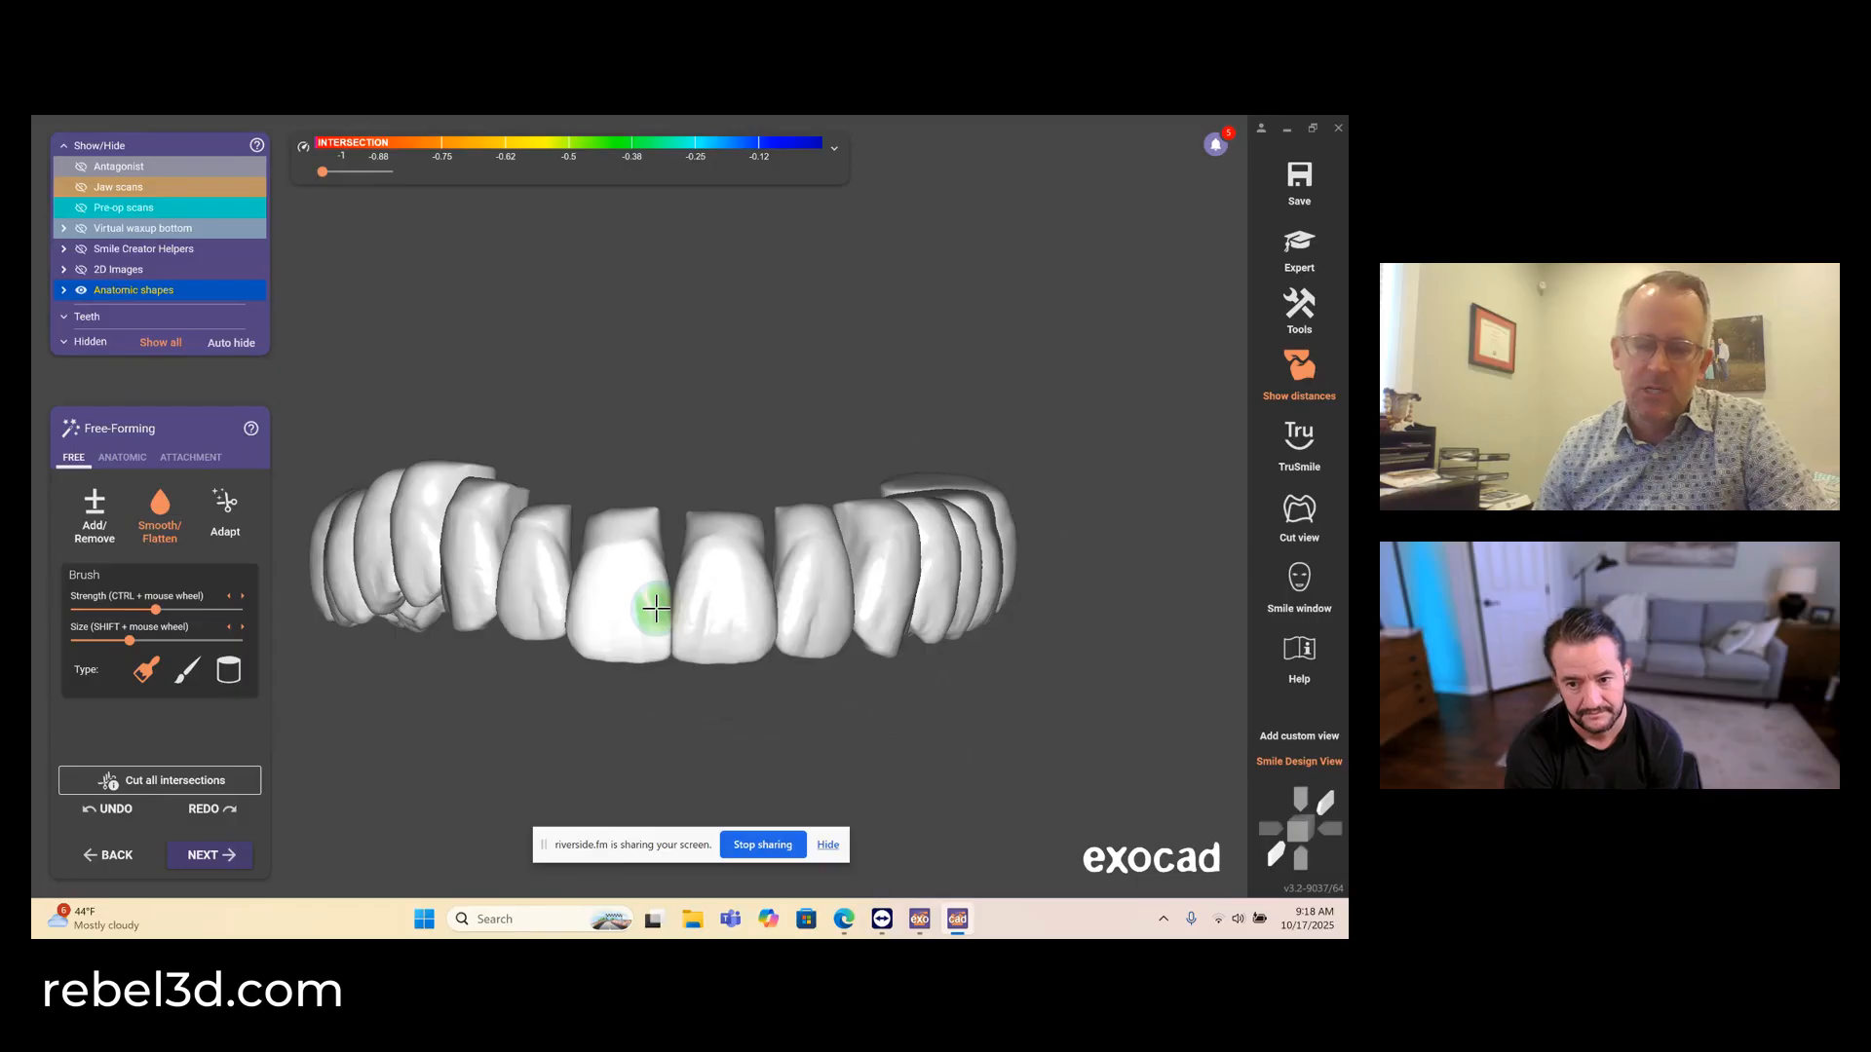
- Adapt the base of all teeth to the jaw scan at 0 mm, accepting the hard cut
{"action": "scroll", "coordinate": [653, 606], "scroll_direction": "down", "scroll_amount": 5}
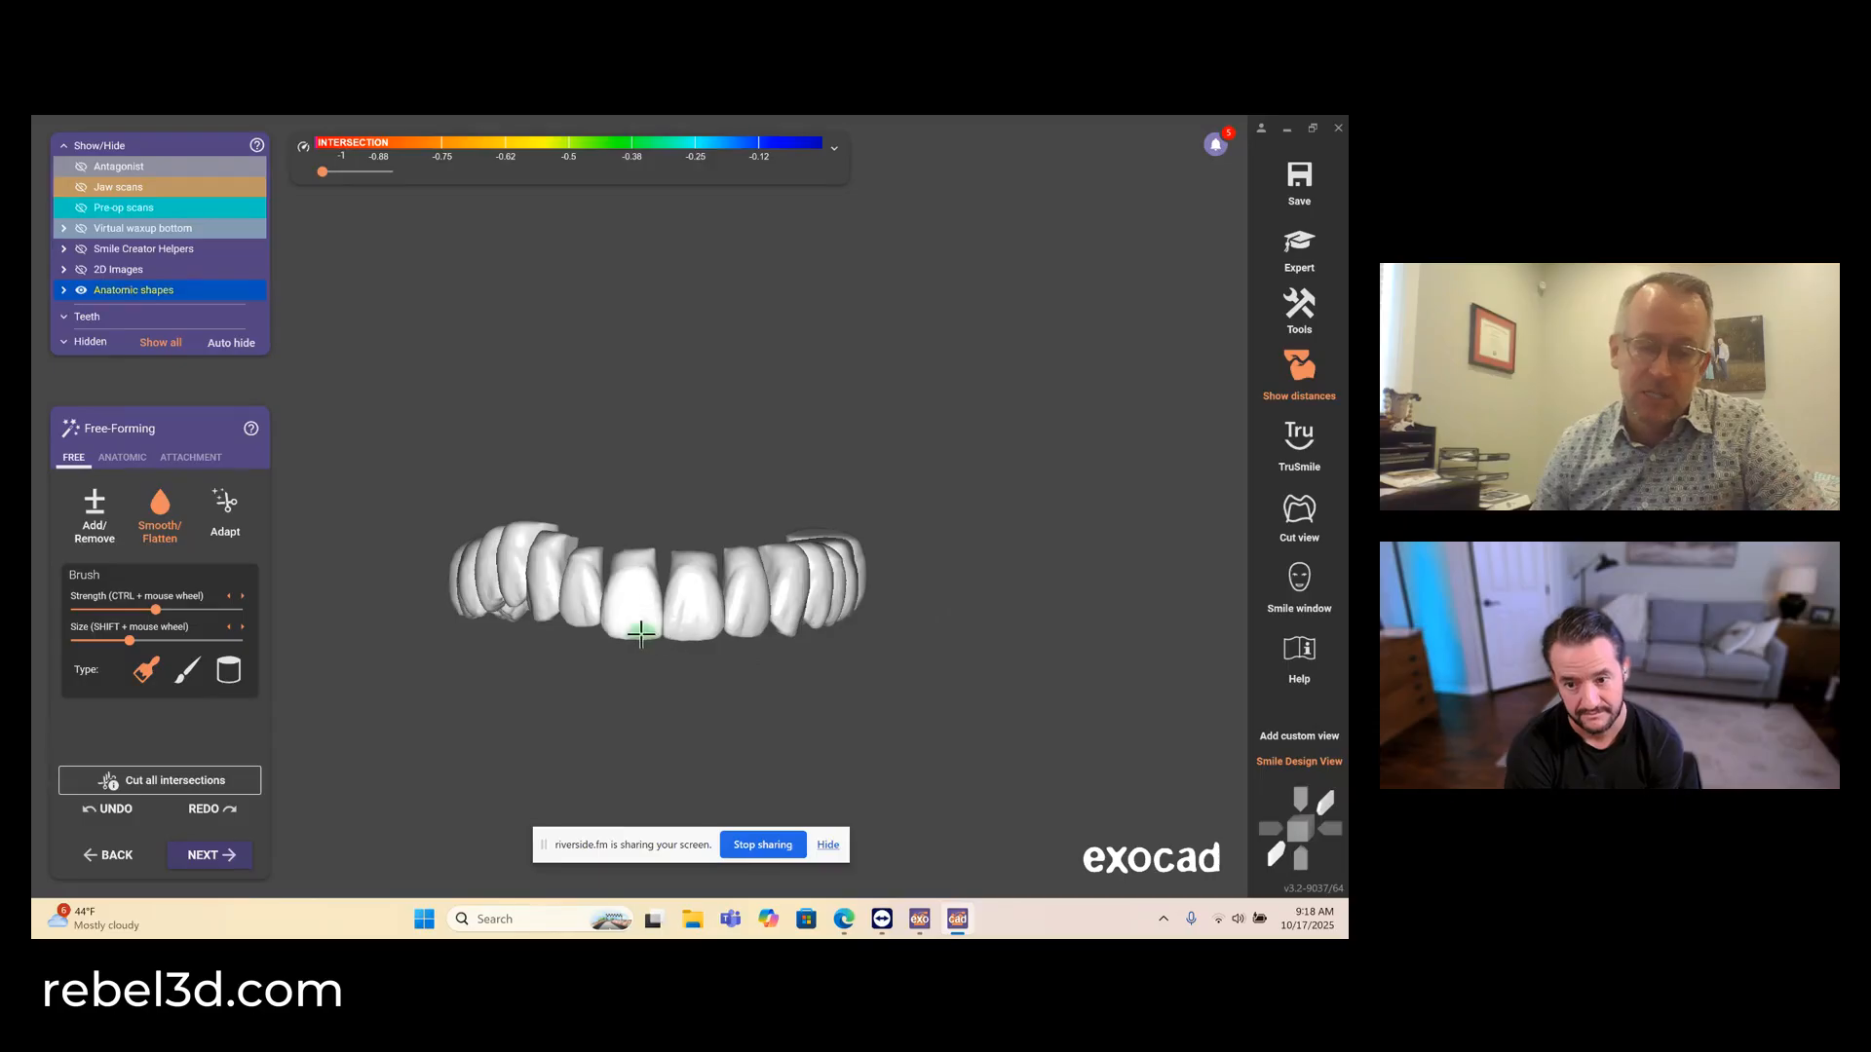
{"action": "left_click", "coordinate": [225, 508]}
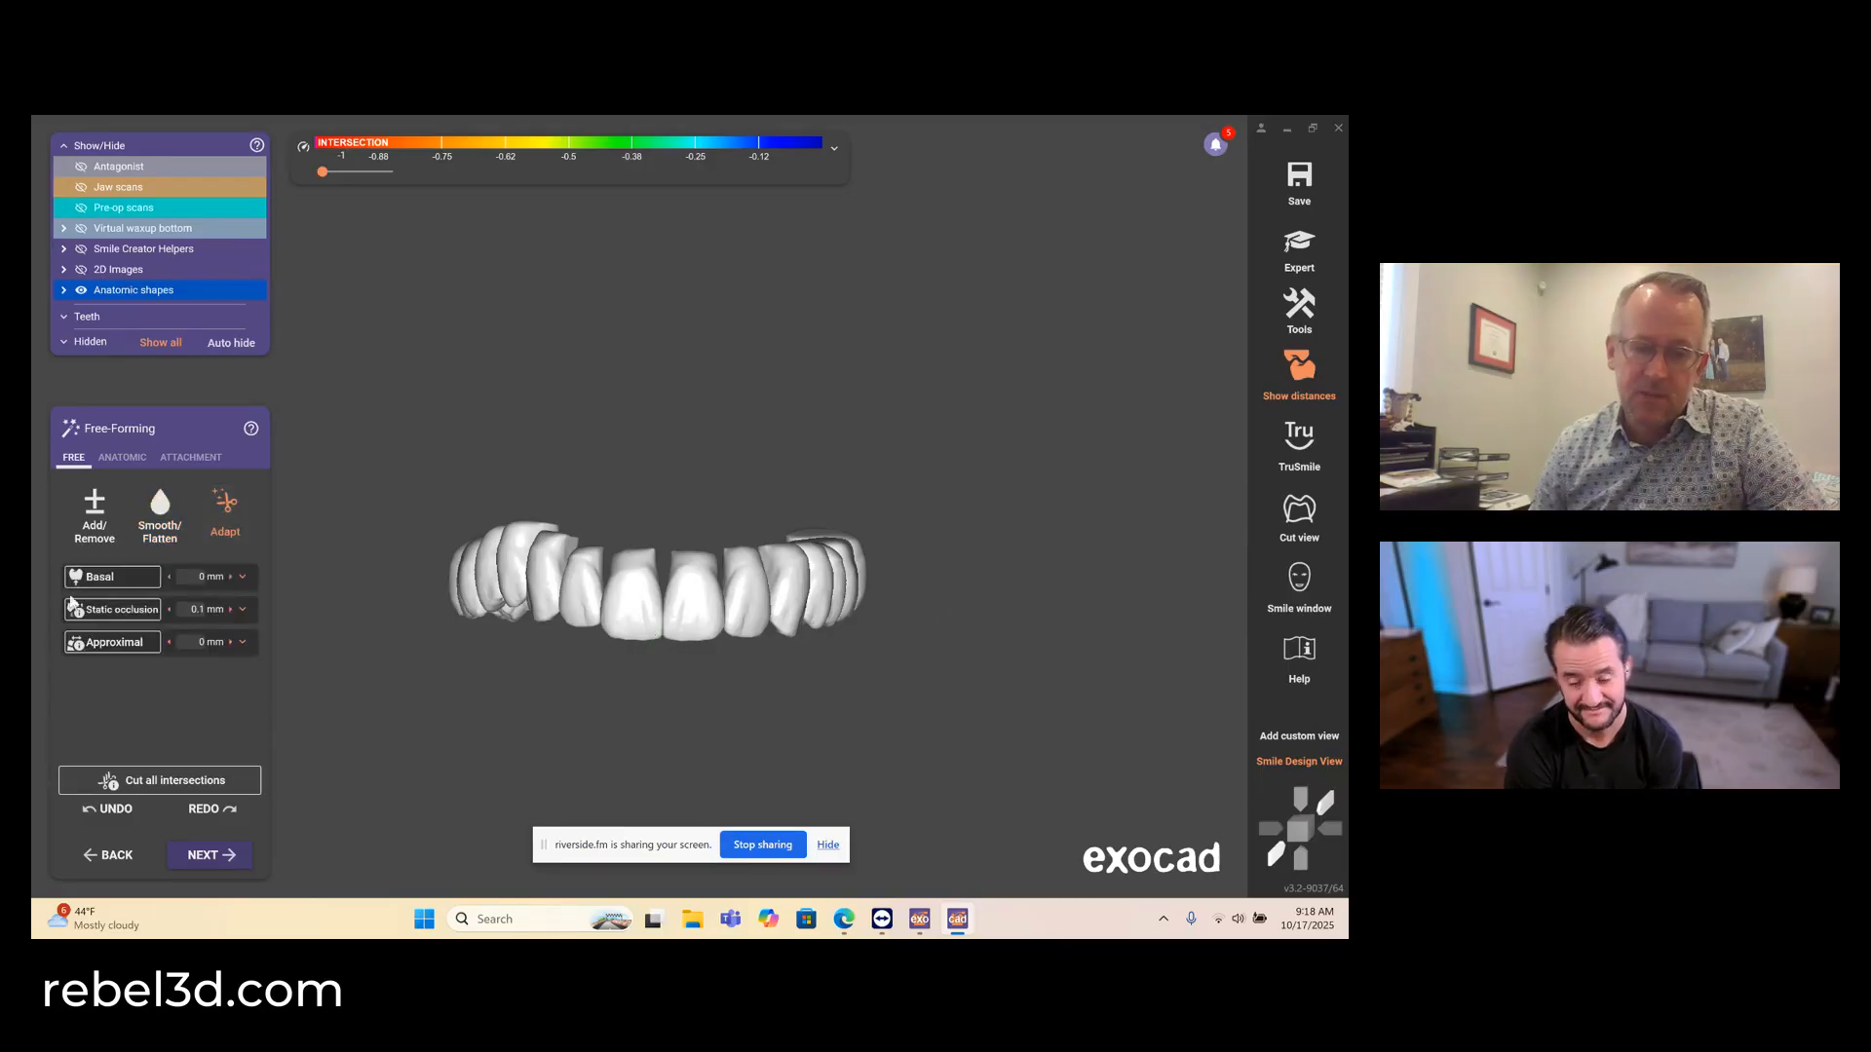
{"action": "left_click", "coordinate": [103, 577]}
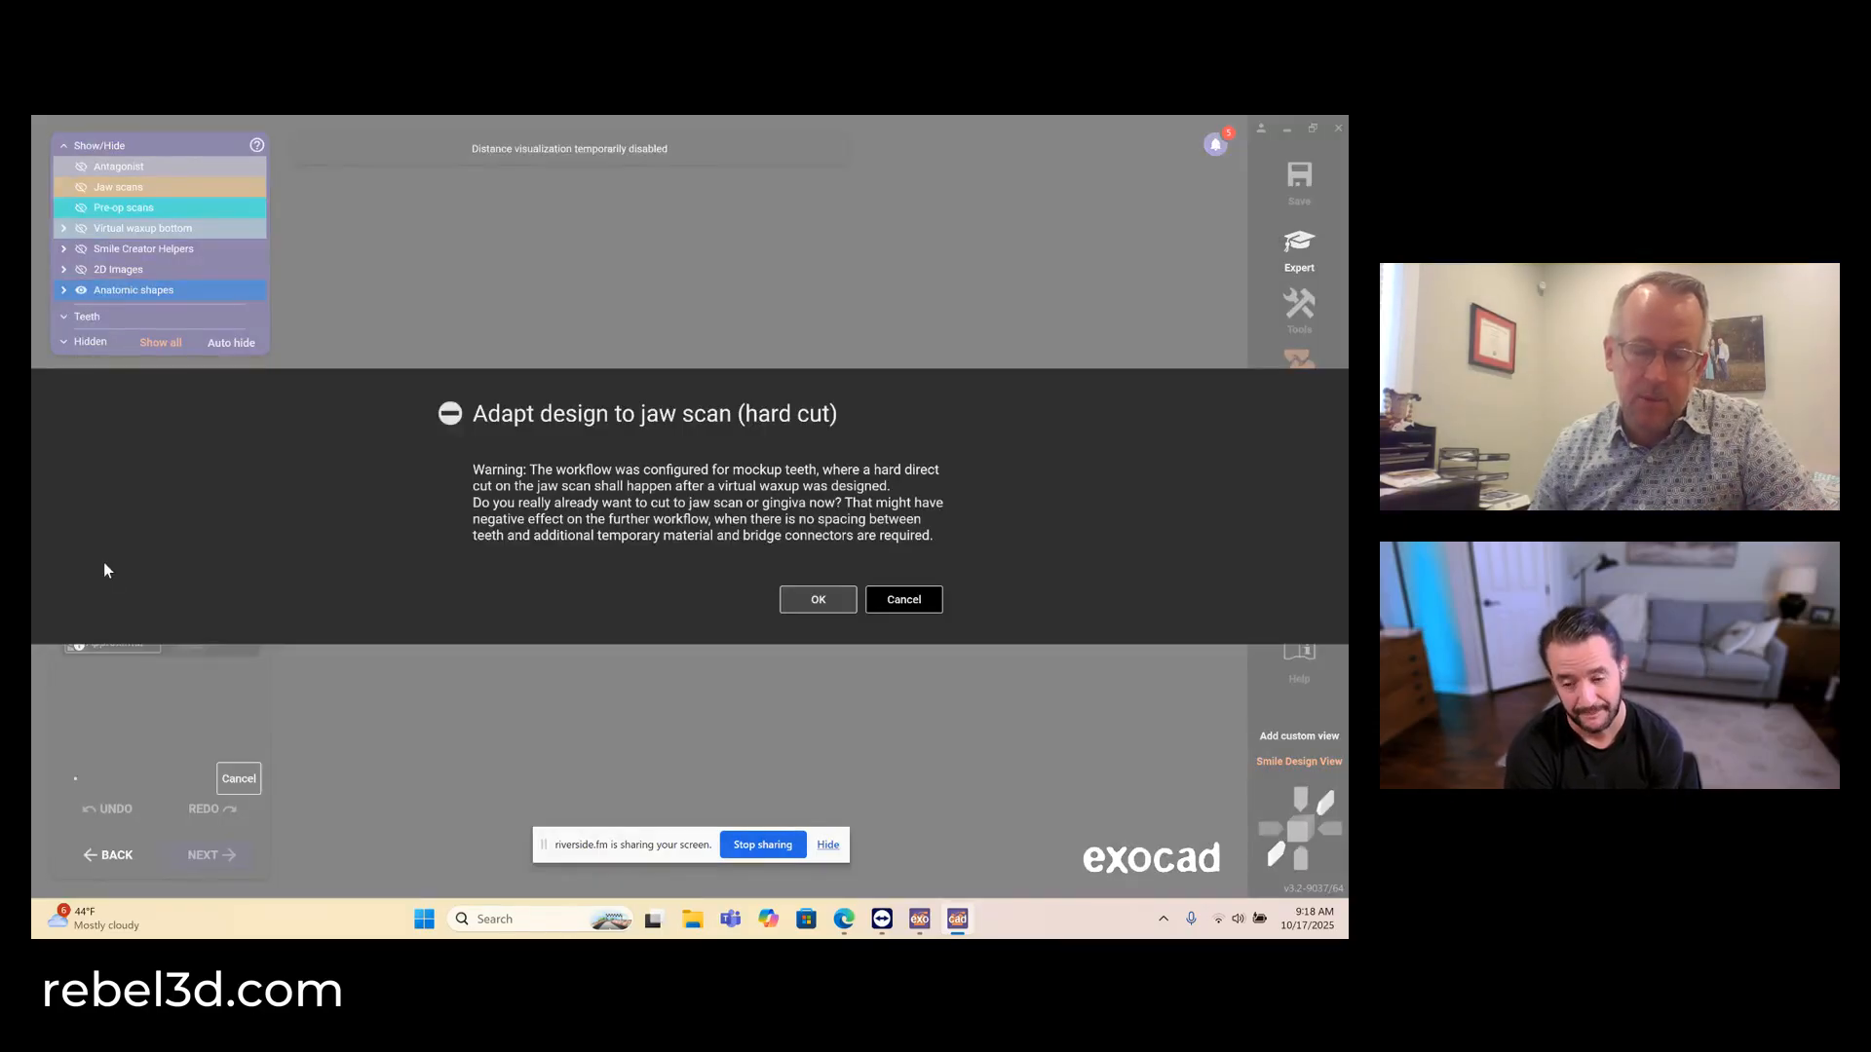
{"action": "left_click", "coordinate": [818, 602]}
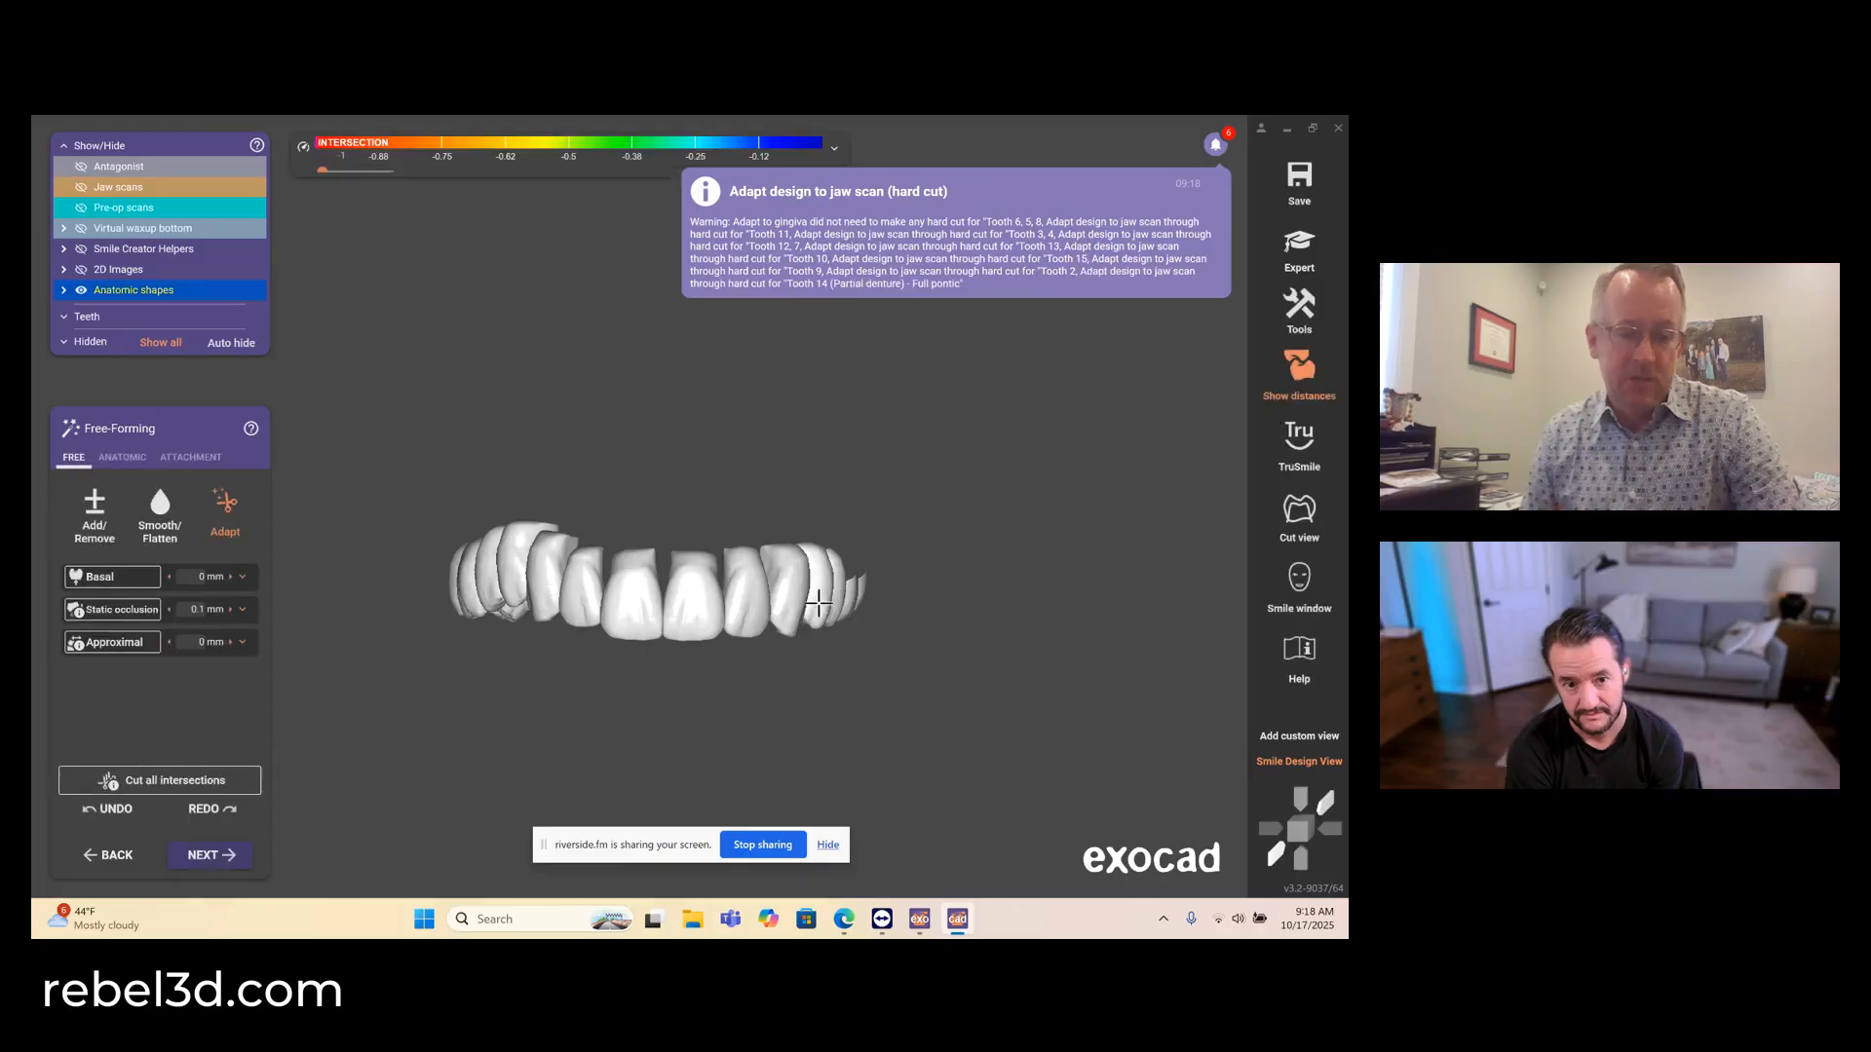
- Adapt the teeth to the static occlusion at 0.1 mm and to their approximal contacts at 0 mm
{"action": "right_click_drag", "start_coordinate": [891, 636], "coordinate": [879, 635]}
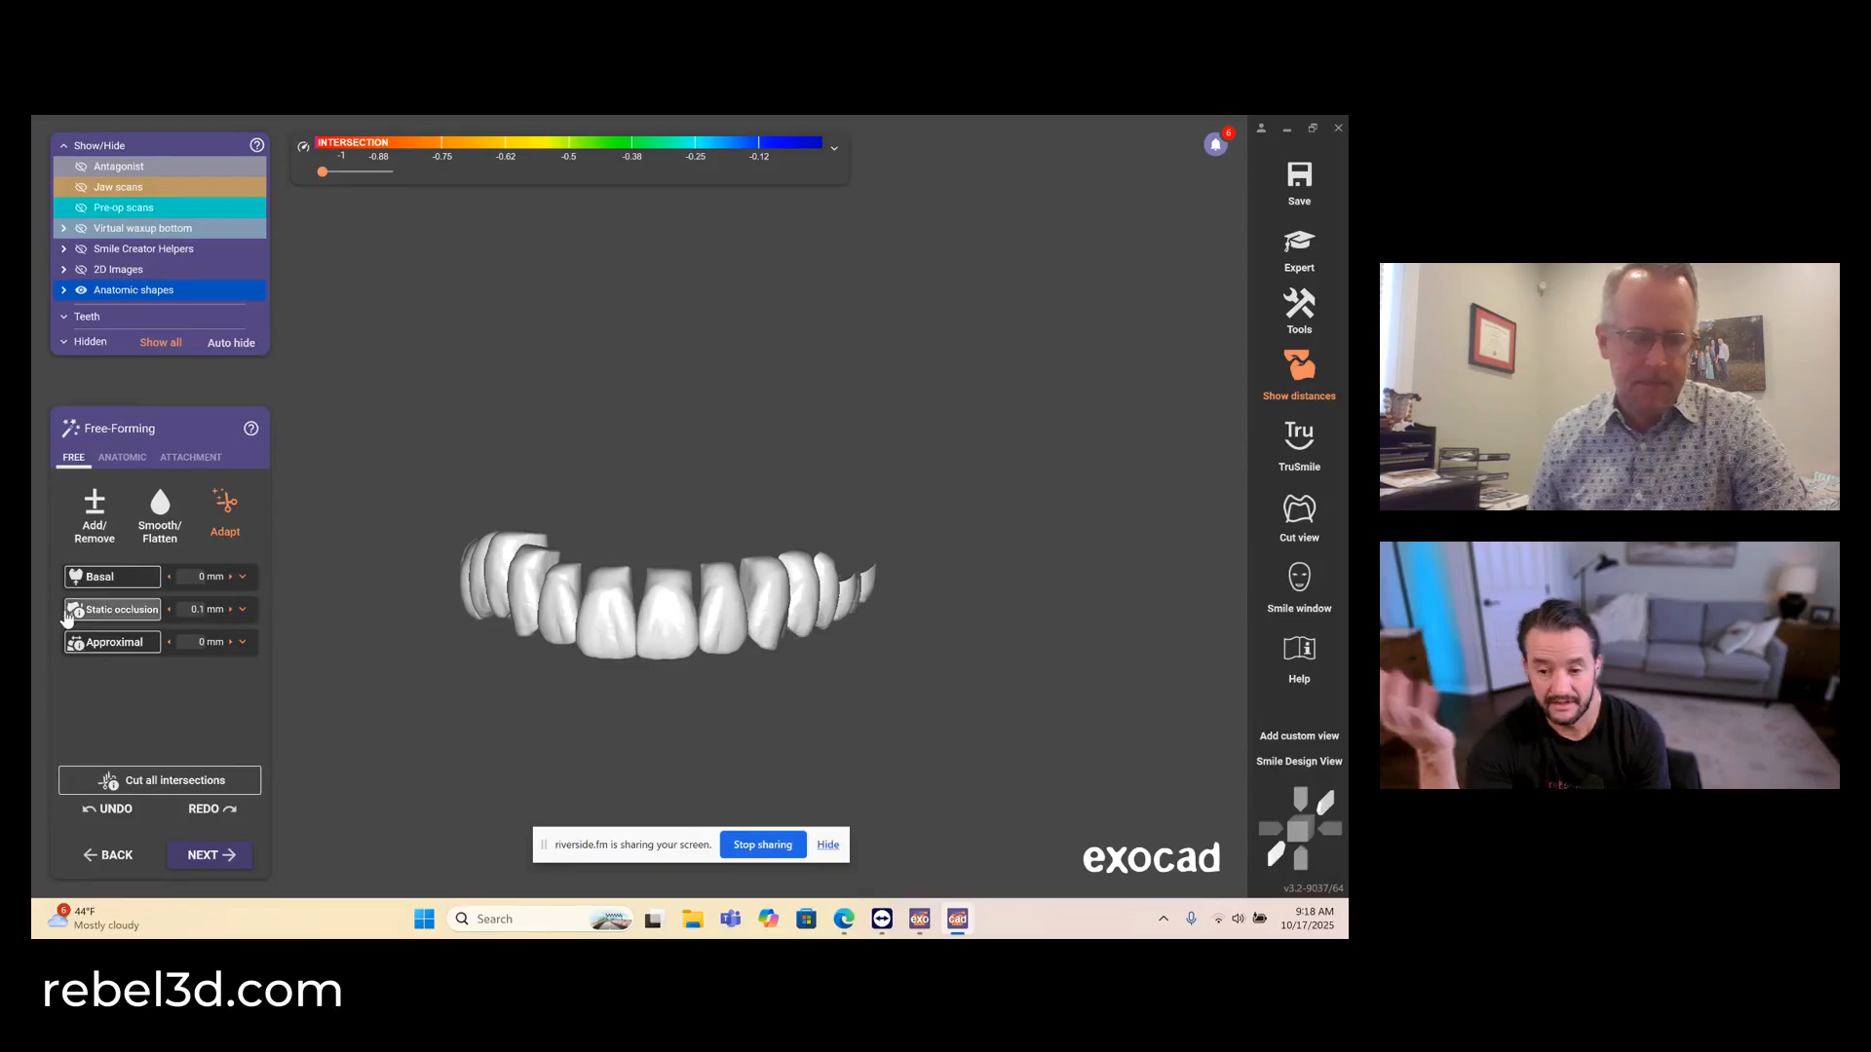
{"action": "right_click_drag", "start_coordinate": [514, 664], "coordinate": [485, 631]}
{"action": "left_click", "coordinate": [110, 611]}
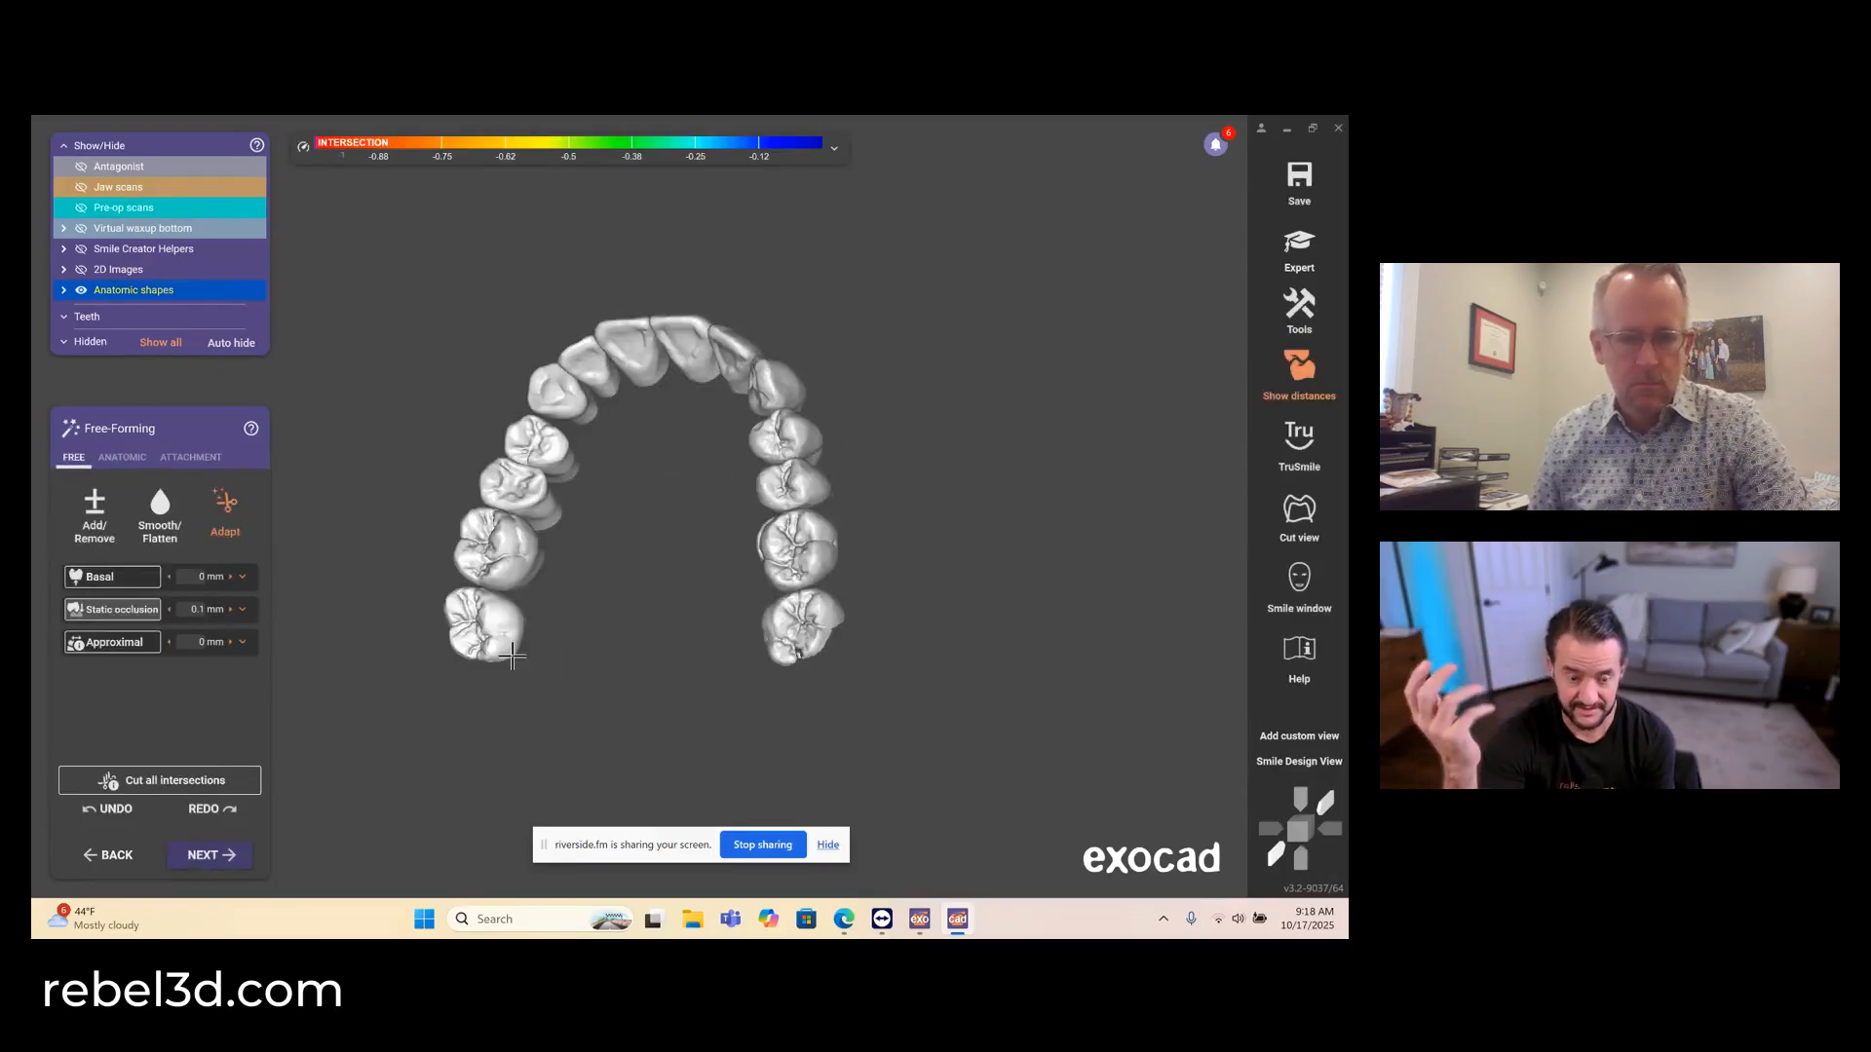
{"action": "right_click_drag", "start_coordinate": [568, 685], "coordinate": [426, 626]}
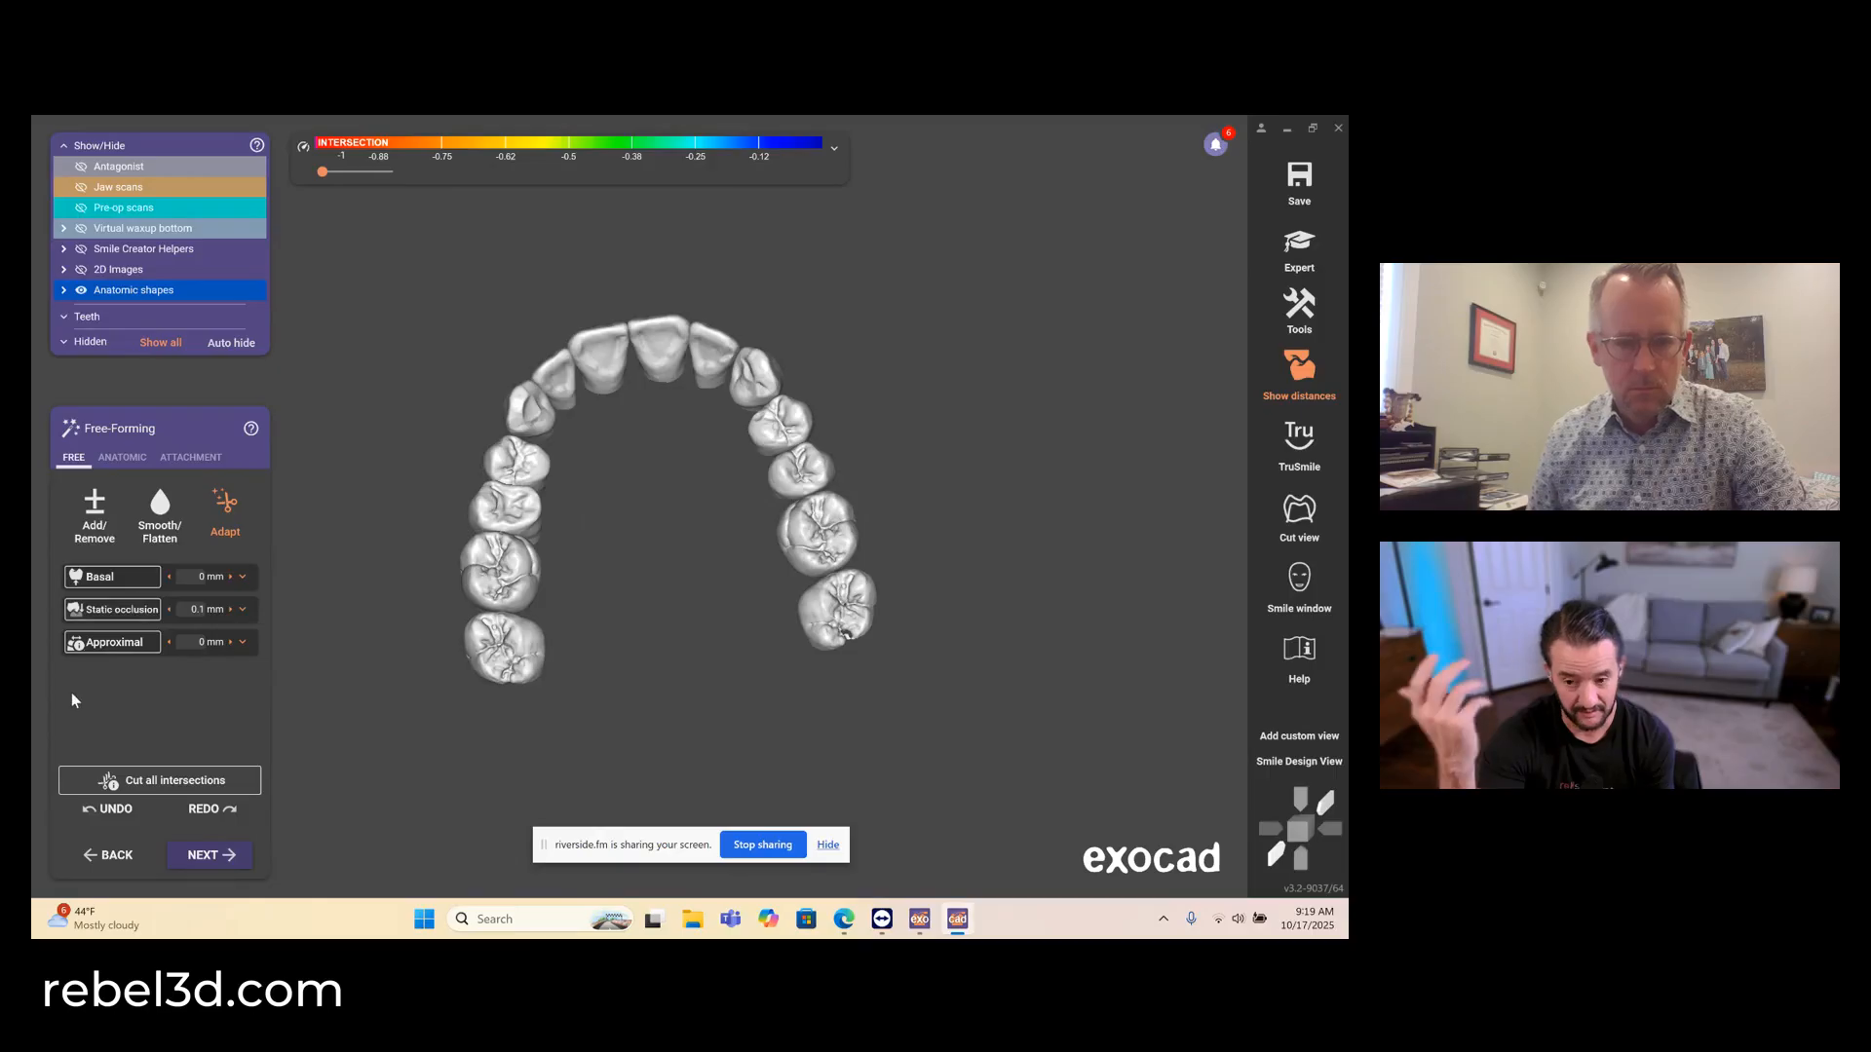
{"action": "left_click", "coordinate": [108, 647]}
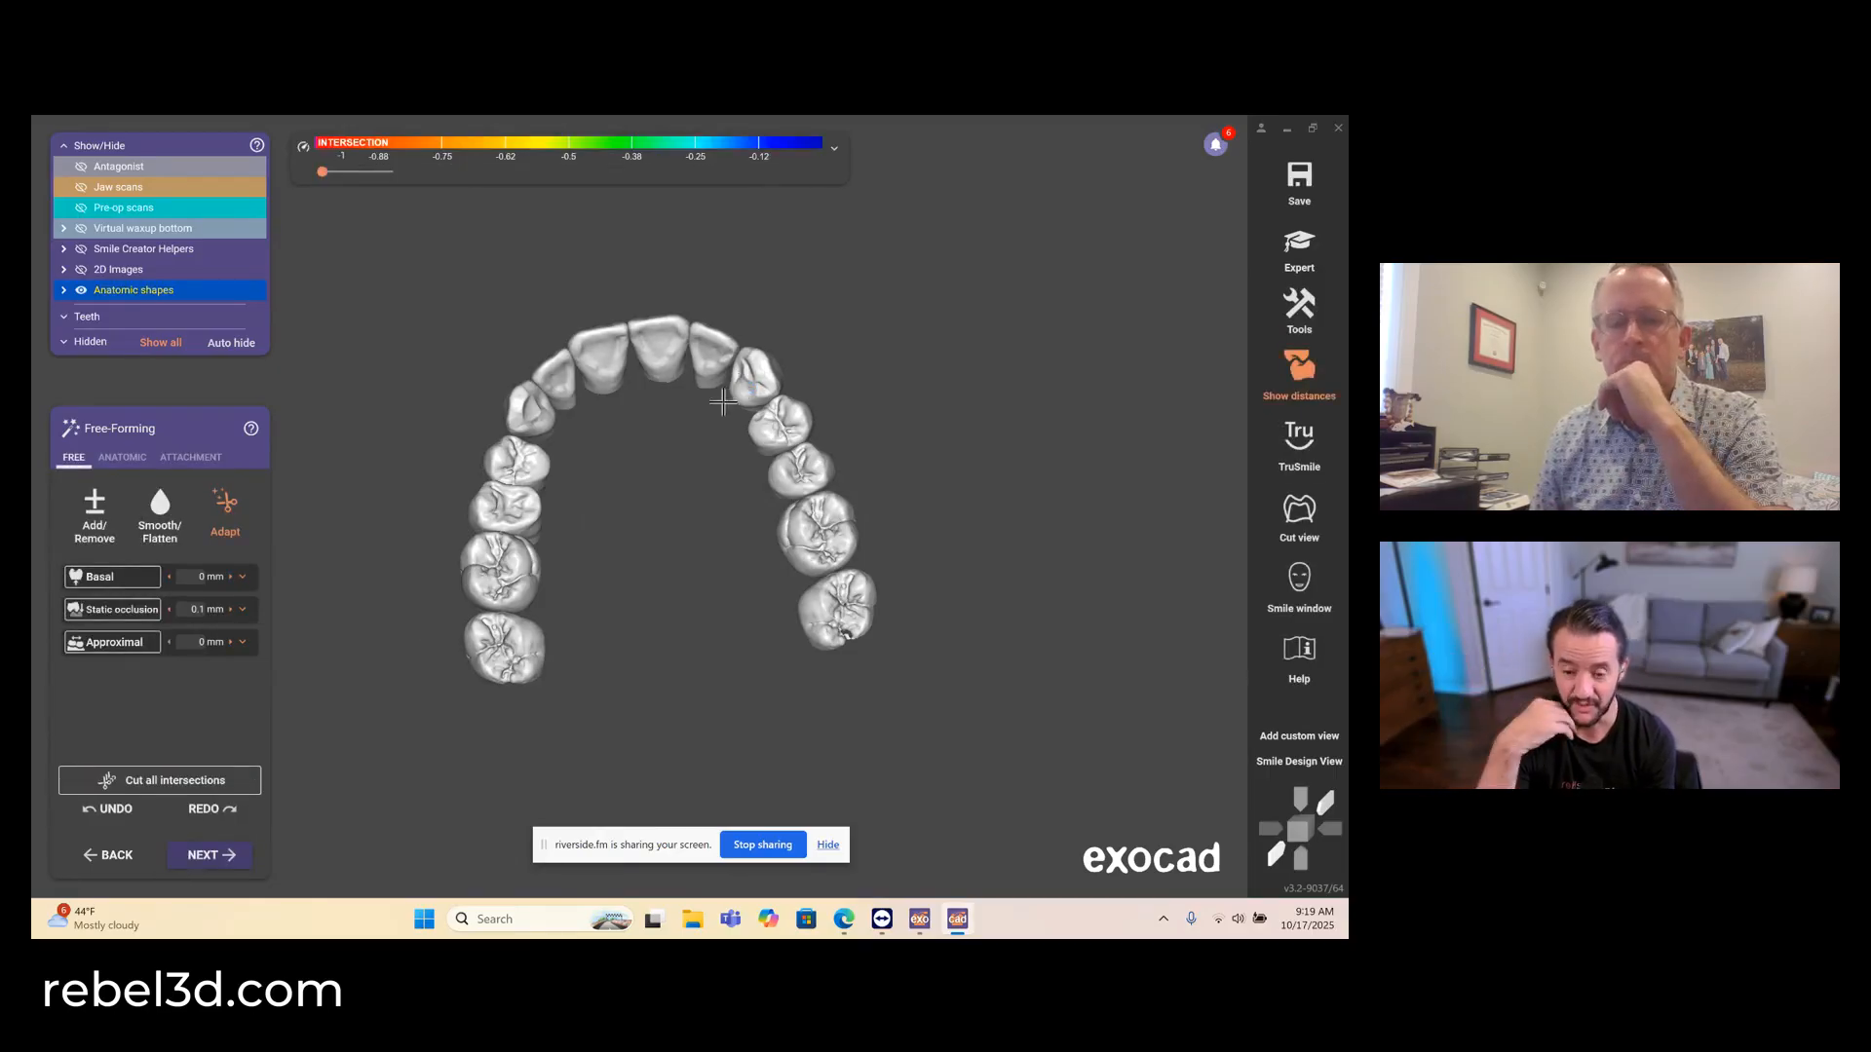
{"action": "right_click_drag", "start_coordinate": [866, 374], "coordinate": [866, 374]}
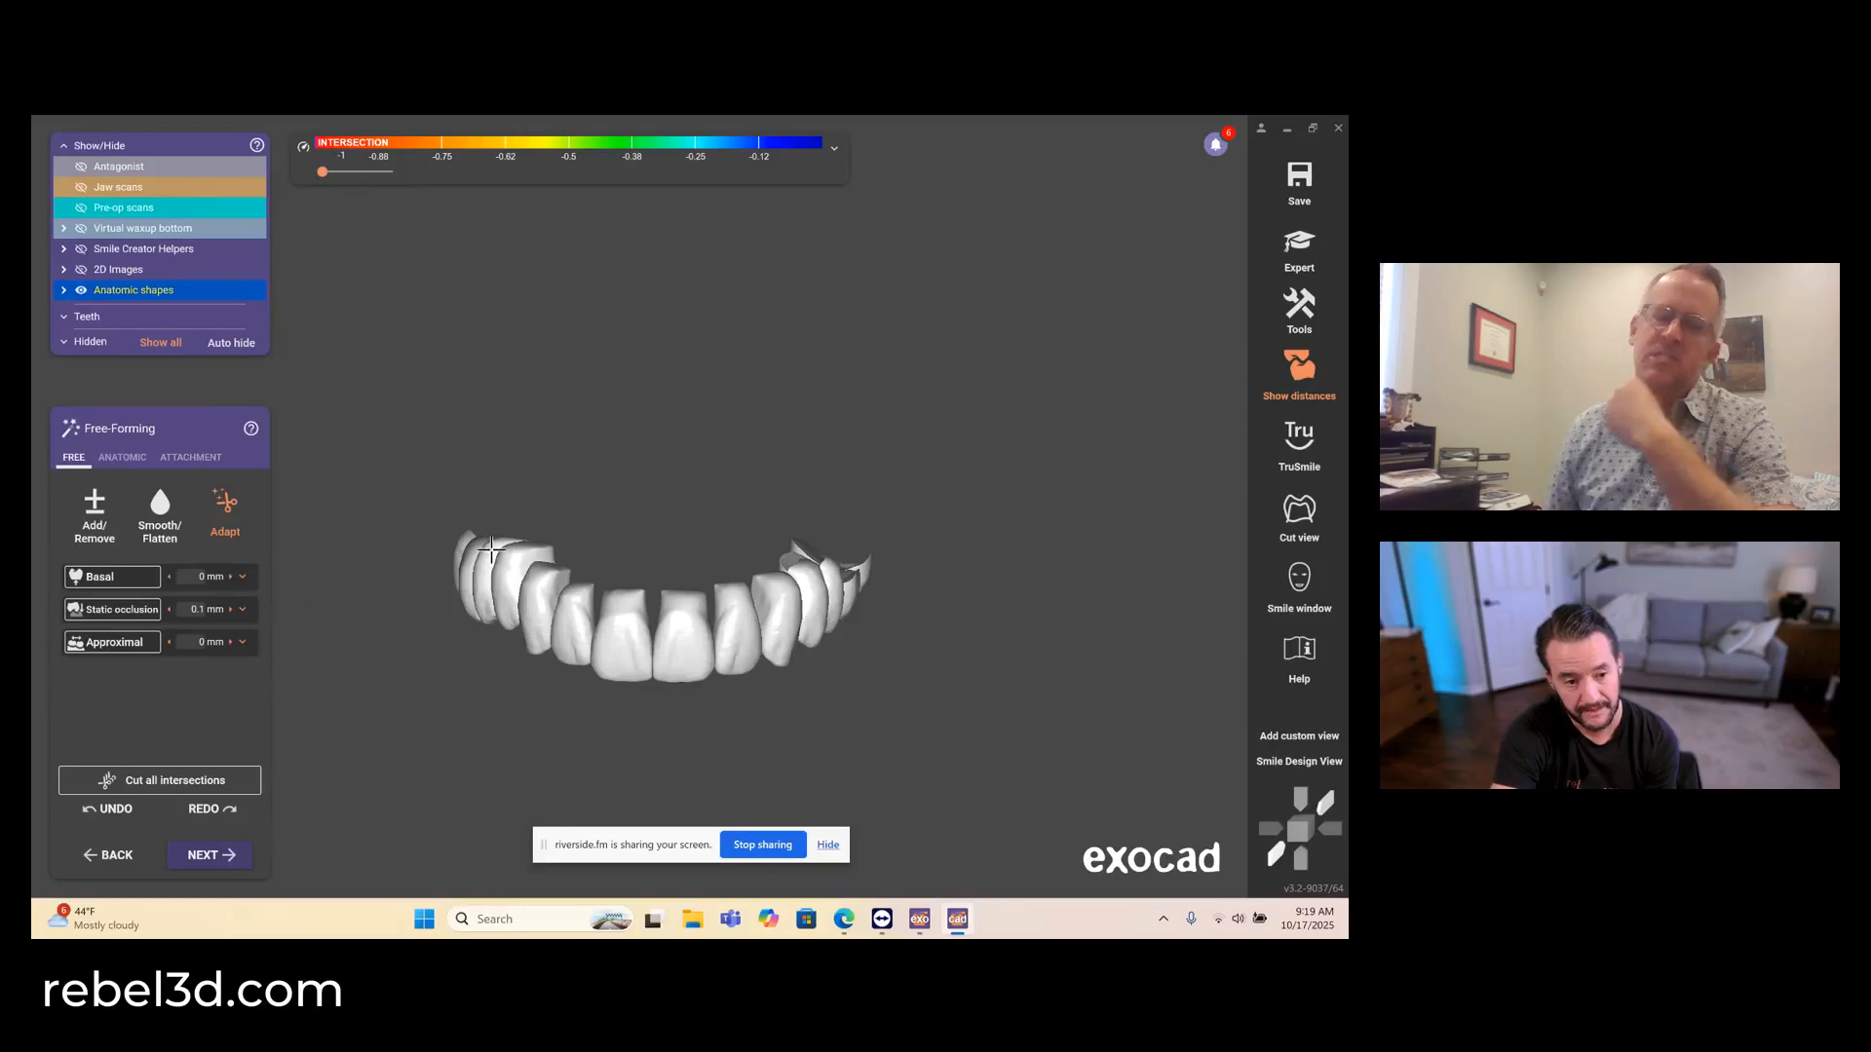
- Show the jaw scan, hide the pre-op scan and advance to Gingiva Base Design without adapting to the pre-op scan
{"action": "left_click", "coordinate": [118, 187]}
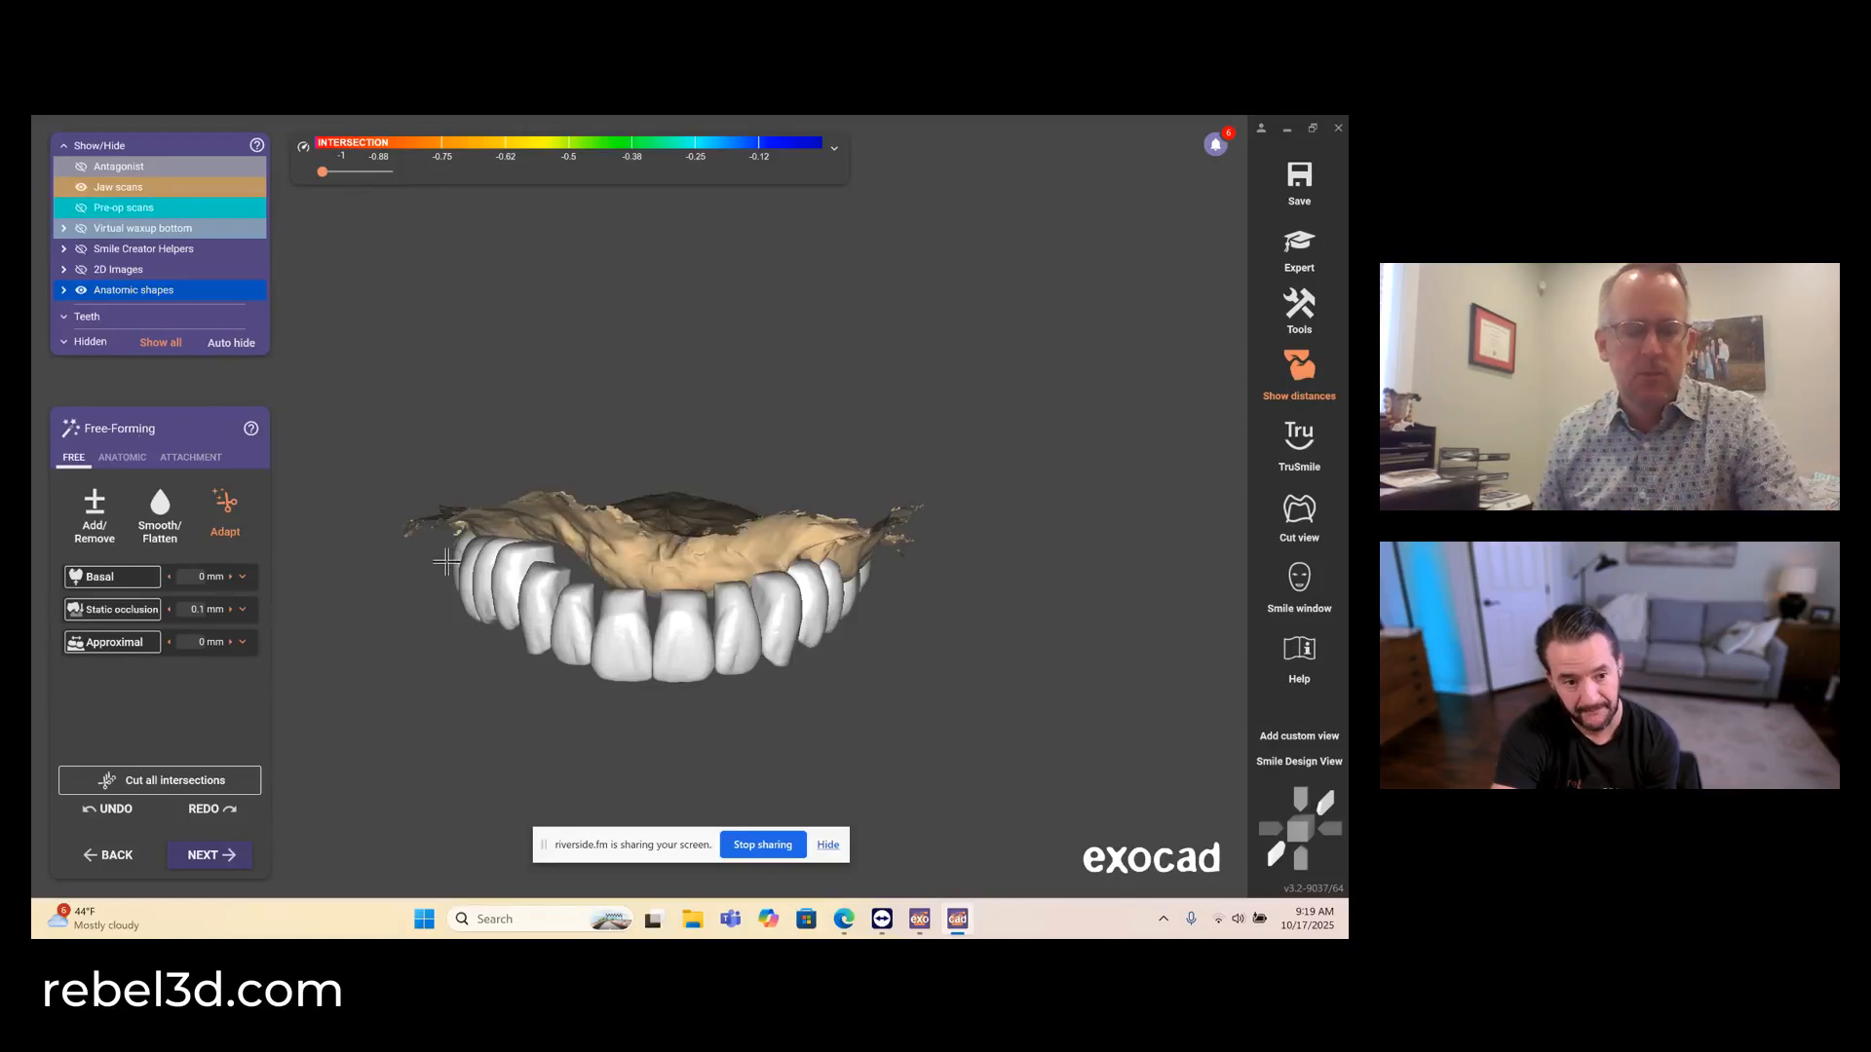
{"action": "right_click_drag", "start_coordinate": [445, 631], "coordinate": [449, 630]}
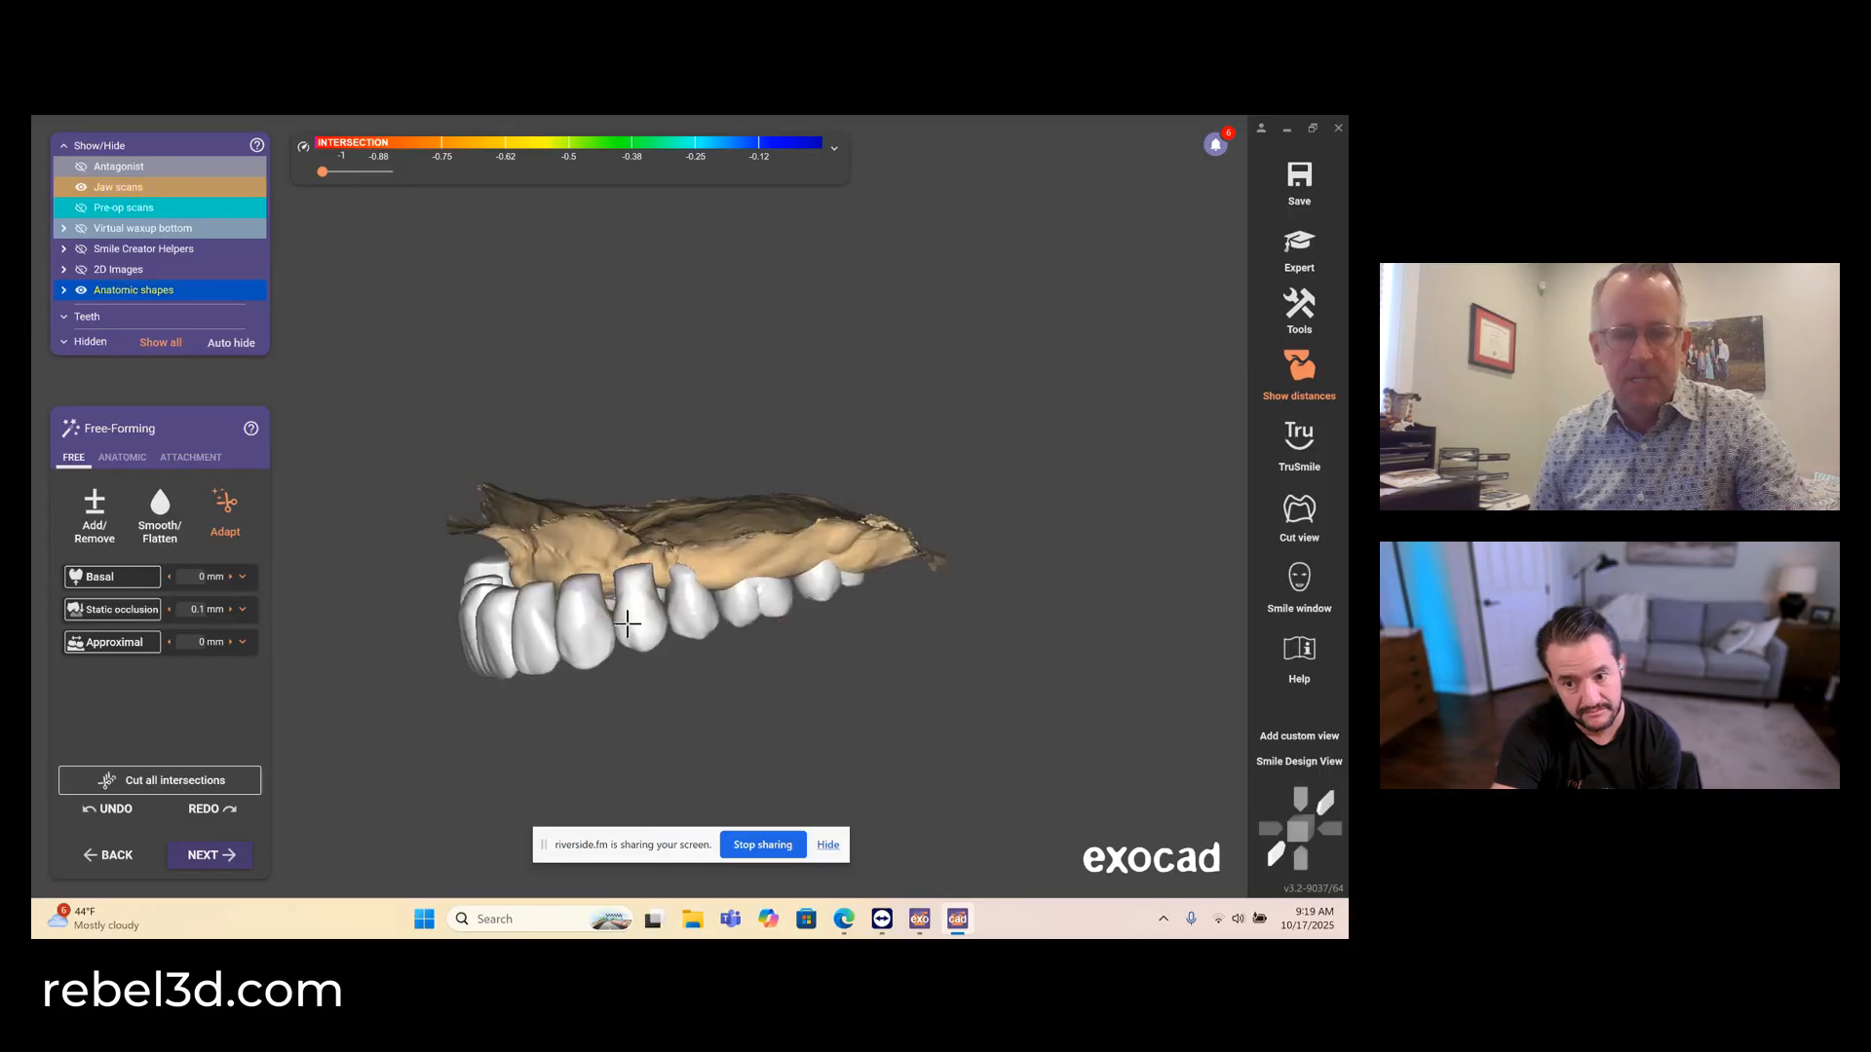
{"action": "right_click_drag", "start_coordinate": [655, 642], "coordinate": [618, 652]}
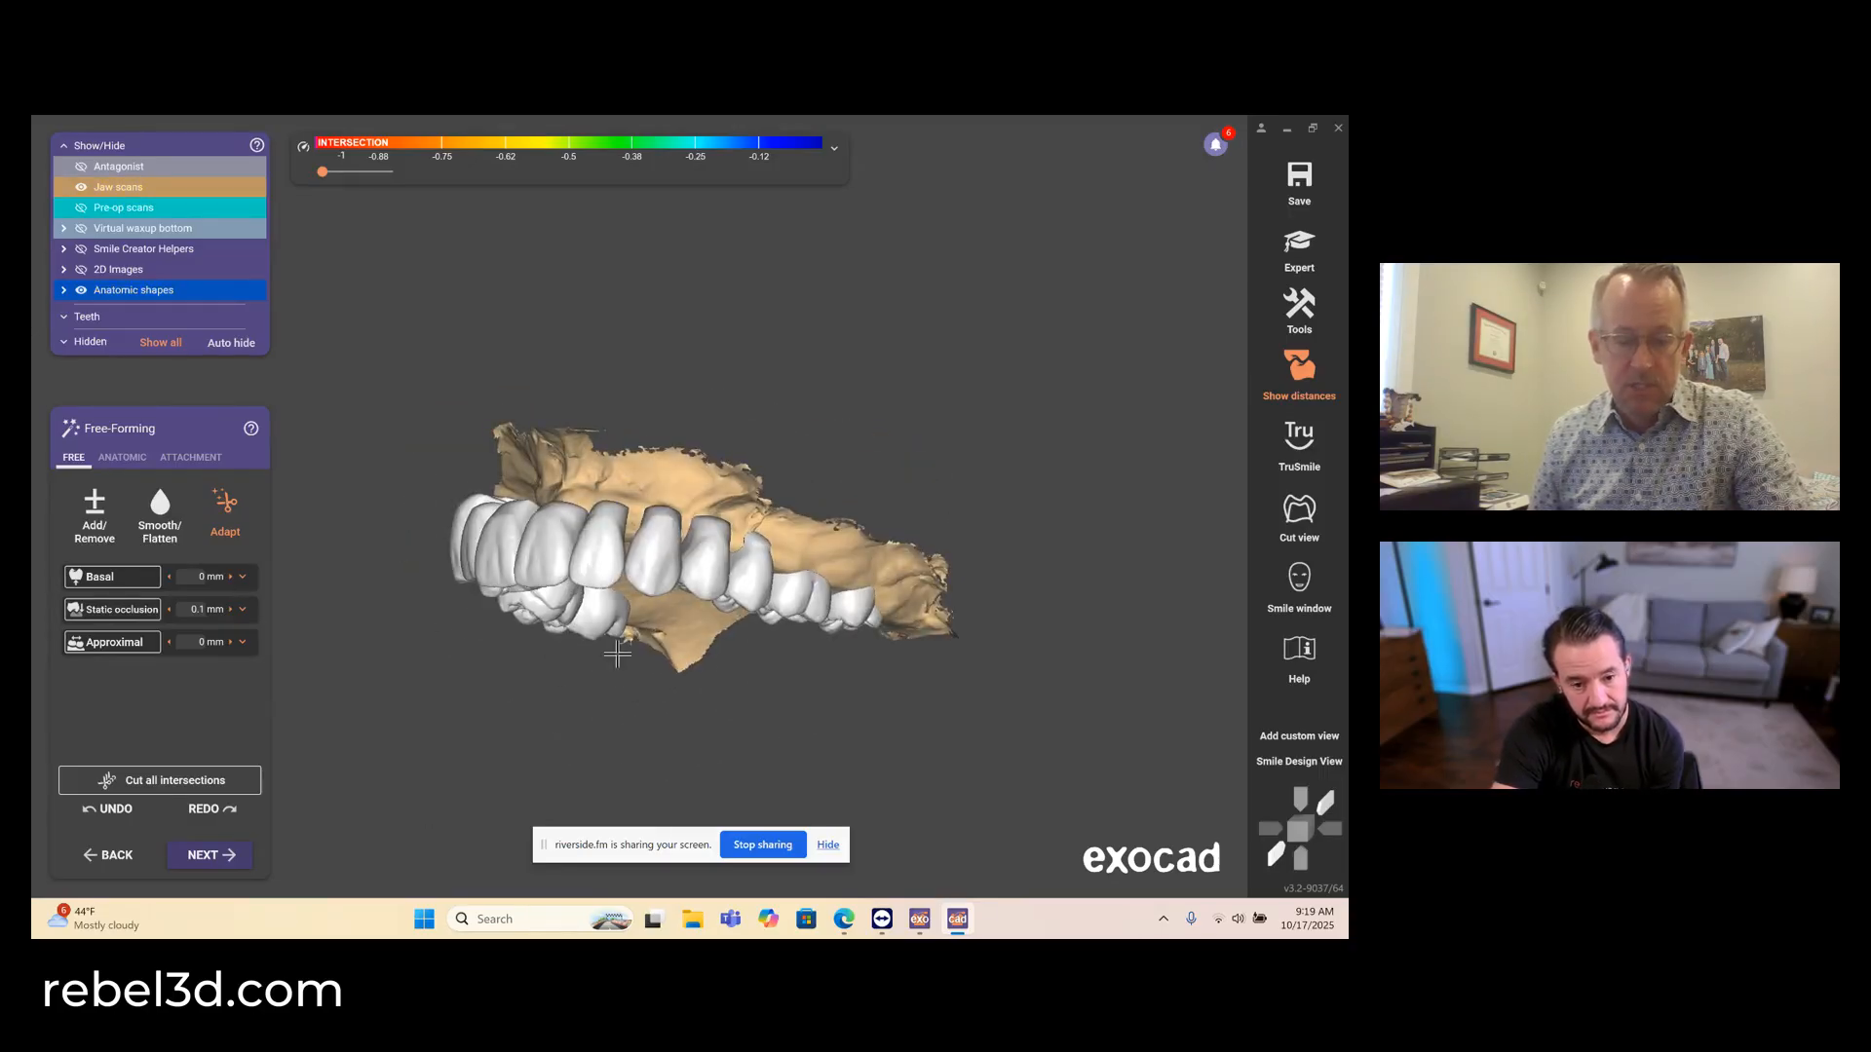
{"action": "left_click", "coordinate": [194, 856]}
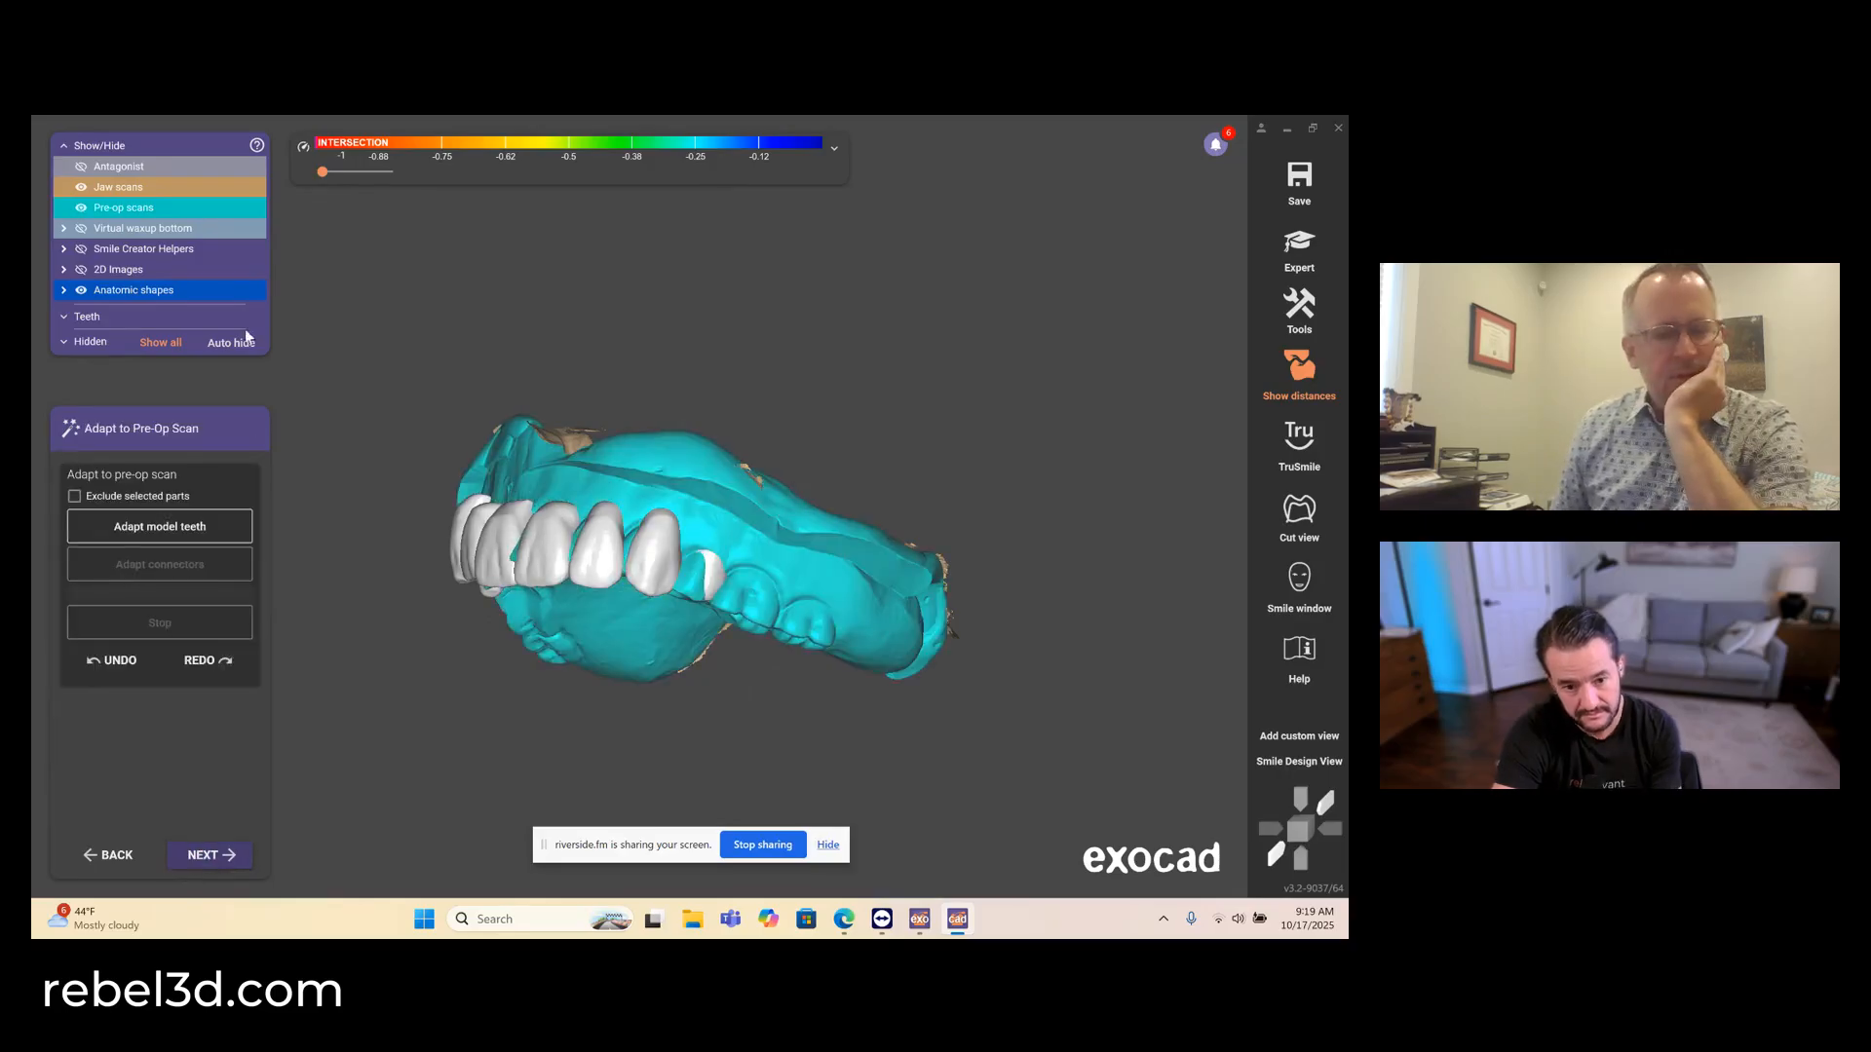
{"action": "left_click", "coordinate": [142, 207]}
{"action": "right_click_drag", "start_coordinate": [509, 415], "coordinate": [513, 421]}
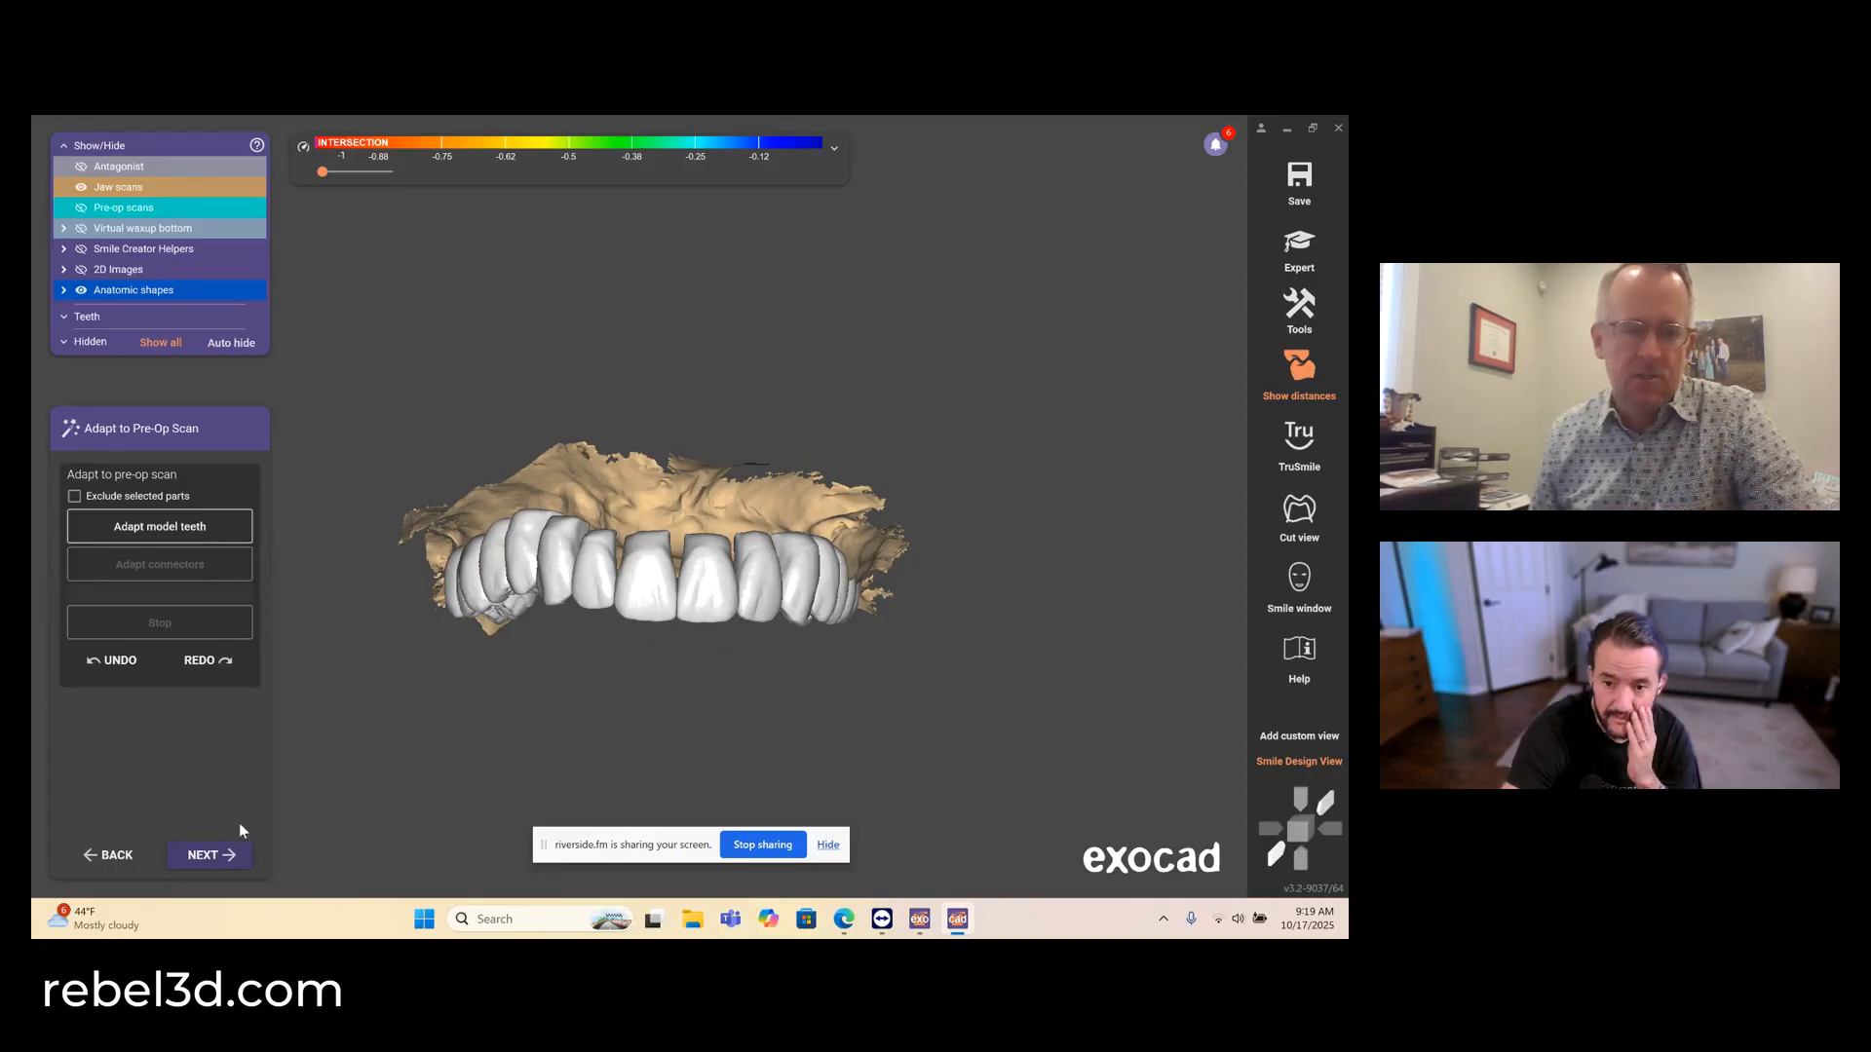
{"action": "left_click", "coordinate": [187, 855]}
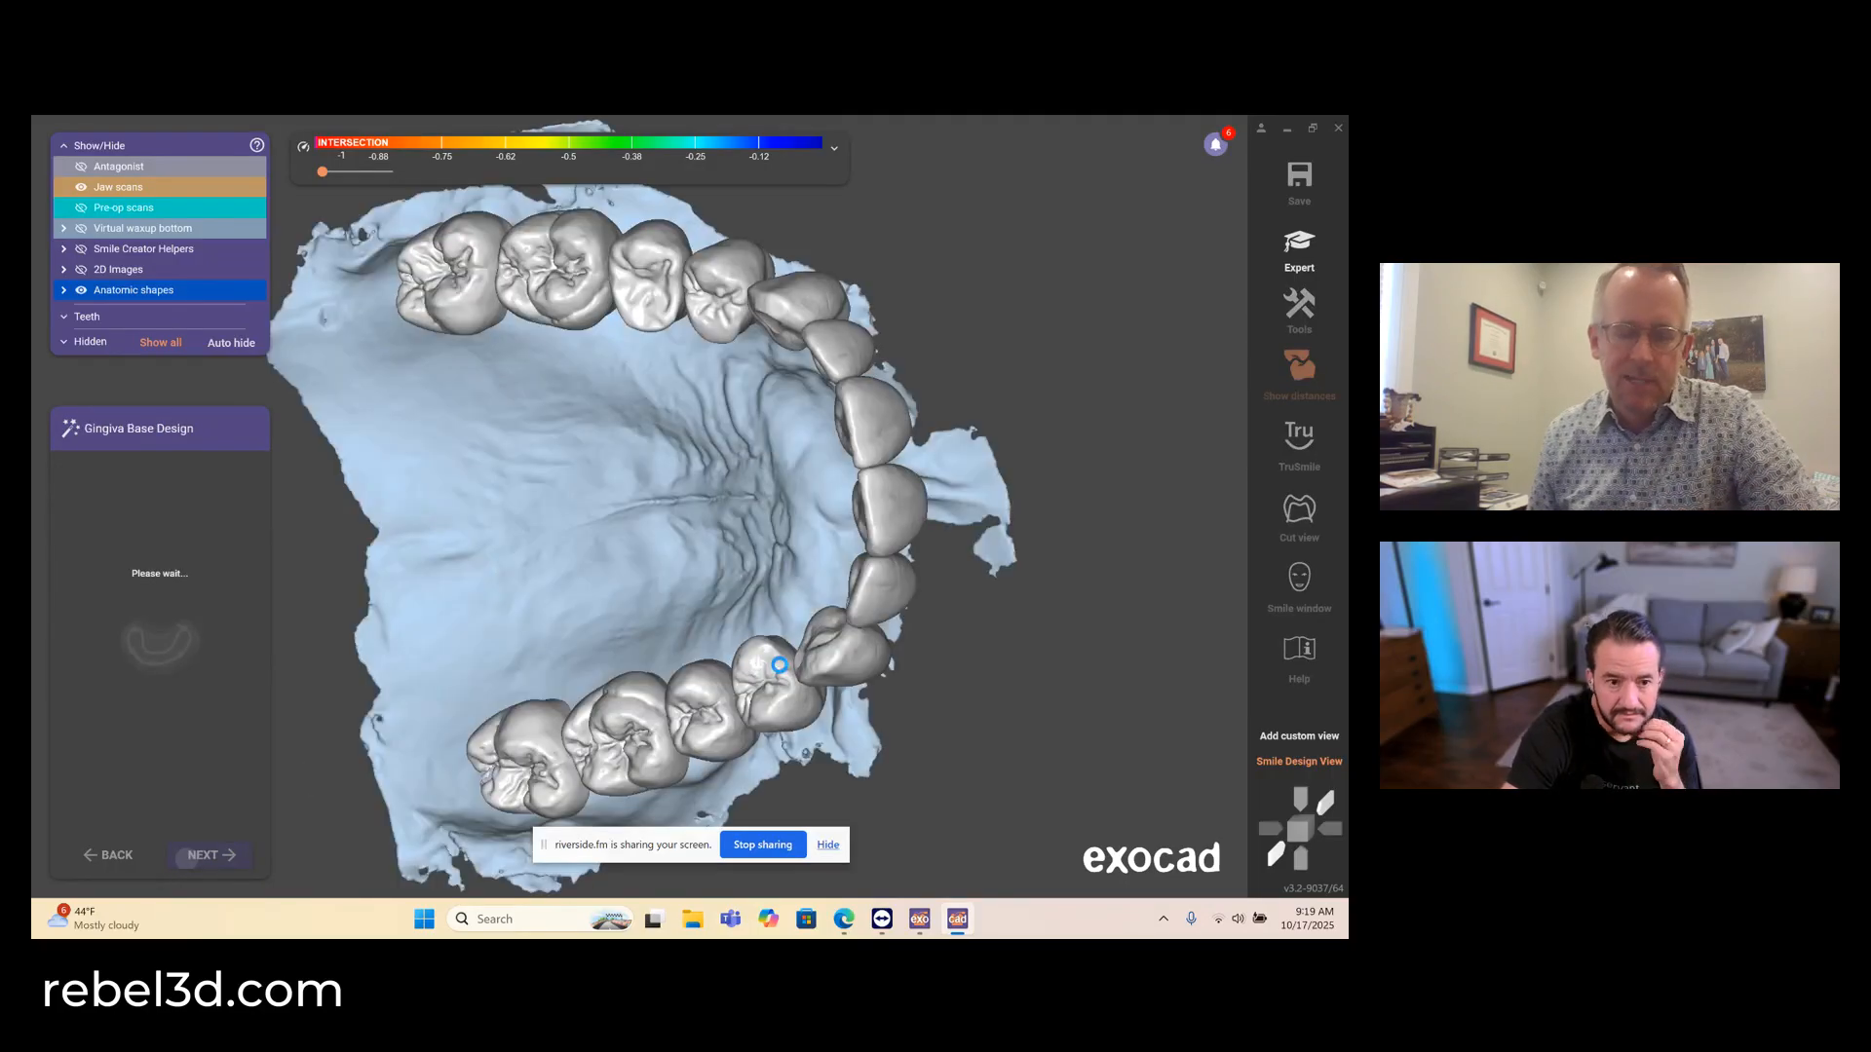
- Start the gingiva base margin line for teeth 2–15 with points buccal to and behind the last upper right molar
{"action": "right_click_drag", "start_coordinate": [778, 665], "coordinate": [739, 698]}
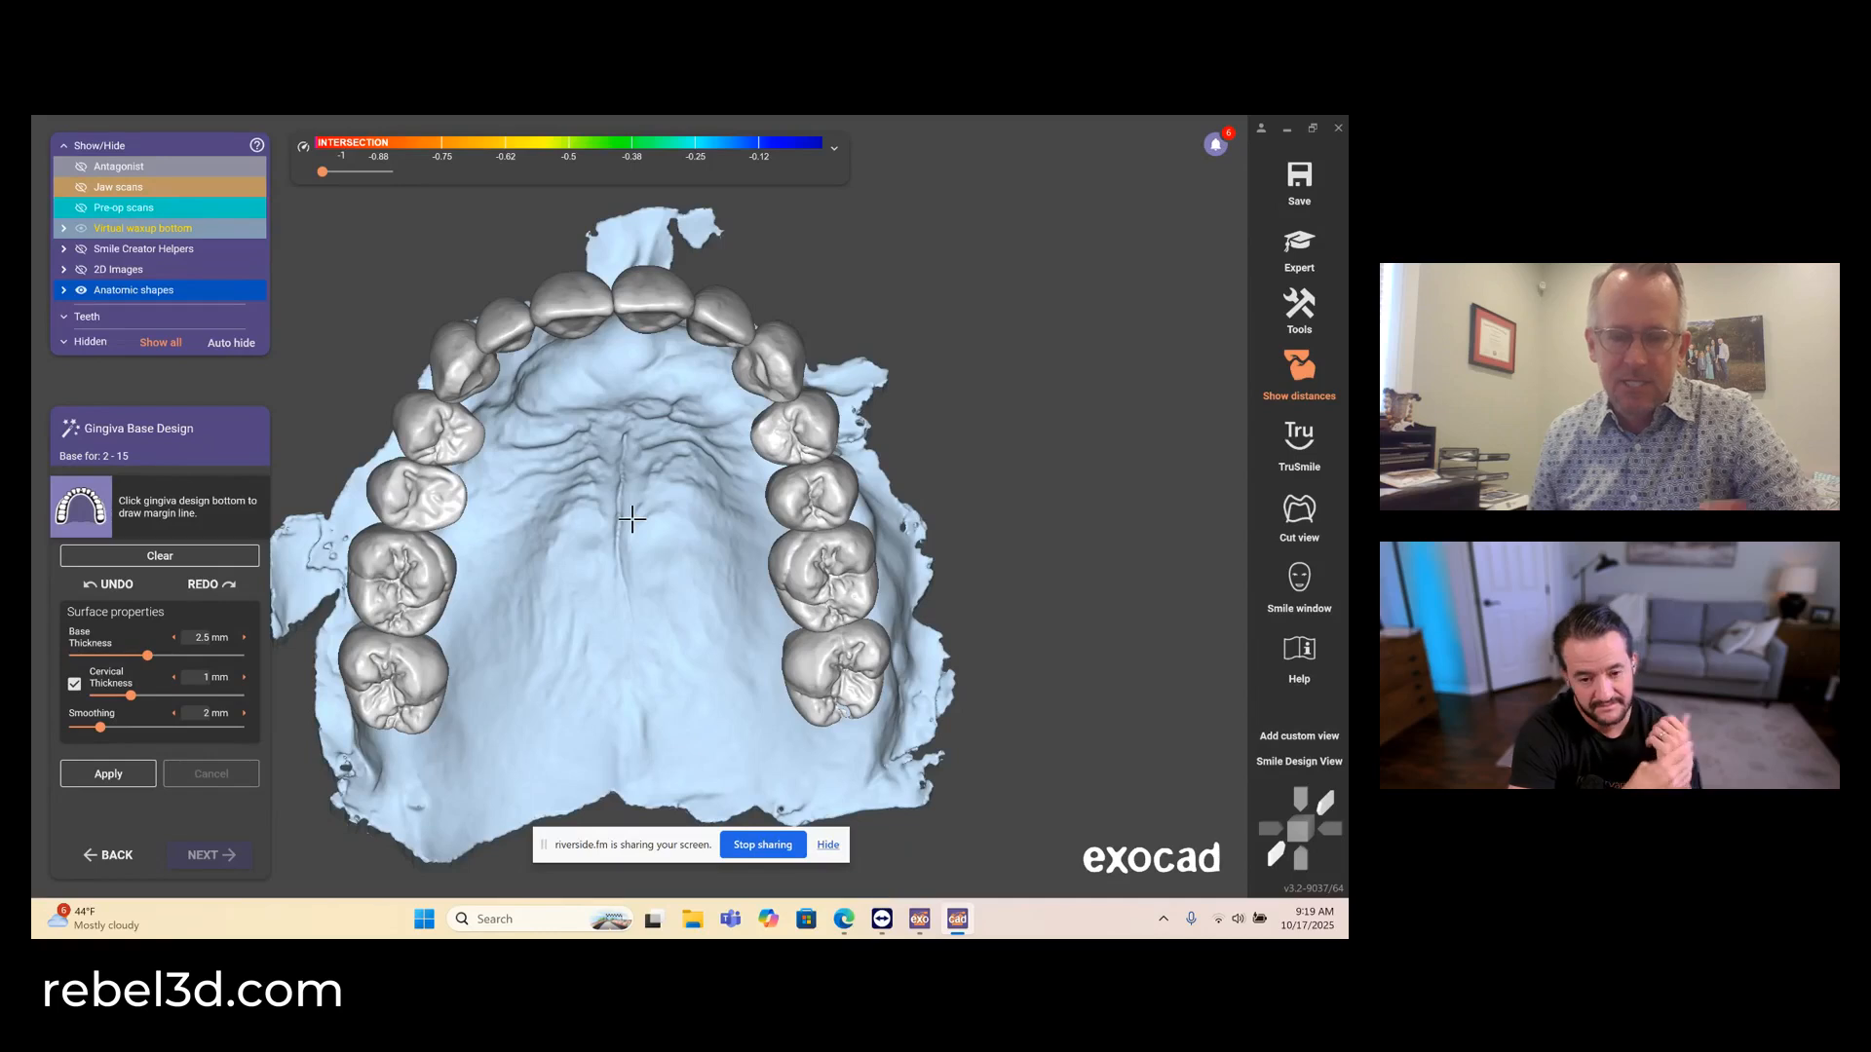
{"action": "left_click", "coordinate": [149, 774]}
{"action": "scroll", "coordinate": [362, 692], "scroll_direction": "up", "scroll_amount": 5}
{"action": "left_click", "coordinate": [377, 748]}
{"action": "left_click", "coordinate": [402, 777]}
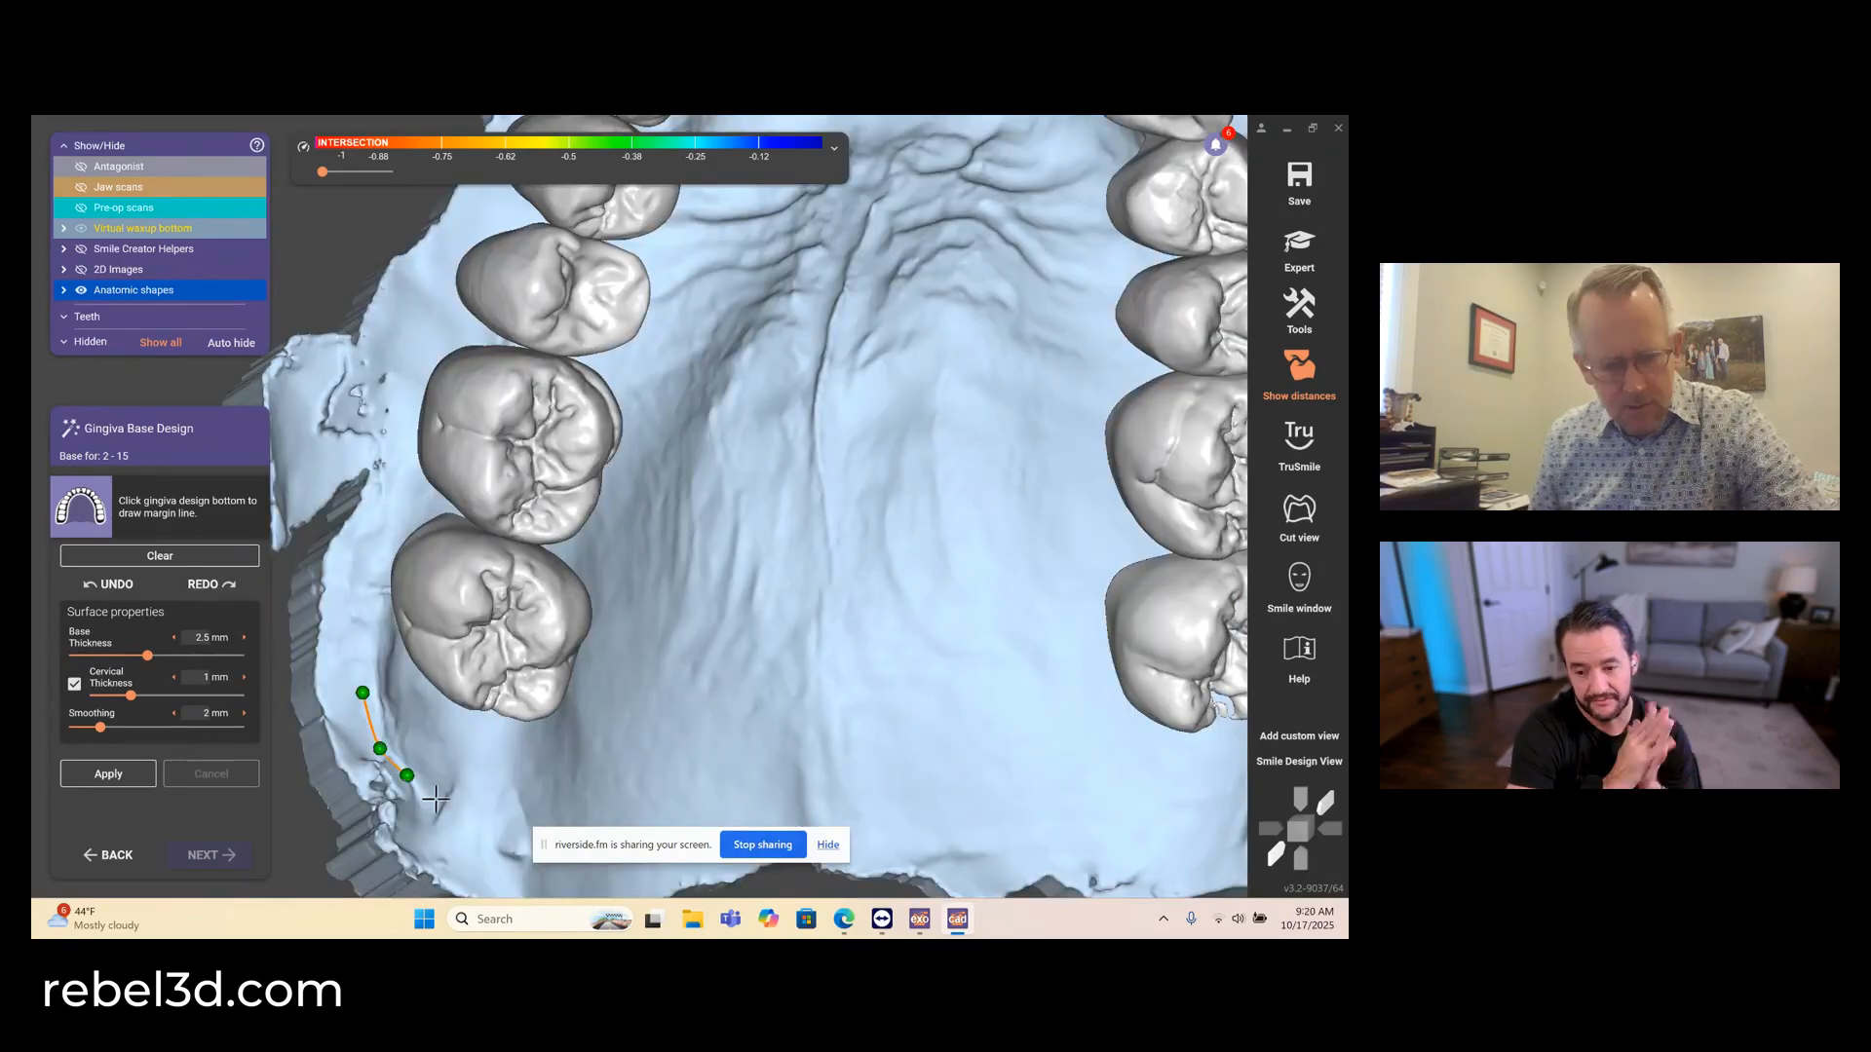
{"action": "right_click_drag", "start_coordinate": [402, 777], "coordinate": [429, 799]}
{"action": "left_click", "coordinate": [475, 836]}
{"action": "scroll", "coordinate": [487, 818], "scroll_direction": "down", "scroll_amount": 4}
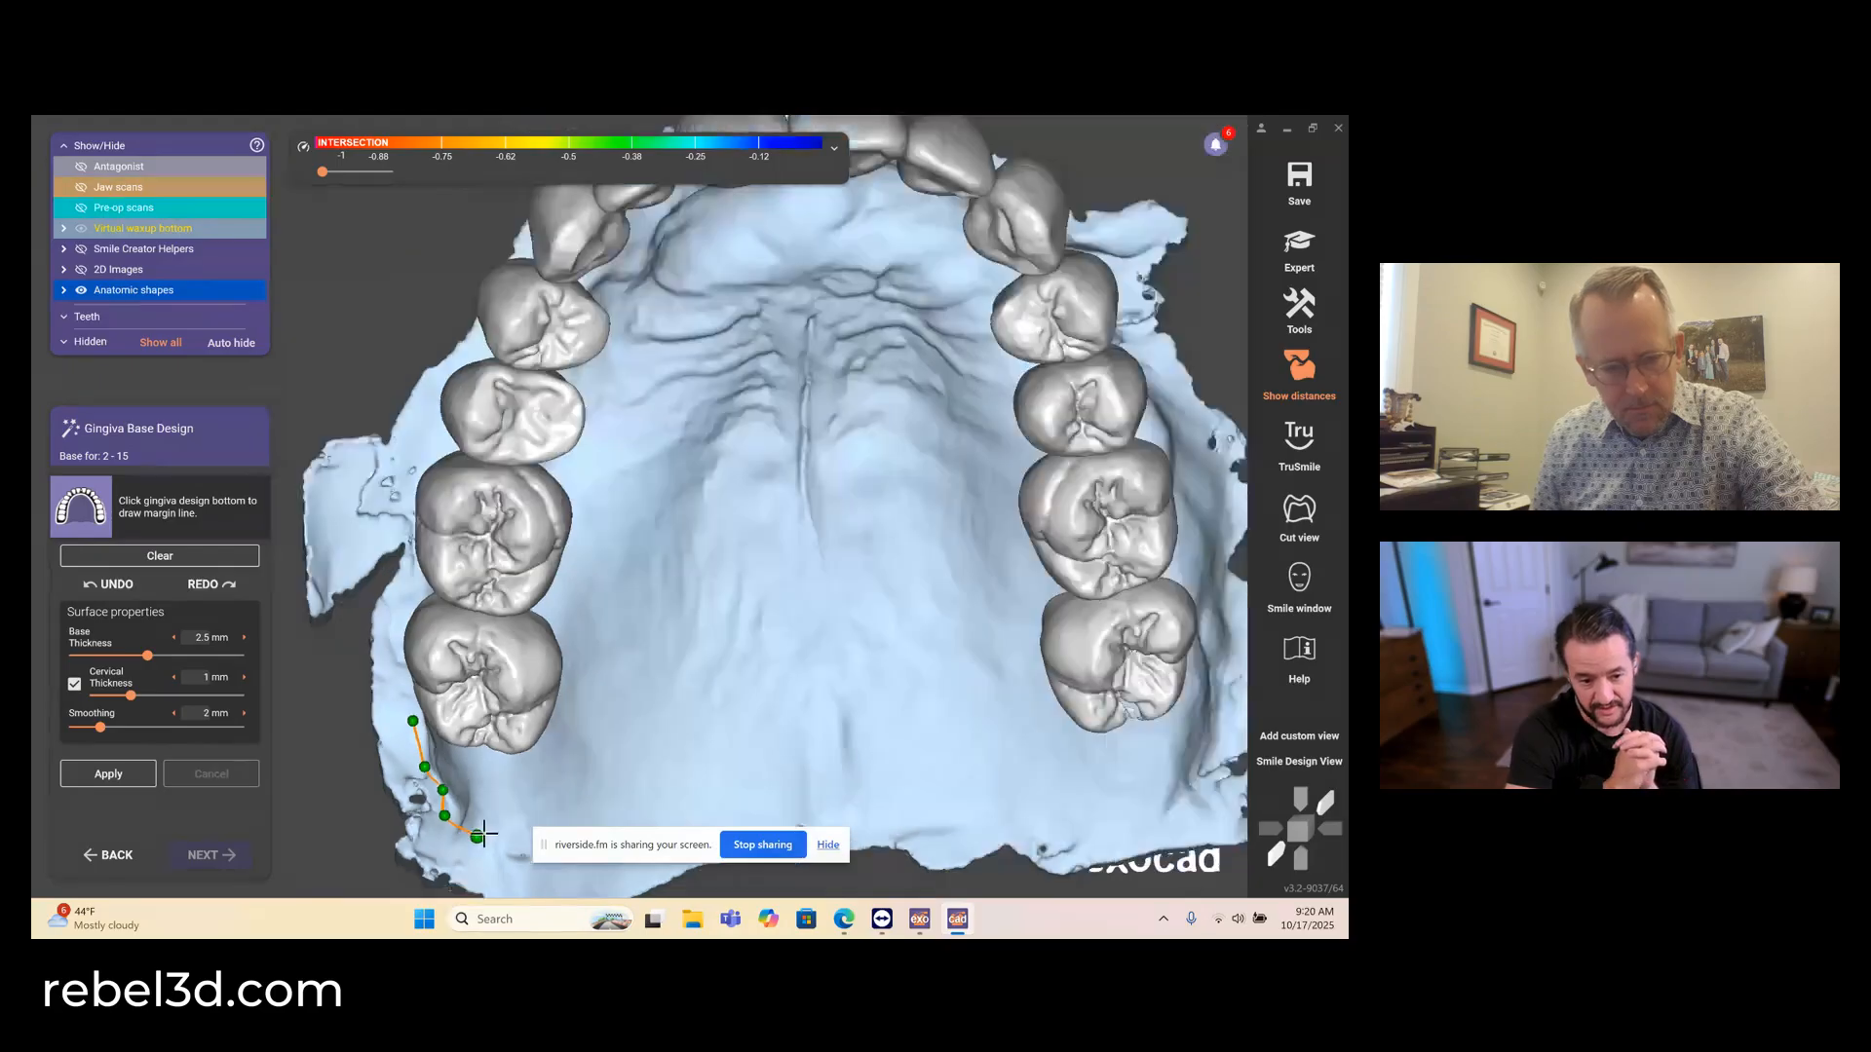
- Continue the gingiva margin line across the posterior palate, behind the last upper left molar and forward along the left buccal vestibule
{"action": "scroll", "coordinate": [584, 755], "scroll_direction": "up", "scroll_amount": 2}
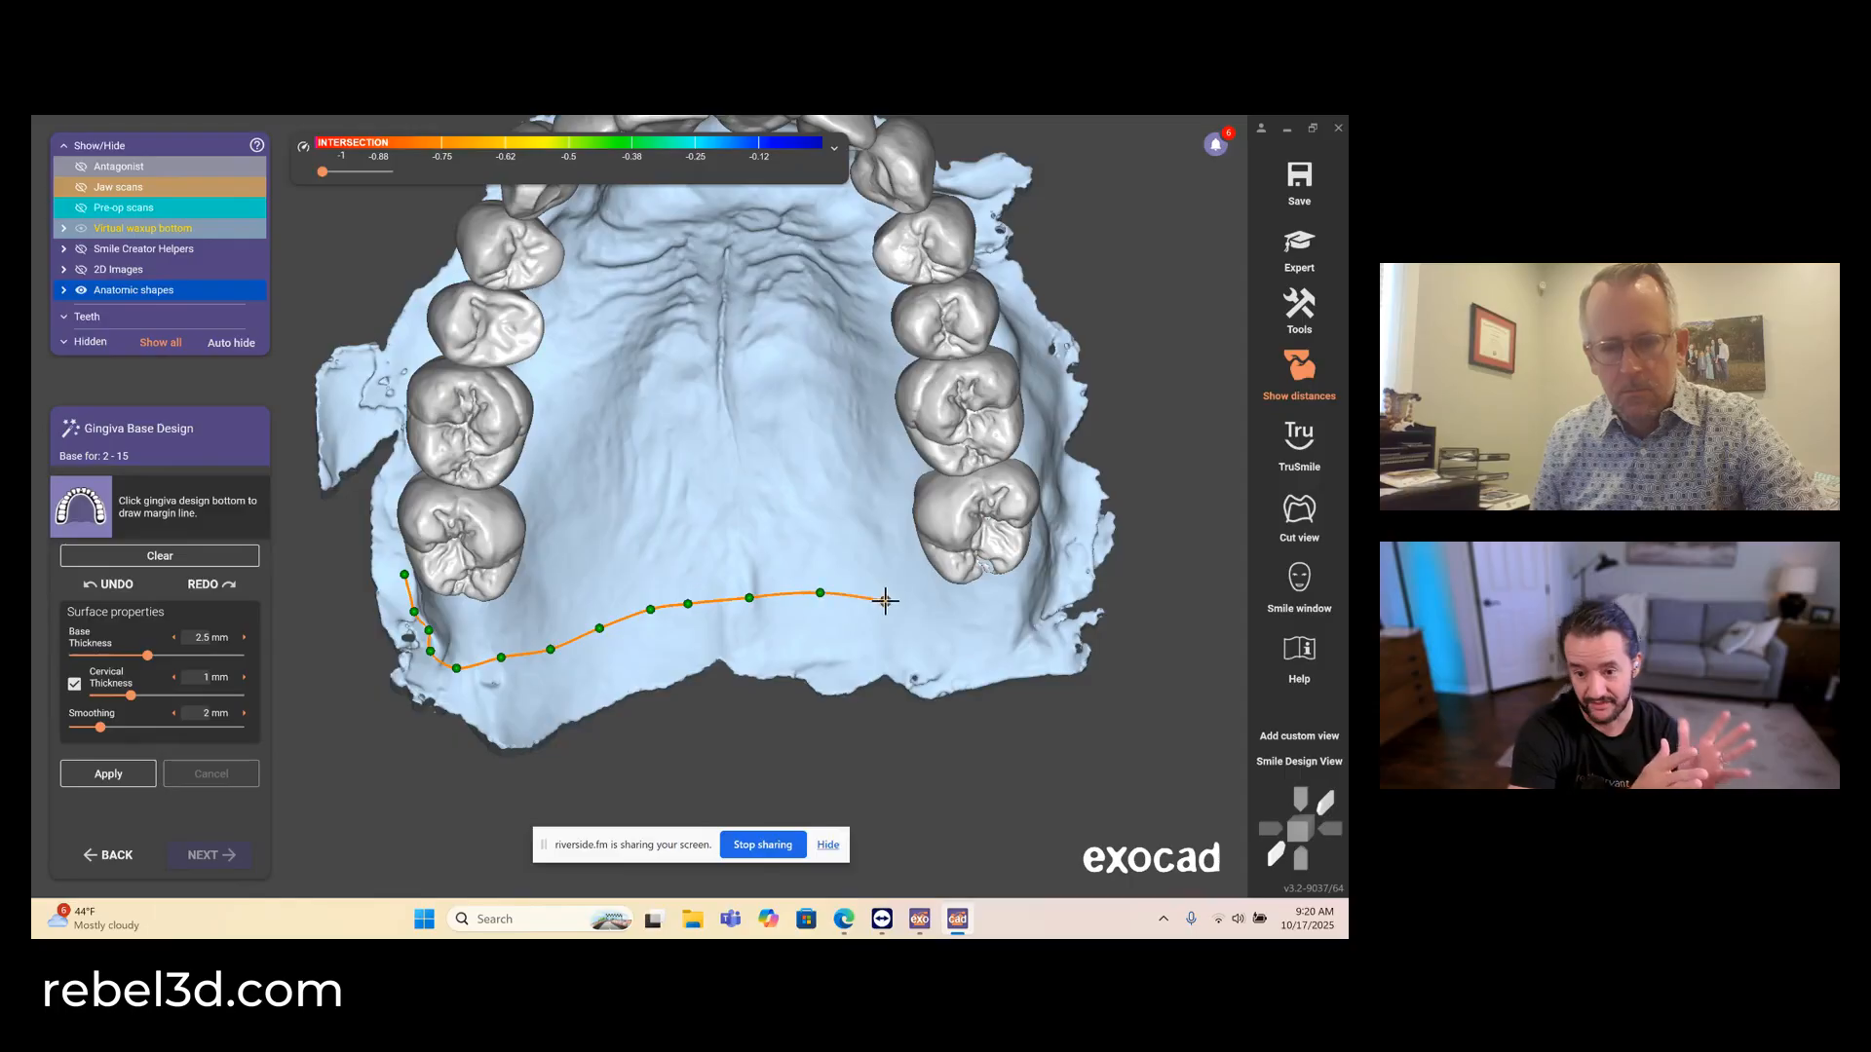
{"action": "left_click", "coordinate": [1035, 626]}
{"action": "right_click_drag", "start_coordinate": [1035, 627], "coordinate": [1021, 625]}
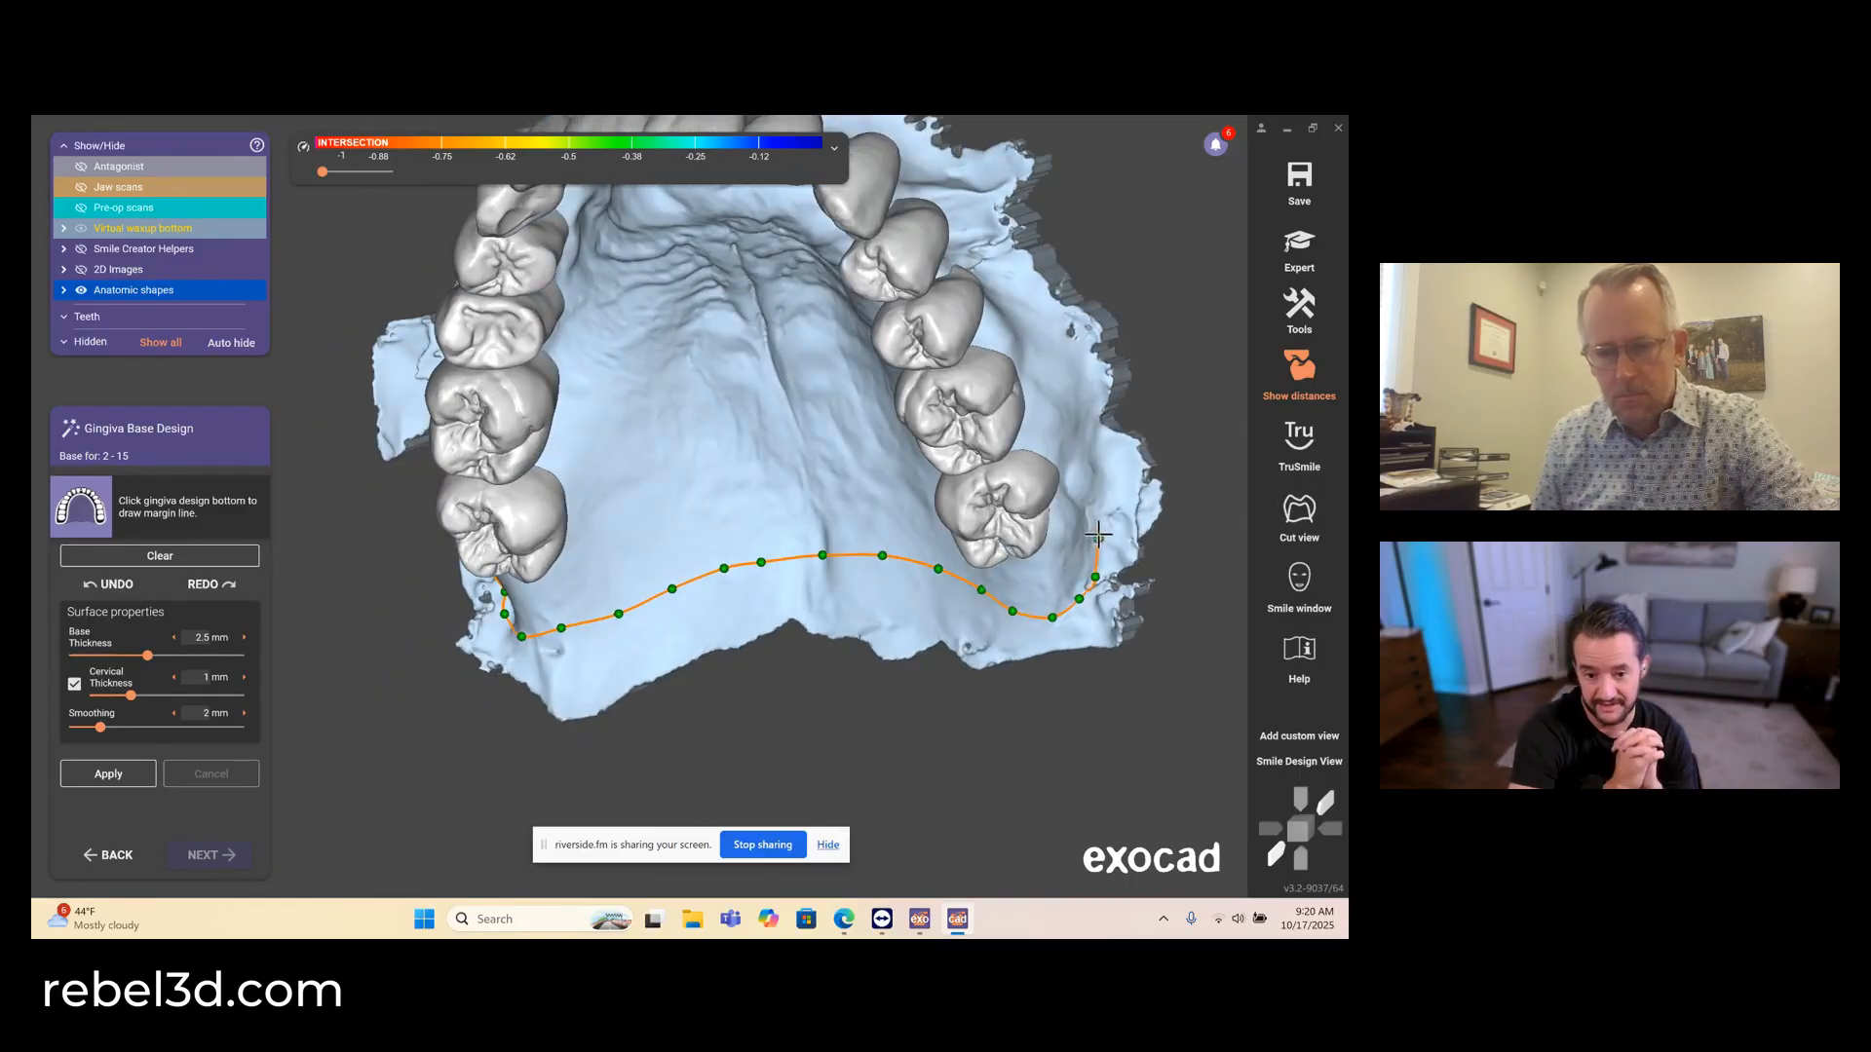
{"action": "right_click_drag", "start_coordinate": [1092, 503], "coordinate": [1097, 443]}
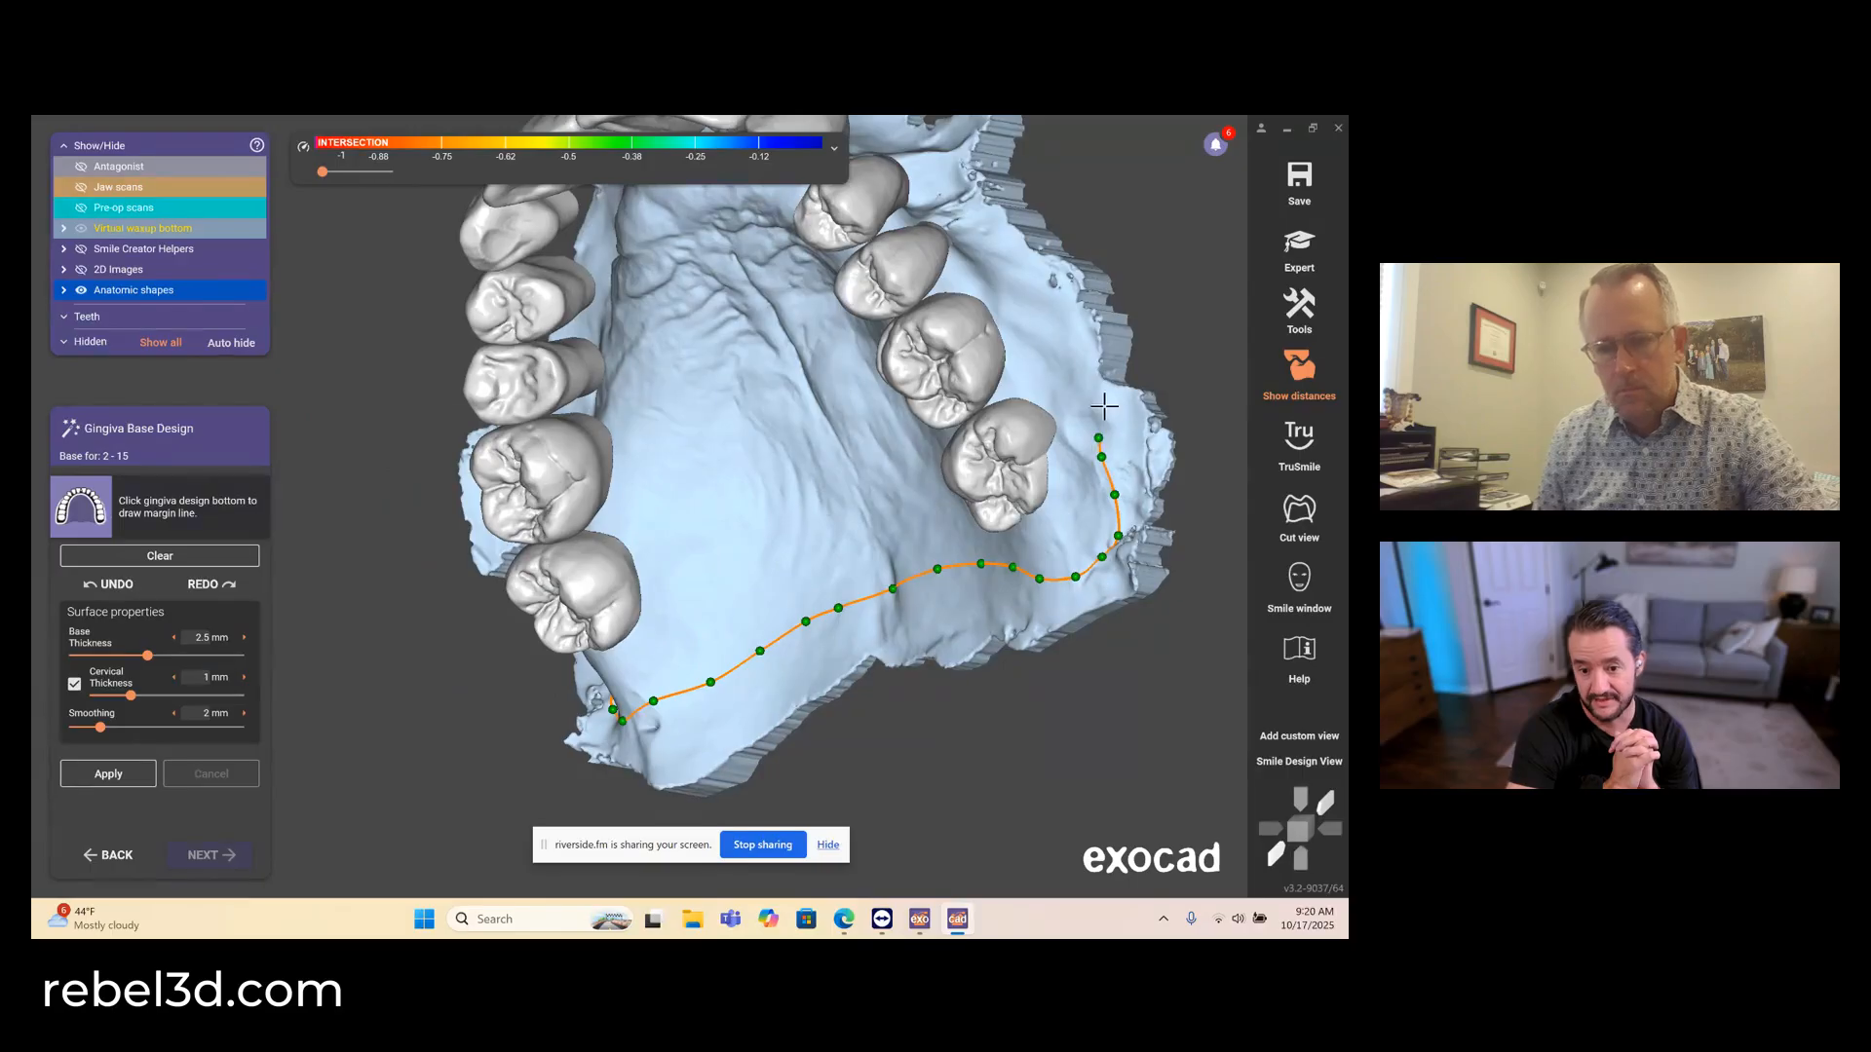
{"action": "left_click", "coordinate": [1033, 287]}
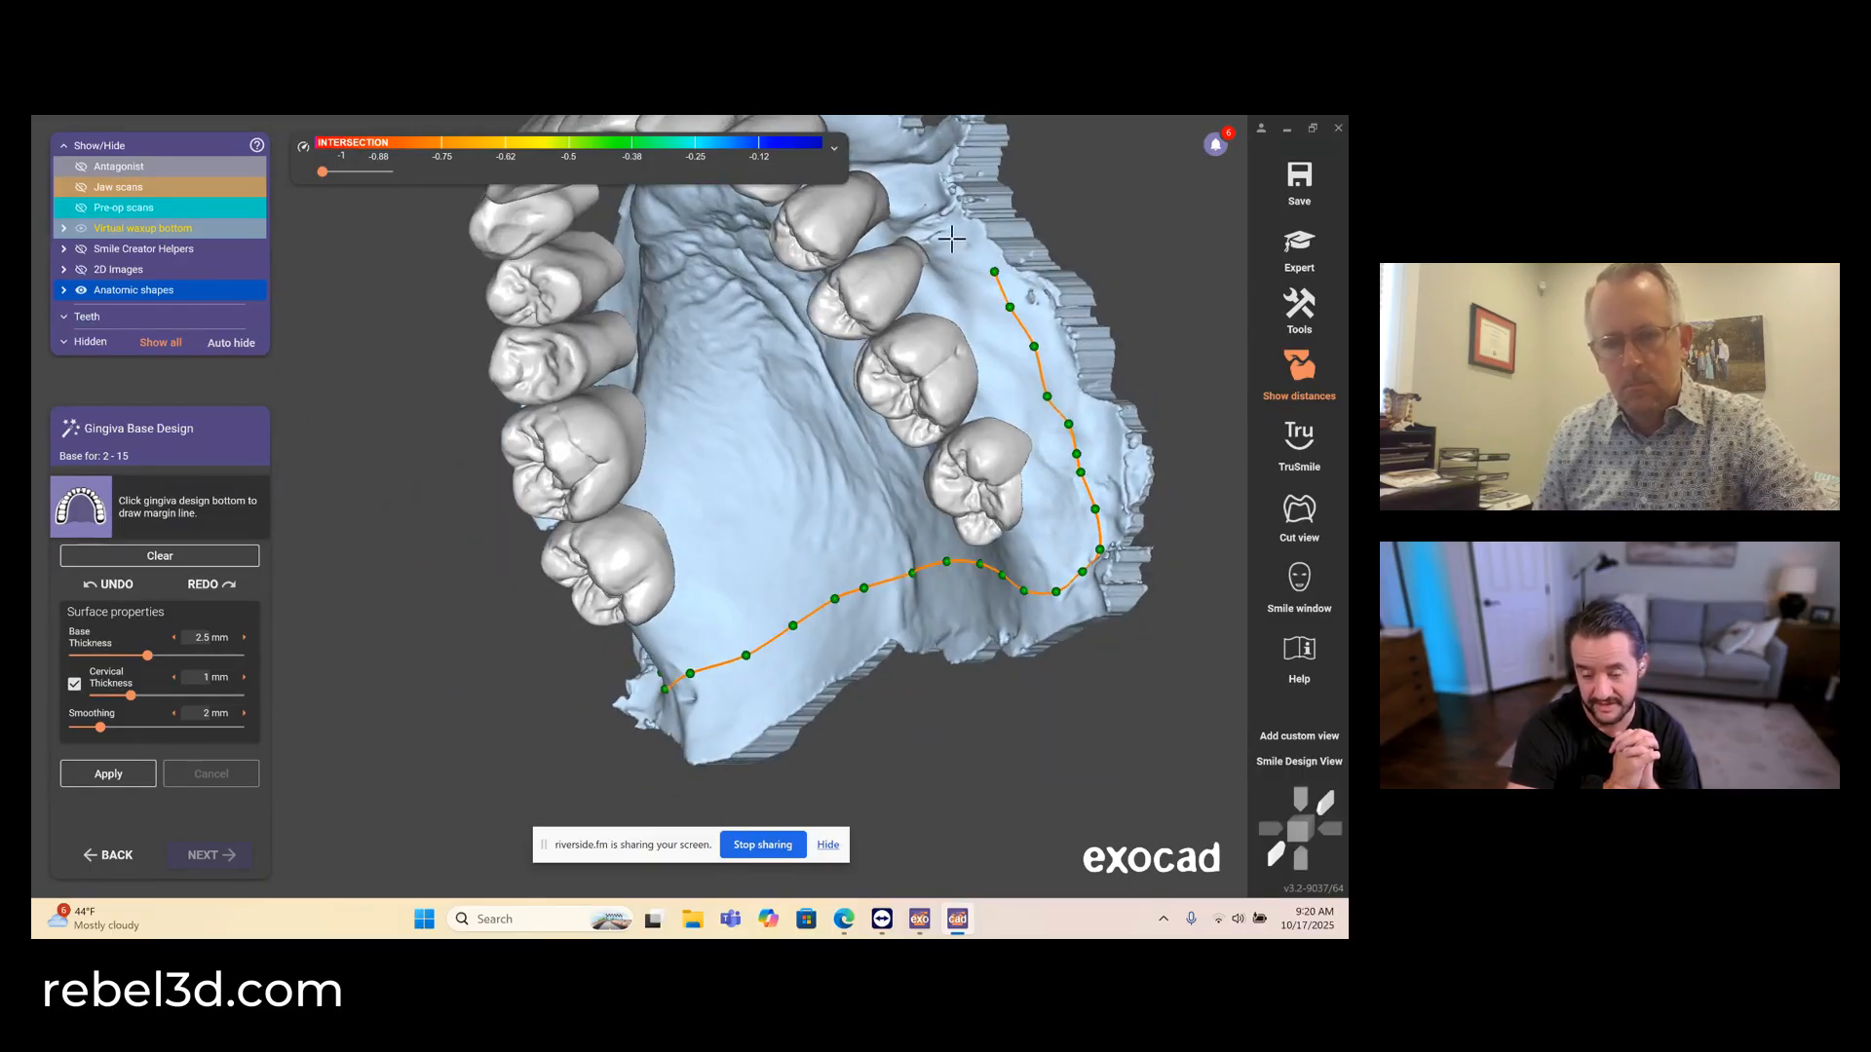
{"action": "right_click_drag", "start_coordinate": [931, 275], "coordinate": [914, 307]}
{"action": "left_click", "coordinate": [914, 307]}
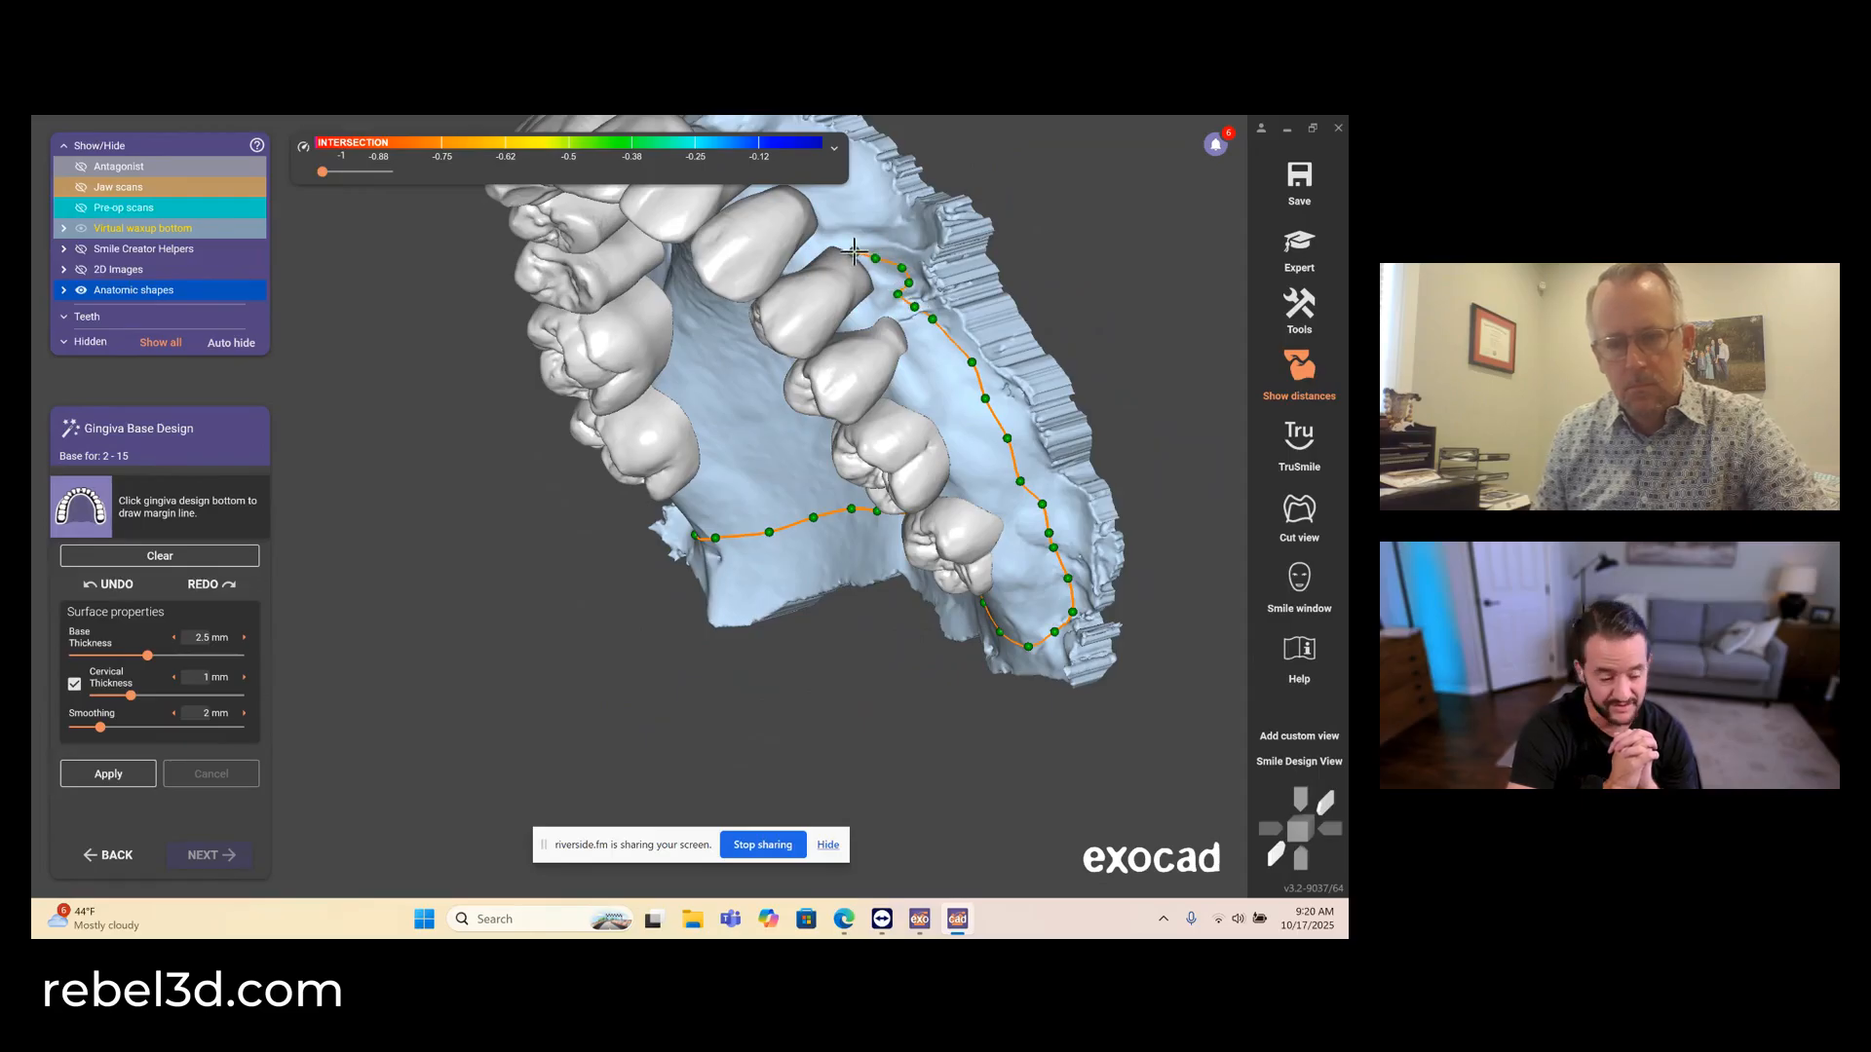
- Extend the margin line forward from the left premolars through the labial vestibule, routing it around the midline frenum
{"action": "right_click_drag", "start_coordinate": [894, 206], "coordinate": [906, 596]}
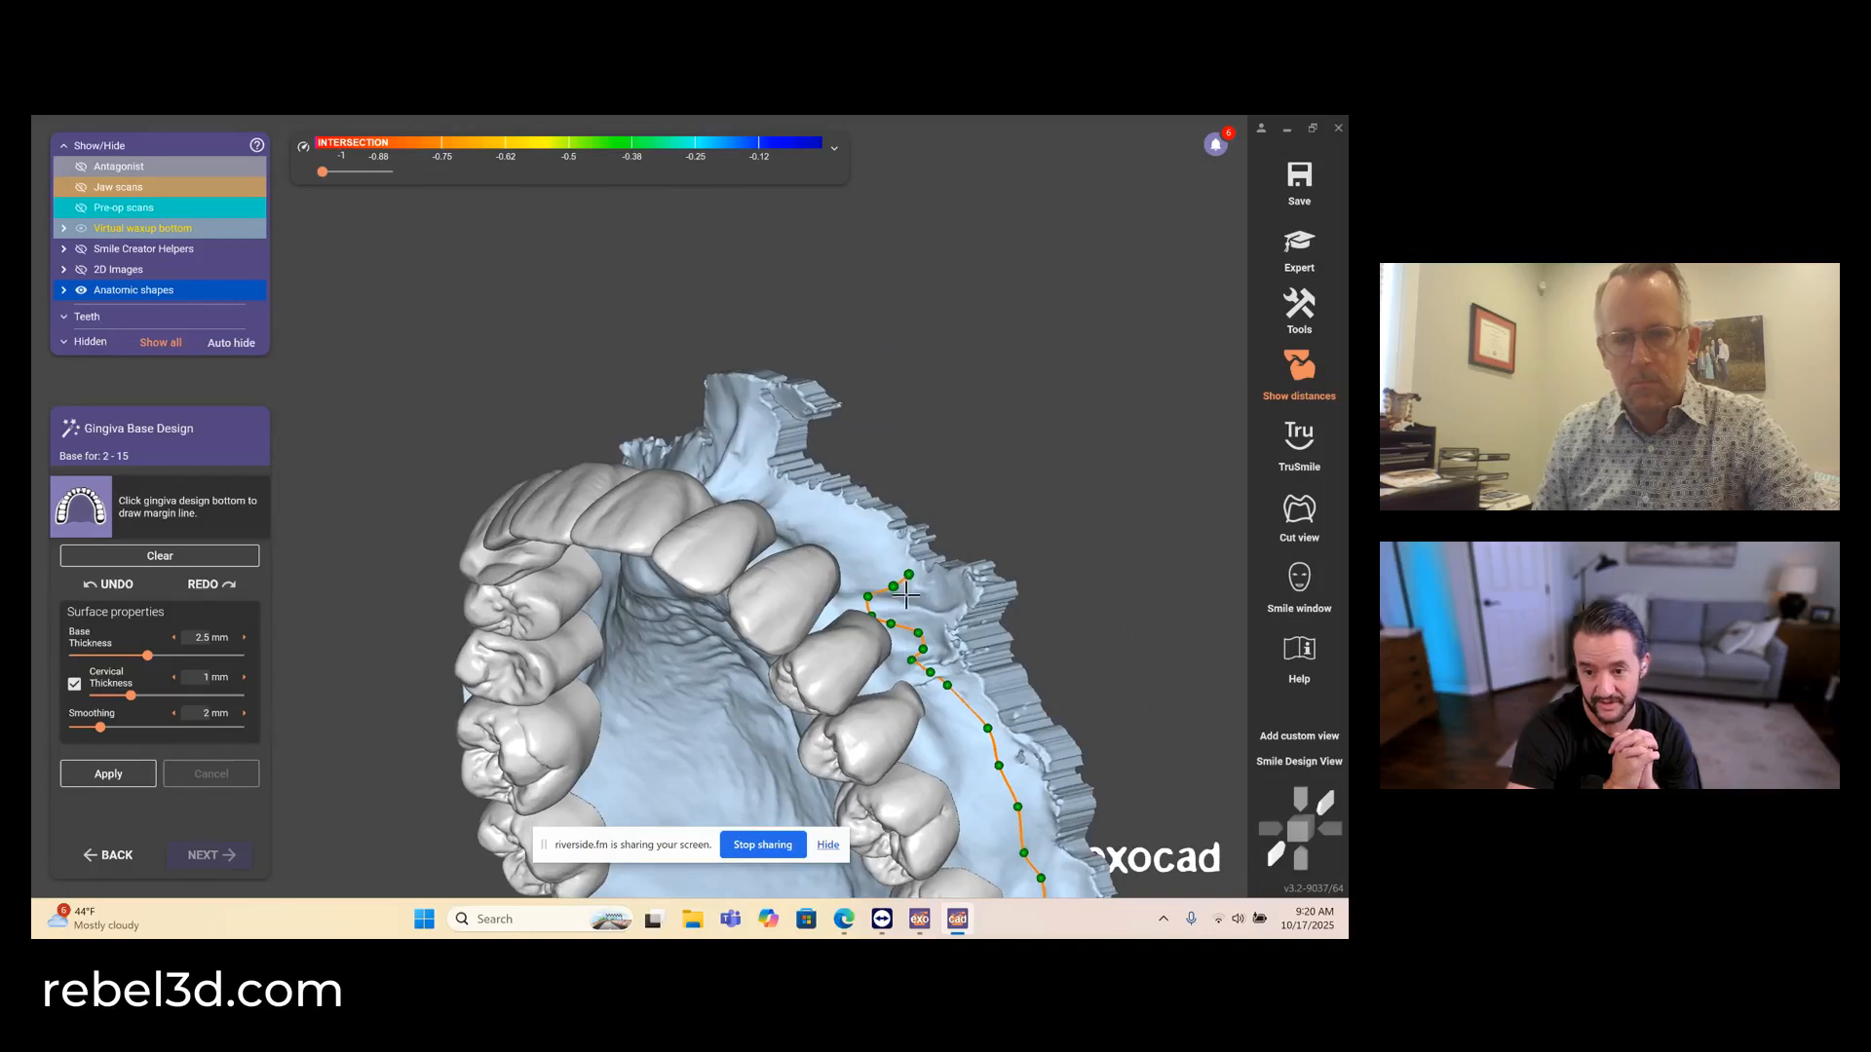
{"action": "left_click", "coordinate": [892, 557]}
{"action": "left_click", "coordinate": [866, 537]}
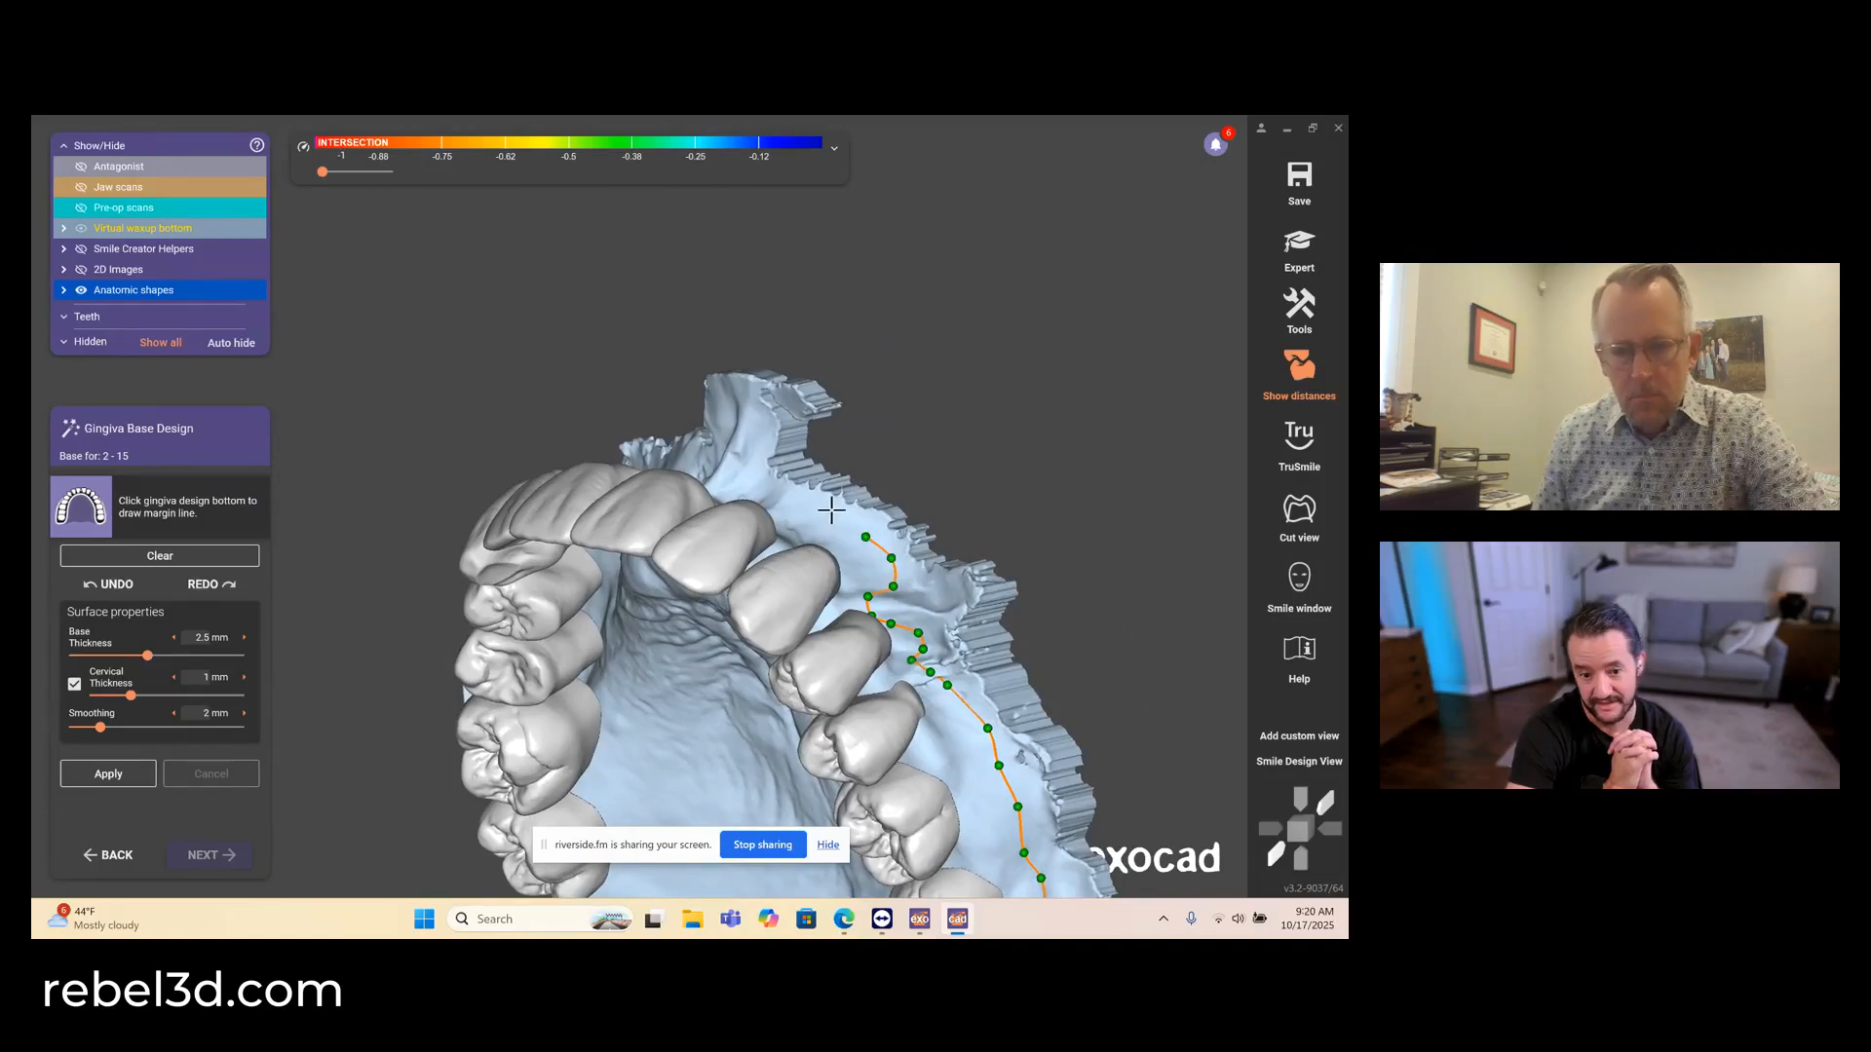
{"action": "right_click_drag", "start_coordinate": [792, 494], "coordinate": [785, 495]}
{"action": "left_click", "coordinate": [801, 506]}
{"action": "left_click", "coordinate": [786, 495]}
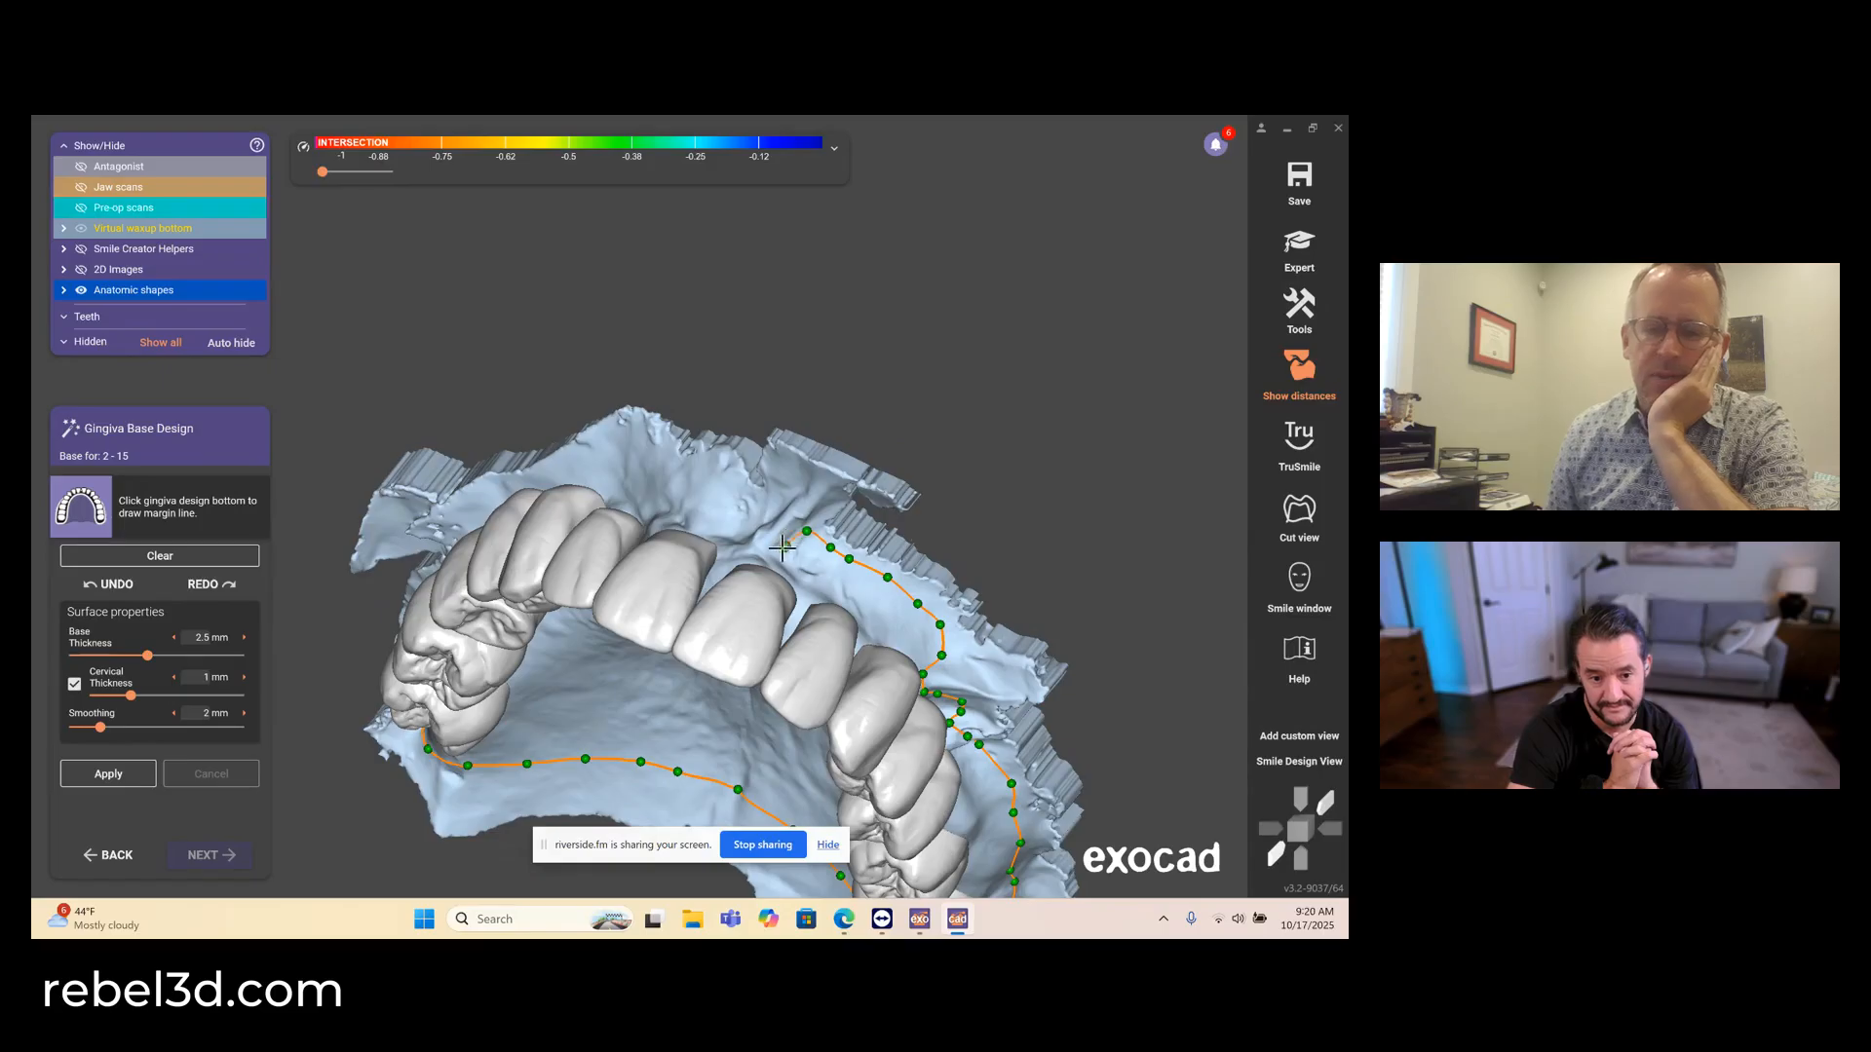
{"action": "right_click_drag", "start_coordinate": [752, 499], "coordinate": [701, 494]}
{"action": "left_click", "coordinate": [751, 498]}
{"action": "left_click", "coordinate": [728, 495]}
{"action": "left_click", "coordinate": [688, 483]}
{"action": "left_click", "coordinate": [694, 486]}
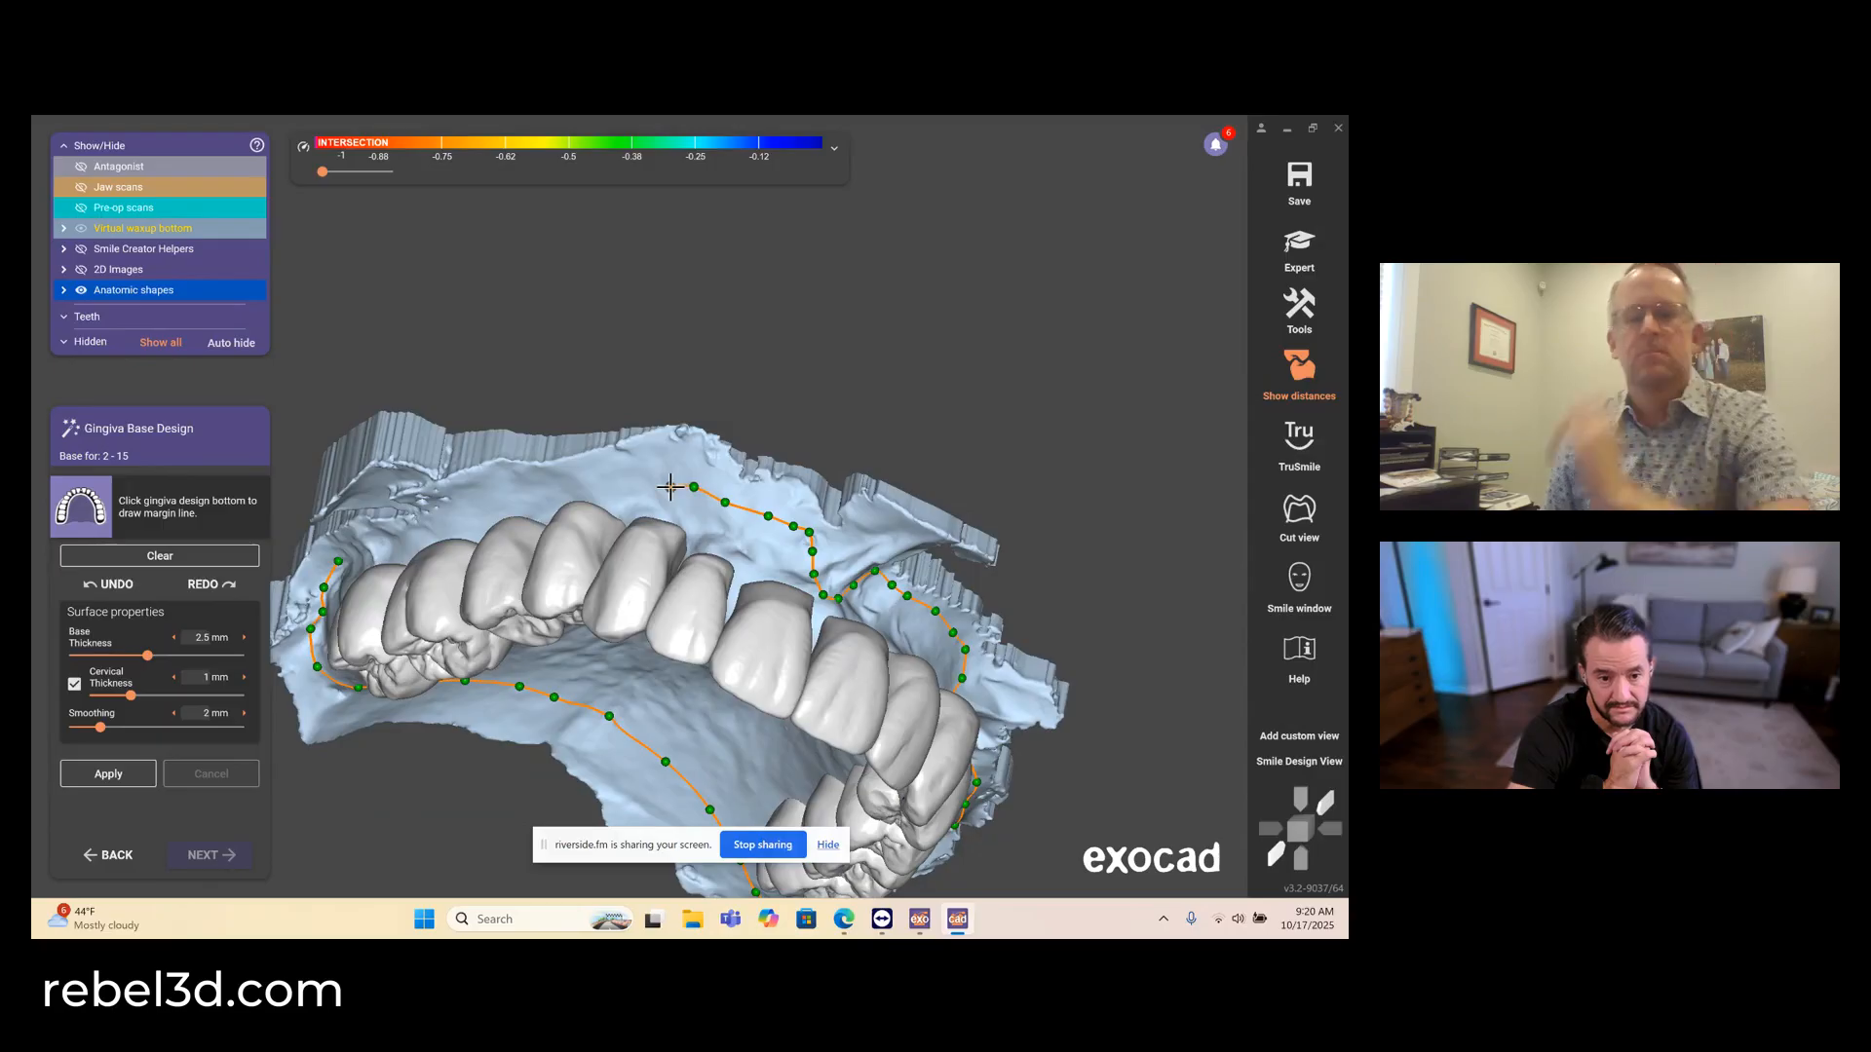
- Run the margin line along the right buccal vestibule, close it, and generate the gingiva base for teeth 2–15
{"action": "right_click_drag", "start_coordinate": [624, 488], "coordinate": [639, 498]}
{"action": "left_click", "coordinate": [629, 507]}
{"action": "left_click", "coordinate": [575, 514]}
{"action": "left_click", "coordinate": [529, 519]}
{"action": "left_click", "coordinate": [483, 520]}
{"action": "left_click", "coordinate": [446, 525]}
{"action": "left_click", "coordinate": [401, 524]}
{"action": "right_click_drag", "start_coordinate": [398, 523], "coordinate": [405, 524]}
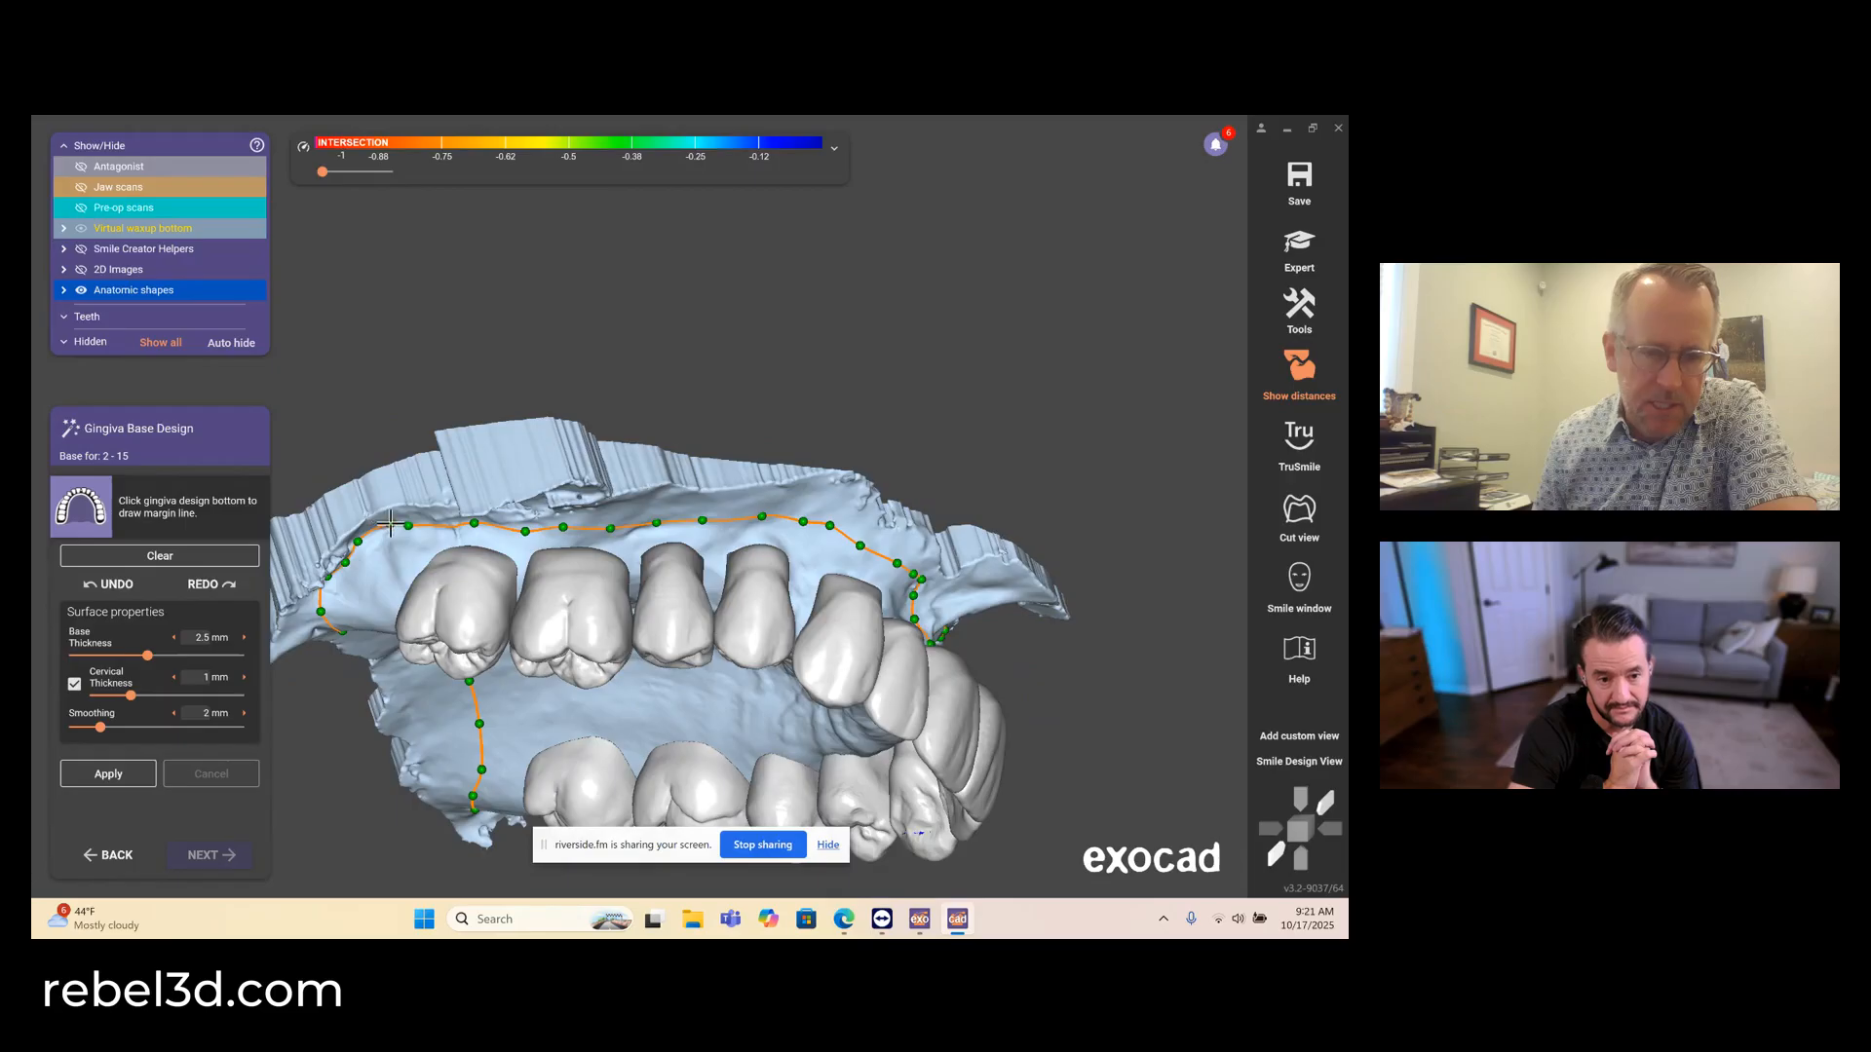
{"action": "double_click", "coordinate": [390, 523]}
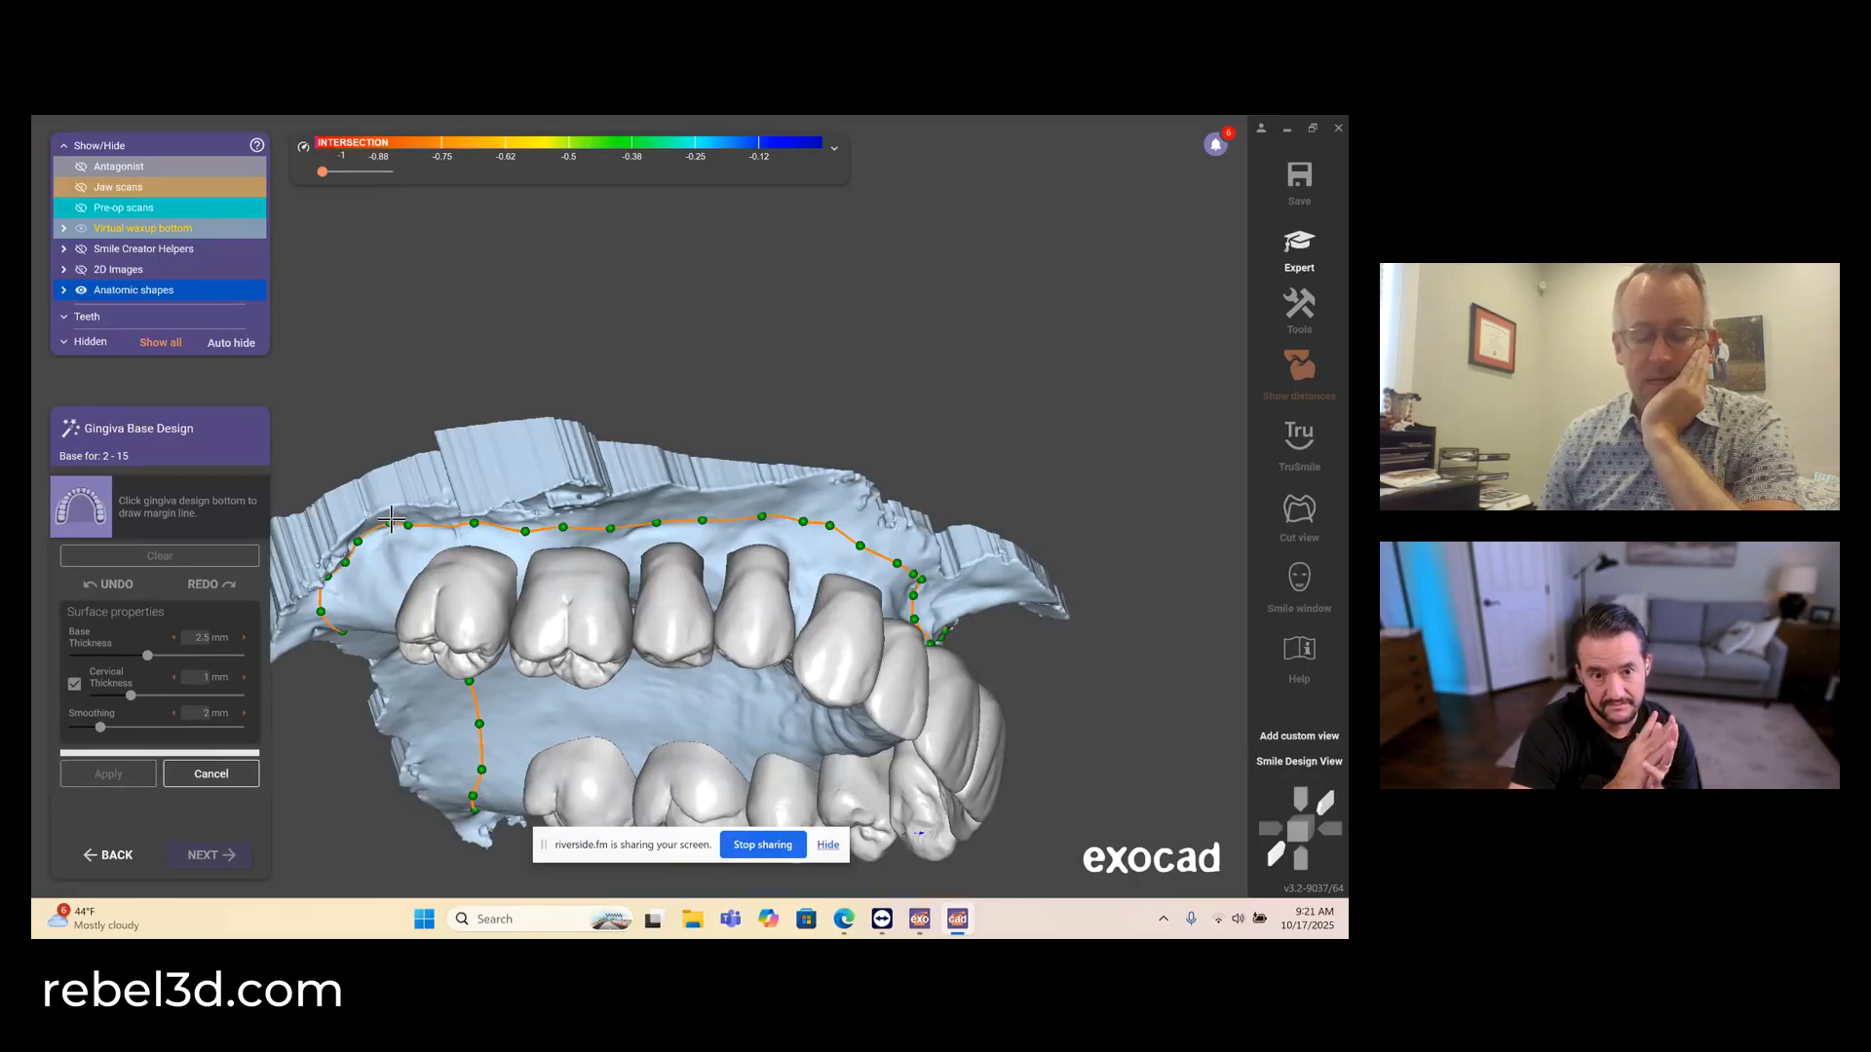
{"action": "right_click_drag", "start_coordinate": [760, 583], "coordinate": [761, 584]}
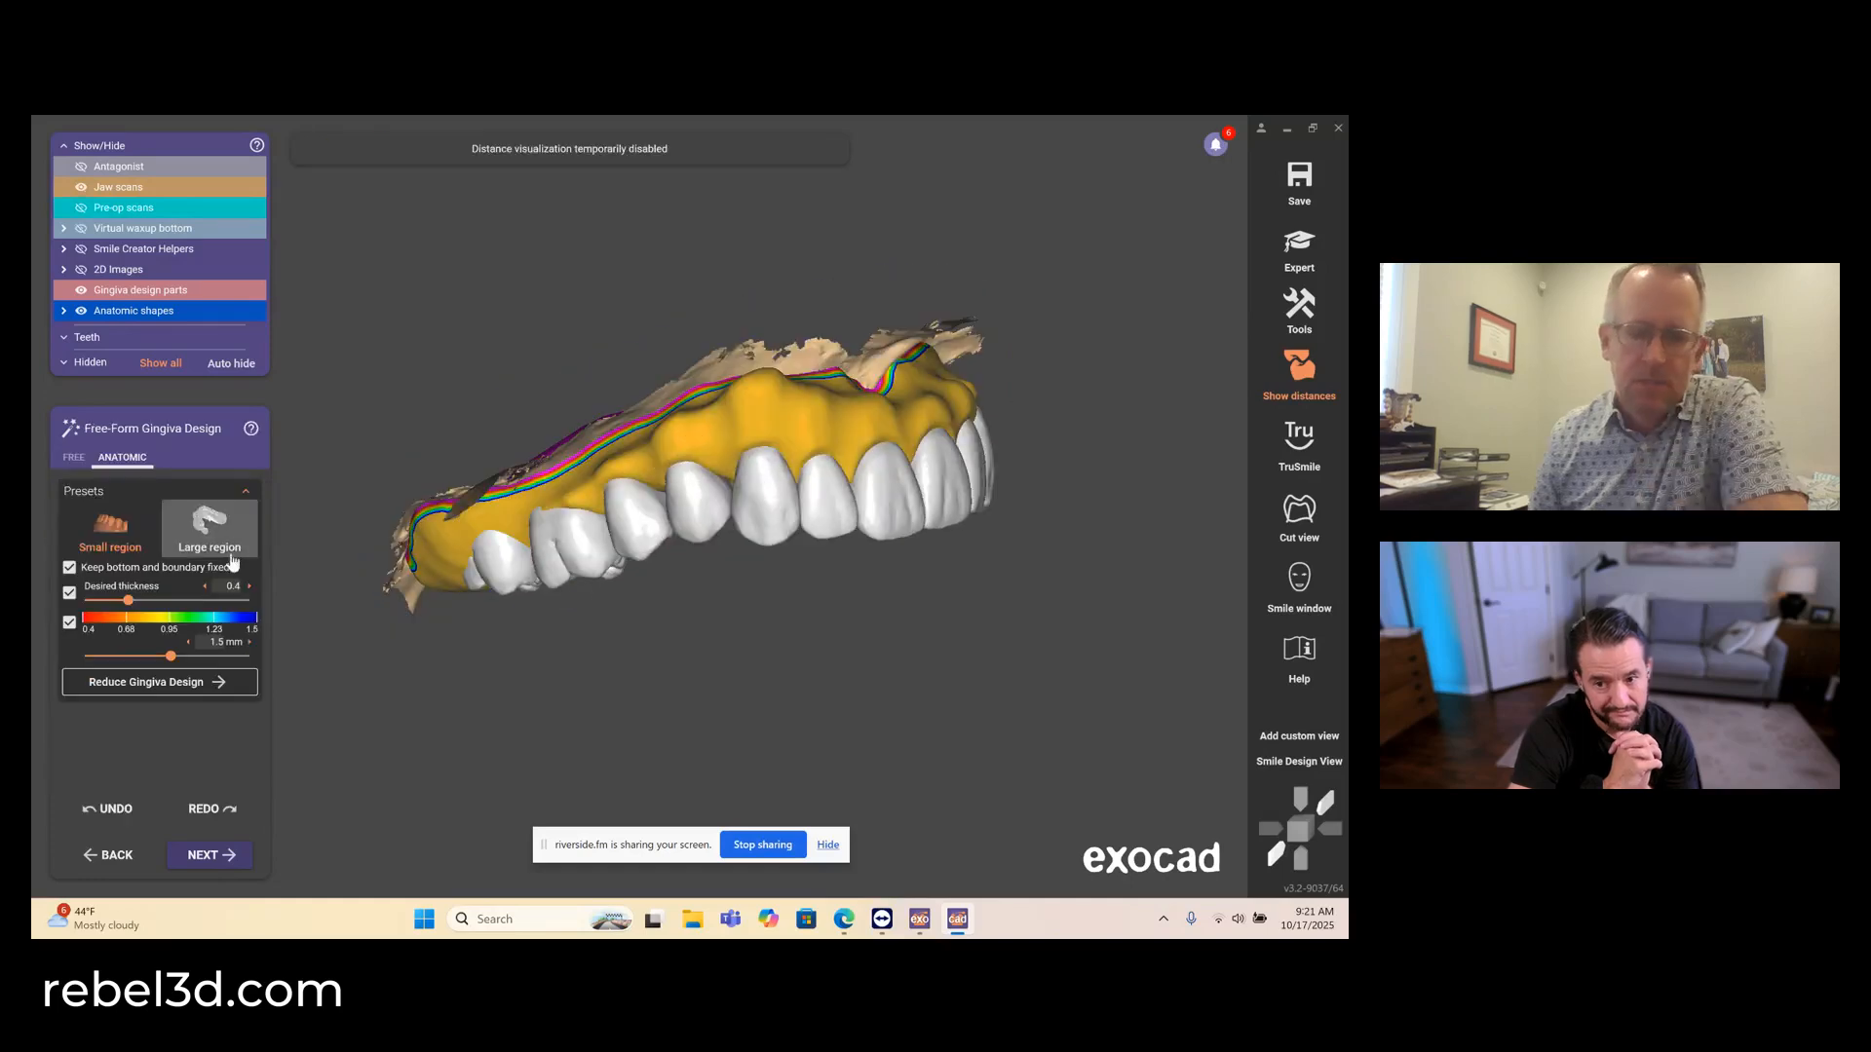
- Free-form the gingiva base with the free Add/Remove brush at increased strength and size, working on the buccal and palatal surfaces
{"action": "left_click", "coordinate": [75, 459]}
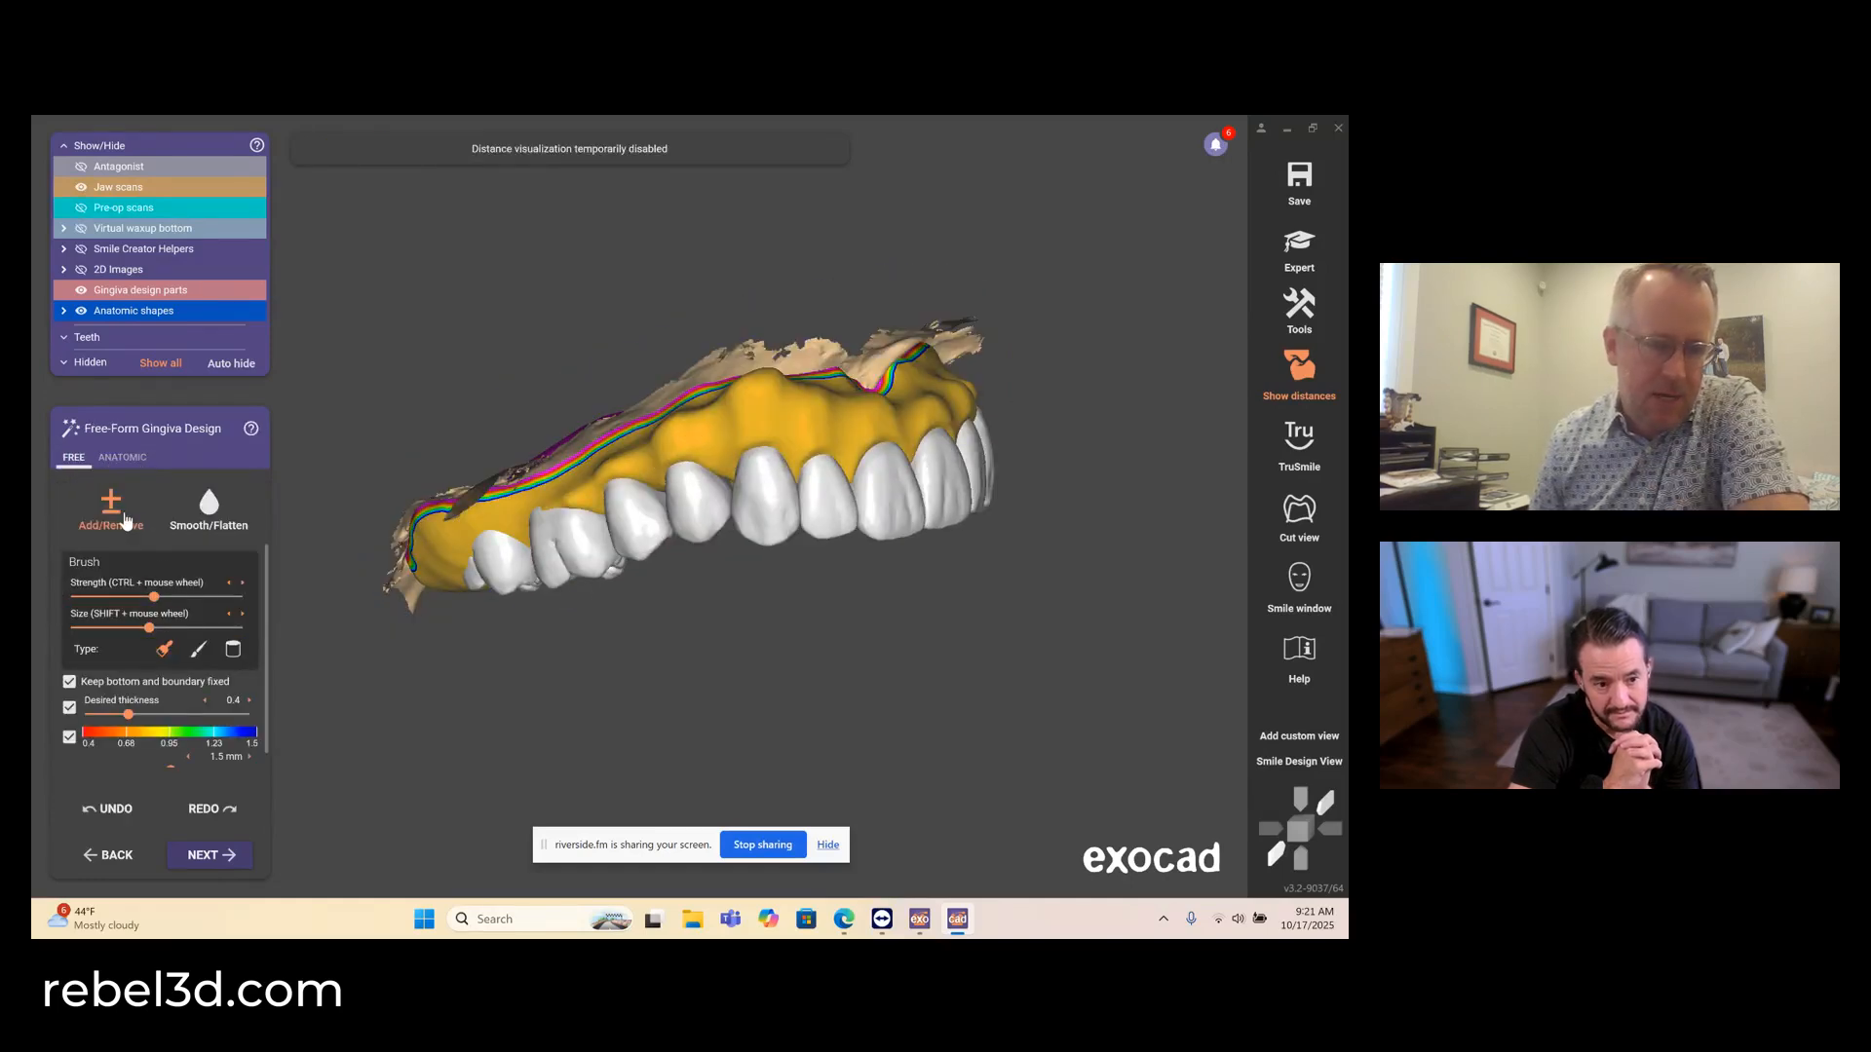
{"action": "left_click_drag", "start_coordinate": [160, 597], "coordinate": [184, 596]}
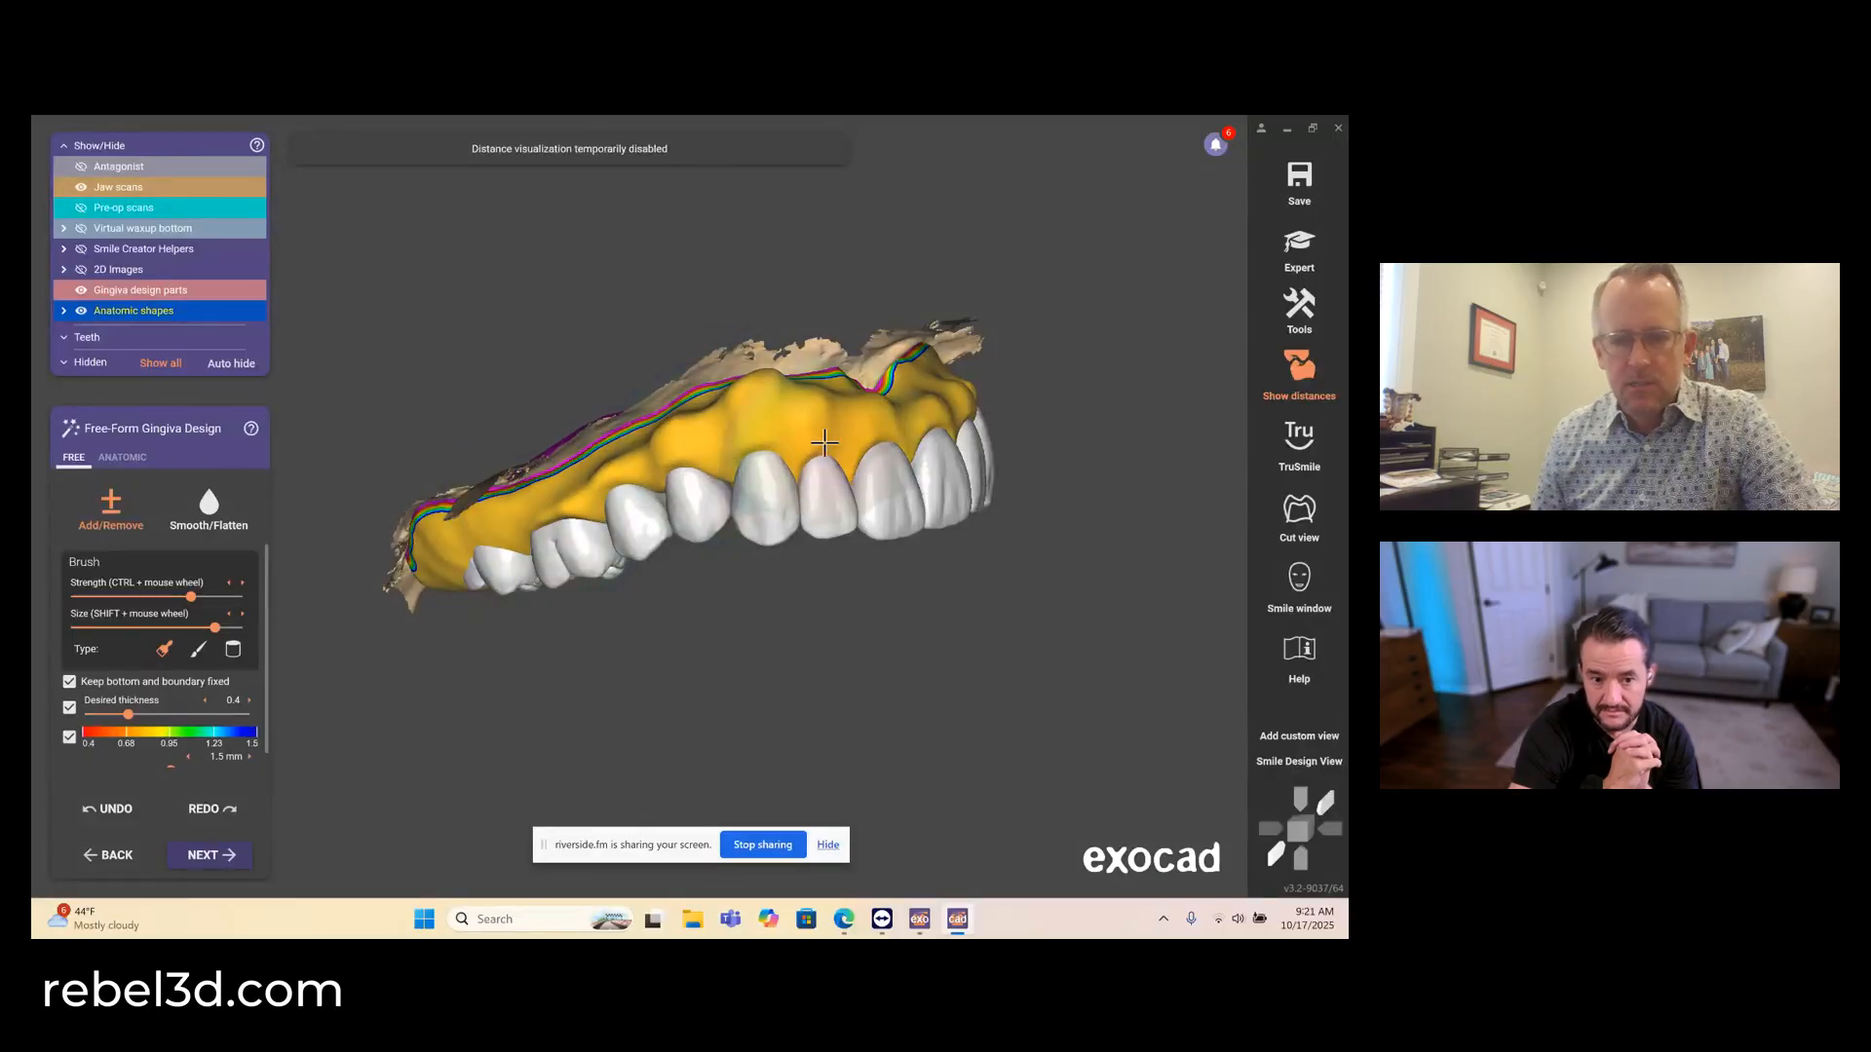
{"action": "mouse_move", "coordinate": [721, 434]}
{"action": "right_mouse_down"}
{"action": "mouse_move", "coordinate": [818, 445]}
{"action": "mouse_move", "coordinate": [740, 454]}
{"action": "right_mouse_up"}
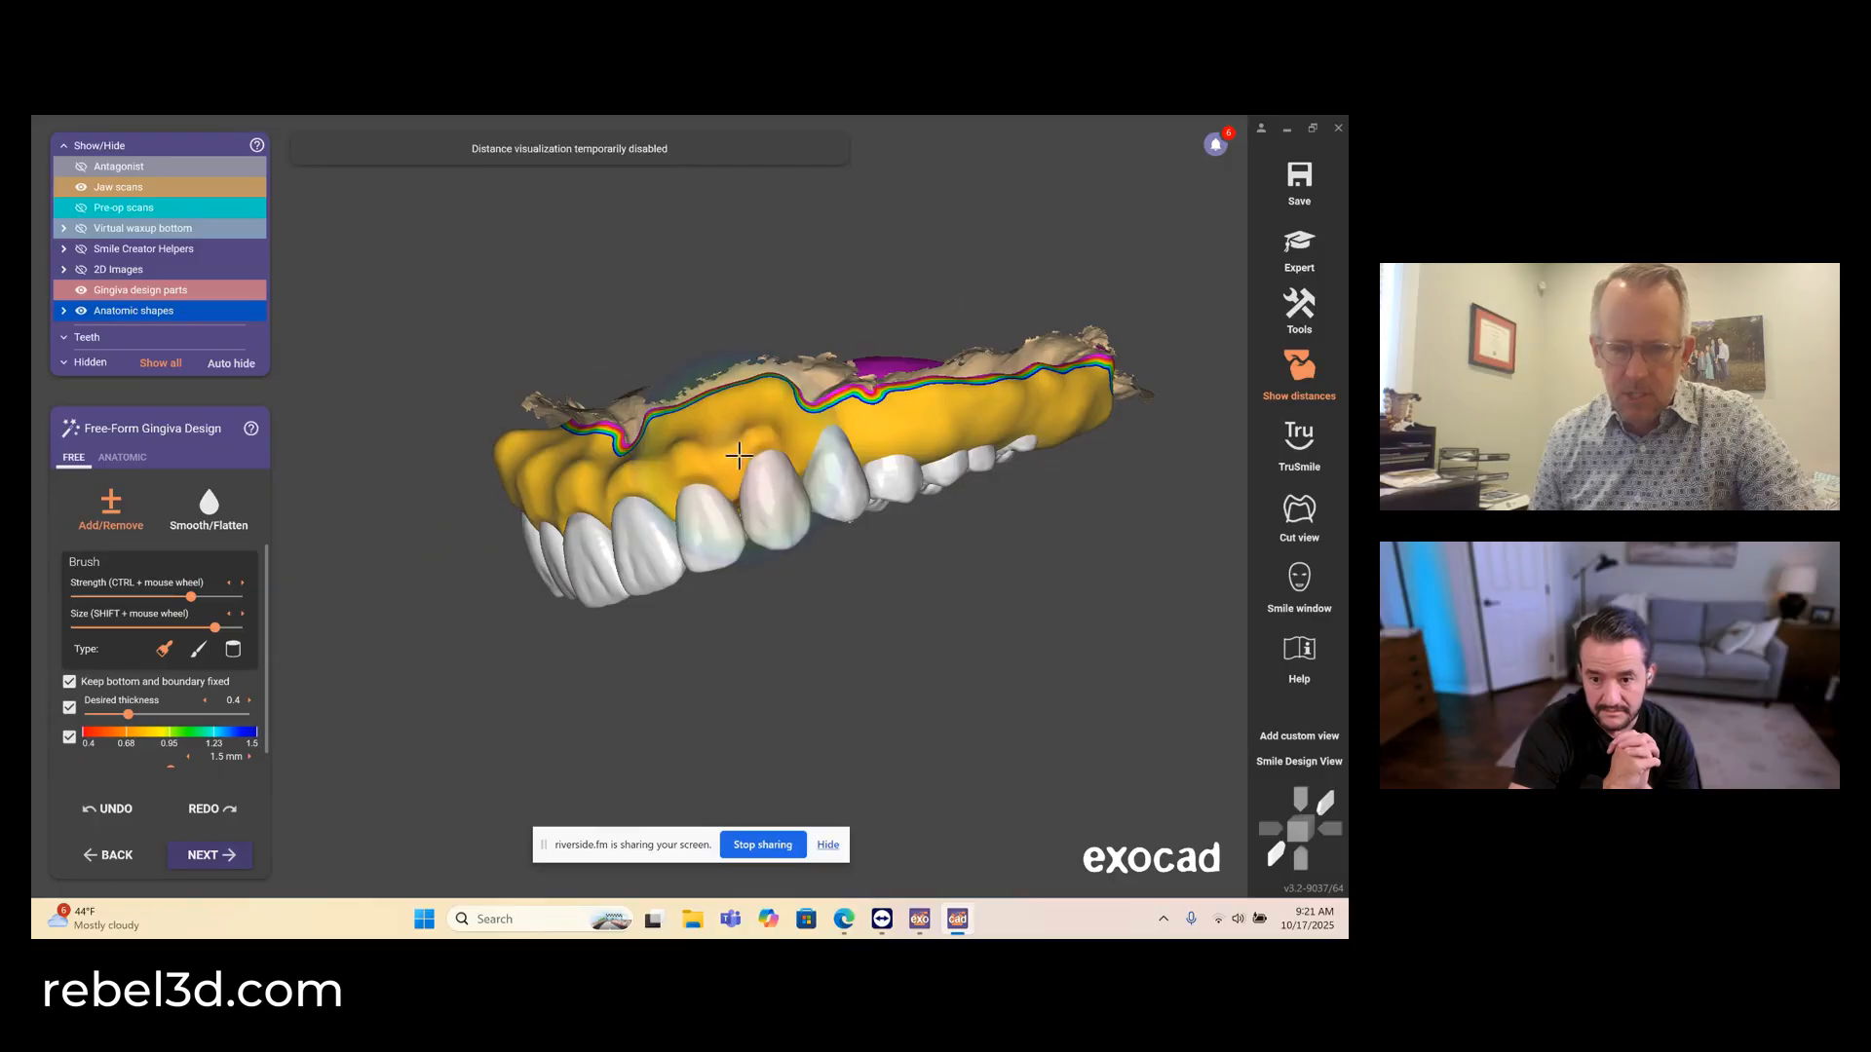
{"action": "right_click_drag", "start_coordinate": [694, 469], "coordinate": [805, 429]}
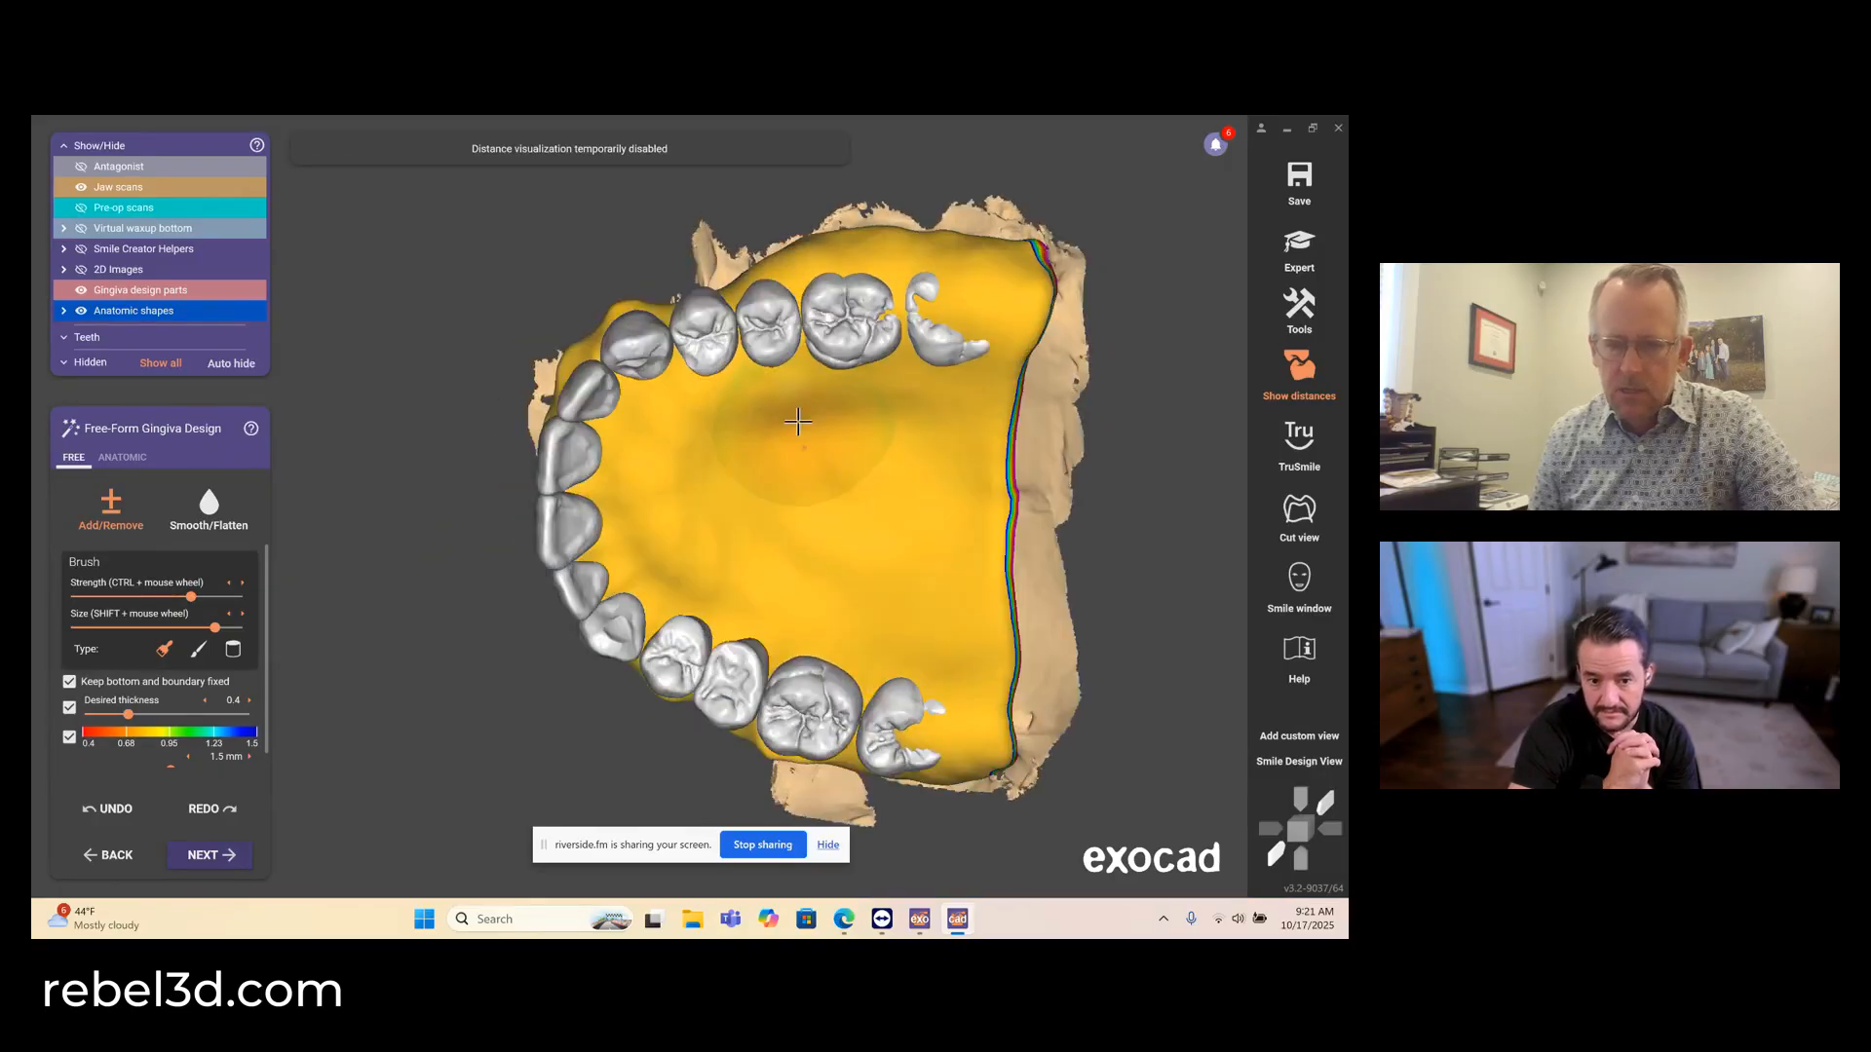
{"action": "right_click", "coordinate": [804, 429]}
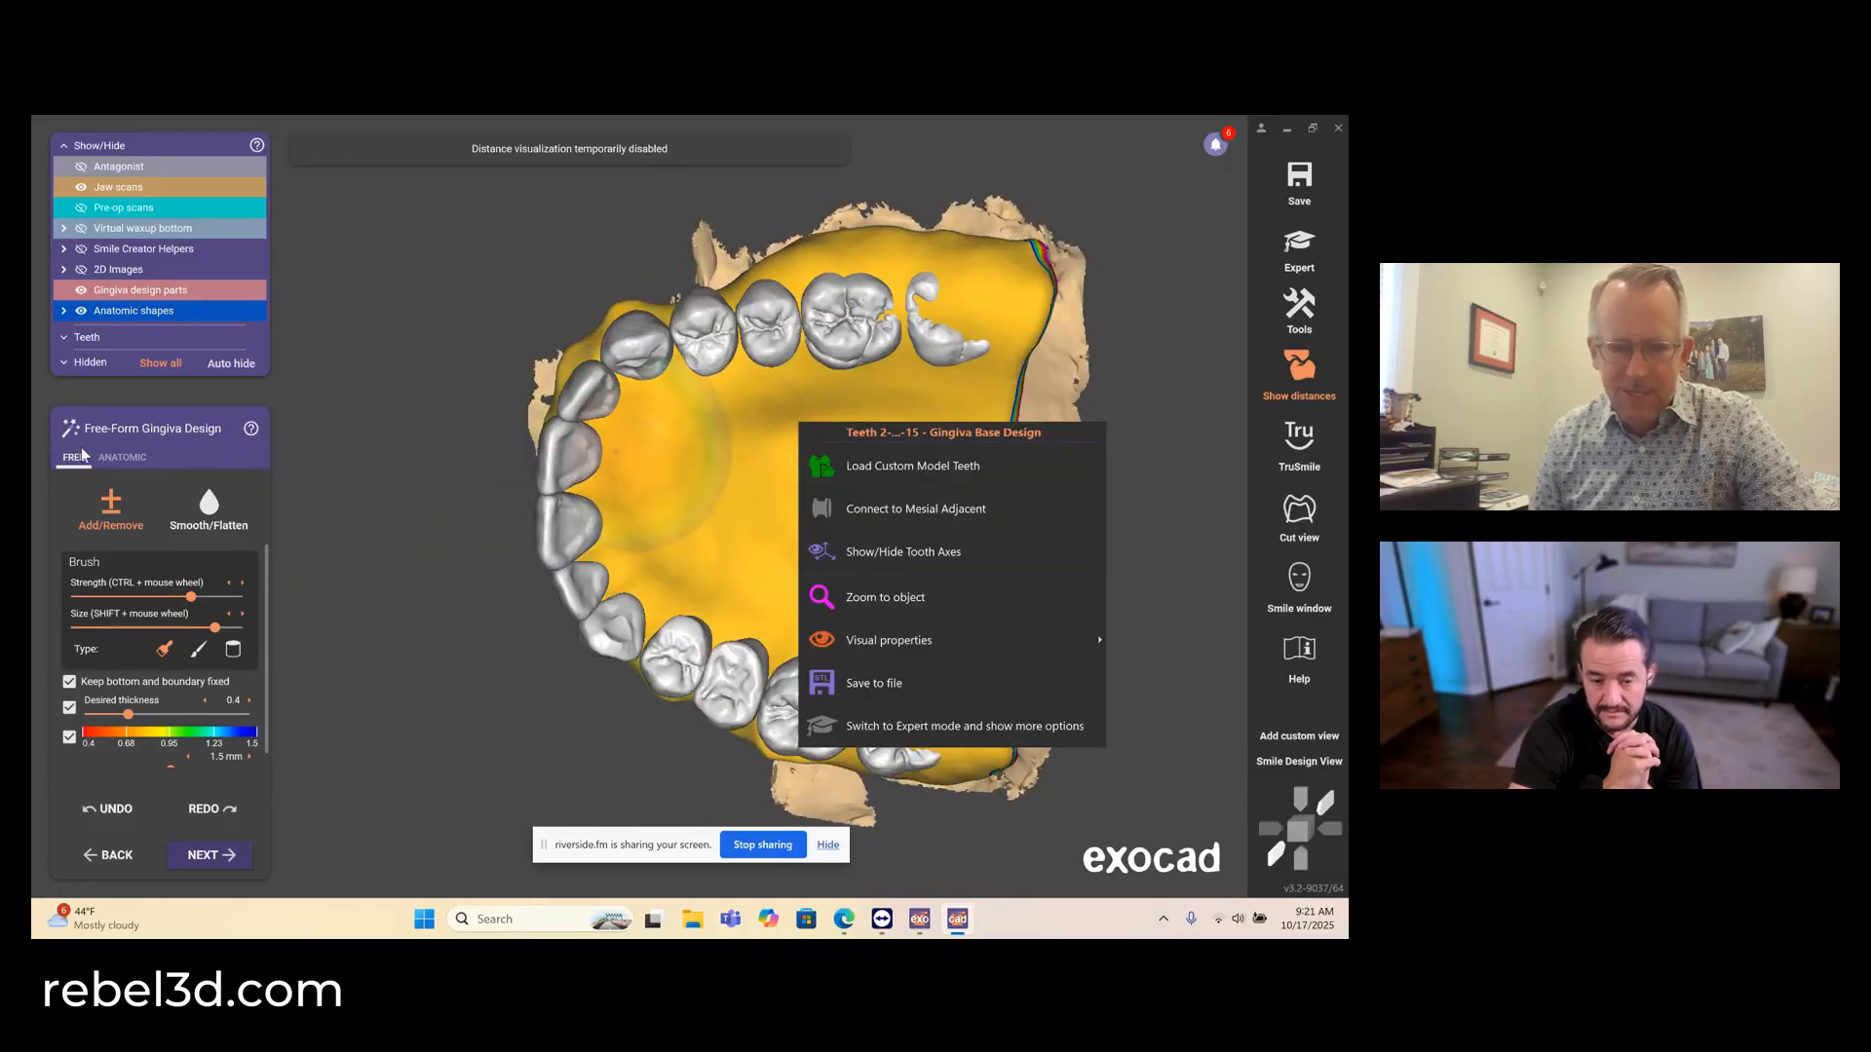
- Switch to anatomic free-forming with the small region preset and shape the buccal gingiva around the upper left premolars and molars
{"action": "left_click", "coordinate": [124, 457]}
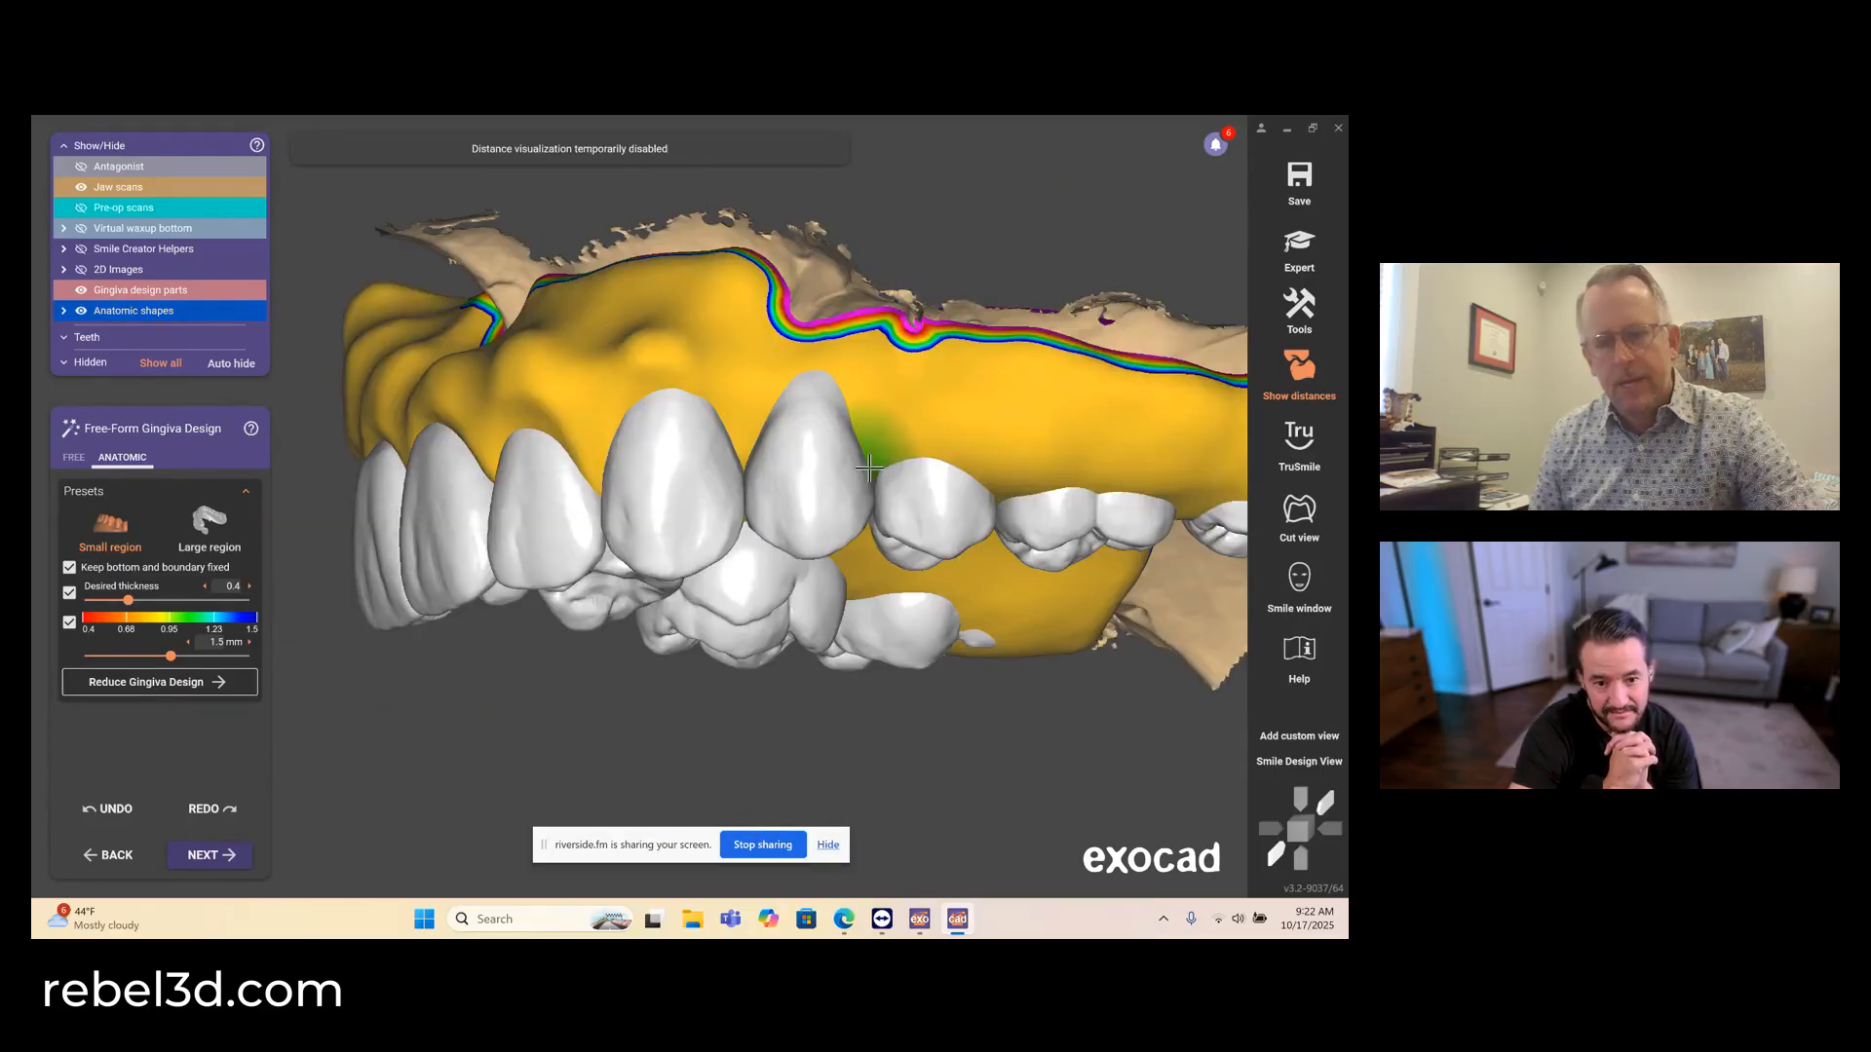
{"action": "right_click_drag", "start_coordinate": [967, 492], "coordinate": [990, 459]}
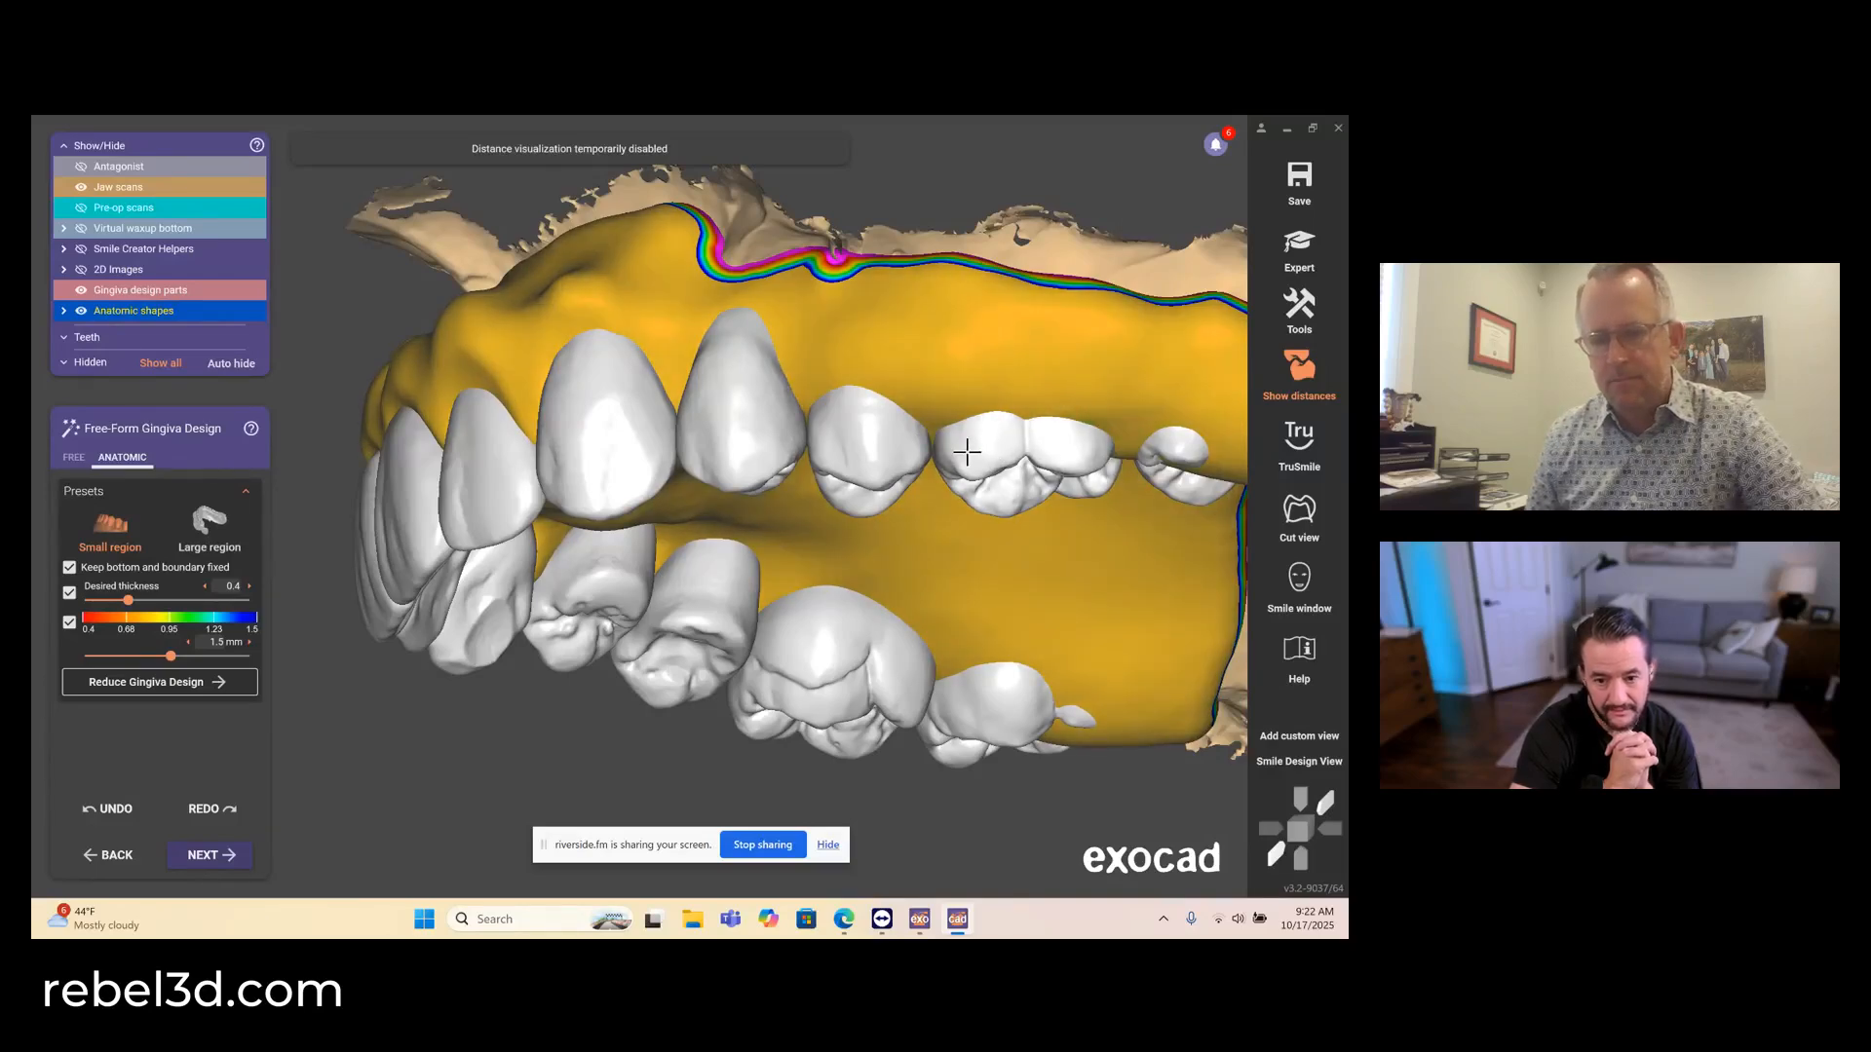
{"action": "right_click_drag", "start_coordinate": [966, 452], "coordinate": [884, 454]}
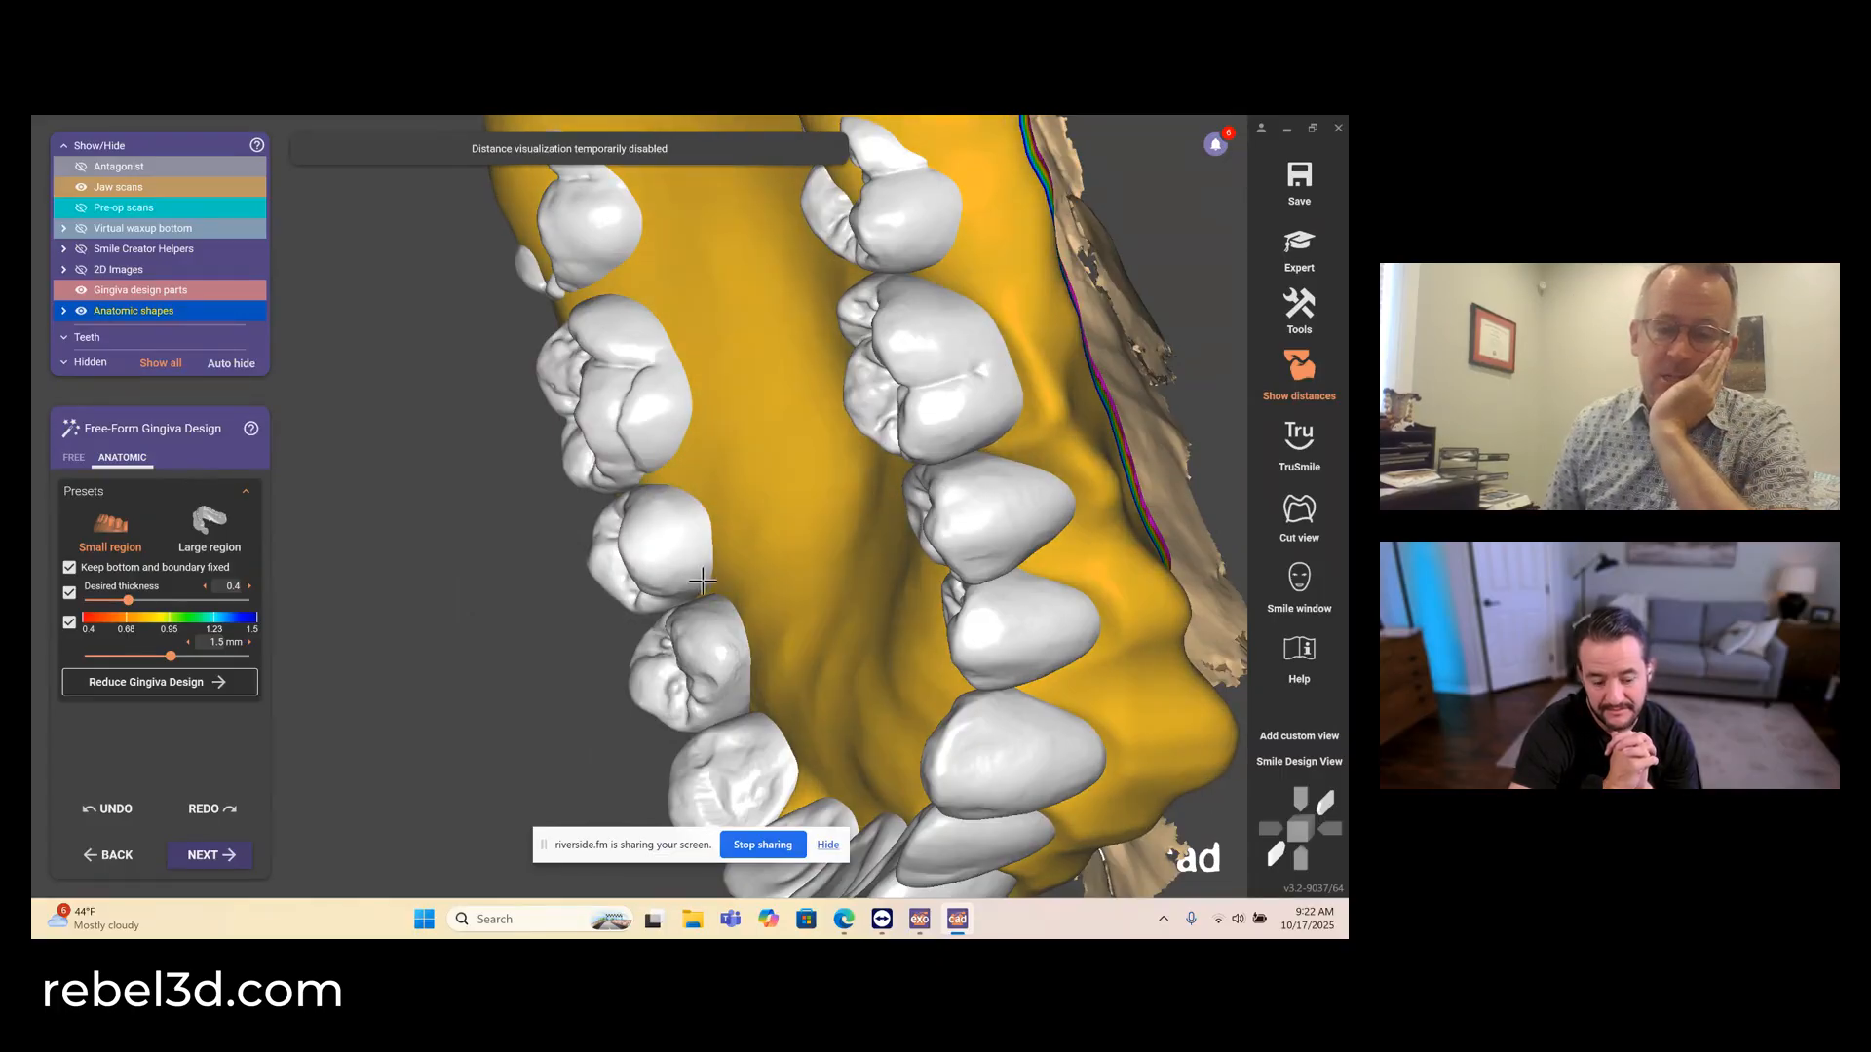
- Shape the palatal gingiva between the upper left premolars and canine in small regions
{"action": "scroll", "coordinate": [743, 597], "scroll_direction": "down", "scroll_amount": 5}
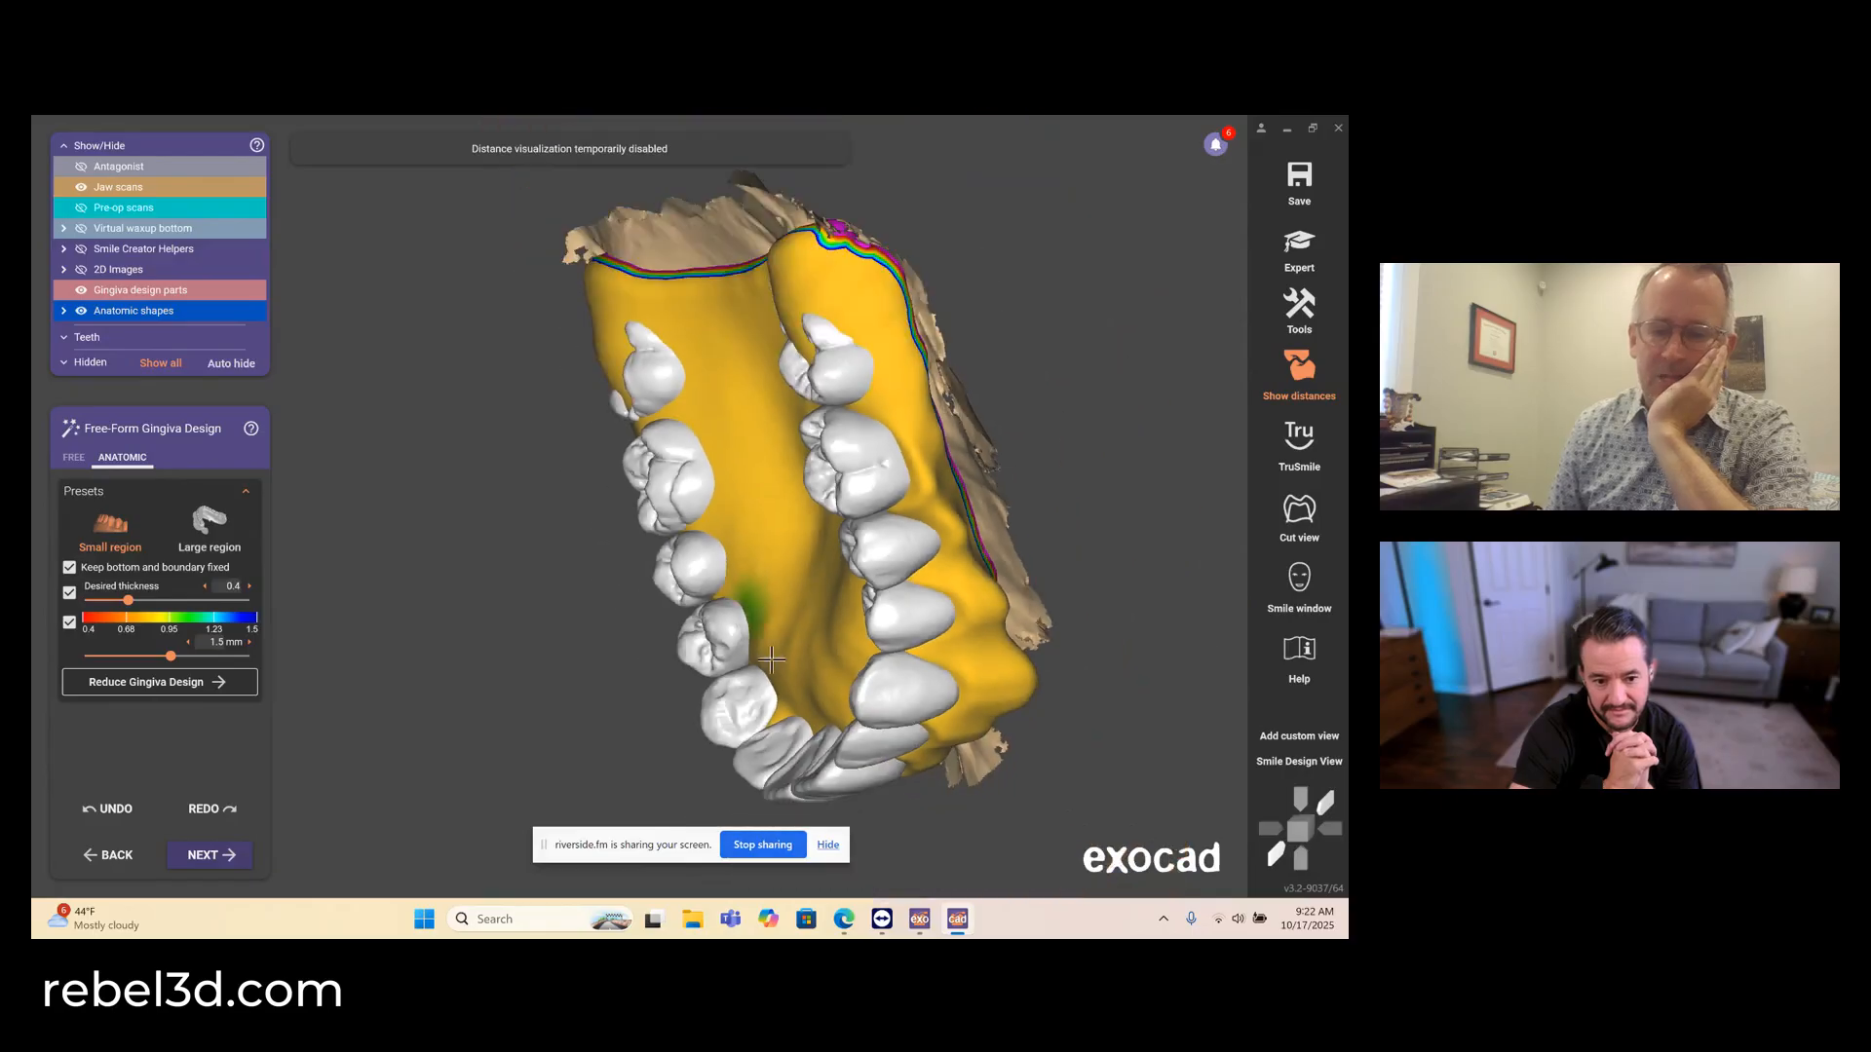
{"action": "right_click_drag", "start_coordinate": [786, 665], "coordinate": [780, 668]}
{"action": "scroll", "coordinate": [712, 669], "scroll_direction": "up", "scroll_amount": 8}
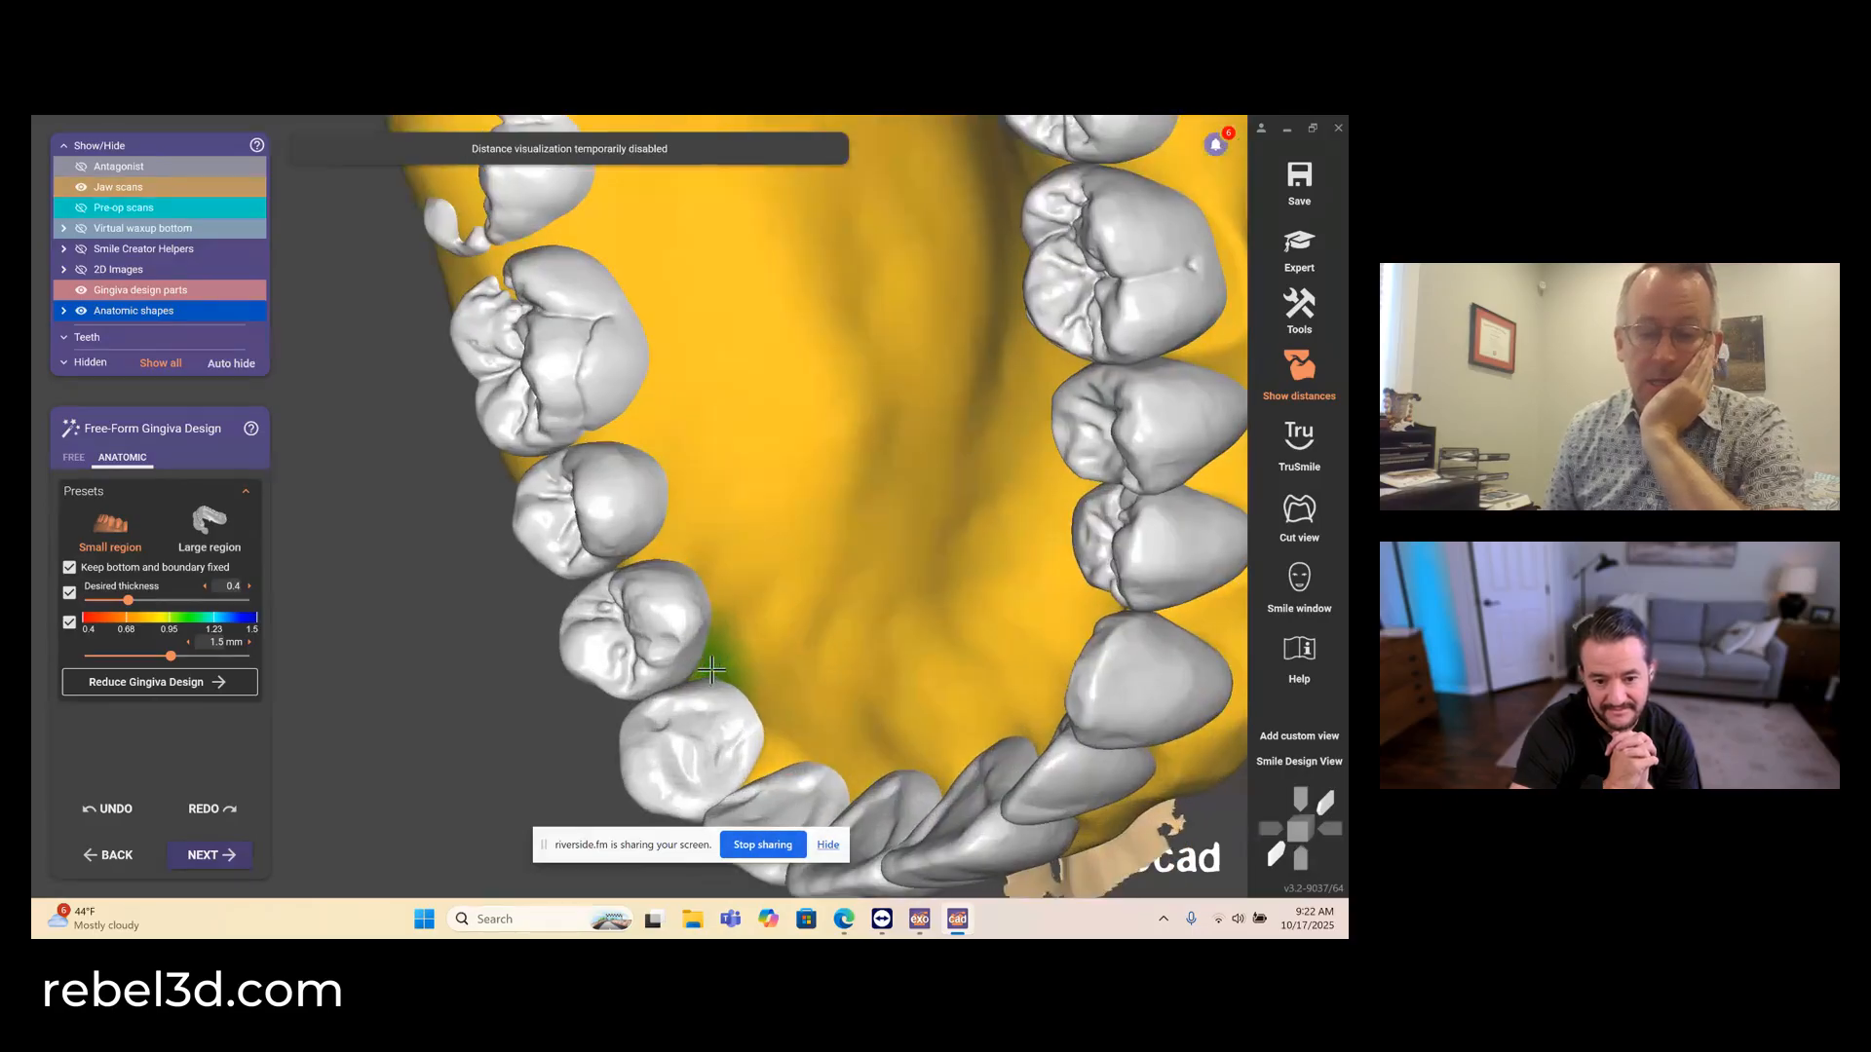
{"action": "middle_click_drag", "start_coordinate": [744, 538], "coordinate": [793, 322]}
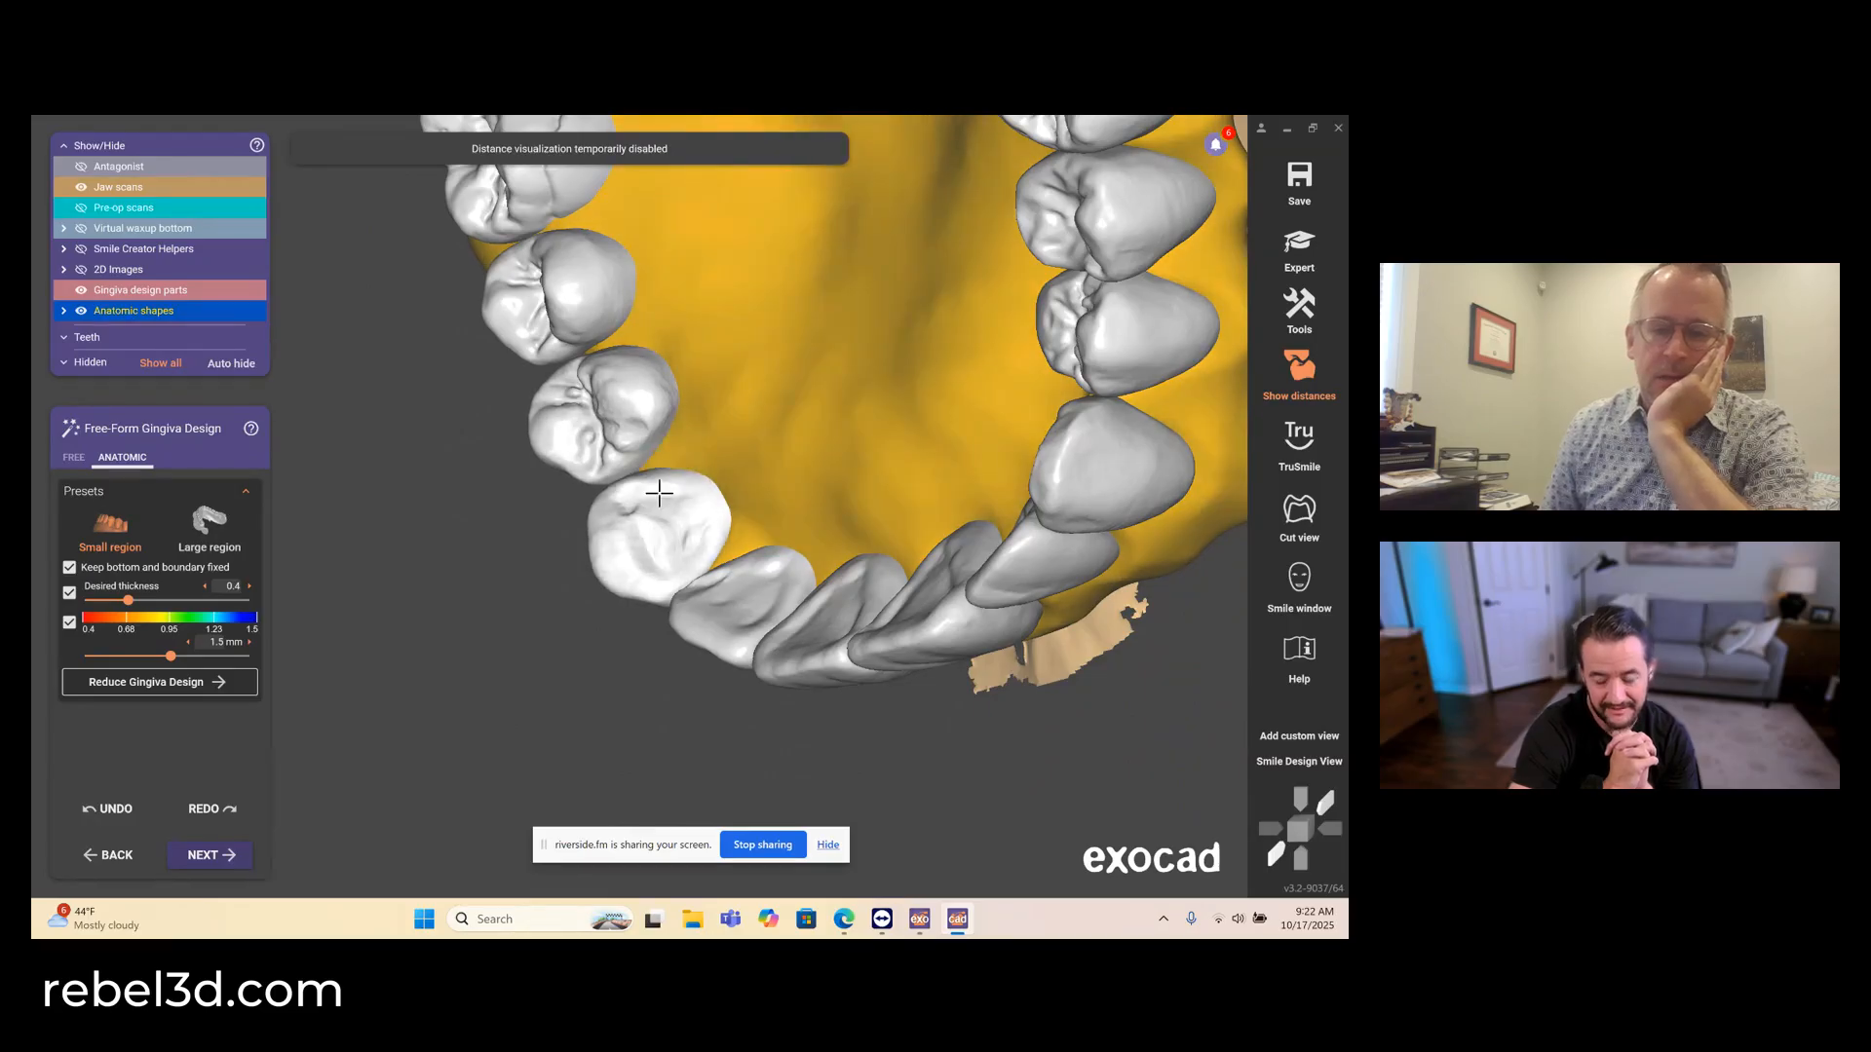
{"action": "scroll", "coordinate": [748, 543], "scroll_direction": "up", "scroll_amount": 2}
{"action": "scroll", "coordinate": [690, 536], "scroll_direction": "up", "scroll_amount": 1}
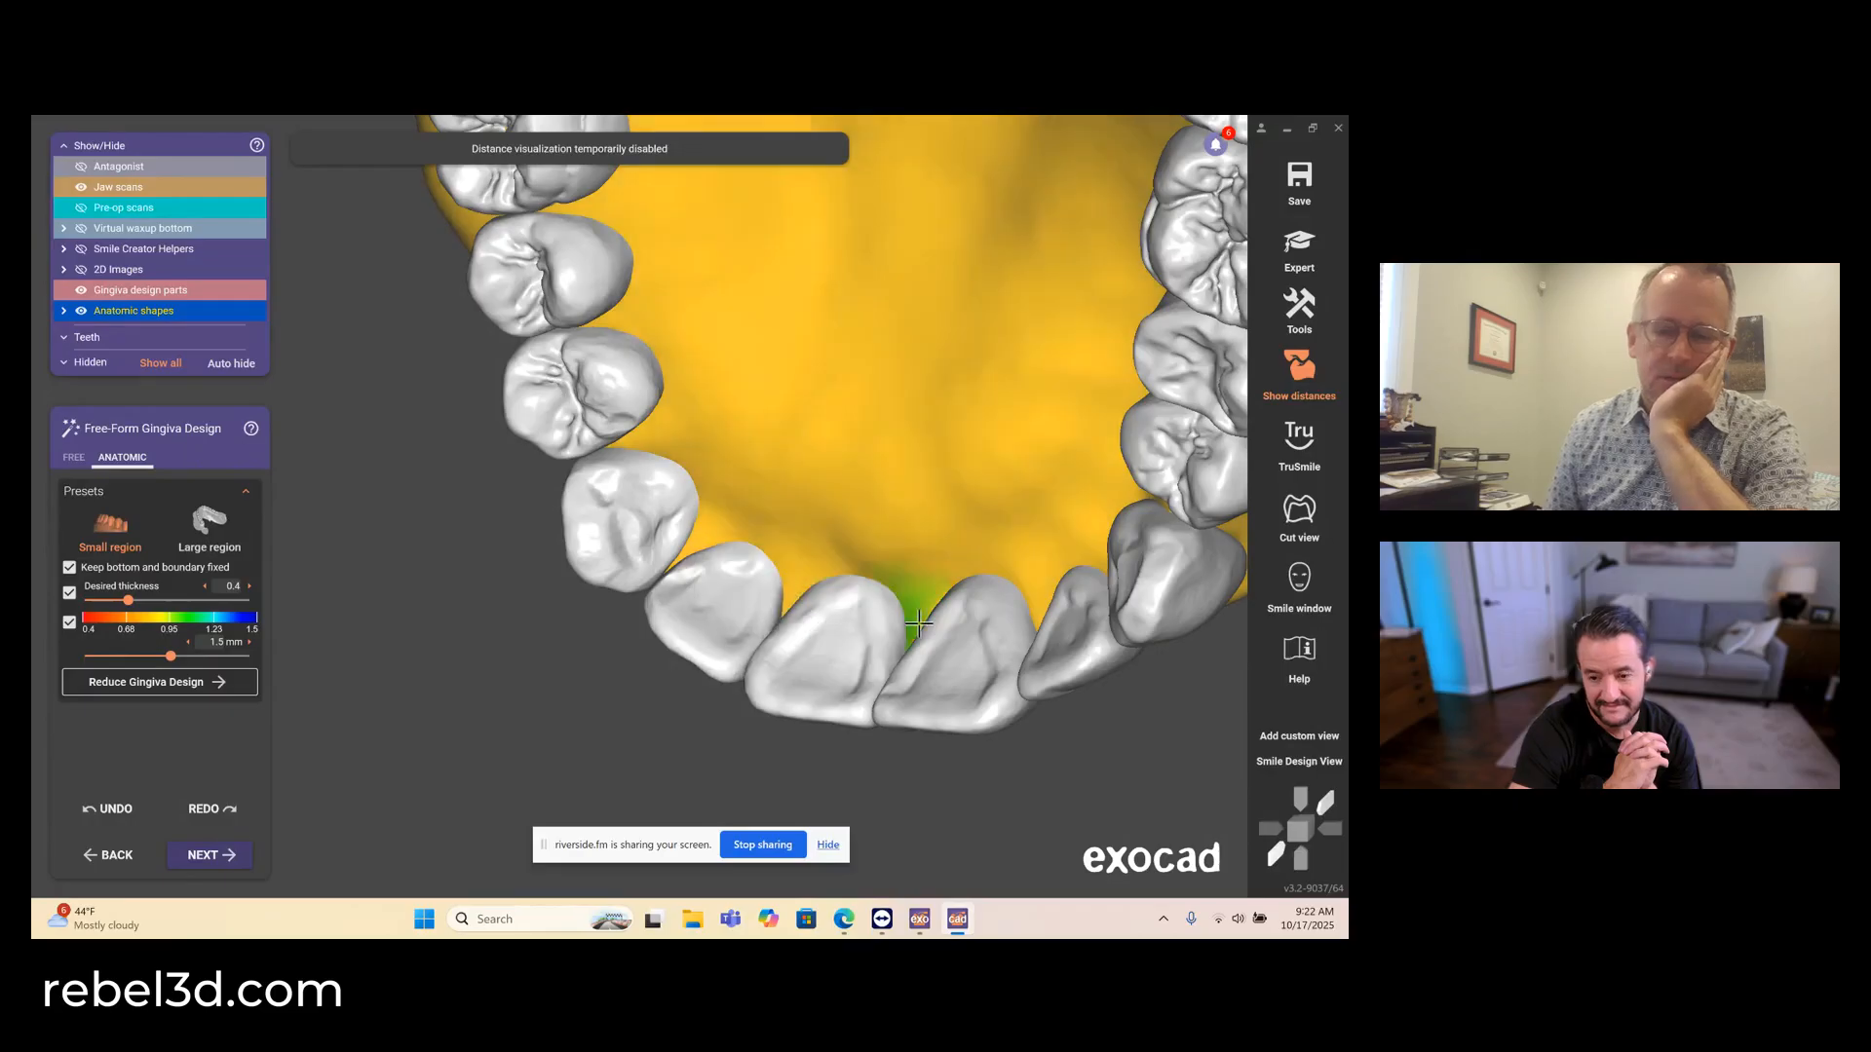
- Shape the palatal gingiva between the incisors and around the upper right canine and first premolar
{"action": "right_click_drag", "start_coordinate": [919, 624], "coordinate": [958, 664]}
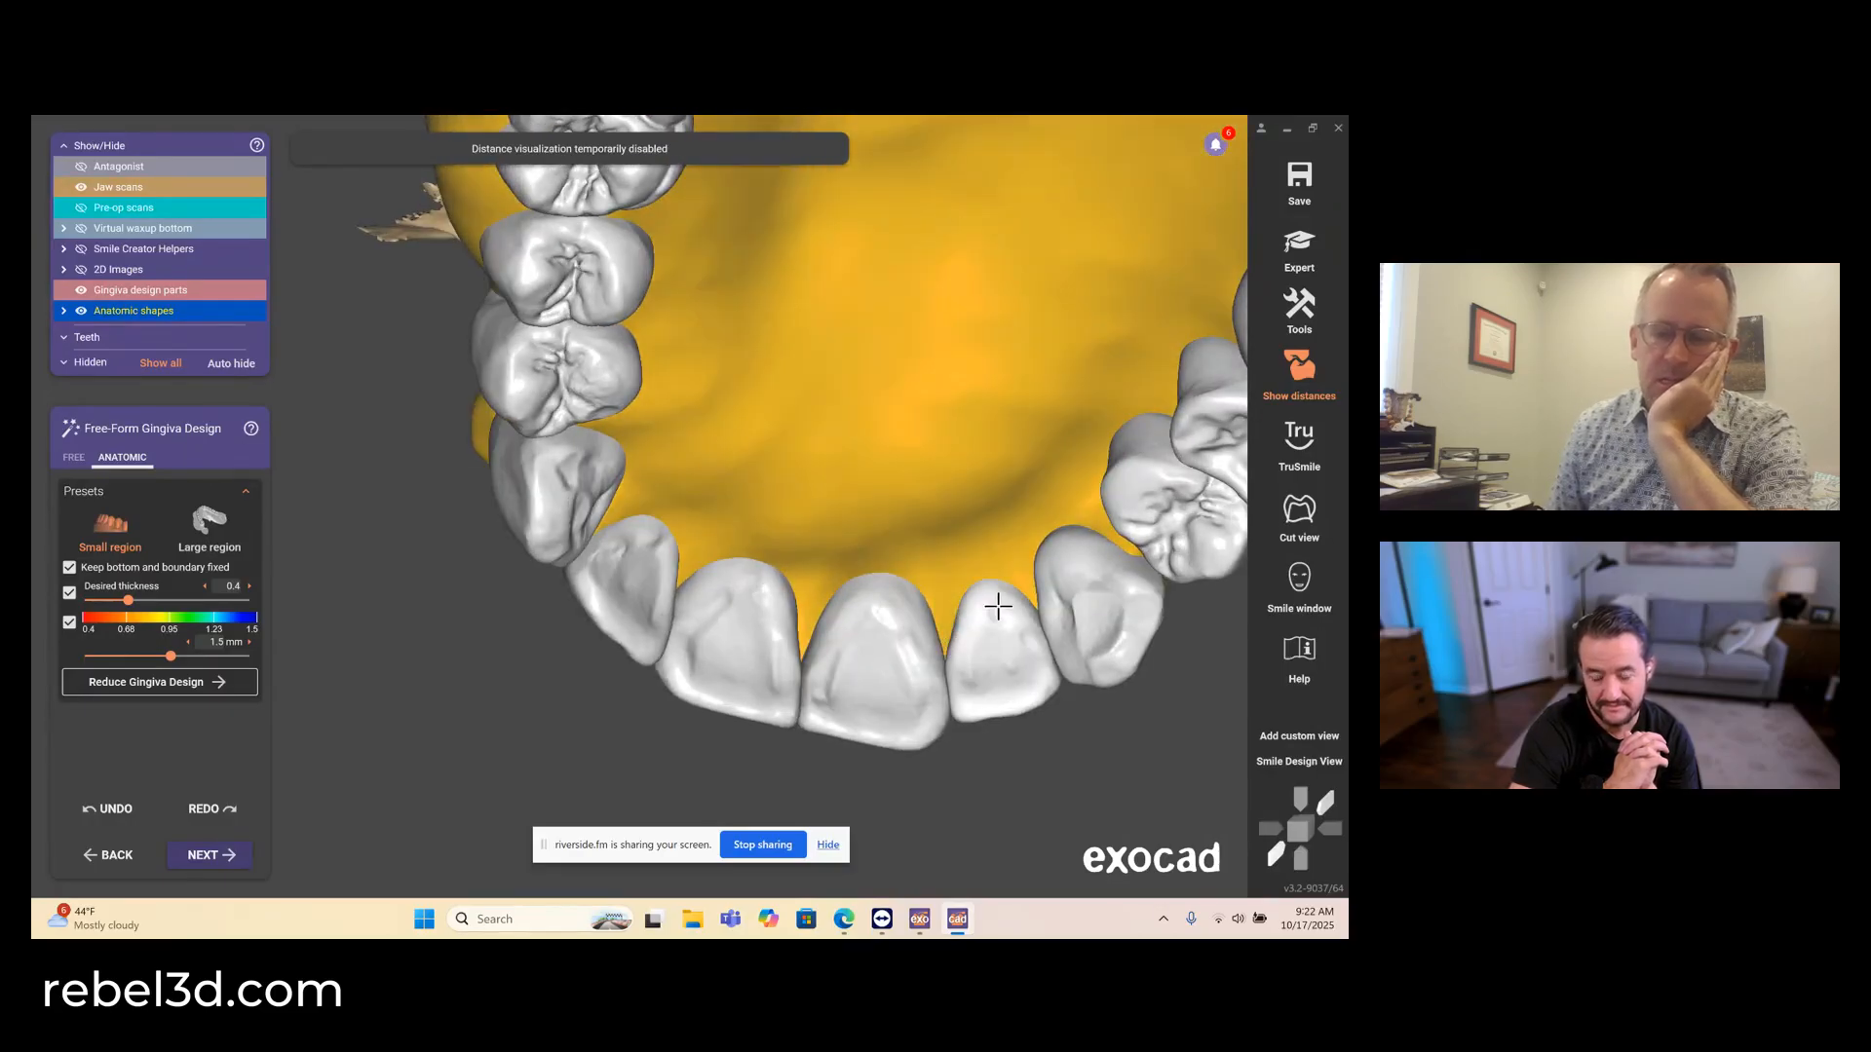
{"action": "right_click_drag", "start_coordinate": [1031, 599], "coordinate": [1060, 556]}
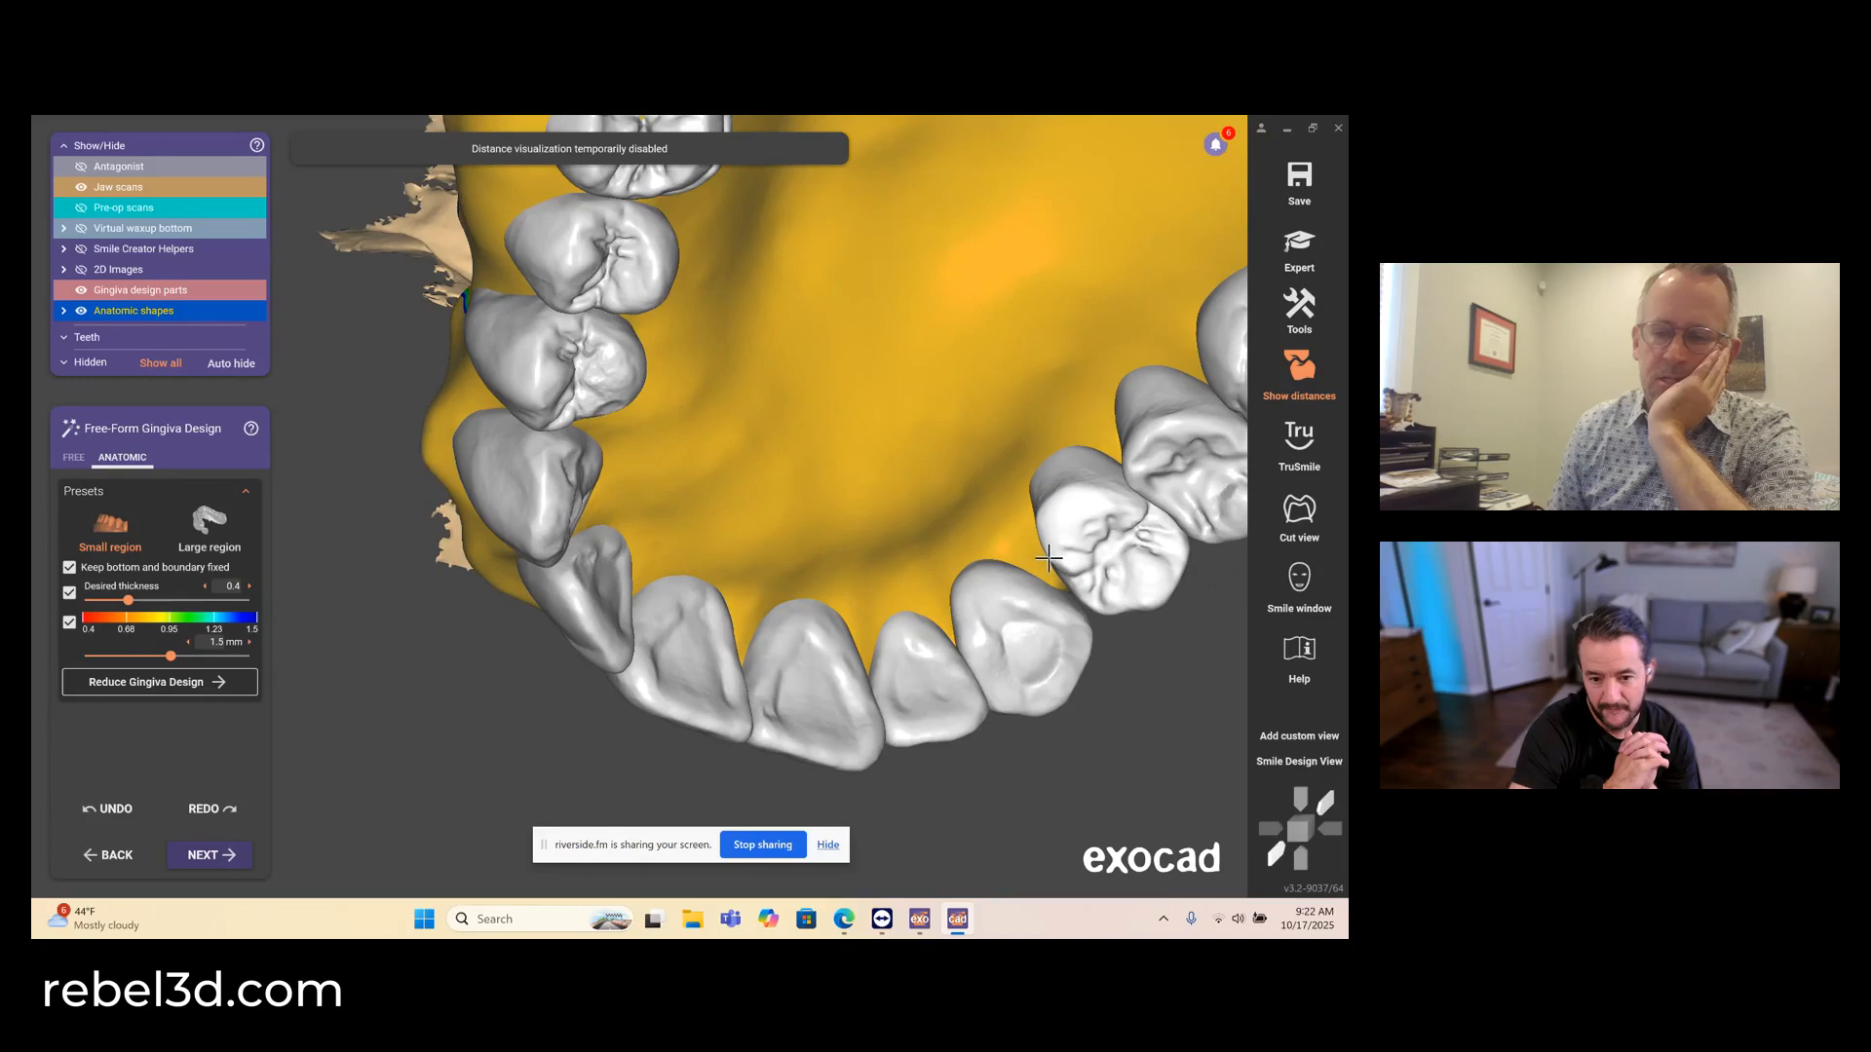
{"action": "scroll", "coordinate": [994, 558], "scroll_direction": "up", "scroll_amount": 6}
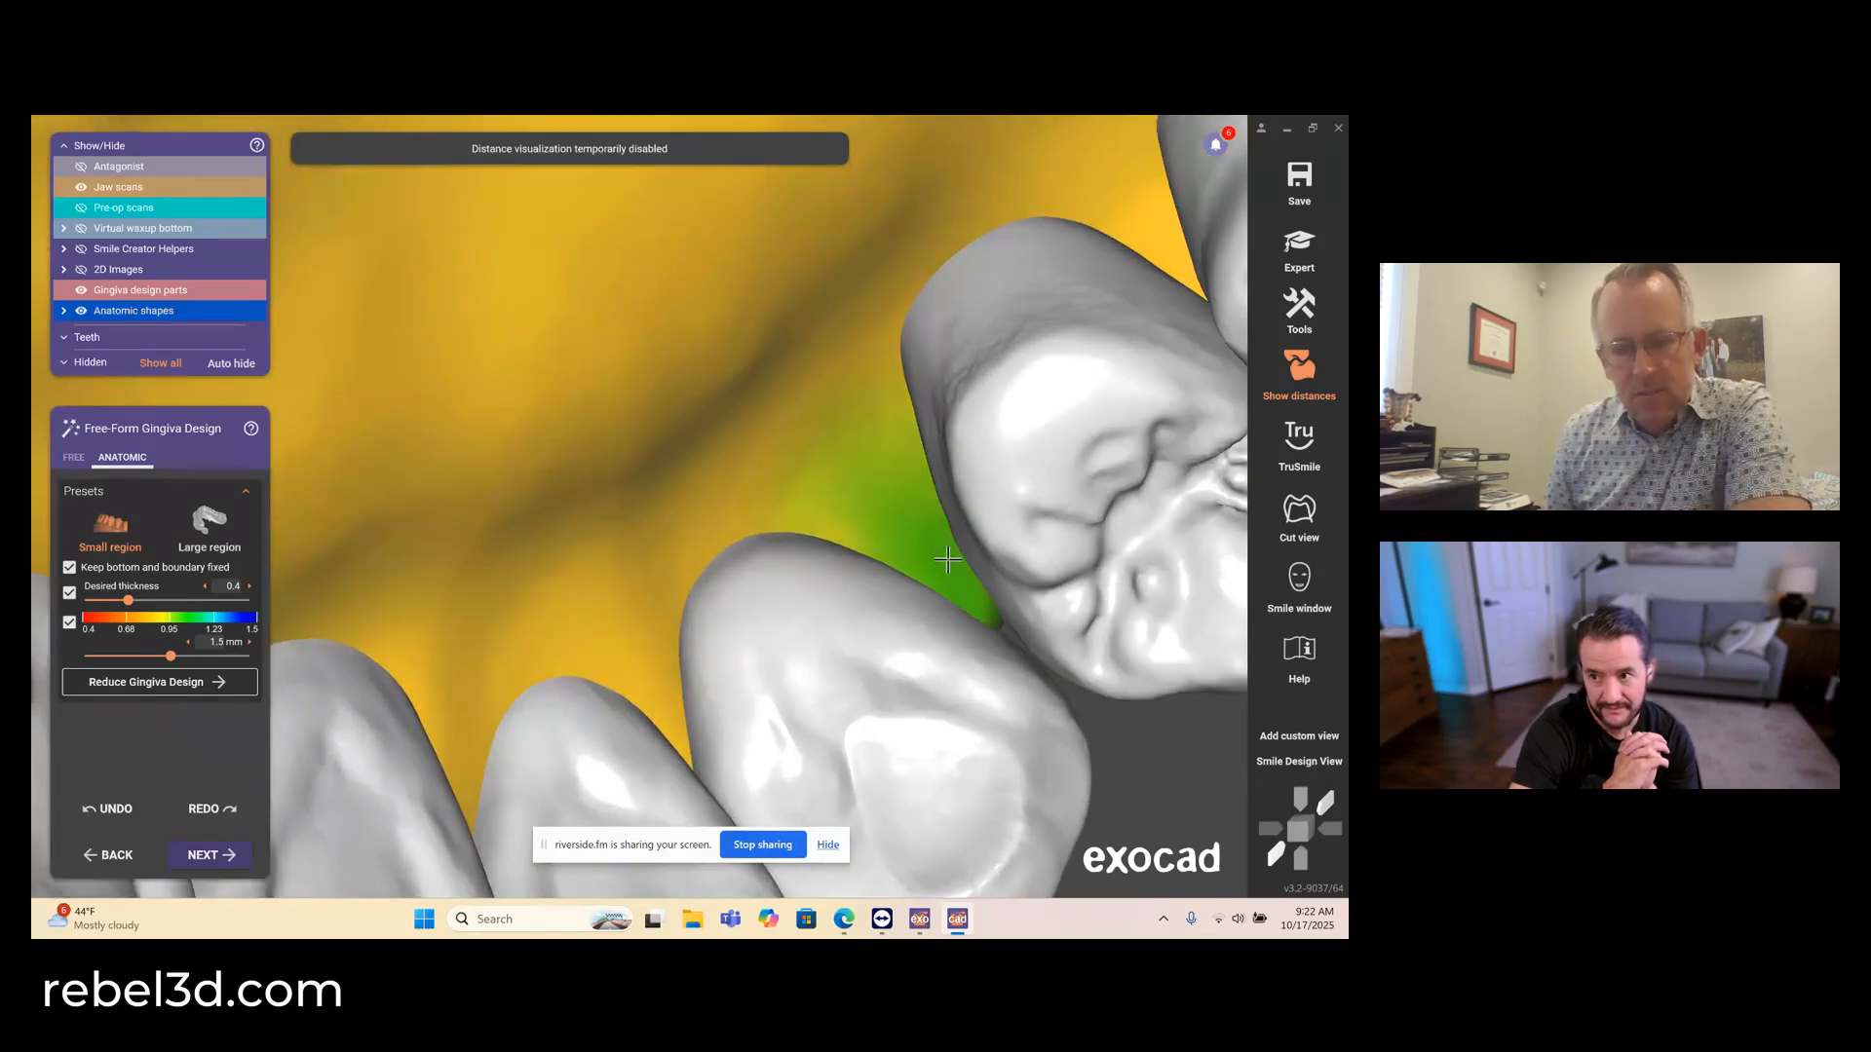
{"action": "scroll", "coordinate": [1023, 623], "scroll_direction": "down", "scroll_amount": 6}
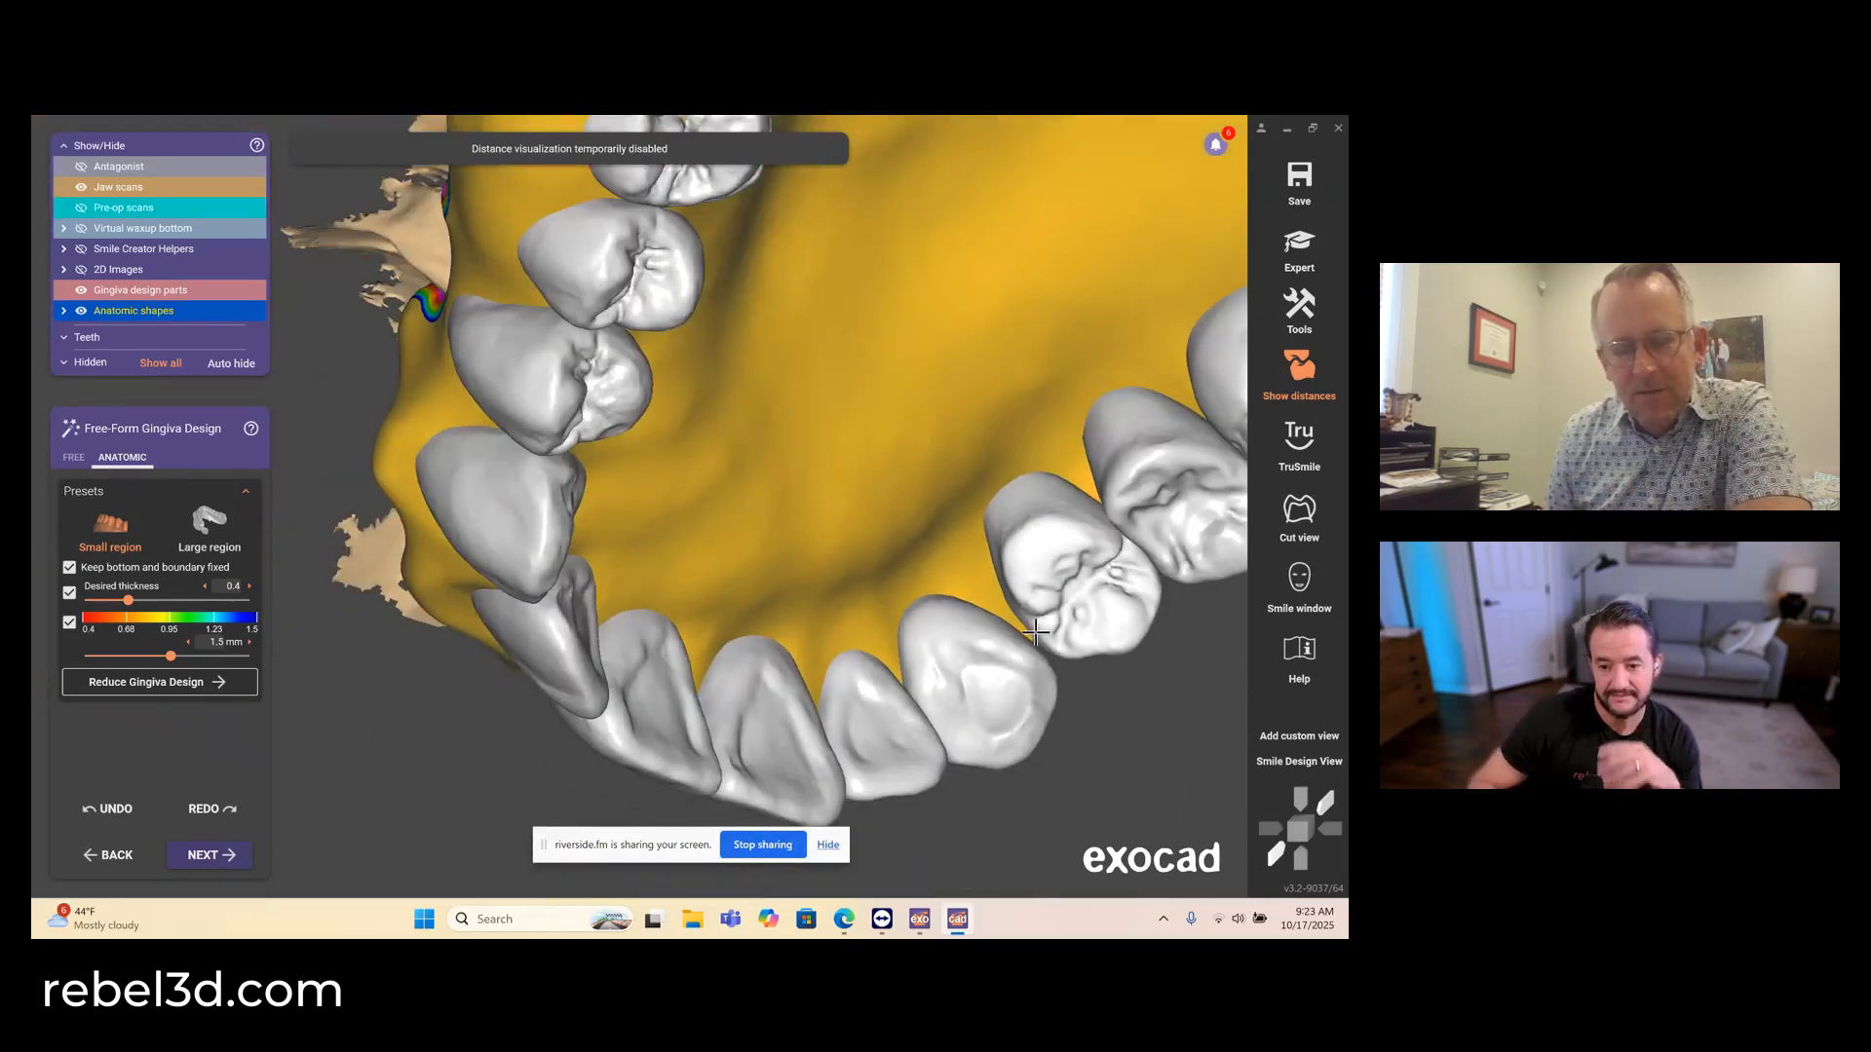
{"action": "scroll", "coordinate": [1035, 633], "scroll_direction": "down", "scroll_amount": 5}
{"action": "scroll", "coordinate": [1028, 648], "scroll_direction": "up", "scroll_amount": 2}
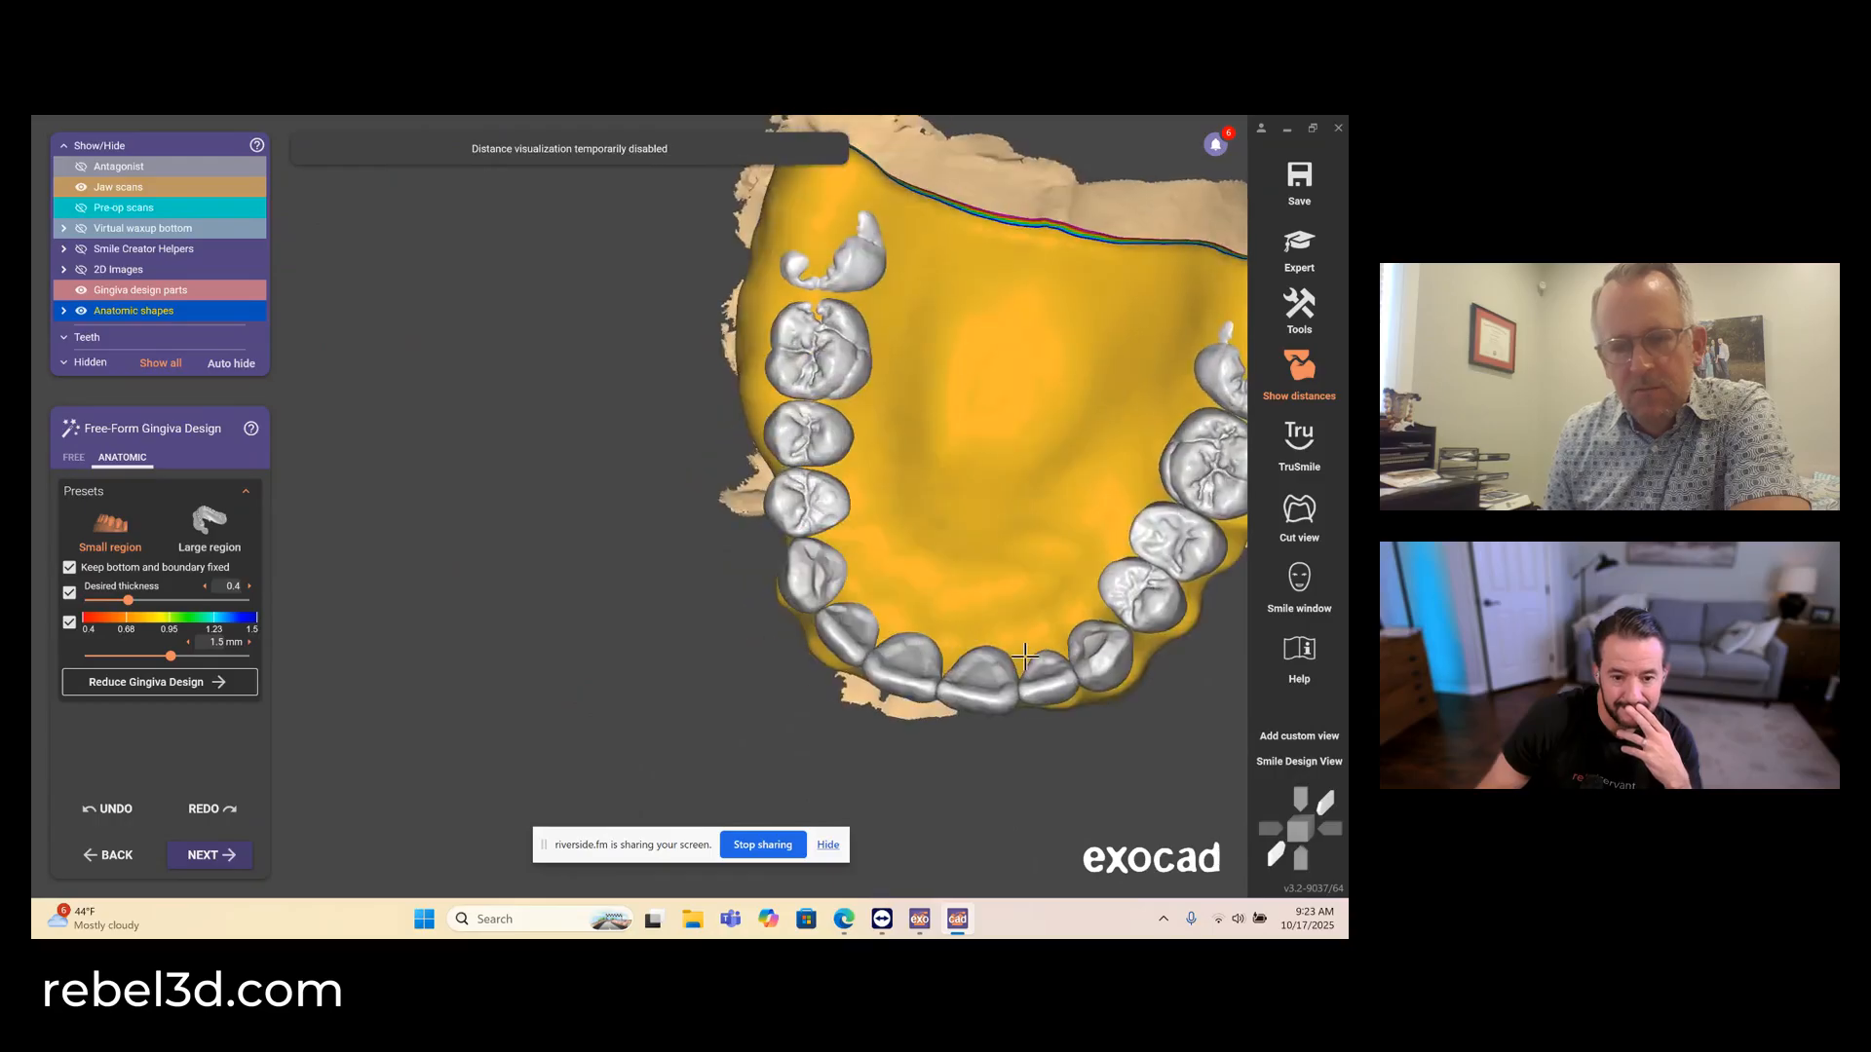
- Shape the palatal gingiva along the upper right premolars and molars
{"action": "right_click_drag", "start_coordinate": [1025, 657], "coordinate": [1059, 589]}
{"action": "middle_click_drag", "start_coordinate": [1059, 588], "coordinate": [500, 493]}
{"action": "right_click_drag", "start_coordinate": [574, 448], "coordinate": [566, 511]}
{"action": "scroll", "coordinate": [503, 495], "scroll_direction": "up", "scroll_amount": 8}
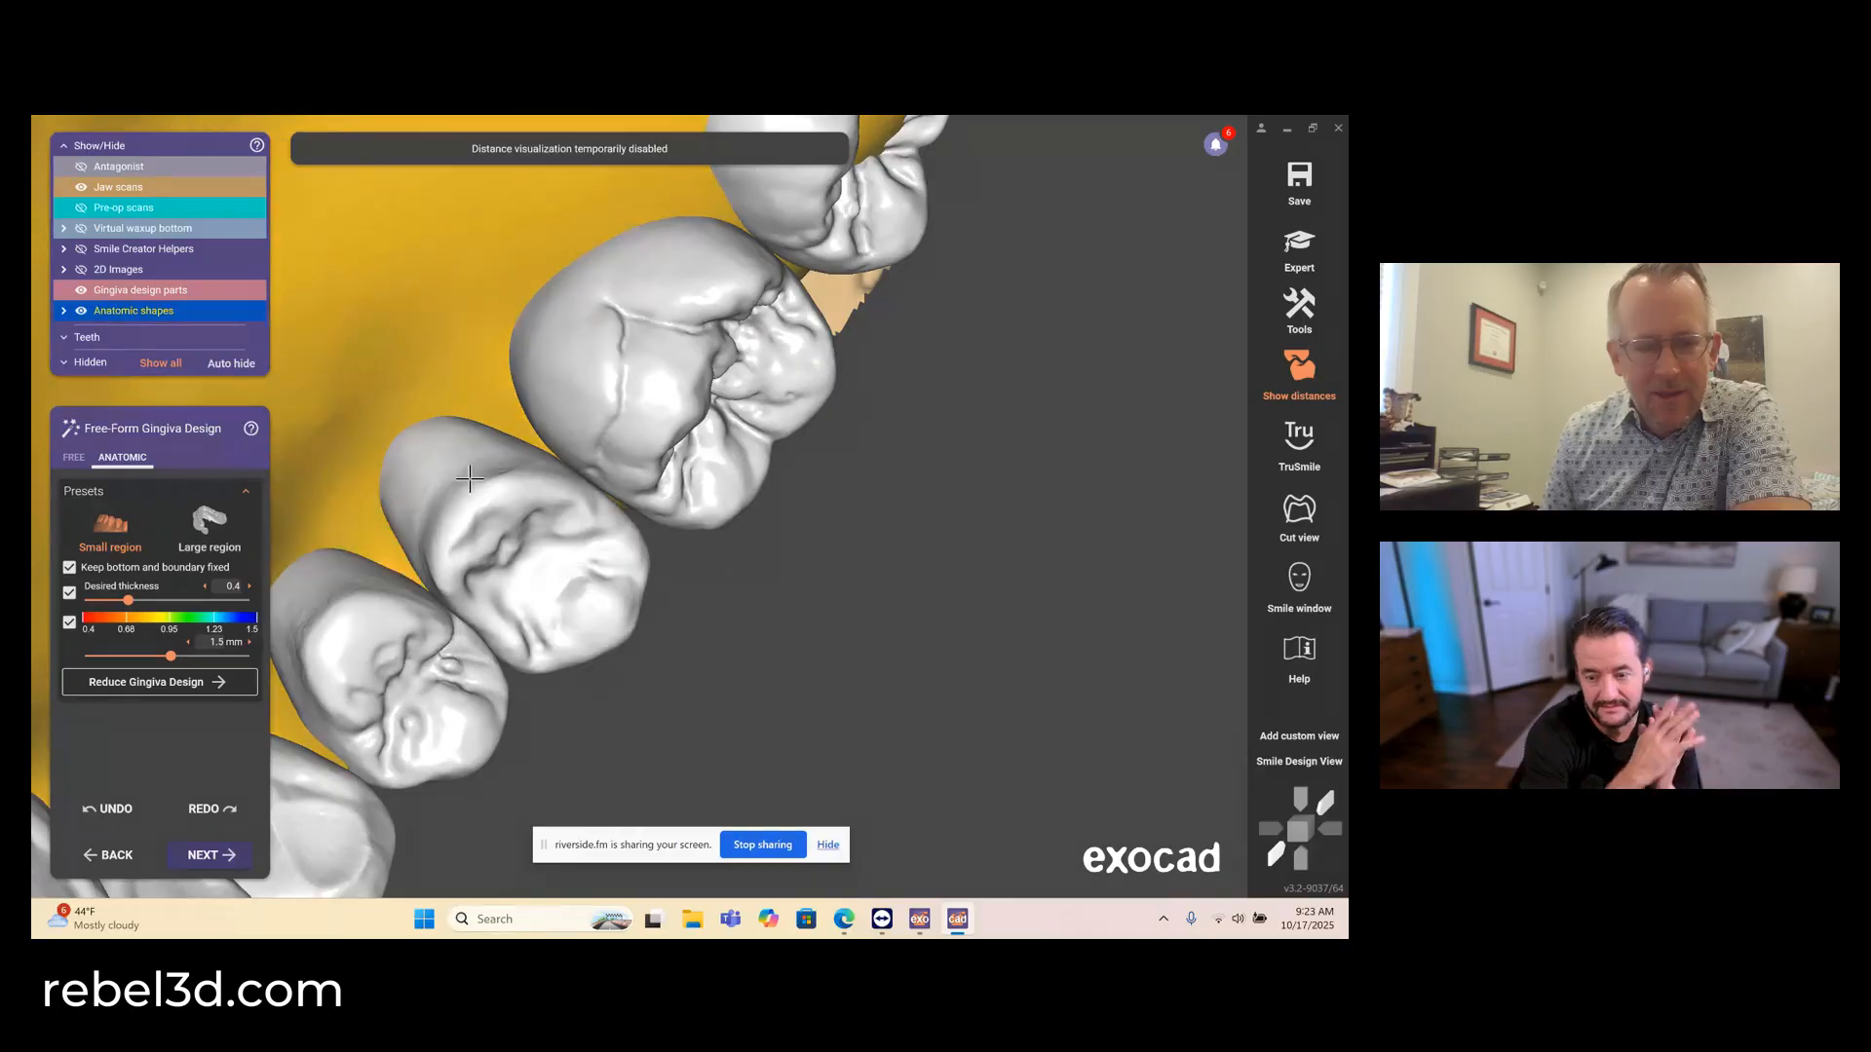
{"action": "middle_click_drag", "start_coordinate": [695, 260], "coordinate": [646, 509]}
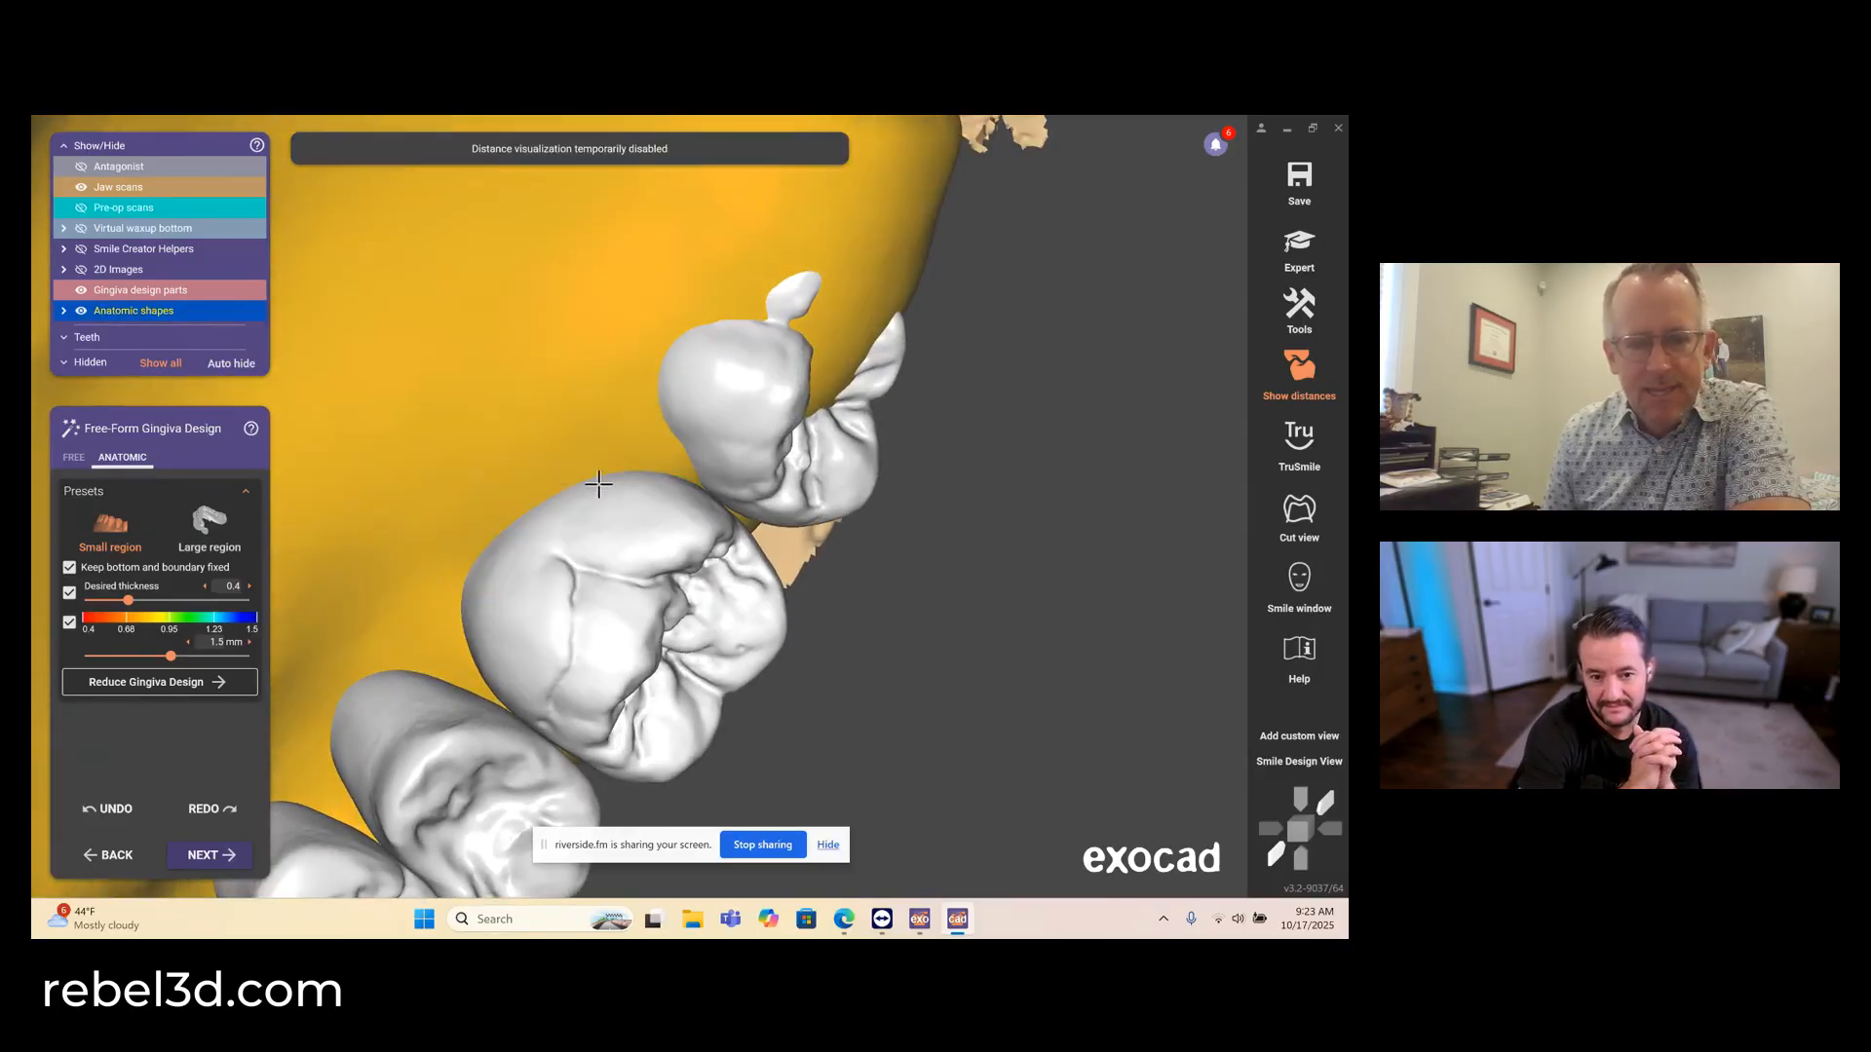
{"action": "scroll", "coordinate": [488, 558], "scroll_direction": "down", "scroll_amount": 10}
{"action": "right_click_drag", "start_coordinate": [483, 560], "coordinate": [530, 517]}
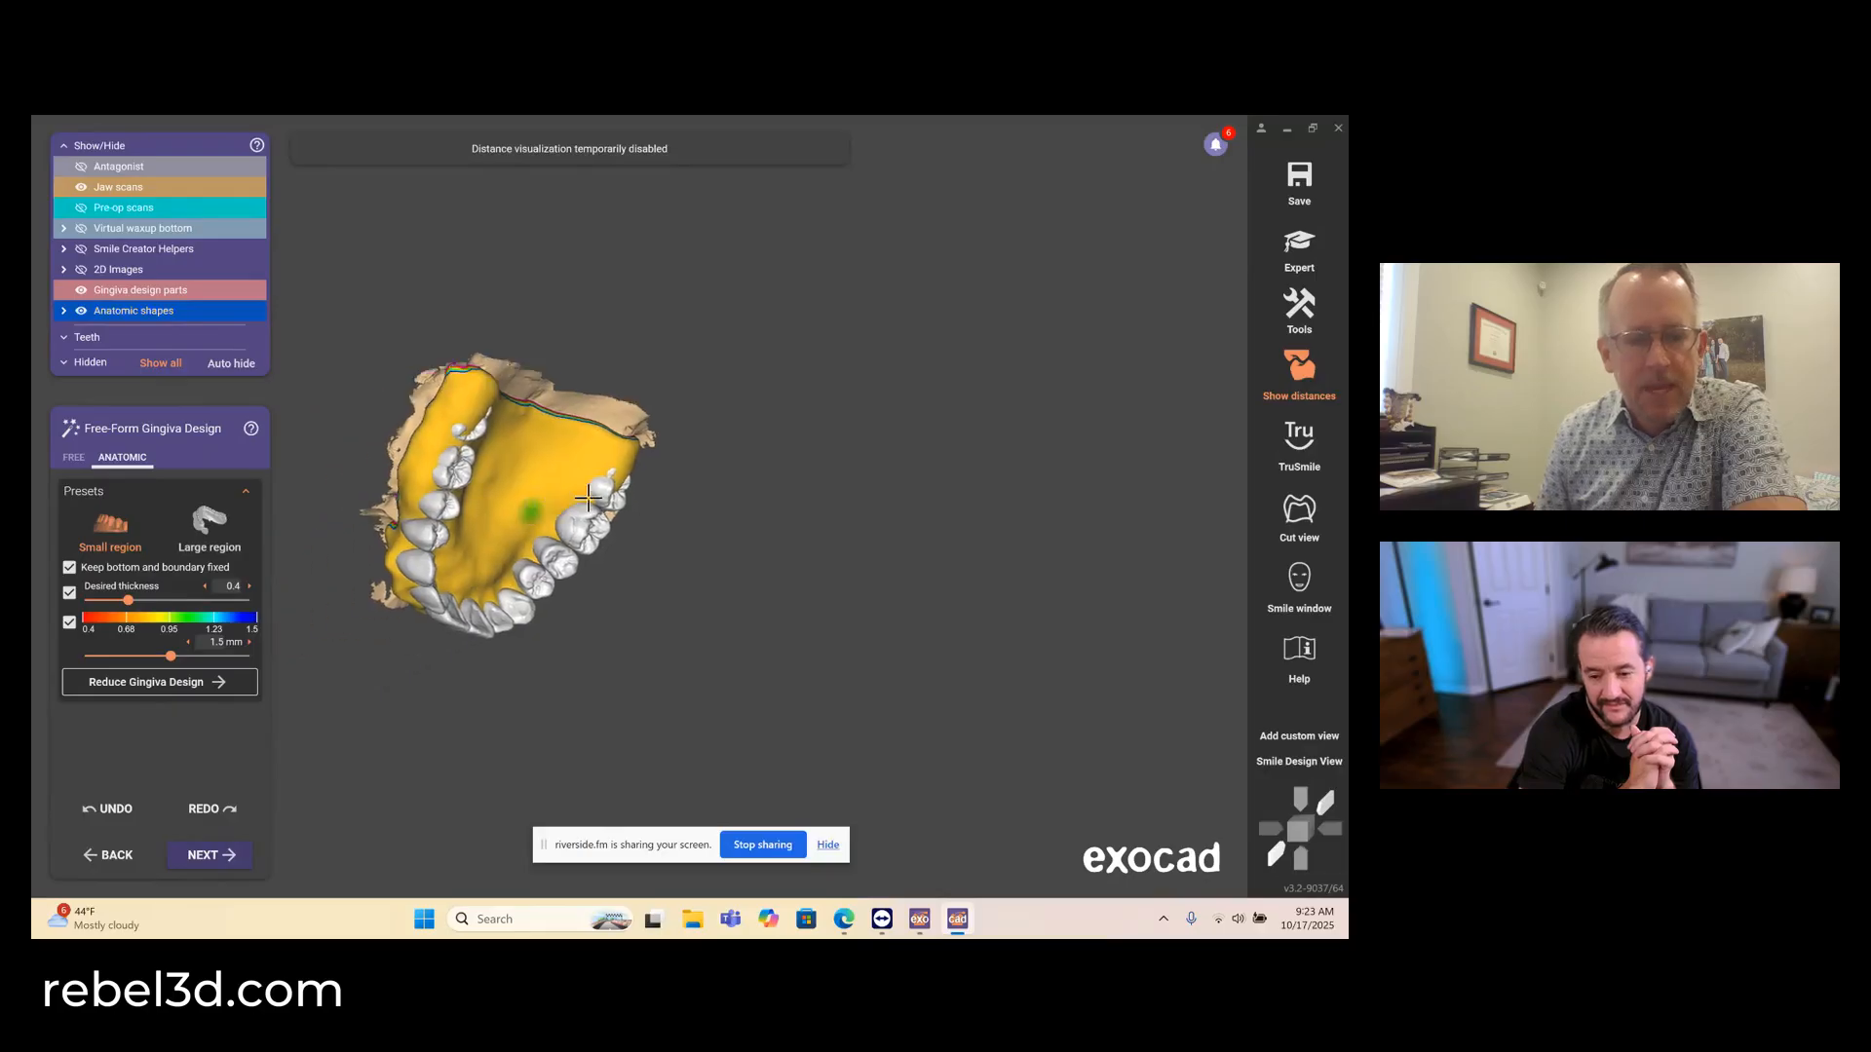
{"action": "middle_click_drag", "start_coordinate": [530, 518], "coordinate": [906, 492]}
{"action": "right_click_drag", "start_coordinate": [906, 492], "coordinate": [875, 486]}
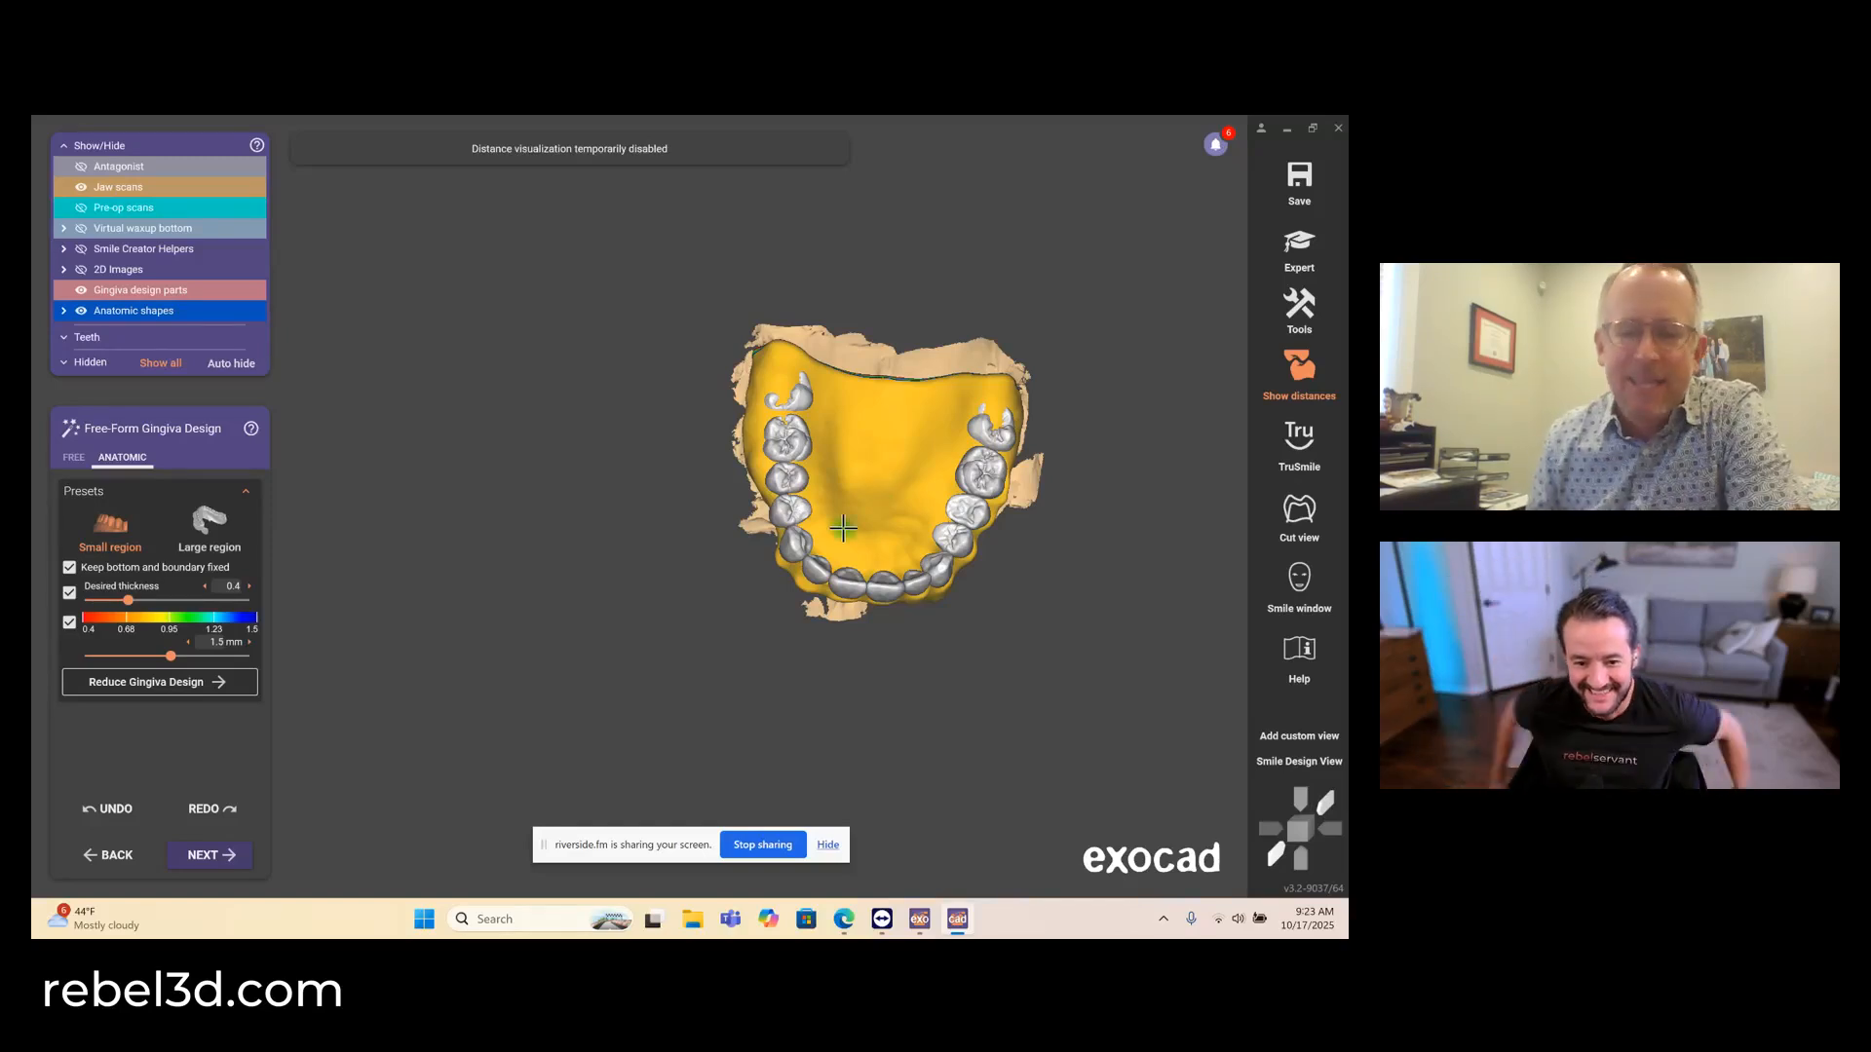
{"action": "right_click_drag", "start_coordinate": [762, 539], "coordinate": [762, 538]}
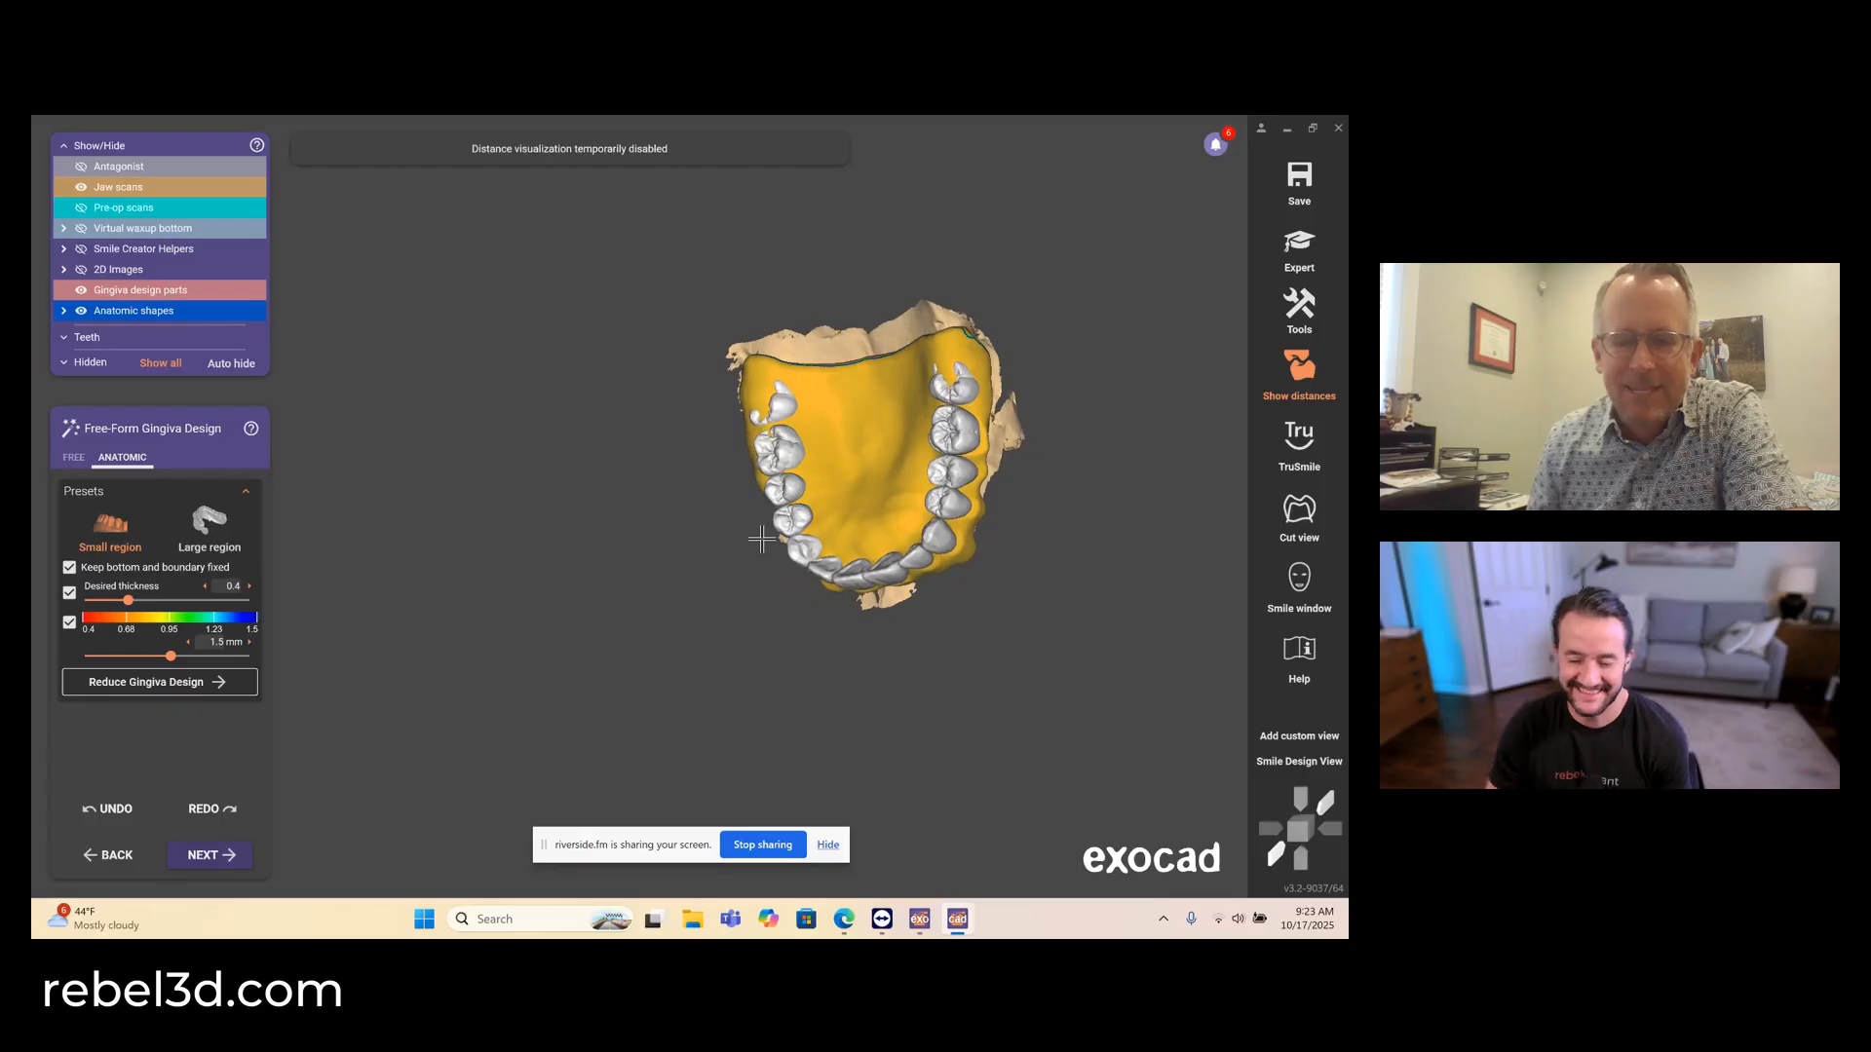
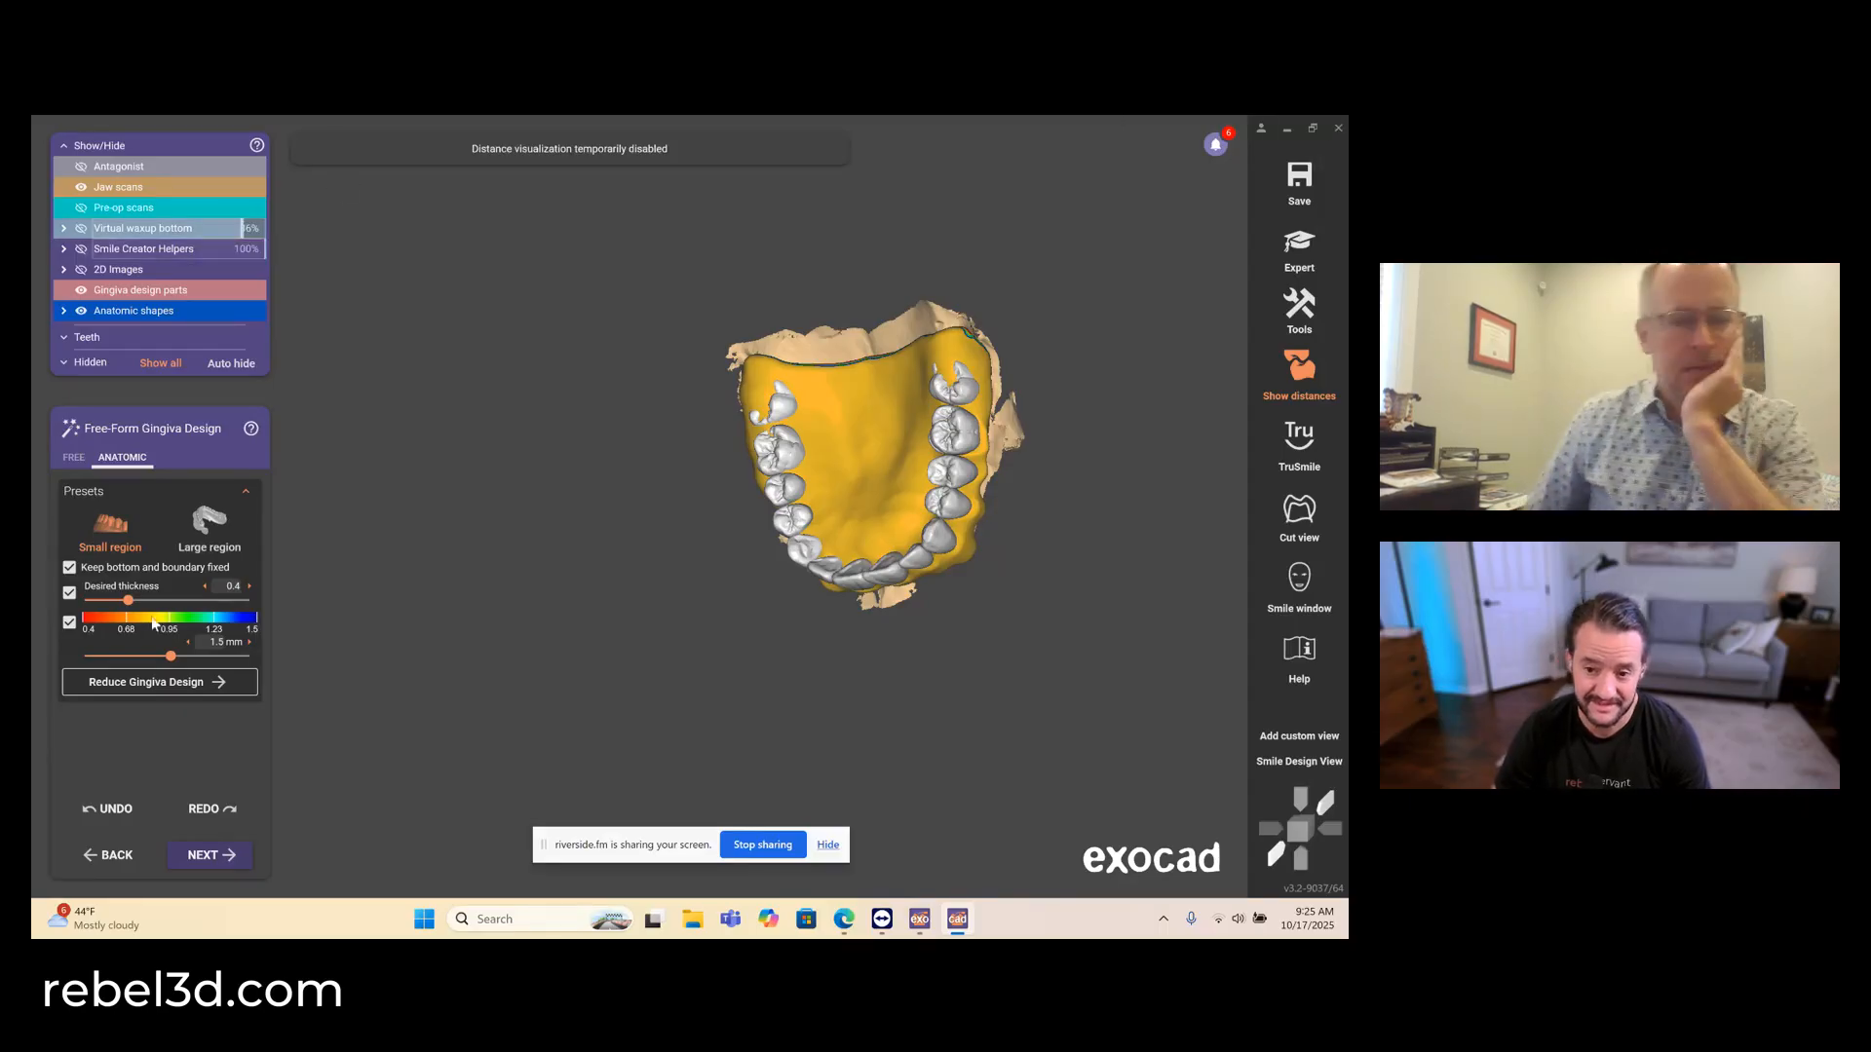
- Switch to free-forming and add gingiva on the palatal side of the upper incisors with the Add/Remove brush
{"action": "left_click", "coordinate": [73, 457]}
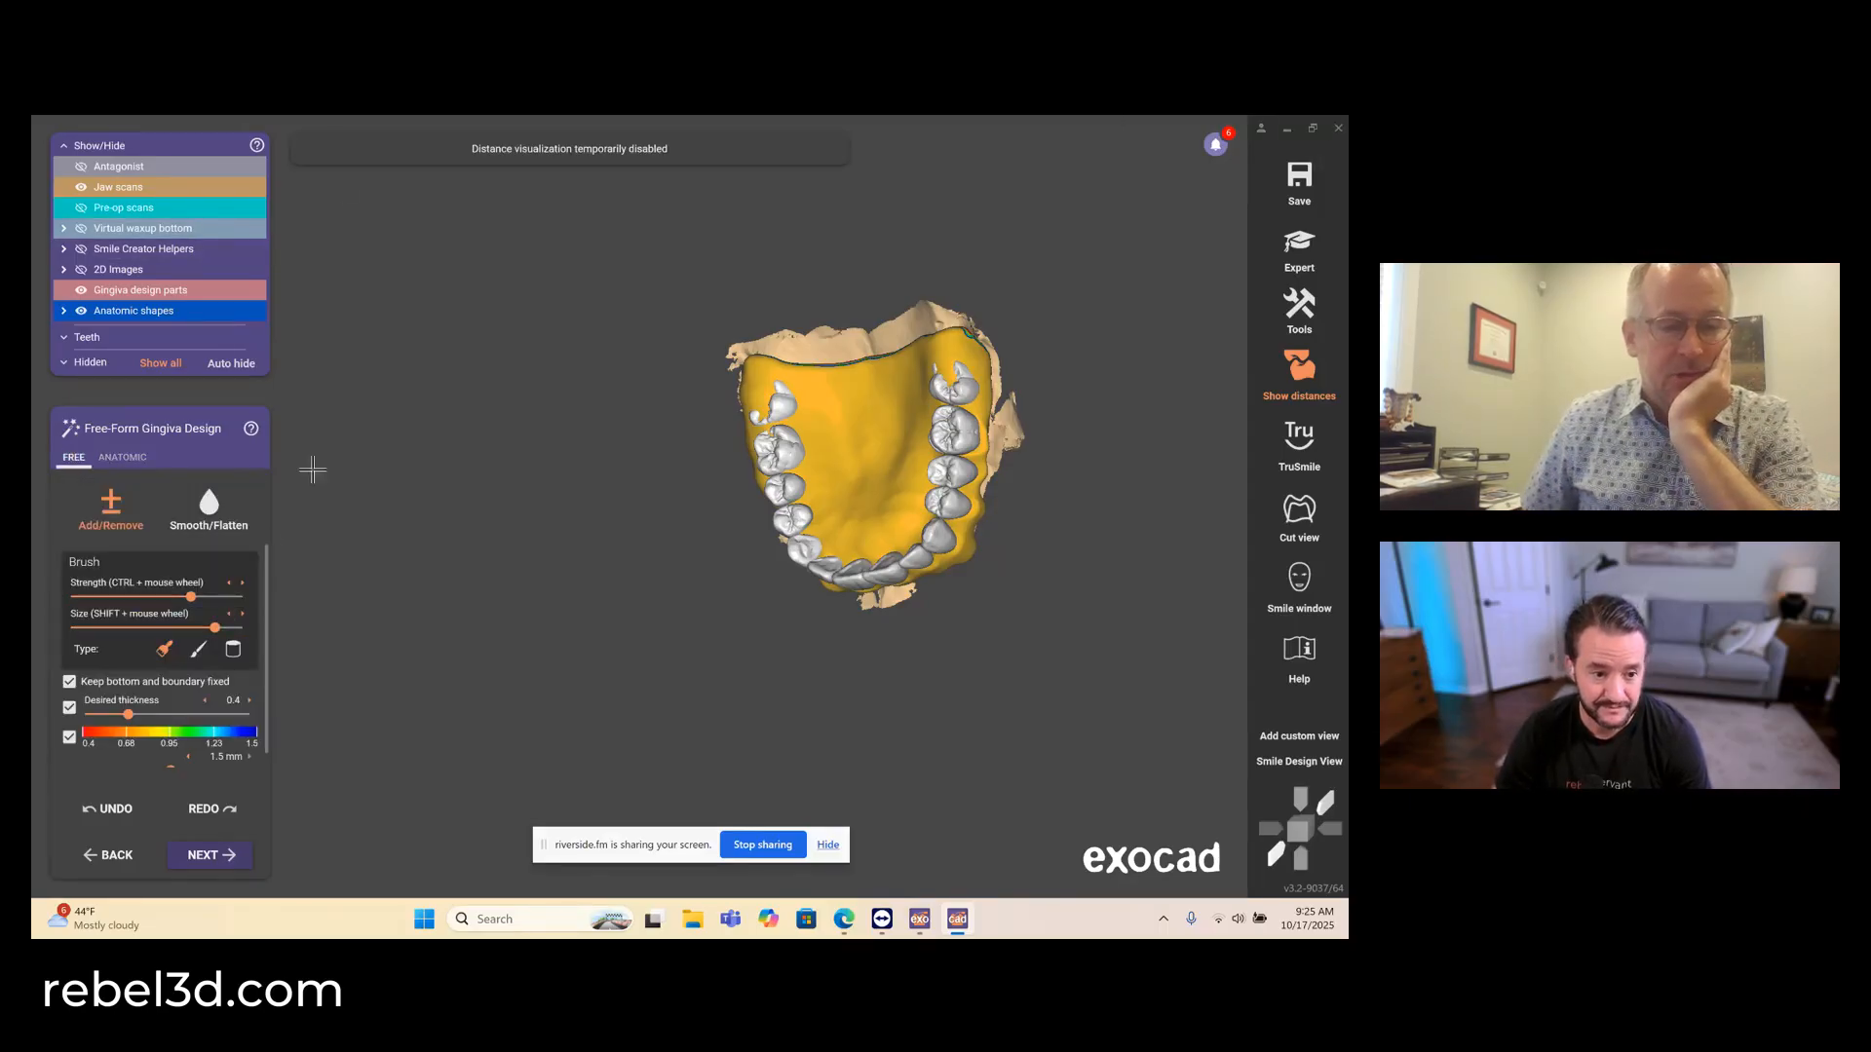
{"action": "scroll", "coordinate": [860, 530], "scroll_direction": "up", "scroll_amount": 10}
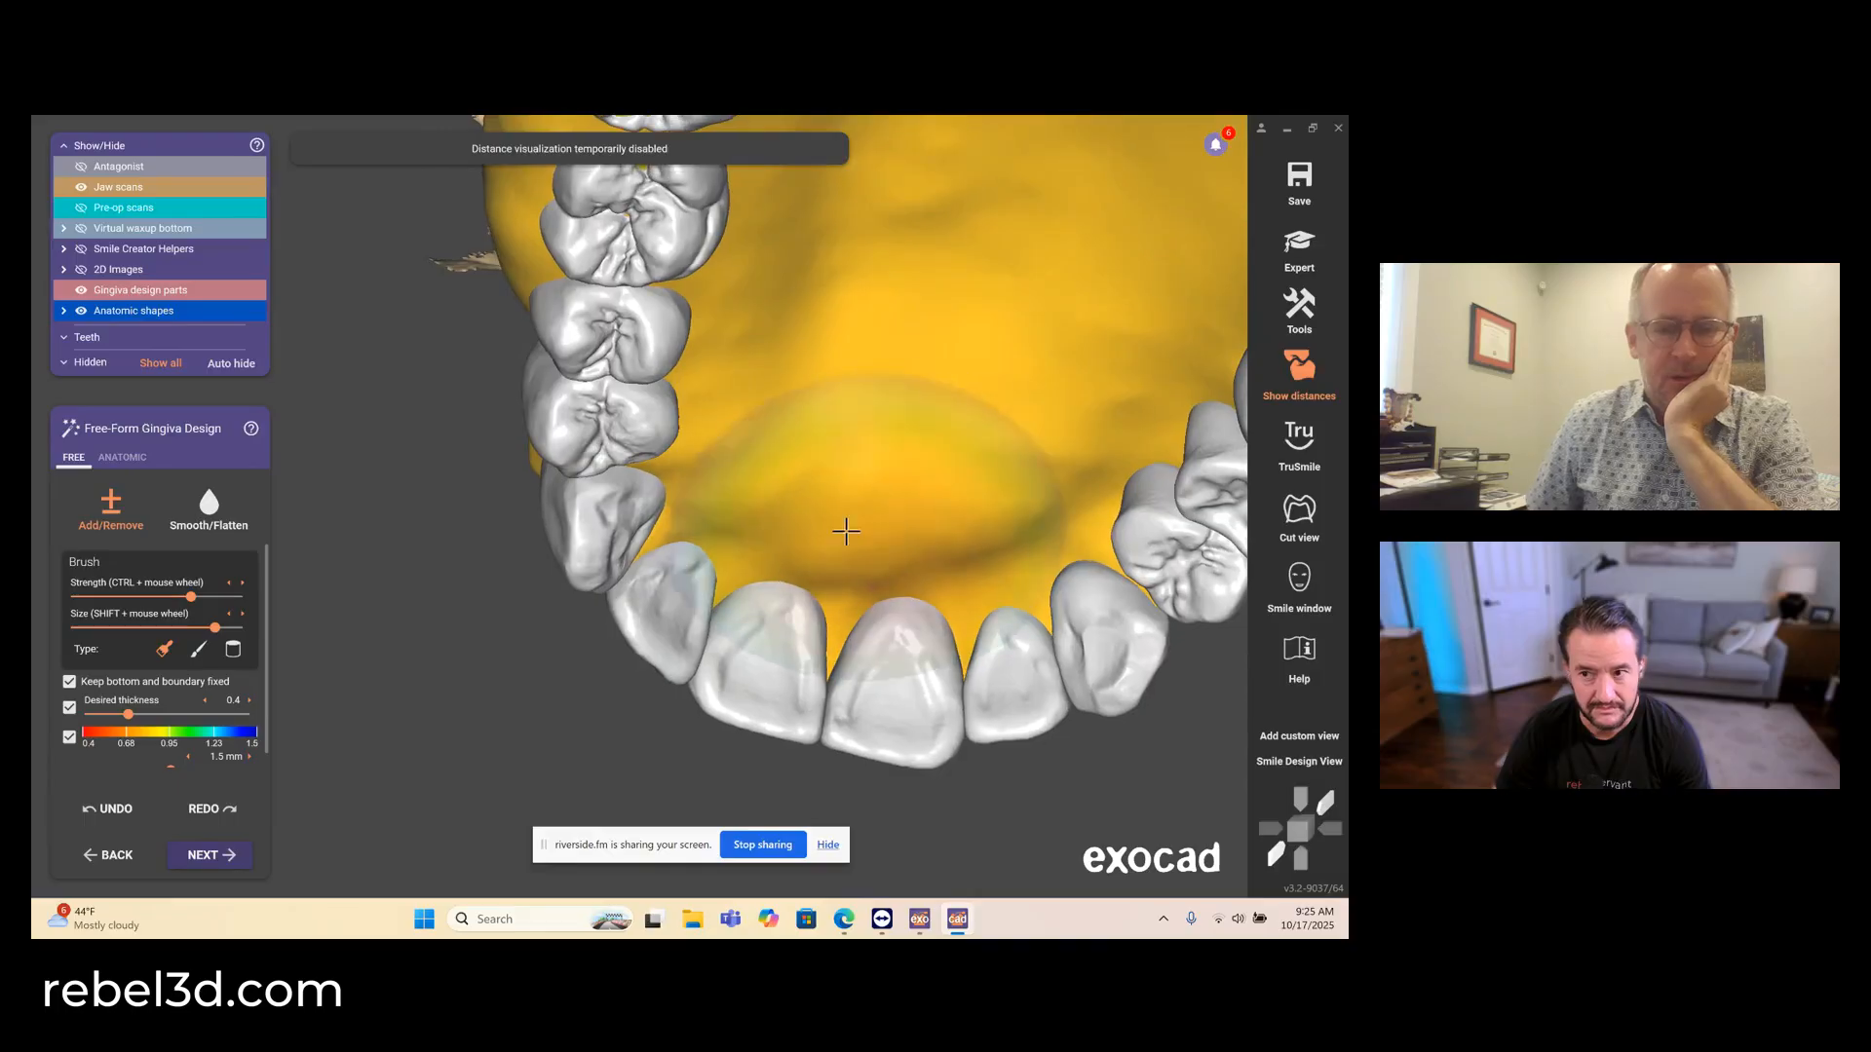
{"action": "mouse_move", "coordinate": [845, 531]}
{"action": "left_mouse_down"}
{"action": "mouse_move", "coordinate": [751, 543]}
{"action": "mouse_move", "coordinate": [847, 572]}
{"action": "mouse_move", "coordinate": [939, 575]}
{"action": "mouse_move", "coordinate": [1047, 544]}
{"action": "mouse_move", "coordinate": [1055, 558]}
{"action": "left_mouse_up"}
{"action": "left_click", "coordinate": [123, 457]}
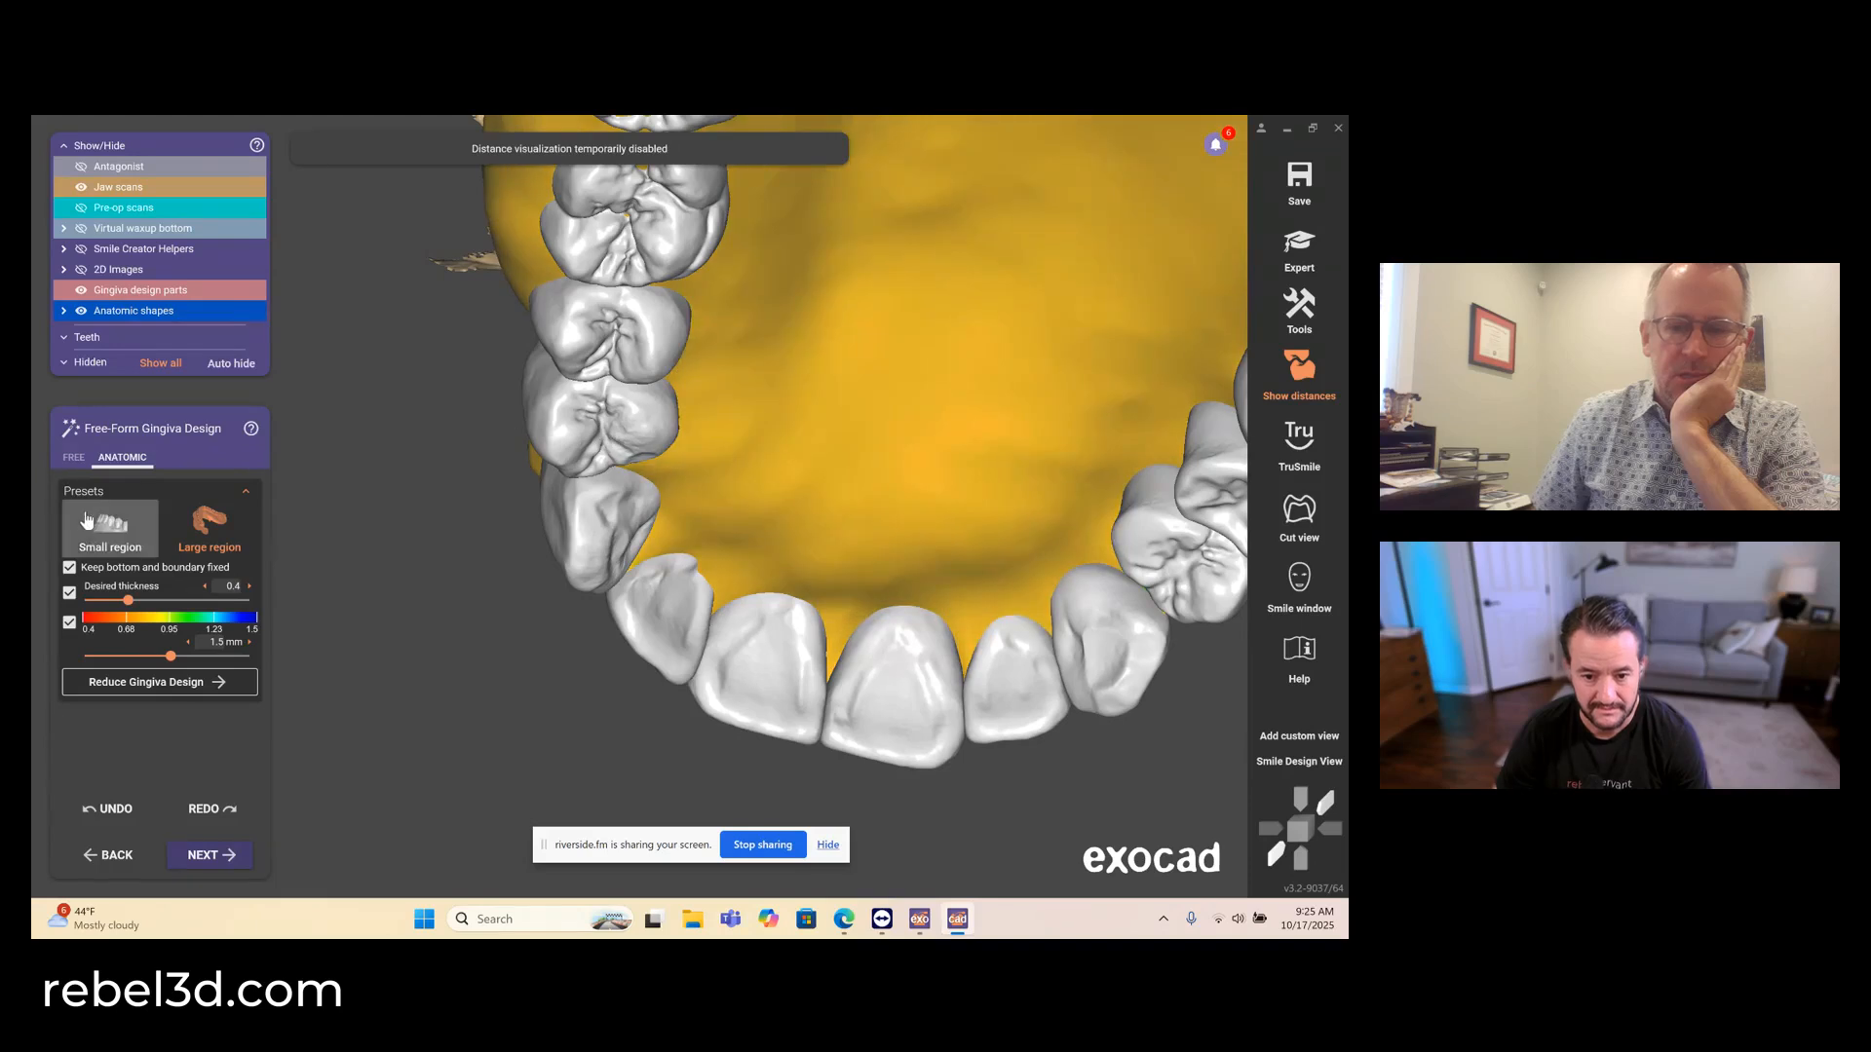
- Add gingiva freehand on the palatal side of the upper right premolars and first molar
{"action": "left_click", "coordinate": [73, 459]}
{"action": "scroll", "coordinate": [981, 455], "scroll_direction": "down", "scroll_amount": 5}
{"action": "right_click_drag", "start_coordinate": [981, 455], "coordinate": [443, 491]}
{"action": "scroll", "coordinate": [443, 491], "scroll_direction": "up", "scroll_amount": 4}
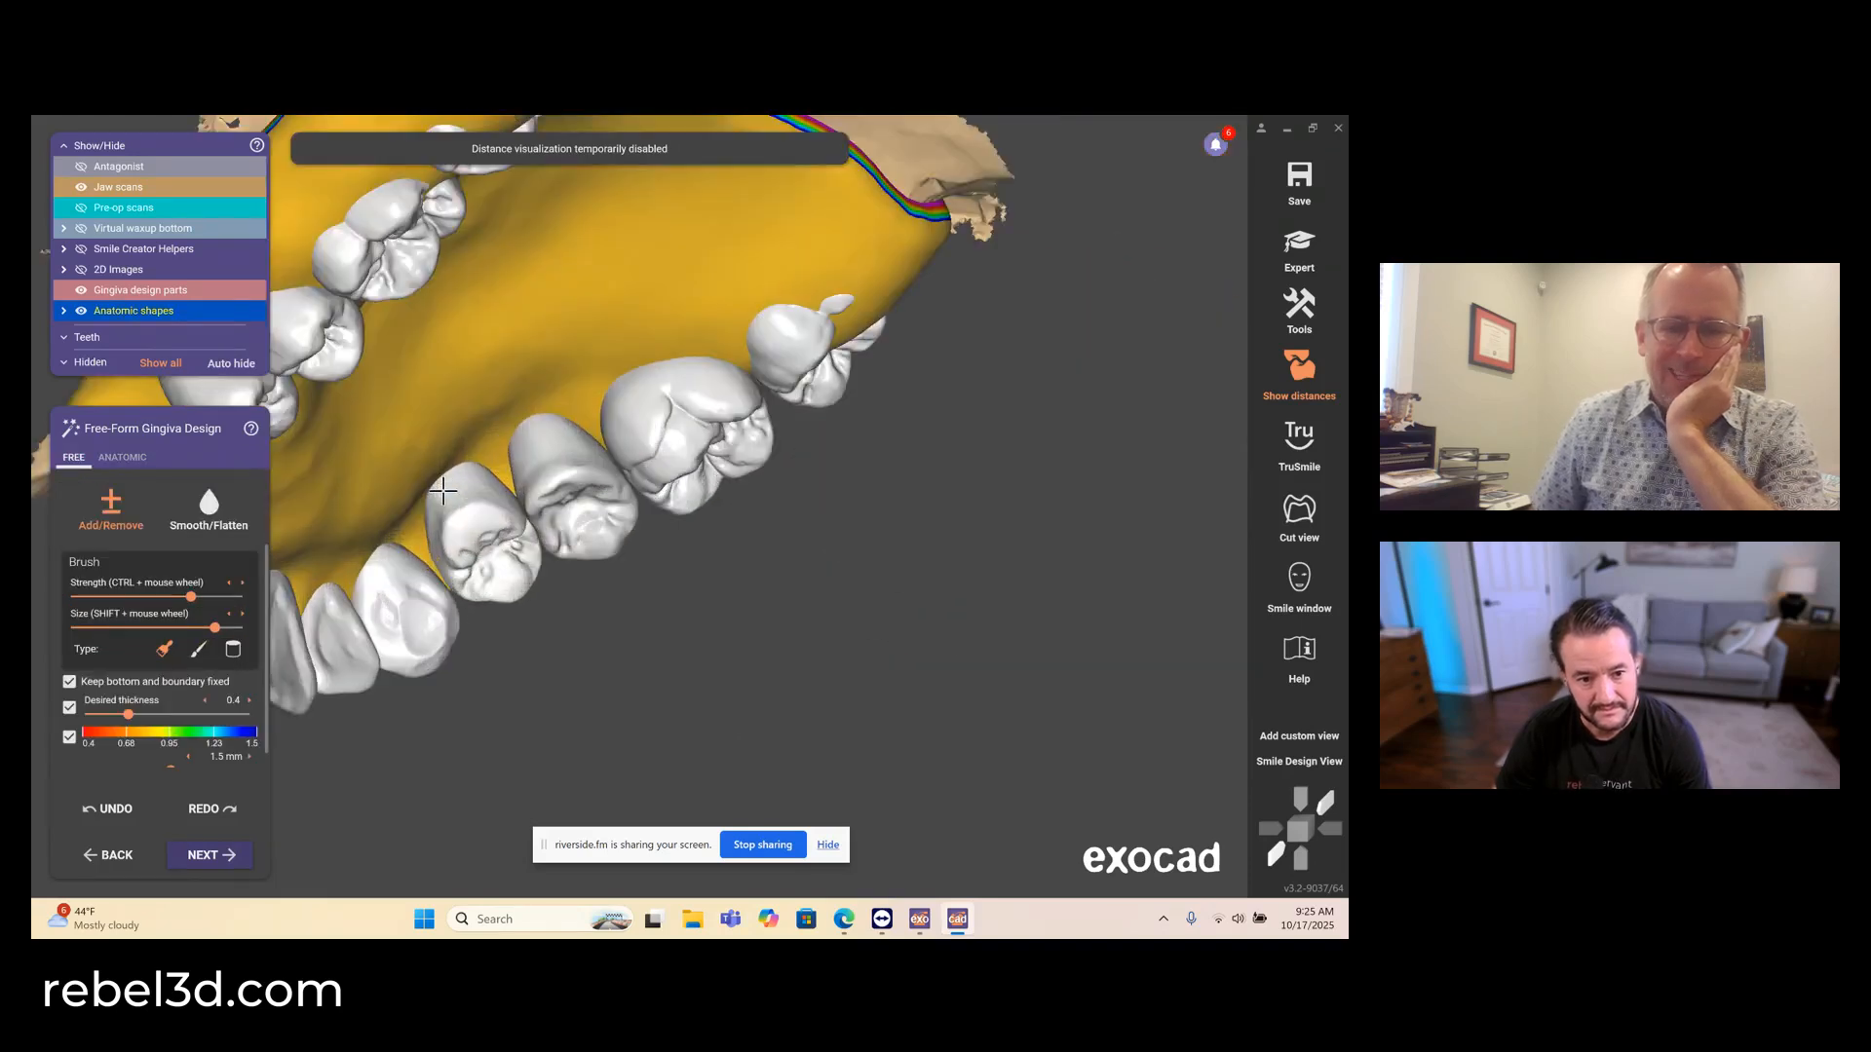
{"action": "scroll", "coordinate": [444, 491], "scroll_direction": "up", "scroll_amount": 3}
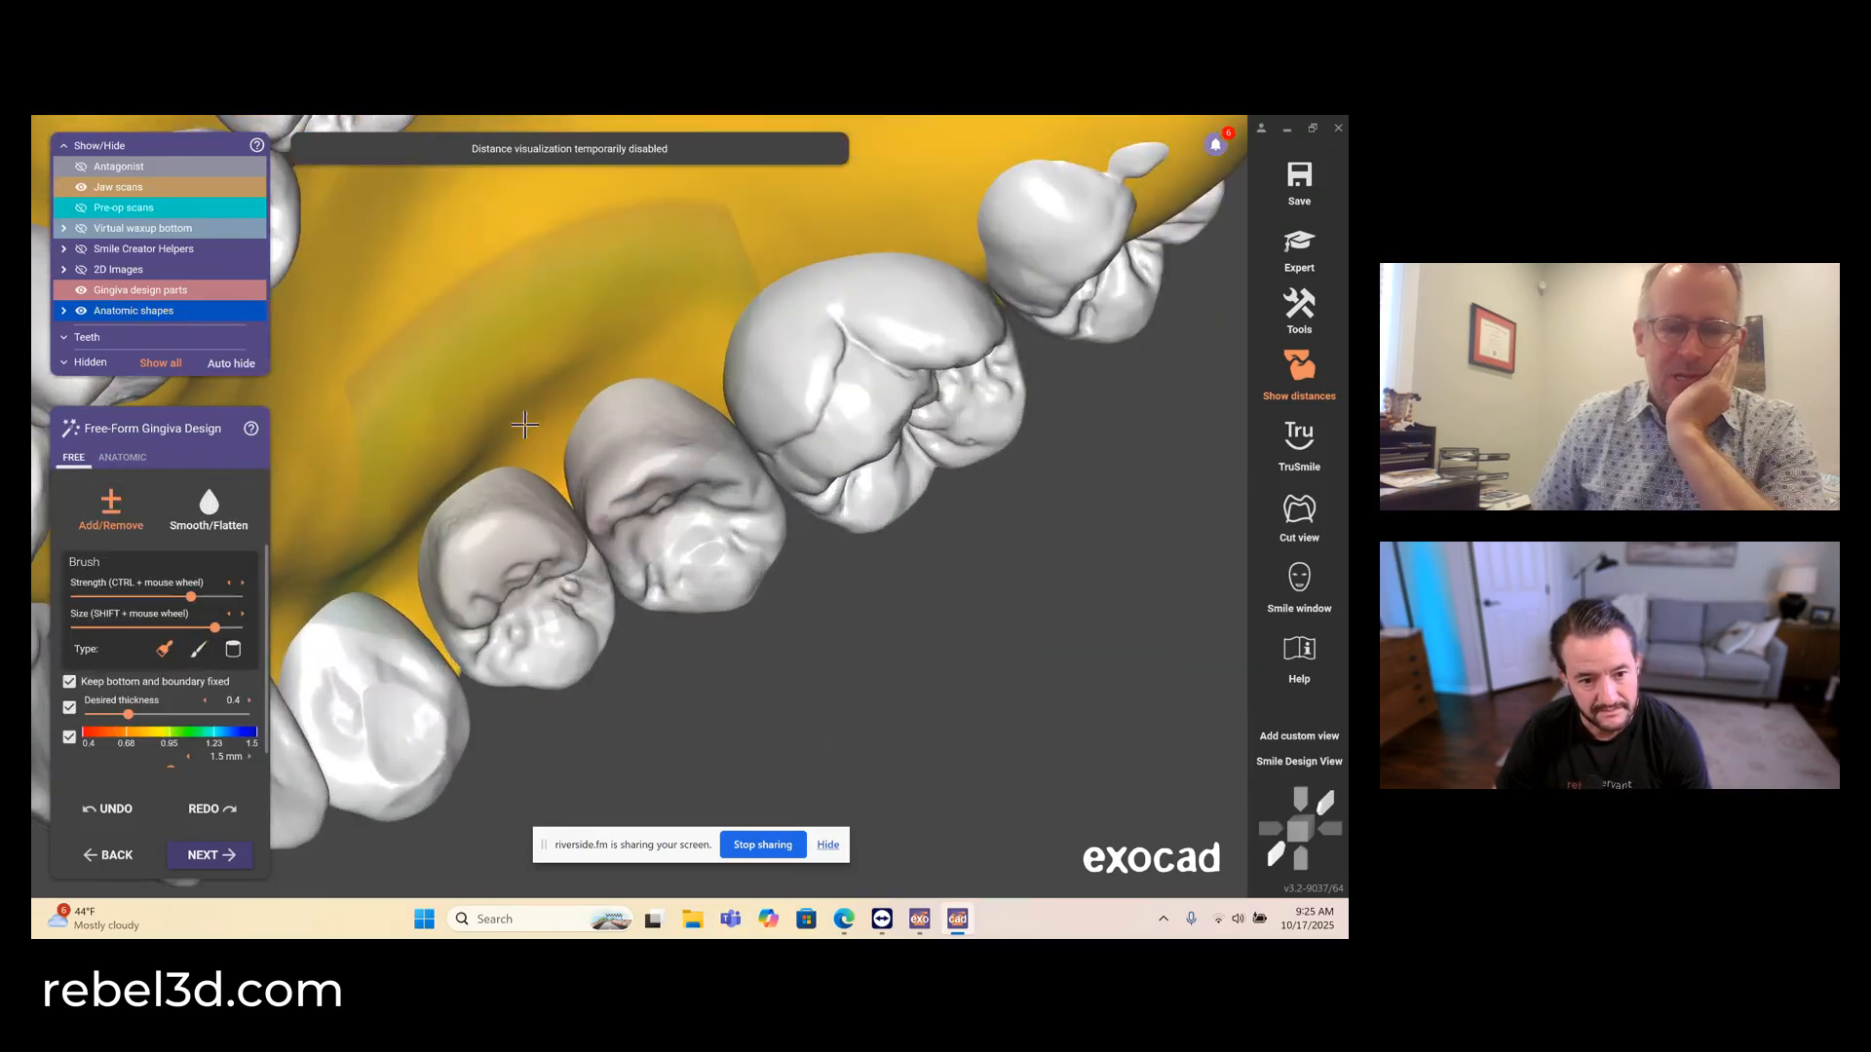
{"action": "mouse_move", "coordinate": [526, 425]}
{"action": "left_mouse_down"}
{"action": "mouse_move", "coordinate": [395, 546]}
{"action": "mouse_move", "coordinate": [408, 557]}
{"action": "mouse_move", "coordinate": [717, 374]}
{"action": "left_mouse_up"}
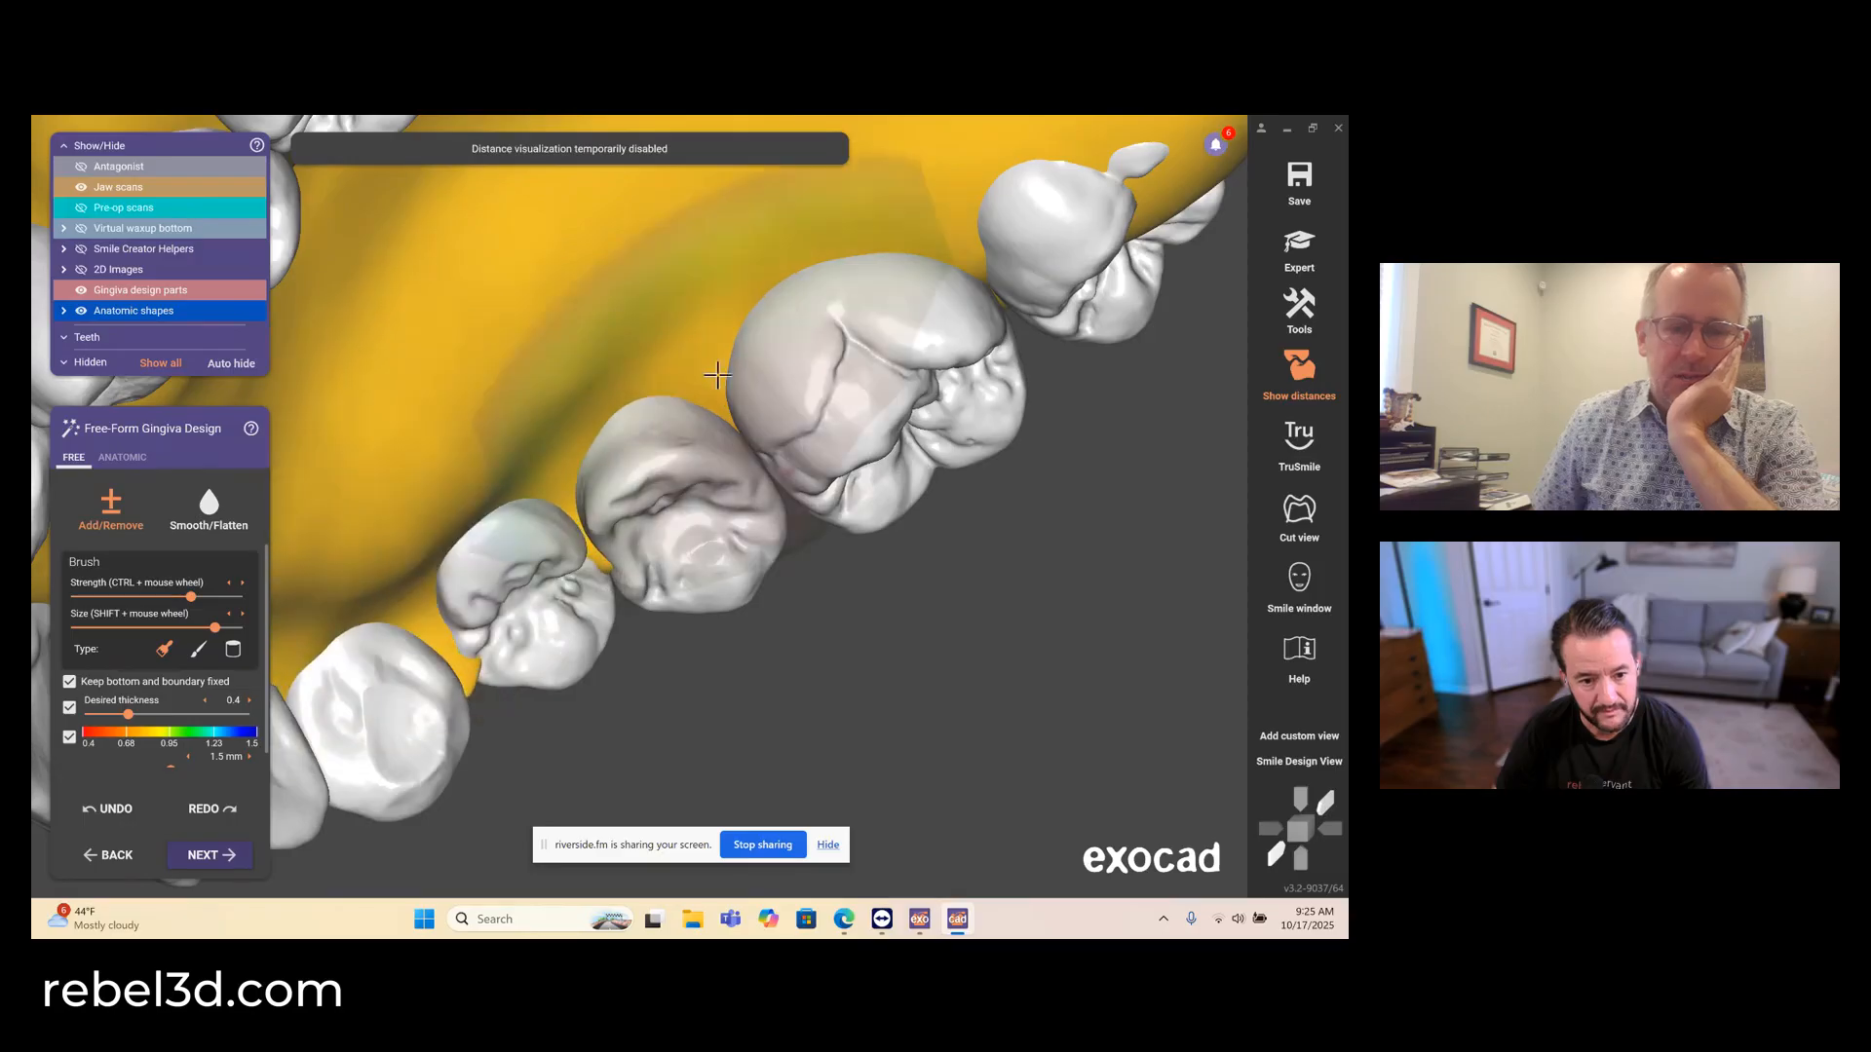
- Shape the buccal gingiva along the upper right canine, premolars and molars with the Add/Remove brush
{"action": "scroll", "coordinate": [919, 234], "scroll_direction": "down", "scroll_amount": 8}
{"action": "right_click_drag", "start_coordinate": [752, 647], "coordinate": [662, 368]}
{"action": "left_click_drag", "start_coordinate": [662, 368], "coordinate": [646, 347]}
{"action": "right_click_drag", "start_coordinate": [704, 368], "coordinate": [704, 369]}
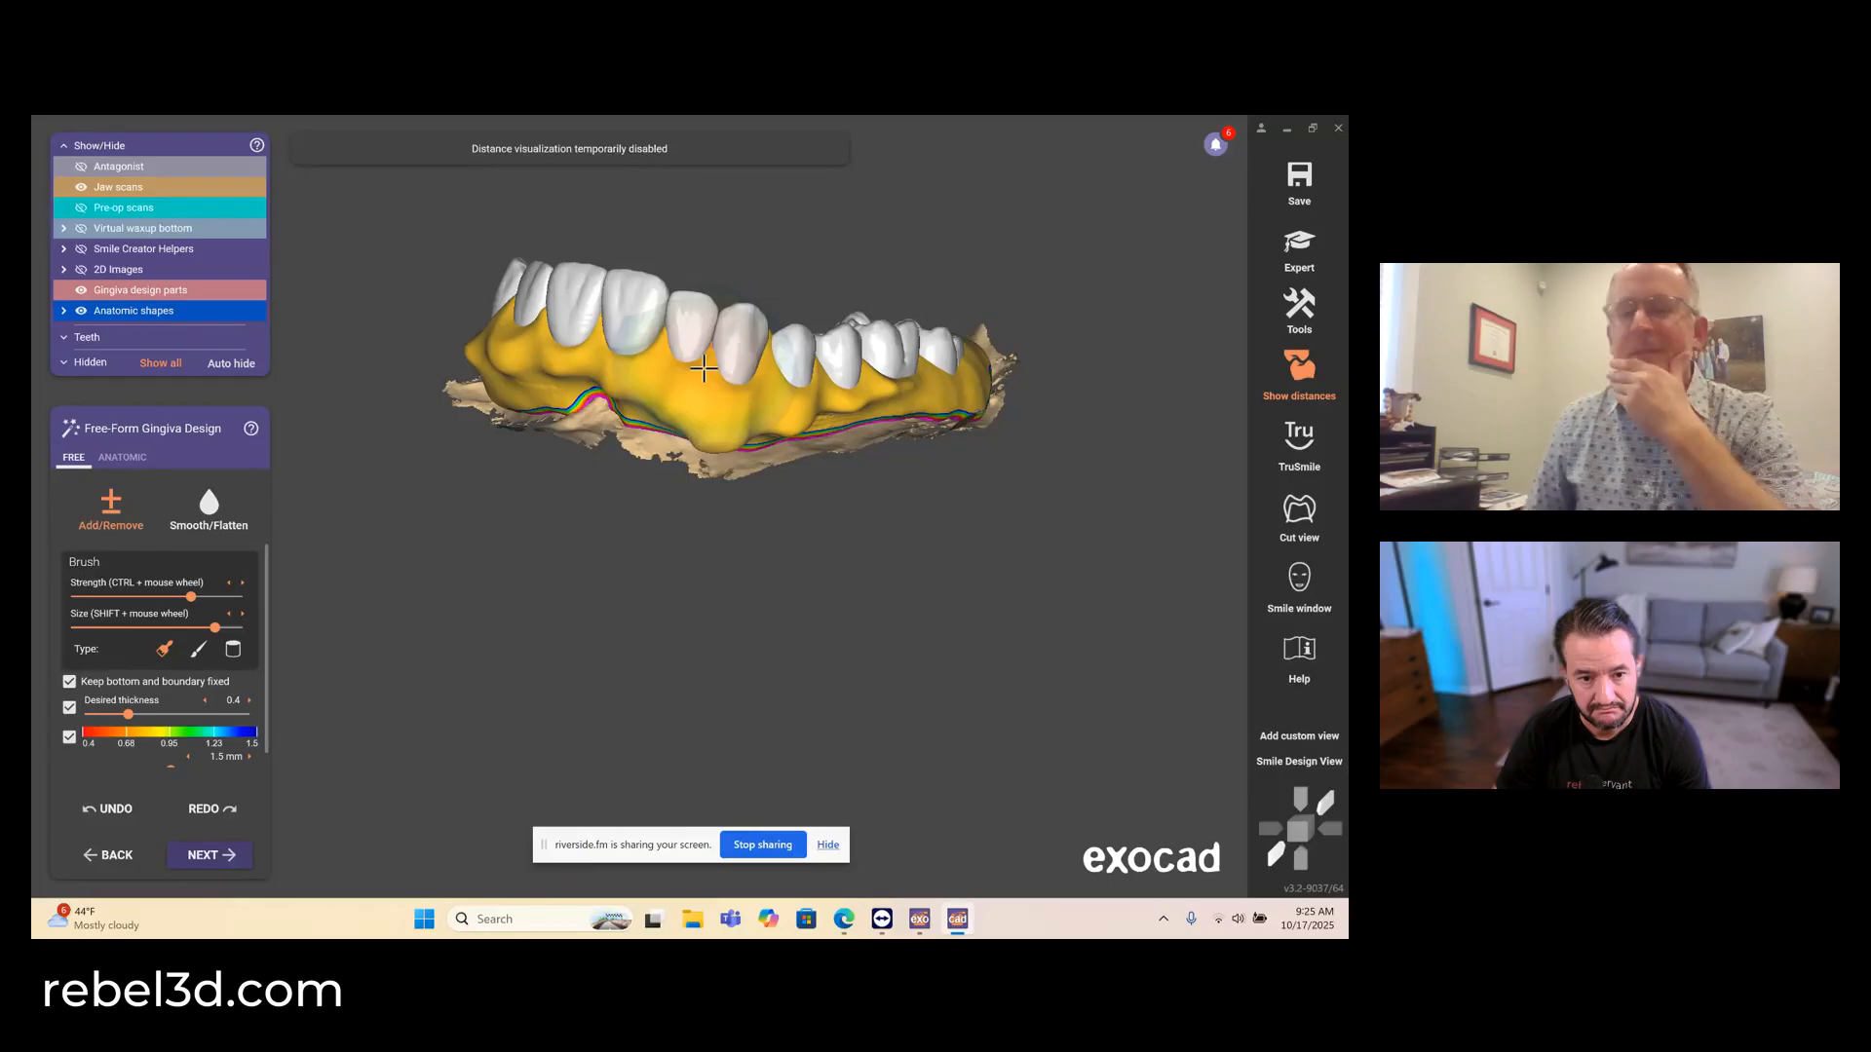
{"action": "left_click_drag", "start_coordinate": [740, 394], "coordinate": [733, 405]}
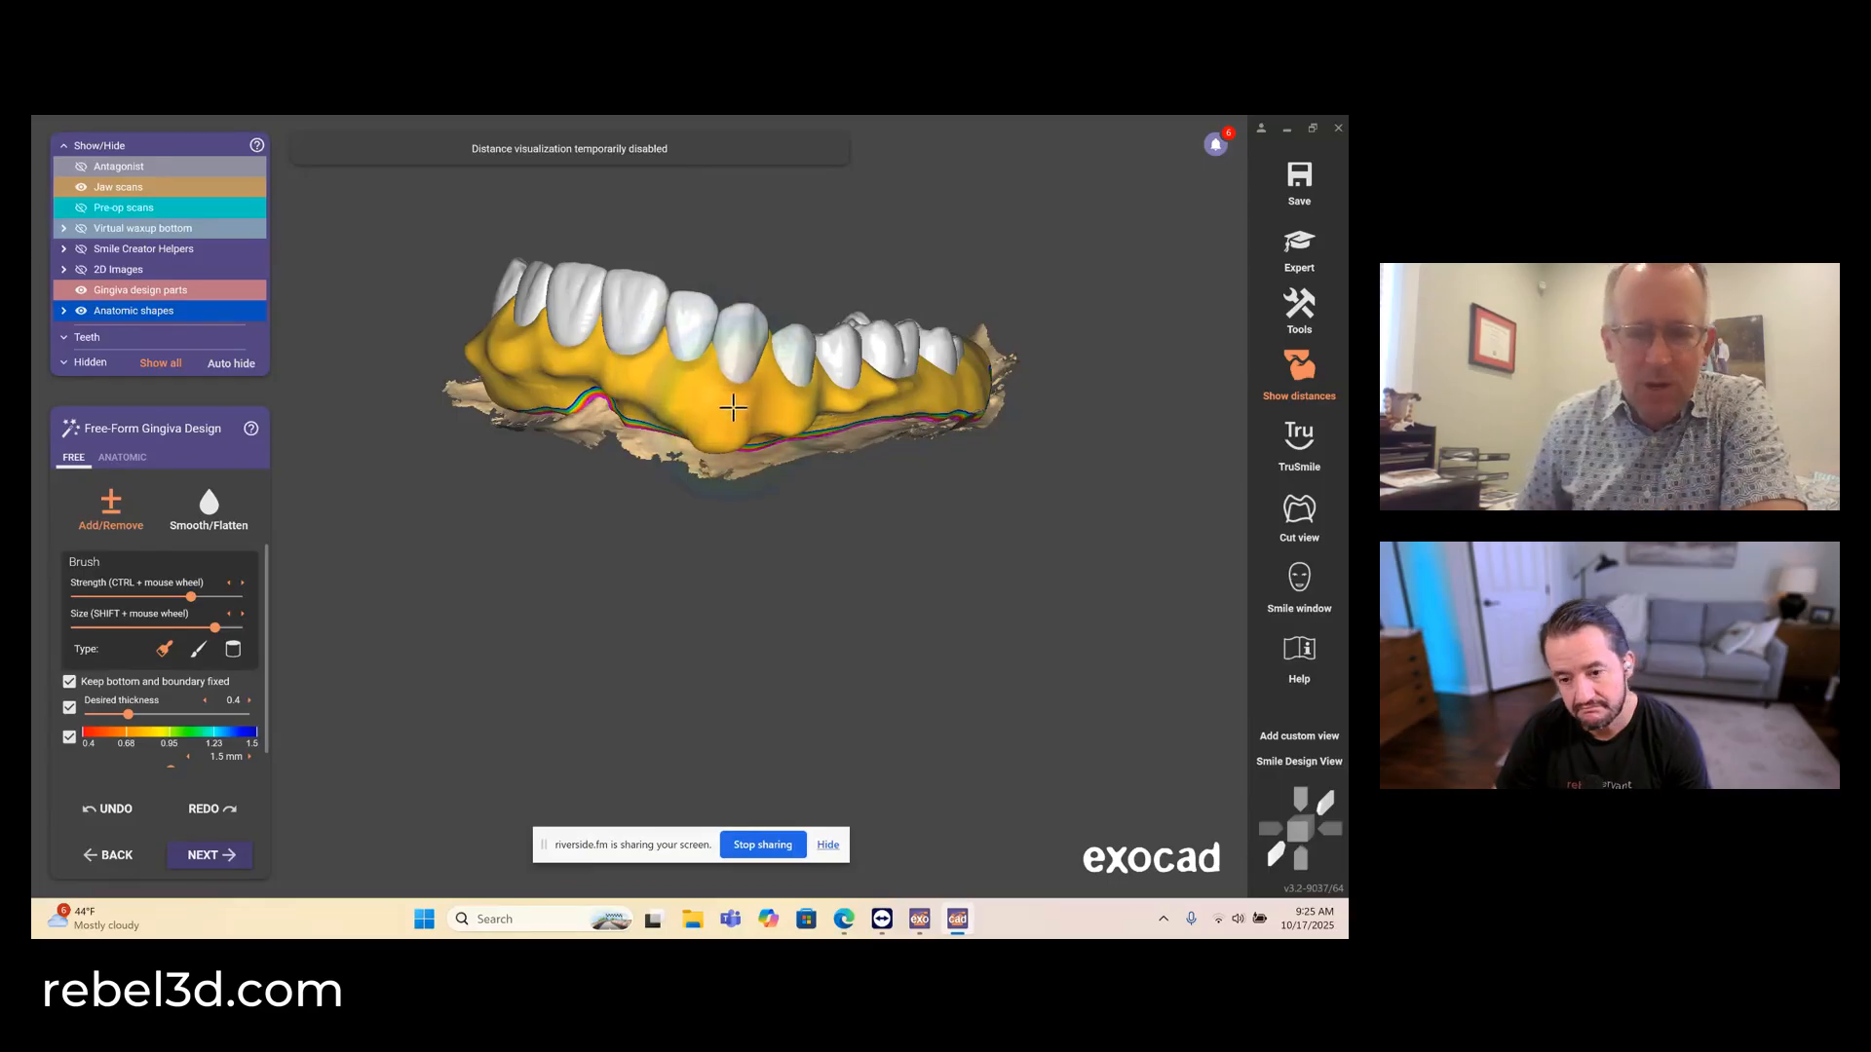
{"action": "right_click_drag", "start_coordinate": [730, 399], "coordinate": [650, 402]}
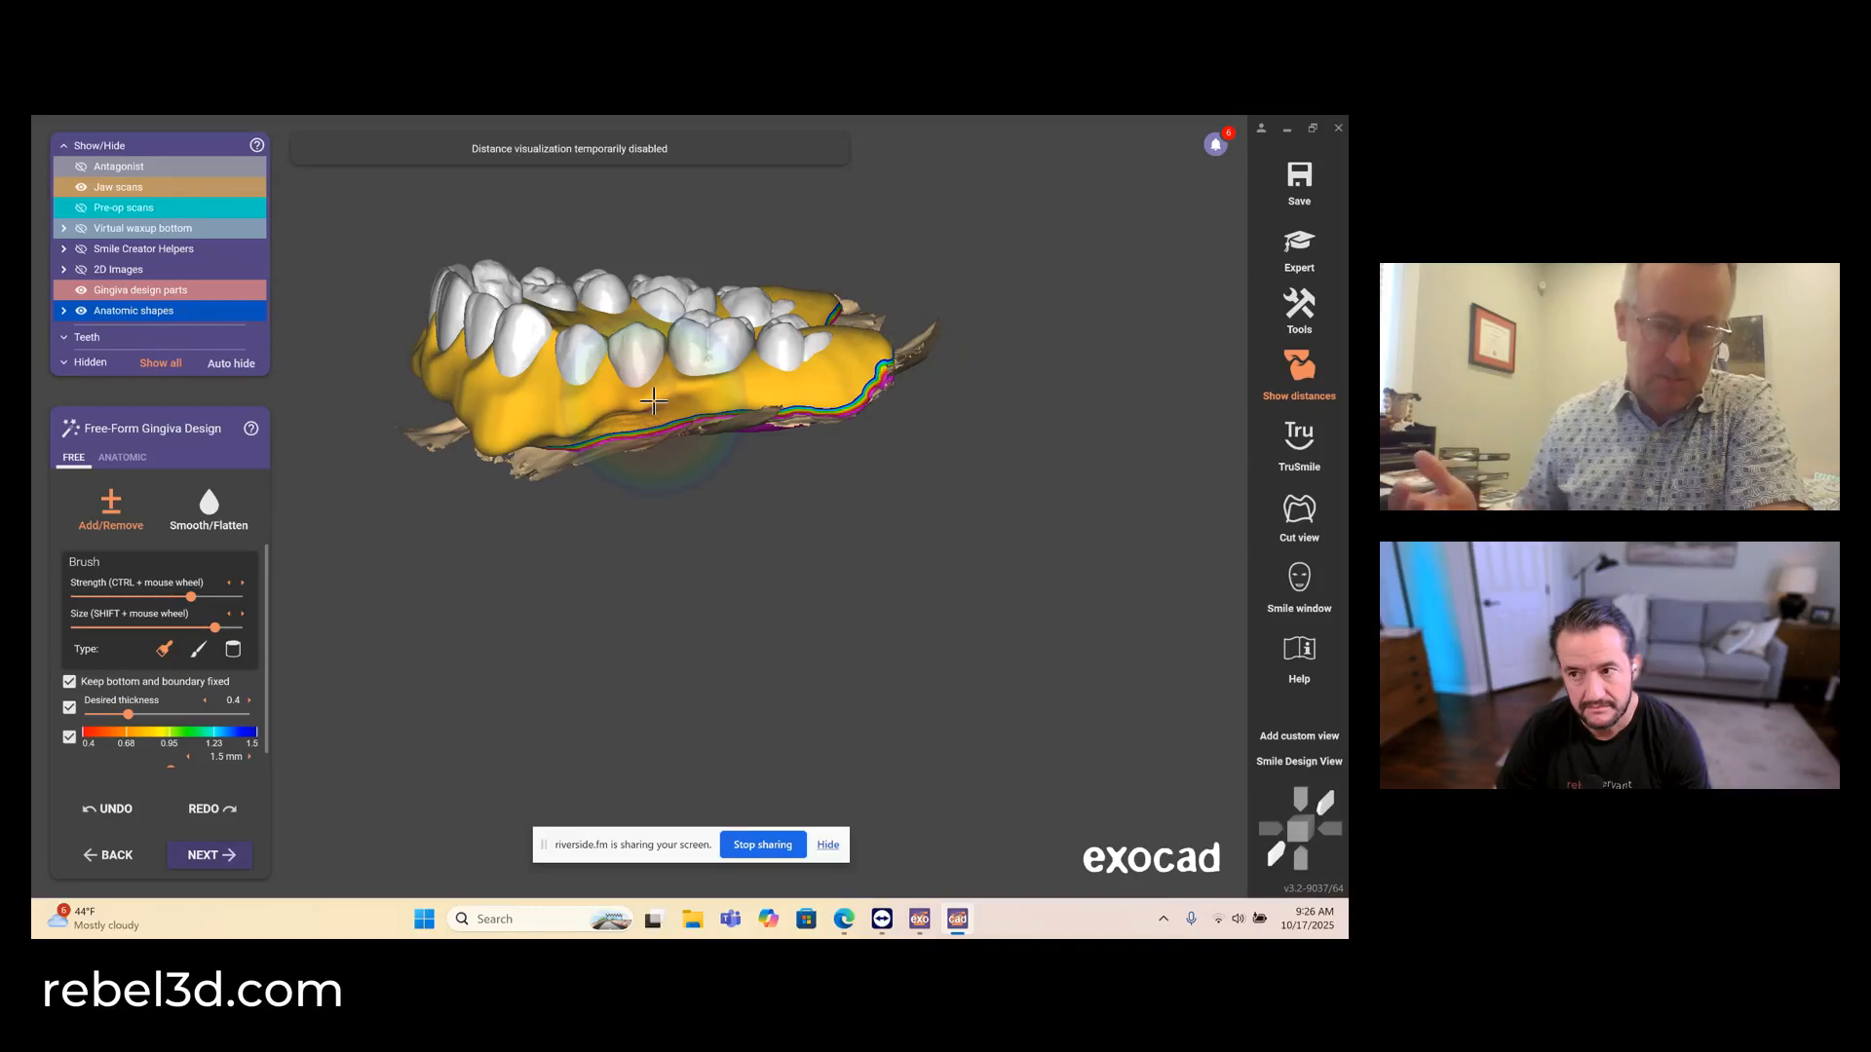
{"action": "right_click_drag", "start_coordinate": [747, 392], "coordinate": [748, 389]}
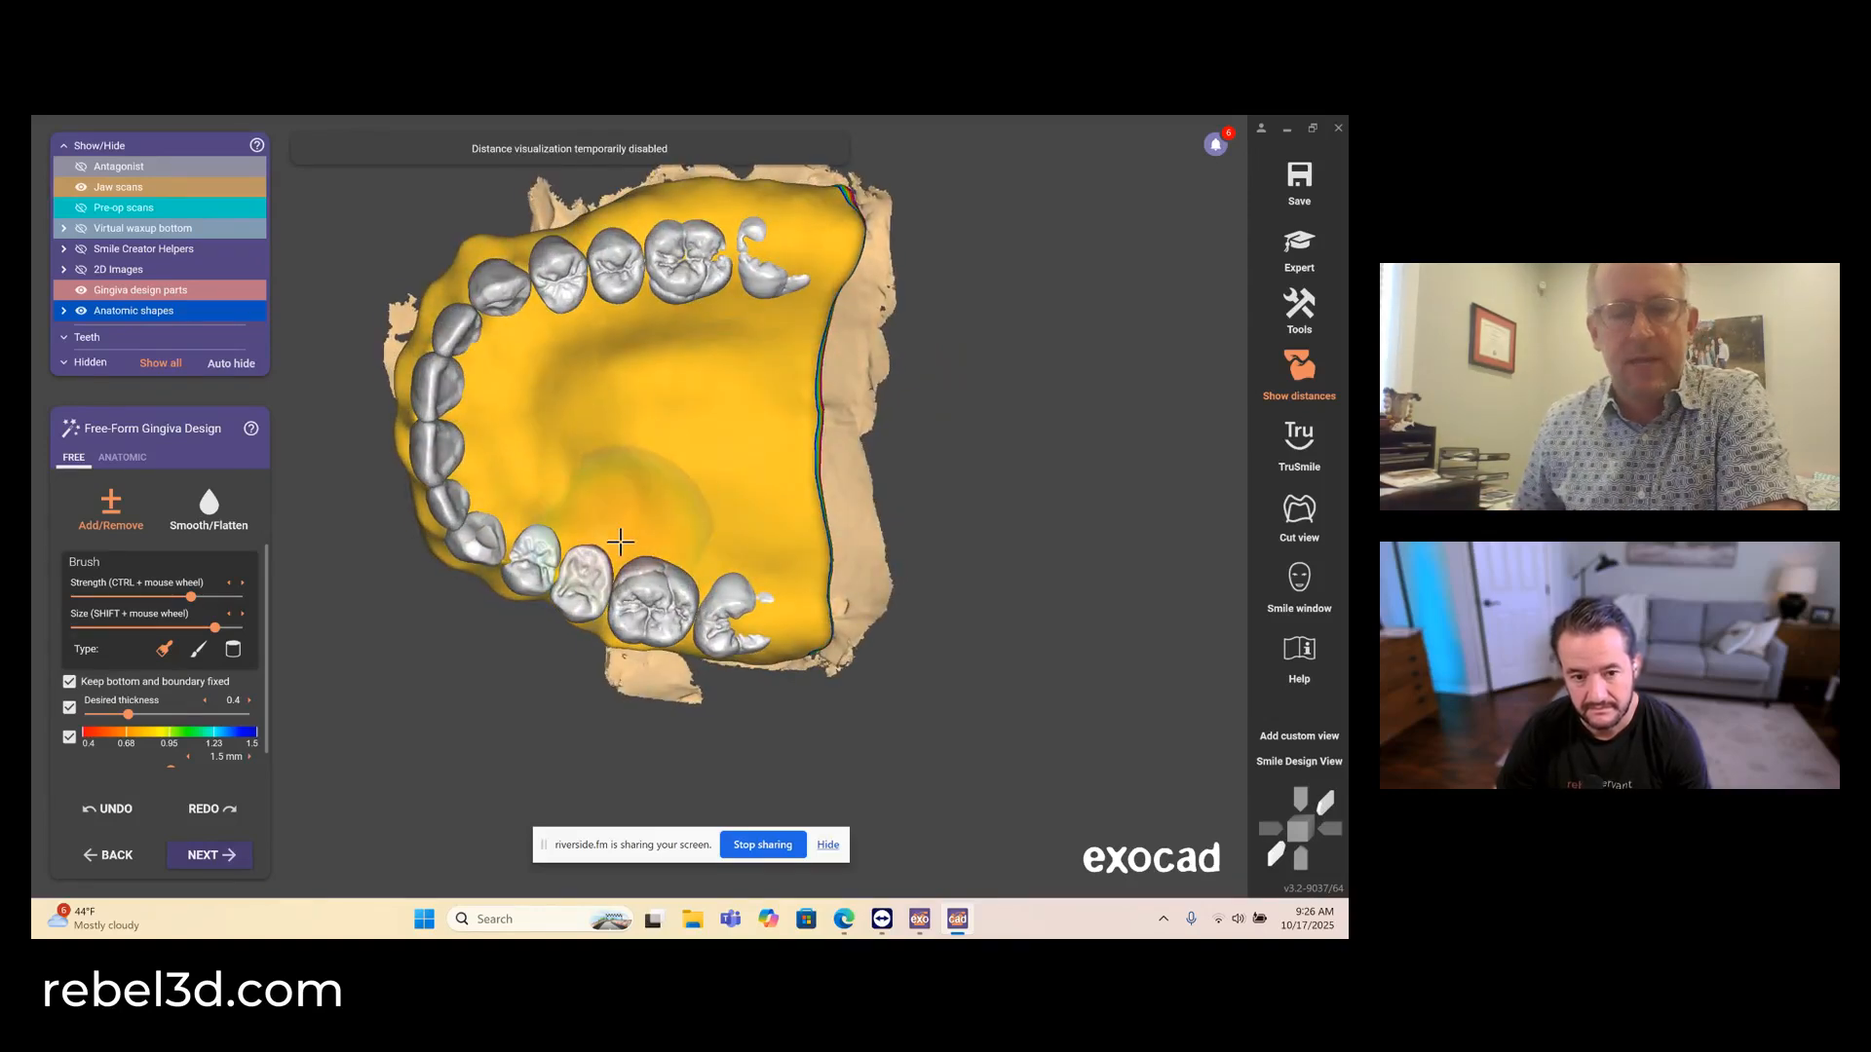
- Shape the palatal gingiva near the upper right canine and premolars, finishing with anatomic free-forming in the large region preset
{"action": "right_click_drag", "start_coordinate": [618, 535], "coordinate": [631, 520]}
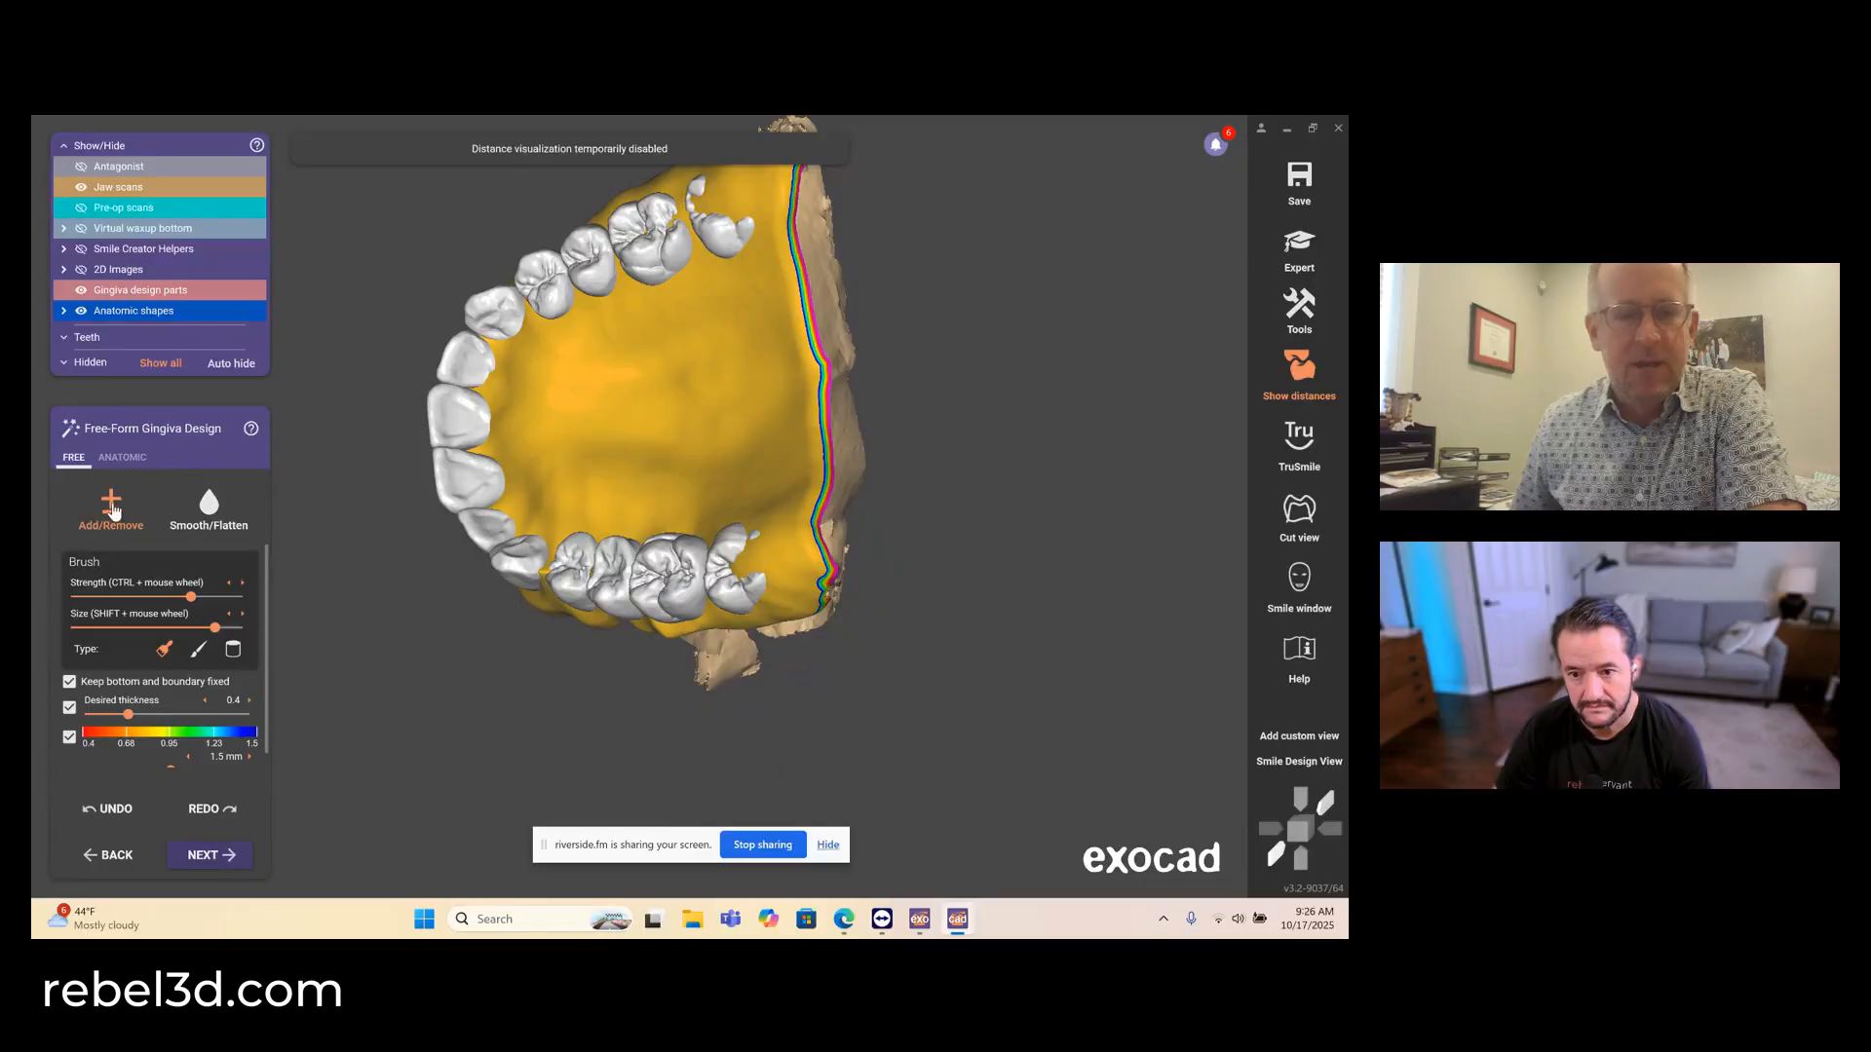
{"action": "scroll", "coordinate": [527, 357], "scroll_direction": "up", "scroll_amount": 1}
{"action": "scroll", "coordinate": [527, 356], "scroll_direction": "up", "scroll_amount": 3}
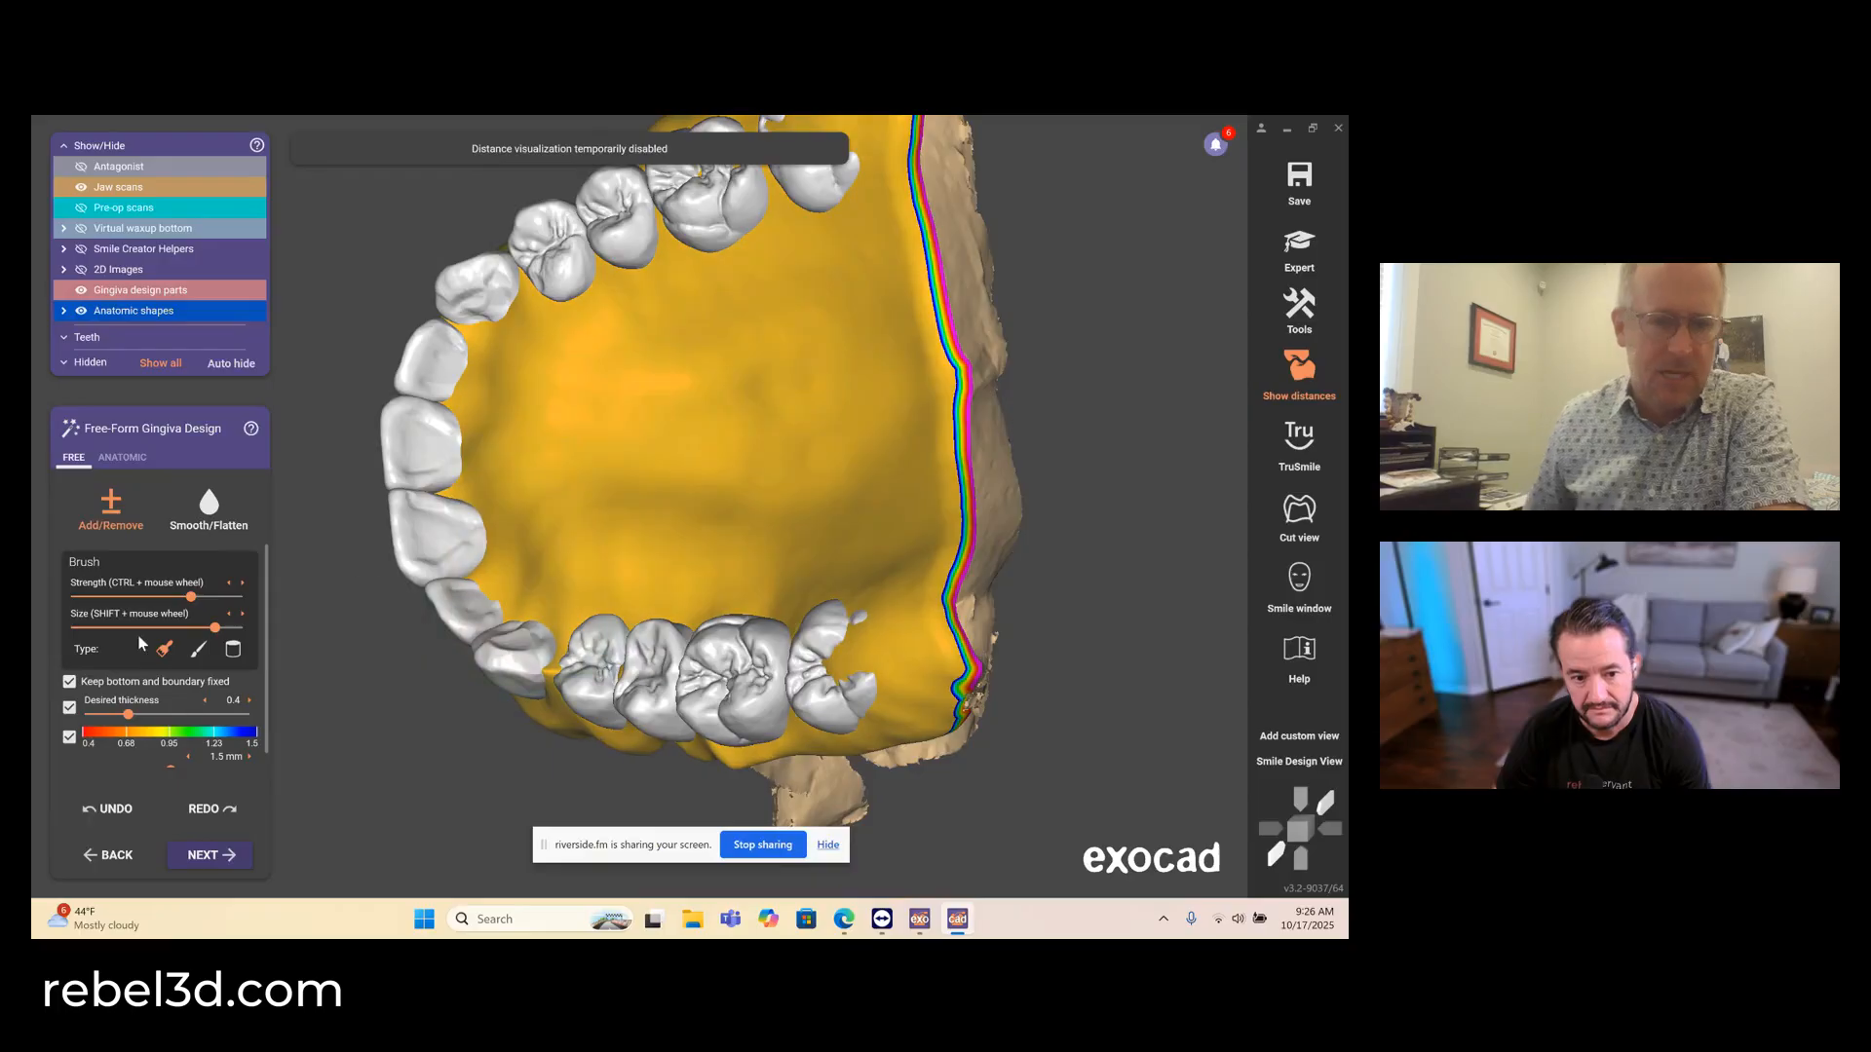
{"action": "left_click", "coordinate": [127, 455]}
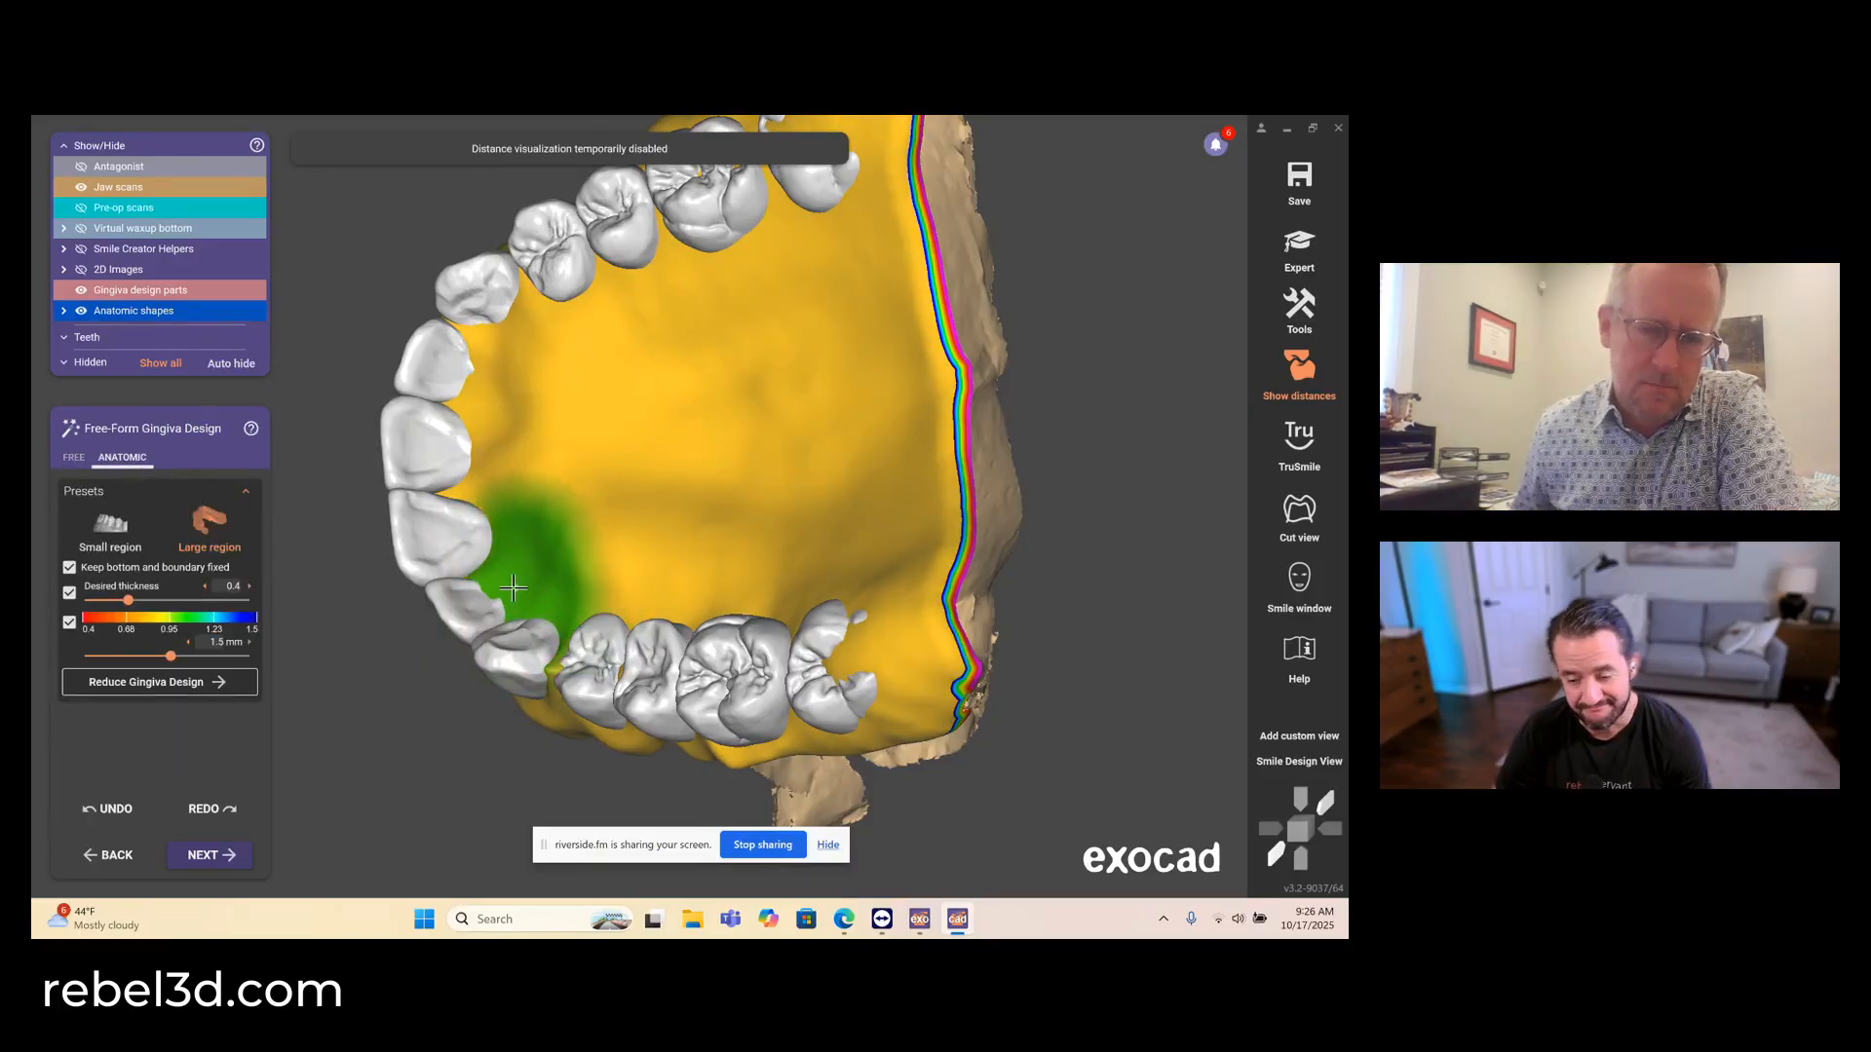
{"action": "right_click_drag", "start_coordinate": [622, 551], "coordinate": [678, 568]}
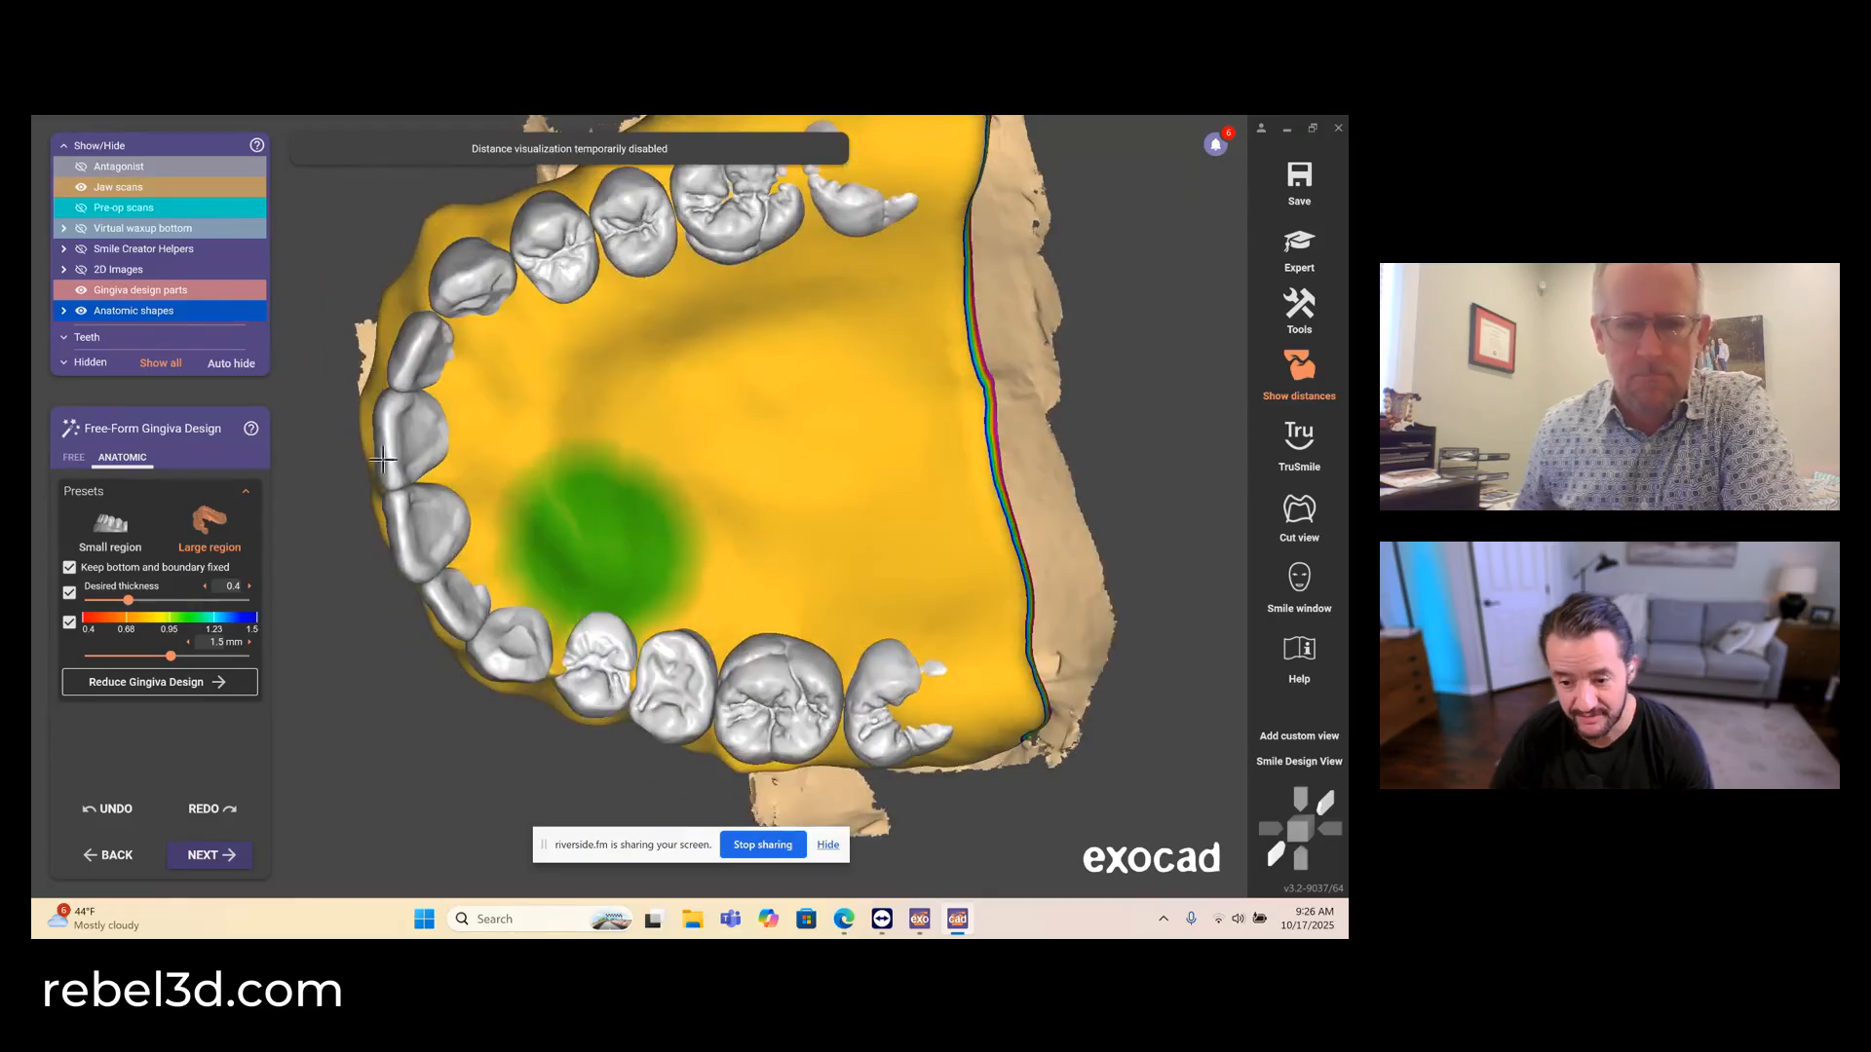
- Smooth the palatal surface of the gingiva with the free-form Smooth/Flatten brush
{"action": "left_click", "coordinate": [73, 457]}
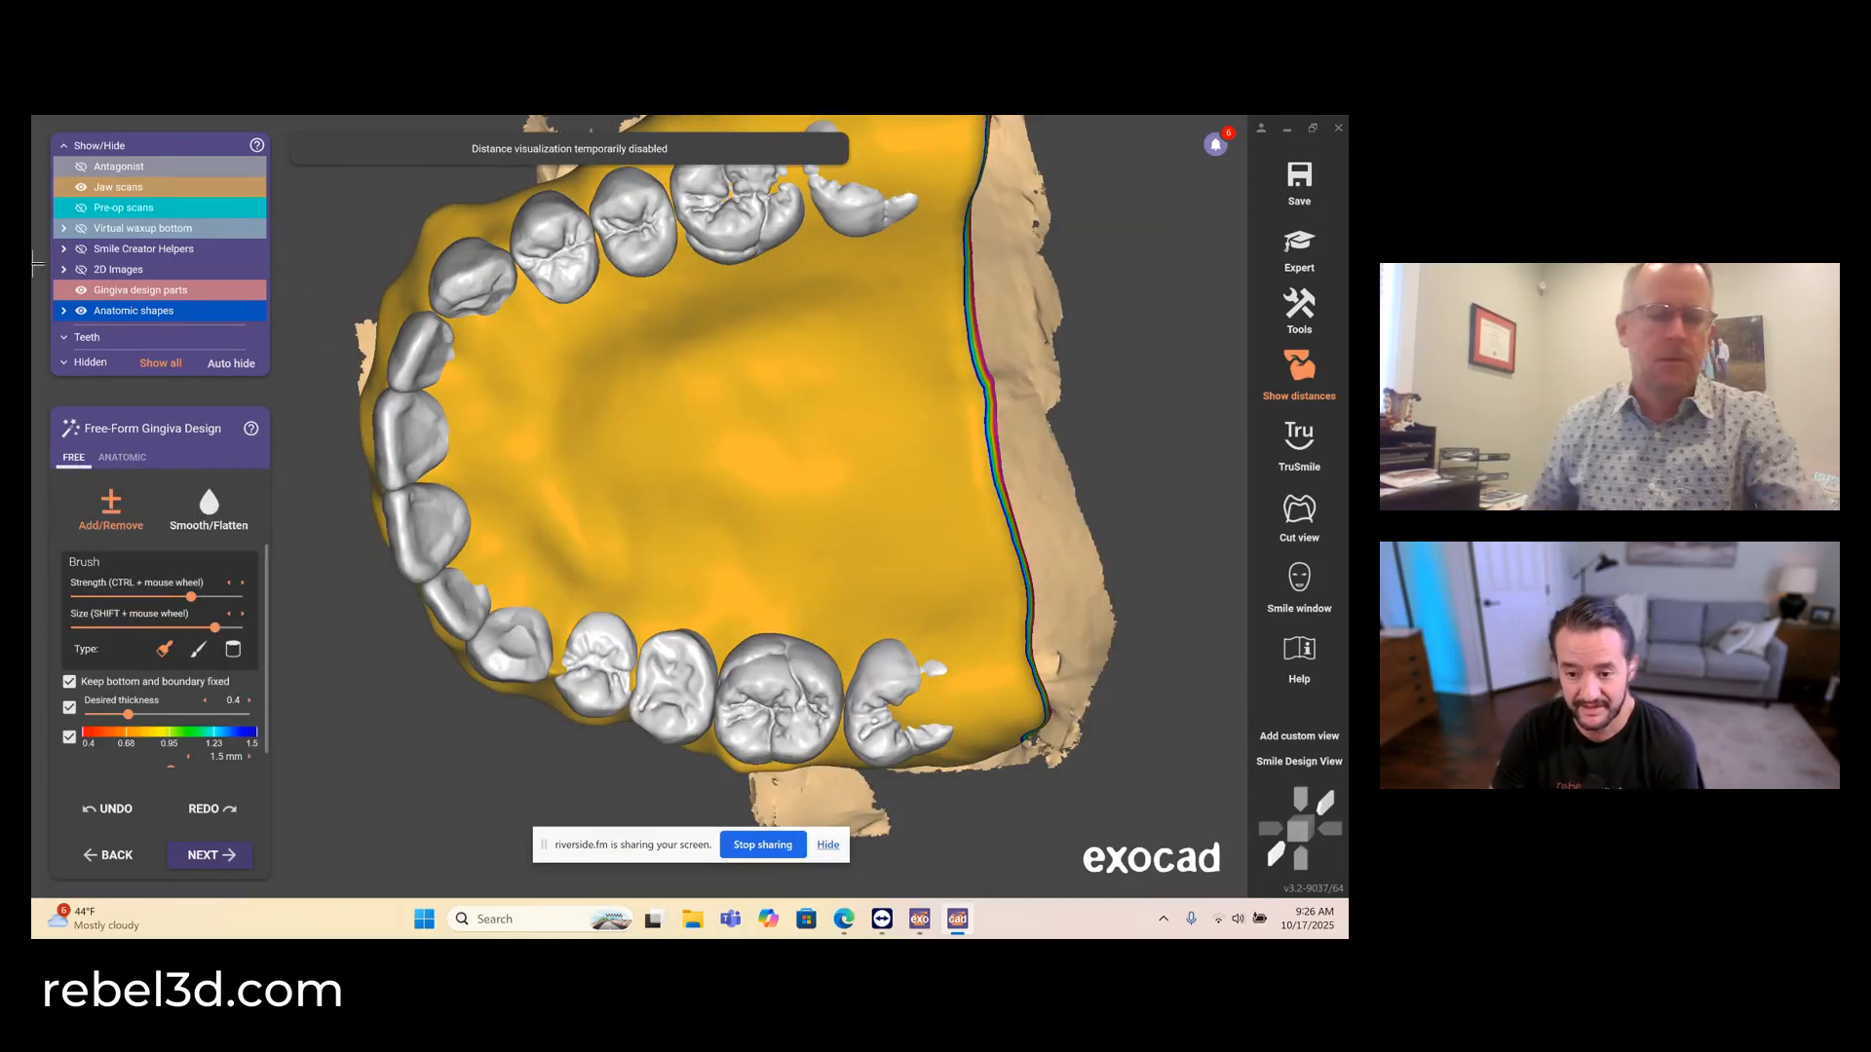
{"action": "left_click", "coordinate": [212, 532]}
- Switch to Add/Remove with a smaller brush and remove the gingiva covering the distal part of the upper right second molar
{"action": "left_click", "coordinate": [123, 510]}
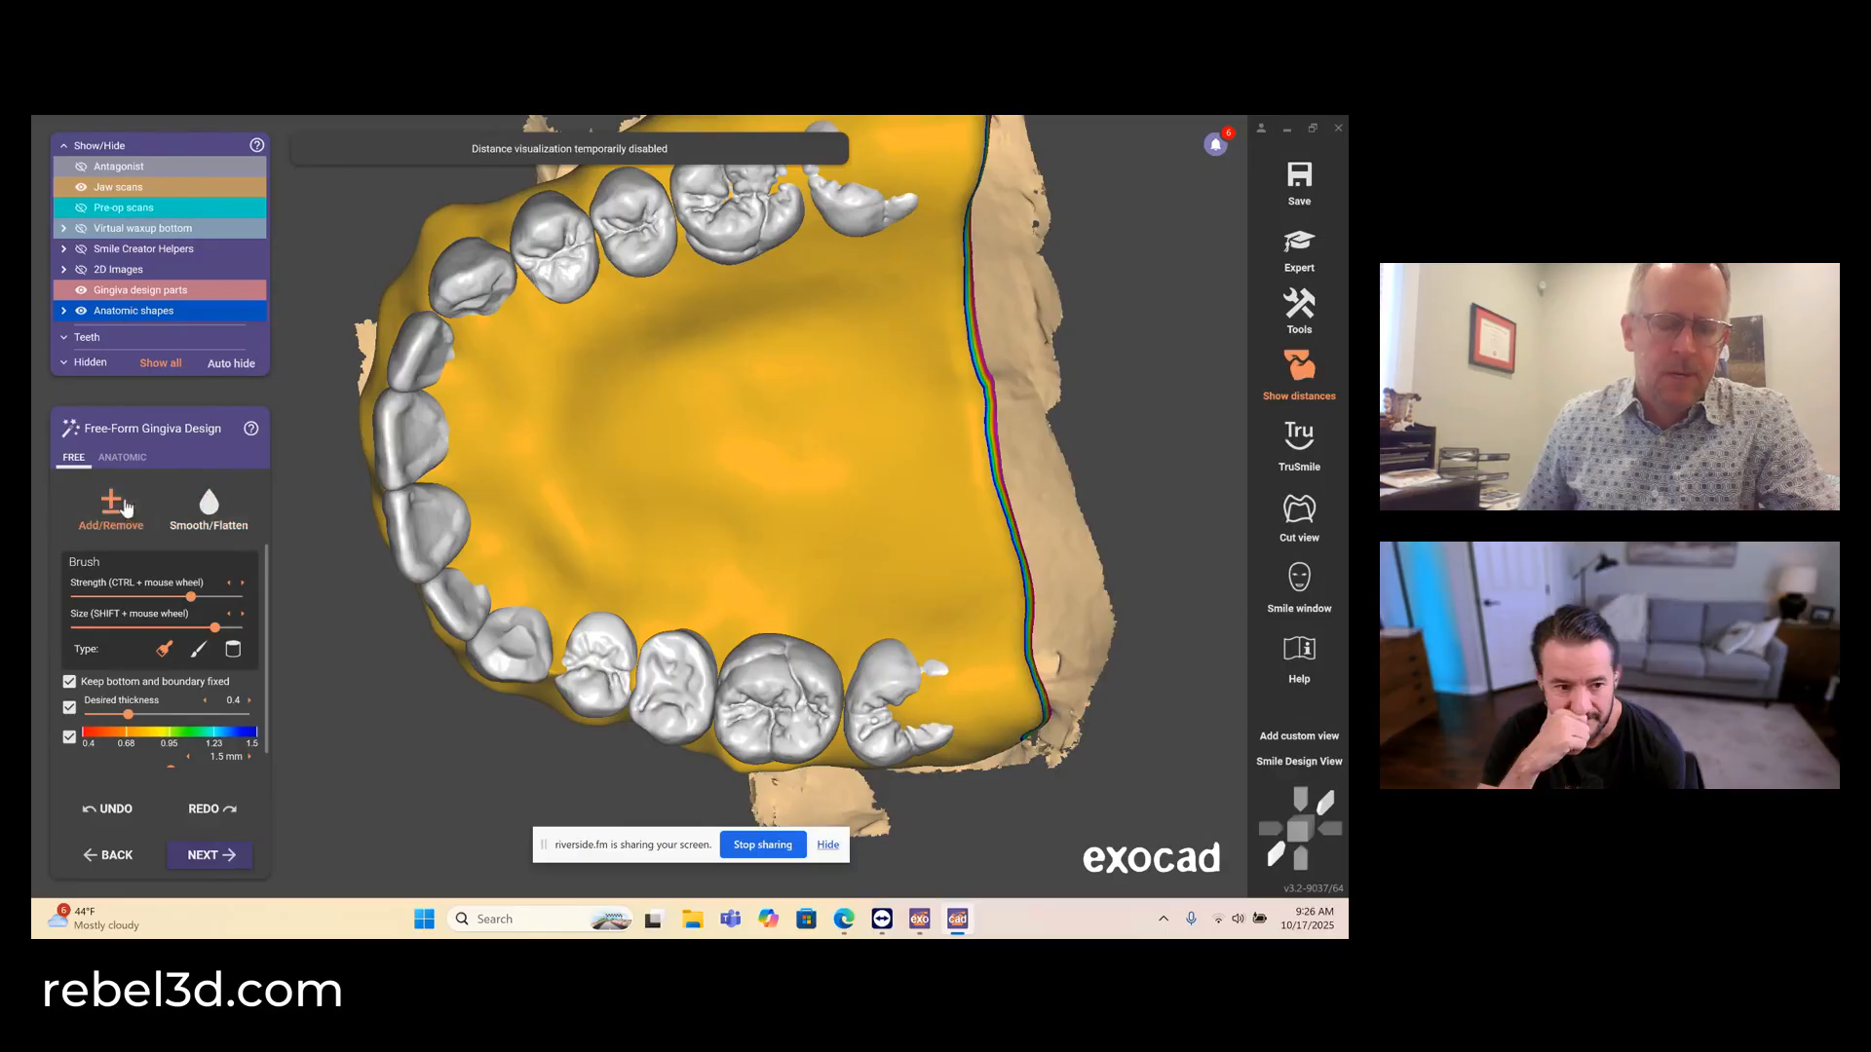
{"action": "scroll", "coordinate": [538, 592], "scroll_direction": "up", "scroll_amount": 2}
{"action": "scroll", "coordinate": [538, 592], "scroll_direction": "up", "scroll_amount": 3}
{"action": "left_click", "coordinate": [116, 628]}
{"action": "scroll", "coordinate": [1082, 694], "scroll_direction": "up", "scroll_amount": 3}
{"action": "left_click", "coordinate": [1093, 685], "text": "shift"}
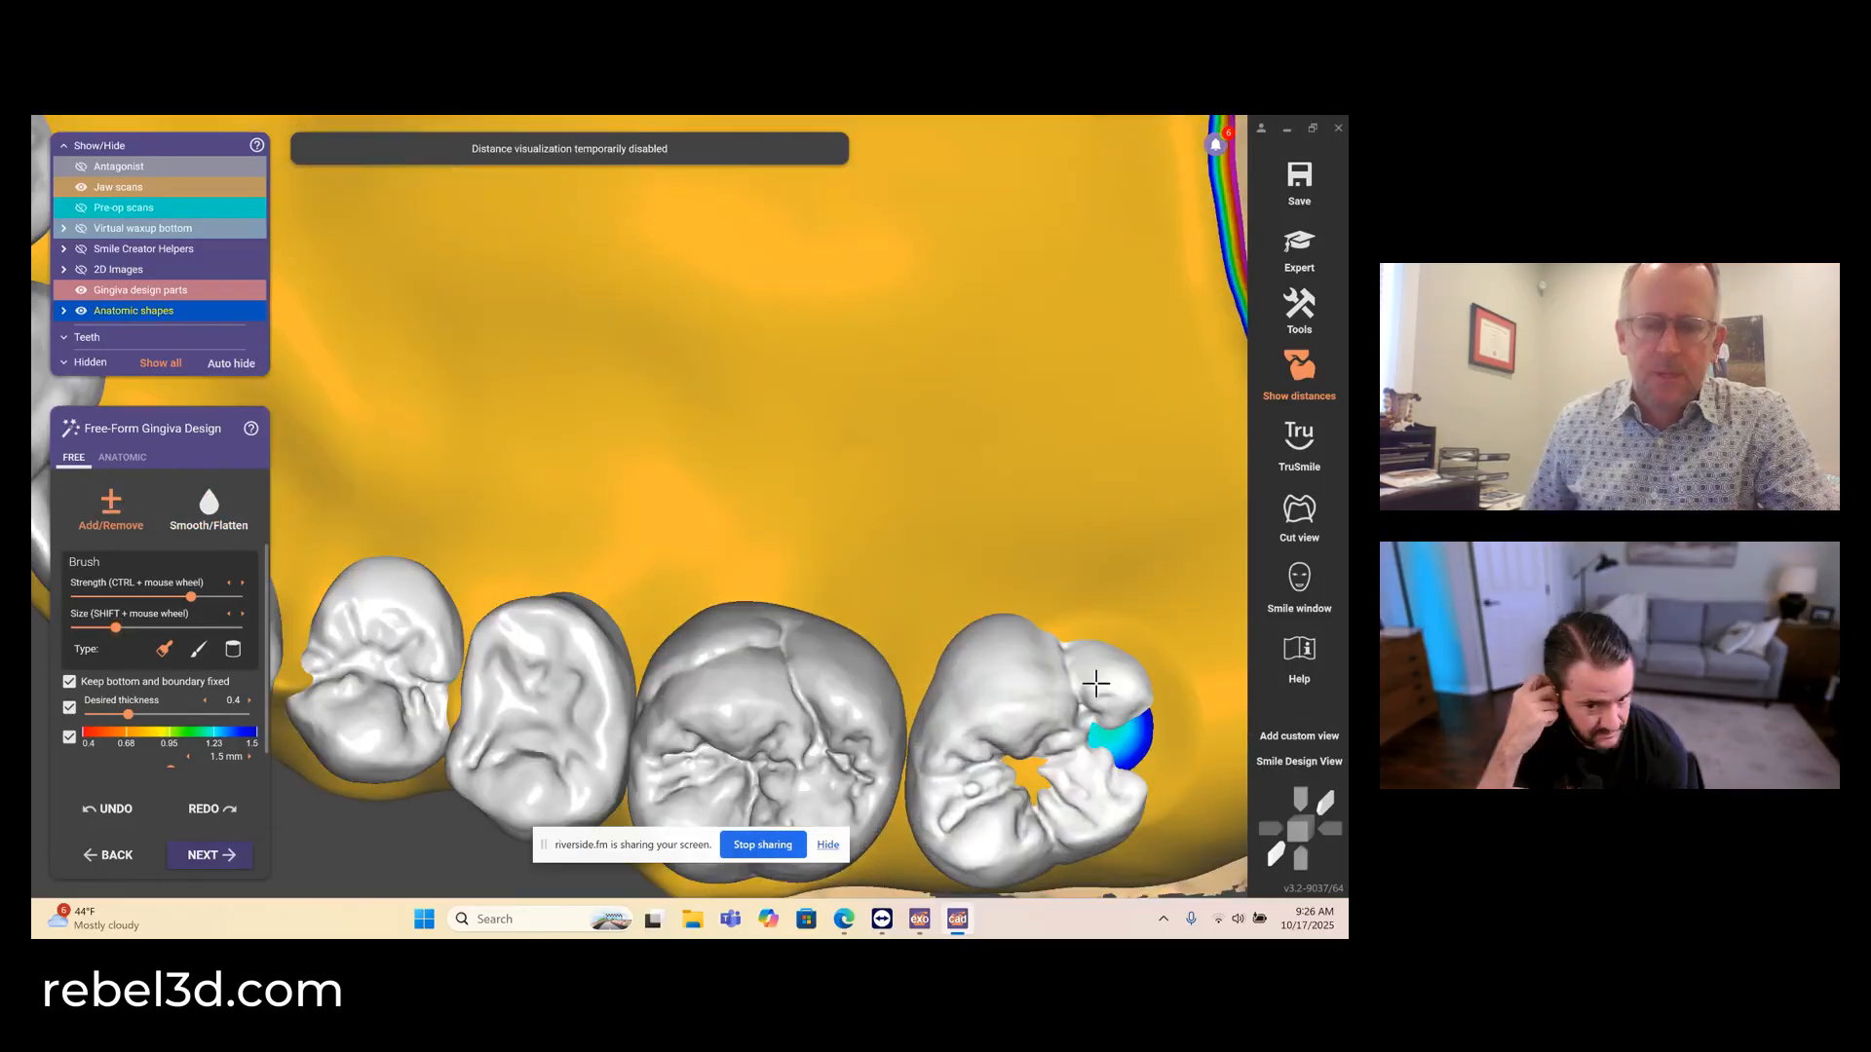
{"action": "mouse_move", "coordinate": [1079, 681]}
{"action": "left_mouse_down", "text": "shift"}
{"action": "mouse_move", "coordinate": [1065, 763]}
{"action": "mouse_move", "coordinate": [1044, 772]}
{"action": "left_mouse_up", "text": "shift"}
- Try to remove the gingiva covering the distal part of the upper left second molar
{"action": "scroll", "coordinate": [1033, 765], "scroll_direction": "down", "scroll_amount": 4}
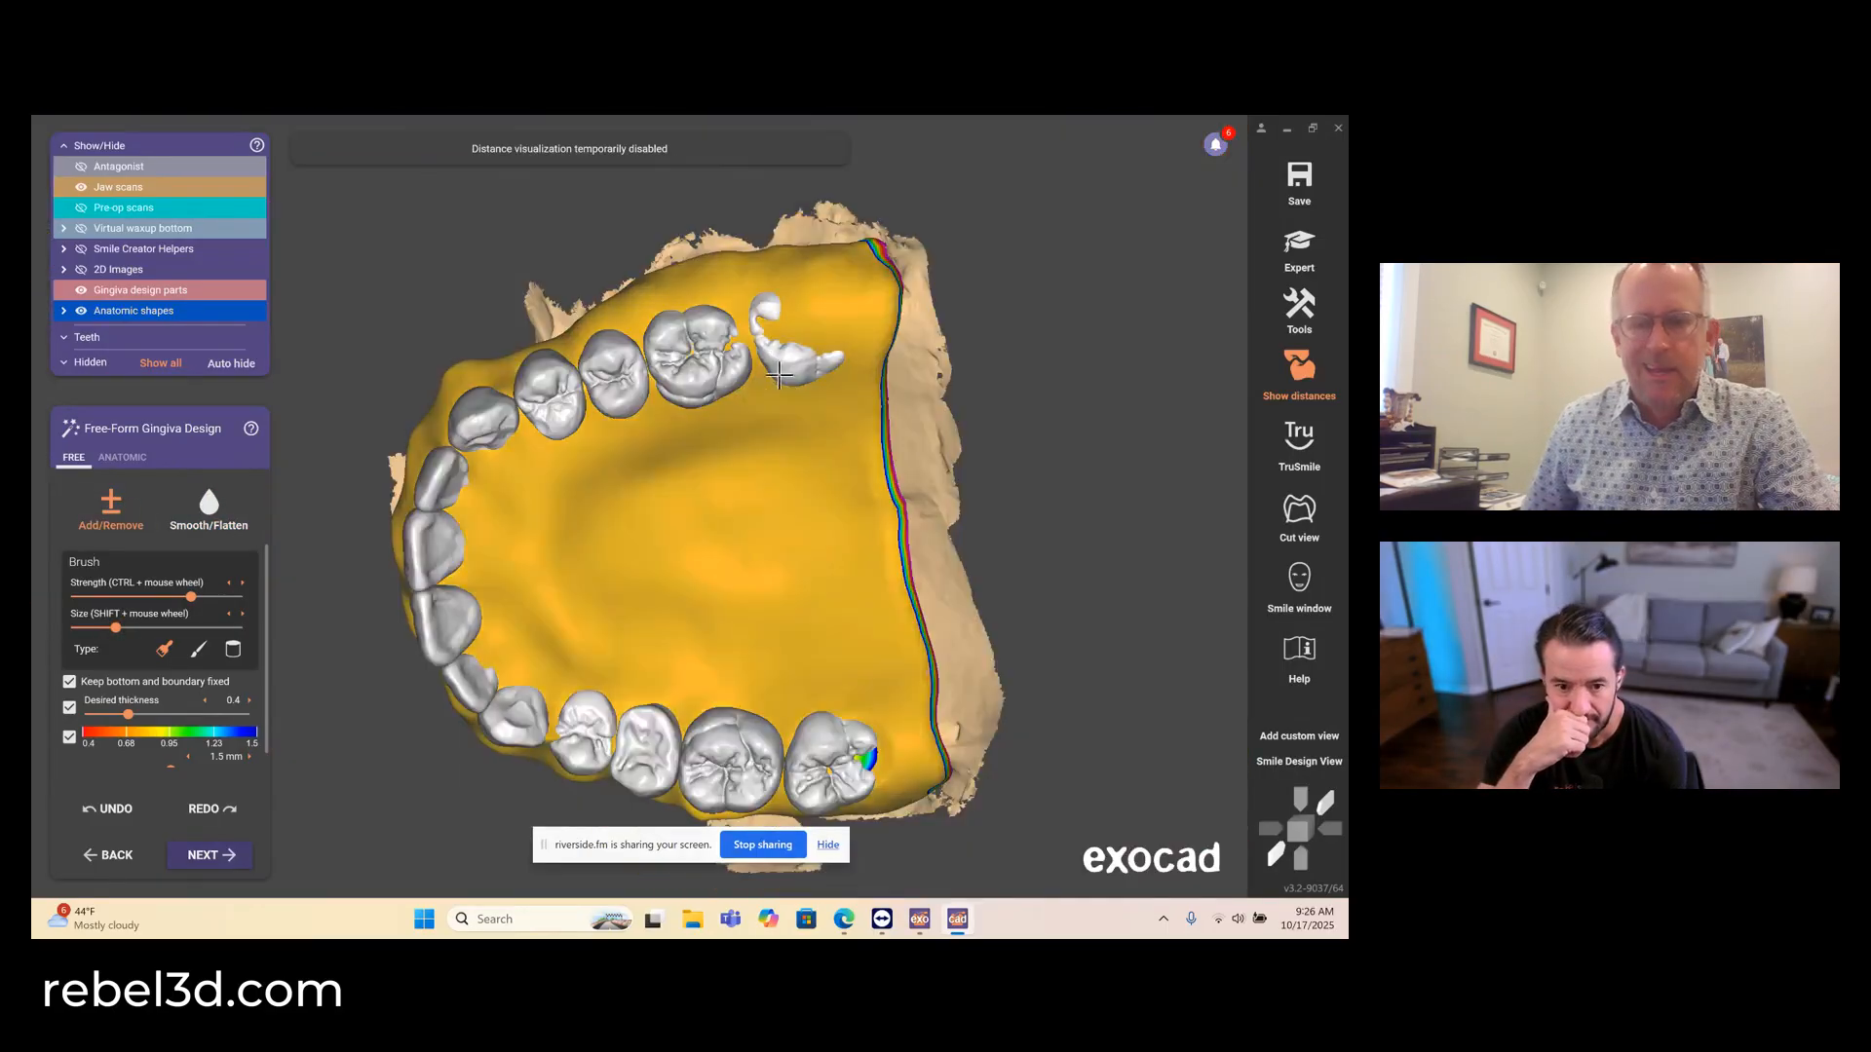
{"action": "scroll", "coordinate": [785, 278], "scroll_direction": "up", "scroll_amount": 2}
{"action": "mouse_move", "coordinate": [784, 278]}
{"action": "left_mouse_down", "text": "shift"}
{"action": "mouse_move", "coordinate": [856, 314]}
{"action": "mouse_move", "coordinate": [759, 292]}
{"action": "left_mouse_up", "text": "shift"}
- Open Tooth Placement in expert mode to try adjusting the tooth positions
{"action": "left_click", "coordinate": [1301, 251]}
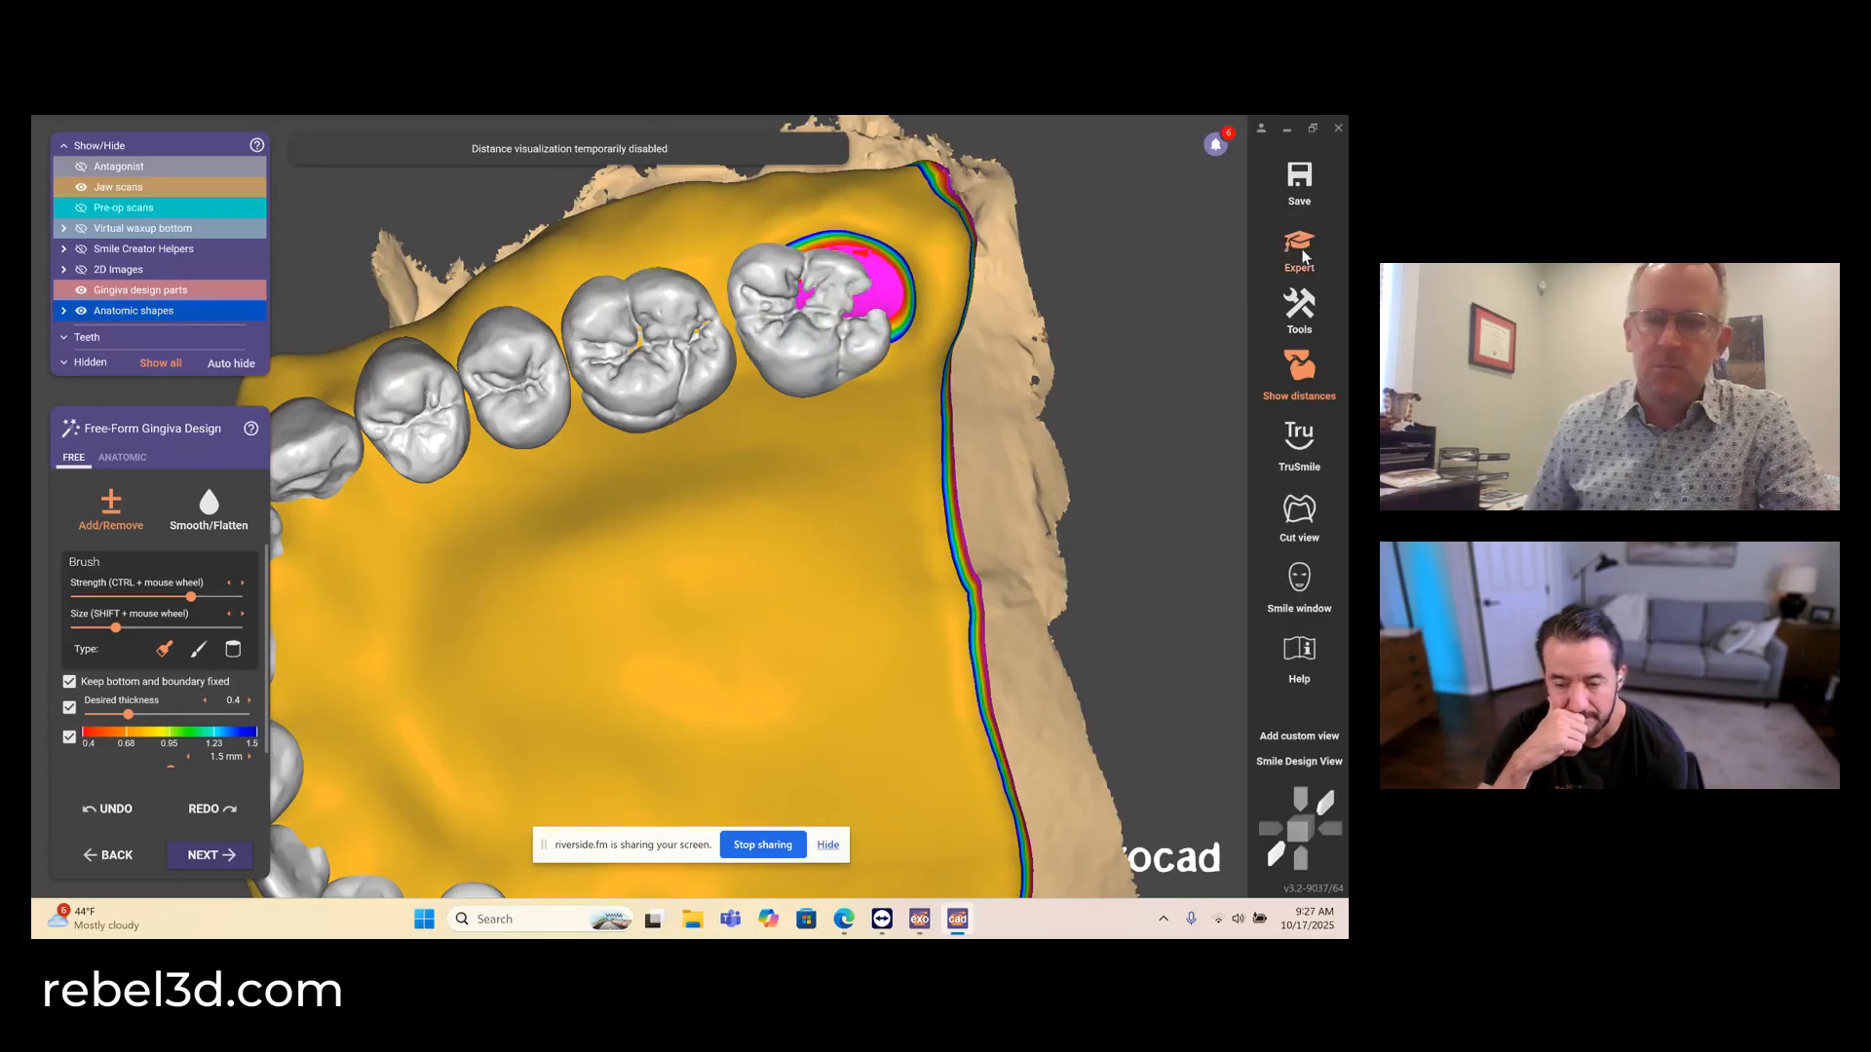
{"action": "mouse_move", "coordinate": [427, 885]}
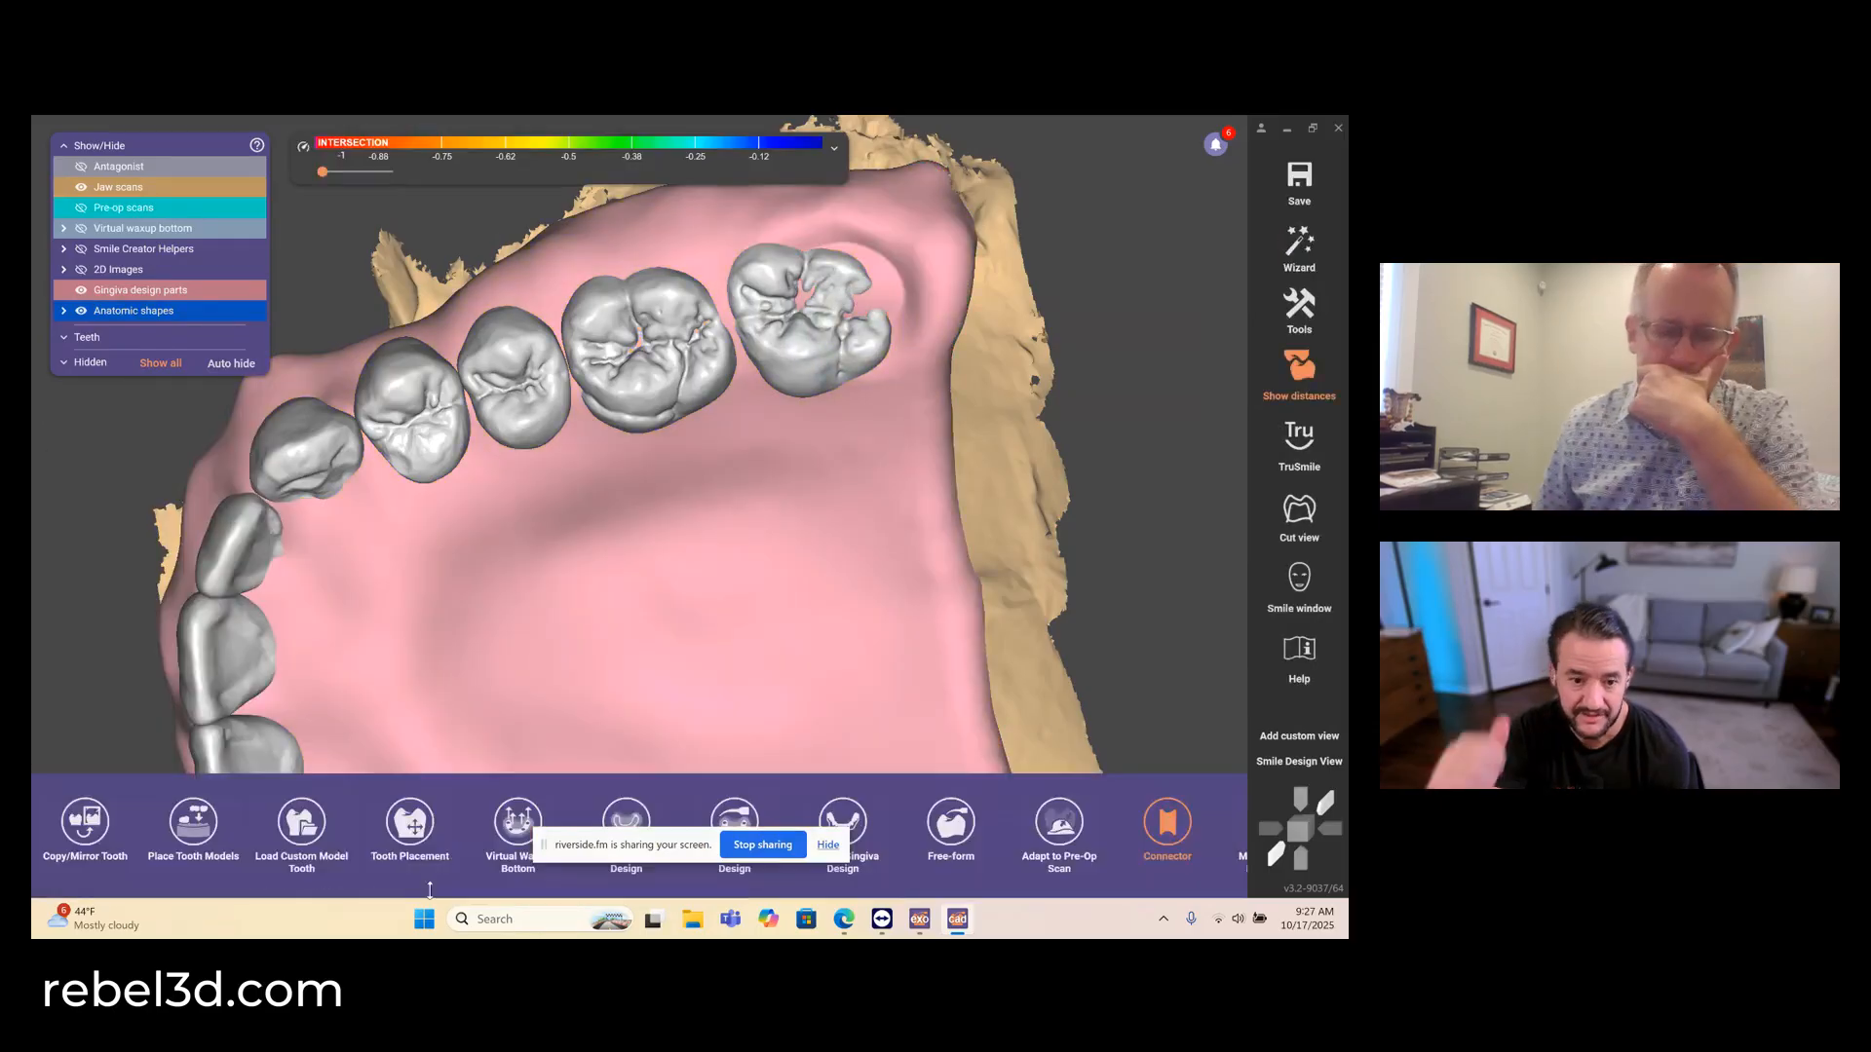
{"action": "left_click", "coordinate": [411, 843]}
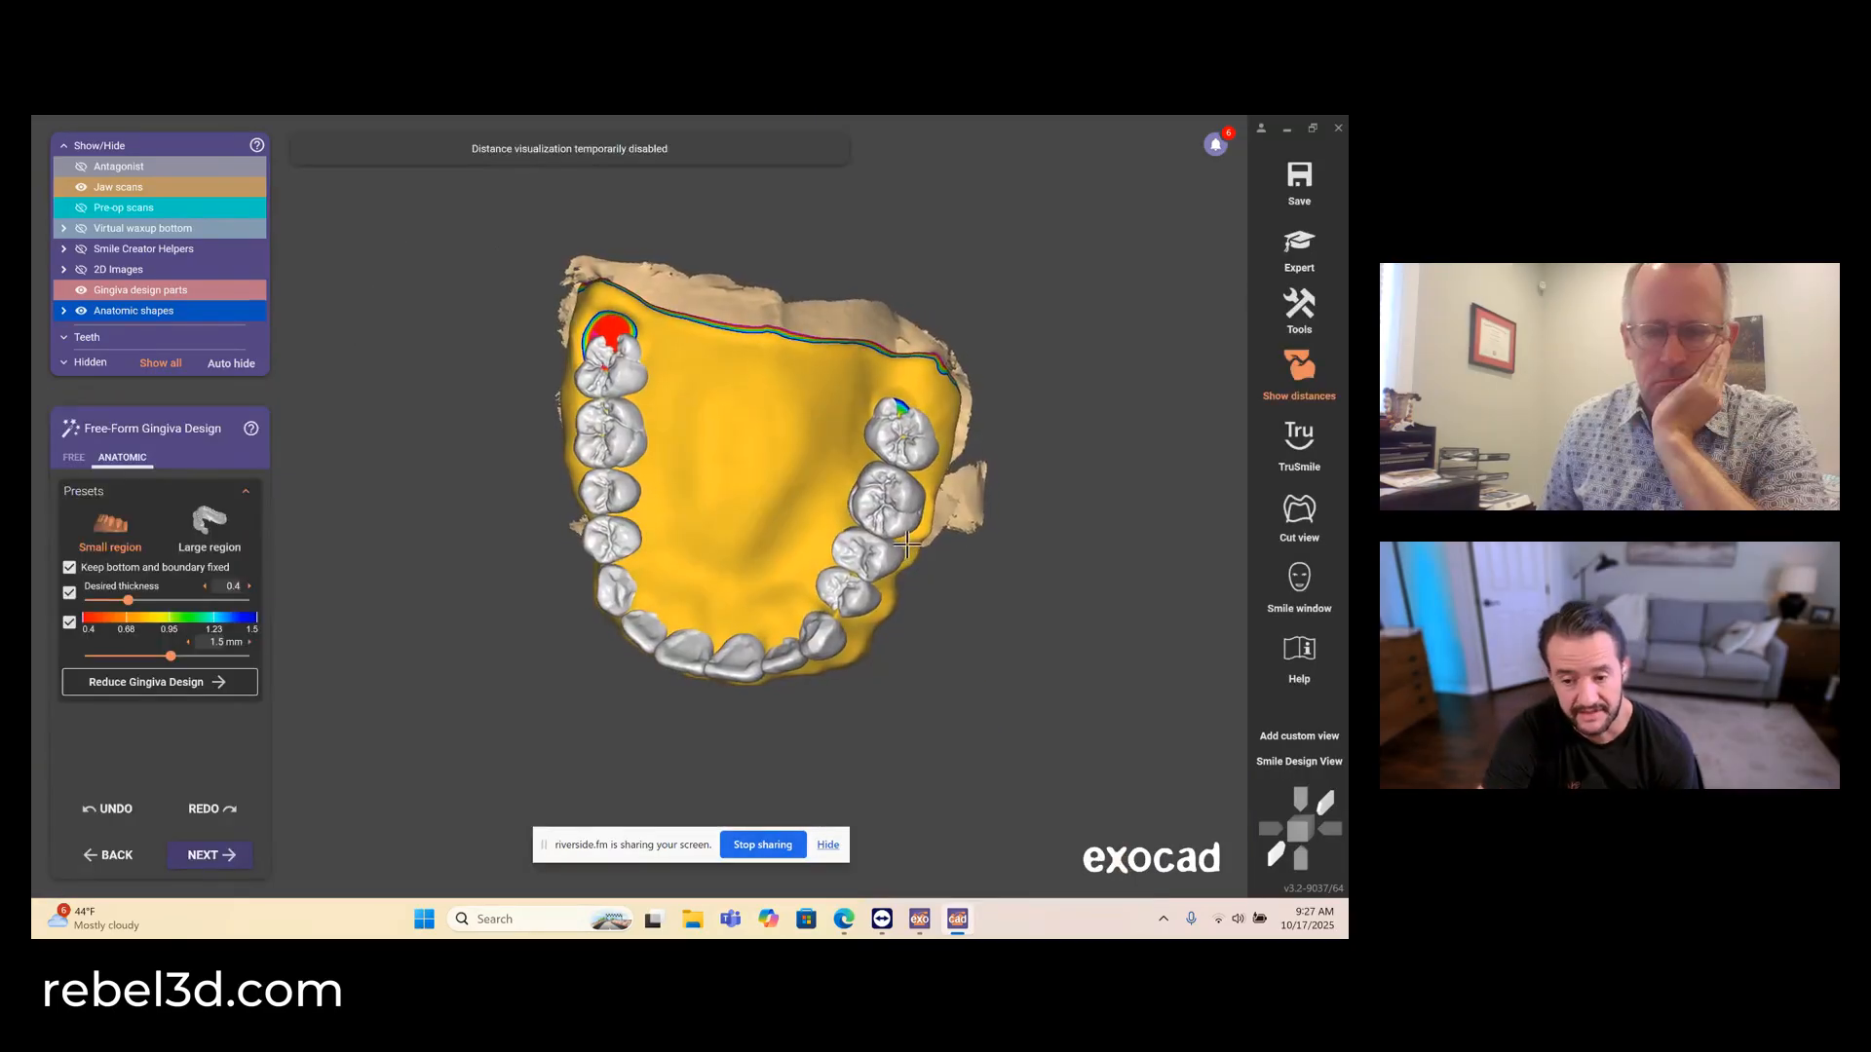
{"action": "right_click_drag", "start_coordinate": [907, 545], "coordinate": [914, 532]}
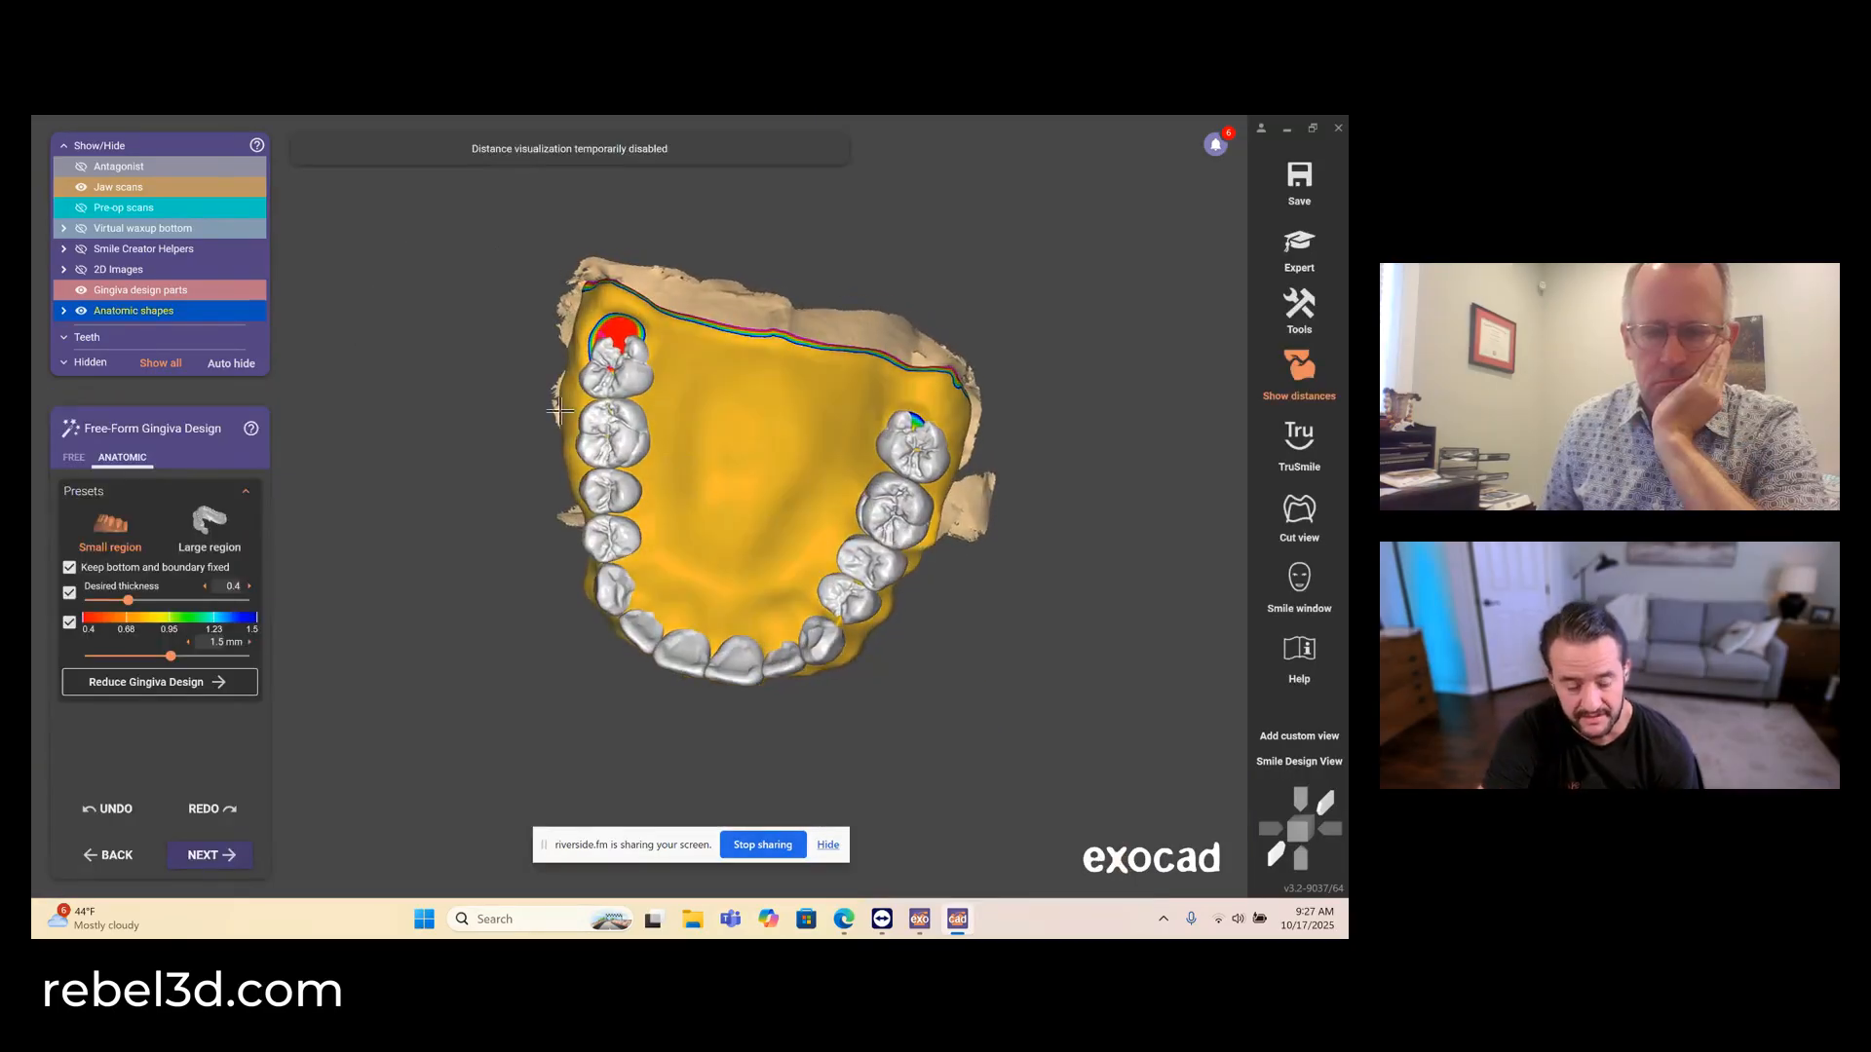
- Lower the free-form brush strength and smooth the gingiva around the upper left second molar with Smooth/Flatten
{"action": "left_click", "coordinate": [82, 458]}
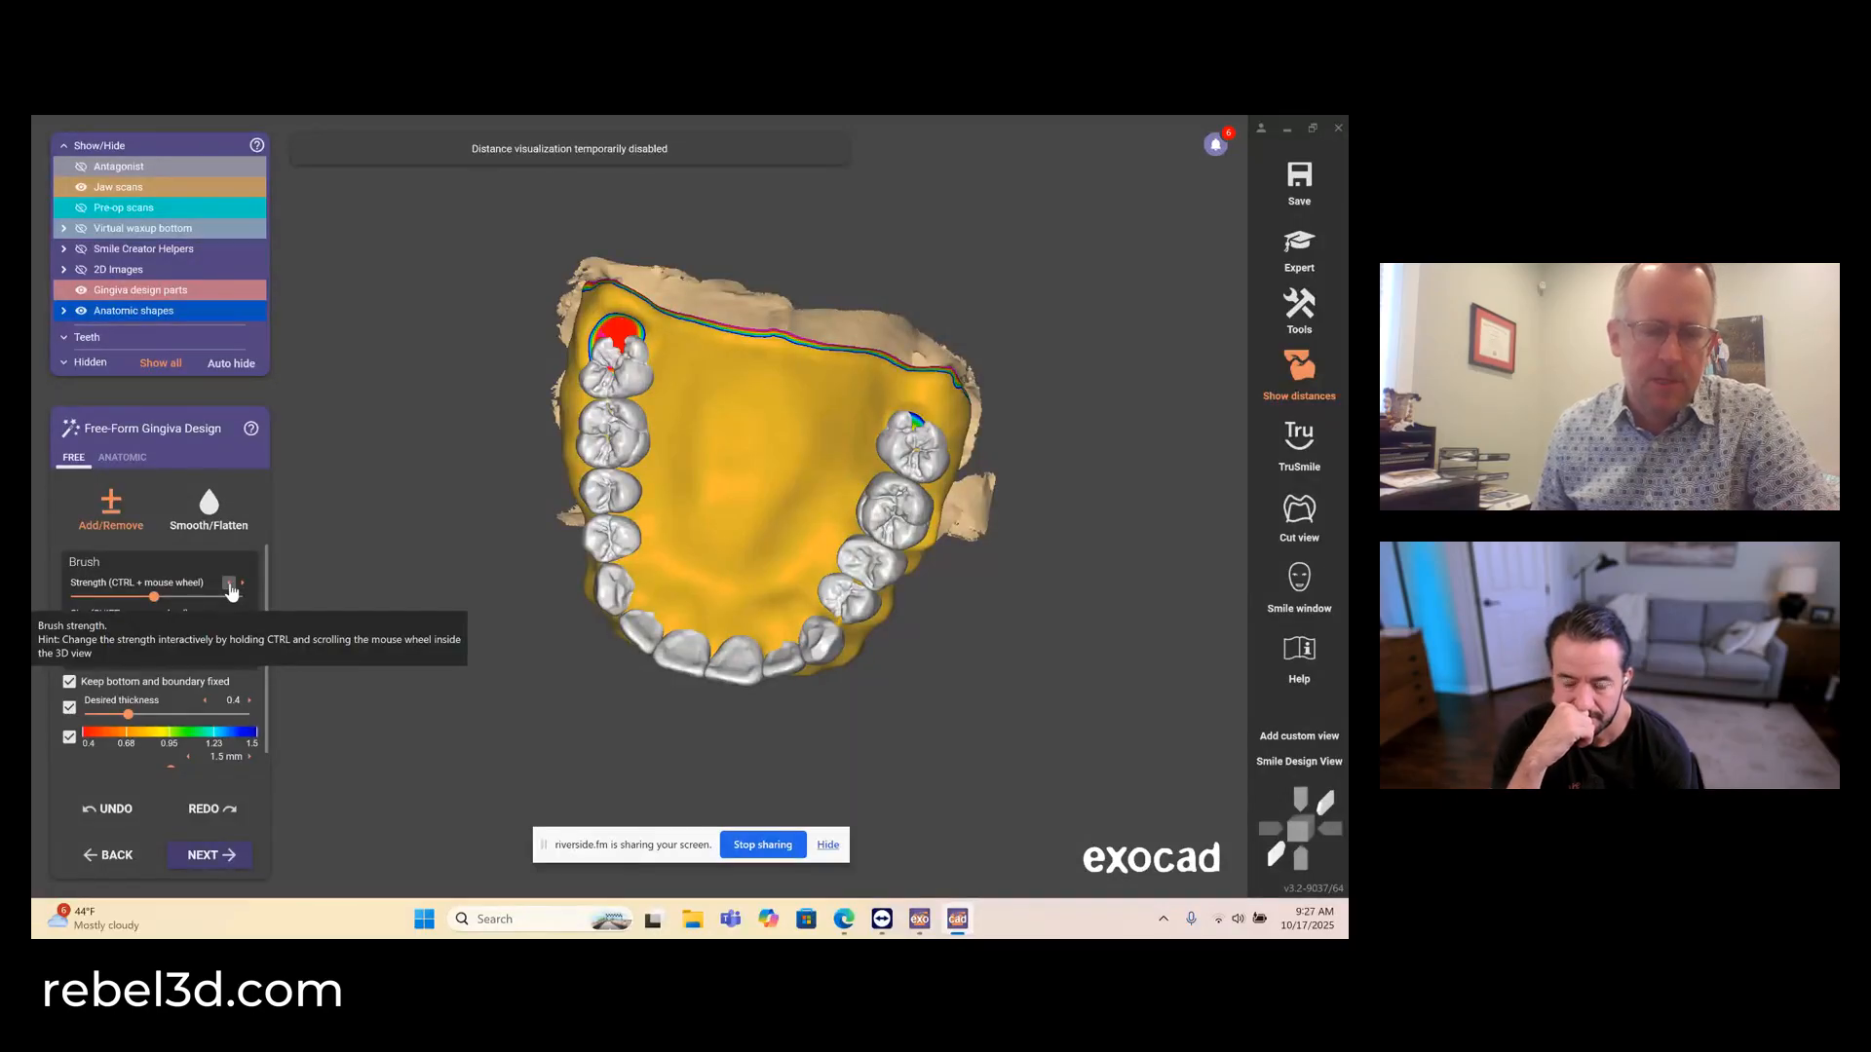
{"action": "scroll", "coordinate": [614, 329], "scroll_direction": "up", "scroll_amount": 5}
{"action": "mouse_move", "coordinate": [611, 316]}
{"action": "left_mouse_down"}
{"action": "mouse_move", "coordinate": [585, 293]}
{"action": "mouse_move", "coordinate": [647, 342]}
{"action": "mouse_move", "coordinate": [579, 357]}
{"action": "mouse_move", "coordinate": [618, 342]}
{"action": "mouse_move", "coordinate": [584, 334]}
{"action": "mouse_move", "coordinate": [634, 365]}
{"action": "left_mouse_up"}
{"action": "right_click_drag", "start_coordinate": [633, 365], "coordinate": [662, 336]}
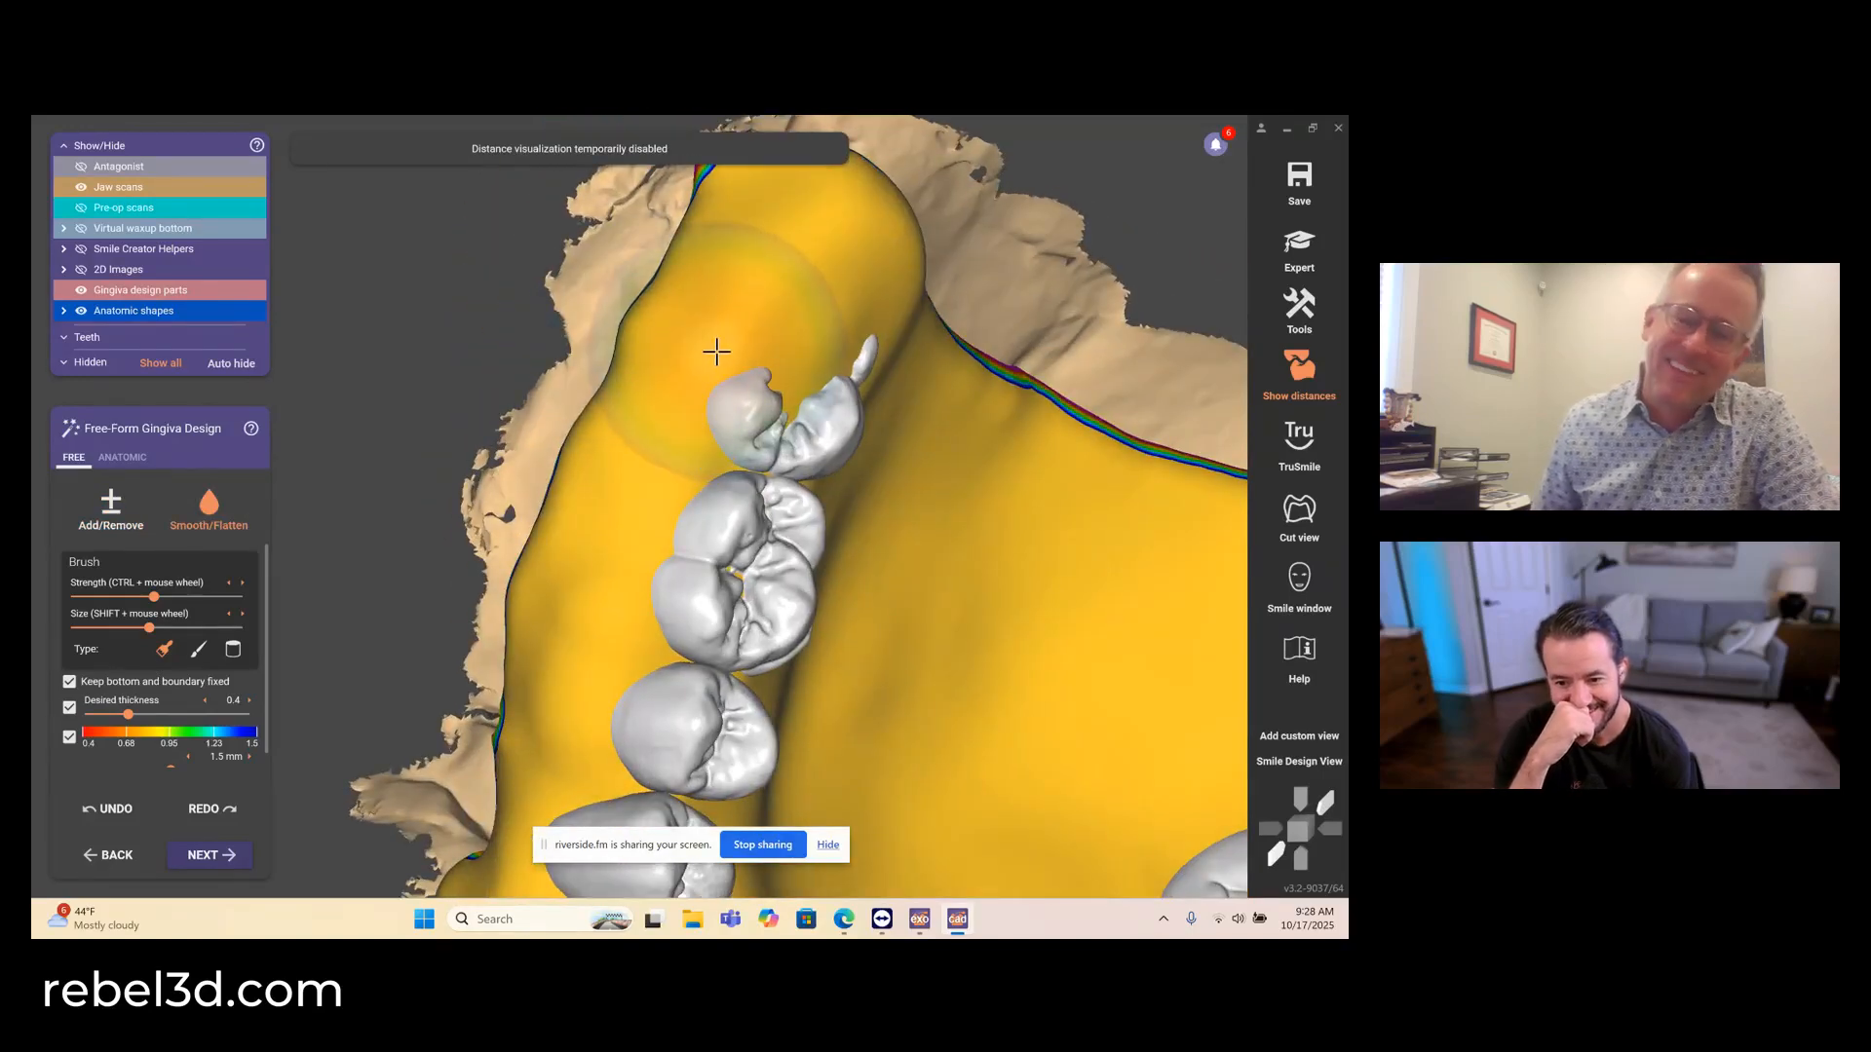
- Smooth the buccal gingiva around the upper left canine and premolars
{"action": "scroll", "coordinate": [807, 391], "scroll_direction": "down", "scroll_amount": 8}
{"action": "right_click_drag", "start_coordinate": [795, 623], "coordinate": [769, 722]}
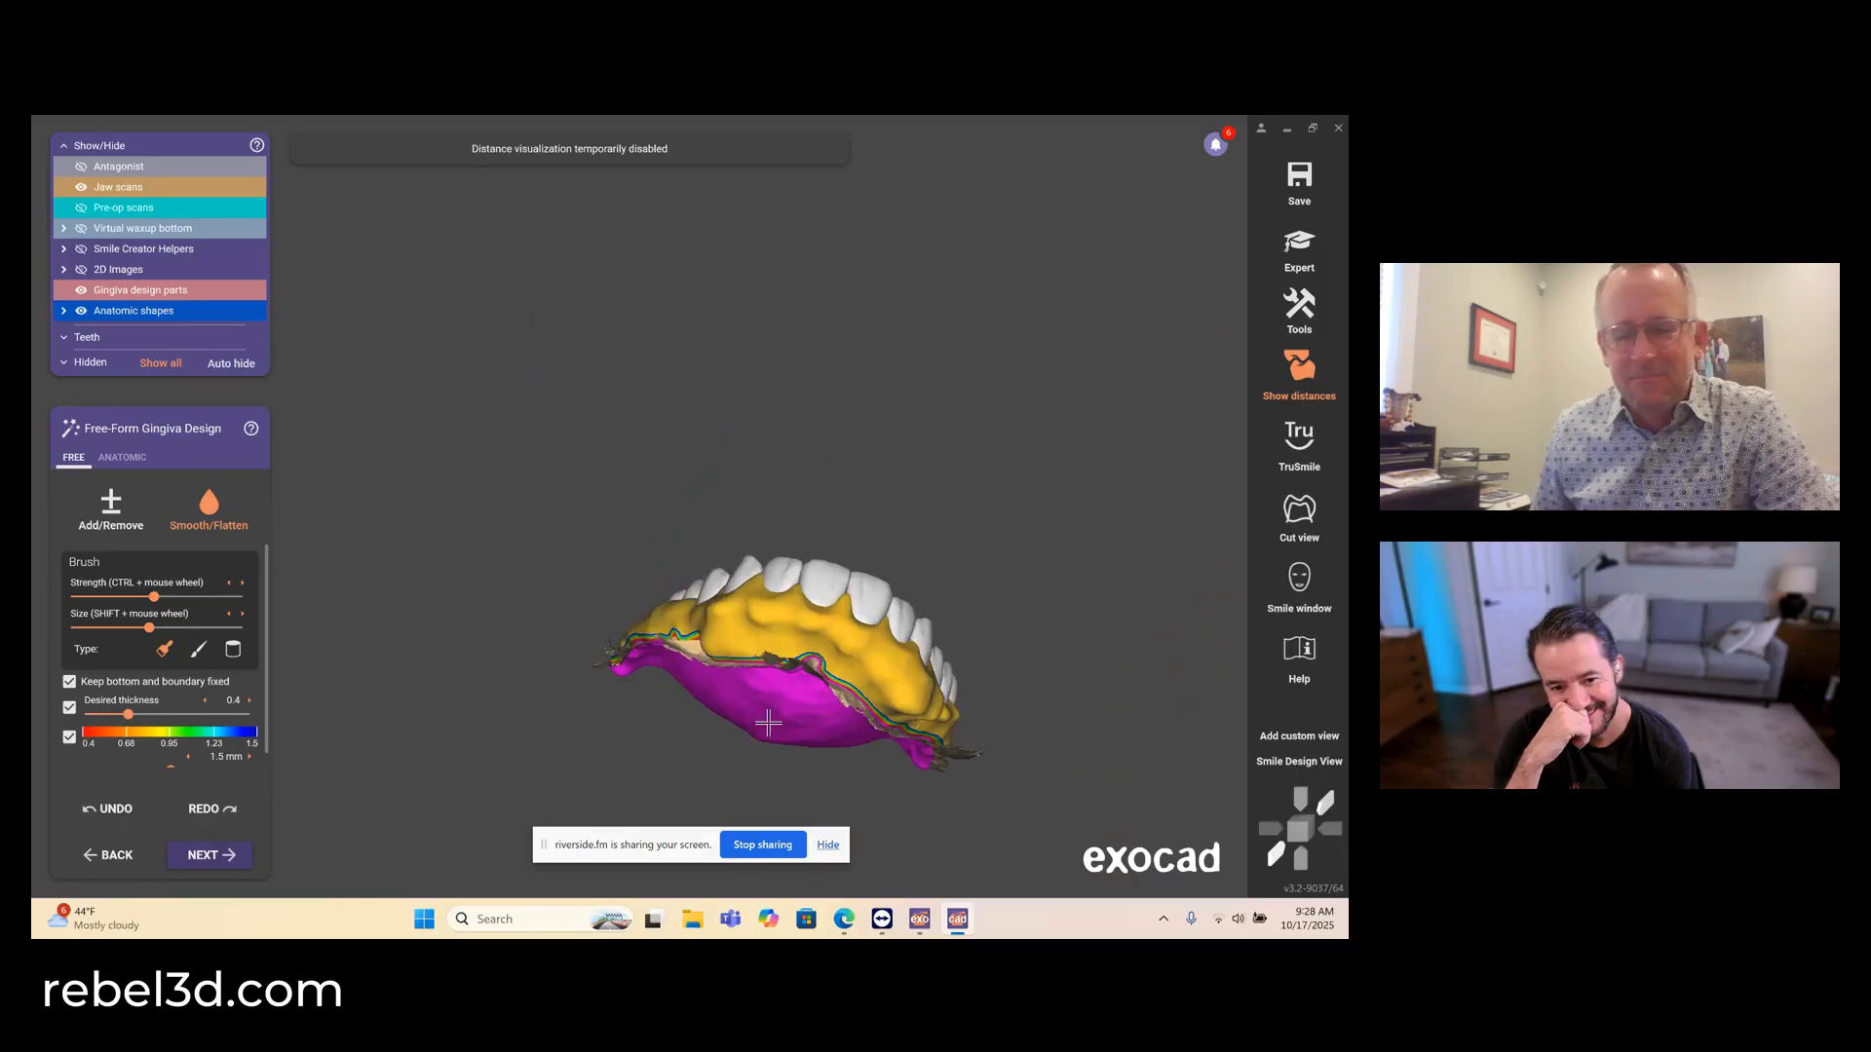
{"action": "scroll", "coordinate": [763, 621], "scroll_direction": "up", "scroll_amount": 10}
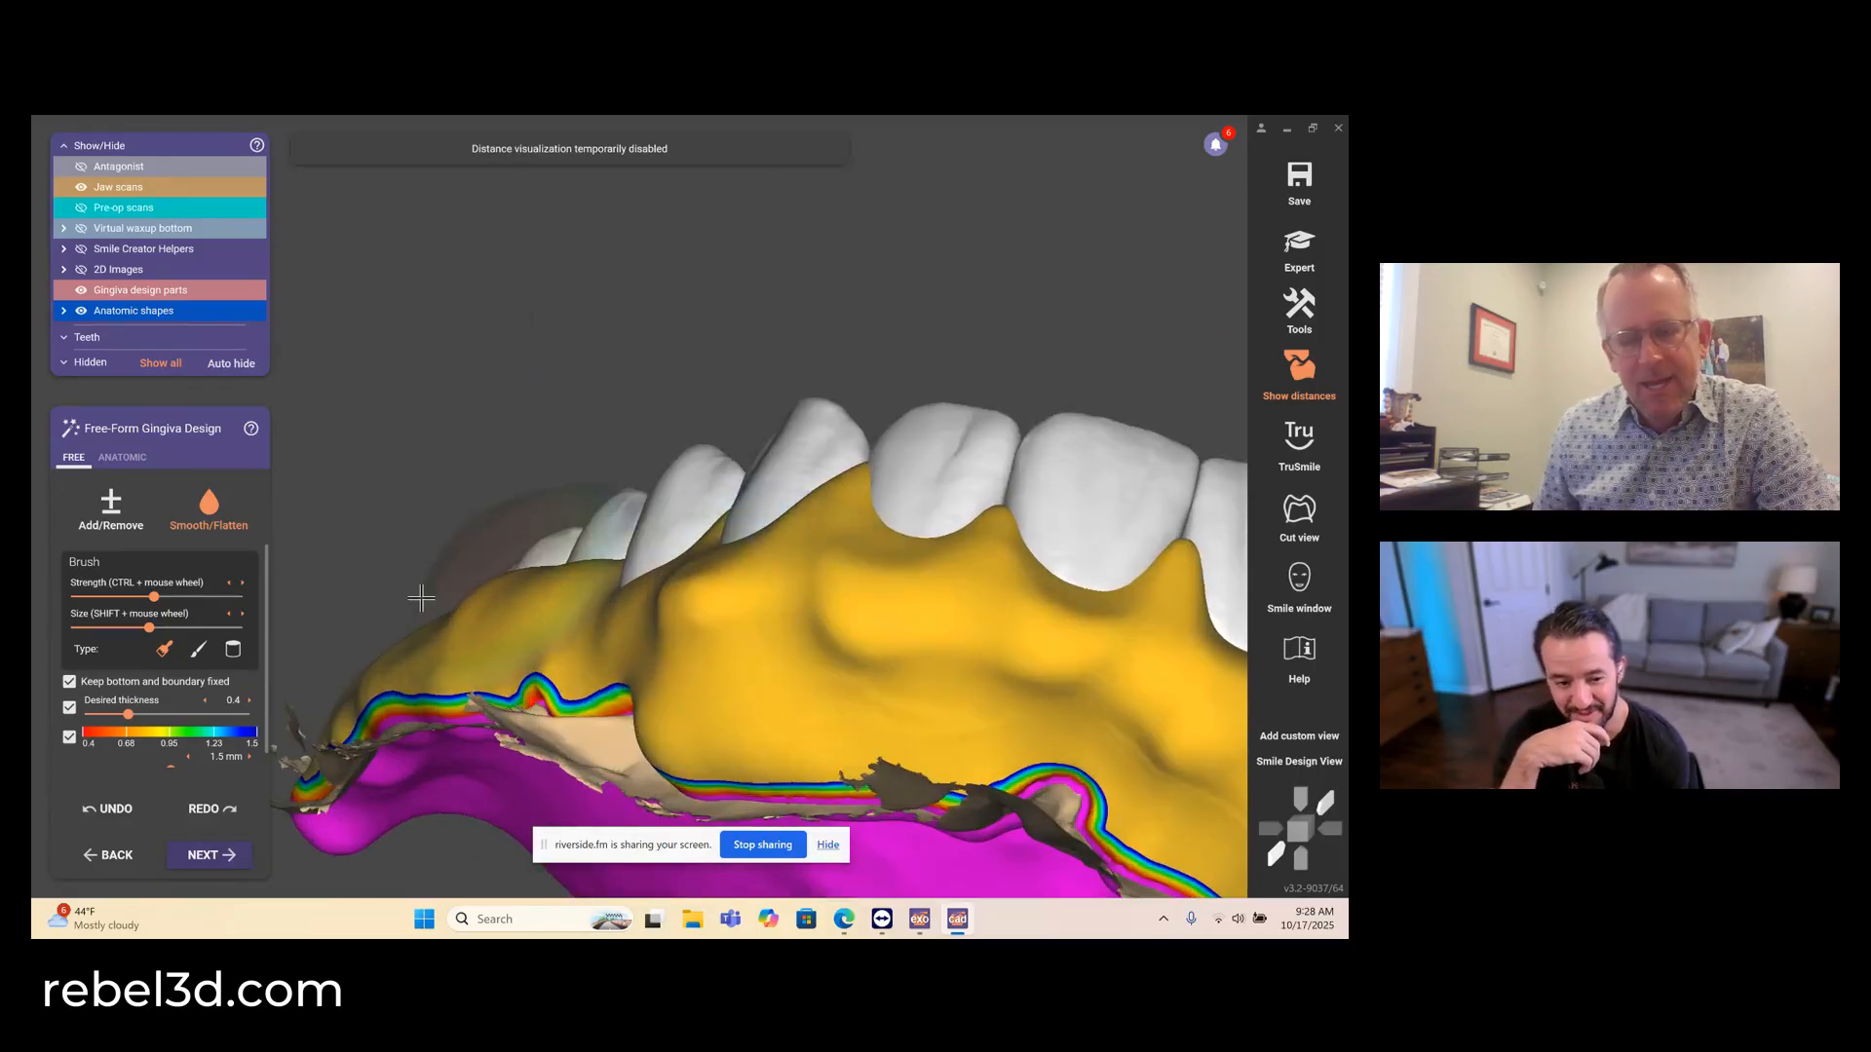
{"action": "right_click_drag", "start_coordinate": [666, 694], "coordinate": [709, 705]}
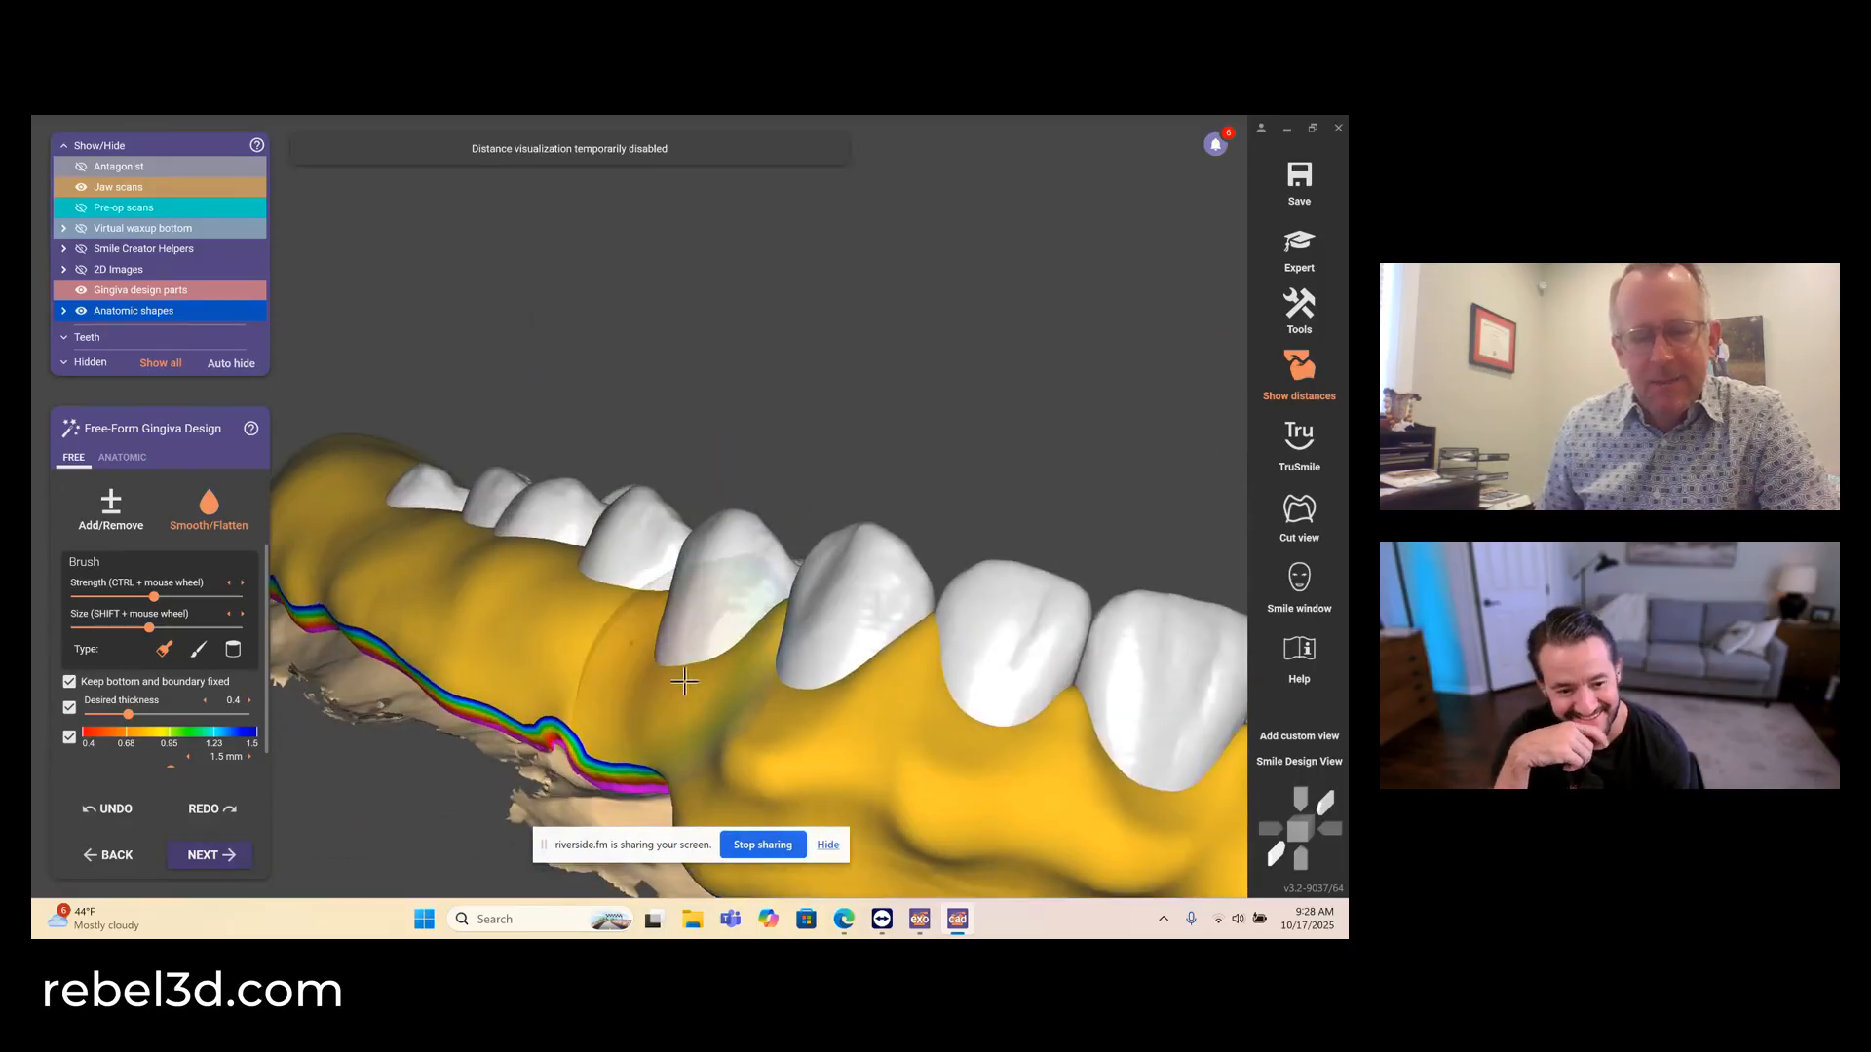
- Smooth the facial gingiva across the upper anterior teeth
{"action": "scroll", "coordinate": [712, 702], "scroll_direction": "down", "scroll_amount": 5}
{"action": "middle_click_drag", "start_coordinate": [712, 702], "coordinate": [556, 426]}
{"action": "mouse_move", "coordinate": [545, 415]}
{"action": "left_mouse_down"}
{"action": "mouse_move", "coordinate": [571, 447]}
{"action": "mouse_move", "coordinate": [647, 444]}
{"action": "mouse_move", "coordinate": [690, 477]}
{"action": "mouse_move", "coordinate": [502, 416]}
{"action": "left_mouse_up"}
{"action": "right_click_drag", "start_coordinate": [503, 415], "coordinate": [404, 439]}
{"action": "mouse_move", "coordinate": [864, 541]}
{"action": "left_mouse_down"}
{"action": "mouse_move", "coordinate": [664, 434]}
{"action": "mouse_move", "coordinate": [566, 414]}
{"action": "mouse_move", "coordinate": [672, 443]}
{"action": "left_mouse_up"}
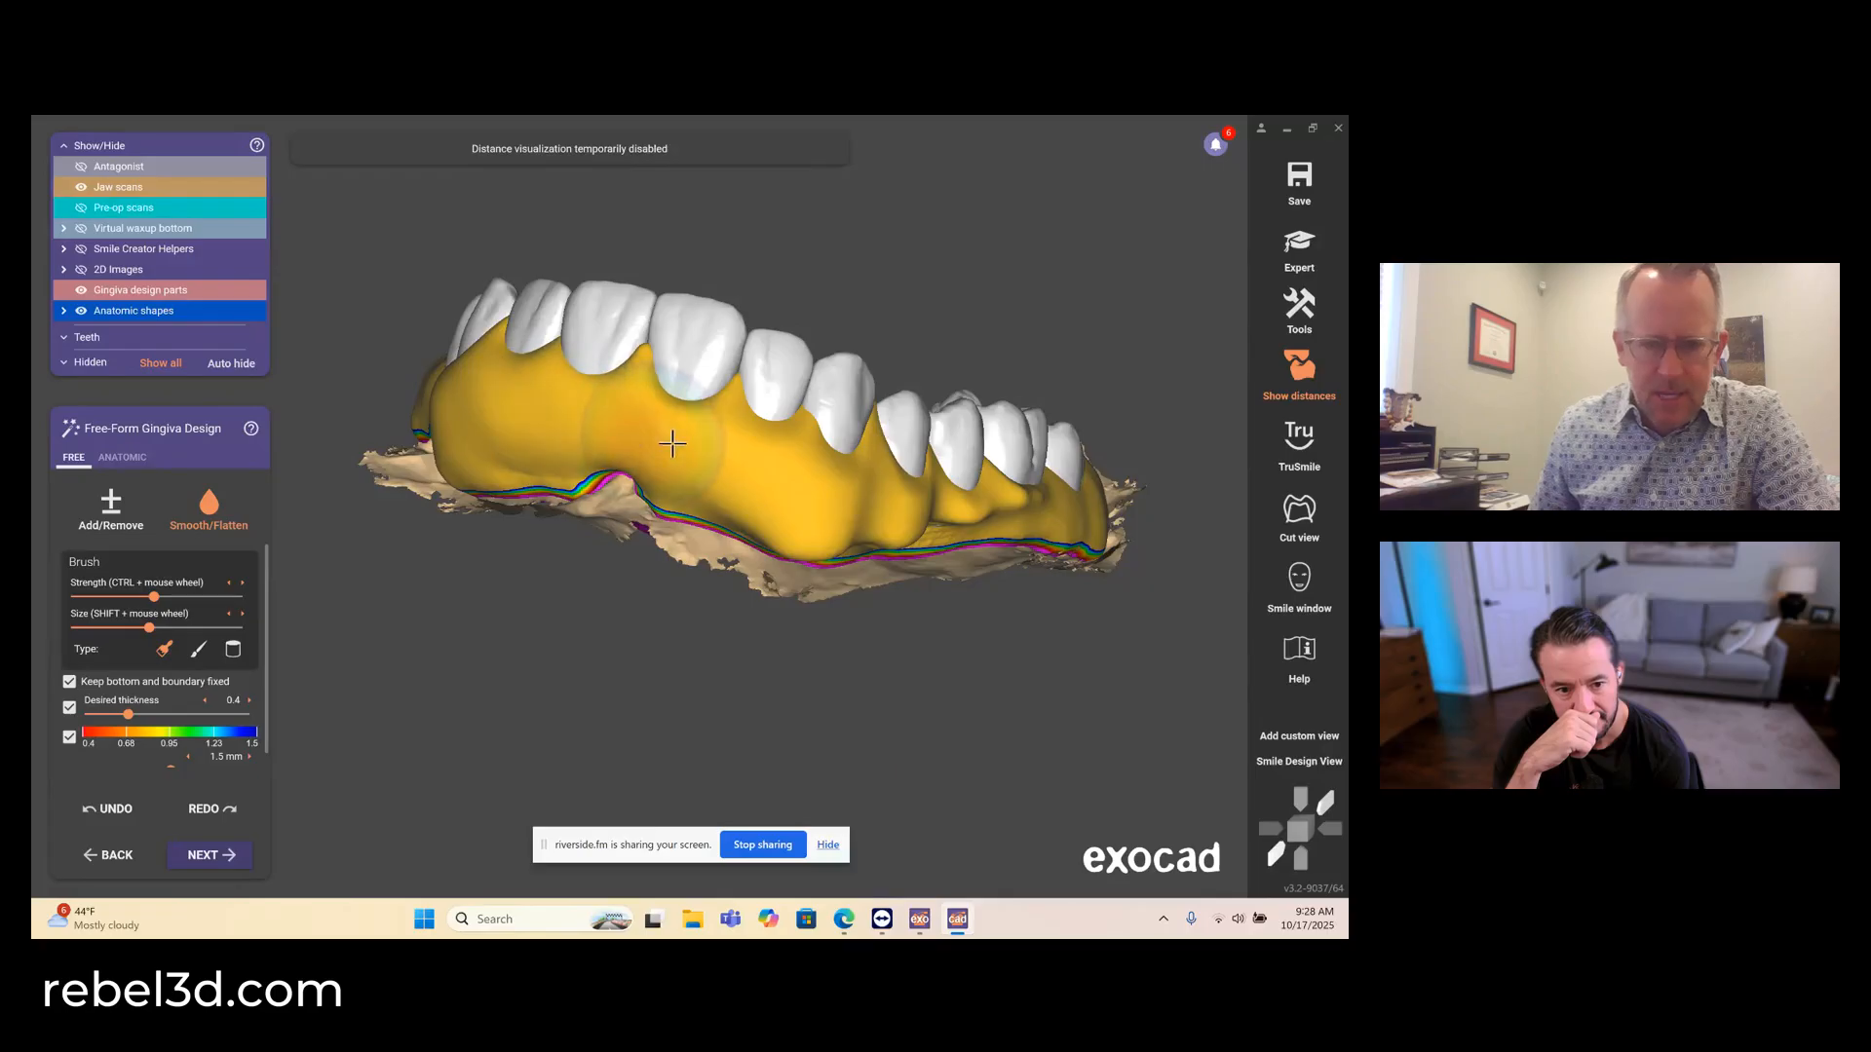
- Smooth the buccal gingiva from the upper right canine back to the molars
{"action": "right_click_drag", "start_coordinate": [926, 487], "coordinate": [857, 460]}
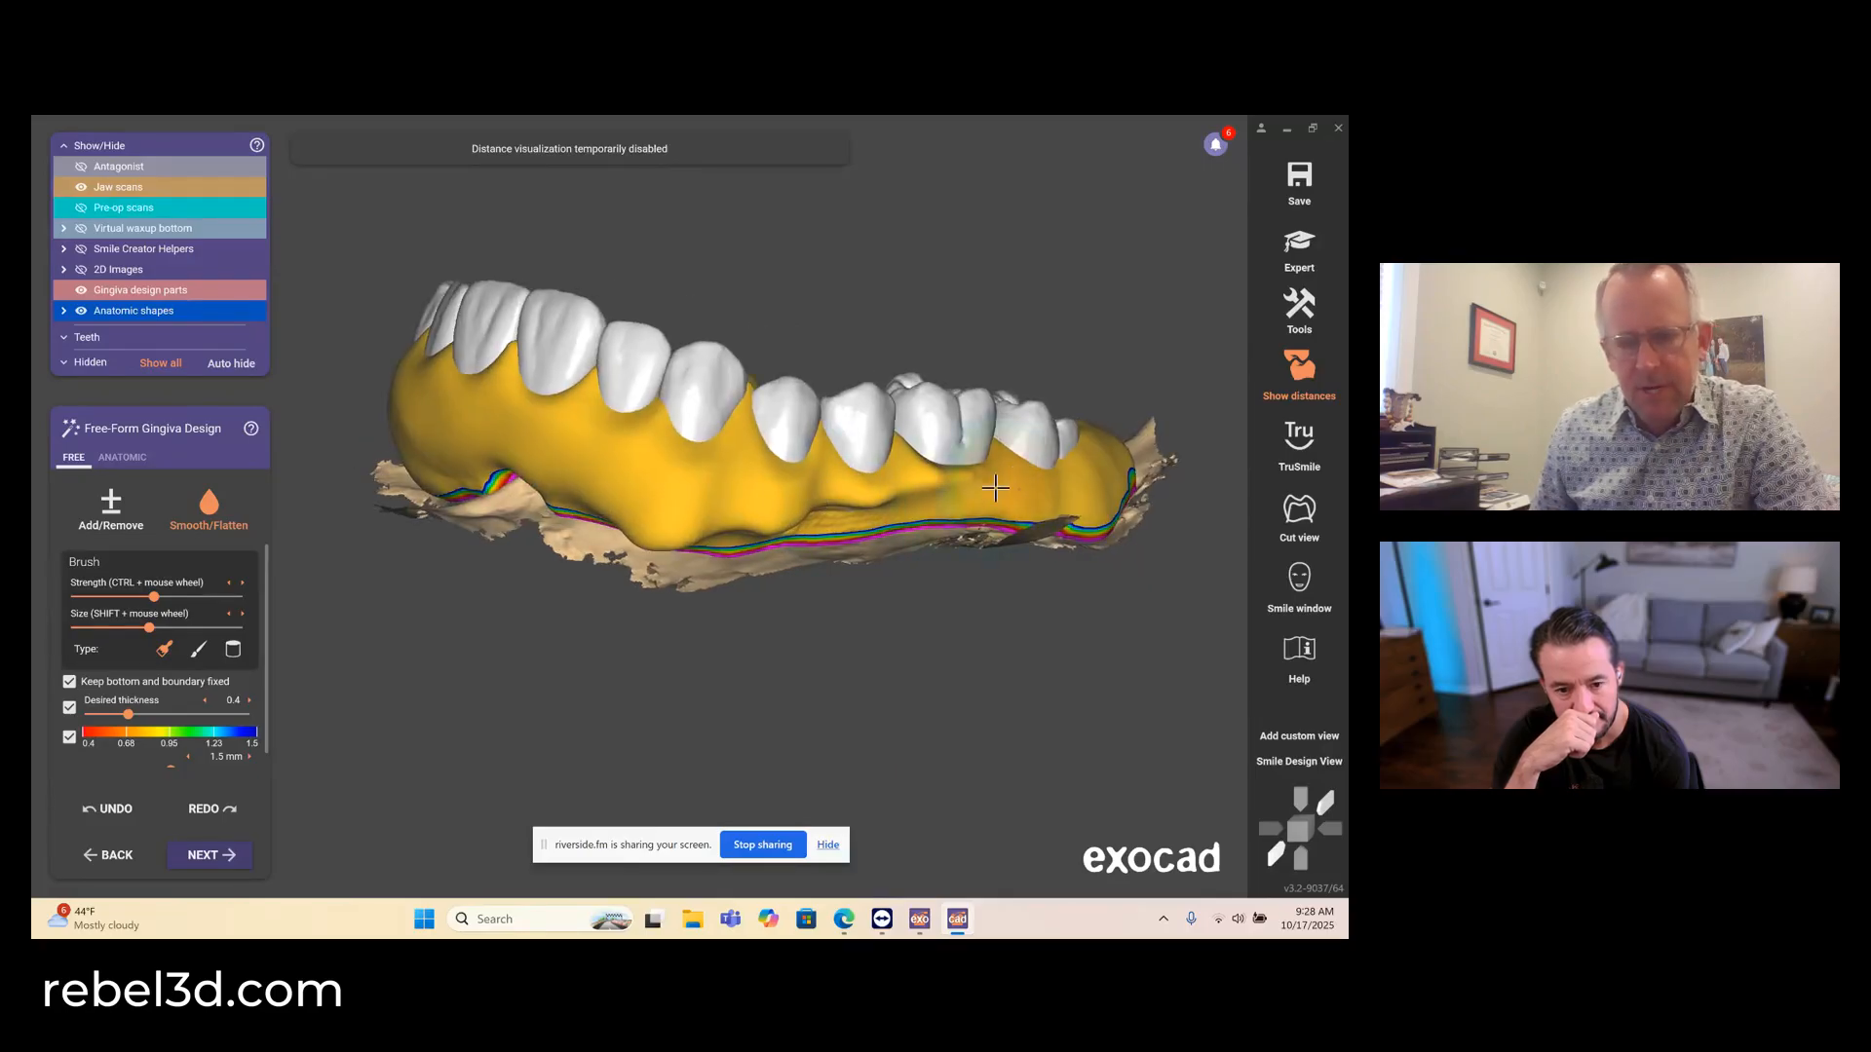
{"action": "mouse_move", "coordinate": [947, 486]}
{"action": "left_mouse_down"}
{"action": "mouse_move", "coordinate": [727, 501]}
{"action": "mouse_move", "coordinate": [1058, 475]}
{"action": "left_mouse_up"}
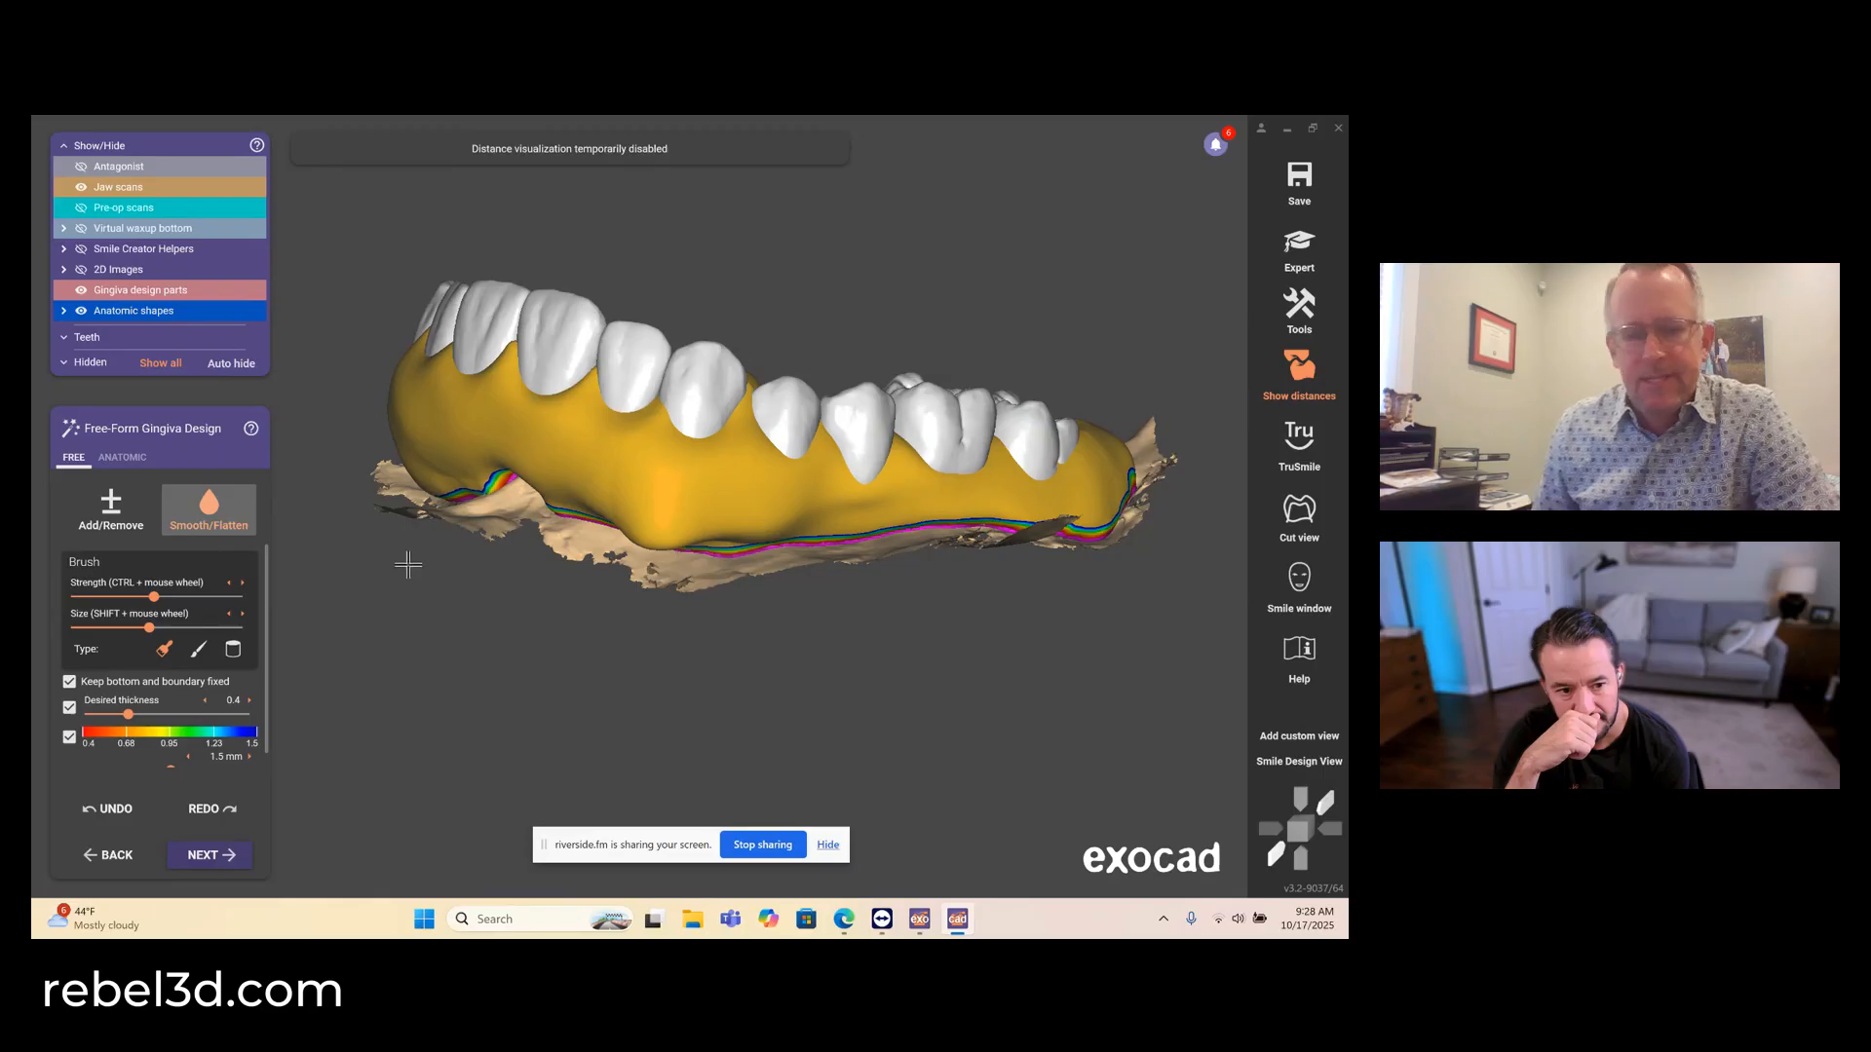
- Smooth the gingiva beside the upper left premolars and around the distal side of the second molar
{"action": "right_click_drag", "start_coordinate": [409, 565], "coordinate": [478, 314]}
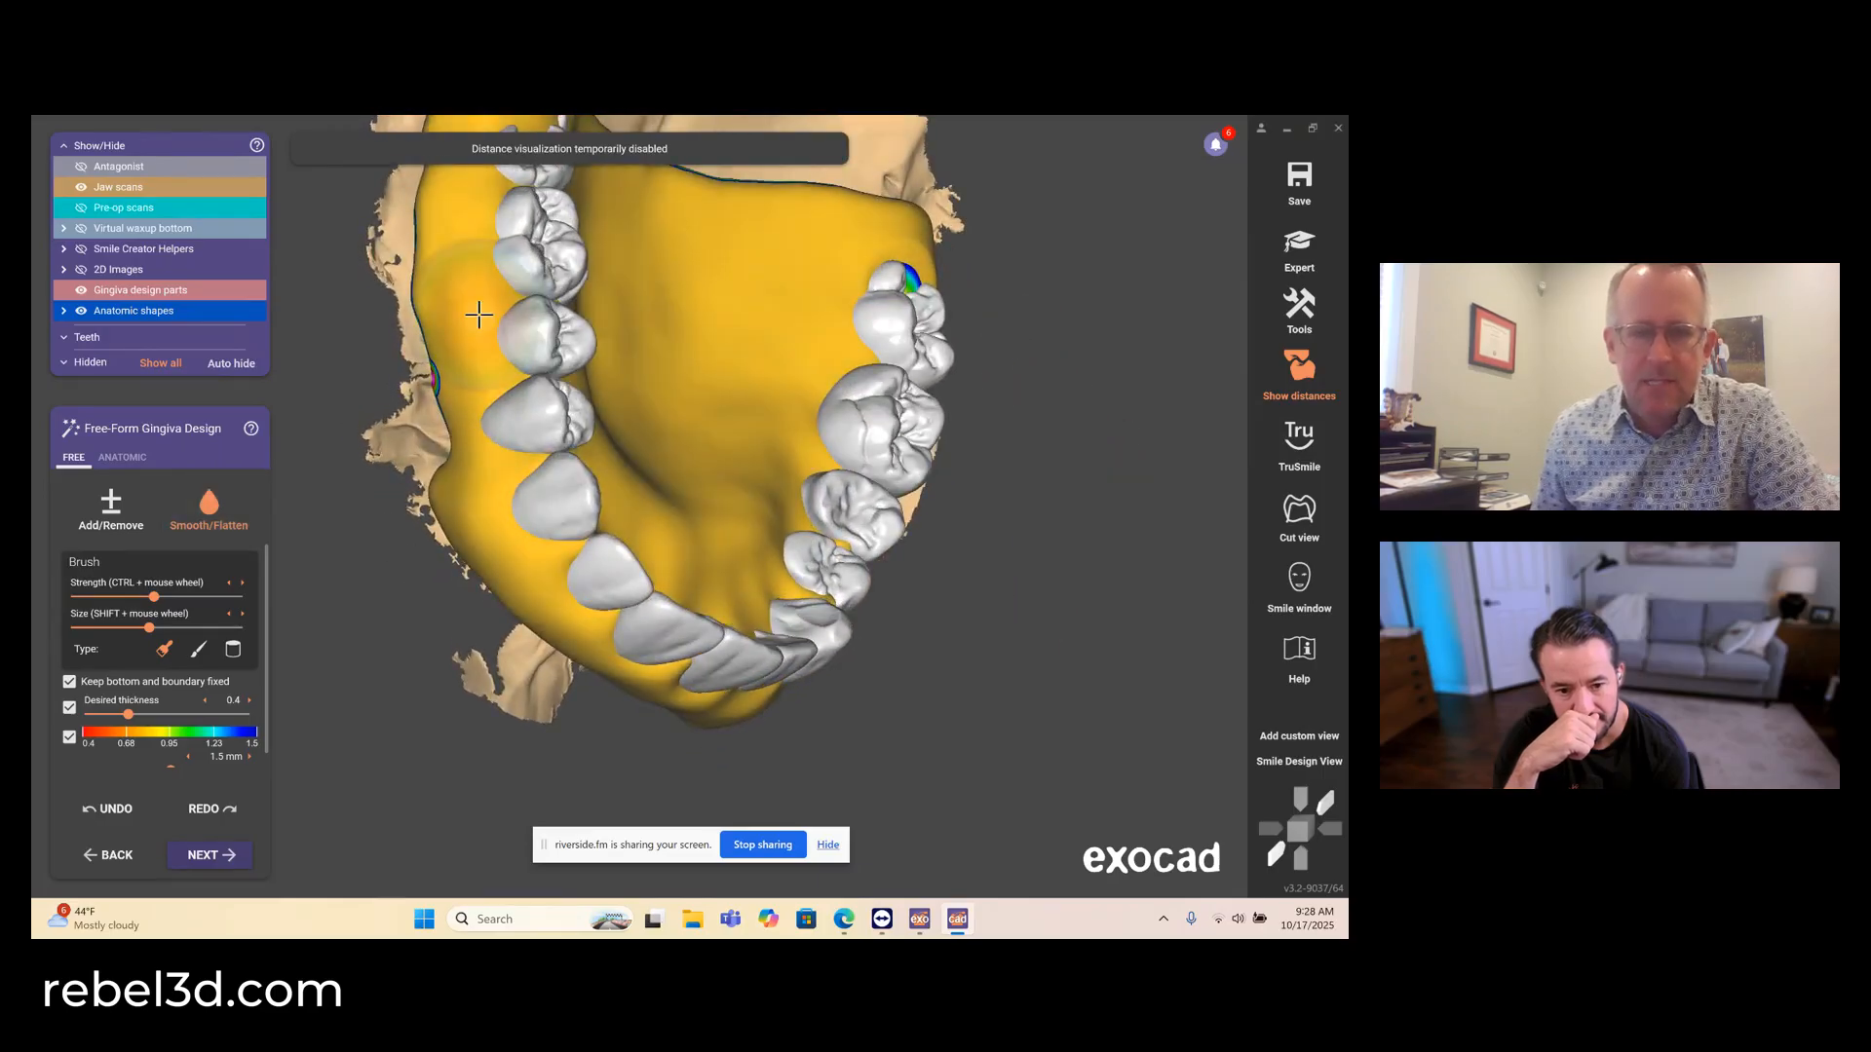
{"action": "scroll", "coordinate": [628, 471], "scroll_direction": "down", "scroll_amount": 4}
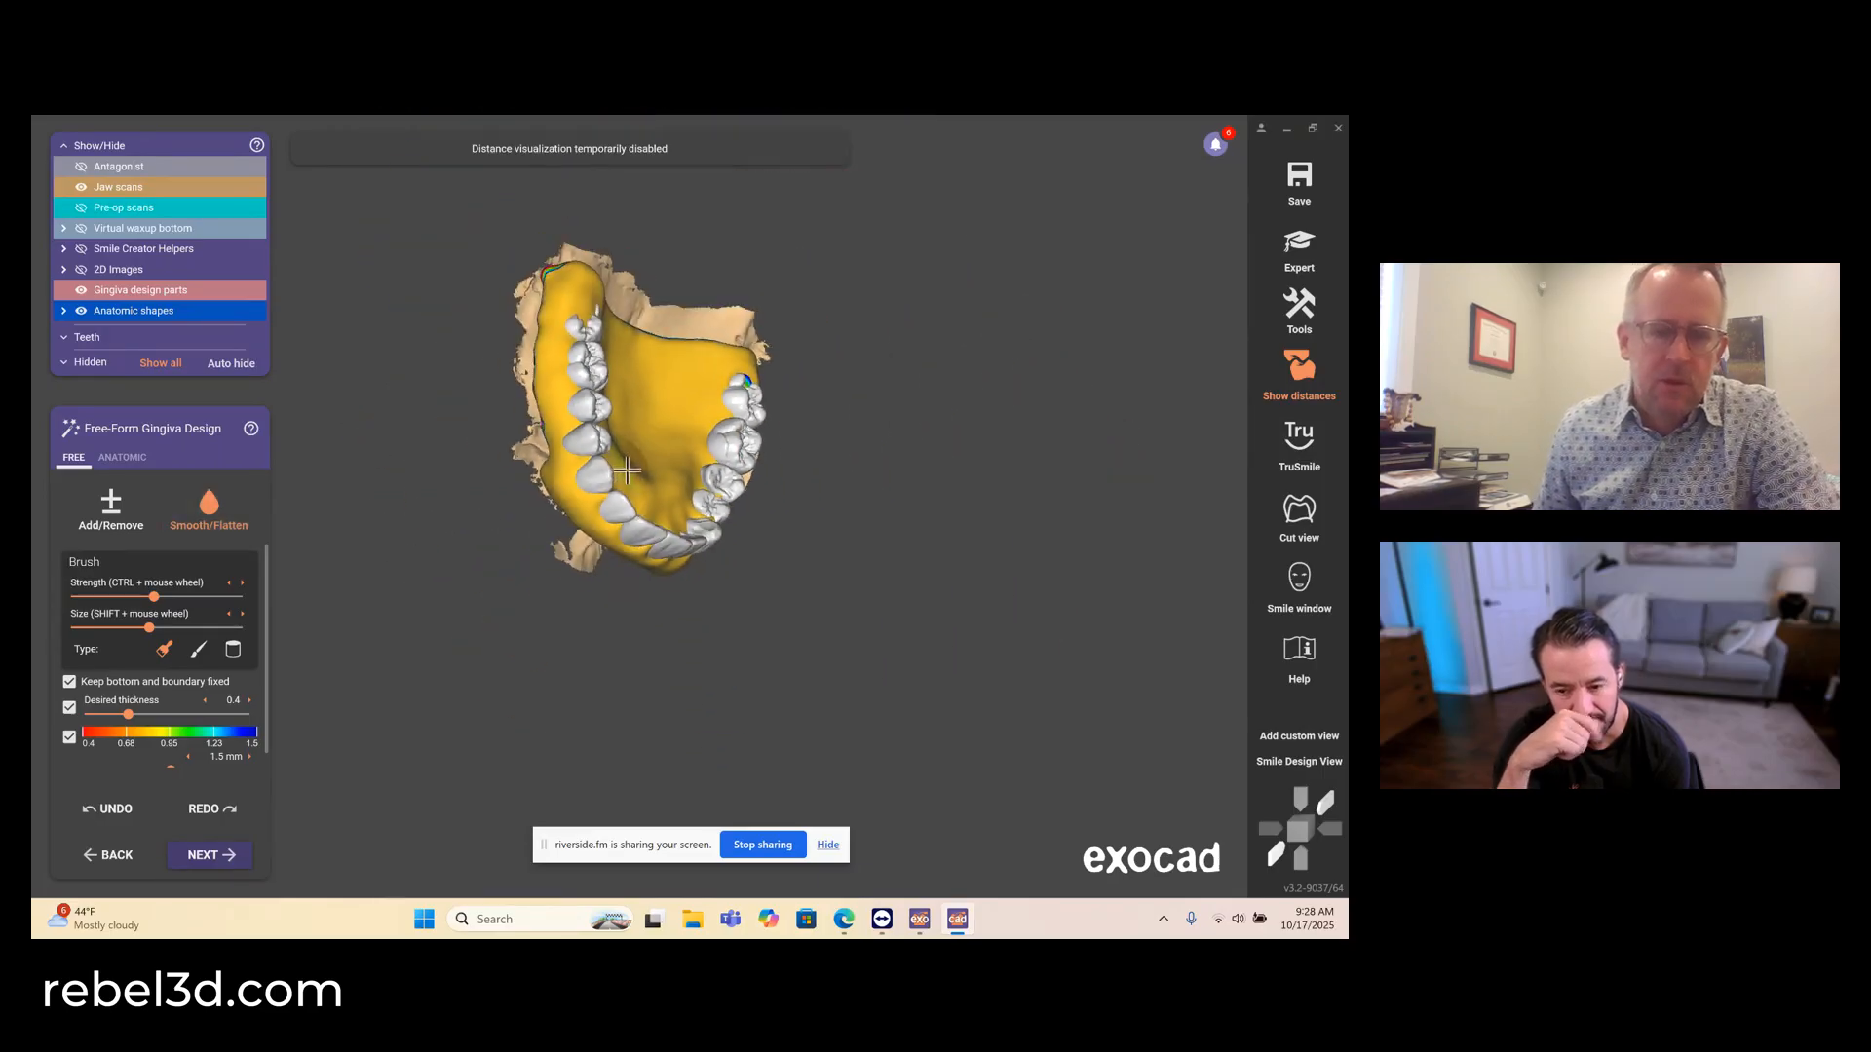
{"action": "right_click_drag", "start_coordinate": [628, 470], "coordinate": [628, 473]}
{"action": "right_click_drag", "start_coordinate": [631, 361], "coordinate": [573, 327]}
{"action": "scroll", "coordinate": [573, 328], "scroll_direction": "up", "scroll_amount": 8}
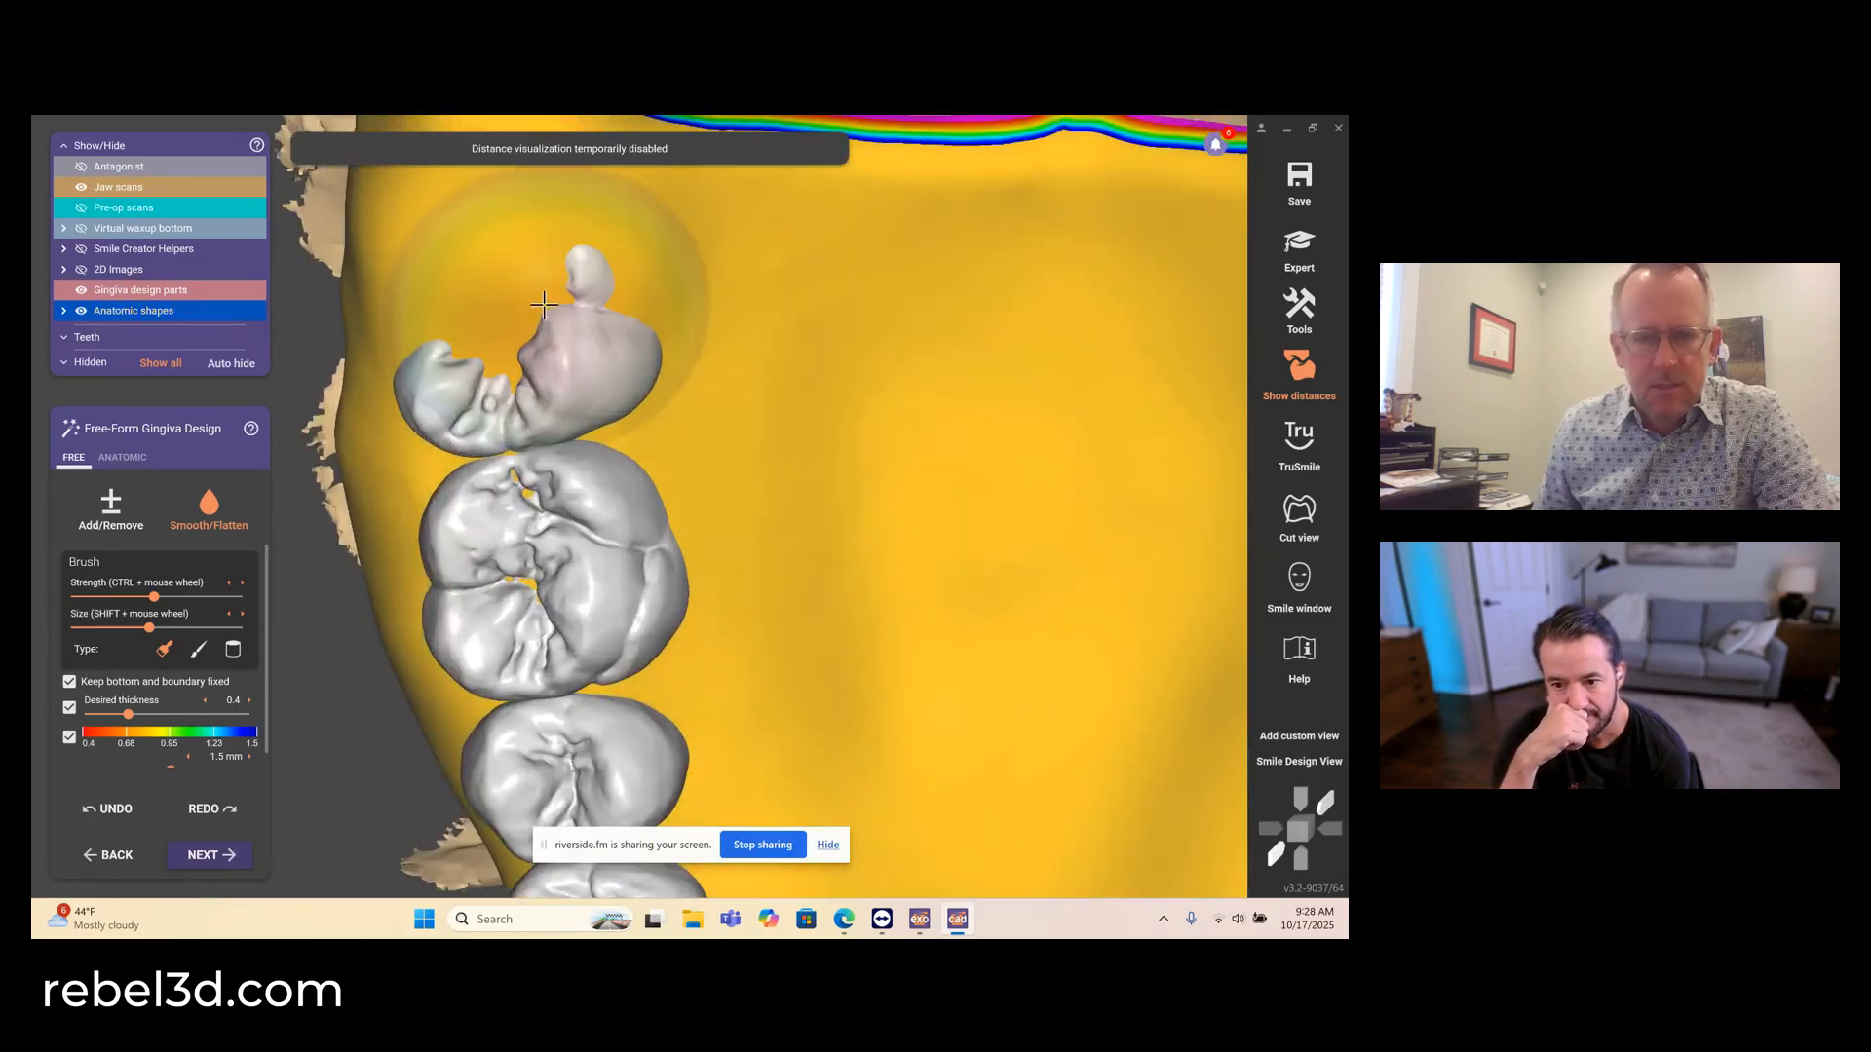
- Examine the smoothed palatal gingiva and the full upper arch from the occlusal and side views
{"action": "scroll", "coordinate": [659, 435], "scroll_direction": "down", "scroll_amount": 10}
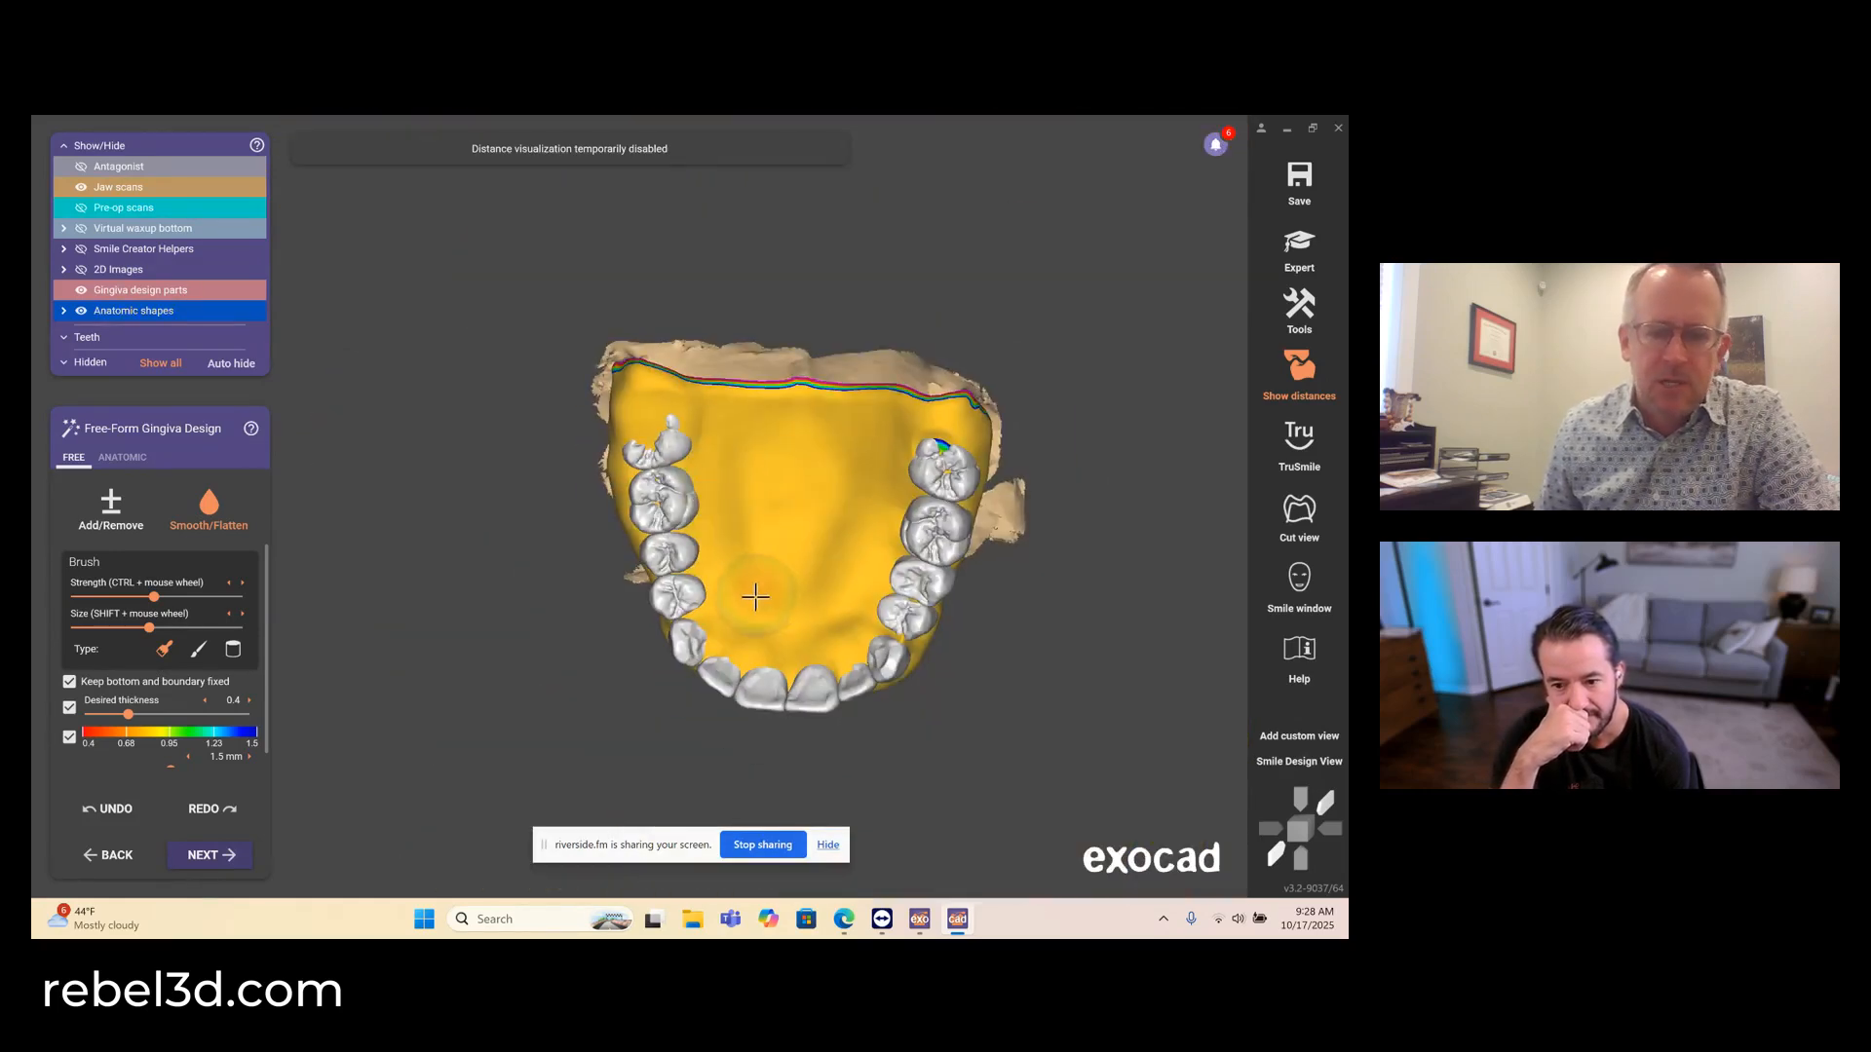
{"action": "middle_click_drag", "start_coordinate": [735, 626], "coordinate": [638, 505]}
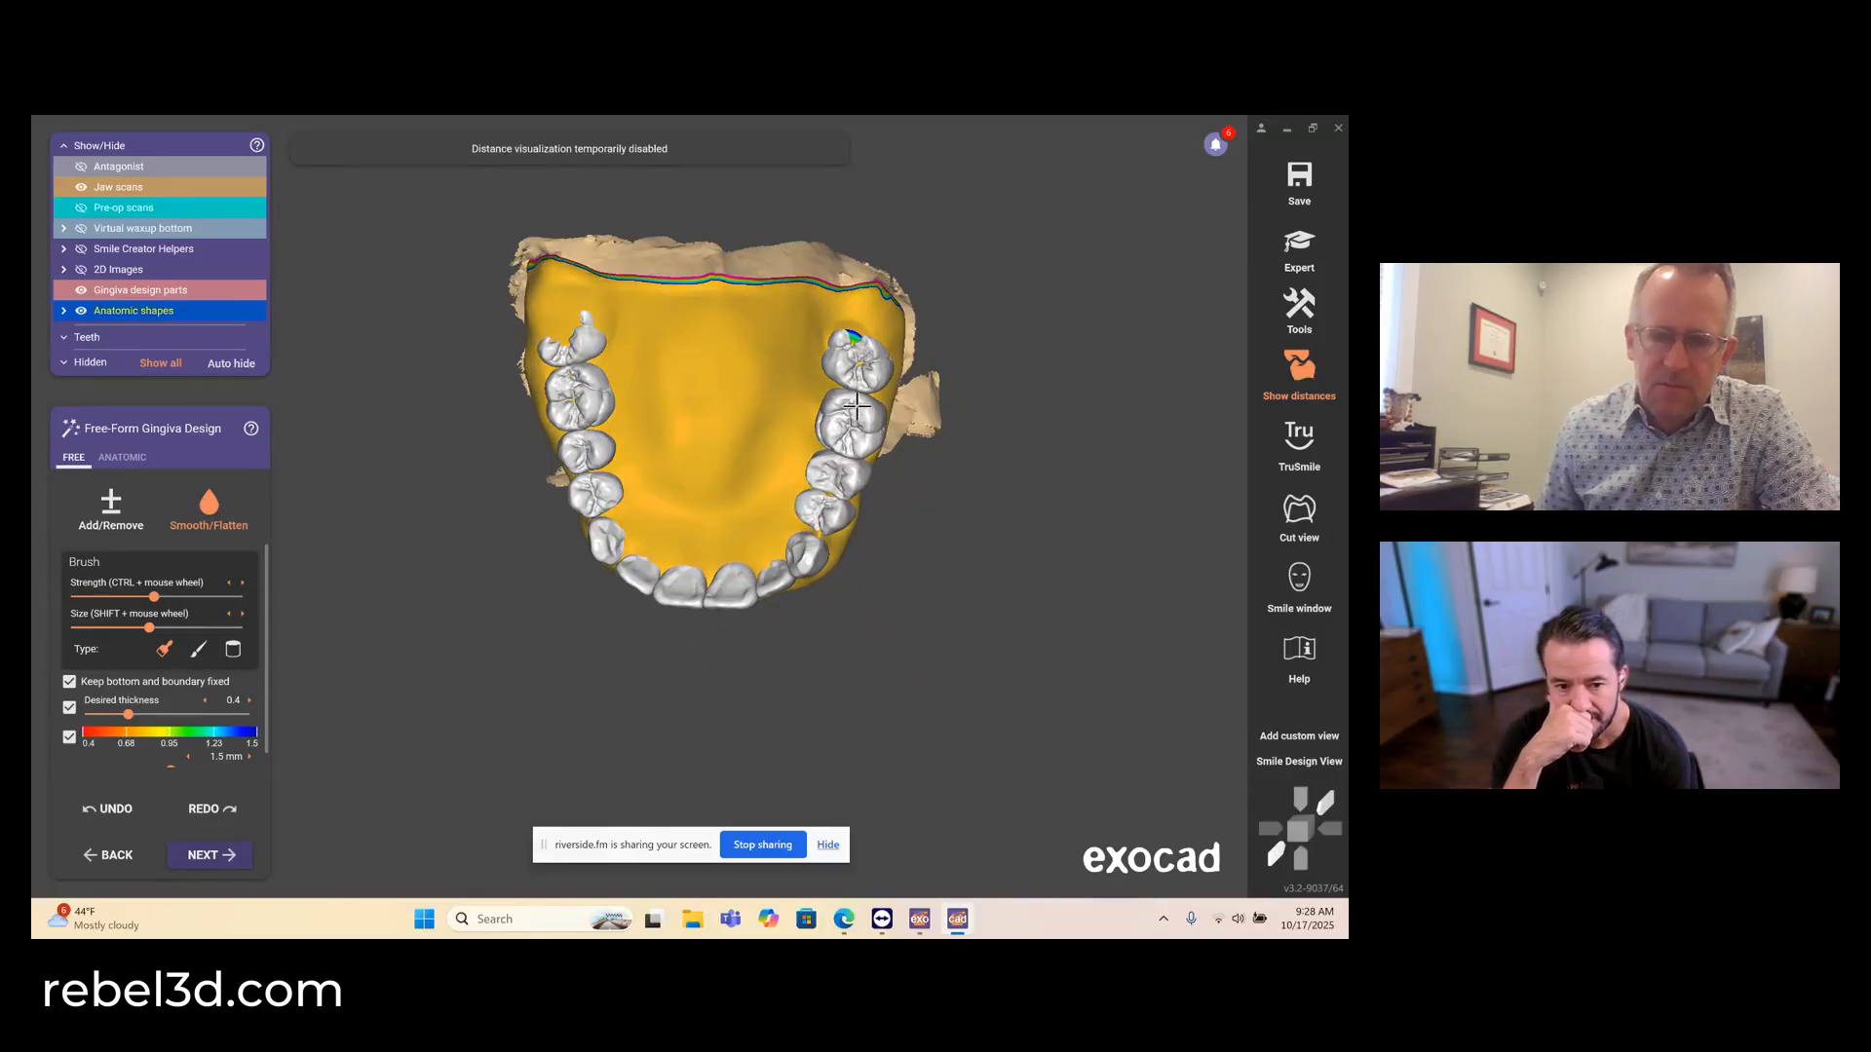
{"action": "right_click_drag", "start_coordinate": [697, 483], "coordinate": [728, 356]}
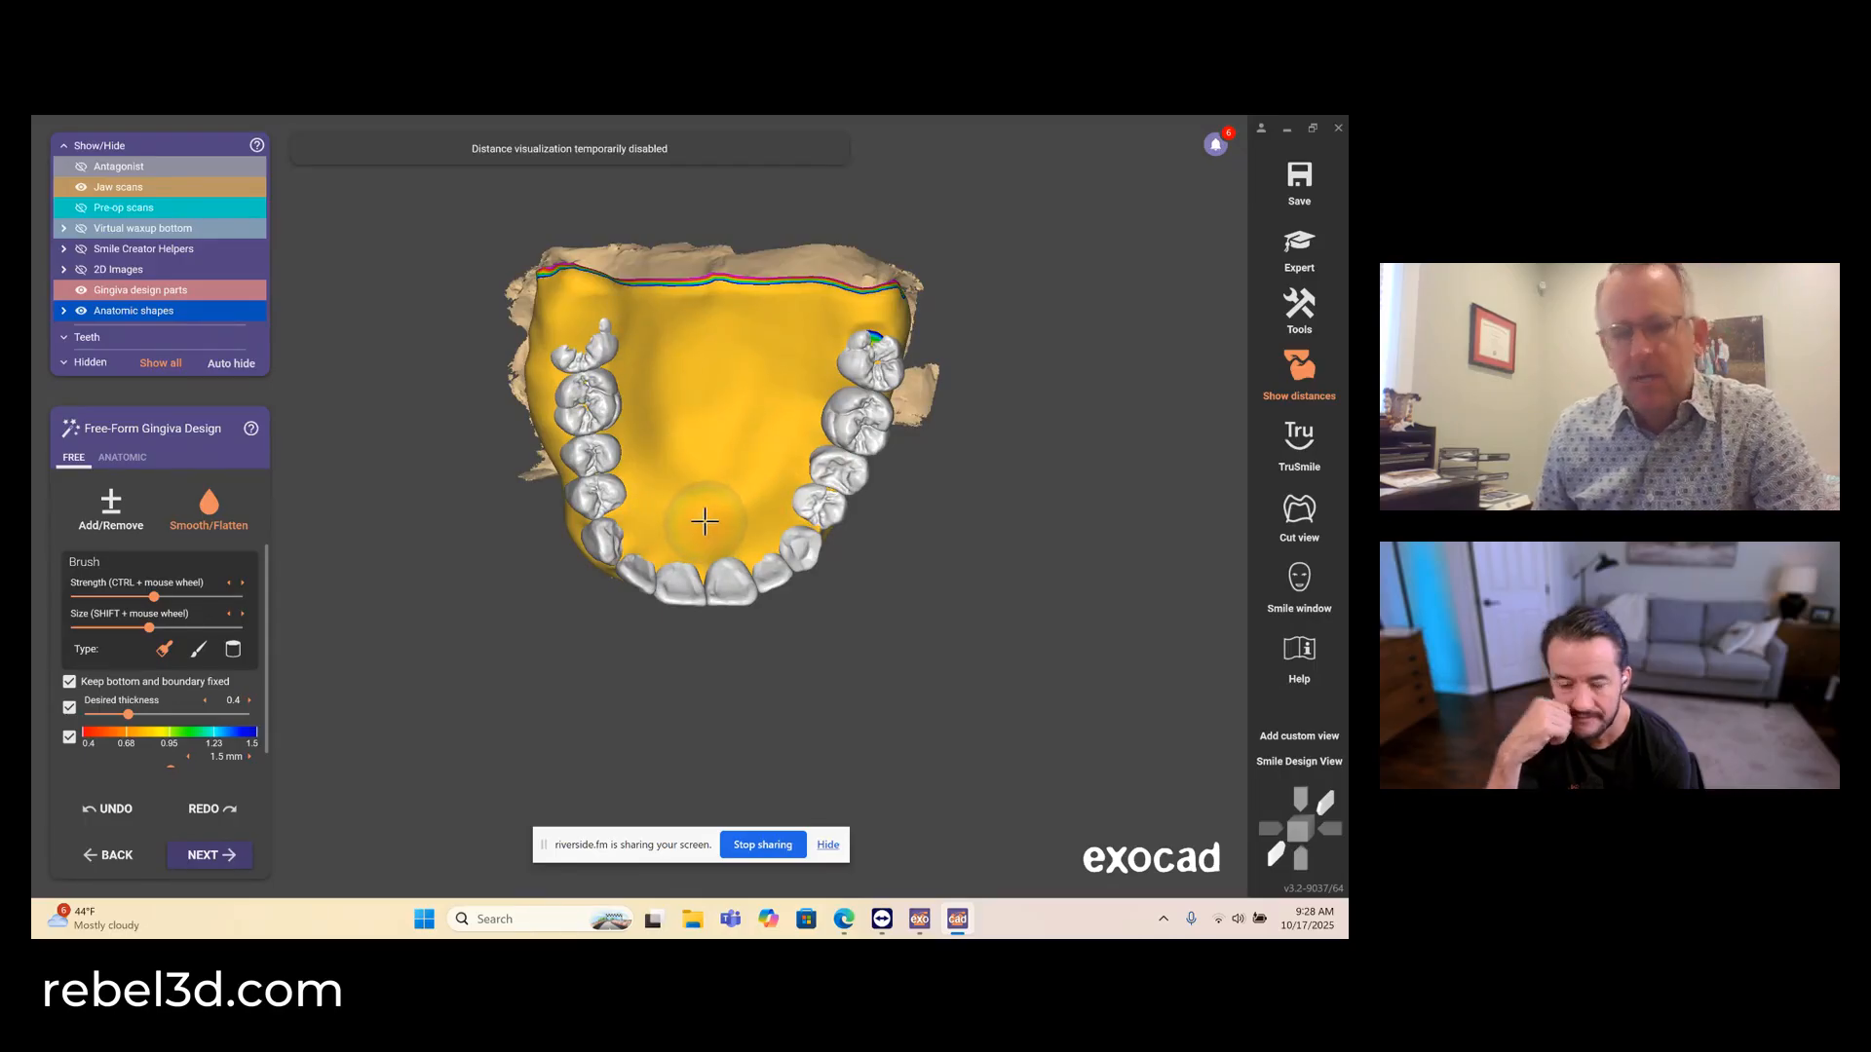
{"action": "scroll", "coordinate": [755, 475], "scroll_direction": "down", "scroll_amount": 4}
{"action": "right_click_drag", "start_coordinate": [756, 473], "coordinate": [768, 523]}
{"action": "scroll", "coordinate": [768, 523], "scroll_direction": "up", "scroll_amount": 5}
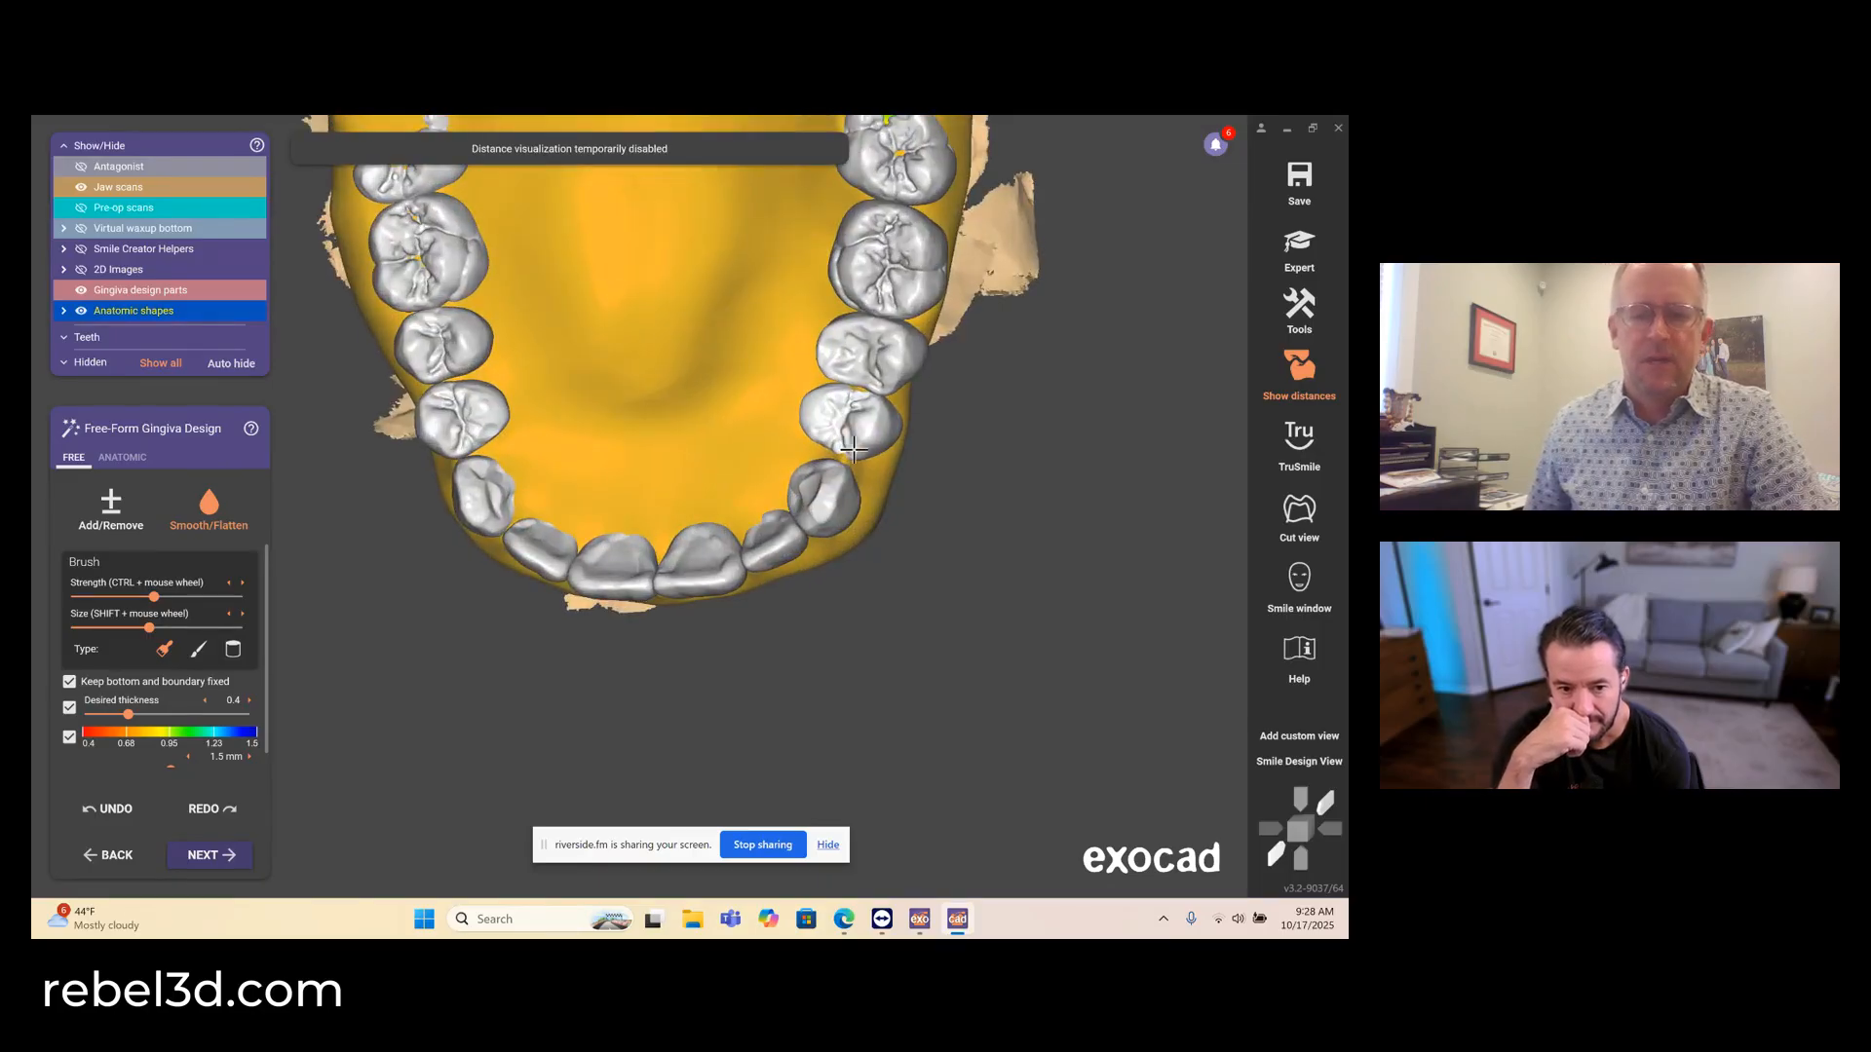
{"action": "right_click_drag", "start_coordinate": [835, 446], "coordinate": [835, 417]}
{"action": "scroll", "coordinate": [868, 527], "scroll_direction": "down", "scroll_amount": 4}
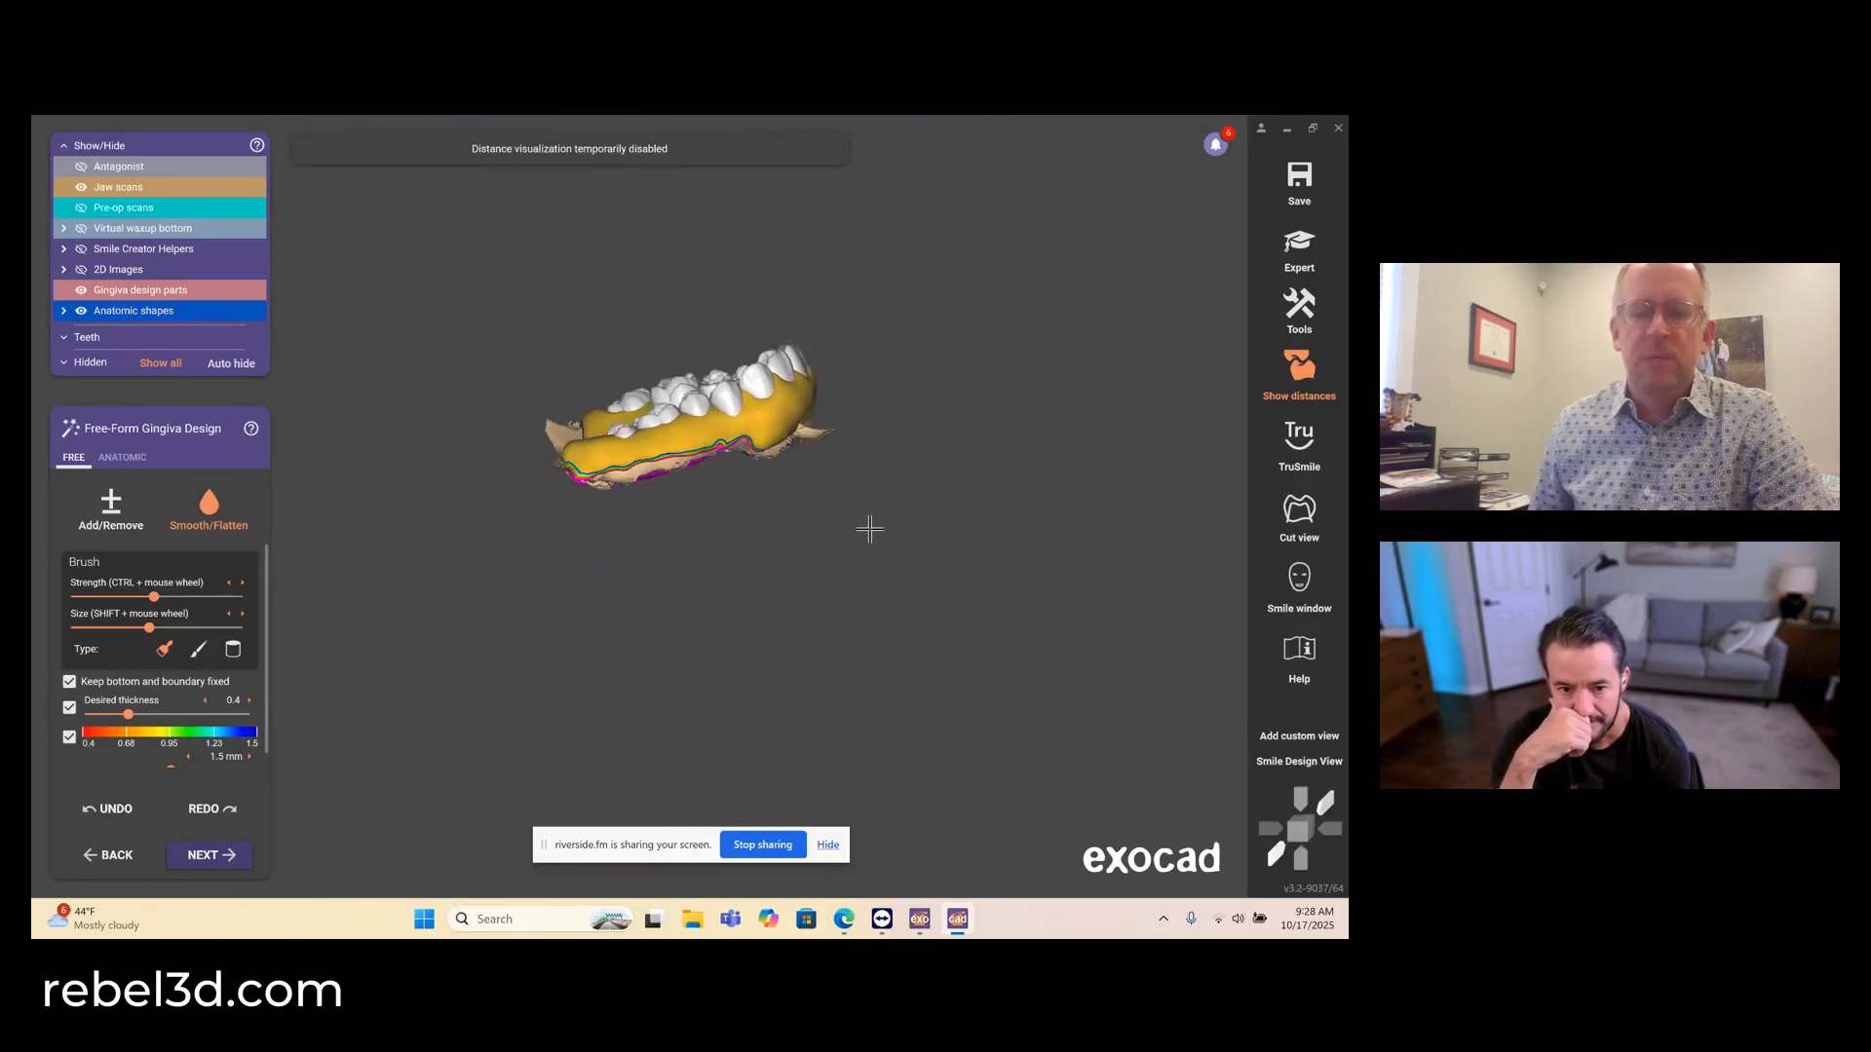
{"action": "right_click_drag", "start_coordinate": [869, 529], "coordinate": [869, 531]}
{"action": "scroll", "coordinate": [643, 322], "scroll_direction": "up", "scroll_amount": 8}
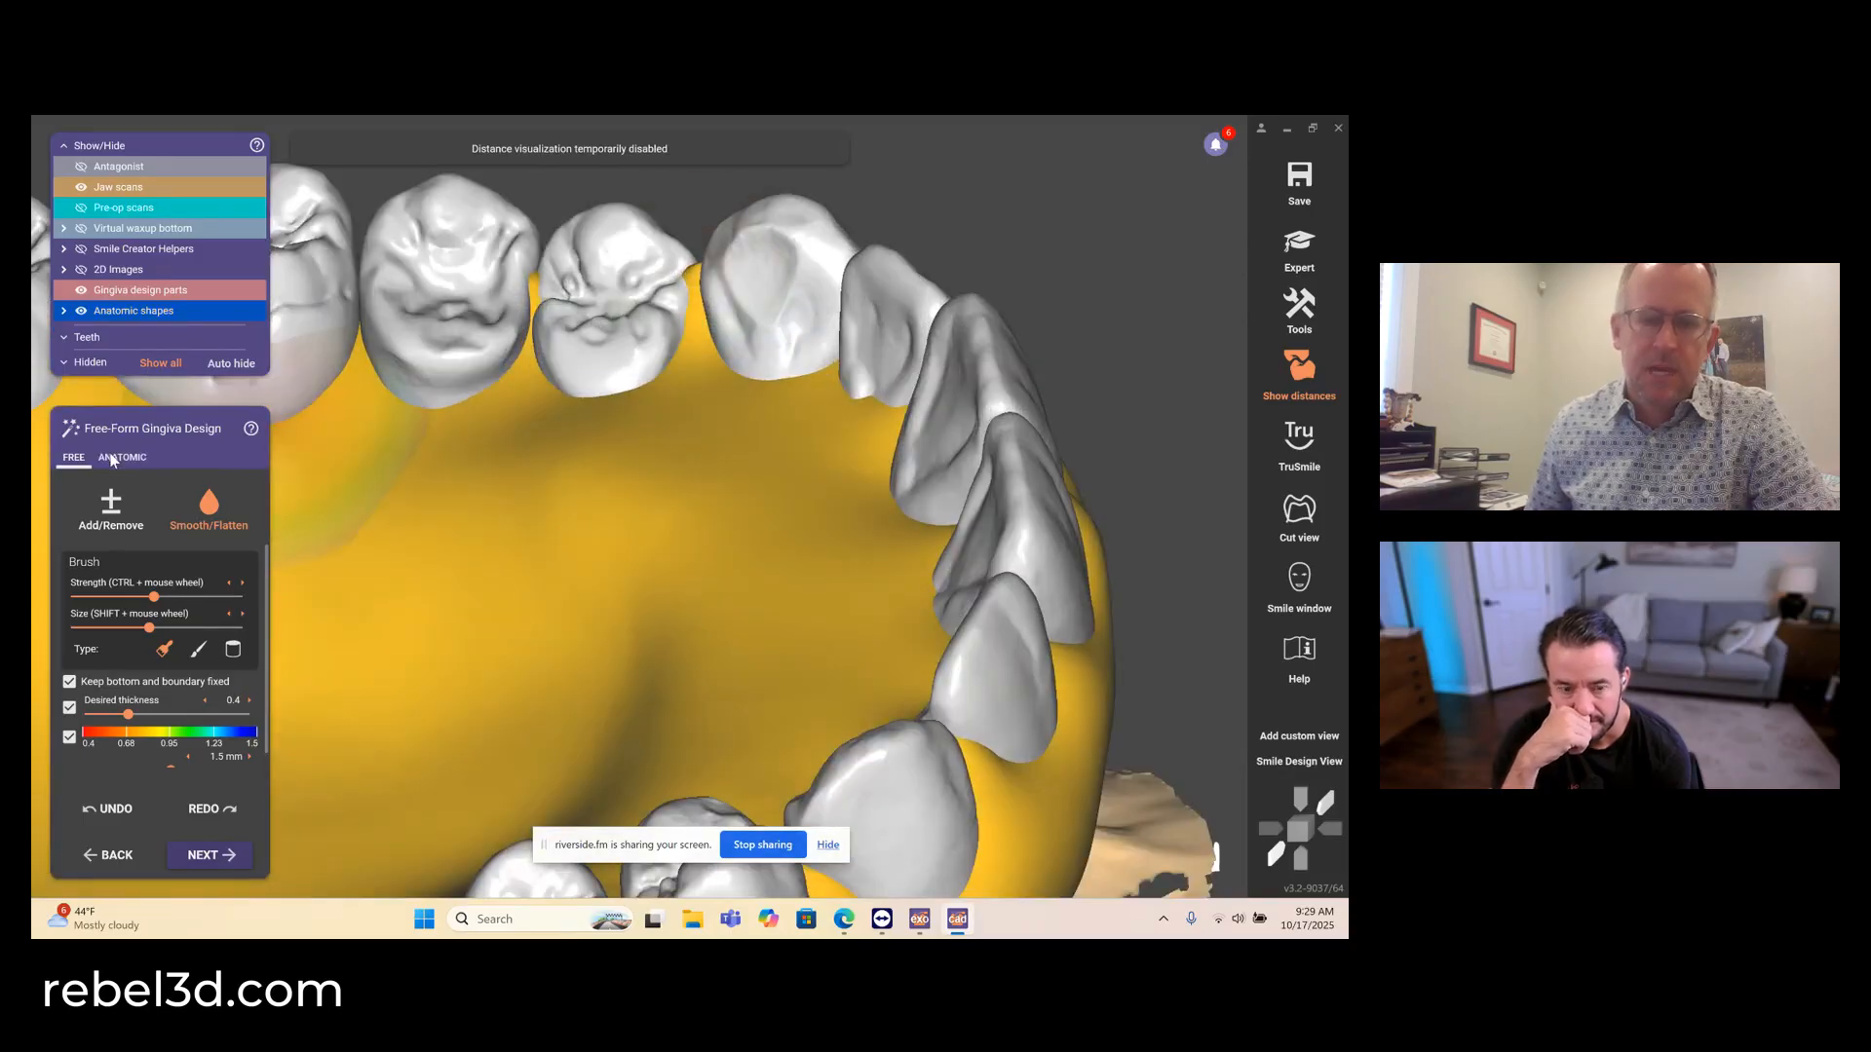
- Open the anatomic gingiva shaping mode and examine the gingiva between and around the upper right posterior teeth
{"action": "left_click", "coordinate": [113, 456]}
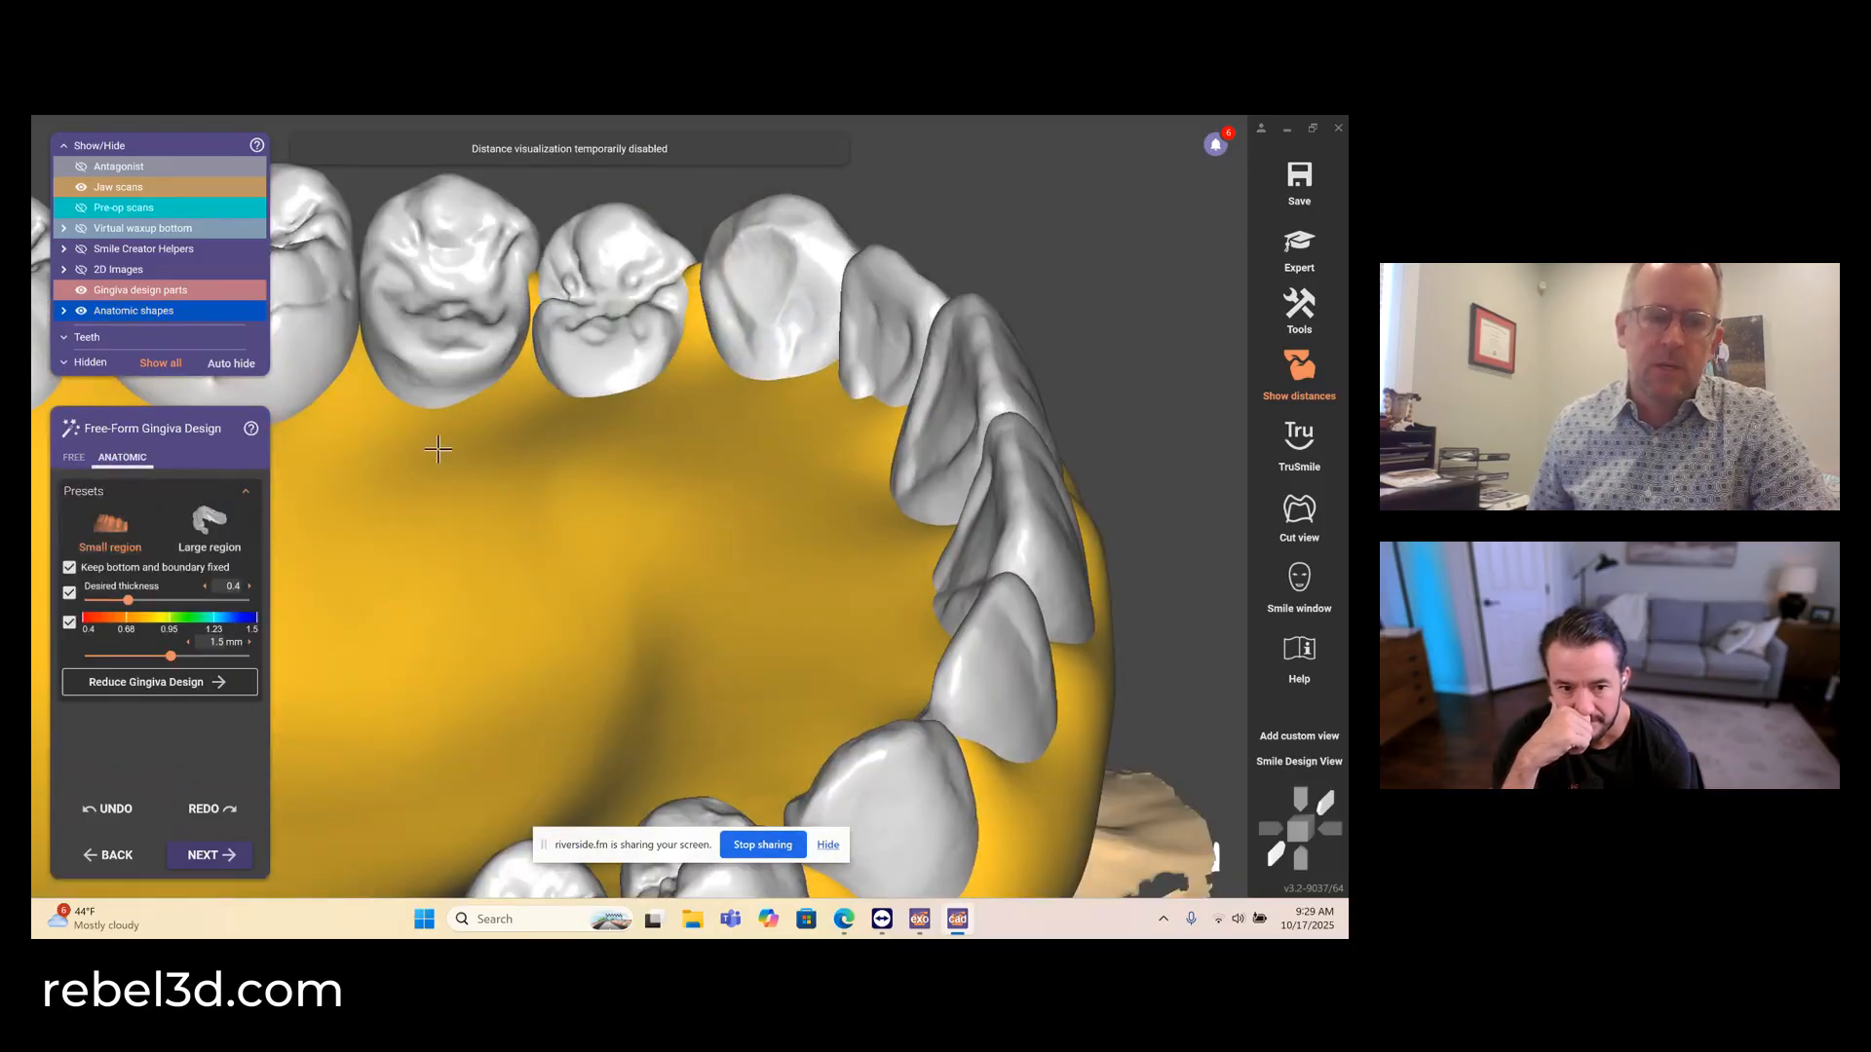
{"action": "right_click_drag", "start_coordinate": [620, 292], "coordinate": [576, 277]}
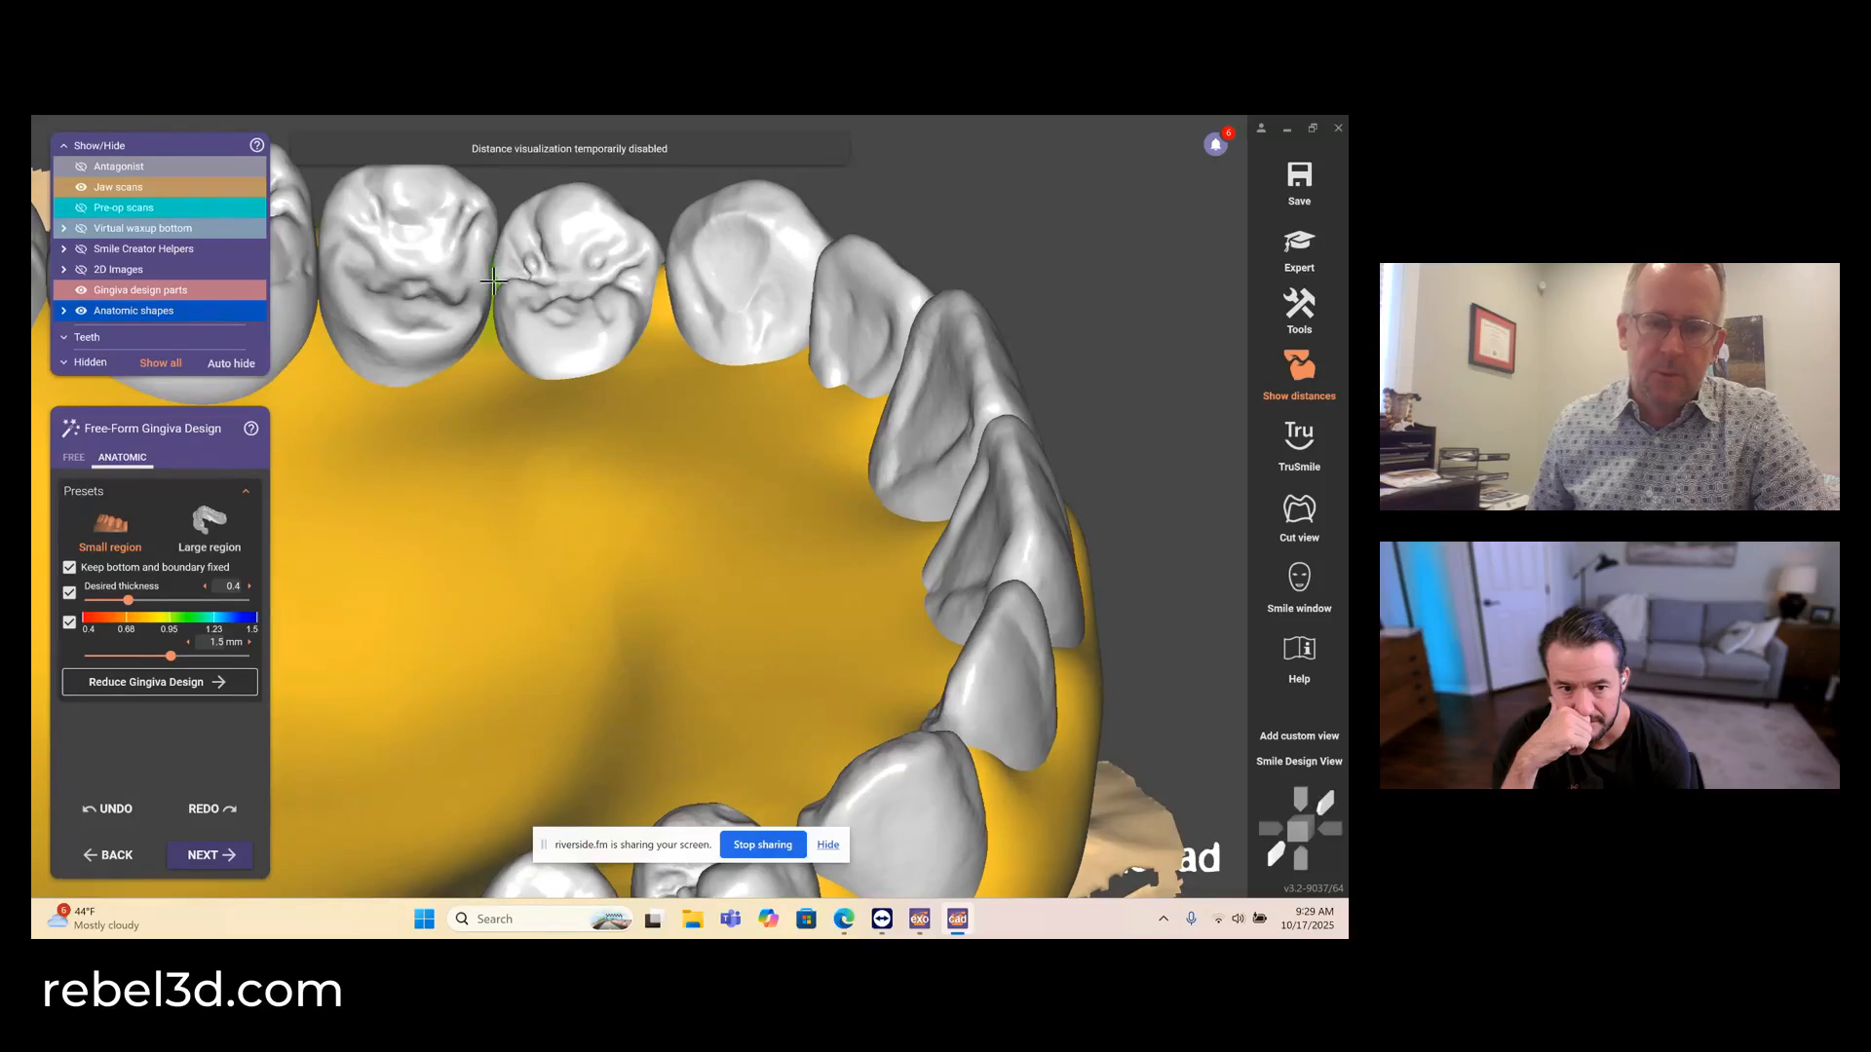
{"action": "scroll", "coordinate": [494, 284], "scroll_direction": "down", "scroll_amount": 10}
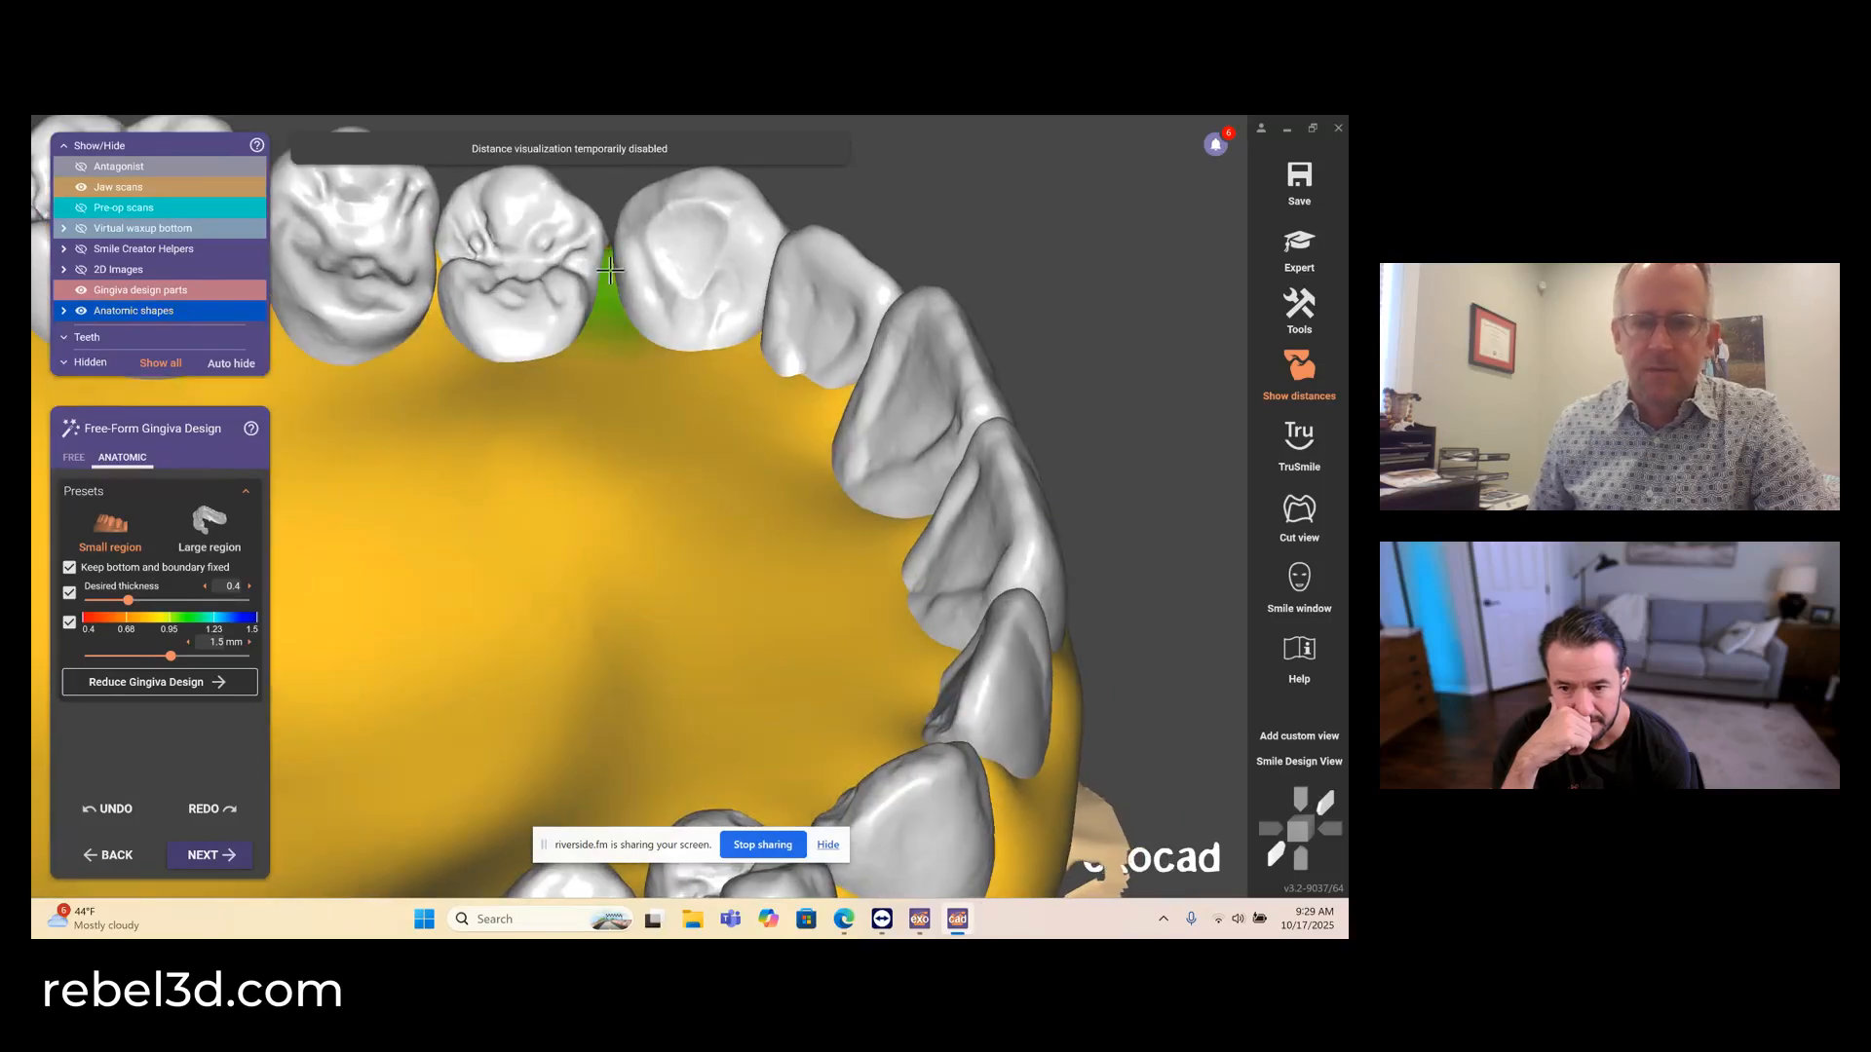
{"action": "scroll", "coordinate": [487, 259], "scroll_direction": "down", "scroll_amount": 3}
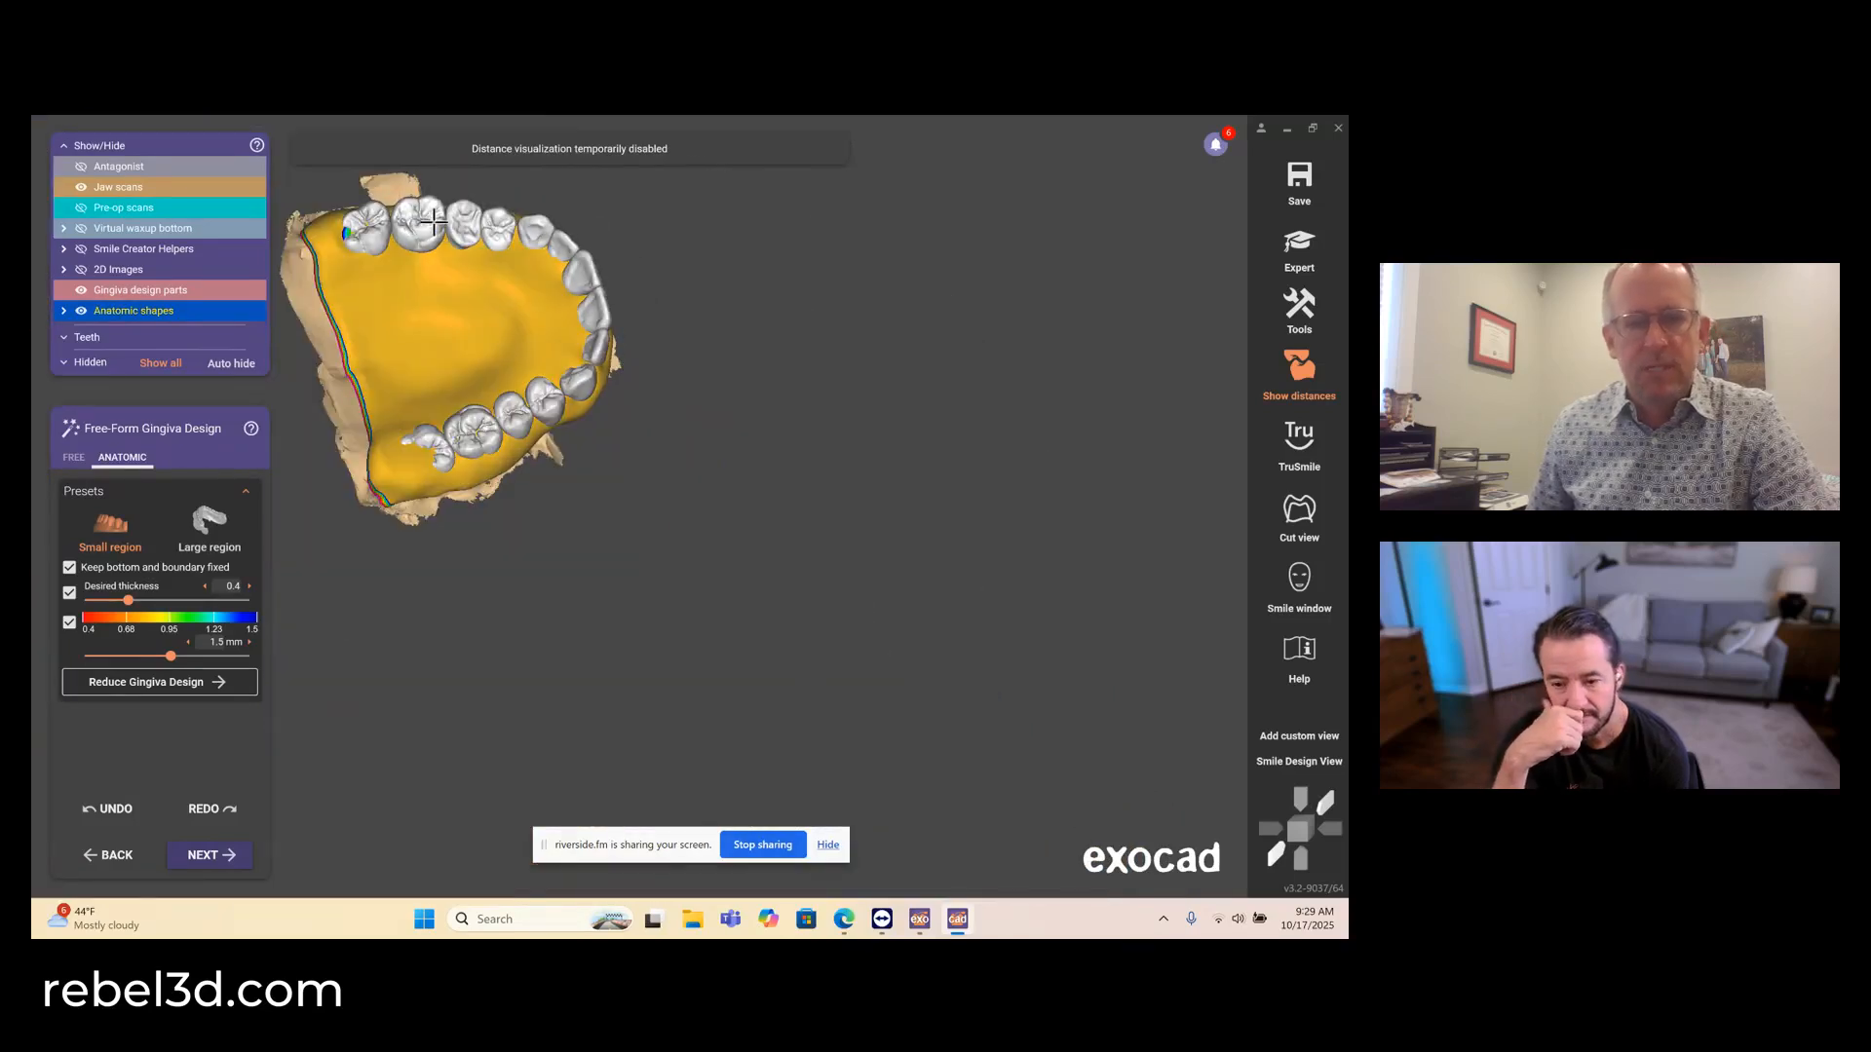
{"action": "middle_click_drag", "start_coordinate": [435, 224], "coordinate": [537, 343]}
{"action": "right_click_drag", "start_coordinate": [527, 344], "coordinate": [527, 347]}
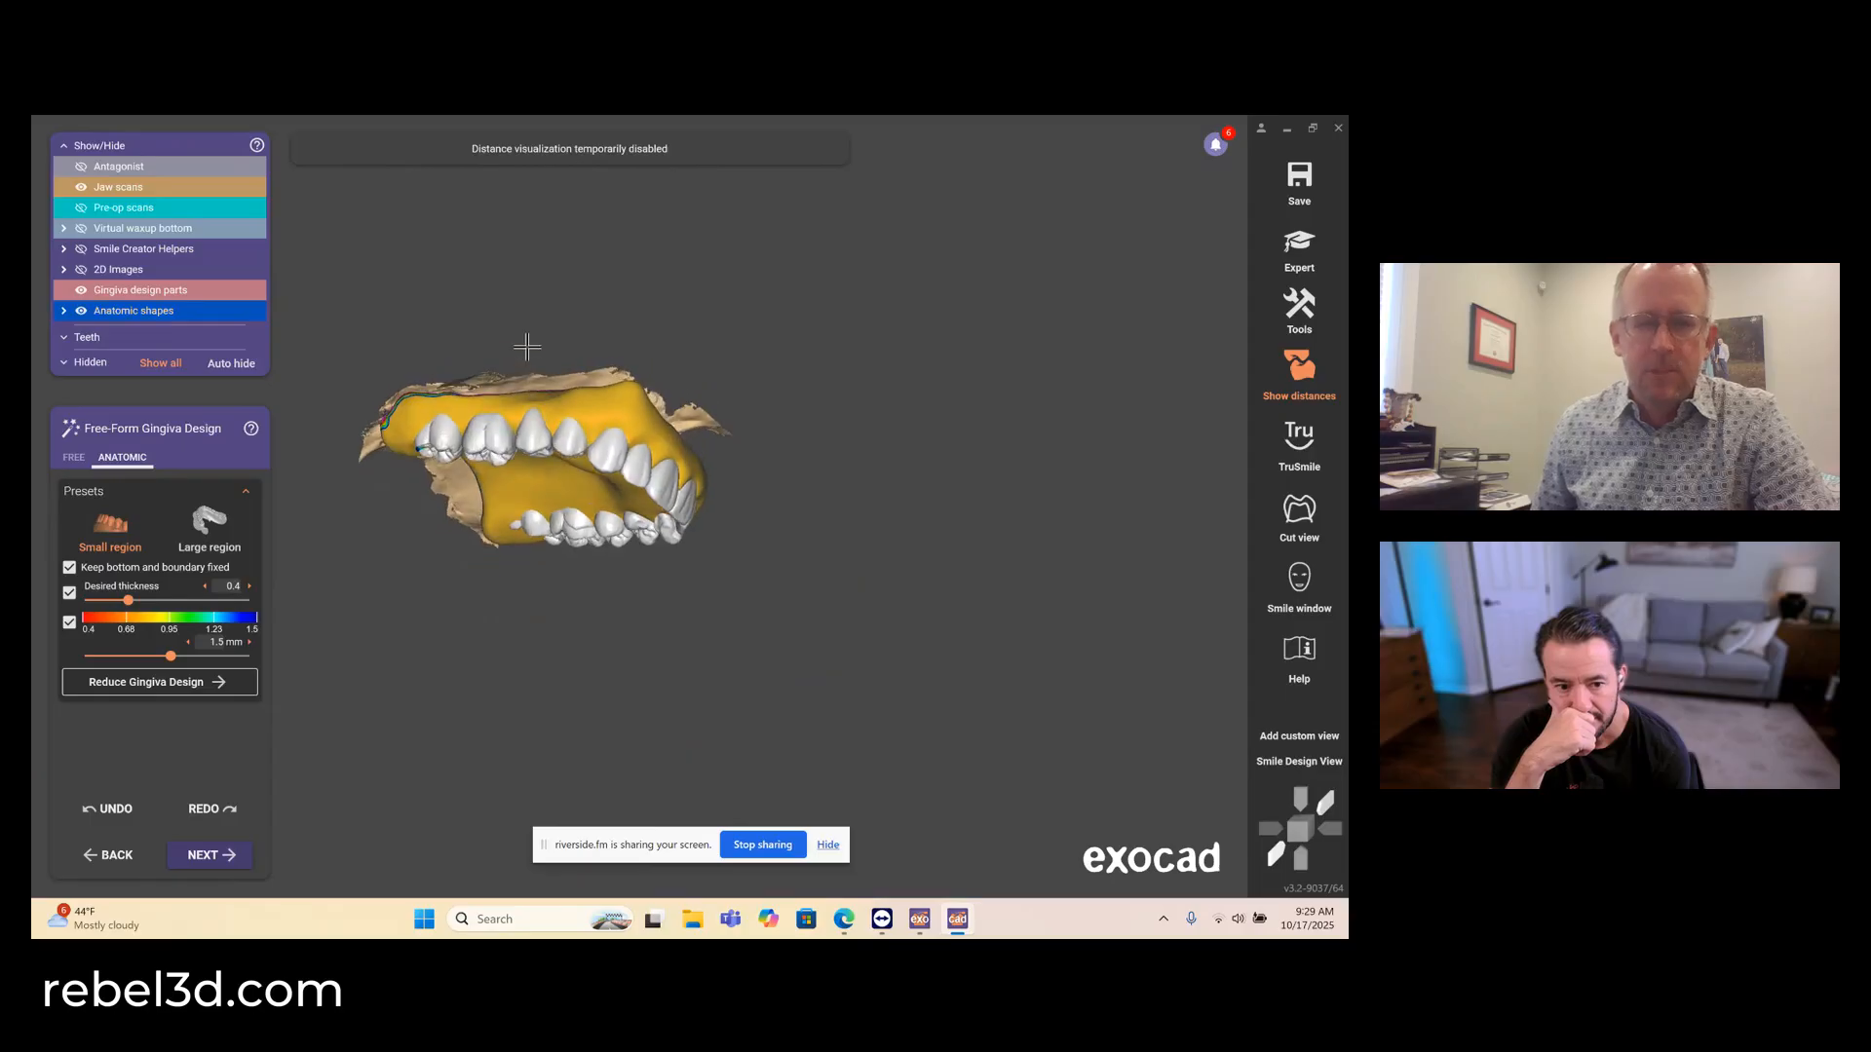
{"action": "scroll", "coordinate": [439, 425], "scroll_direction": "up", "scroll_amount": 8}
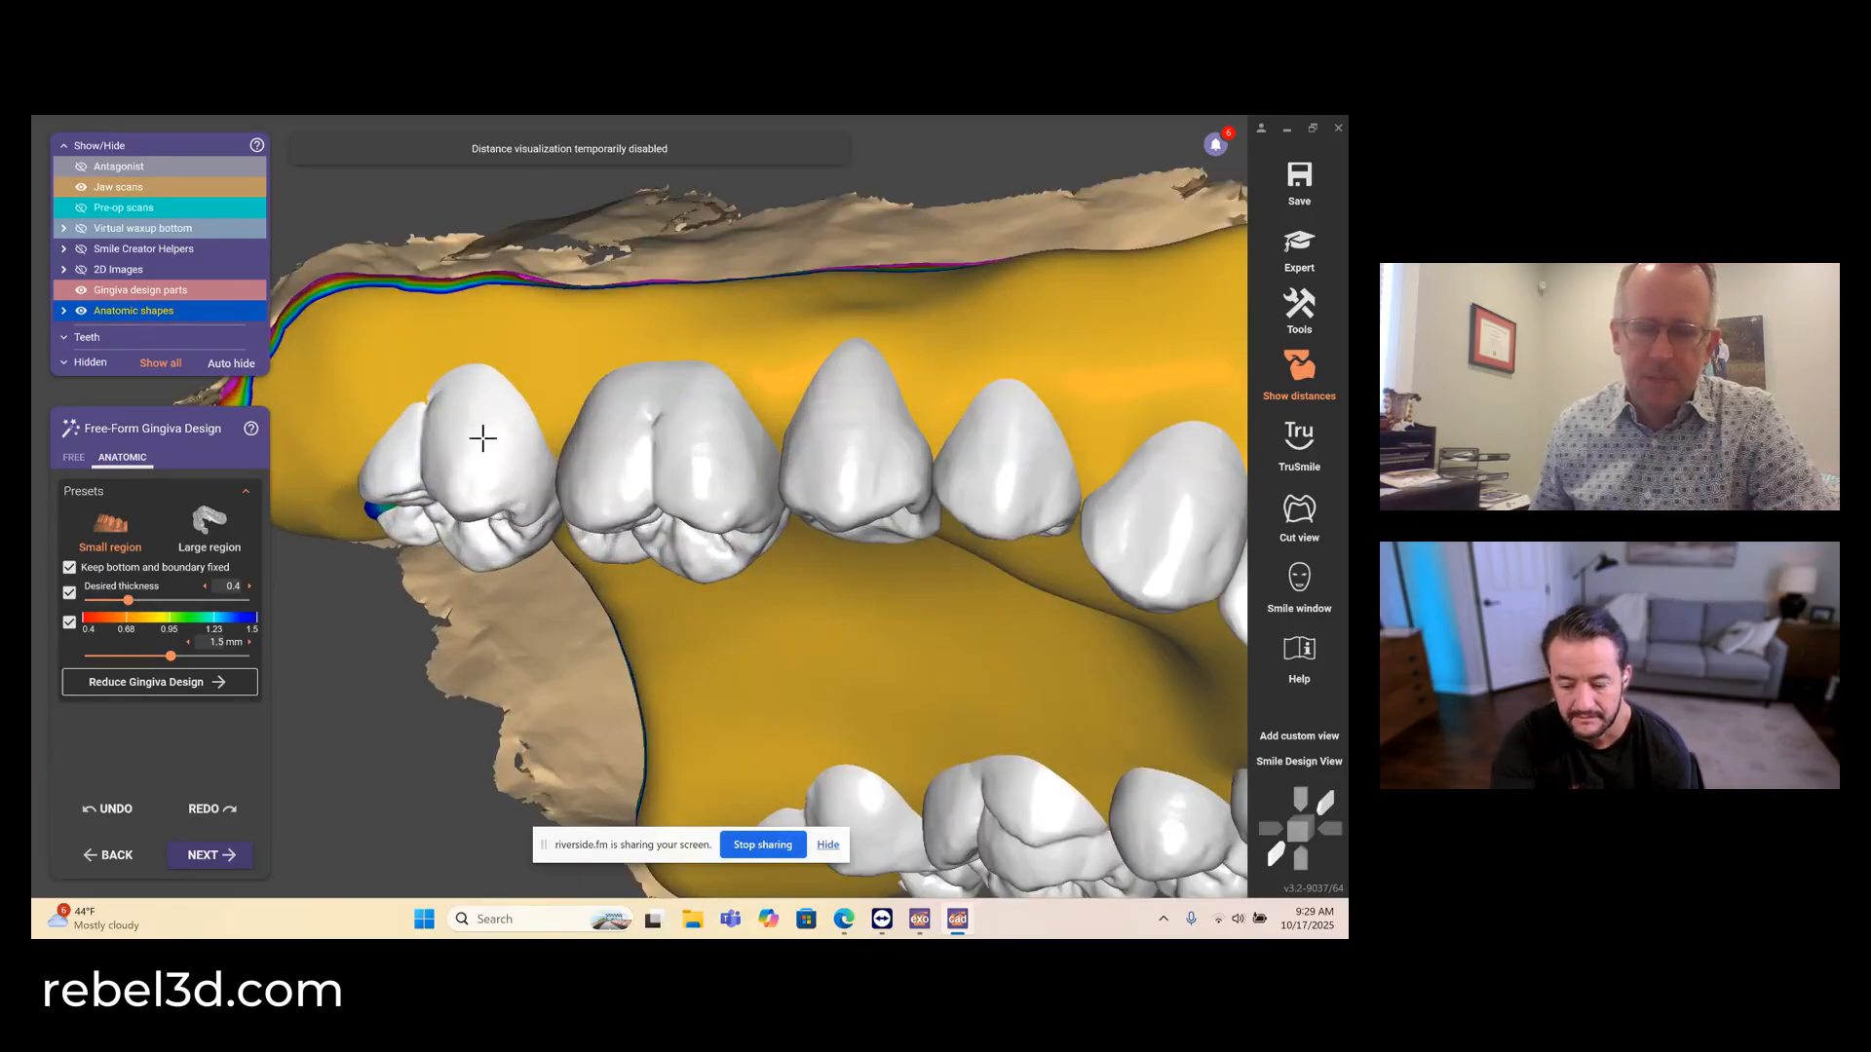
{"action": "right_click_drag", "start_coordinate": [502, 446], "coordinate": [506, 444]}
{"action": "scroll", "coordinate": [506, 444], "scroll_direction": "down", "scroll_amount": 6}
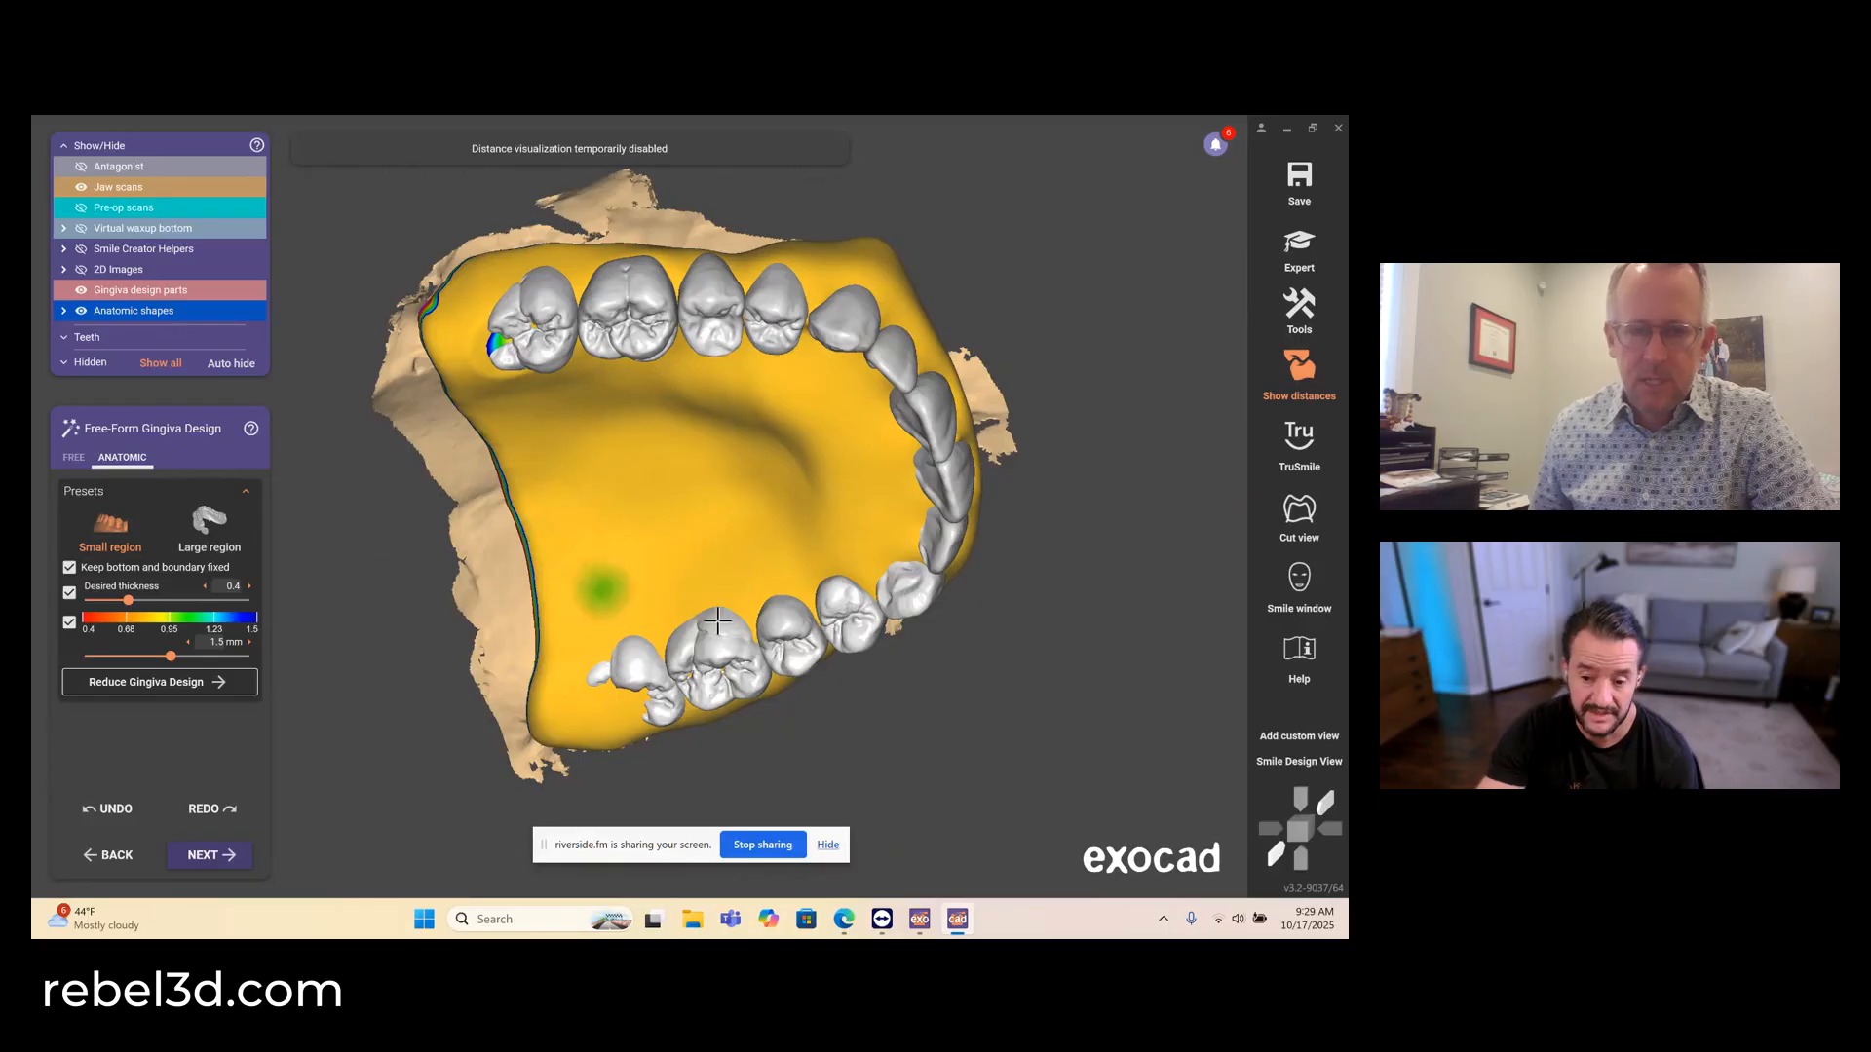
- Examine the facial and palatal gingiva around the upper anterior teeth with the anatomic small-region brush
{"action": "right_click_drag", "start_coordinate": [717, 621], "coordinate": [712, 620]}
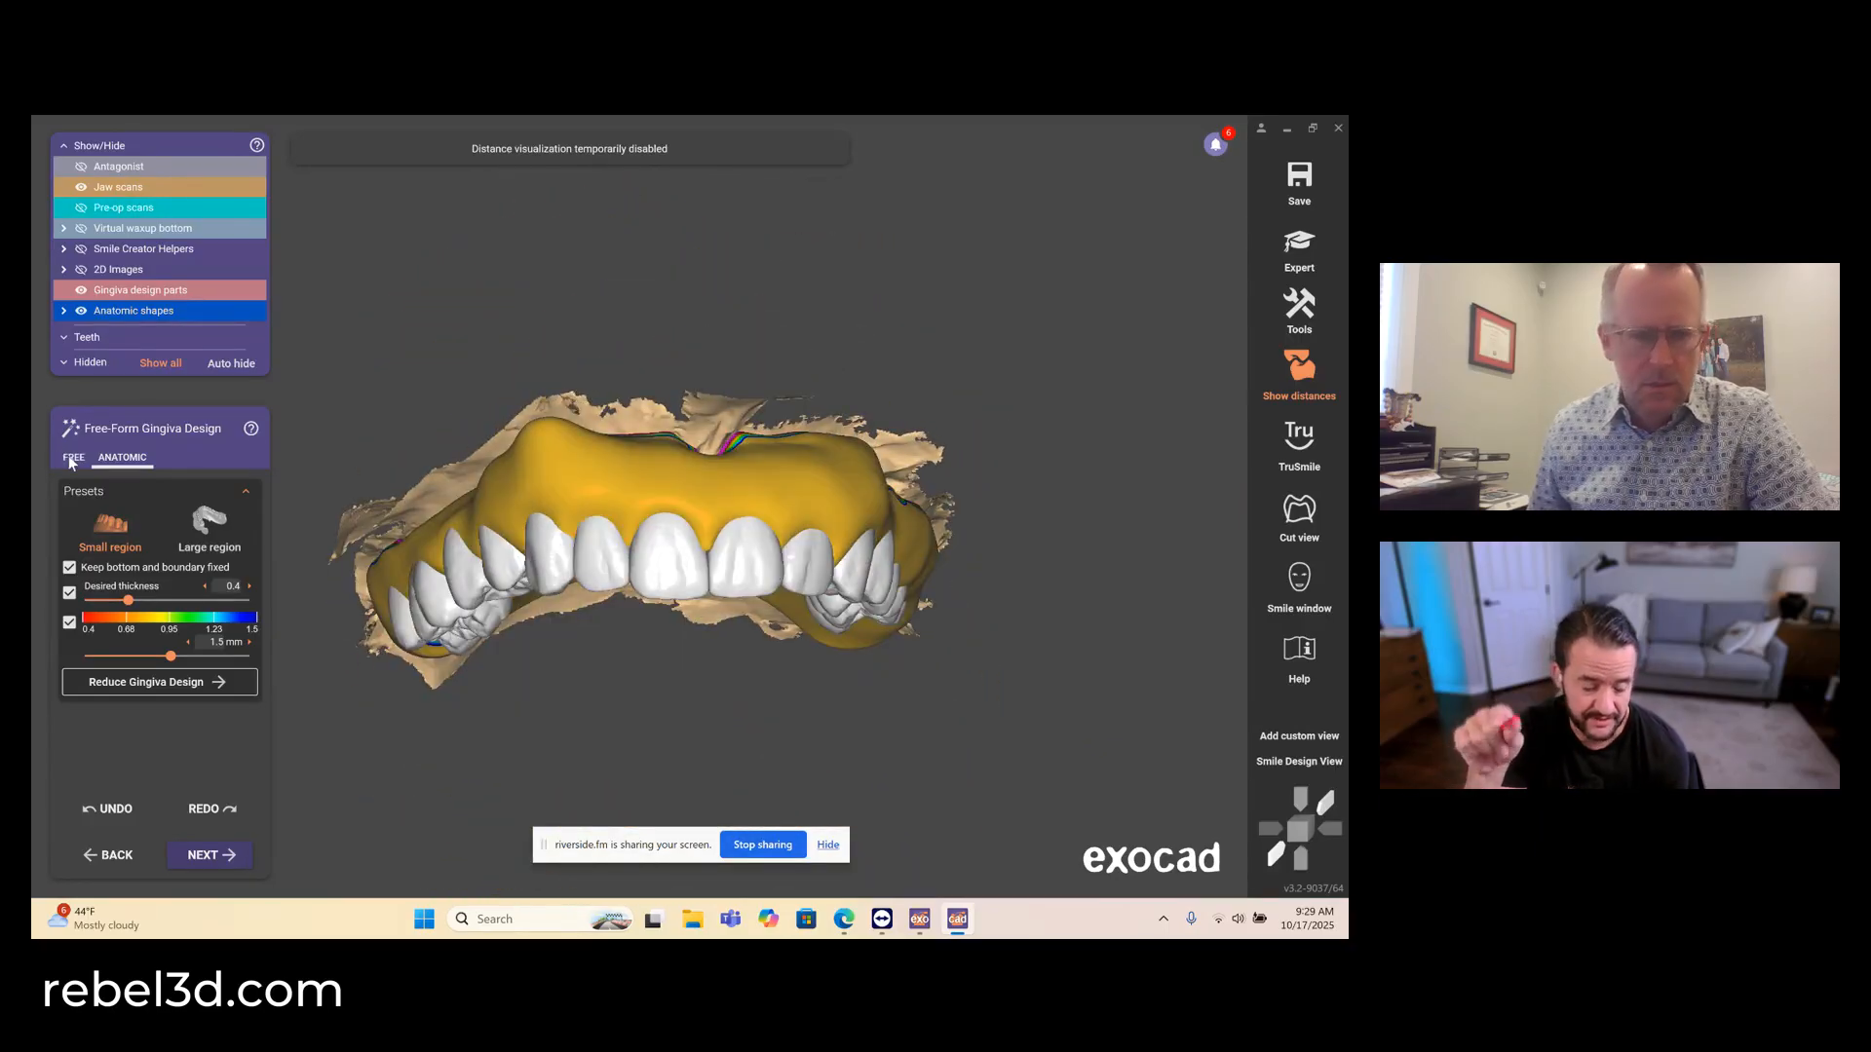
{"action": "scroll", "coordinate": [670, 490], "scroll_direction": "up", "scroll_amount": 5}
{"action": "right_click_drag", "start_coordinate": [671, 490], "coordinate": [671, 499]}
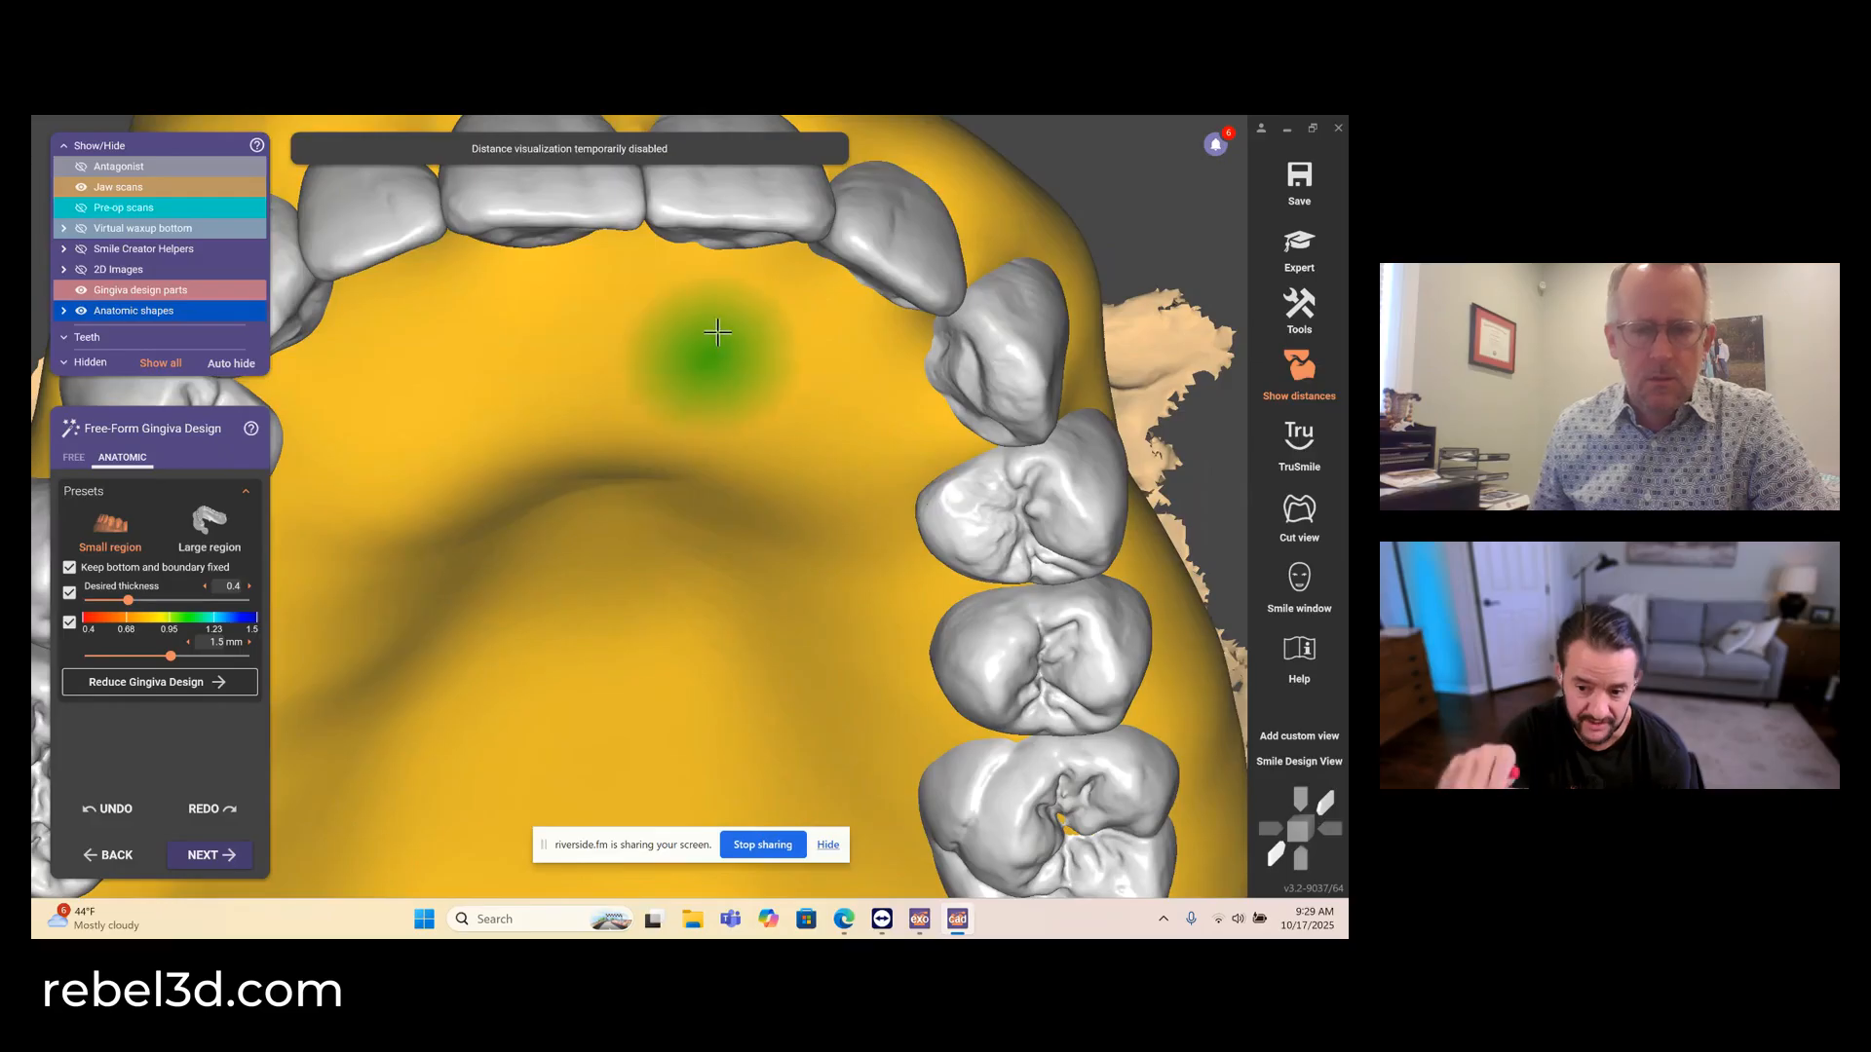
{"action": "middle_click_drag", "start_coordinate": [710, 353], "coordinate": [701, 590]}
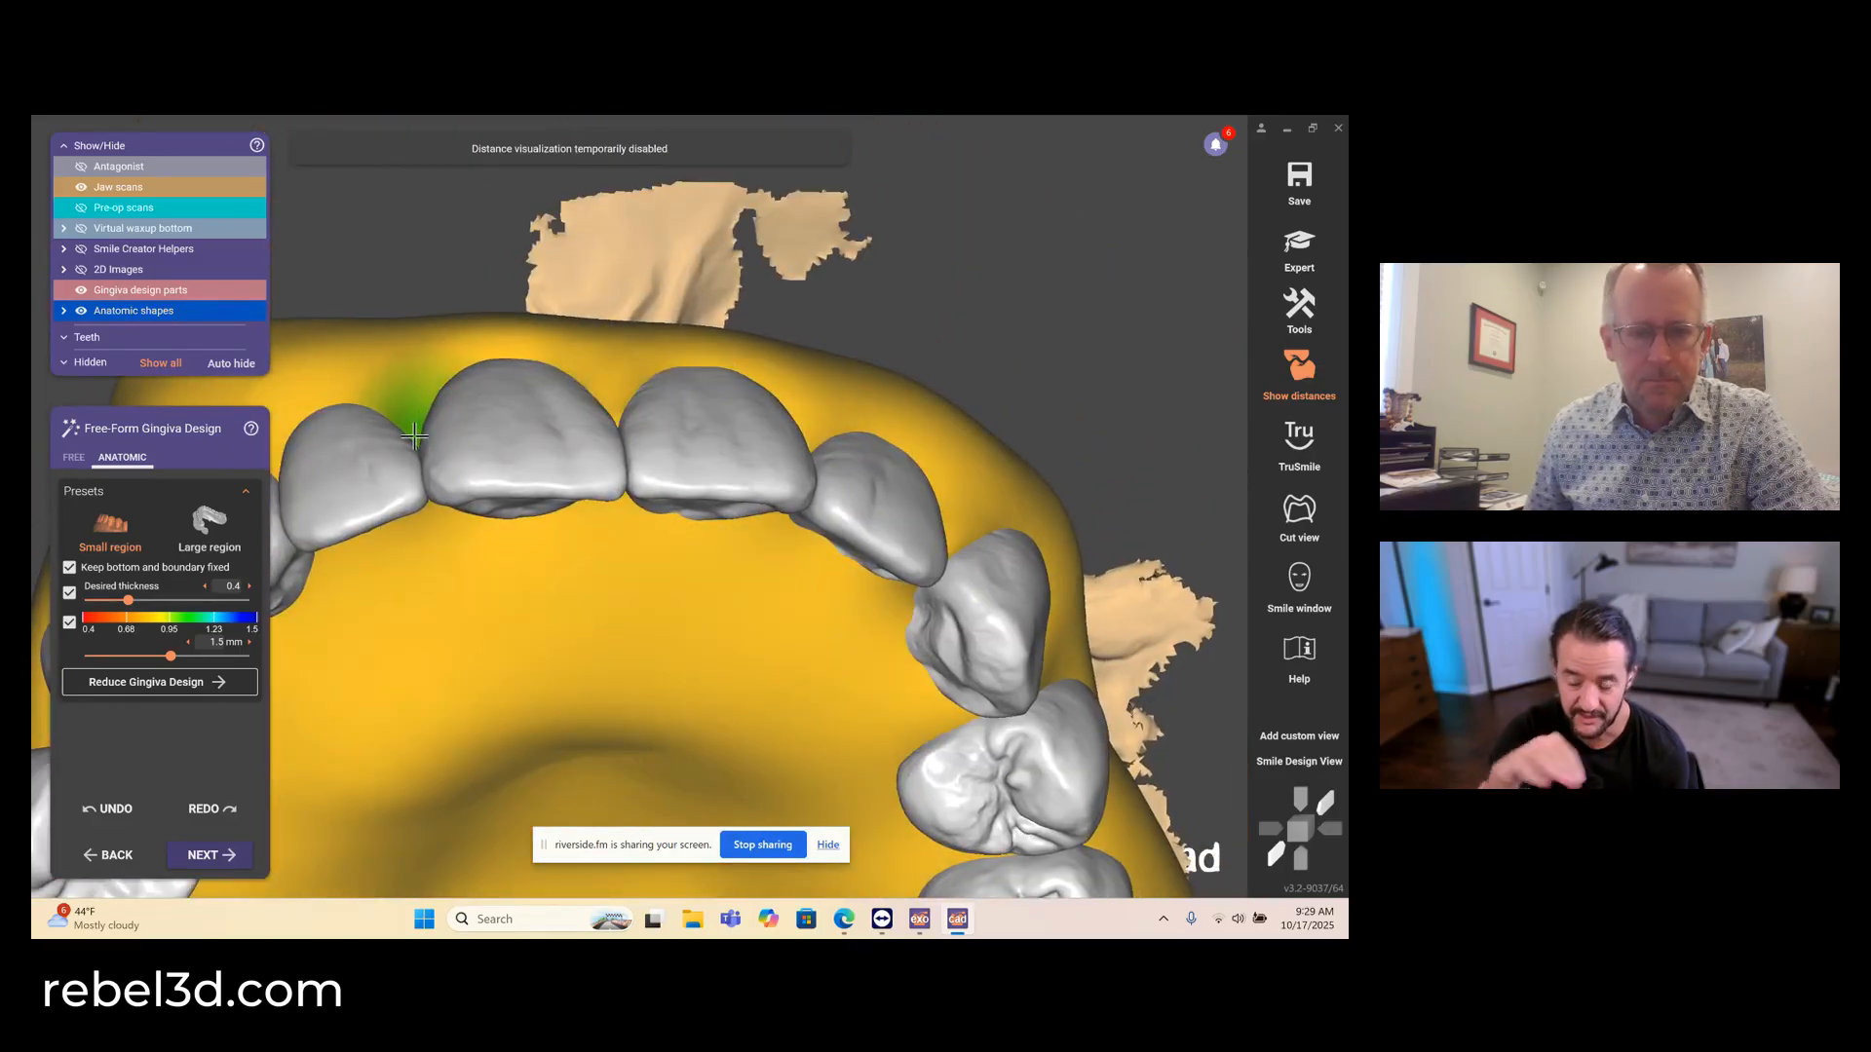
{"action": "right_click_drag", "start_coordinate": [743, 488], "coordinate": [718, 506]}
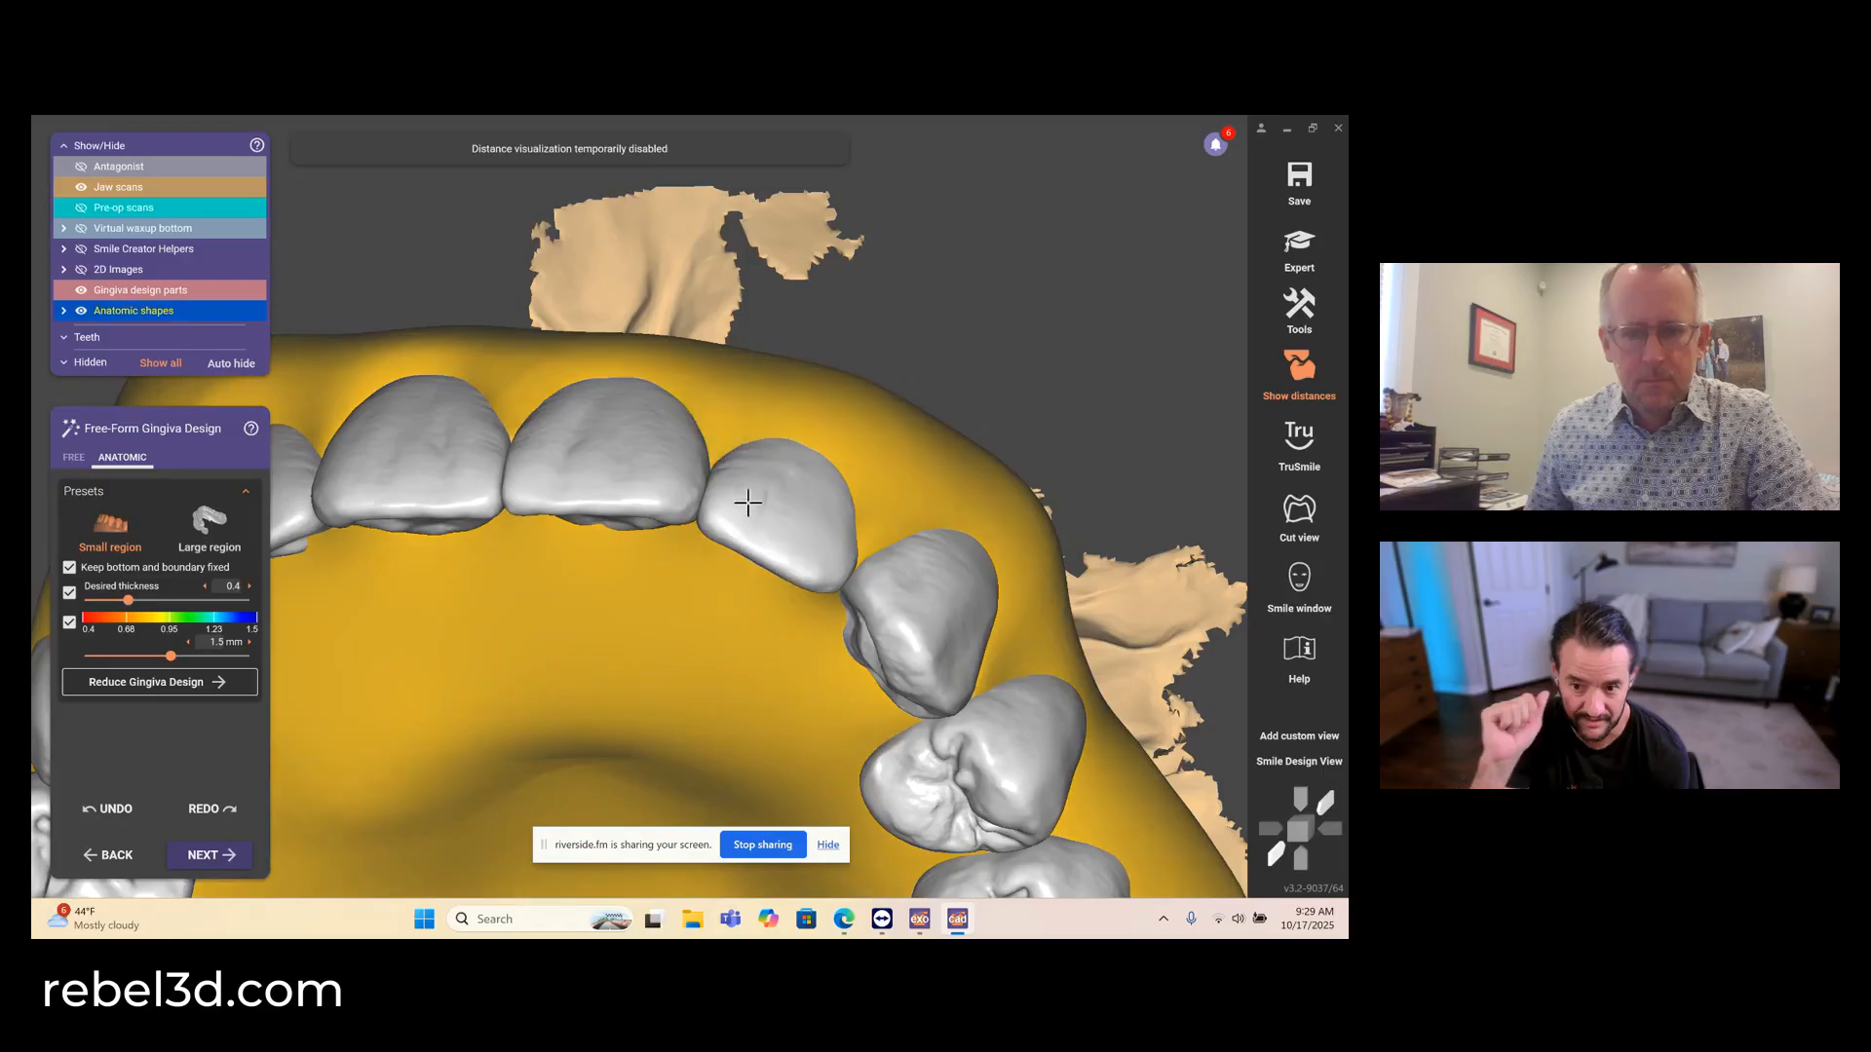
{"action": "right_click_drag", "start_coordinate": [546, 461], "coordinate": [559, 514]}
{"action": "scroll", "coordinate": [560, 506], "scroll_direction": "down", "scroll_amount": 5}
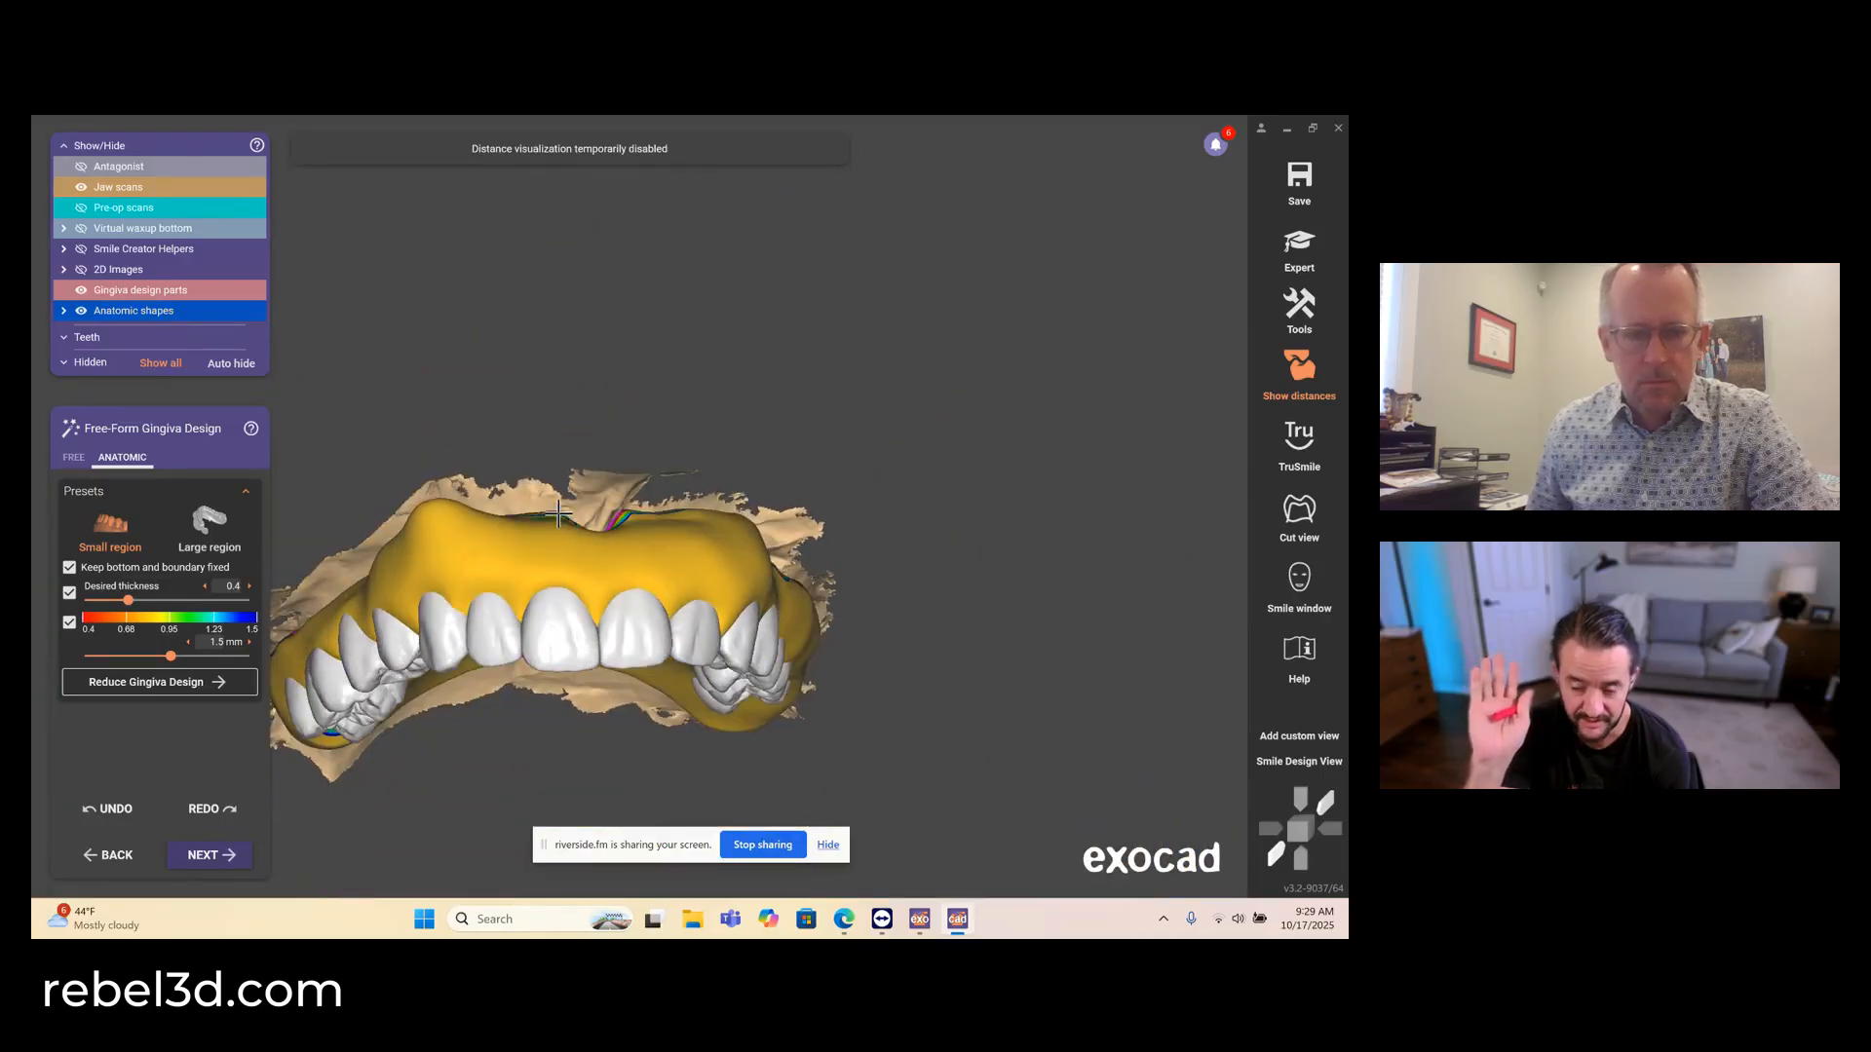
- Remove excess gingiva behind both upper second molars using free-form Add/Remove with a smaller, stronger brush
{"action": "left_click", "coordinate": [73, 457]}
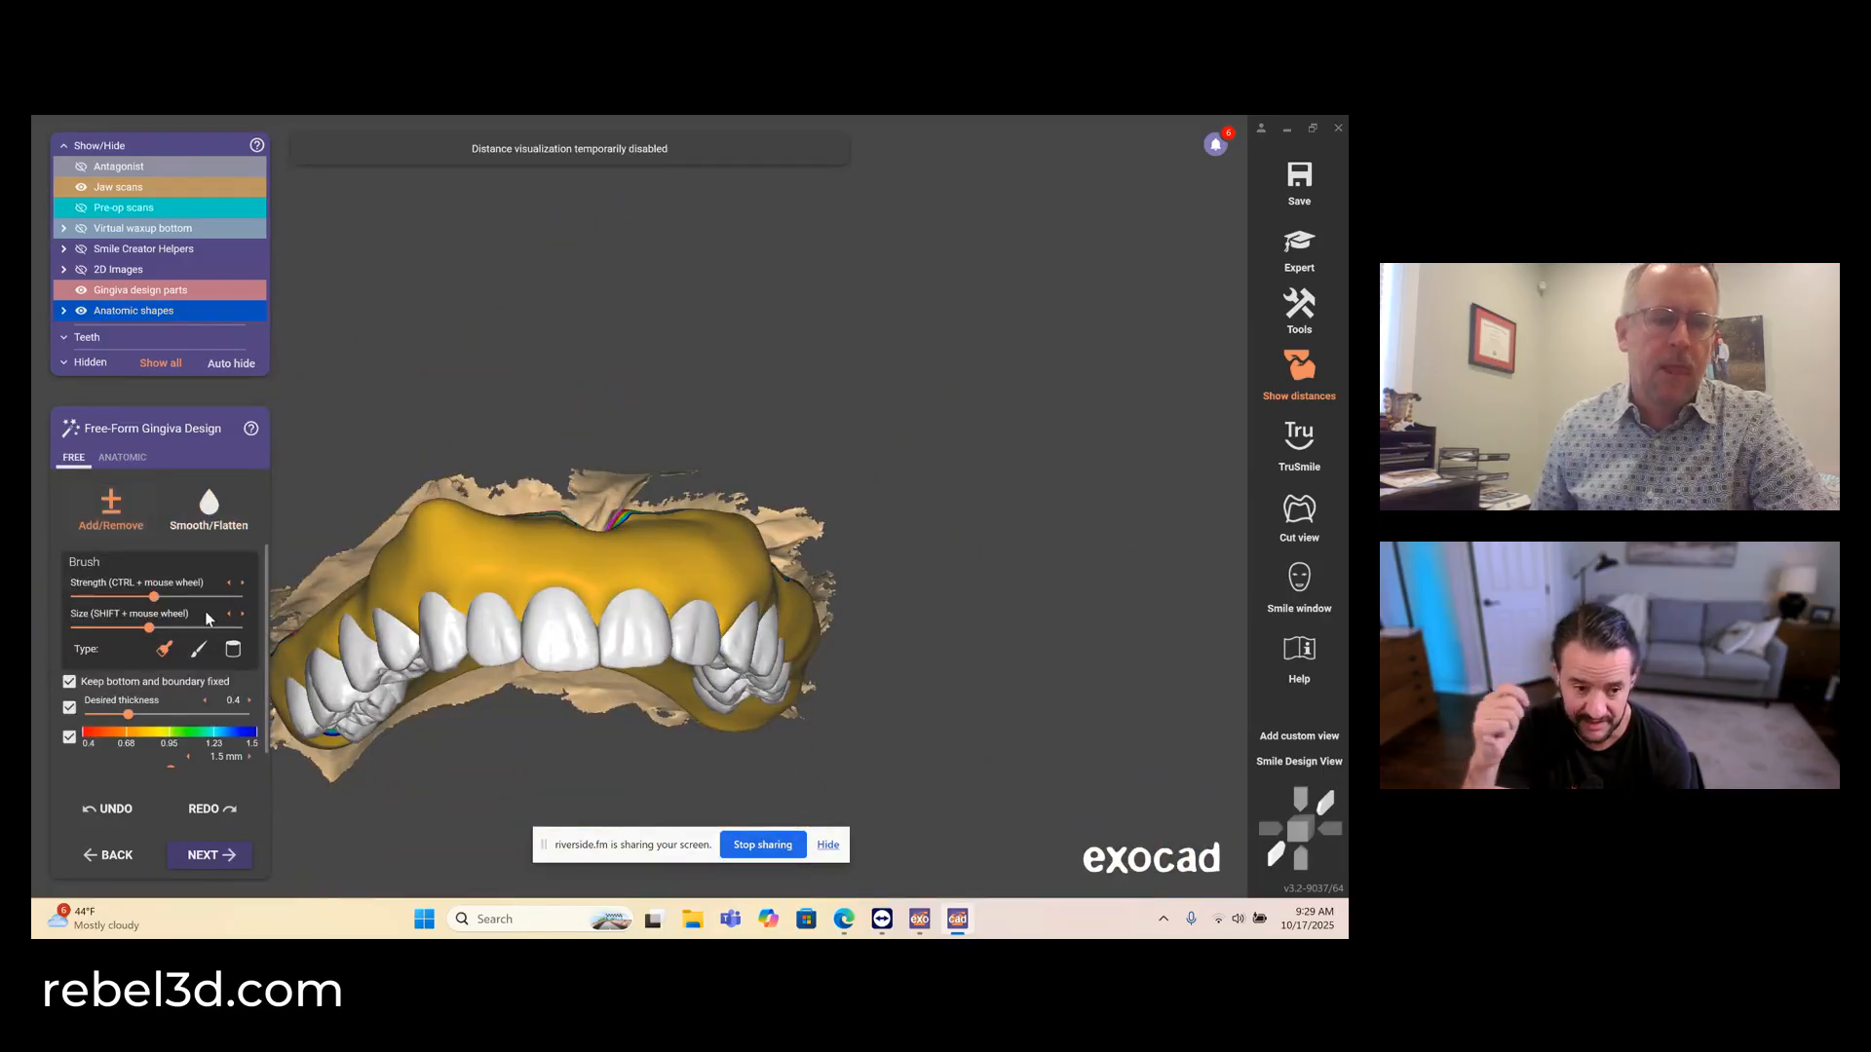
{"action": "left_click", "coordinate": [113, 596]}
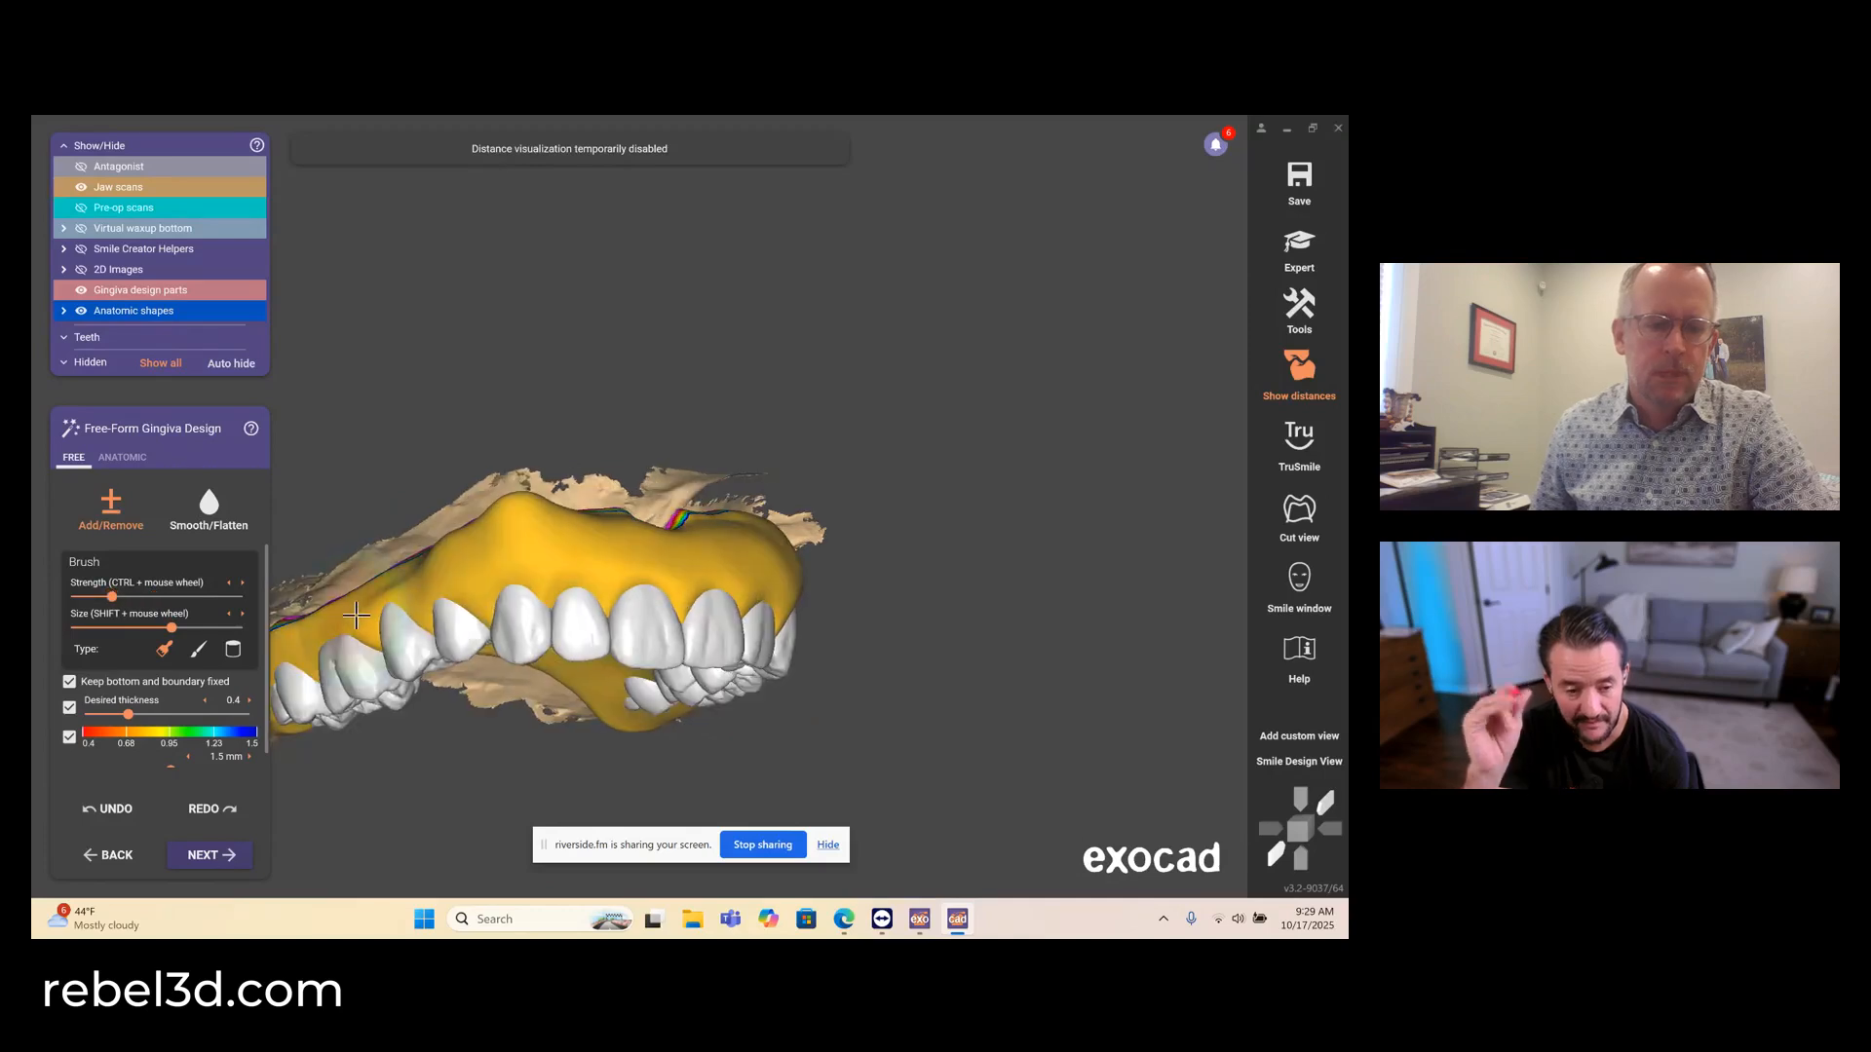
{"action": "scroll", "coordinate": [425, 596], "scroll_direction": "down", "scroll_amount": 3}
{"action": "right_click_drag", "start_coordinate": [489, 588], "coordinate": [474, 591]}
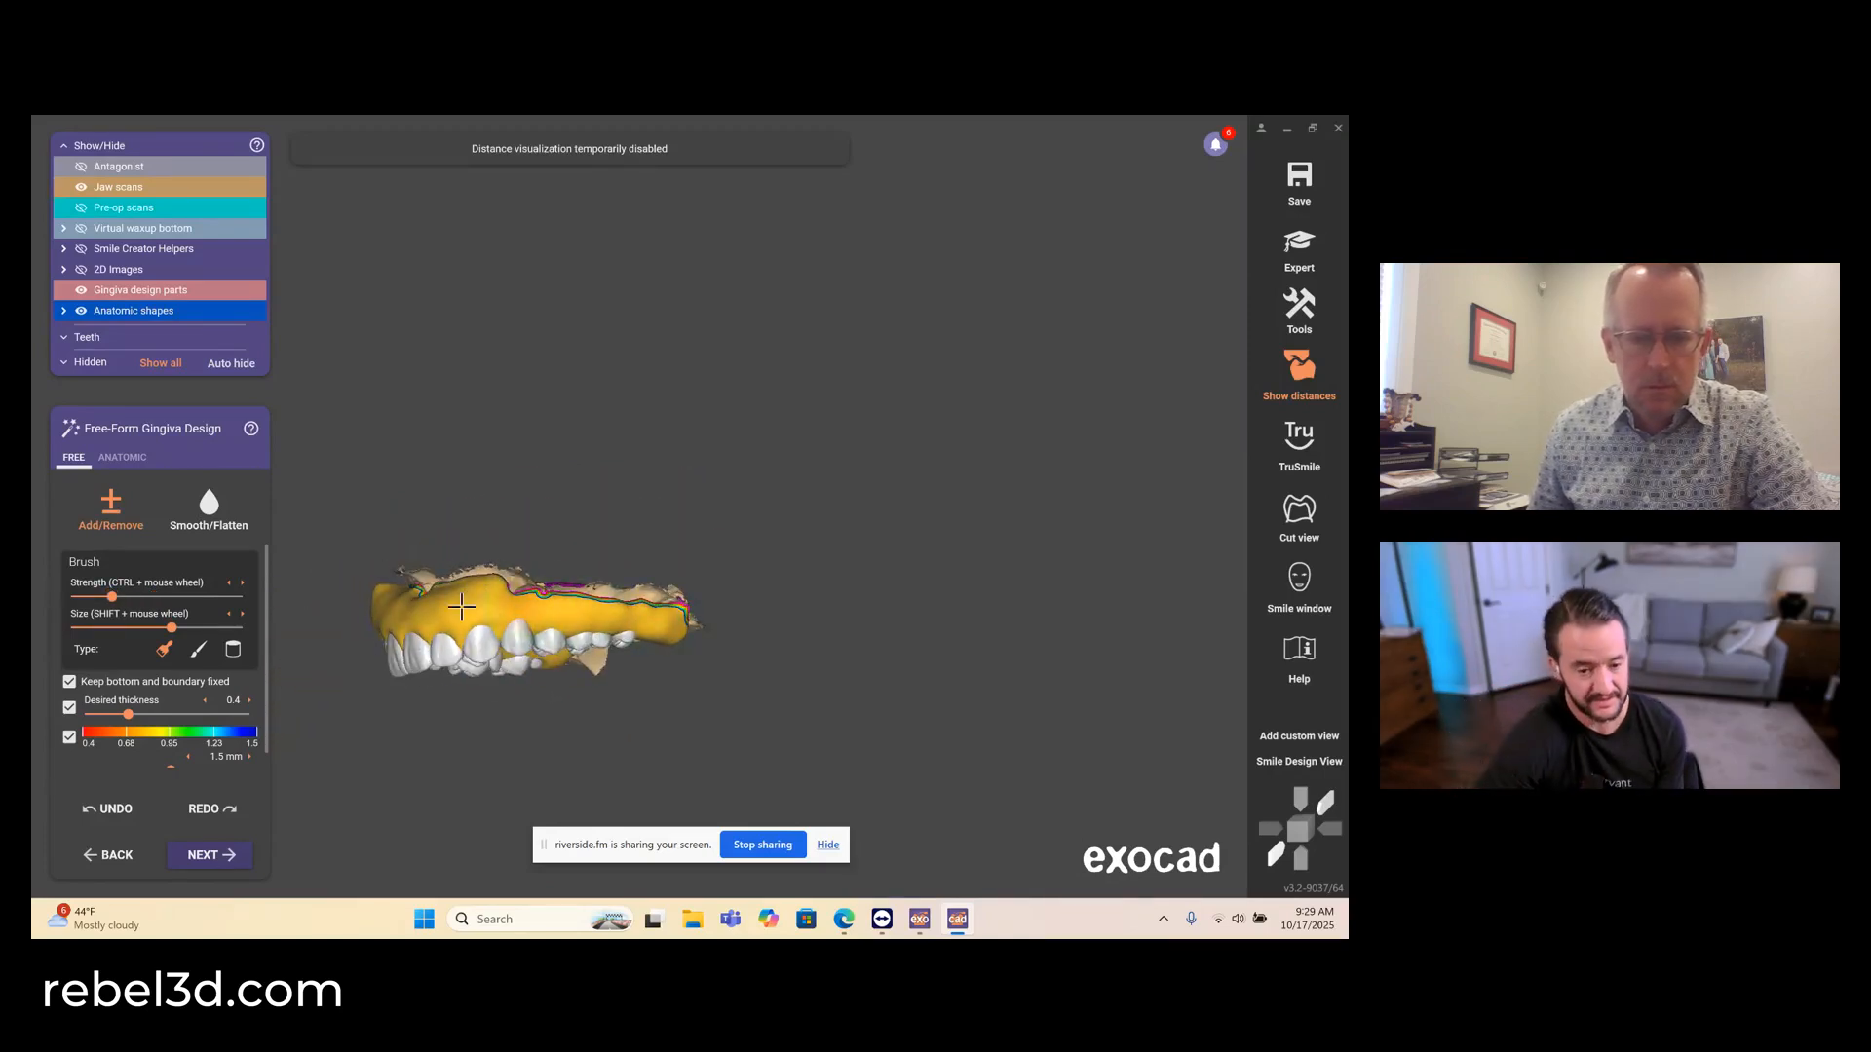
{"action": "right_click_drag", "start_coordinate": [533, 625], "coordinate": [612, 588]}
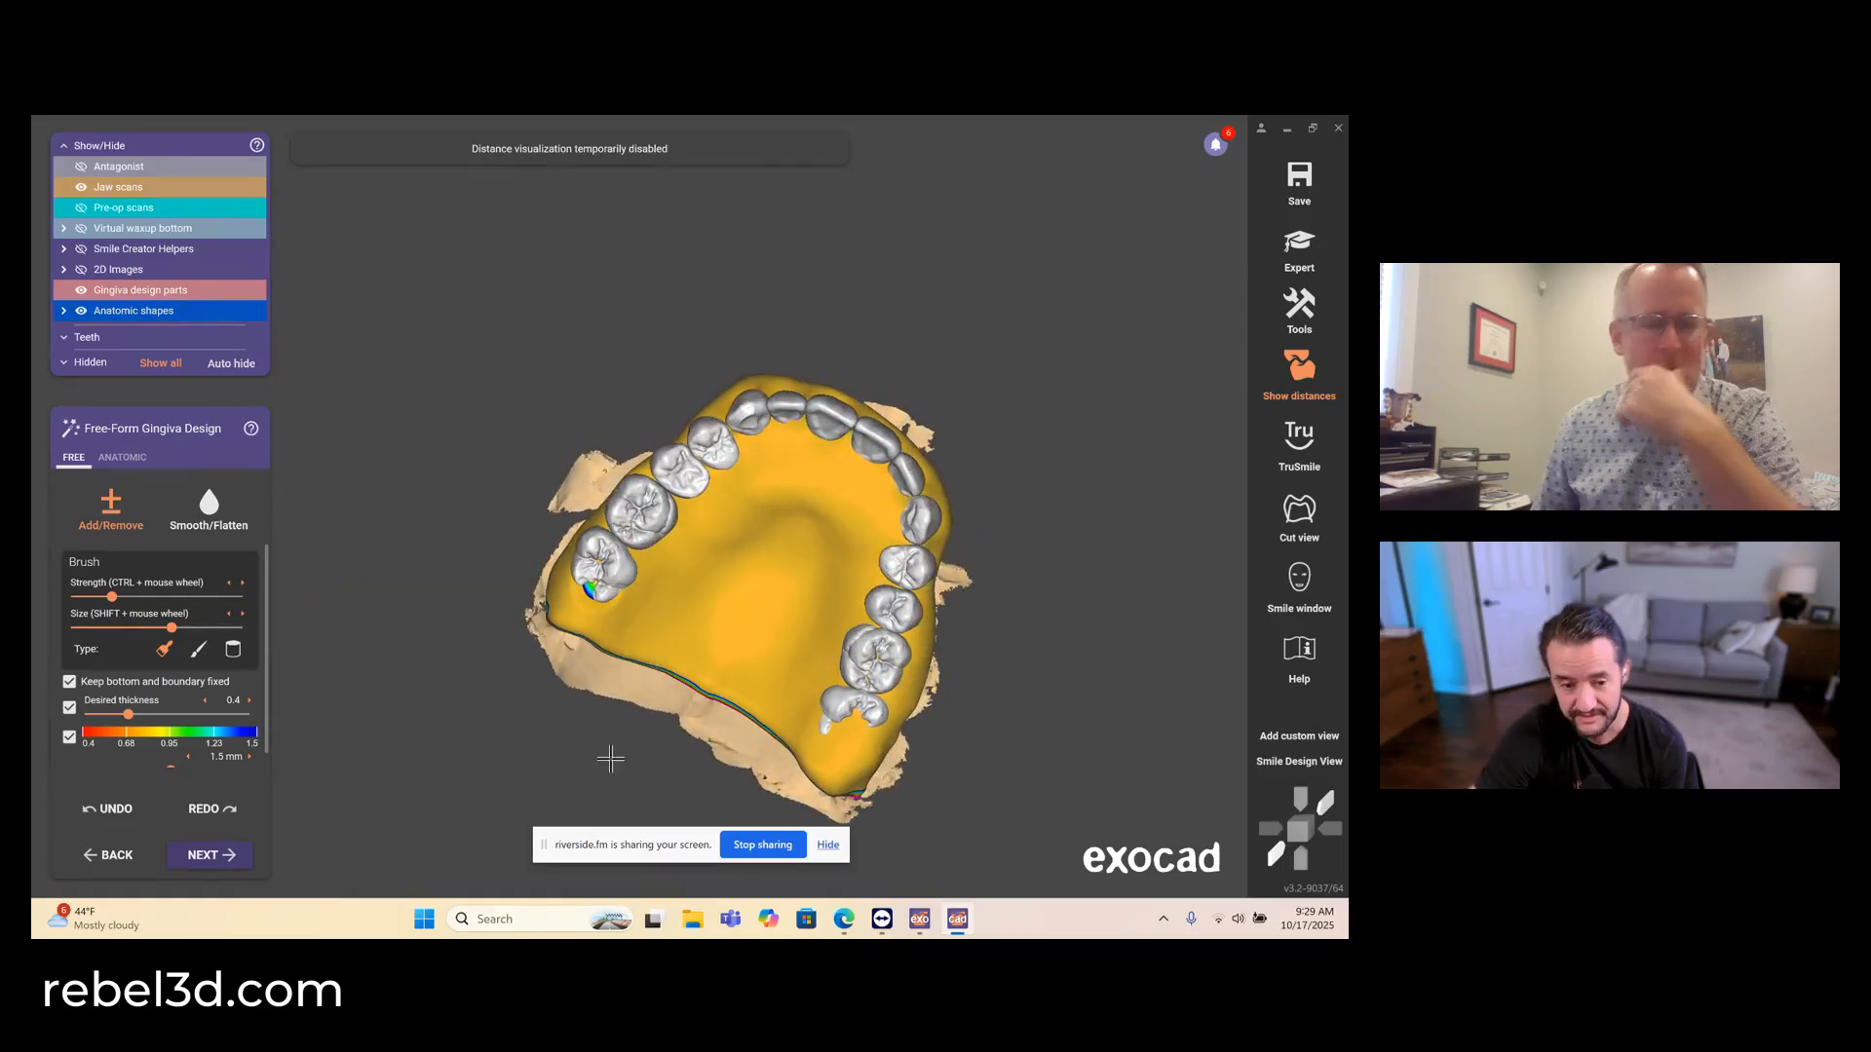
{"action": "scroll", "coordinate": [655, 751], "scroll_direction": "up", "scroll_amount": 2}
{"action": "left_click", "coordinate": [120, 628]}
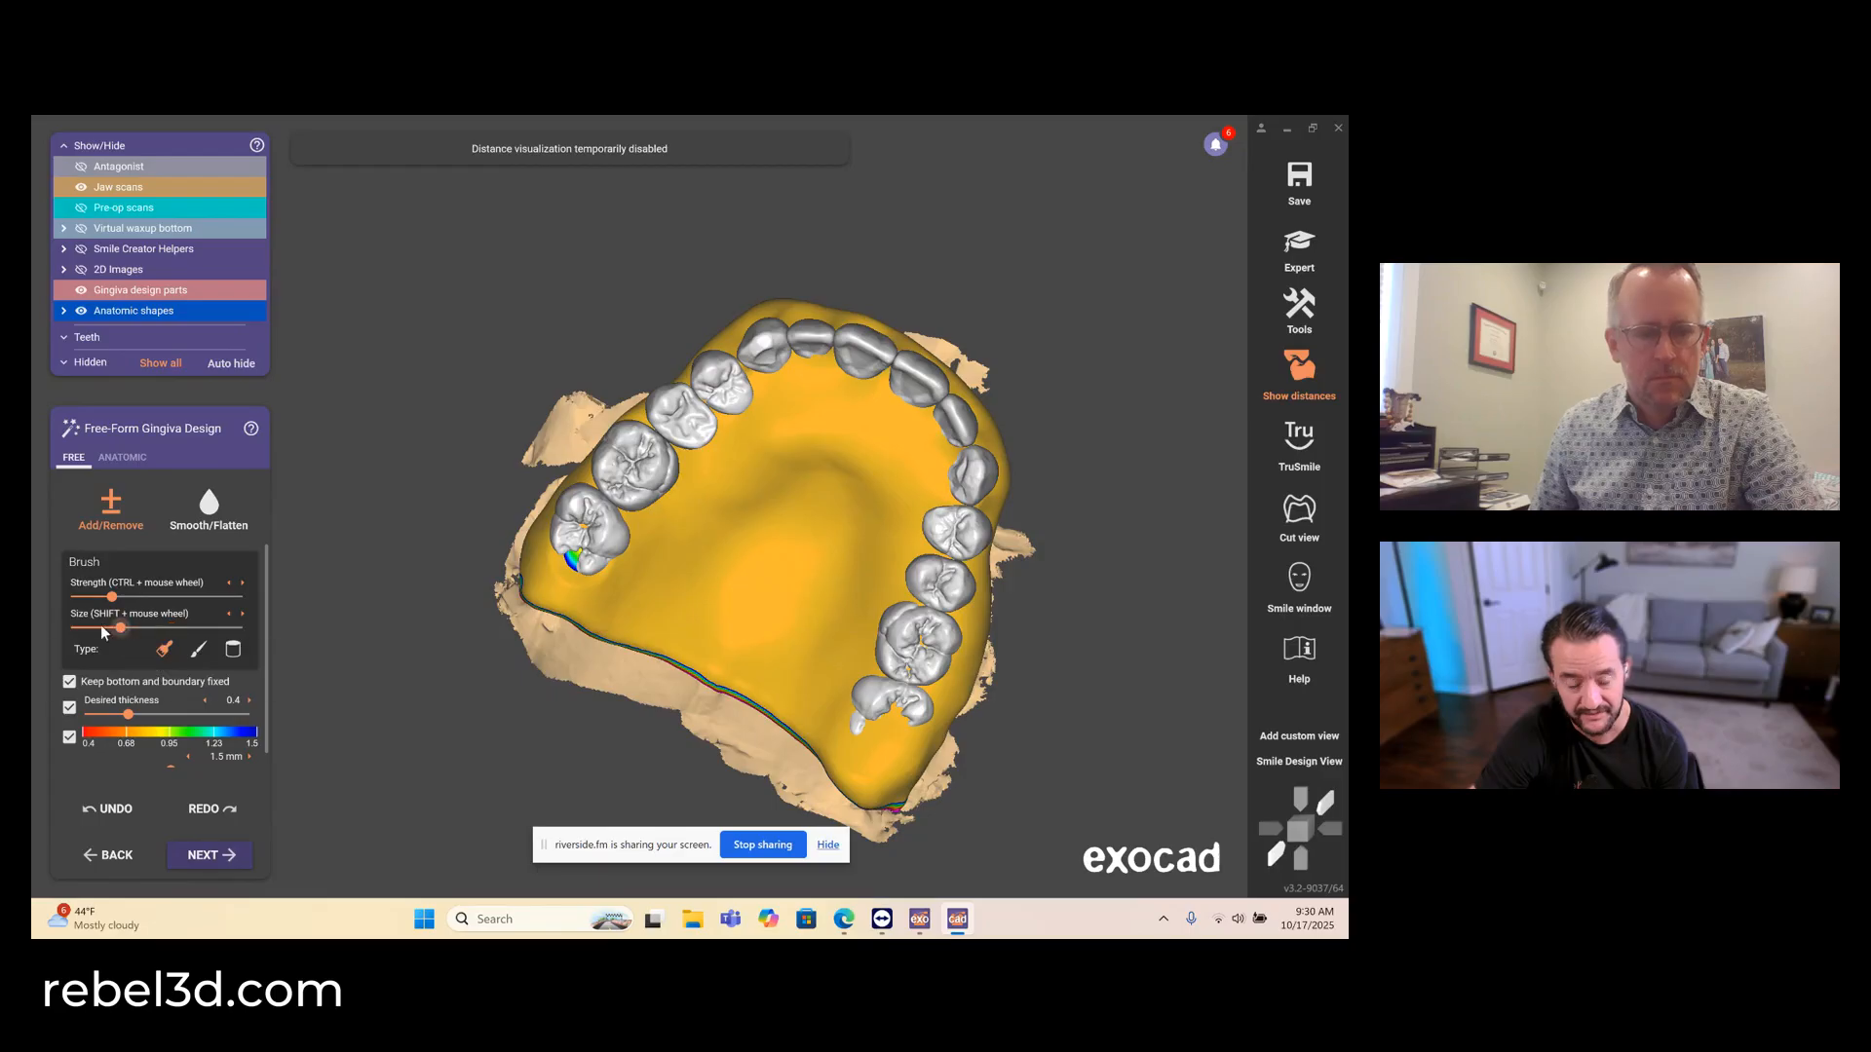
{"action": "scroll", "coordinate": [940, 726], "scroll_direction": "up", "scroll_amount": 4}
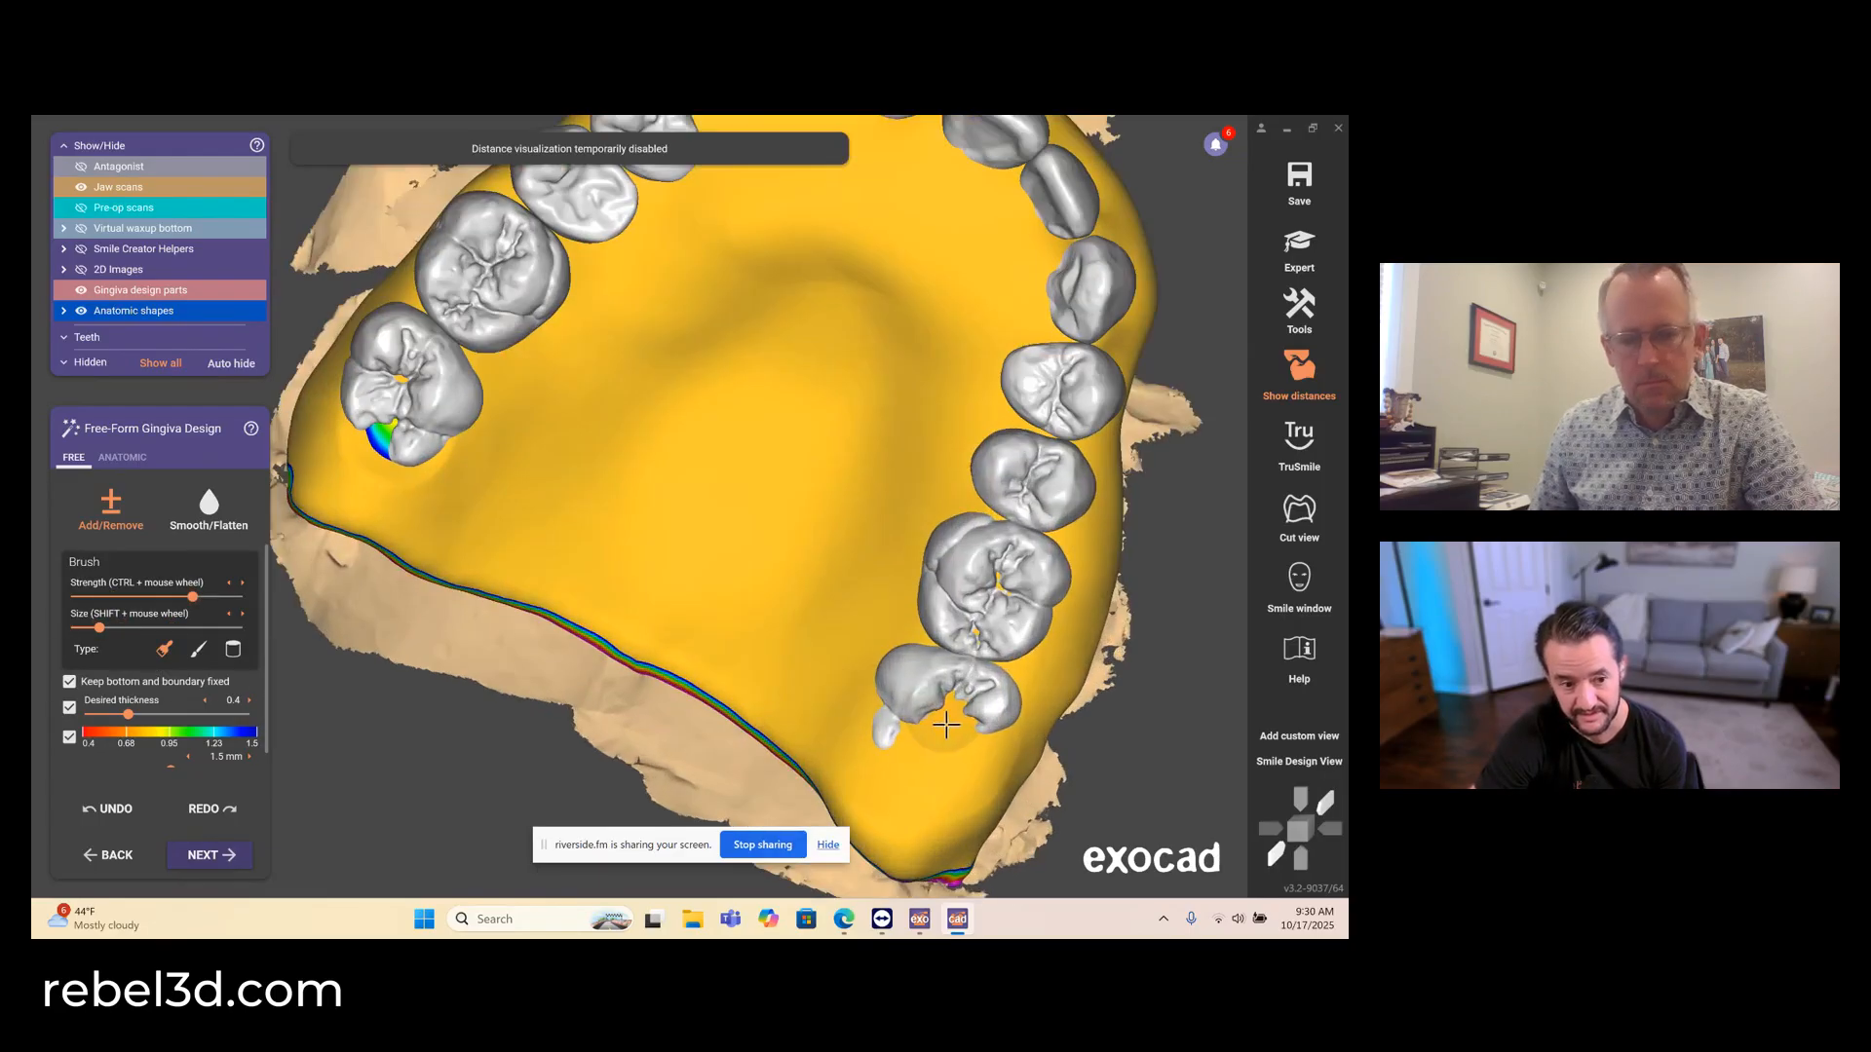
{"action": "mouse_move", "coordinate": [943, 723]}
{"action": "left_mouse_down"}
{"action": "mouse_move", "coordinate": [916, 752]}
{"action": "mouse_move", "coordinate": [975, 759]}
{"action": "mouse_move", "coordinate": [959, 713]}
{"action": "left_mouse_up"}
{"action": "left_click_drag", "start_coordinate": [375, 413], "coordinate": [378, 432], "text": "shift"}
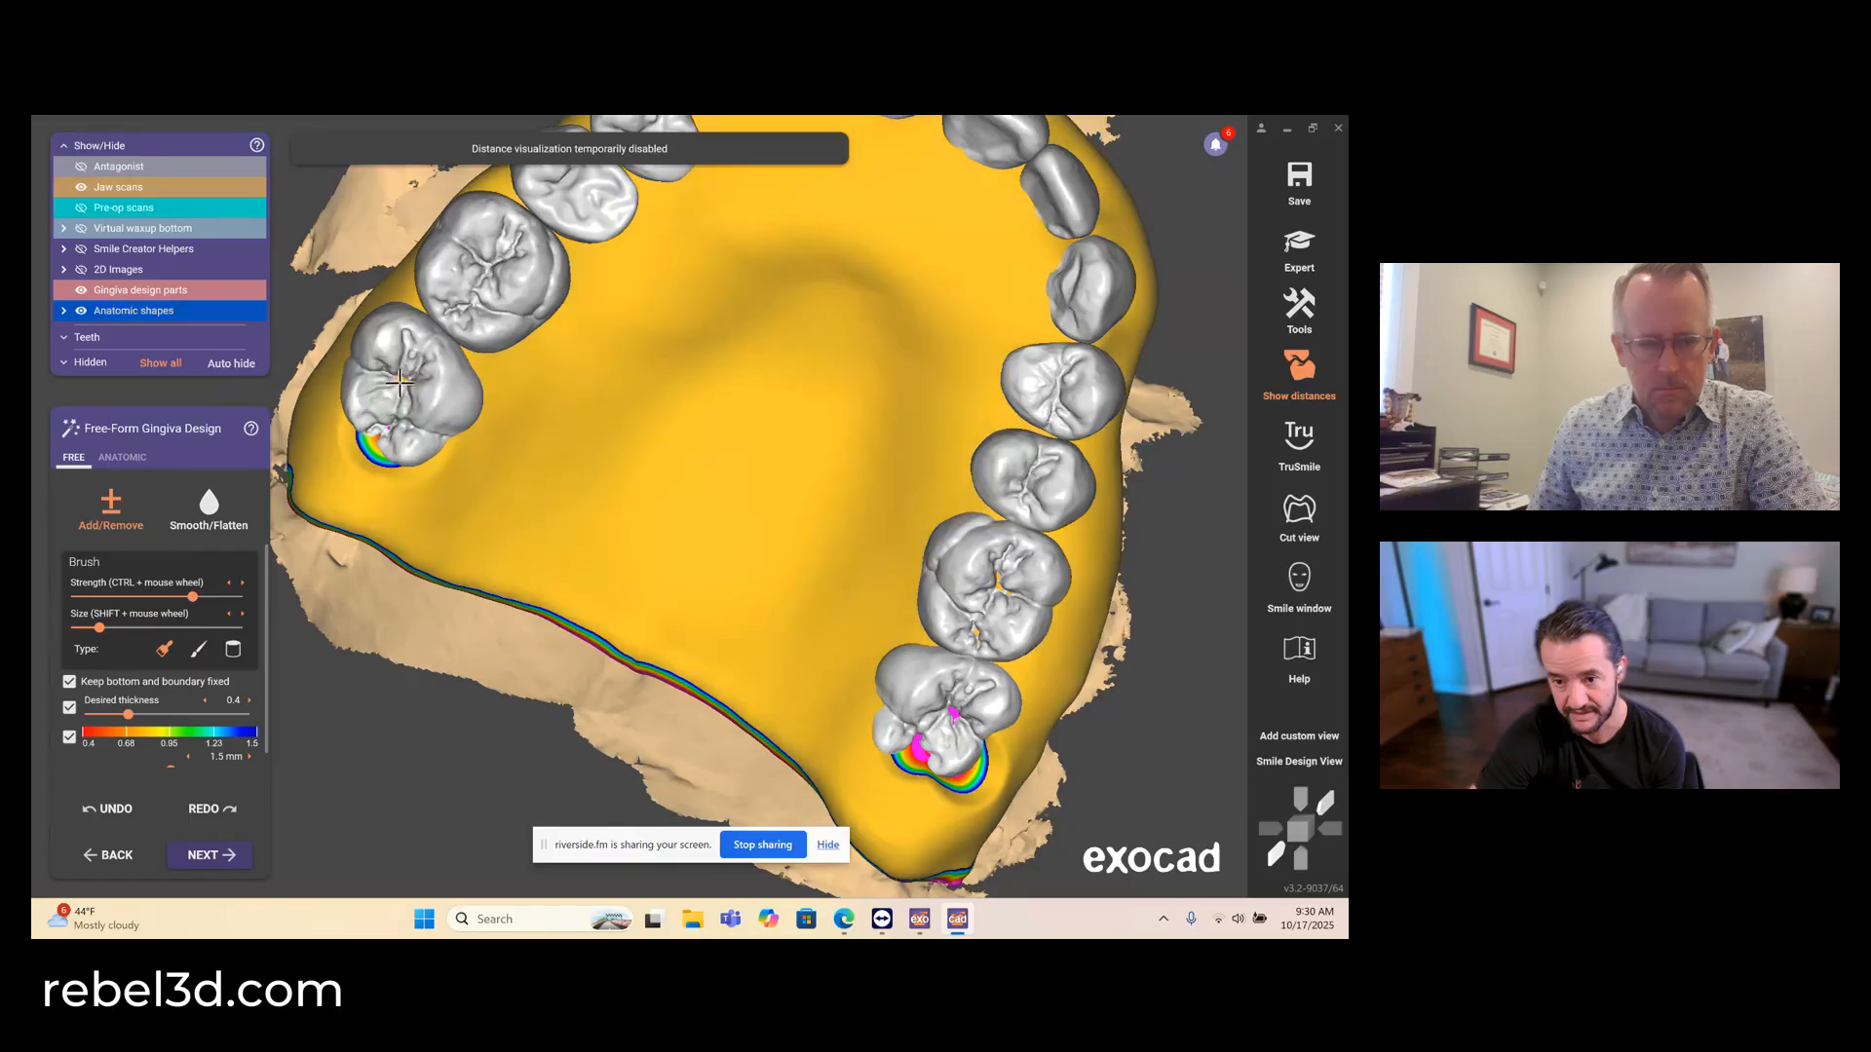
{"action": "left_click_drag", "start_coordinate": [921, 739], "coordinate": [919, 758], "text": "shift"}
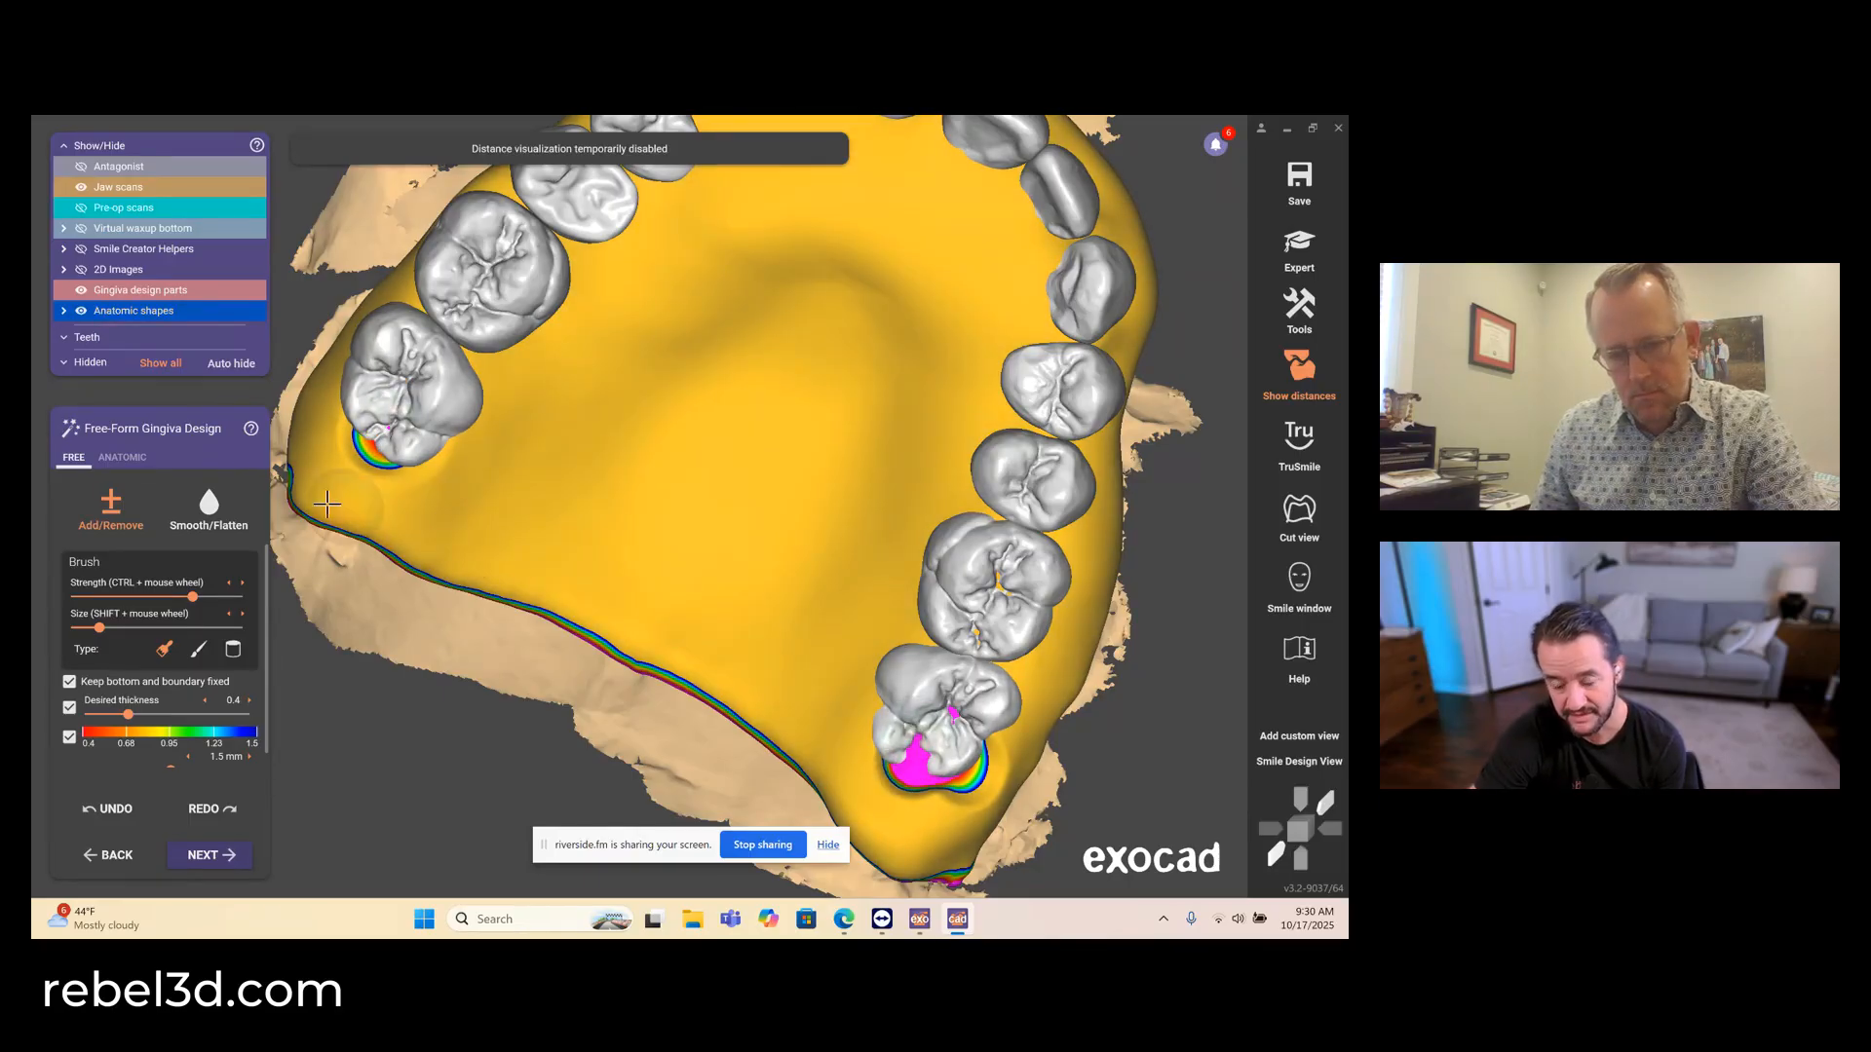
- Refine the gingiva at the distal edge of the upper left second molar and even it out with Smooth/Flatten
{"action": "scroll", "coordinate": [914, 779], "scroll_direction": "up", "scroll_amount": 3}
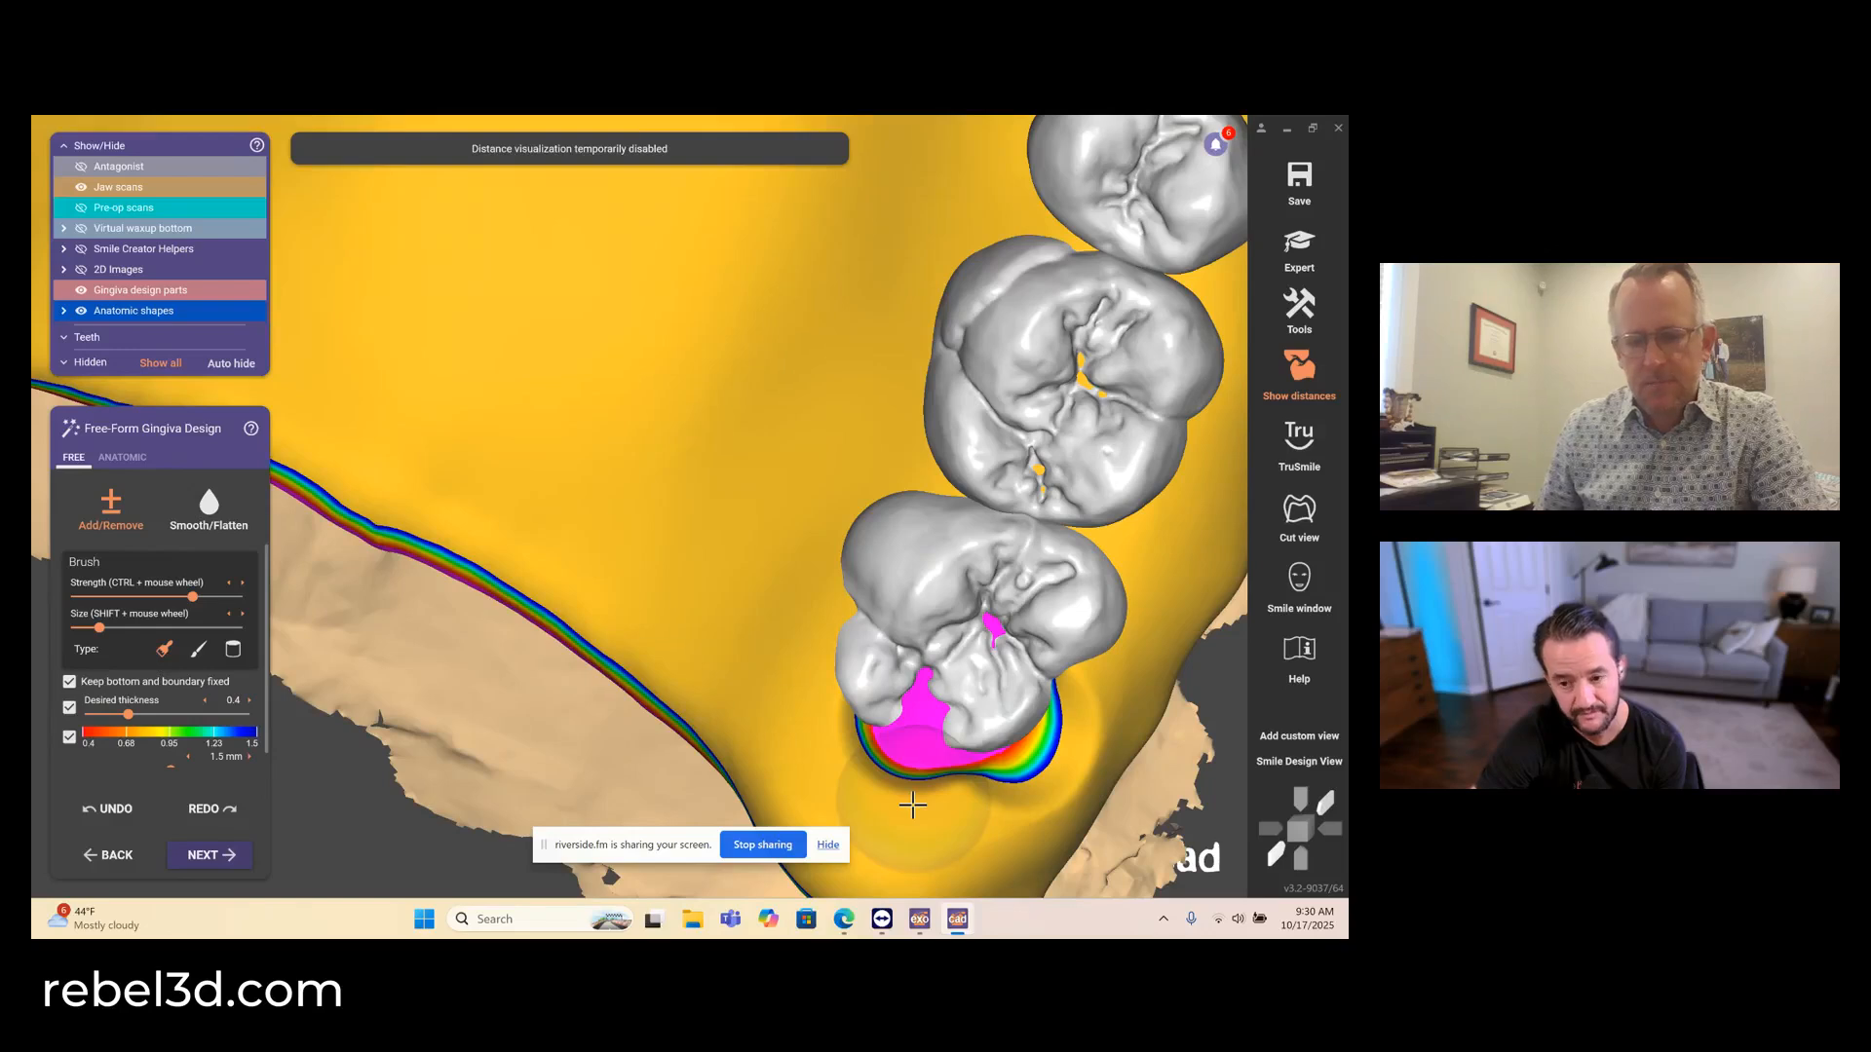
{"action": "scroll", "coordinate": [912, 805], "scroll_direction": "down", "scroll_amount": 4}
{"action": "scroll", "coordinate": [828, 604], "scroll_direction": "up", "scroll_amount": 2}
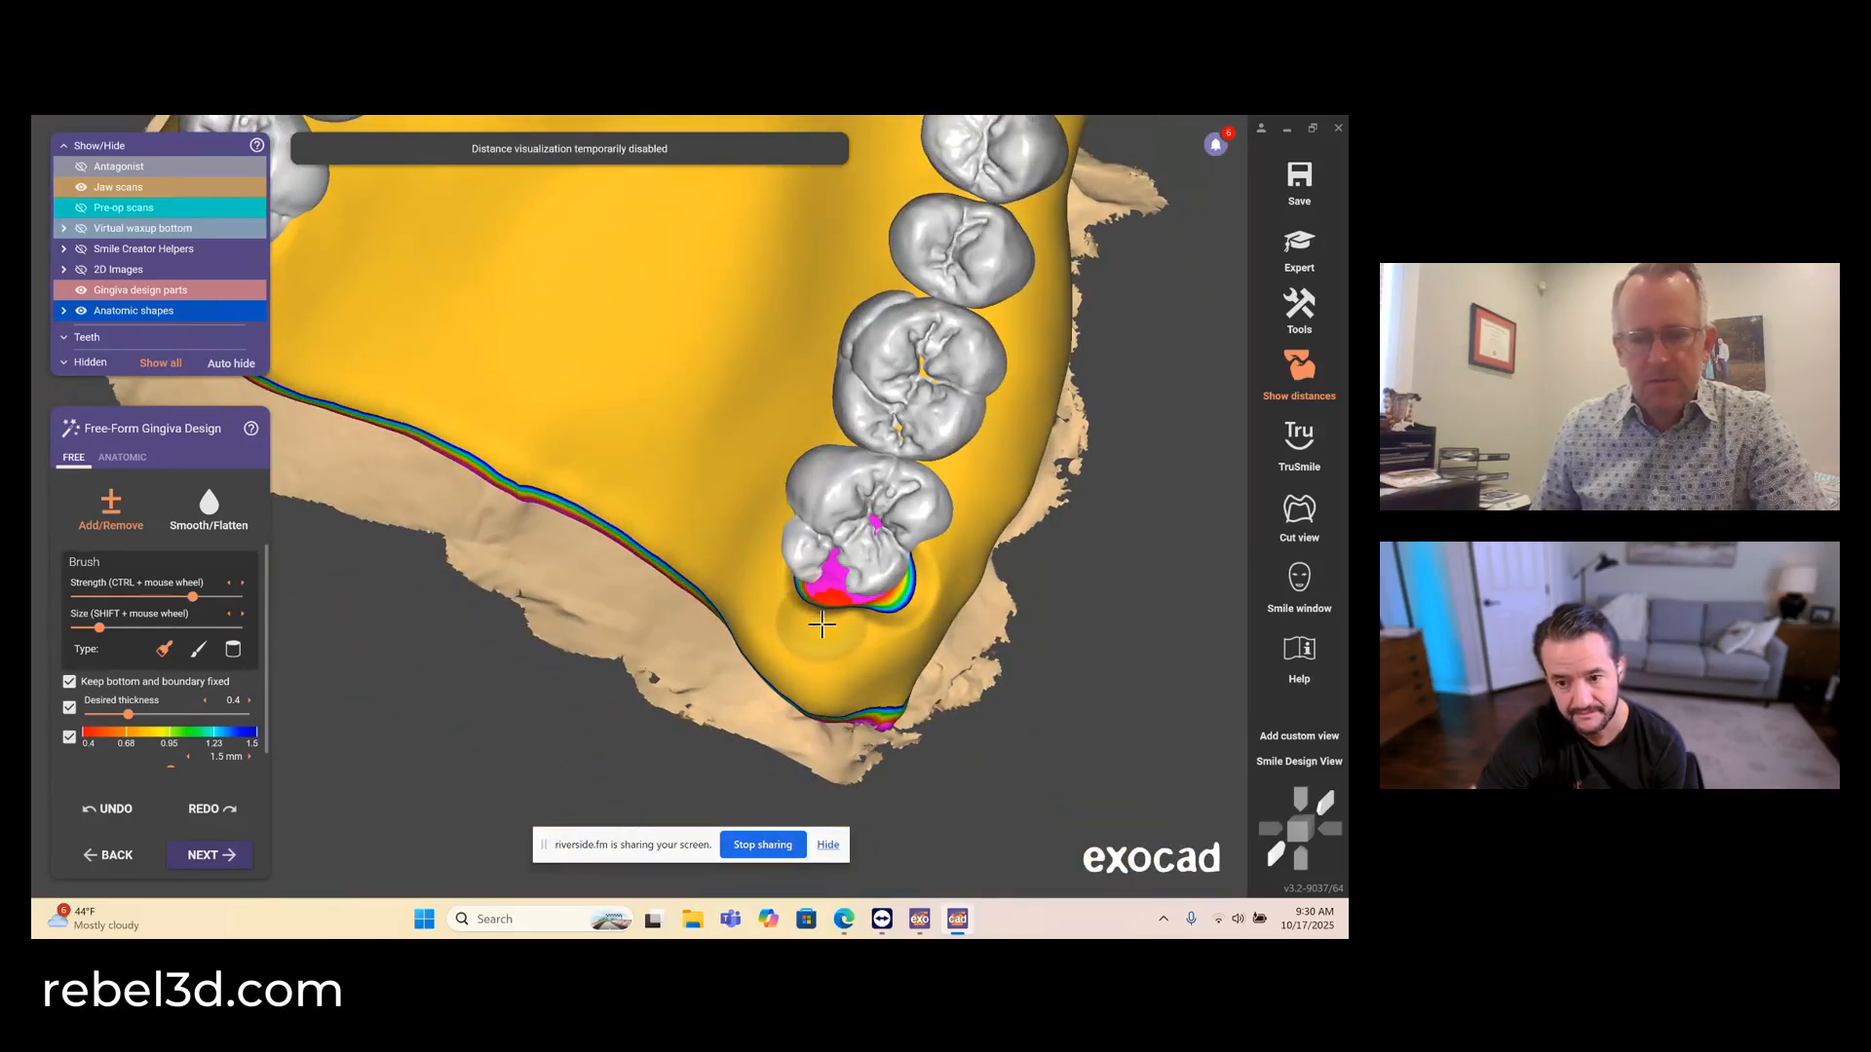
{"action": "left_click_drag", "start_coordinate": [857, 609], "coordinate": [824, 598], "text": "shift"}
{"action": "left_click", "coordinate": [201, 507]}
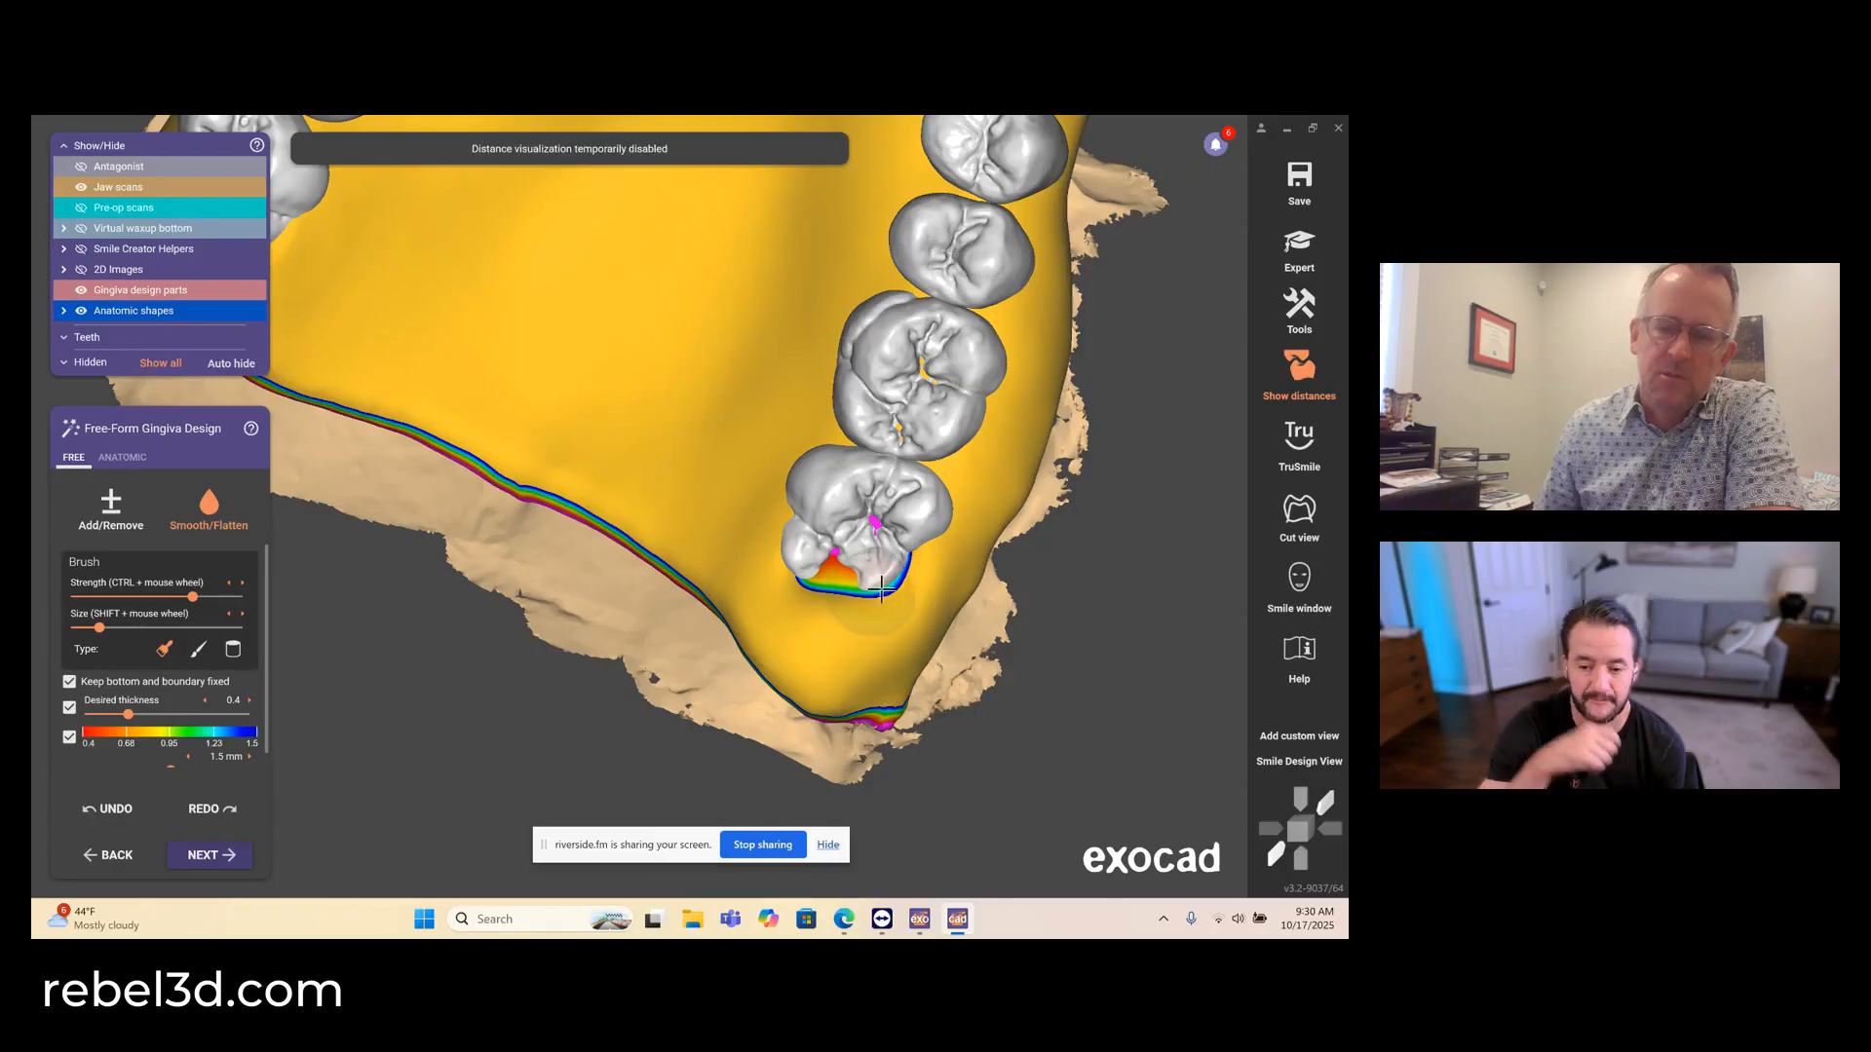
- Smooth the gingiva around the distal edge of the upper right second molar
{"action": "scroll", "coordinate": [877, 585], "scroll_direction": "down", "scroll_amount": 5}
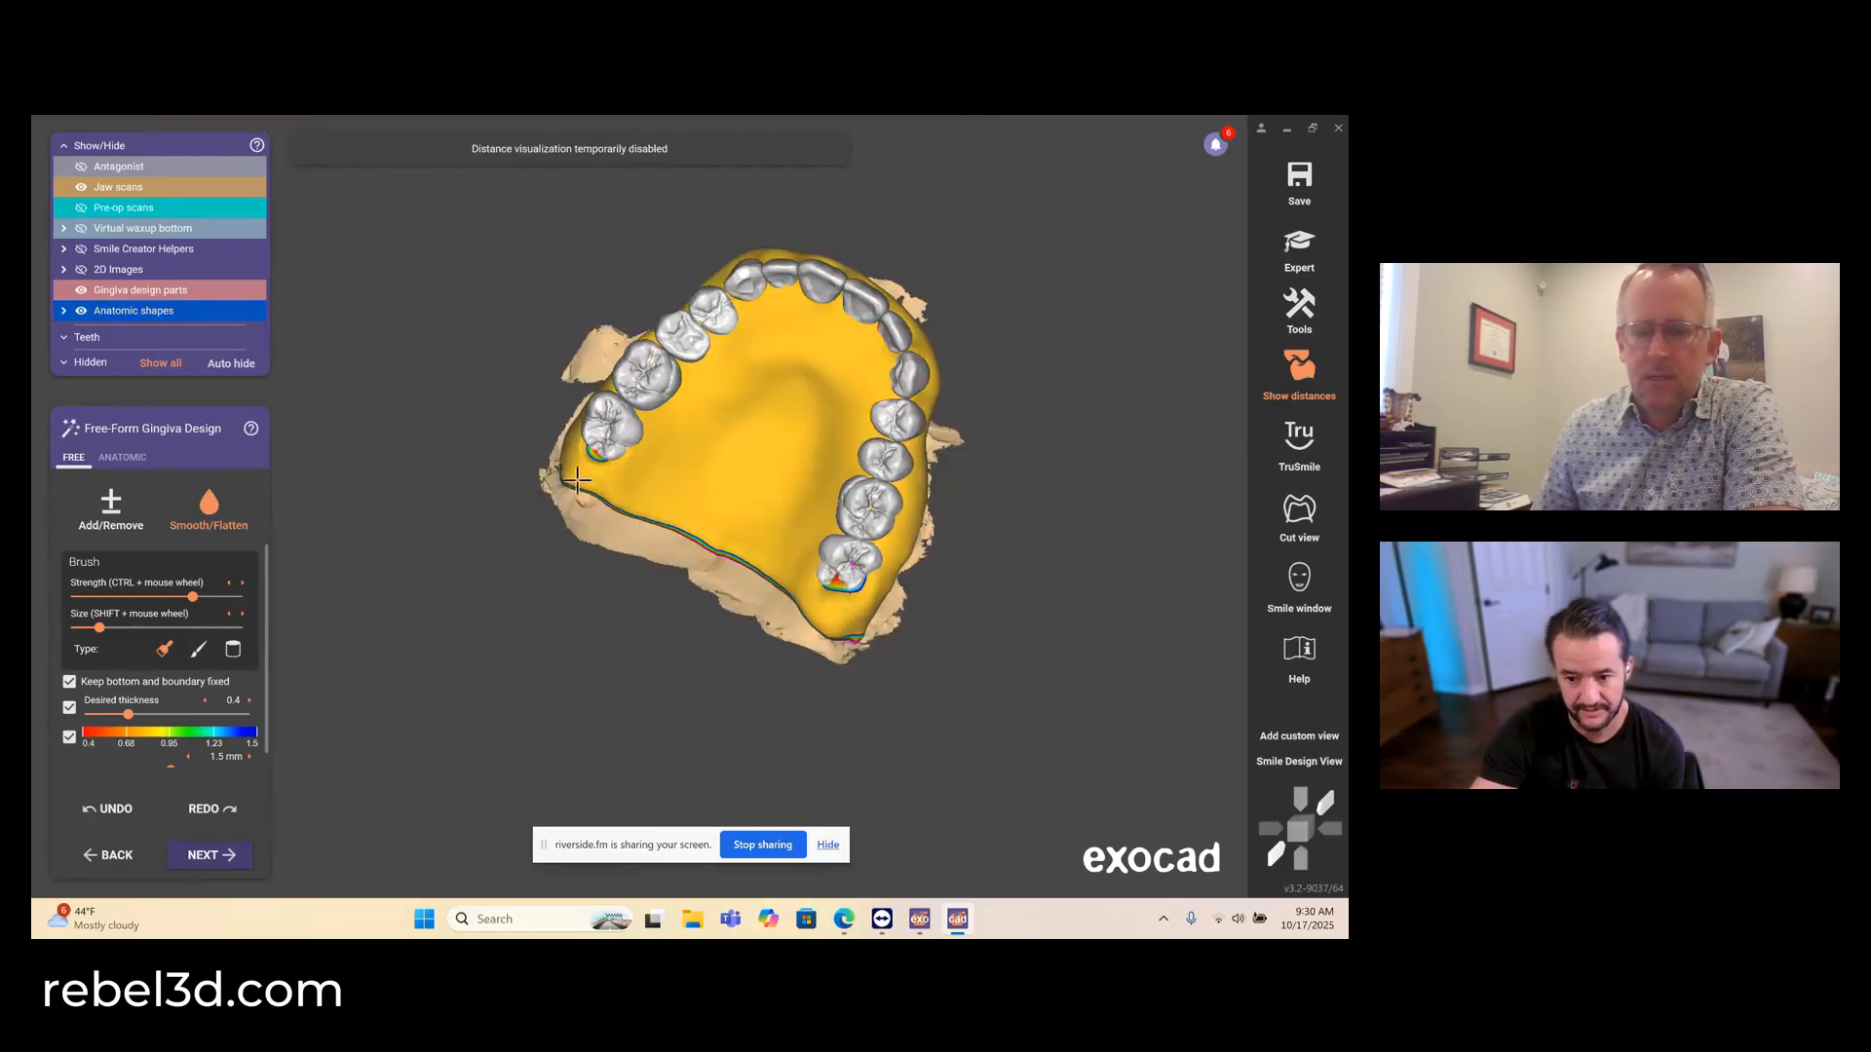
{"action": "scroll", "coordinate": [579, 477], "scroll_direction": "up", "scroll_amount": 5}
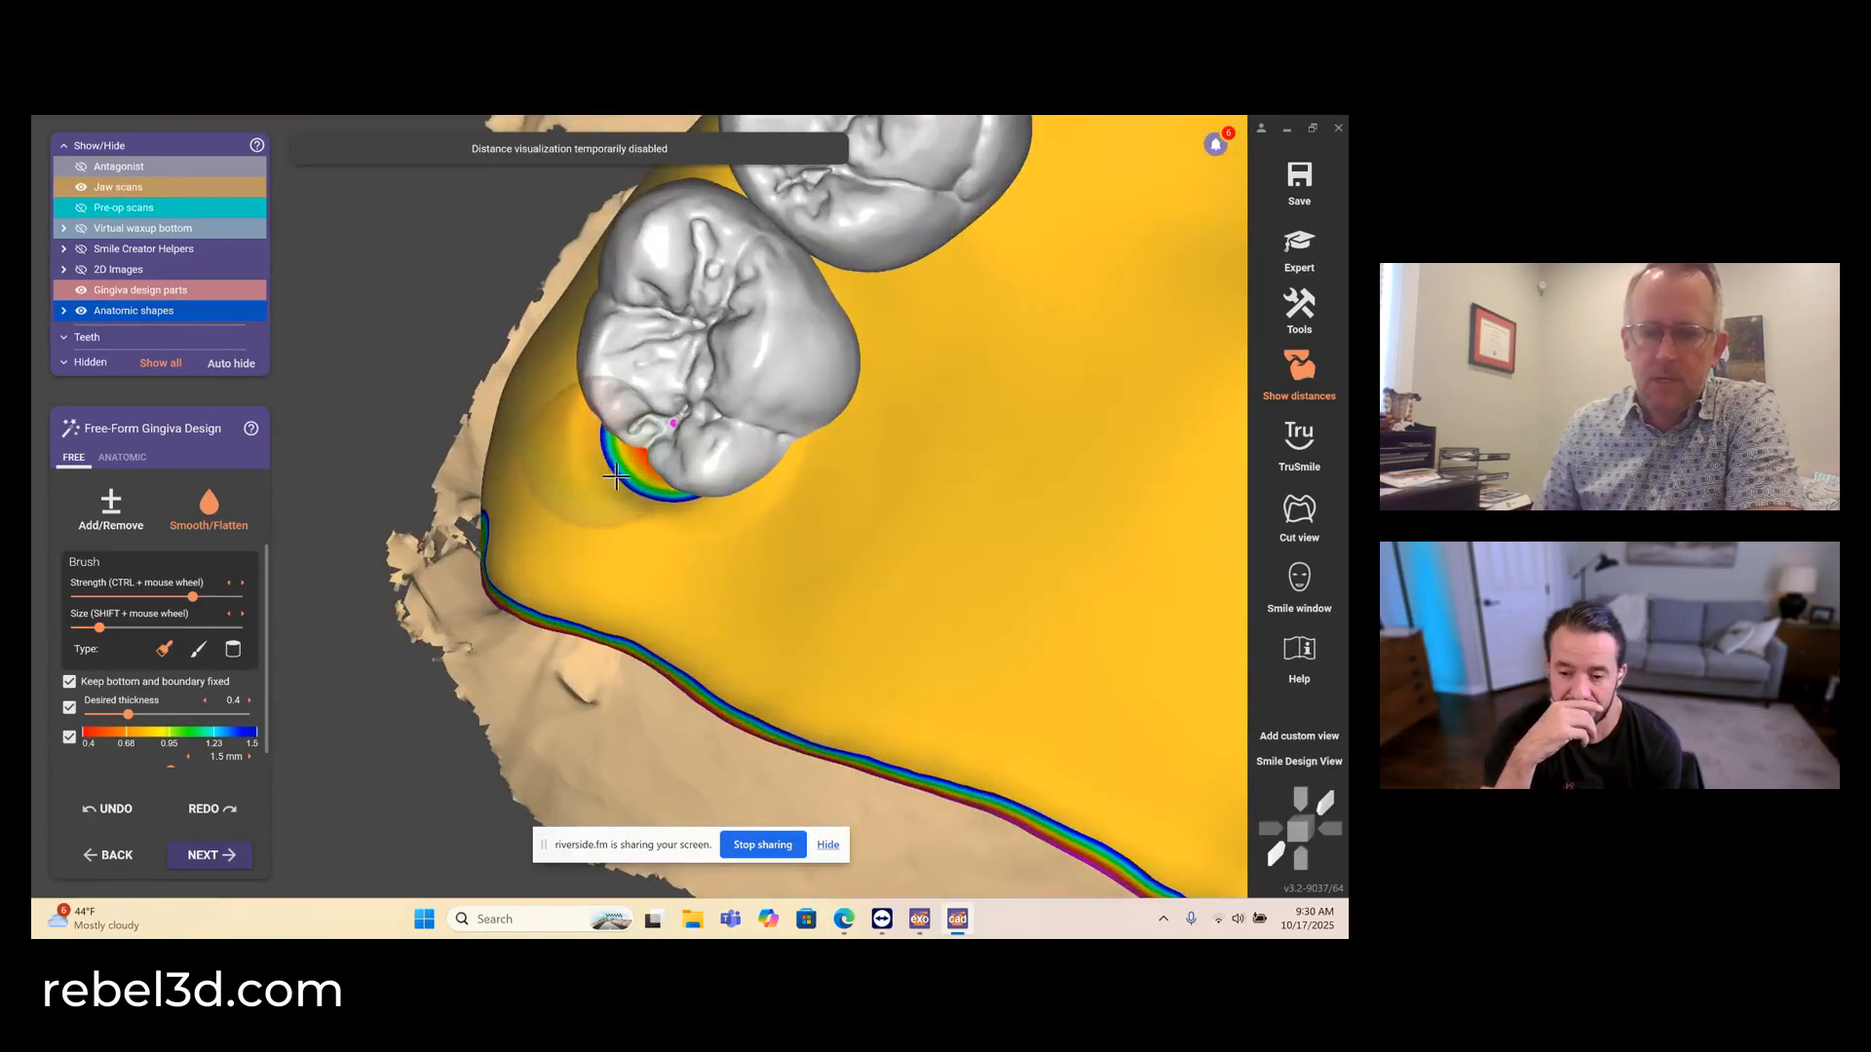
{"action": "mouse_move", "coordinate": [616, 474]}
{"action": "left_mouse_down"}
{"action": "mouse_move", "coordinate": [652, 467]}
{"action": "mouse_move", "coordinate": [721, 506]}
{"action": "mouse_move", "coordinate": [560, 419]}
{"action": "mouse_move", "coordinate": [634, 494]}
{"action": "left_mouse_up"}
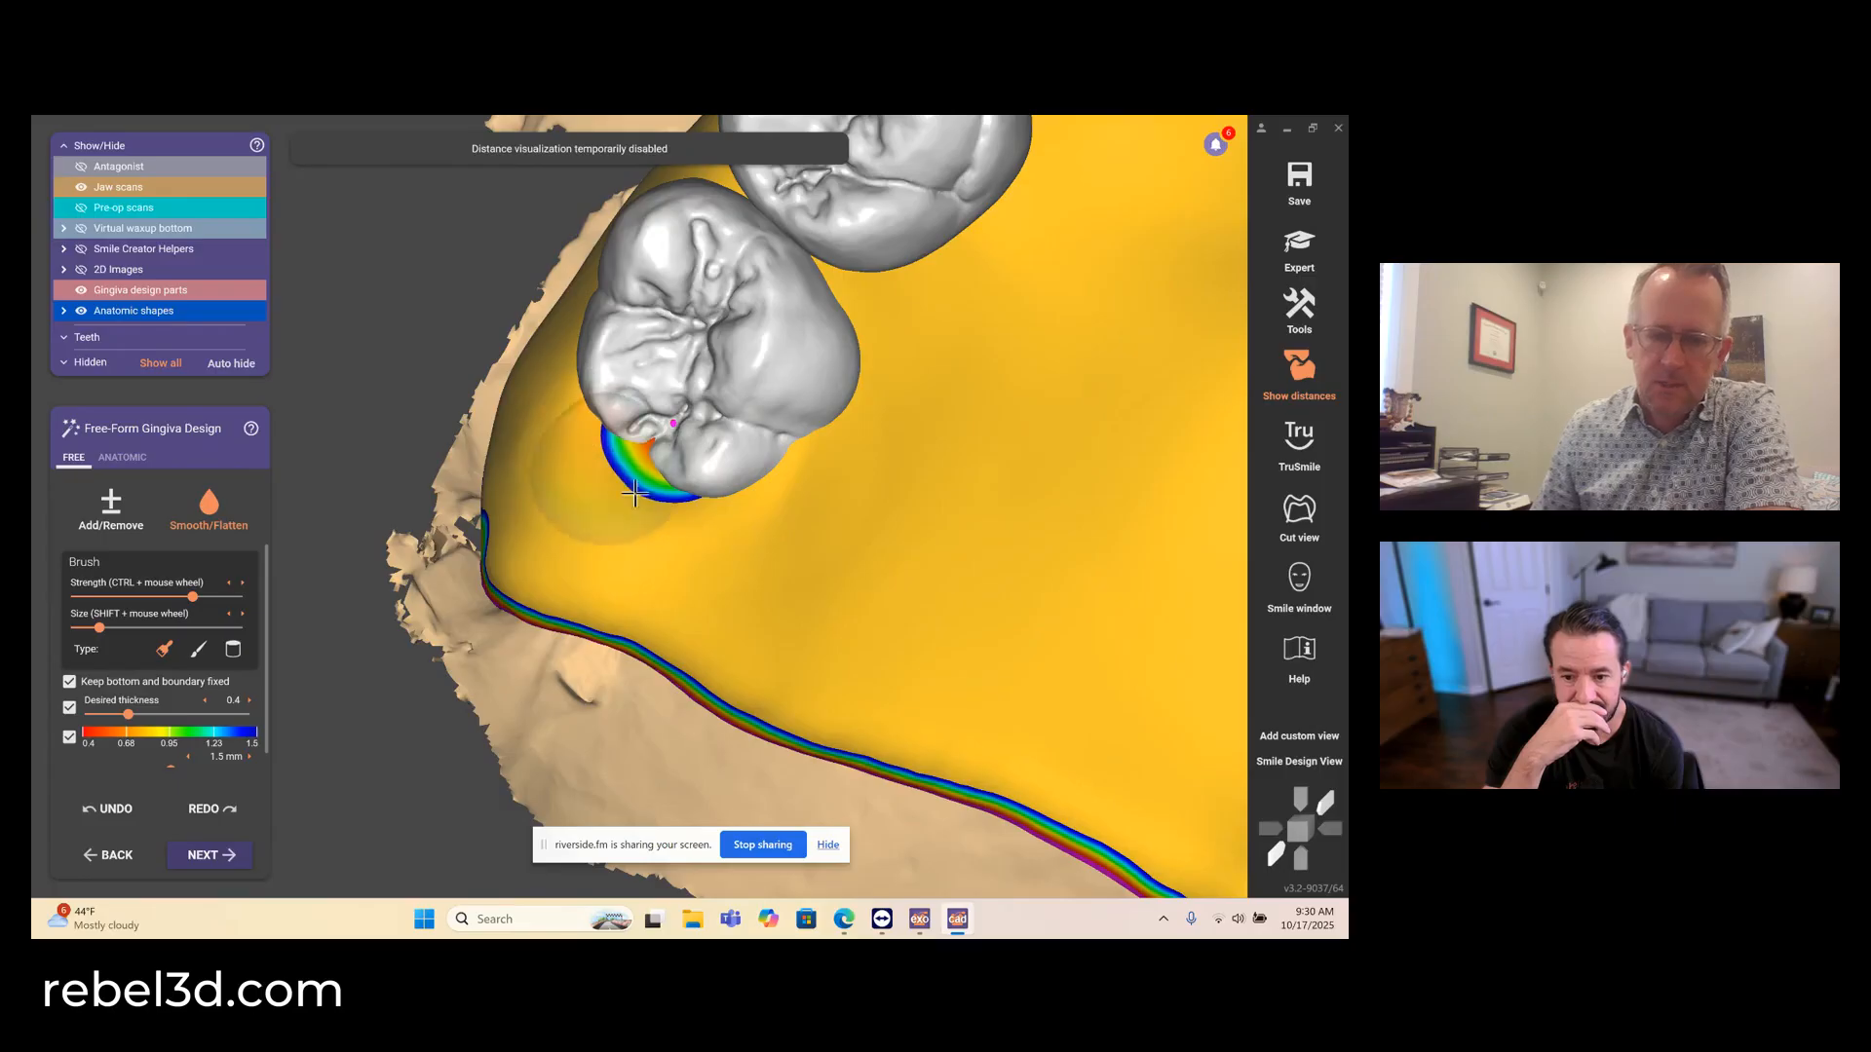
{"action": "scroll", "coordinate": [682, 457], "scroll_direction": "down", "scroll_amount": 3}
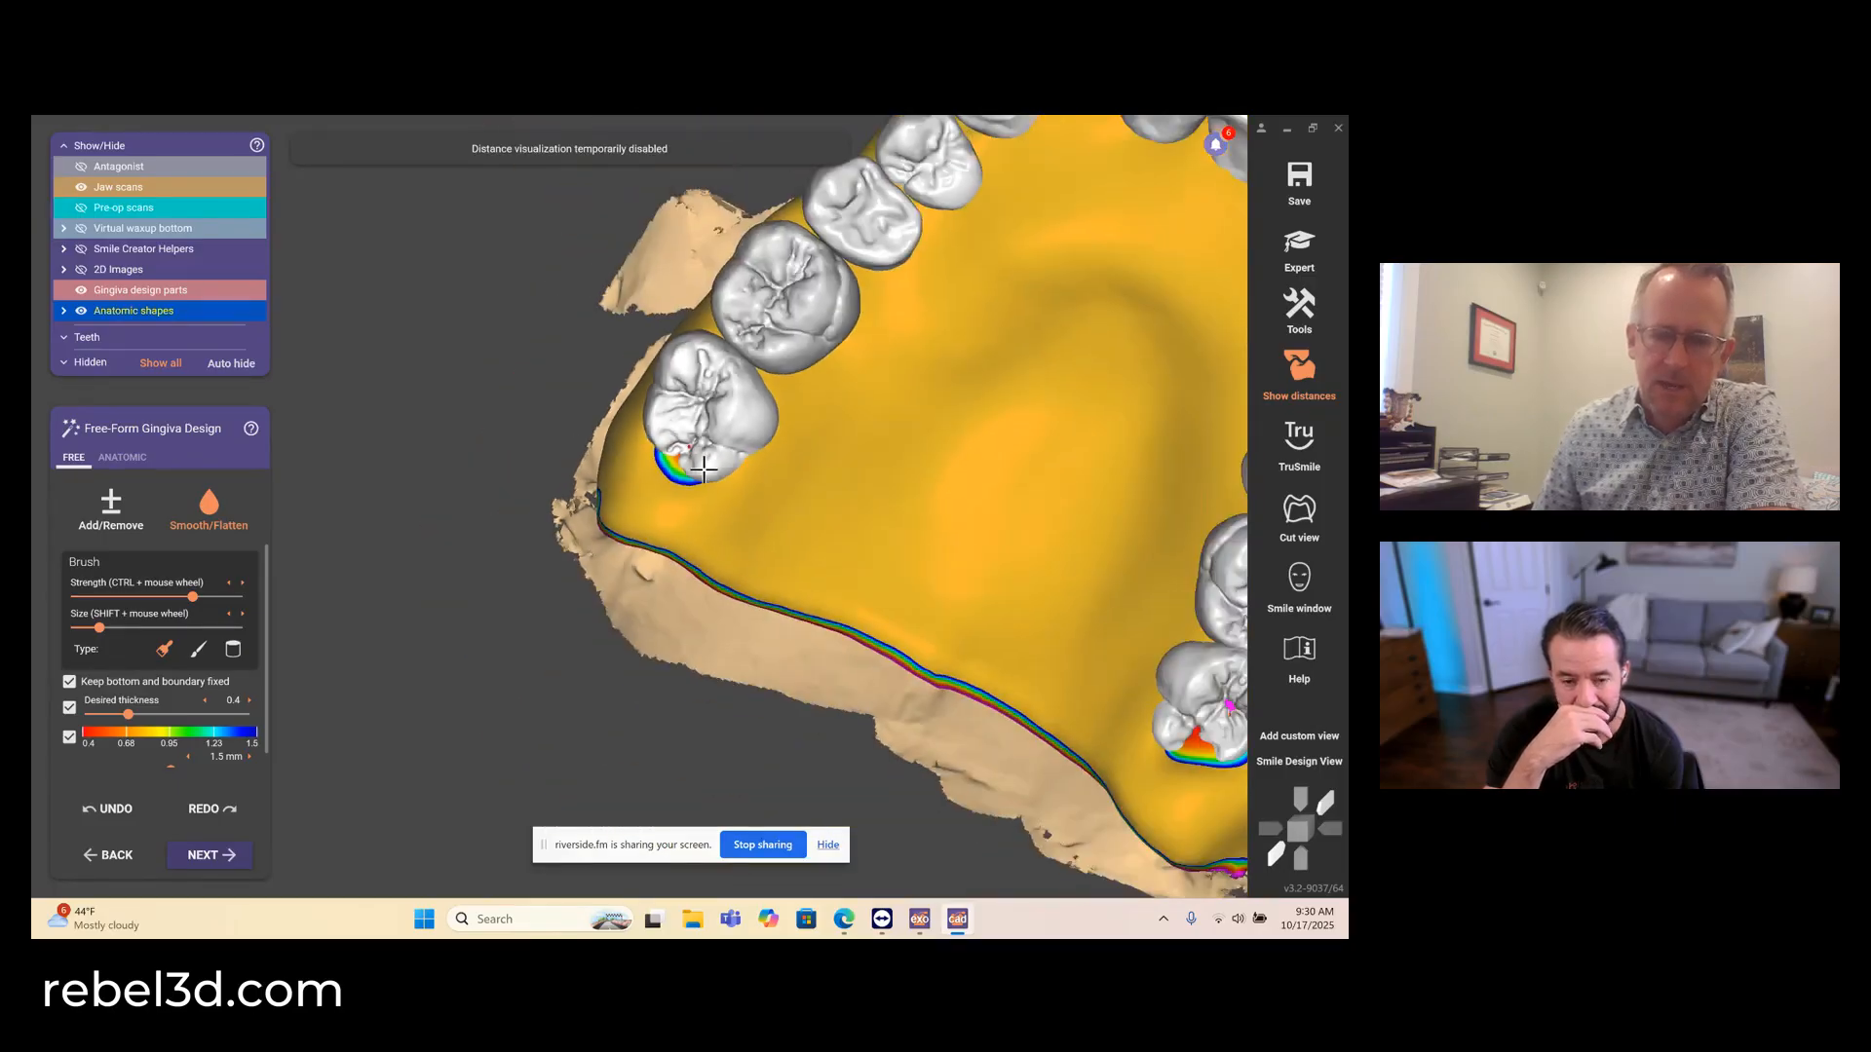
- Smooth the facial gingiva from the upper right posterior to the anterior teeth with a larger, full-strength Smooth/Flatten brush
{"action": "scroll", "coordinate": [704, 469], "scroll_direction": "down", "scroll_amount": 5}
{"action": "right_click_drag", "start_coordinate": [741, 478], "coordinate": [613, 501]}
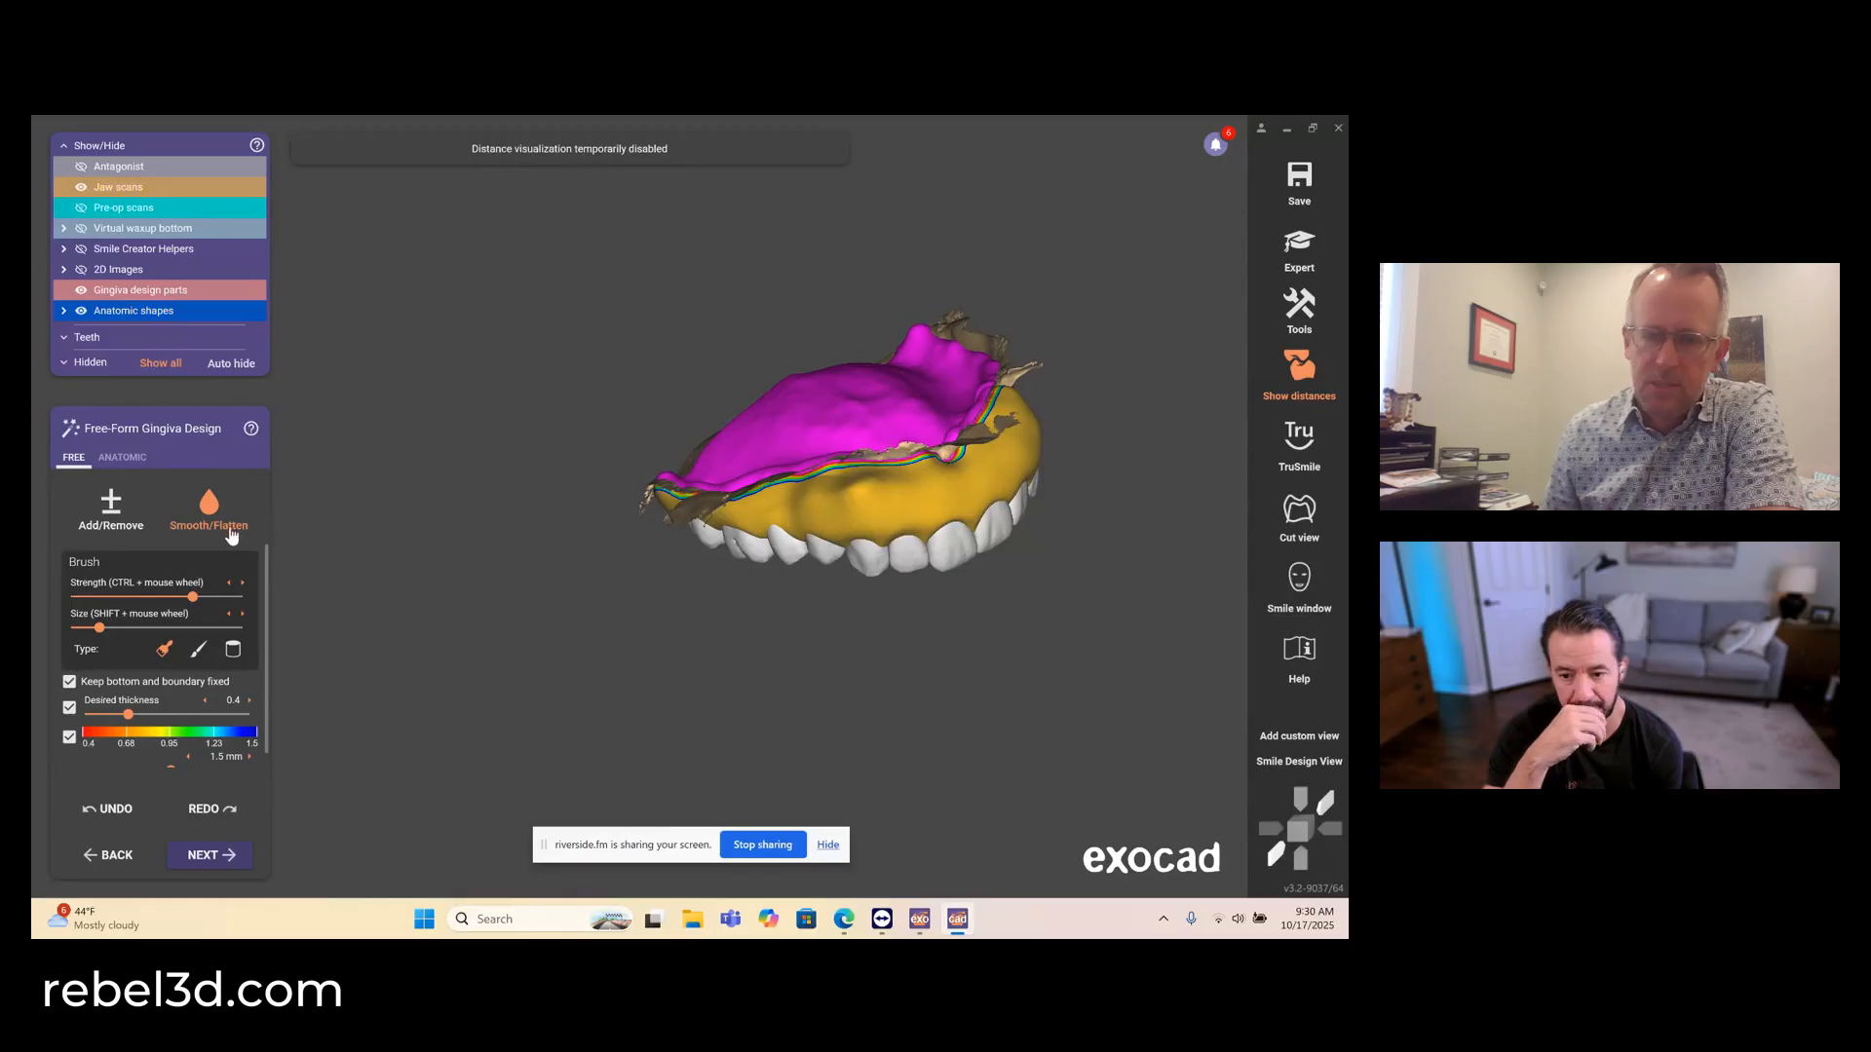
{"action": "scroll", "coordinate": [906, 481], "scroll_direction": "up", "scroll_amount": 2}
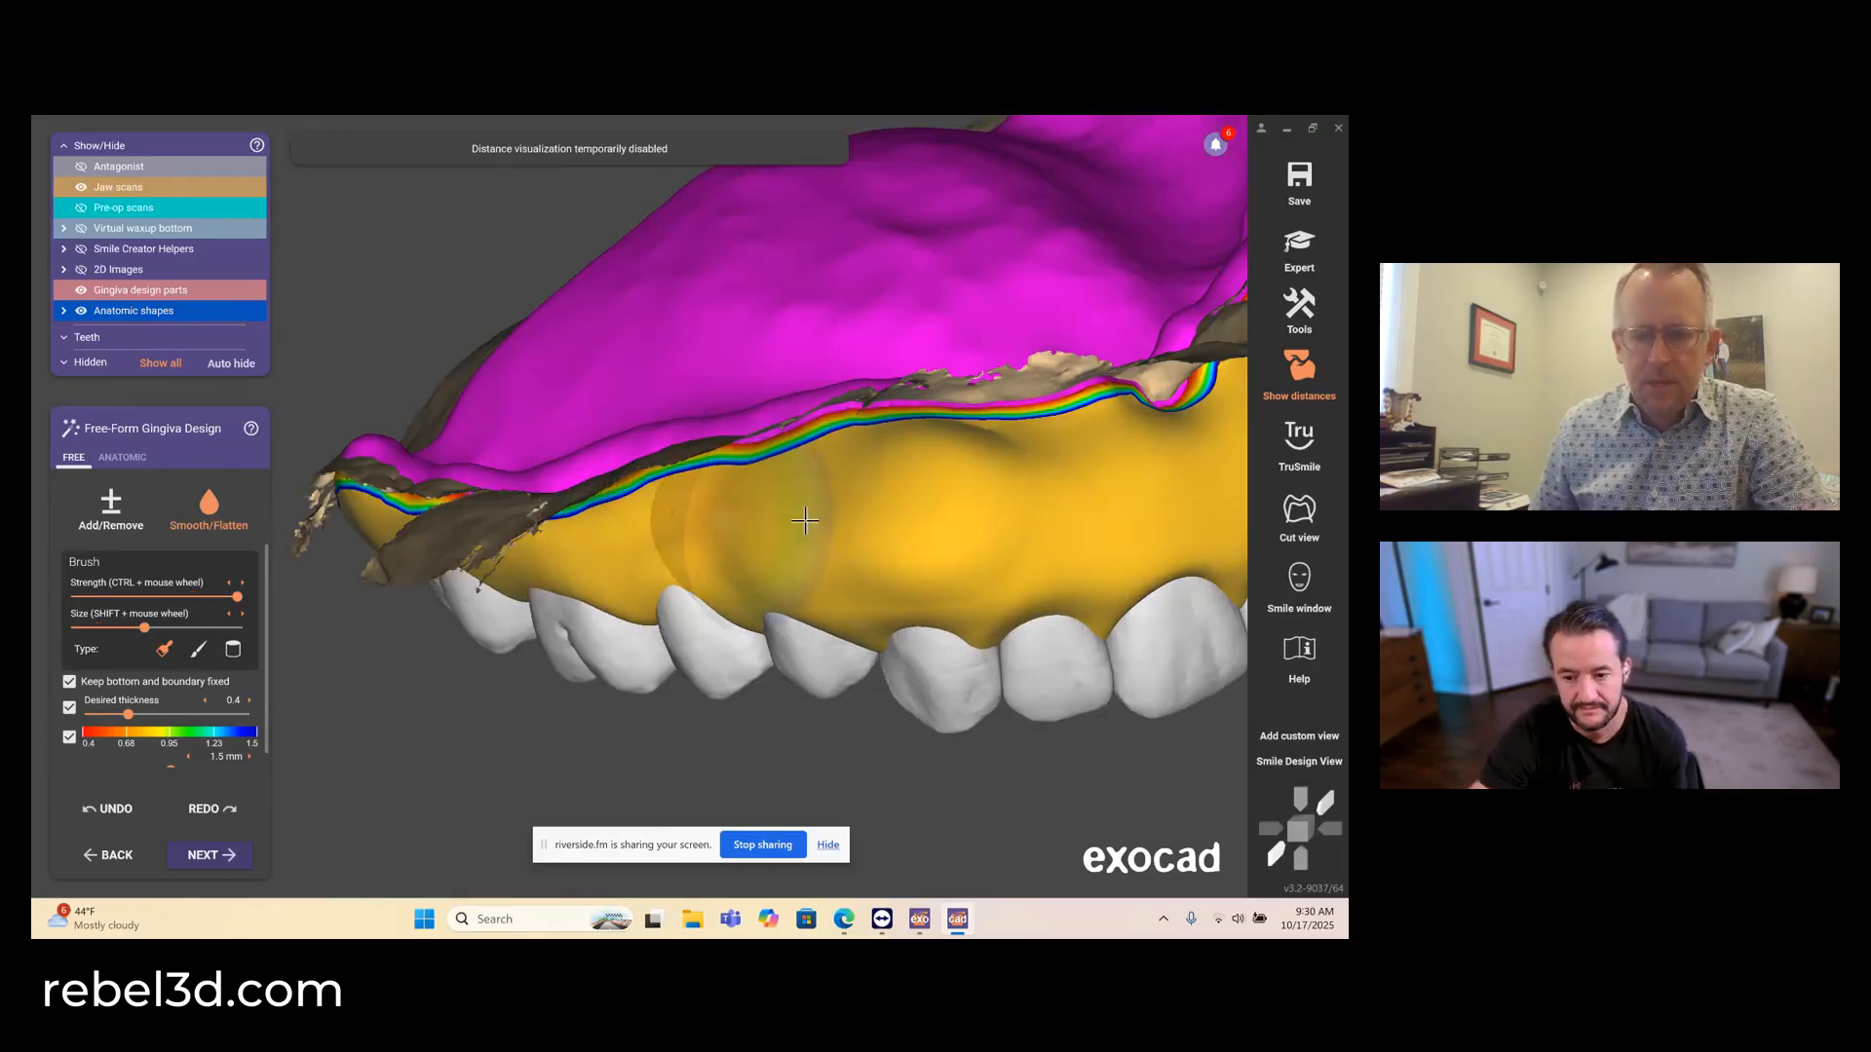
{"action": "right_click_drag", "start_coordinate": [990, 507], "coordinate": [990, 508]}
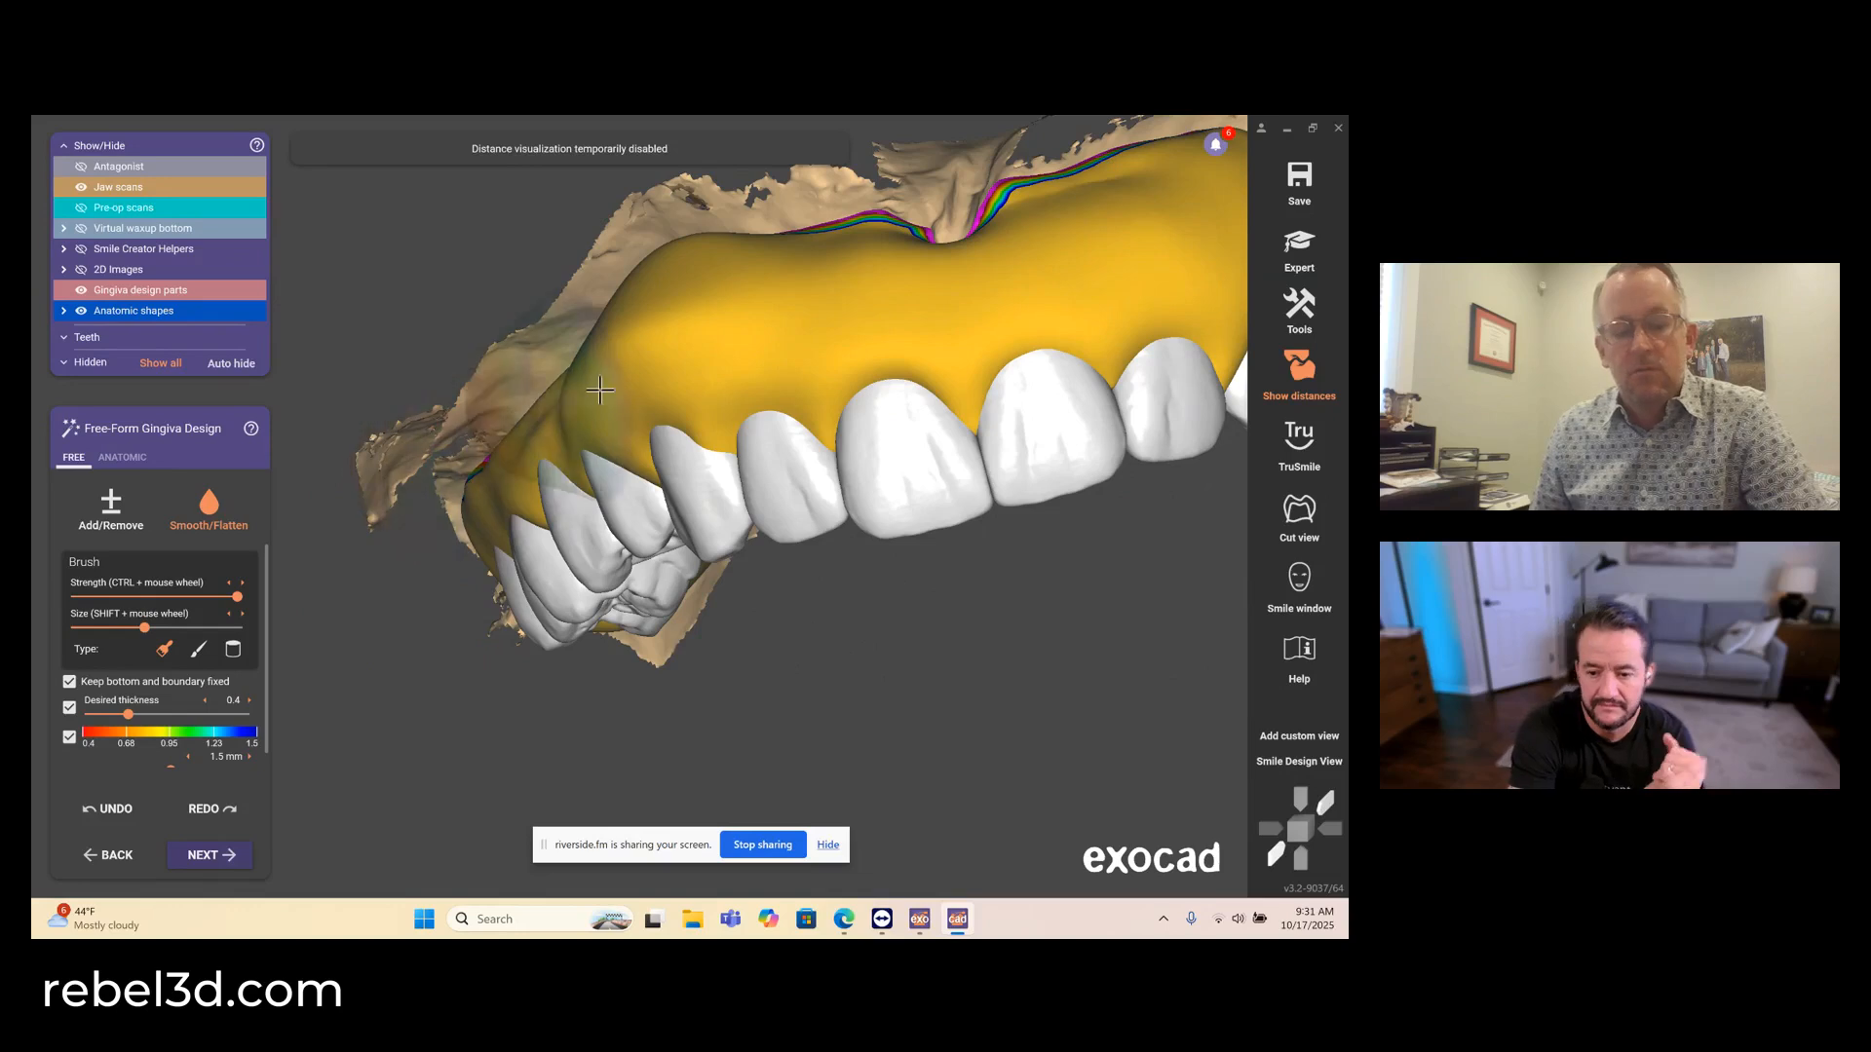
{"action": "right_click_drag", "start_coordinate": [600, 390], "coordinate": [677, 365]}
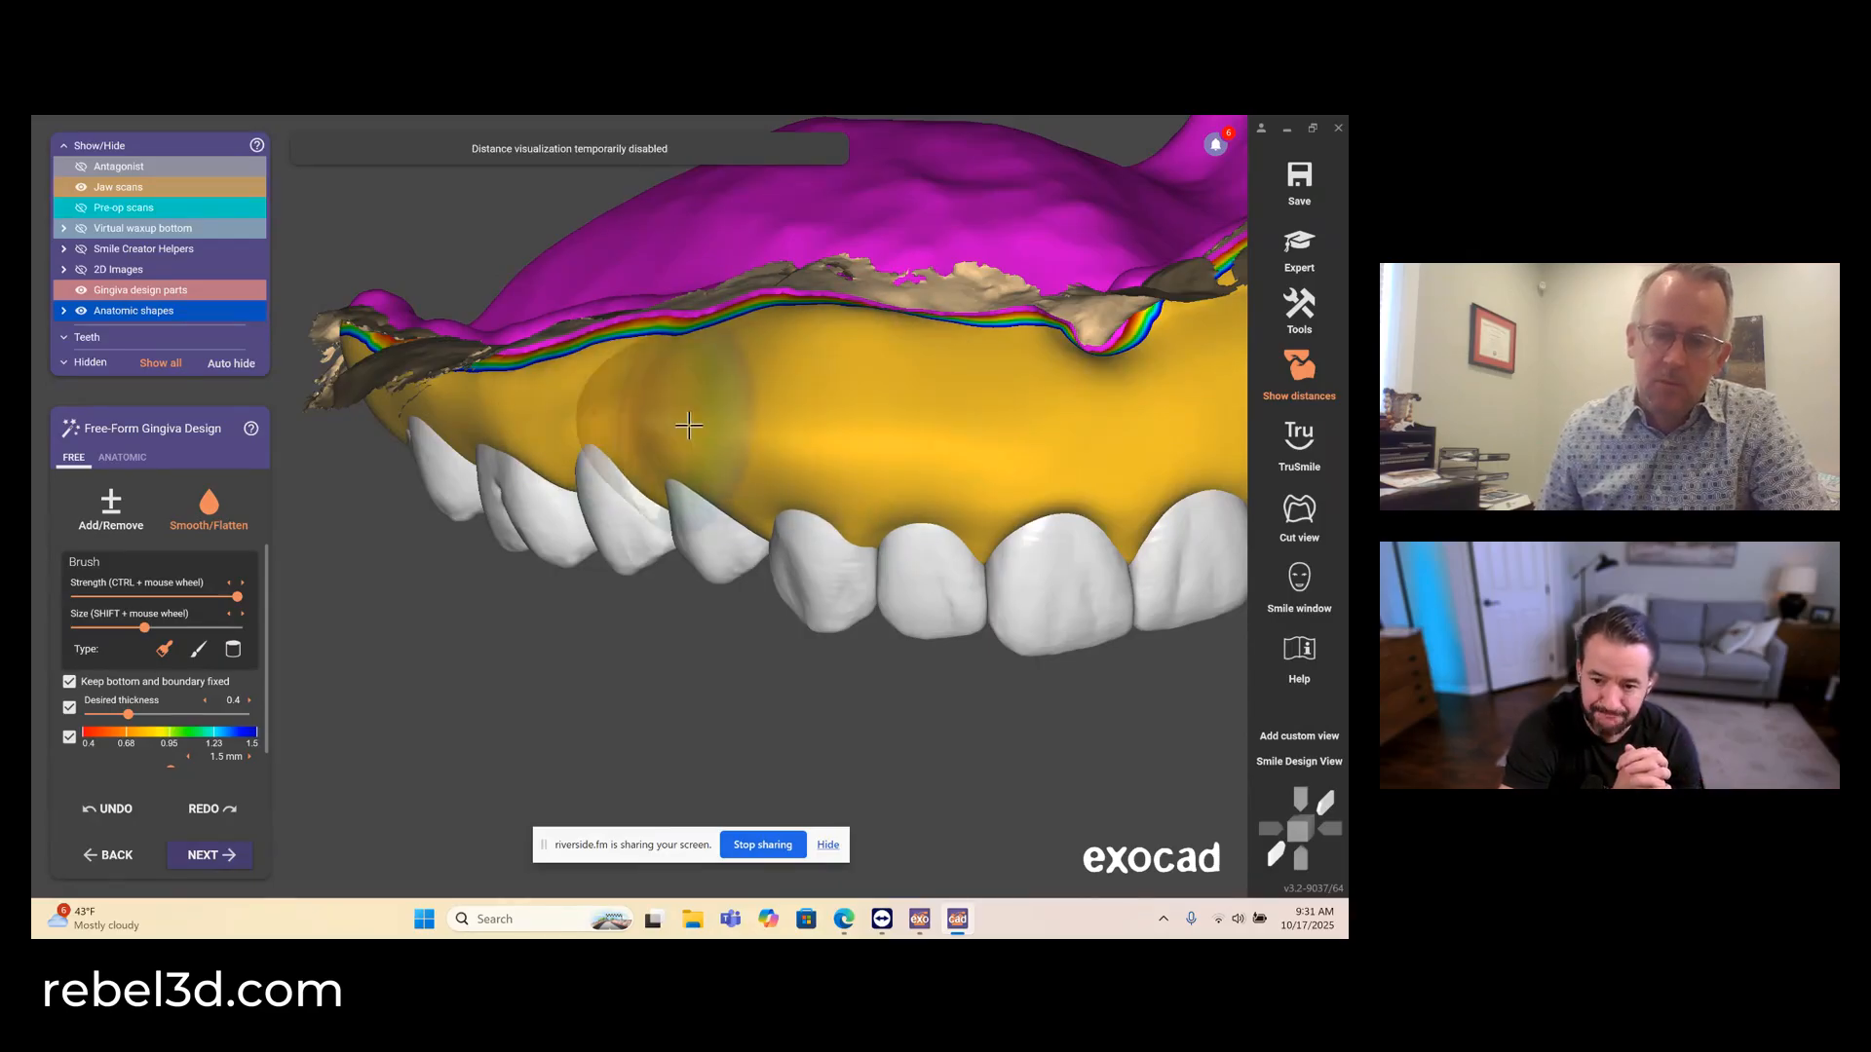
{"action": "scroll", "coordinate": [892, 623], "scroll_direction": "down", "scroll_amount": 4}
{"action": "right_click_drag", "start_coordinate": [933, 595], "coordinate": [987, 609]}
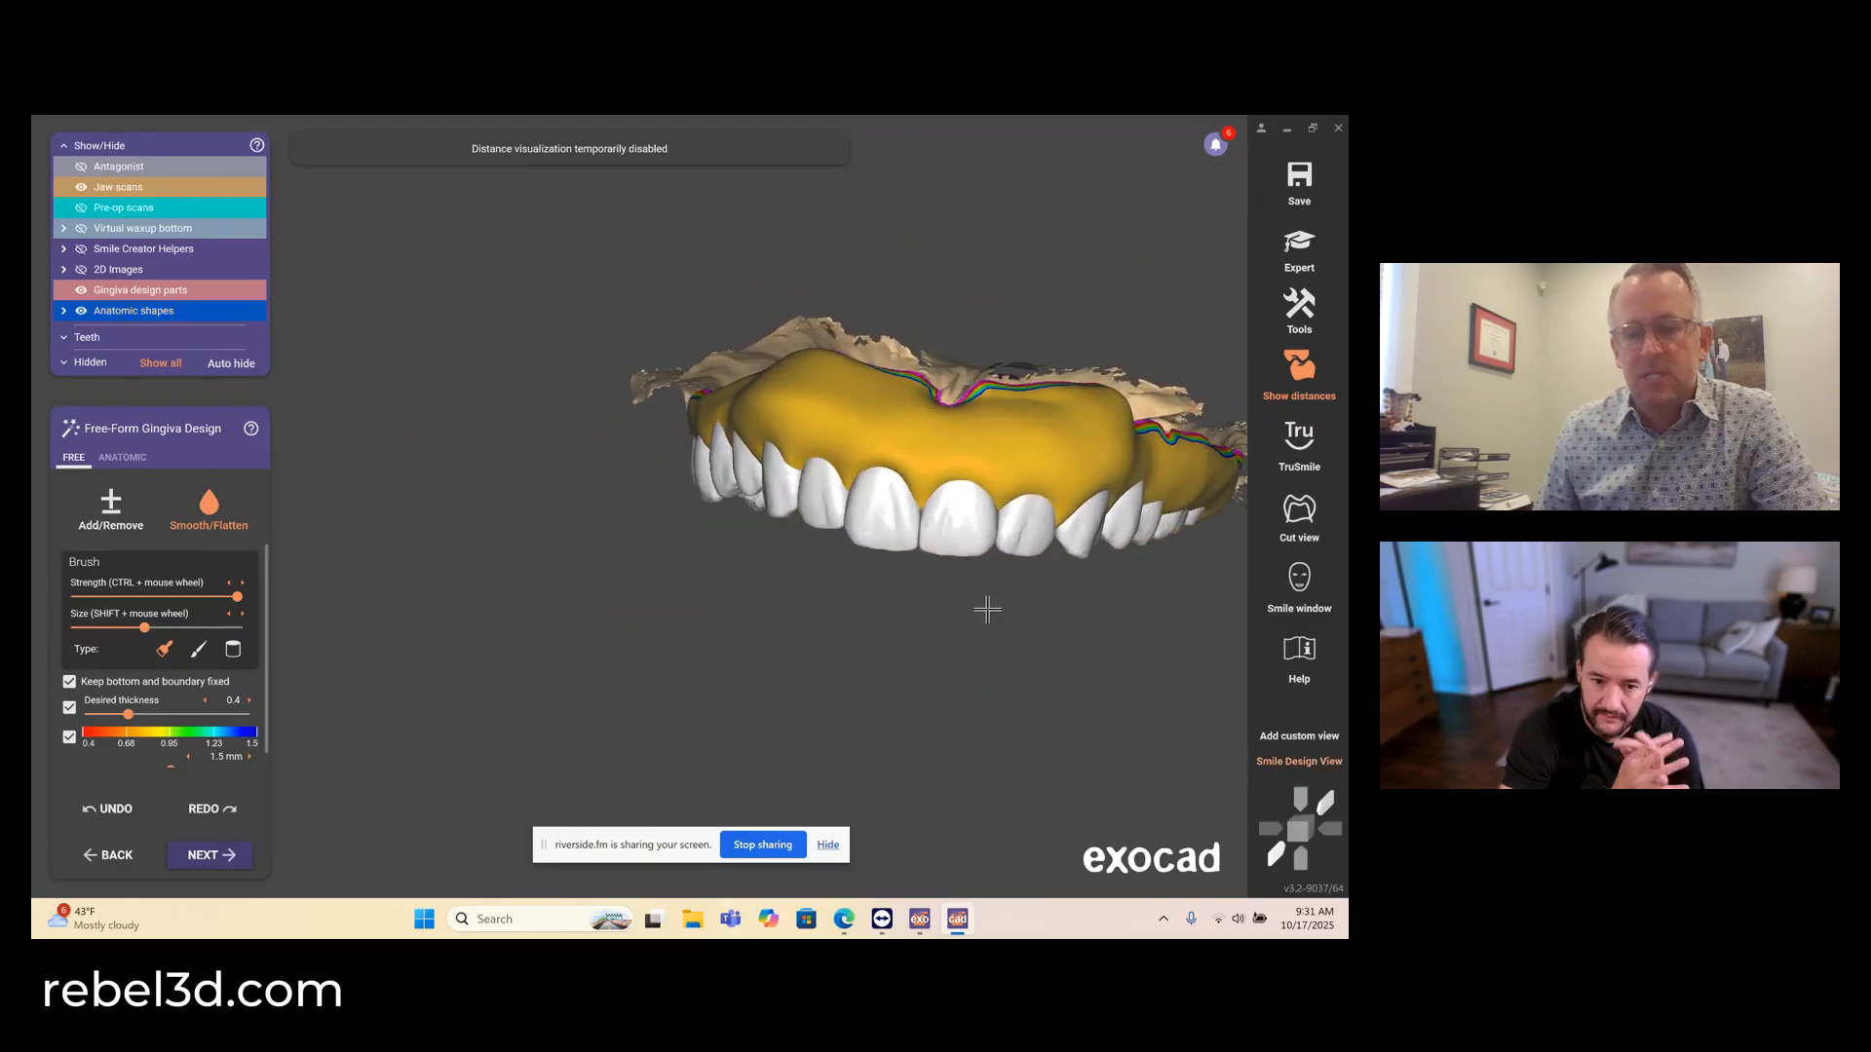
- Sculpt vertical and cross-shaped root contours into the facial gingiva above the upper right molars and premolars using a small Add/Remove brush
{"action": "middle_click_drag", "start_coordinate": [992, 598], "coordinate": [725, 630]}
{"action": "right_click_drag", "start_coordinate": [693, 629], "coordinate": [689, 618]}
{"action": "left_click", "coordinate": [110, 508]}
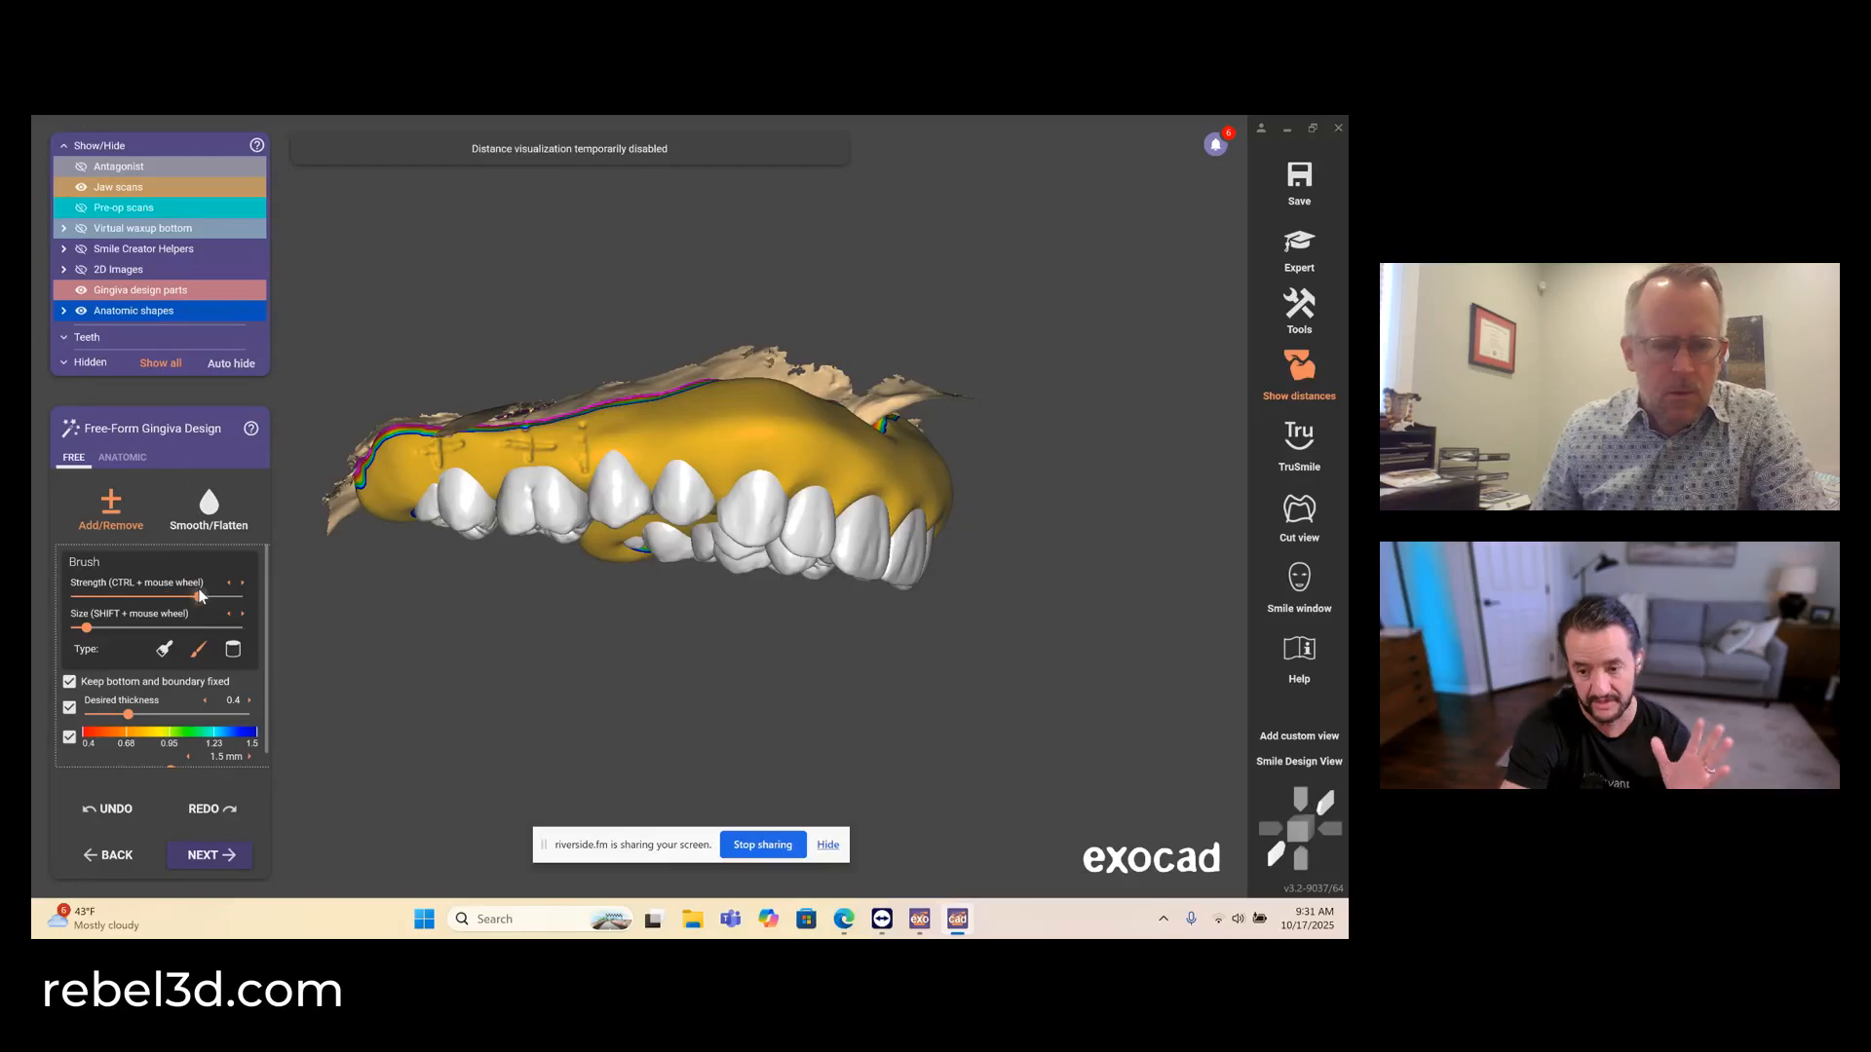
{"action": "scroll", "coordinate": [482, 454], "scroll_direction": "up", "scroll_amount": 2}
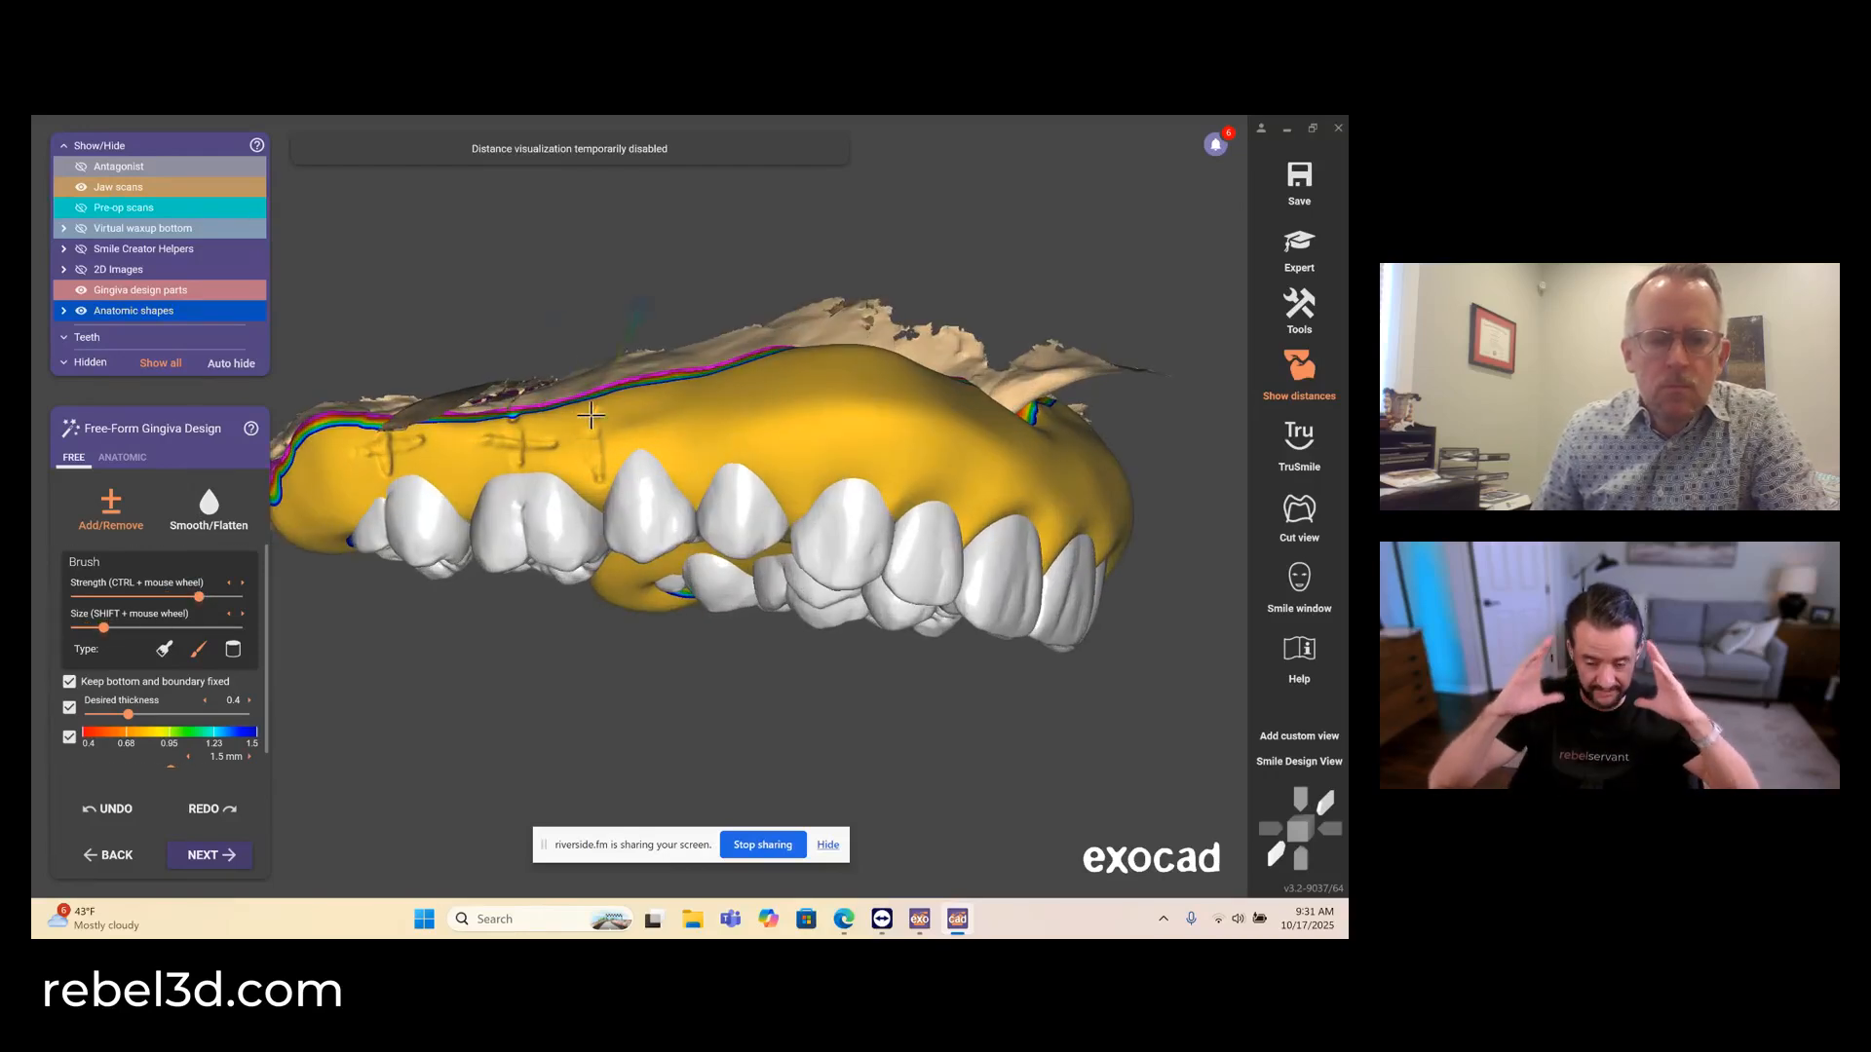
{"action": "mouse_move", "coordinate": [592, 469]}
{"action": "left_mouse_down"}
{"action": "mouse_move", "coordinate": [623, 424]}
{"action": "mouse_move", "coordinate": [685, 447]}
{"action": "left_mouse_up"}
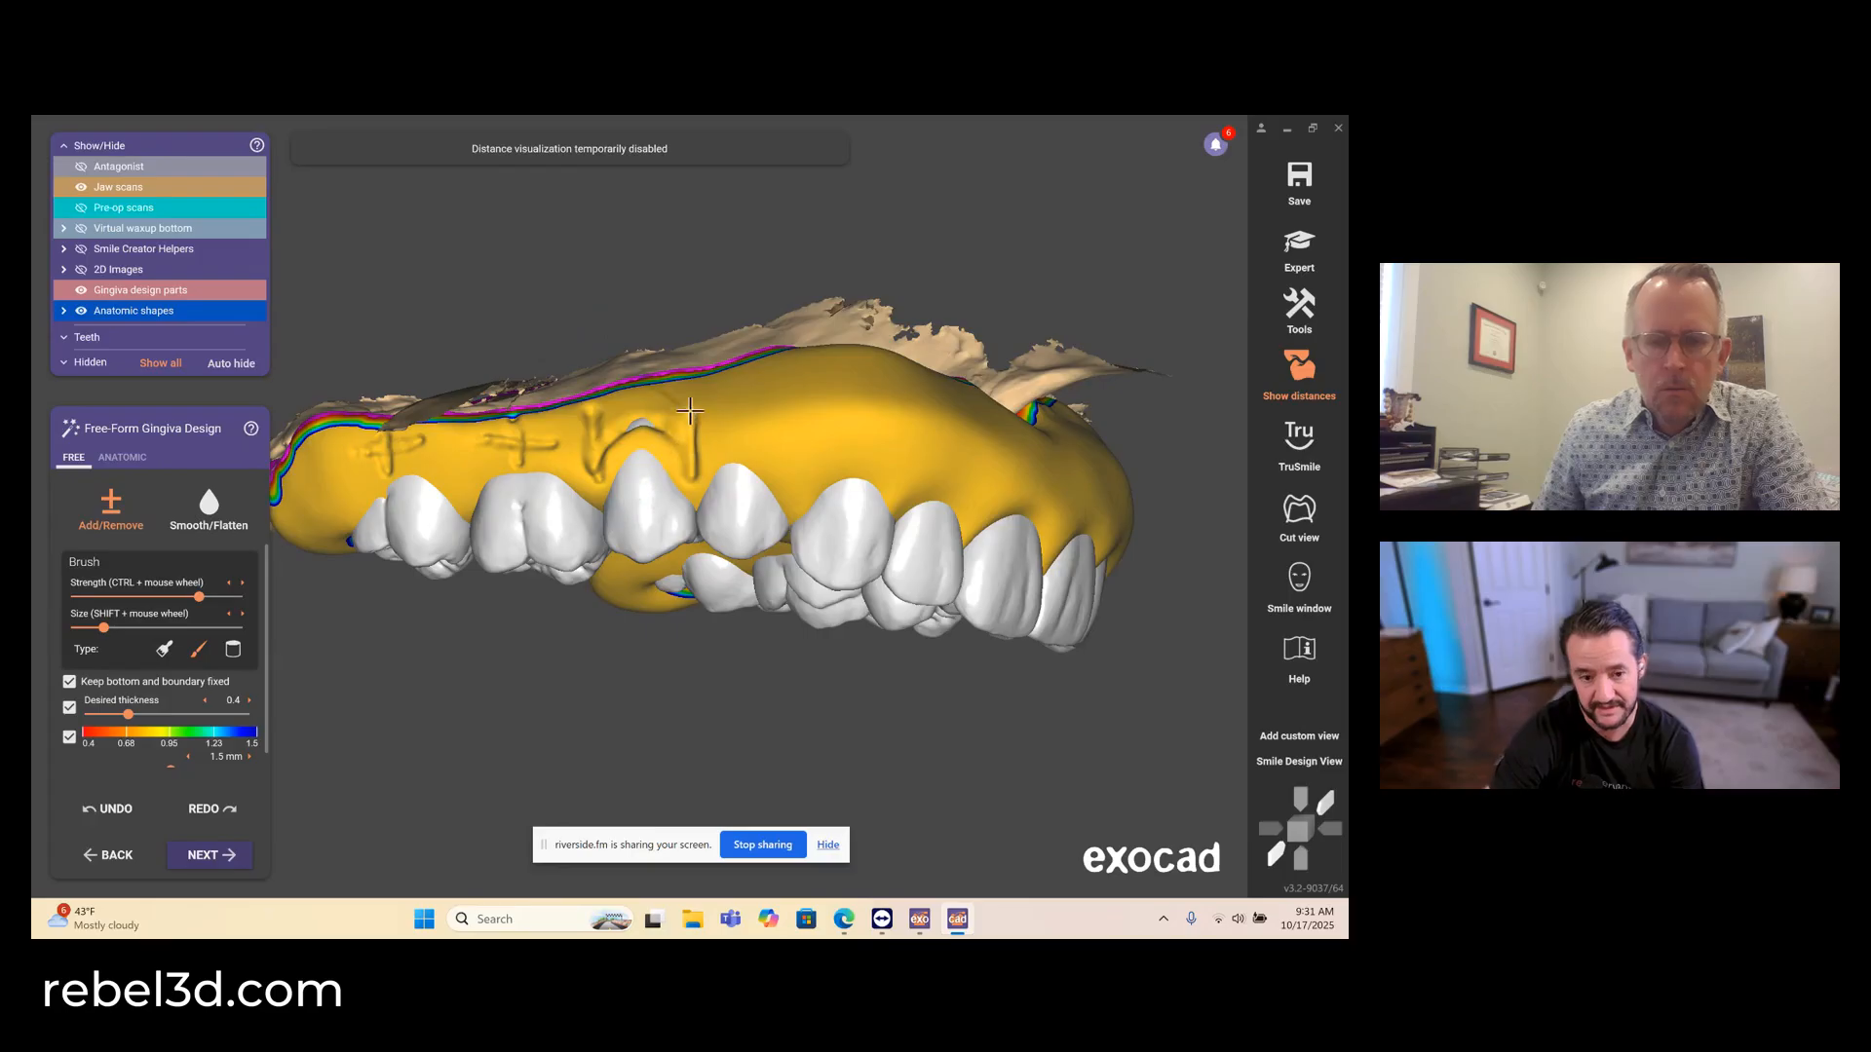
{"action": "left_click_drag", "start_coordinate": [770, 434], "coordinate": [787, 478]}
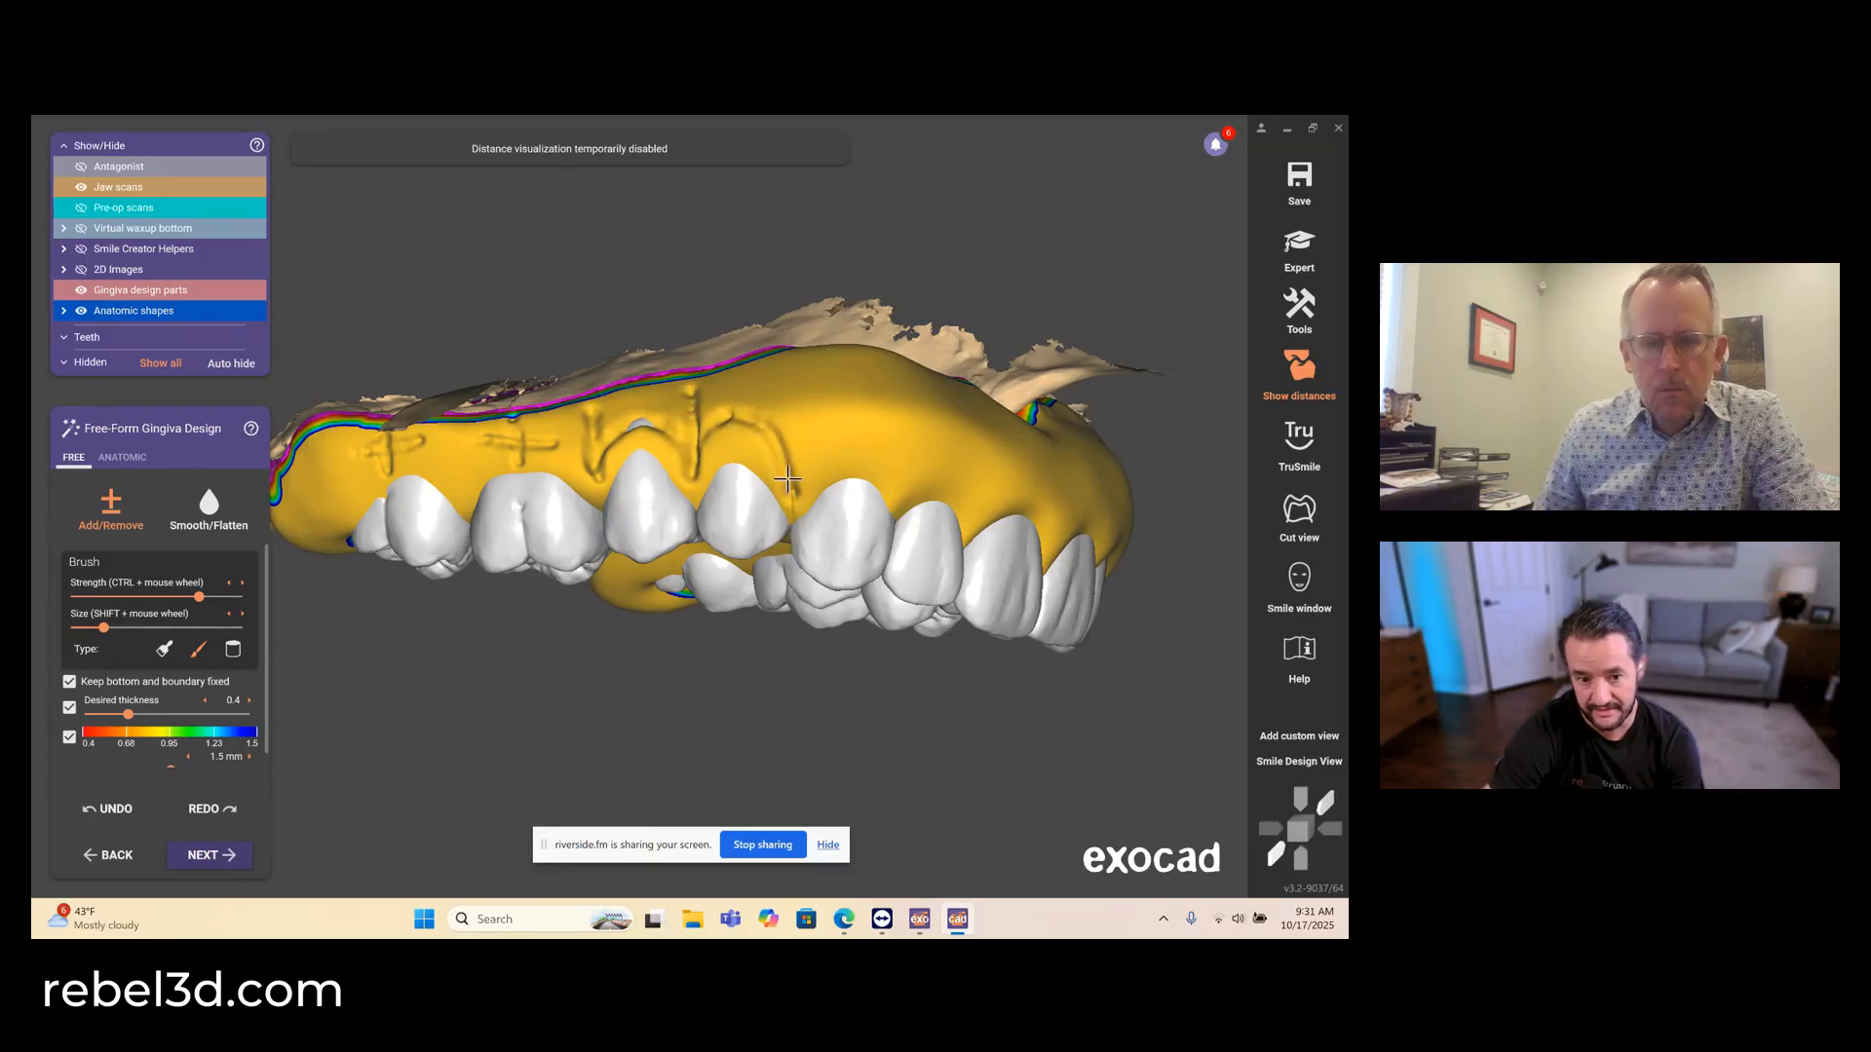
- Carve slanted root-contour grooves into the facial gingiva around the upper right canine and lateral incisor
{"action": "right_click_drag", "start_coordinate": [731, 419], "coordinate": [621, 529]}
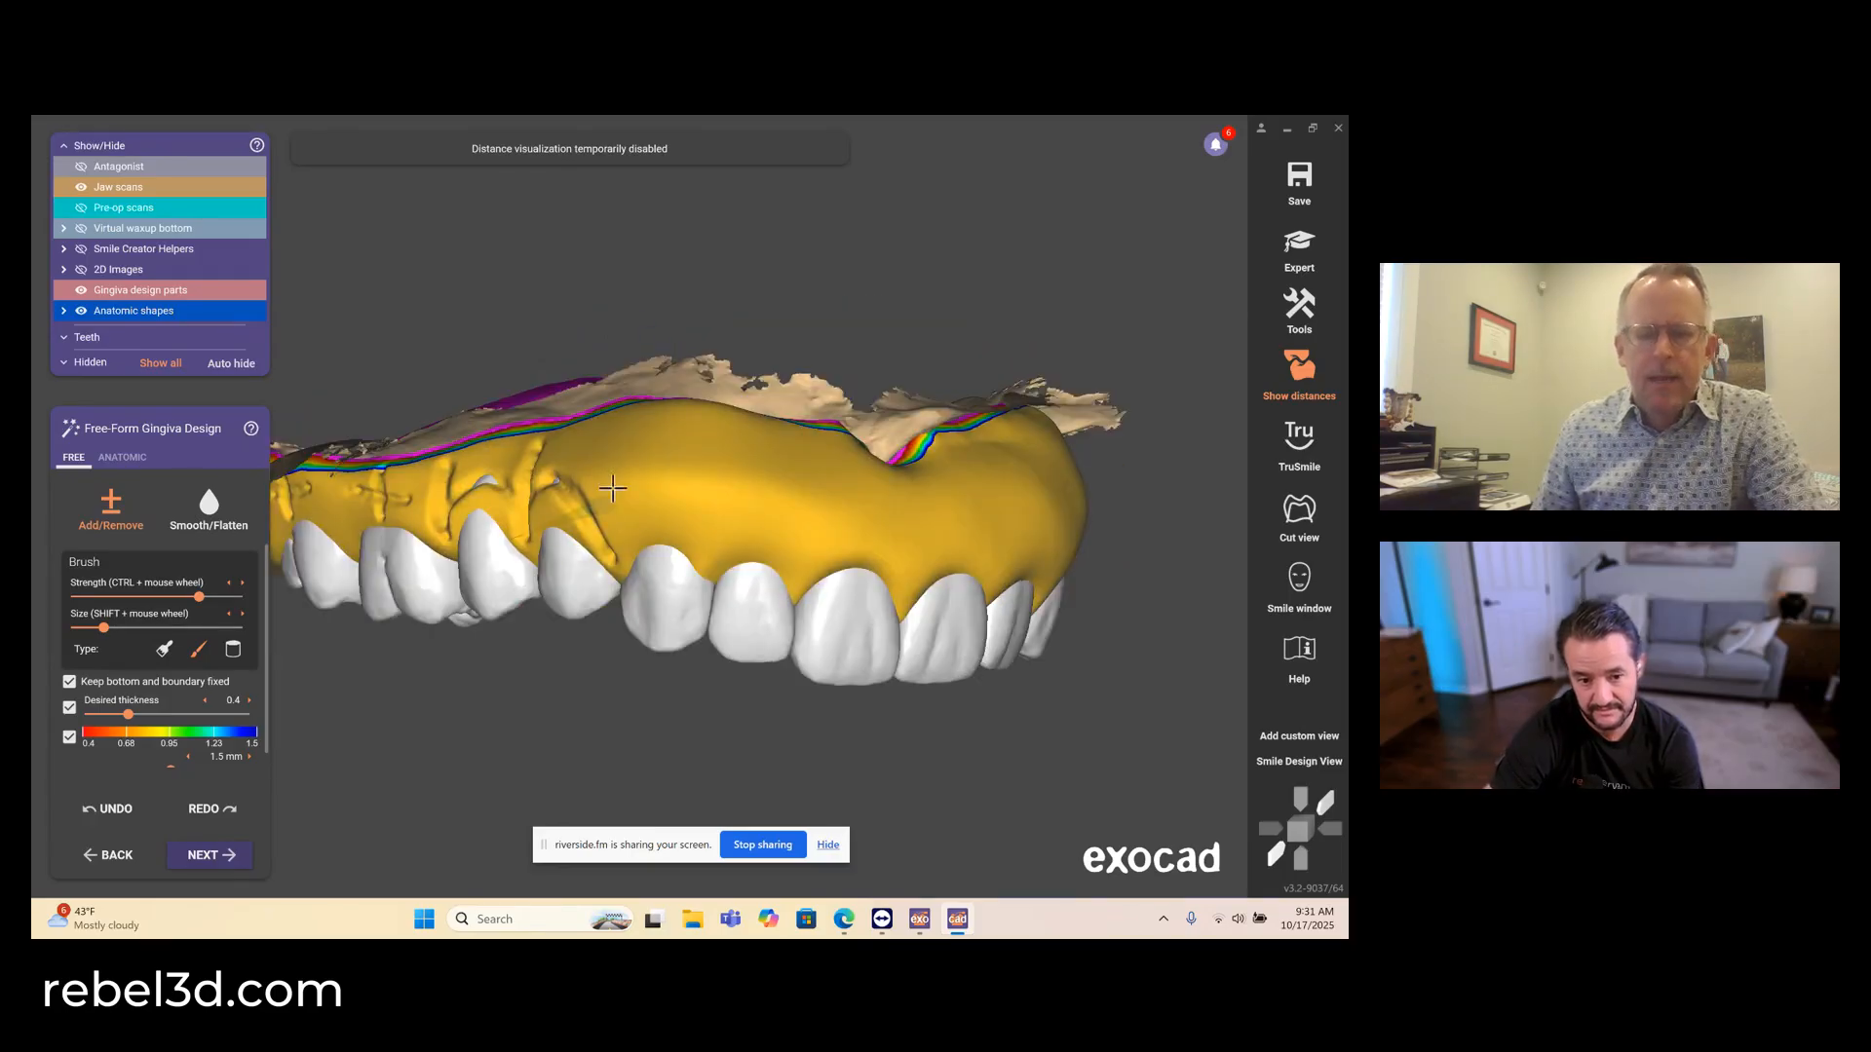
{"action": "left_click_drag", "start_coordinate": [613, 488], "coordinate": [610, 555]}
{"action": "right_click_drag", "start_coordinate": [603, 430], "coordinate": [619, 476]}
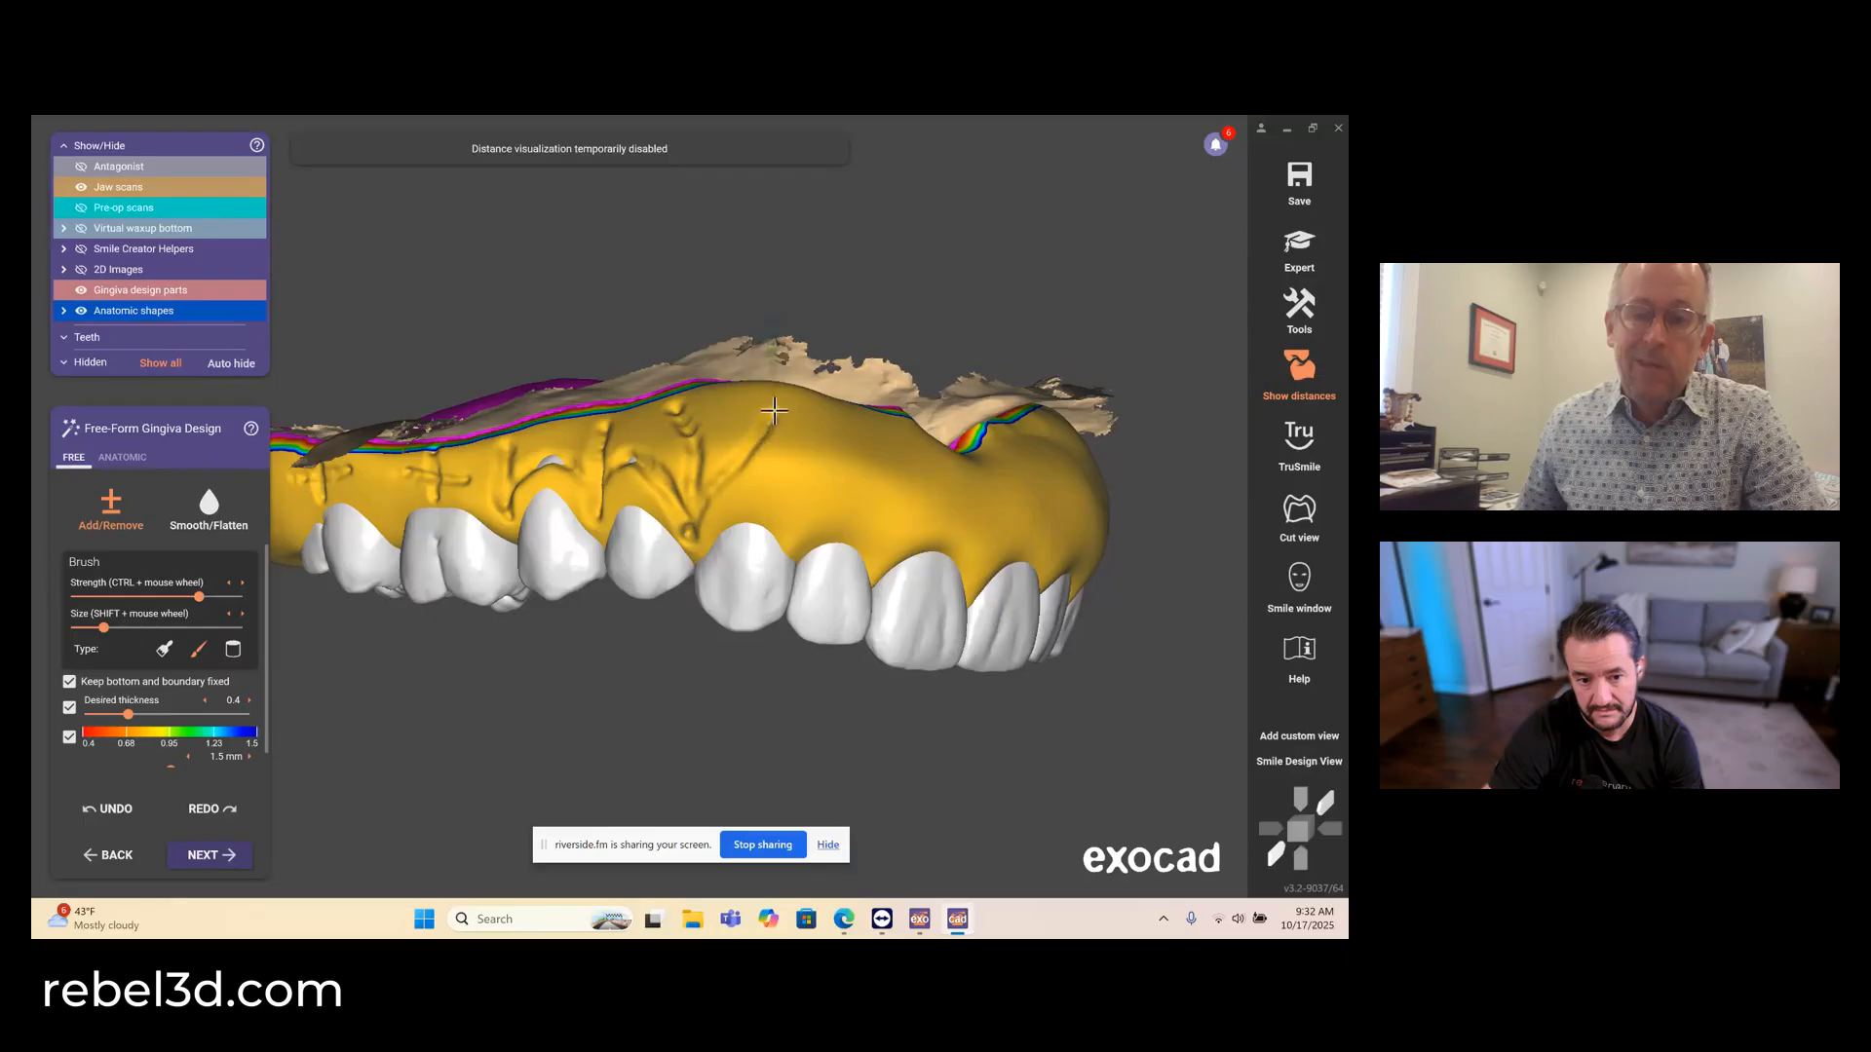
{"action": "left_click_drag", "start_coordinate": [776, 393], "coordinate": [787, 483]}
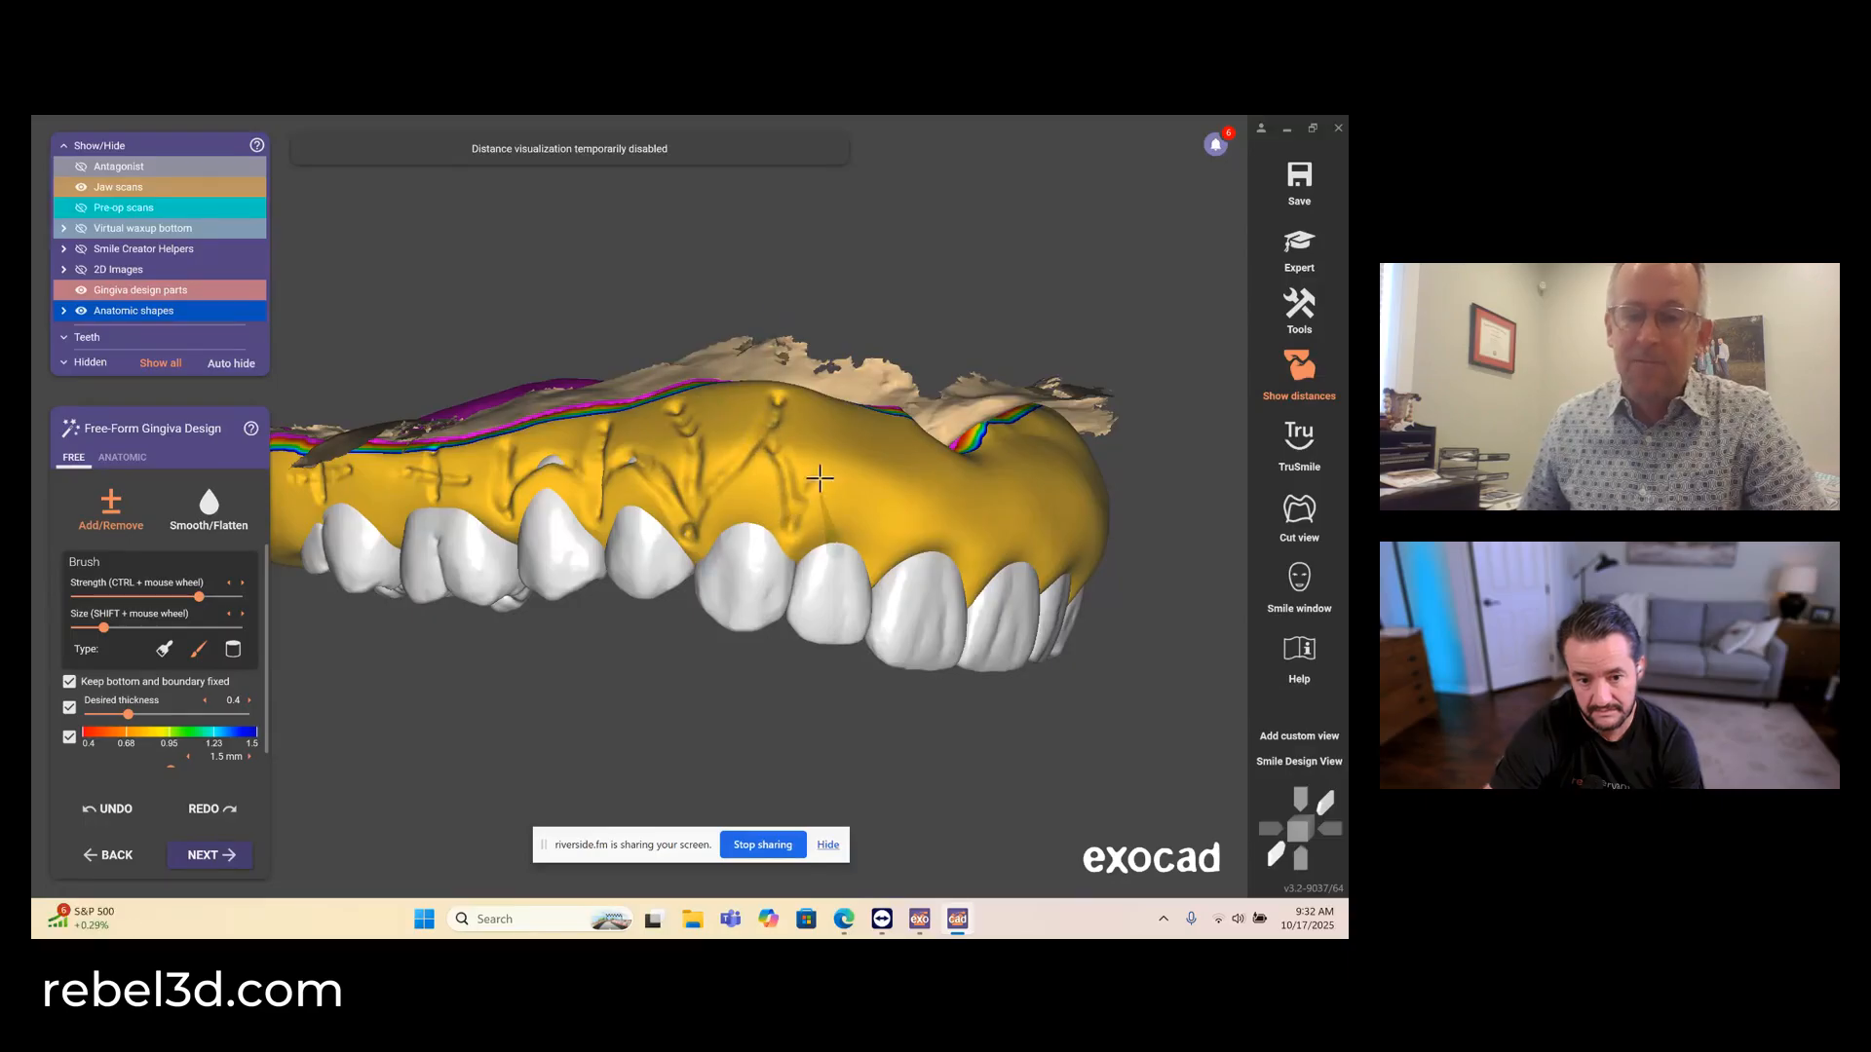
{"action": "left_click_drag", "start_coordinate": [864, 463], "coordinate": [873, 516]}
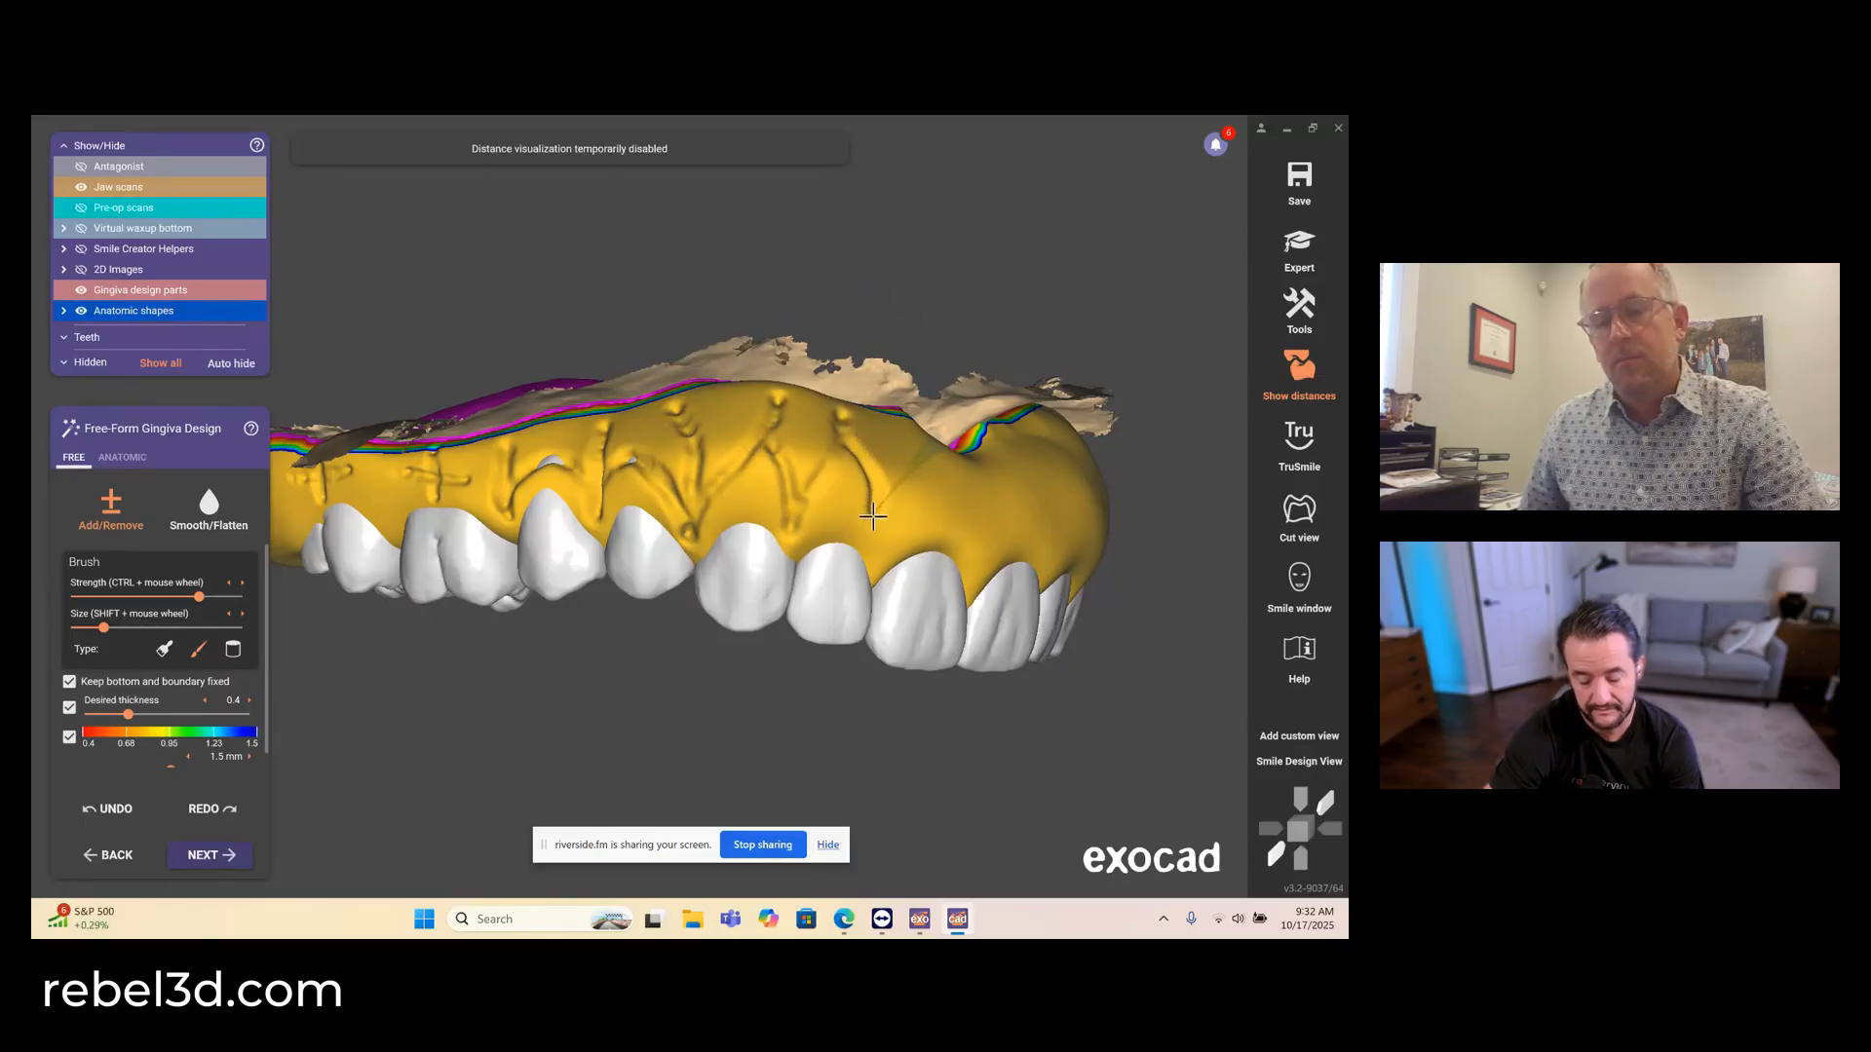
- Sculpt arched contours above the upper central incisors and root grooves around the upper left lateral incisor
{"action": "right_click_drag", "start_coordinate": [881, 542], "coordinate": [736, 549]}
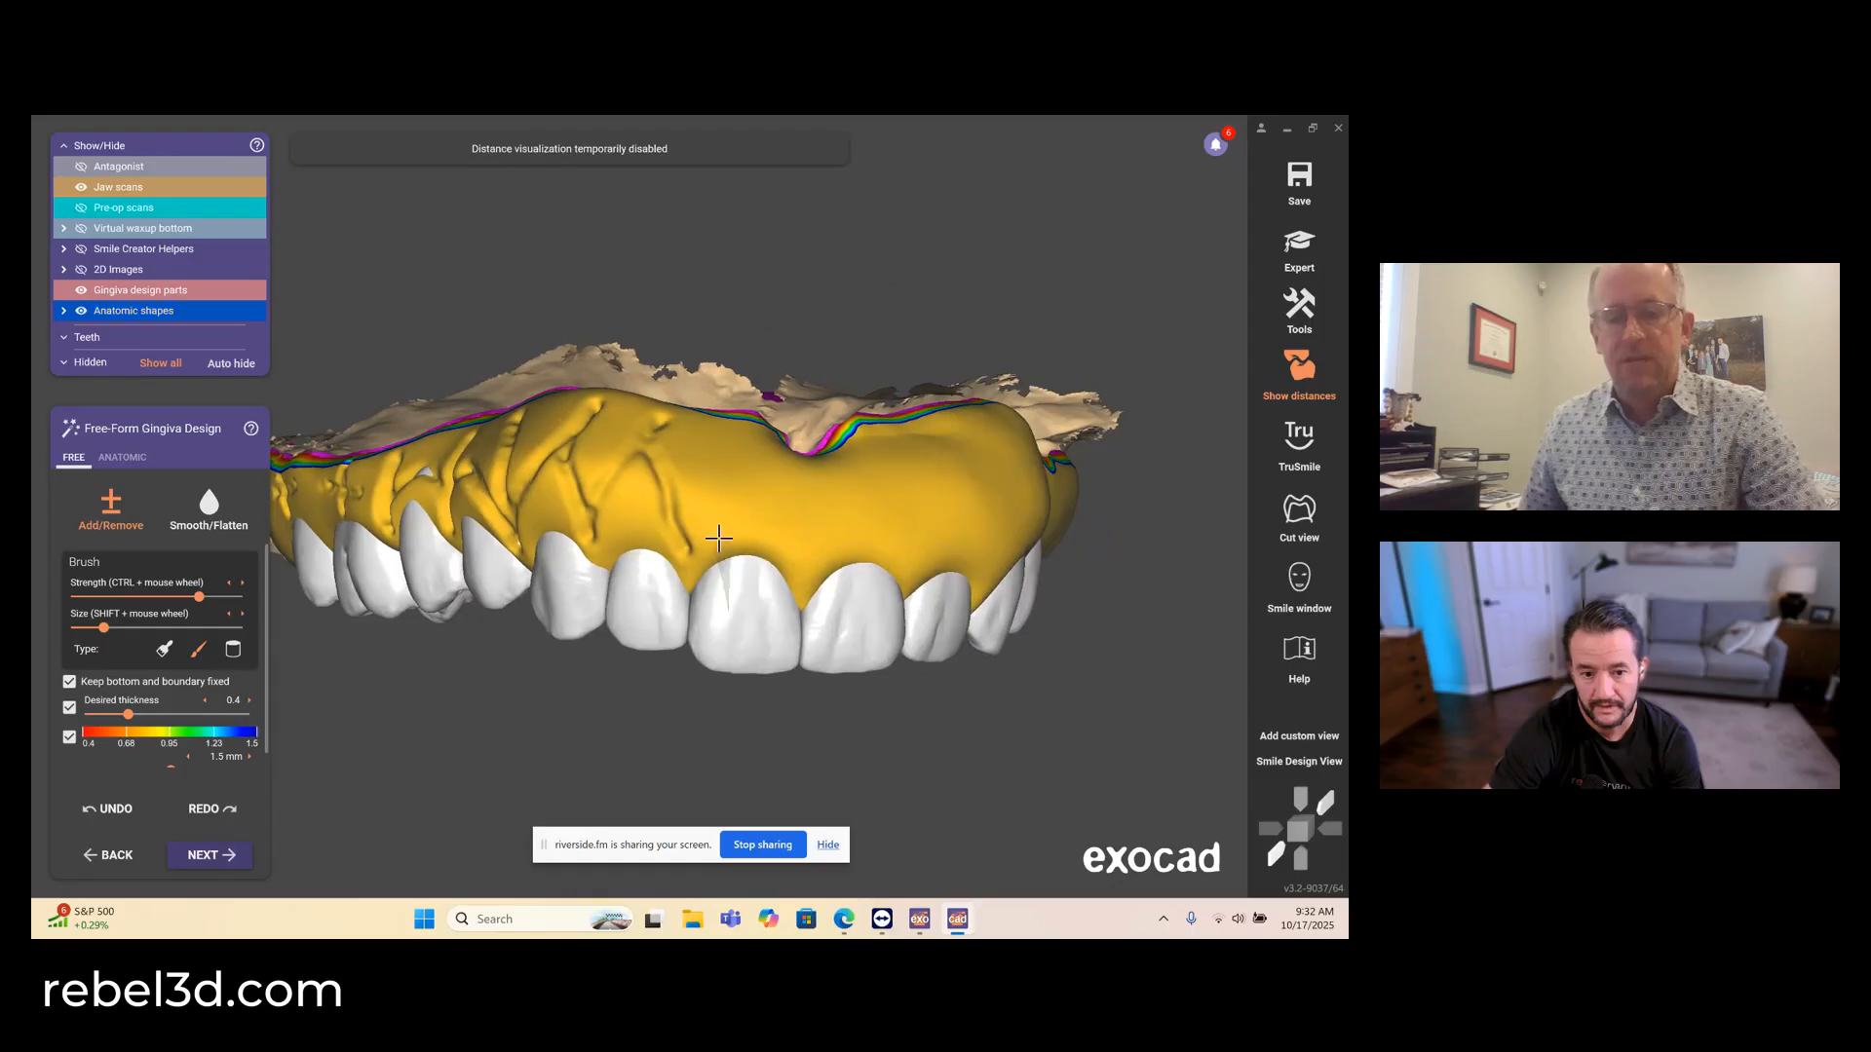
{"action": "left_click_drag", "start_coordinate": [690, 545], "coordinate": [699, 515]}
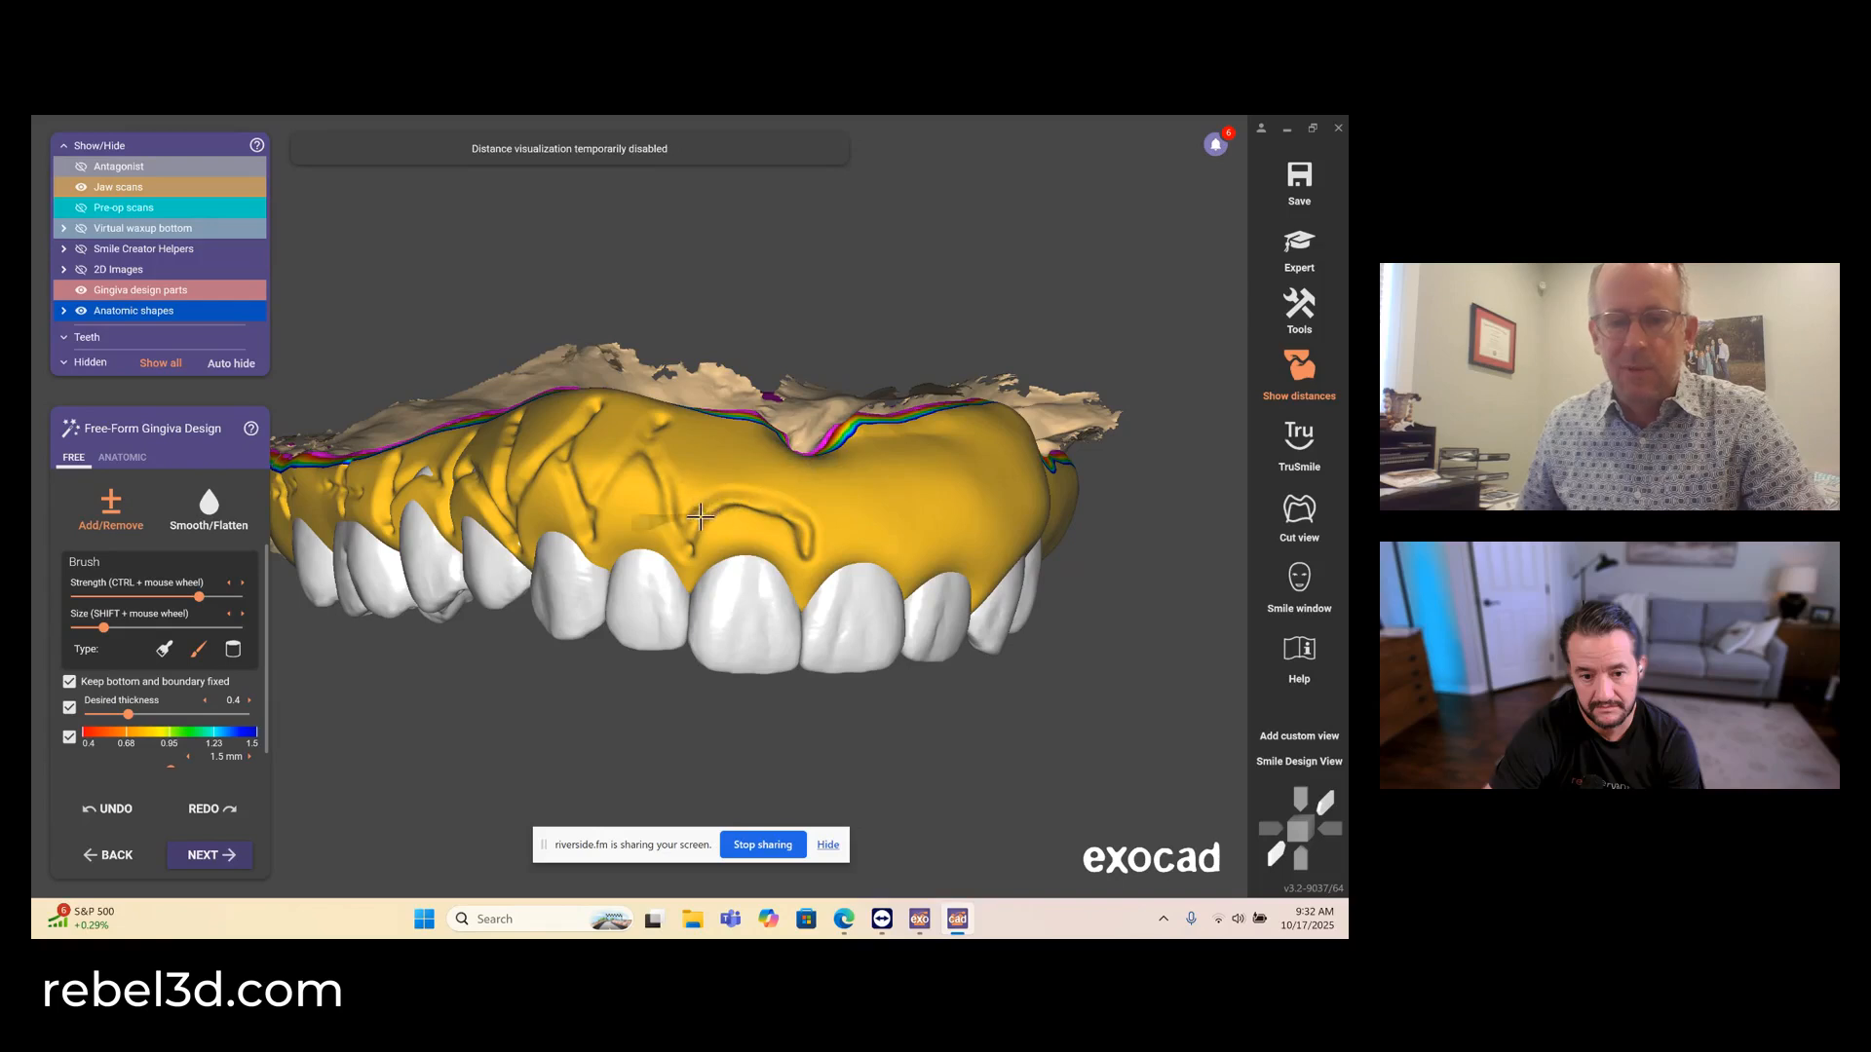
{"action": "right_click_drag", "start_coordinate": [699, 517], "coordinate": [682, 551]}
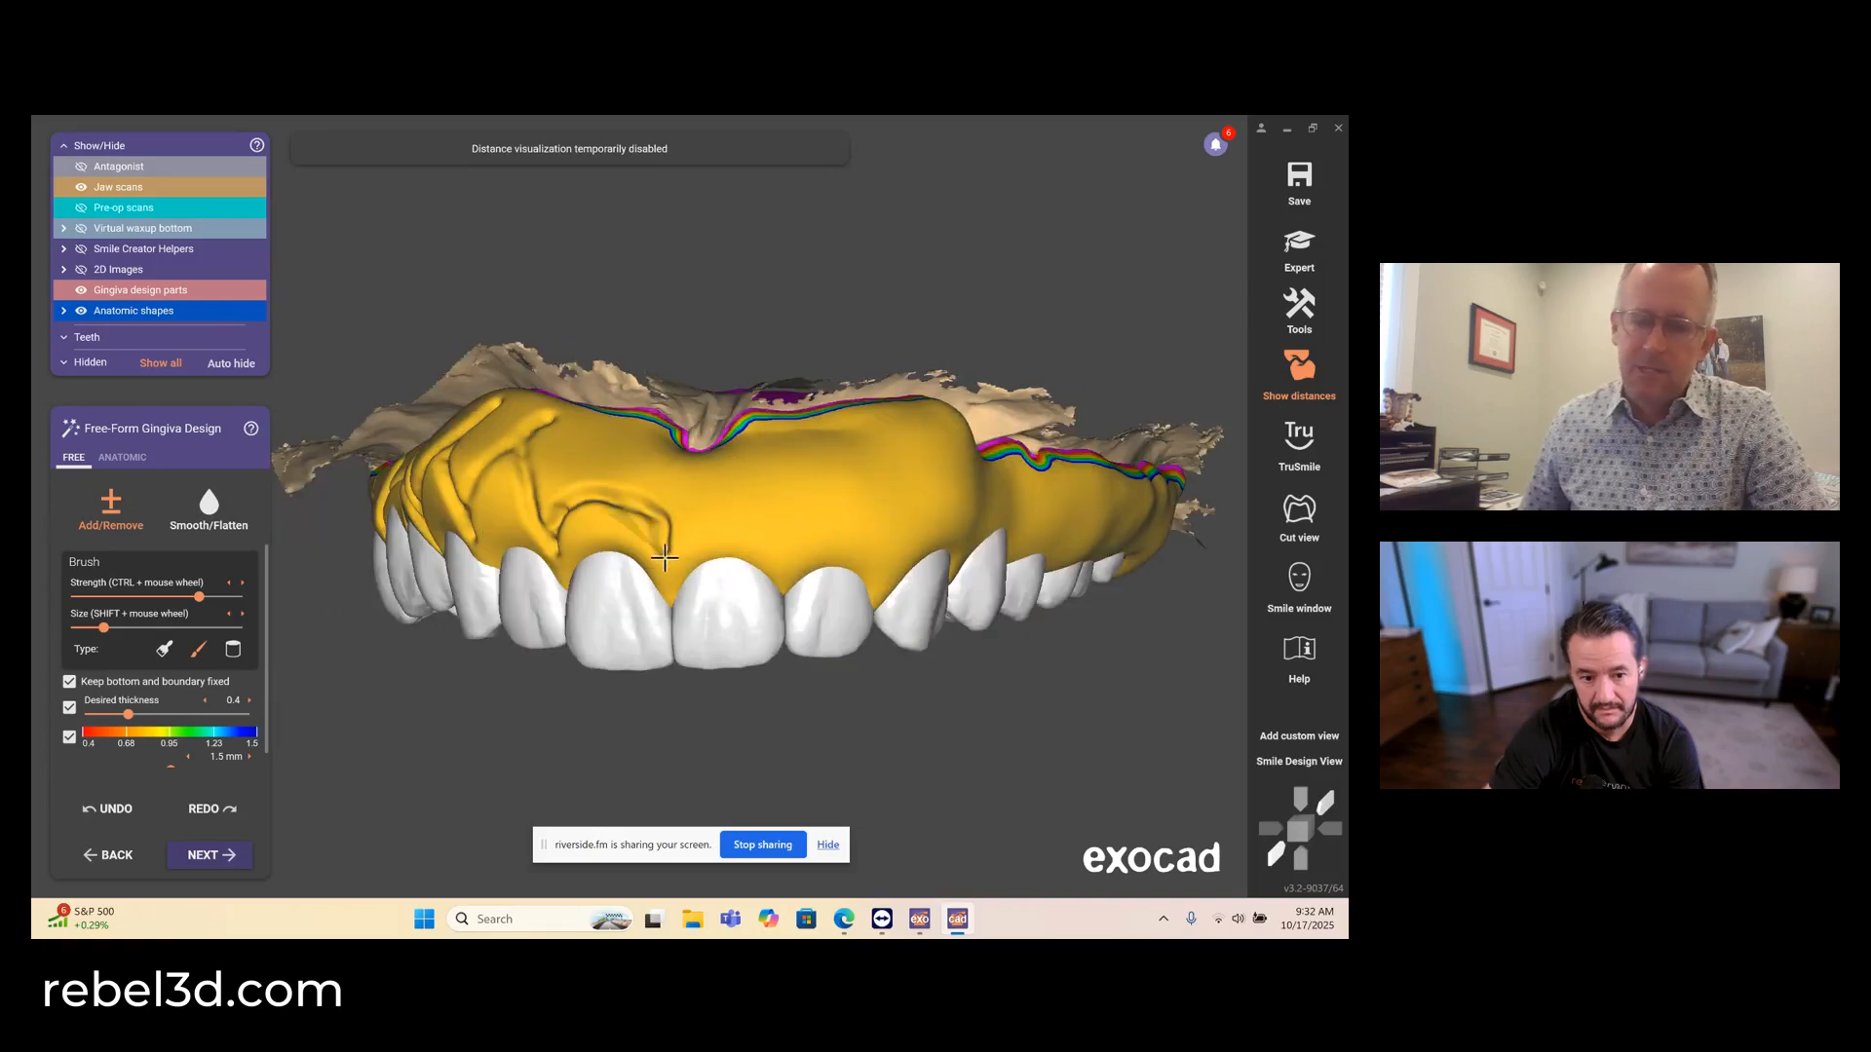
{"action": "mouse_move", "coordinate": [665, 556]}
{"action": "left_mouse_down"}
{"action": "mouse_move", "coordinate": [781, 531]}
{"action": "mouse_move", "coordinate": [770, 483]}
{"action": "mouse_move", "coordinate": [719, 507]}
{"action": "left_mouse_up"}
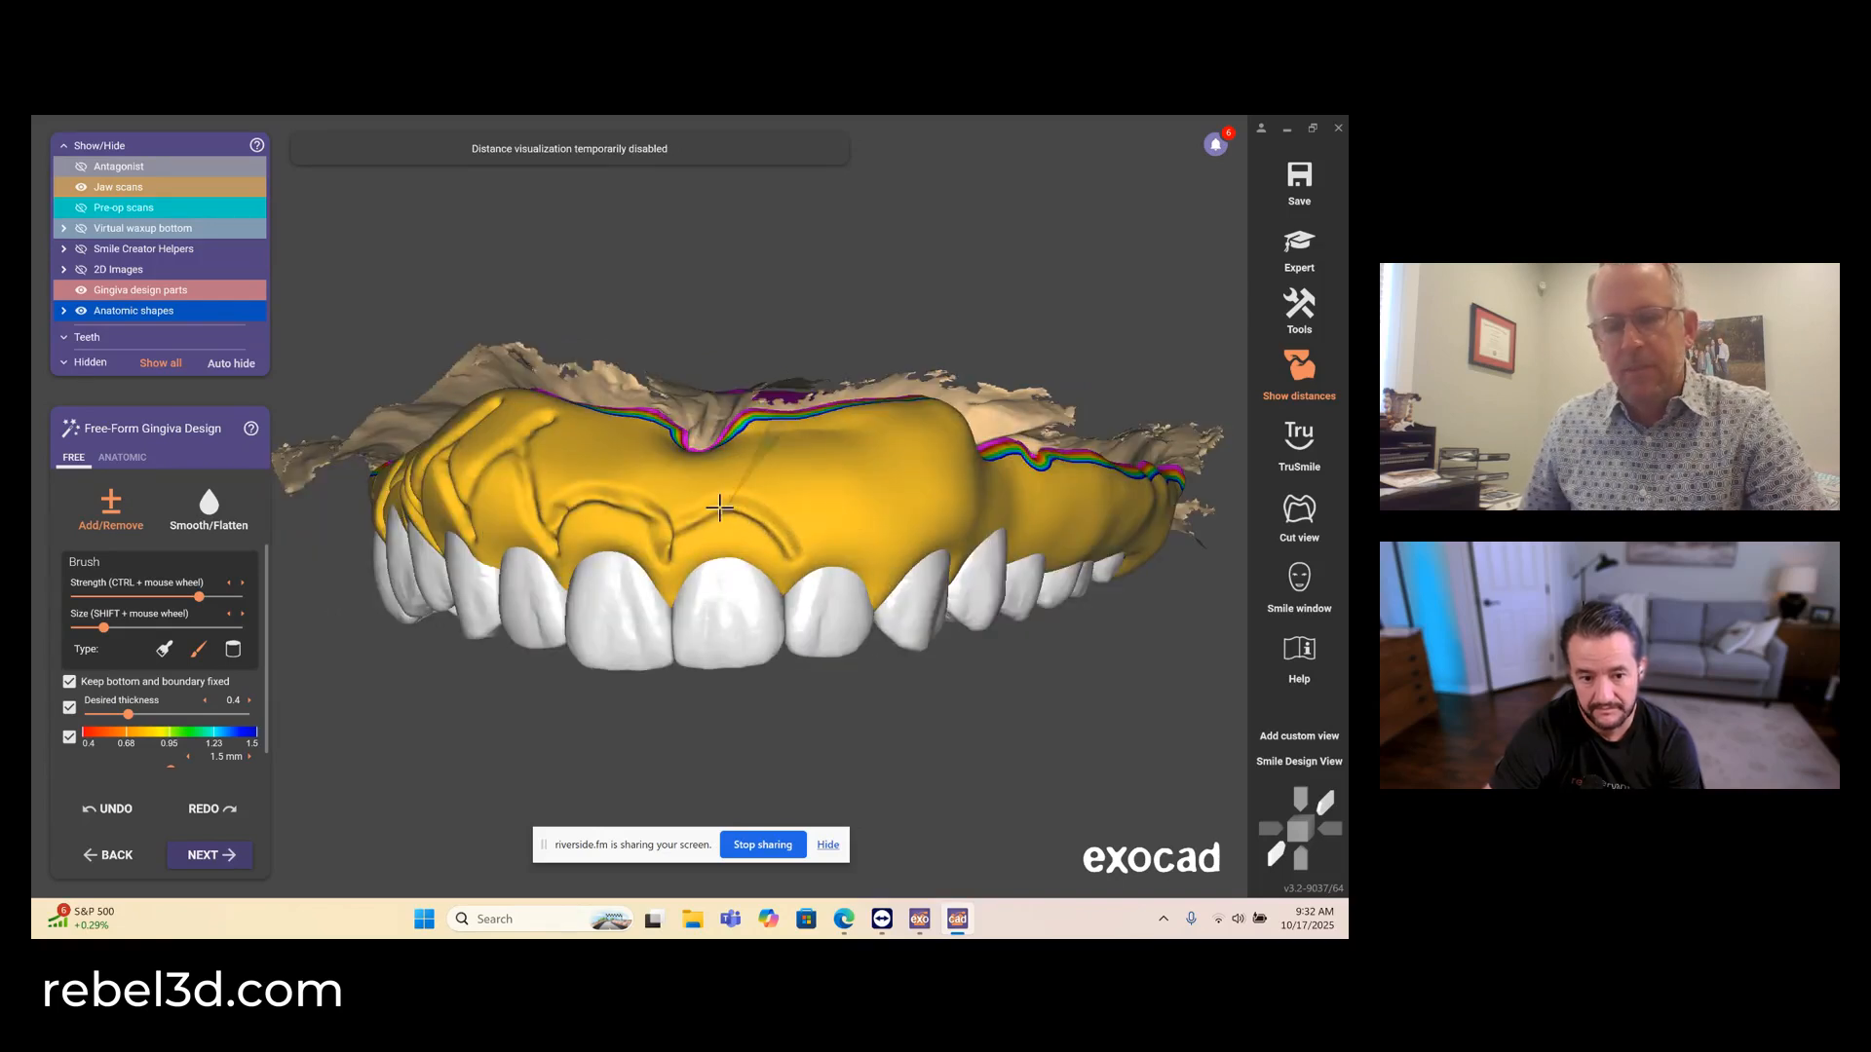
{"action": "right_click_drag", "start_coordinate": [732, 552], "coordinate": [722, 550]}
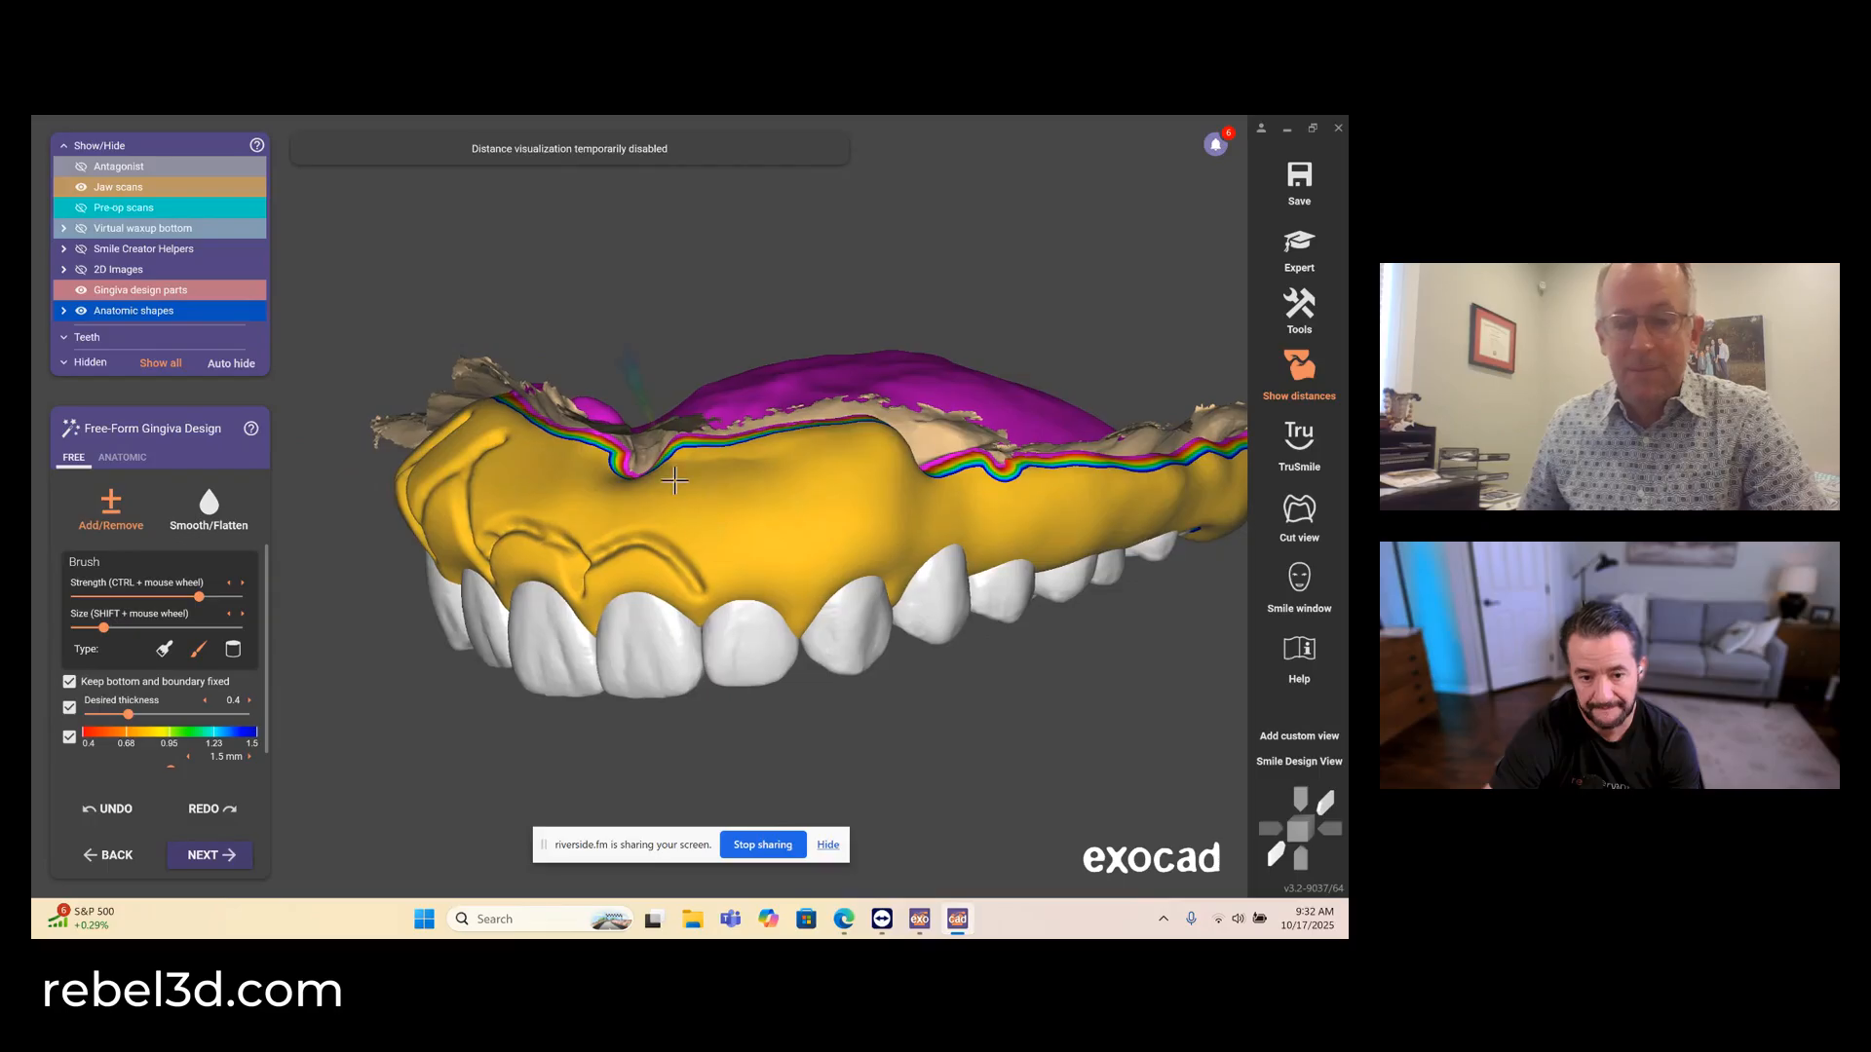
{"action": "mouse_move", "coordinate": [669, 474]}
{"action": "left_mouse_down"}
{"action": "mouse_move", "coordinate": [700, 579]}
{"action": "mouse_move", "coordinate": [739, 501]}
{"action": "mouse_move", "coordinate": [794, 623]}
{"action": "mouse_move", "coordinate": [795, 515]}
{"action": "left_mouse_up"}
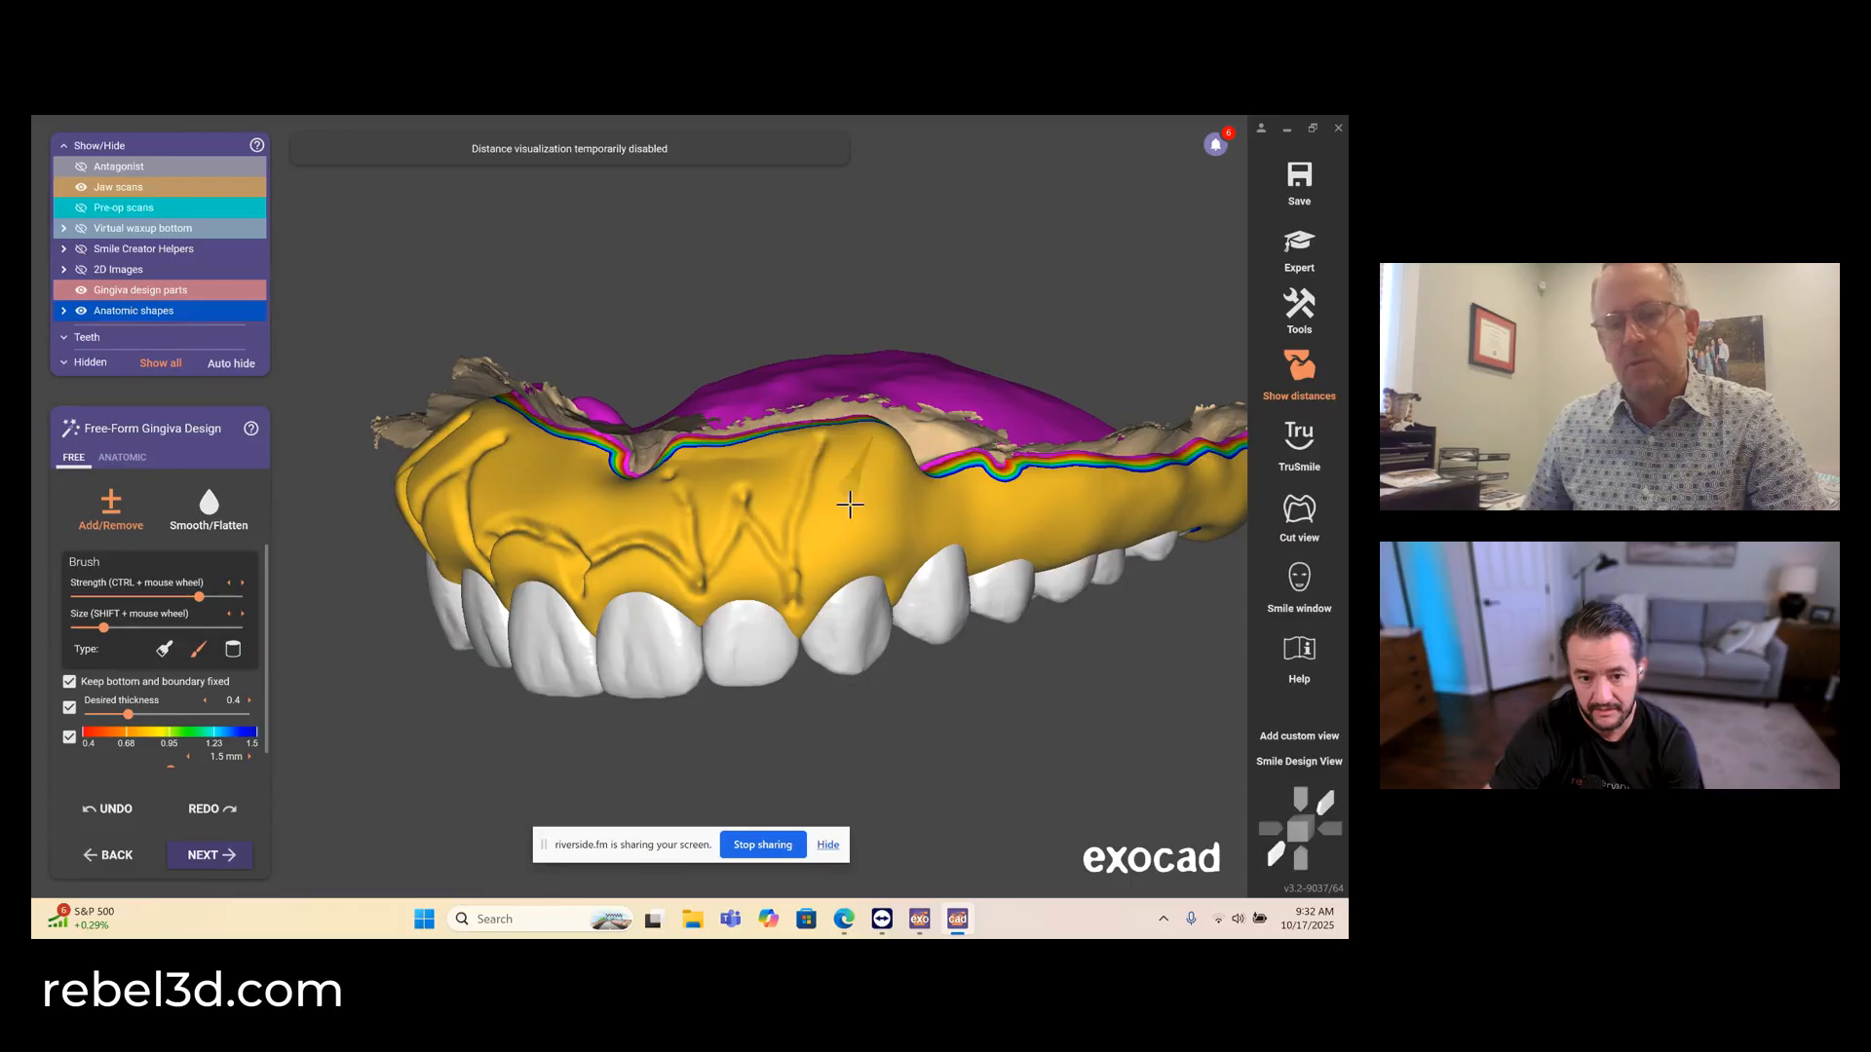
- Continue the root contours across the facial gingiva above the upper left canine and premolars
{"action": "right_click_drag", "start_coordinate": [850, 503], "coordinate": [848, 506]}
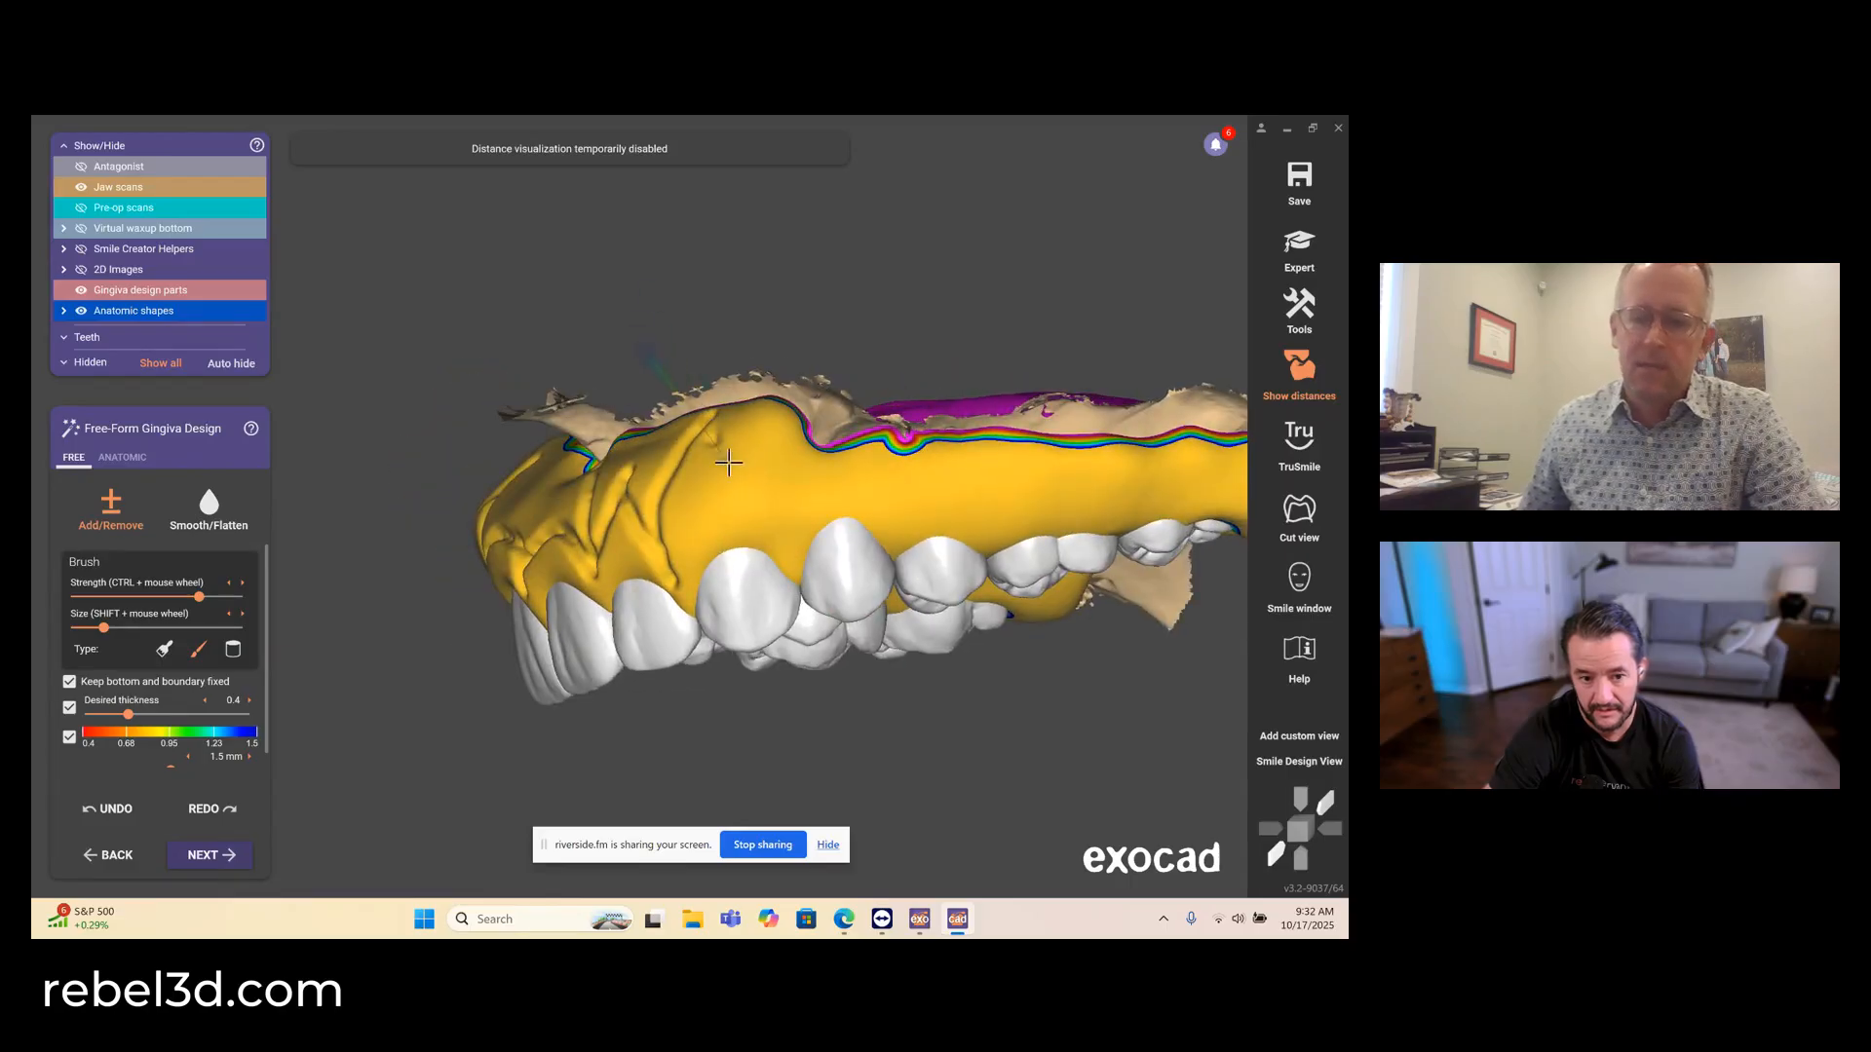
{"action": "left_click_drag", "start_coordinate": [777, 534], "coordinate": [761, 479]}
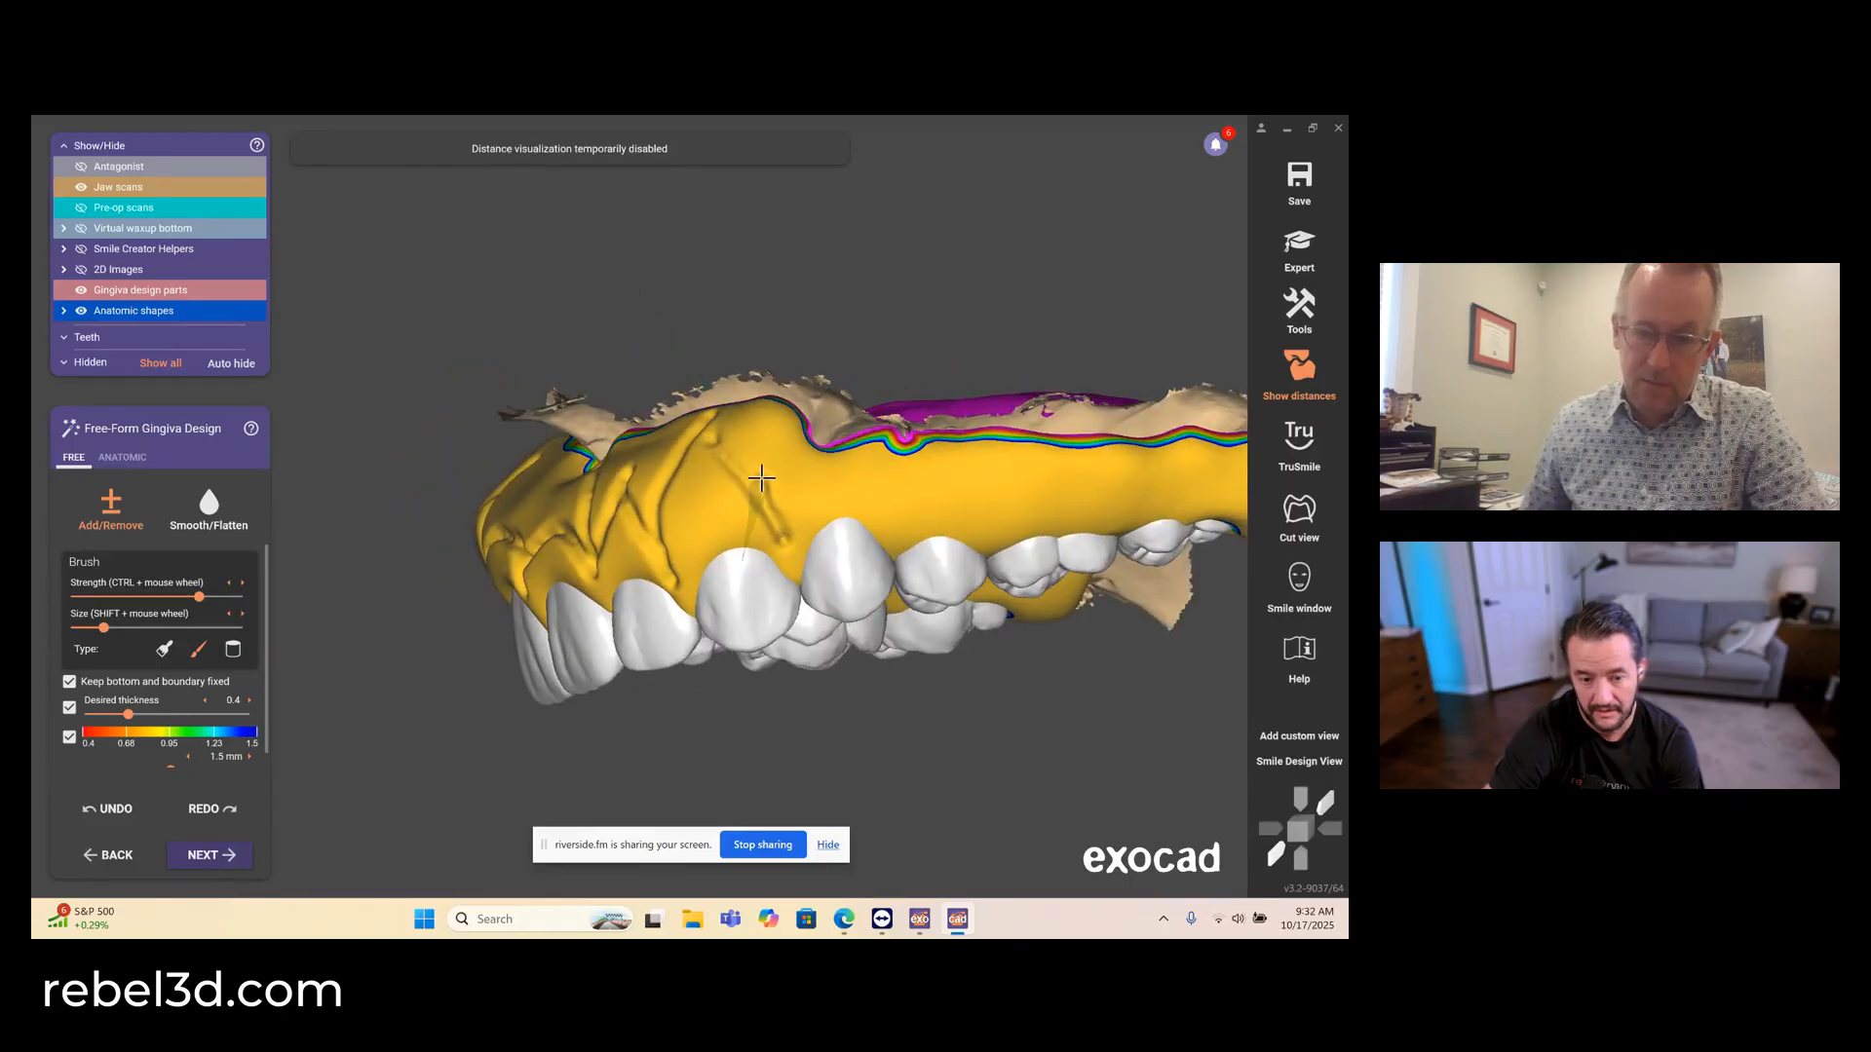
{"action": "right_click_drag", "start_coordinate": [761, 478], "coordinate": [905, 553]}
{"action": "mouse_move", "coordinate": [905, 553]}
{"action": "left_mouse_down"}
{"action": "mouse_move", "coordinate": [899, 507]}
{"action": "mouse_move", "coordinate": [792, 485]}
{"action": "mouse_move", "coordinate": [800, 447]}
{"action": "mouse_move", "coordinate": [783, 475]}
{"action": "left_mouse_up"}
{"action": "right_click_drag", "start_coordinate": [809, 638], "coordinate": [806, 548]}
{"action": "mouse_move", "coordinate": [873, 509]}
{"action": "left_mouse_down"}
{"action": "mouse_move", "coordinate": [926, 483]}
{"action": "mouse_move", "coordinate": [951, 509]}
{"action": "mouse_move", "coordinate": [956, 489]}
{"action": "left_mouse_up"}
- Sculpt cross-shaped contours into the facial gingiva above the upper left first and second molars
{"action": "right_click_drag", "start_coordinate": [964, 448], "coordinate": [977, 414]}
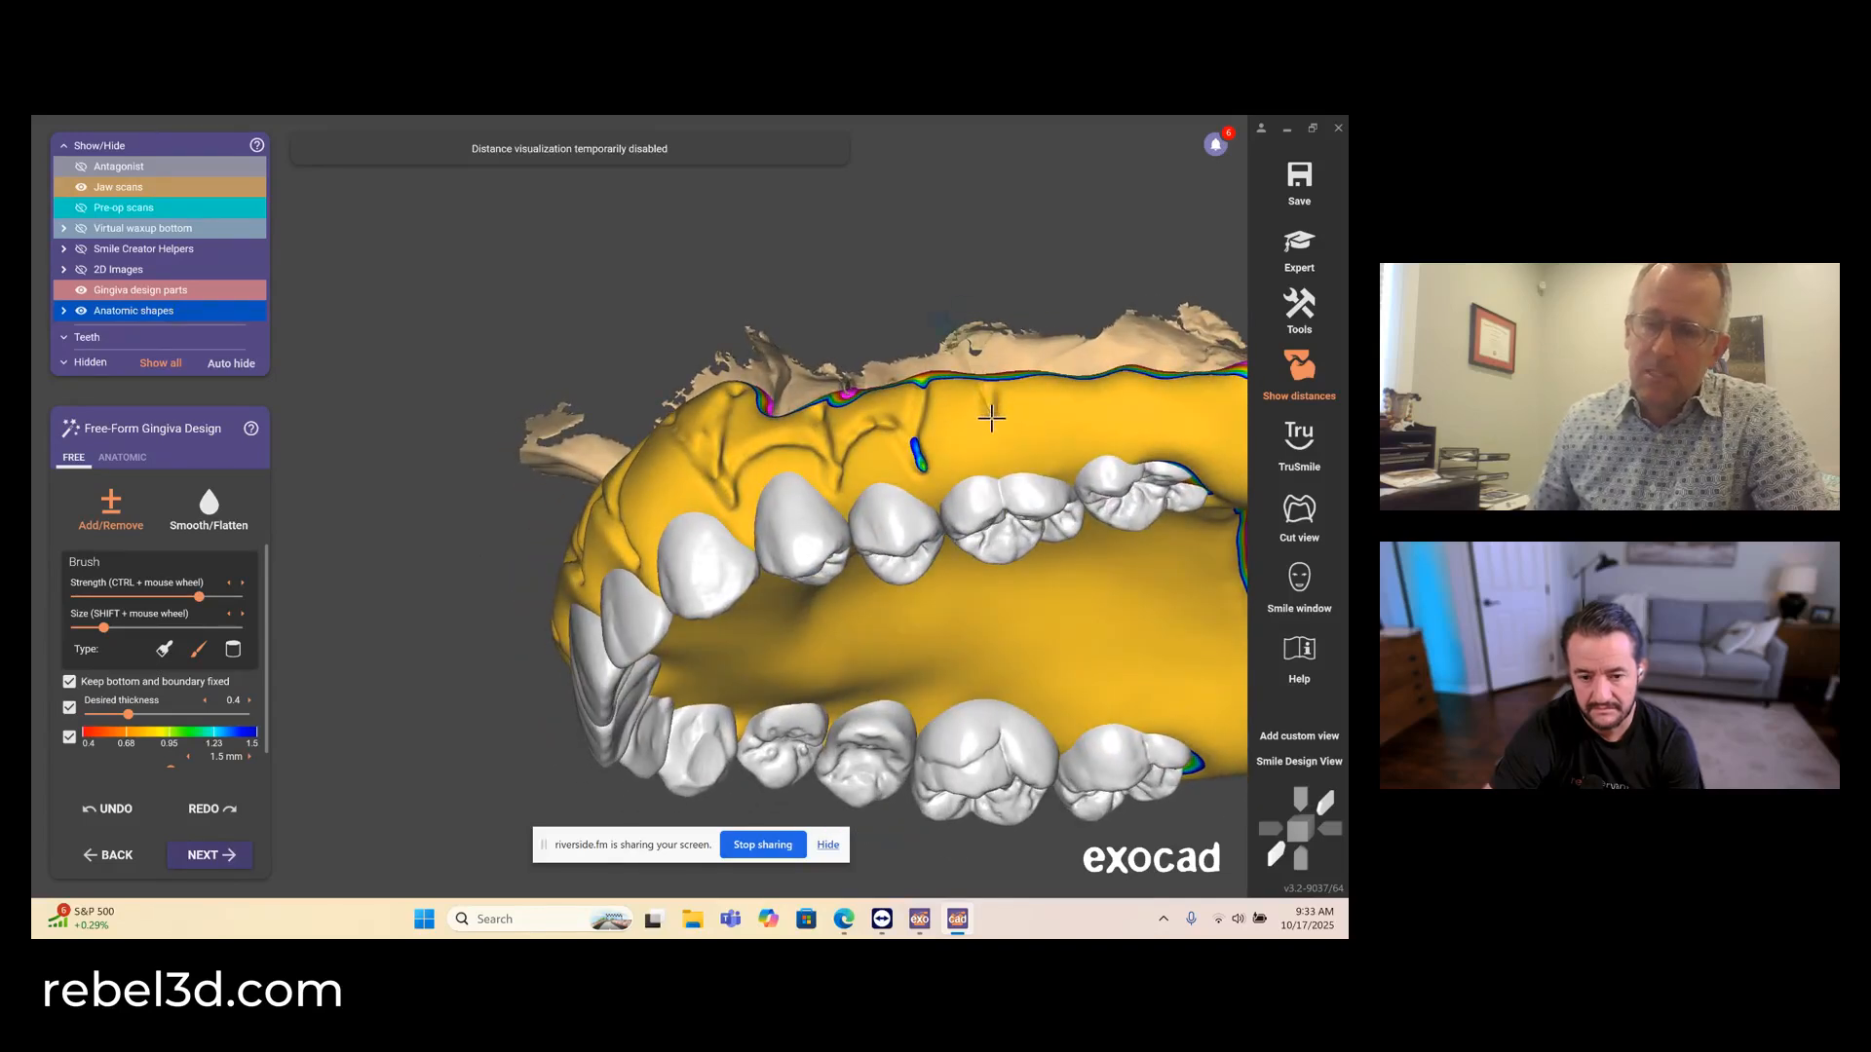
{"action": "mouse_move", "coordinate": [996, 447]}
{"action": "left_mouse_down"}
{"action": "mouse_move", "coordinate": [941, 417]}
{"action": "mouse_move", "coordinate": [1064, 417]}
{"action": "left_mouse_up"}
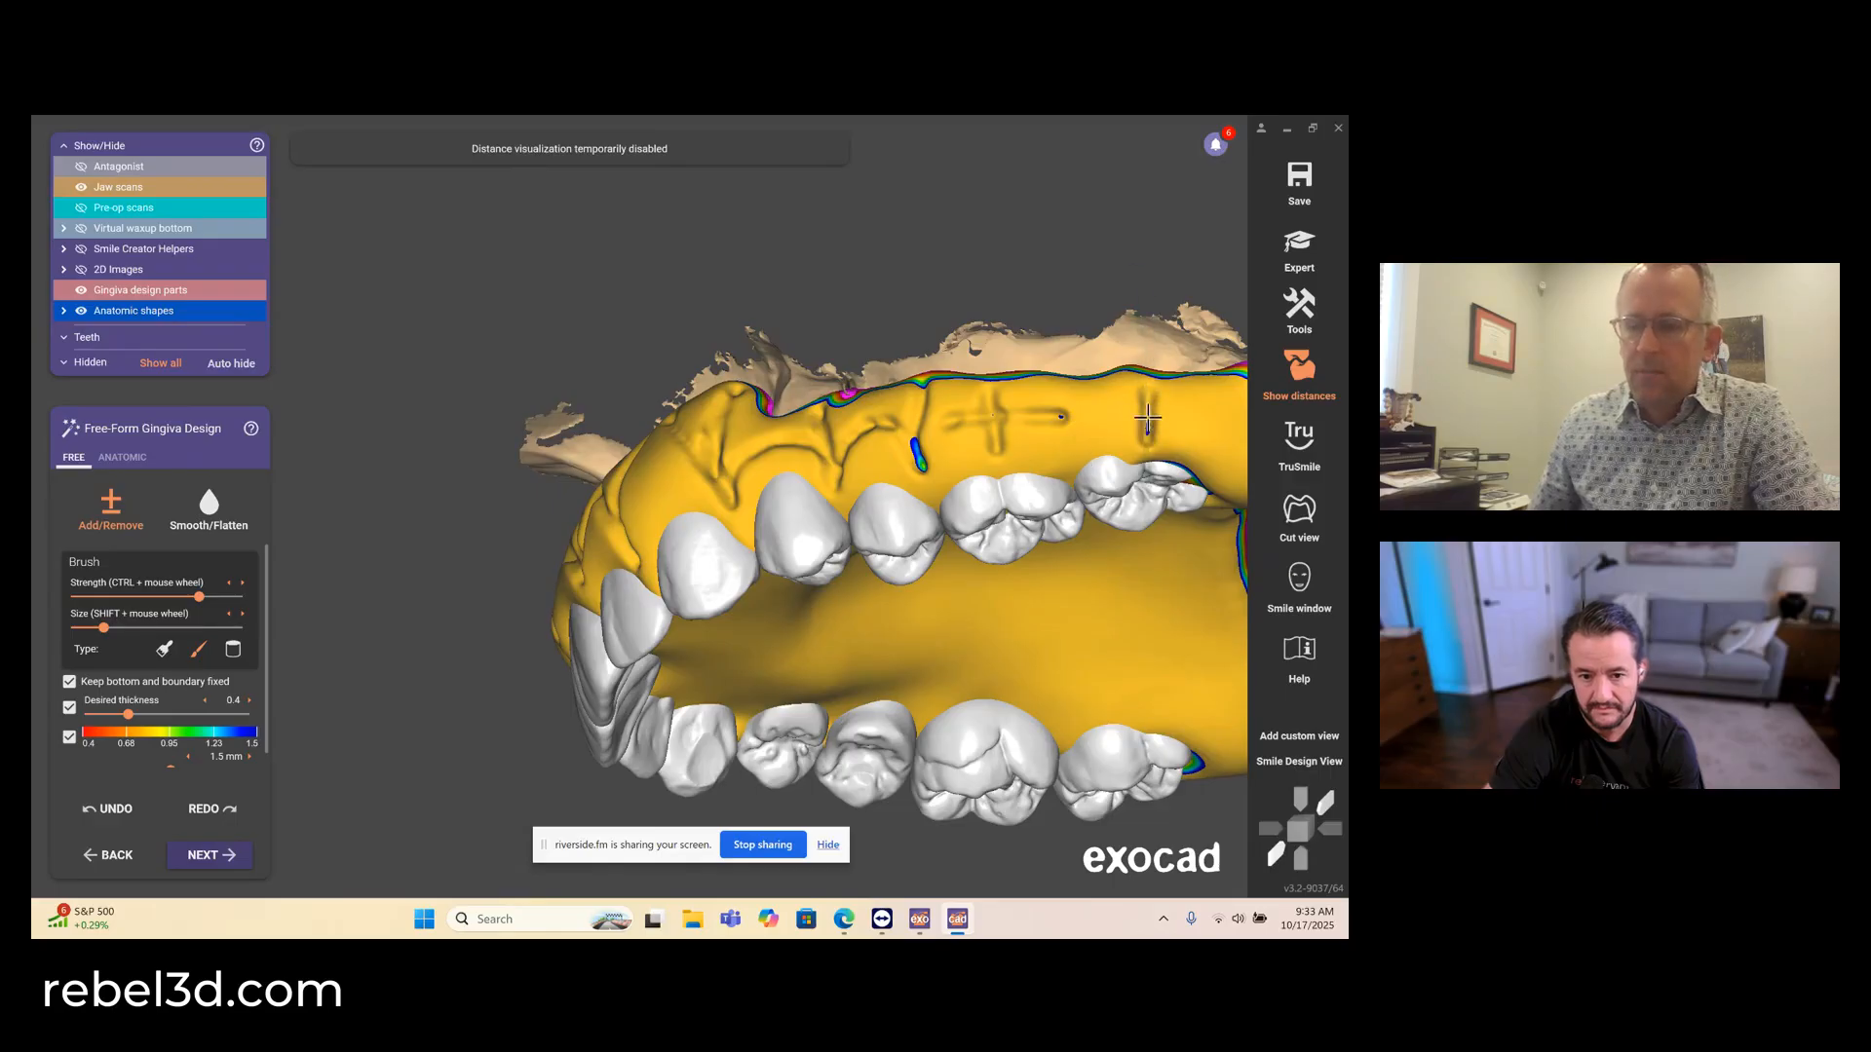
{"action": "left_click_drag", "start_coordinate": [1103, 415], "coordinate": [1207, 413]}
- Build up a raised gingival margin along the facial necks of the upper right molars and premolars
{"action": "right_click_drag", "start_coordinate": [975, 462], "coordinate": [960, 462]}
{"action": "right_click_drag", "start_coordinate": [623, 575], "coordinate": [610, 620]}
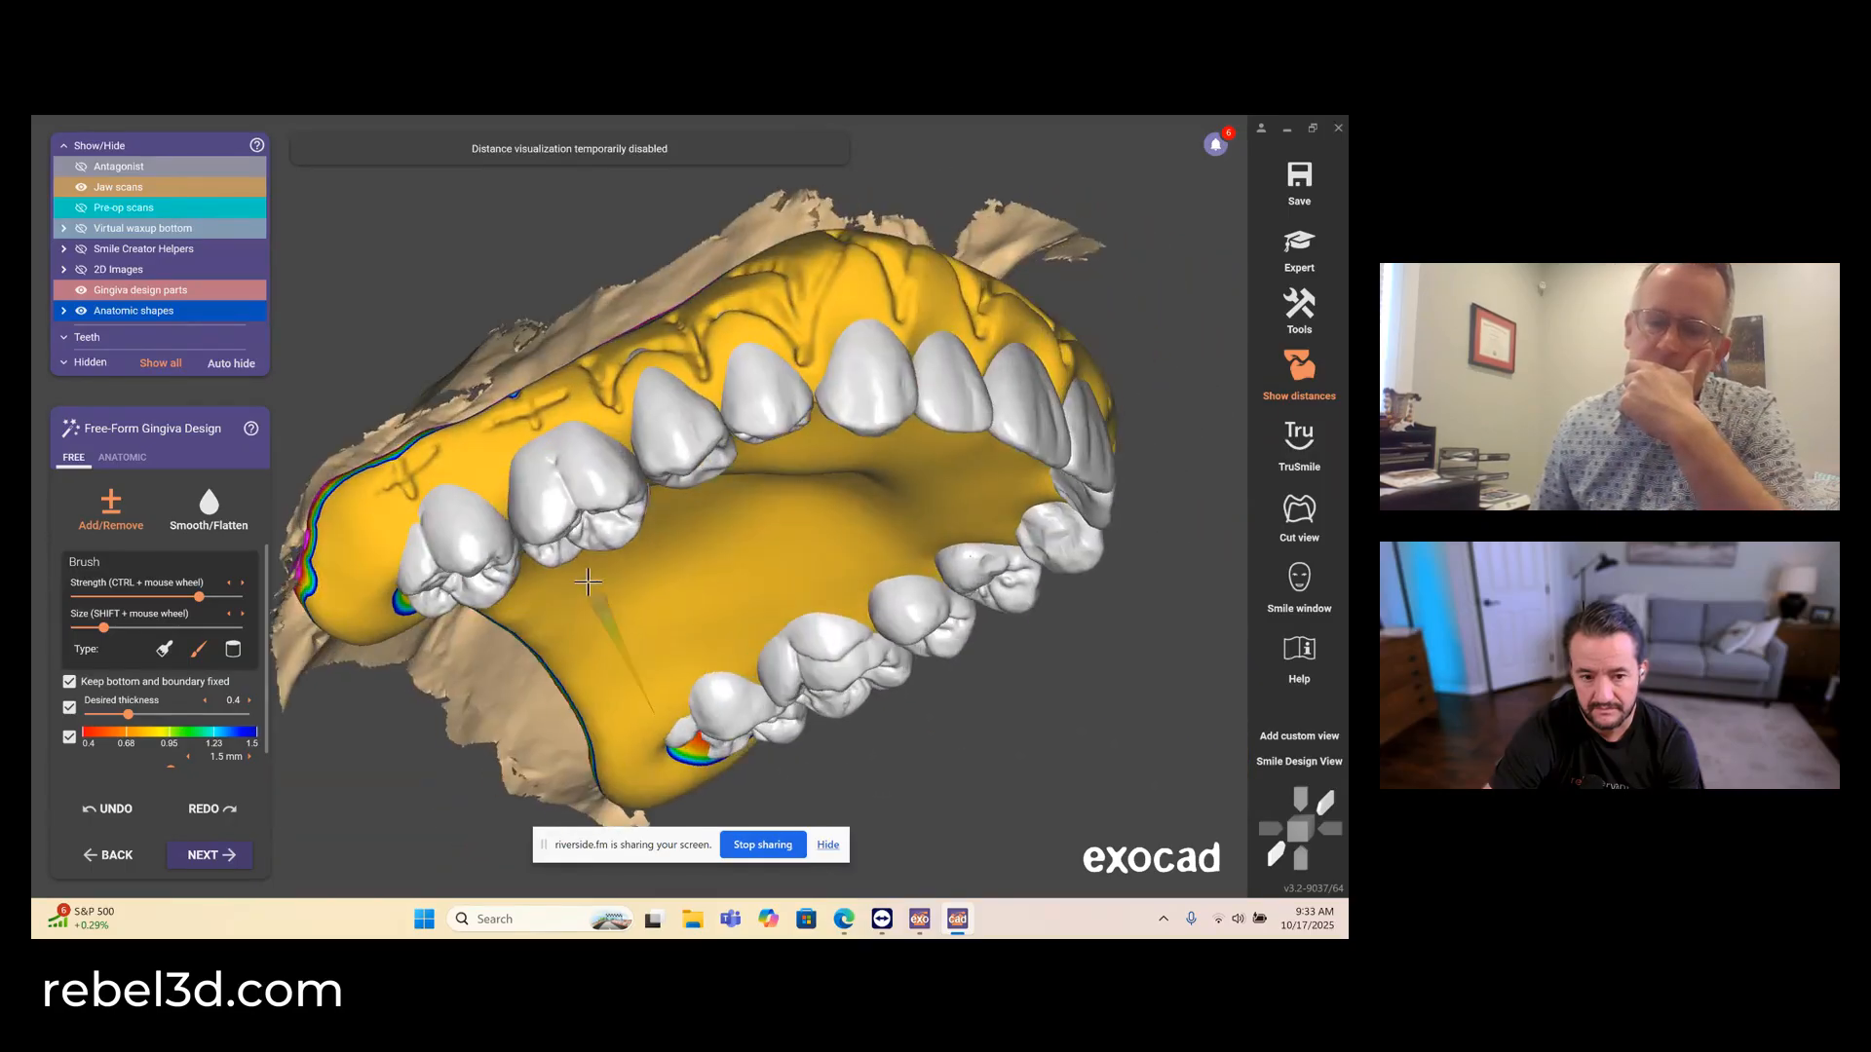
{"action": "mouse_move", "coordinate": [396, 564]}
{"action": "left_mouse_down"}
{"action": "mouse_move", "coordinate": [419, 507]}
{"action": "mouse_move", "coordinate": [484, 494]}
{"action": "mouse_move", "coordinate": [431, 490]}
{"action": "left_mouse_up"}
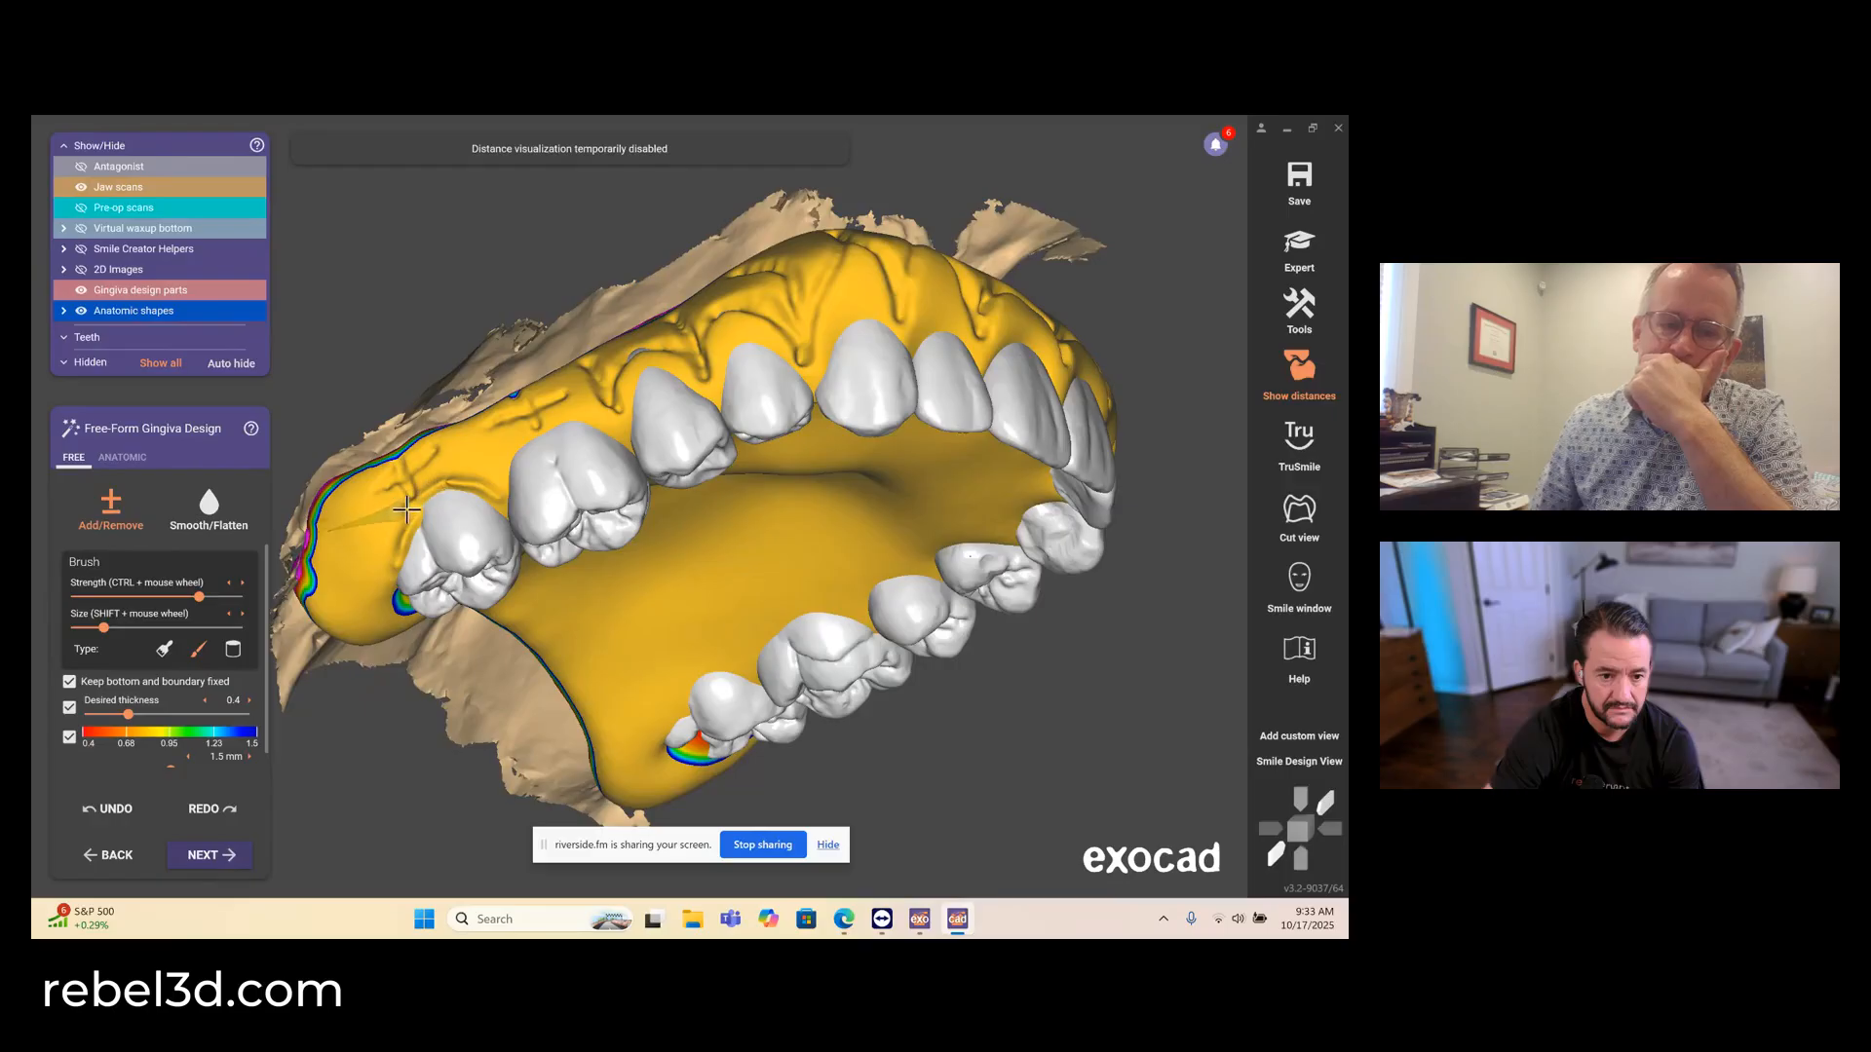
{"action": "right_click_drag", "start_coordinate": [406, 508], "coordinate": [506, 489]}
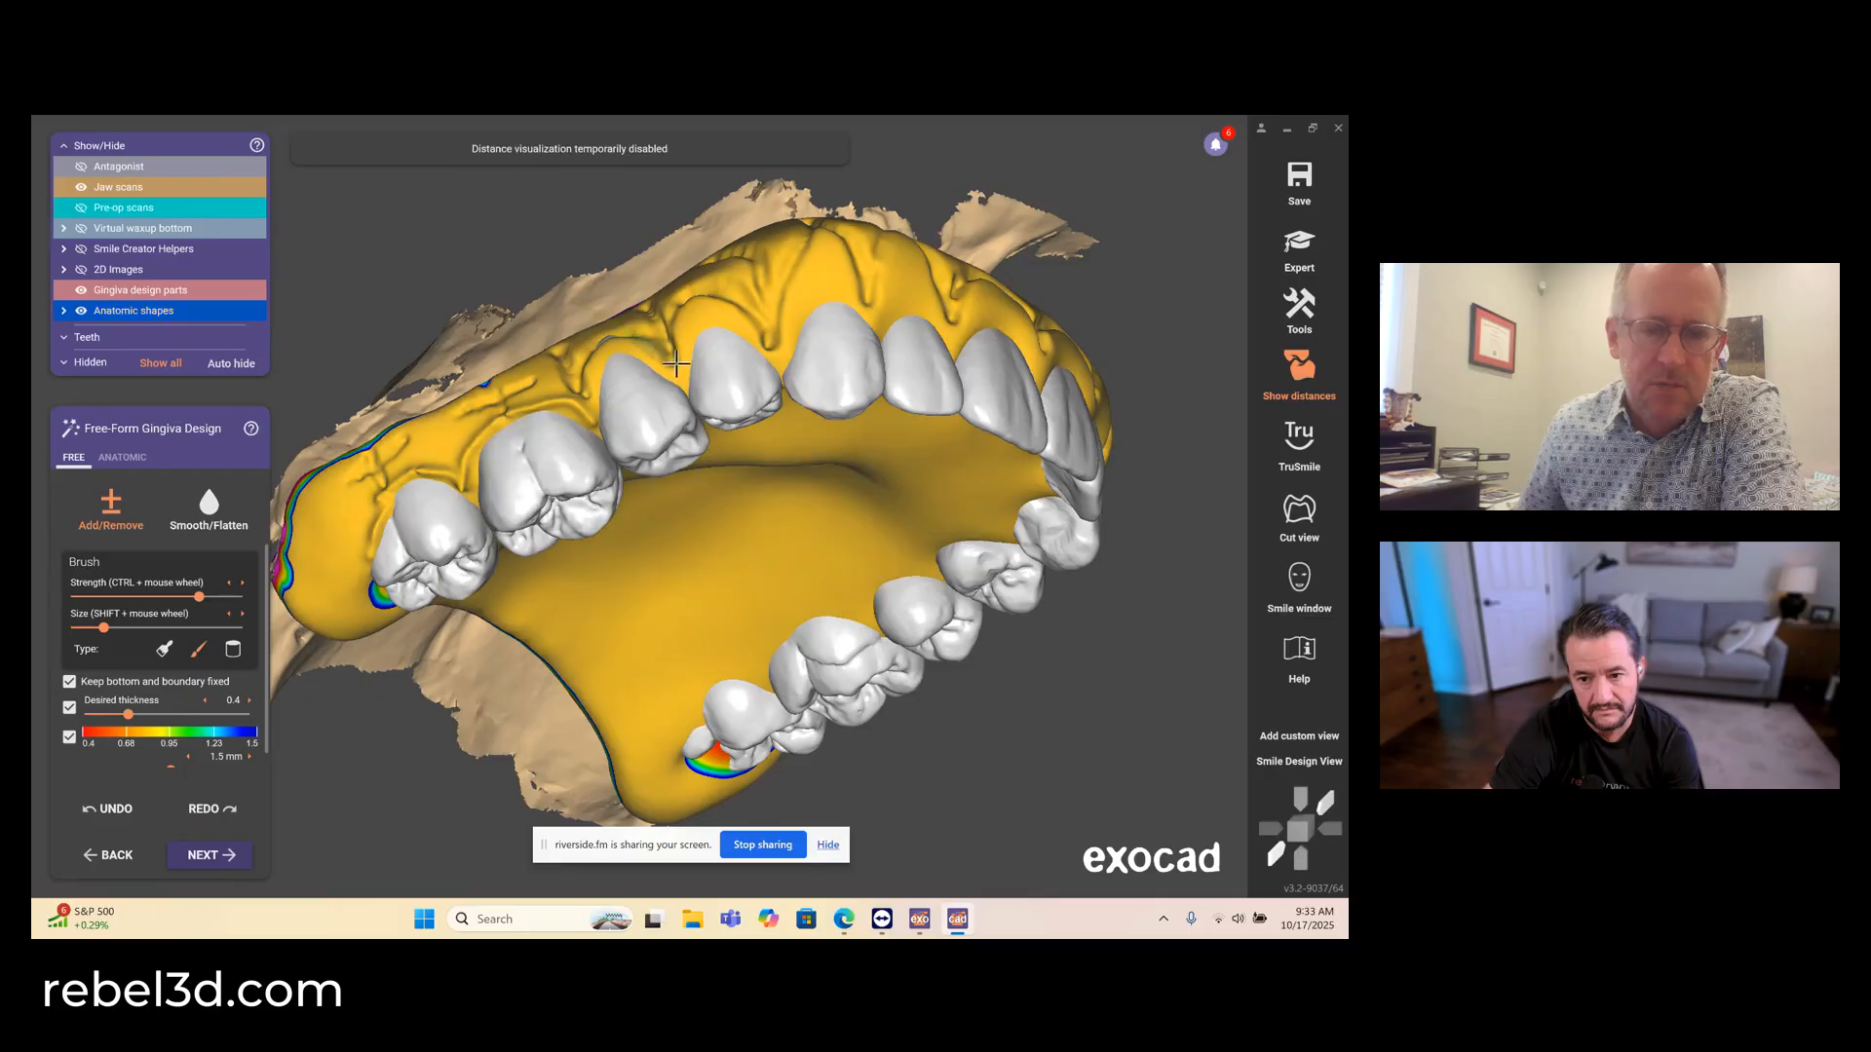
{"action": "right_click_drag", "start_coordinate": [745, 346], "coordinate": [700, 362]}
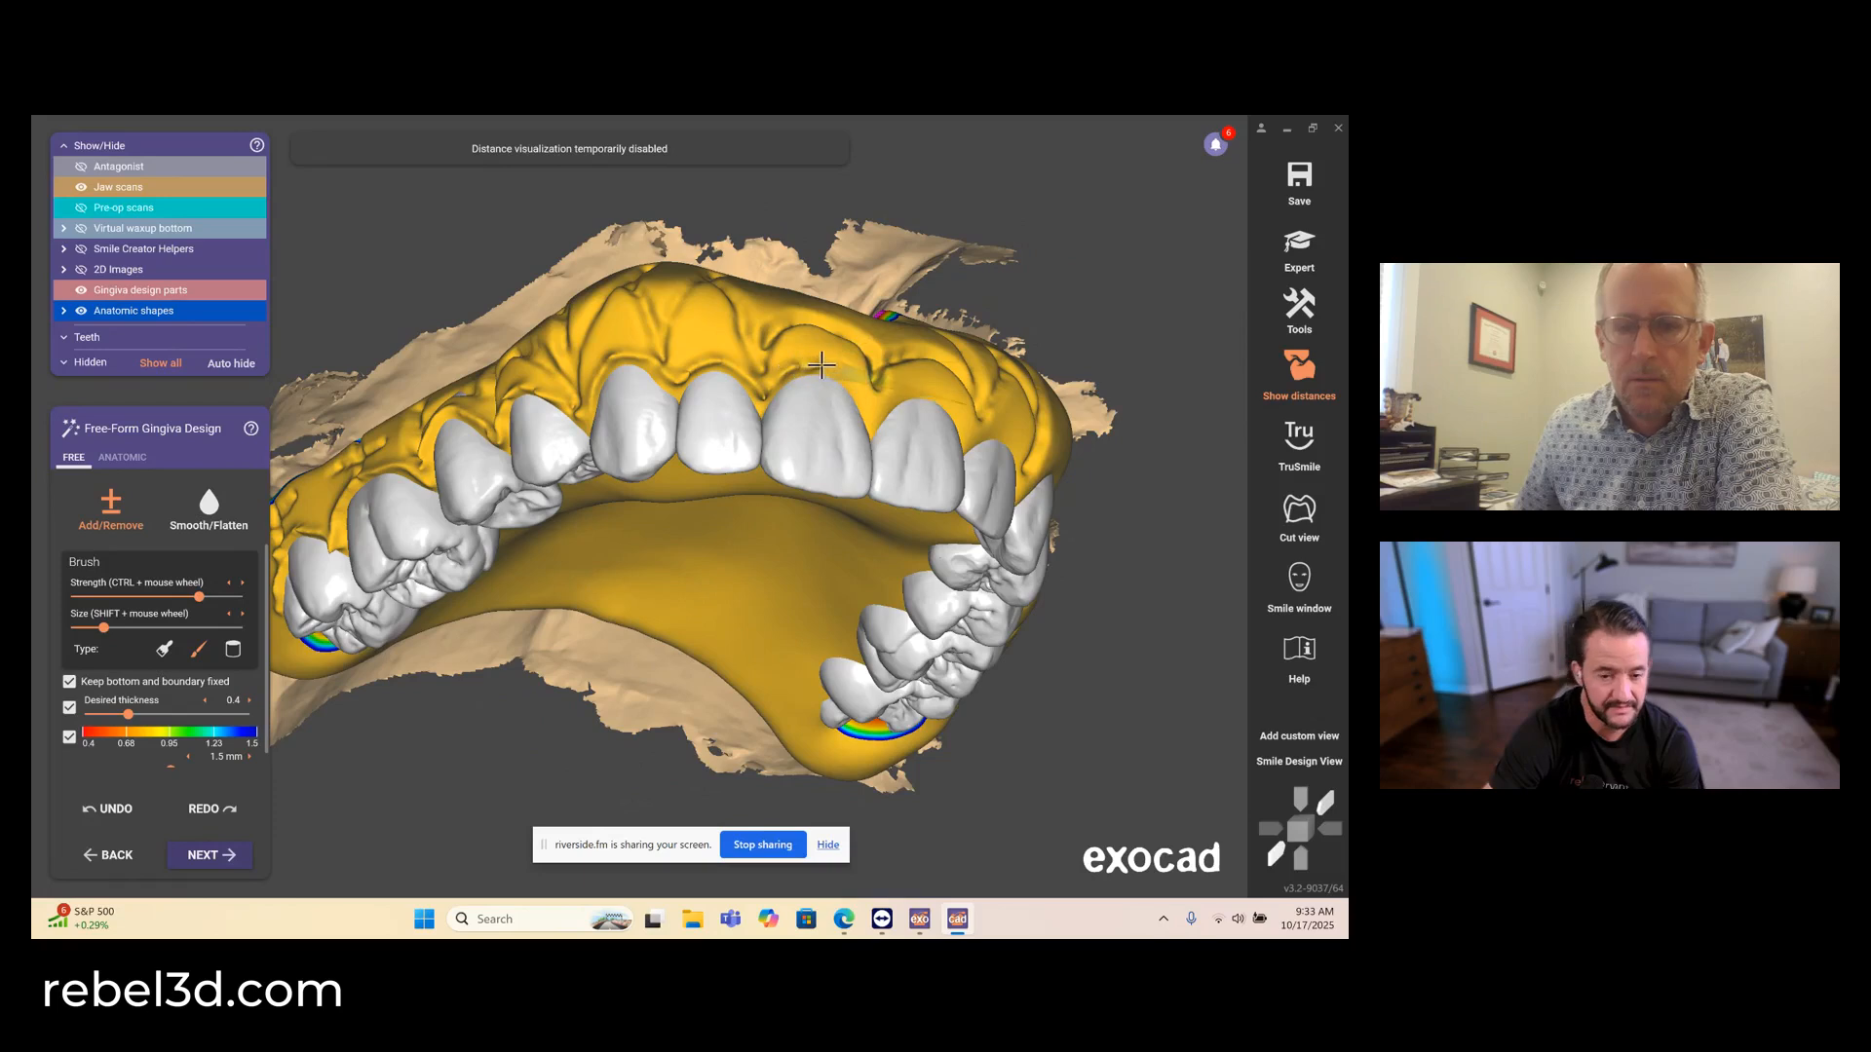
- Extend the raised facial gingival margin around the upper anterior teeth and along the upper left premolars and molars
{"action": "right_click_drag", "start_coordinate": [864, 428], "coordinate": [743, 416]}
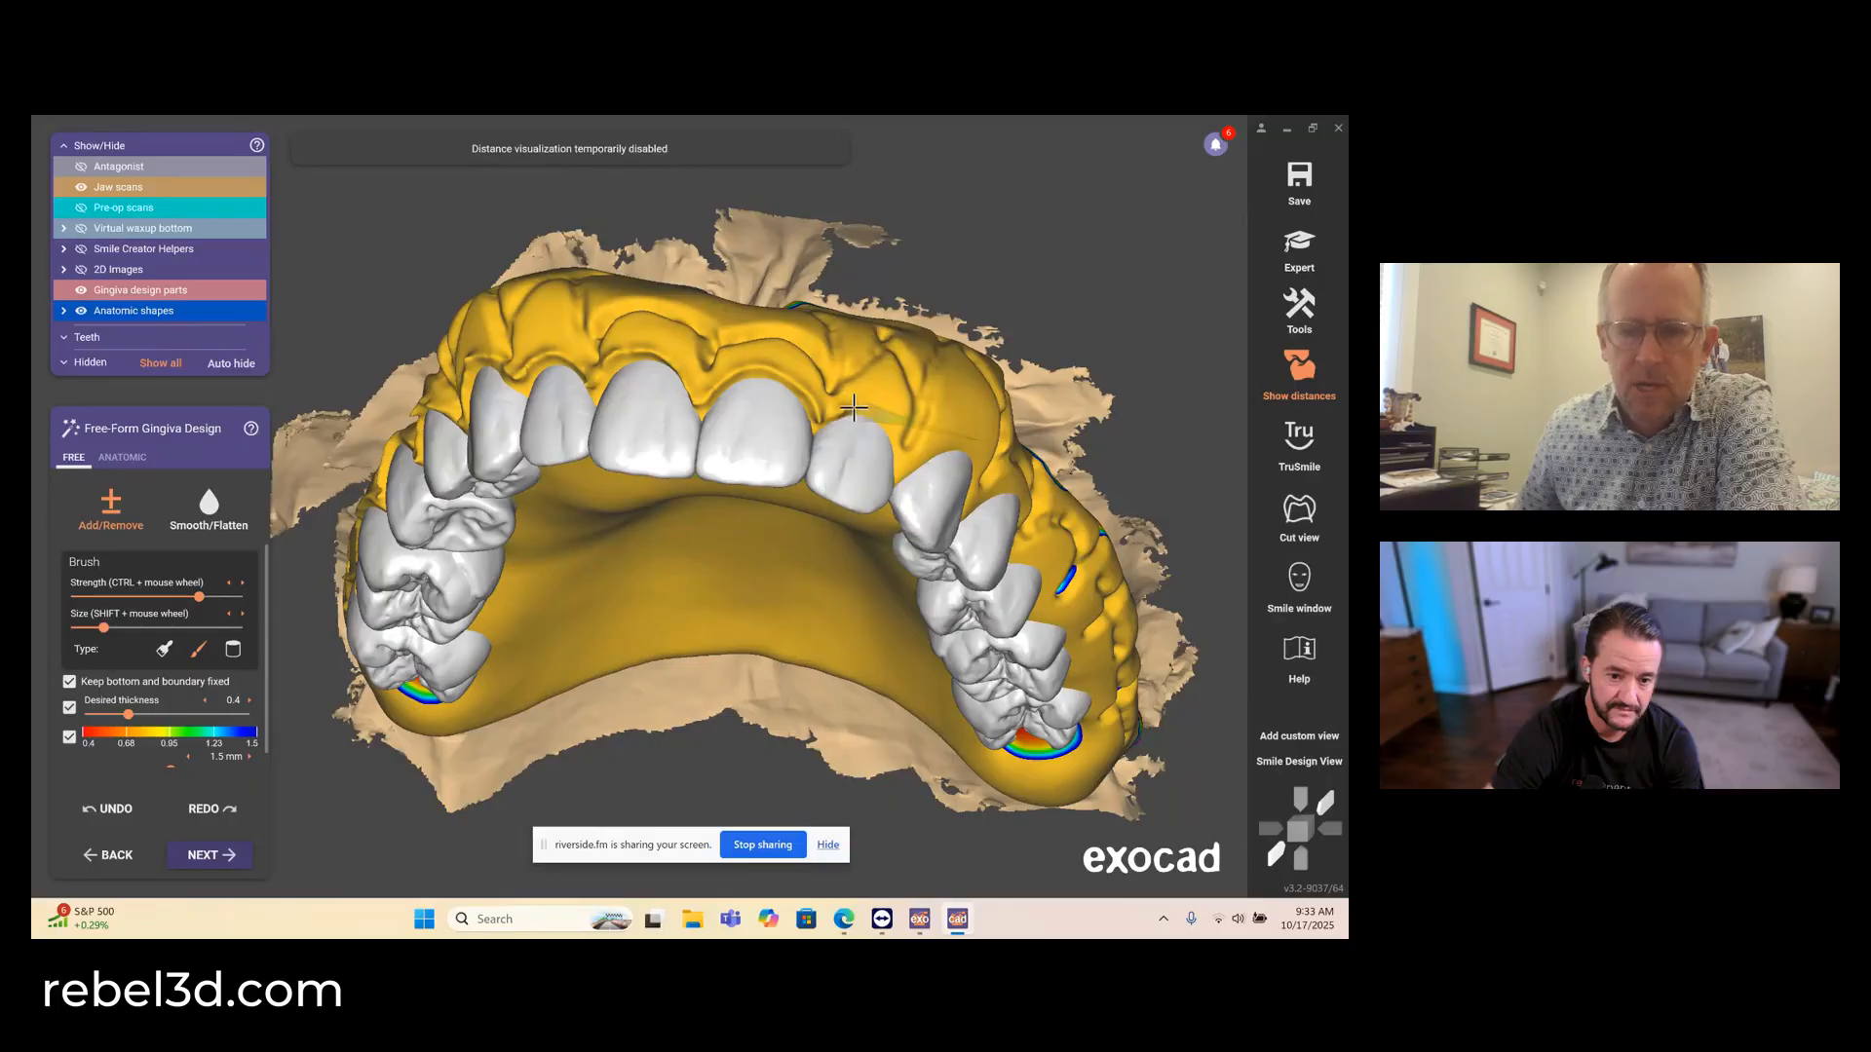
{"action": "right_click_drag", "start_coordinate": [897, 474], "coordinate": [800, 444]}
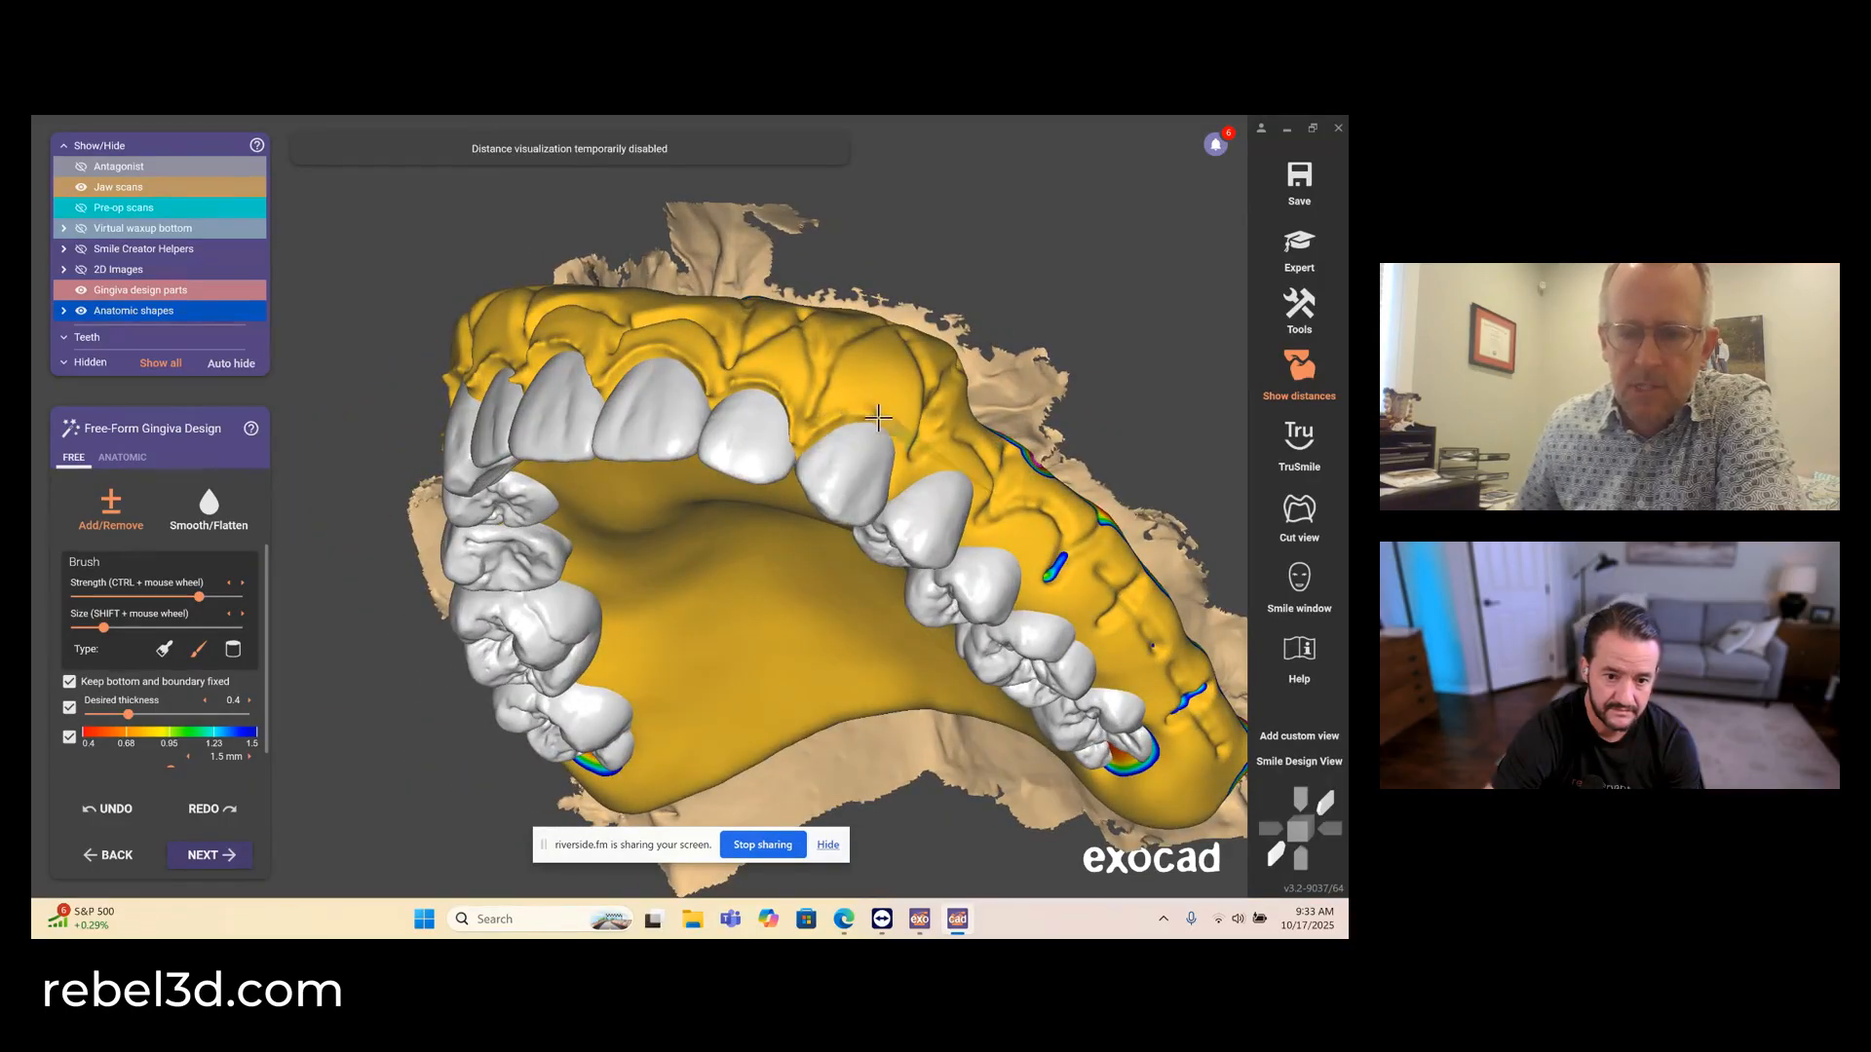
{"action": "right_click_drag", "start_coordinate": [892, 487], "coordinate": [796, 464]}
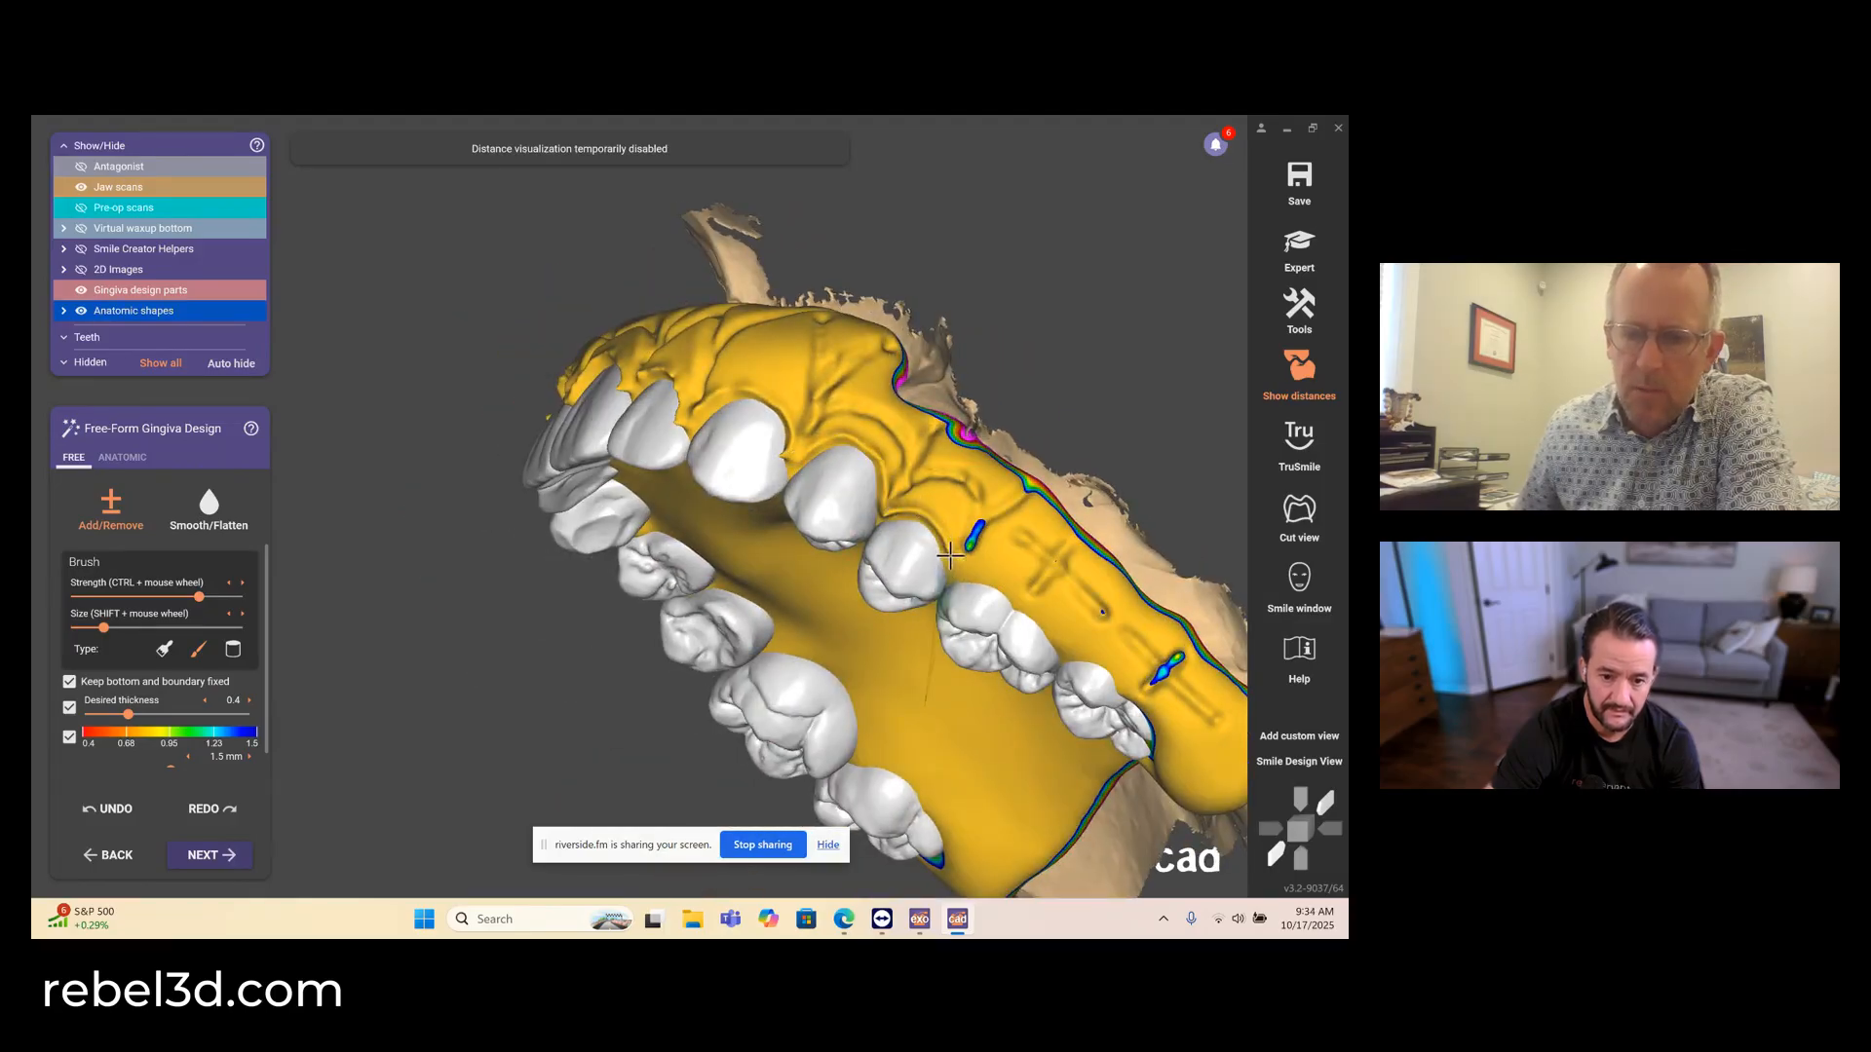
{"action": "right_click_drag", "start_coordinate": [954, 573], "coordinate": [1013, 555]}
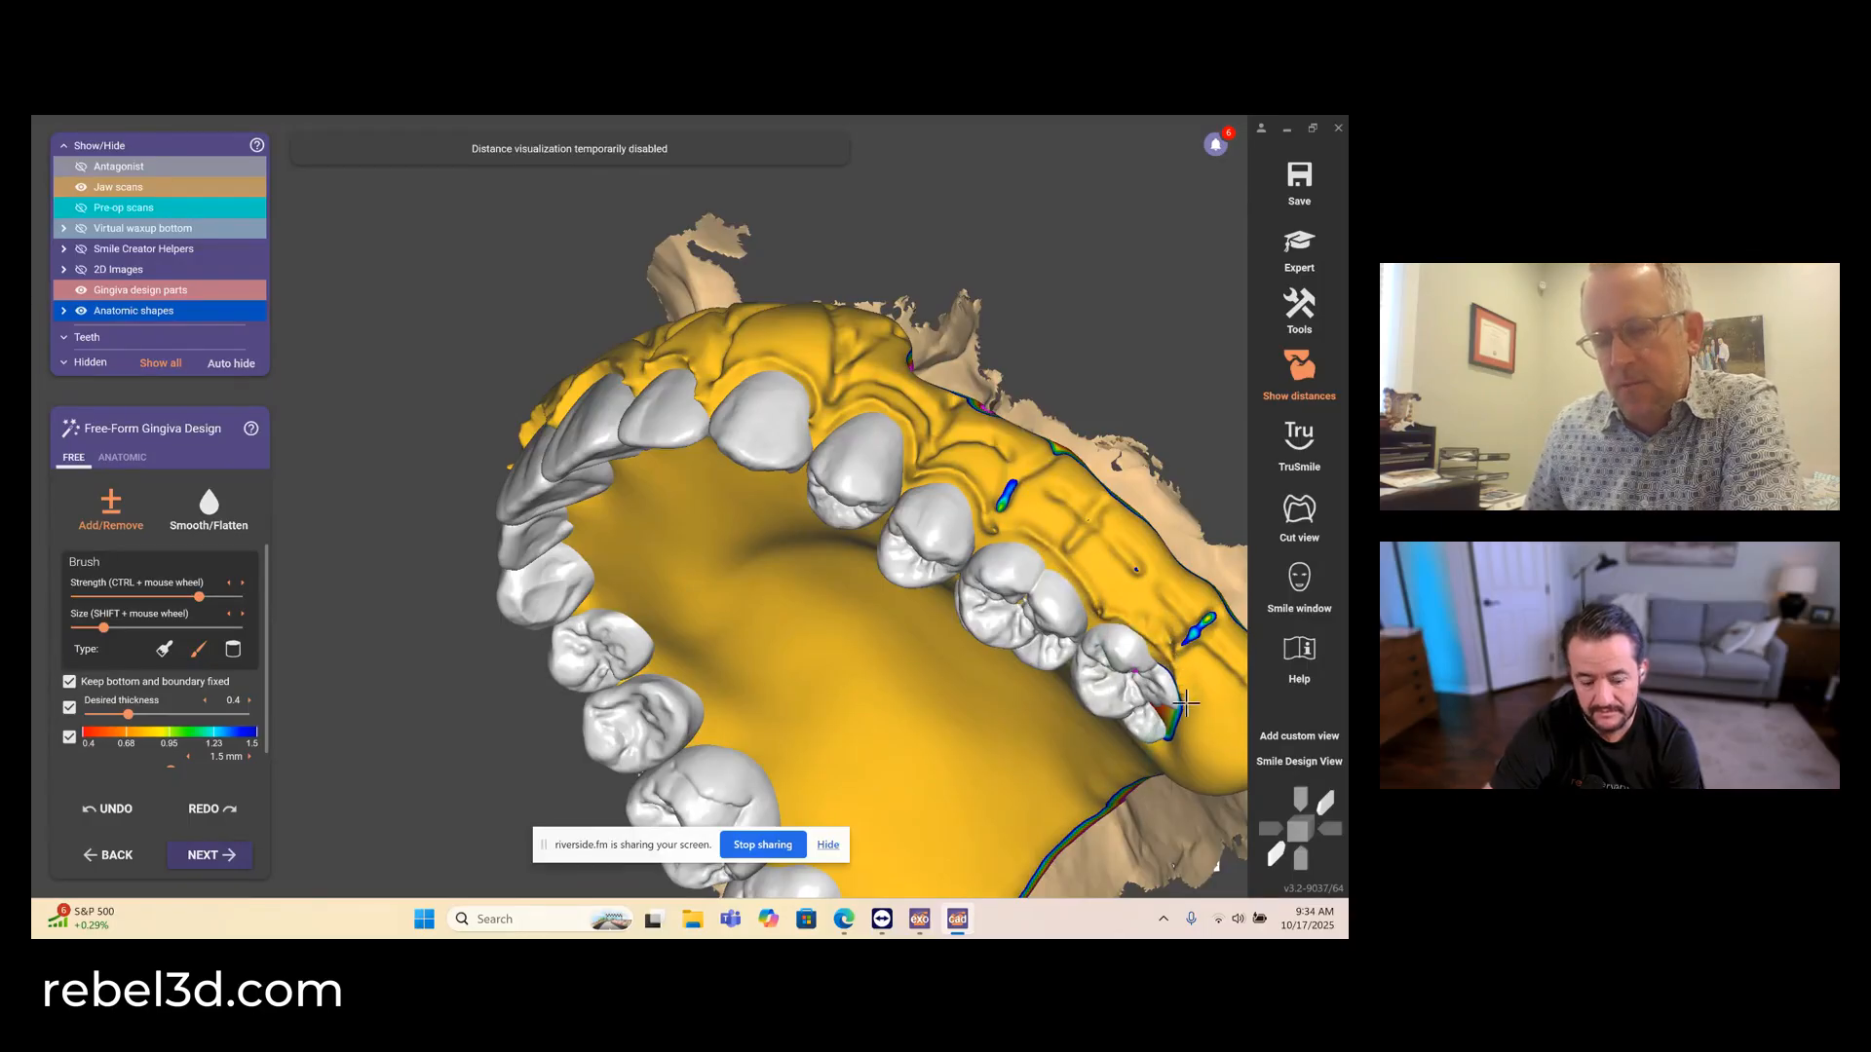
- Build up the raised palatal gingival margin around the arch from the upper left molars to the upper right posterior teeth
{"action": "right_click_drag", "start_coordinate": [1176, 738], "coordinate": [707, 382]}
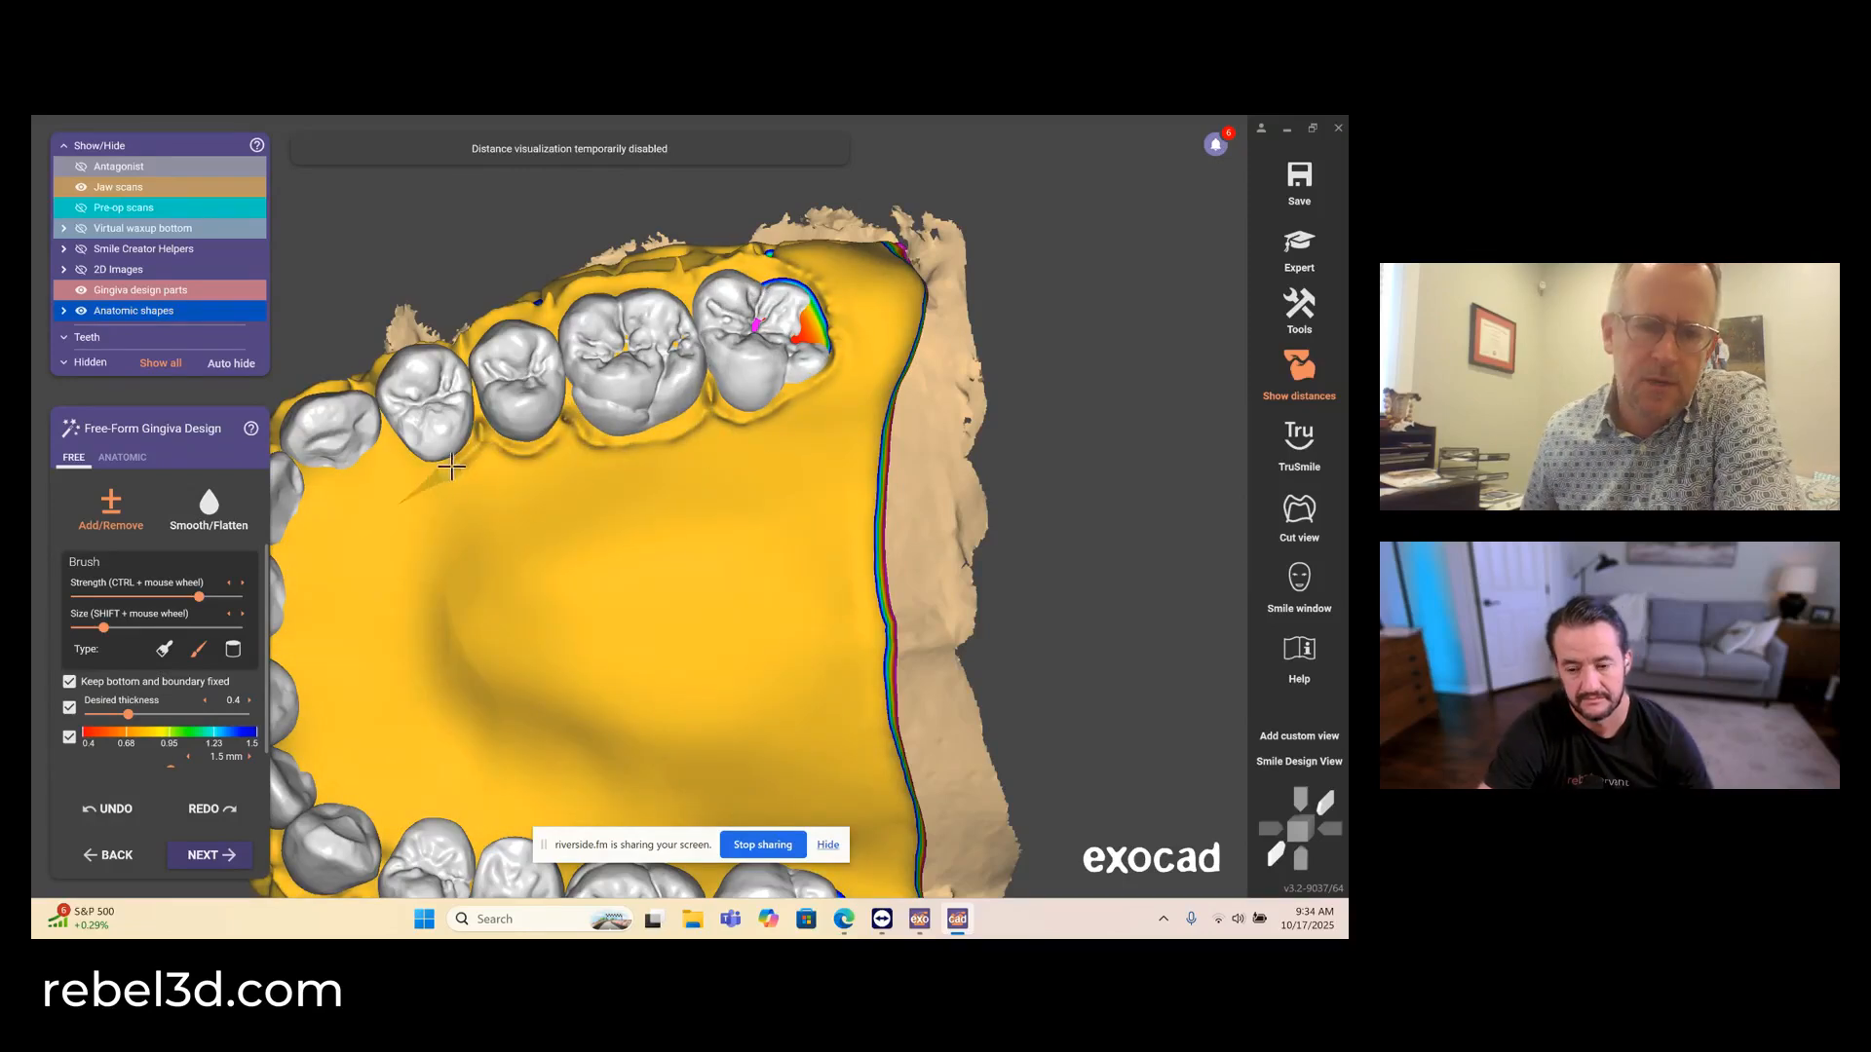
{"action": "middle_click_drag", "start_coordinate": [419, 440], "coordinate": [604, 328]}
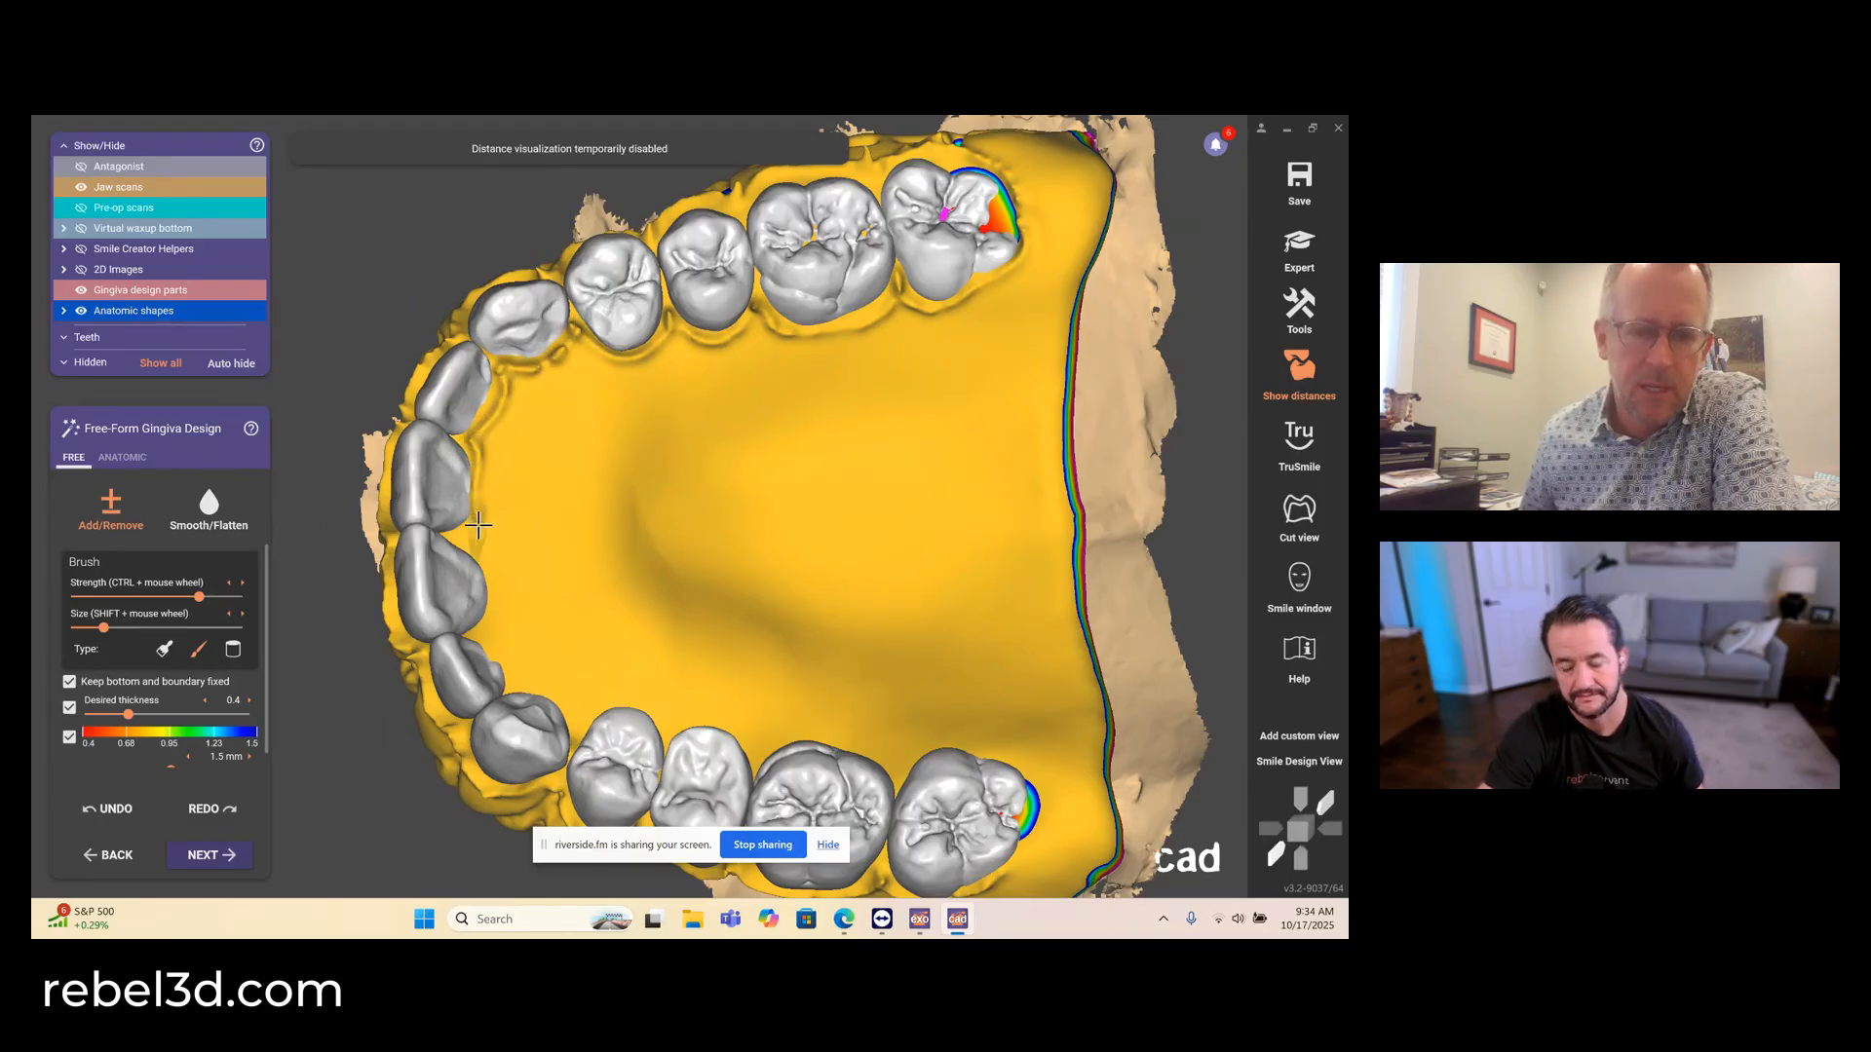
{"action": "right_click_drag", "start_coordinate": [465, 538], "coordinate": [429, 419]}
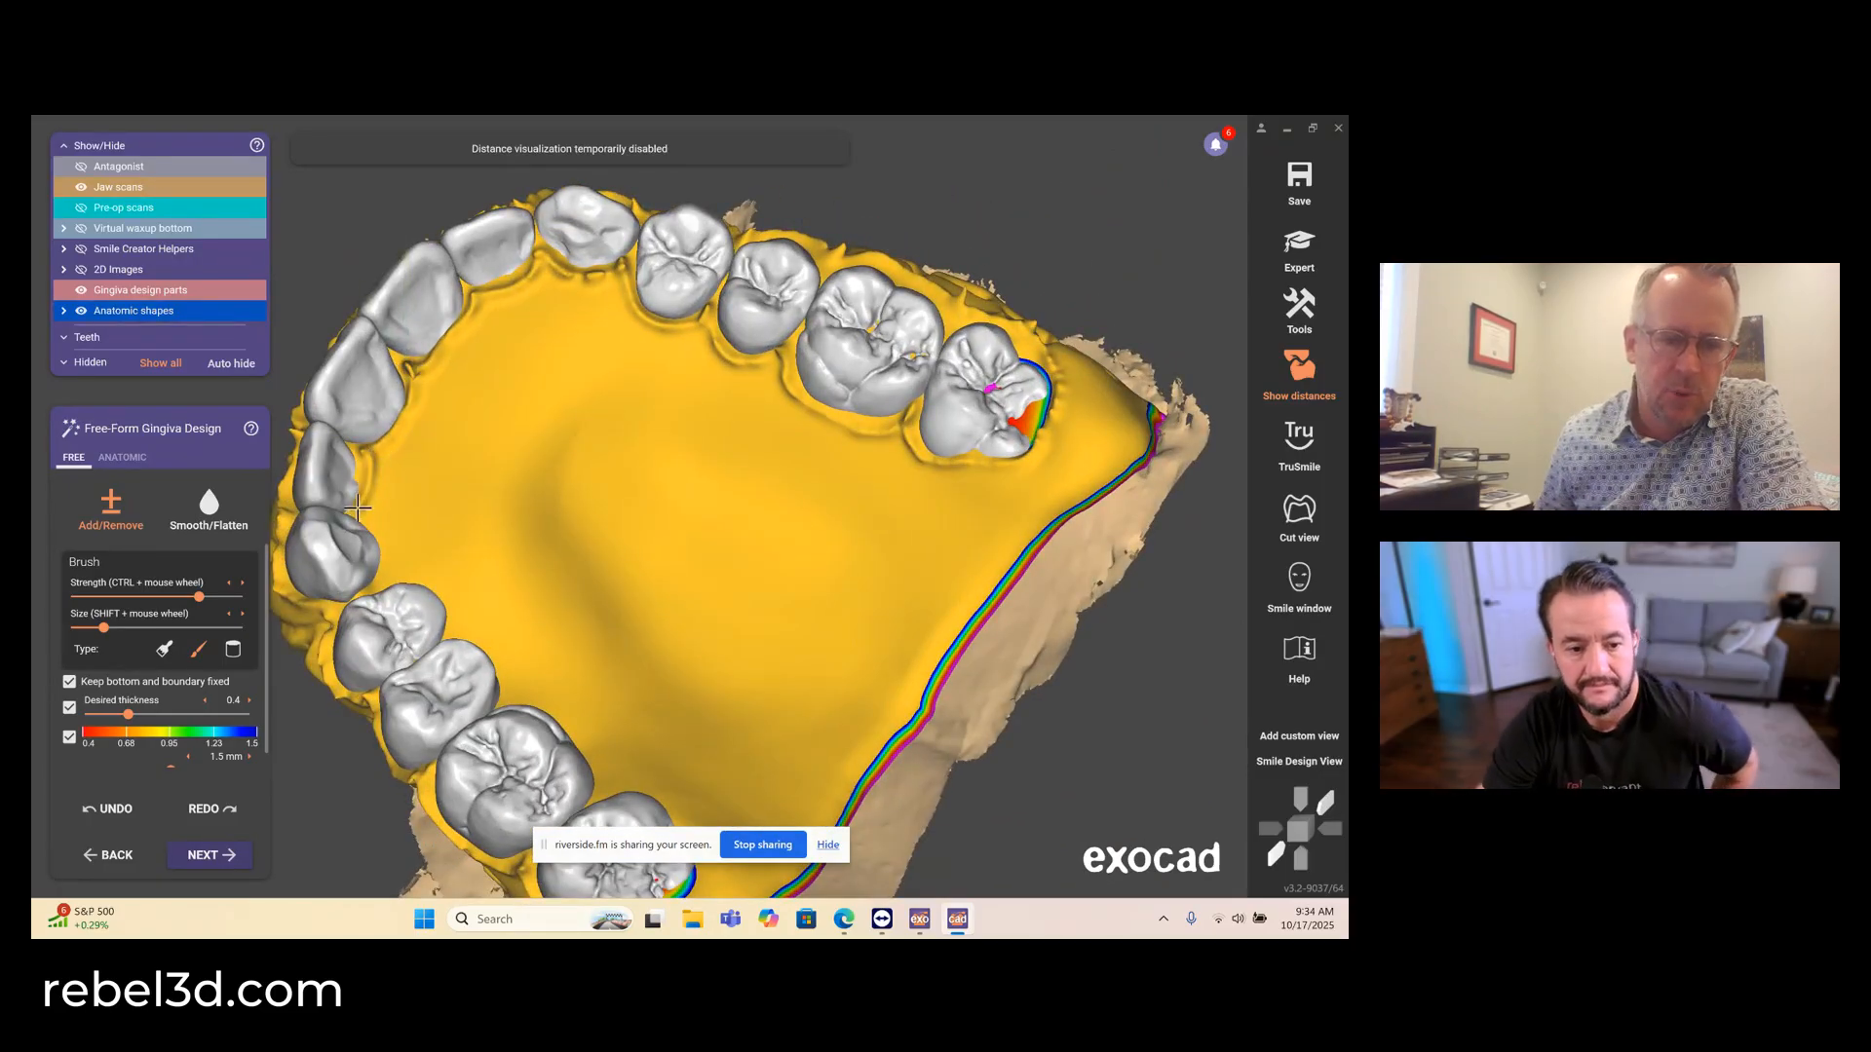
{"action": "right_click_drag", "start_coordinate": [402, 547], "coordinate": [393, 567]}
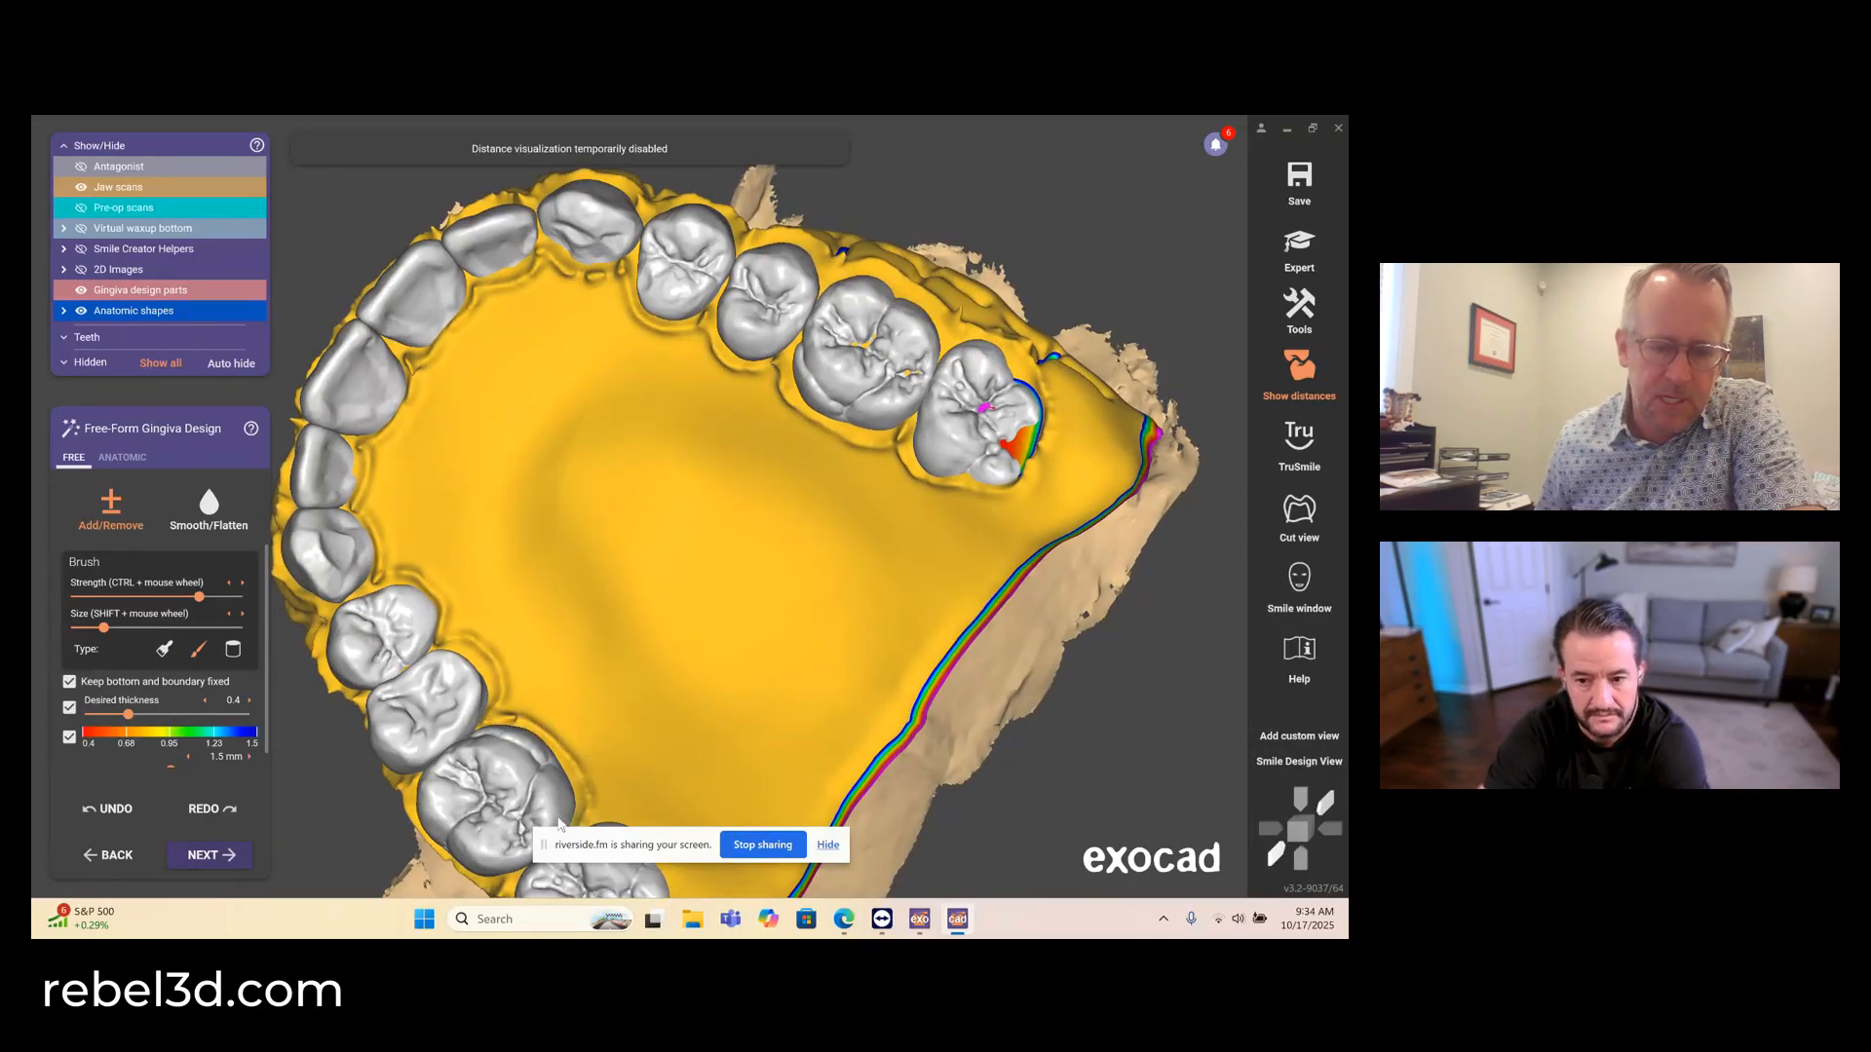
- Continue the raised palatal gingival margin around the upper right molars
{"action": "middle_click_drag", "start_coordinate": [559, 824], "coordinate": [427, 467]}
{"action": "right_click_drag", "start_coordinate": [458, 429], "coordinate": [521, 478]}
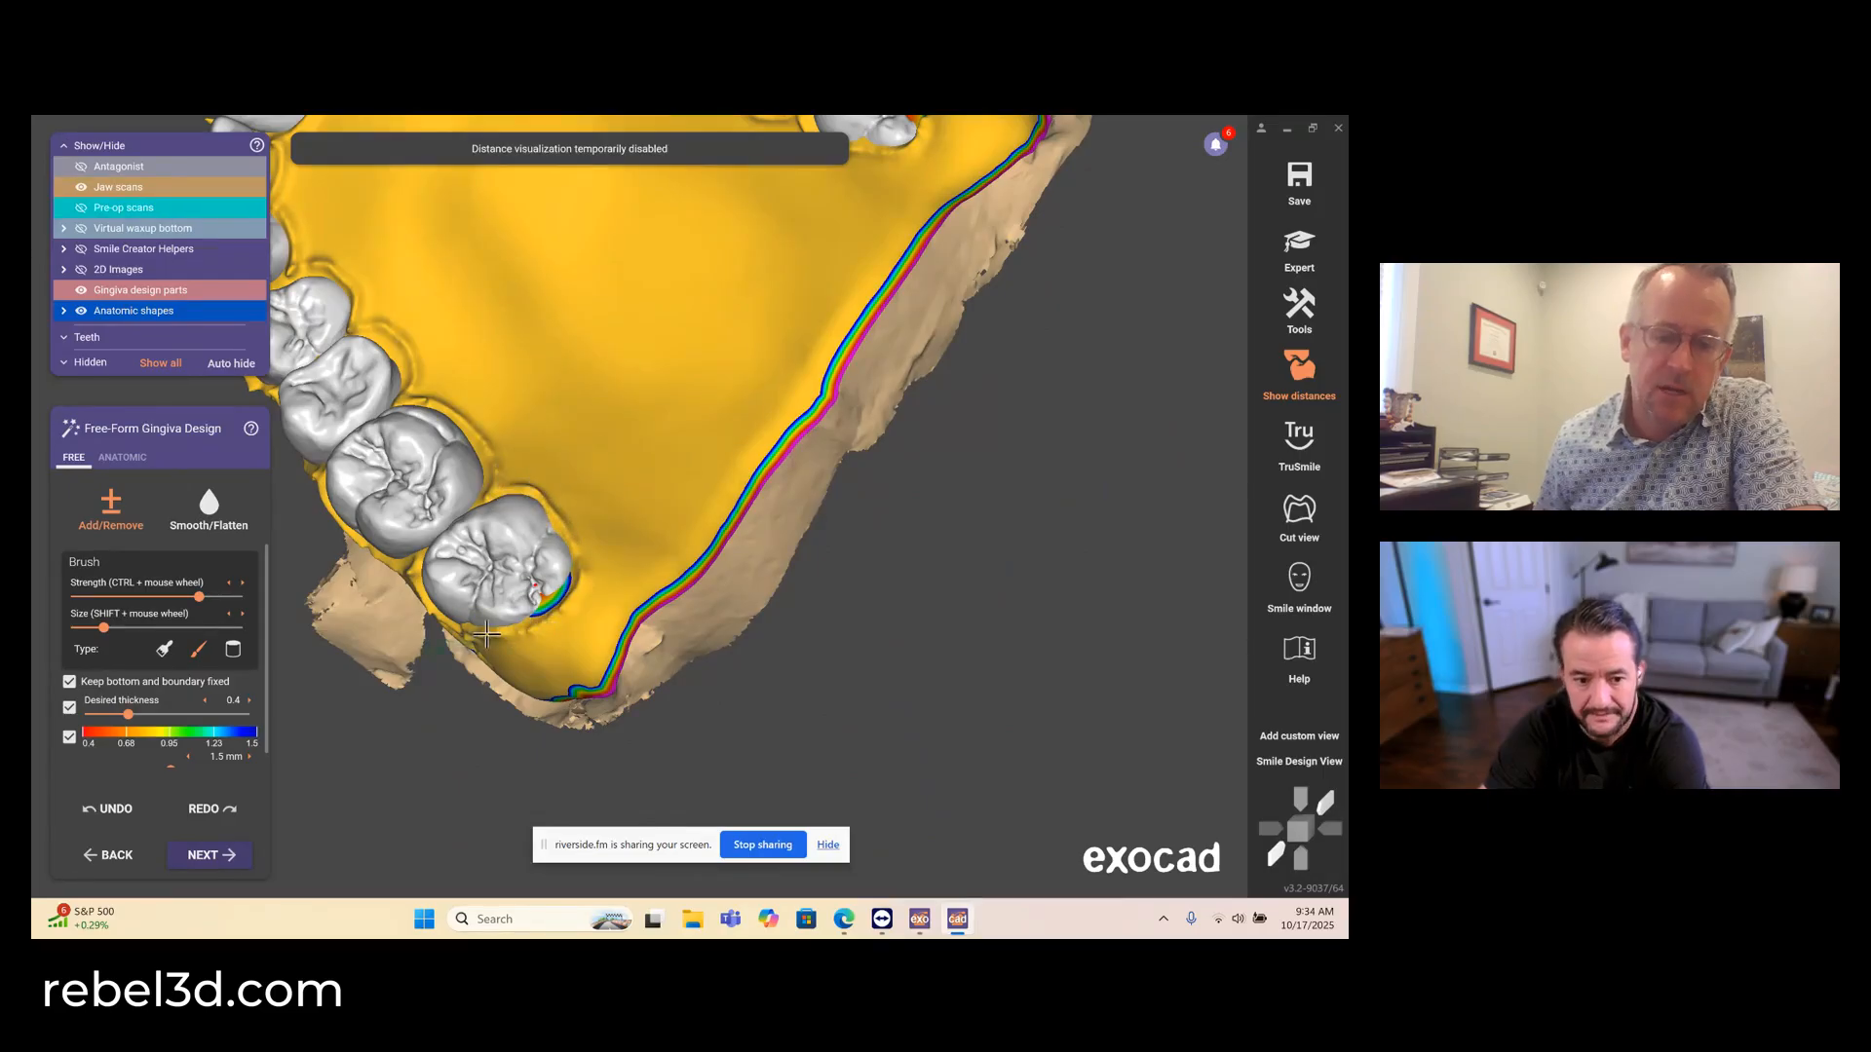
{"action": "right_click_drag", "start_coordinate": [514, 427], "coordinate": [456, 372]}
- Smooth the facial gingiva from the upper right molars to the anterior teeth with a large brush at minimum strength
{"action": "left_click", "coordinate": [208, 507]}
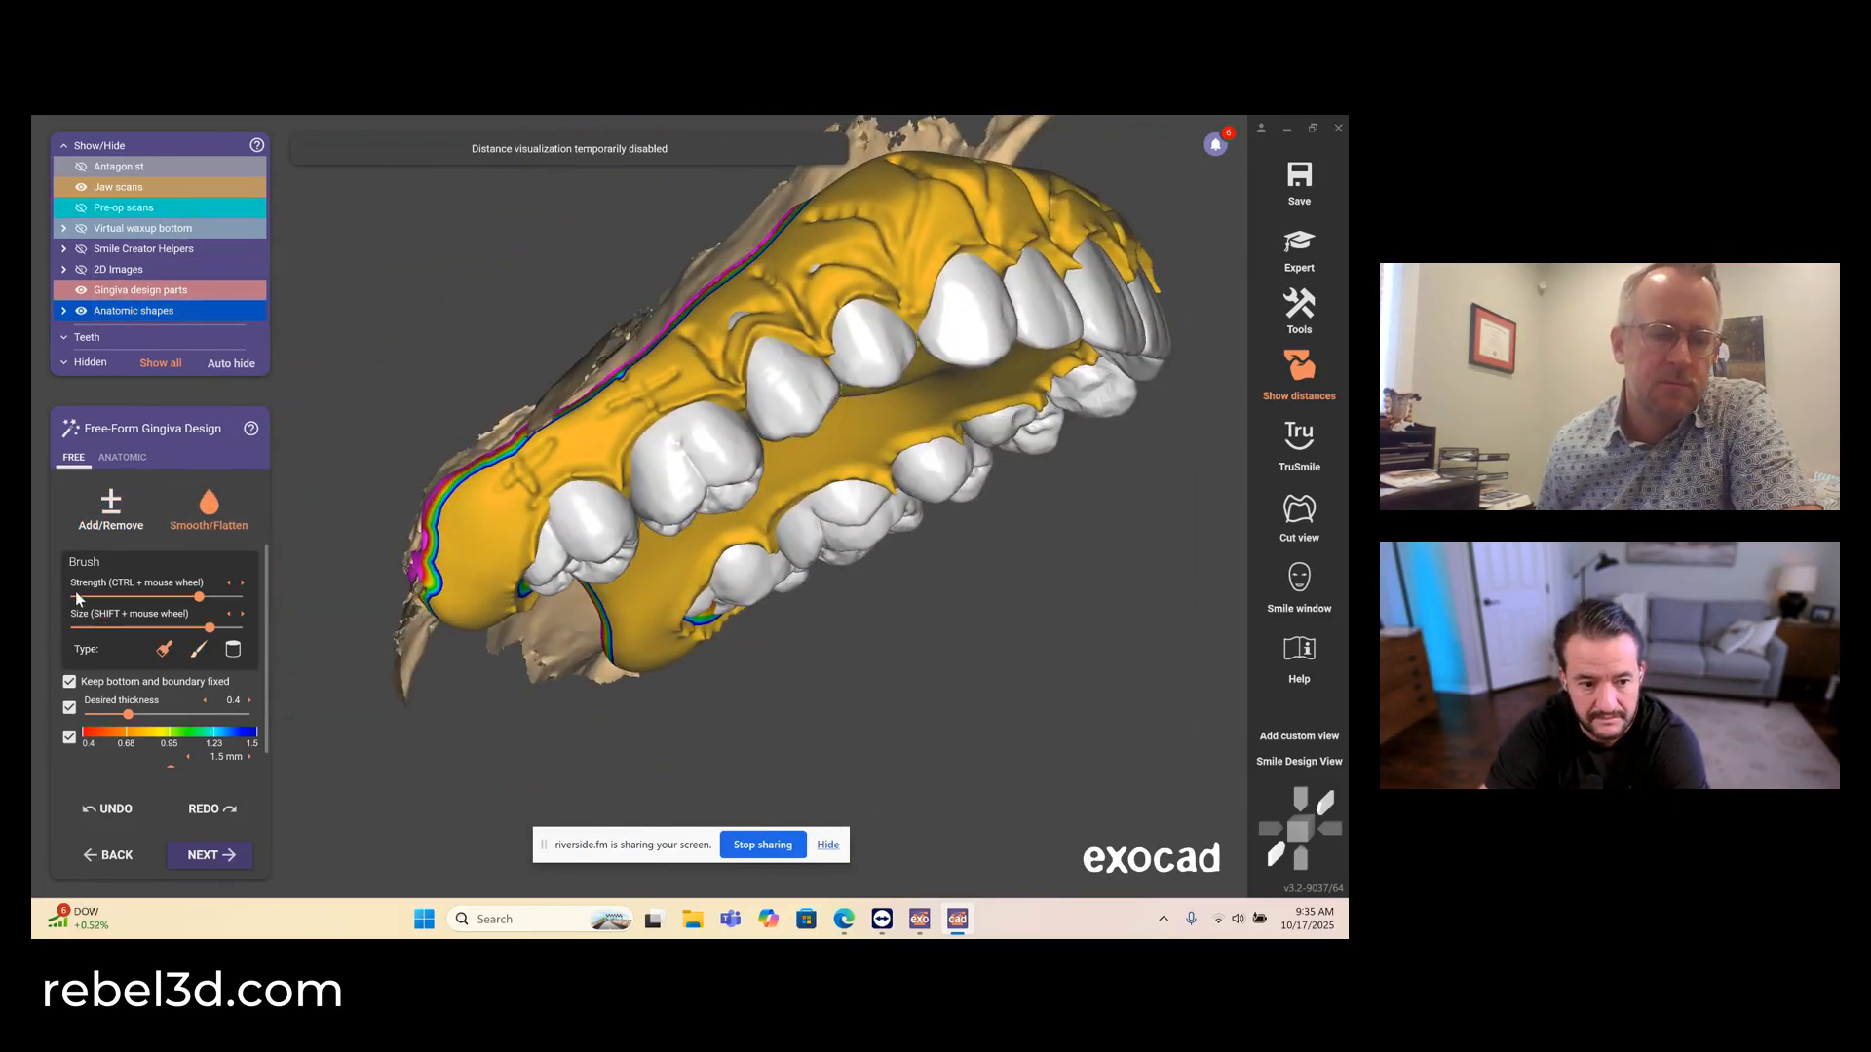
{"action": "right_click_drag", "start_coordinate": [624, 452], "coordinate": [628, 464]}
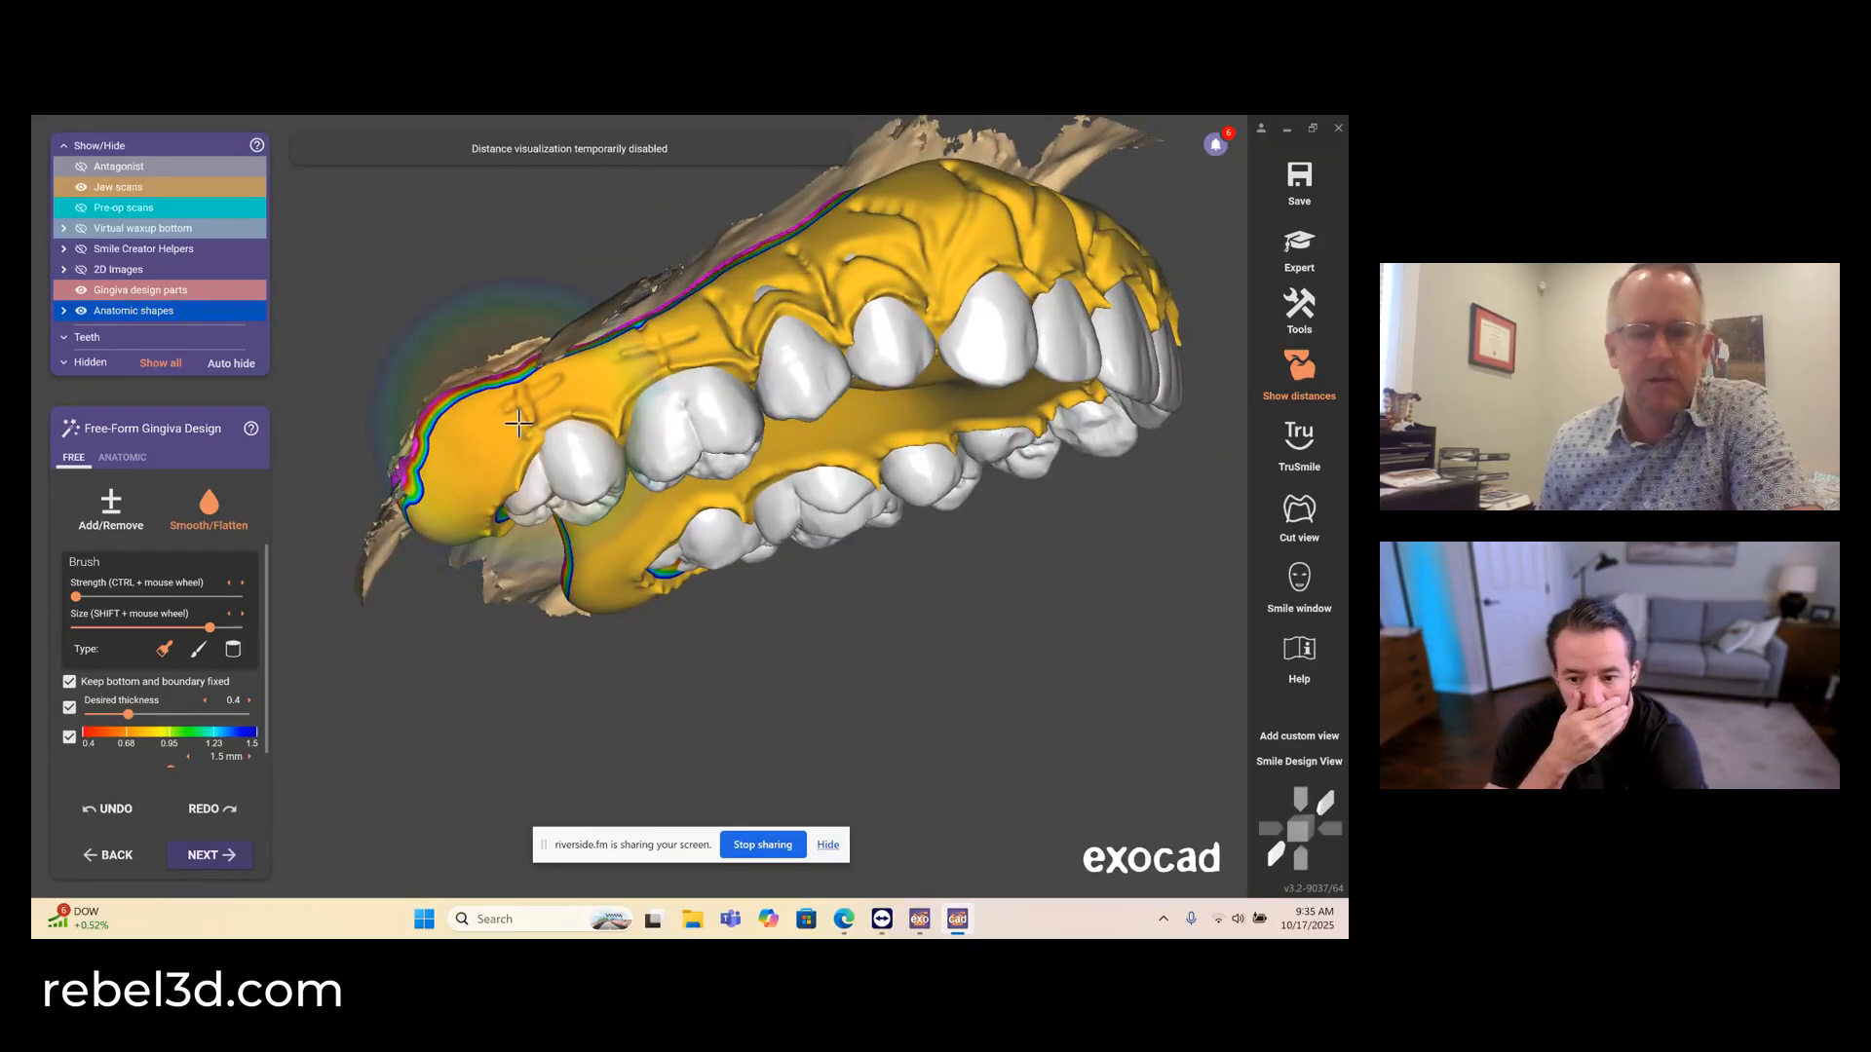
{"action": "right_click_drag", "start_coordinate": [585, 278], "coordinate": [794, 316]}
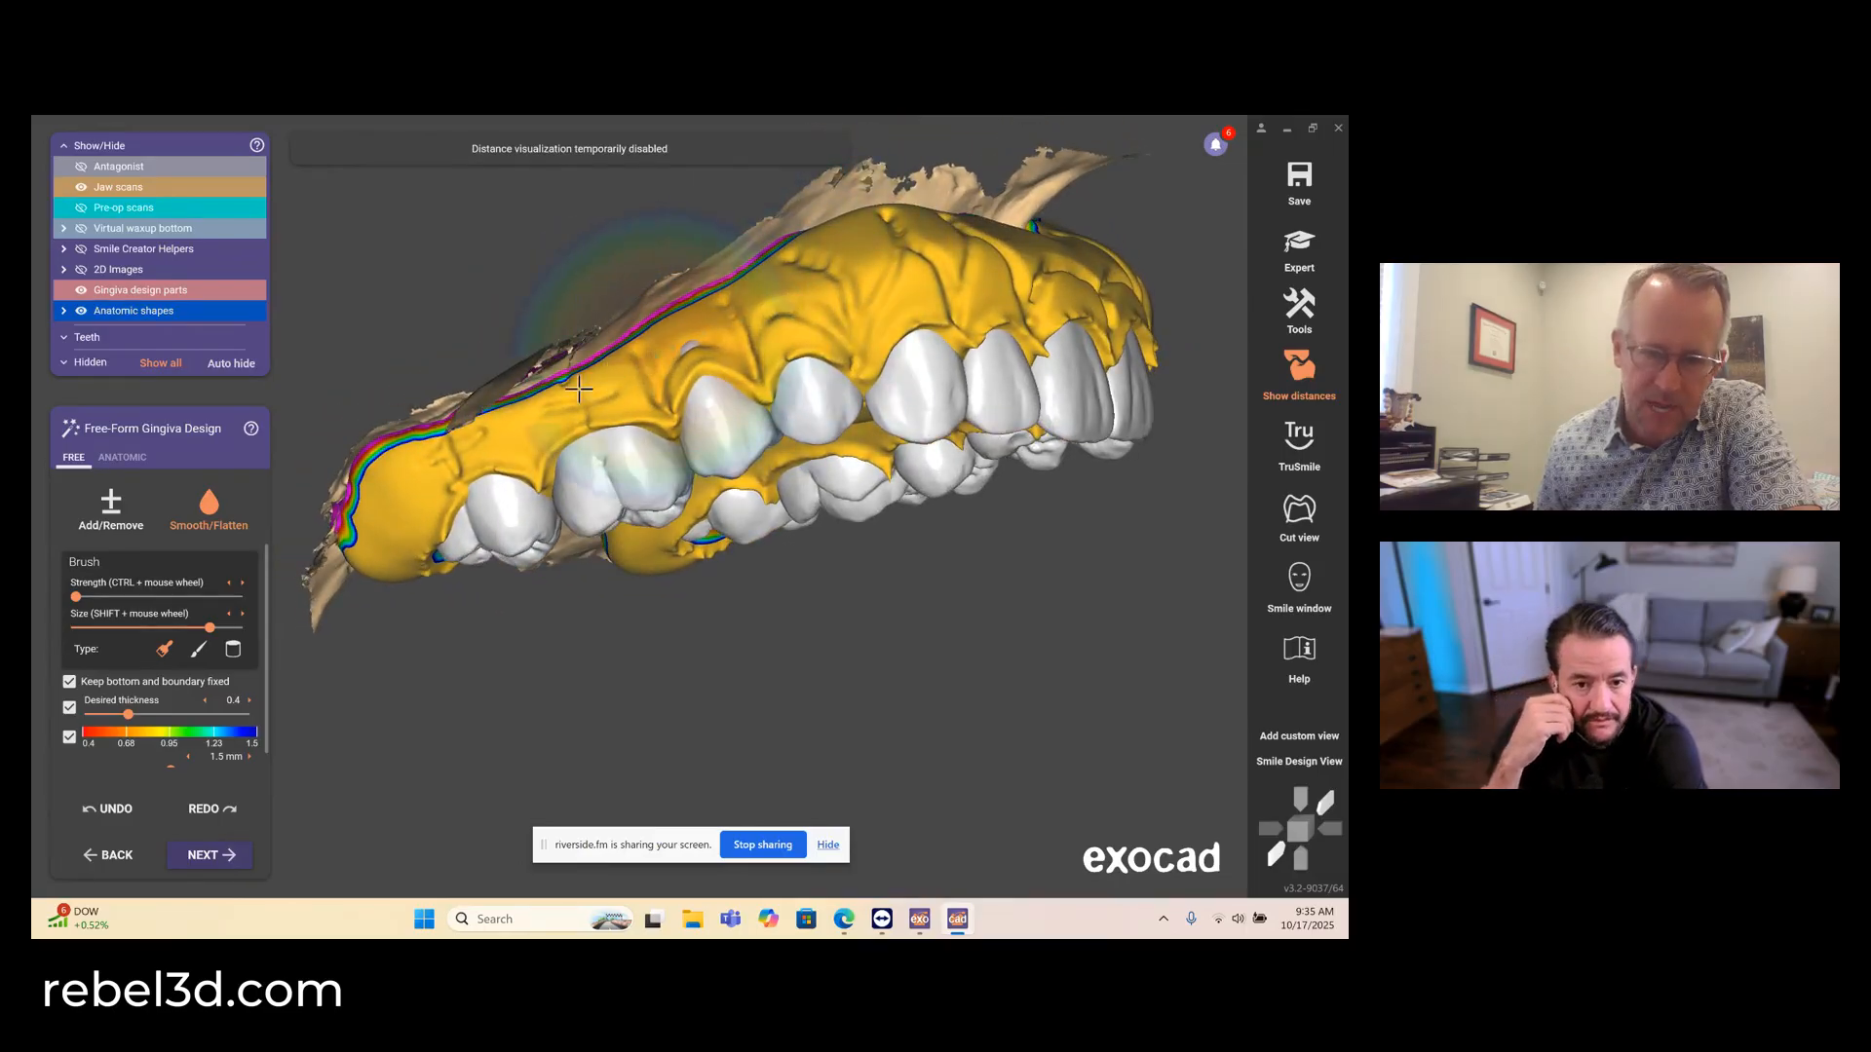
{"action": "right_click_drag", "start_coordinate": [444, 461], "coordinate": [571, 363]}
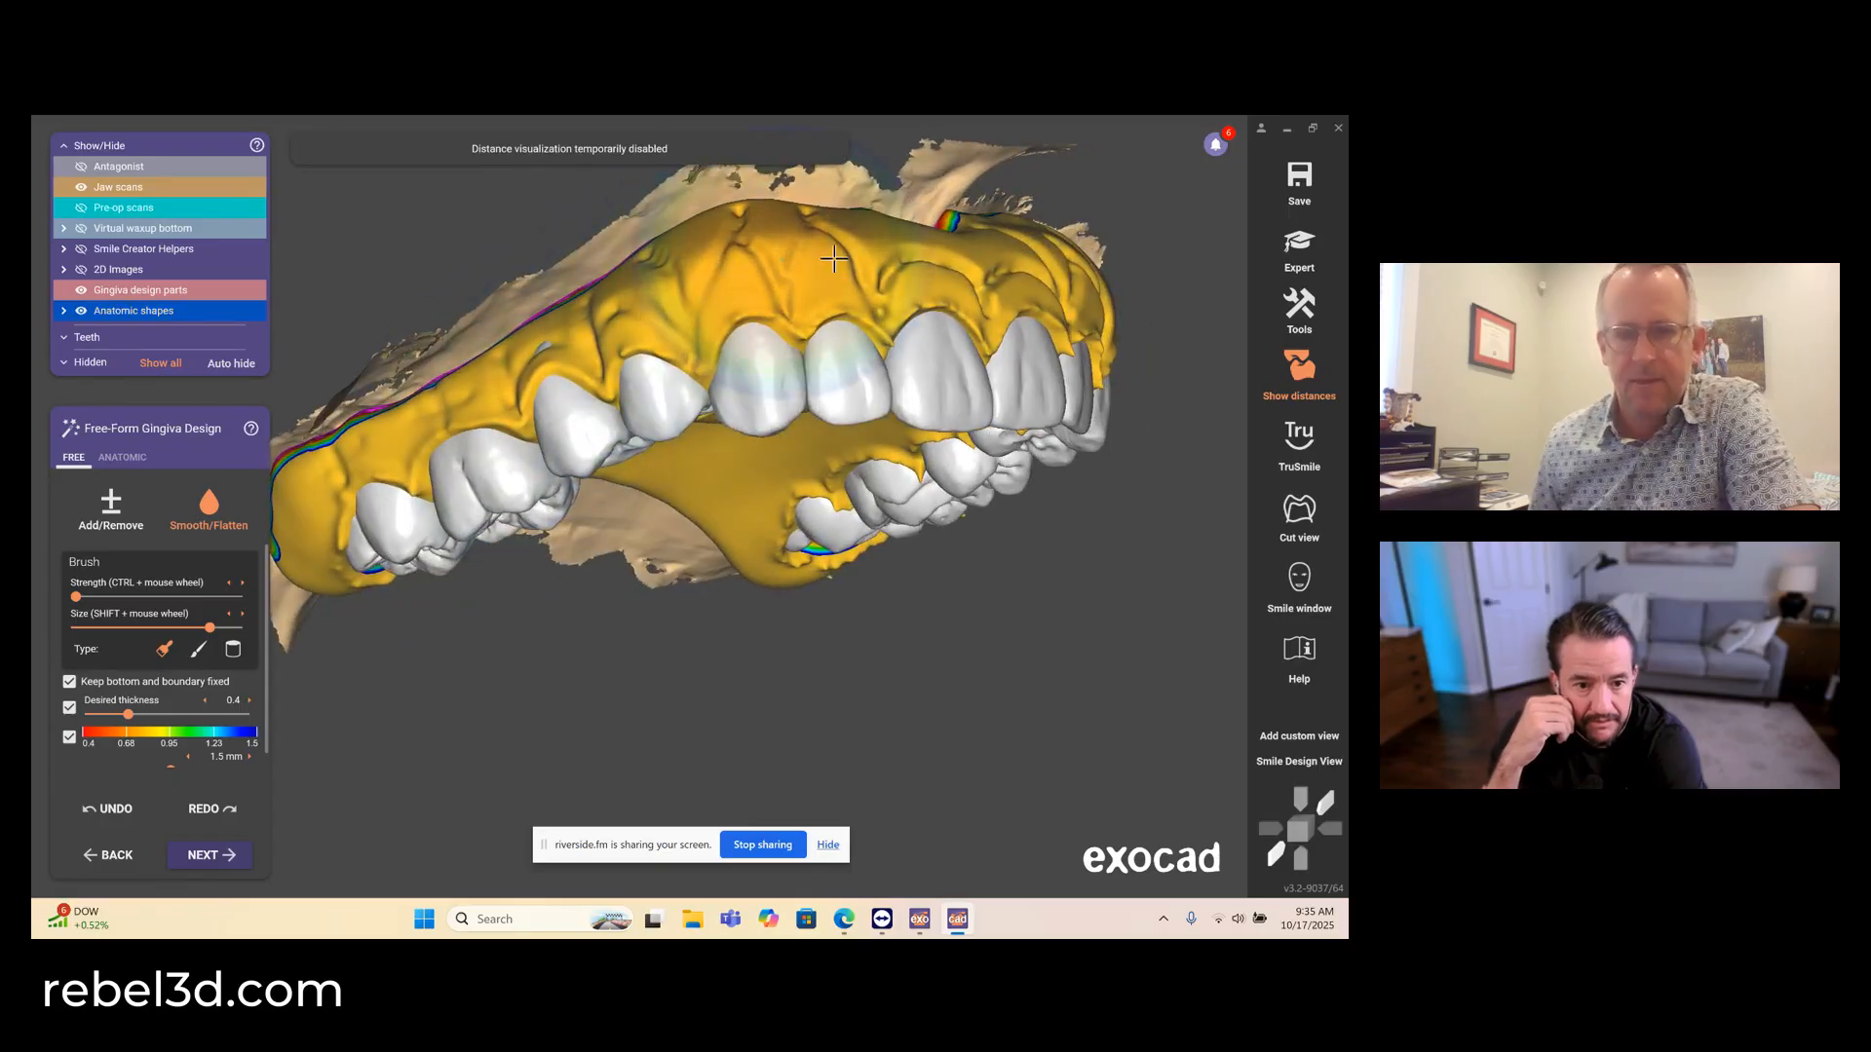
{"action": "right_click_drag", "start_coordinate": [849, 269], "coordinate": [760, 312]}
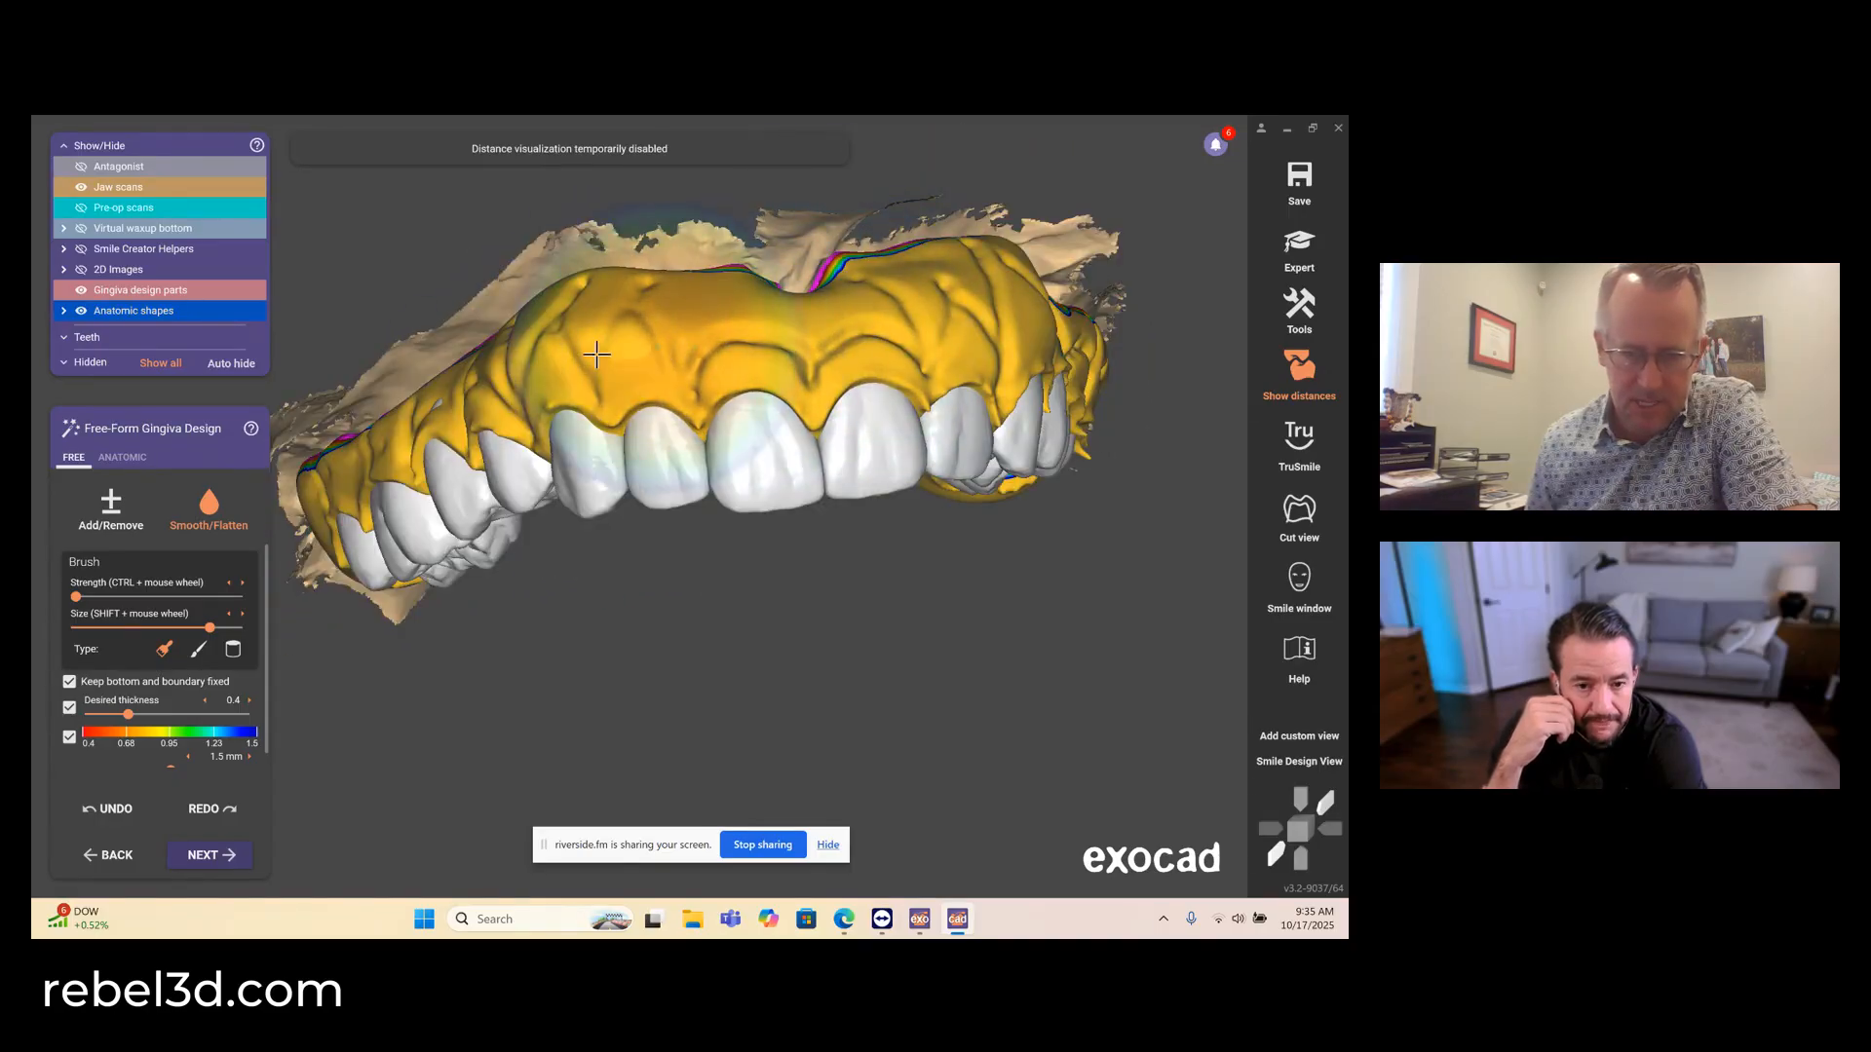
{"action": "right_click_drag", "start_coordinate": [492, 419], "coordinate": [392, 471]}
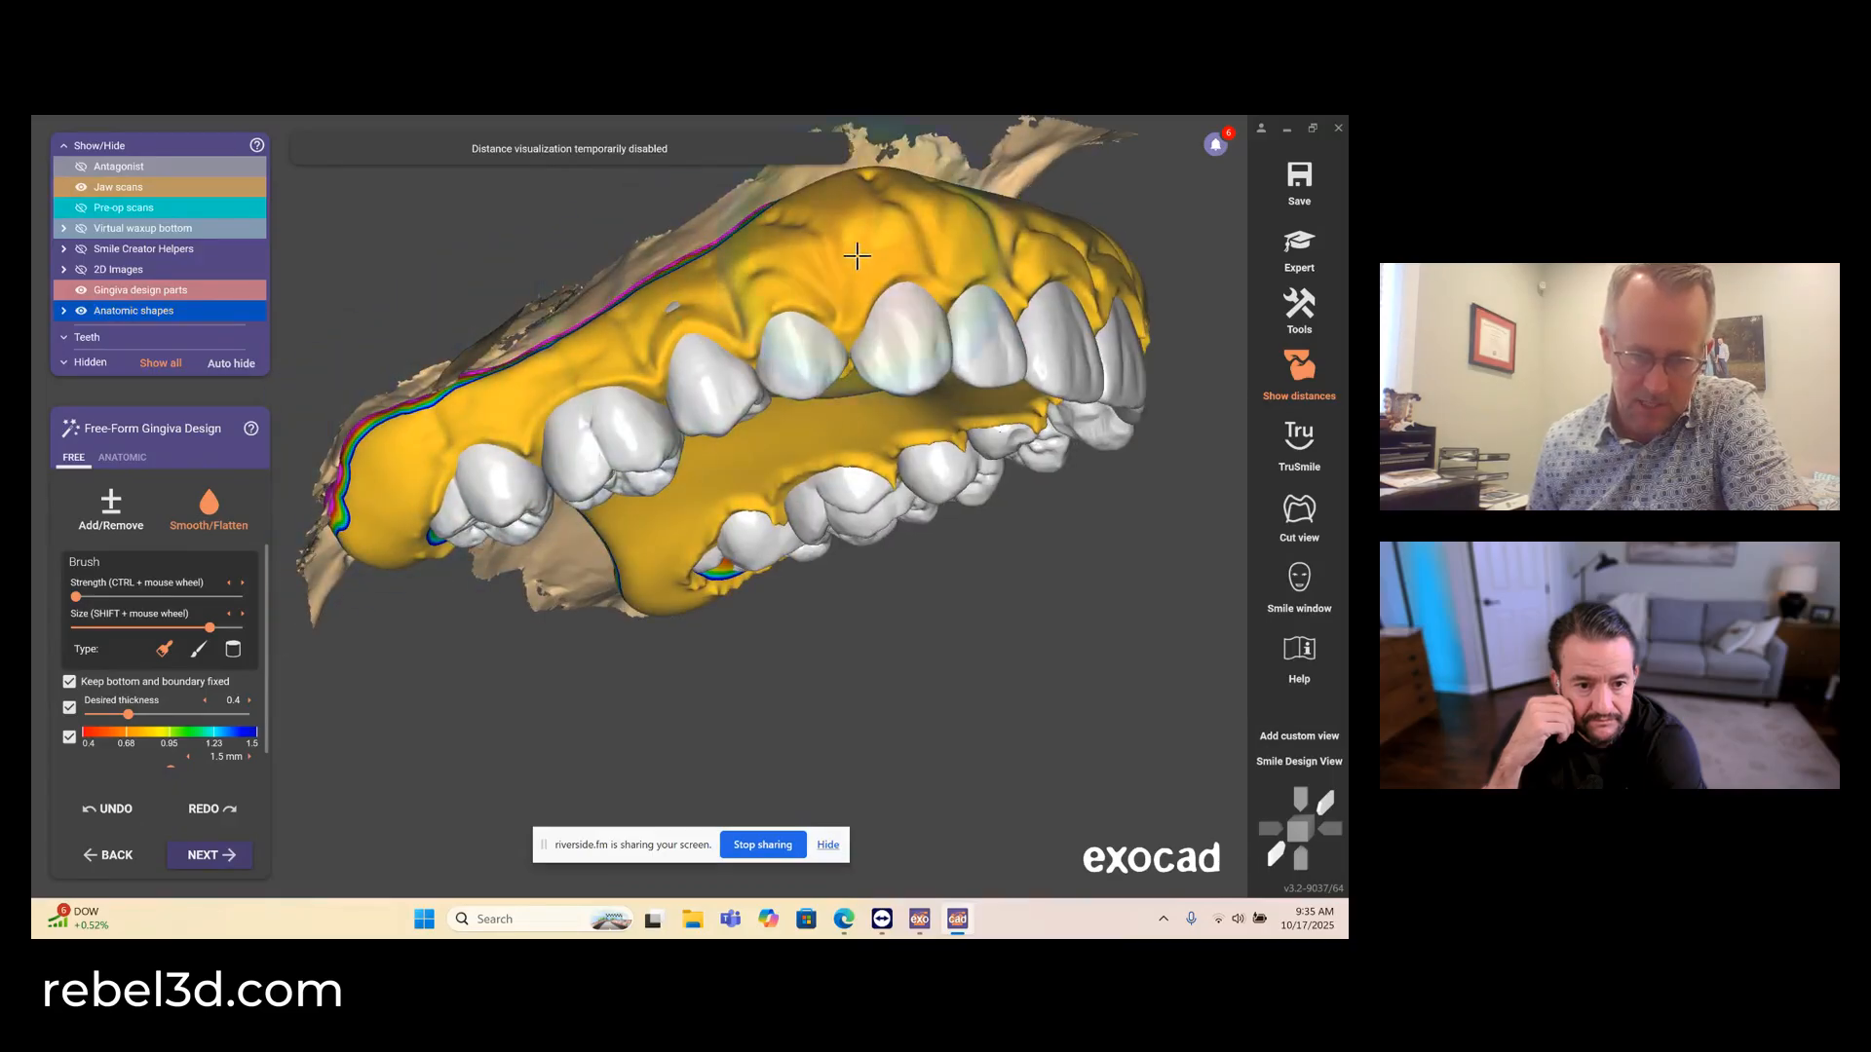
{"action": "right_click_drag", "start_coordinate": [856, 254], "coordinate": [859, 256]}
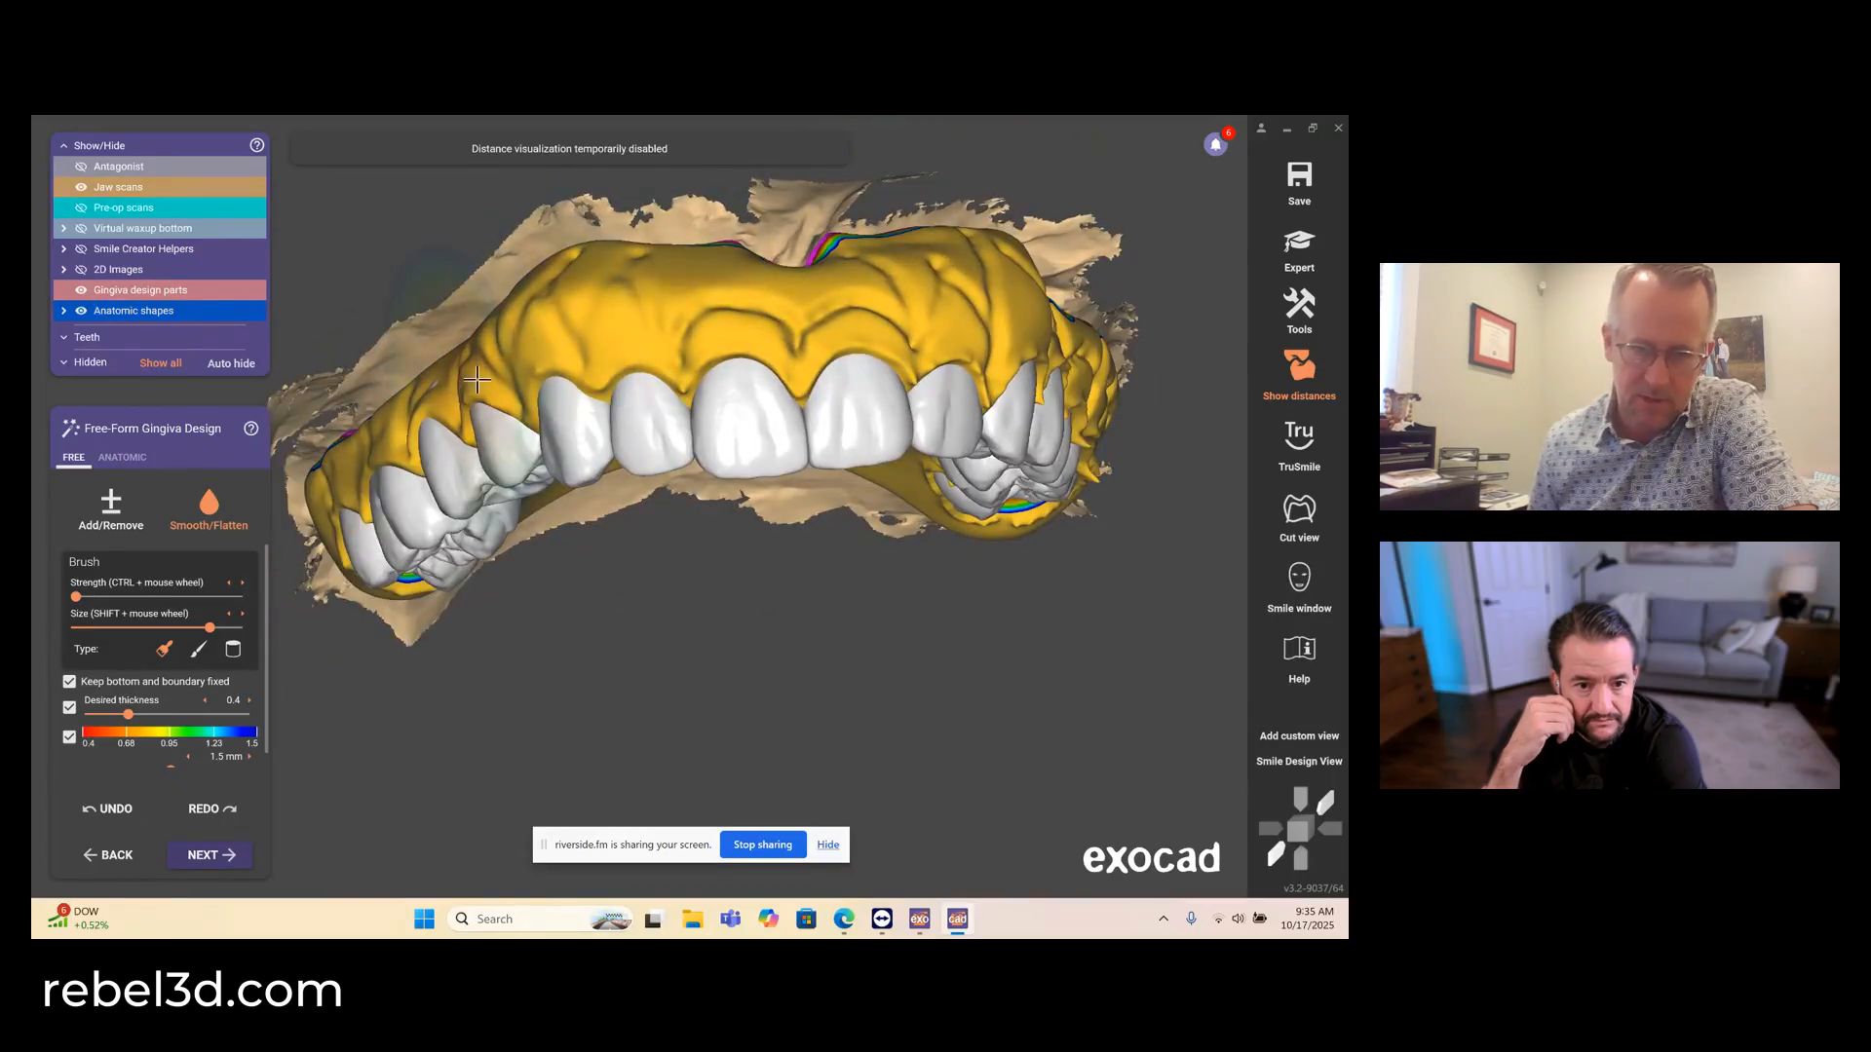
- Smooth the facial gingiva across the anterior teeth and along the upper left premolars and molars with the same gentle brush
{"action": "right_click_drag", "start_coordinate": [950, 336], "coordinate": [806, 422]}
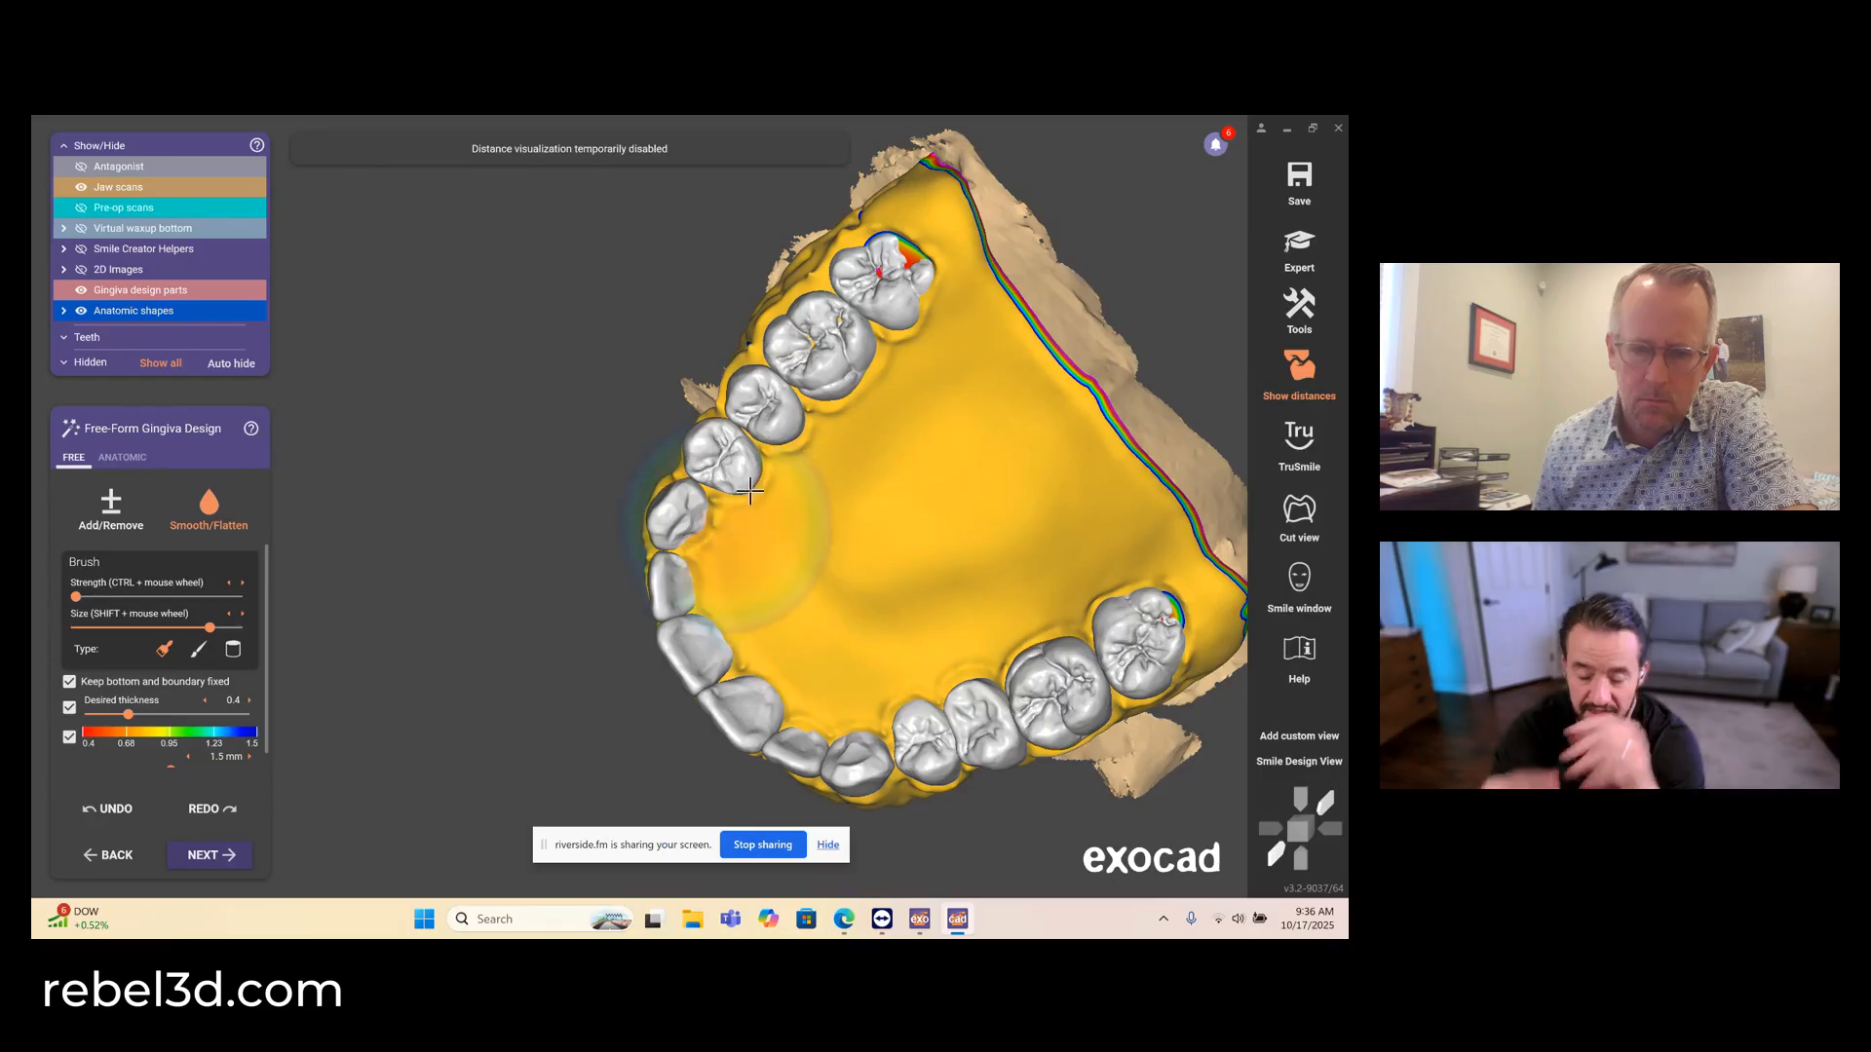
{"action": "right_click_drag", "start_coordinate": [893, 352], "coordinate": [798, 386]}
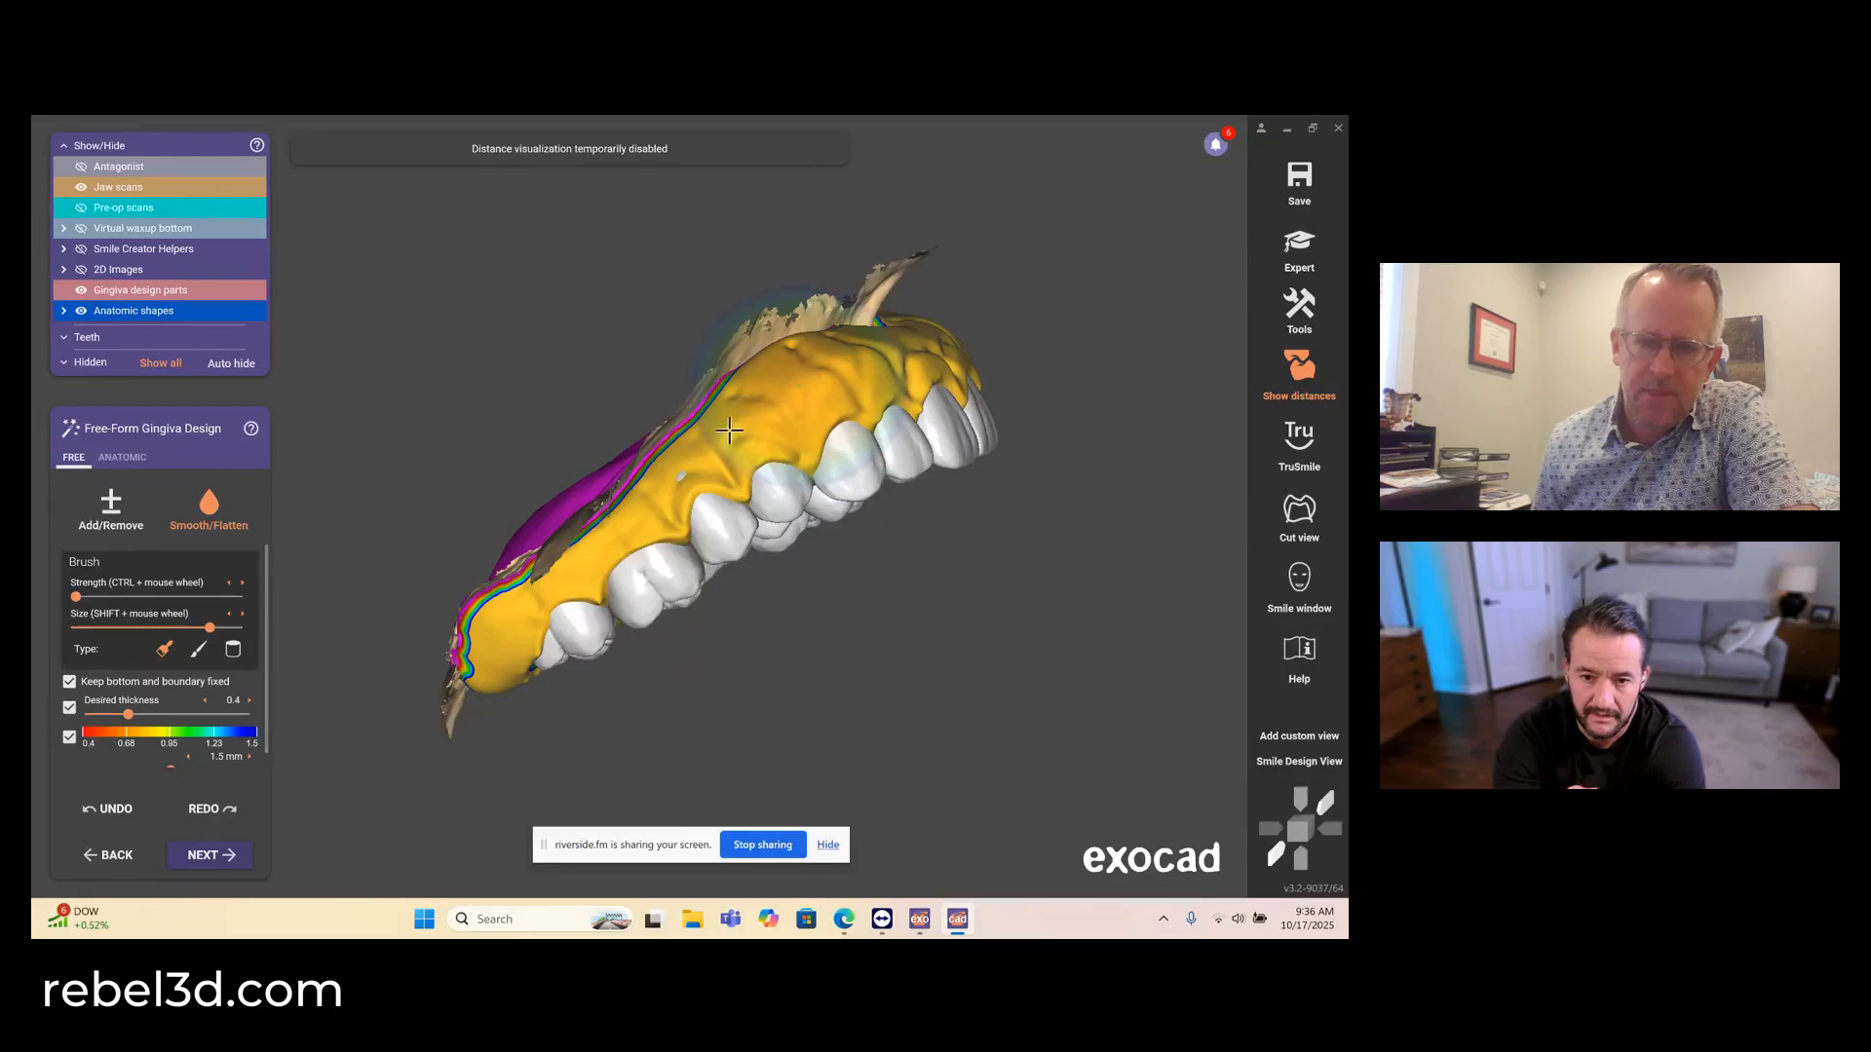
{"action": "right_click_drag", "start_coordinate": [637, 503], "coordinate": [668, 489]}
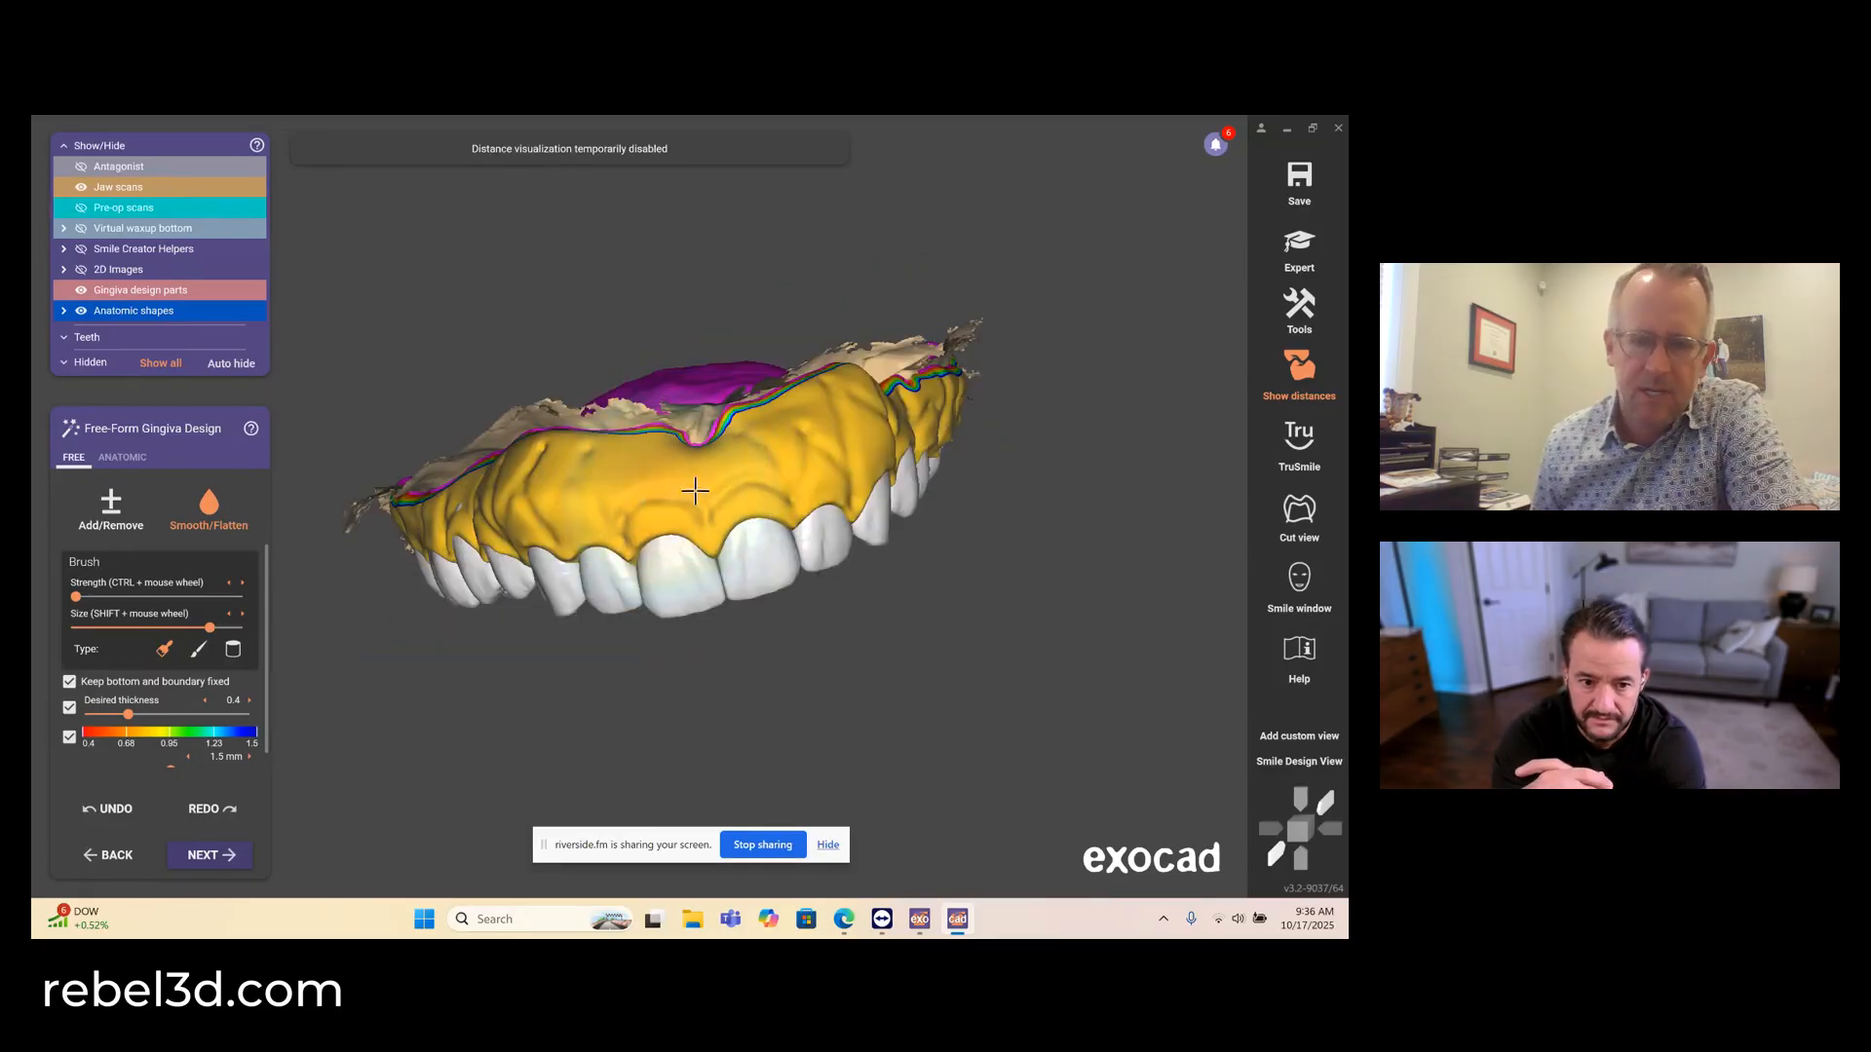
{"action": "right_click_drag", "start_coordinate": [809, 447], "coordinate": [857, 449]}
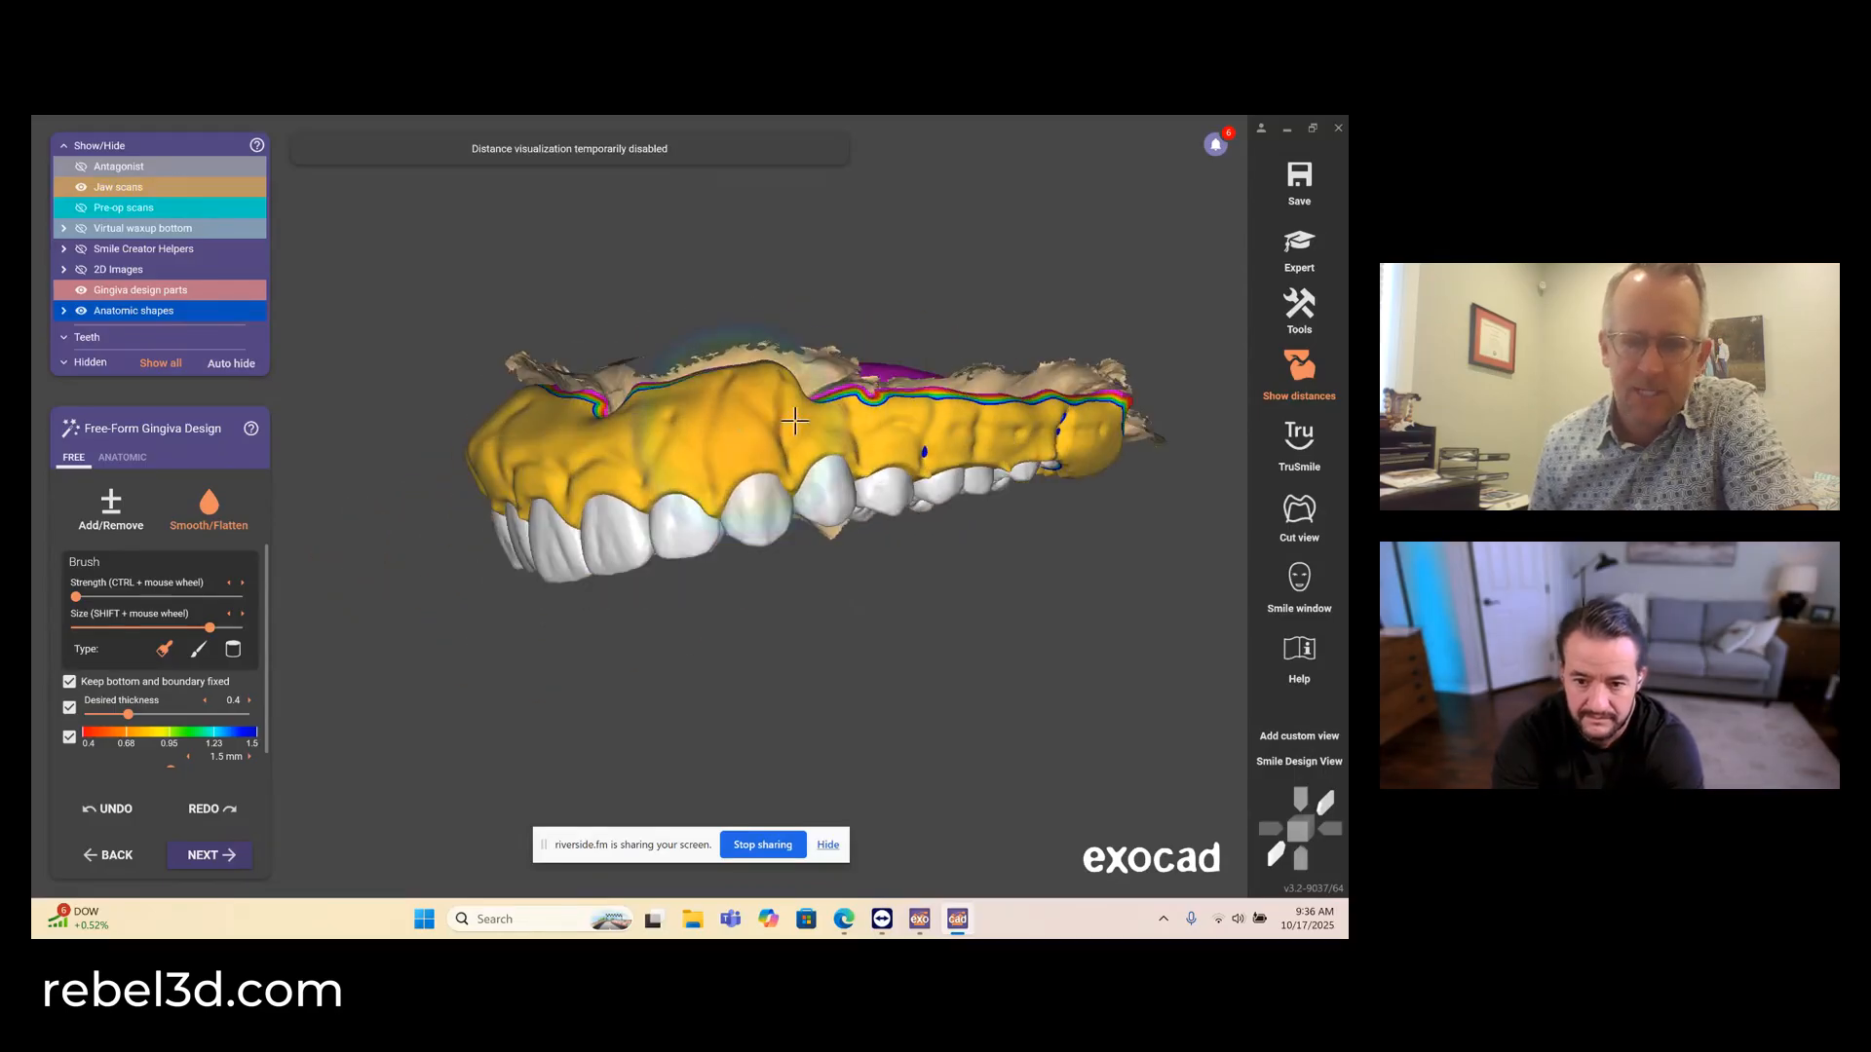
{"action": "left_click_drag", "start_coordinate": [1002, 449], "coordinate": [1088, 433]}
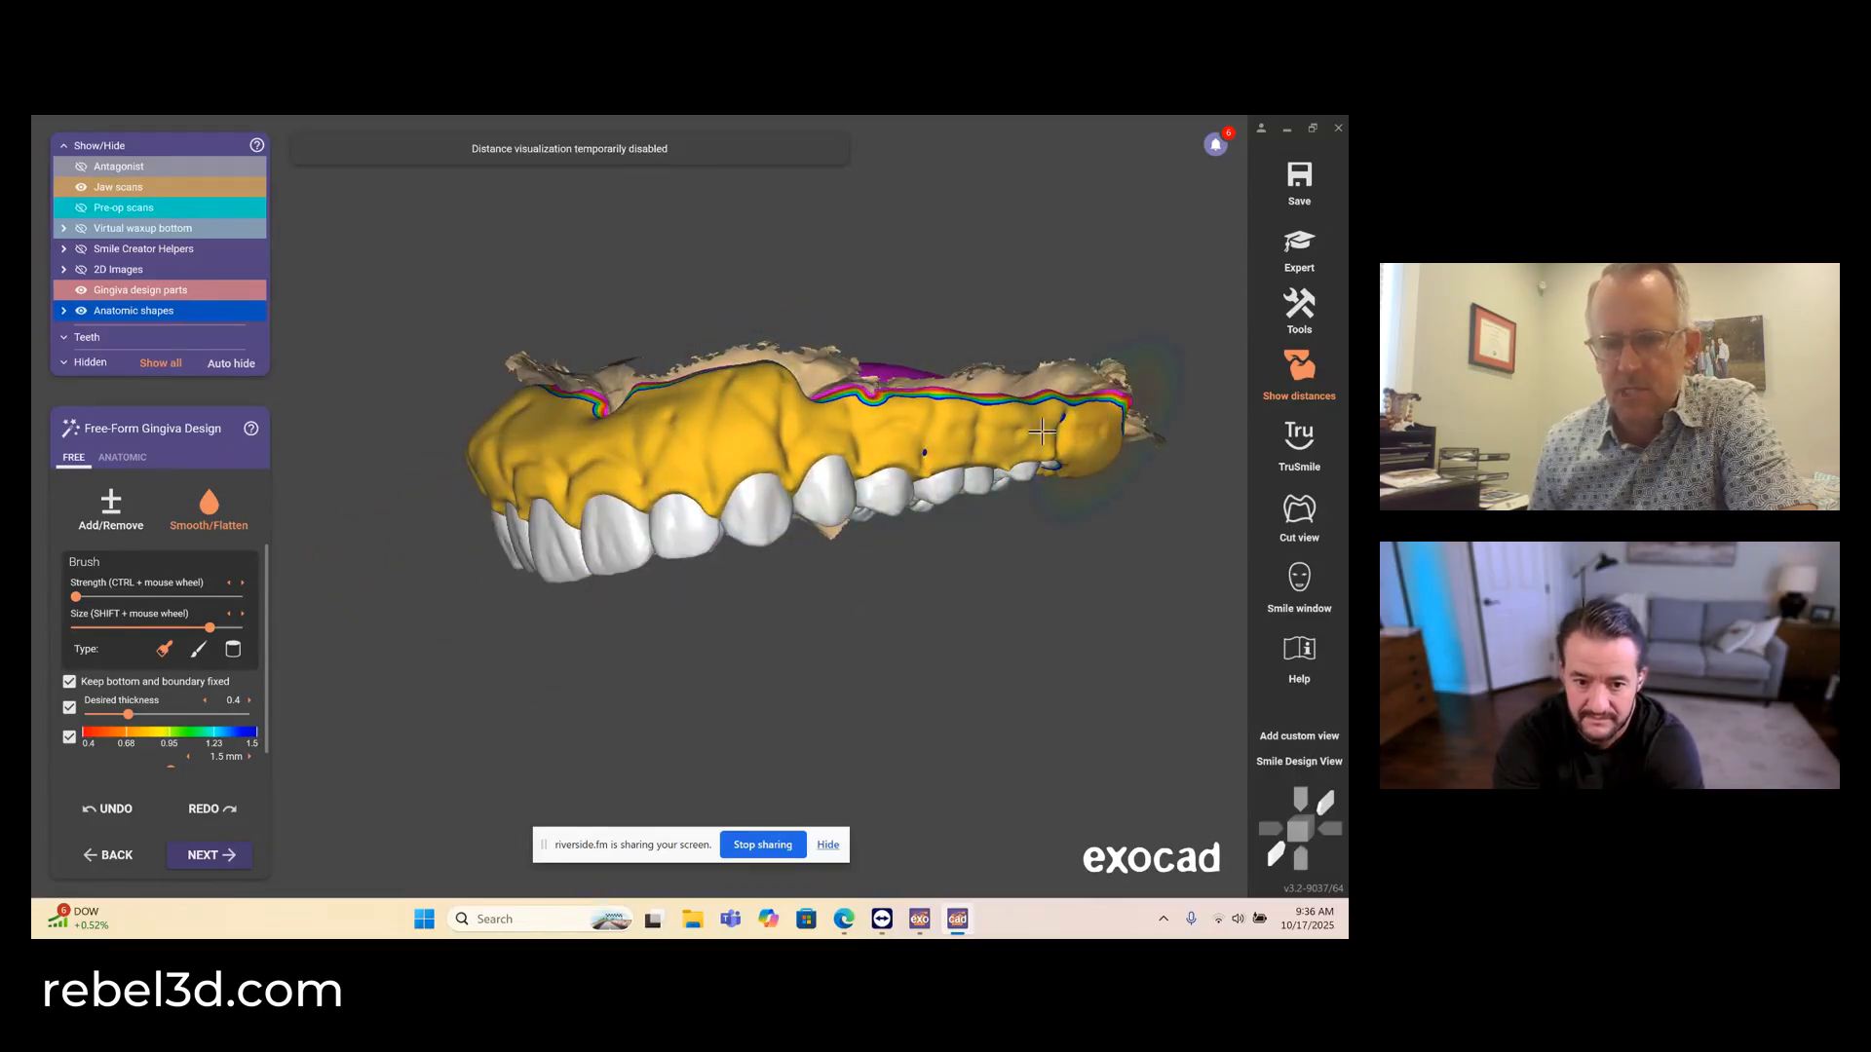
{"action": "right_click_drag", "start_coordinate": [897, 429], "coordinate": [902, 426]}
{"action": "mouse_move", "coordinate": [902, 427]}
{"action": "left_mouse_down"}
{"action": "mouse_move", "coordinate": [1070, 406]}
{"action": "mouse_move", "coordinate": [994, 399]}
{"action": "left_mouse_up"}
{"action": "right_click_drag", "start_coordinate": [826, 405], "coordinate": [1052, 414]}
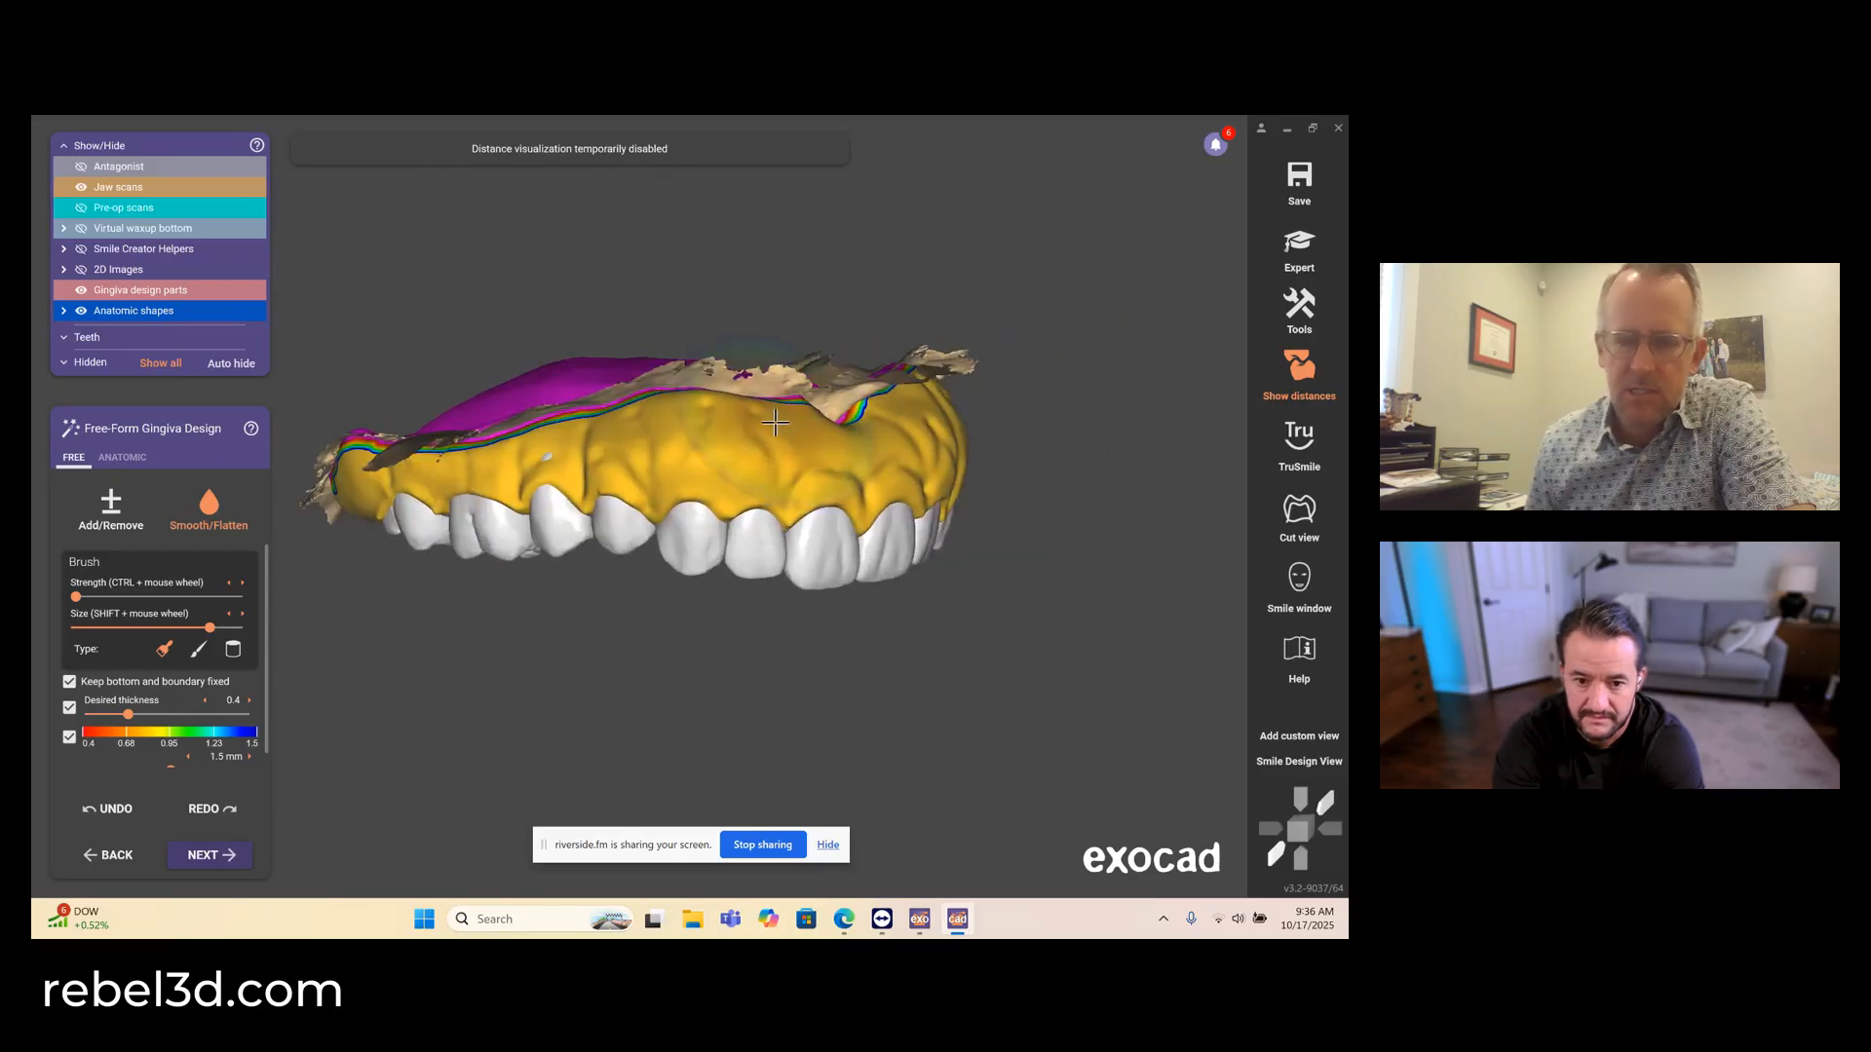
- Add gingiva with a small brush over the exposed spot above the upper right second premolar
{"action": "left_click", "coordinate": [111, 508]}
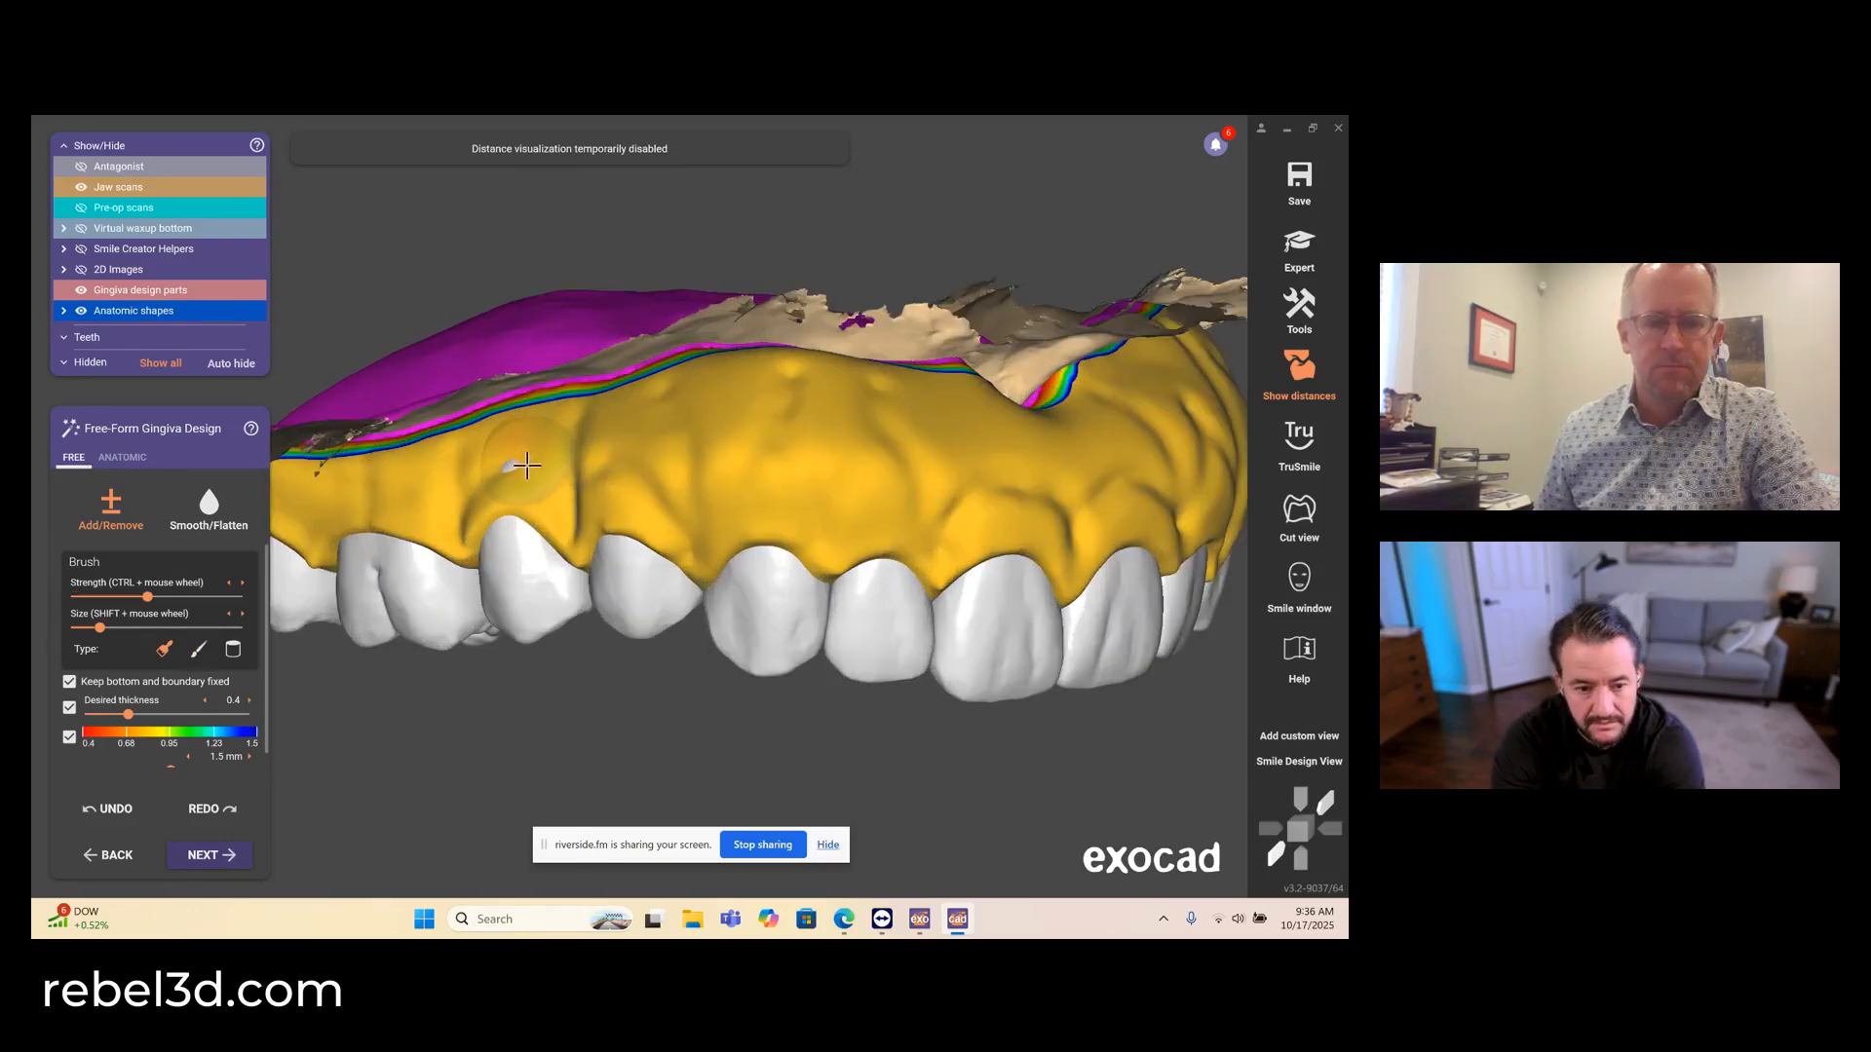
{"action": "left_click_drag", "start_coordinate": [527, 468], "coordinate": [524, 468]}
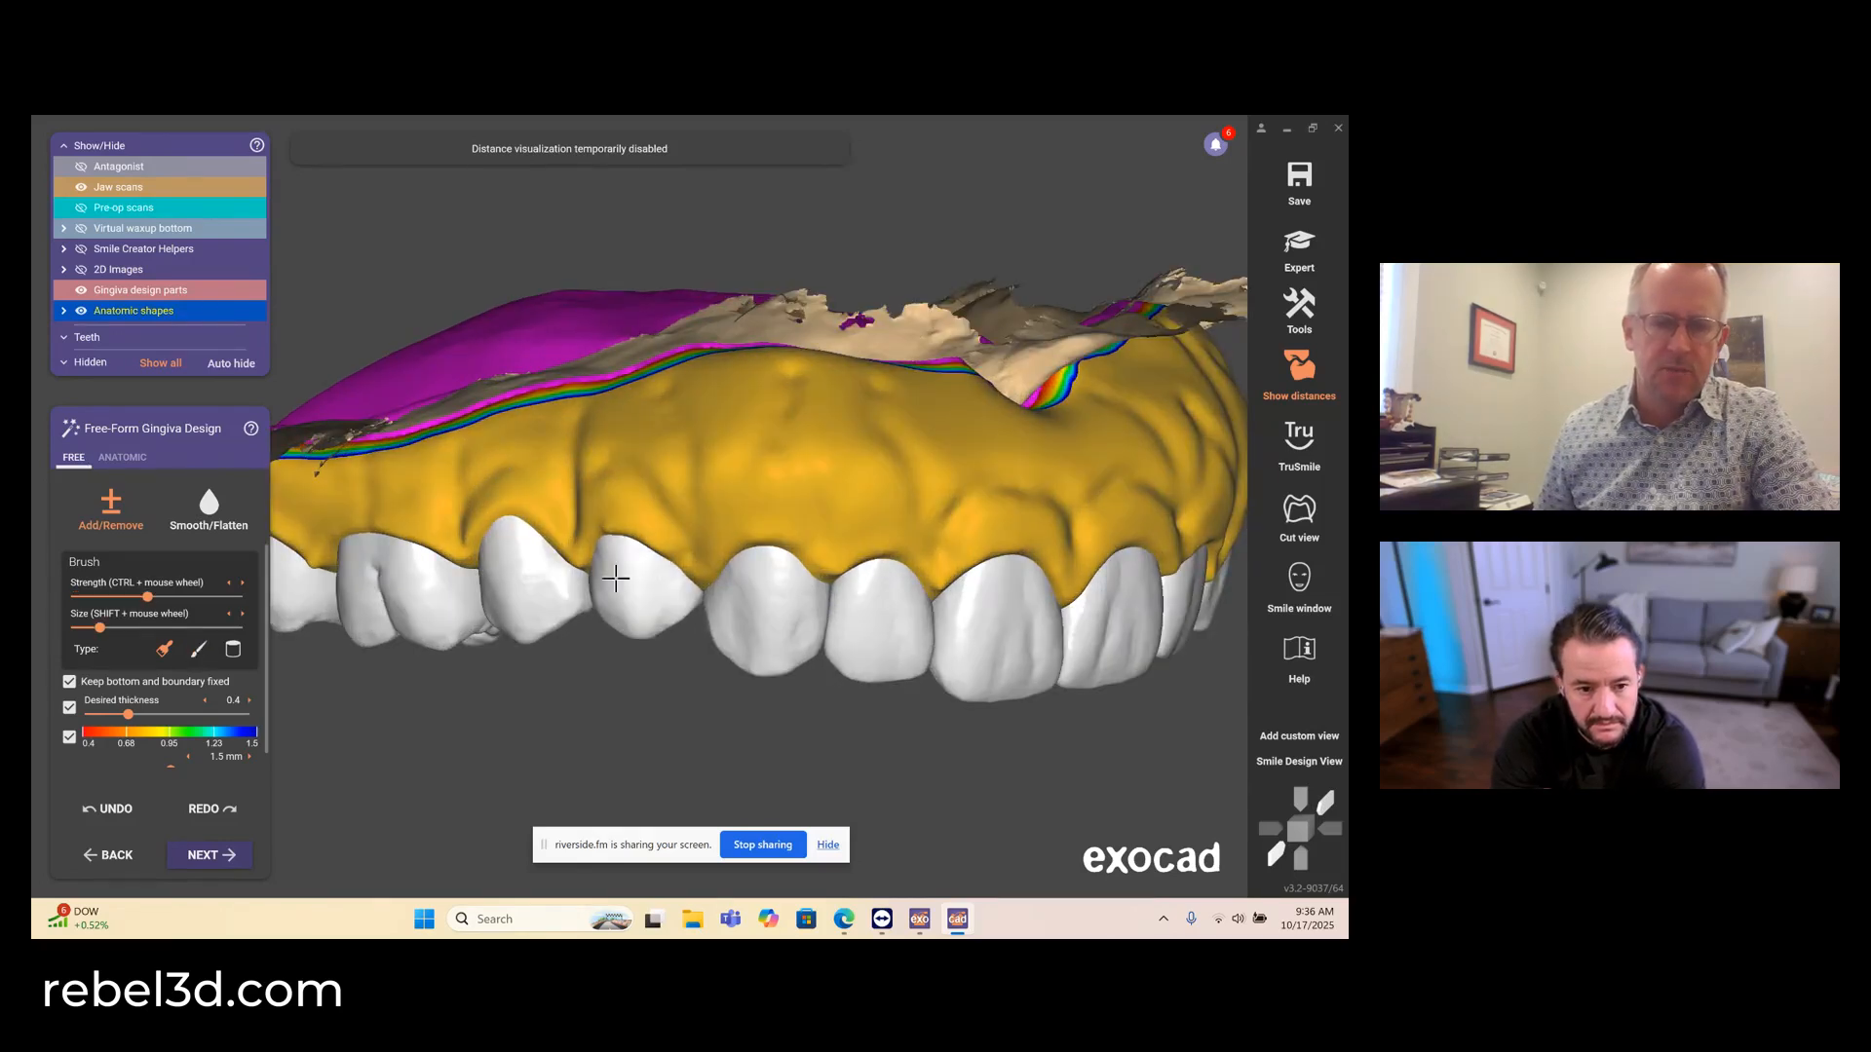
{"action": "right_click_drag", "start_coordinate": [618, 584], "coordinate": [606, 623]}
- Smooth the palatal gingiva around the arch from the upper right to the upper left molars with a larger, low-strength brush
{"action": "left_click", "coordinate": [209, 510]}
{"action": "mouse_move", "coordinate": [682, 575]}
{"action": "right_mouse_down"}
{"action": "mouse_move", "coordinate": [596, 646]}
{"action": "mouse_move", "coordinate": [605, 614]}
{"action": "mouse_move", "coordinate": [873, 614]}
{"action": "right_mouse_up"}
{"action": "mouse_move", "coordinate": [521, 609]}
{"action": "left_mouse_down"}
{"action": "mouse_move", "coordinate": [488, 580]}
{"action": "mouse_move", "coordinate": [527, 632]}
{"action": "left_mouse_up"}
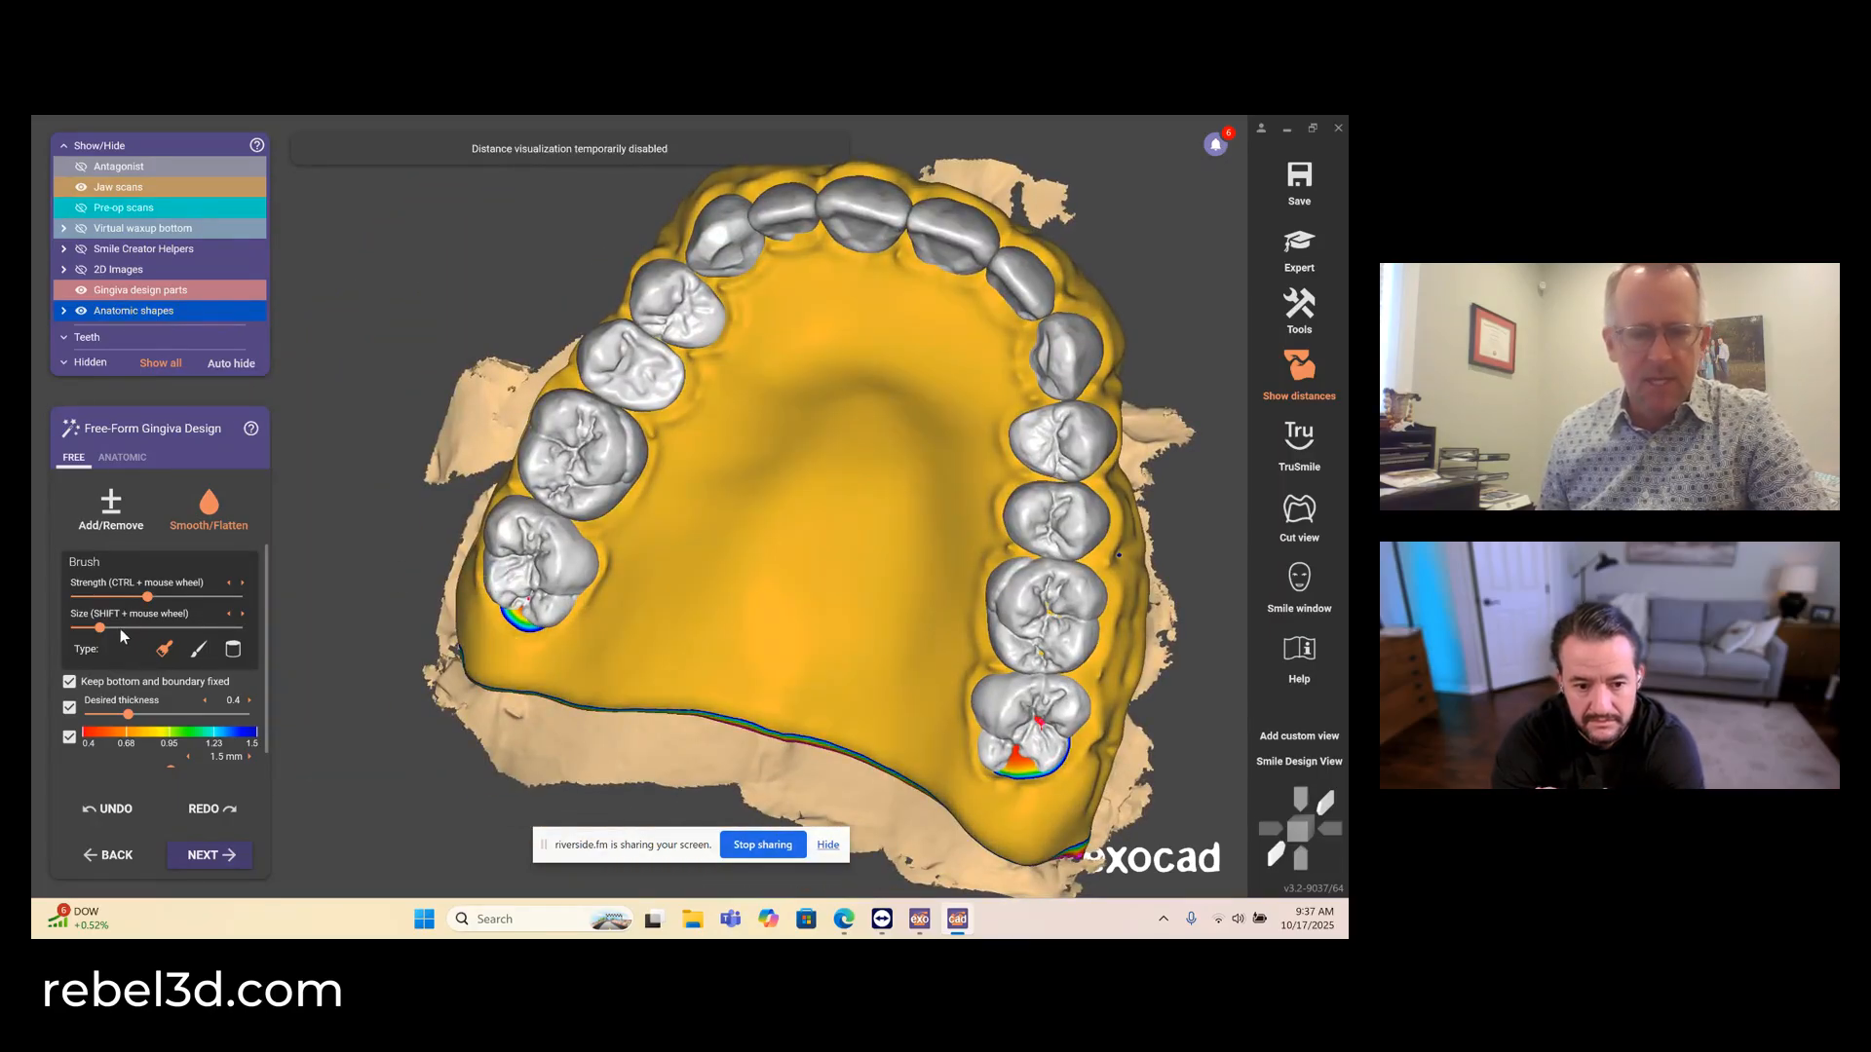
{"action": "left_click", "coordinate": [162, 628]}
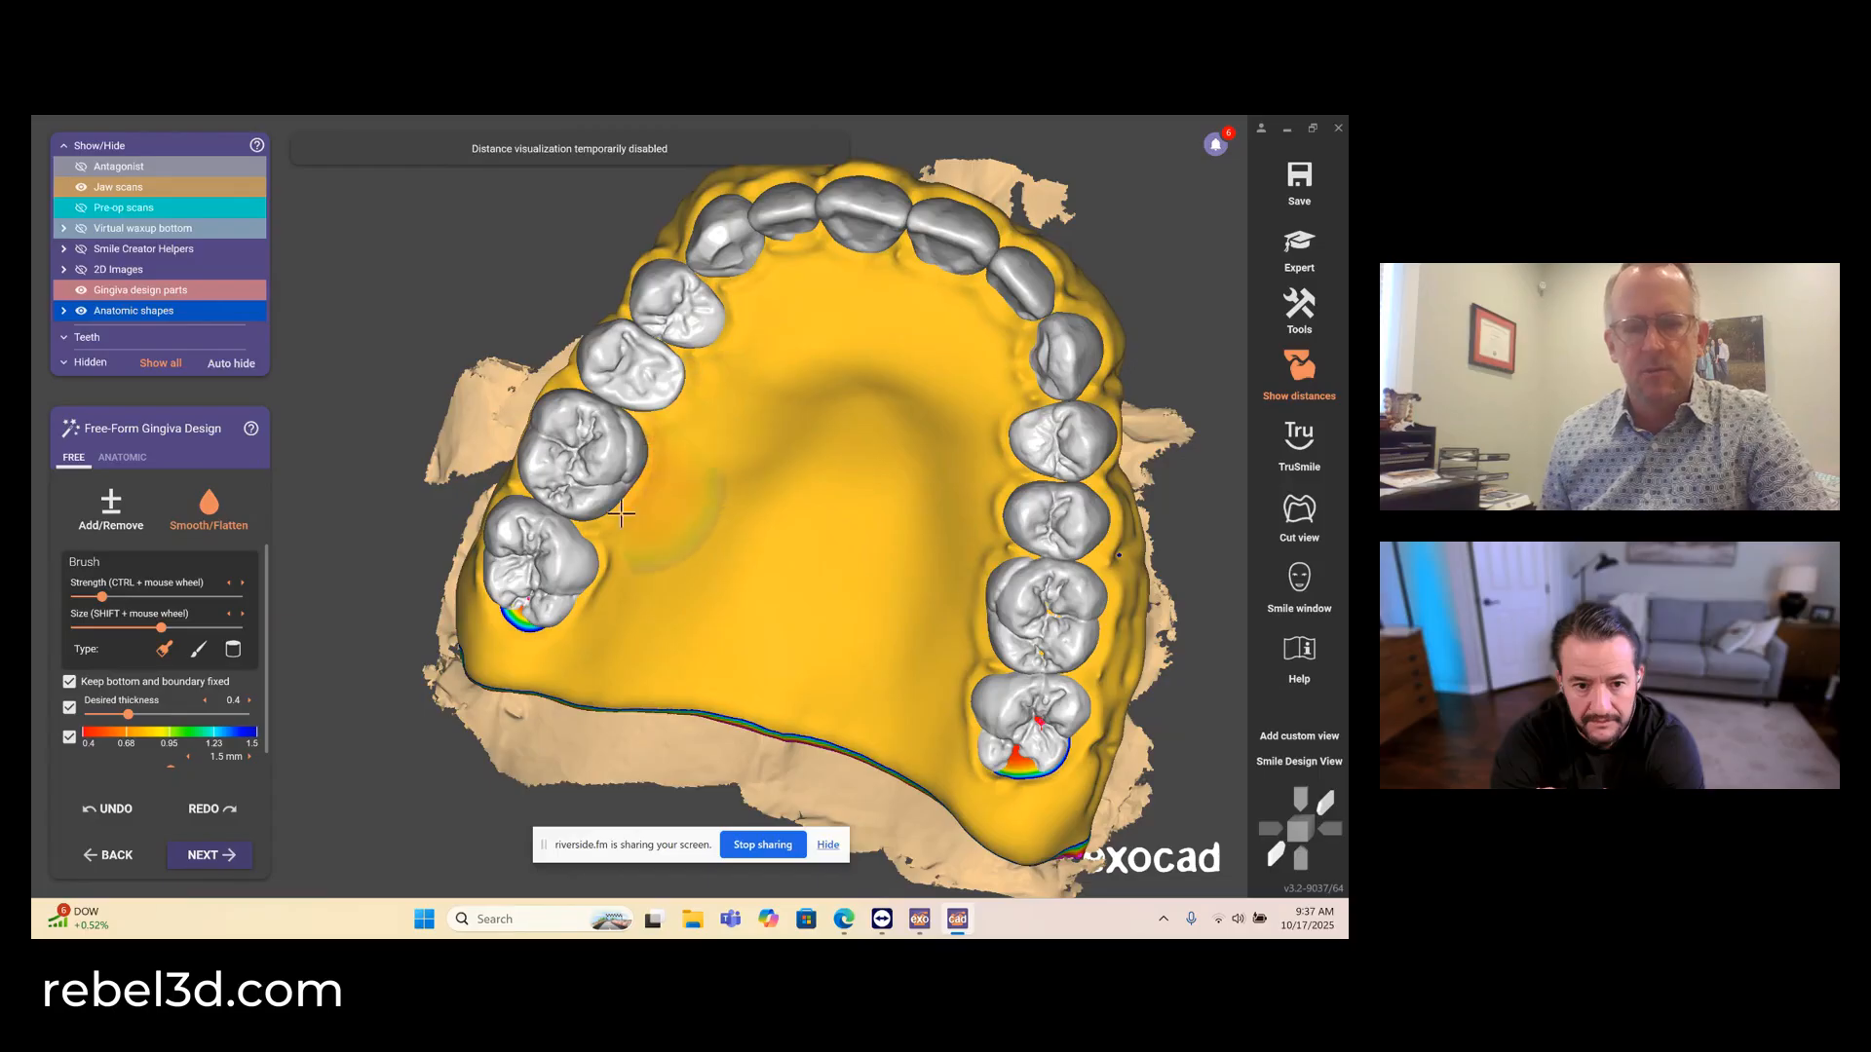
{"action": "right_click_drag", "start_coordinate": [752, 343], "coordinate": [639, 504]}
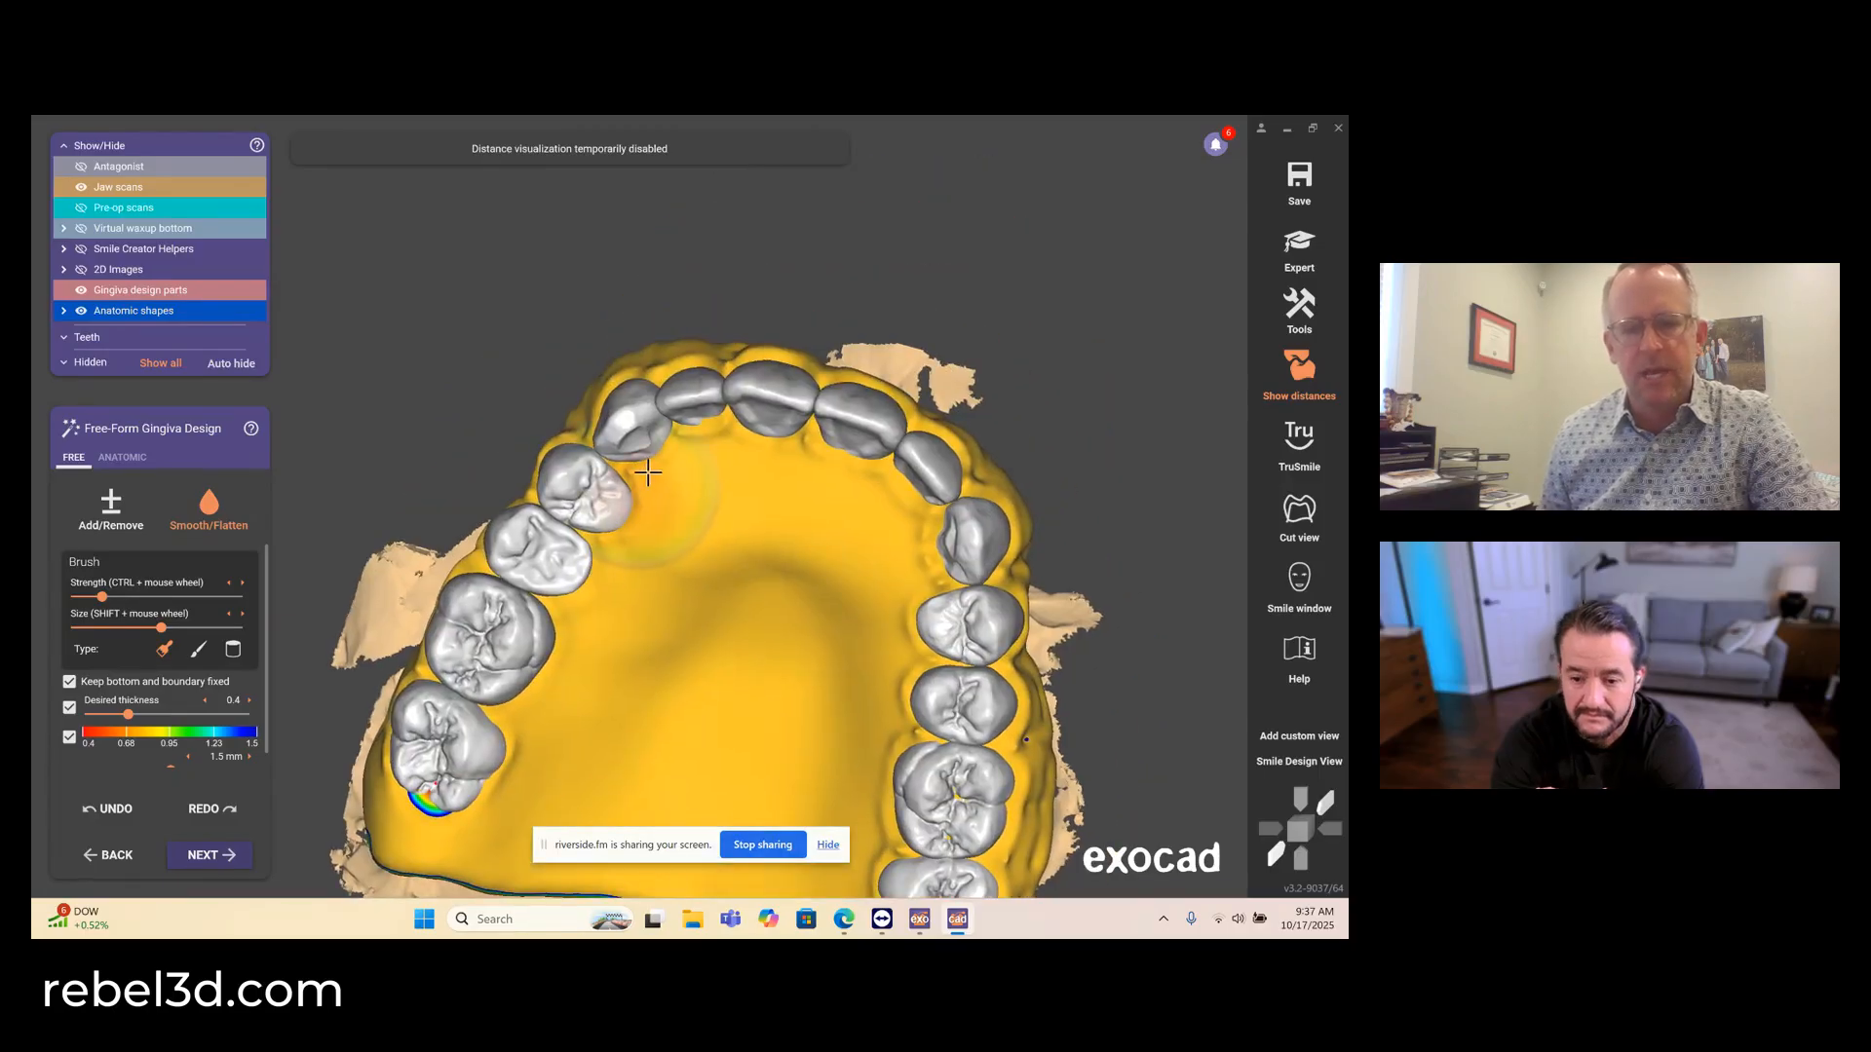
{"action": "right_click_drag", "start_coordinate": [721, 446], "coordinate": [862, 488]}
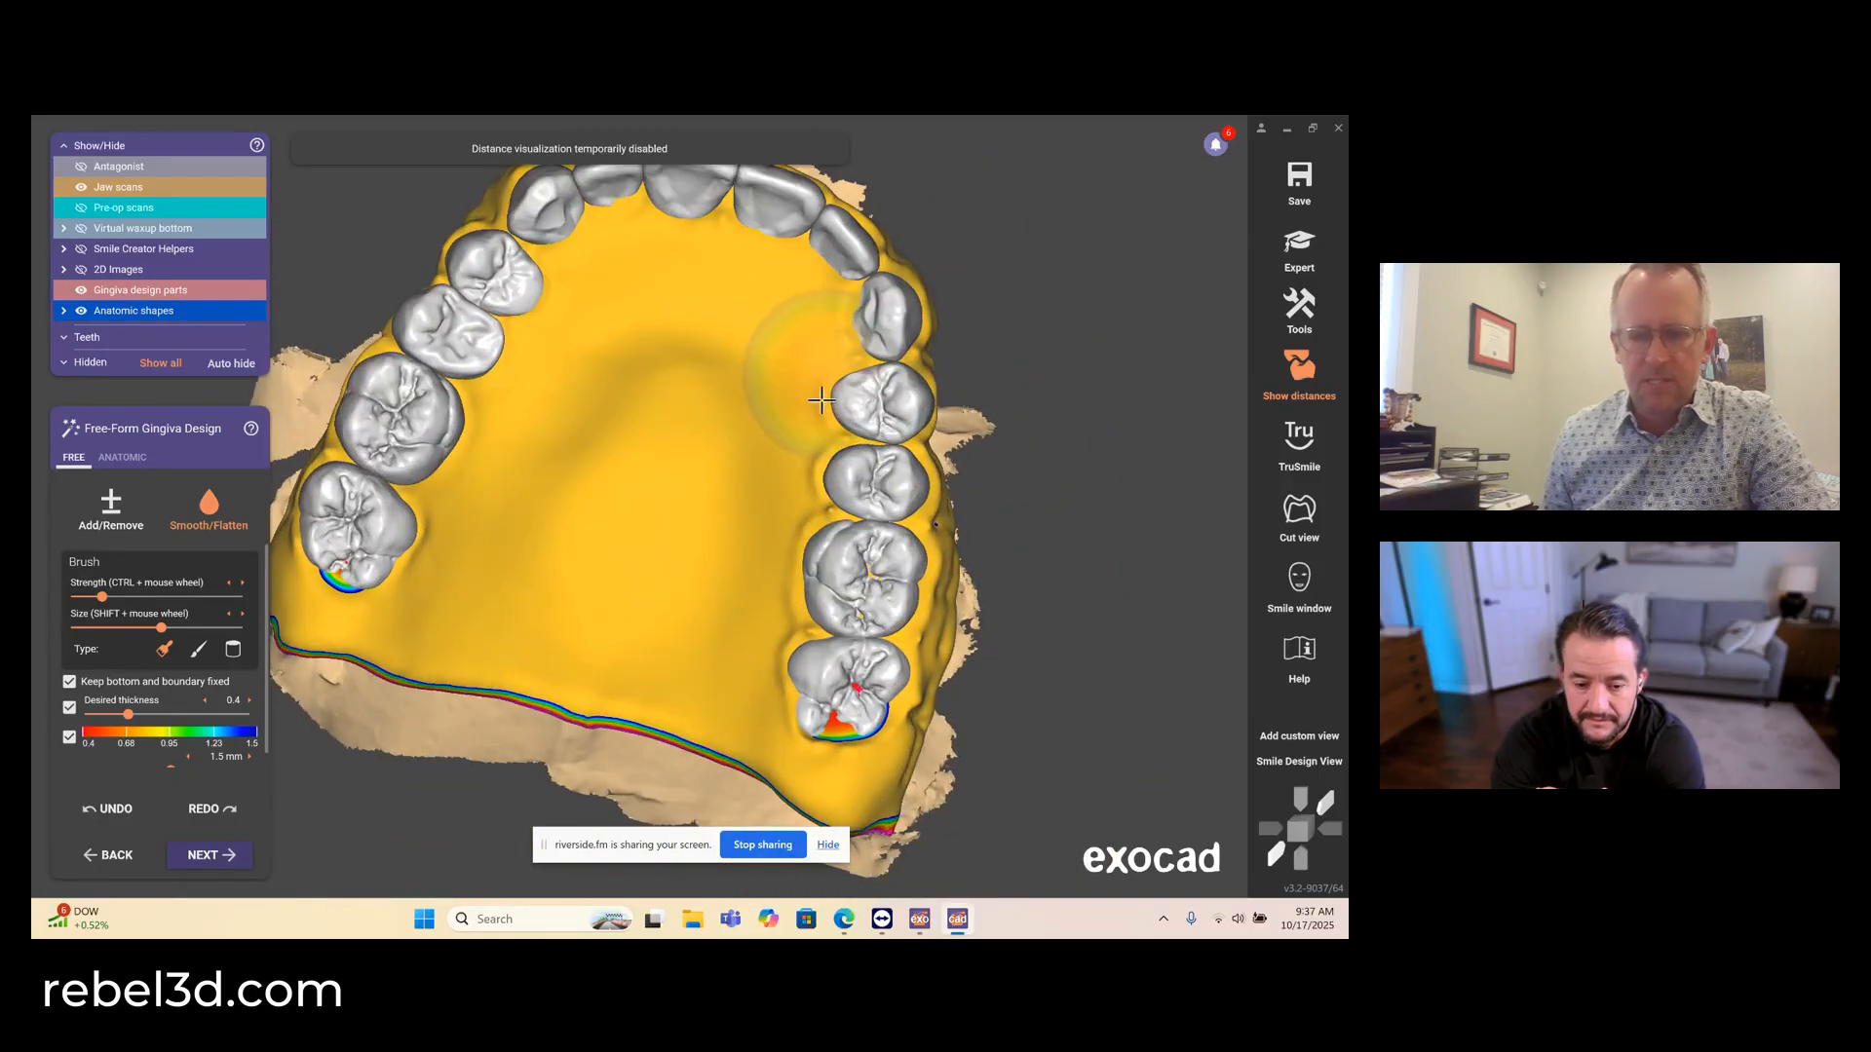
{"action": "mouse_move", "coordinate": [814, 498]}
{"action": "left_mouse_down"}
{"action": "mouse_move", "coordinate": [769, 655]}
{"action": "mouse_move", "coordinate": [826, 726]}
{"action": "left_mouse_up"}
{"action": "right_click_drag", "start_coordinate": [826, 726], "coordinate": [749, 711]}
- Blend the facial gingival contours along both sides of the arch with the Smooth/Flatten brush
{"action": "right_click_drag", "start_coordinate": [903, 351], "coordinate": [843, 366]}
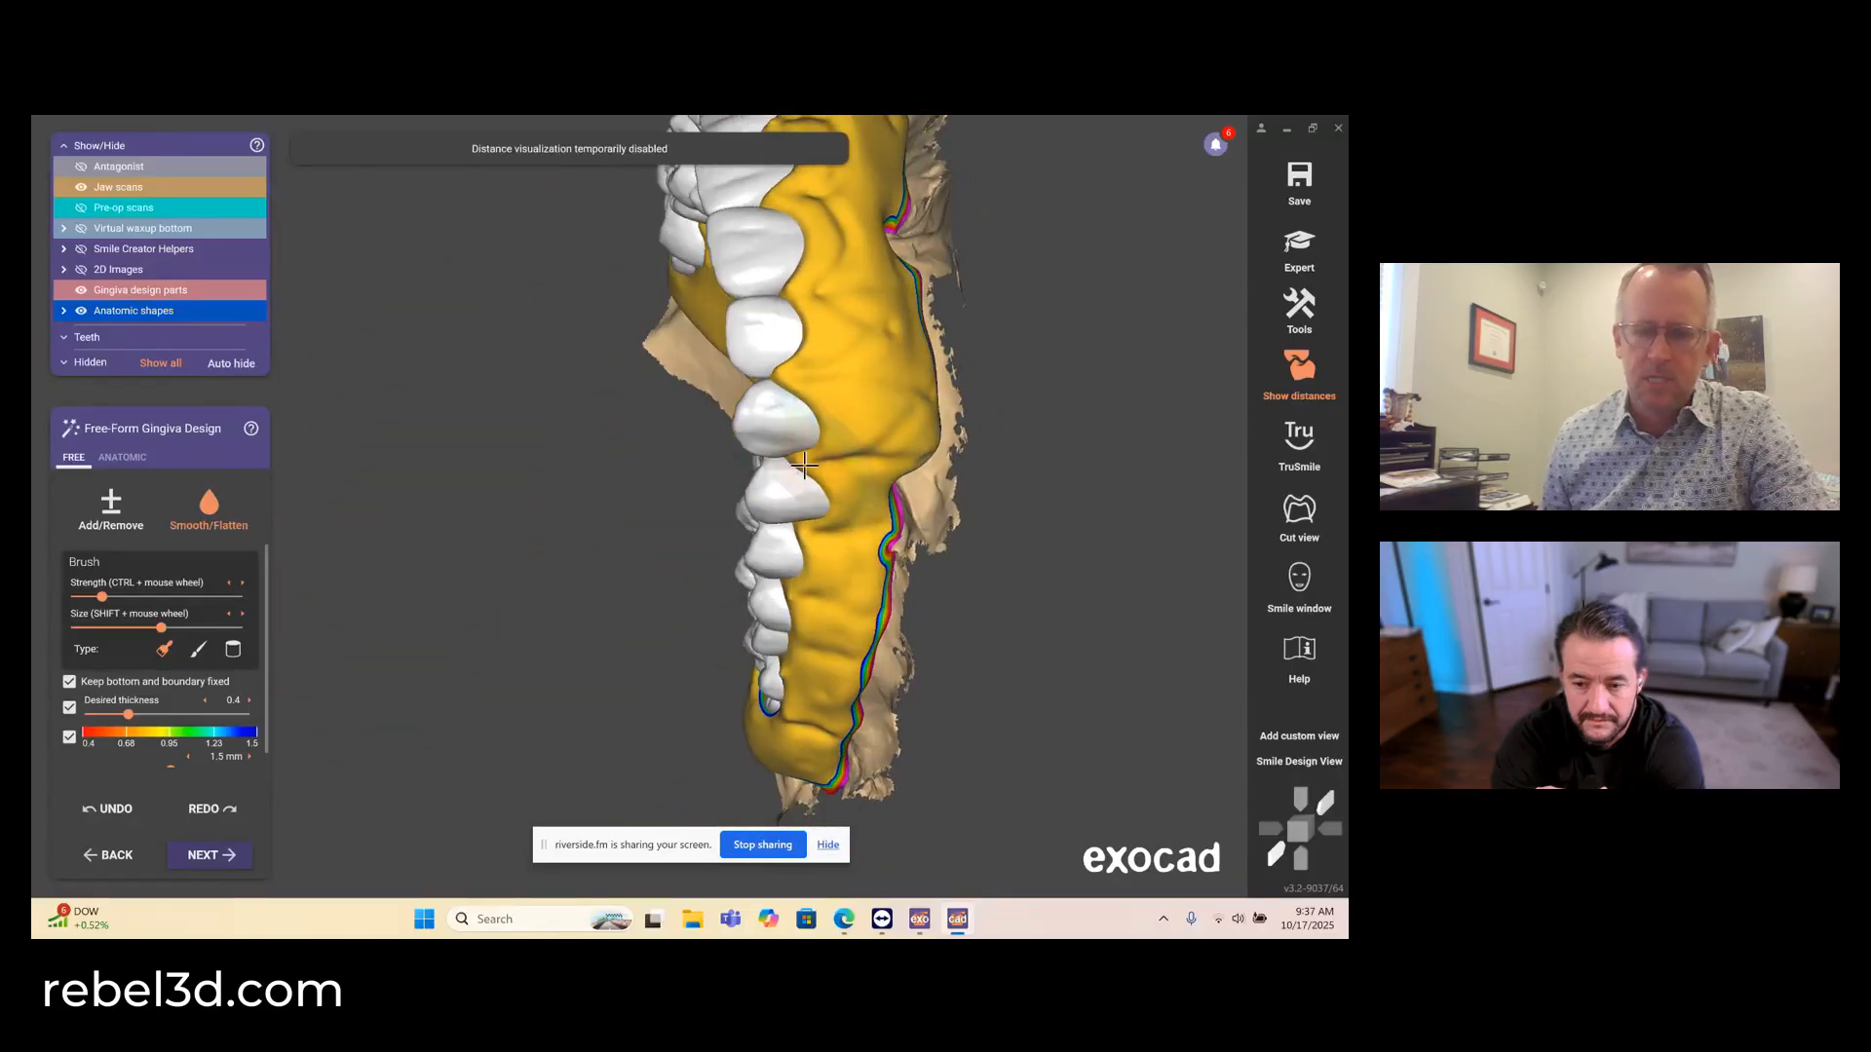
{"action": "right_click_drag", "start_coordinate": [852, 298], "coordinate": [882, 421]}
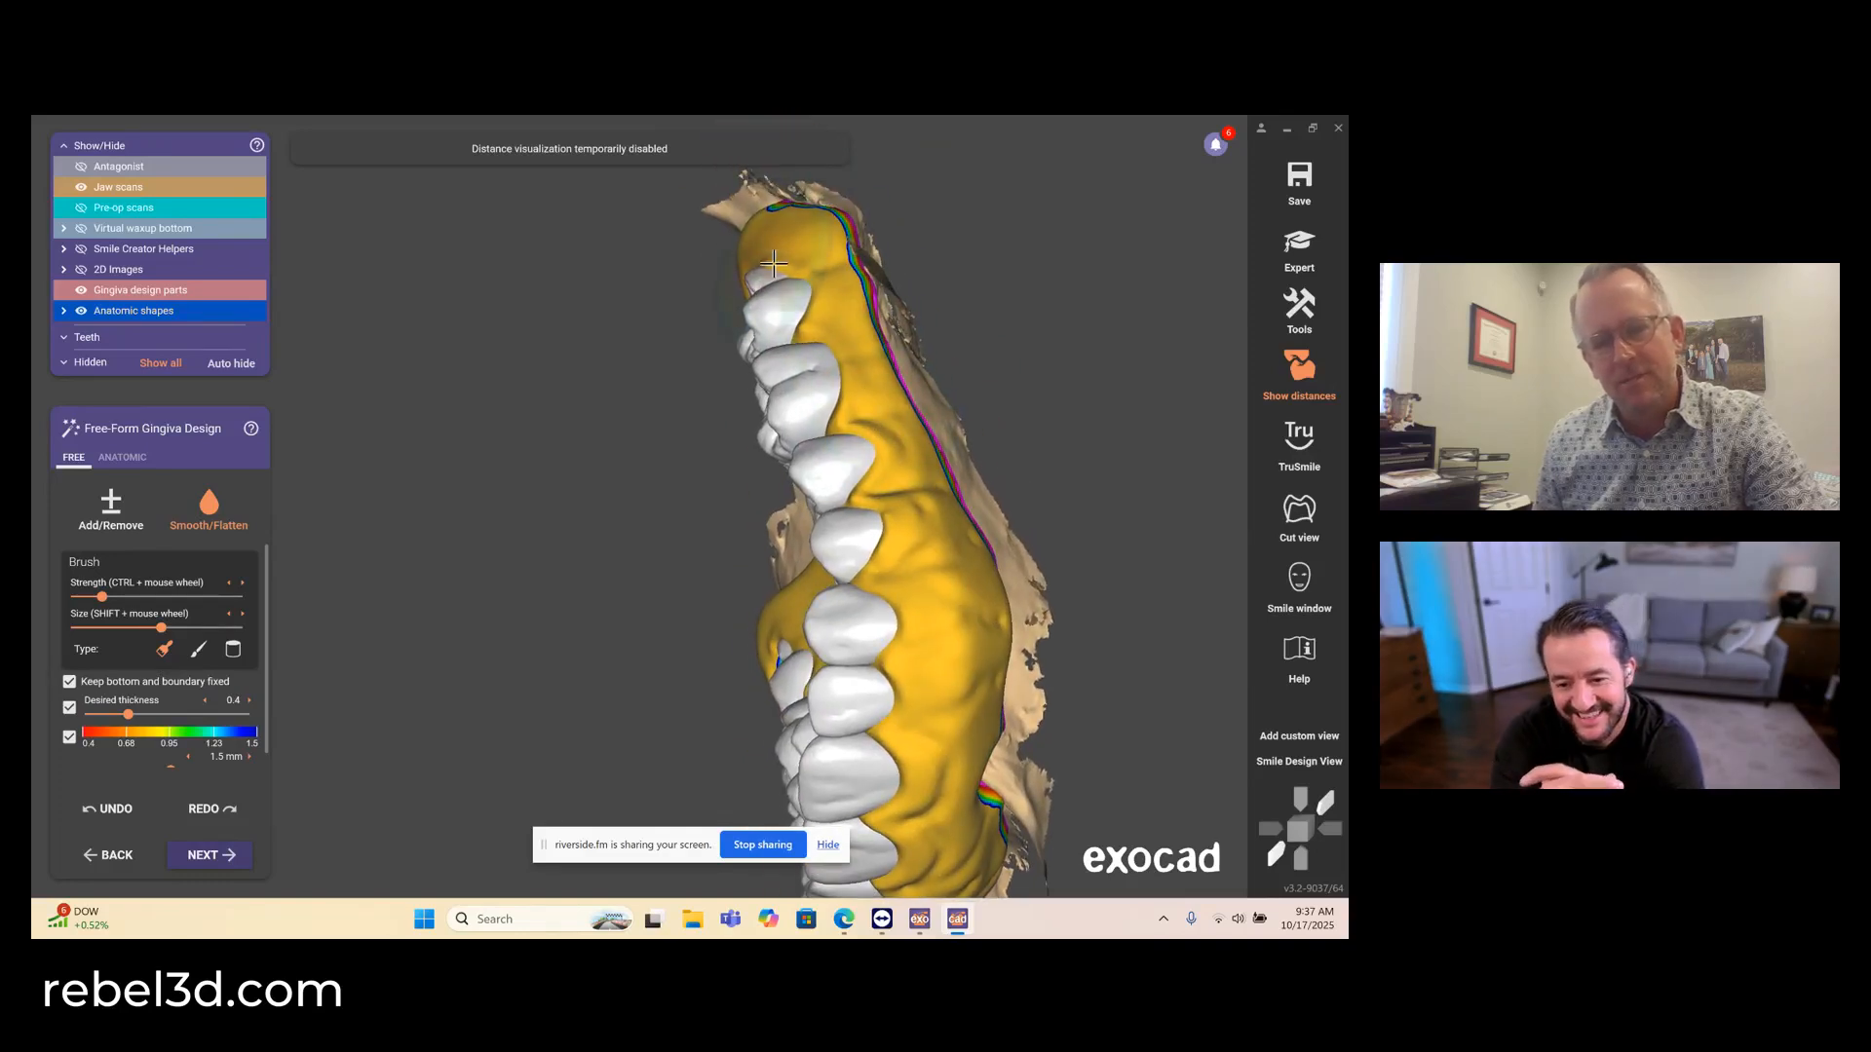
{"action": "right_click_drag", "start_coordinate": [765, 252], "coordinate": [876, 509]}
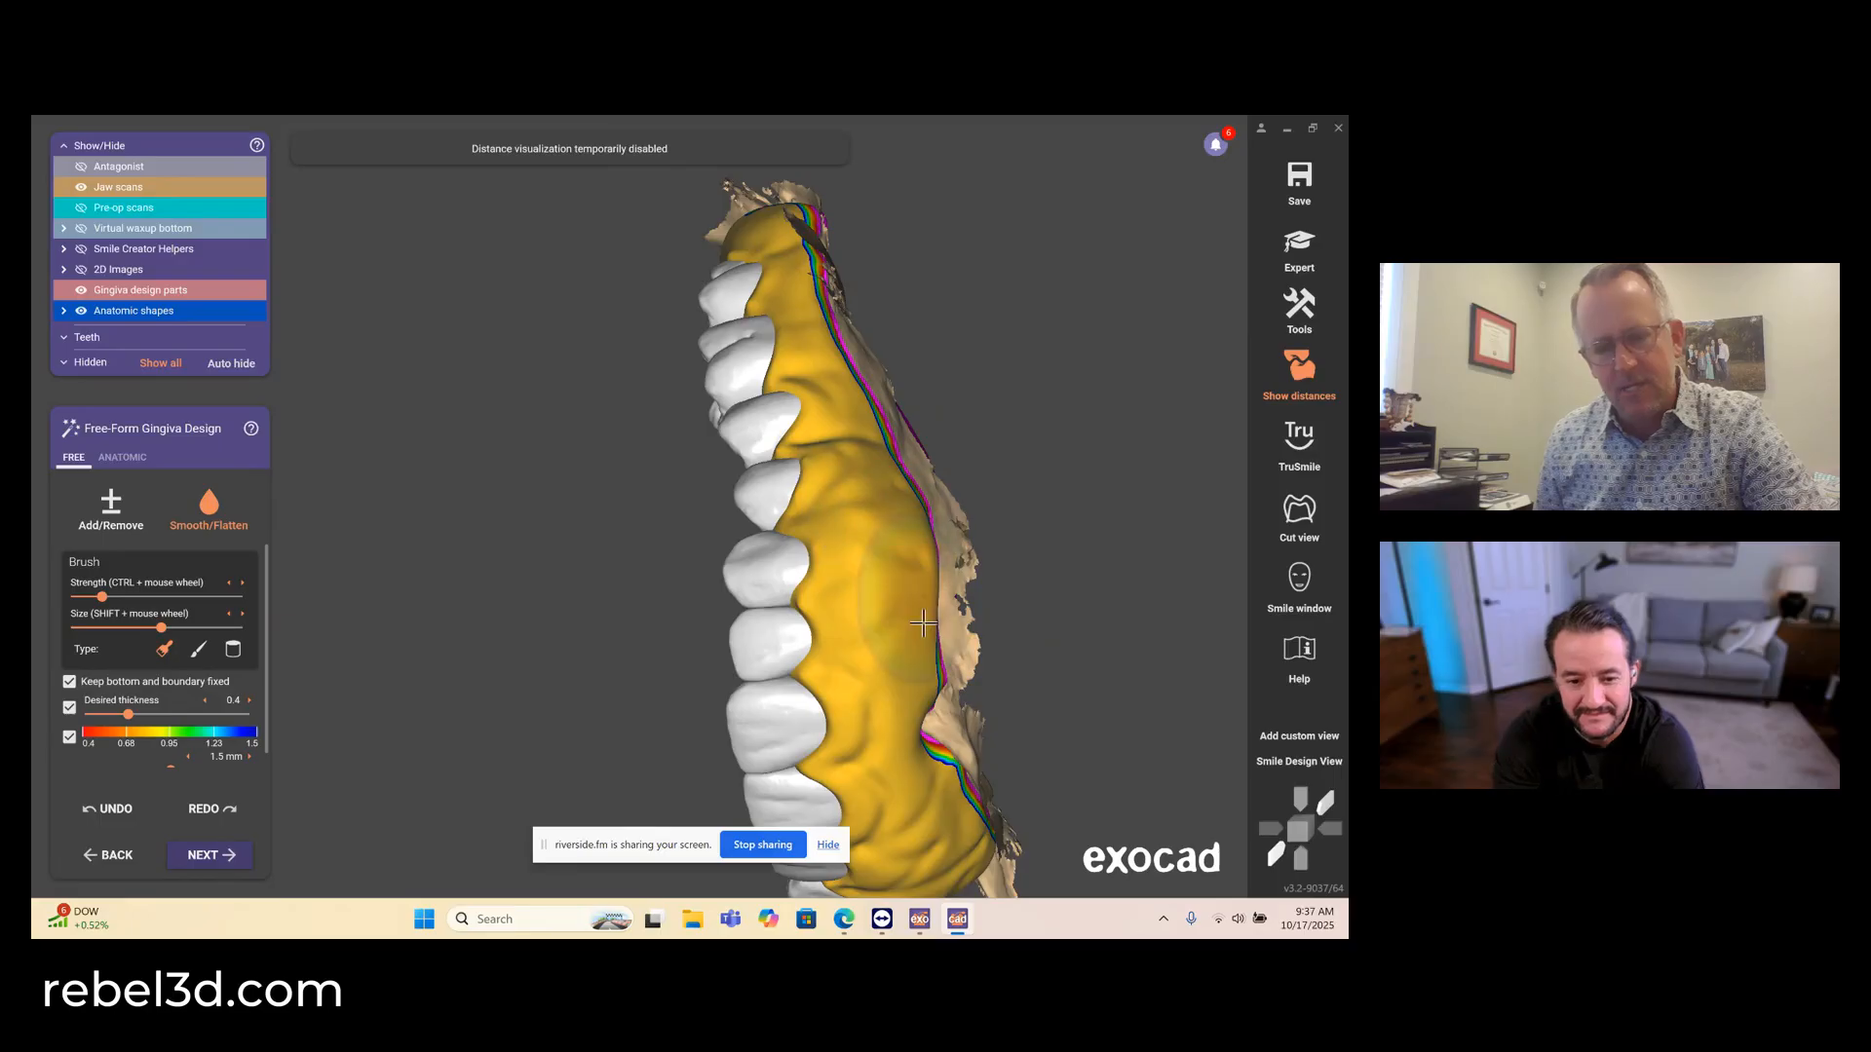
{"action": "right_click_drag", "start_coordinate": [875, 579], "coordinate": [726, 383]}
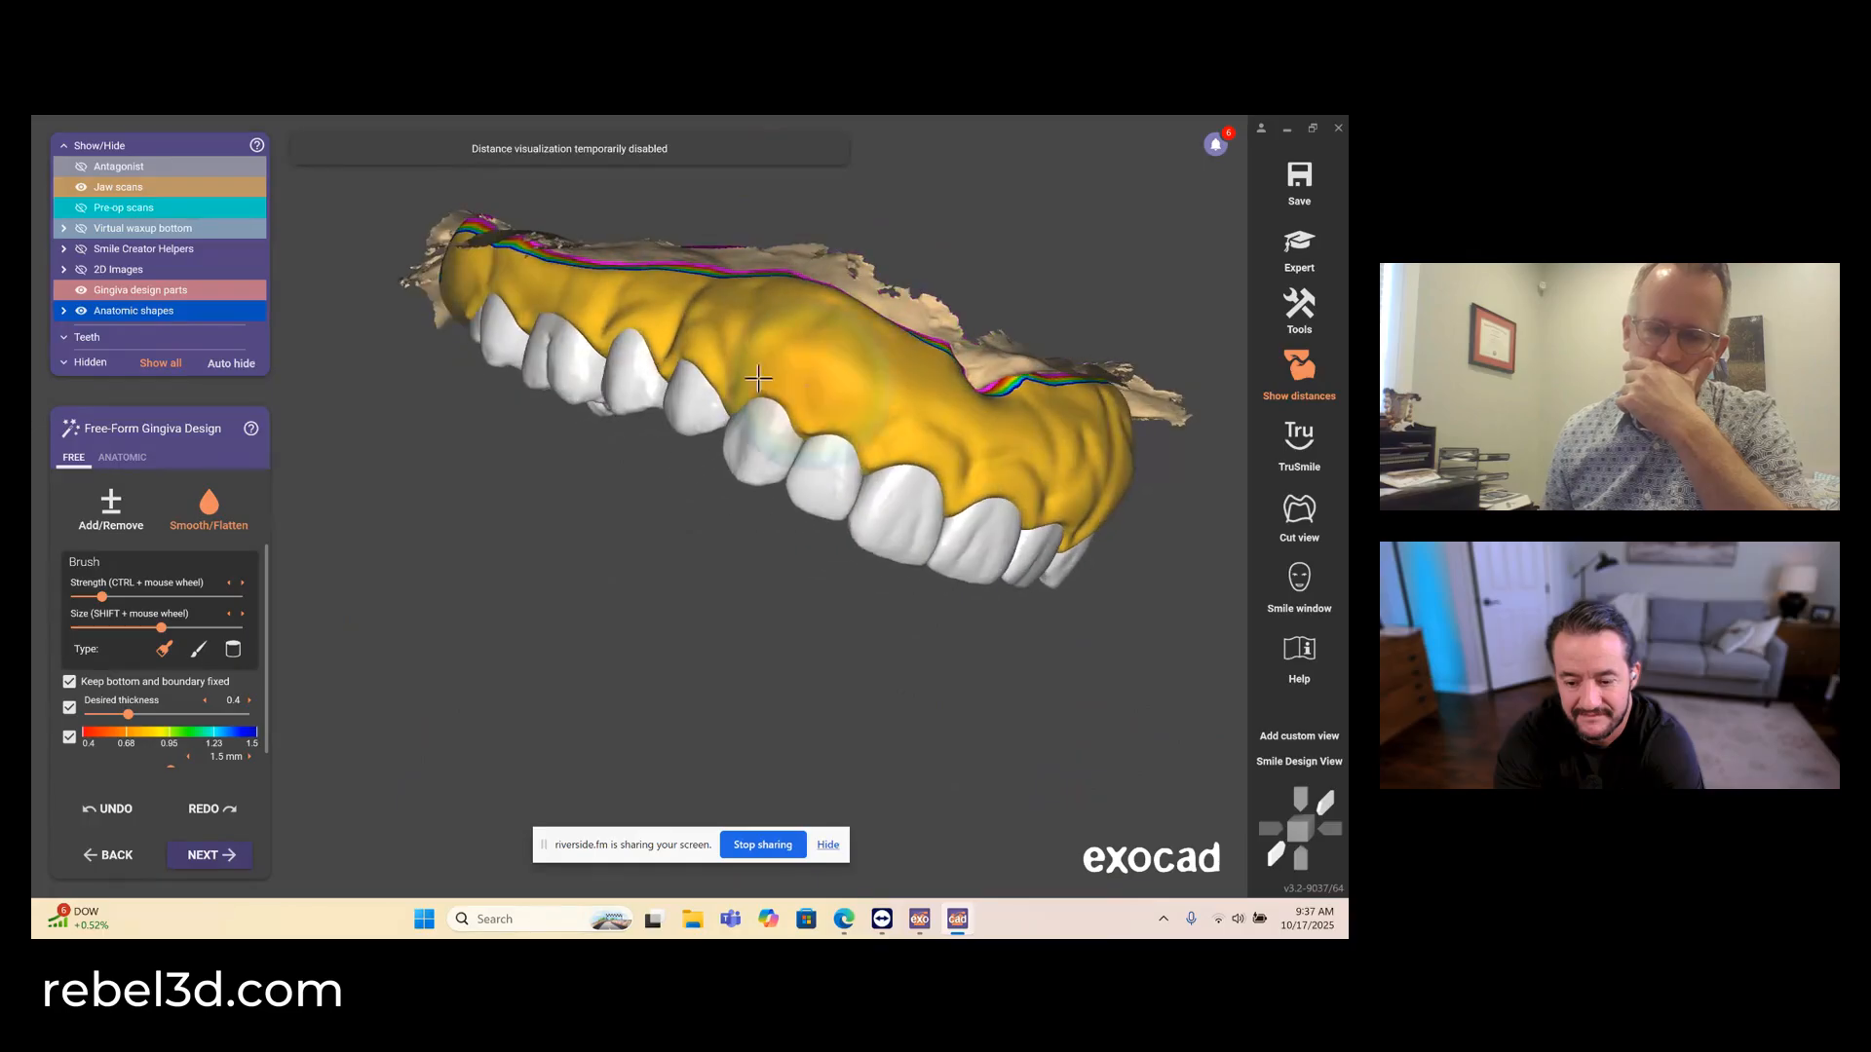
- Adjust the facial gingiva and the areas behind both second molars using the anatomic Large region preset
{"action": "left_click", "coordinate": [123, 458]}
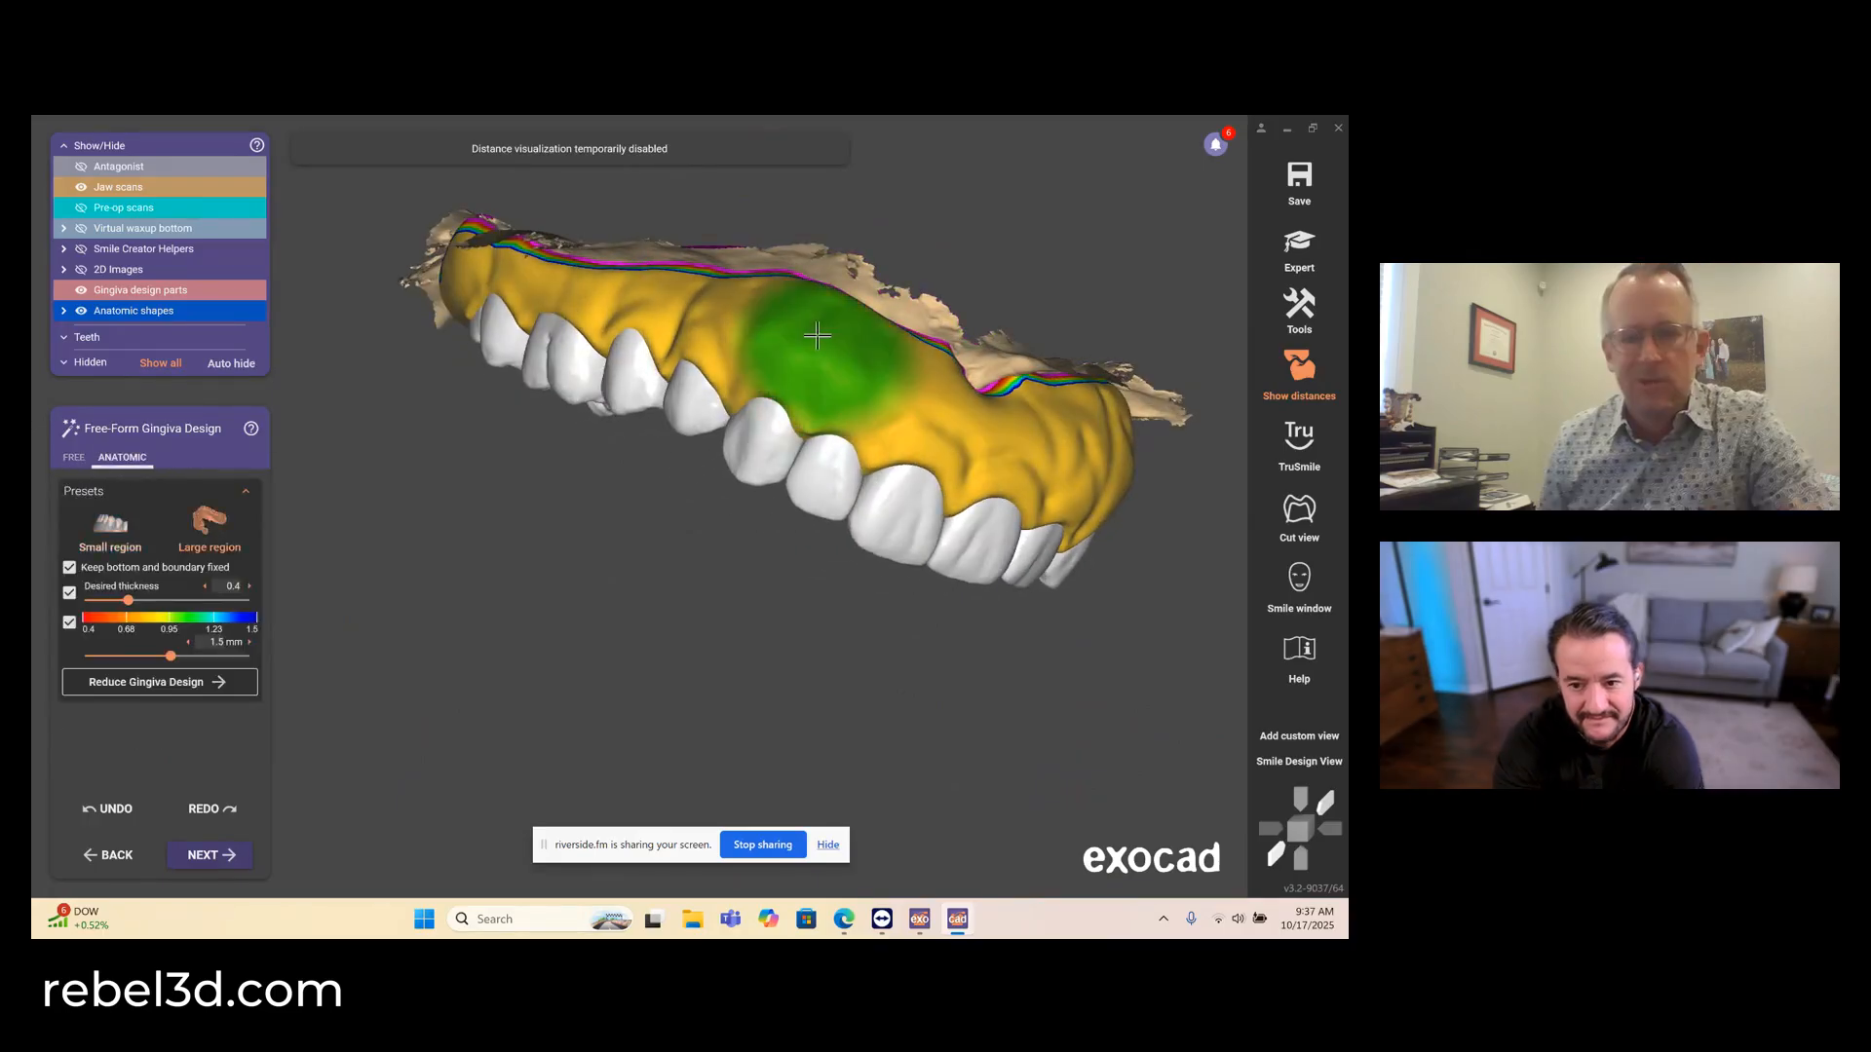
{"action": "mouse_move", "coordinate": [827, 410]}
{"action": "right_mouse_down"}
{"action": "mouse_move", "coordinate": [838, 453]}
{"action": "mouse_move", "coordinate": [897, 367]}
{"action": "mouse_move", "coordinate": [889, 405]}
{"action": "mouse_move", "coordinate": [1082, 440]}
{"action": "right_mouse_up"}
{"action": "middle_click_drag", "start_coordinate": [1083, 440], "coordinate": [745, 421]}
{"action": "right_click_drag", "start_coordinate": [763, 435], "coordinate": [772, 454]}
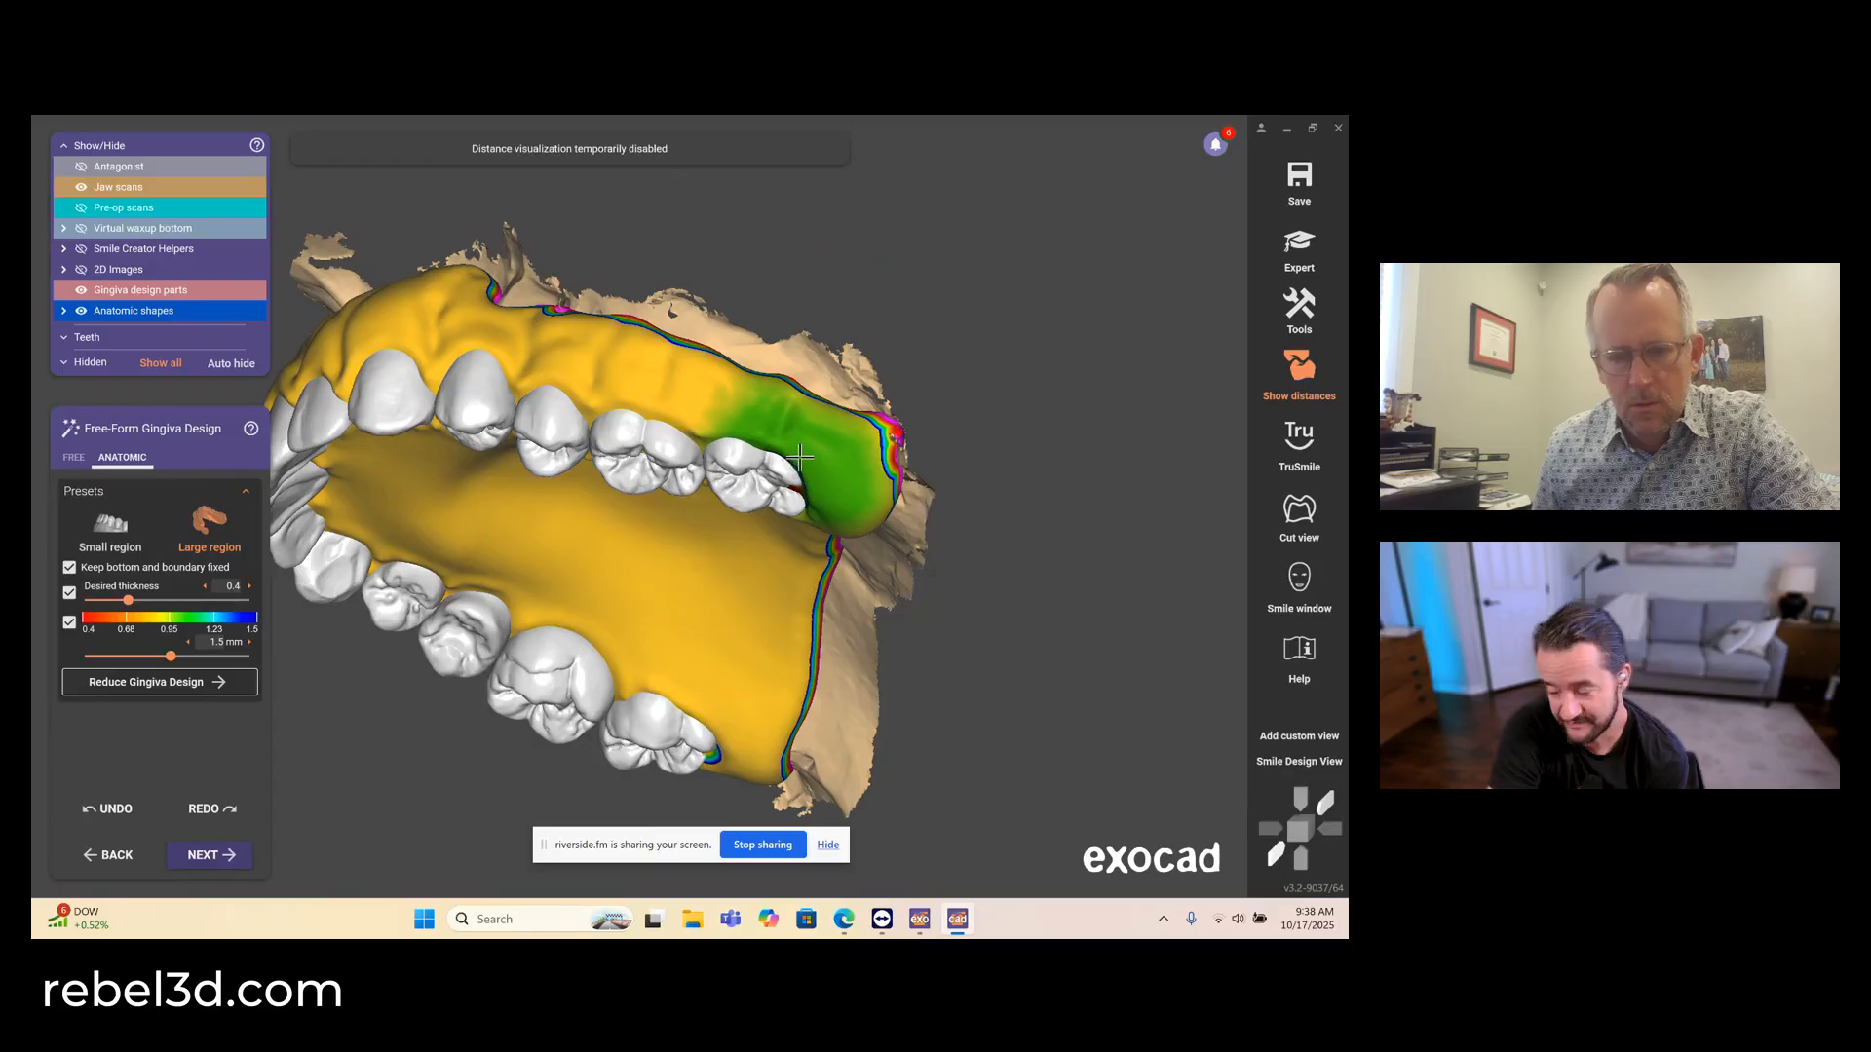
{"action": "mouse_move", "coordinate": [798, 463]}
{"action": "right_mouse_down"}
{"action": "mouse_move", "coordinate": [784, 438]}
{"action": "mouse_move", "coordinate": [775, 456]}
{"action": "right_mouse_up"}
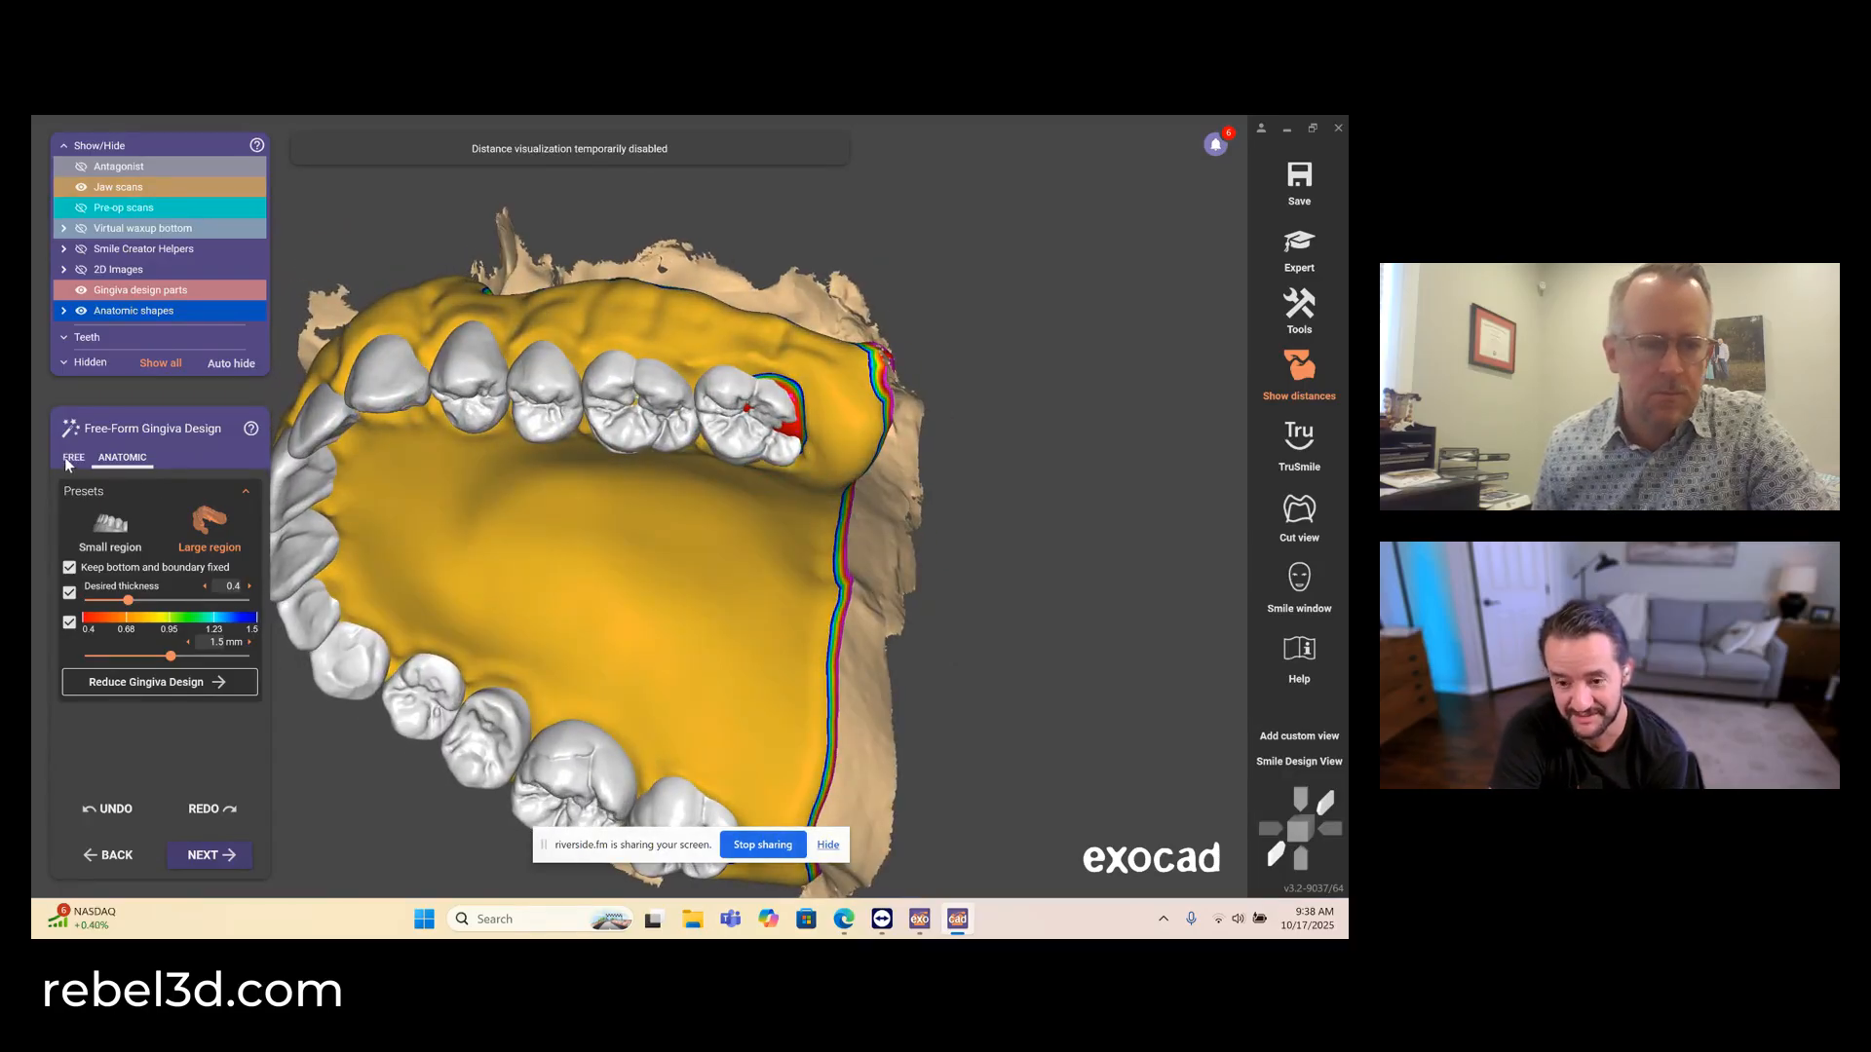
{"action": "middle_click_drag", "start_coordinate": [484, 676], "coordinate": [487, 548]}
{"action": "right_click_drag", "start_coordinate": [487, 548], "coordinate": [497, 477]}
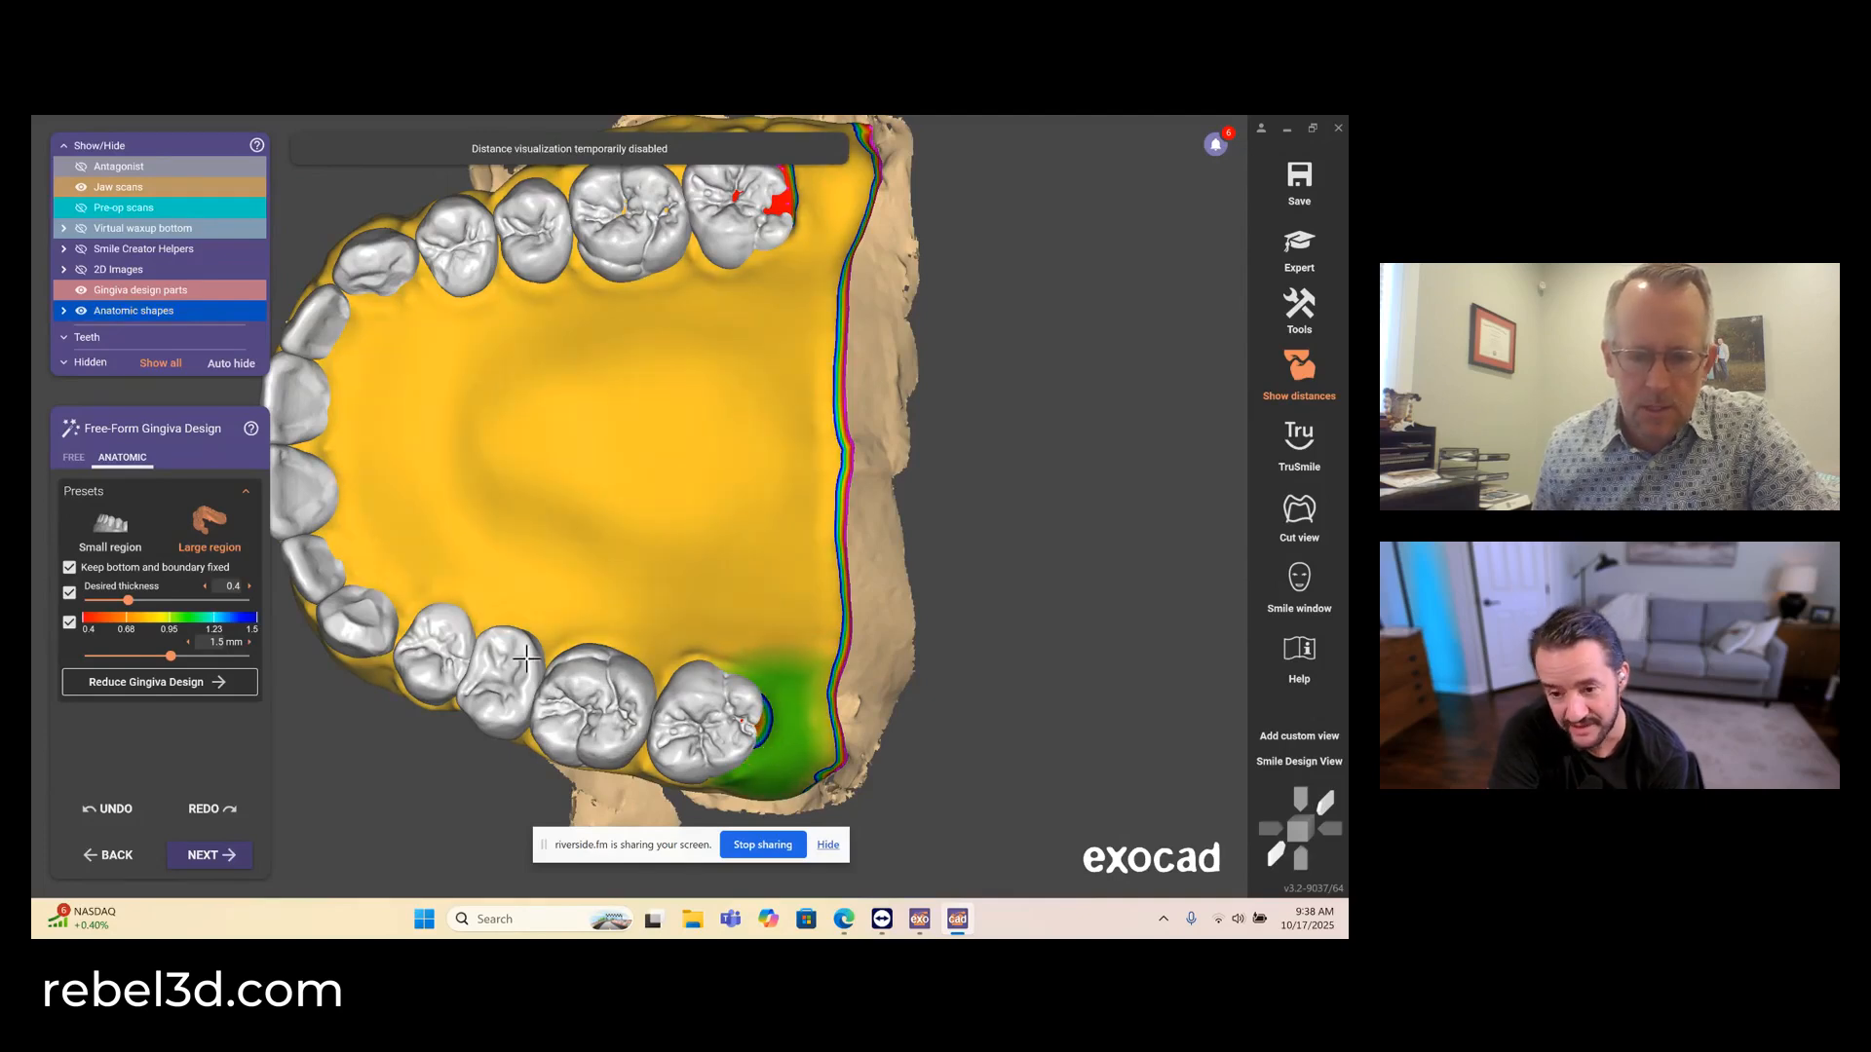
- Smooth the gingiva at the distal edge of the upper left second molar, using a smaller, stronger free-form brush
{"action": "left_click", "coordinate": [74, 457]}
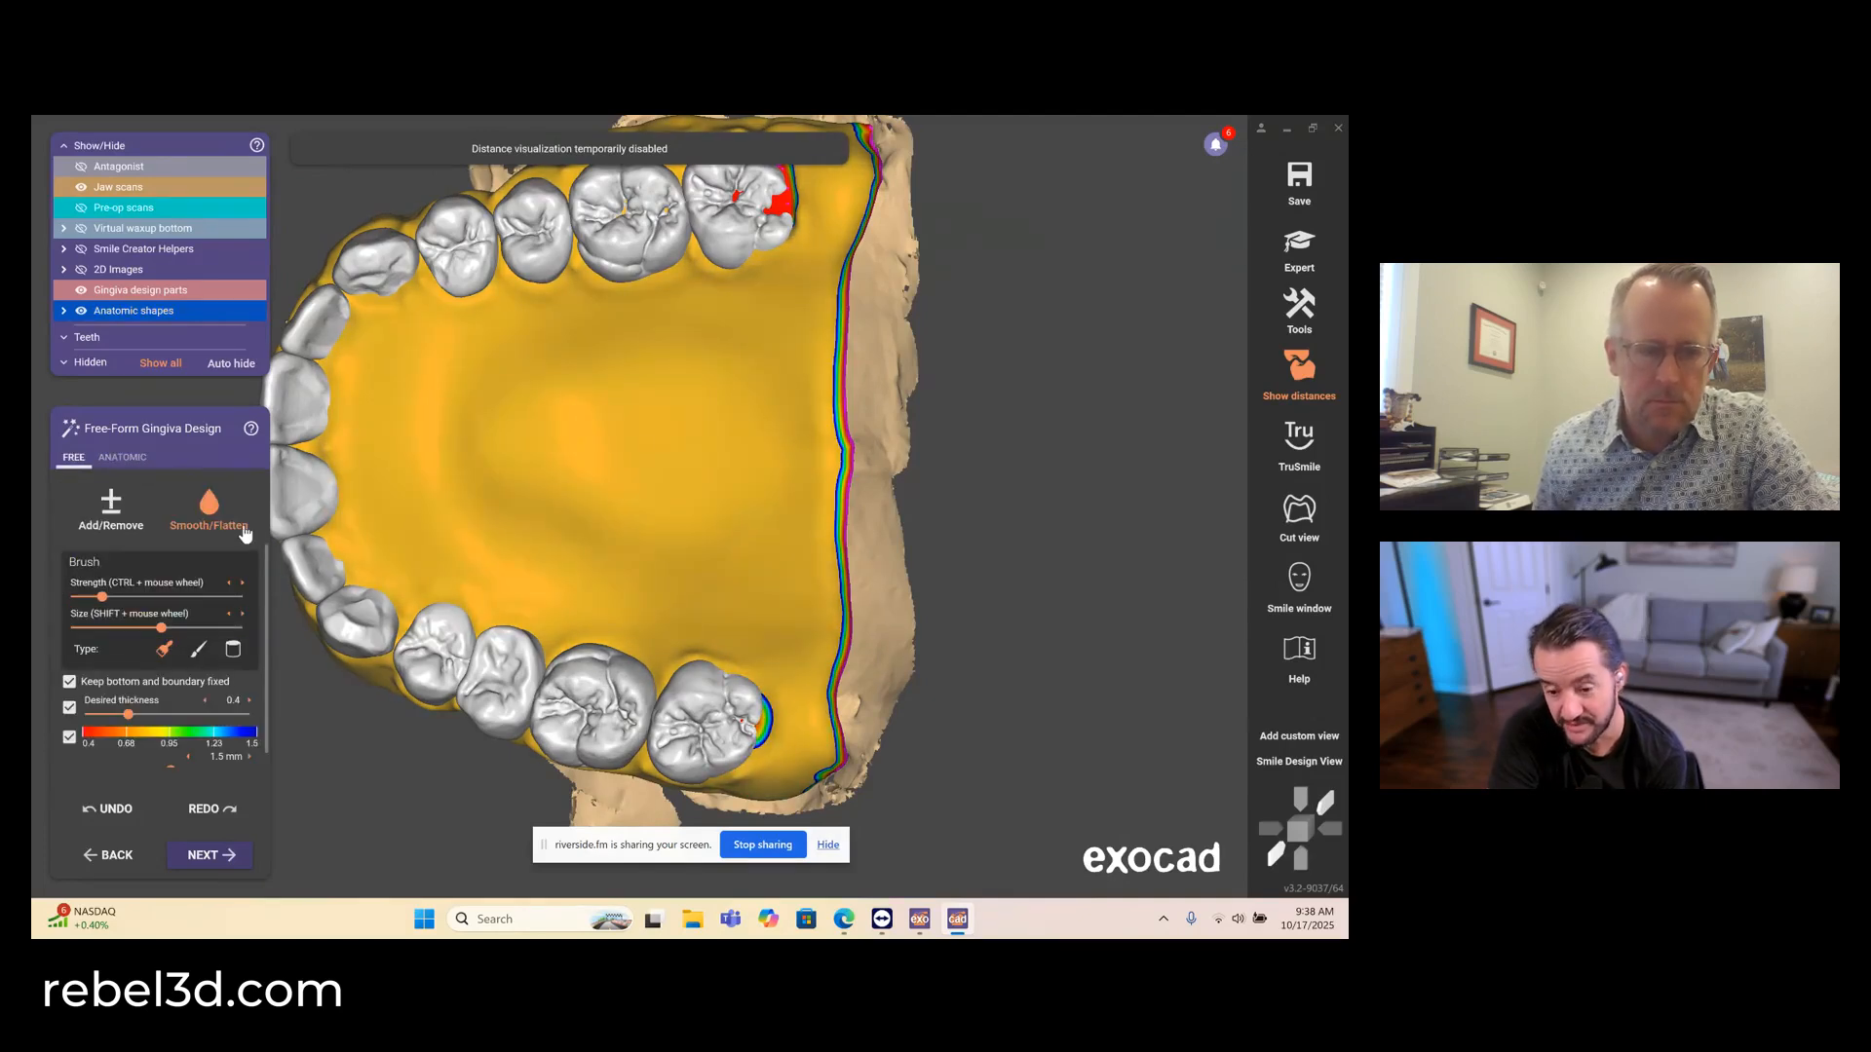
{"action": "middle_click_drag", "start_coordinate": [826, 204], "coordinate": [809, 429]}
{"action": "scroll", "coordinate": [808, 434], "scroll_direction": "up", "scroll_amount": 5}
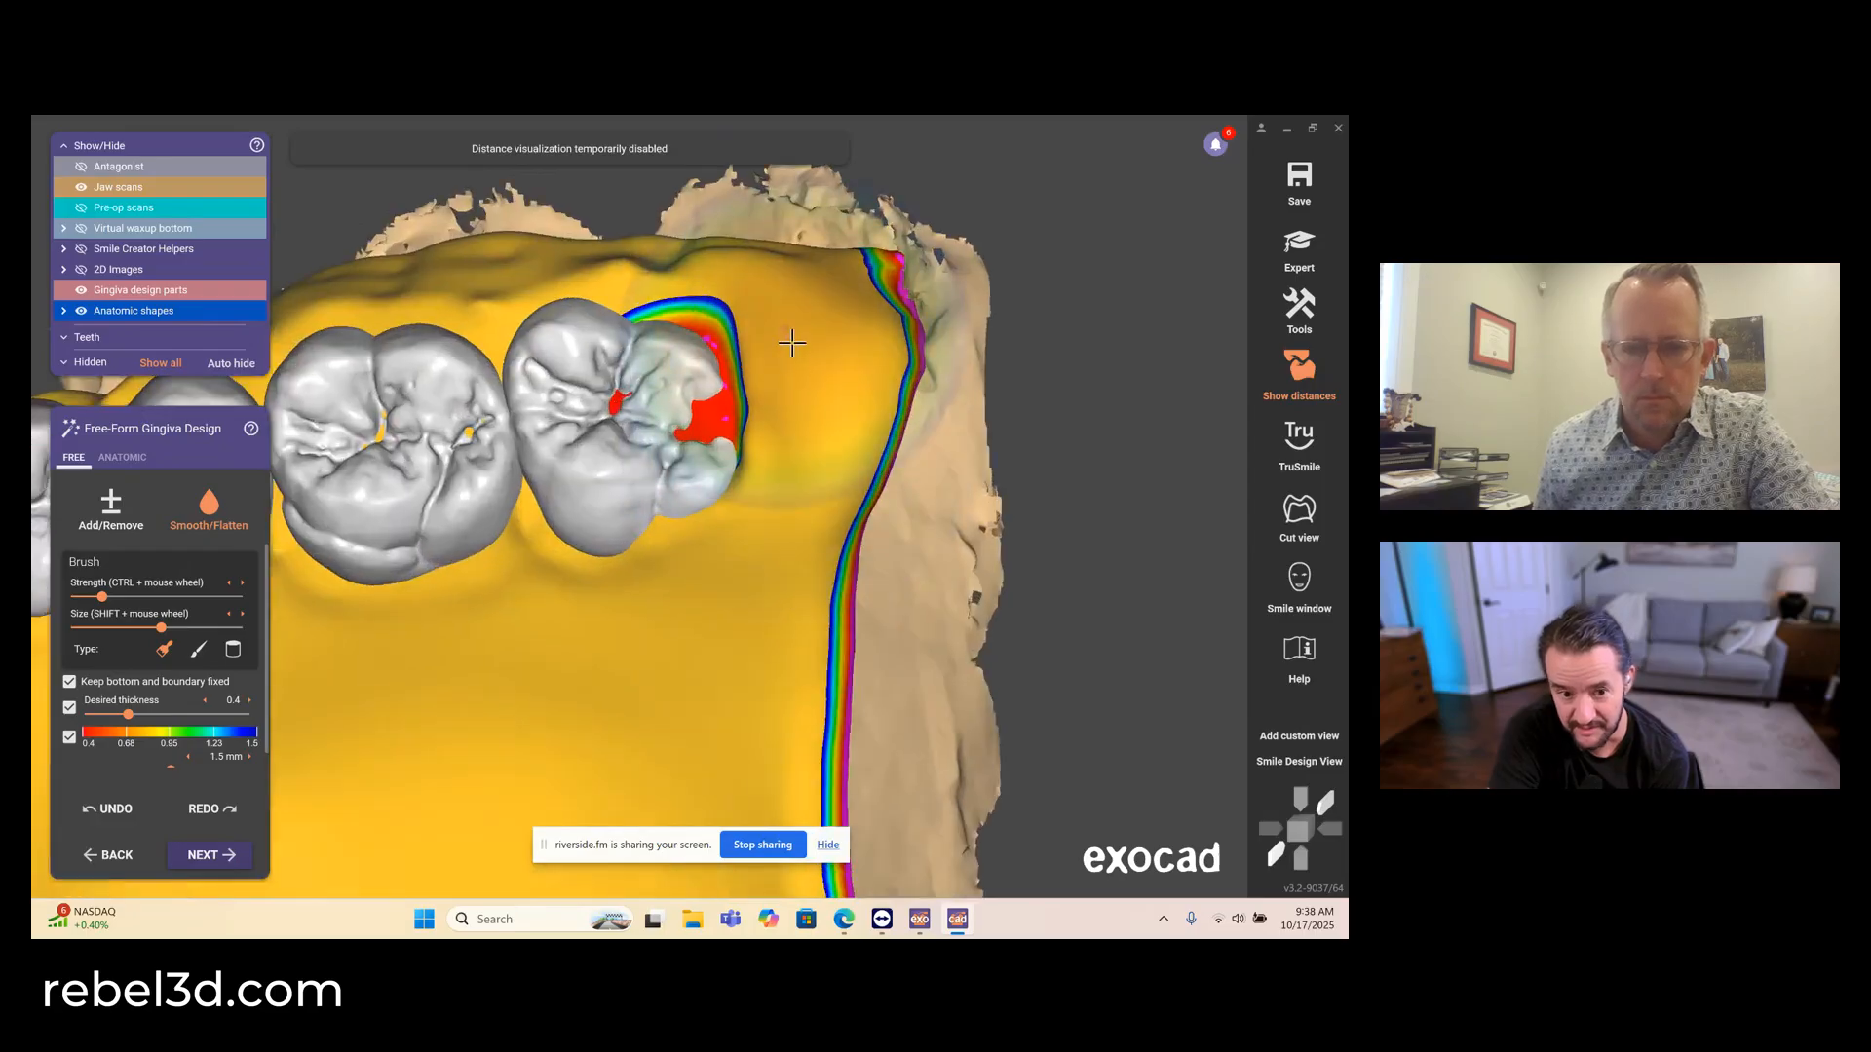
{"action": "left_click_drag", "start_coordinate": [790, 342], "coordinate": [807, 389]}
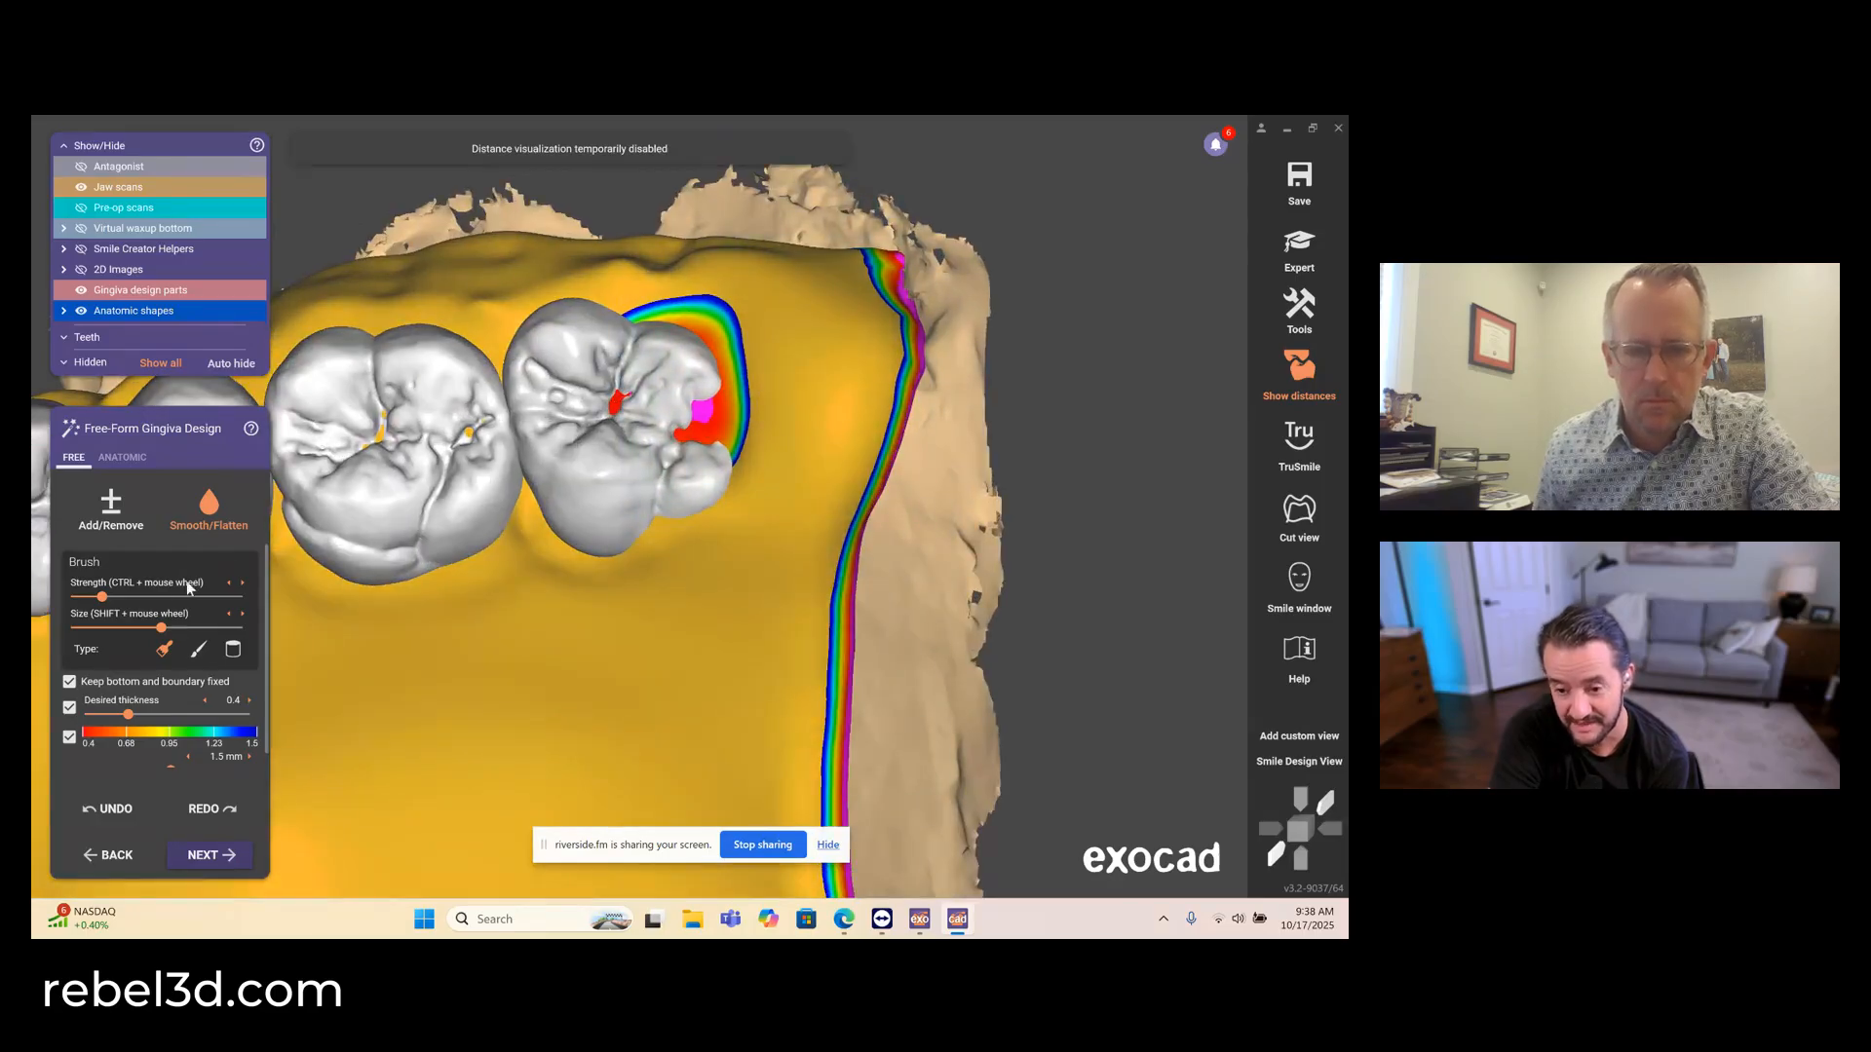
{"action": "left_click", "coordinate": [111, 628]}
{"action": "left_click", "coordinate": [158, 596]}
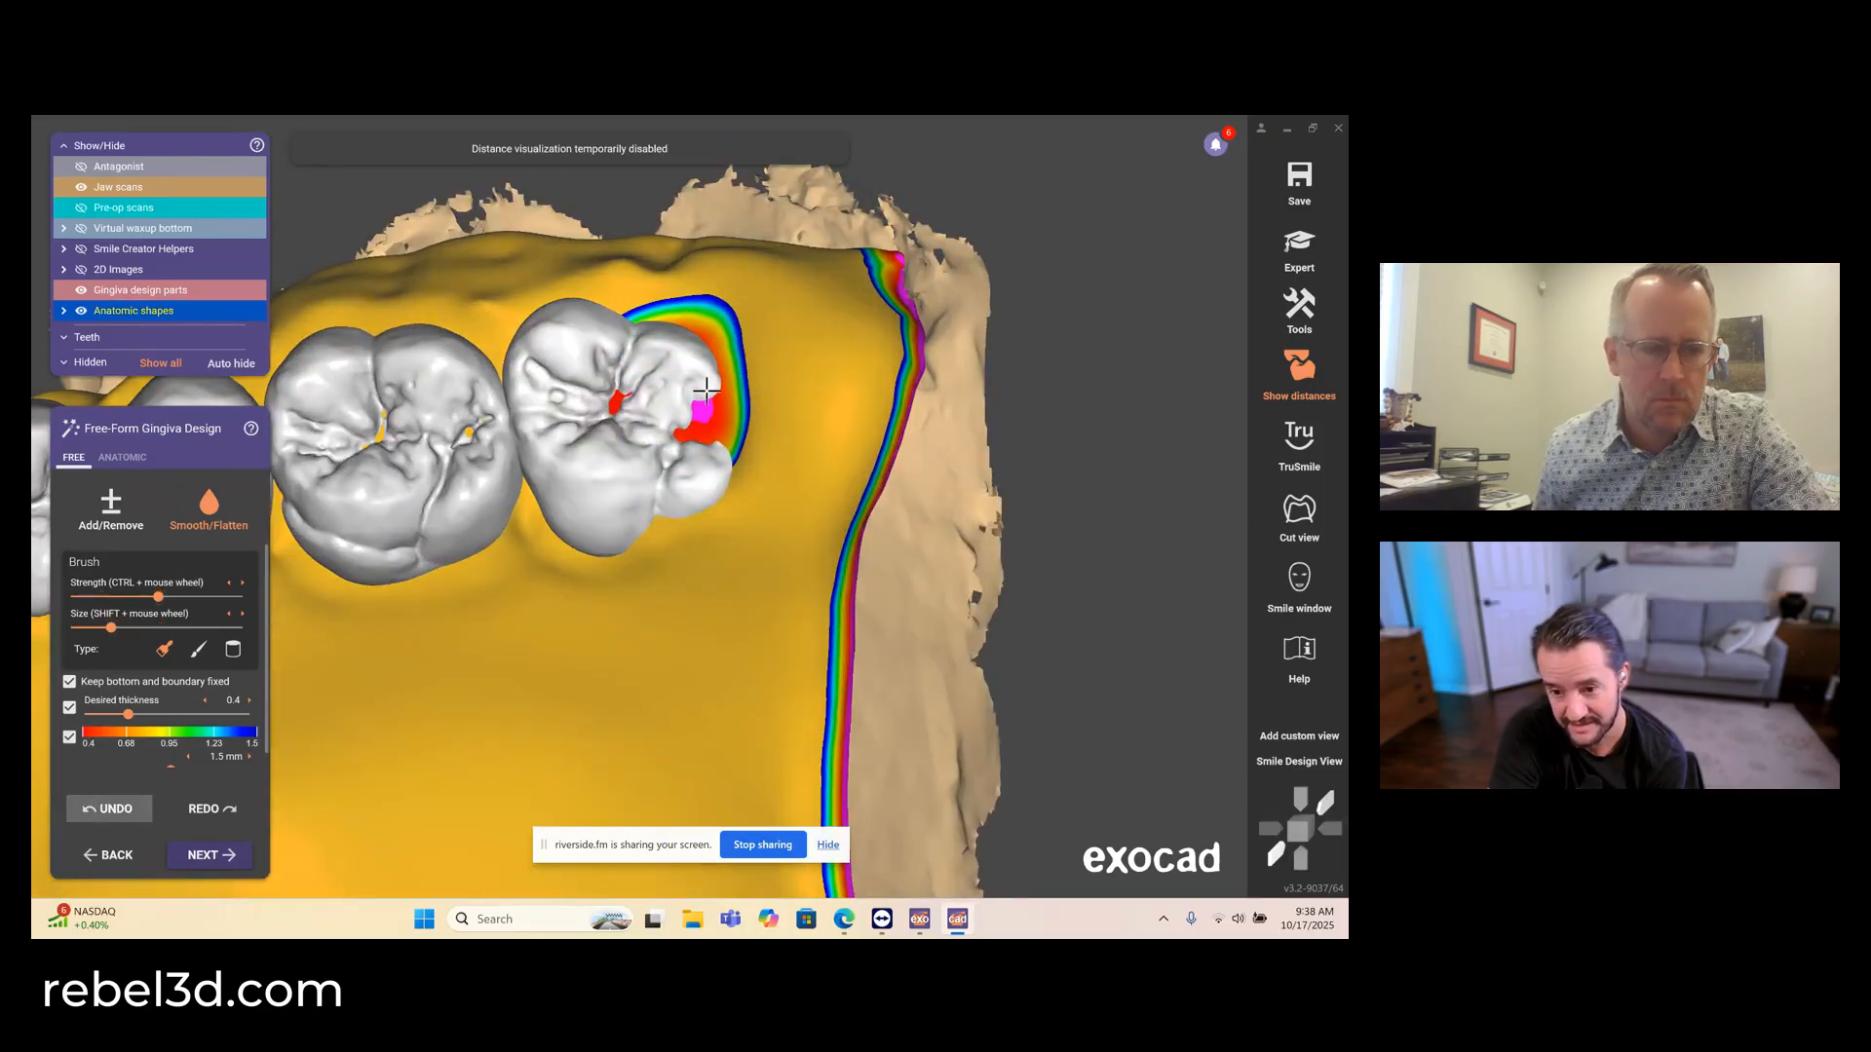
{"action": "left_click_drag", "start_coordinate": [581, 418], "coordinate": [637, 412]}
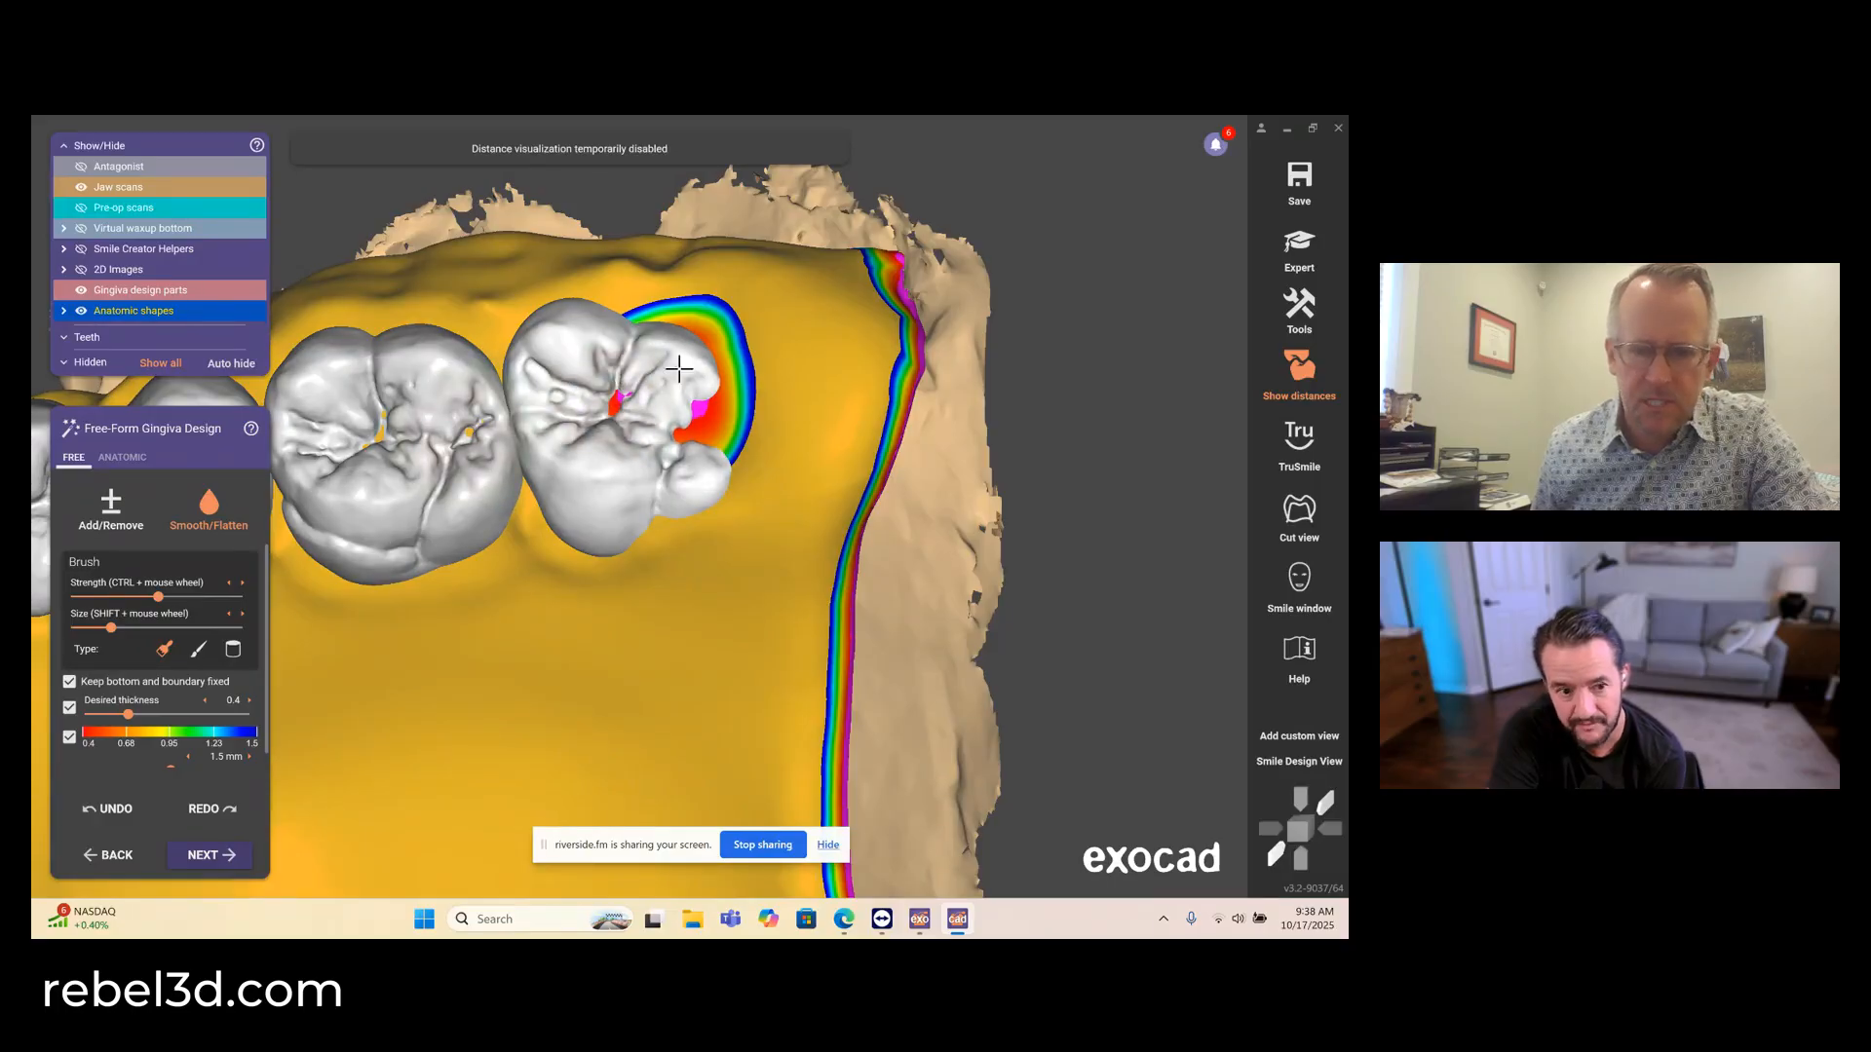
{"action": "scroll", "coordinate": [723, 450], "scroll_direction": "down", "scroll_amount": 5}
{"action": "middle_click_drag", "start_coordinate": [661, 649], "coordinate": [672, 383]}
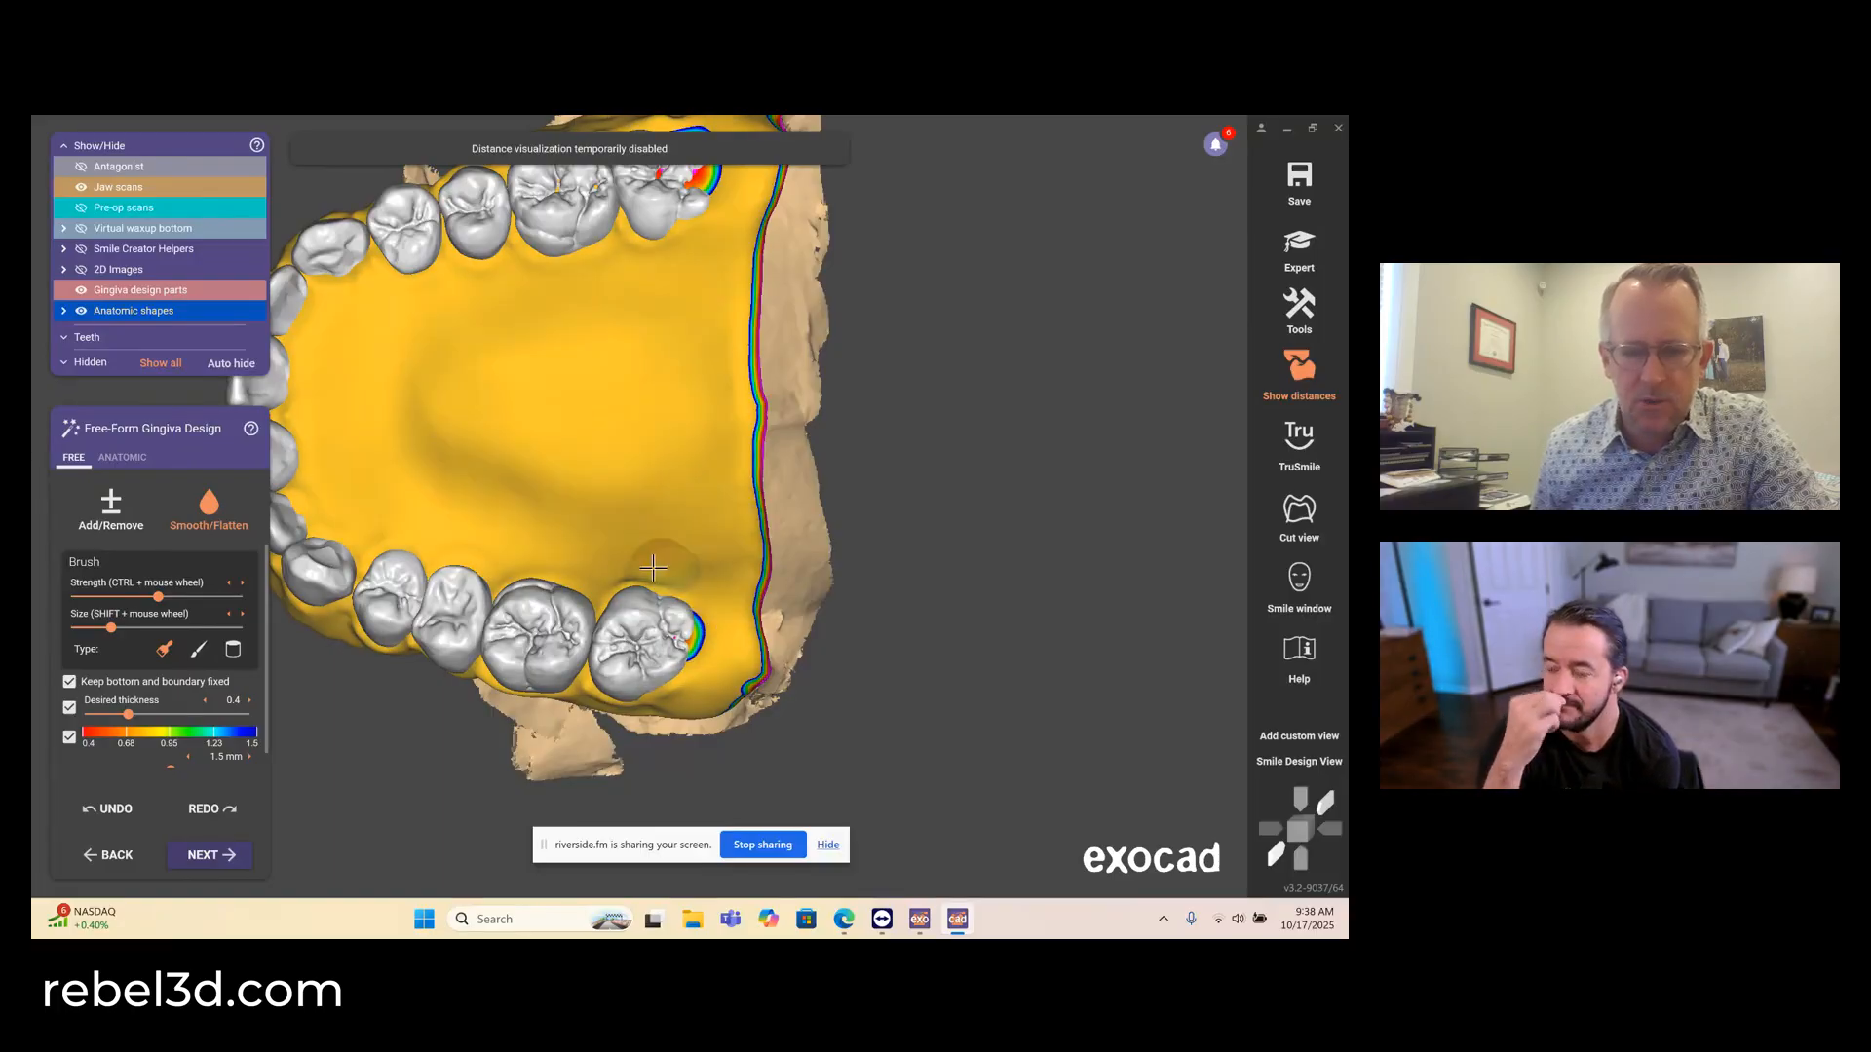
{"action": "middle_click_drag", "start_coordinate": [653, 443], "coordinate": [727, 655]}
{"action": "right_click_drag", "start_coordinate": [727, 656], "coordinate": [733, 725]}
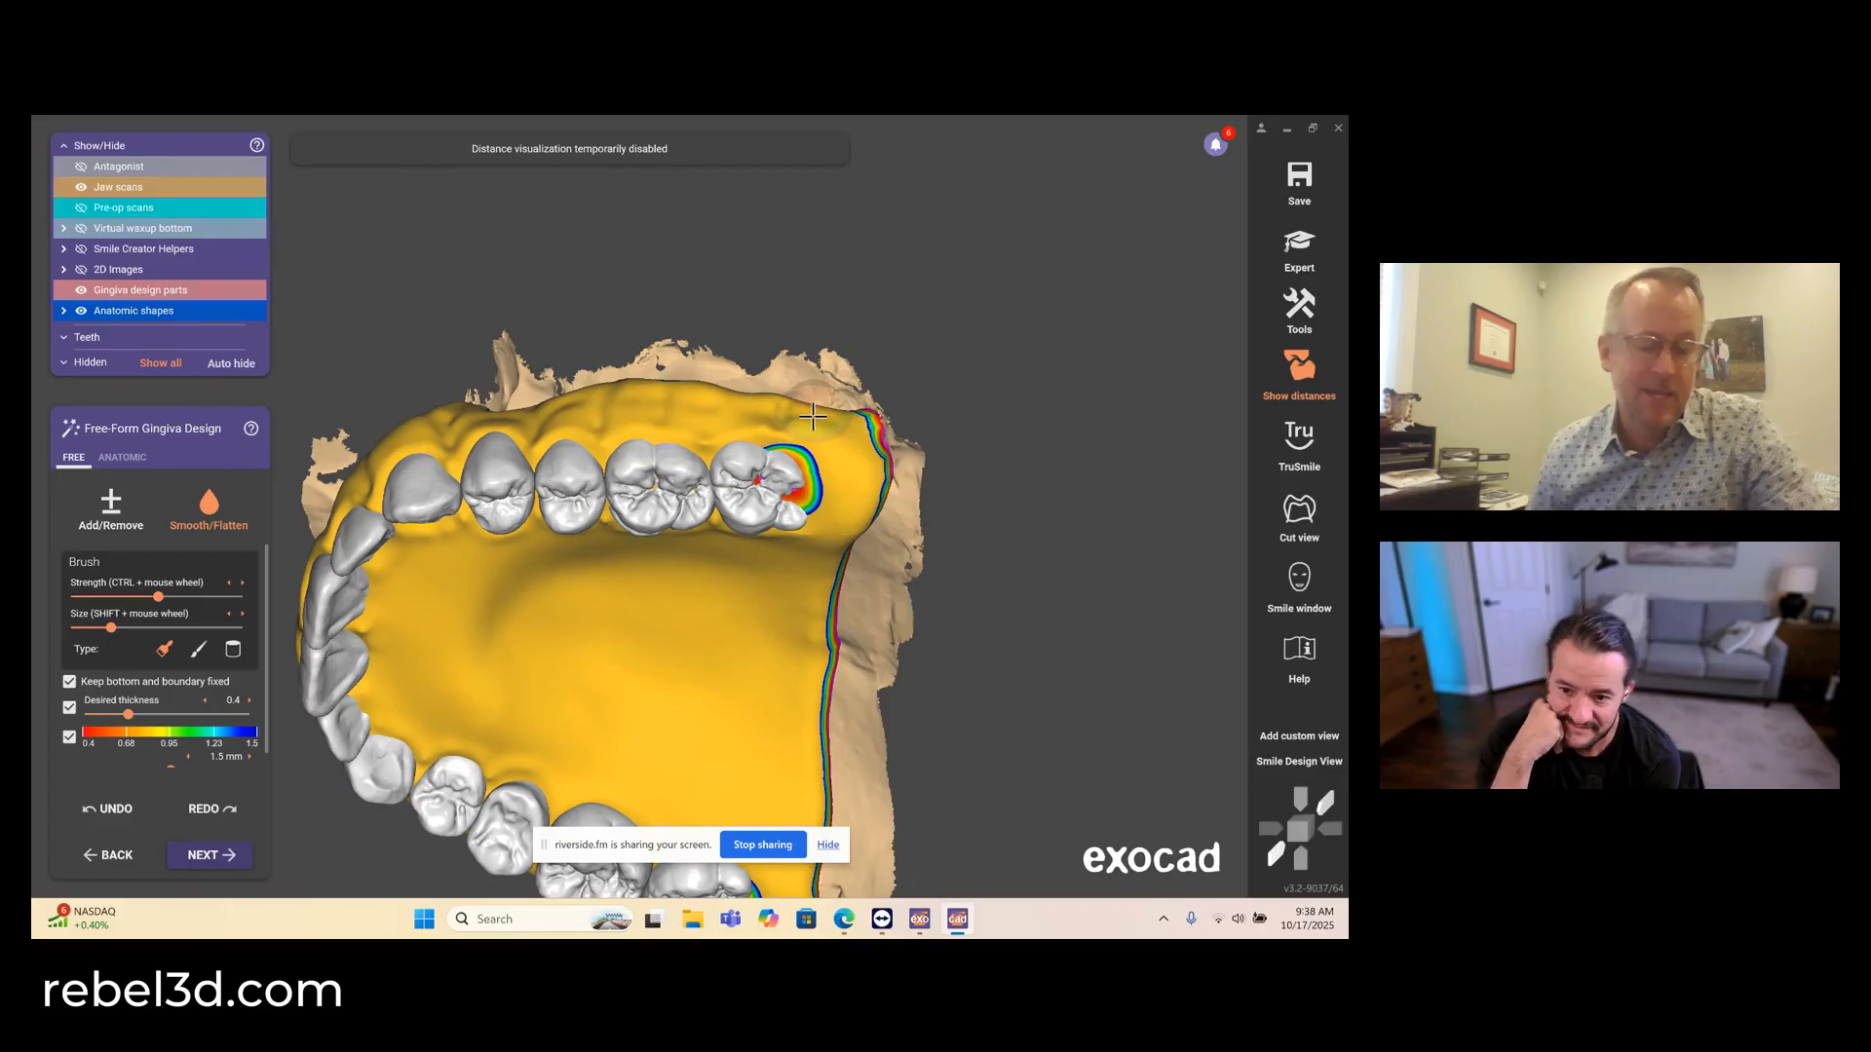
- Sculpt fine V-shaped lines into the facial gingiva above the upper right front teeth with a small, stronger Add/Remove brush
{"action": "right_click_drag", "start_coordinate": [813, 417], "coordinate": [350, 512]}
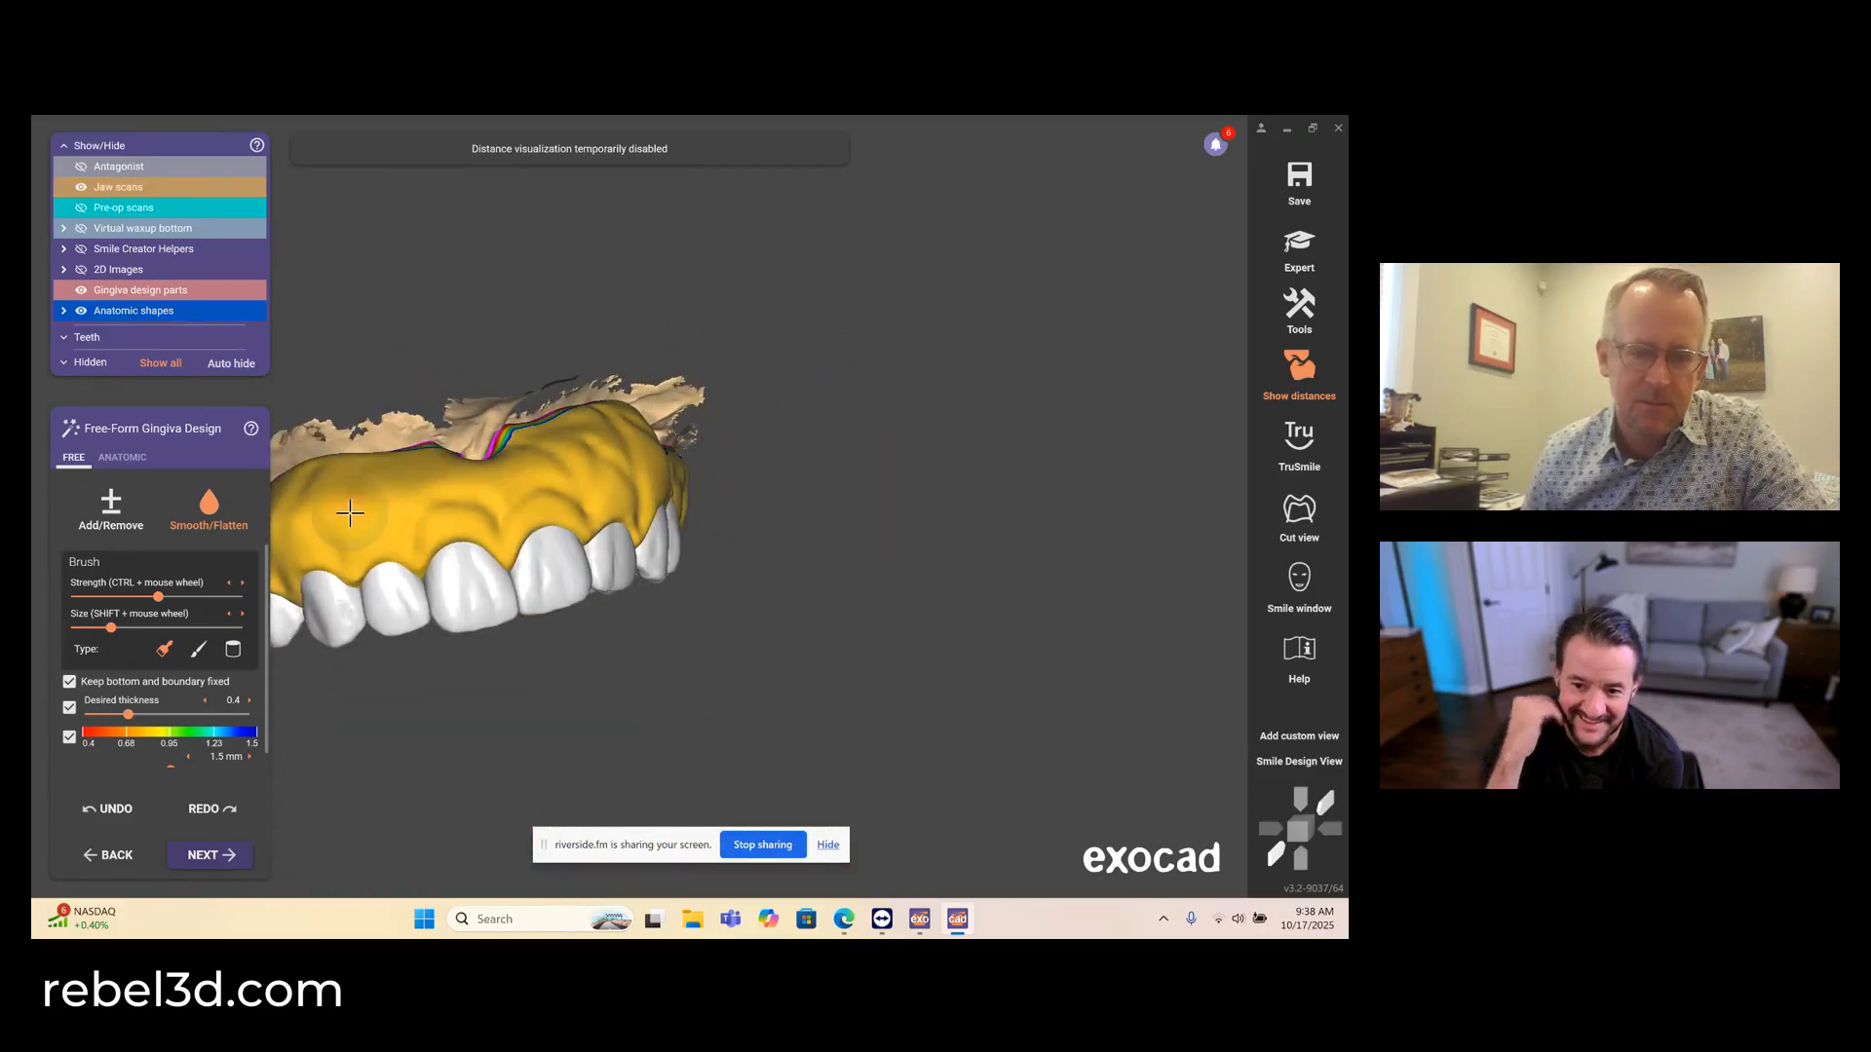
{"action": "middle_click_drag", "start_coordinate": [350, 512], "coordinate": [682, 461]}
{"action": "left_click", "coordinate": [113, 507]}
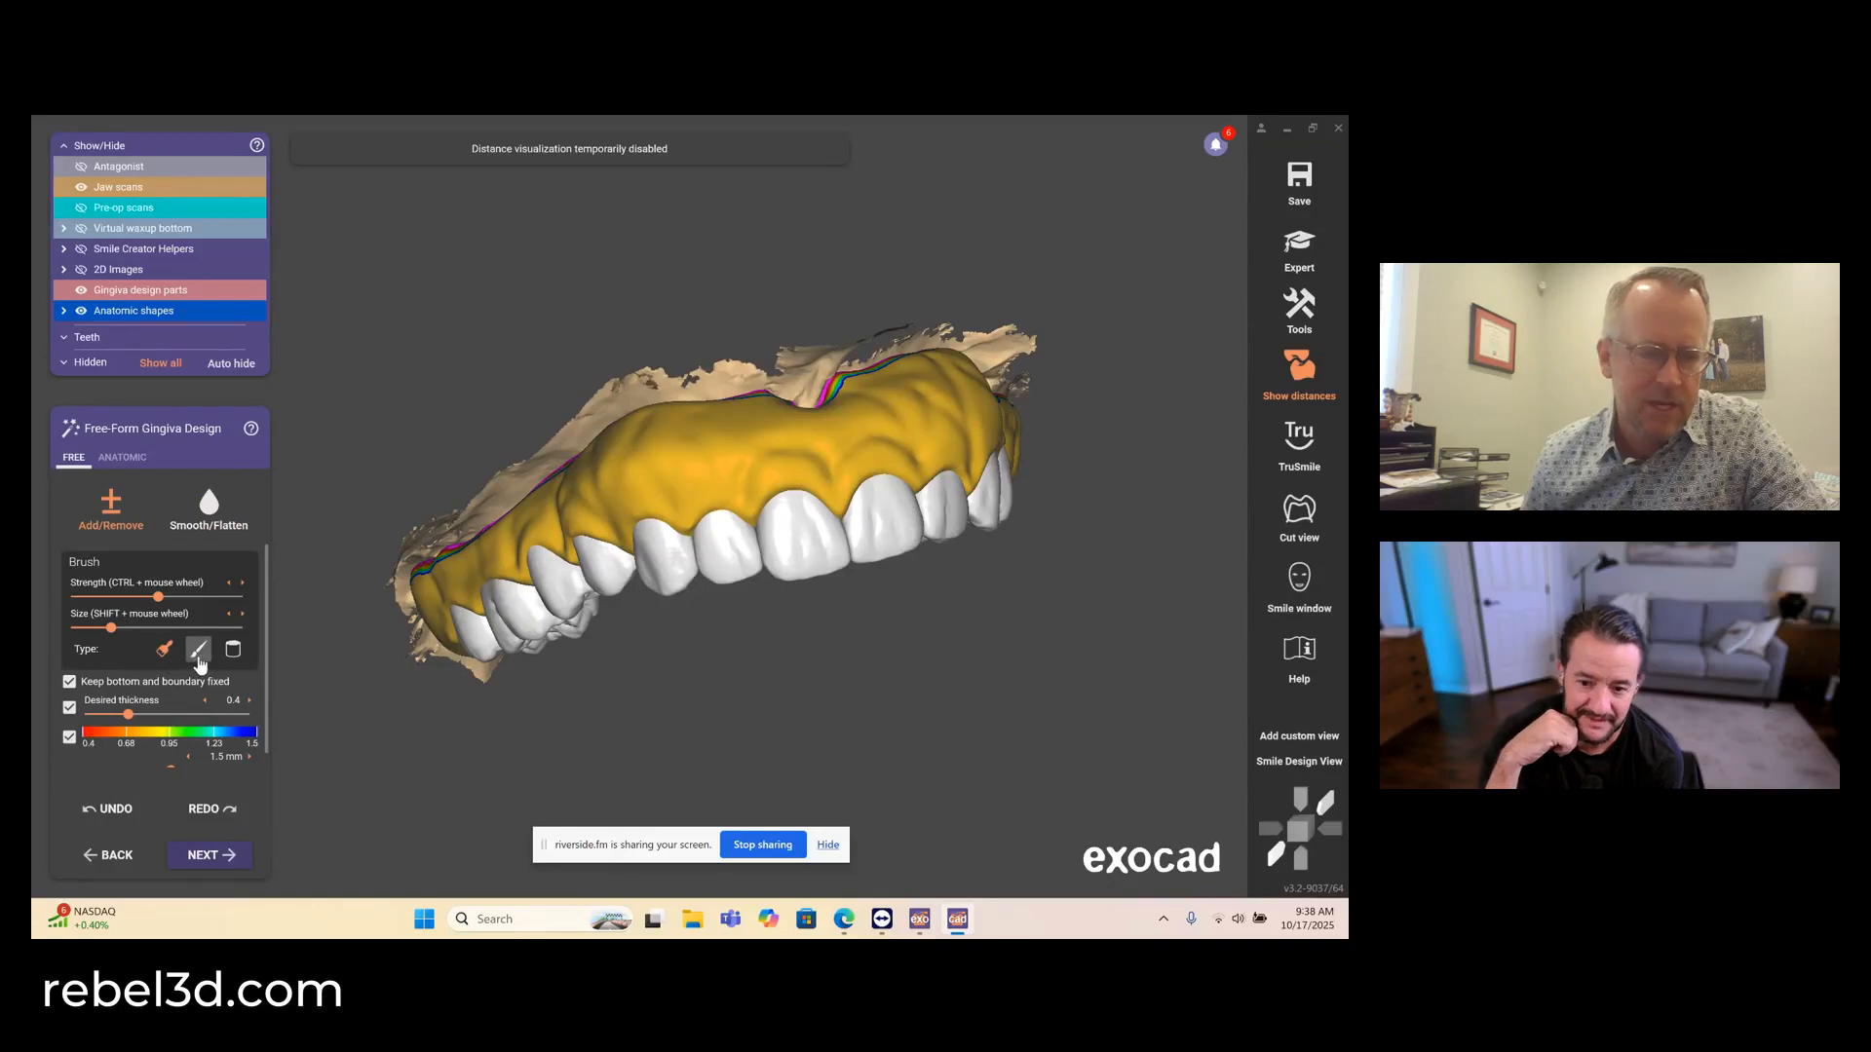
{"action": "left_click", "coordinate": [96, 629]}
{"action": "right_click_drag", "start_coordinate": [410, 488], "coordinate": [451, 499]}
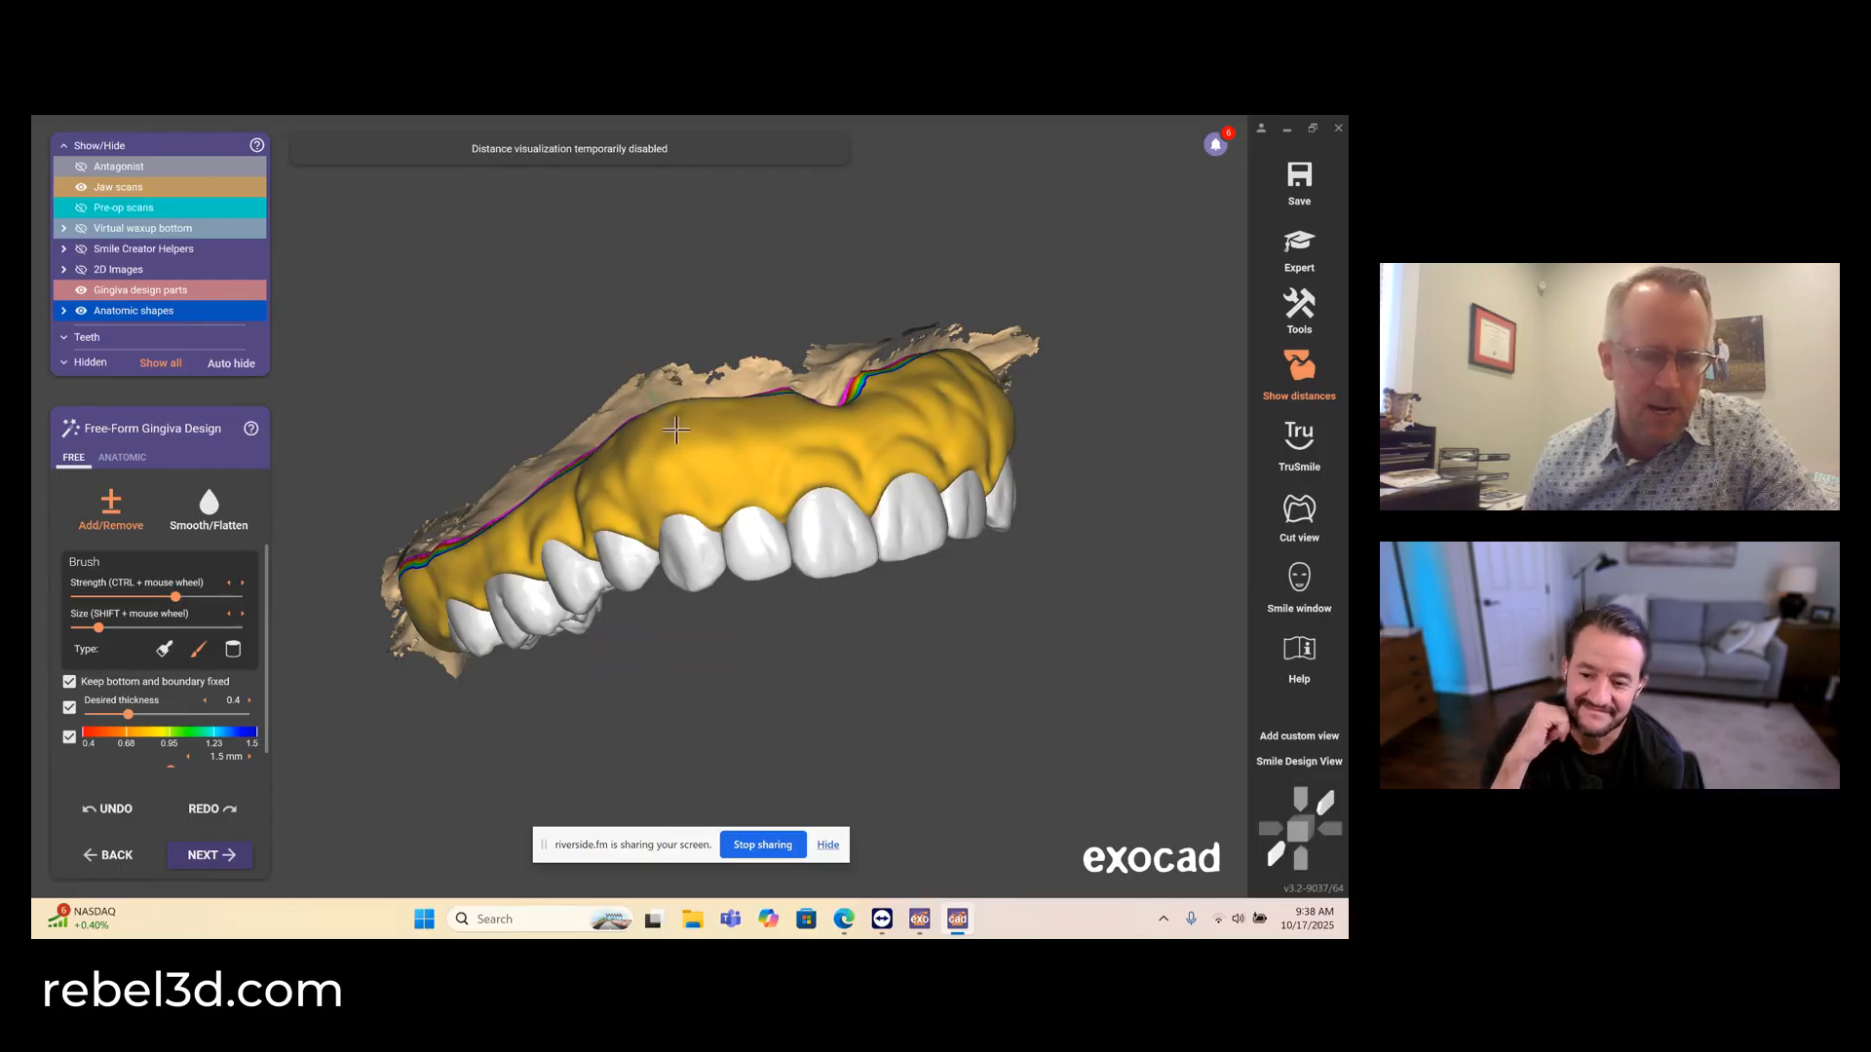
{"action": "right_click_drag", "start_coordinate": [715, 462], "coordinate": [709, 512]}
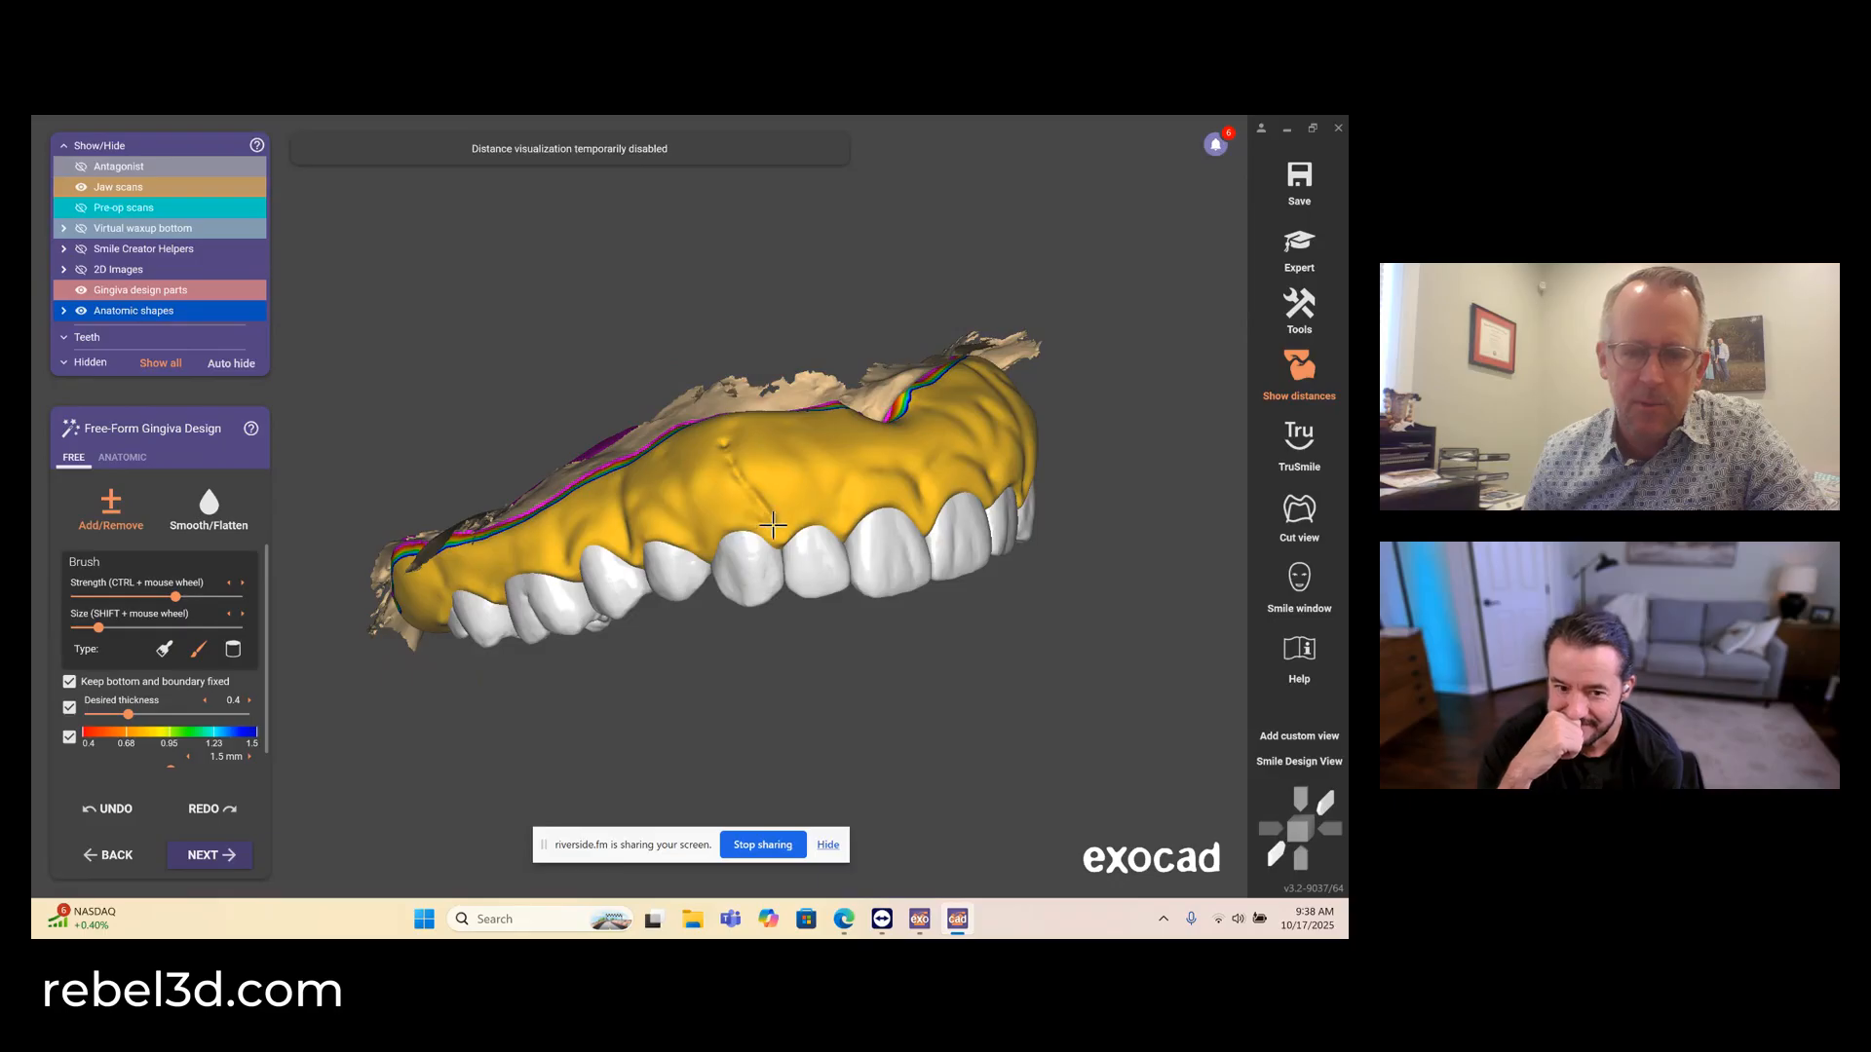
{"action": "mouse_move", "coordinate": [773, 527]}
{"action": "left_mouse_down"}
{"action": "mouse_move", "coordinate": [792, 451]}
{"action": "mouse_move", "coordinate": [768, 527]}
{"action": "mouse_move", "coordinate": [723, 445]}
{"action": "left_mouse_up"}
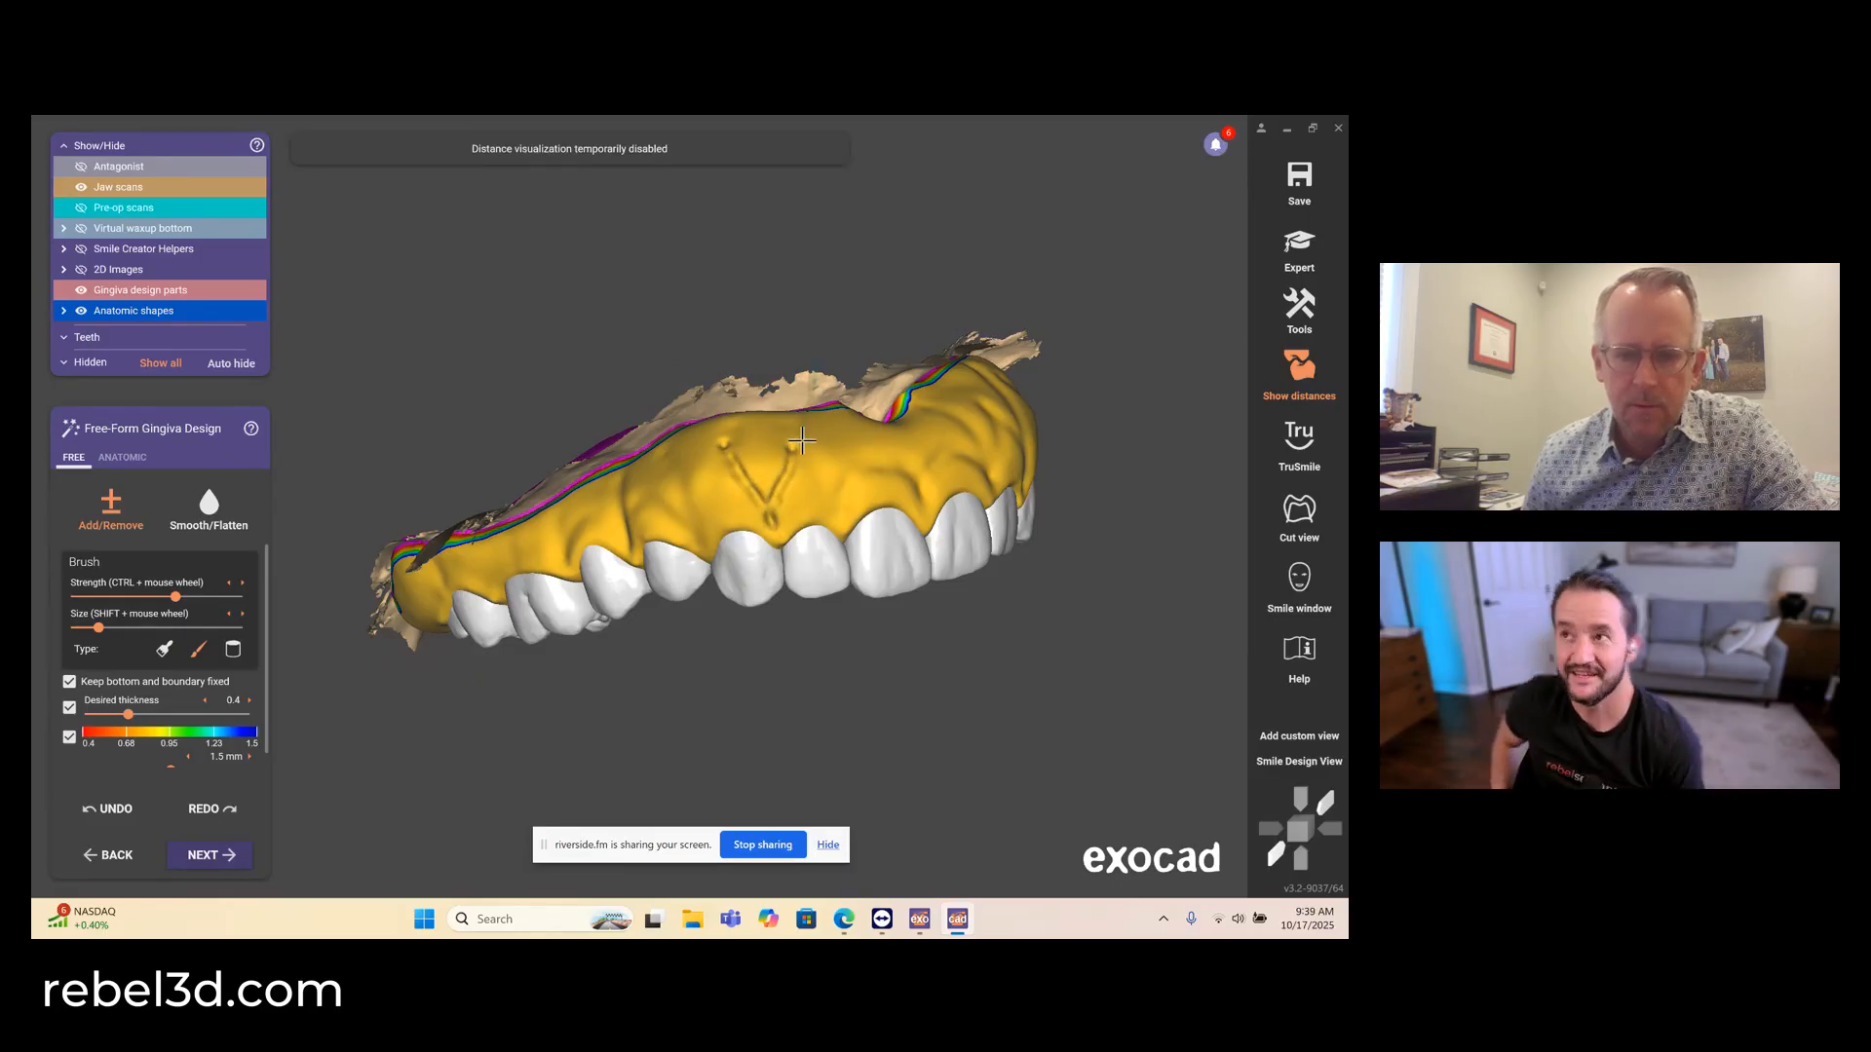
{"action": "left_click_drag", "start_coordinate": [818, 482], "coordinate": [835, 477]}
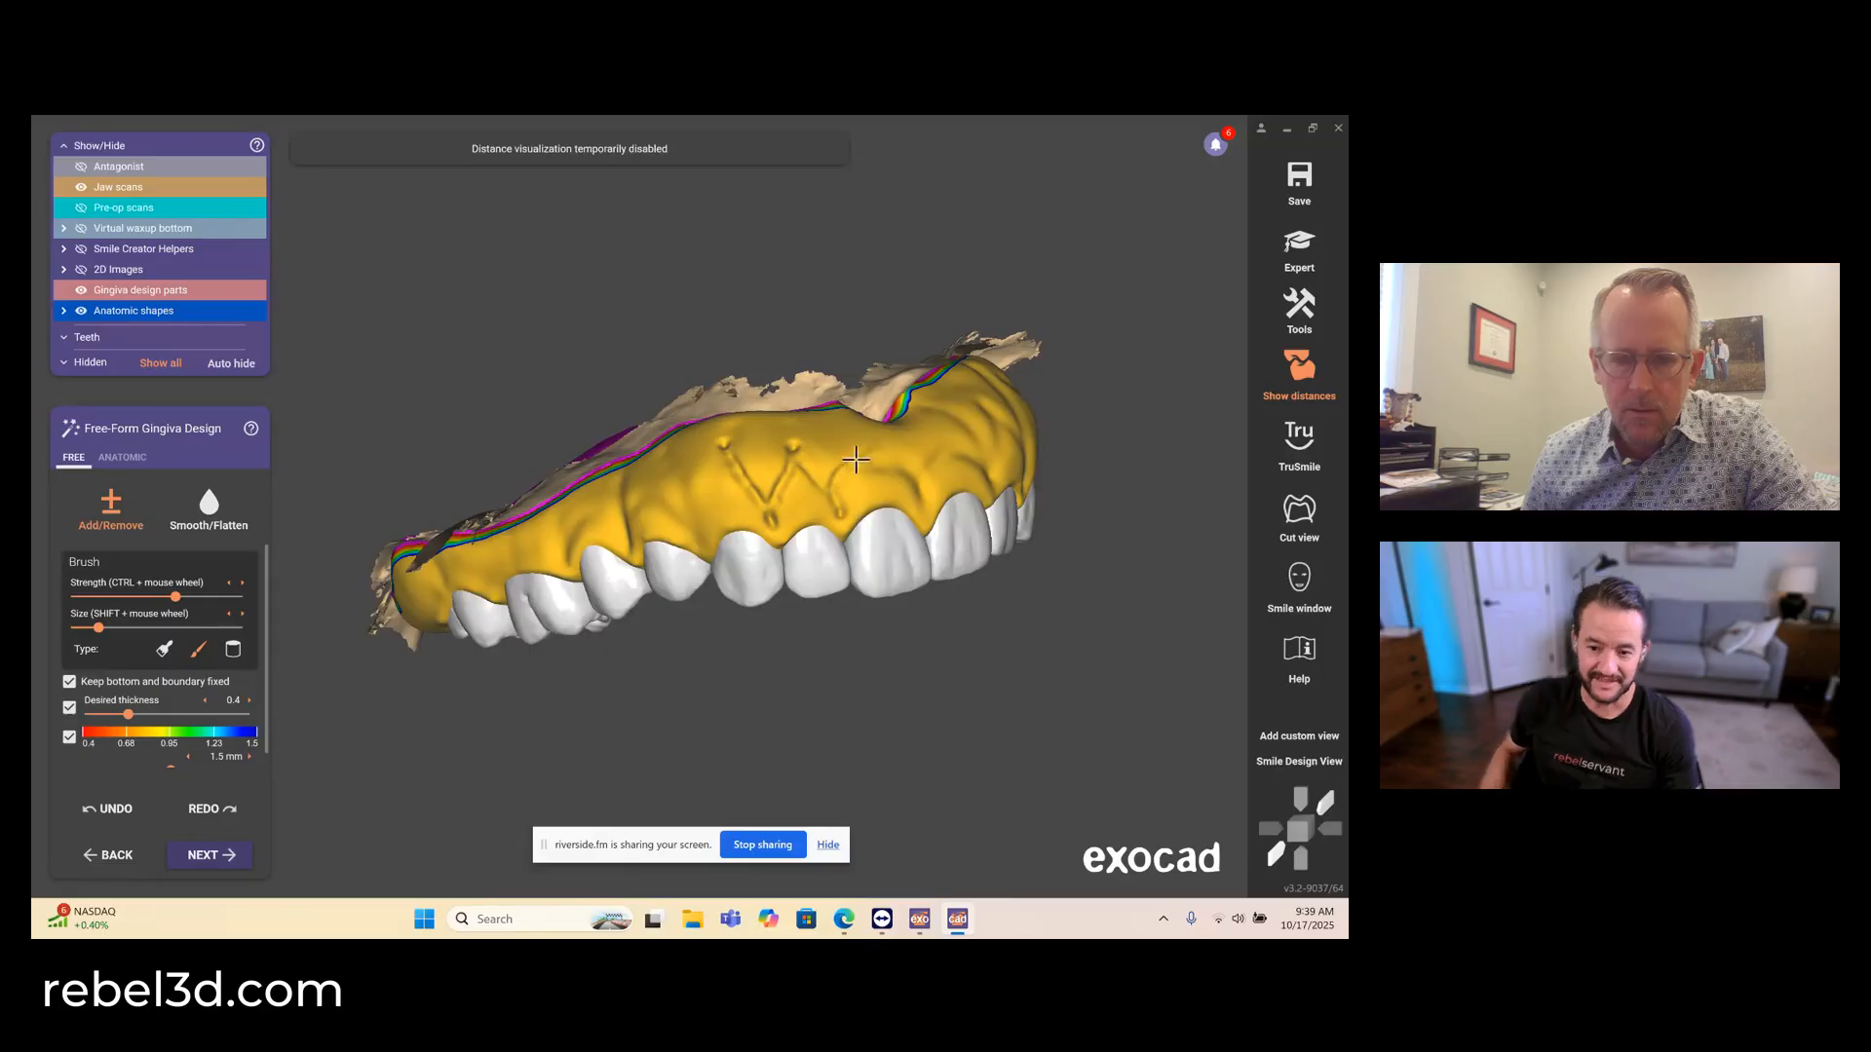
- Extend the fine surface lines across the facial gingiva toward the upper right premolars and above the upper left front teeth
{"action": "right_click_drag", "start_coordinate": [744, 508], "coordinate": [745, 498]}
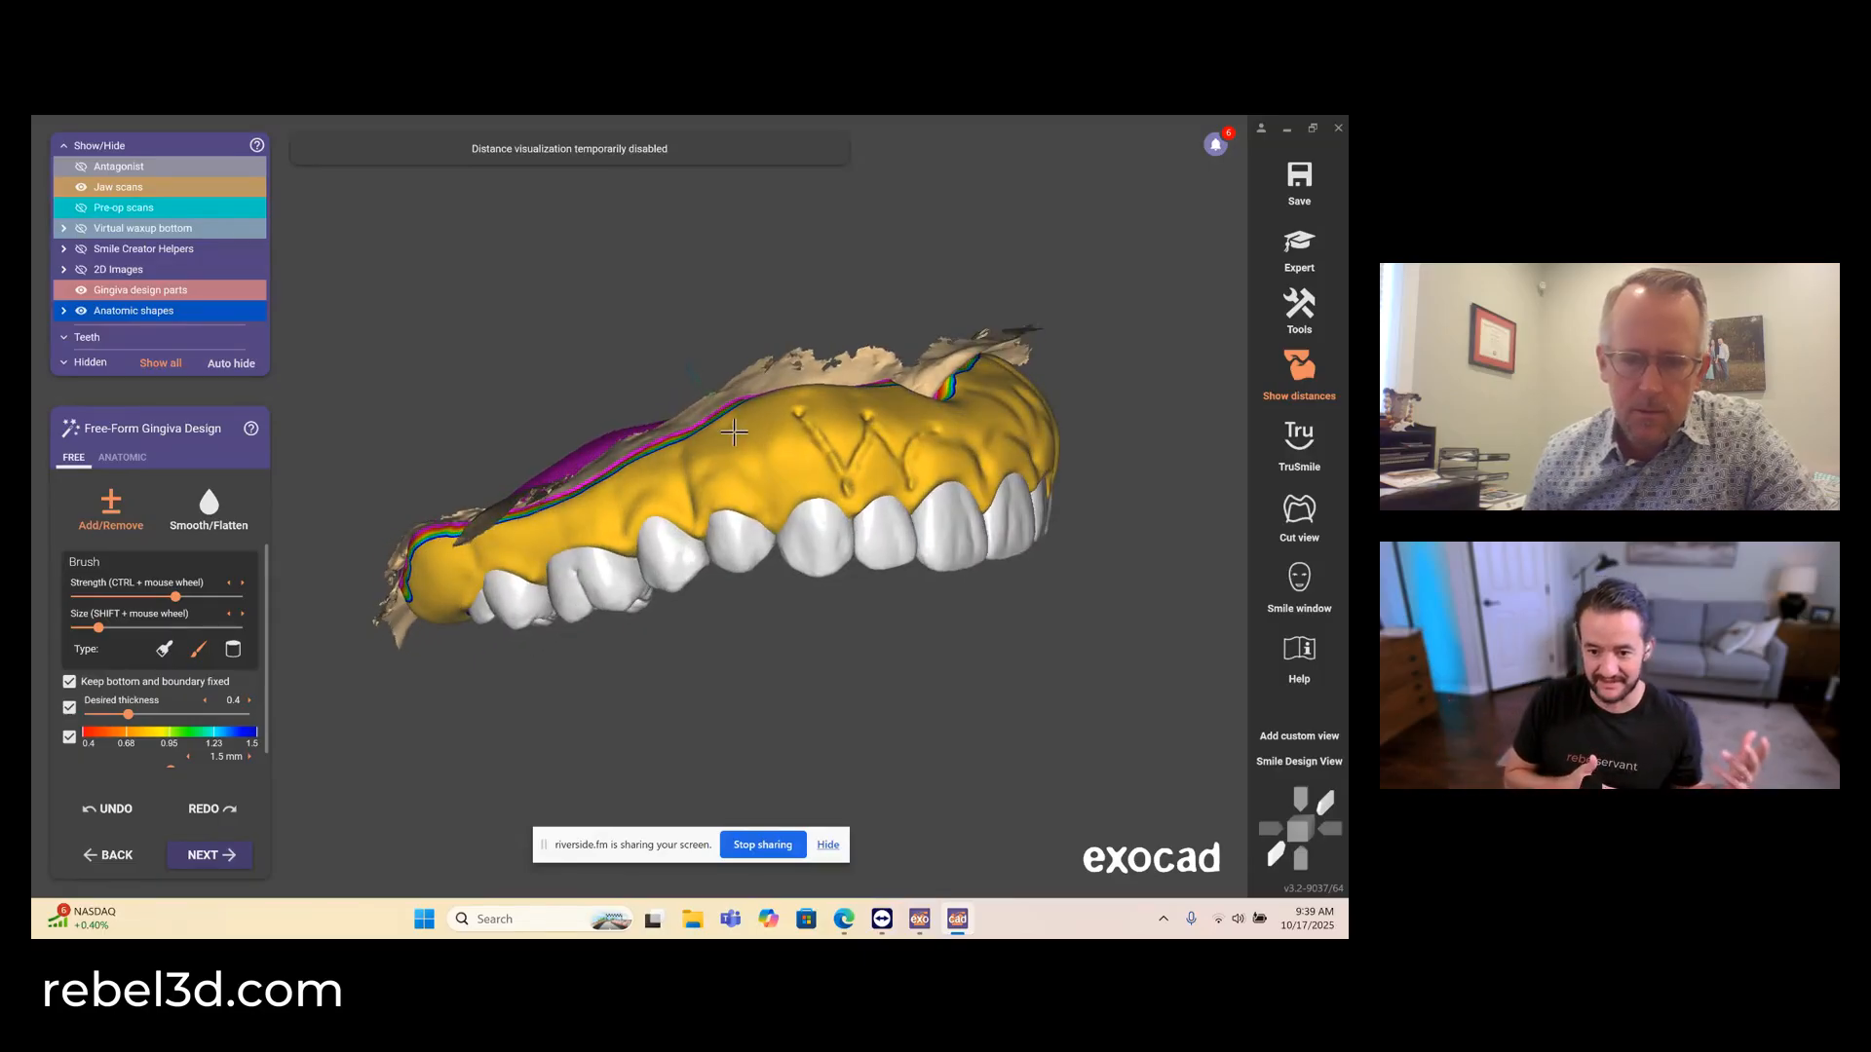
{"action": "mouse_move", "coordinate": [735, 433]}
{"action": "left_mouse_down"}
{"action": "mouse_move", "coordinate": [776, 498]}
{"action": "mouse_move", "coordinate": [791, 425]}
{"action": "left_mouse_up"}
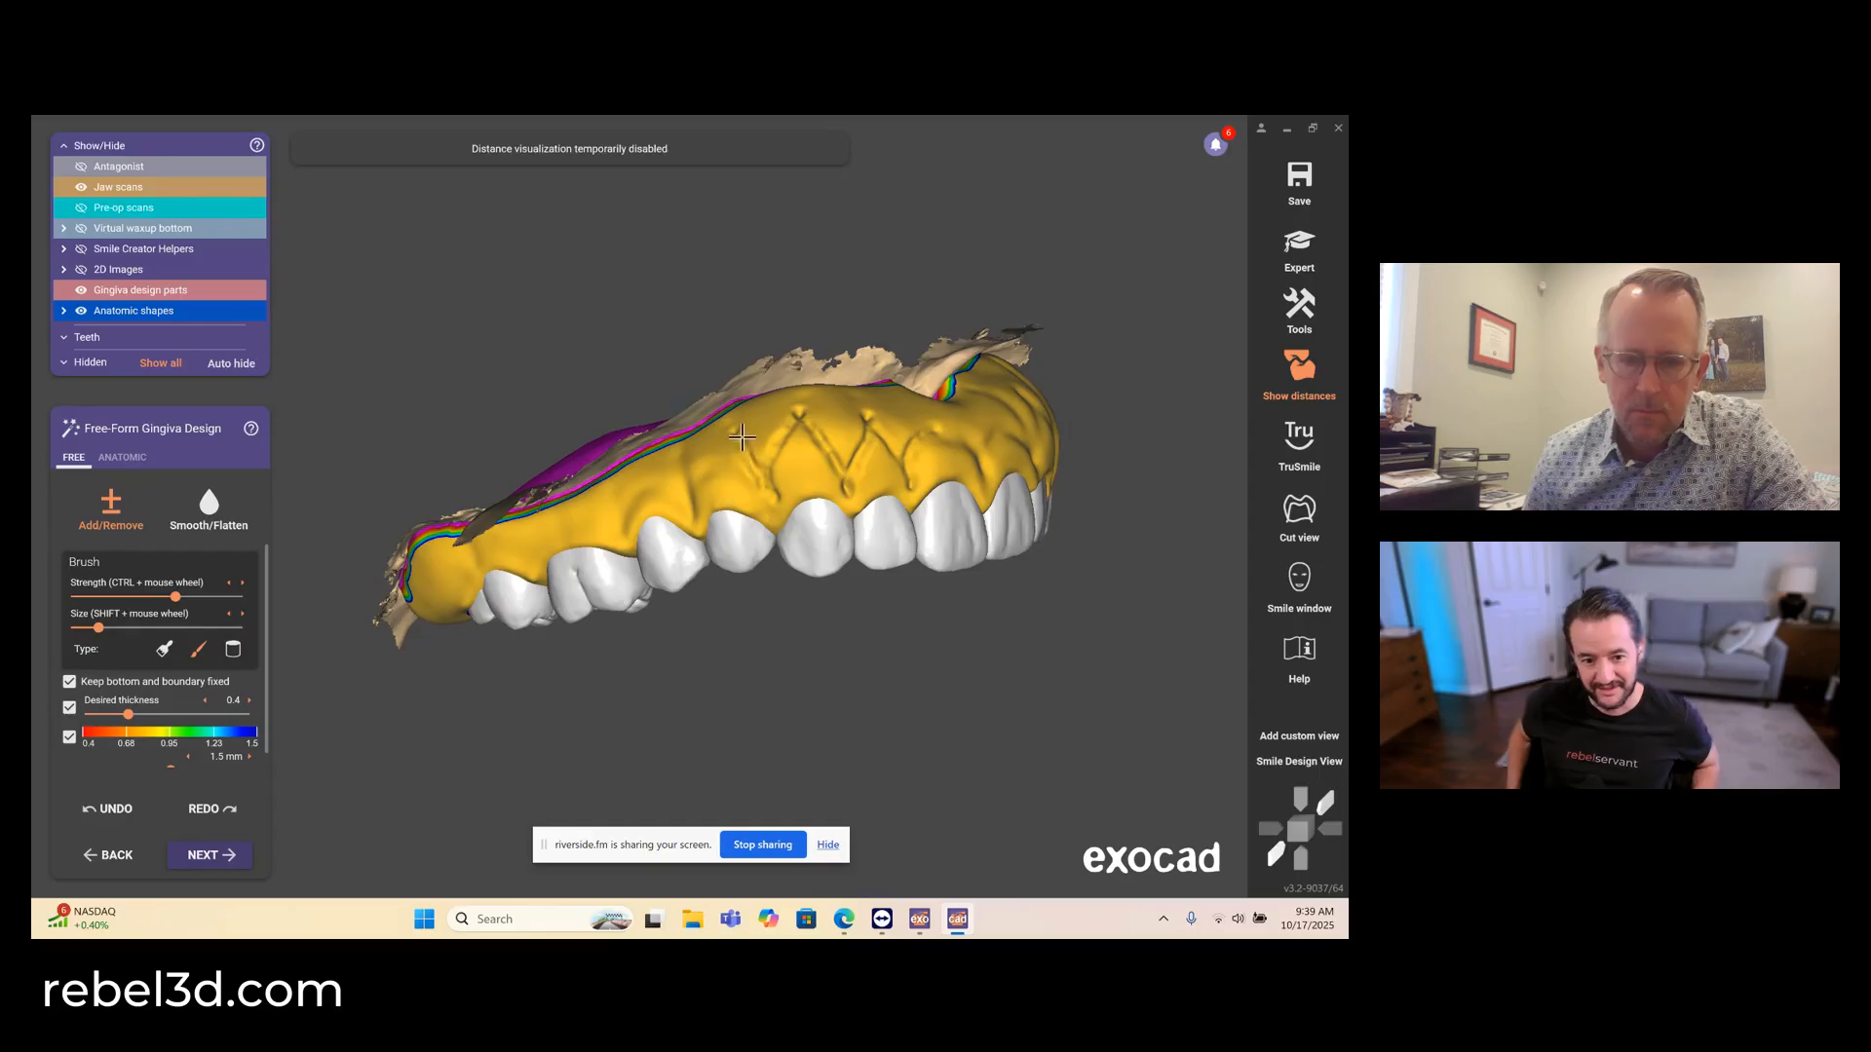
{"action": "right_click_drag", "start_coordinate": [741, 438], "coordinate": [774, 467]}
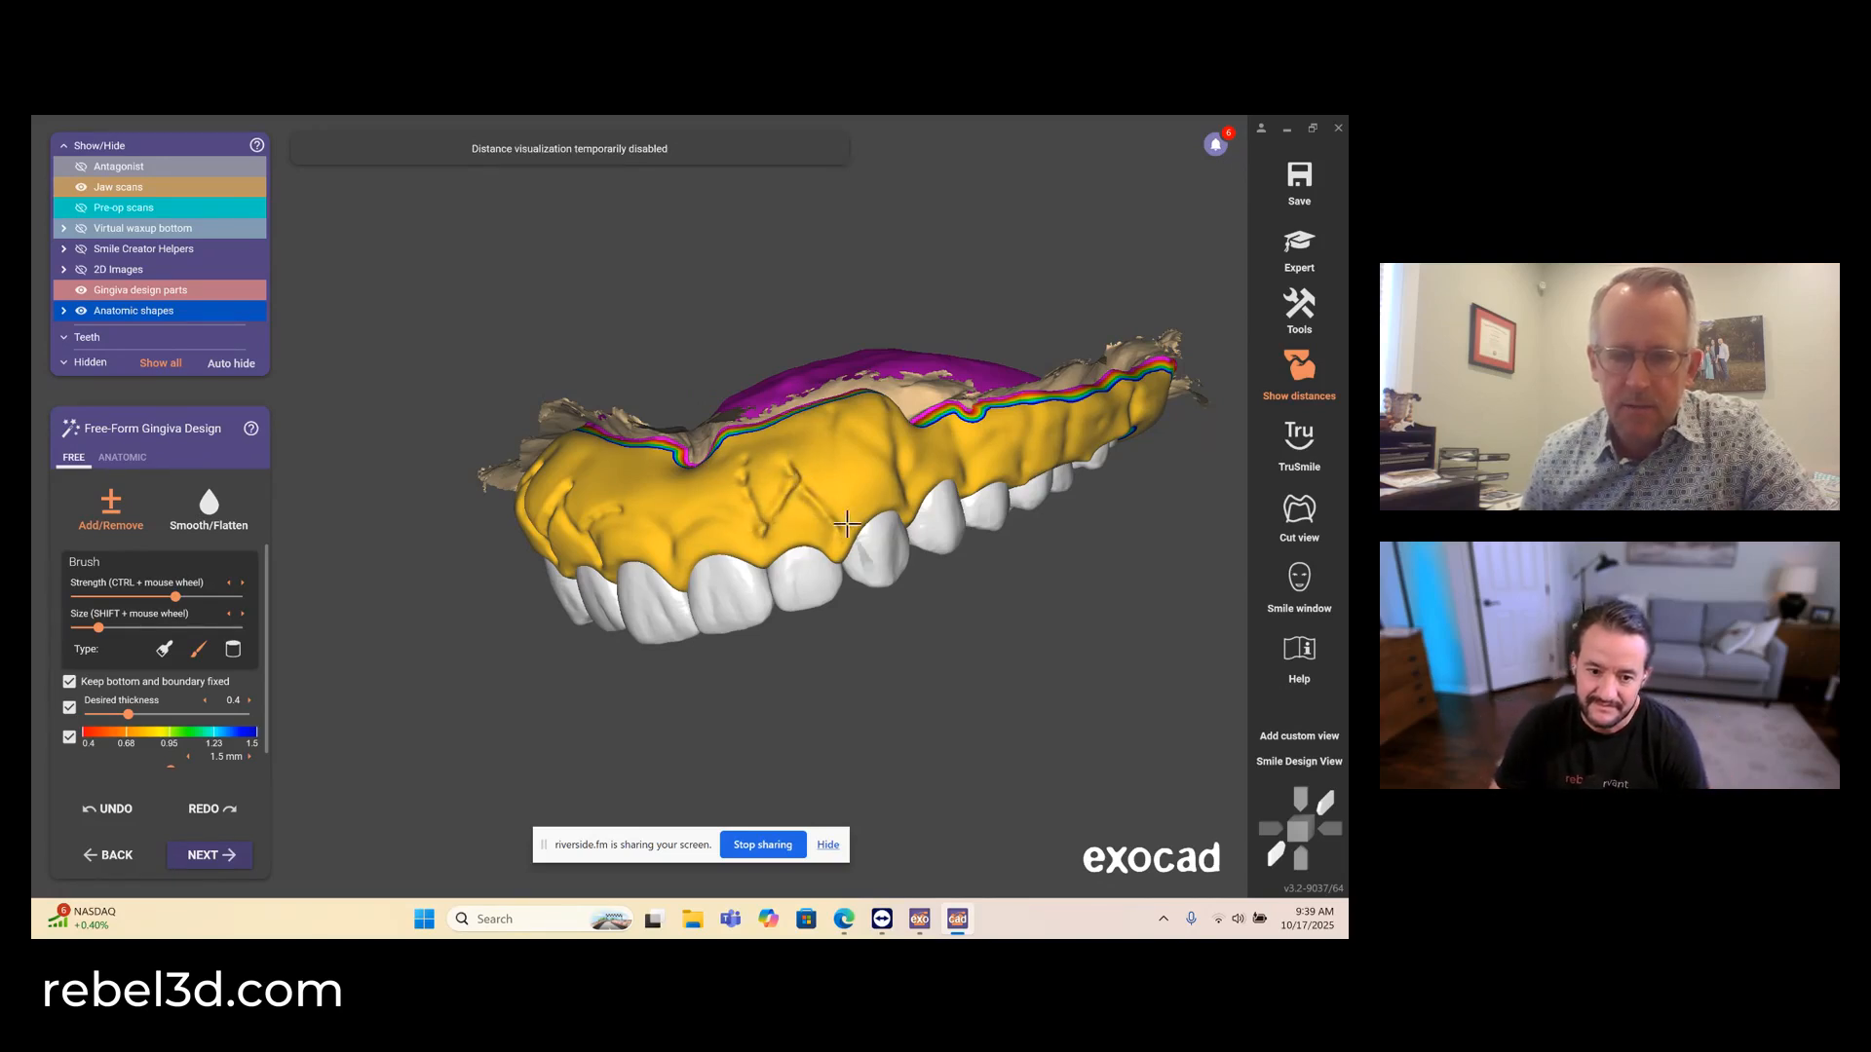
{"action": "left_click_drag", "start_coordinate": [846, 525], "coordinate": [827, 473]}
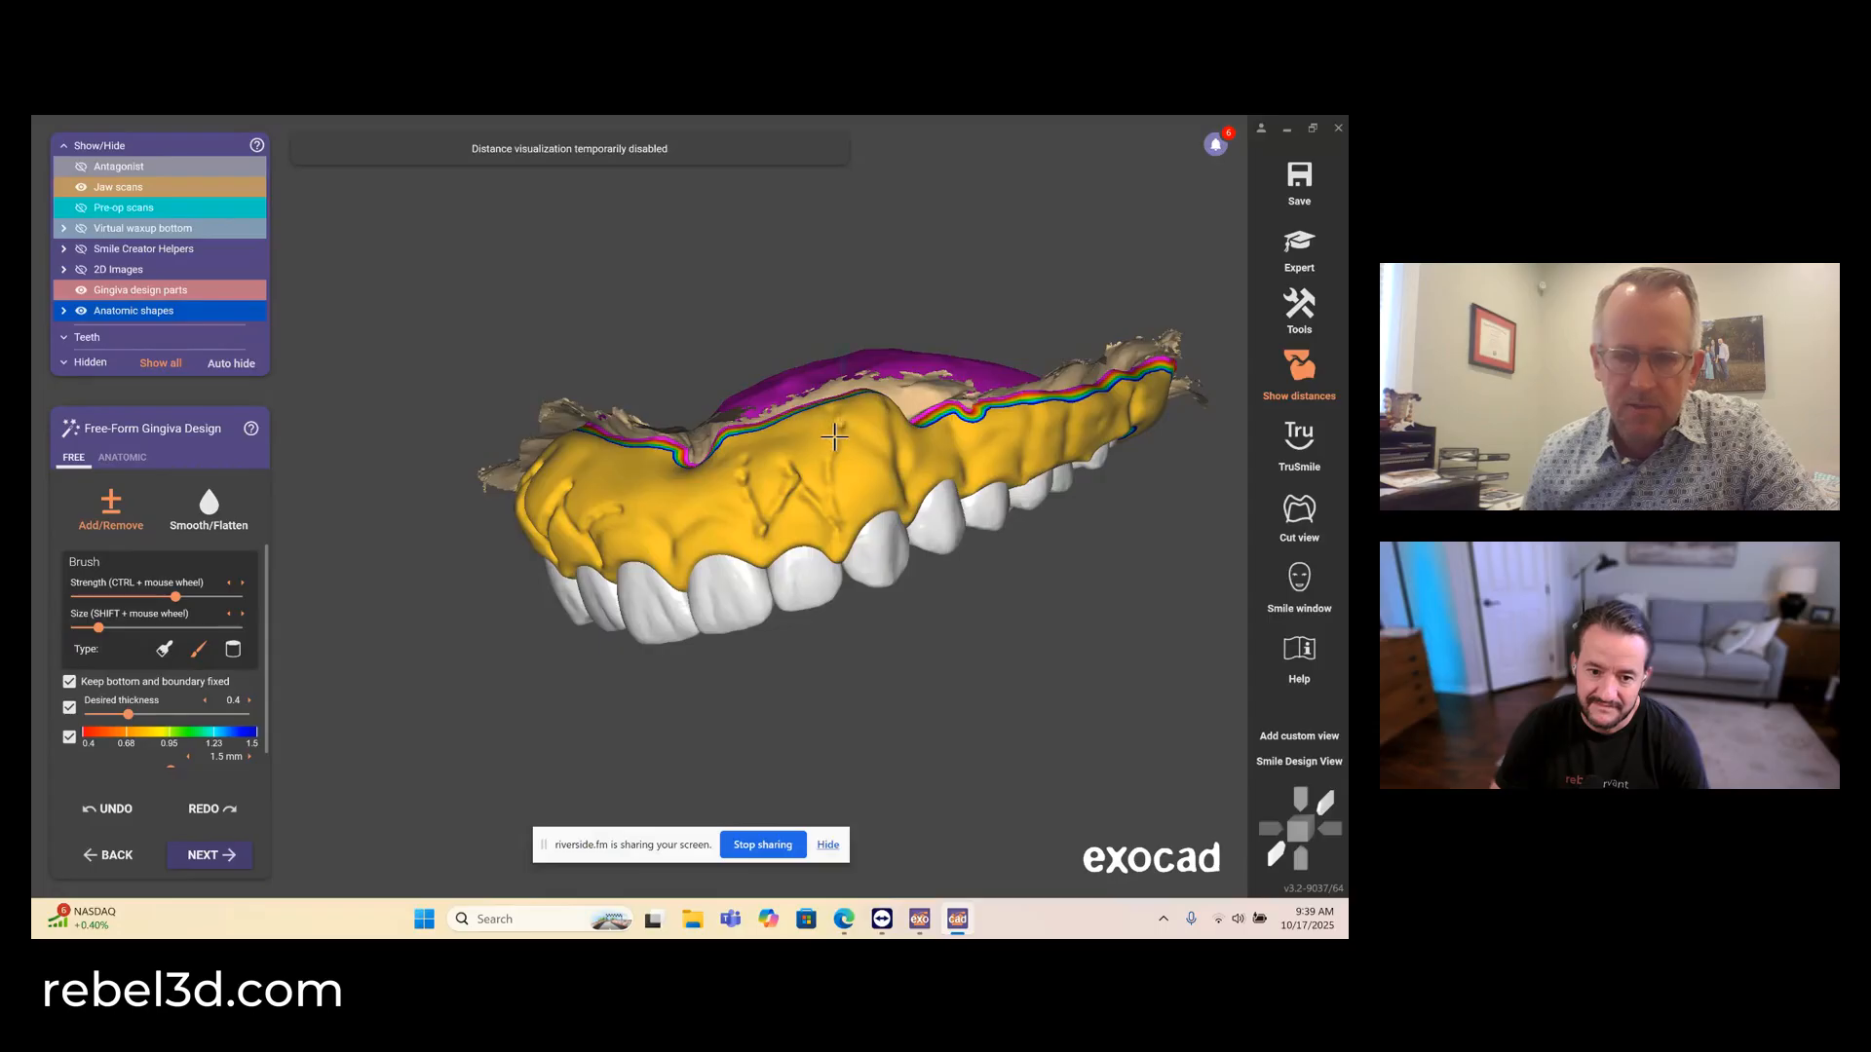
{"action": "right_click_drag", "start_coordinate": [837, 504], "coordinate": [853, 496]}
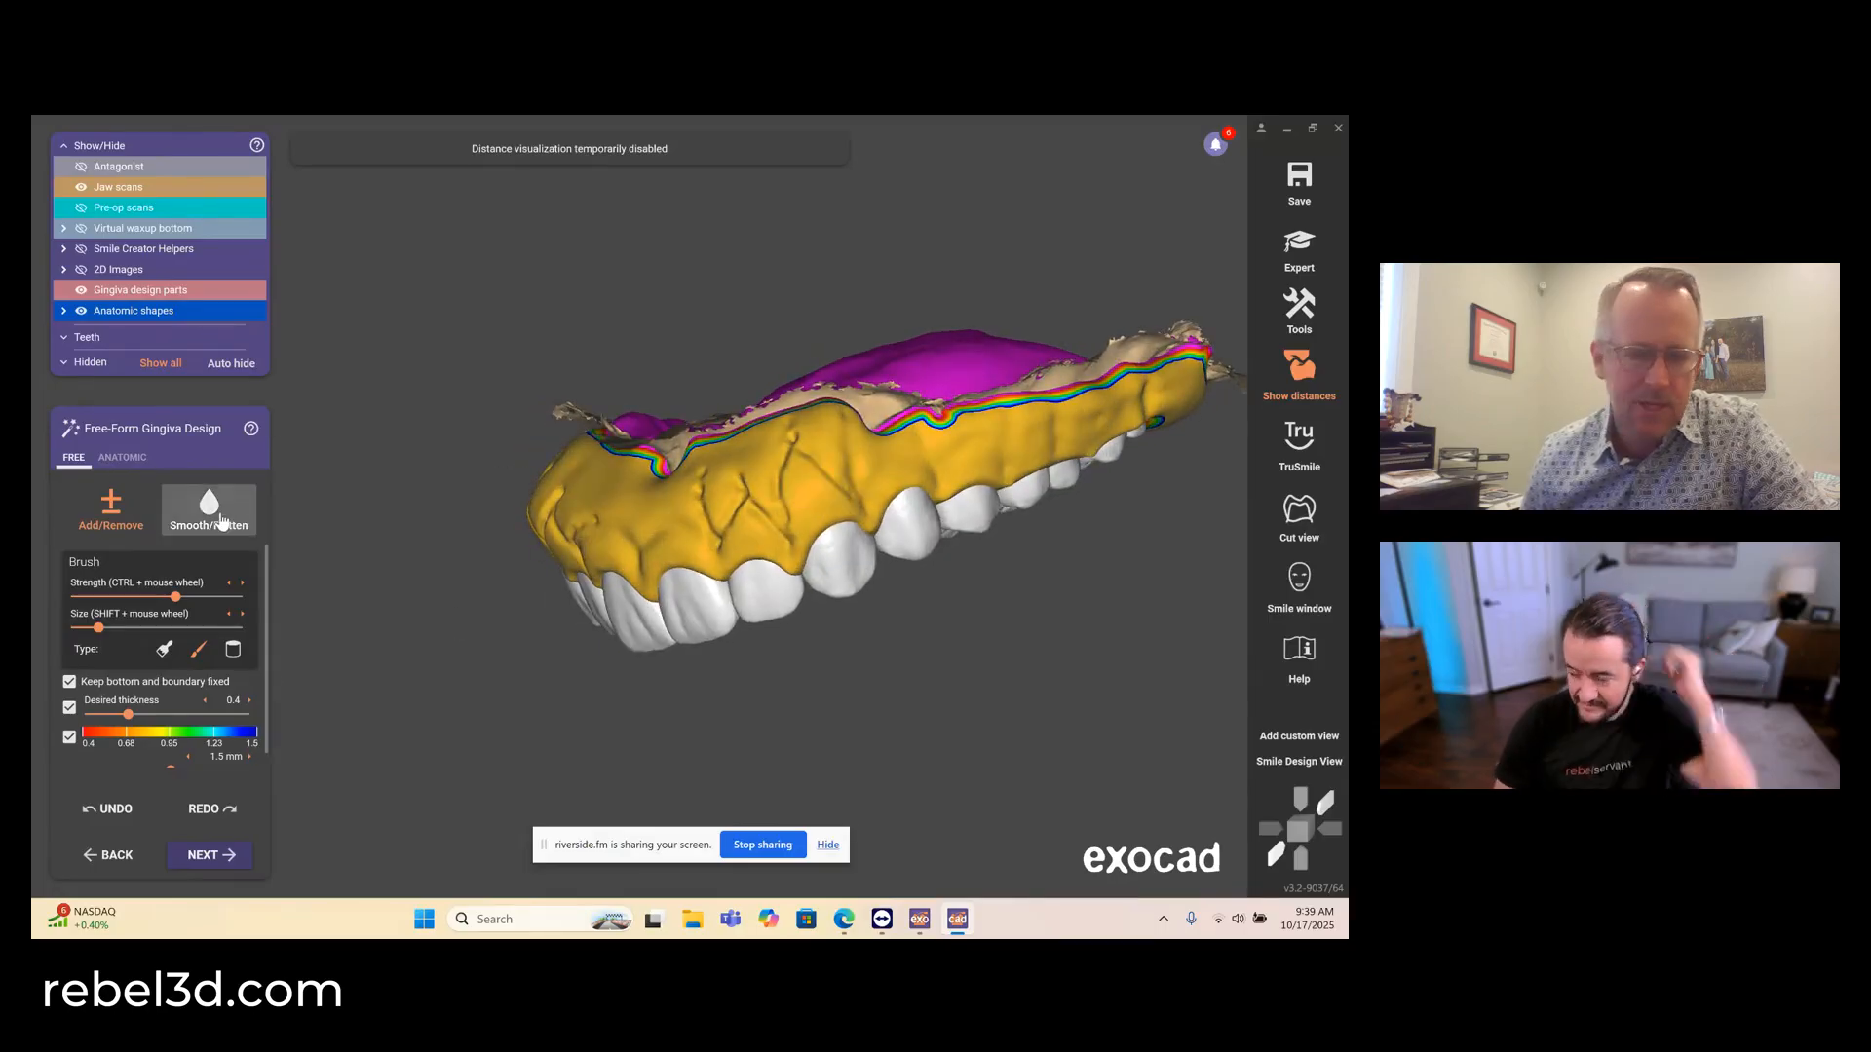
- Soften the sculpted lines across the anterior facial gingiva with a large, low-strength Smooth/Flatten brush
{"action": "left_click", "coordinate": [209, 507]}
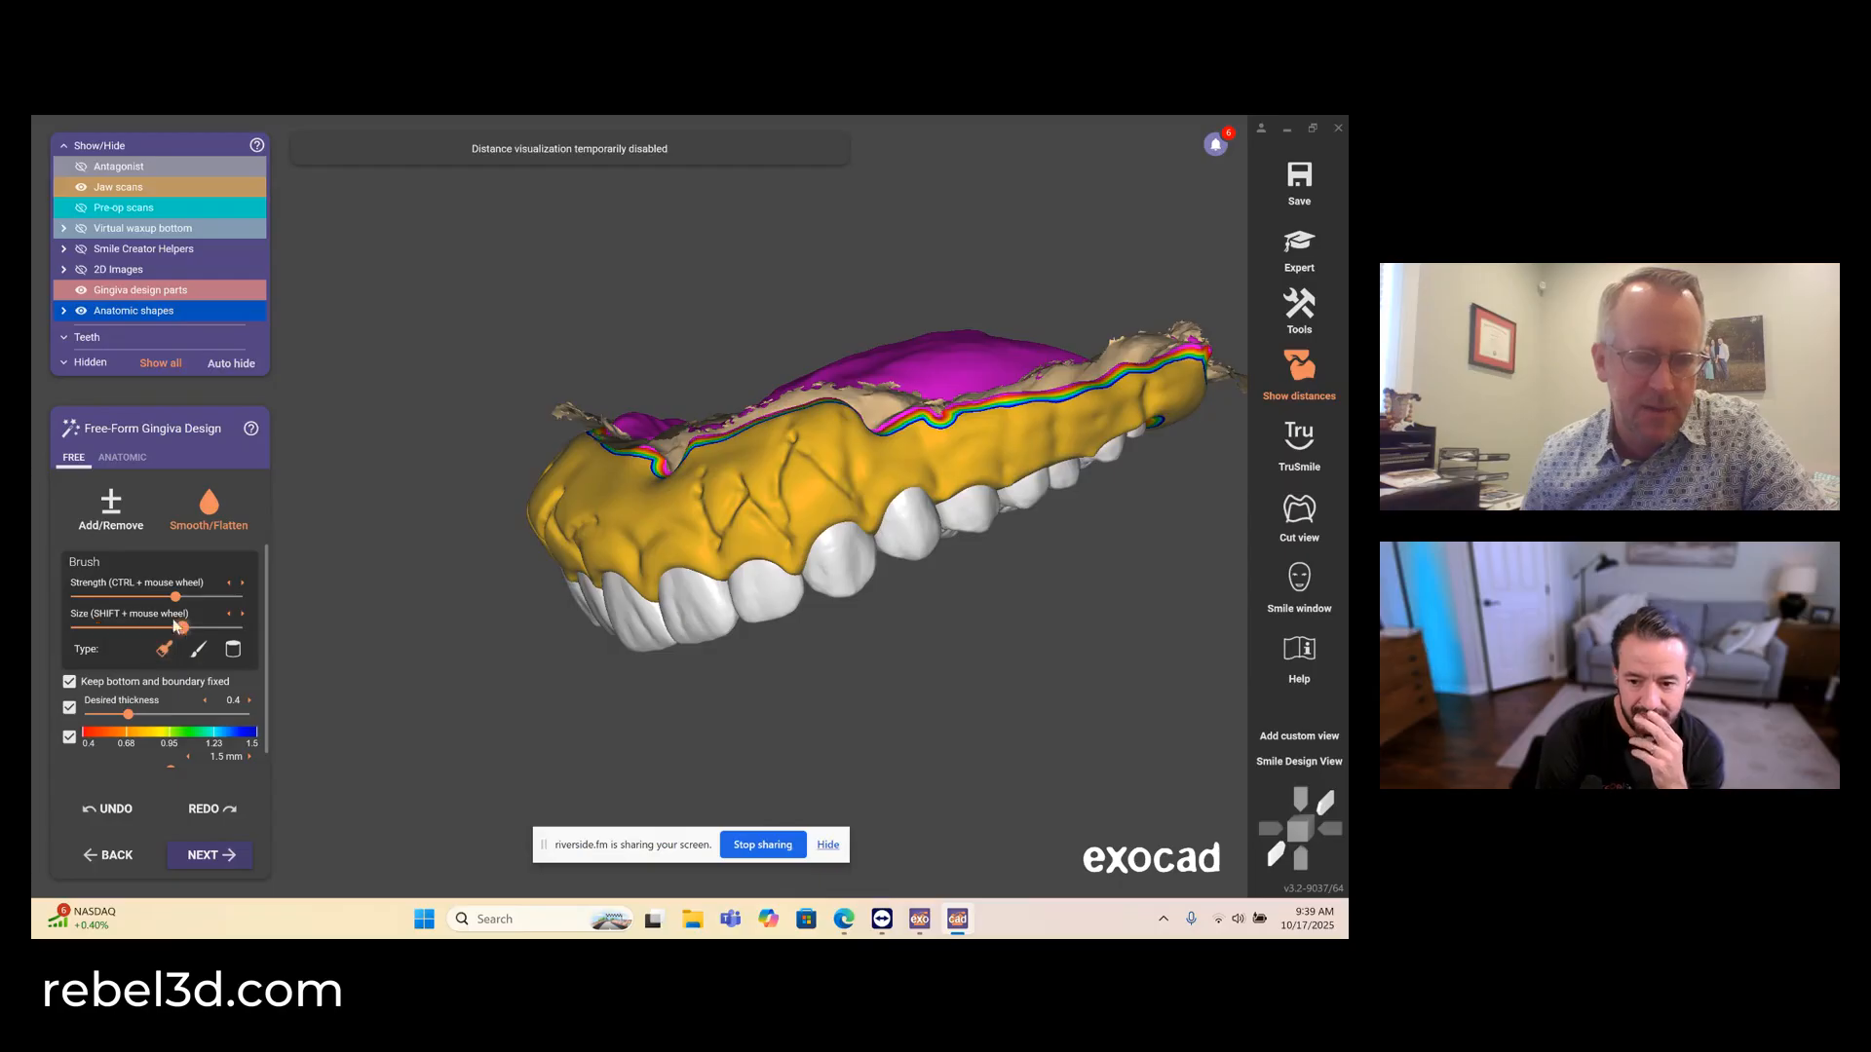
{"action": "left_click", "coordinate": [93, 596]}
{"action": "mouse_move", "coordinate": [779, 487]}
{"action": "left_mouse_down"}
{"action": "mouse_move", "coordinate": [723, 511]}
{"action": "mouse_move", "coordinate": [842, 466]}
{"action": "left_mouse_up"}
{"action": "right_click_drag", "start_coordinate": [810, 527], "coordinate": [801, 527]}
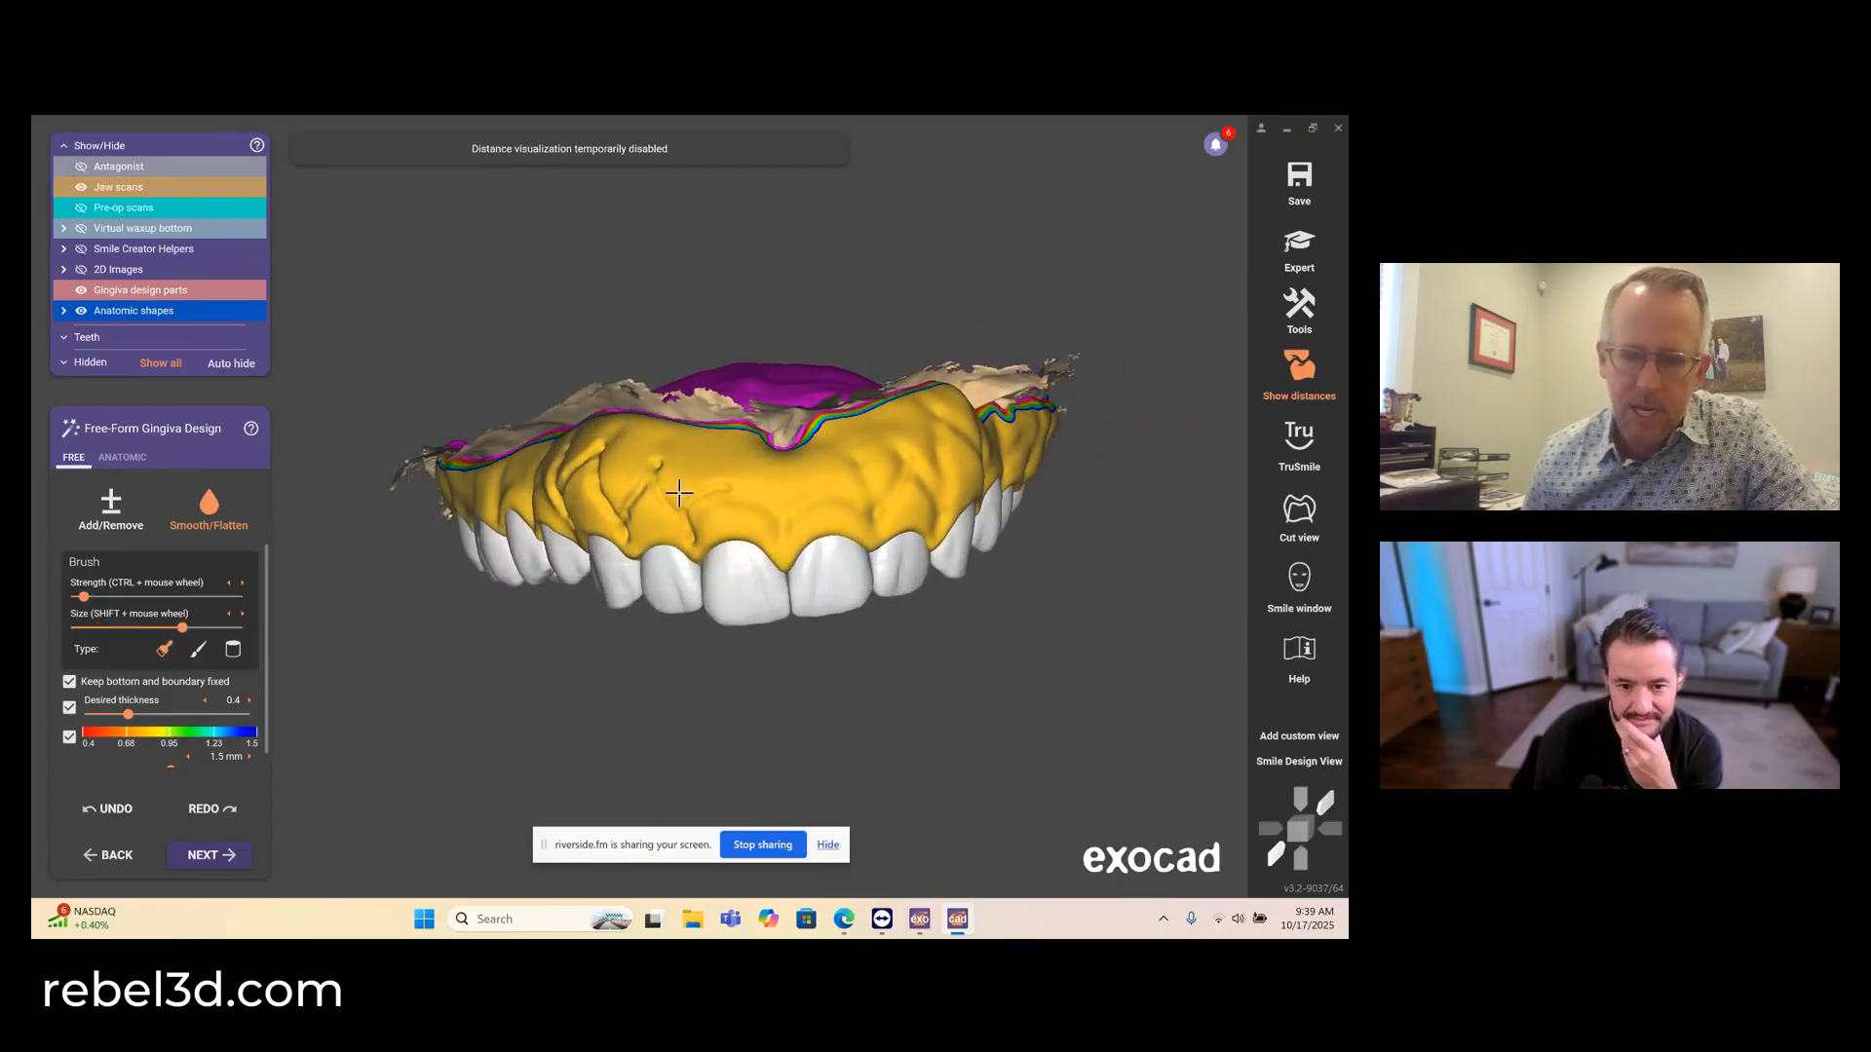
{"action": "right_click_drag", "start_coordinate": [649, 495], "coordinate": [685, 507]}
{"action": "mouse_move", "coordinate": [743, 480]}
{"action": "left_mouse_down"}
{"action": "mouse_move", "coordinate": [828, 489]}
{"action": "mouse_move", "coordinate": [775, 475]}
{"action": "left_mouse_up"}
{"action": "right_click_drag", "start_coordinate": [774, 476], "coordinate": [839, 476]}
{"action": "mouse_move", "coordinate": [839, 477]}
{"action": "left_mouse_down"}
{"action": "mouse_move", "coordinate": [918, 473]}
{"action": "mouse_move", "coordinate": [609, 488]}
{"action": "mouse_move", "coordinate": [900, 440]}
{"action": "left_mouse_up"}
{"action": "mouse_move", "coordinate": [857, 532]}
{"action": "right_mouse_down"}
{"action": "mouse_move", "coordinate": [780, 495]}
{"action": "mouse_move", "coordinate": [859, 532]}
{"action": "right_mouse_up"}
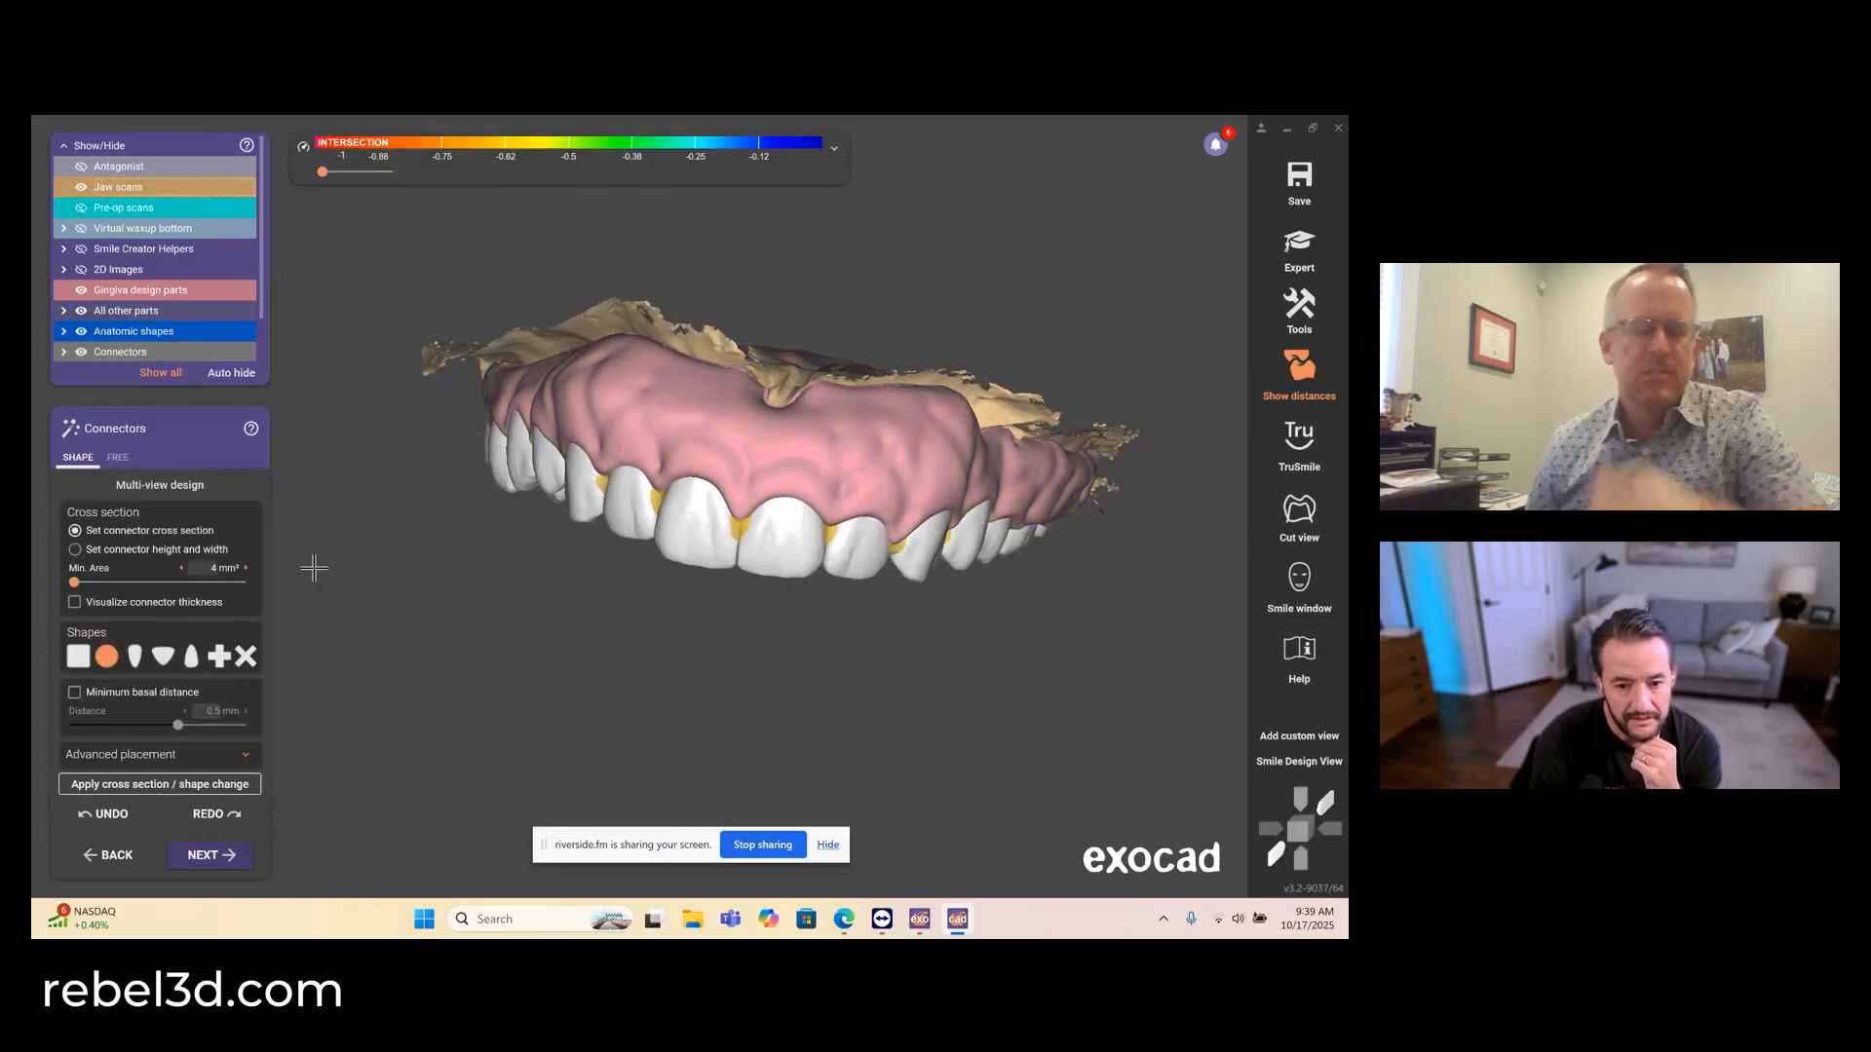
- Examine the connectors between the teeth from the facial and occlusal sides of the arch
{"action": "key", "text": "Home"}
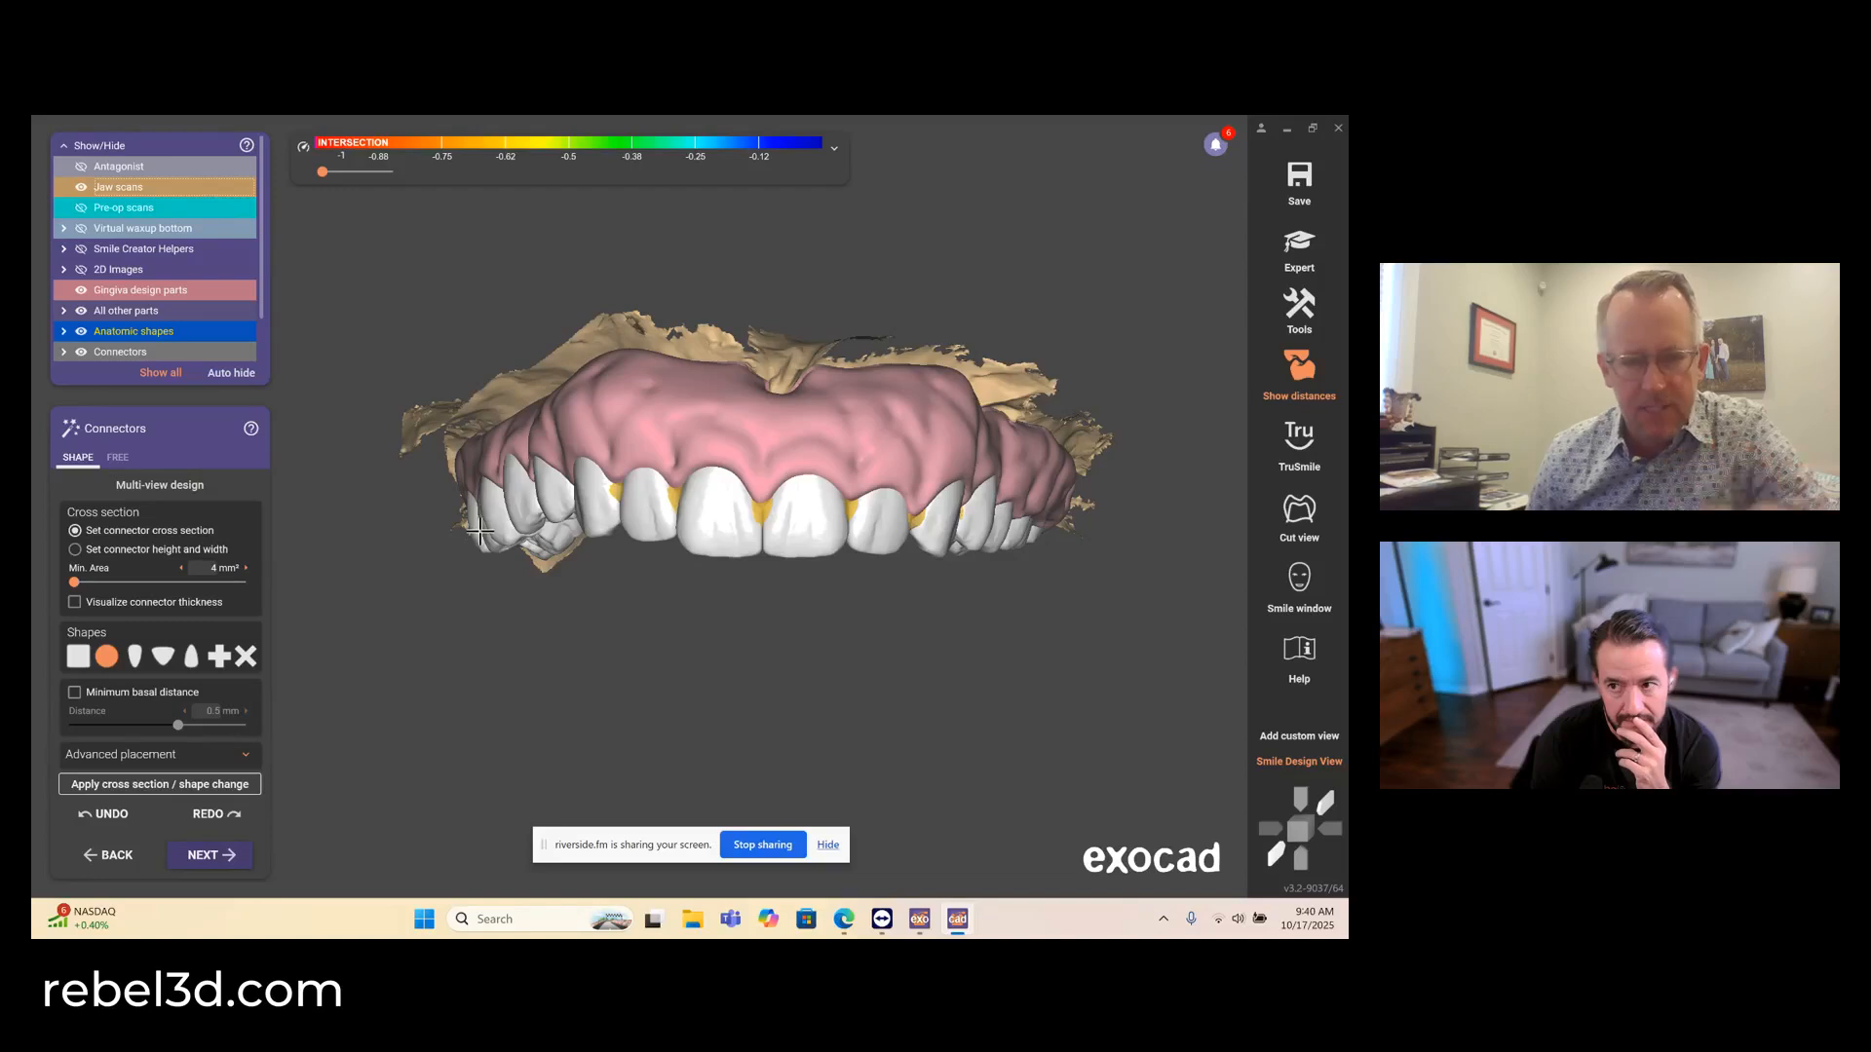
{"action": "right_click_drag", "start_coordinate": [631, 498], "coordinate": [624, 481]}
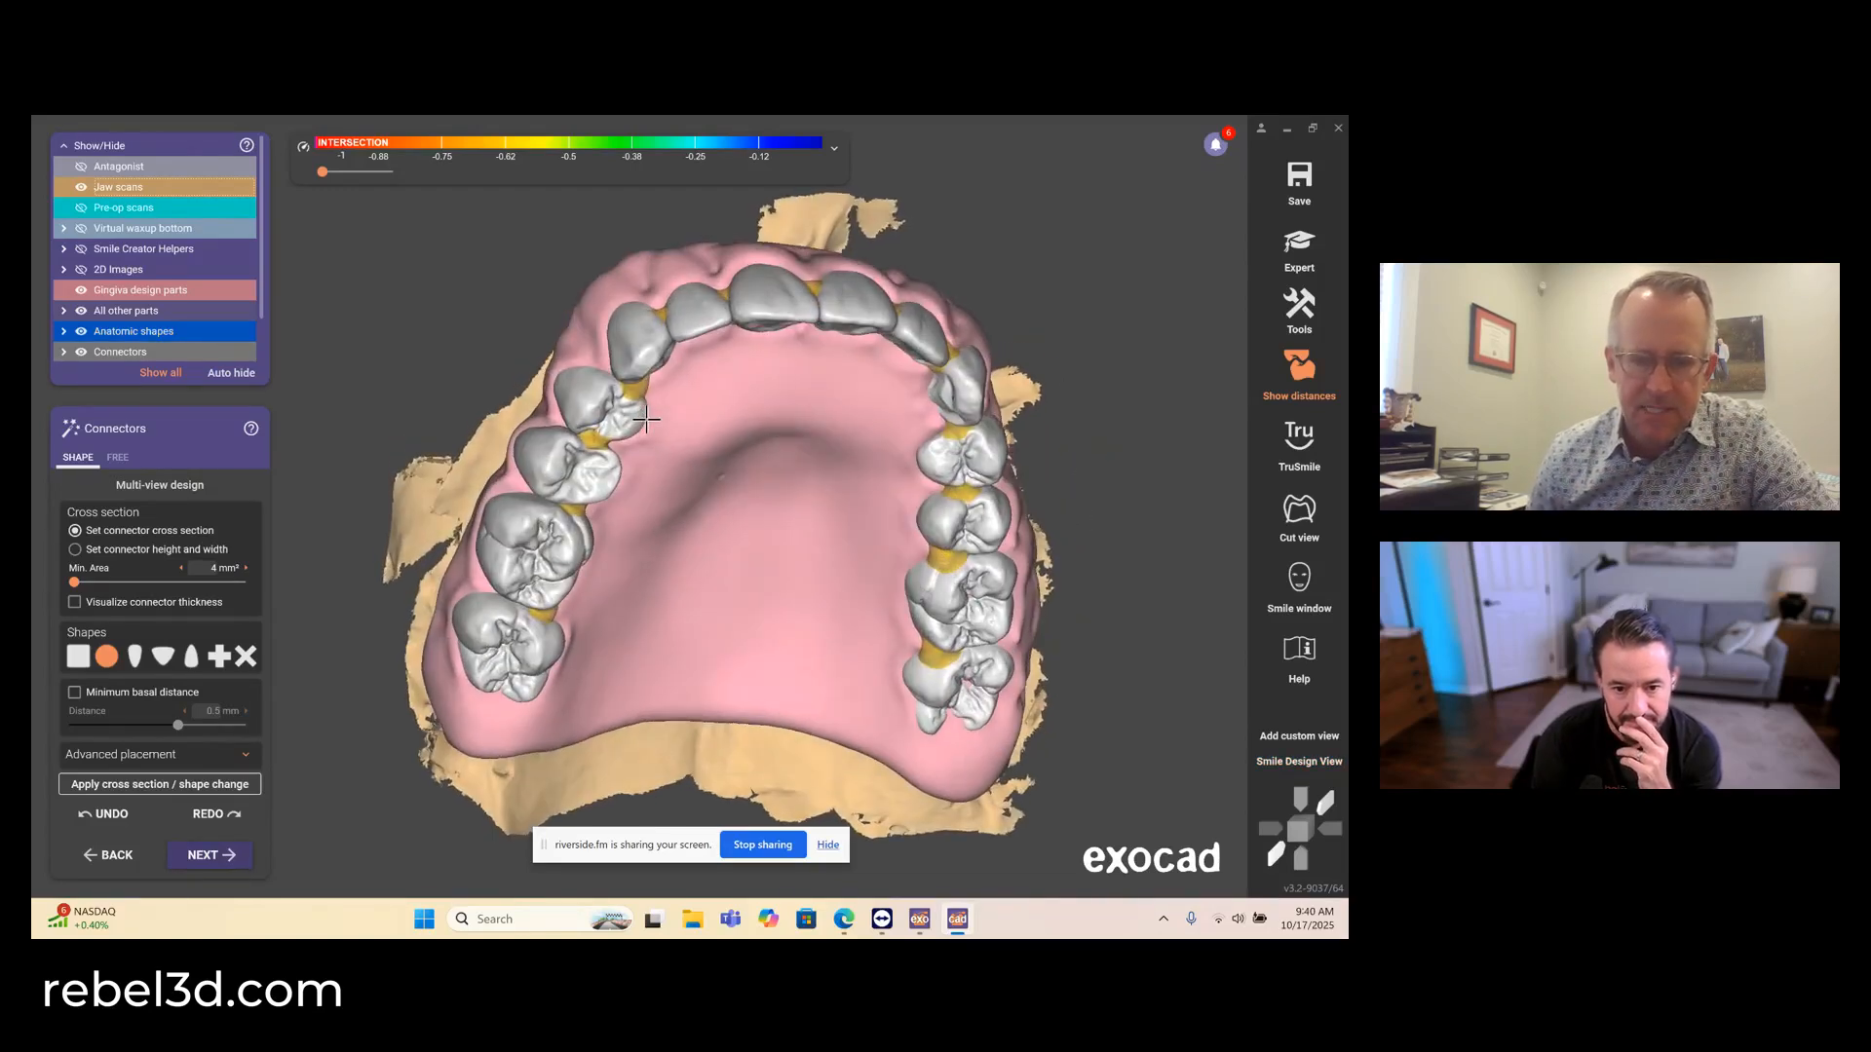
{"action": "right_click_drag", "start_coordinate": [646, 419], "coordinate": [622, 561]}
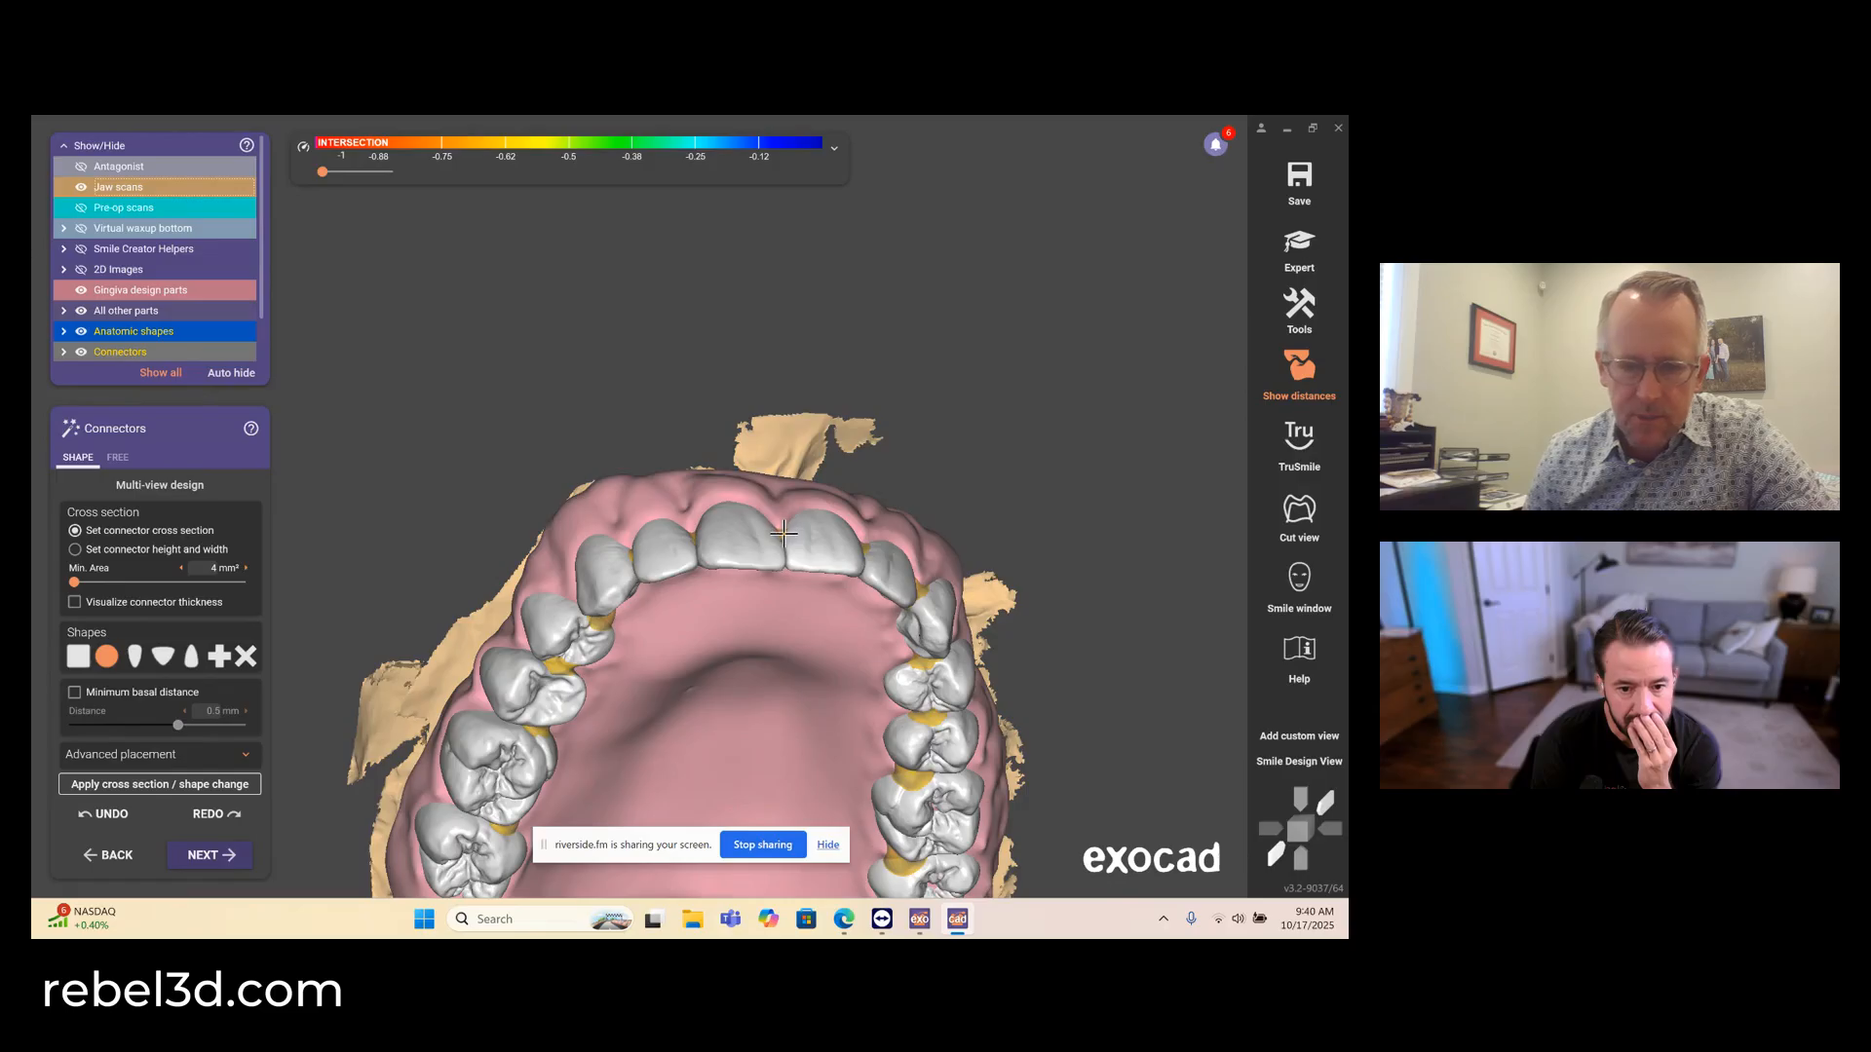
{"action": "right_click_drag", "start_coordinate": [784, 533], "coordinate": [816, 553]}
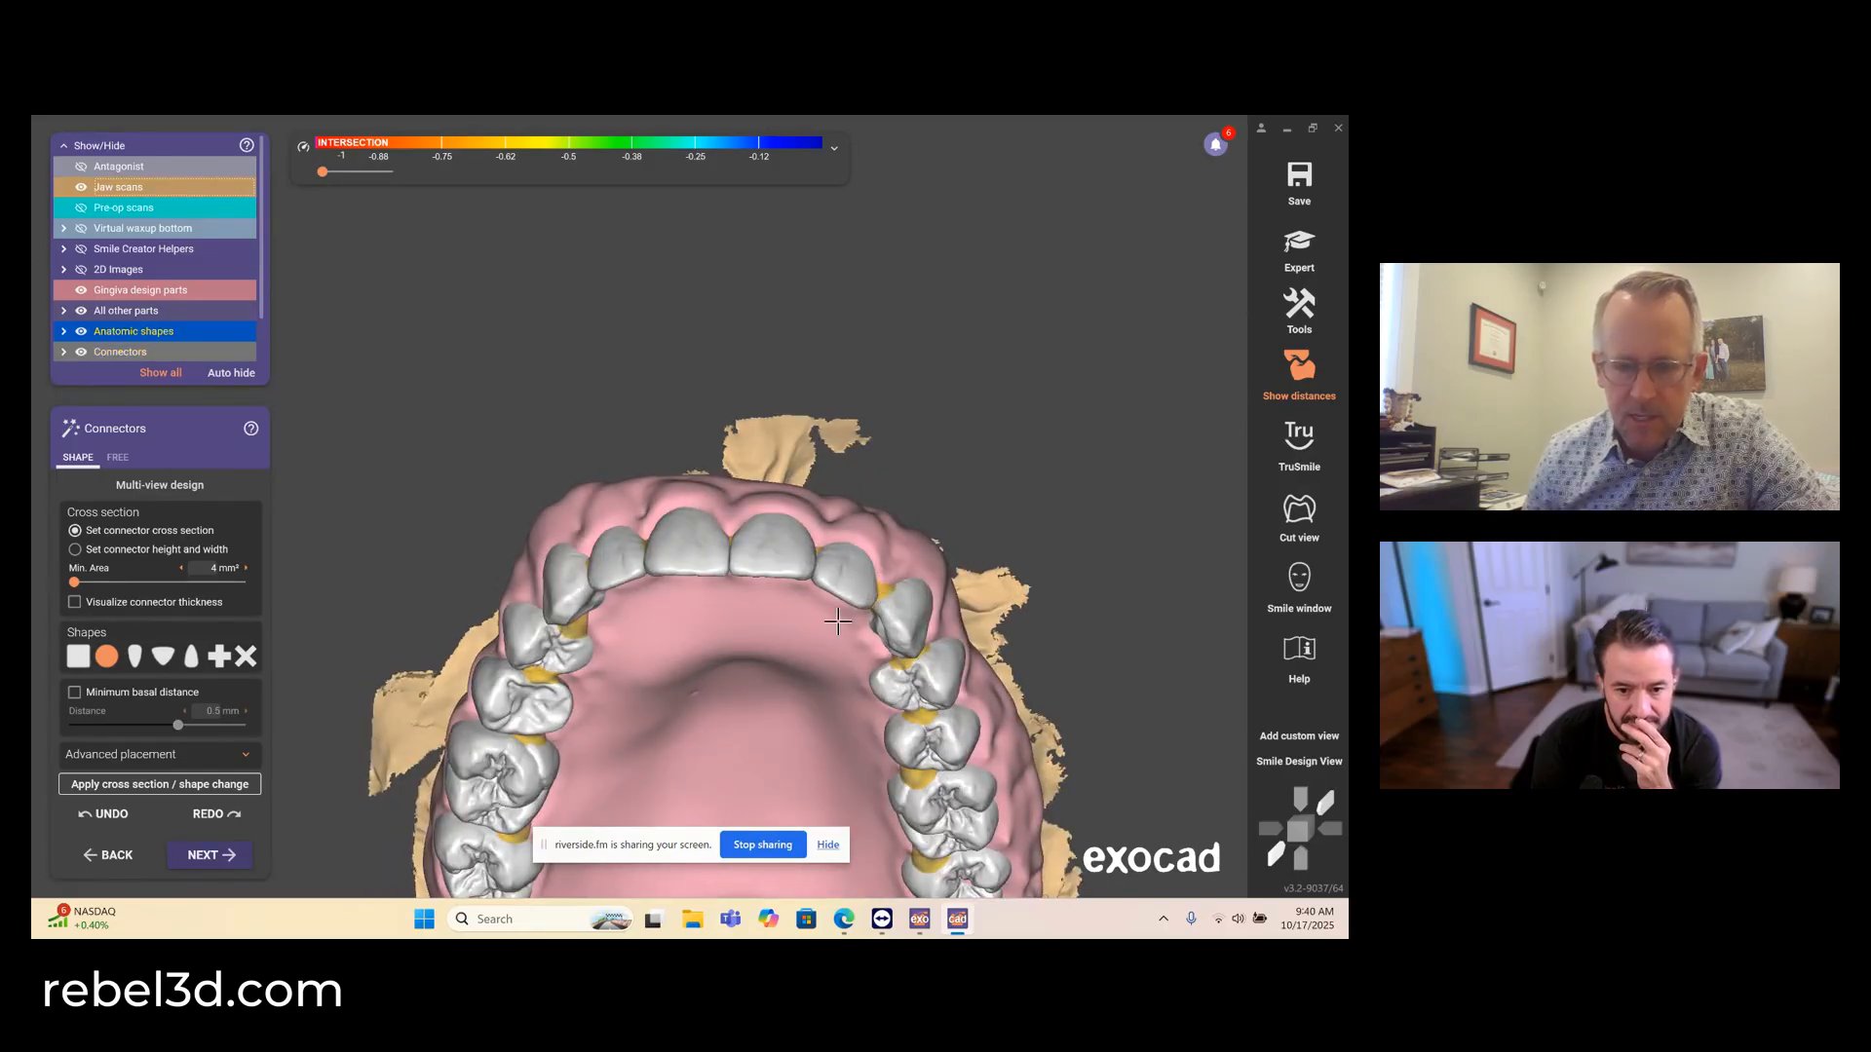
{"action": "right_click_drag", "start_coordinate": [838, 621], "coordinate": [816, 618]}
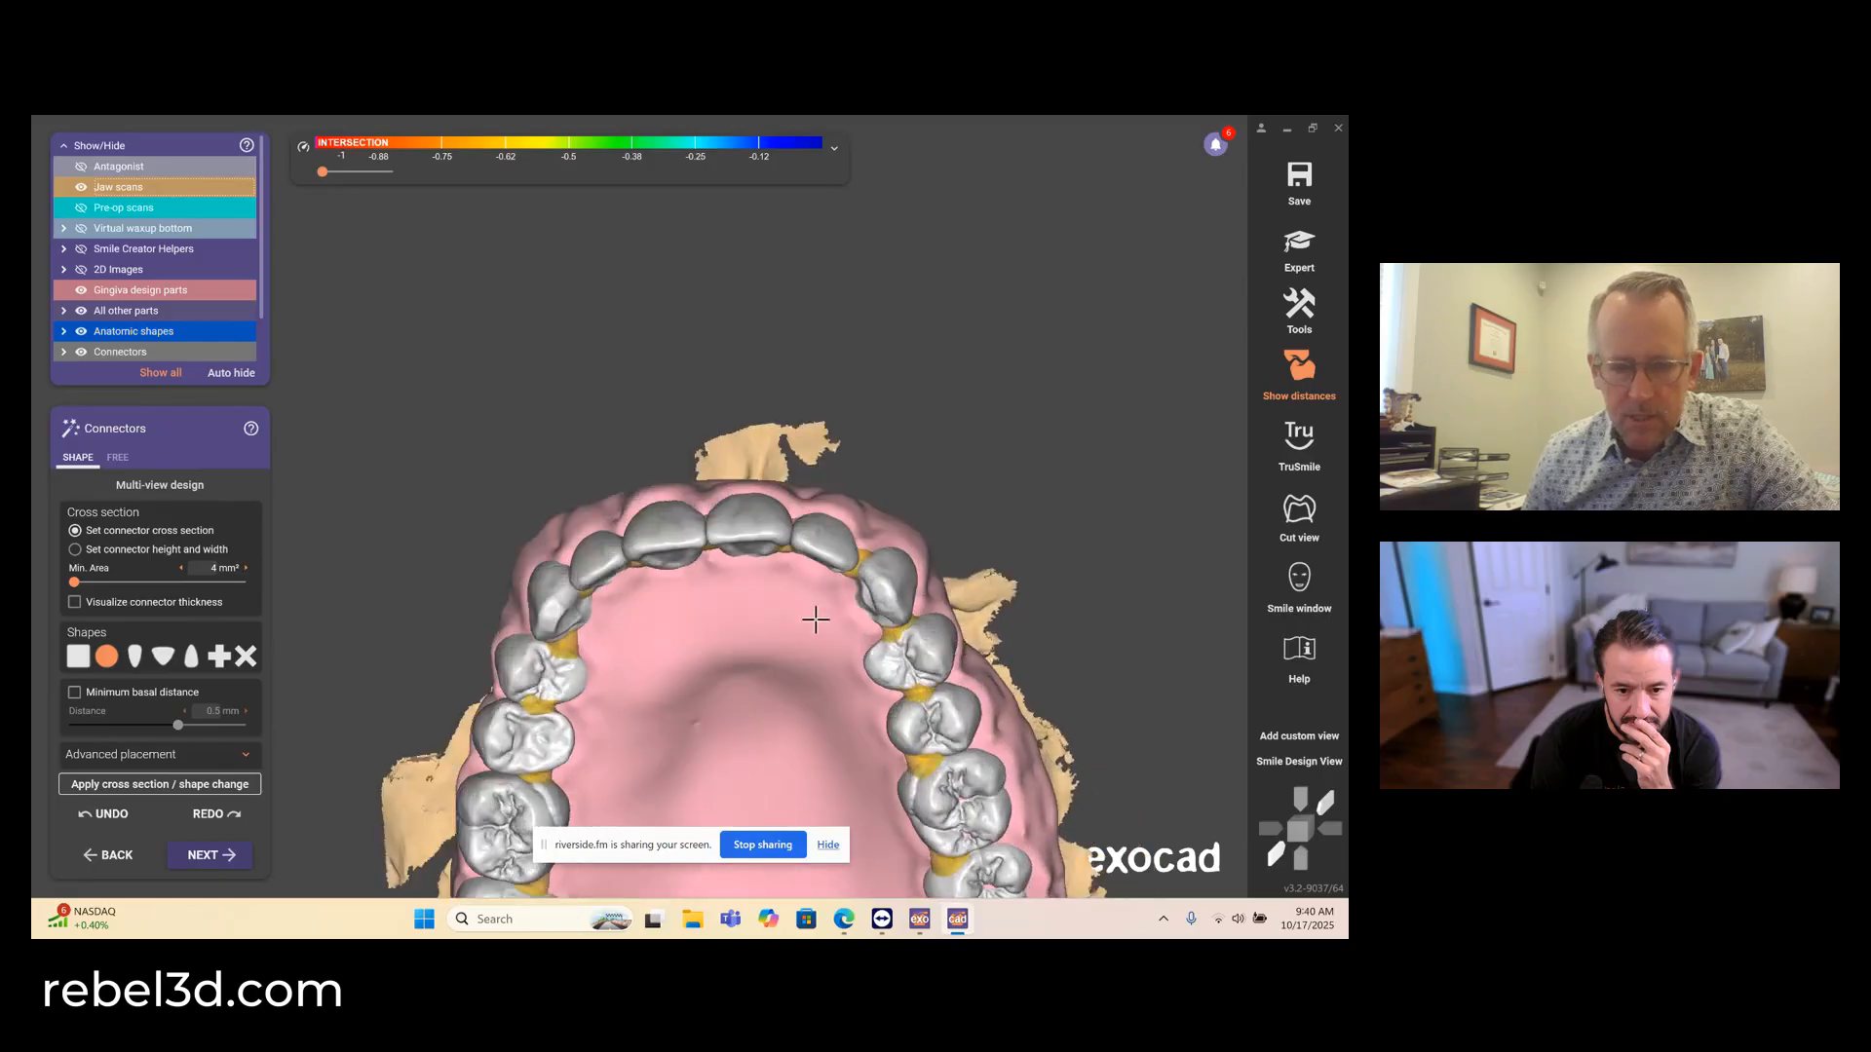
{"action": "scroll", "coordinate": [815, 618], "scroll_direction": "down", "scroll_amount": 5}
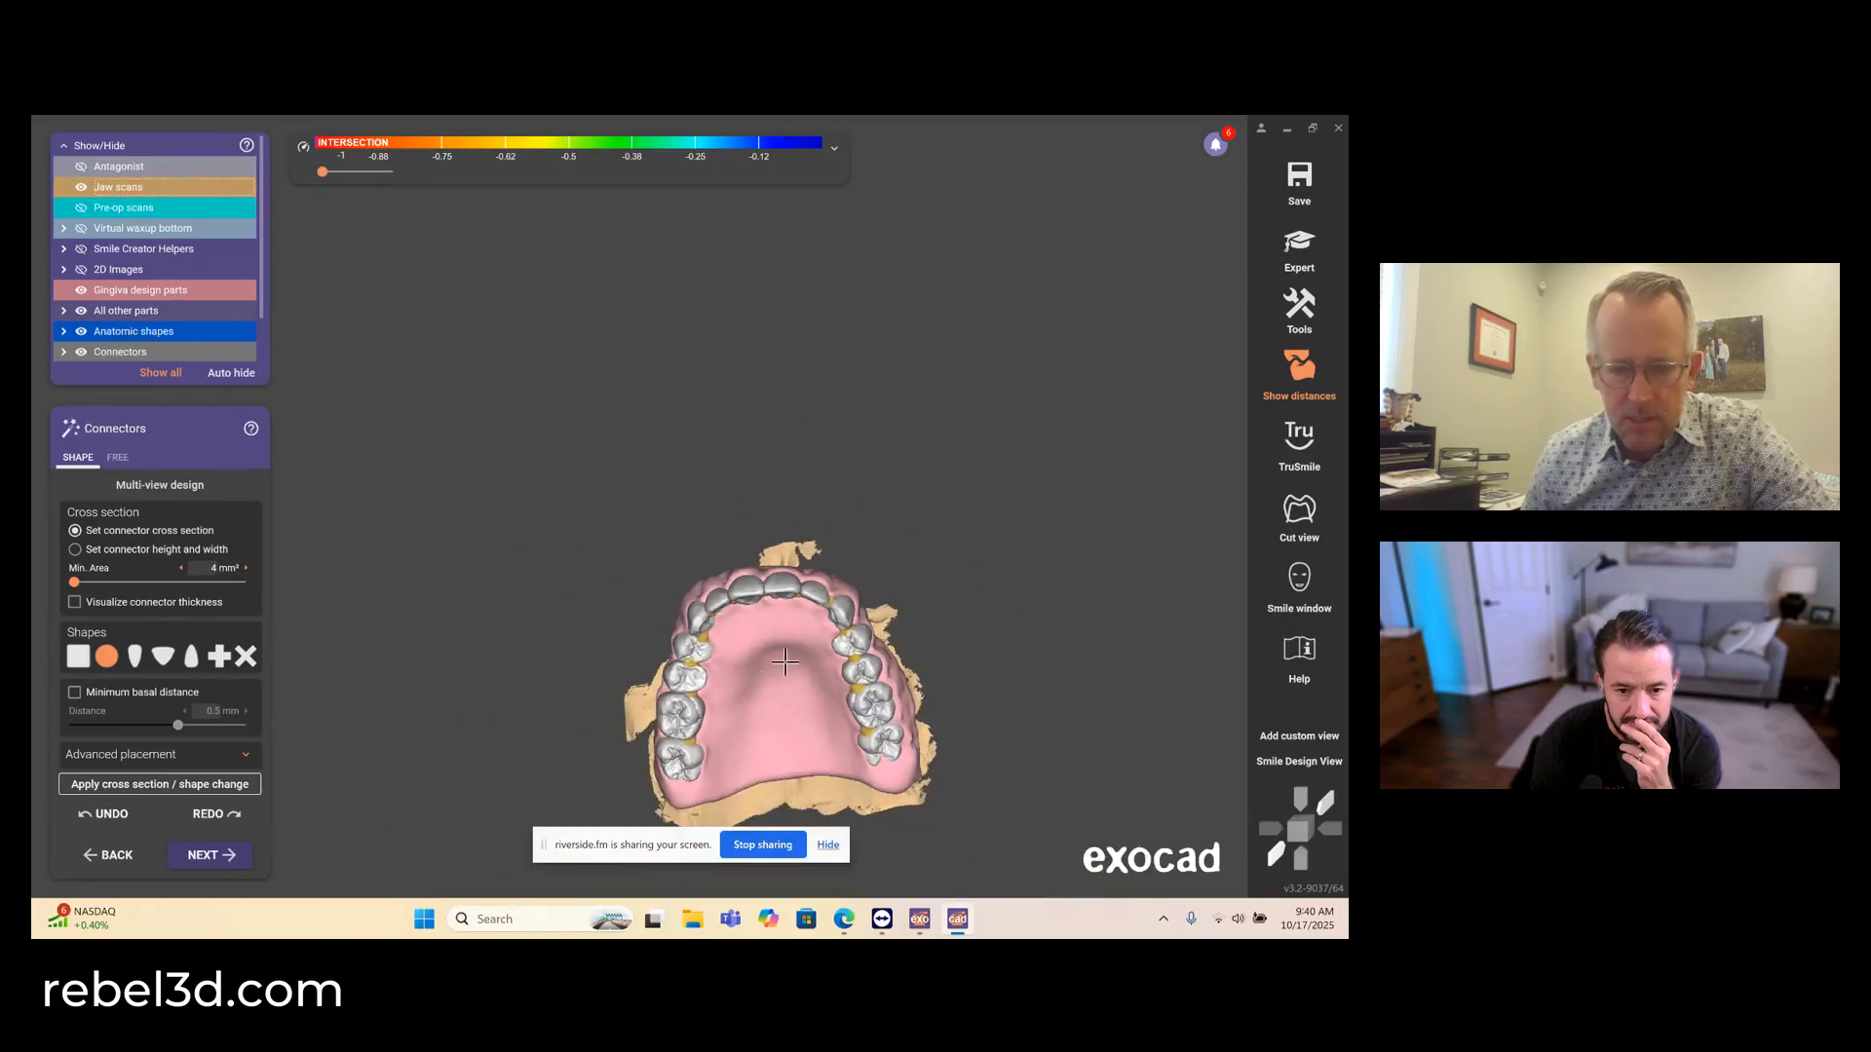
- Leave the connector design and try to adapt the denture base to the teeth with Adapt Tooth Pocket (Partial Pontic), keeping the existing settings
{"action": "left_click", "coordinate": [106, 855]}
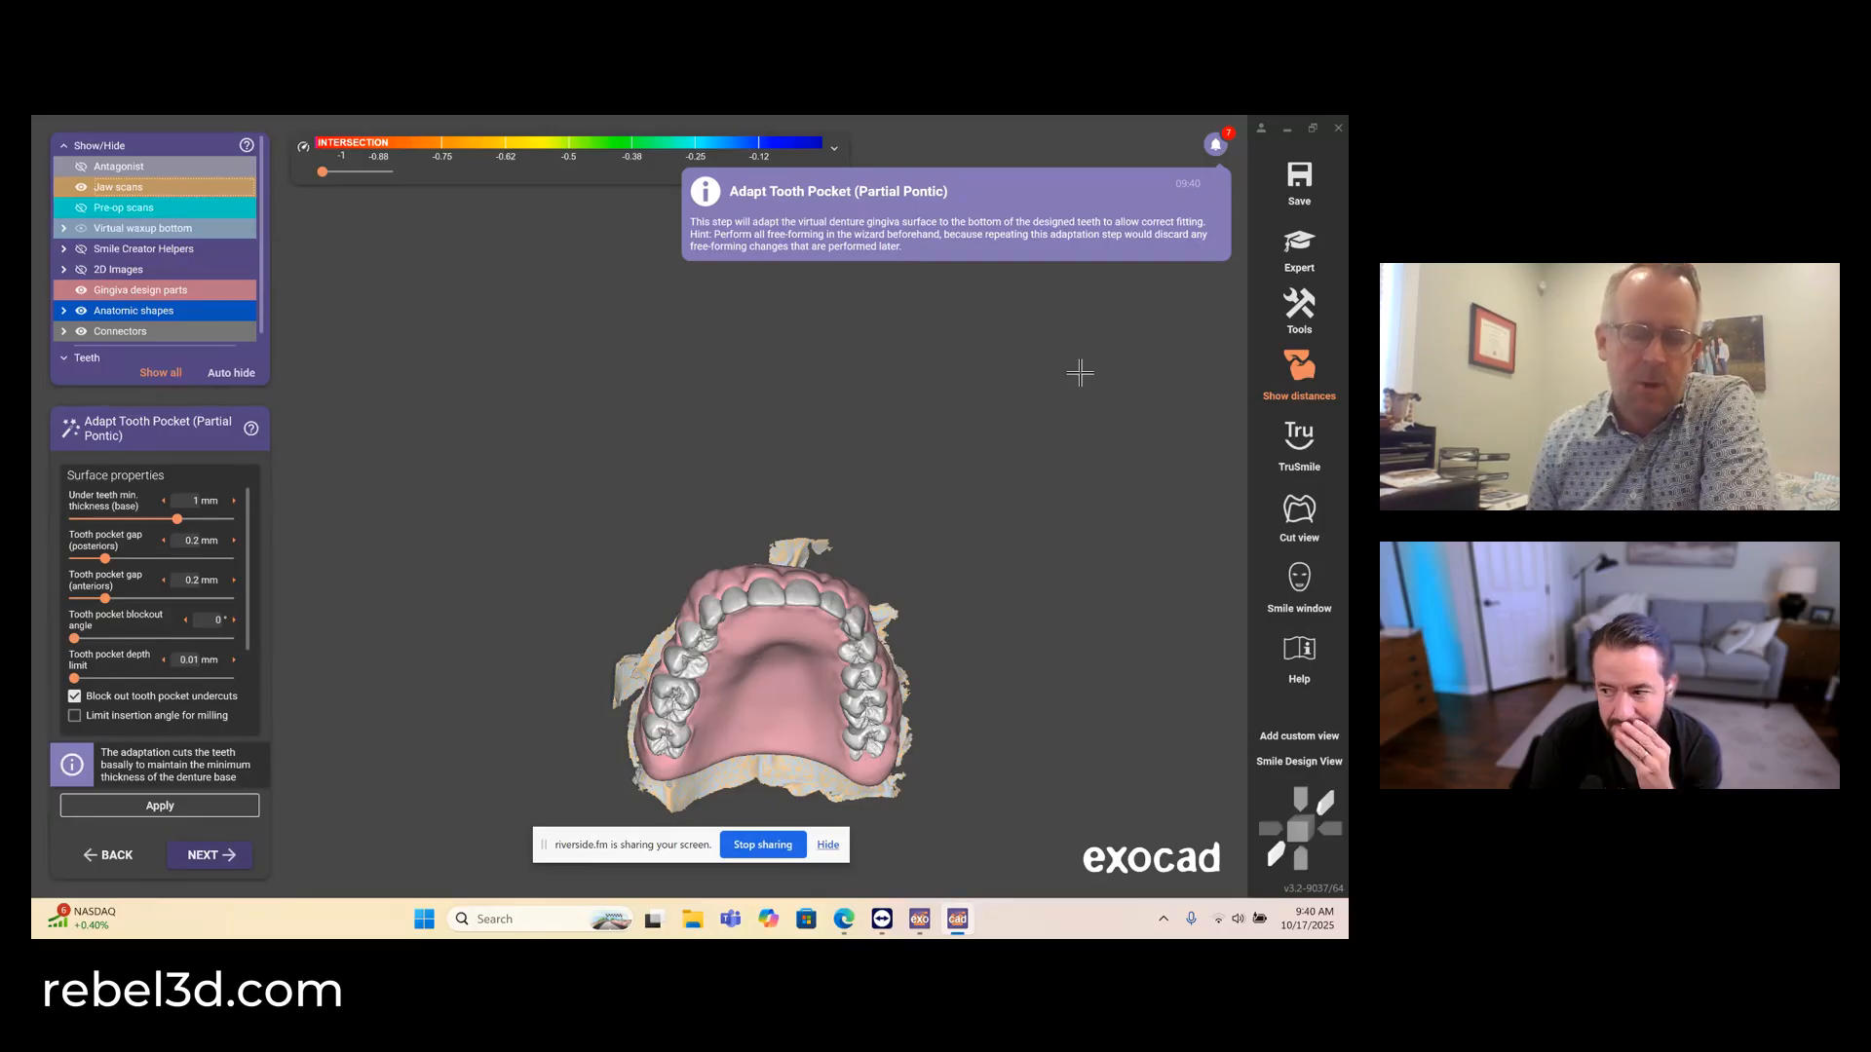
{"action": "left_click", "coordinate": [179, 858]}
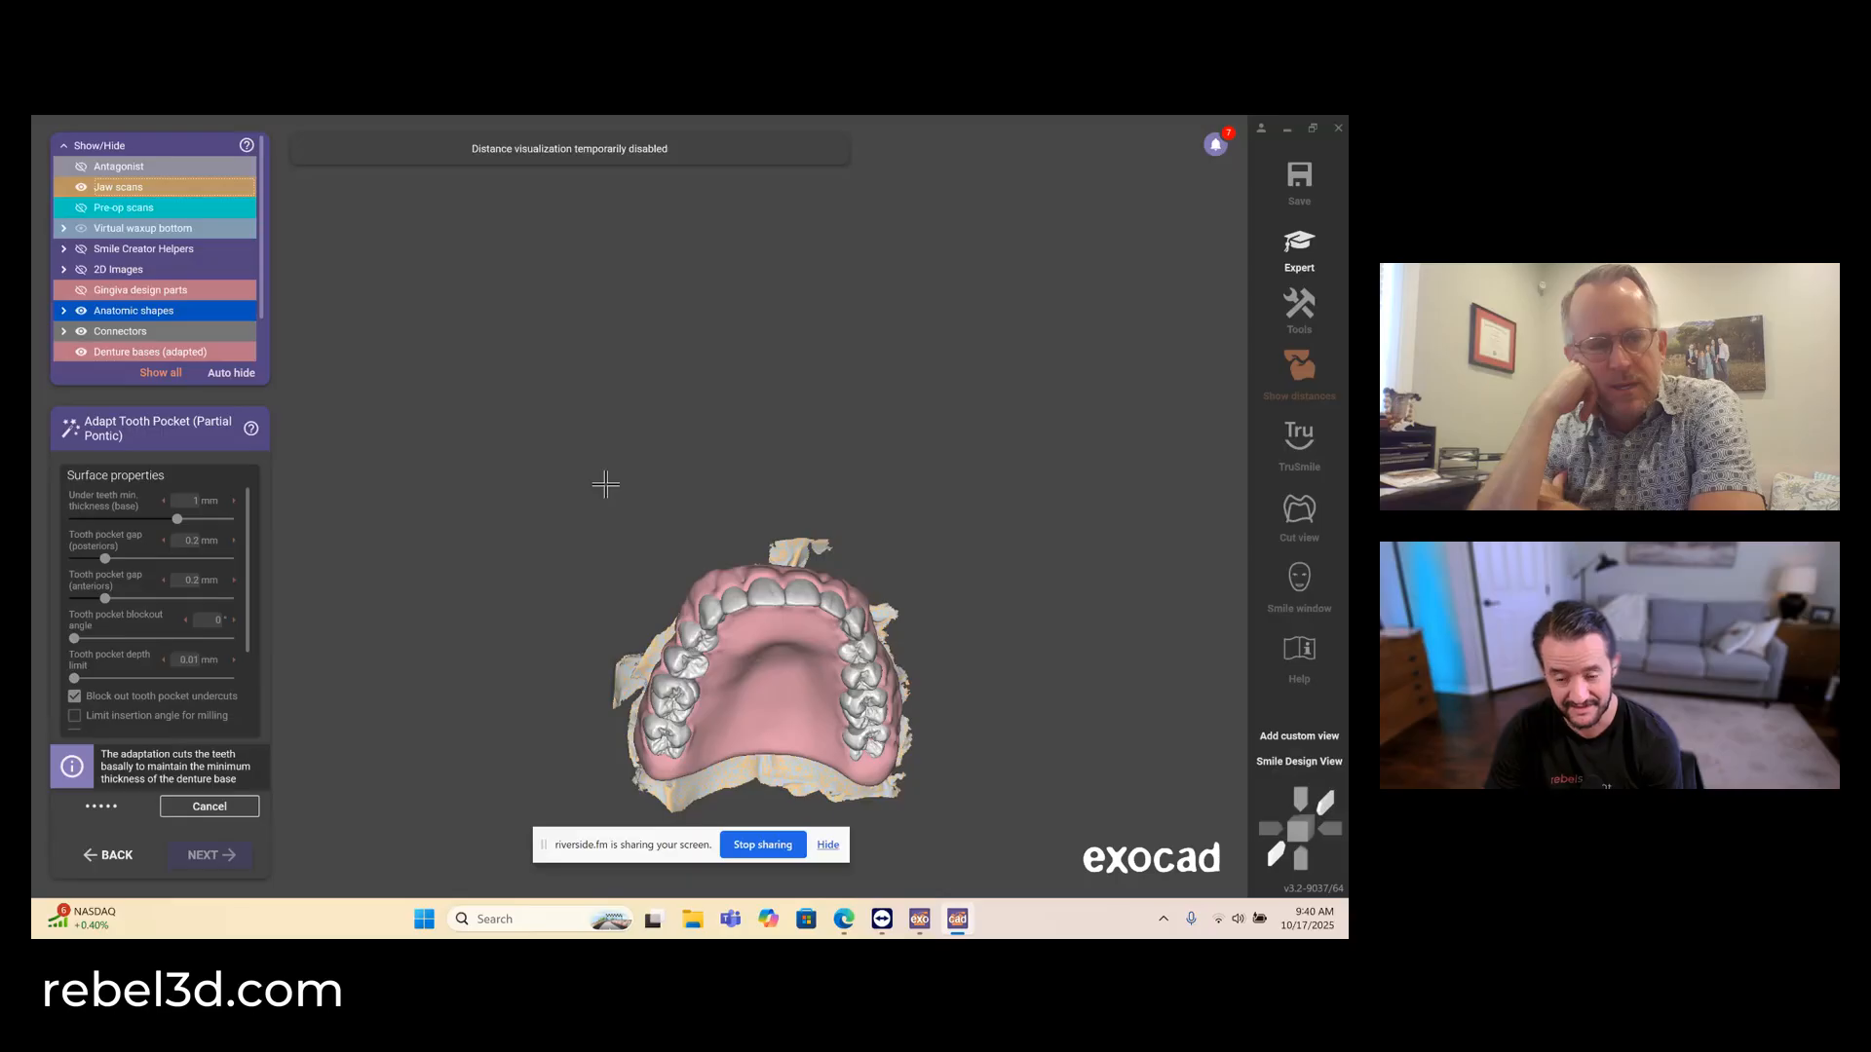
{"action": "right_click_drag", "start_coordinate": [793, 632], "coordinate": [700, 413]}
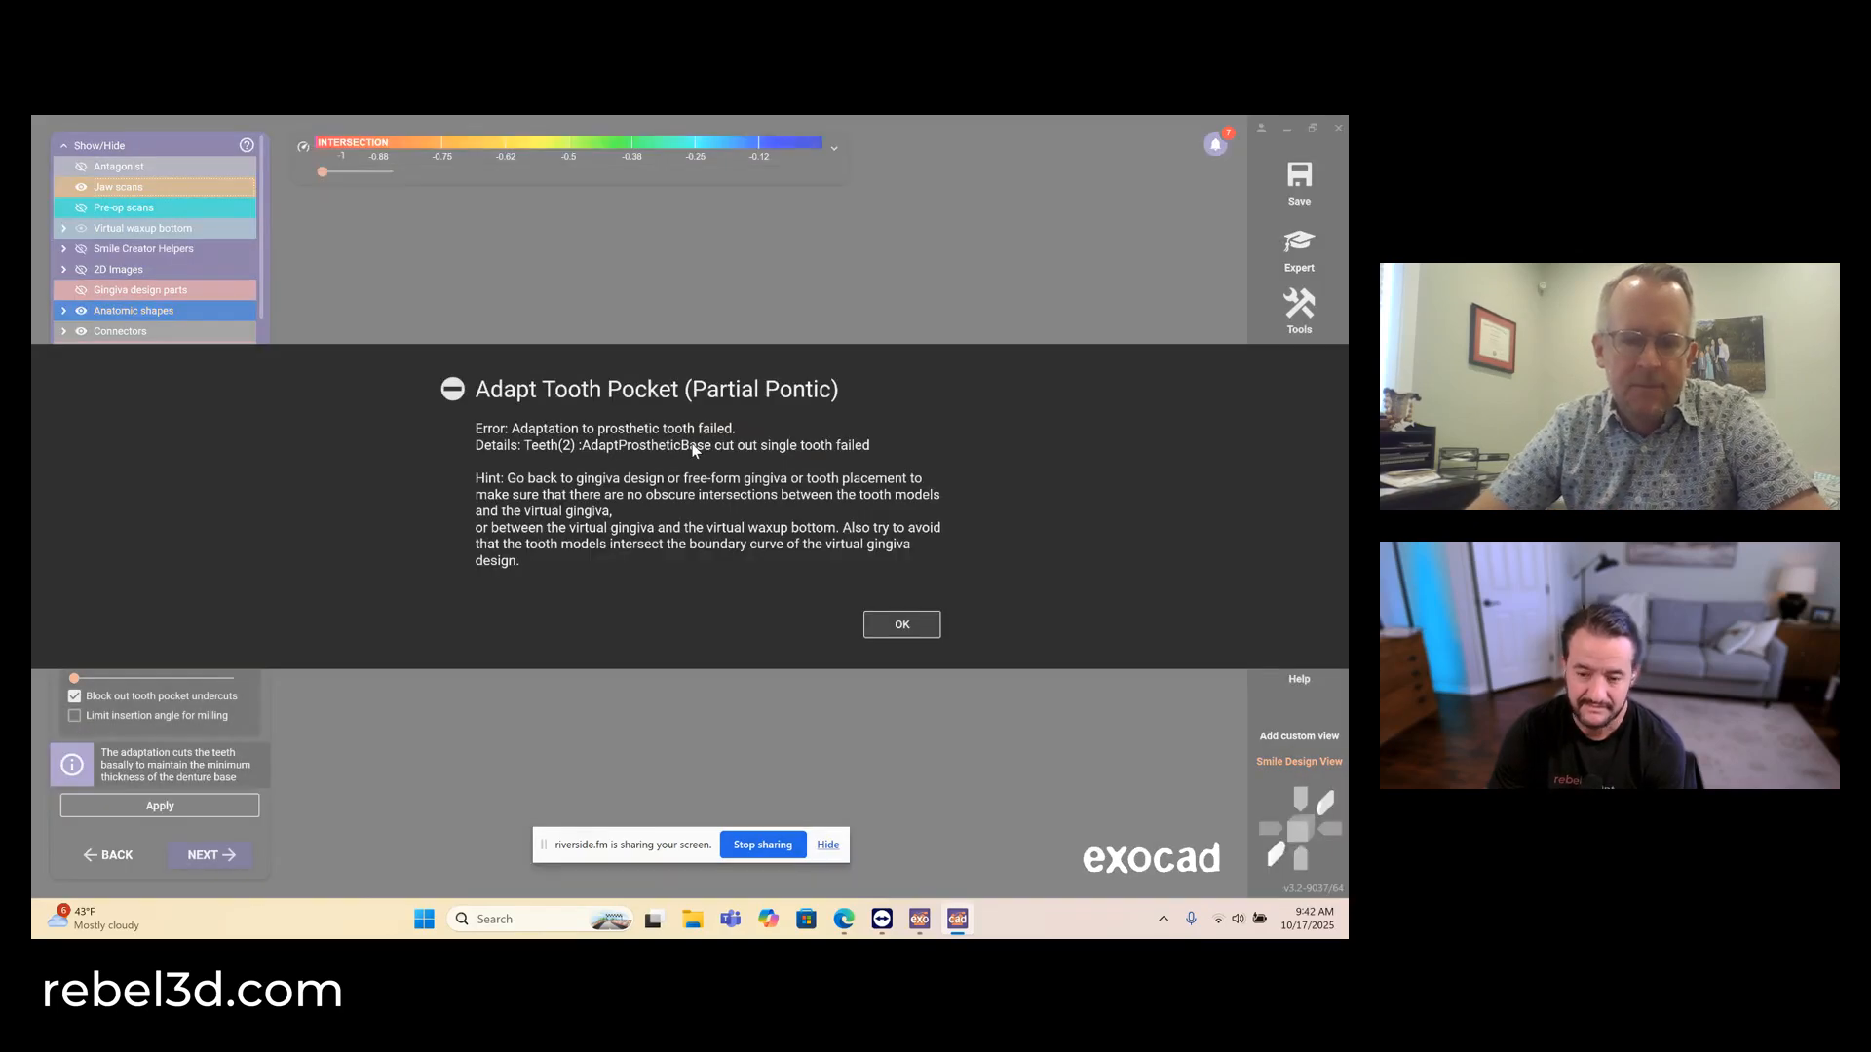
{"action": "left_click", "coordinate": [901, 628]}
- Examine the adapted design from the front and the close-up smile in the patient's photo using the Smile window
{"action": "mouse_move", "coordinate": [712, 449]}
{"action": "right_mouse_down"}
{"action": "mouse_move", "coordinate": [663, 451]}
{"action": "mouse_move", "coordinate": [765, 467]}
{"action": "mouse_move", "coordinate": [696, 429]}
{"action": "mouse_move", "coordinate": [713, 447]}
{"action": "mouse_move", "coordinate": [694, 430]}
{"action": "mouse_move", "coordinate": [700, 462]}
{"action": "mouse_move", "coordinate": [709, 449]}
{"action": "mouse_move", "coordinate": [682, 437]}
{"action": "right_mouse_up"}
{"action": "scroll", "coordinate": [686, 436], "scroll_direction": "up", "scroll_amount": 2}
{"action": "scroll", "coordinate": [686, 437], "scroll_direction": "up", "scroll_amount": 2}
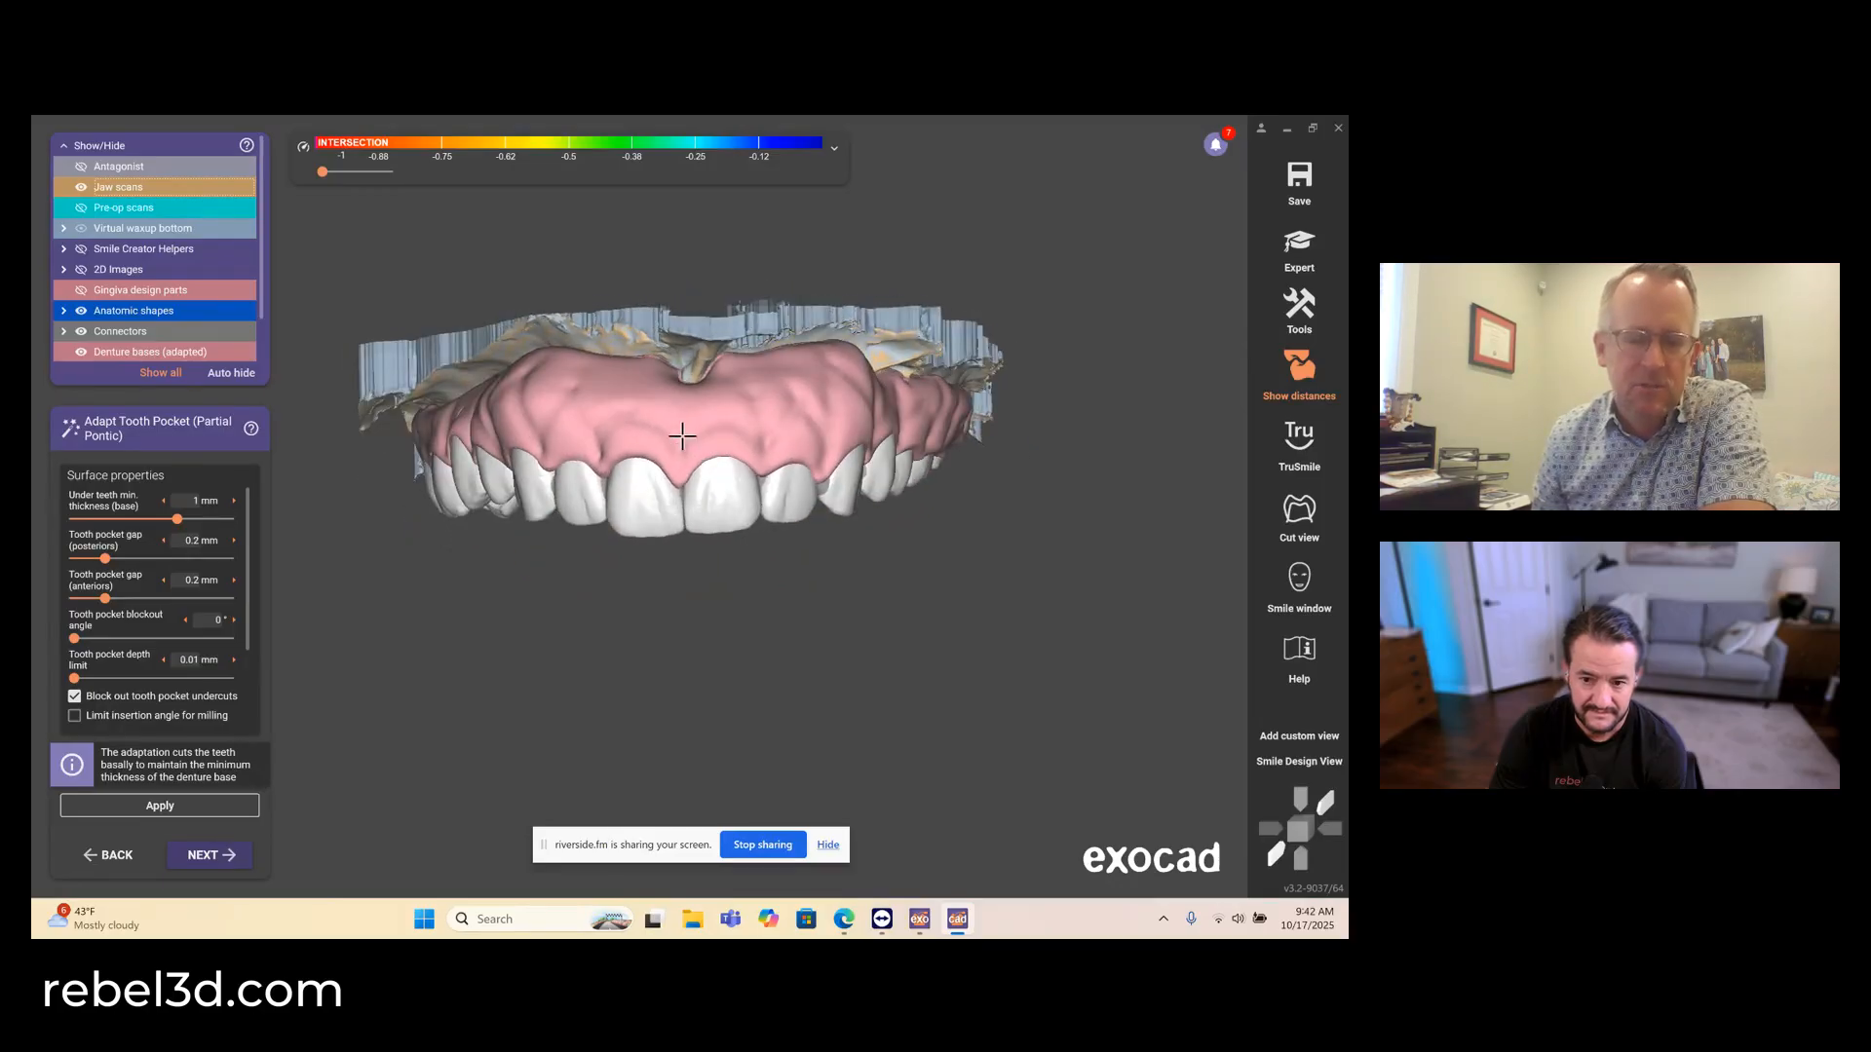
{"action": "left_click", "coordinate": [1299, 580]}
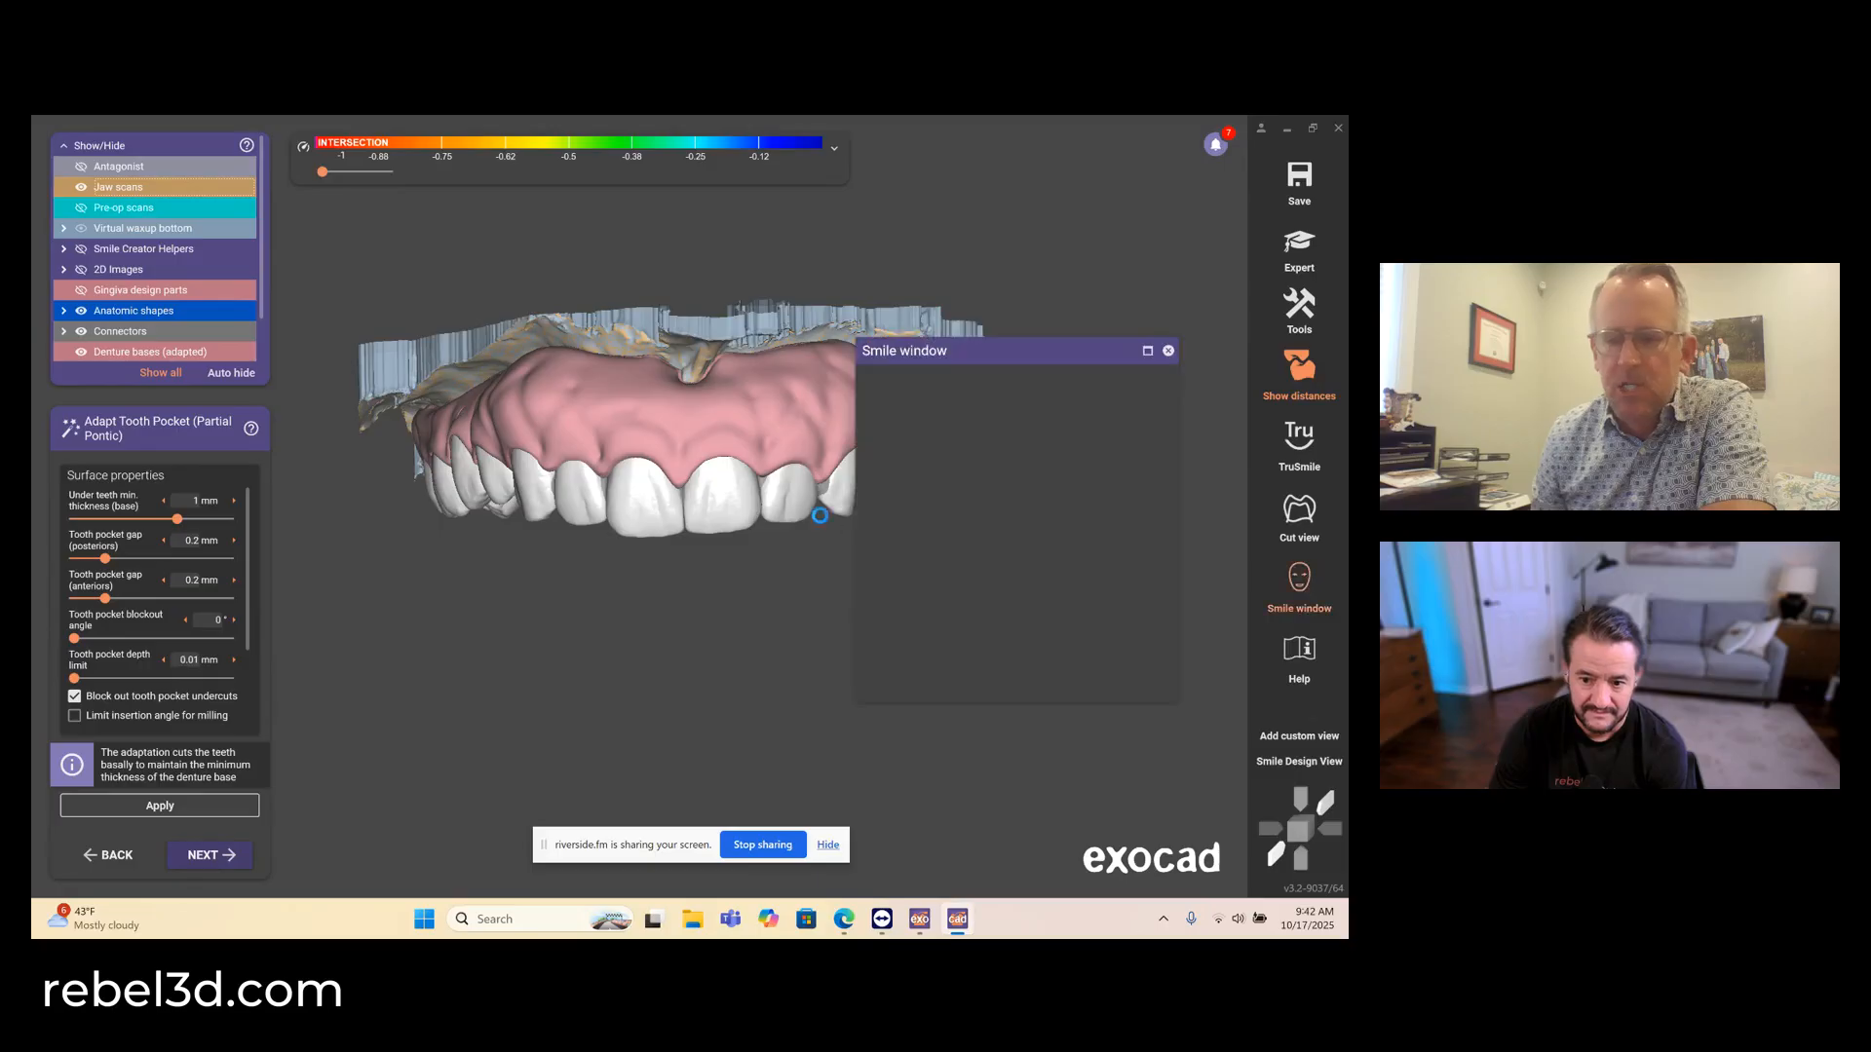
{"action": "scroll", "coordinate": [992, 548], "scroll_direction": "up", "scroll_amount": 3}
{"action": "left_click", "coordinate": [907, 396]}
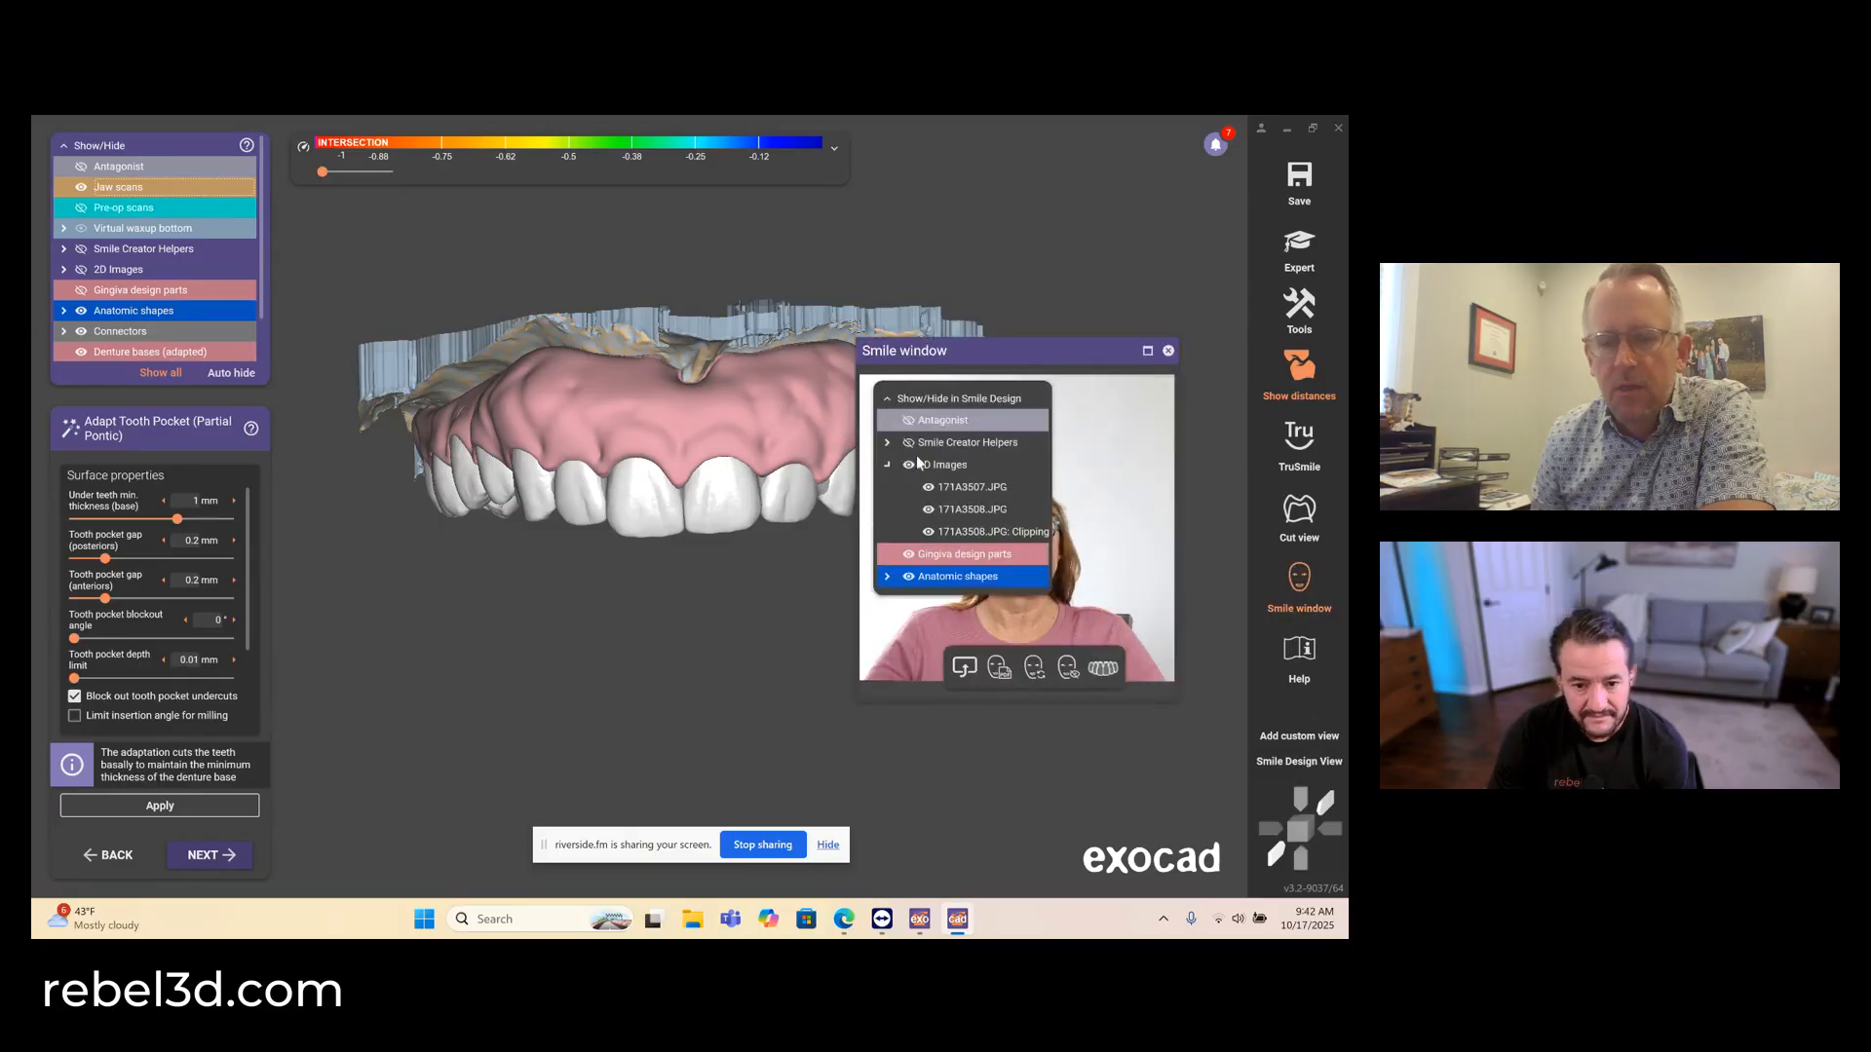
{"action": "scroll", "coordinate": [893, 414], "scroll_direction": "up", "scroll_amount": 3}
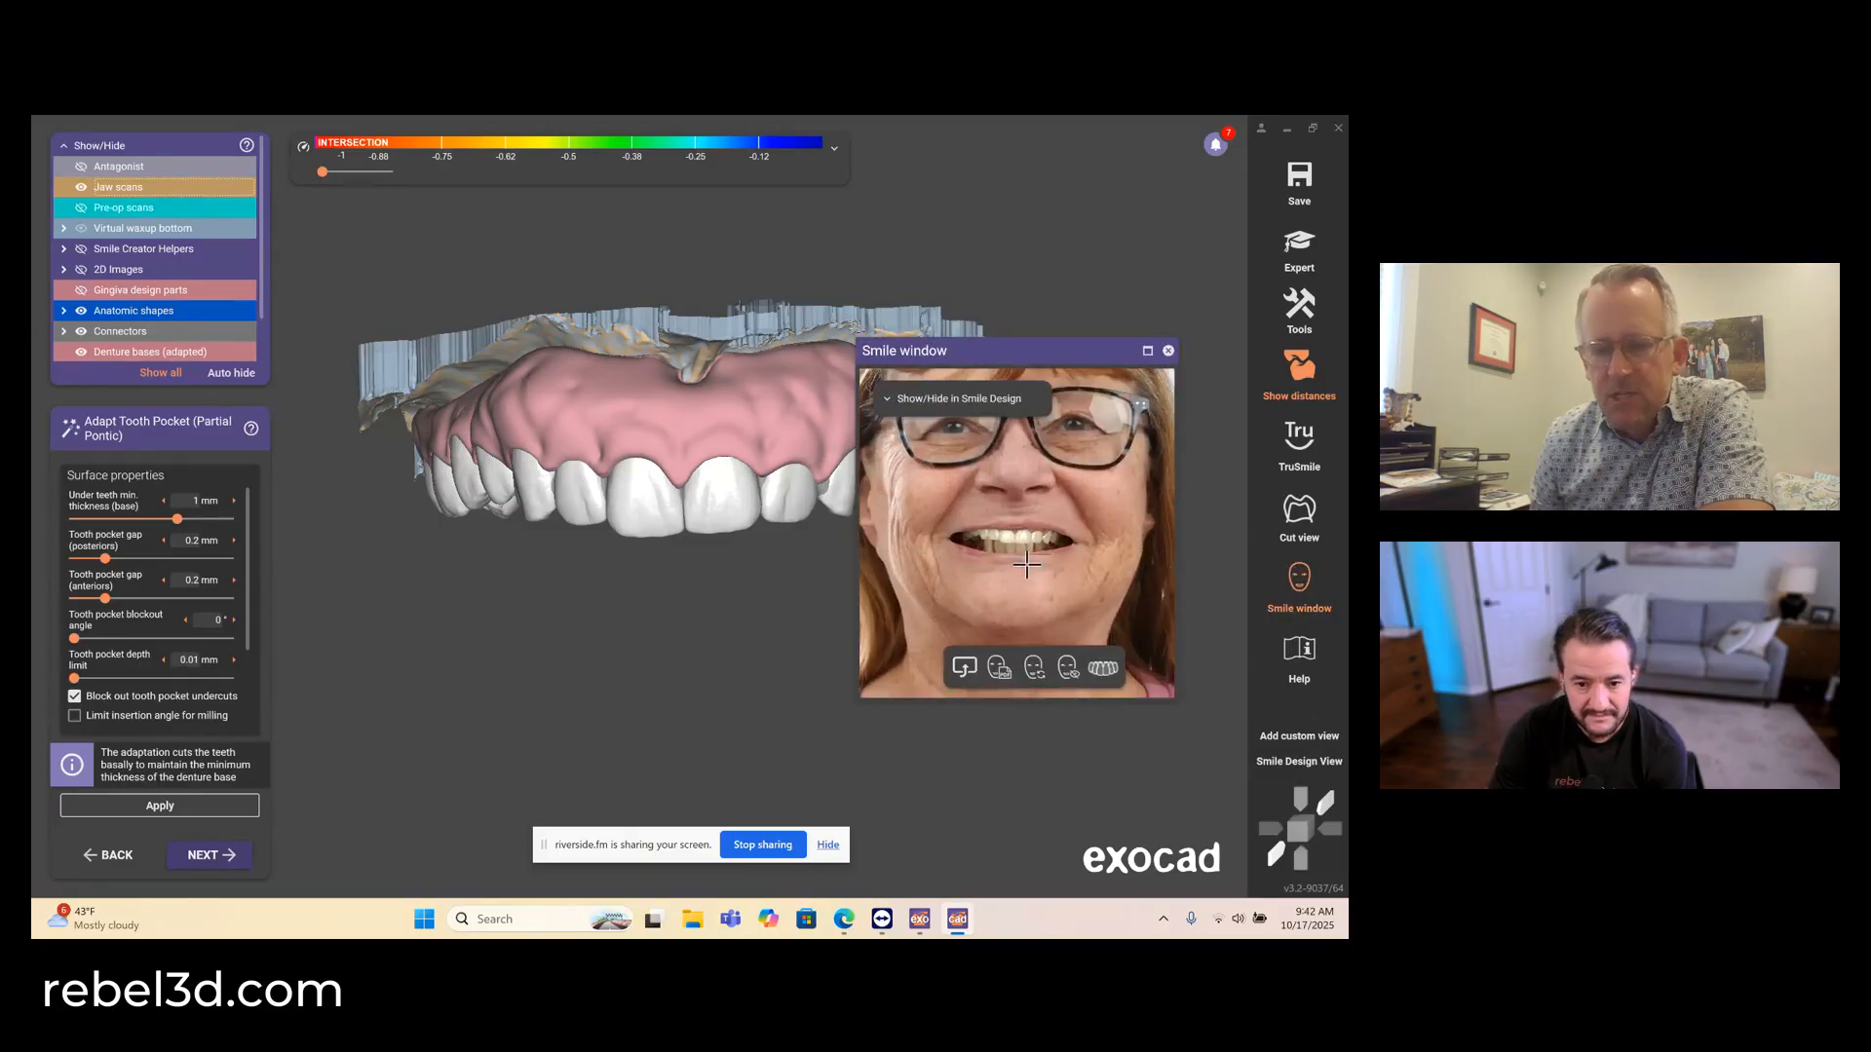
{"action": "left_click", "coordinate": [887, 463]}
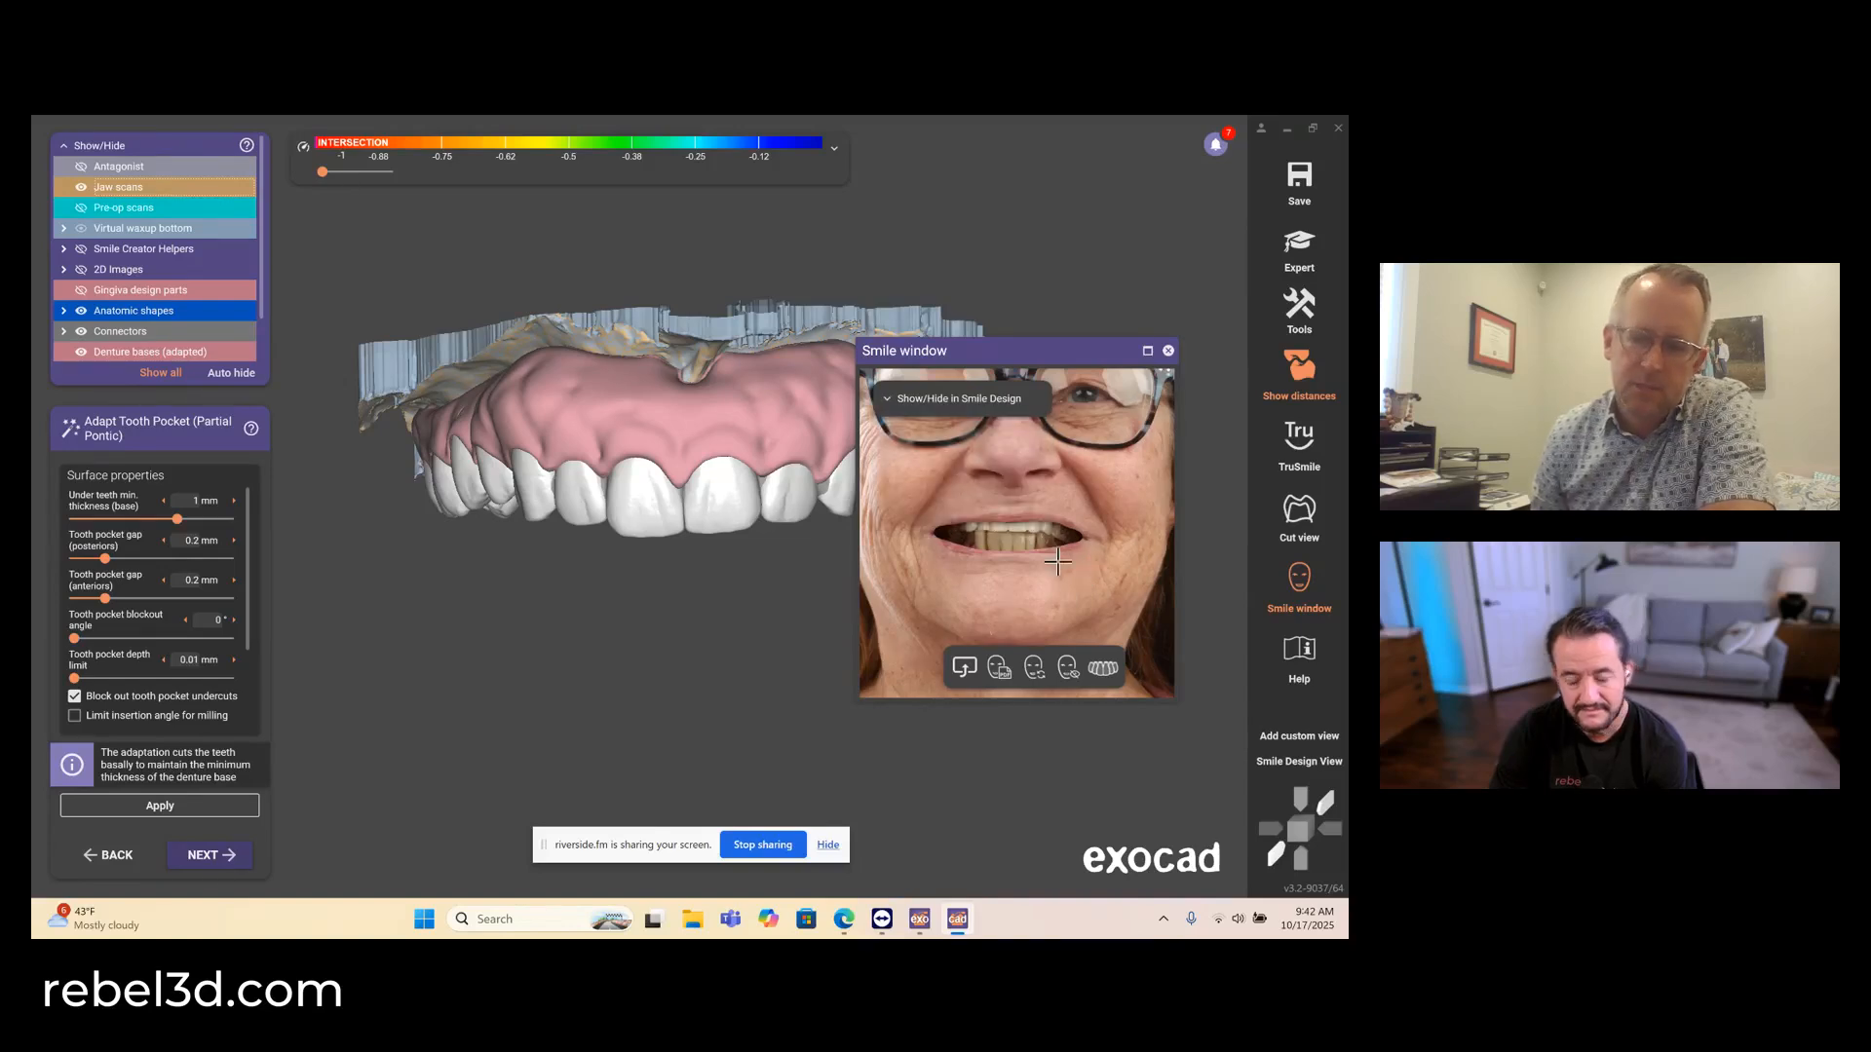
{"action": "scroll", "coordinate": [1062, 550], "scroll_direction": "up", "scroll_amount": 2}
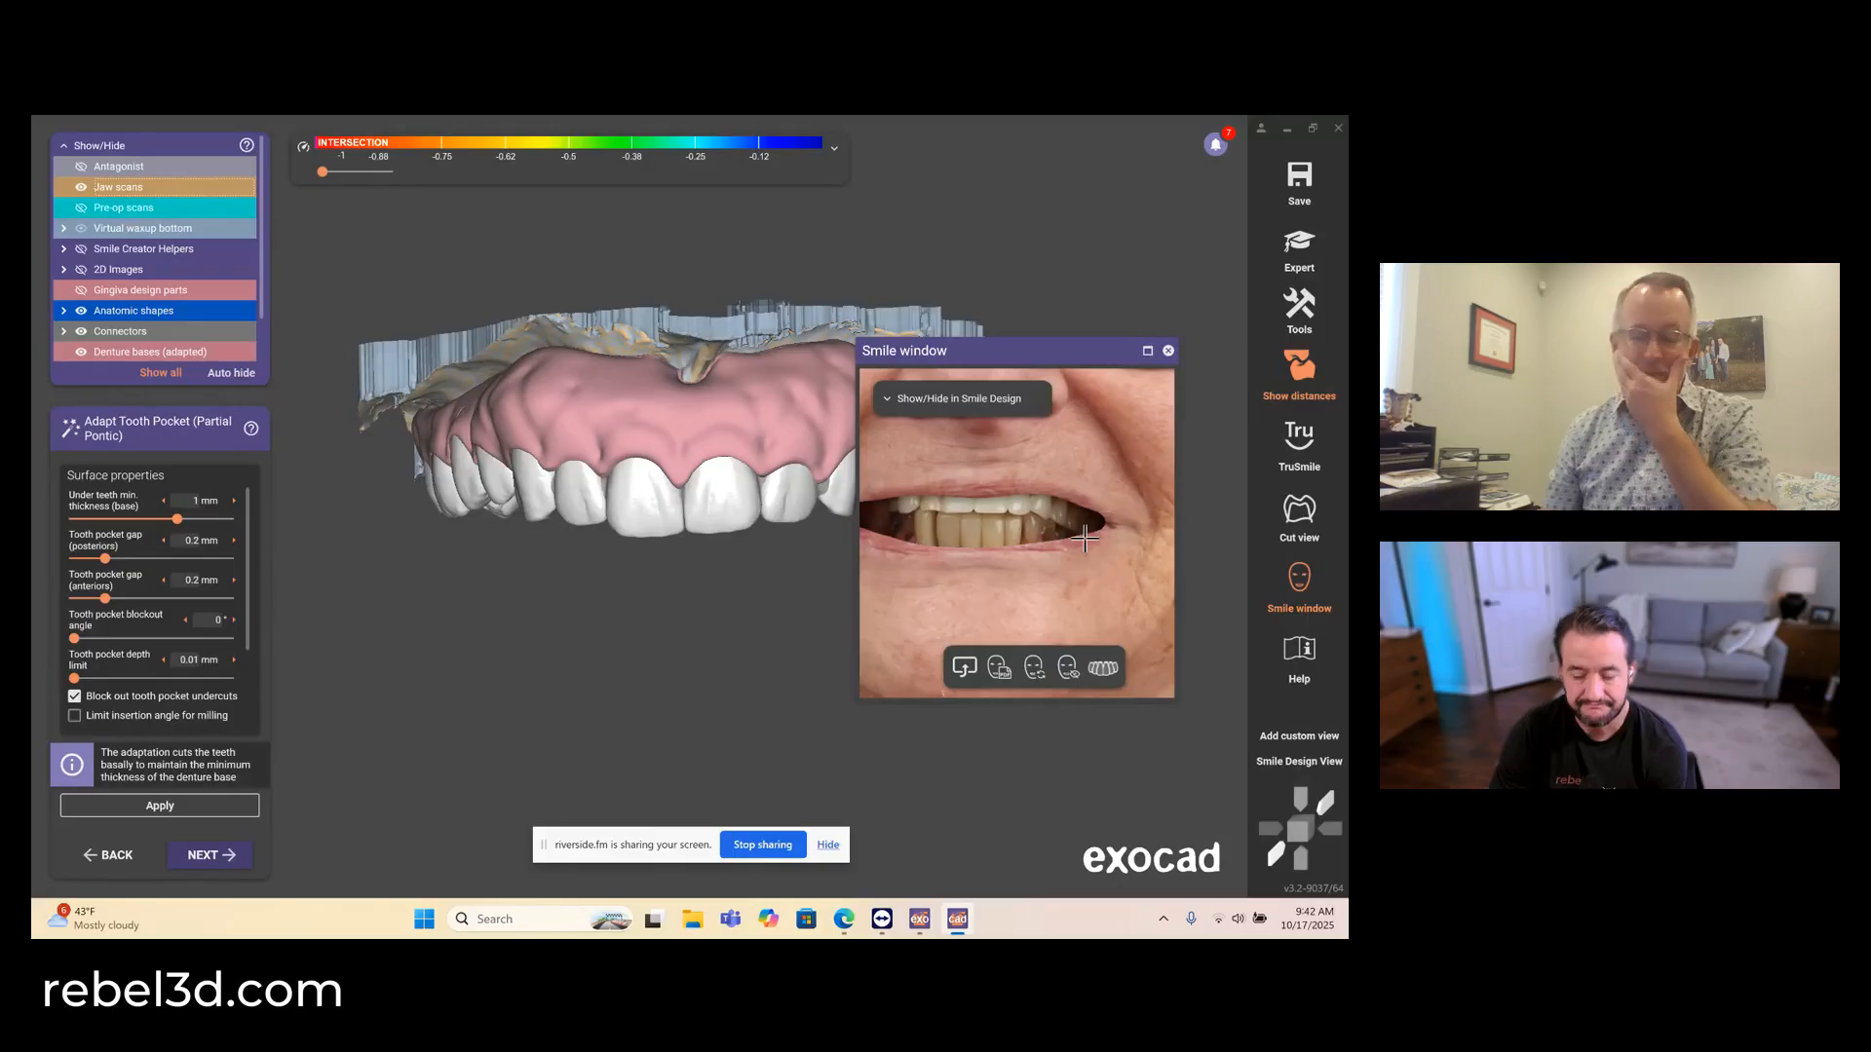
{"action": "left_click", "coordinate": [1169, 351]}
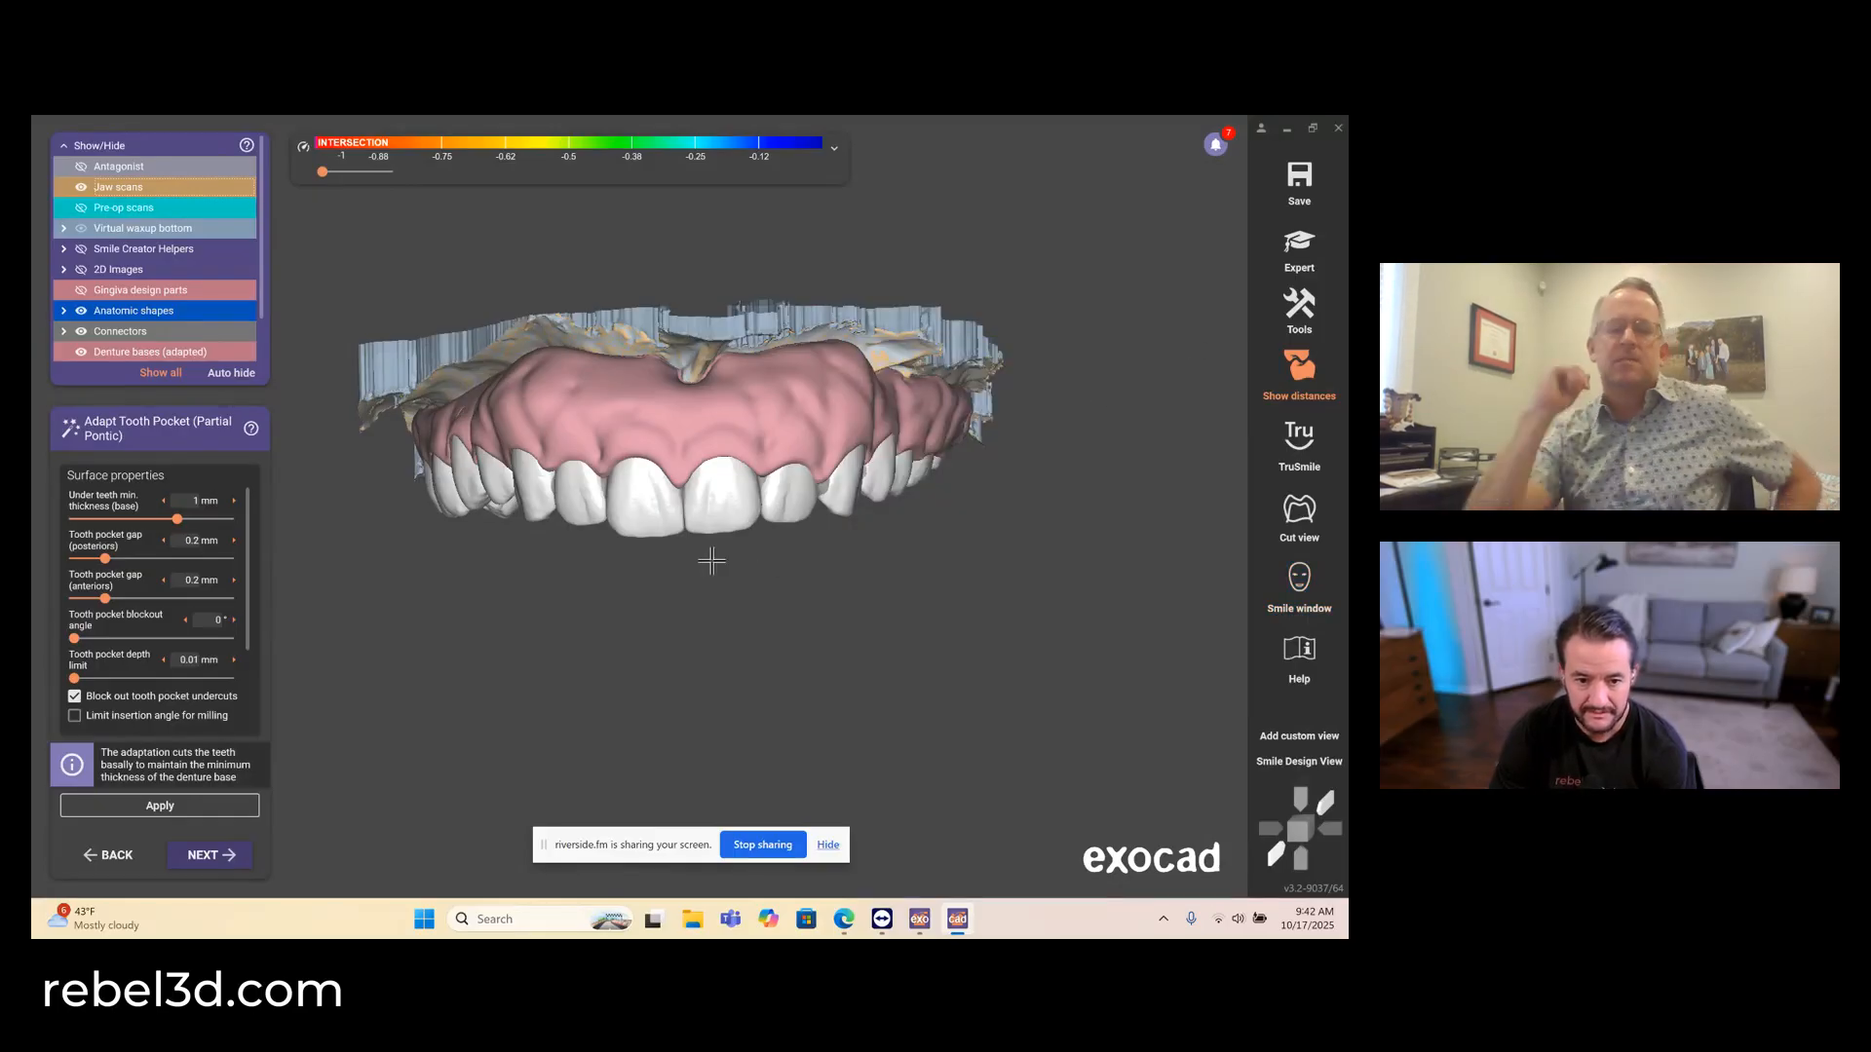